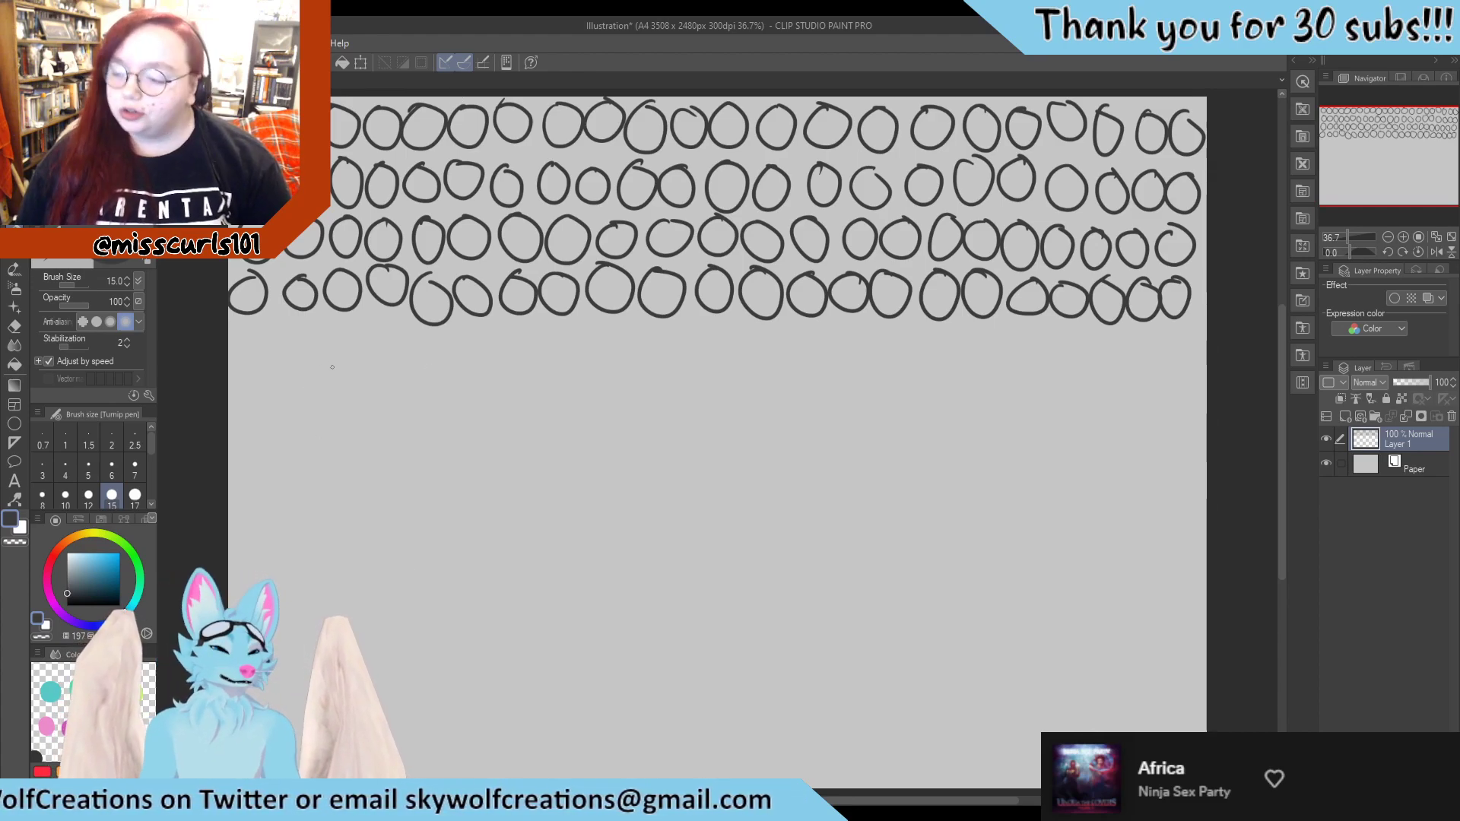
# Draw the fifth row of freehand circles across the canvas below the fourth row
pyautogui.moveTo(255, 324)
pyautogui.mouseDown()
pyautogui.moveTo(274, 337)
pyautogui.moveTo(301, 323)
pyautogui.moveTo(340, 369)
pyautogui.moveTo(346, 327)
pyautogui.mouseUp()
pyautogui.moveTo(387, 327)
pyautogui.mouseDown()
pyautogui.moveTo(367, 338)
pyautogui.moveTo(525, 327)
pyautogui.moveTo(553, 371)
pyautogui.moveTo(573, 333)
pyautogui.moveTo(608, 358)
pyautogui.moveTo(631, 335)
pyautogui.moveTo(668, 364)
pyautogui.moveTo(686, 326)
pyautogui.moveTo(735, 375)
pyautogui.moveTo(728, 331)
pyautogui.moveTo(808, 346)
pyautogui.moveTo(822, 330)
pyautogui.mouseUp()
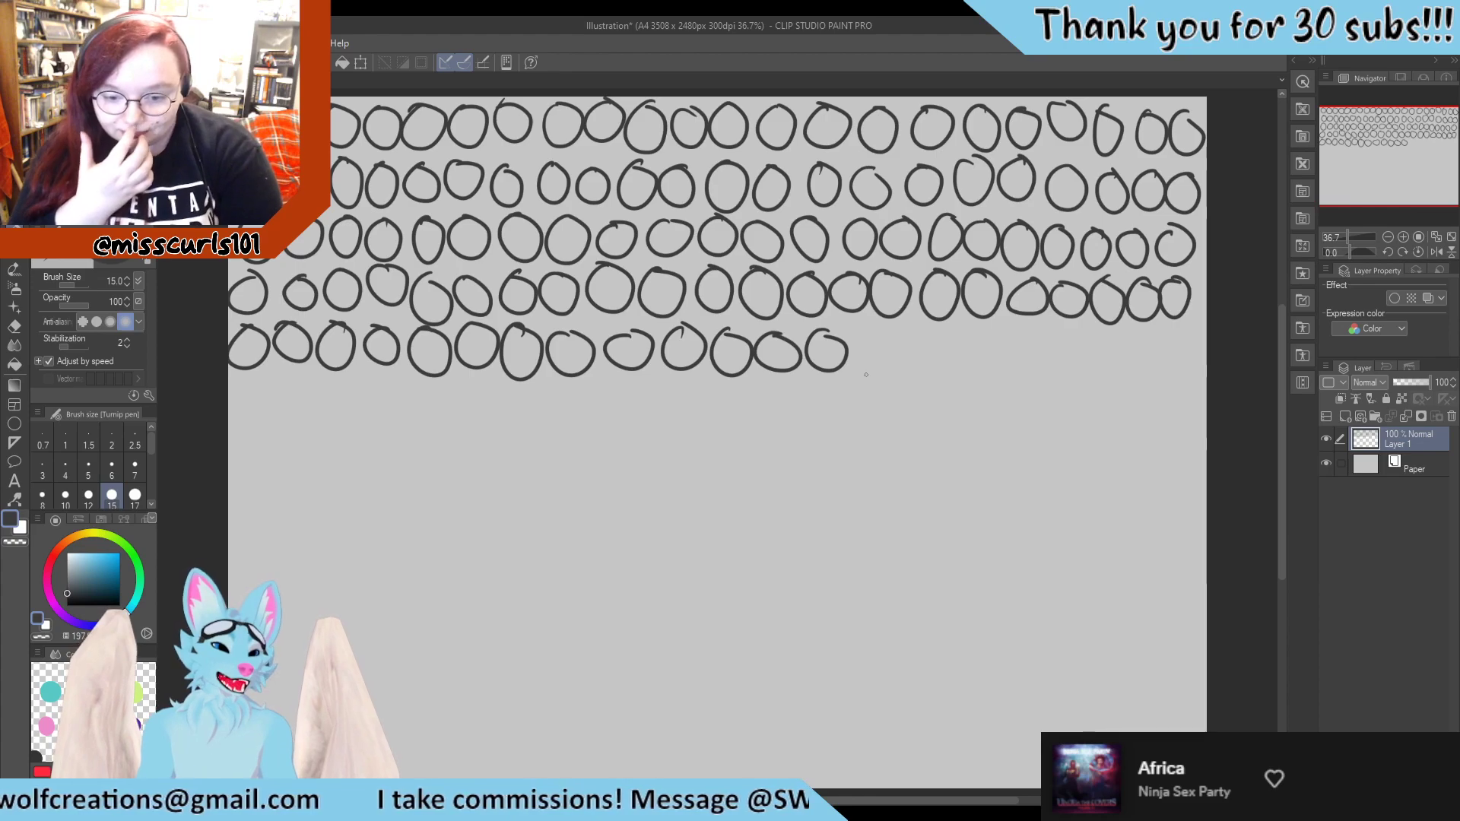
pyautogui.moveTo(865, 327); pyautogui.dragTo(920, 351)
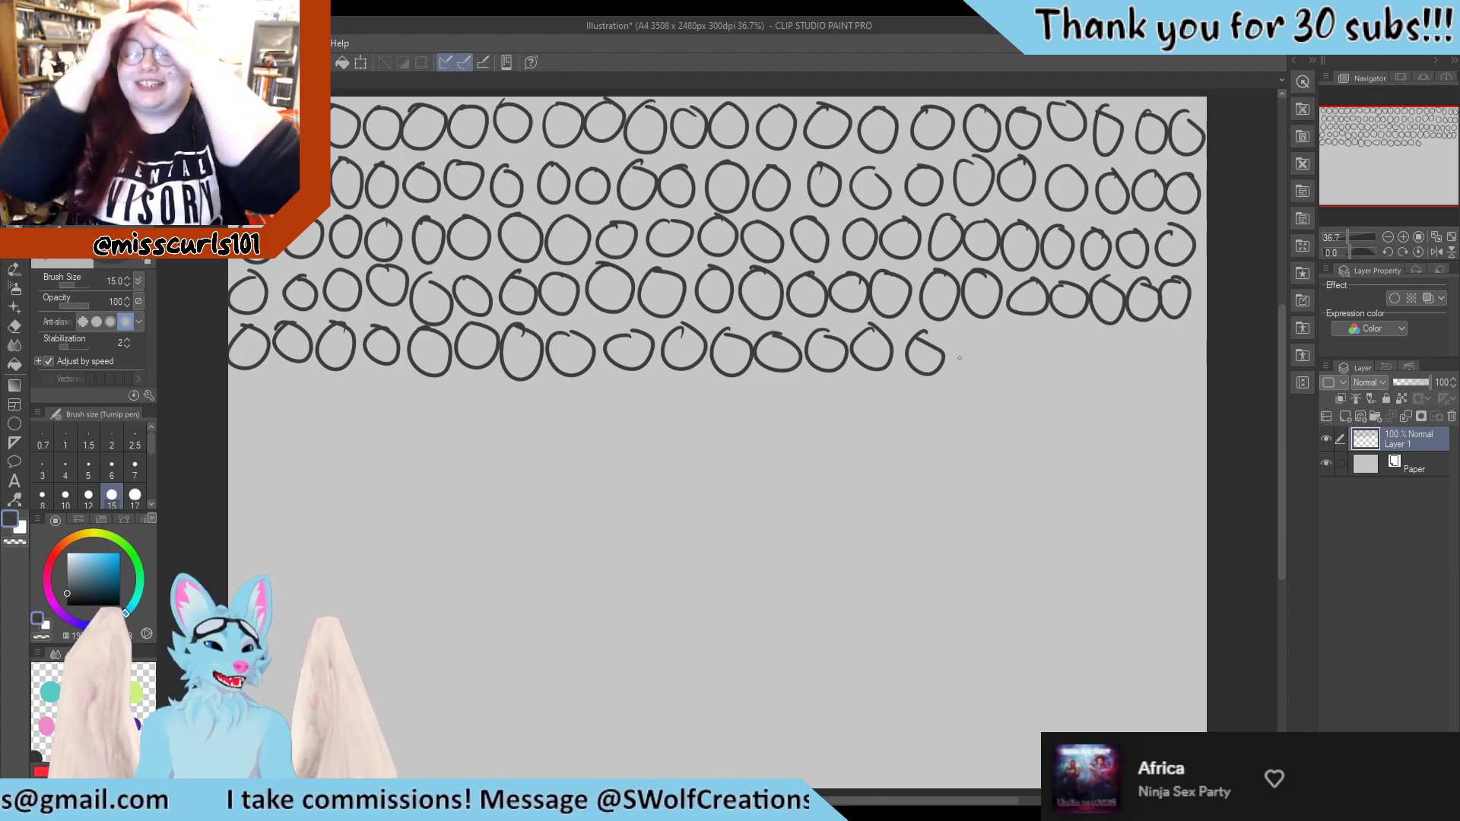
pyautogui.moveTo(974, 330)
pyautogui.mouseDown()
pyautogui.moveTo(954, 337)
pyautogui.moveTo(1064, 333)
pyautogui.mouseUp()
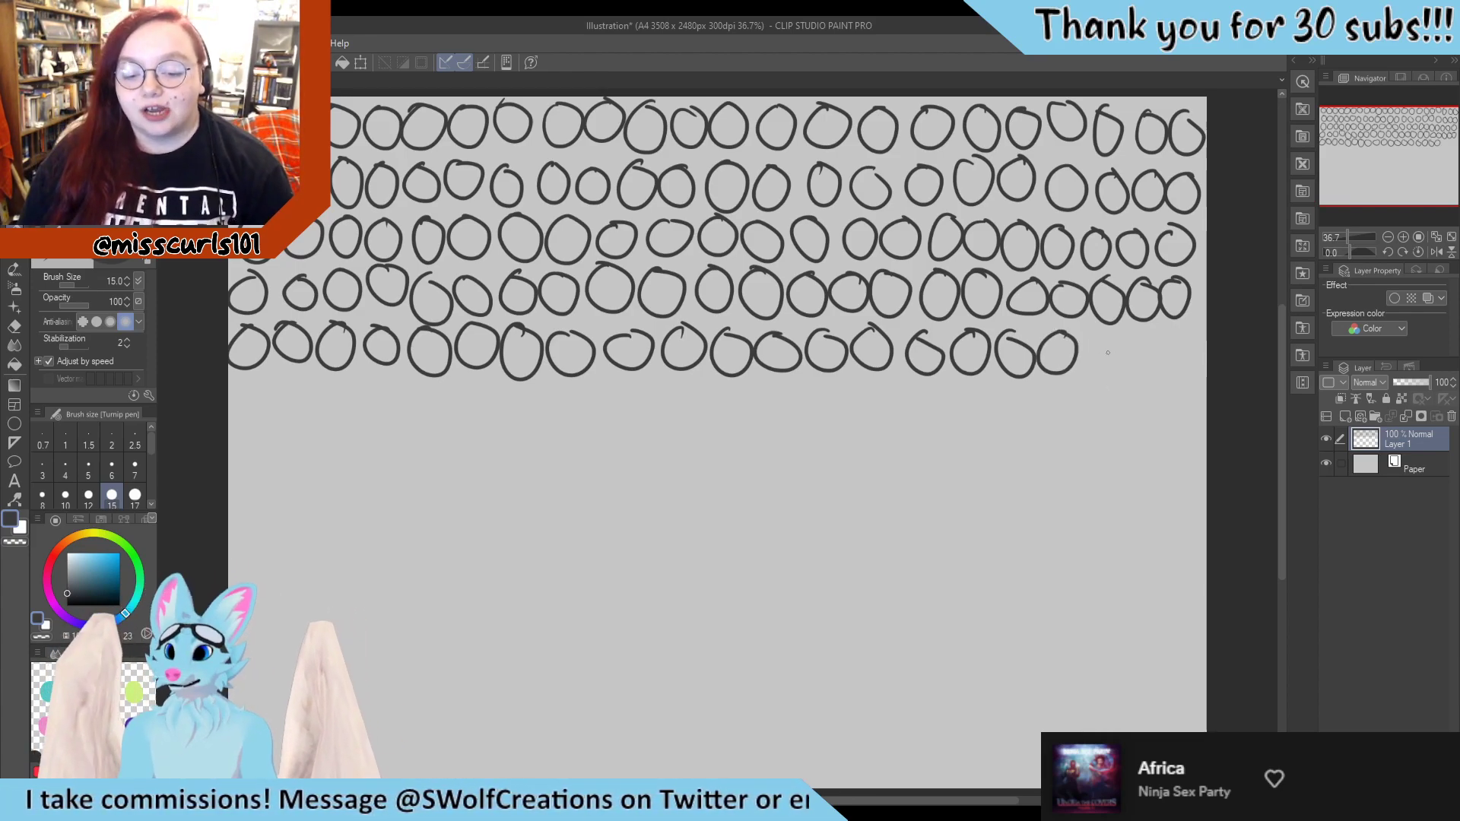
pyautogui.moveTo(1103, 332)
pyautogui.mouseDown()
pyautogui.moveTo(1086, 357)
pyautogui.moveTo(1106, 333)
pyautogui.moveTo(1143, 331)
pyautogui.mouseUp()
pyautogui.moveTo(1178, 331)
pyautogui.mouseDown()
pyautogui.moveTo(1163, 354)
pyautogui.moveTo(1180, 332)
pyautogui.mouseUp()
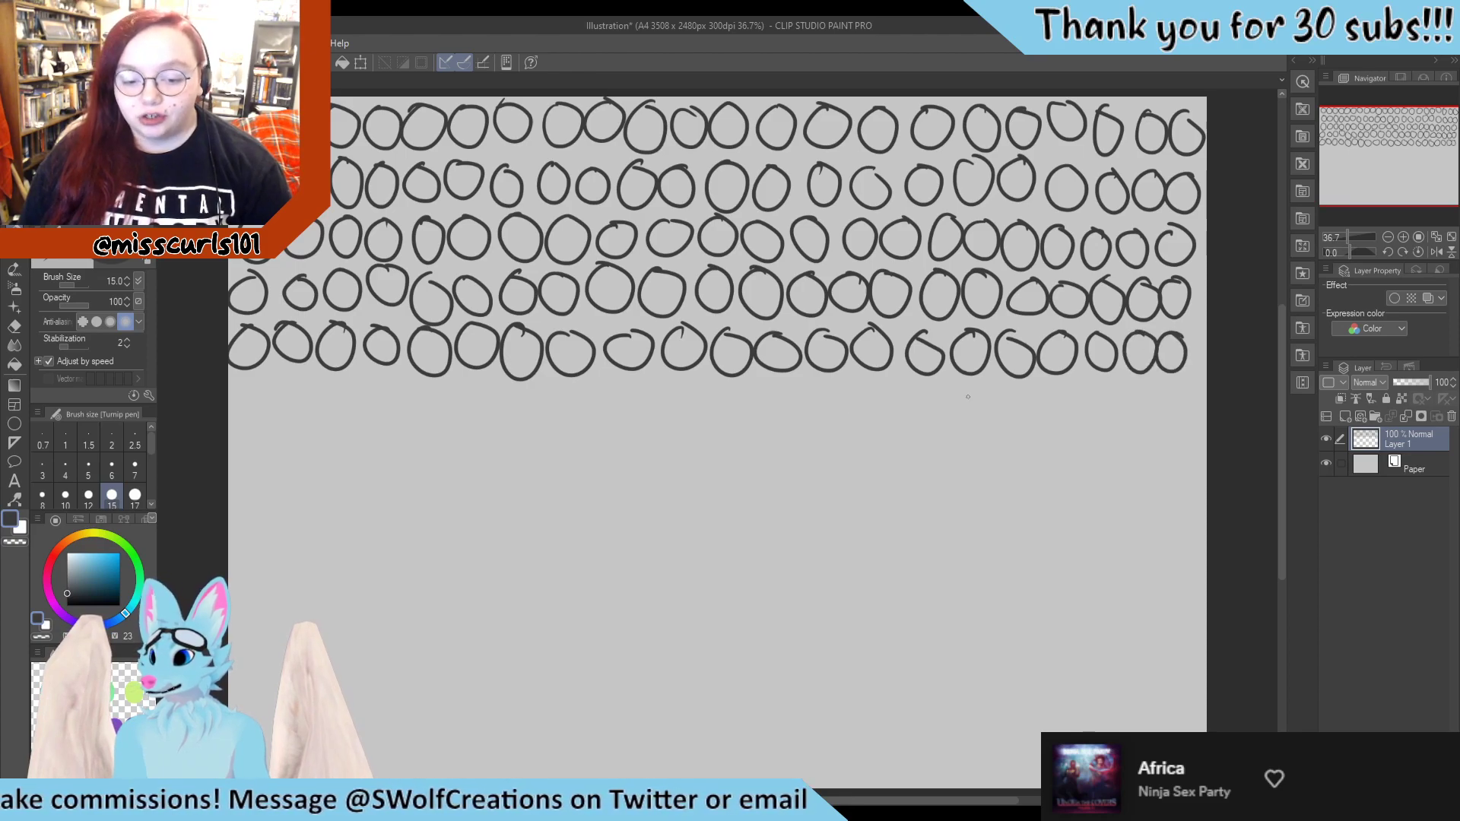
# Draw a sixth row of circles beneath it, from left to right
pyautogui.moveTo(259, 380)
pyautogui.mouseDown()
pyautogui.moveTo(265, 414)
pyautogui.moveTo(275, 393)
pyautogui.moveTo(274, 412)
pyautogui.moveTo(288, 389)
pyautogui.moveTo(375, 378)
pyautogui.moveTo(426, 427)
pyautogui.moveTo(426, 414)
pyautogui.moveTo(518, 427)
pyautogui.moveTo(590, 394)
pyautogui.moveTo(604, 420)
pyautogui.moveTo(691, 383)
pyautogui.moveTo(763, 387)
pyautogui.moveTo(808, 422)
pyautogui.moveTo(872, 380)
pyautogui.mouseUp()
pyautogui.moveTo(912, 387)
pyautogui.mouseDown()
pyautogui.moveTo(902, 391)
pyautogui.moveTo(916, 385)
pyautogui.moveTo(956, 426)
pyautogui.moveTo(975, 387)
pyautogui.moveTo(1109, 388)
pyautogui.moveTo(1125, 414)
pyautogui.moveTo(1157, 386)
pyautogui.mouseUp()
pyautogui.moveTo(1183, 384)
pyautogui.mouseDown()
pyautogui.moveTo(1194, 412)
pyautogui.moveTo(1166, 385)
pyautogui.mouseUp()
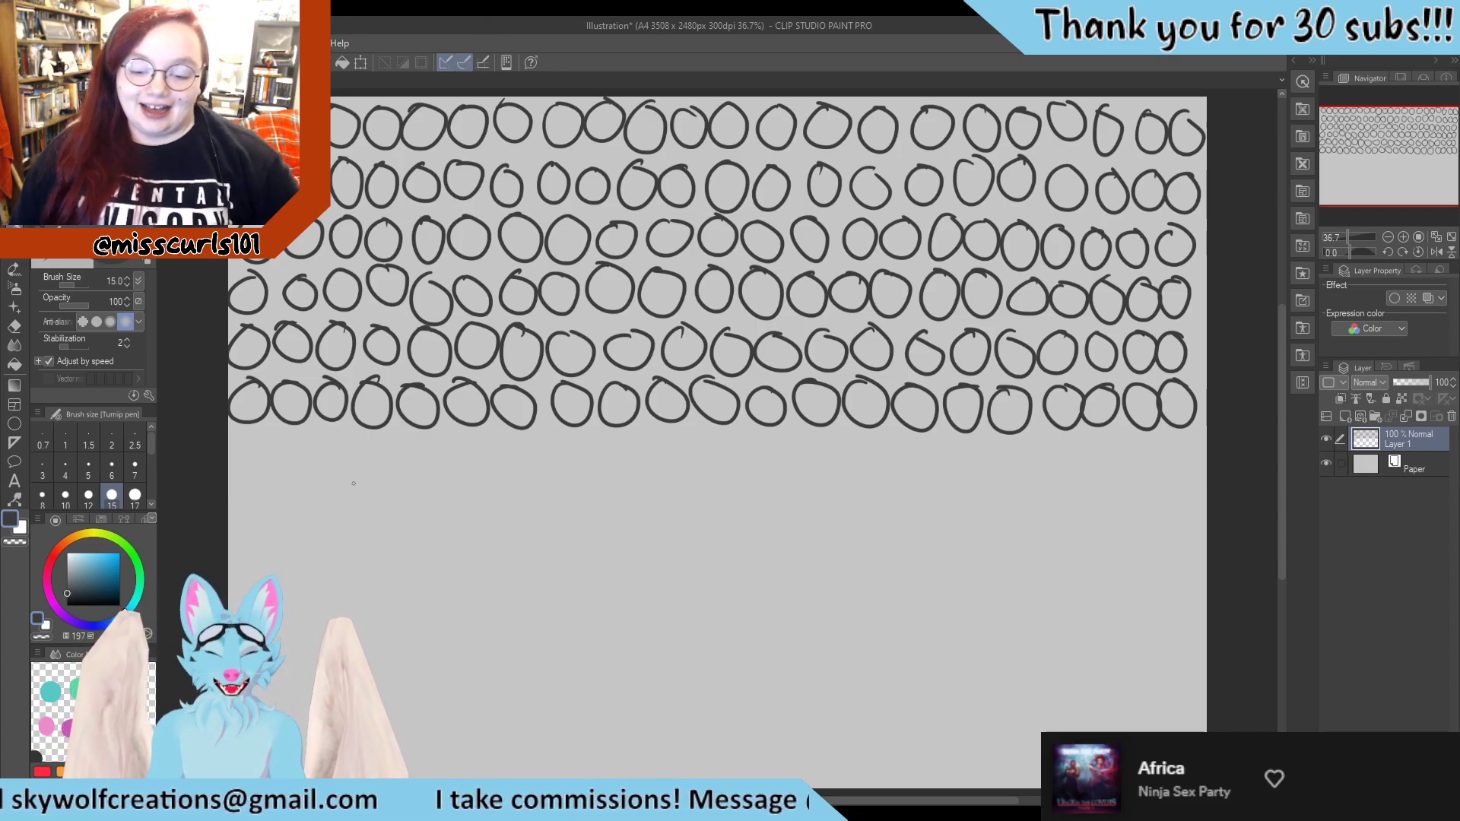
# Draw the seventh row of freehand circles across the canvas width
pyautogui.moveTo(253, 434)
pyautogui.mouseDown()
pyautogui.moveTo(362, 448)
pyautogui.moveTo(374, 433)
pyautogui.moveTo(423, 433)
pyautogui.moveTo(445, 465)
pyautogui.moveTo(464, 438)
pyautogui.moveTo(504, 442)
pyautogui.moveTo(537, 479)
pyautogui.moveTo(555, 447)
pyautogui.moveTo(589, 475)
pyautogui.moveTo(612, 443)
pyautogui.moveTo(659, 439)
pyautogui.moveTo(693, 482)
pyautogui.moveTo(706, 441)
pyautogui.mouseUp()
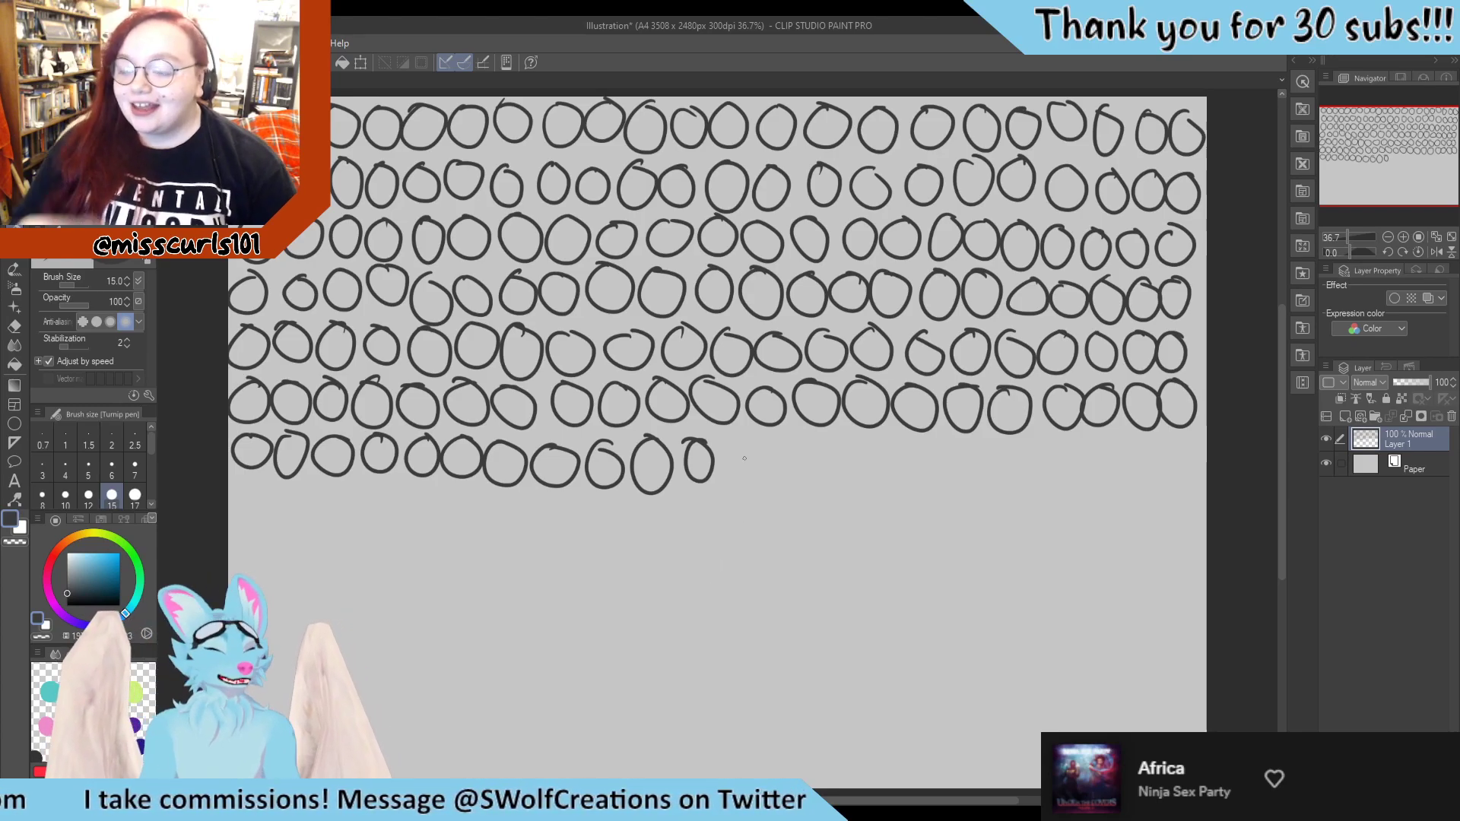
pyautogui.moveTo(742, 443)
pyautogui.mouseDown()
pyautogui.moveTo(721, 475)
pyautogui.moveTo(743, 443)
pyautogui.moveTo(760, 482)
pyautogui.moveTo(785, 450)
pyautogui.moveTo(922, 447)
pyautogui.moveTo(972, 491)
pyautogui.moveTo(962, 449)
pyautogui.moveTo(1112, 447)
pyautogui.mouseUp()
pyautogui.moveTo(1144, 441)
pyautogui.mouseDown()
pyautogui.moveTo(1119, 448)
pyautogui.moveTo(1186, 434)
pyautogui.mouseUp()
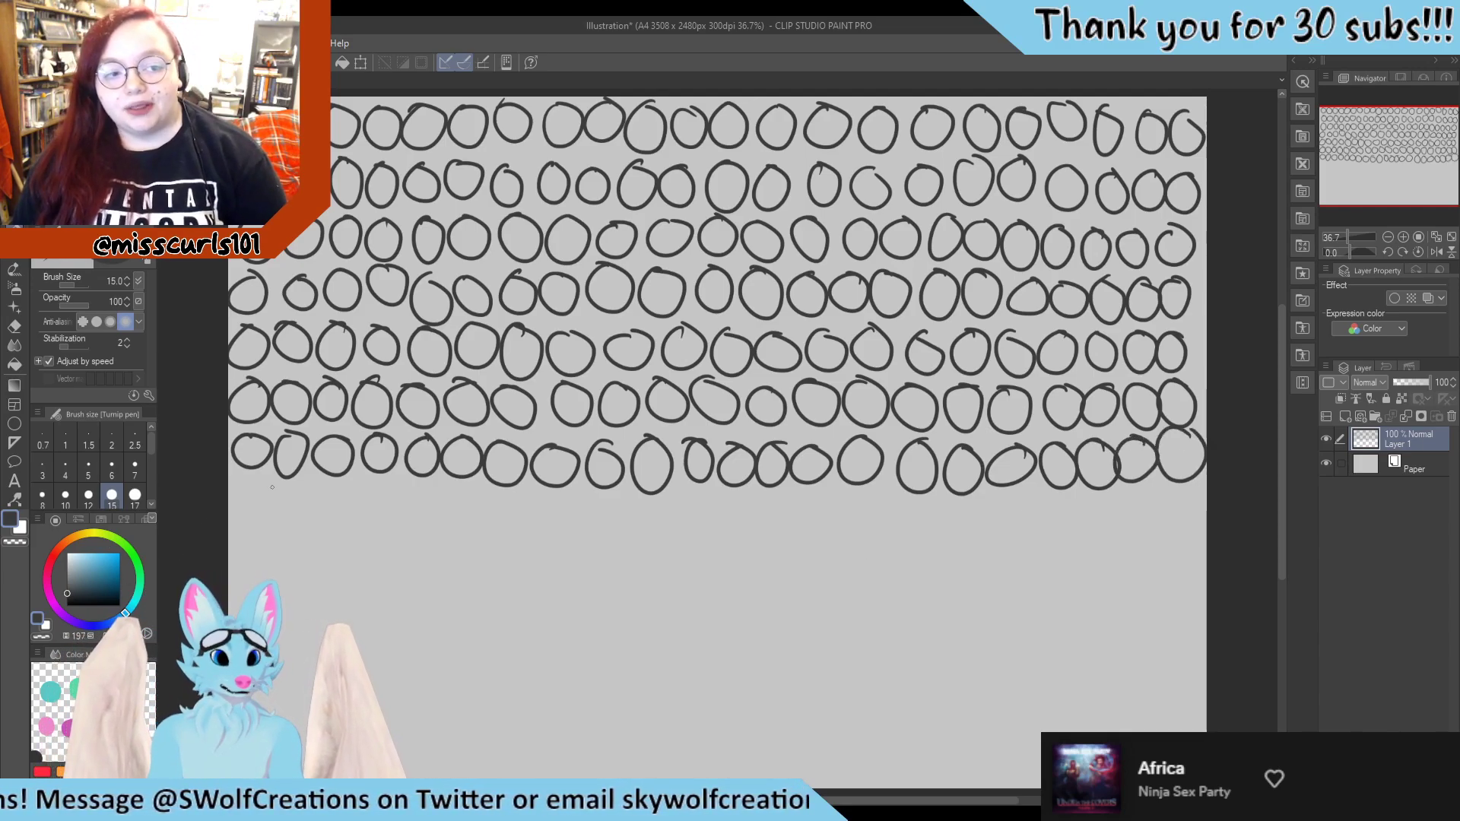
# Draw the eighth row of circles, then begin the ninth row at the left
pyautogui.moveTo(258, 478)
pyautogui.mouseDown()
pyautogui.moveTo(292, 485)
pyautogui.moveTo(431, 515)
pyautogui.moveTo(439, 504)
pyautogui.moveTo(511, 535)
pyautogui.moveTo(531, 512)
pyautogui.moveTo(584, 500)
pyautogui.moveTo(637, 533)
pyautogui.moveTo(634, 498)
pyautogui.moveTo(738, 534)
pyautogui.moveTo(728, 497)
pyautogui.mouseUp()
pyautogui.moveTo(775, 495)
pyautogui.mouseDown()
pyautogui.moveTo(760, 505)
pyautogui.moveTo(777, 498)
pyautogui.mouseUp()
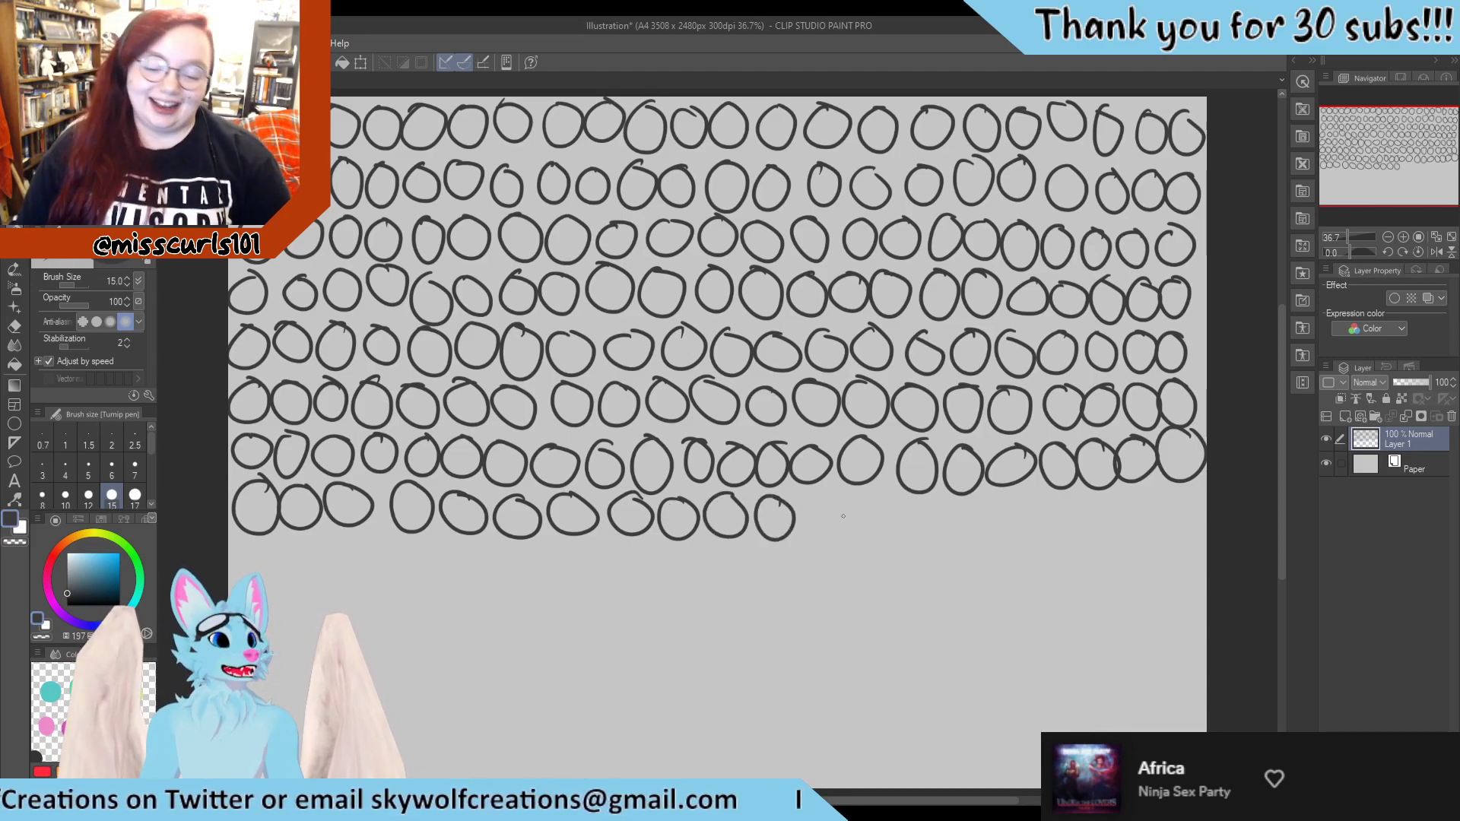
pyautogui.moveTo(825, 494)
pyautogui.mouseDown()
pyautogui.moveTo(855, 517)
pyautogui.moveTo(943, 514)
pyautogui.moveTo(951, 528)
pyautogui.moveTo(1018, 496)
pyautogui.mouseUp()
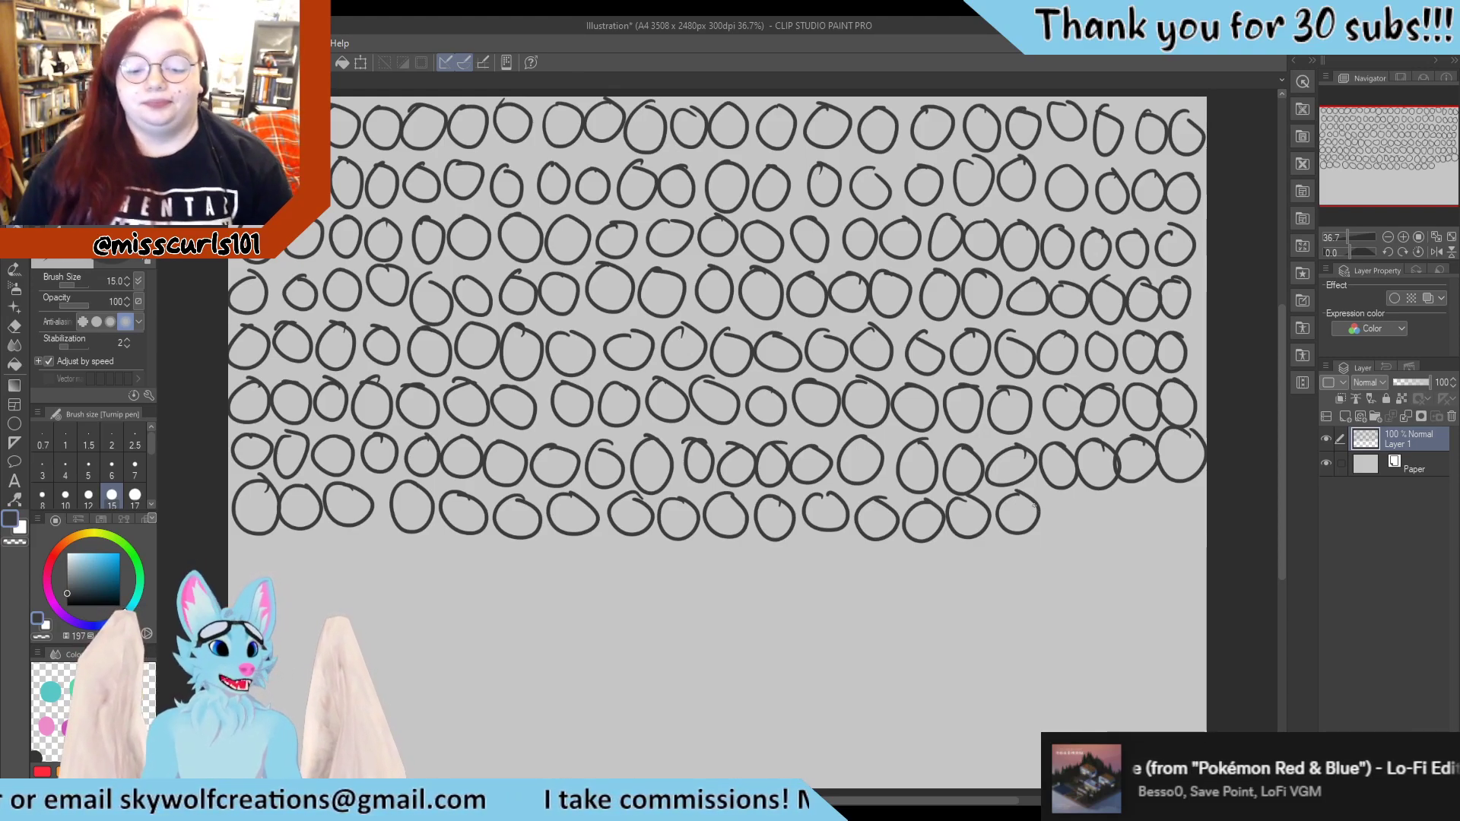
pyautogui.moveTo(1065, 502)
pyautogui.mouseDown()
pyautogui.moveTo(1042, 508)
pyautogui.moveTo(1068, 498)
pyautogui.mouseUp()
pyautogui.moveTo(1098, 498)
pyautogui.mouseDown()
pyautogui.moveTo(1161, 518)
pyautogui.moveTo(1170, 496)
pyautogui.mouseUp()
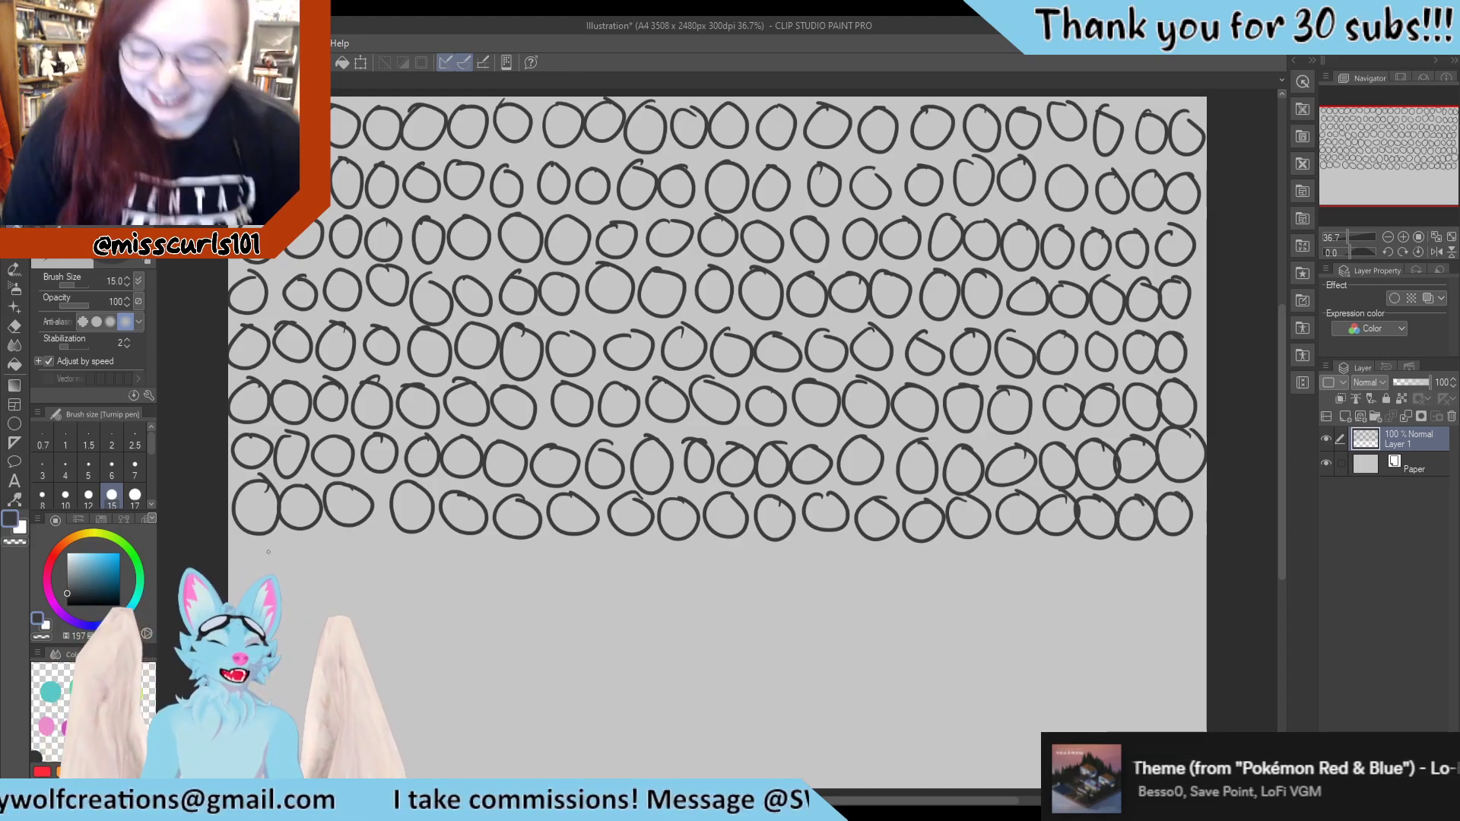
pyautogui.moveTo(257, 549)
pyautogui.mouseDown()
pyautogui.moveTo(296, 587)
pyautogui.moveTo(336, 543)
pyautogui.moveTo(442, 591)
pyautogui.moveTo(505, 548)
pyautogui.mouseUp()
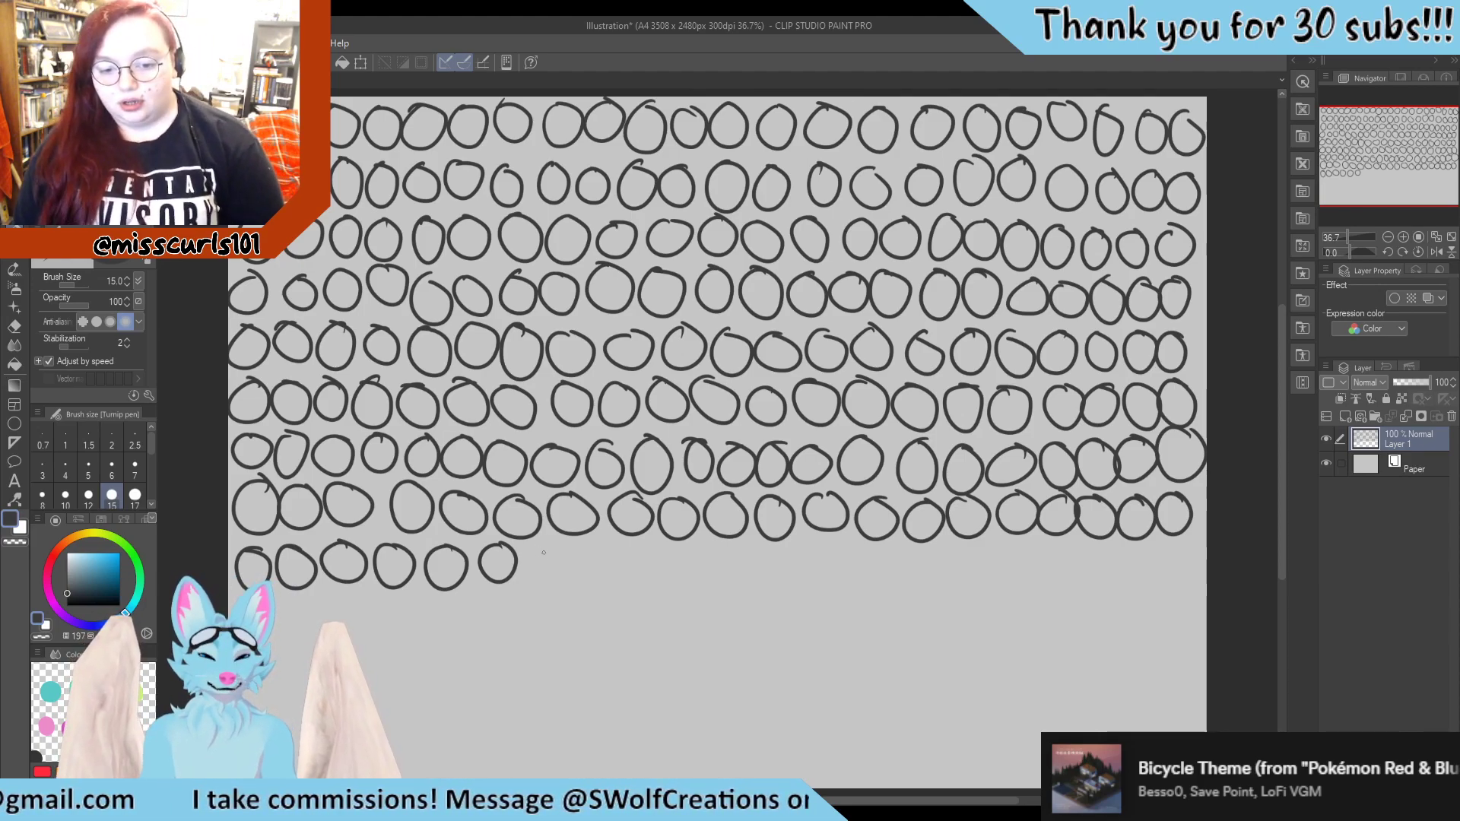
# Complete the ninth row with circles out to the right edge
pyautogui.moveTo(549, 544)
pyautogui.mouseDown()
pyautogui.moveTo(532, 553)
pyautogui.moveTo(673, 542)
pyautogui.moveTo(728, 553)
pyautogui.moveTo(748, 578)
pyautogui.moveTo(769, 550)
pyautogui.moveTo(808, 583)
pyautogui.moveTo(807, 544)
pyautogui.moveTo(1017, 543)
pyautogui.moveTo(1072, 553)
pyautogui.moveTo(1099, 584)
pyautogui.moveTo(1124, 561)
pyautogui.mouseUp()
pyautogui.moveTo(1152, 547)
pyautogui.mouseDown()
pyautogui.moveTo(1133, 562)
pyautogui.moveTo(1154, 546)
pyautogui.mouseUp()
pyautogui.moveTo(1186, 544)
pyautogui.mouseDown()
pyautogui.moveTo(1169, 563)
pyautogui.moveTo(1187, 545)
pyautogui.mouseUp()
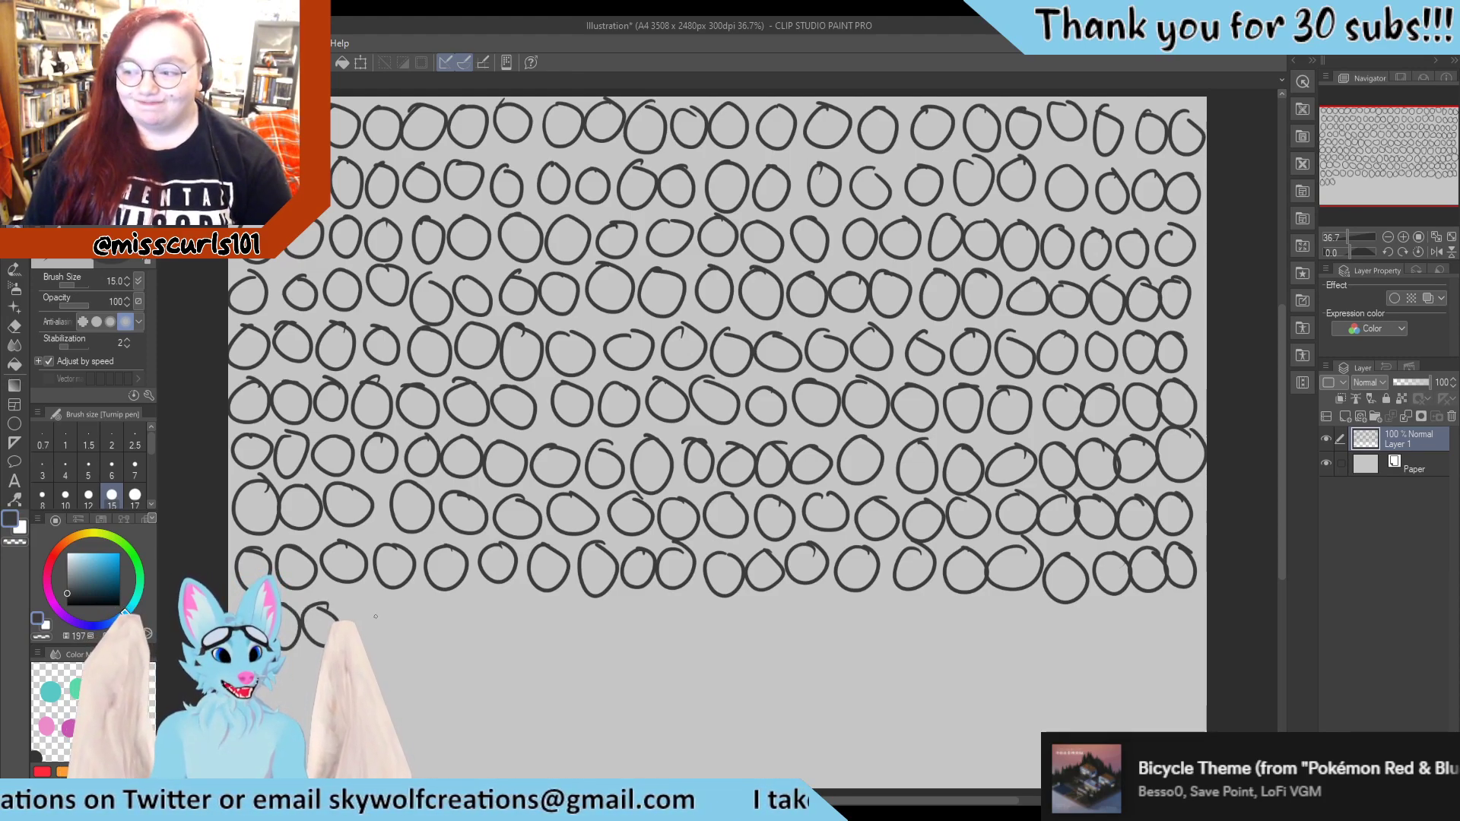
# Draw the tenth row of circles from the left across the canvas
pyautogui.moveTo(382, 618); pyautogui.dragTo(369, 610)
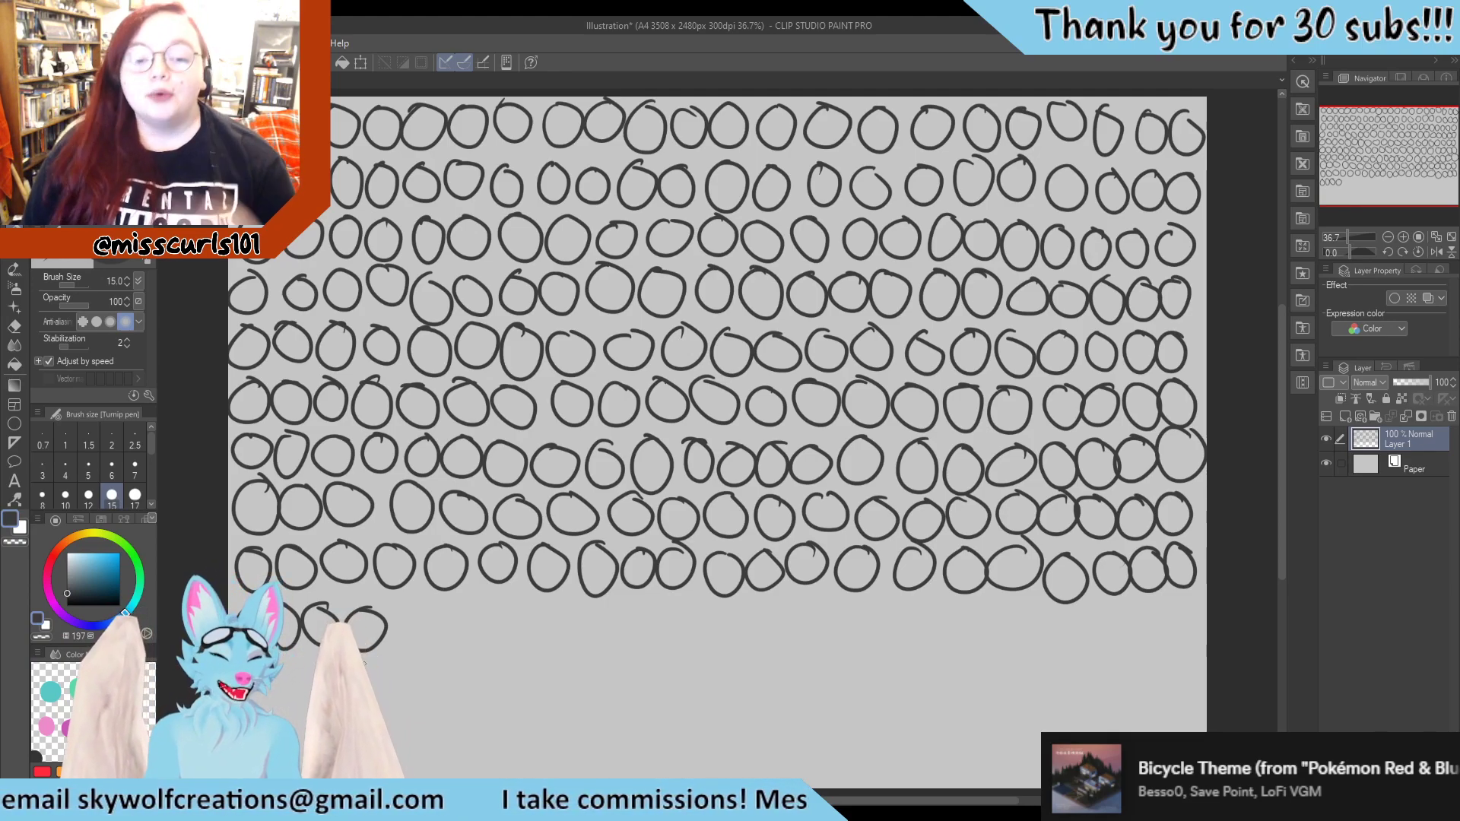
pyautogui.moveTo(414, 604)
pyautogui.mouseDown()
pyautogui.moveTo(422, 642)
pyautogui.moveTo(418, 608)
pyautogui.moveTo(456, 639)
pyautogui.moveTo(452, 608)
pyautogui.moveTo(494, 655)
pyautogui.mouseUp()
pyautogui.moveTo(541, 606)
pyautogui.mouseDown()
pyautogui.moveTo(525, 612)
pyautogui.moveTo(768, 606)
pyautogui.moveTo(798, 620)
pyautogui.moveTo(853, 601)
pyautogui.moveTo(901, 644)
pyautogui.moveTo(912, 604)
pyautogui.mouseUp()
pyautogui.moveTo(952, 601)
pyautogui.mouseDown()
pyautogui.moveTo(935, 608)
pyautogui.moveTo(1060, 607)
pyautogui.moveTo(1078, 643)
pyautogui.moveTo(1101, 612)
pyautogui.moveTo(1140, 607)
pyautogui.moveTo(1148, 624)
pyautogui.mouseUp()
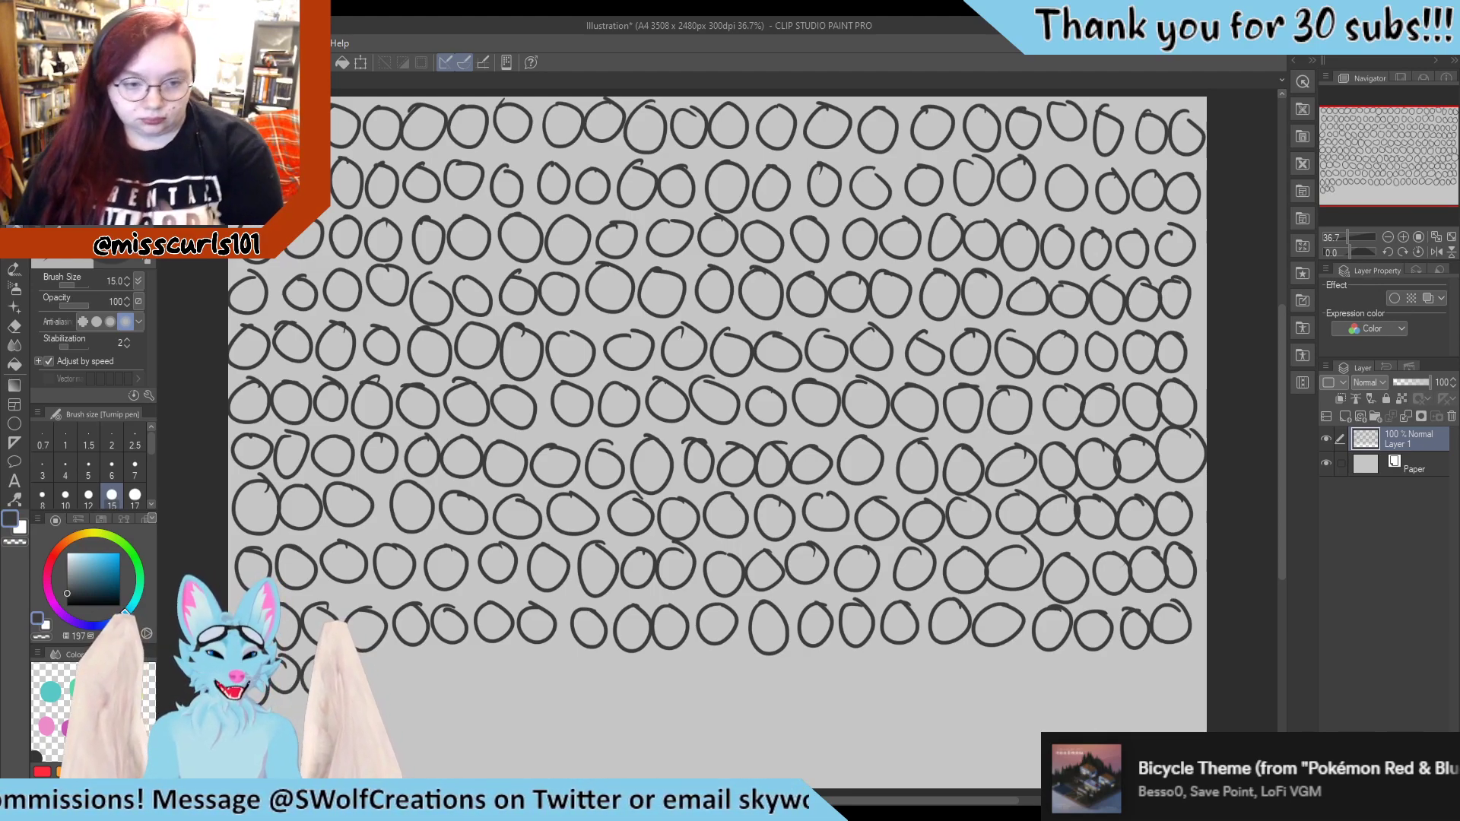
# Add circles along the tenth row until it reaches the right edge
pyautogui.moveTo(455, 658)
pyautogui.mouseDown()
pyautogui.moveTo(442, 669)
pyautogui.moveTo(498, 660)
pyautogui.moveTo(519, 684)
pyautogui.moveTo(533, 666)
pyautogui.mouseUp()
pyautogui.moveTo(574, 652)
pyautogui.mouseDown()
pyautogui.moveTo(555, 684)
pyautogui.moveTo(576, 655)
pyautogui.mouseUp()
pyautogui.moveTo(622, 658); pyautogui.dragTo(627, 660)
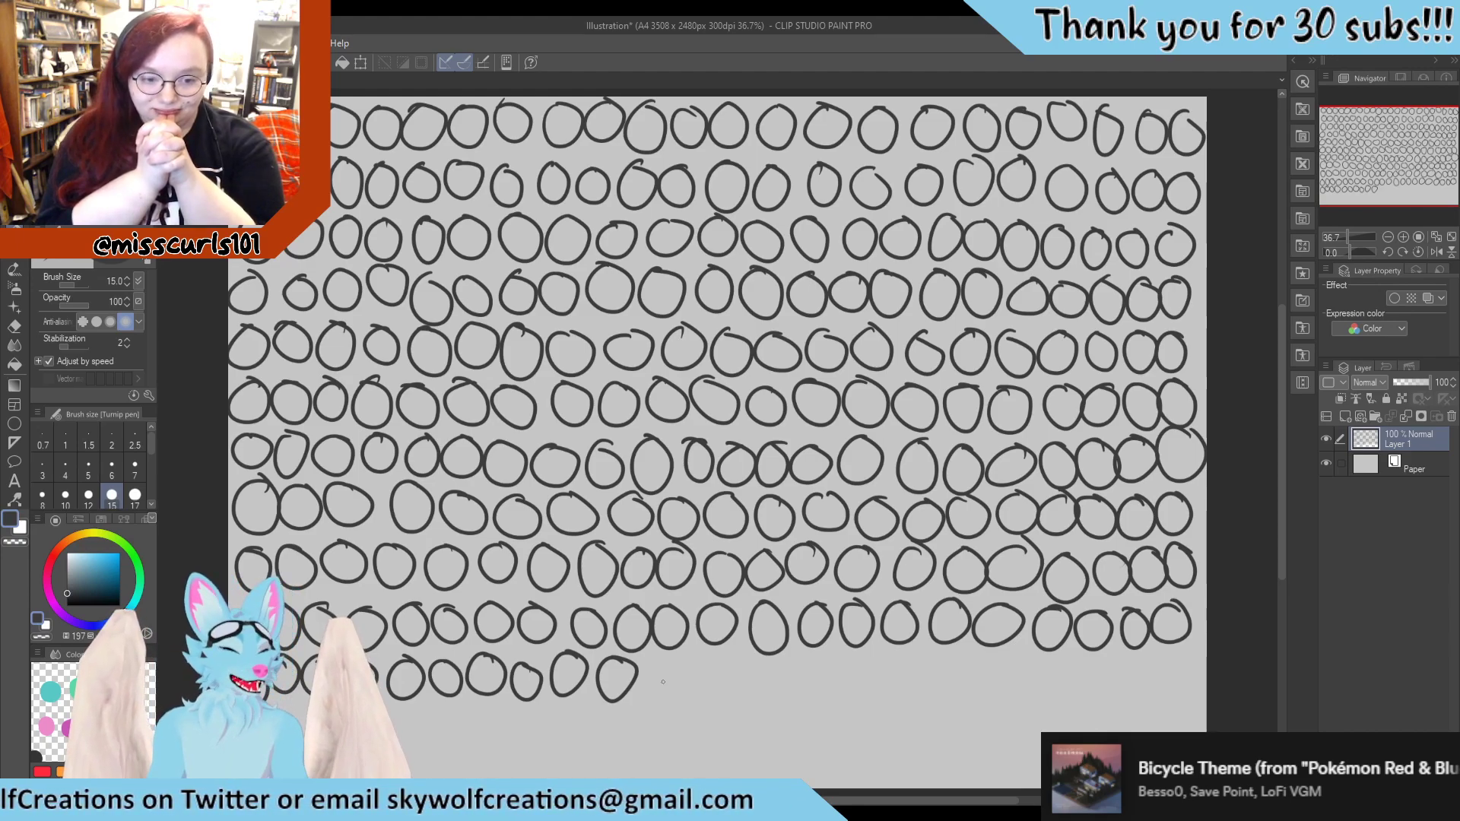
pyautogui.moveTo(662, 658)
pyautogui.mouseDown()
pyautogui.moveTo(675, 687)
pyautogui.moveTo(759, 678)
pyautogui.moveTo(788, 699)
pyautogui.moveTo(844, 657)
pyautogui.mouseUp()
pyautogui.moveTo(888, 663)
pyautogui.mouseDown()
pyautogui.moveTo(879, 671)
pyautogui.moveTo(928, 660)
pyautogui.mouseUp()
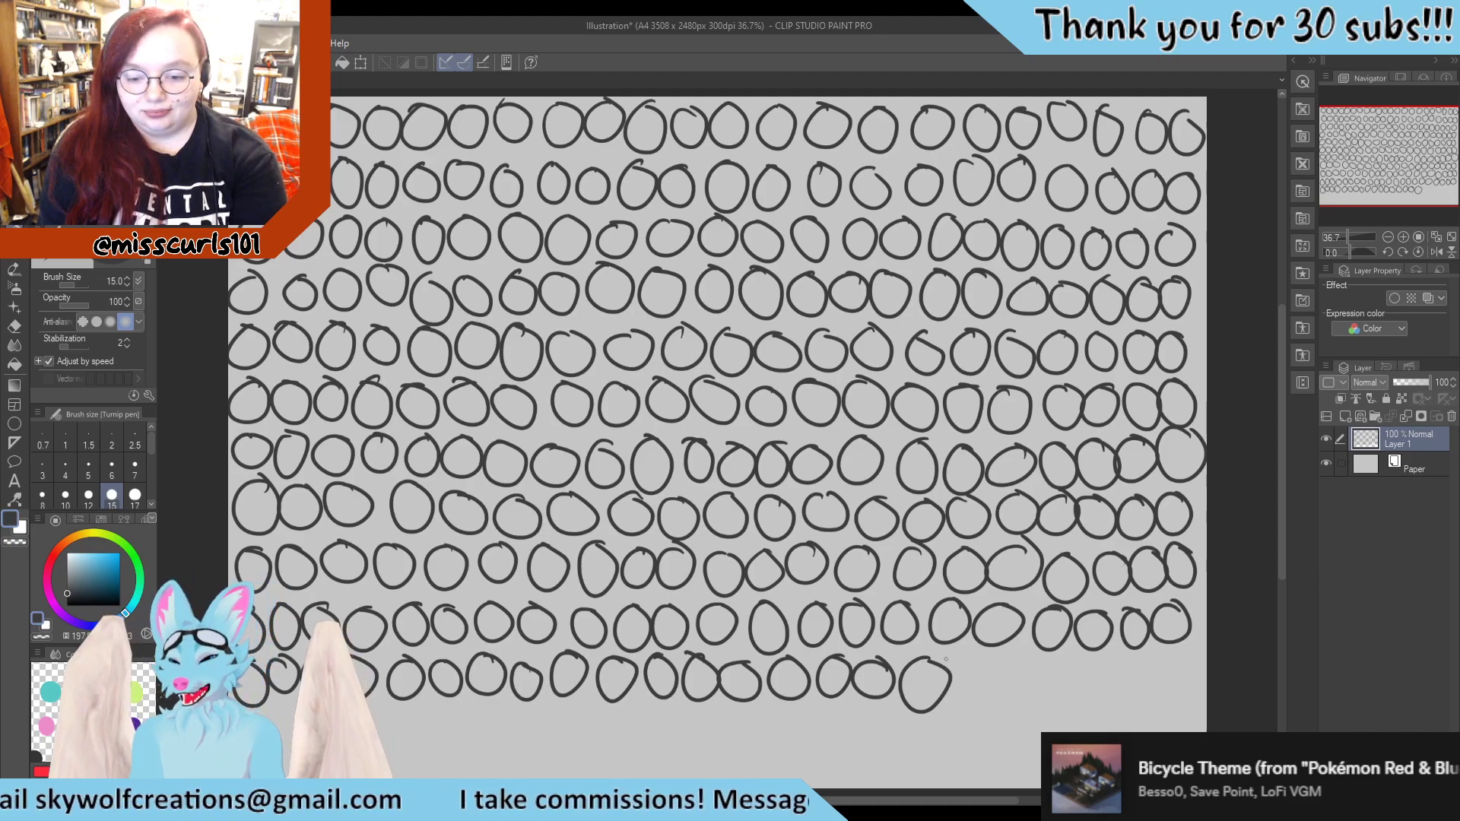
pyautogui.moveTo(978, 660)
pyautogui.mouseDown()
pyautogui.moveTo(1012, 670)
pyautogui.moveTo(1032, 693)
pyautogui.moveTo(1072, 675)
pyautogui.mouseUp()
pyautogui.moveTo(1079, 673)
pyautogui.mouseDown()
pyautogui.moveTo(1150, 663)
pyautogui.moveTo(1186, 682)
pyautogui.moveTo(1176, 666)
pyautogui.mouseUp()
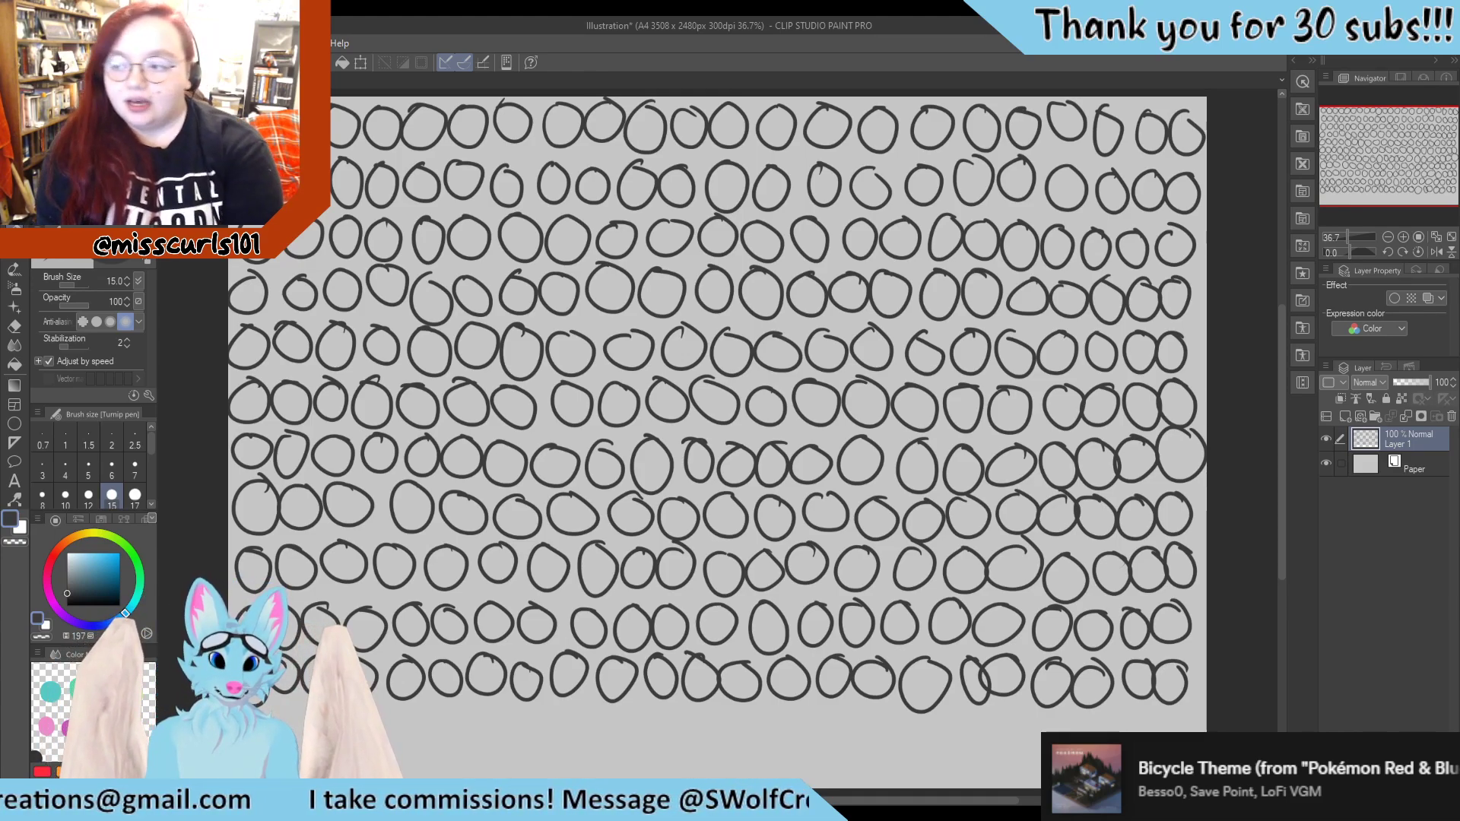
# Start another row of circles below, stretching most of the canvas width
pyautogui.moveTo(316, 710)
pyautogui.mouseDown()
pyautogui.moveTo(386, 707)
pyautogui.moveTo(434, 744)
pyautogui.mouseUp()
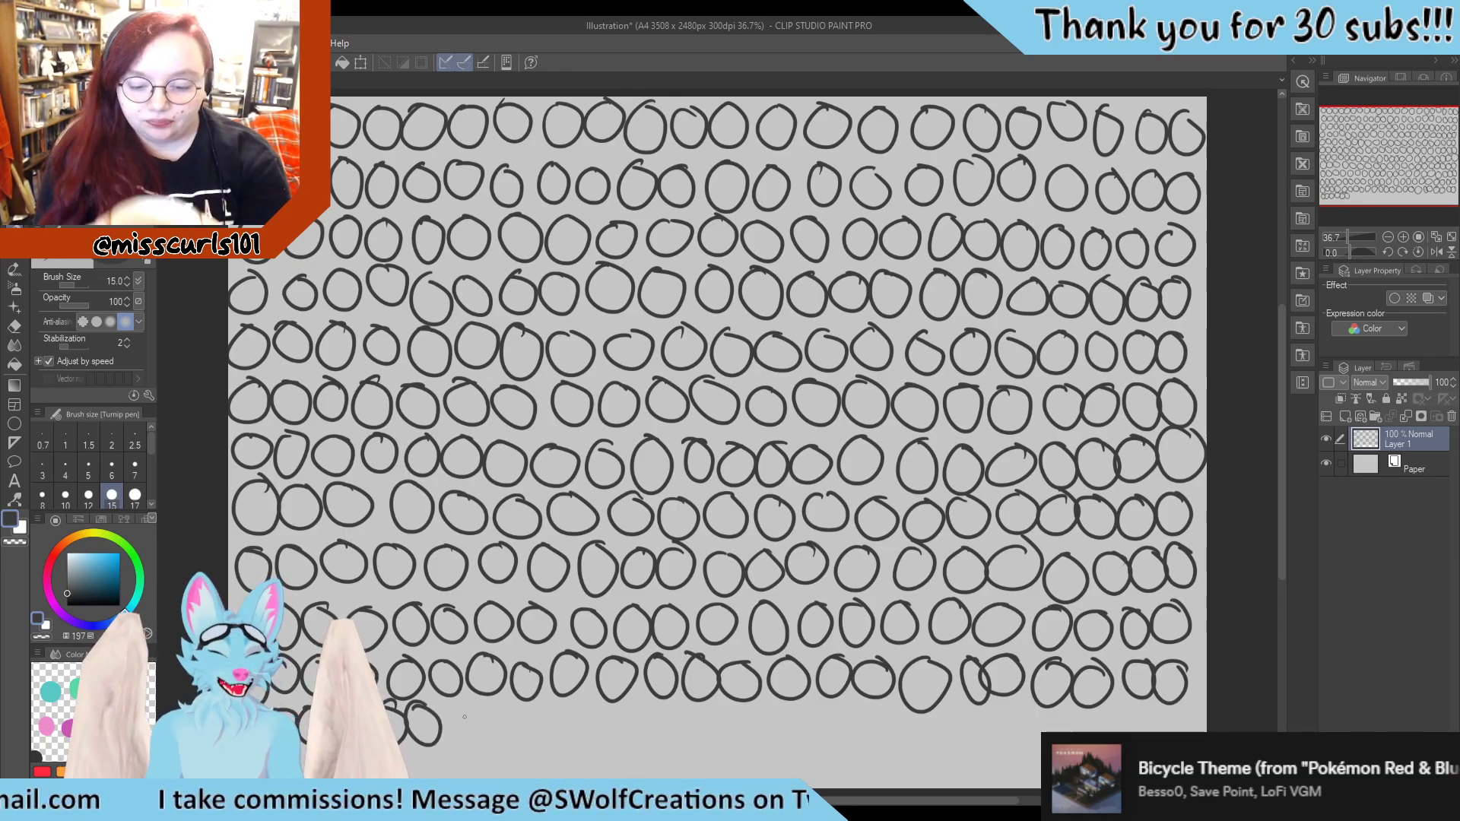
pyautogui.moveTo(464, 709)
pyautogui.mouseDown()
pyautogui.moveTo(447, 728)
pyautogui.moveTo(466, 709)
pyautogui.mouseUp()
pyautogui.moveTo(508, 704)
pyautogui.mouseDown()
pyautogui.moveTo(495, 726)
pyautogui.moveTo(507, 704)
pyautogui.moveTo(567, 723)
pyautogui.moveTo(581, 704)
pyautogui.mouseUp()
pyautogui.moveTo(620, 702)
pyautogui.mouseDown()
pyautogui.moveTo(605, 722)
pyautogui.moveTo(619, 704)
pyautogui.moveTo(651, 729)
pyautogui.moveTo(665, 704)
pyautogui.moveTo(704, 707)
pyautogui.moveTo(743, 743)
pyautogui.moveTo(752, 707)
pyautogui.moveTo(787, 726)
pyautogui.moveTo(795, 705)
pyautogui.moveTo(817, 704)
pyautogui.moveTo(848, 733)
pyautogui.moveTo(871, 709)
pyautogui.moveTo(884, 733)
pyautogui.moveTo(905, 709)
pyautogui.moveTo(927, 733)
pyautogui.moveTo(950, 709)
pyautogui.moveTo(967, 731)
pyautogui.moveTo(997, 707)
pyautogui.moveTo(1087, 730)
pyautogui.moveTo(1129, 711)
pyautogui.moveTo(1149, 728)
pyautogui.moveTo(1188, 719)
pyautogui.moveTo(1177, 706)
pyautogui.mouseUp()
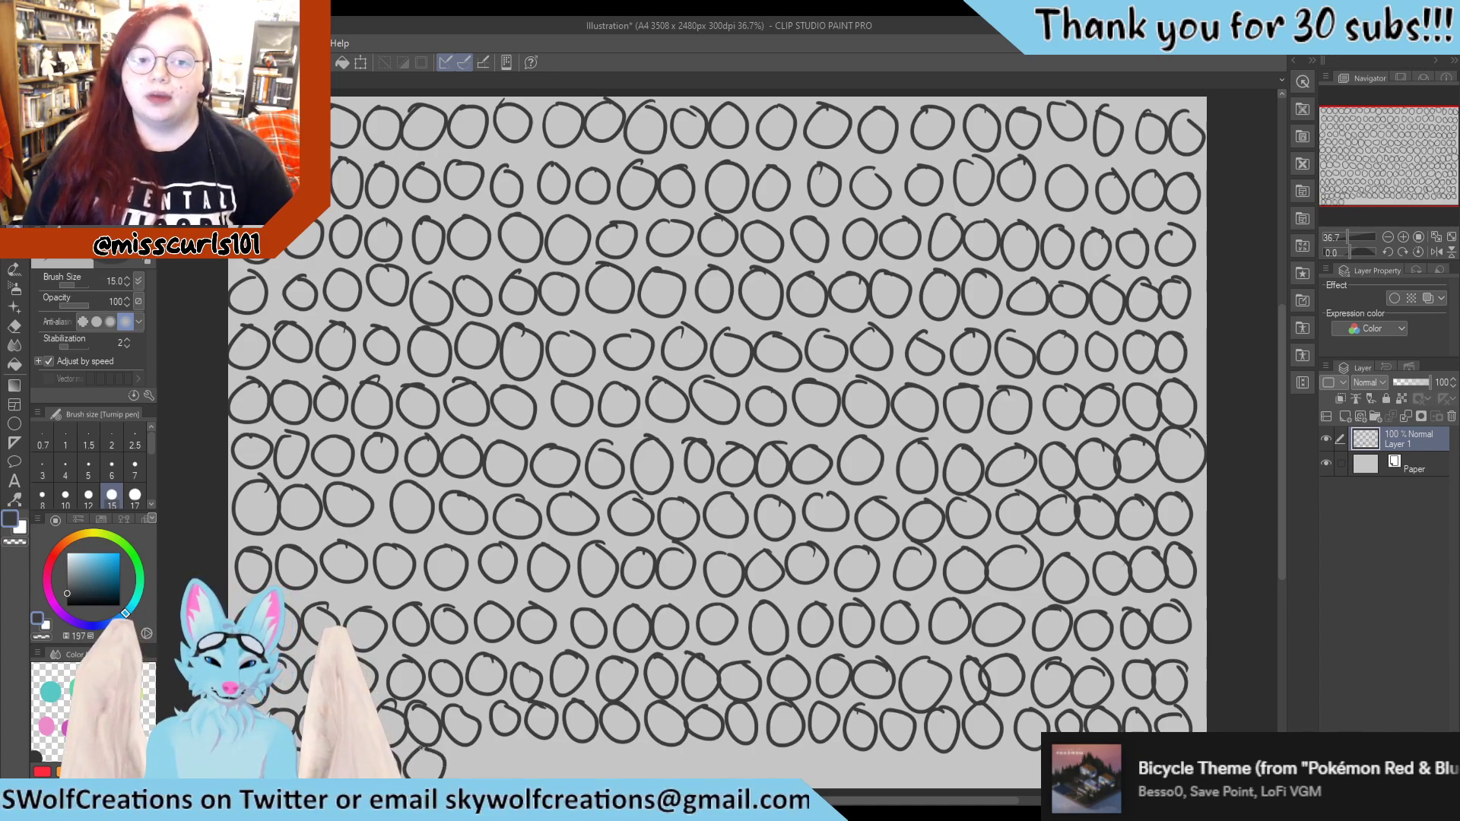
# Fill the remaining gaps along the bottom edge with extra circles
pyautogui.moveTo(477, 747)
pyautogui.mouseDown()
pyautogui.moveTo(458, 767)
pyautogui.moveTo(479, 748)
pyautogui.mouseUp()
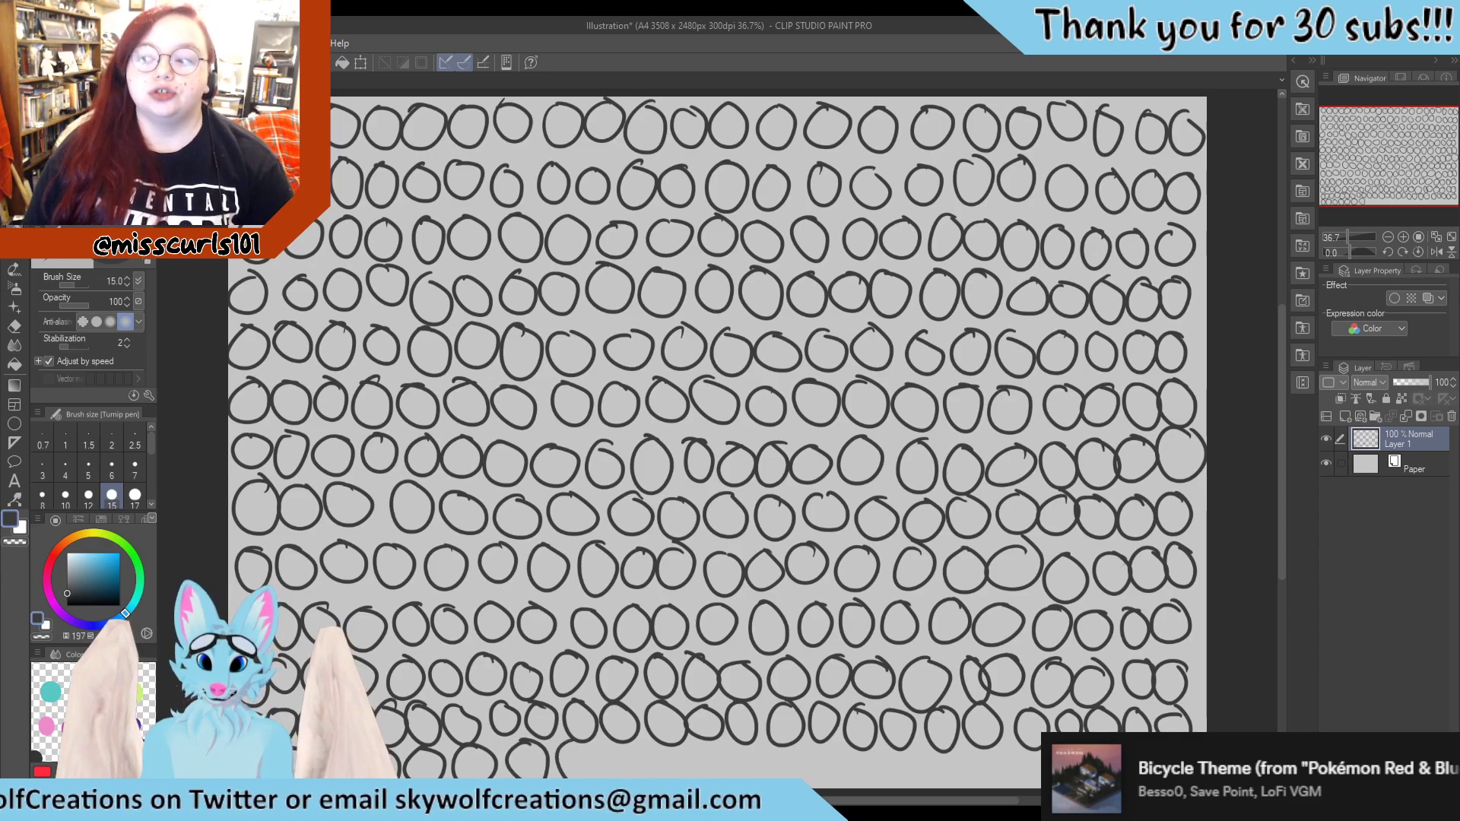
pyautogui.moveTo(560, 774); pyautogui.dragTo(574, 744)
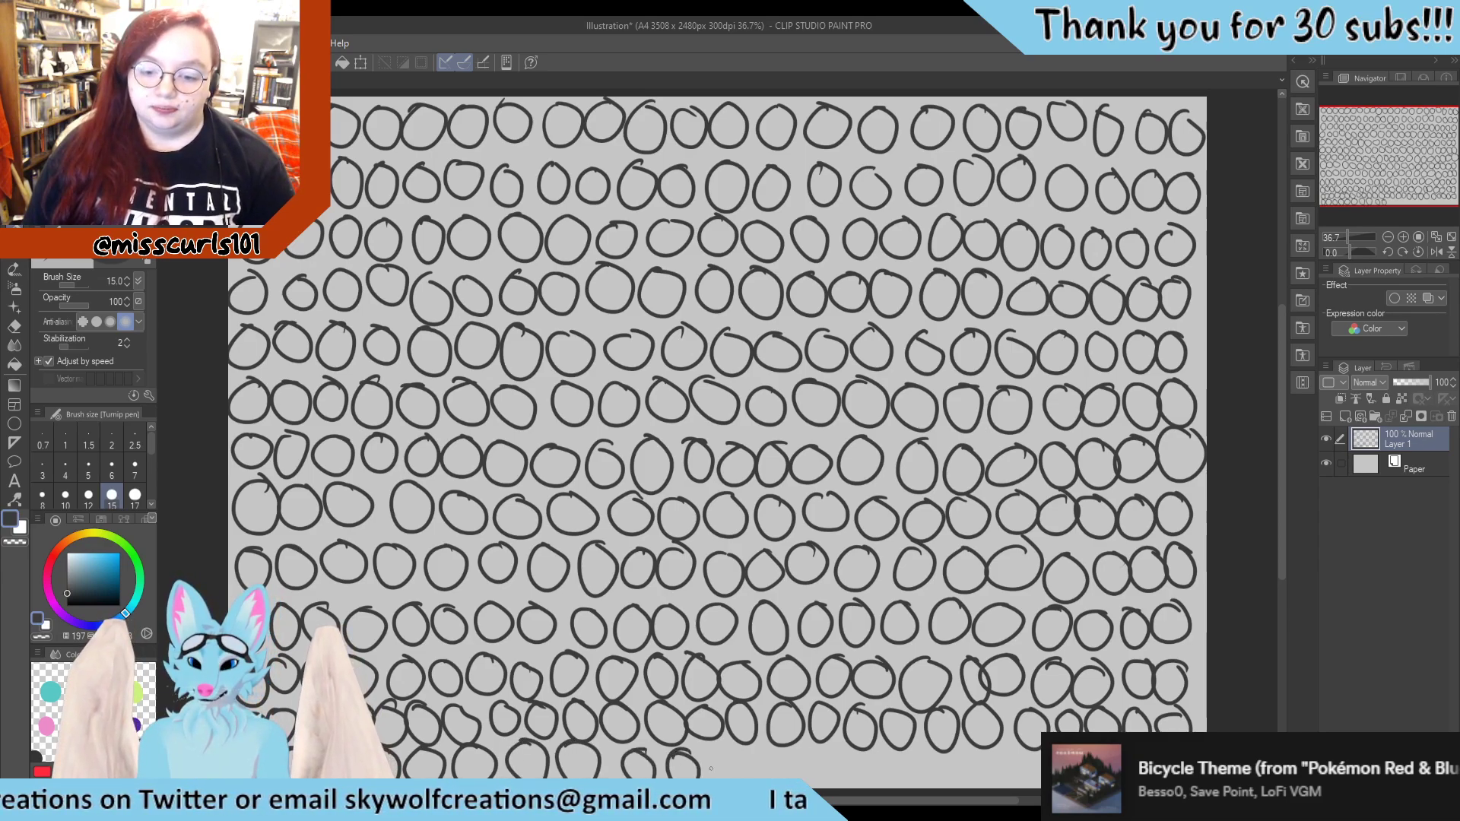
pyautogui.moveTo(835, 753)
pyautogui.mouseDown()
pyautogui.moveTo(877, 786)
pyautogui.moveTo(888, 750)
pyautogui.mouseUp()
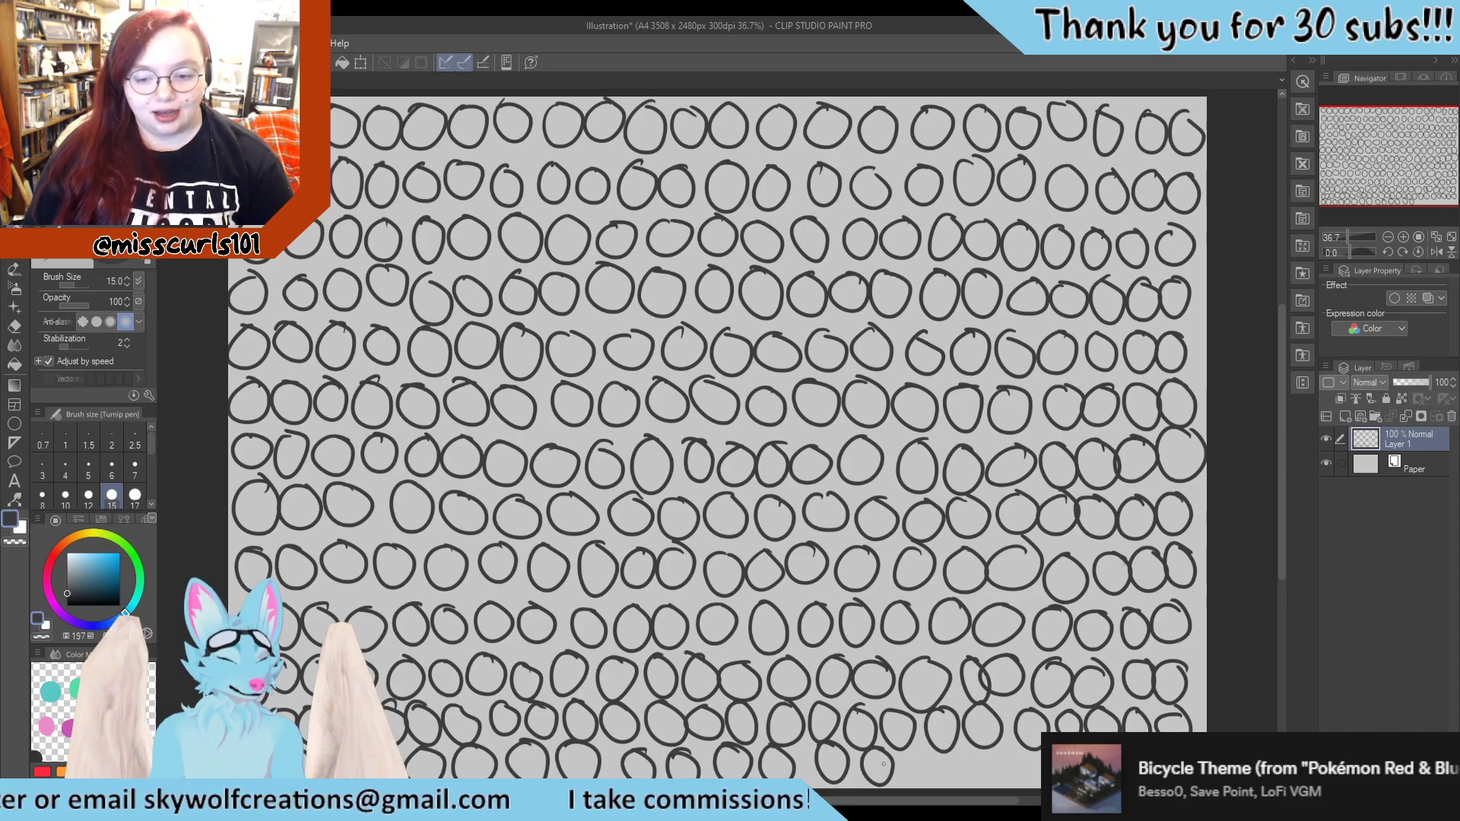
pyautogui.moveTo(909, 752)
pyautogui.mouseDown()
pyautogui.moveTo(933, 783)
pyautogui.moveTo(920, 745)
pyautogui.moveTo(957, 746)
pyautogui.mouseUp()
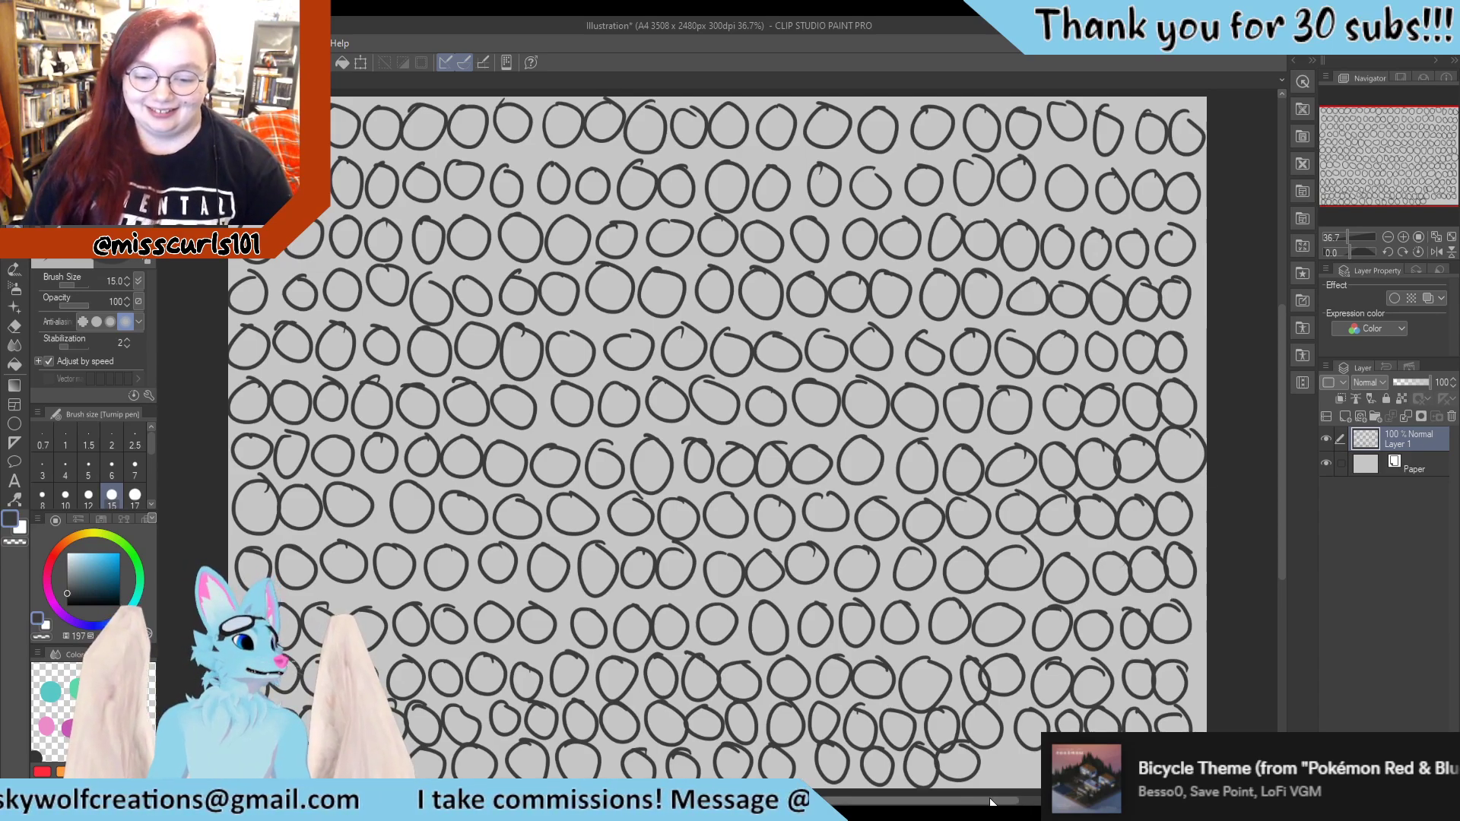
pyautogui.moveTo(1005, 749); pyautogui.dragTo(1012, 753)
pyautogui.moveTo(1041, 753); pyautogui.dragTo(1037, 778)
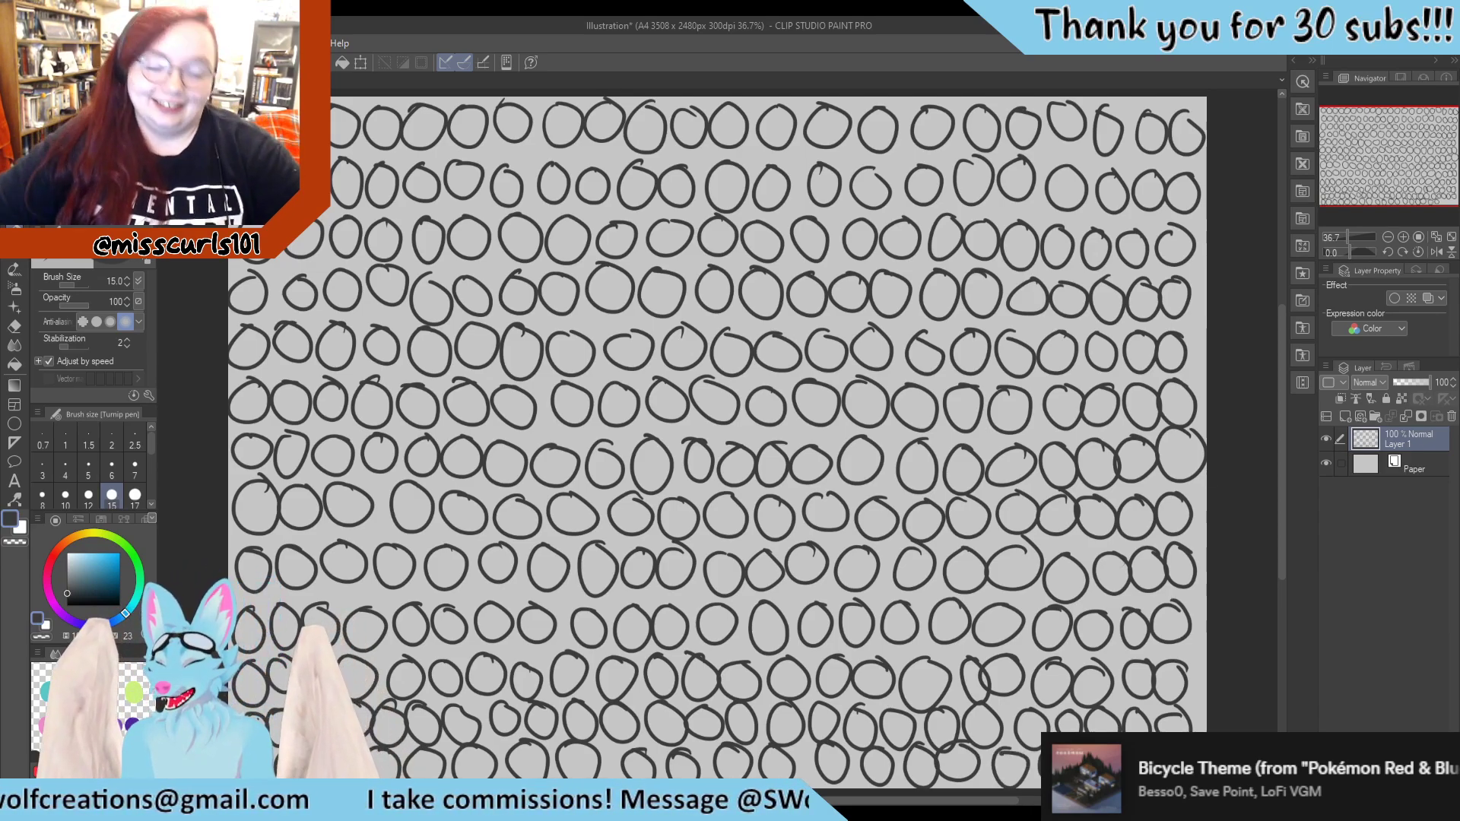
# Delete the layer of circles and add a fresh blank raster layer
pyautogui.click(1451, 417)
pyautogui.click(728, 313)
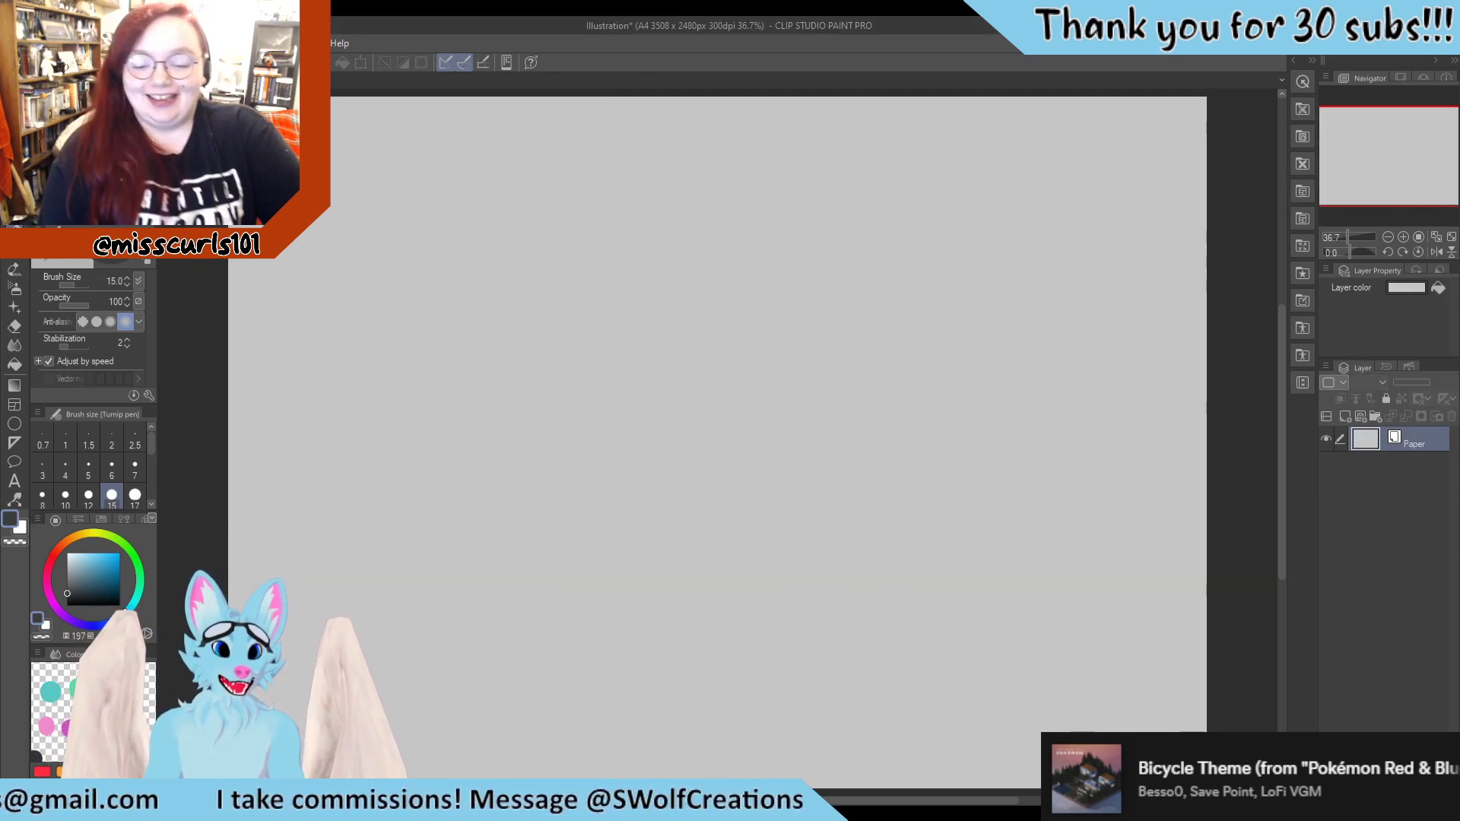
pyautogui.click(1344, 418)
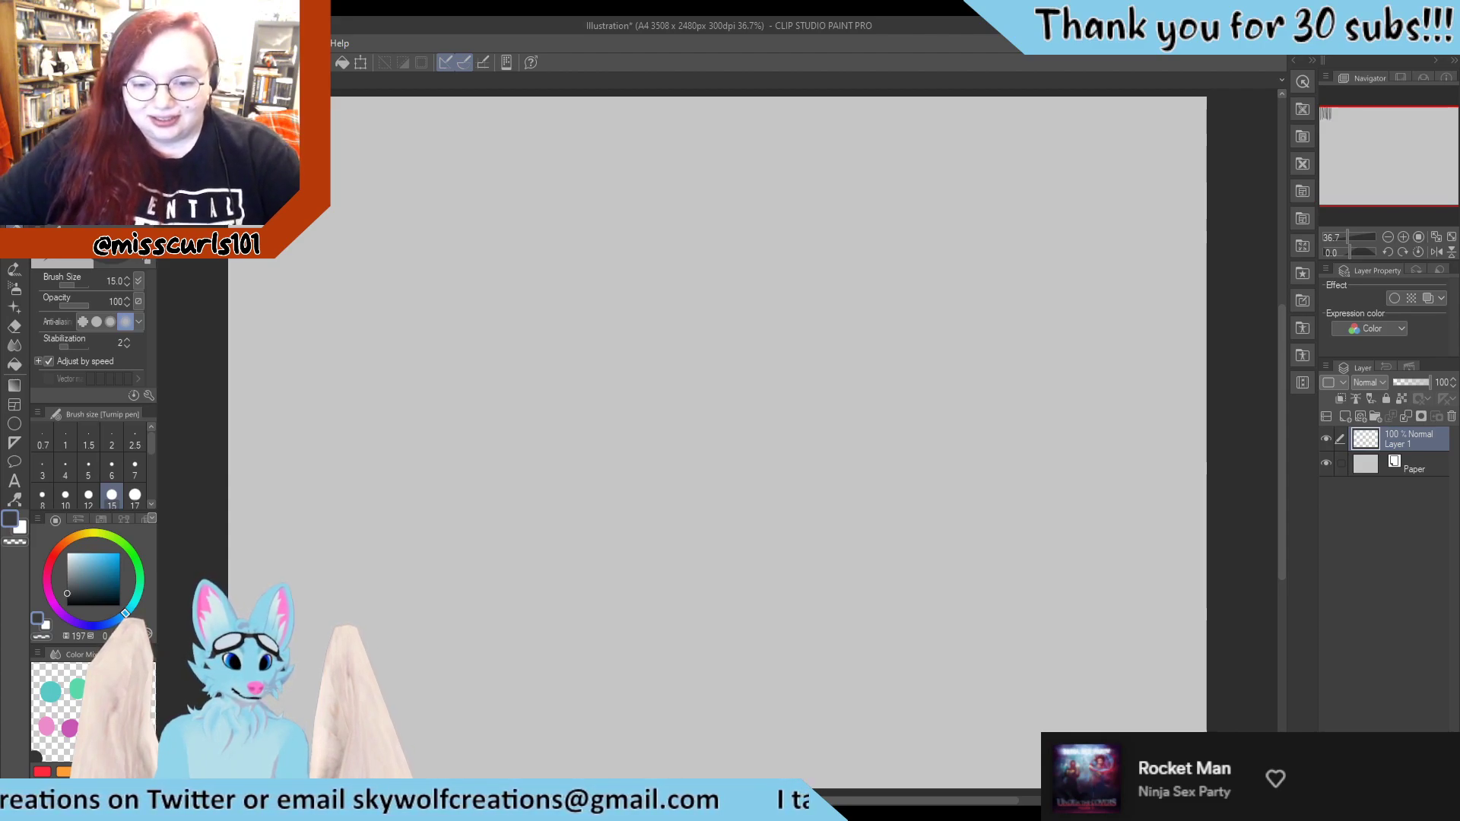
# Draw the first short vertical strokes side by side at the top-left
pyautogui.moveTo(335, 99); pyautogui.dragTo(339, 179)
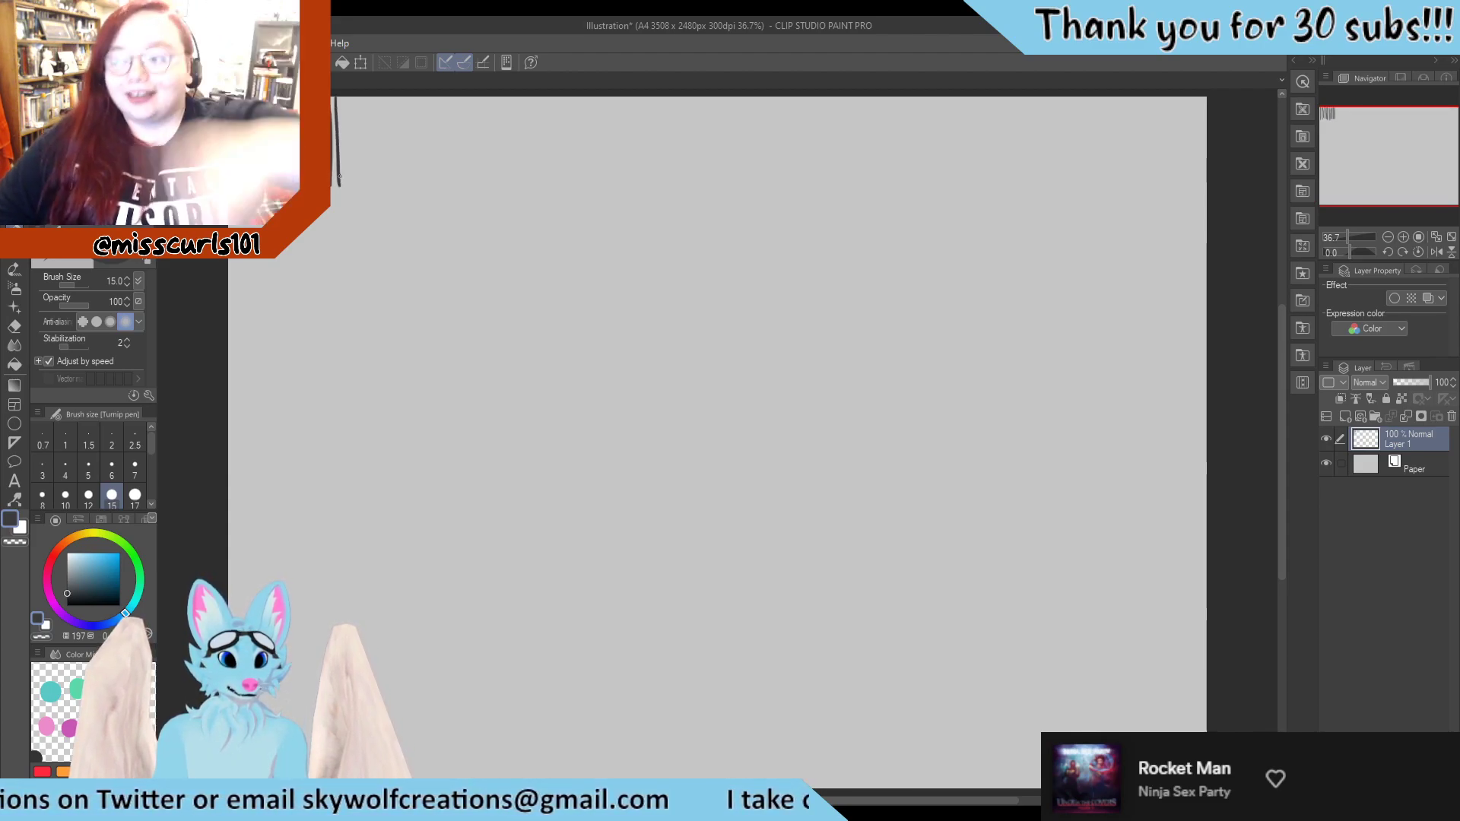
pyautogui.moveTo(349, 97); pyautogui.dragTo(358, 184)
pyautogui.moveTo(362, 97)
pyautogui.mouseDown()
pyautogui.moveTo(364, 184)
pyautogui.moveTo(380, 172)
pyautogui.mouseUp()
pyautogui.moveTo(386, 97)
pyautogui.mouseDown()
pyautogui.moveTo(394, 180)
pyautogui.moveTo(406, 118)
pyautogui.moveTo(403, 178)
pyautogui.moveTo(427, 183)
pyautogui.mouseUp()
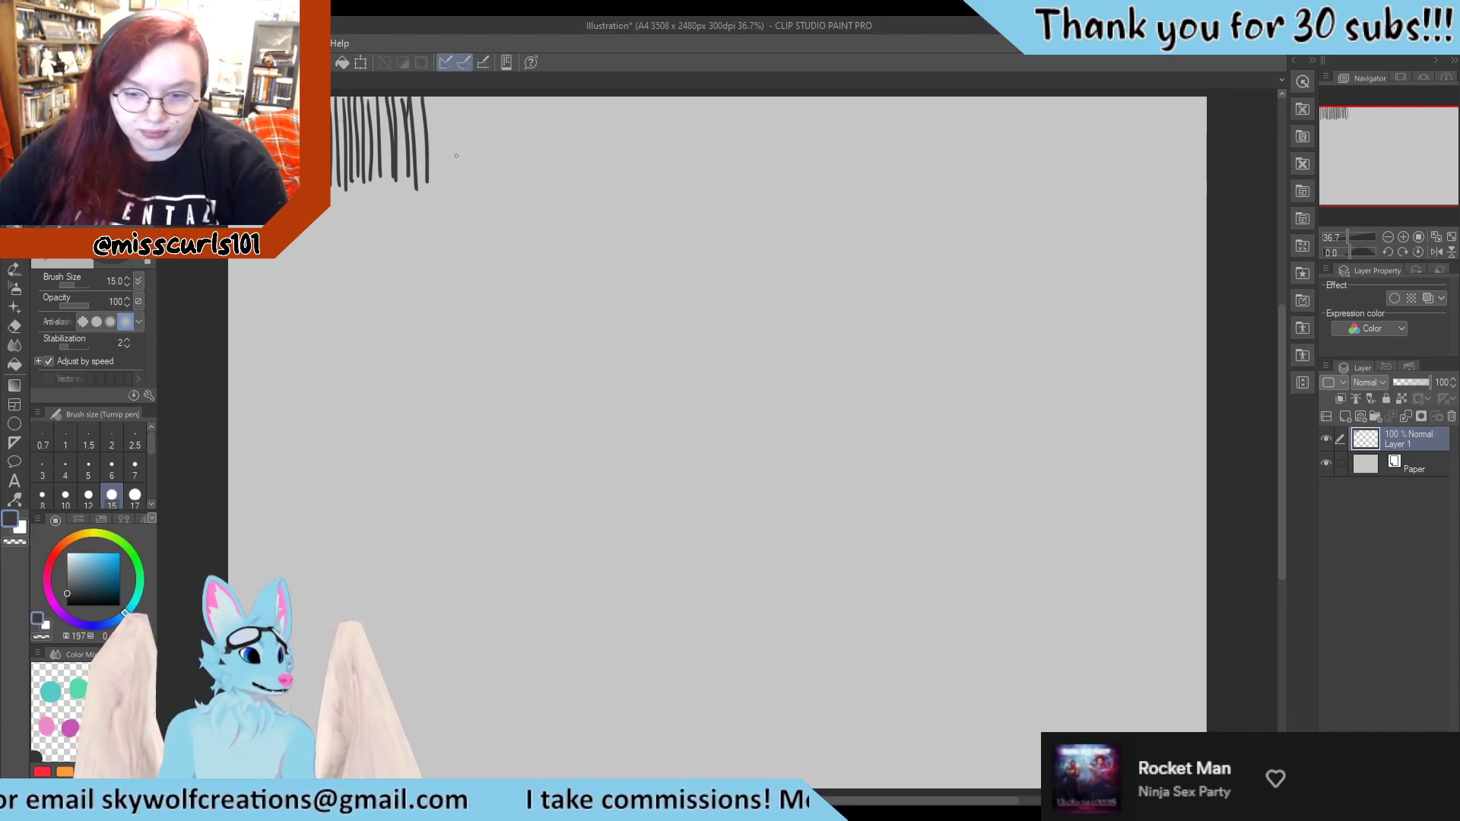
pyautogui.moveTo(431, 97); pyautogui.dragTo(434, 183)
pyautogui.moveTo(441, 98); pyautogui.dragTo(444, 180)
pyautogui.moveTo(451, 97)
pyautogui.mouseDown()
pyautogui.moveTo(457, 180)
pyautogui.moveTo(479, 183)
pyautogui.mouseUp()
pyautogui.moveTo(483, 100)
pyautogui.mouseDown()
pyautogui.moveTo(478, 176)
pyautogui.moveTo(483, 132)
pyautogui.moveTo(485, 180)
pyautogui.mouseUp()
pyautogui.moveTo(491, 100); pyautogui.dragTo(494, 168)
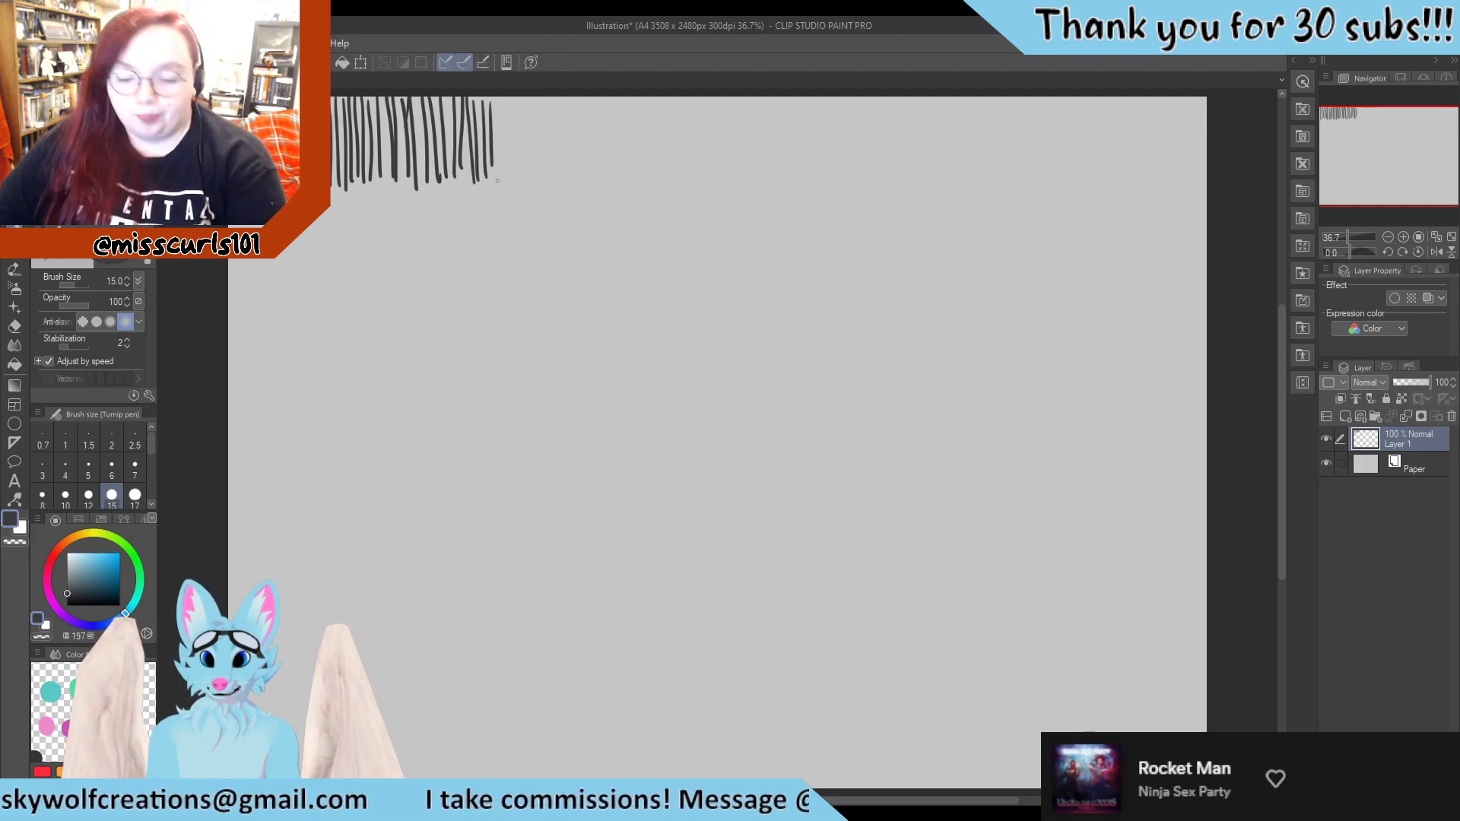
pyautogui.moveTo(500, 98); pyautogui.dragTo(513, 178)
pyautogui.moveTo(513, 97); pyautogui.dragTo(523, 171)
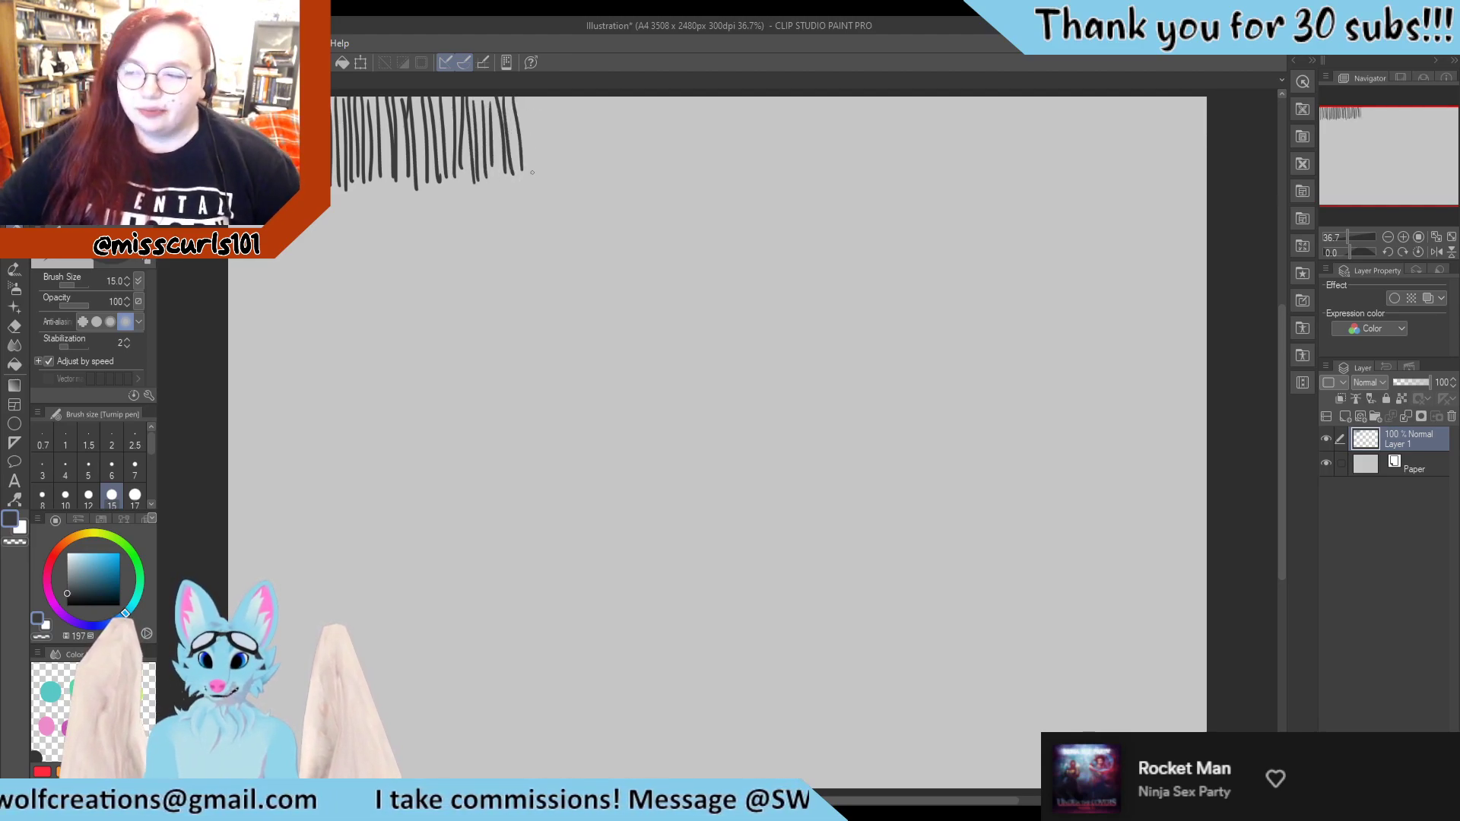
pyautogui.moveTo(530, 106); pyautogui.dragTo(543, 178)
pyautogui.moveTo(542, 98)
pyautogui.mouseDown()
pyautogui.moveTo(548, 177)
pyautogui.moveTo(560, 116)
pyautogui.moveTo(566, 178)
pyautogui.mouseUp()
pyautogui.moveTo(571, 97); pyautogui.dragTo(574, 173)
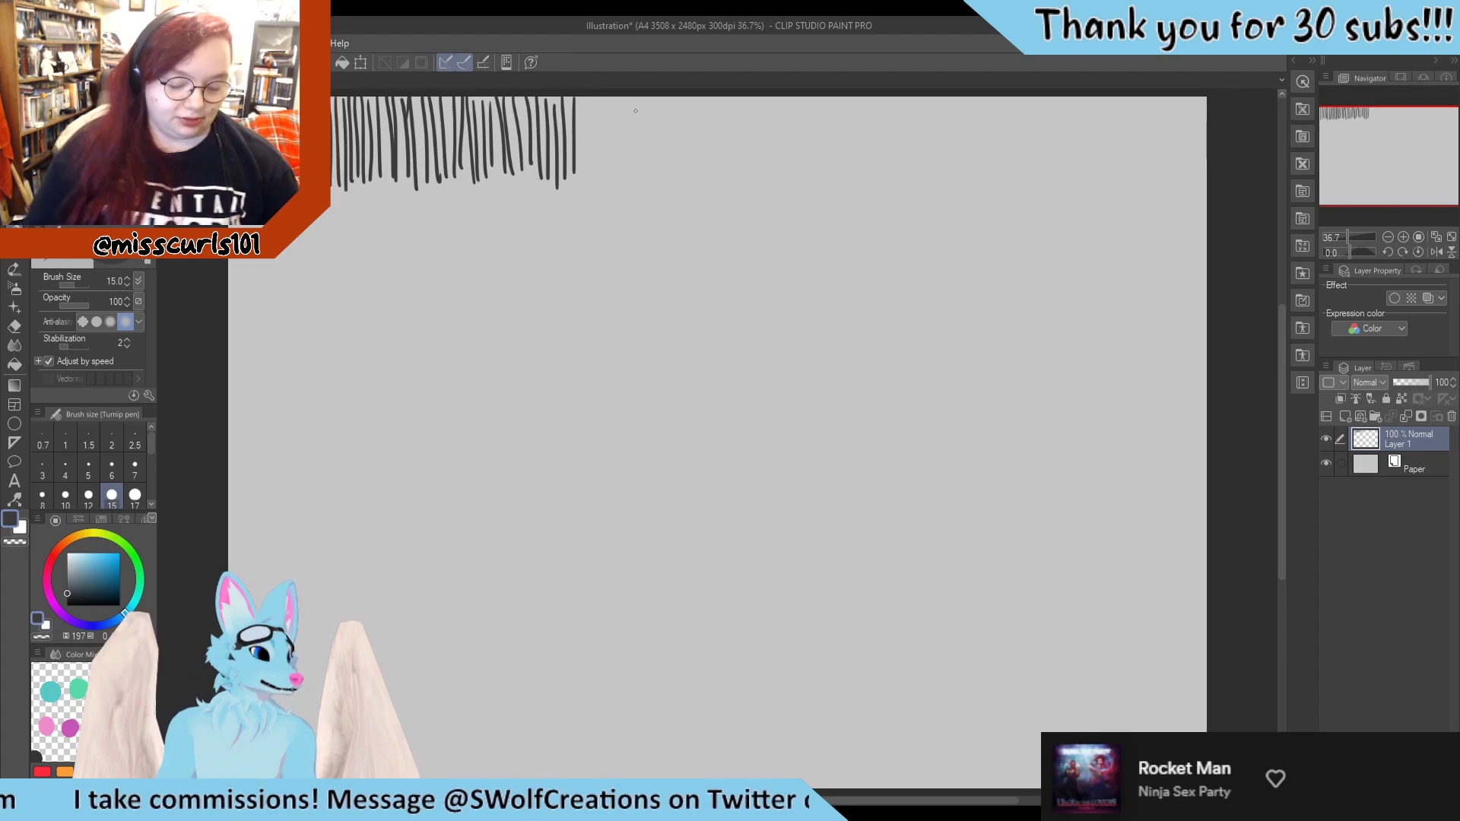
# Continue the row of vertical strokes toward the canvas centre
pyautogui.moveTo(583, 97)
pyautogui.mouseDown()
pyautogui.moveTo(585, 187)
pyautogui.moveTo(606, 189)
pyautogui.mouseUp()
pyautogui.moveTo(609, 96); pyautogui.dragTo(619, 184)
pyautogui.moveTo(625, 96); pyautogui.dragTo(631, 167)
pyautogui.moveTo(634, 96)
pyautogui.mouseDown()
pyautogui.moveTo(638, 178)
pyautogui.moveTo(646, 164)
pyautogui.mouseUp()
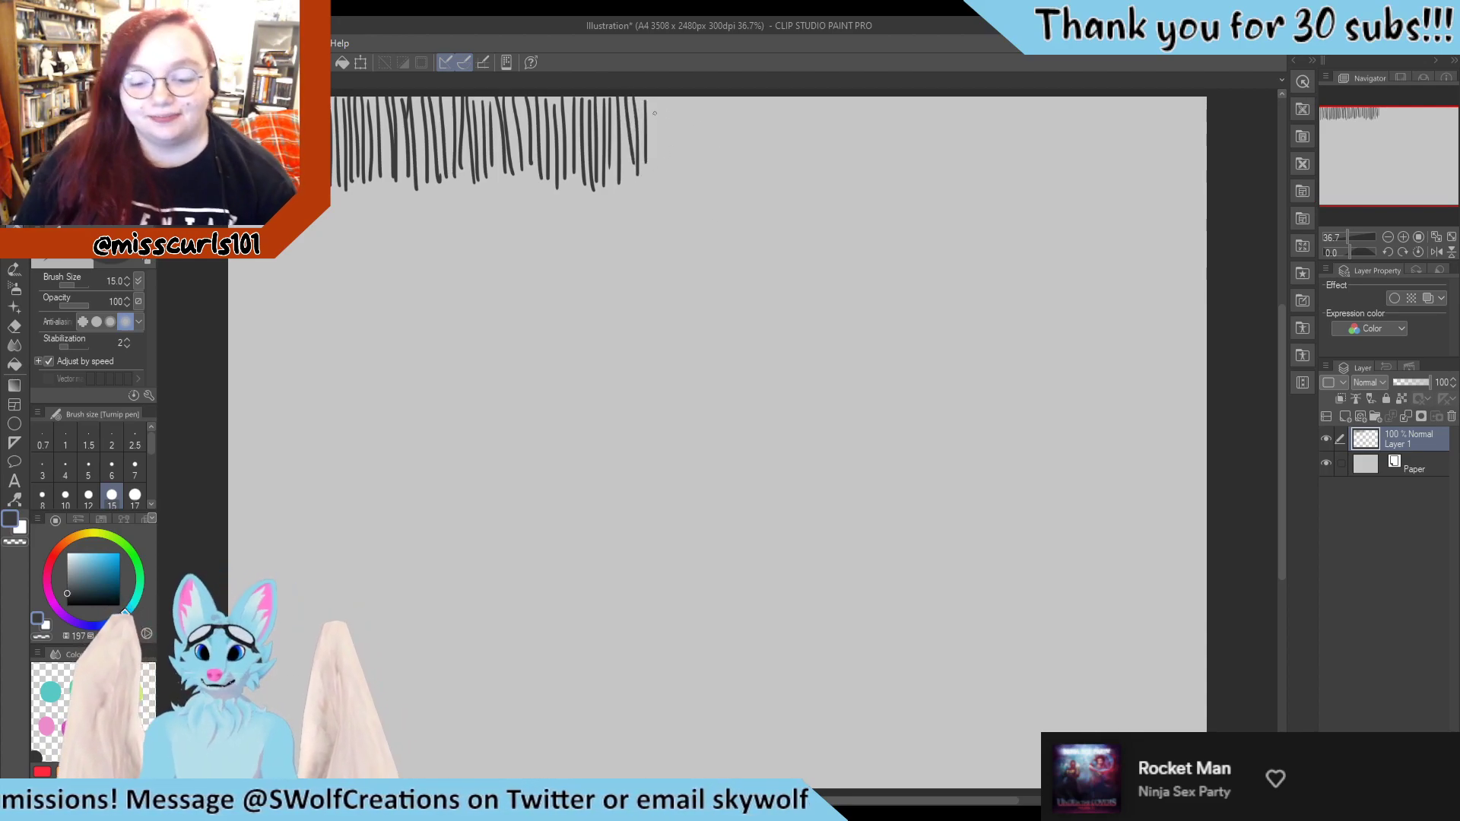
pyautogui.moveTo(654, 99)
pyautogui.mouseDown()
pyautogui.moveTo(655, 185)
pyautogui.moveTo(686, 193)
pyautogui.mouseUp()
pyautogui.moveTo(693, 103); pyautogui.dragTo(695, 193)
pyautogui.moveTo(699, 100); pyautogui.dragTo(703, 194)
pyautogui.moveTo(705, 103)
pyautogui.mouseDown()
pyautogui.moveTo(709, 195)
pyautogui.moveTo(742, 187)
pyautogui.mouseUp()
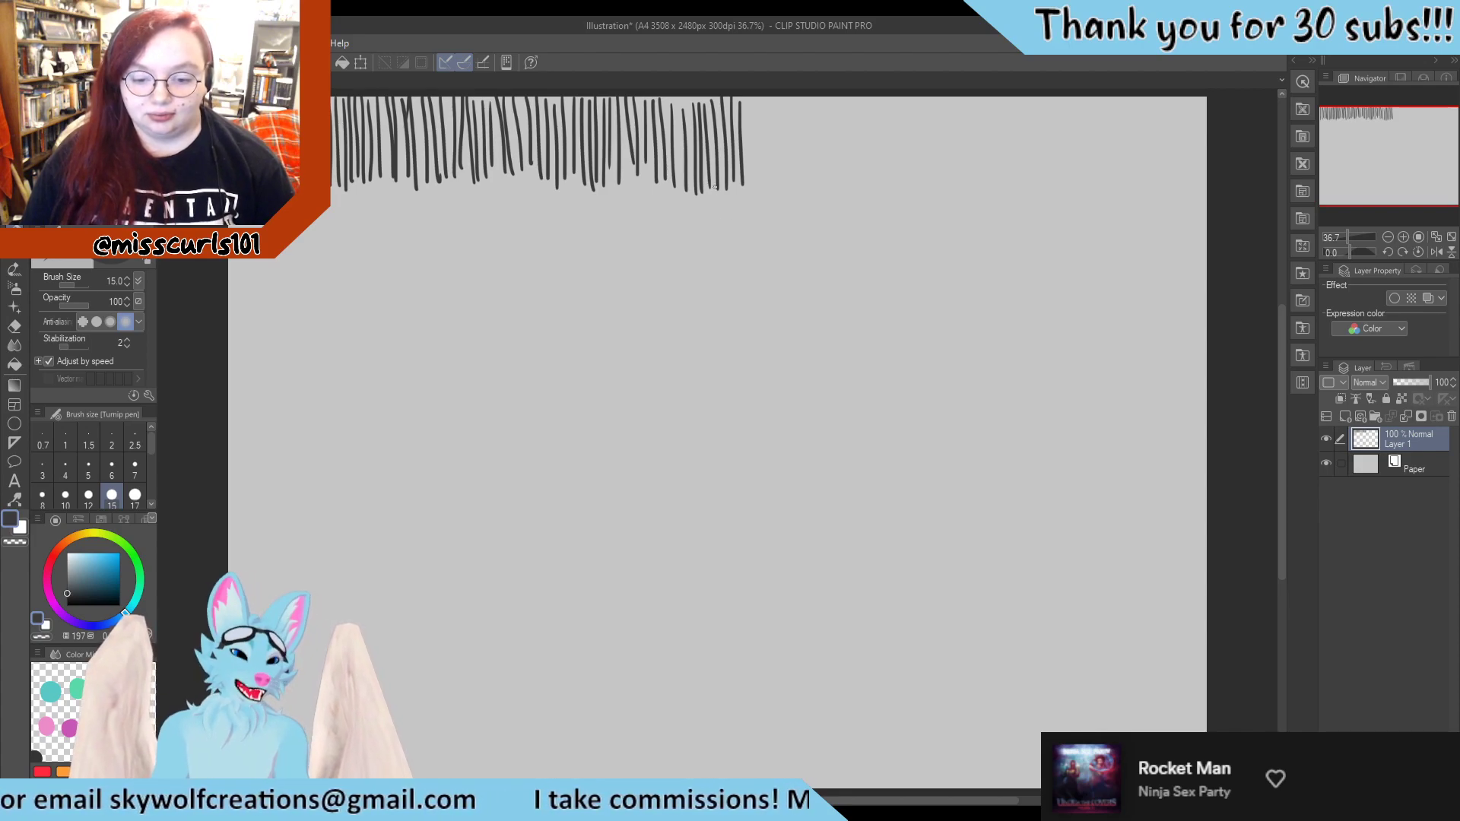
# Extend the vertical strokes rightward until the row nears the right edge
pyautogui.moveTo(748, 97)
pyautogui.mouseDown()
pyautogui.moveTo(760, 175)
pyautogui.moveTo(778, 147)
pyautogui.moveTo(791, 183)
pyautogui.mouseUp()
pyautogui.moveTo(796, 103); pyautogui.dragTo(805, 180)
pyautogui.moveTo(806, 101)
pyautogui.mouseDown()
pyautogui.moveTo(815, 174)
pyautogui.moveTo(821, 139)
pyautogui.moveTo(834, 180)
pyautogui.mouseUp()
pyautogui.moveTo(836, 96)
pyautogui.mouseDown()
pyautogui.moveTo(833, 175)
pyautogui.moveTo(838, 141)
pyautogui.moveTo(841, 185)
pyautogui.mouseUp()
pyautogui.moveTo(845, 82)
pyautogui.mouseDown()
pyautogui.moveTo(857, 177)
pyautogui.moveTo(872, 184)
pyautogui.mouseUp()
pyautogui.moveTo(873, 98); pyautogui.dragTo(882, 179)
pyautogui.moveTo(884, 101)
pyautogui.mouseDown()
pyautogui.moveTo(895, 184)
pyautogui.moveTo(913, 185)
pyautogui.mouseUp()
pyautogui.moveTo(910, 105)
pyautogui.mouseDown()
pyautogui.moveTo(918, 174)
pyautogui.moveTo(942, 181)
pyautogui.mouseUp()
pyautogui.moveTo(947, 96)
pyautogui.mouseDown()
pyautogui.moveTo(954, 180)
pyautogui.moveTo(969, 184)
pyautogui.mouseUp()
pyautogui.moveTo(977, 96); pyautogui.dragTo(993, 181)
pyautogui.moveTo(995, 96); pyautogui.dragTo(1000, 185)
pyautogui.moveTo(1005, 96); pyautogui.dragTo(1025, 175)
pyautogui.moveTo(1026, 96); pyautogui.dragTo(1031, 177)
pyautogui.moveTo(1034, 96); pyautogui.dragTo(1039, 171)
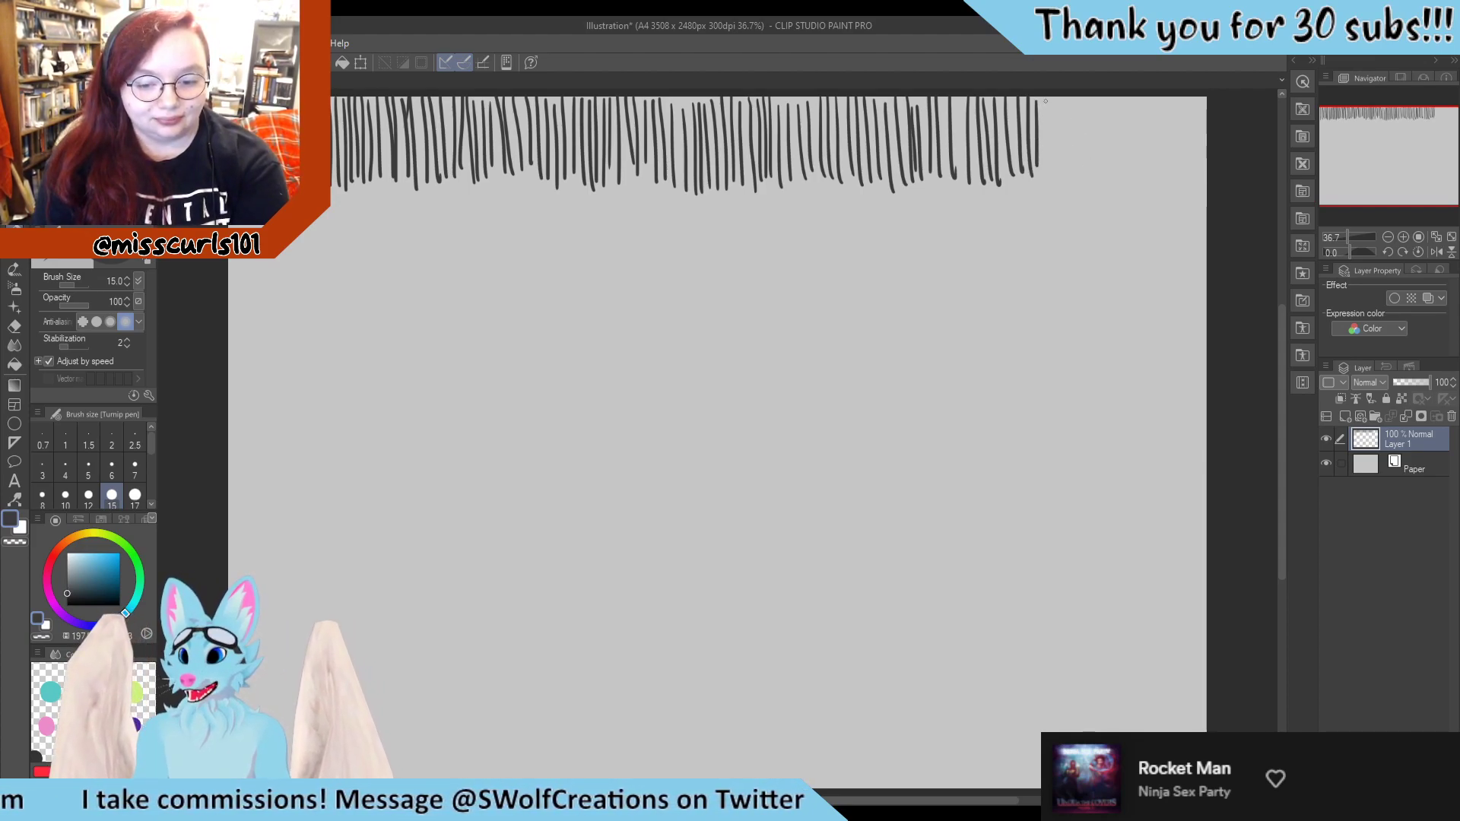
pyautogui.moveTo(1045, 99); pyautogui.dragTo(1065, 187)
pyautogui.moveTo(1061, 96); pyautogui.dragTo(1075, 193)
pyautogui.moveTo(1072, 96); pyautogui.dragTo(1088, 189)
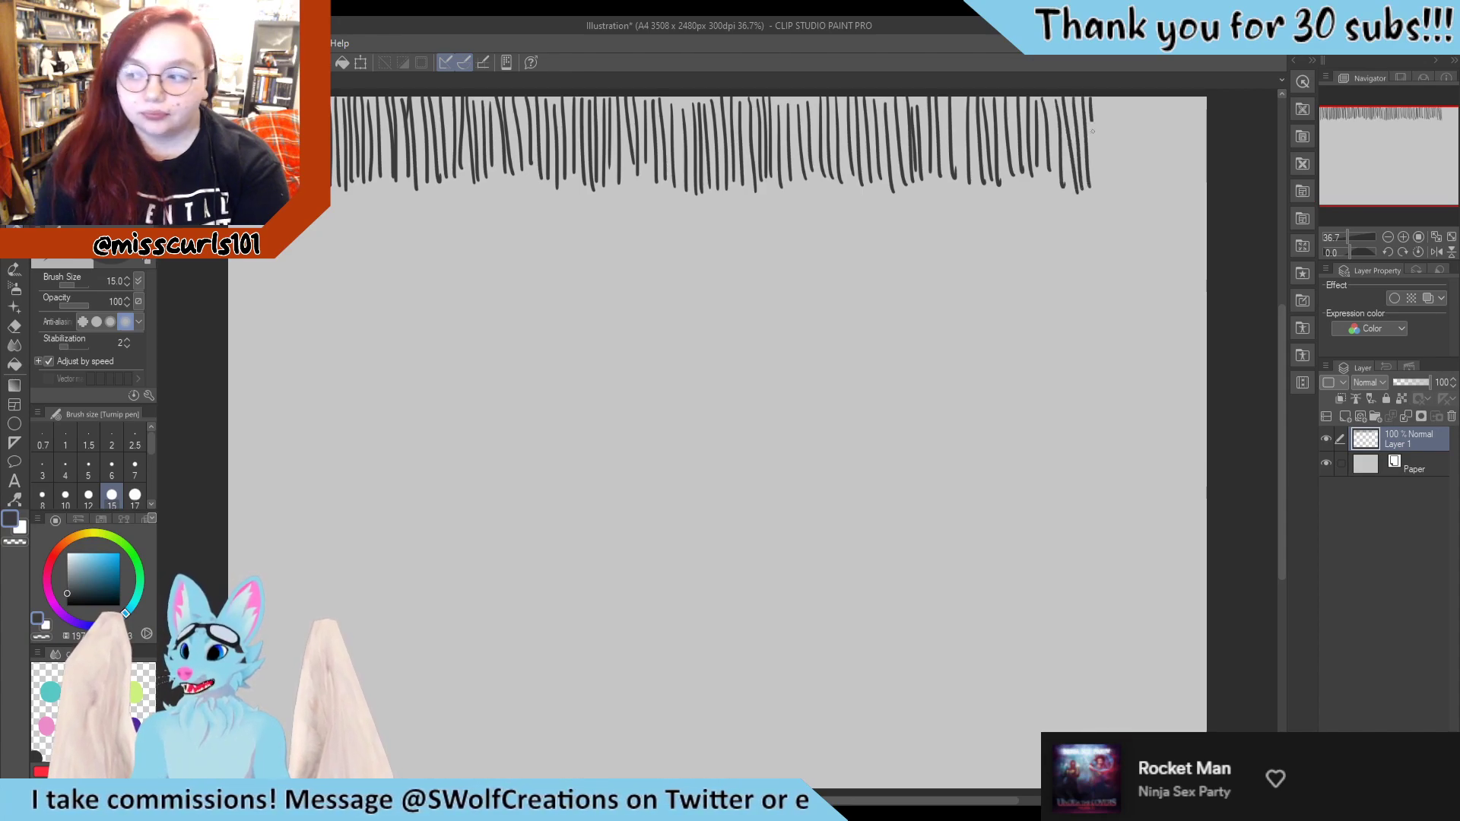
pyautogui.moveTo(1093, 131); pyautogui.dragTo(1095, 191)
pyautogui.moveTo(1101, 98); pyautogui.dragTo(1106, 186)
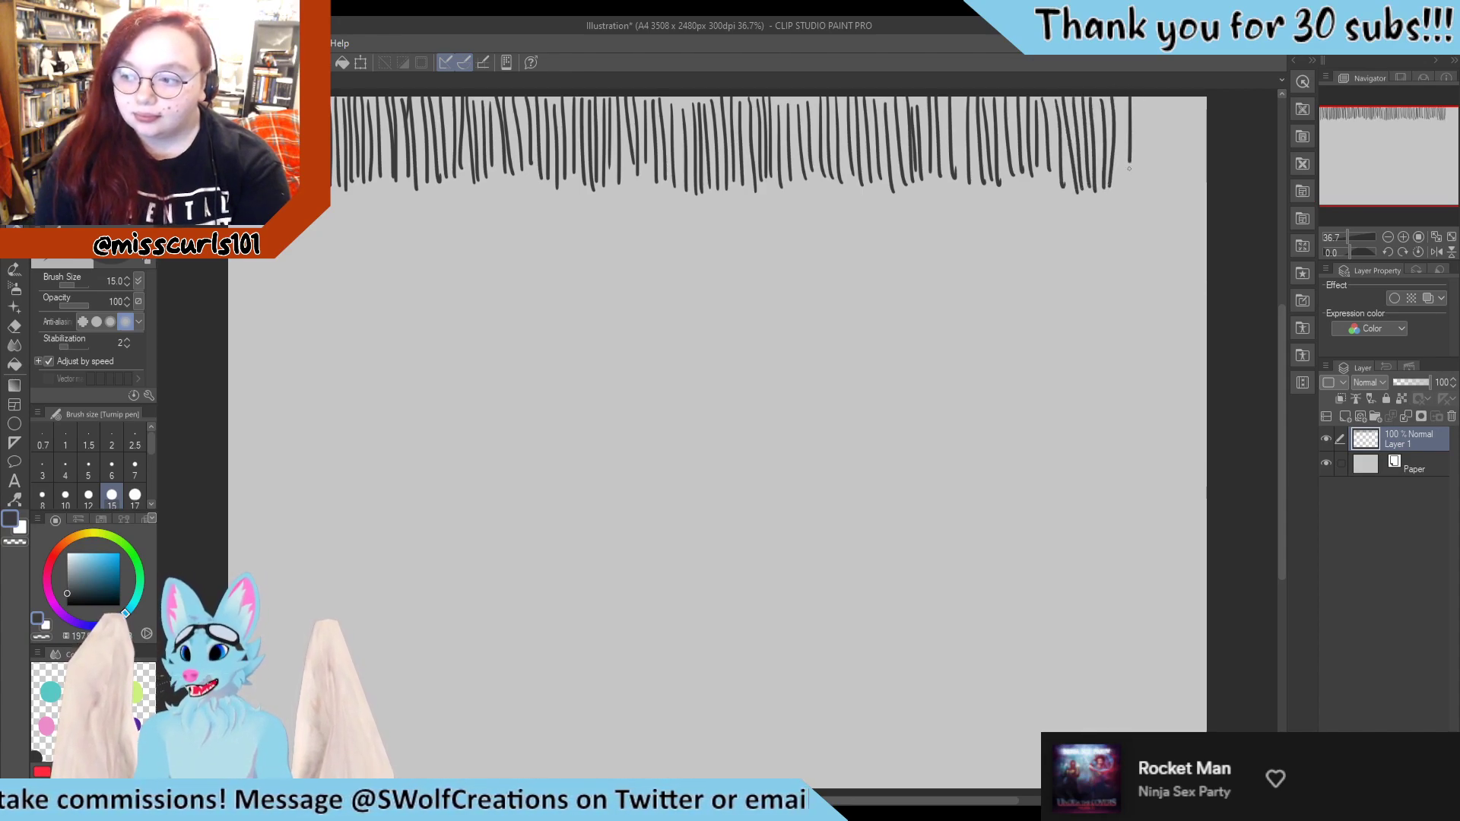
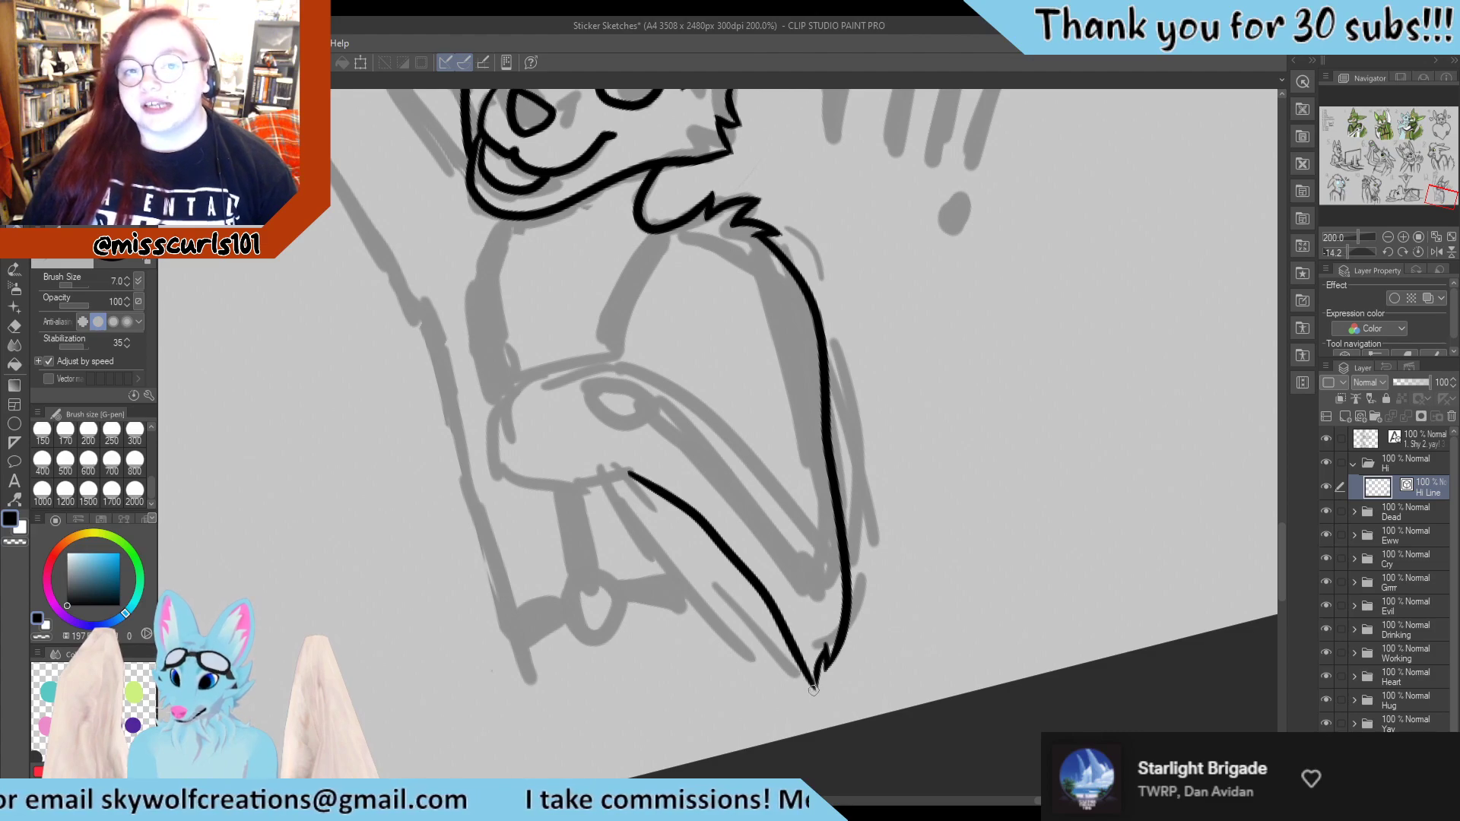
# Undo the last stray ink stroke drawn along the fox's tail
pyautogui.hotkey('ctrl', 'z')
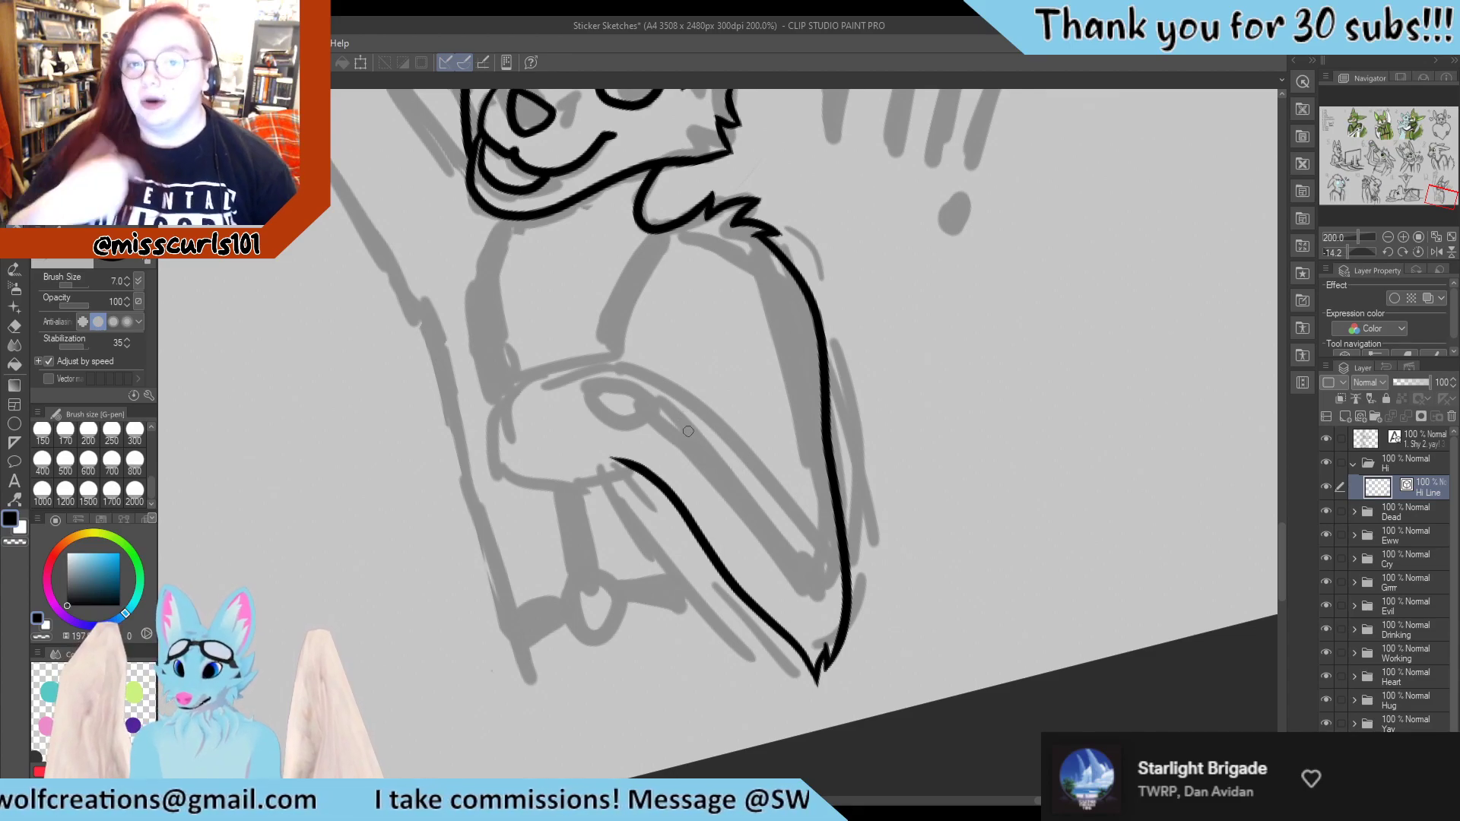
# Ink the right and left edges of the fox's raised arm down toward the face and body
pyautogui.scroll(-5, 688, 431)
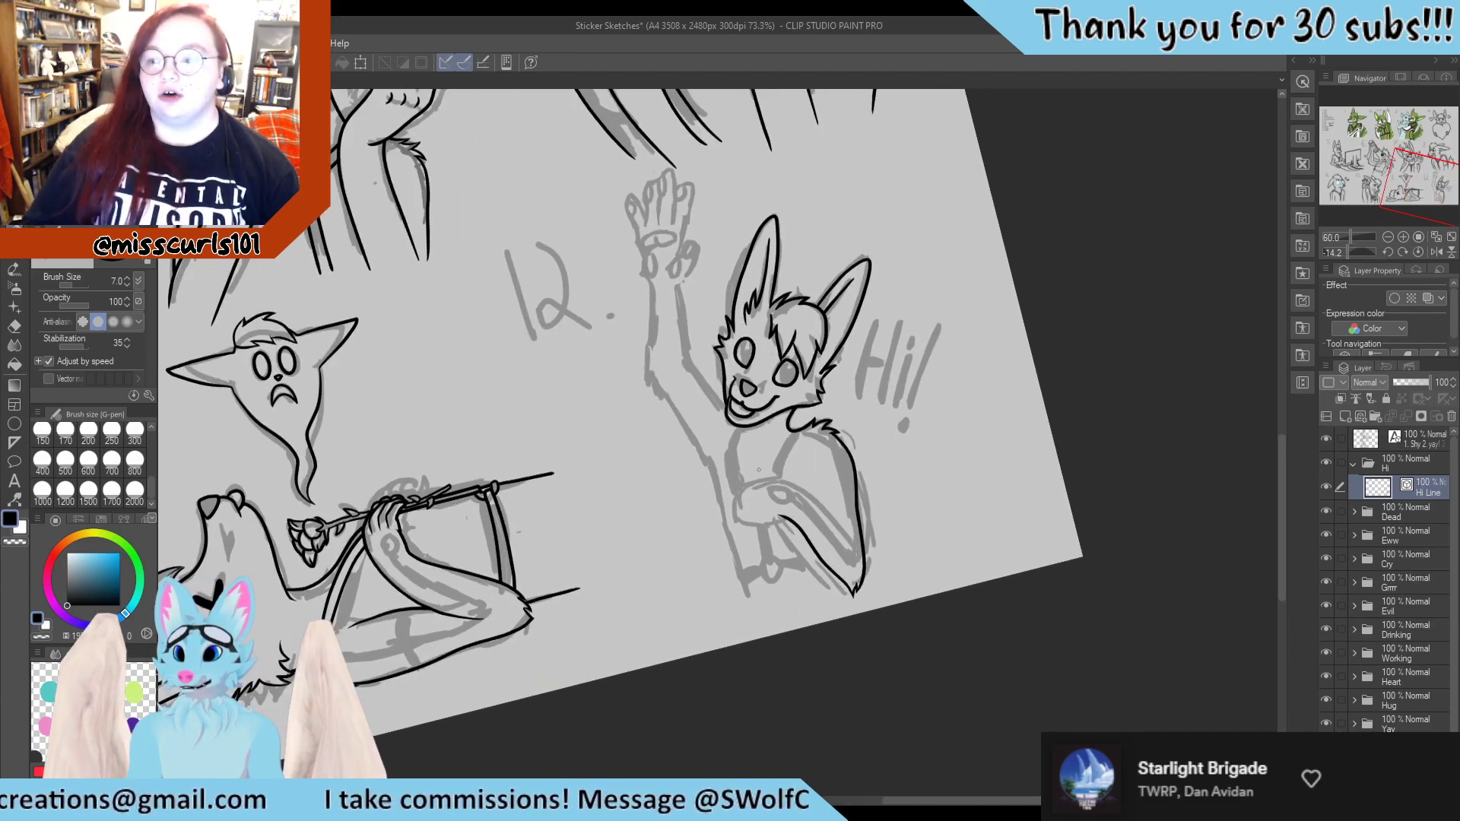
pyautogui.scroll(5, 704, 365)
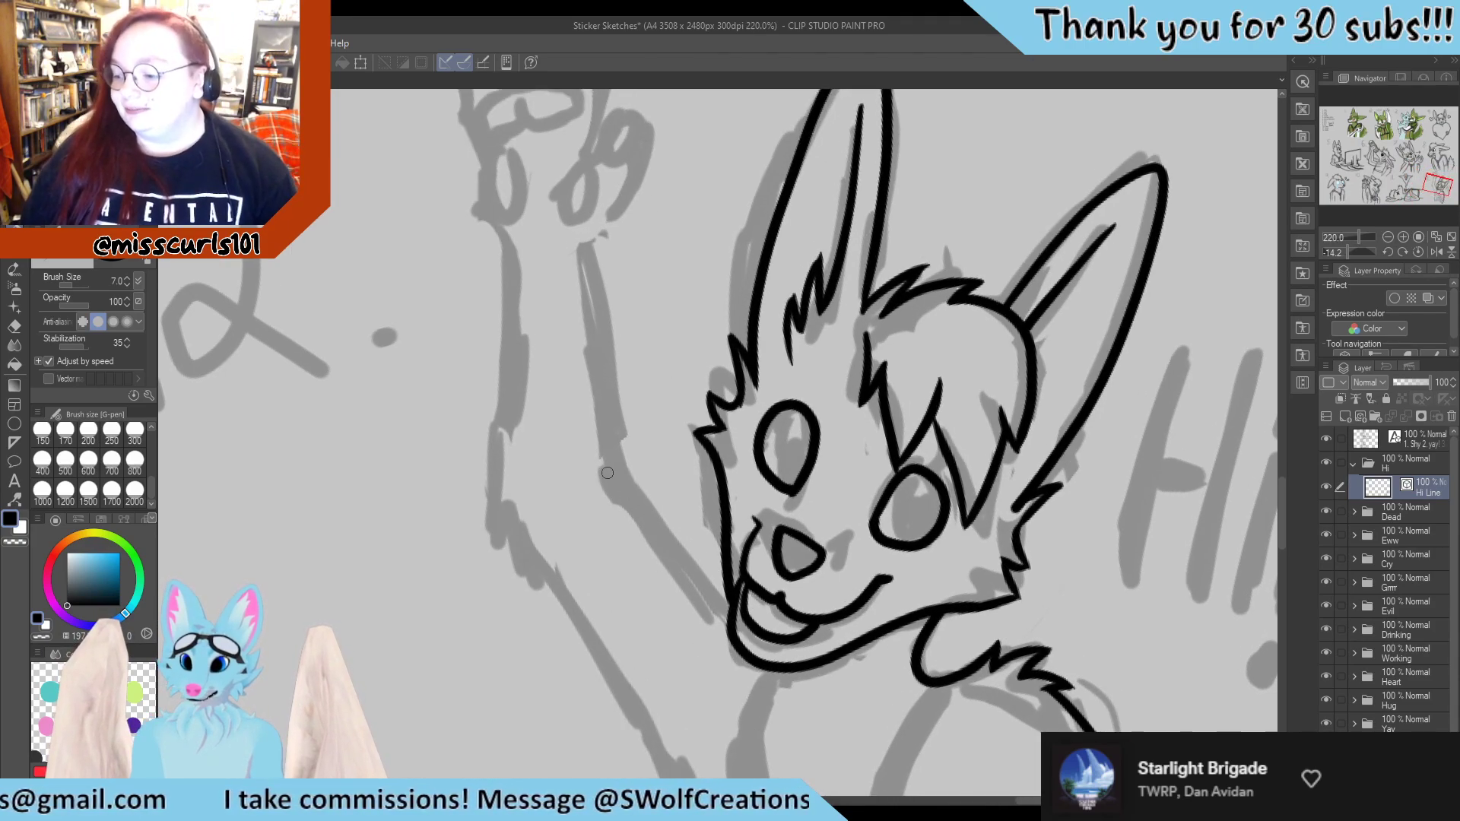
pyautogui.moveTo(596, 465); pyautogui.dragTo(690, 569)
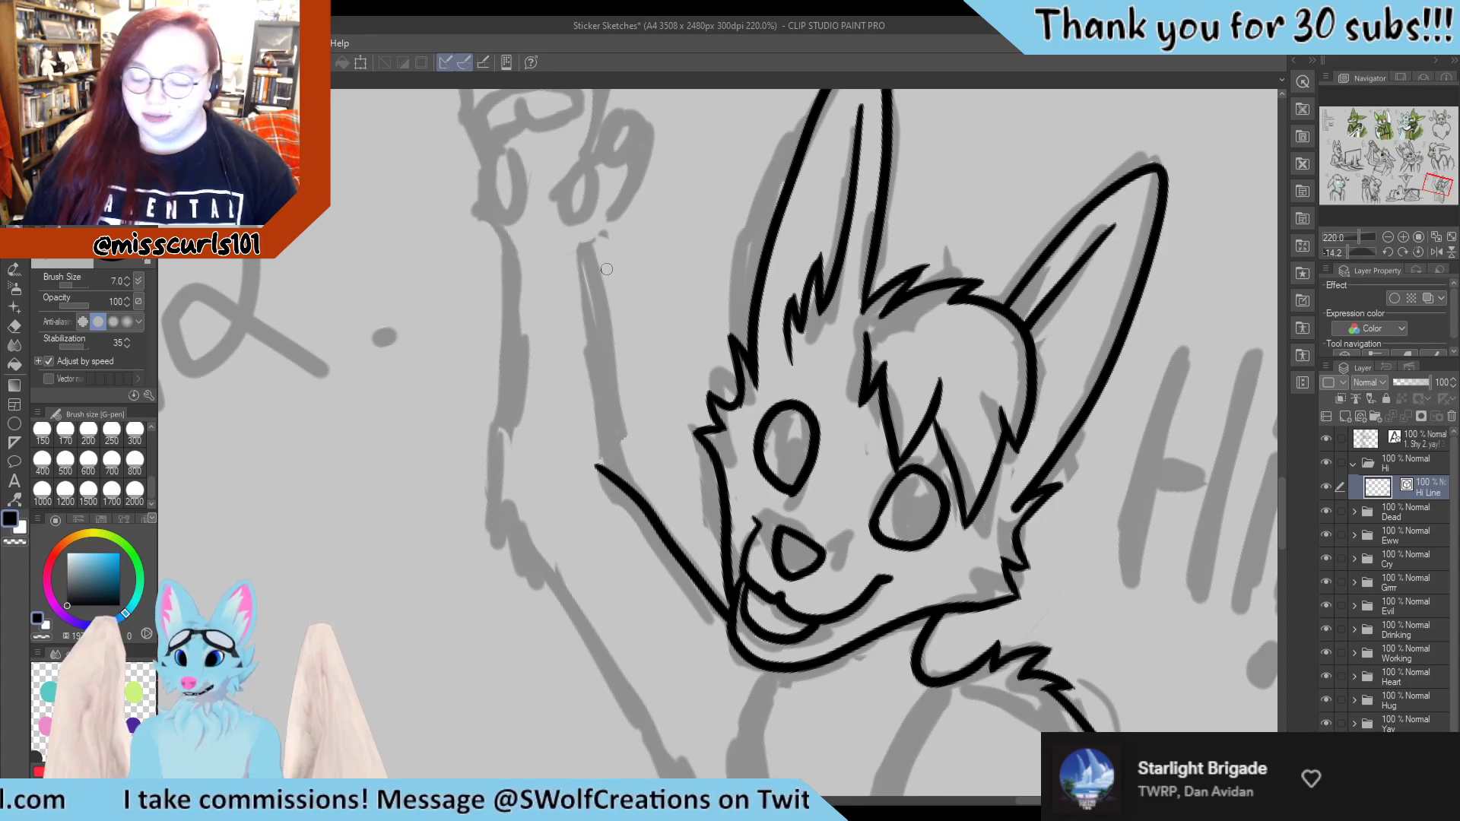
pyautogui.moveTo(592, 294); pyautogui.dragTo(632, 504)
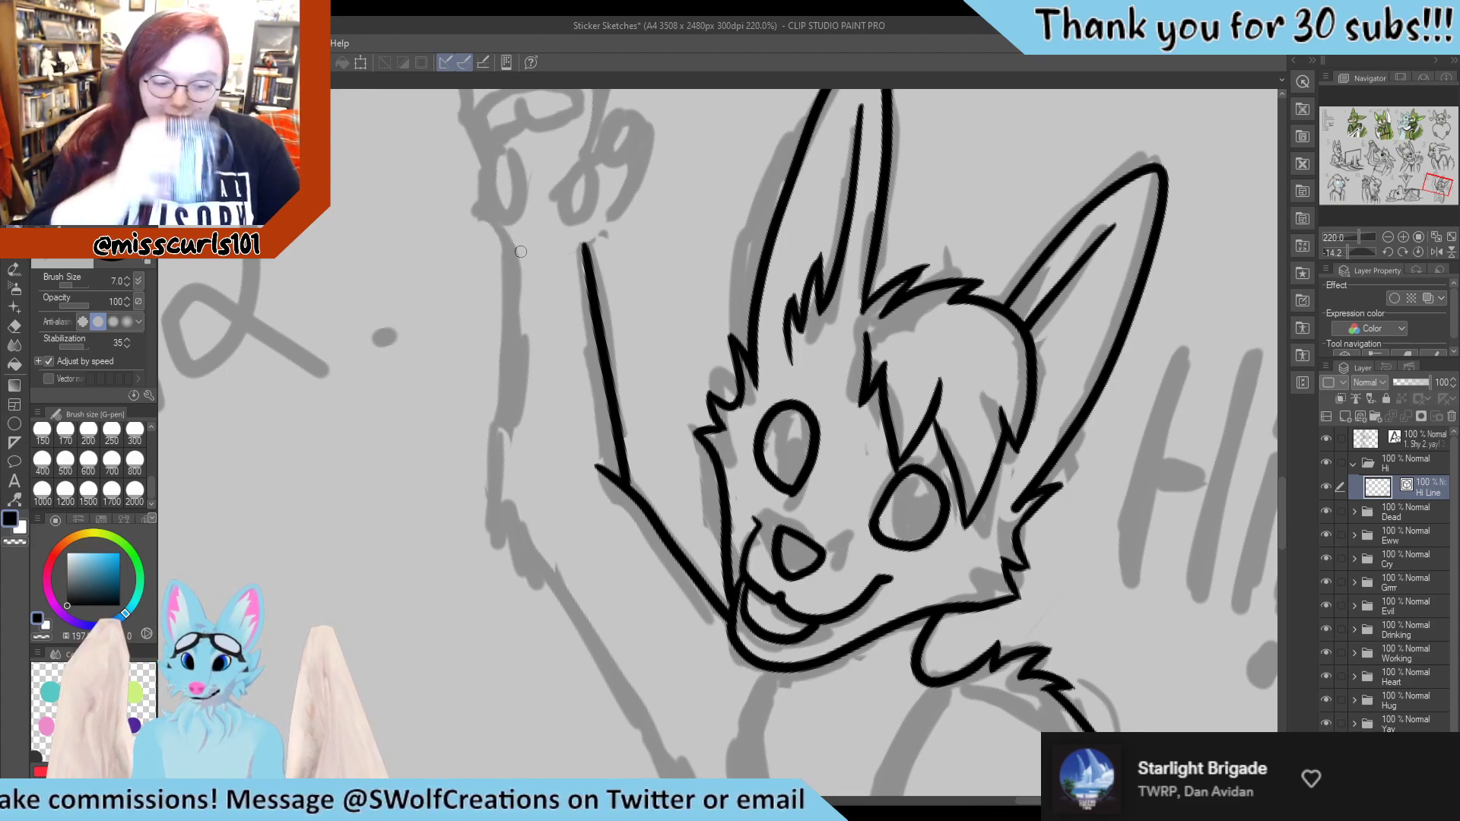
pyautogui.moveTo(507, 250); pyautogui.dragTo(493, 516)
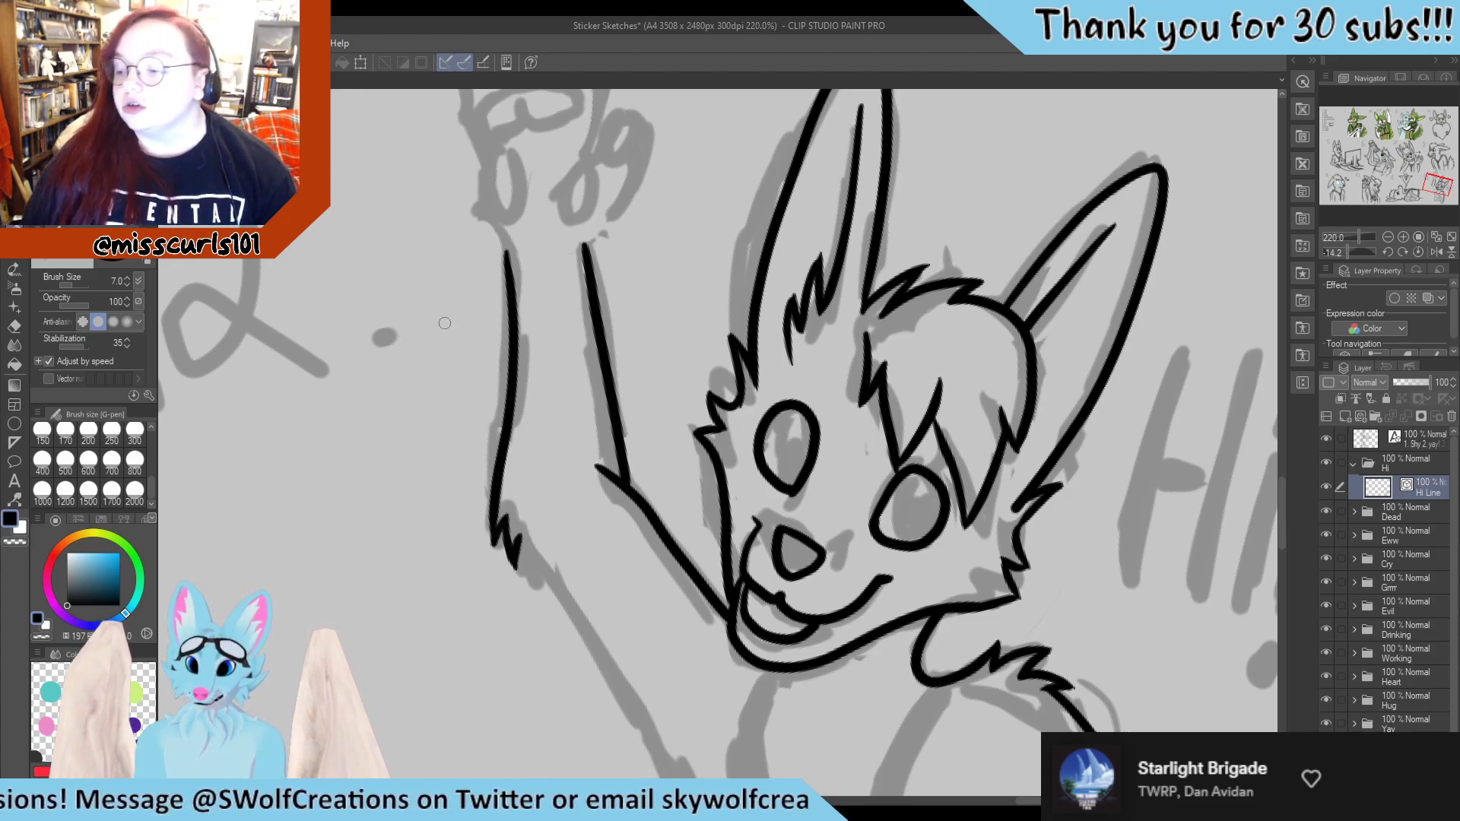
pyautogui.scroll(-5, 437, 304)
pyautogui.scroll(4, 585, 605)
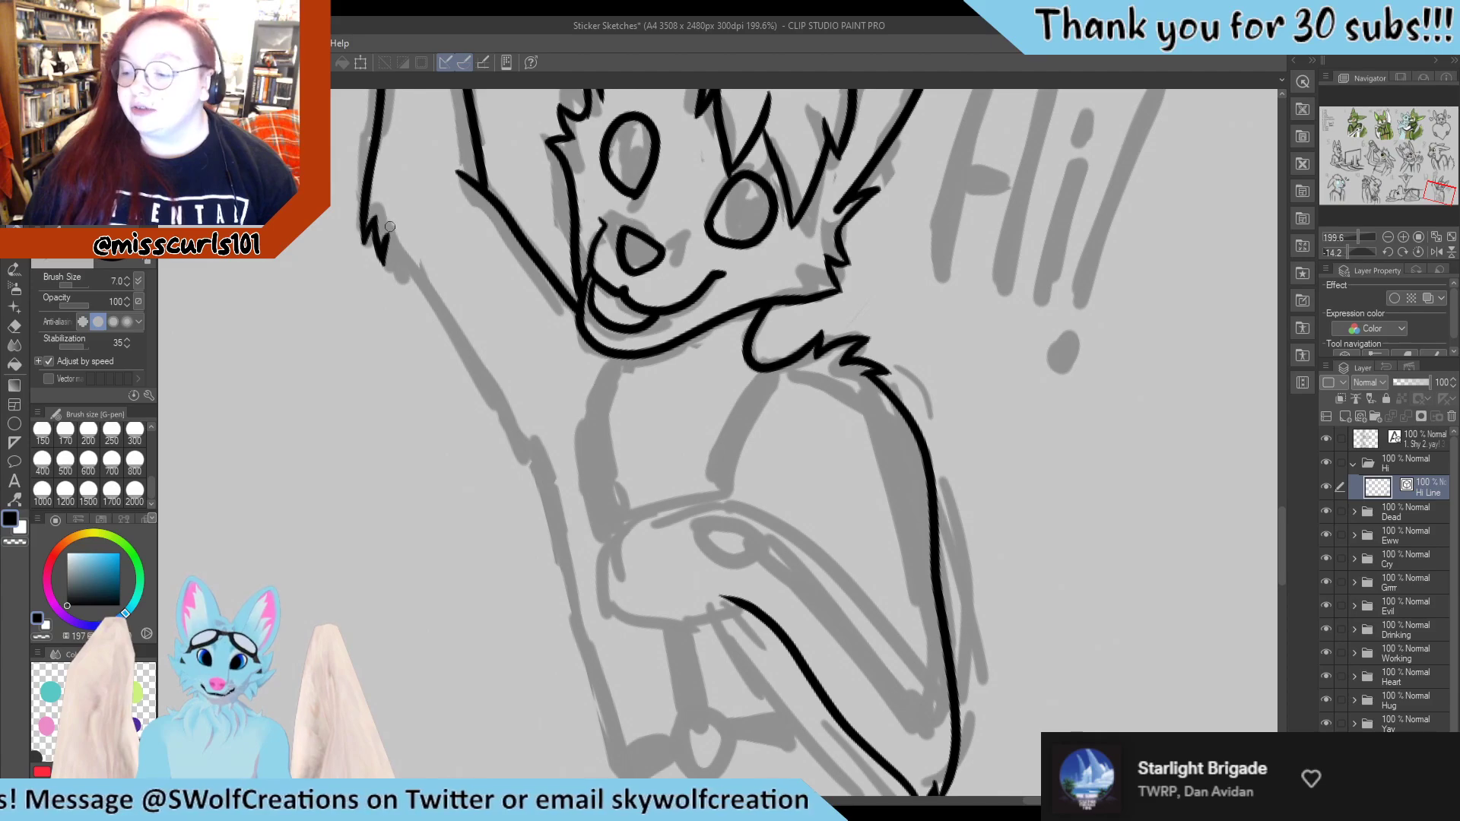
pyautogui.moveTo(440, 308)
pyautogui.mouseDown()
pyautogui.moveTo(548, 521)
pyautogui.moveTo(620, 775)
pyautogui.mouseUp()
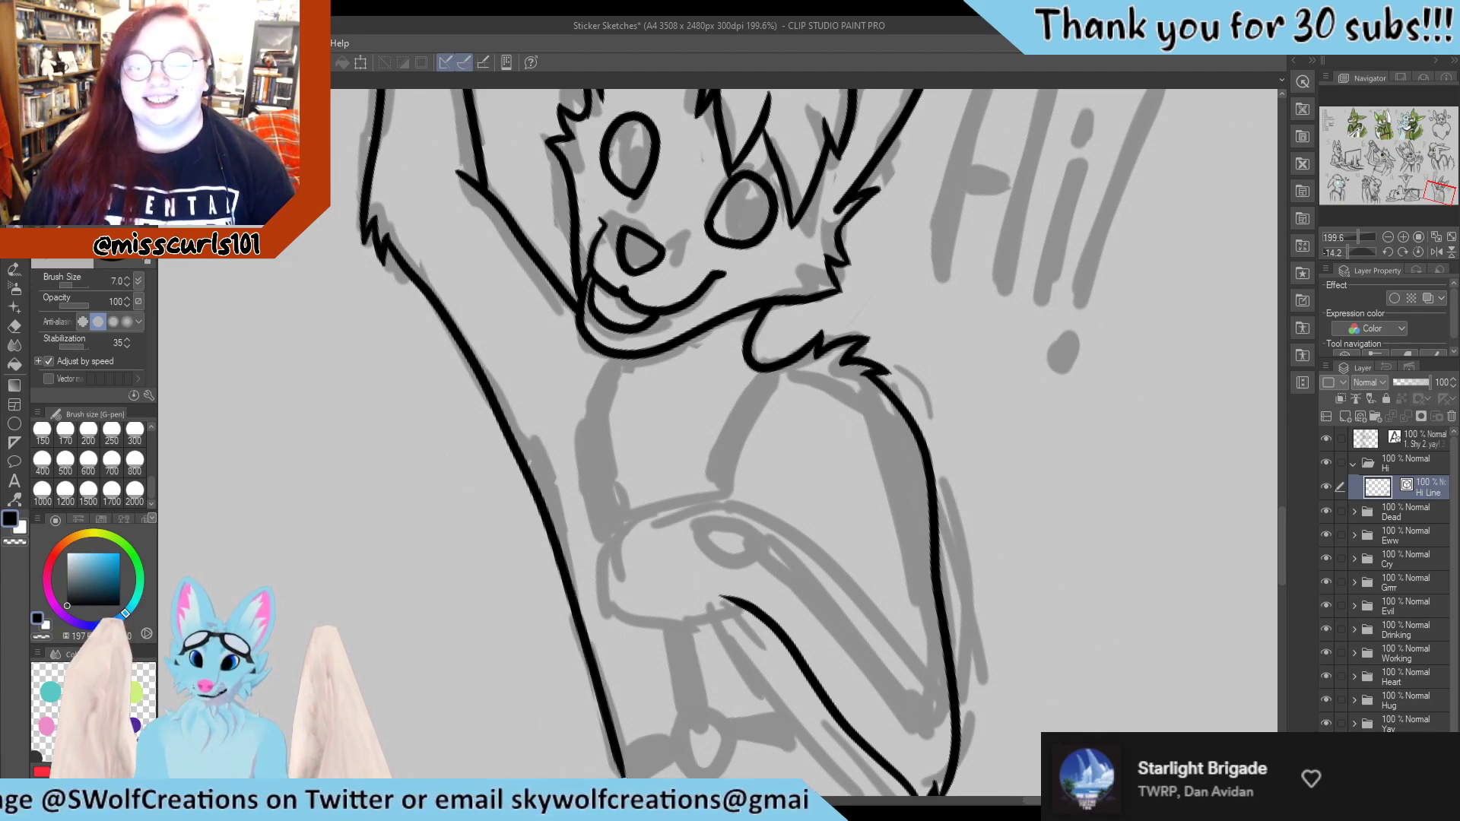
pyautogui.scroll(-4, 483, 497)
pyautogui.scroll(3, 484, 498)
# Replace the long left arm line with a shorter stroke down toward the body
pyautogui.hotkey('ctrl', 'z')
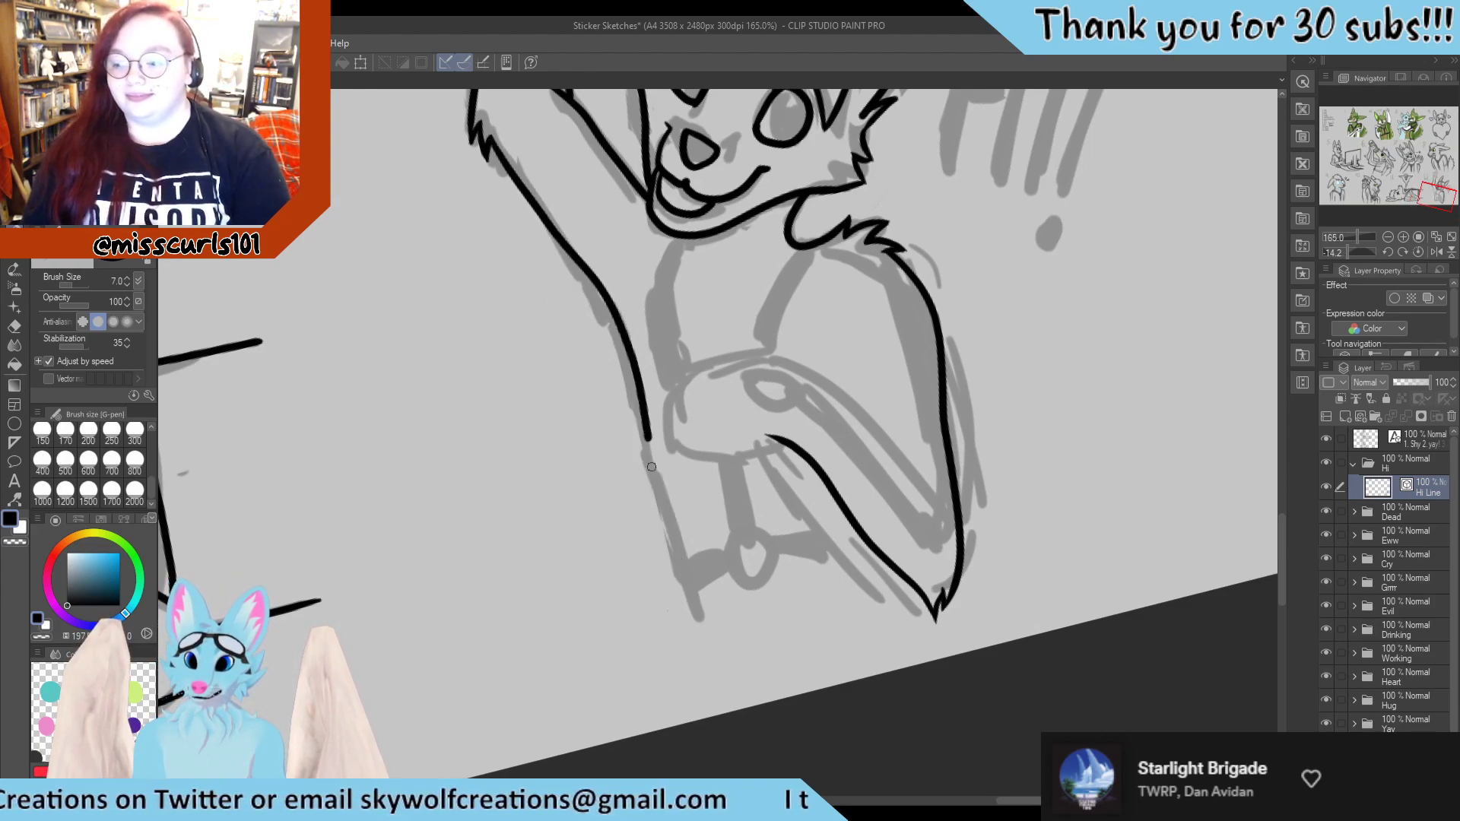
pyautogui.moveTo(651, 466)
pyautogui.mouseDown()
pyautogui.moveTo(667, 556)
pyautogui.moveTo(716, 670)
pyautogui.mouseUp()
pyautogui.scroll(-4, 776, 697)
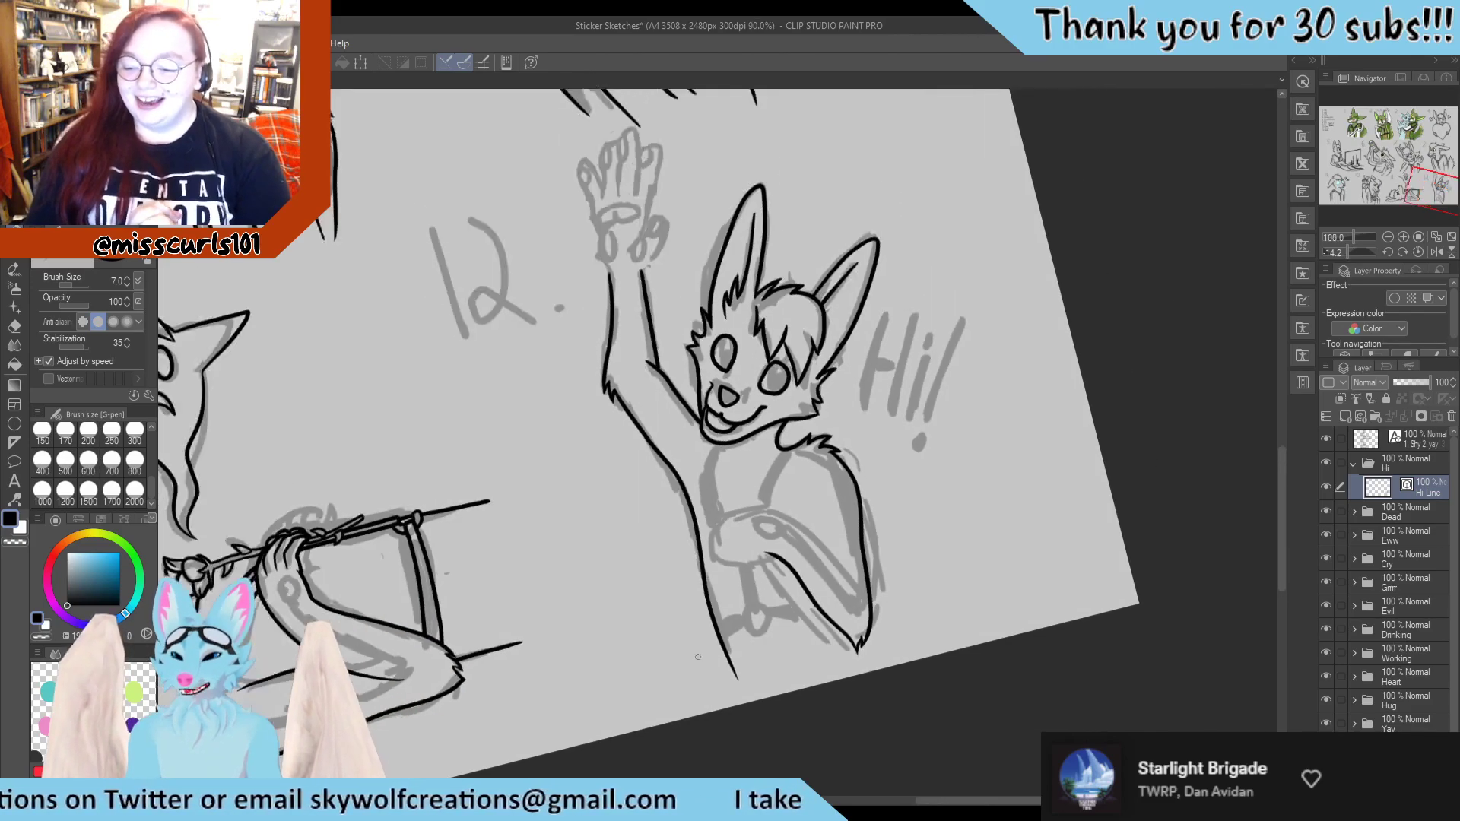
pyautogui.scroll(1, 723, 575)
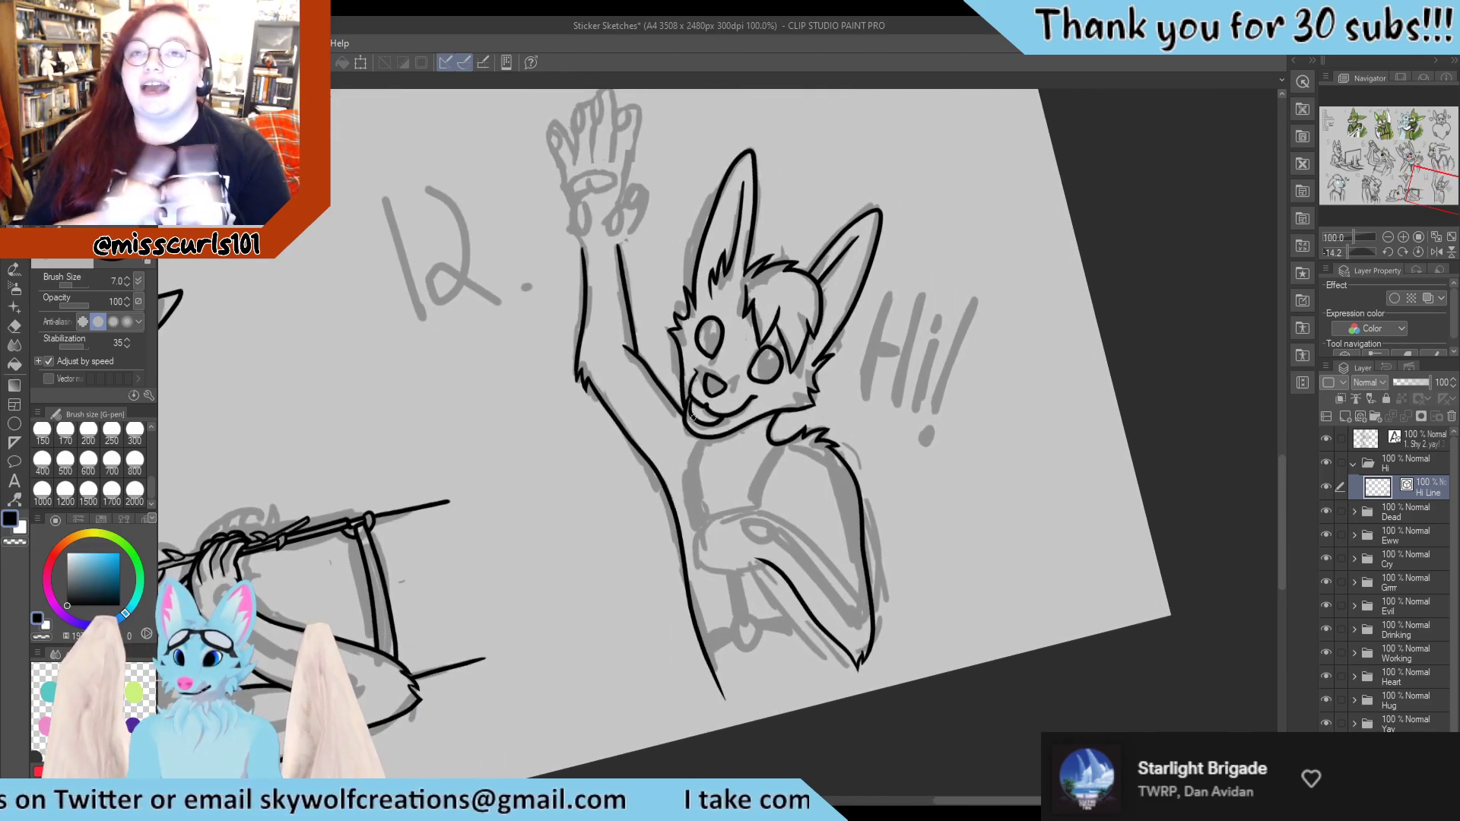
pyautogui.scroll(-2, 673, 299)
pyautogui.scroll(1, 661, 249)
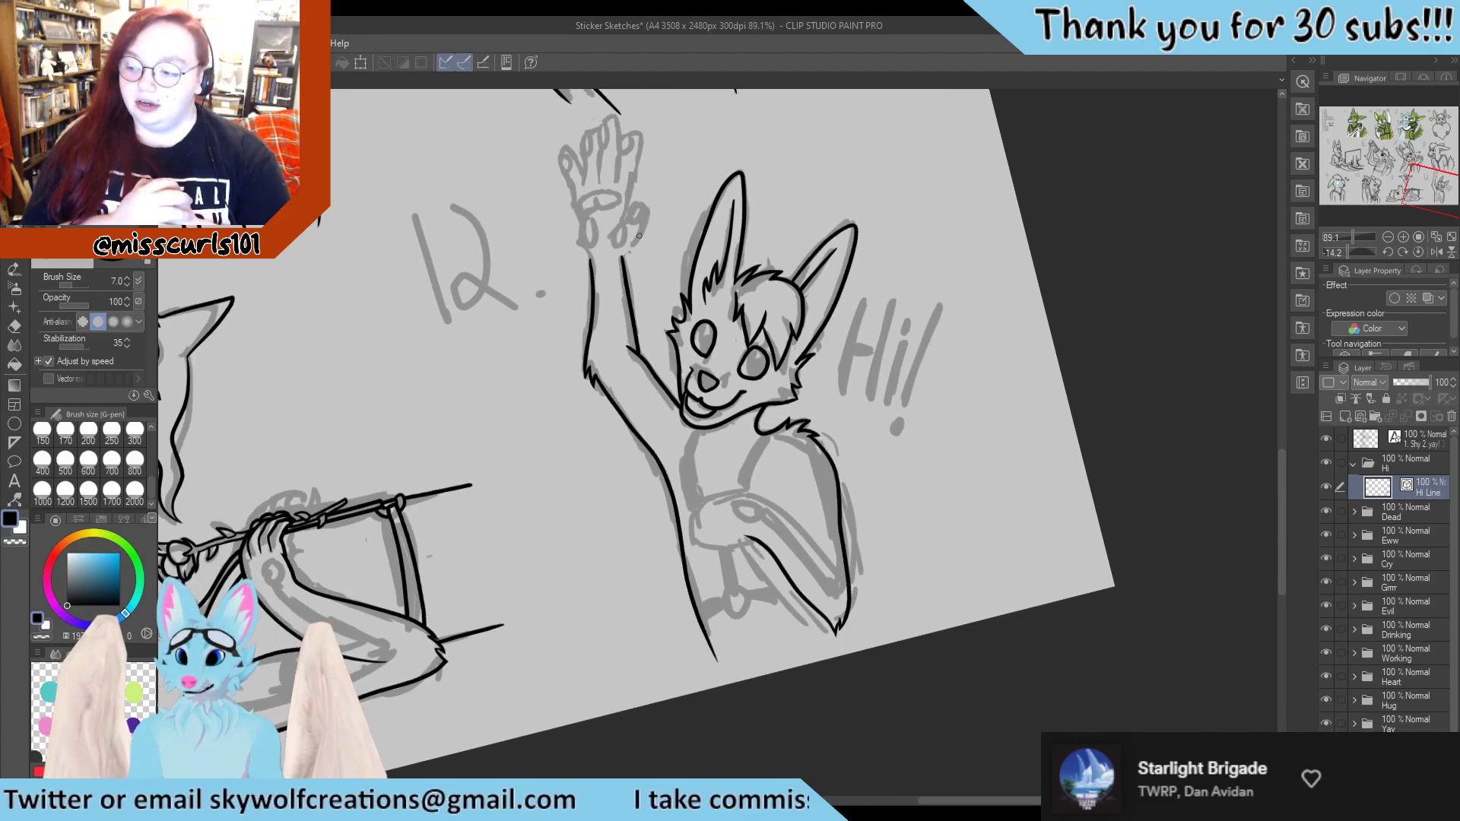
pyautogui.scroll(1, 688, 193)
# Straighten the tilted canvas view with the Rotate tool, back on the G-pen
pyautogui.press('r')
pyautogui.moveTo(924, 219); pyautogui.dragTo(974, 275)
pyautogui.press('p')
pyautogui.scroll(-8, 799, 523)
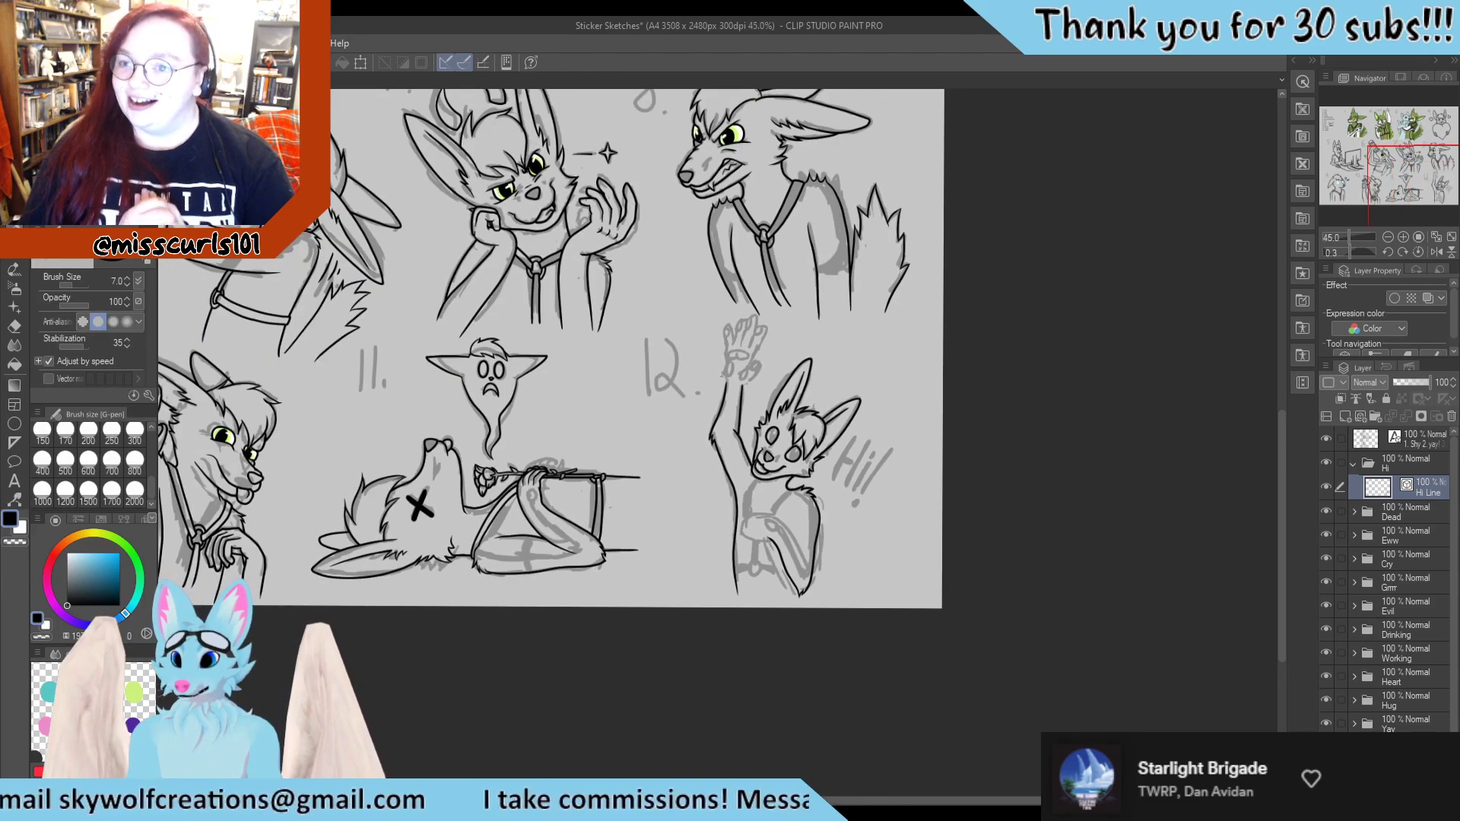
pyautogui.scroll(5, 718, 367)
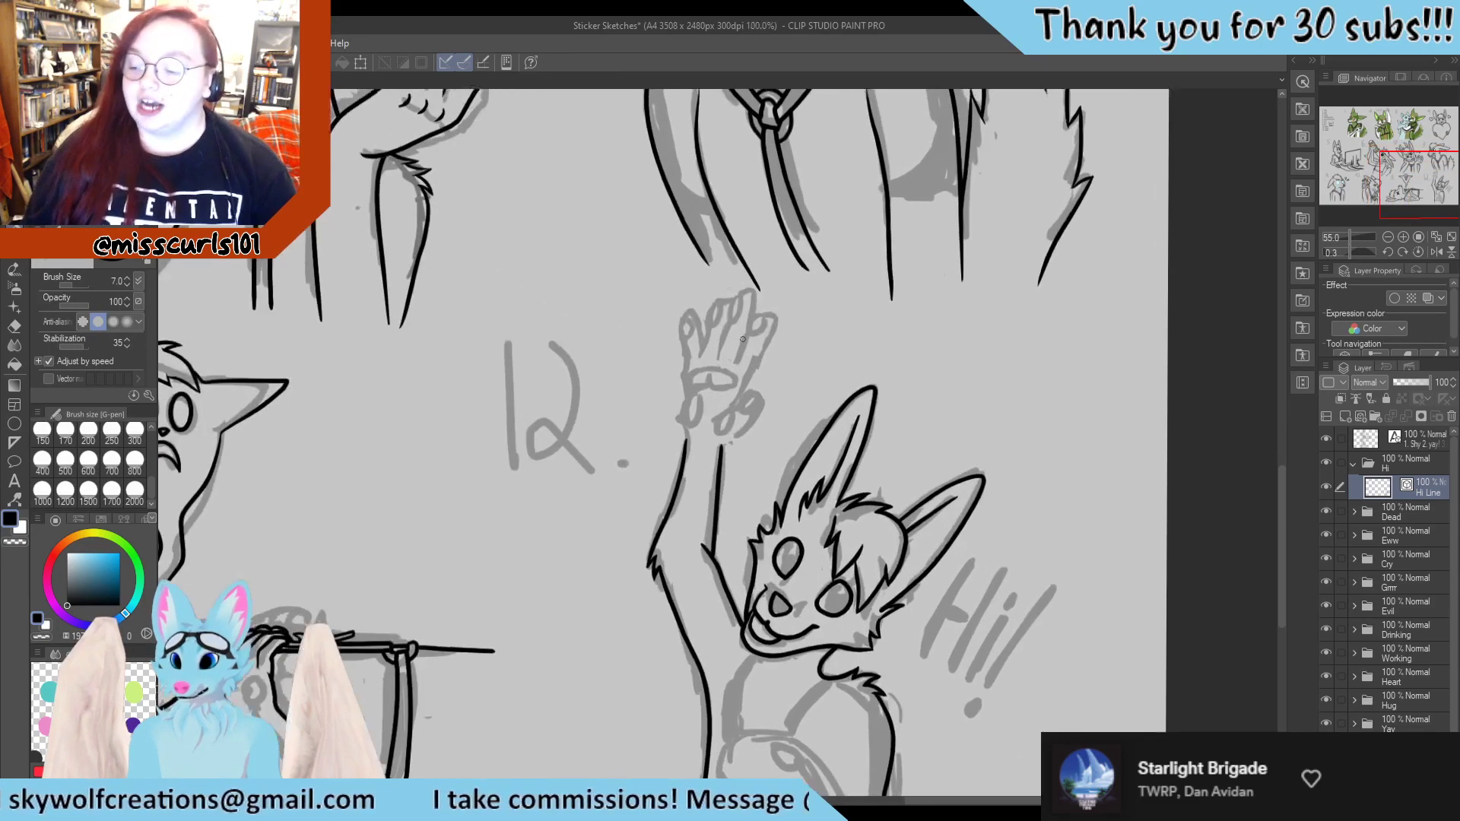
# On the gray sketch layer, scale down the hand sketch and nudge it onto the inked arm
pyautogui.click(1405, 771)
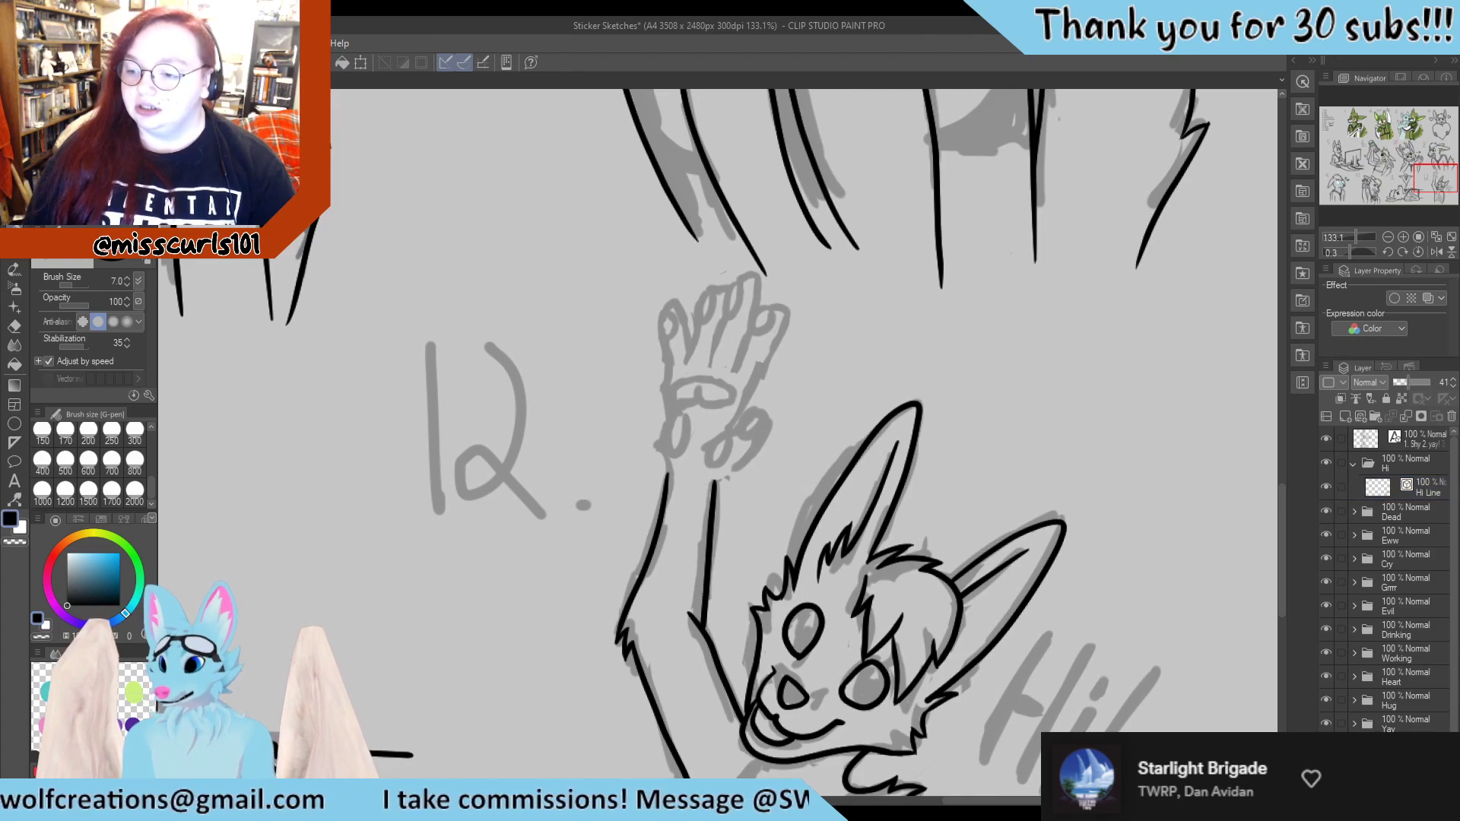
pyautogui.press('m')
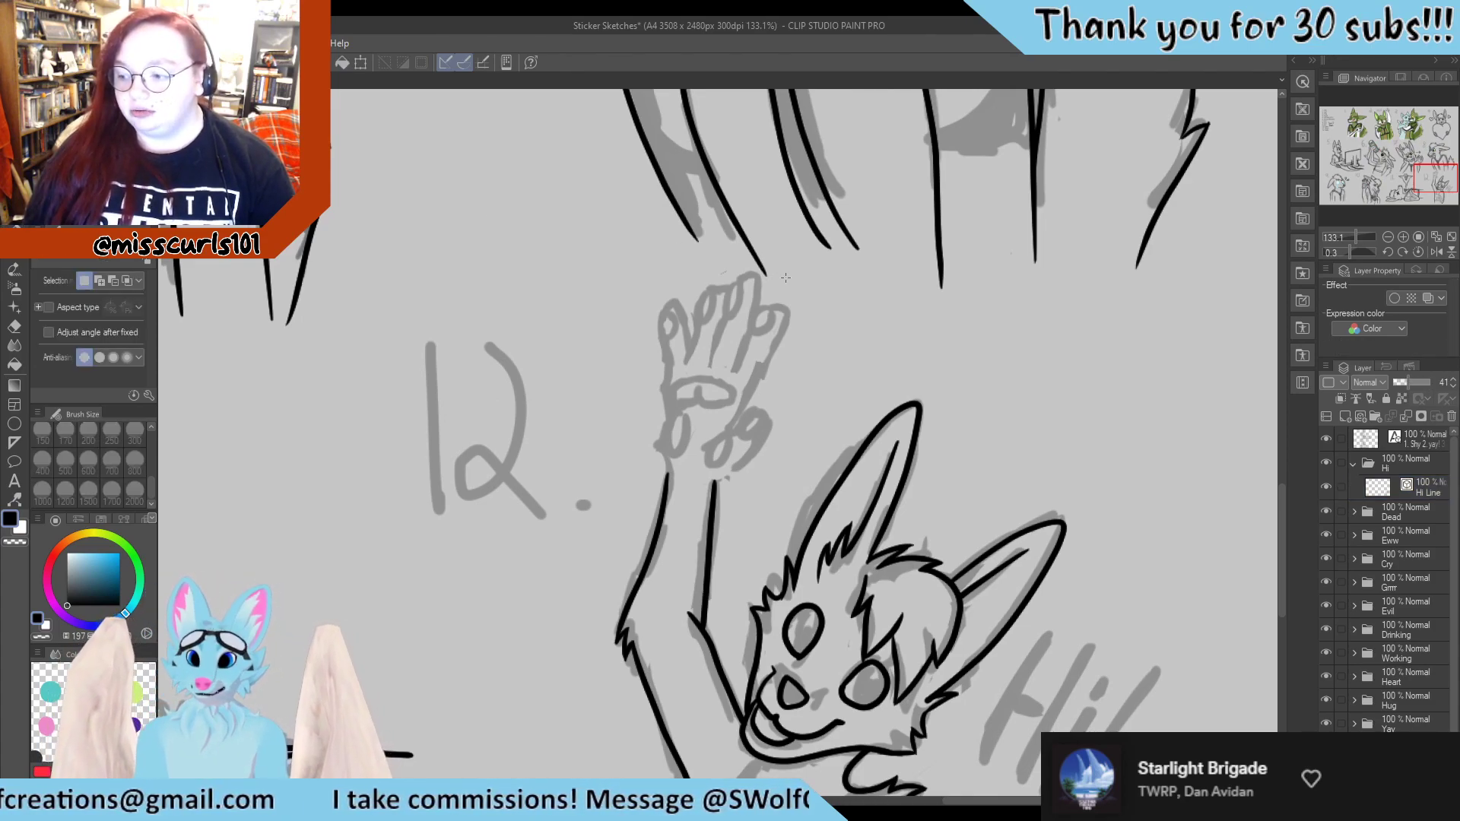
pyautogui.moveTo(637, 471); pyautogui.dragTo(638, 473)
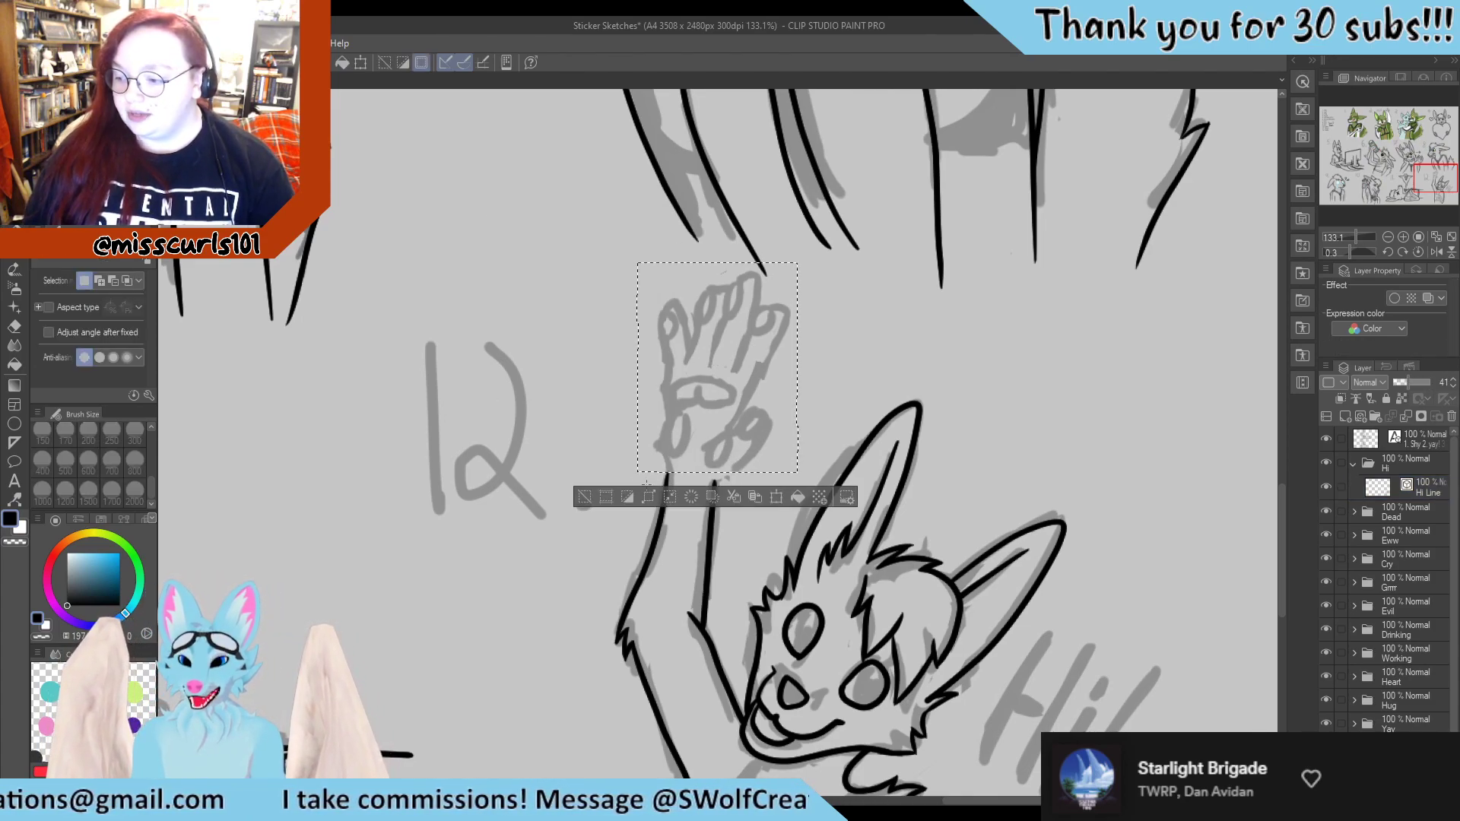
pyautogui.hotkey('ctrl', 't')
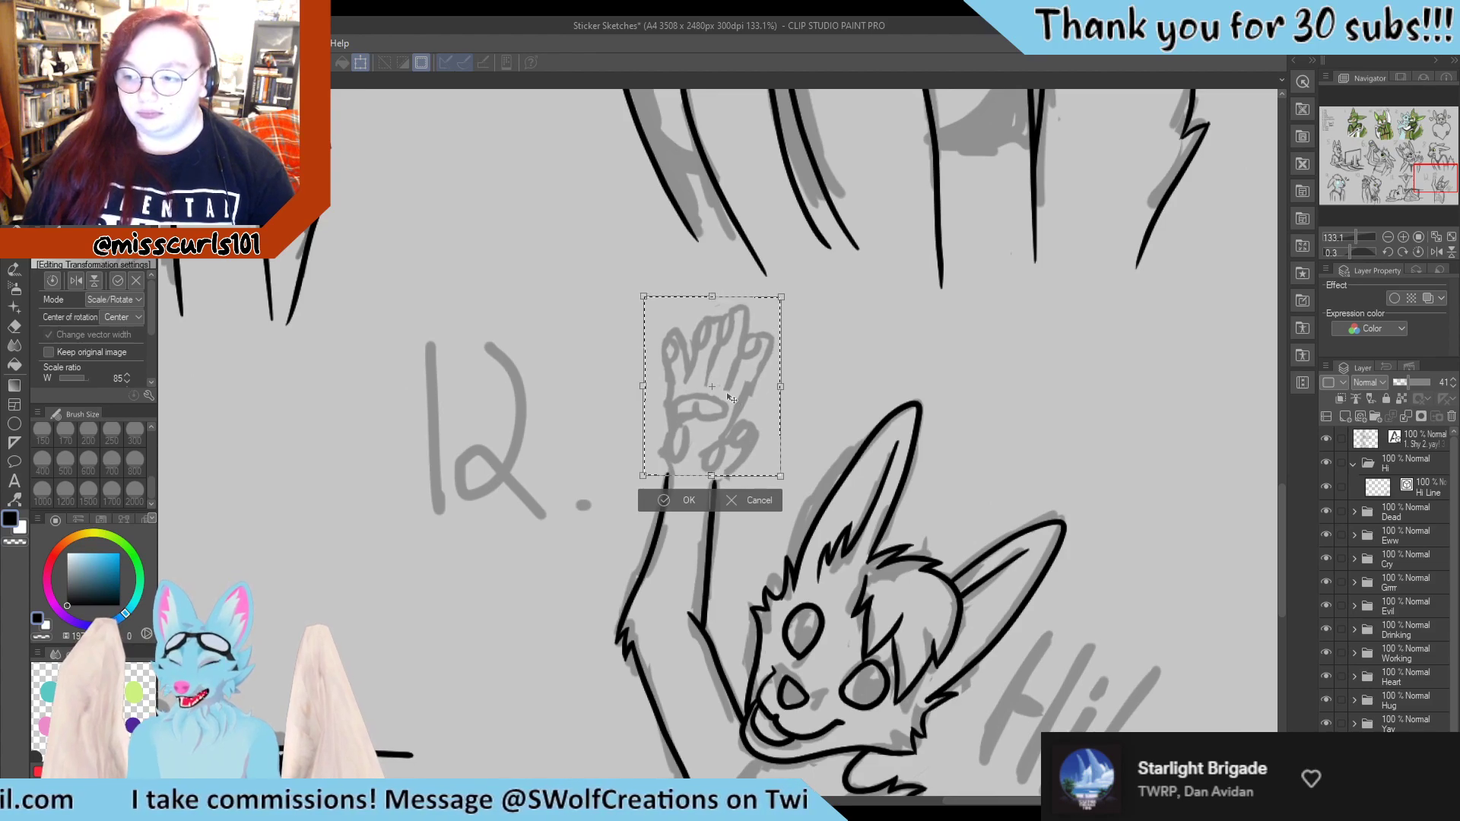
pyautogui.moveTo(783, 296); pyautogui.dragTo(769, 312)
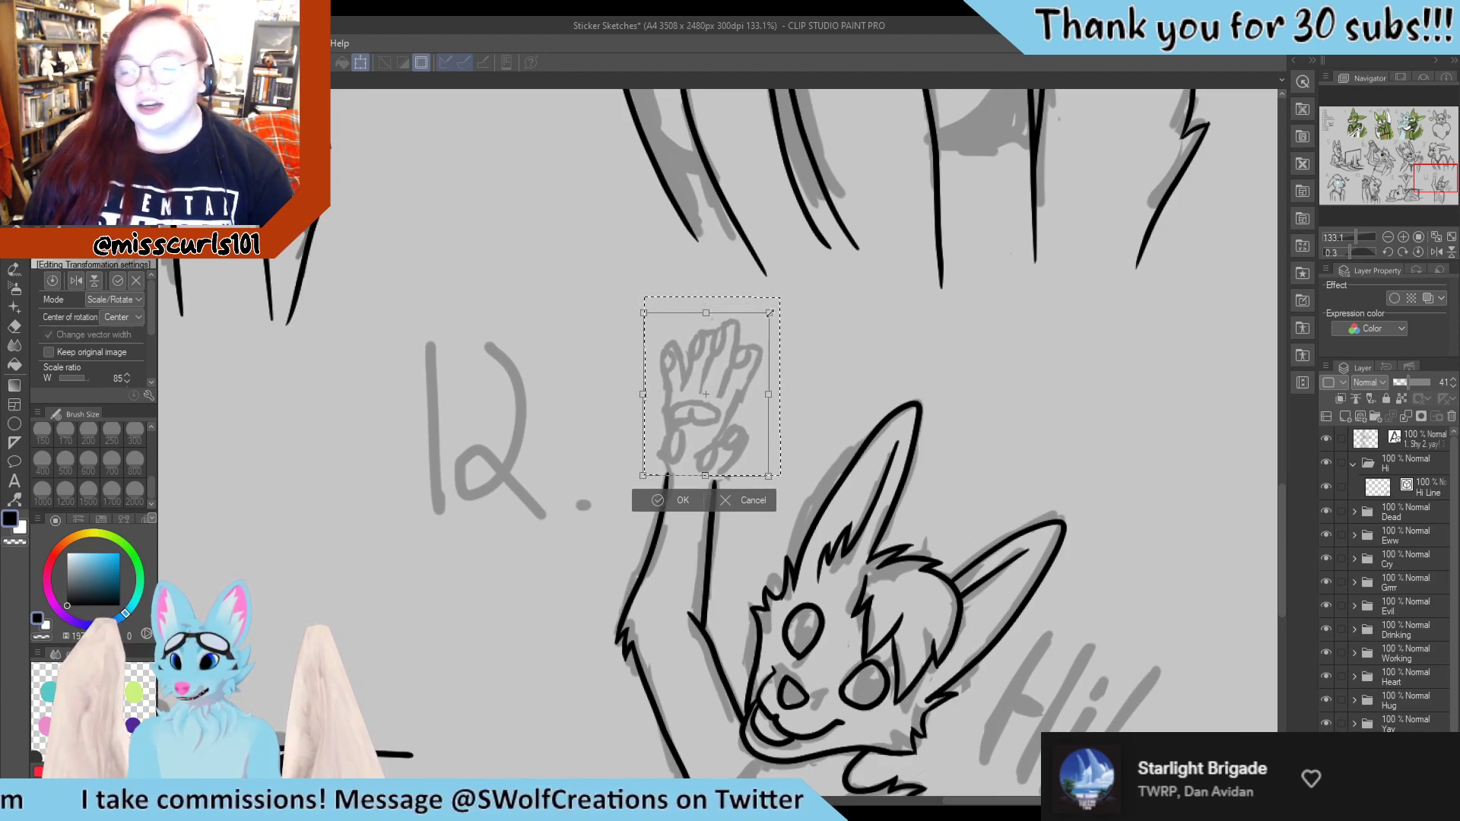
pyautogui.moveTo(728, 377); pyautogui.dragTo(731, 377)
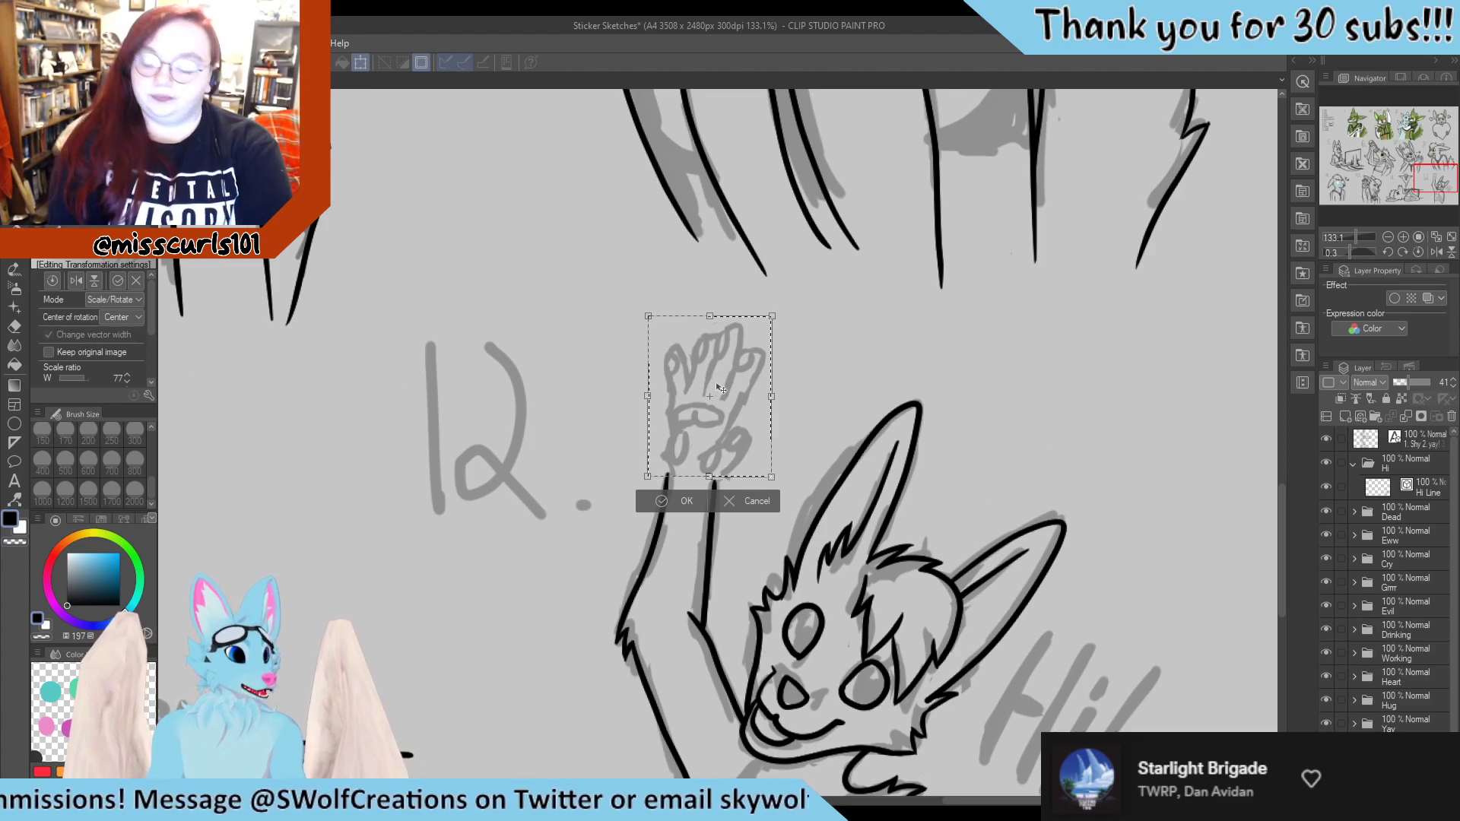
pyautogui.moveTo(733, 404); pyautogui.dragTo(724, 432)
pyautogui.click(679, 492)
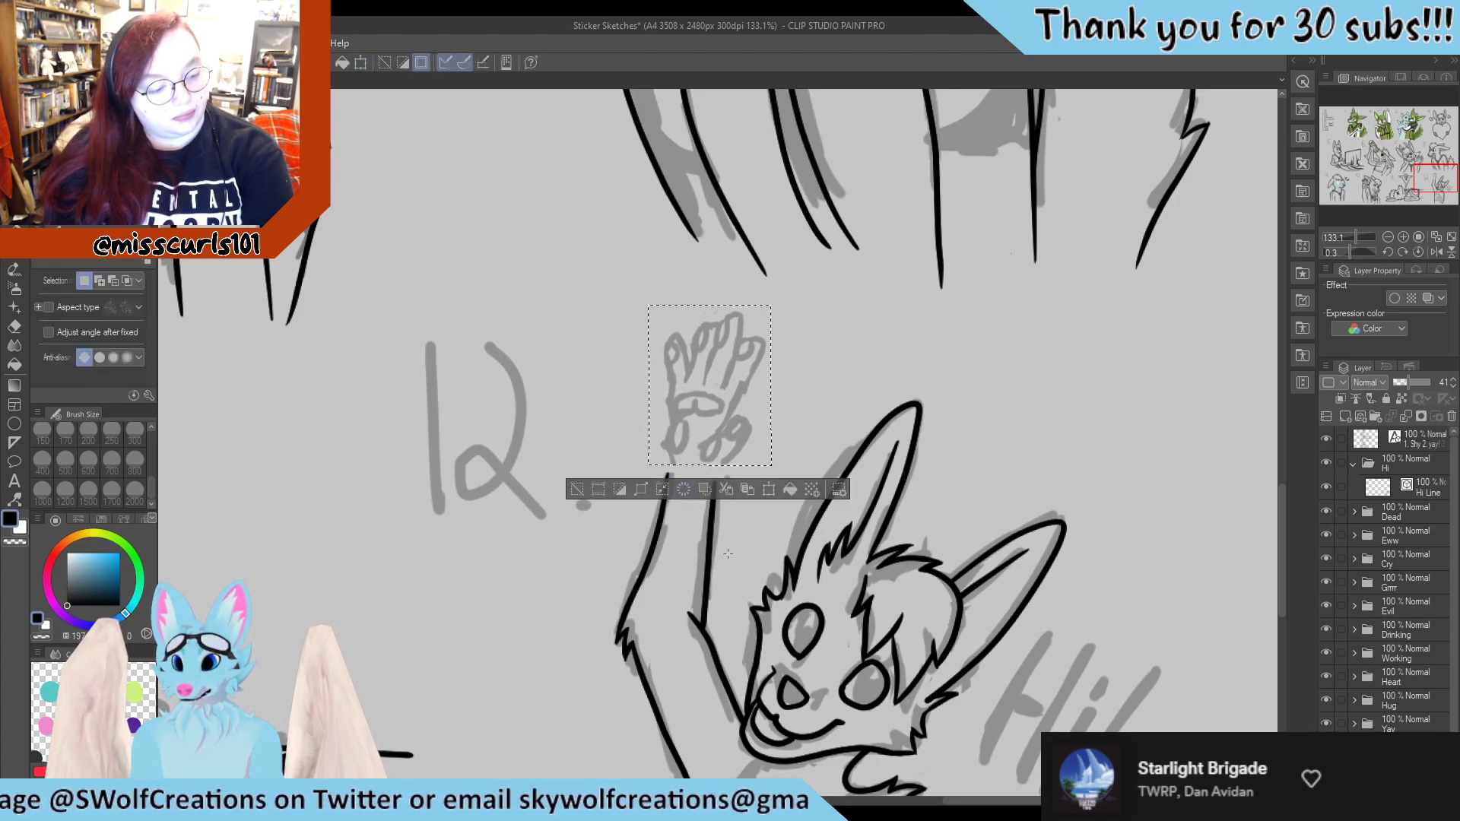
pyautogui.hotkey('ctrl', 'd')
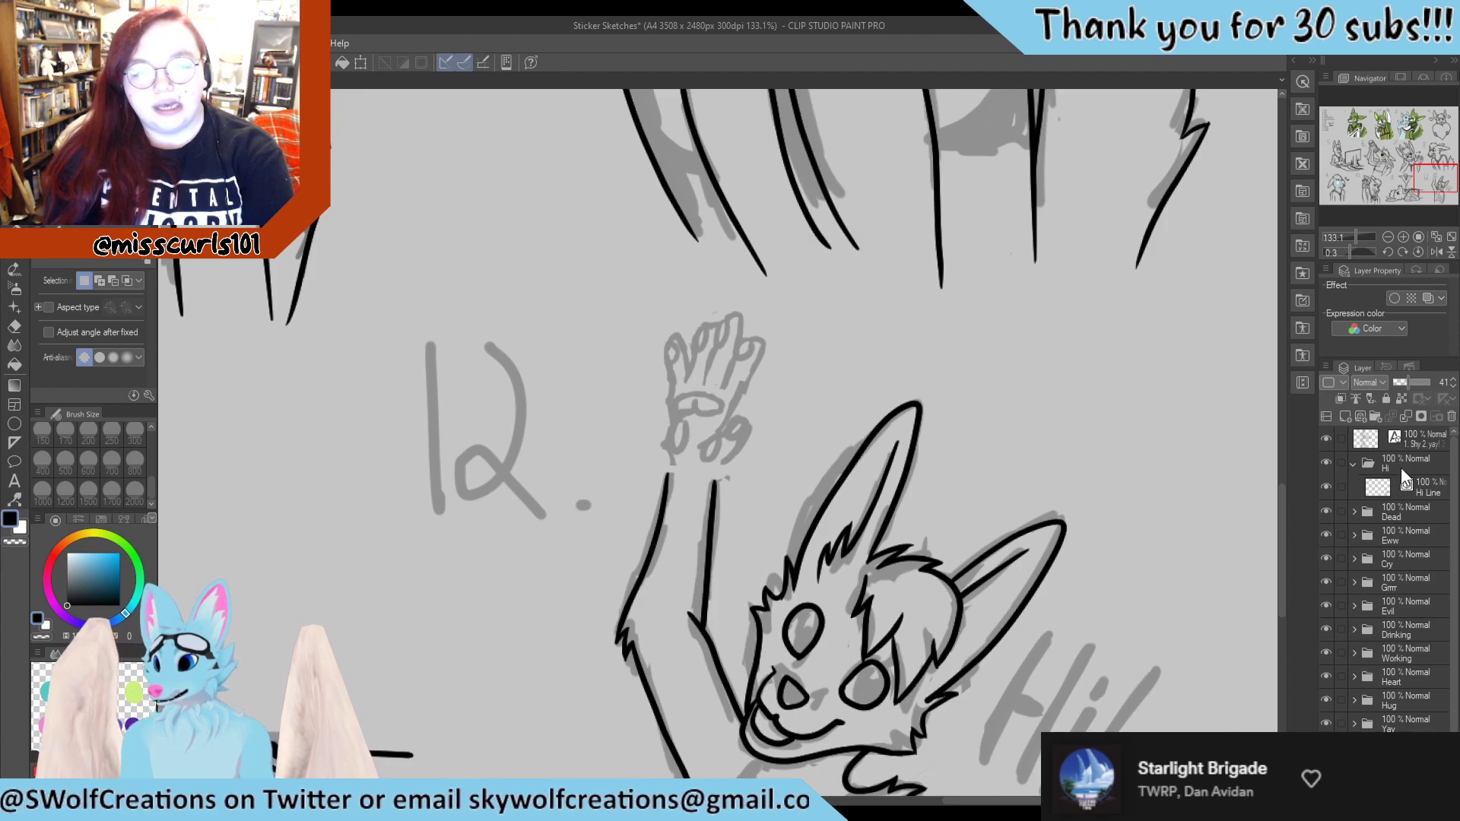
# Return to the Hi Line ink layer with the pen active
pyautogui.click(1421, 487)
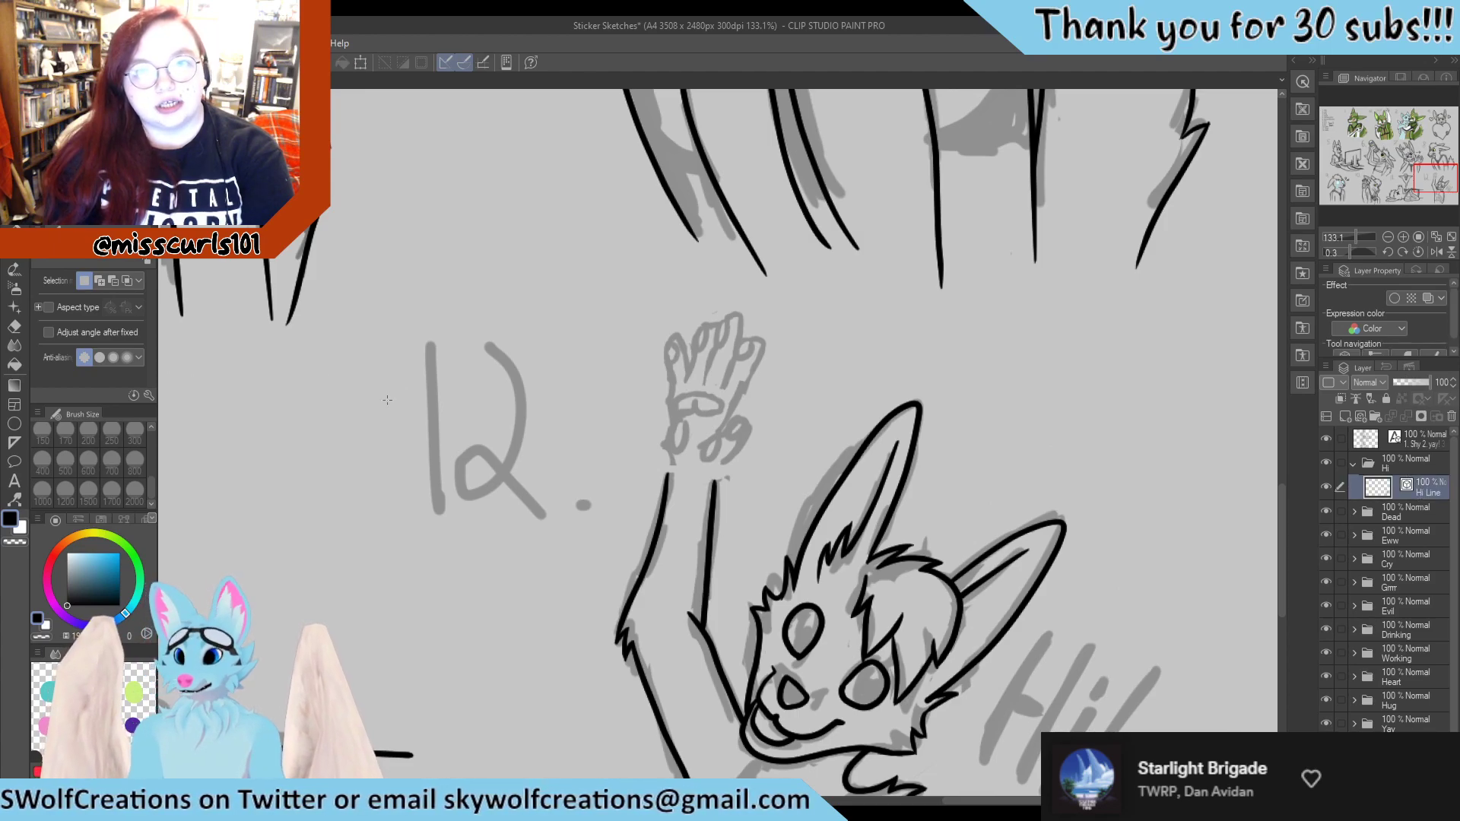
pyautogui.click(15, 499)
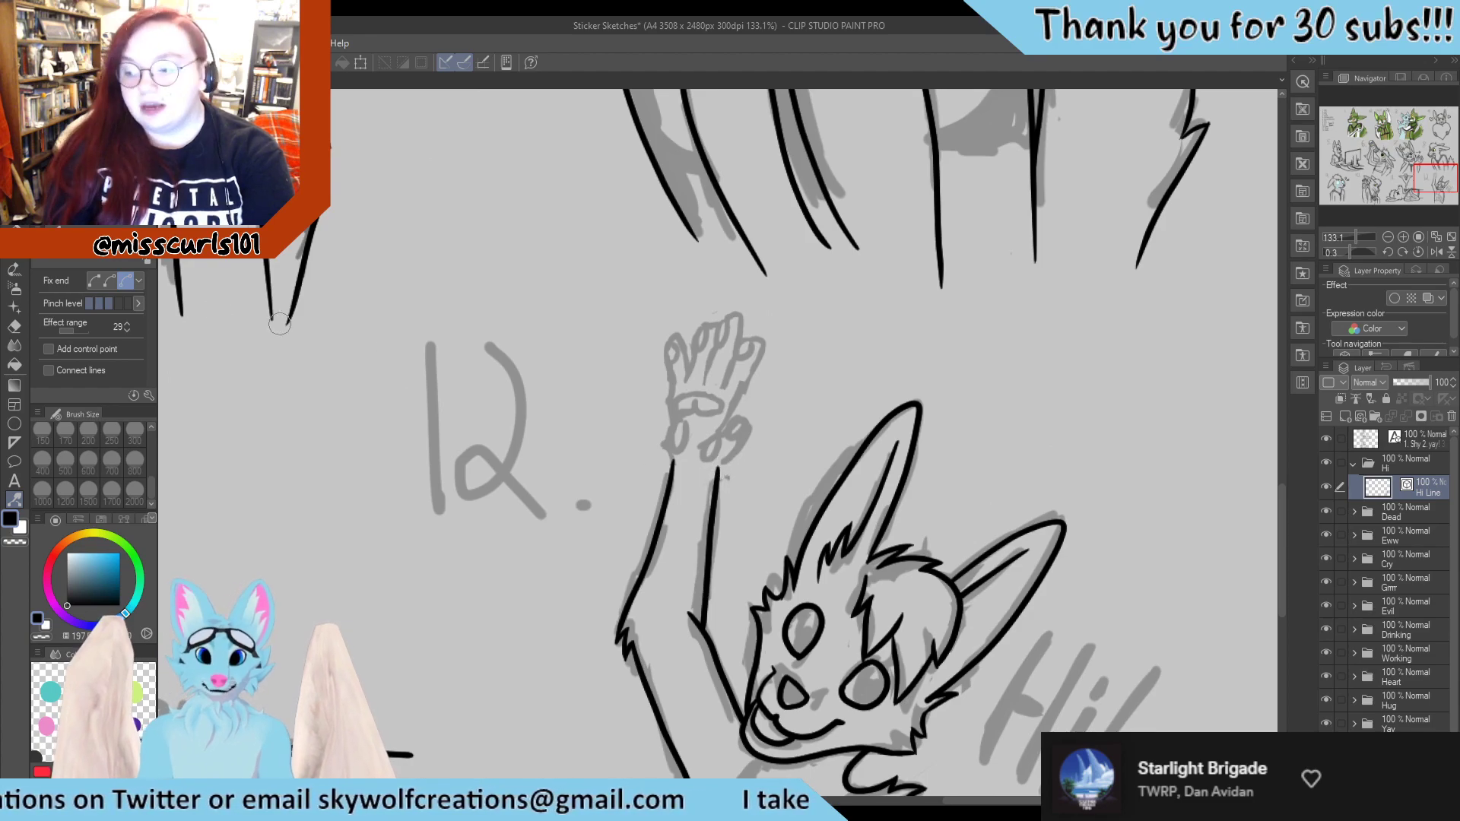
pyautogui.press('p')
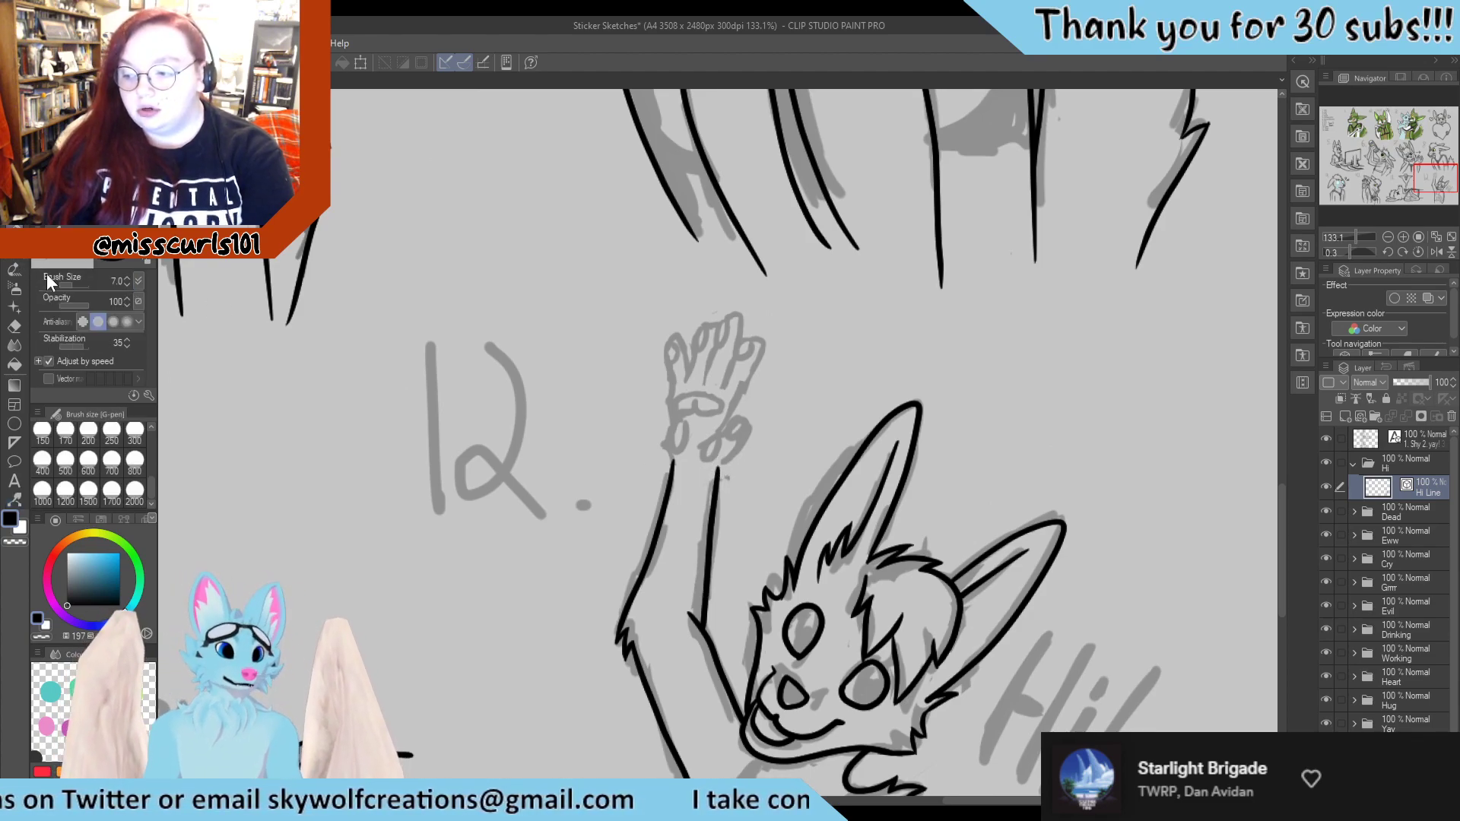
pyautogui.scroll(-1, 463, 459)
pyautogui.scroll(3, 463, 459)
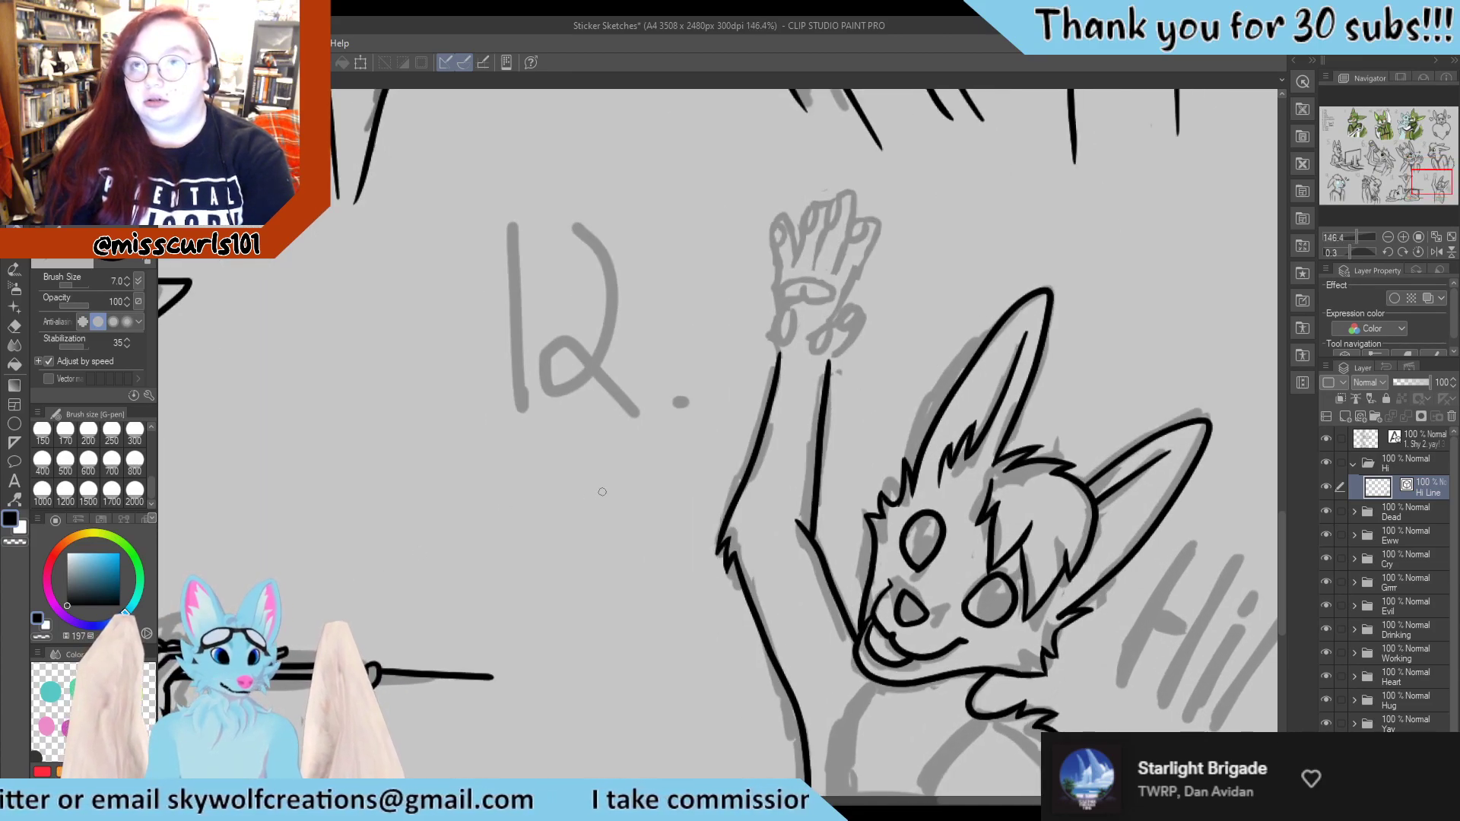
pyautogui.scroll(5, 676, 402)
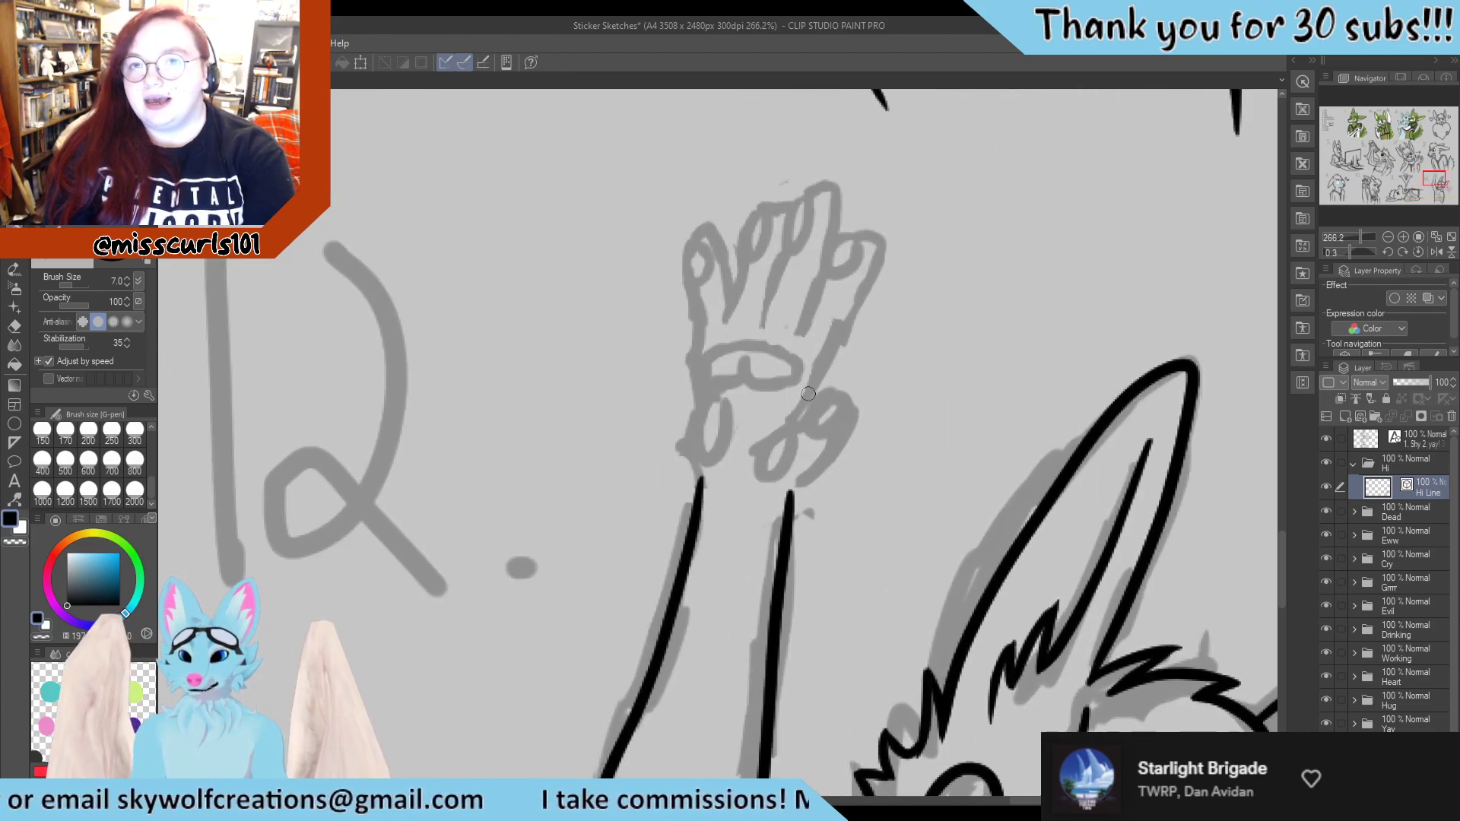
# Draw three tilted ellipse palm pads on the paw sketch
pyautogui.click(15, 423)
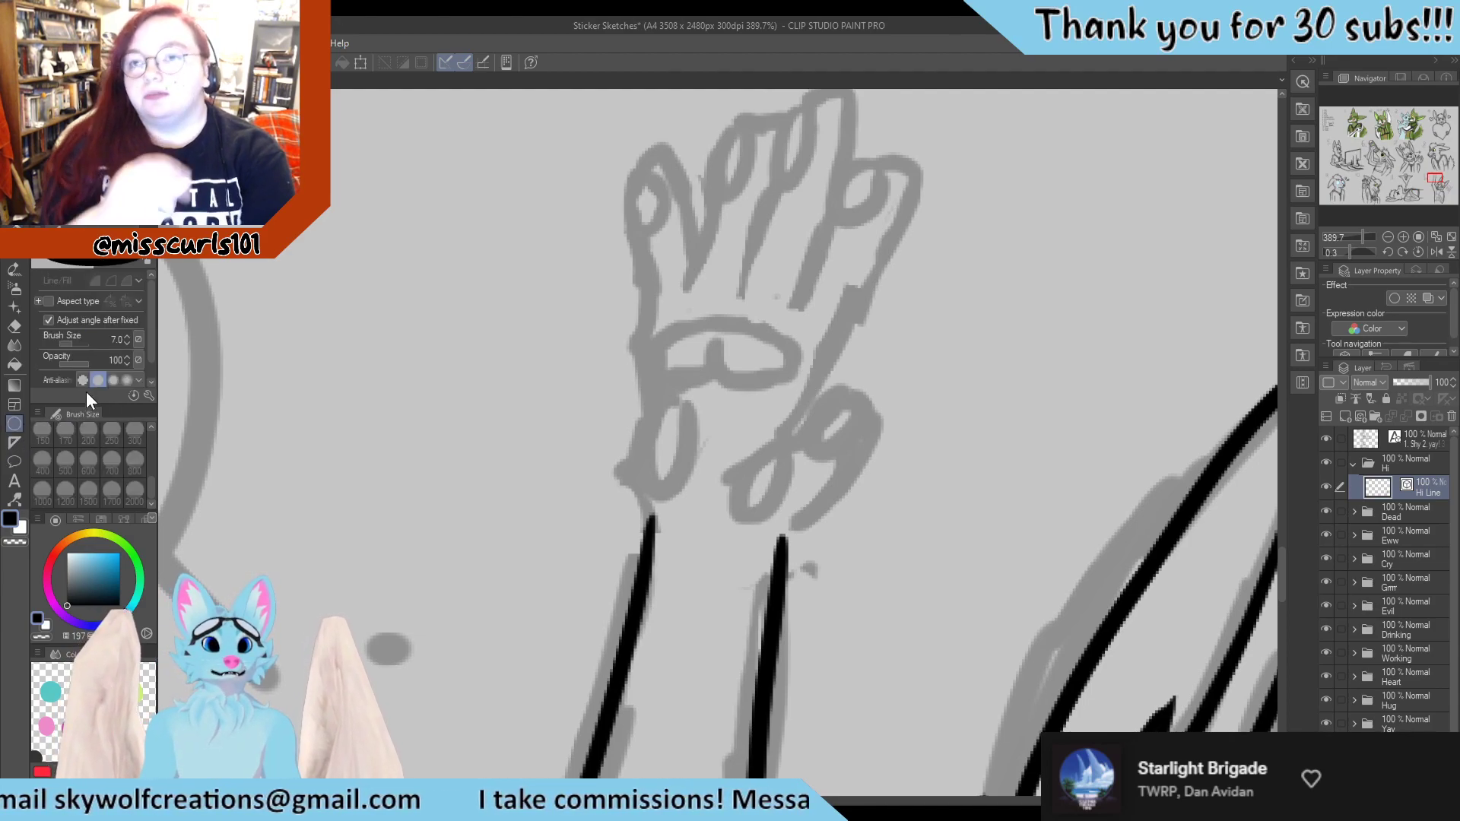
pyautogui.moveTo(784, 452); pyautogui.dragTo(733, 523)
pyautogui.click(796, 460)
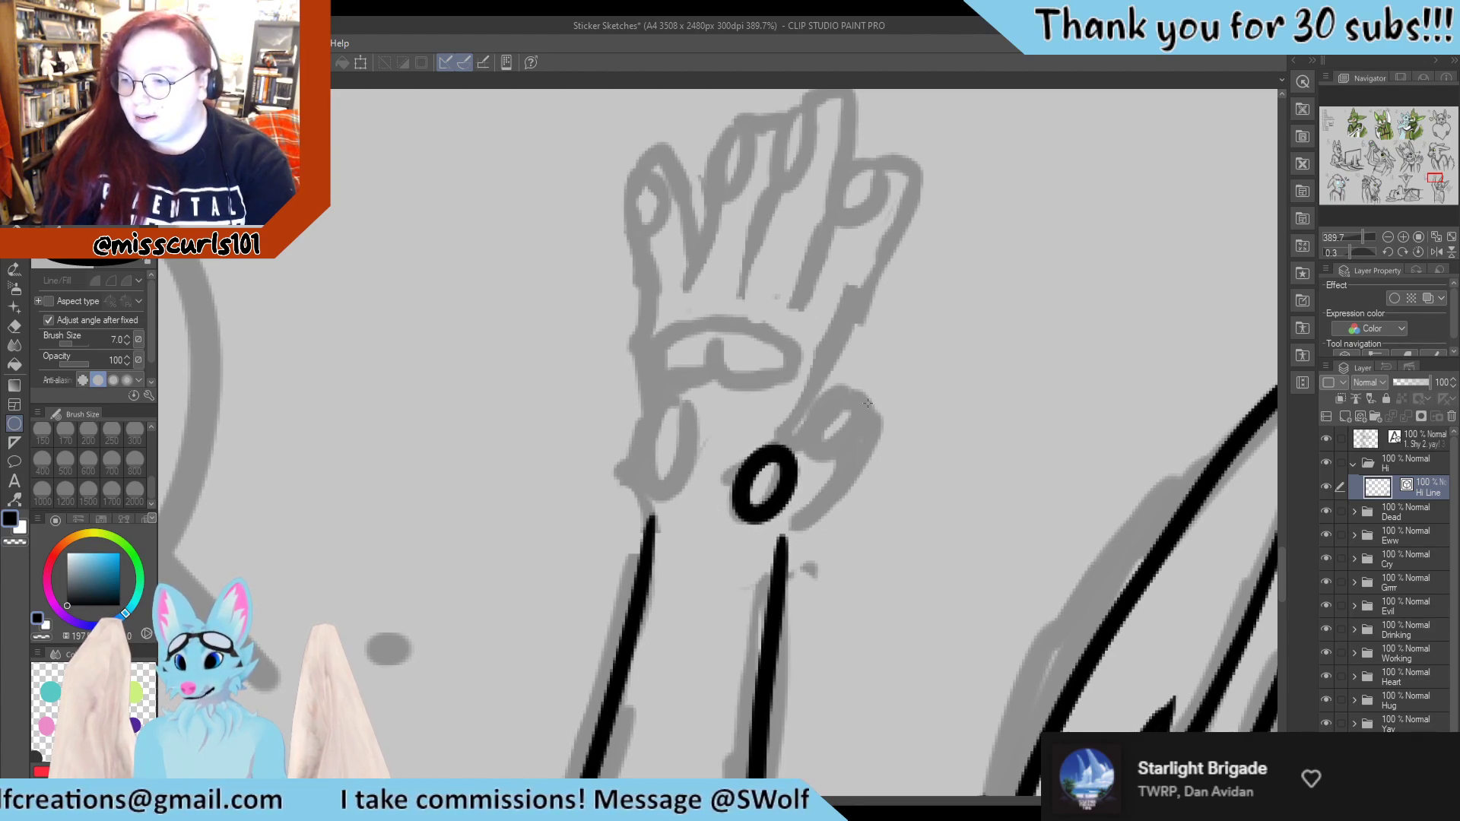
pyautogui.moveTo(867, 402); pyautogui.dragTo(814, 479)
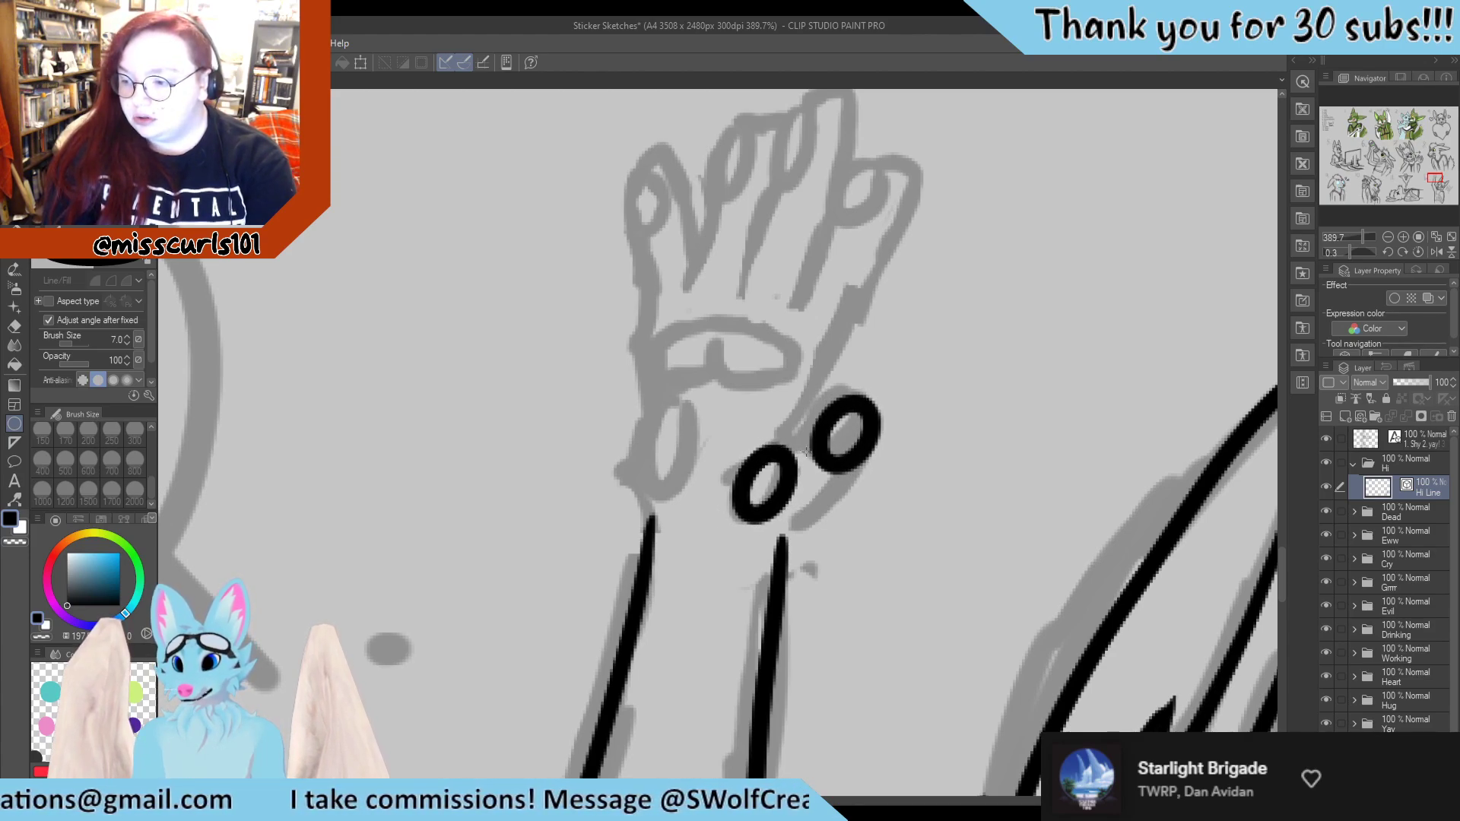
pyautogui.click(806, 453)
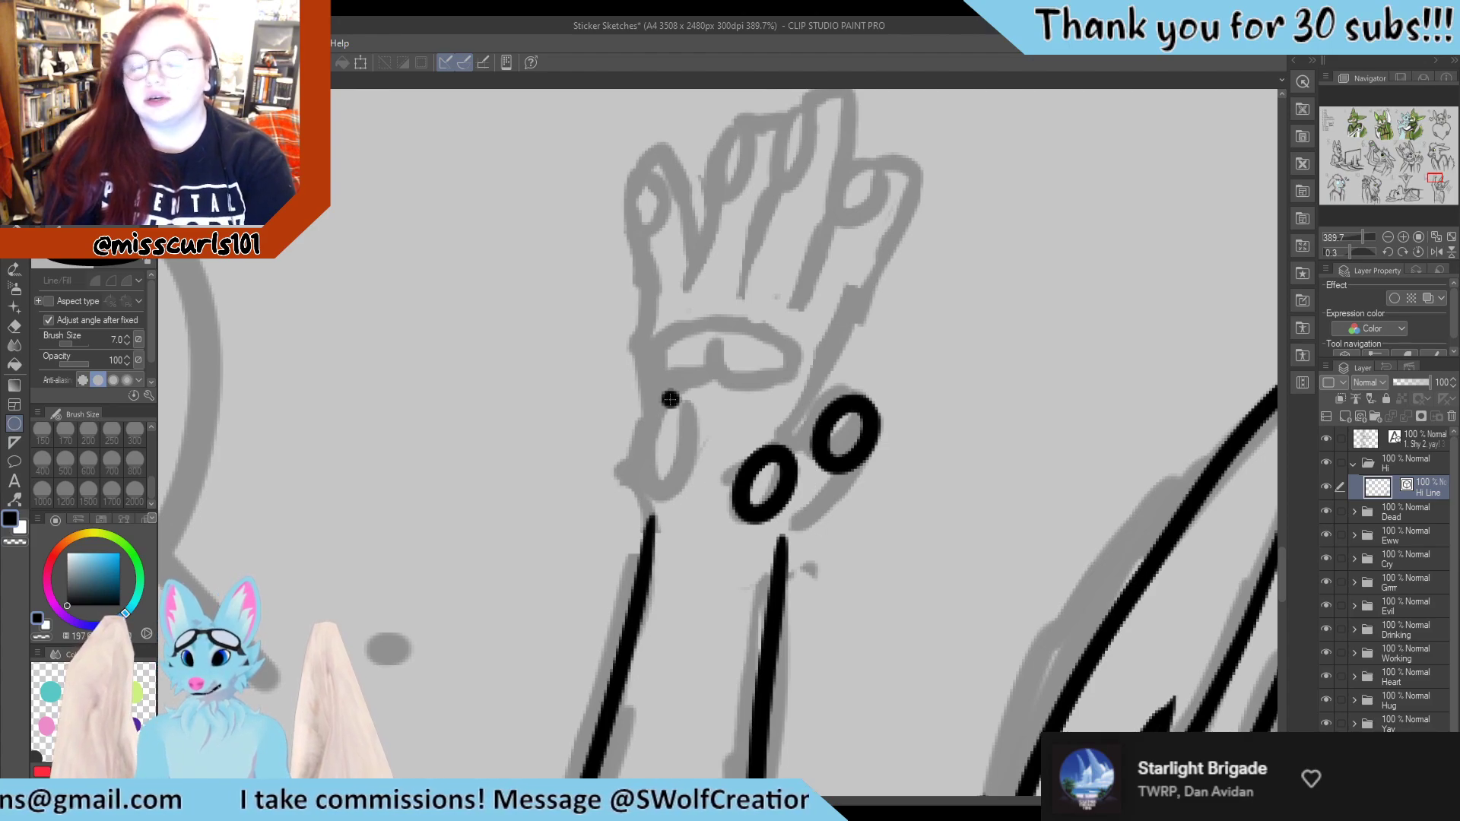
pyautogui.moveTo(670, 399); pyautogui.dragTo(639, 498)
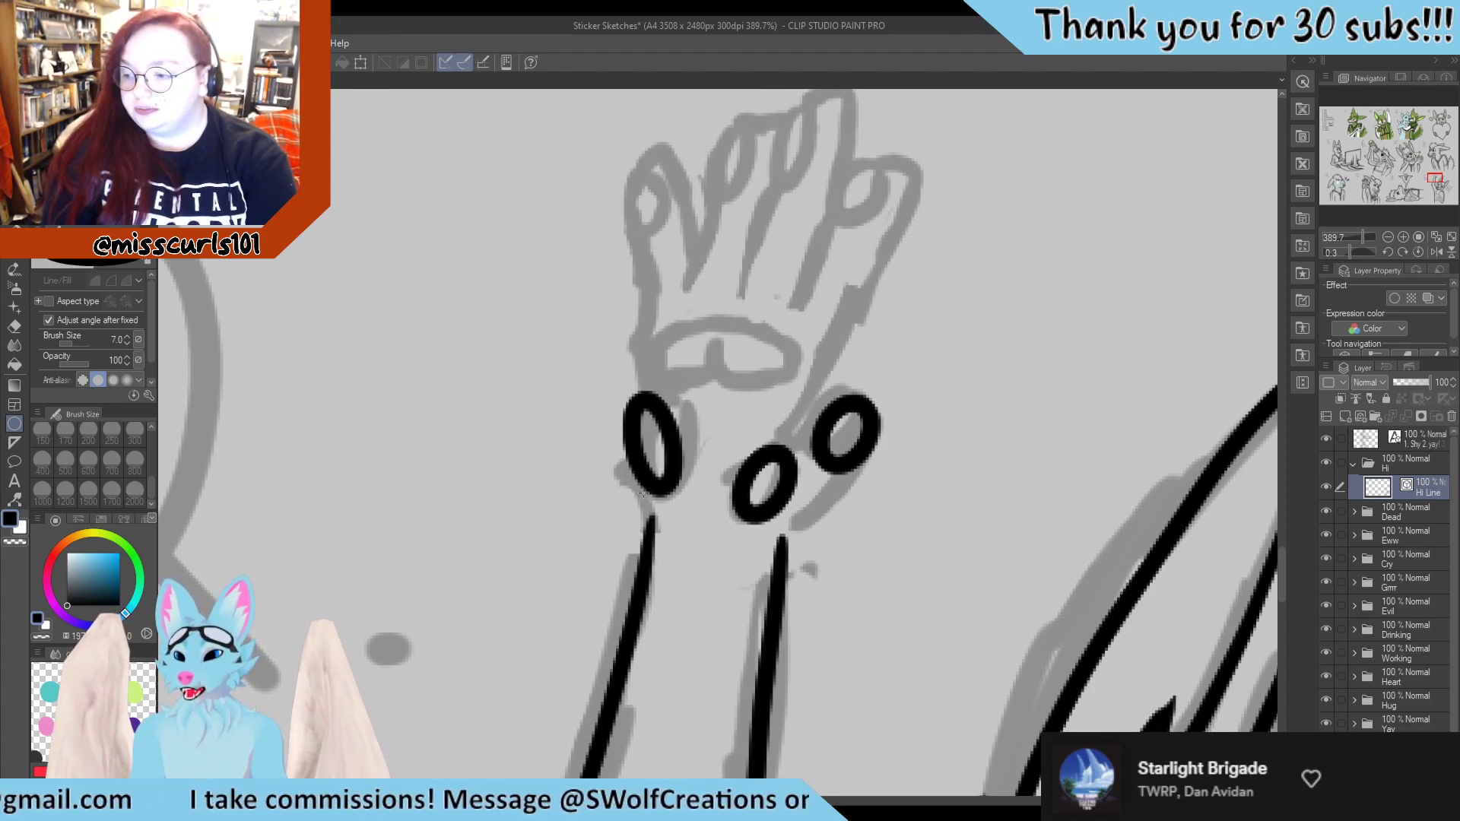
pyautogui.click(634, 507)
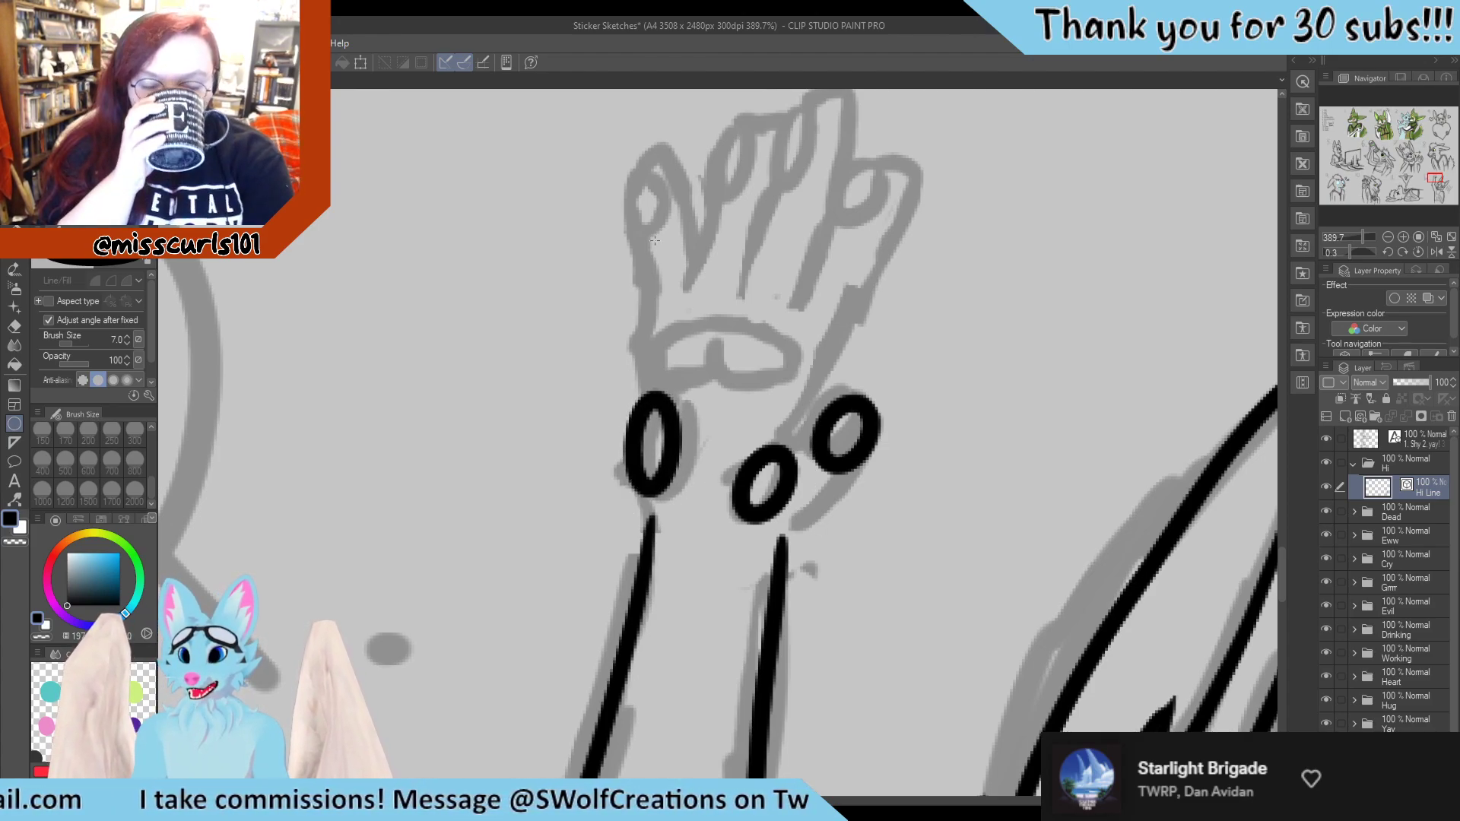
# Draw tilted oval pads on each of the paw's four fingertips
pyautogui.moveTo(652, 165); pyautogui.dragTo(619, 228)
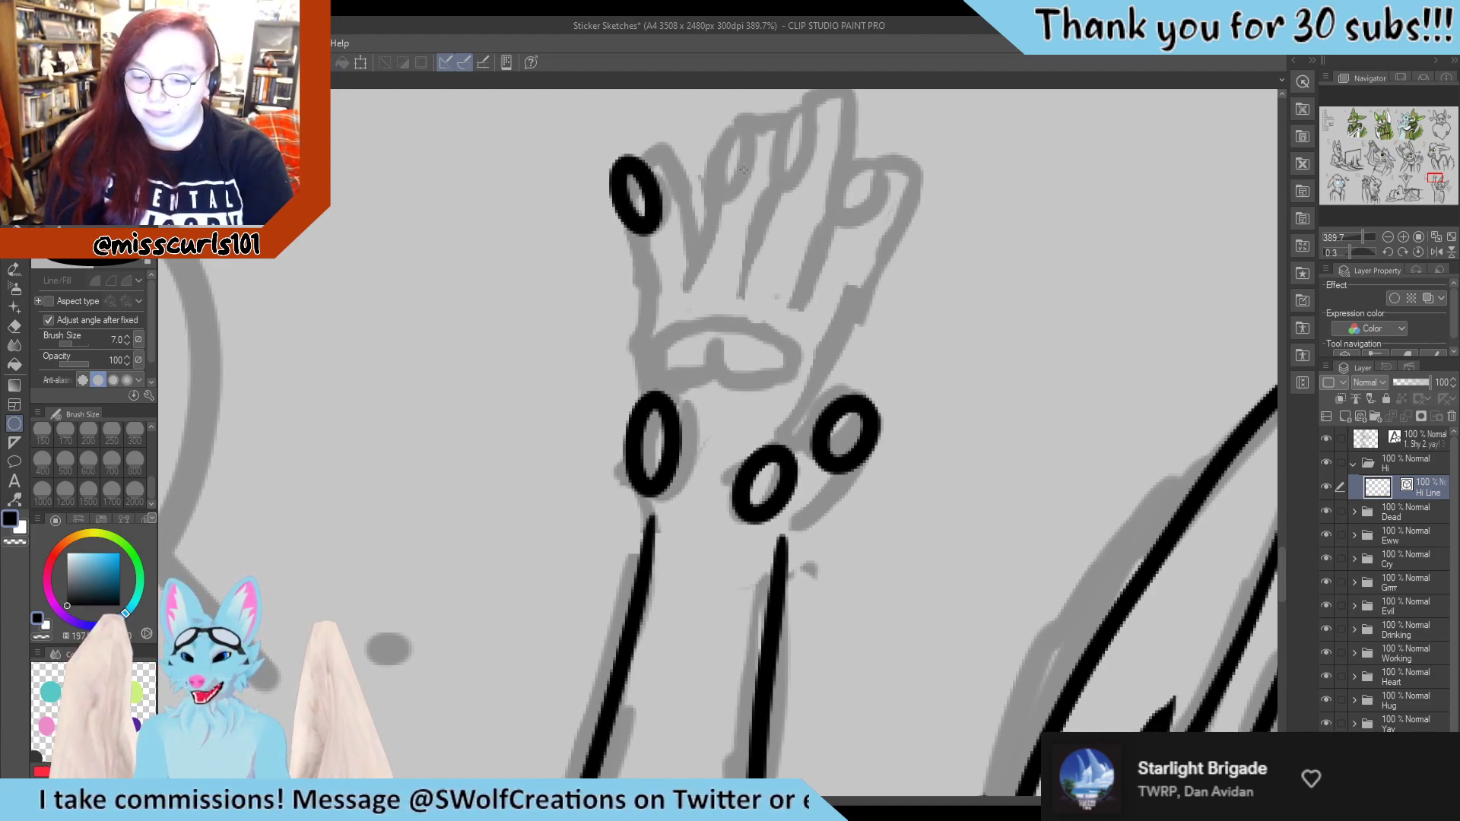
pyautogui.moveTo(750, 136); pyautogui.dragTo(701, 202)
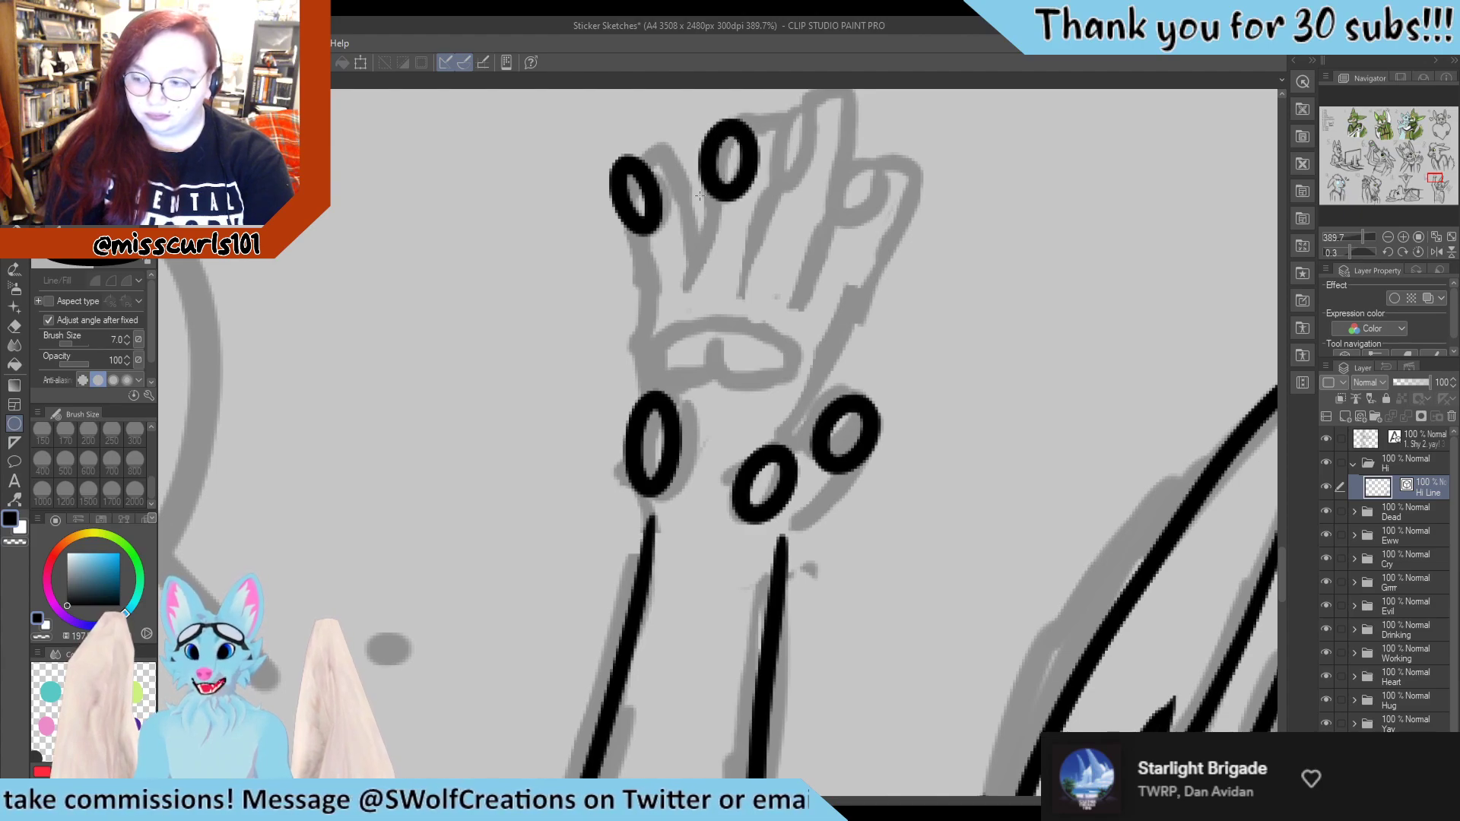
pyautogui.click(699, 195)
pyautogui.moveTo(819, 103); pyautogui.dragTo(770, 173)
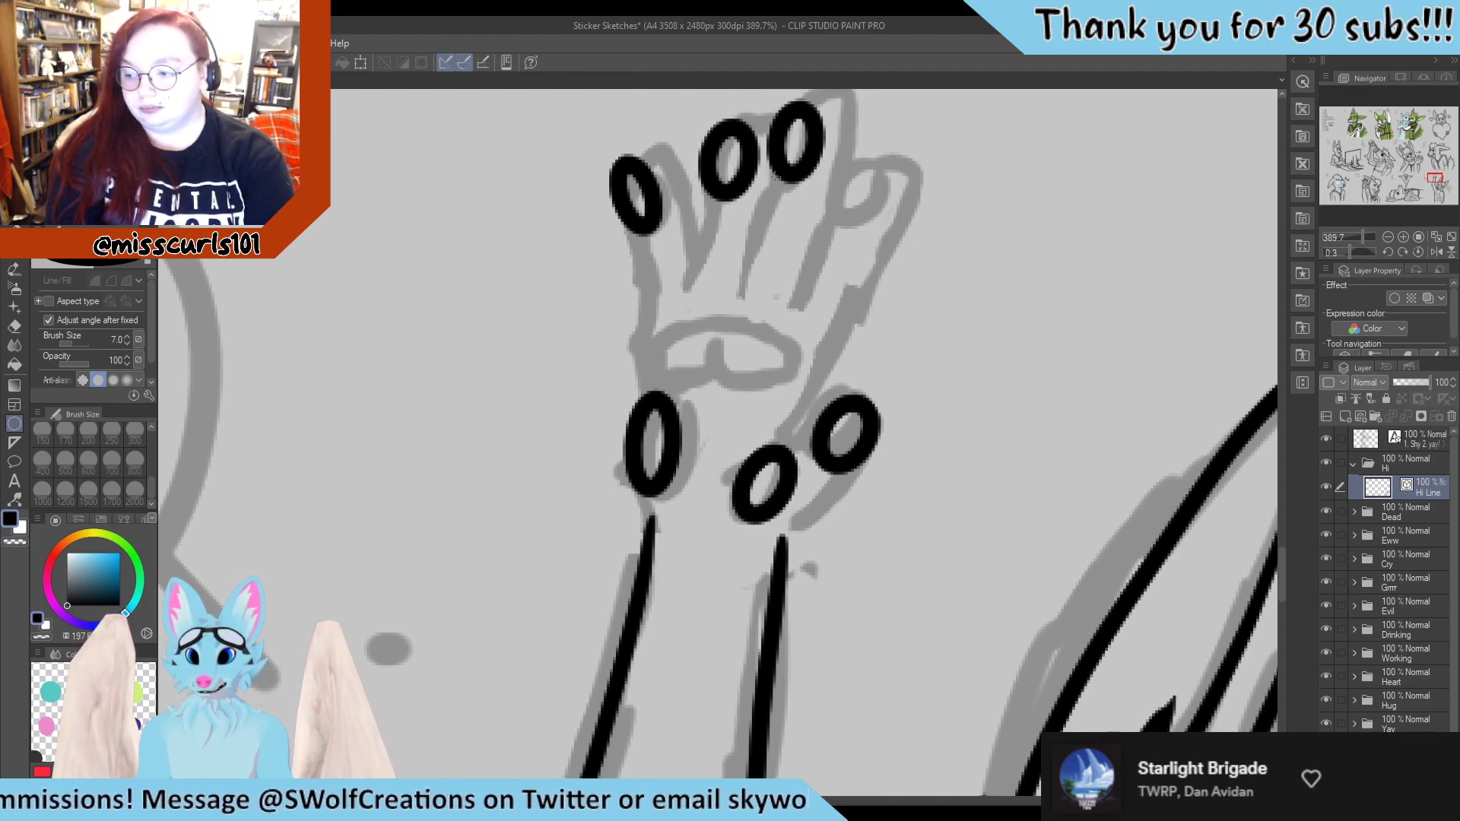
pyautogui.moveTo(880, 162); pyautogui.dragTo(828, 232)
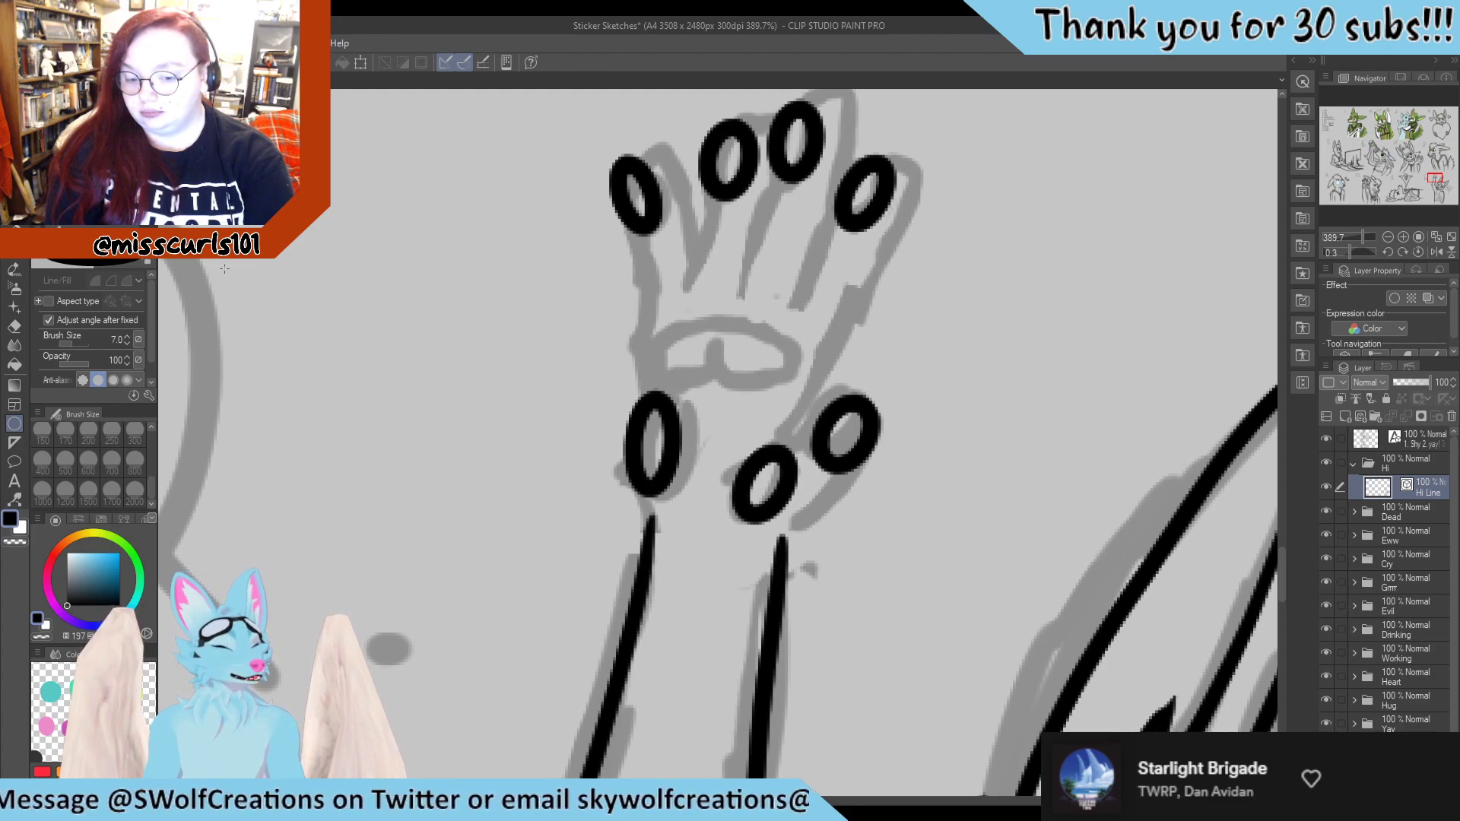
pyautogui.scroll(-3, 294, 327)
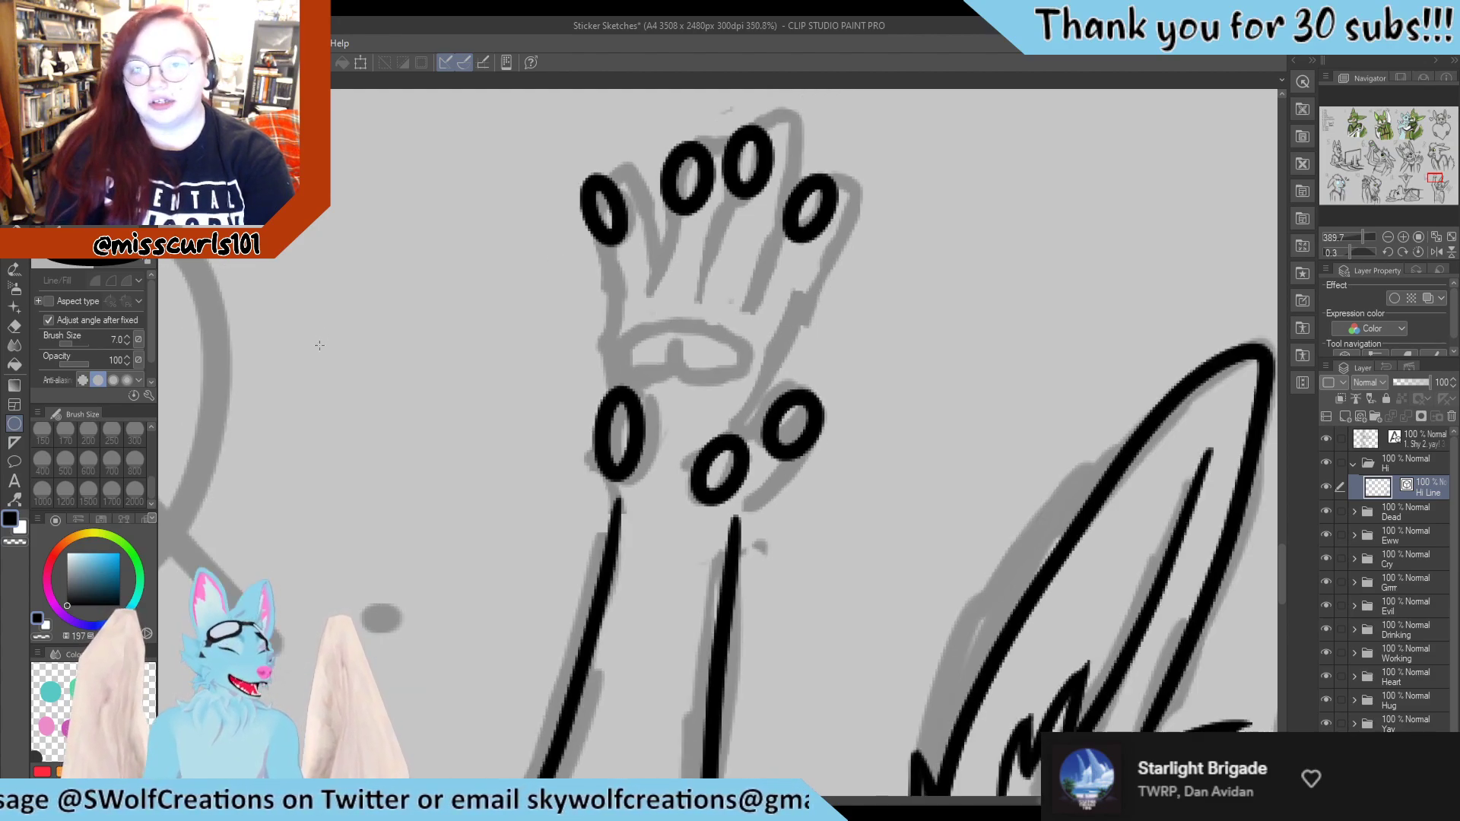
pyautogui.scroll(5, 455, 331)
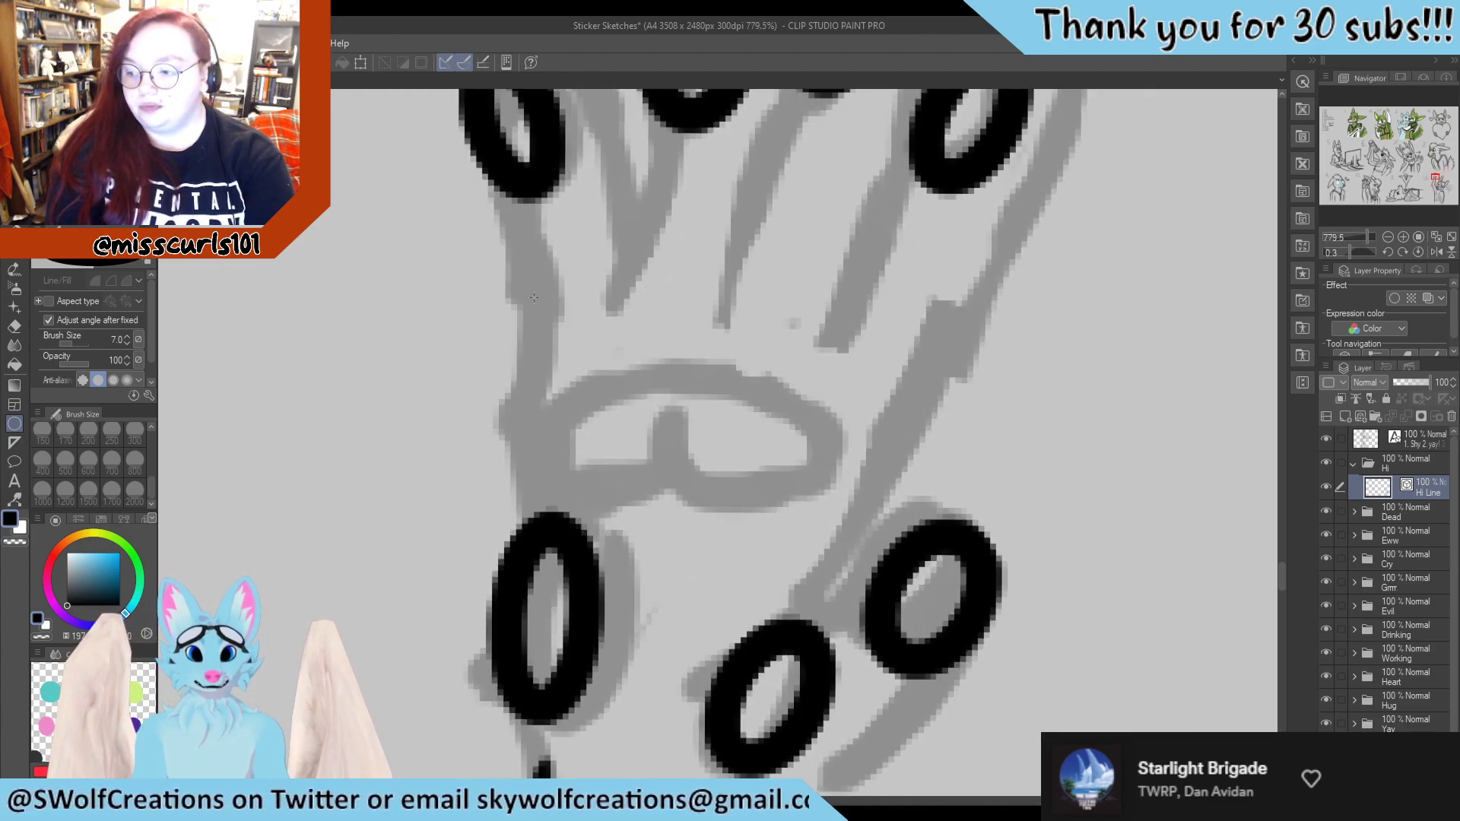
pyautogui.press('p')
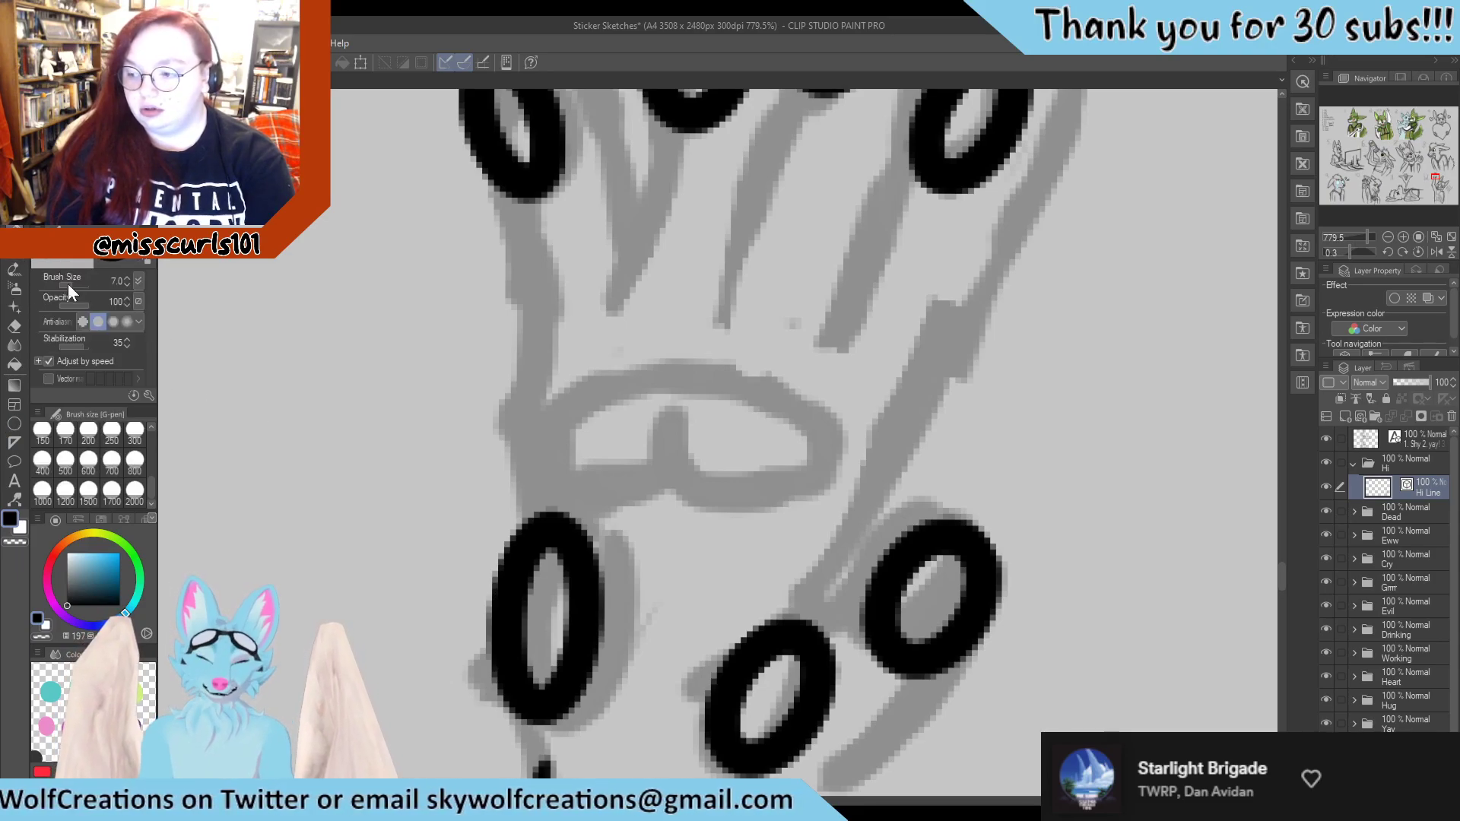
pyautogui.scroll(-2, 806, 219)
pyautogui.scroll(-6, 806, 220)
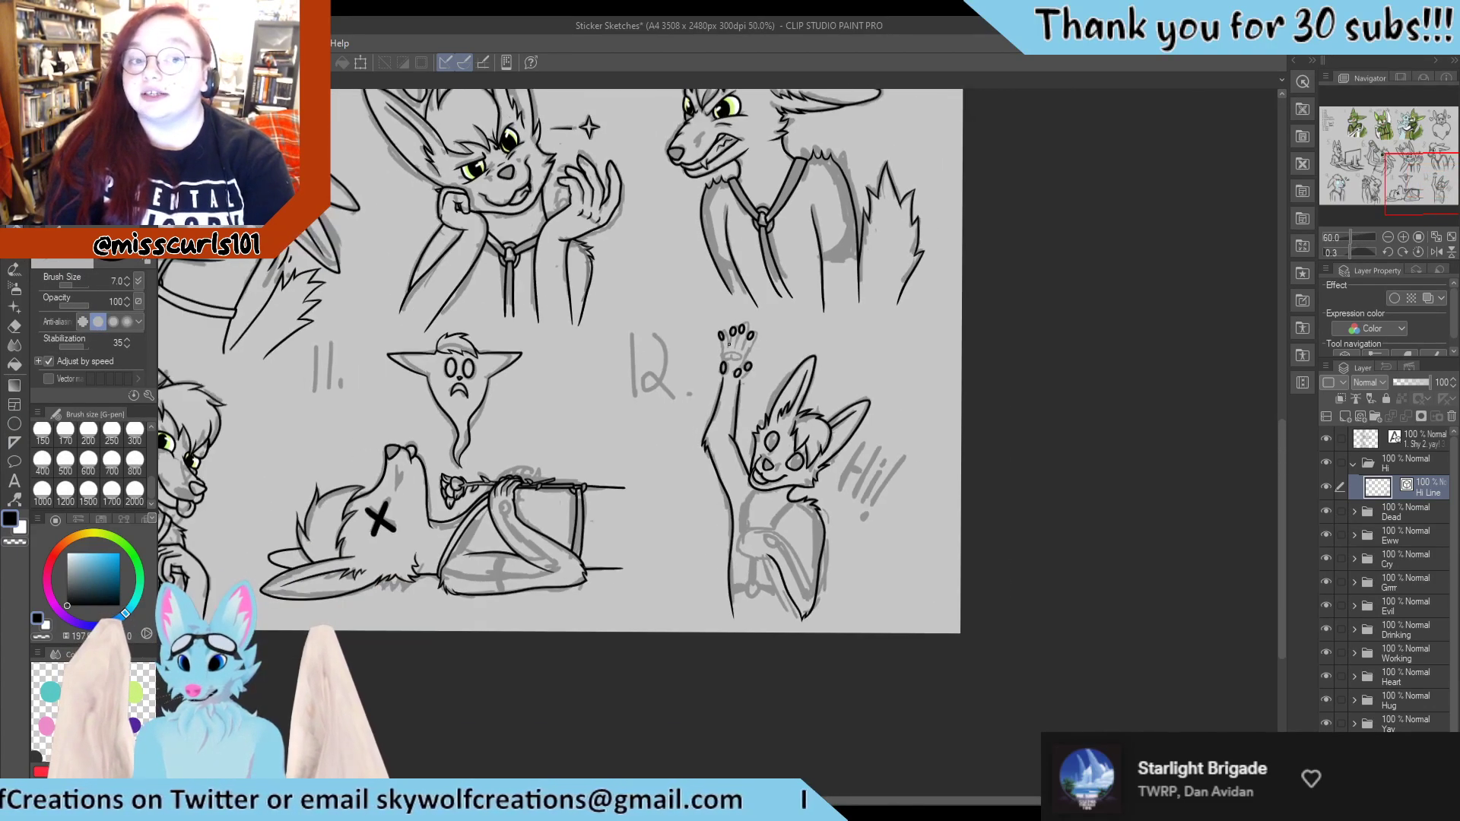
# With Correct line and an adjusted Fix end, nudge and narrow the three palm pad ovals
pyautogui.scroll(-2, 765, 417)
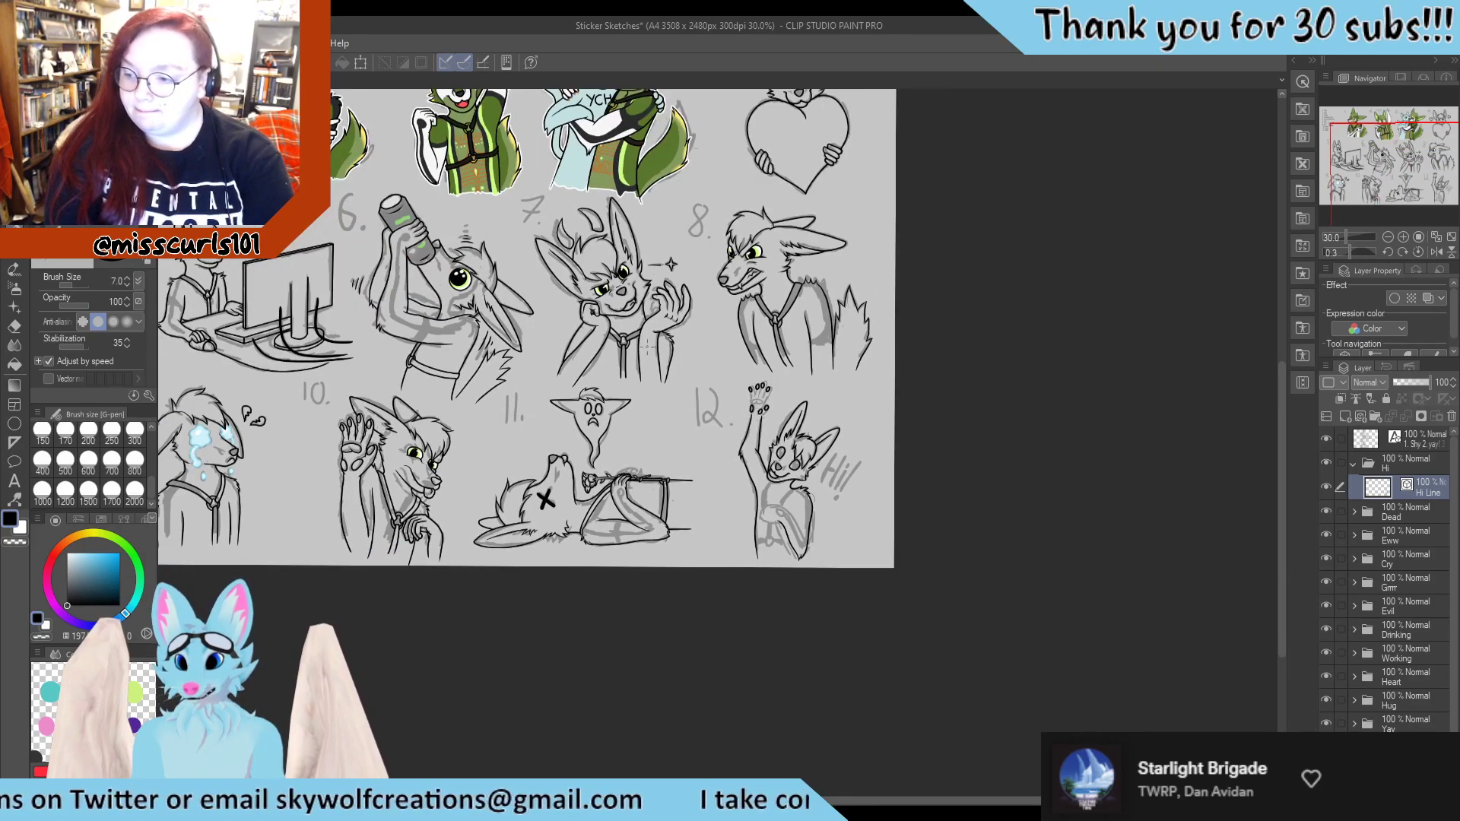
pyautogui.scroll(2, 755, 410)
pyautogui.scroll(6, 755, 408)
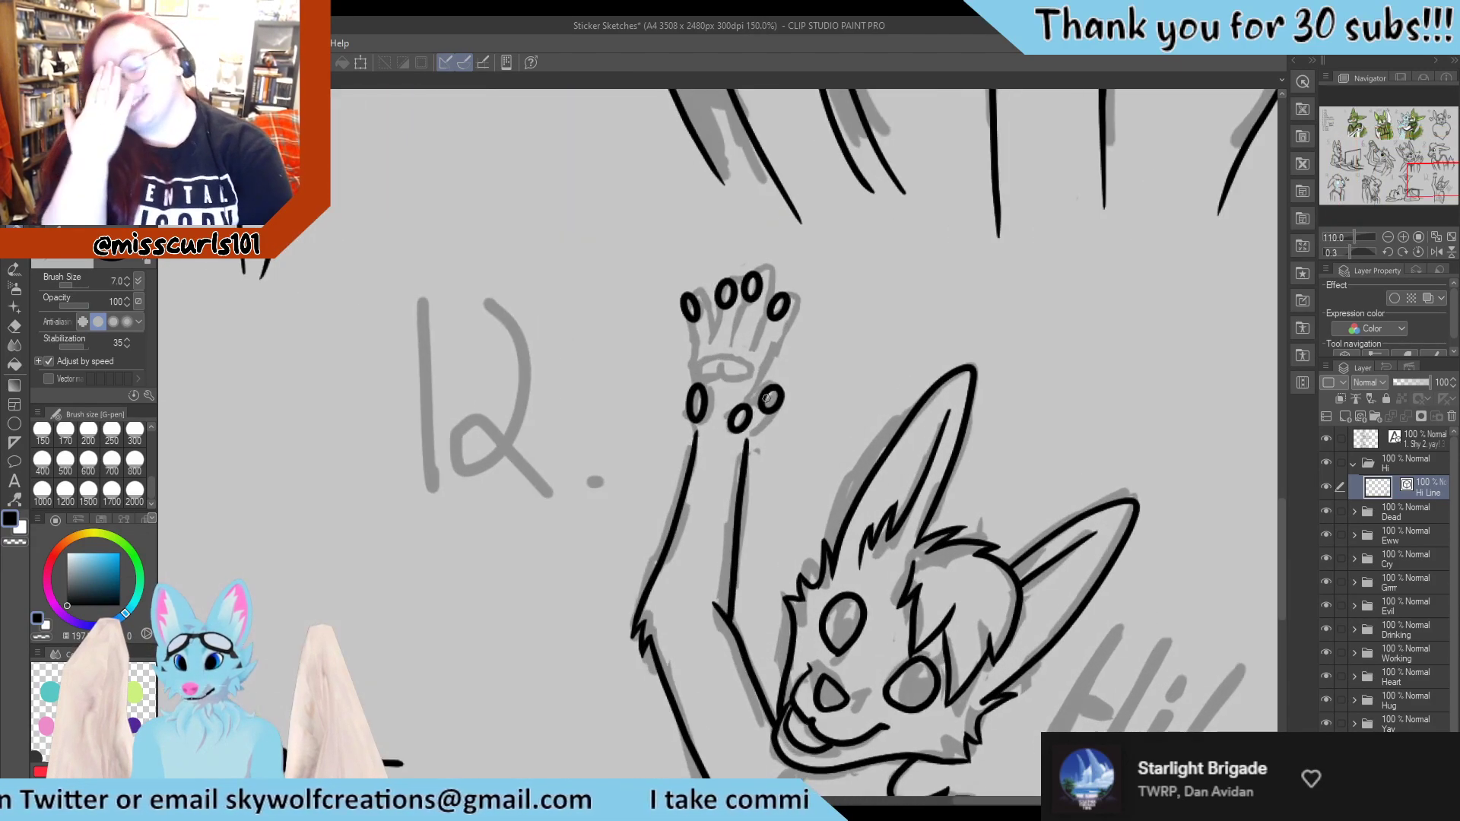
pyautogui.click(15, 498)
pyautogui.moveTo(801, 383); pyautogui.dragTo(789, 373)
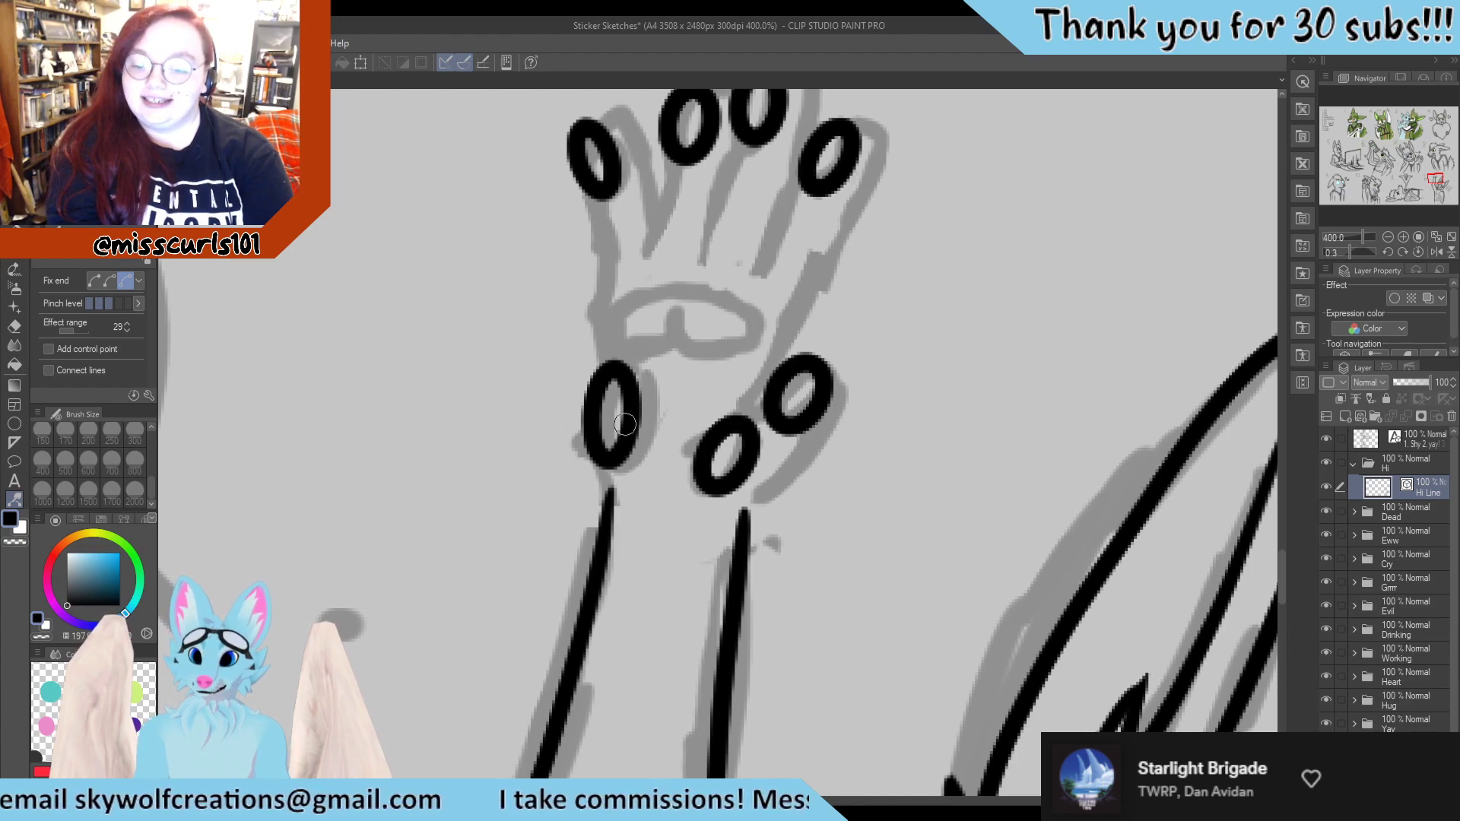
pyautogui.moveTo(625, 439); pyautogui.dragTo(632, 432)
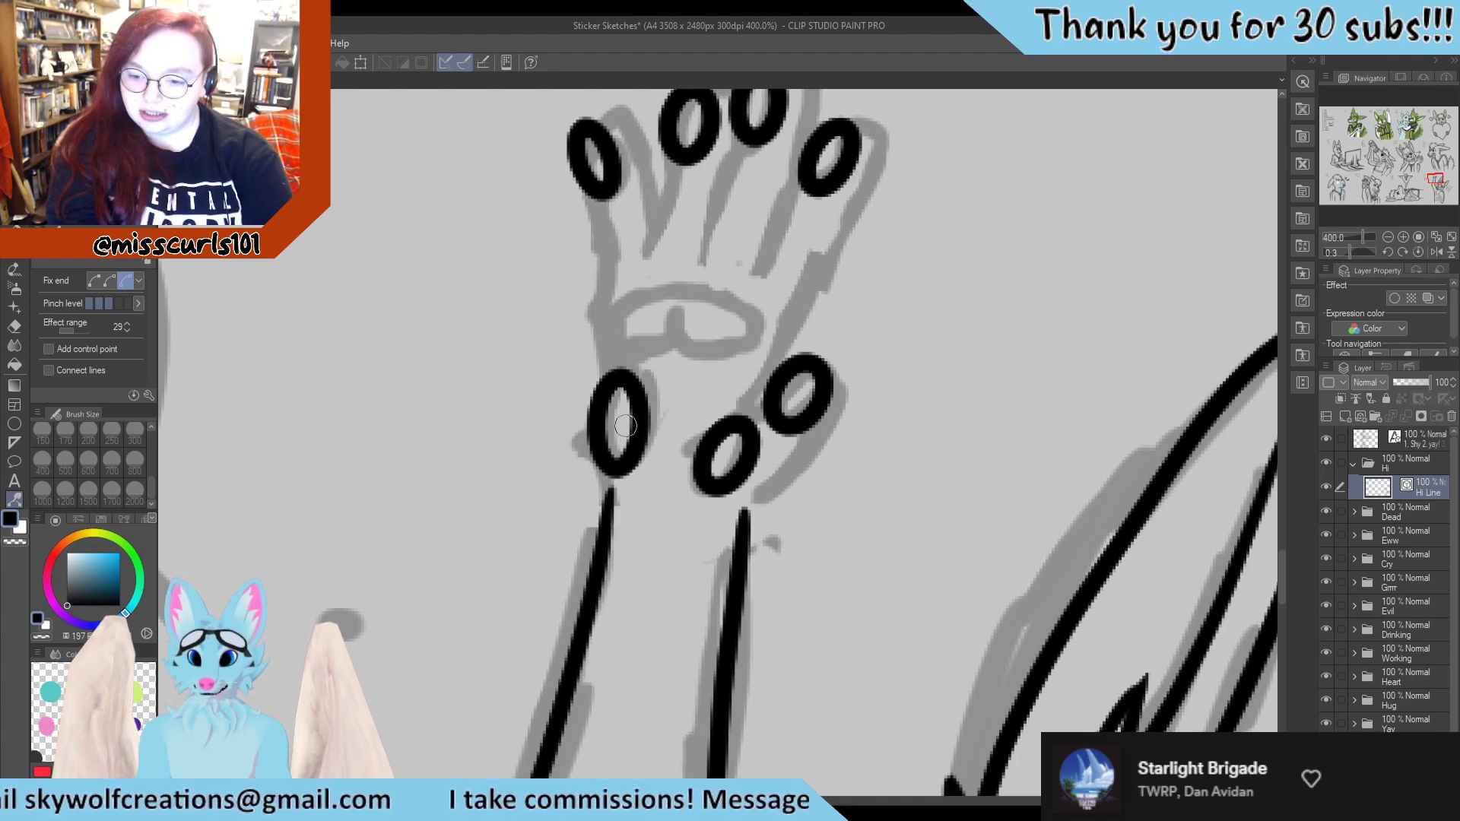
pyautogui.click(110, 280)
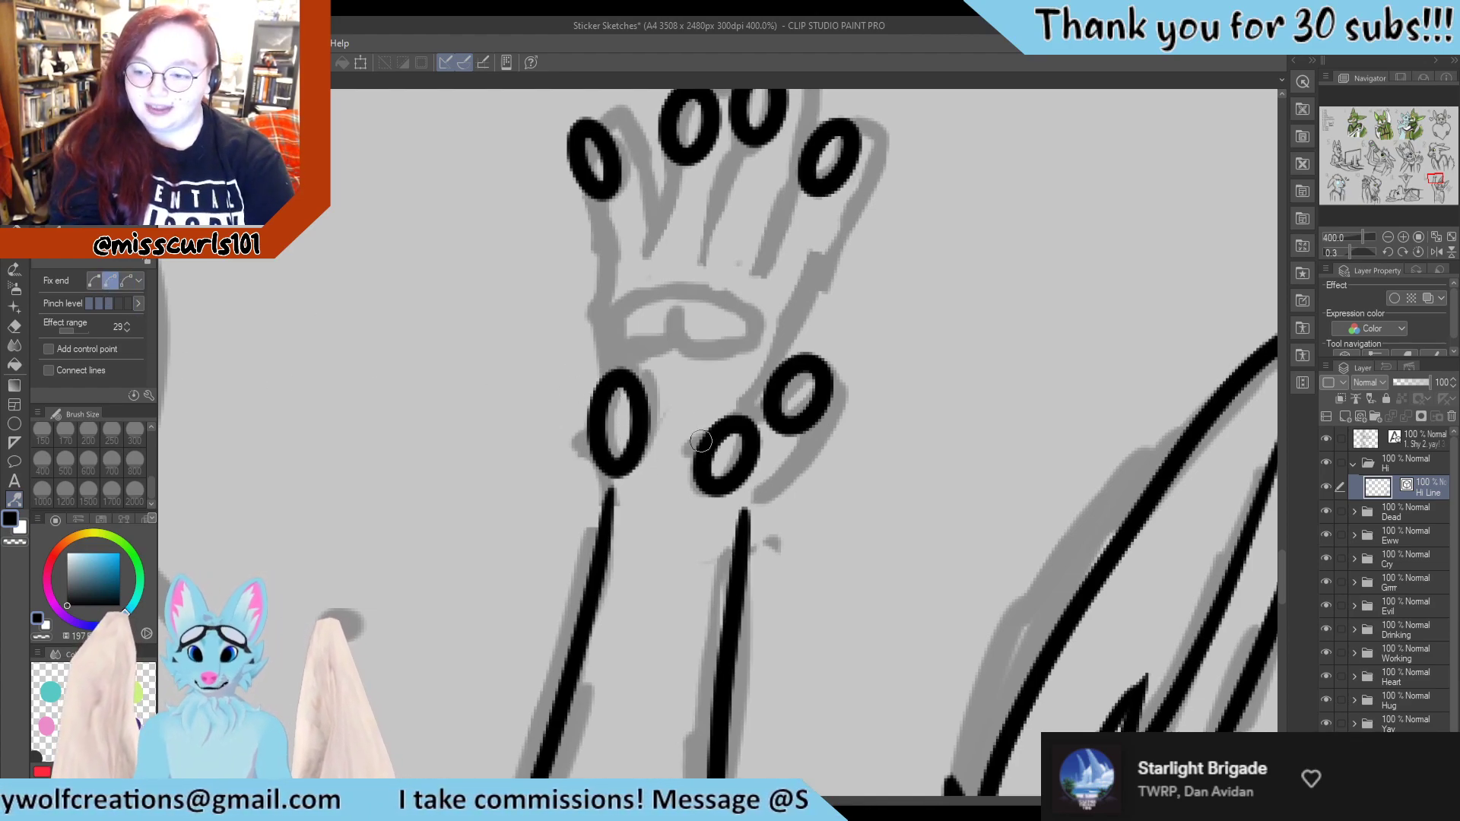
pyautogui.moveTo(621, 466); pyautogui.dragTo(628, 467)
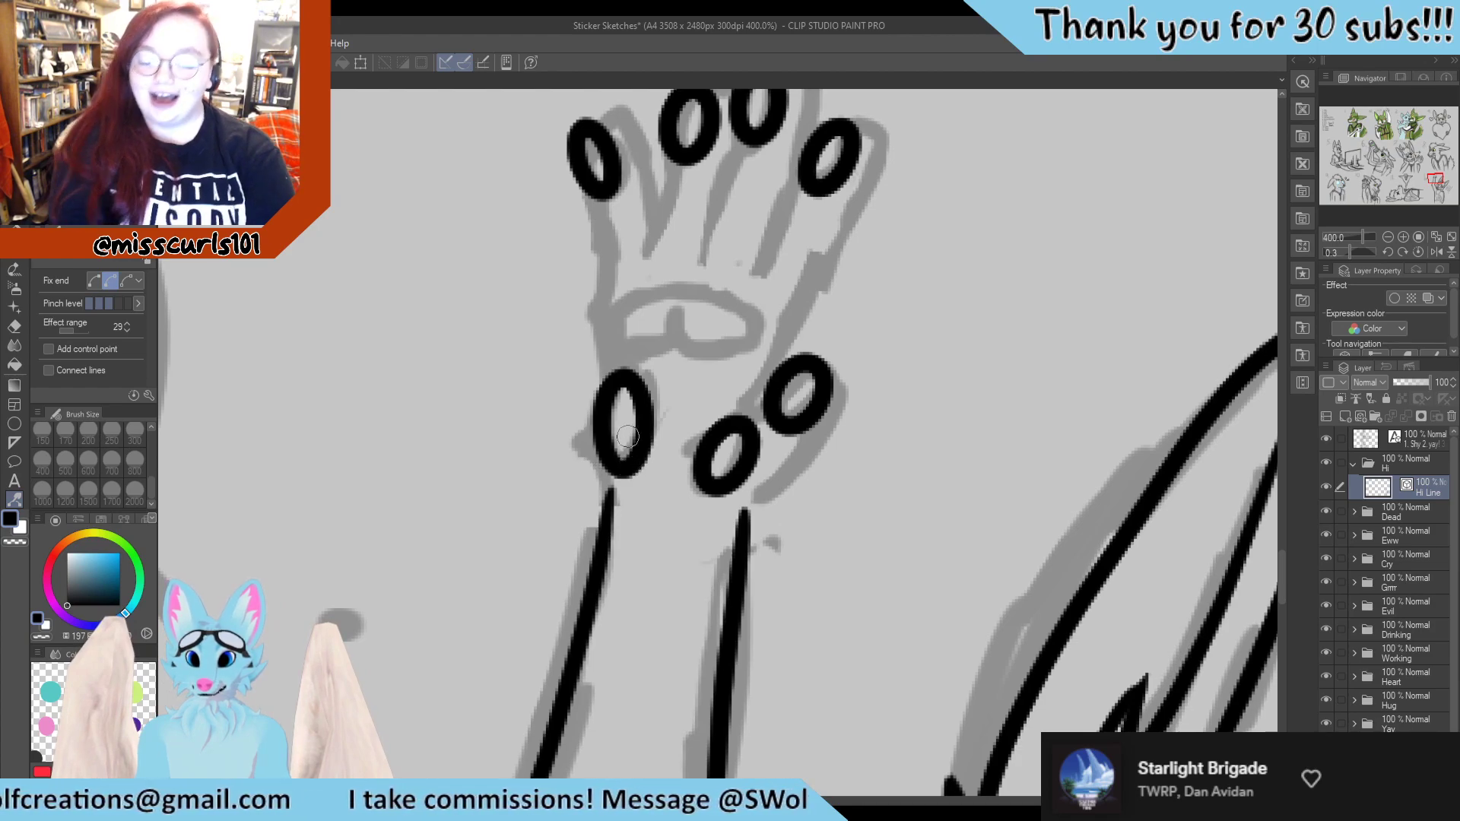
pyautogui.moveTo(624, 376); pyautogui.dragTo(617, 377)
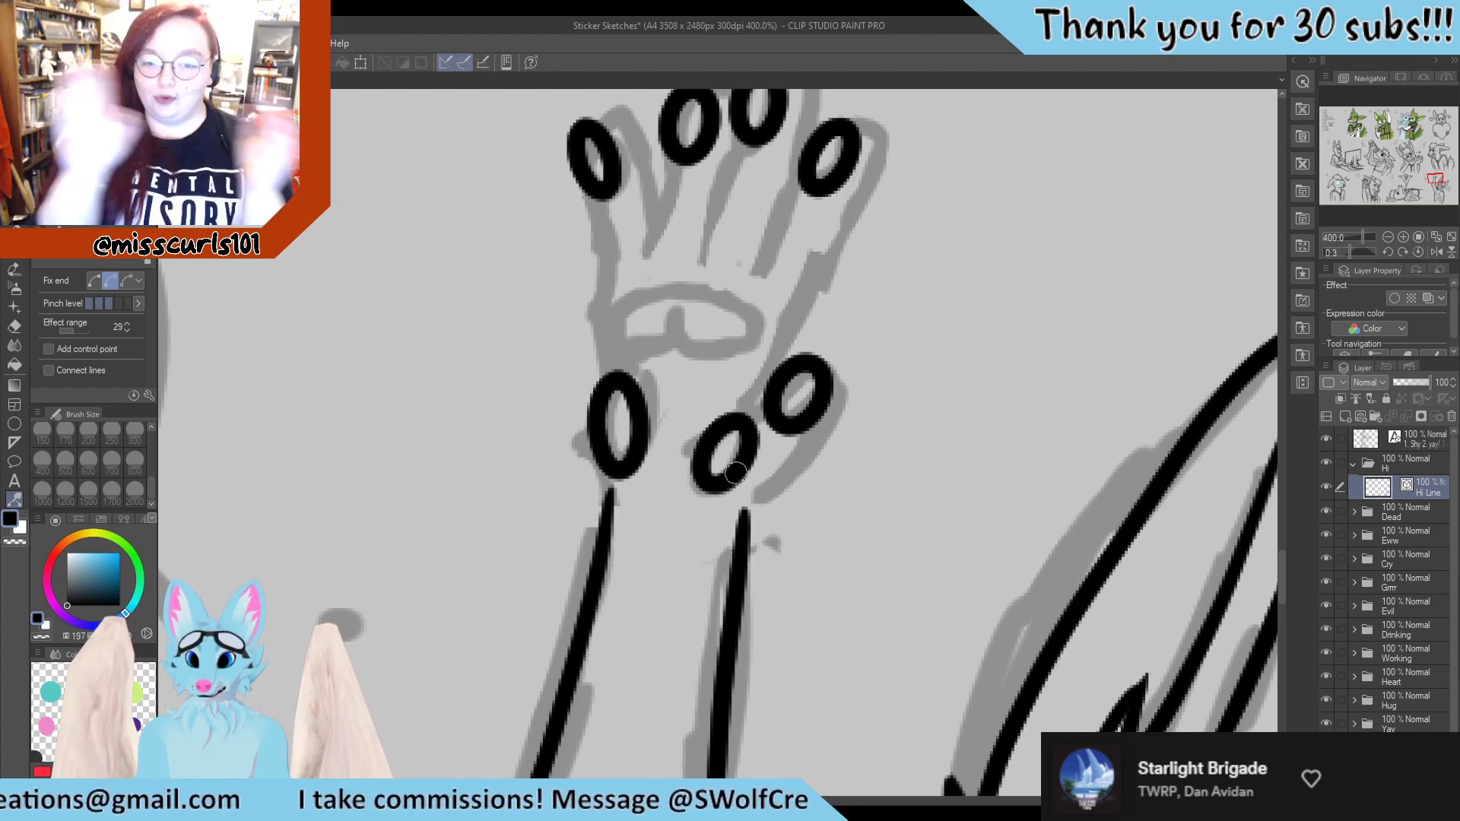
pyautogui.moveTo(739, 415); pyautogui.dragTo(813, 403)
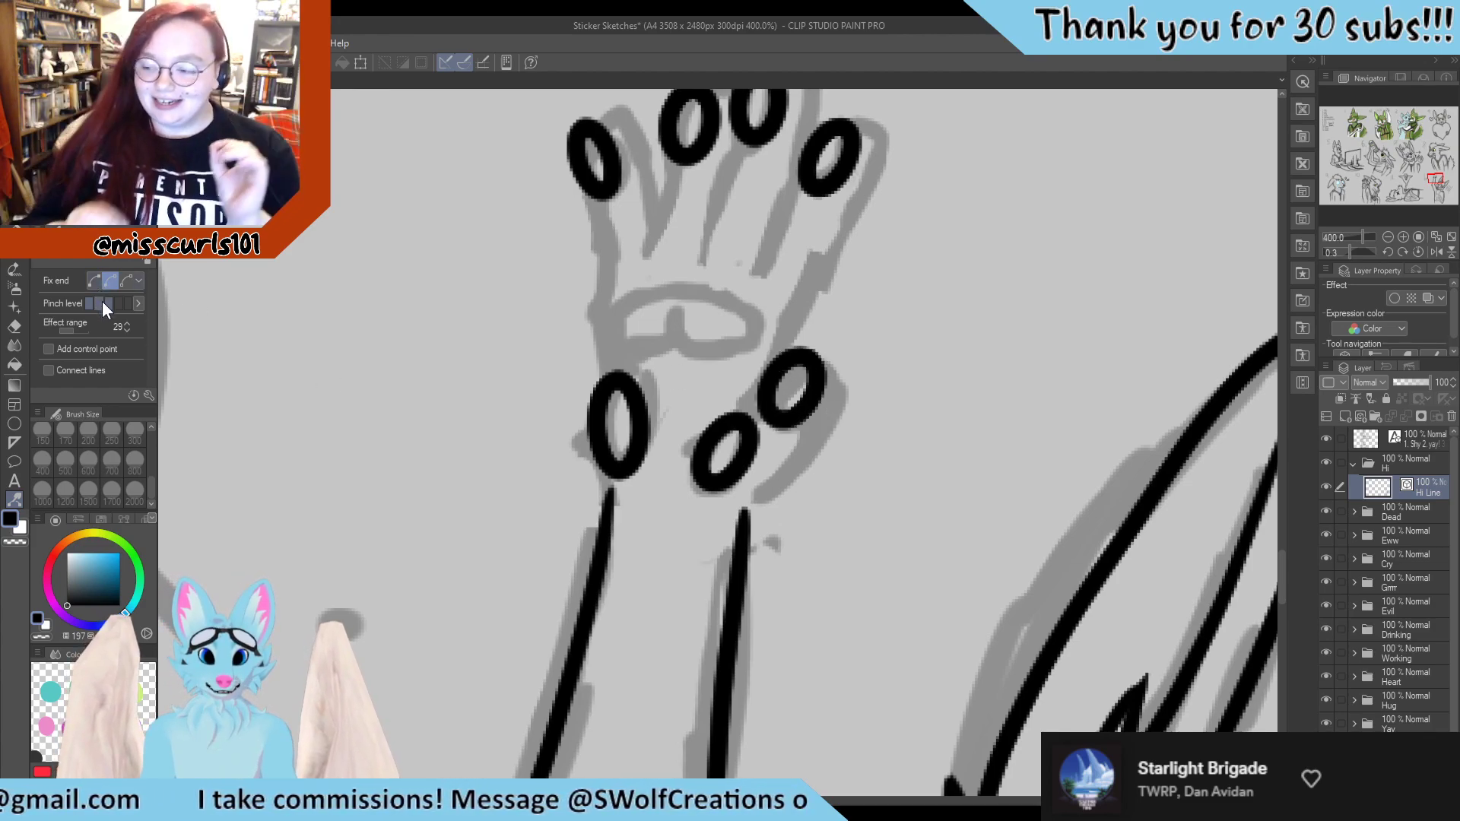
pyautogui.moveTo(814, 401); pyautogui.dragTo(808, 397)
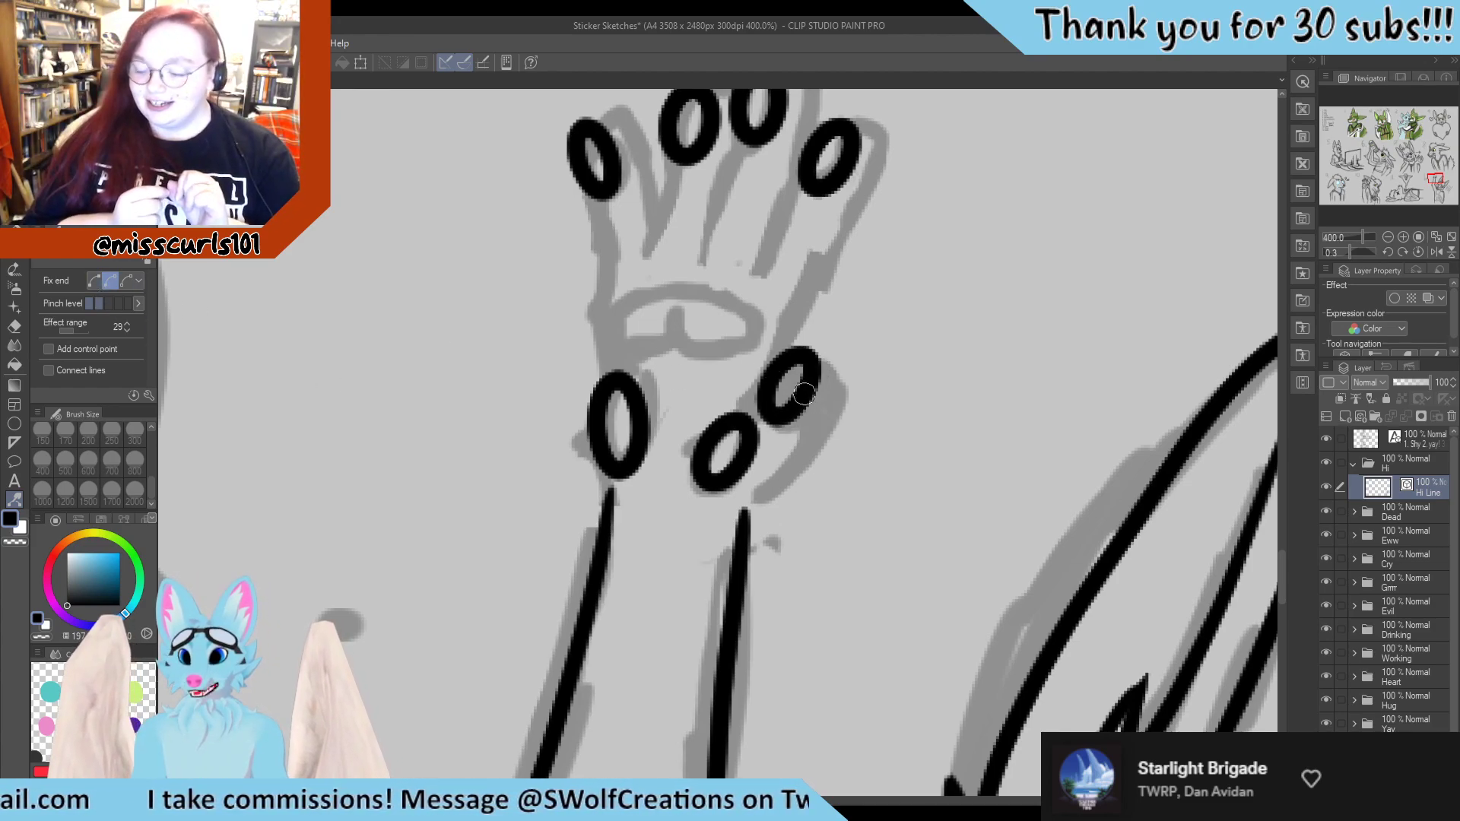
# Reshape, tilt and narrow the four fingertip pad ovals to fit the sketch
pyautogui.moveTo(849, 168); pyautogui.dragTo(844, 164)
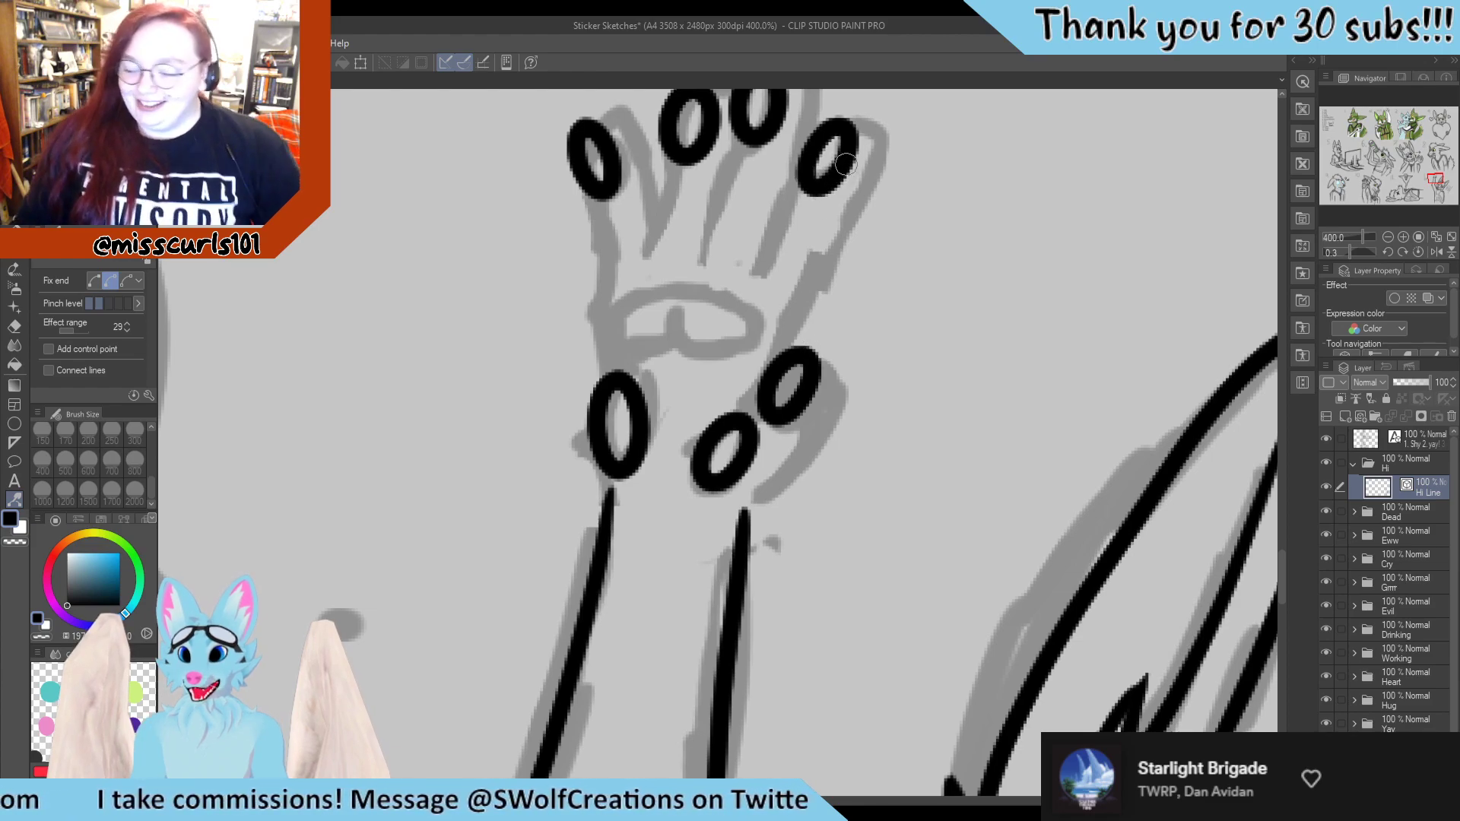
pyautogui.scroll(-5, 697, 243)
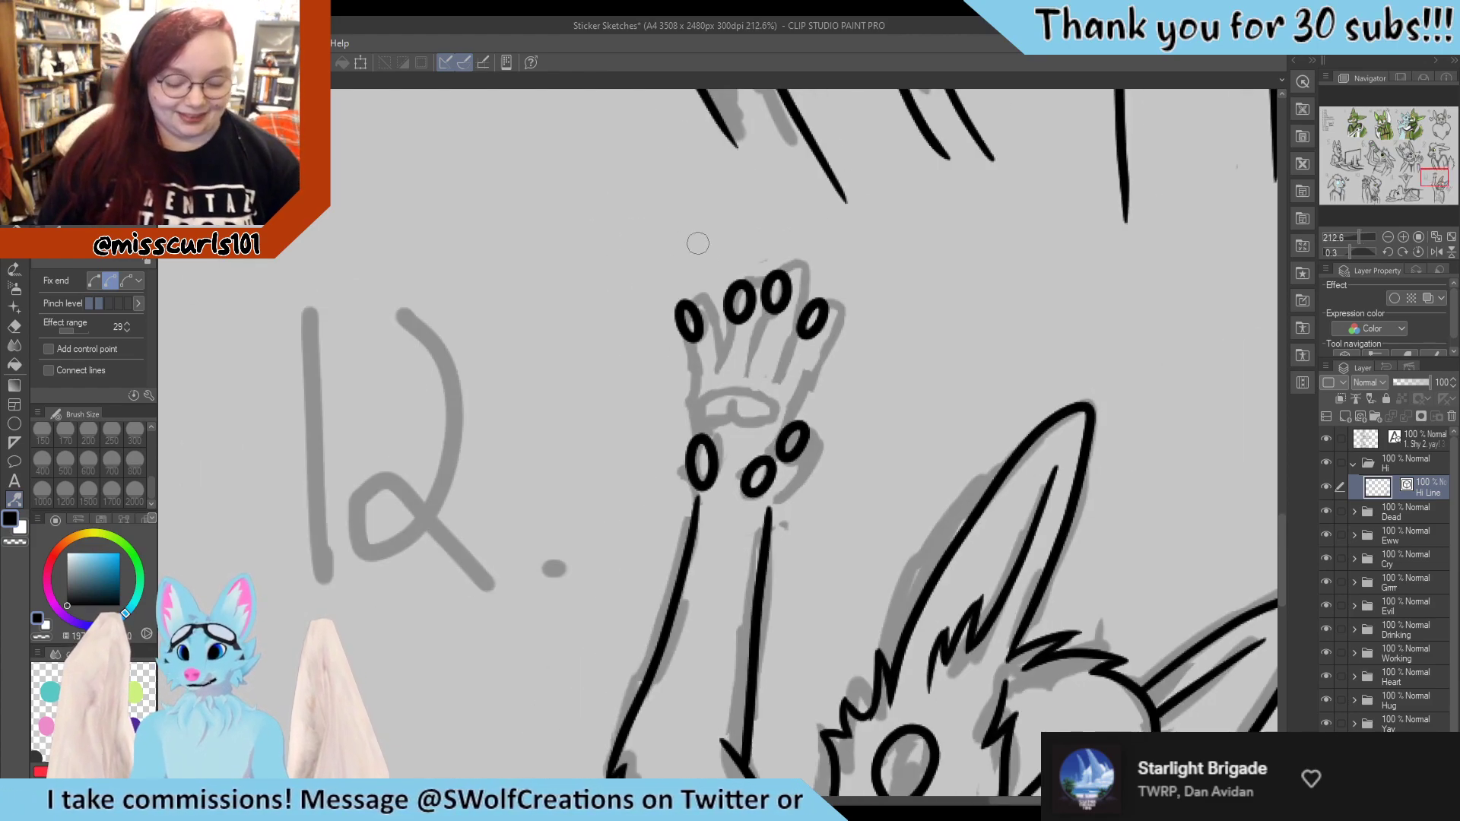
pyautogui.scroll(4, 695, 293)
pyautogui.moveTo(674, 341); pyautogui.dragTo(681, 341)
pyautogui.hotkey('ctrl', 'z')
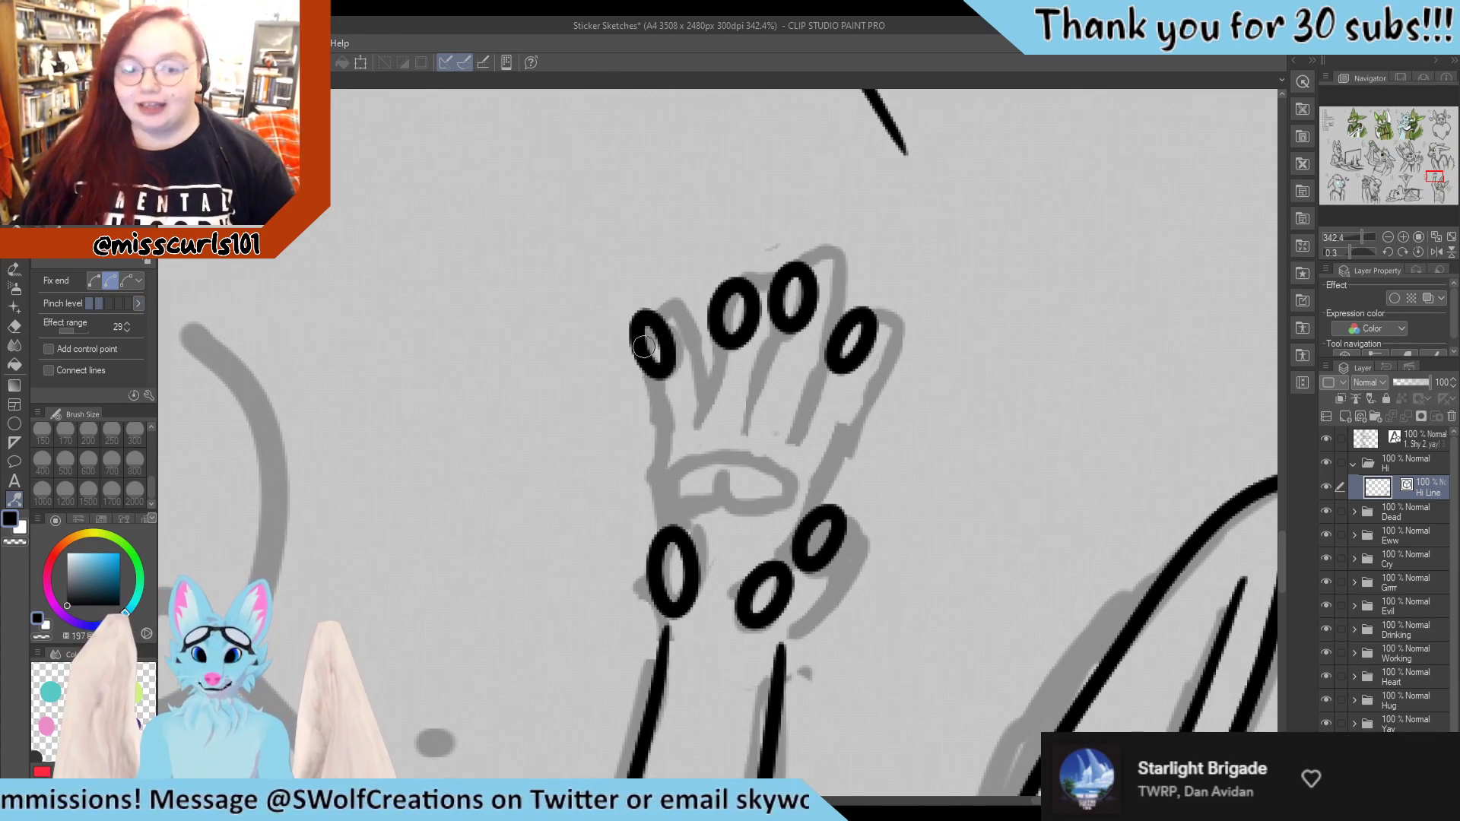
pyautogui.click(124, 278)
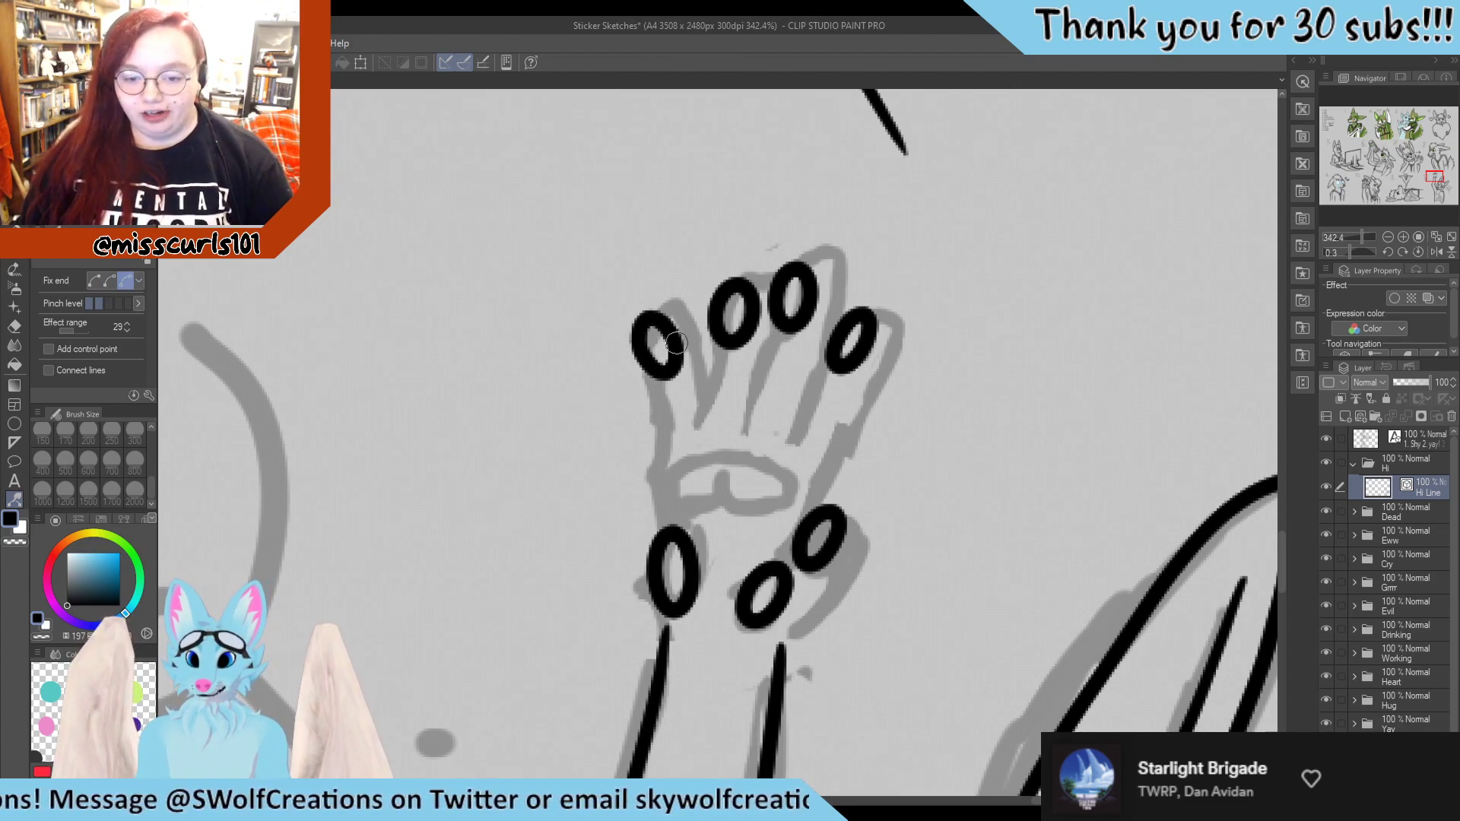
pyautogui.moveTo(643, 316); pyautogui.dragTo(657, 312)
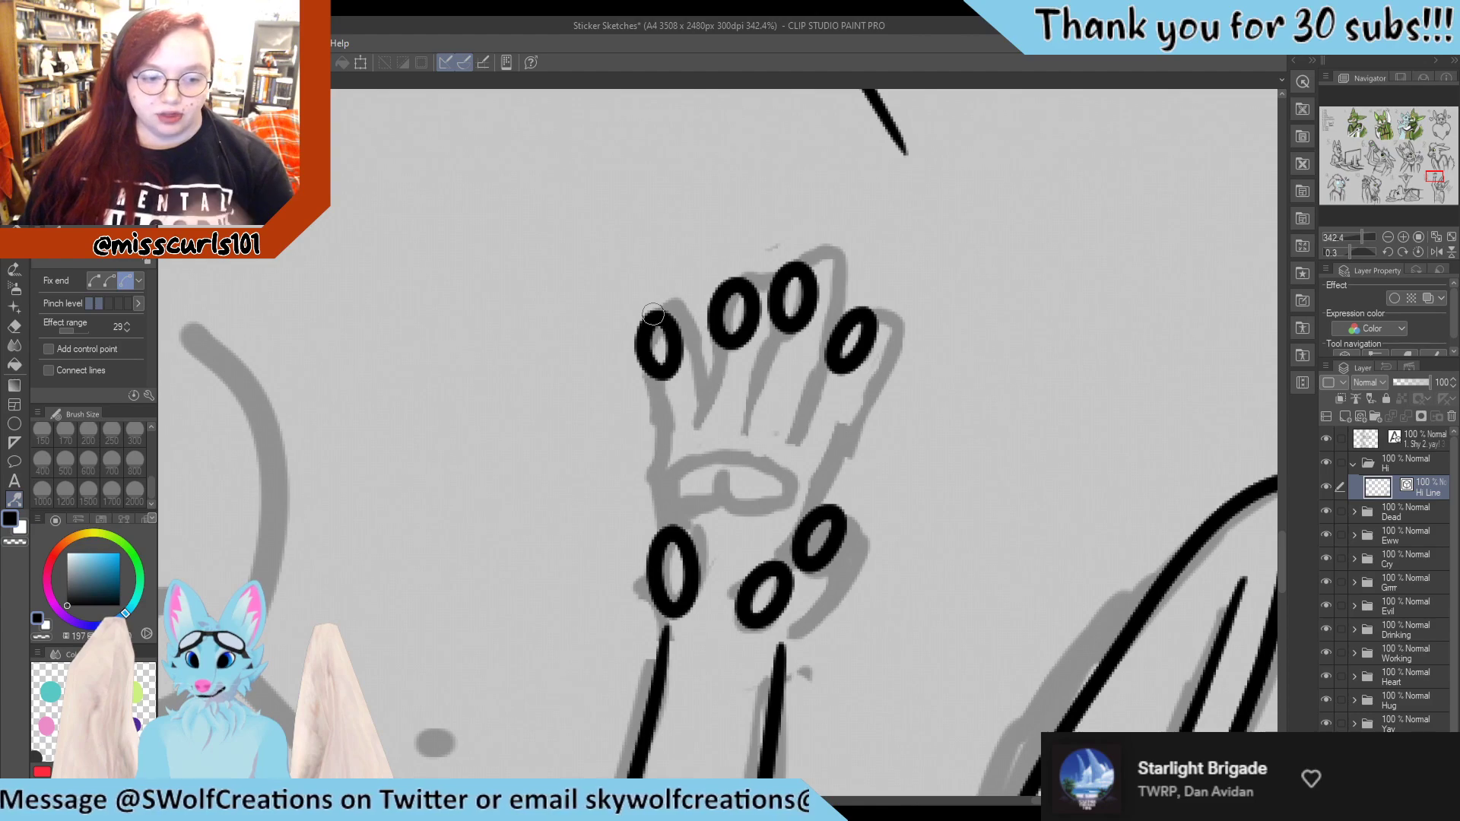
pyautogui.moveTo(735, 287); pyautogui.dragTo(749, 320)
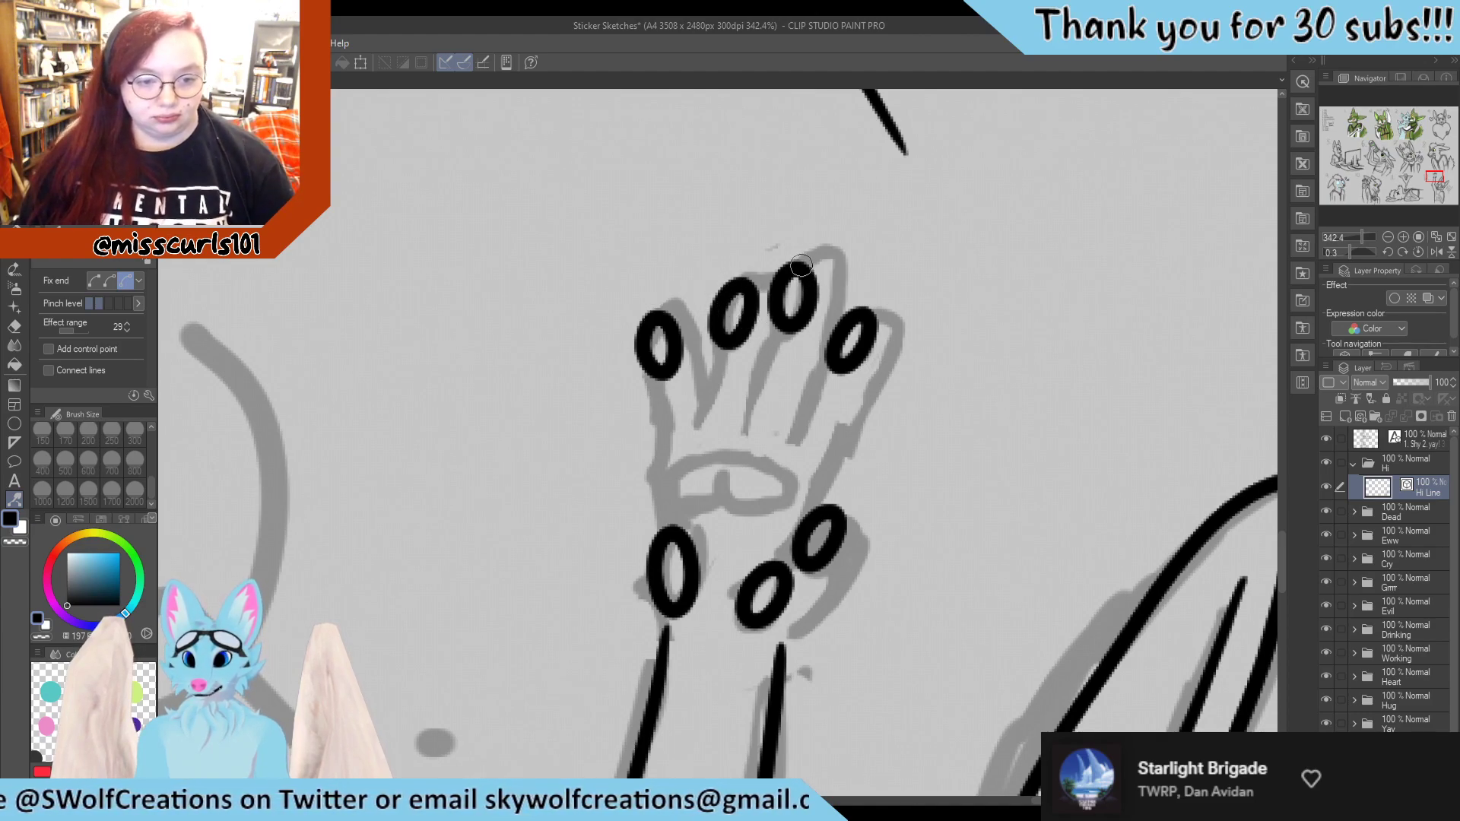
pyautogui.moveTo(801, 264); pyautogui.dragTo(808, 265)
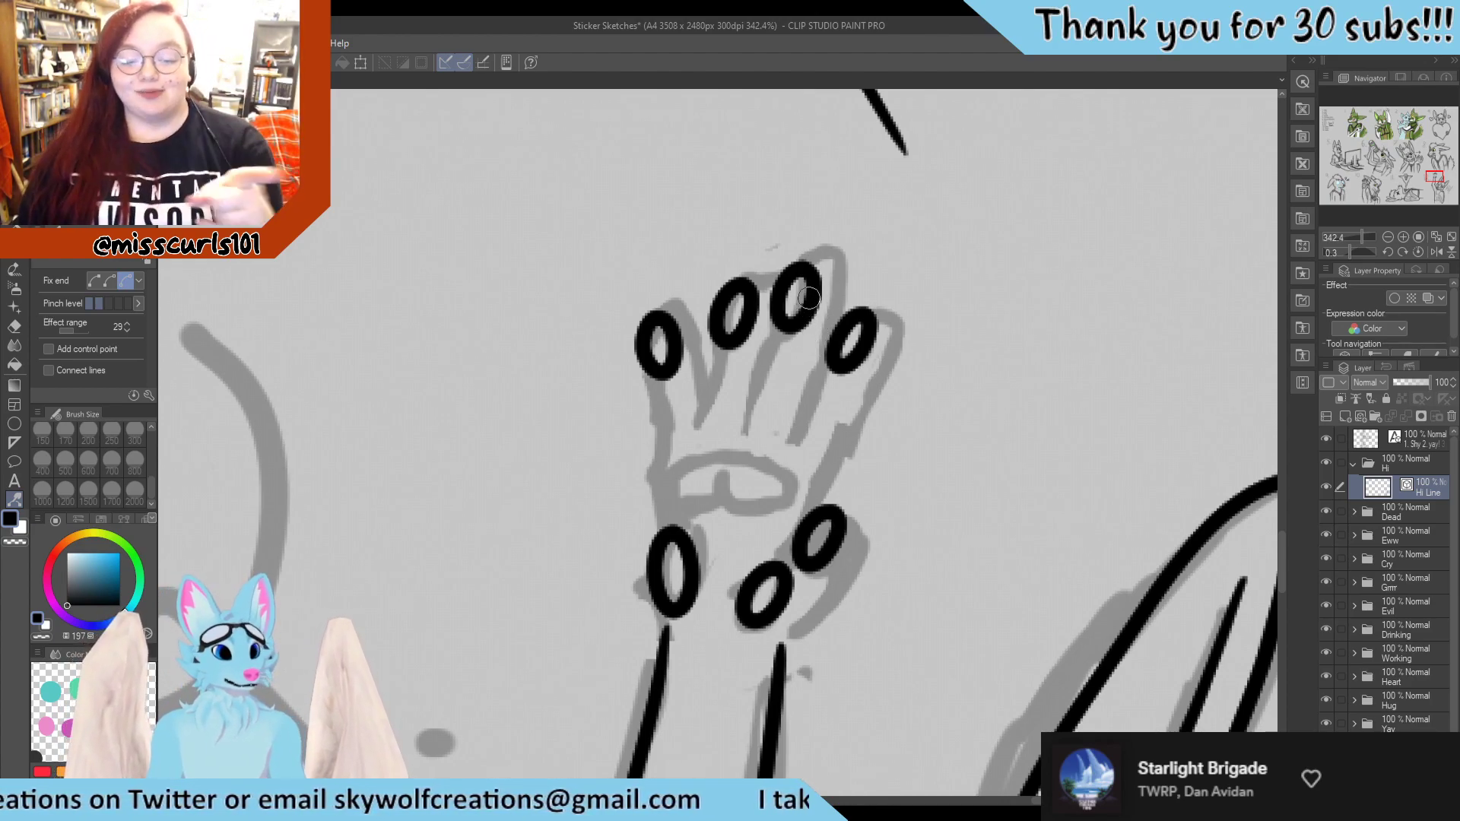
pyautogui.moveTo(813, 300); pyautogui.dragTo(808, 270)
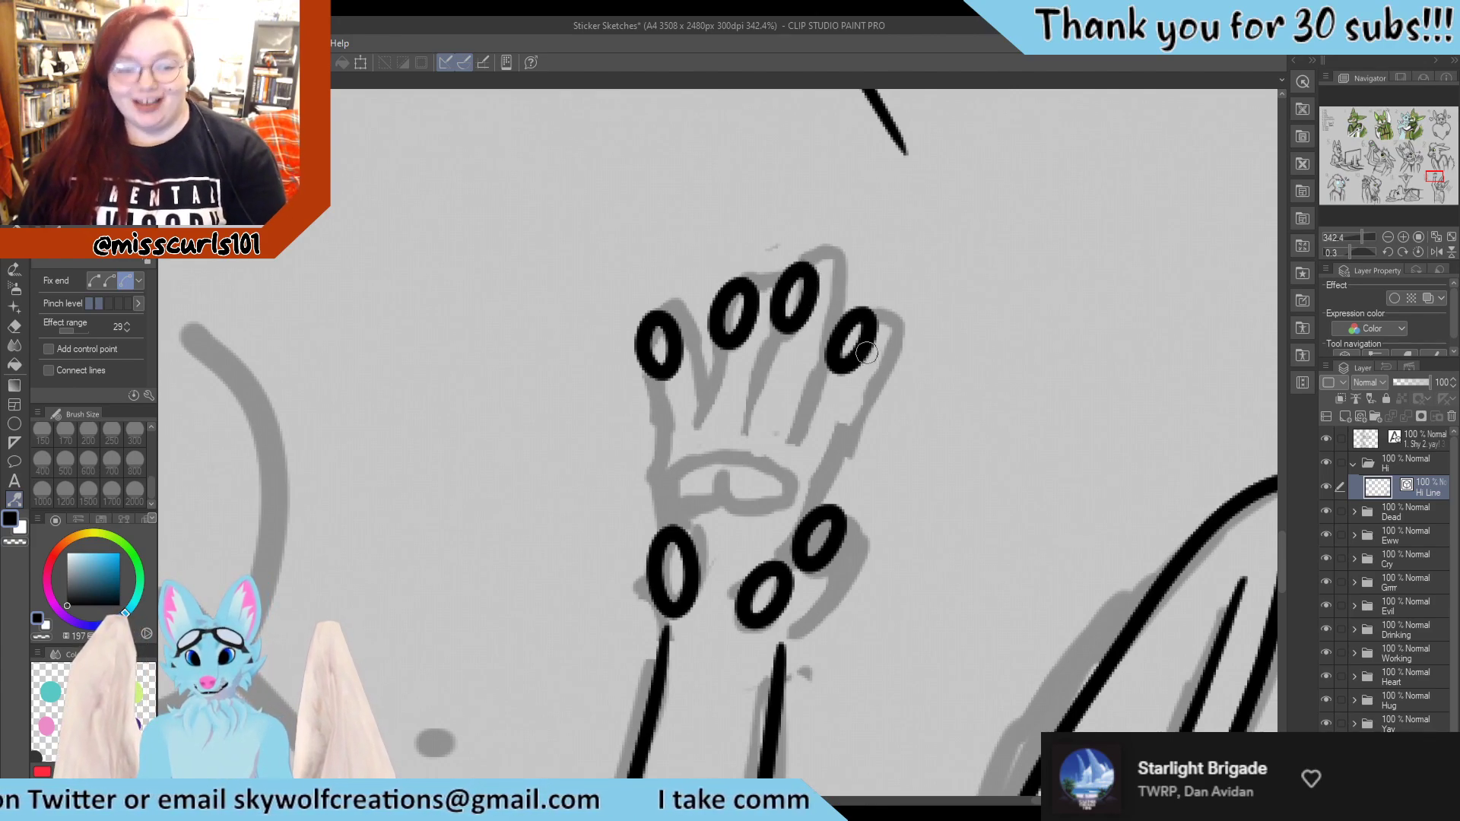
pyautogui.moveTo(848, 332); pyautogui.dragTo(843, 330)
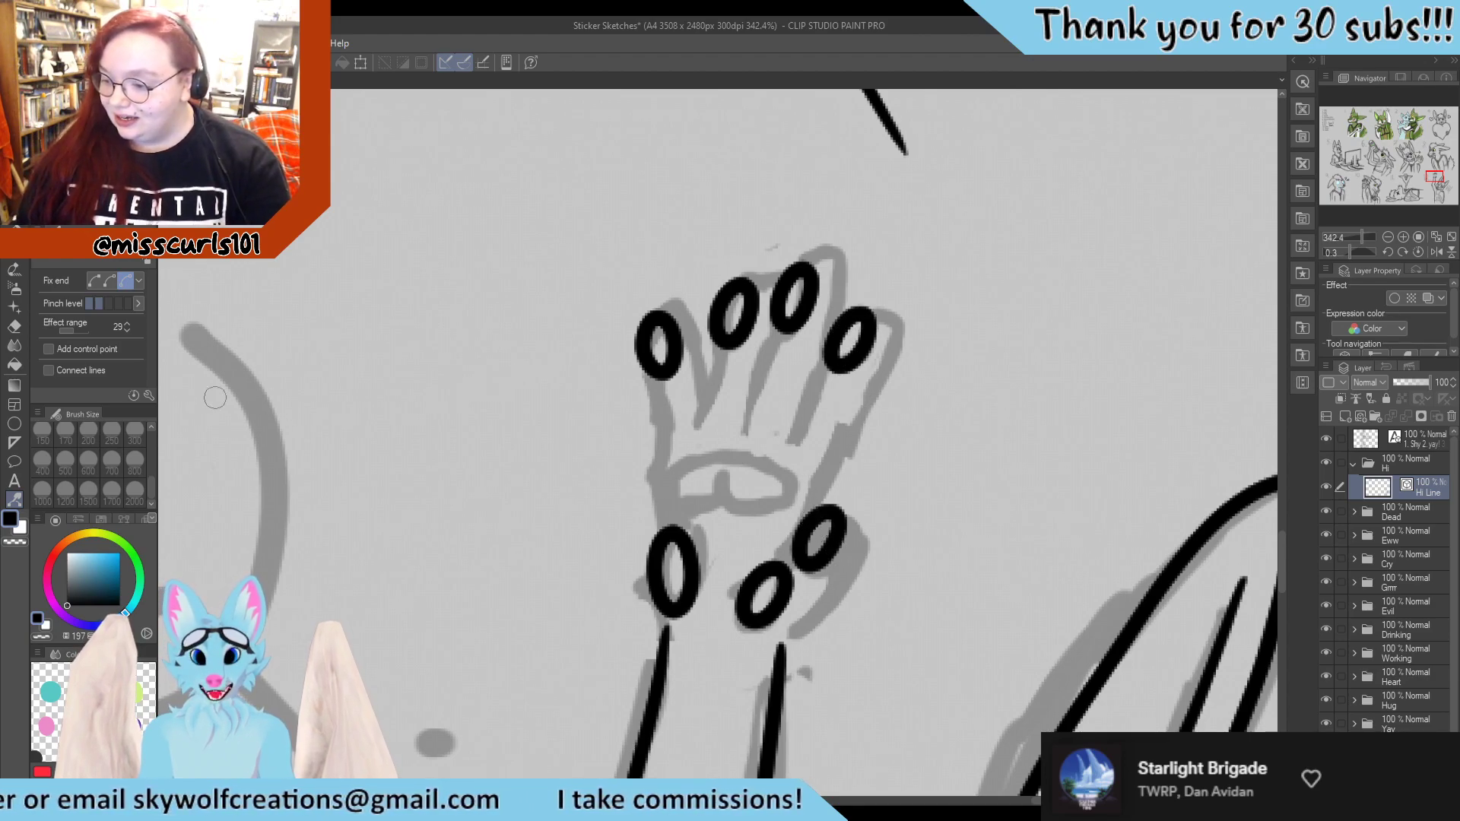
# Switch back to the G-pen for inking
pyautogui.press('p')
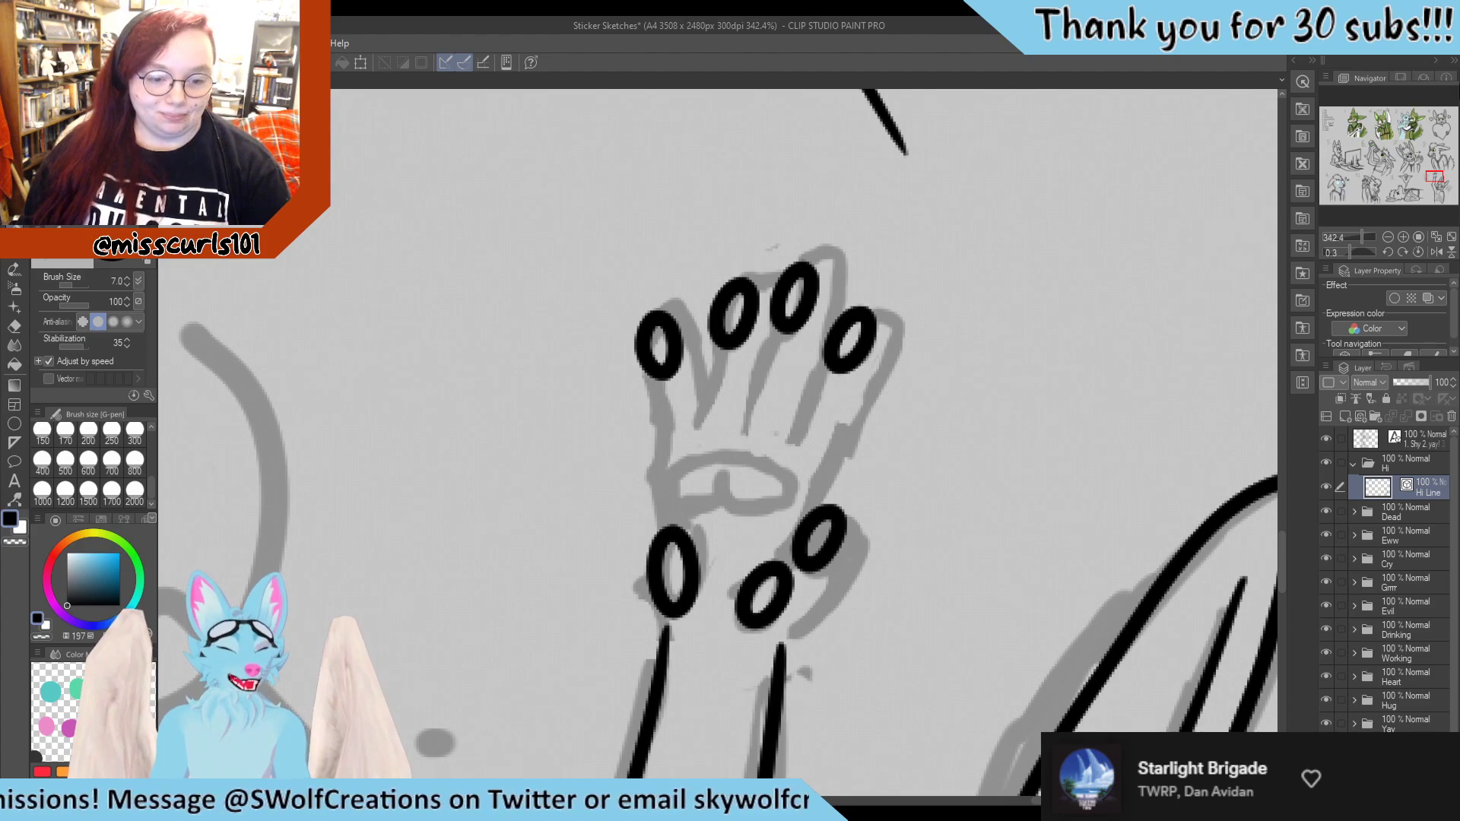
# Ink the main paw pad outline and a line down toward the lower pads
pyautogui.scroll(-2, 1069, 163)
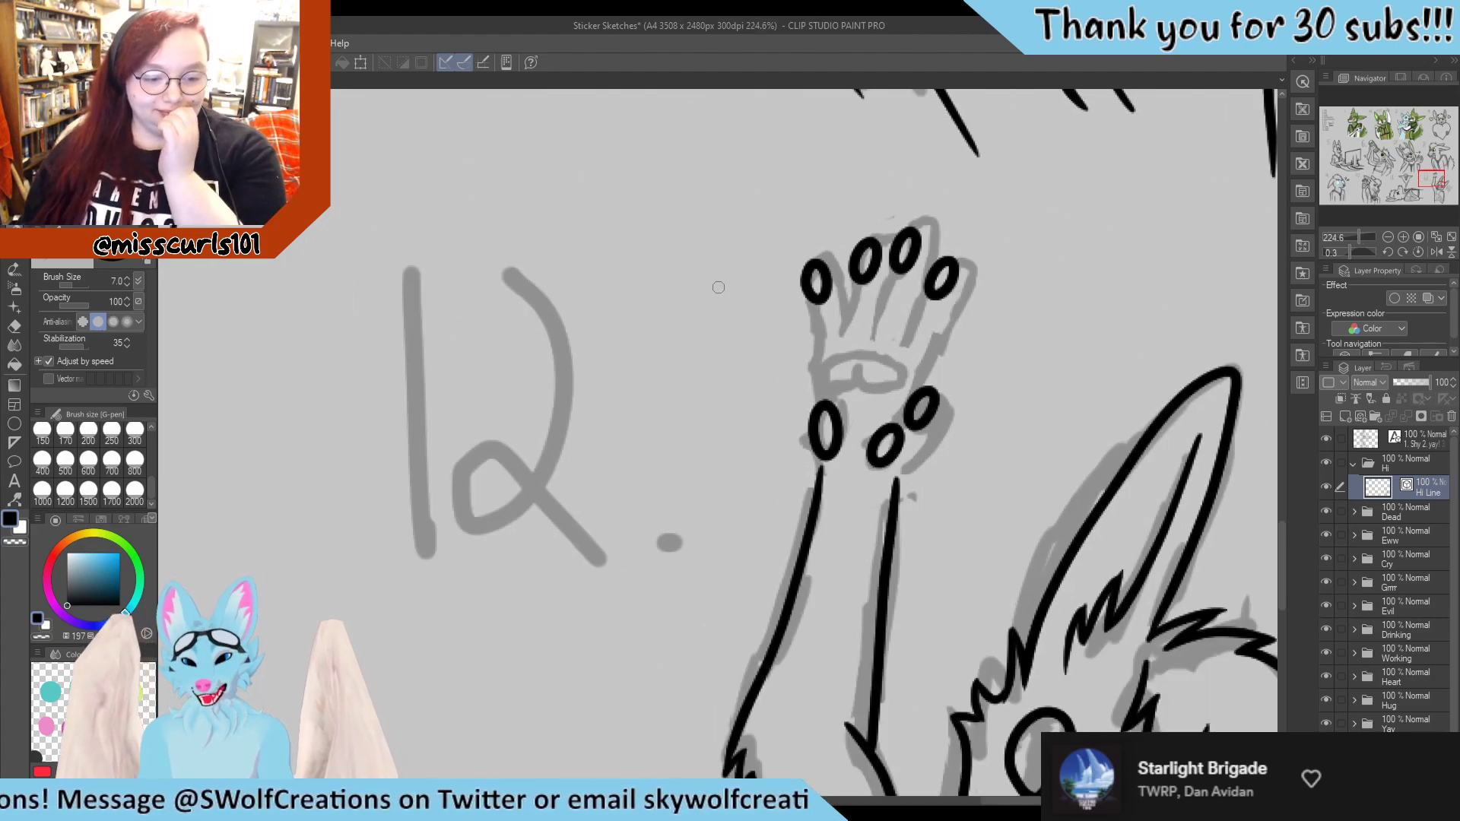
pyautogui.scroll(-2, 718, 287)
pyautogui.scroll(5, 817, 297)
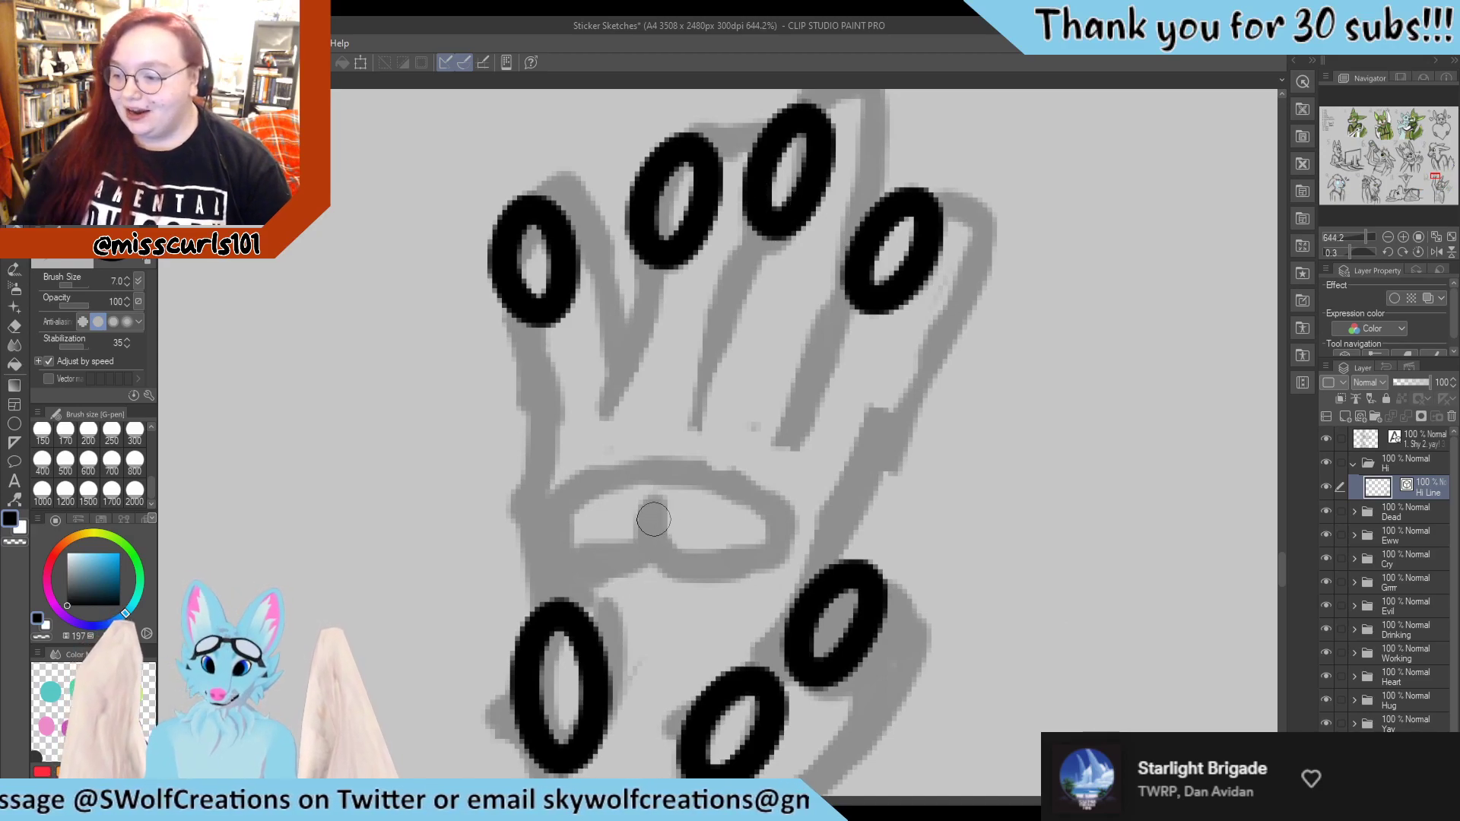
pyautogui.moveTo(651, 505)
pyautogui.mouseDown()
pyautogui.moveTo(674, 569)
pyautogui.moveTo(721, 570)
pyautogui.moveTo(783, 536)
pyautogui.moveTo(785, 504)
pyautogui.moveTo(758, 481)
pyautogui.moveTo(650, 467)
pyautogui.moveTo(554, 492)
pyautogui.moveTo(524, 535)
pyautogui.moveTo(537, 557)
pyautogui.moveTo(655, 561)
pyautogui.mouseUp()
pyautogui.moveTo(546, 567); pyautogui.dragTo(542, 613)
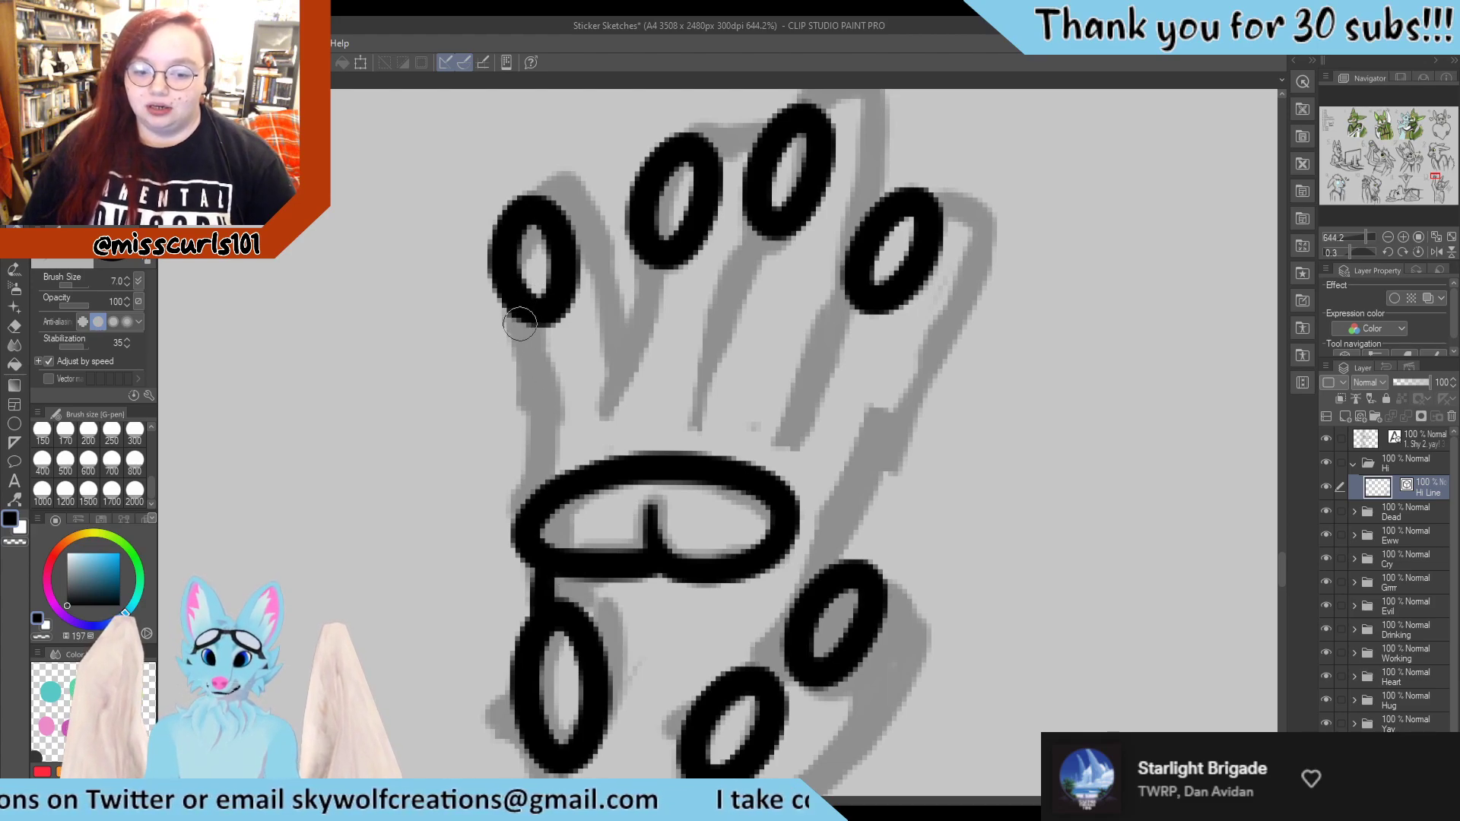
# Ink the first finger line from its toe pad to the paw pad's left edge, redrawing until clean
pyautogui.moveTo(519, 324)
pyautogui.mouseDown()
pyautogui.moveTo(549, 412)
pyautogui.moveTo(542, 492)
pyautogui.mouseUp()
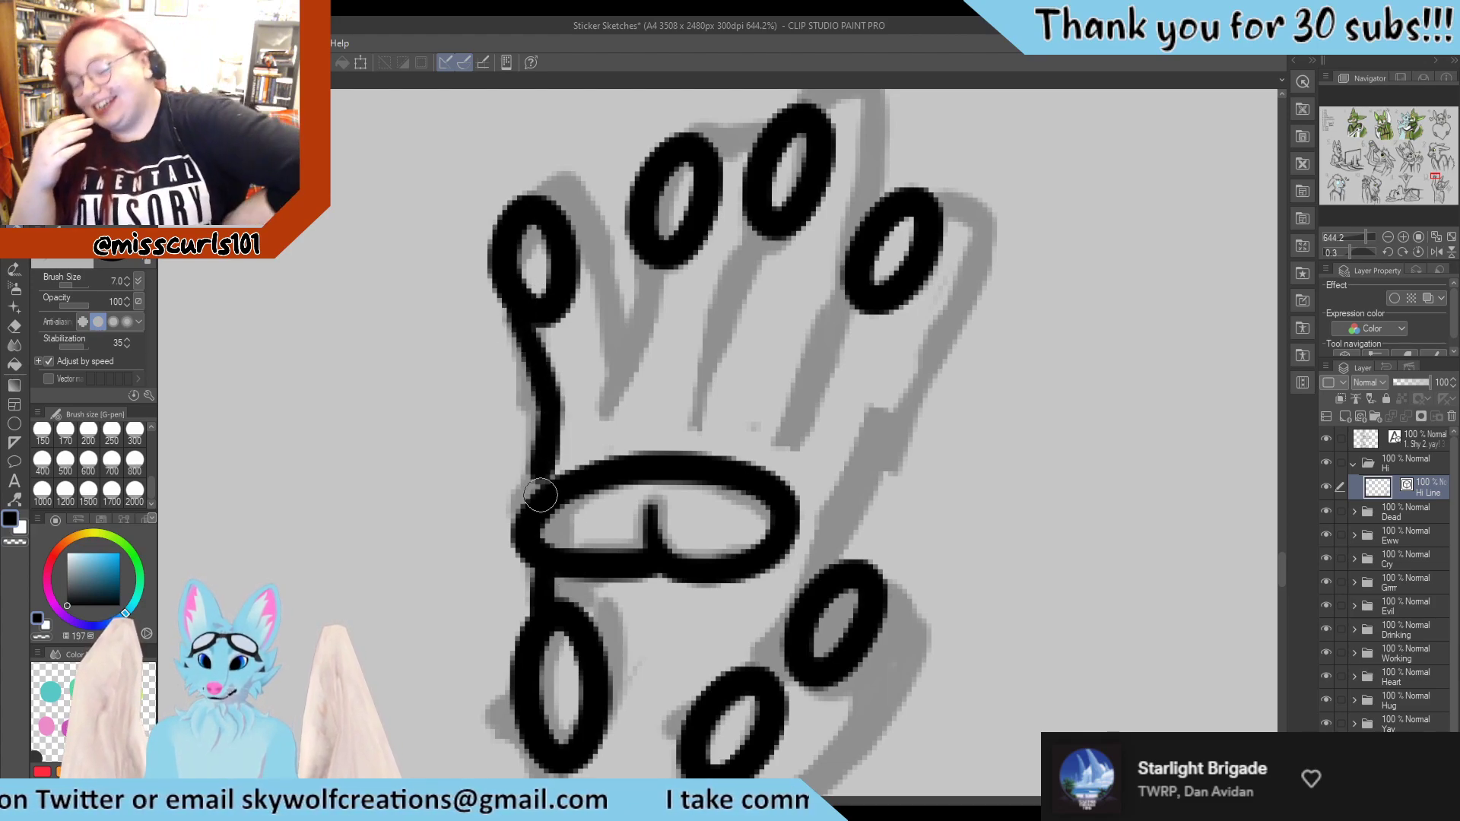
pyautogui.hotkey('ctrl', 'z')
pyautogui.moveTo(553, 407); pyautogui.dragTo(541, 501)
pyautogui.hotkey('ctrl', 'z')
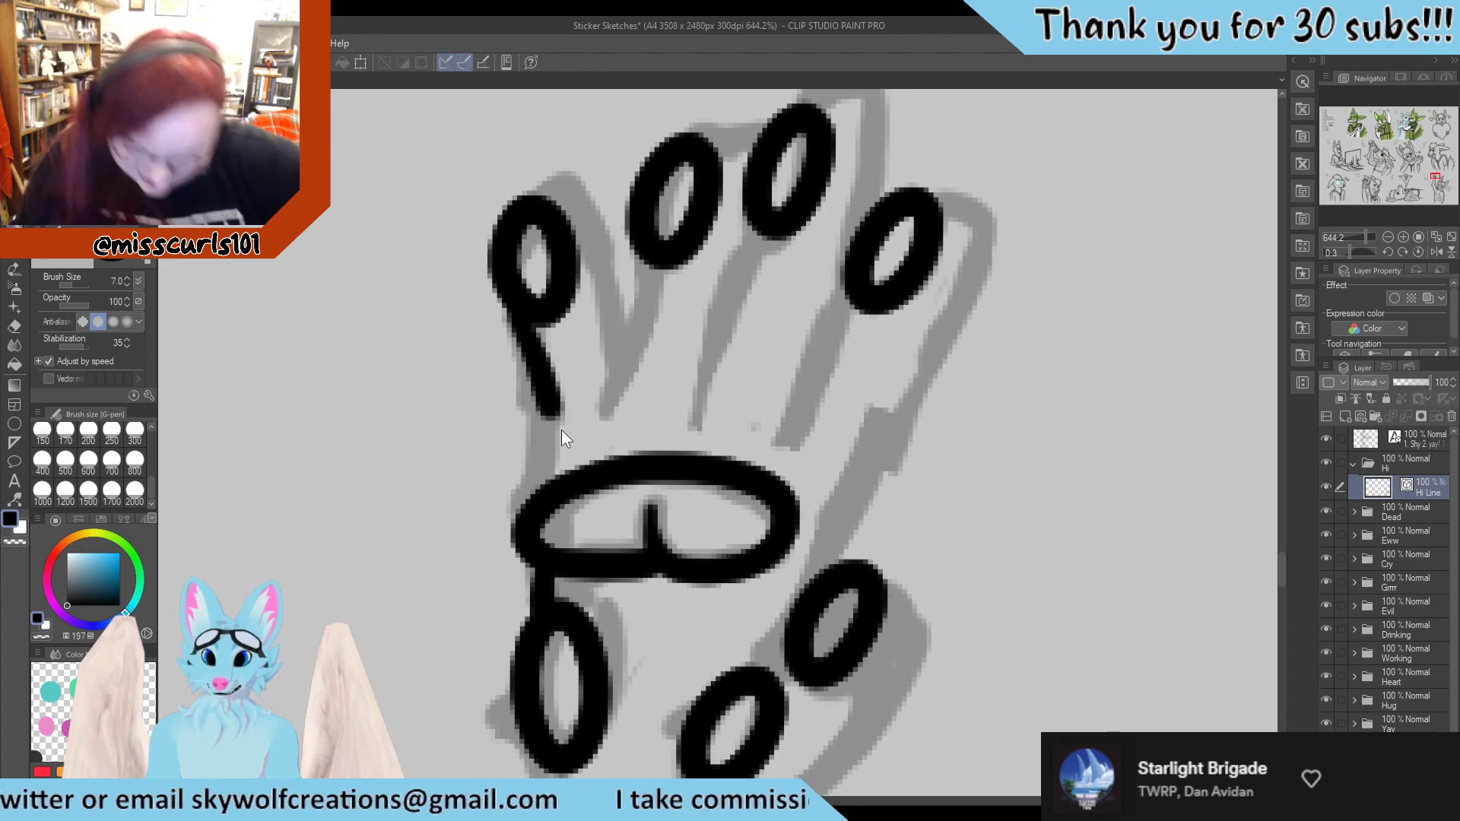
pyautogui.moveTo(551, 406); pyautogui.dragTo(540, 500)
pyautogui.hotkey('ctrl', 'z')
pyautogui.moveTo(552, 407); pyautogui.dragTo(541, 494)
pyautogui.scroll(-6, 814, 335)
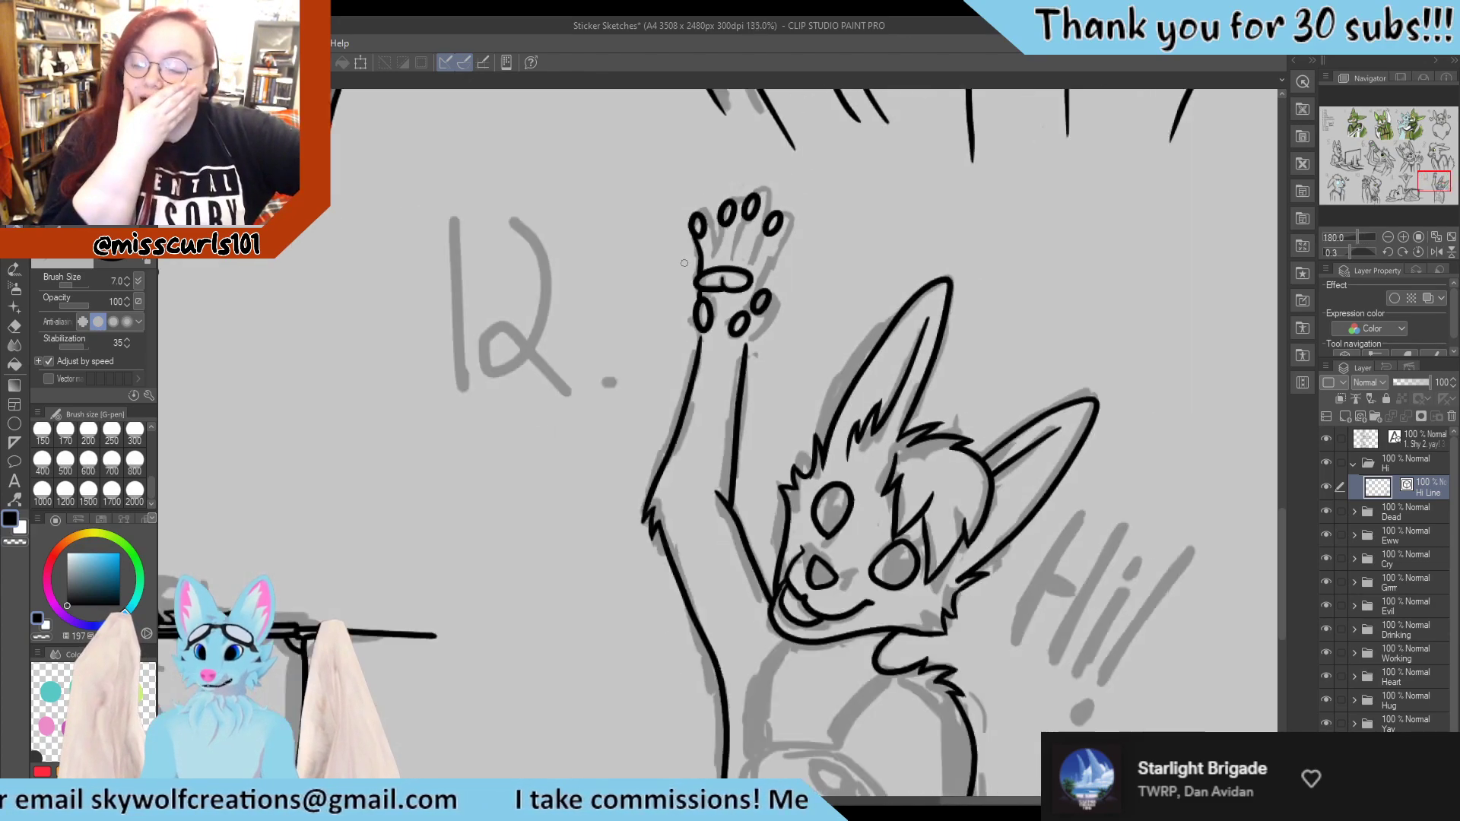
pyautogui.scroll(3, 736, 195)
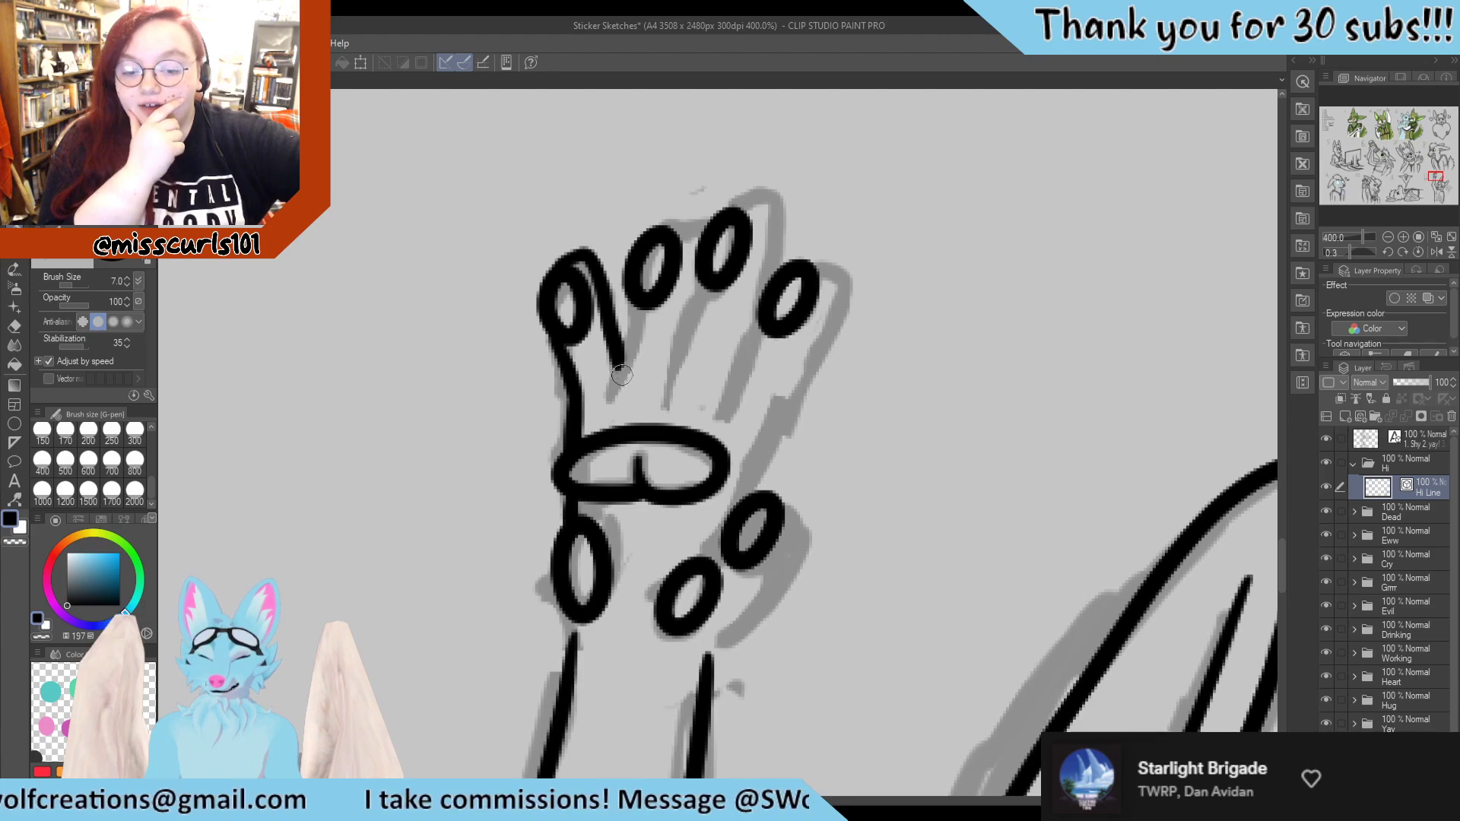
# Ink finger lines below the second, third and fourth toe pads and redraw the rightmost finger outline
pyautogui.moveTo(637, 307); pyautogui.dragTo(603, 409)
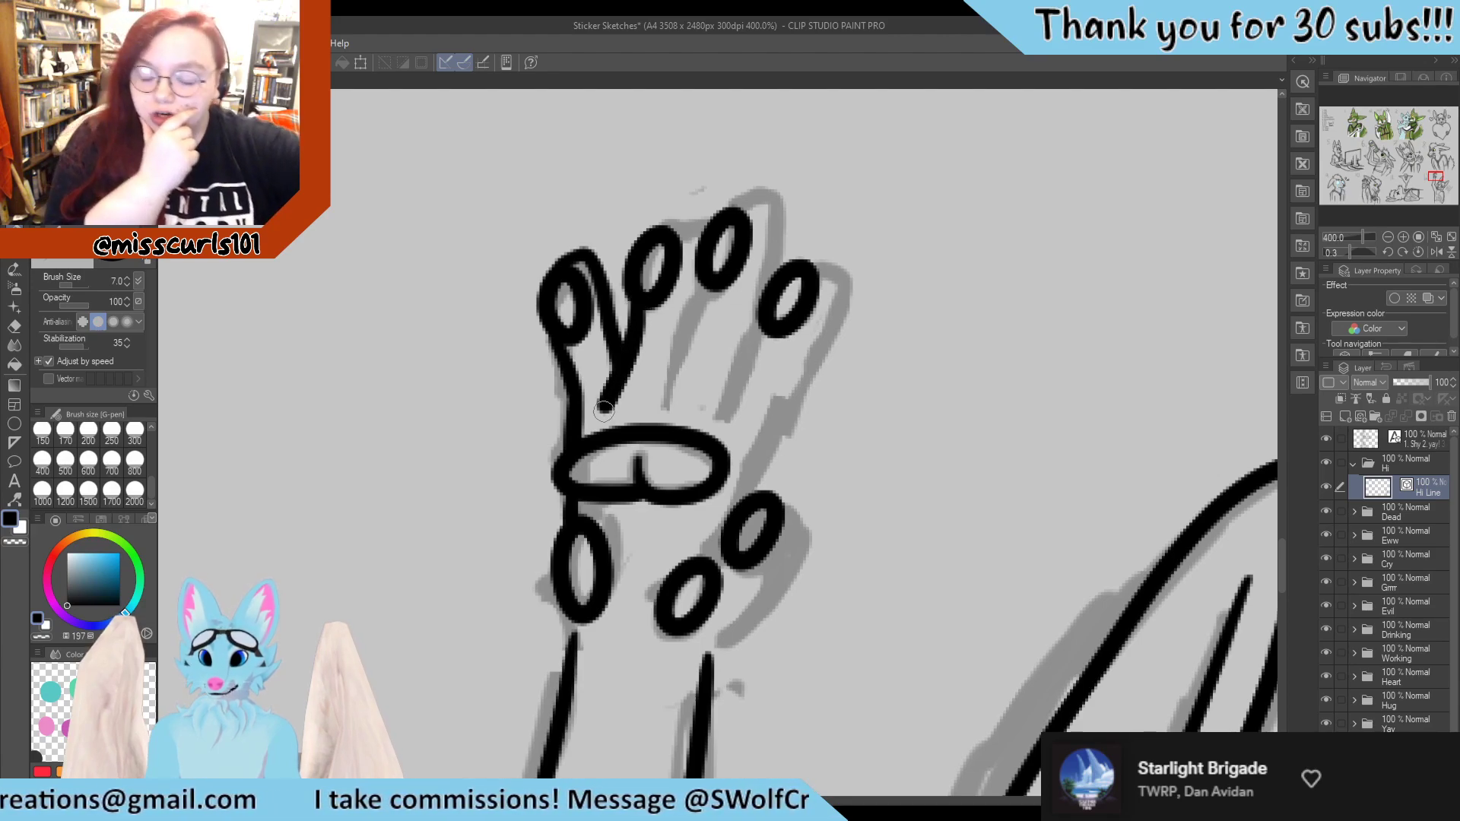
pyautogui.moveTo(704, 280); pyautogui.dragTo(669, 404)
pyautogui.moveTo(764, 322); pyautogui.dragTo(726, 419)
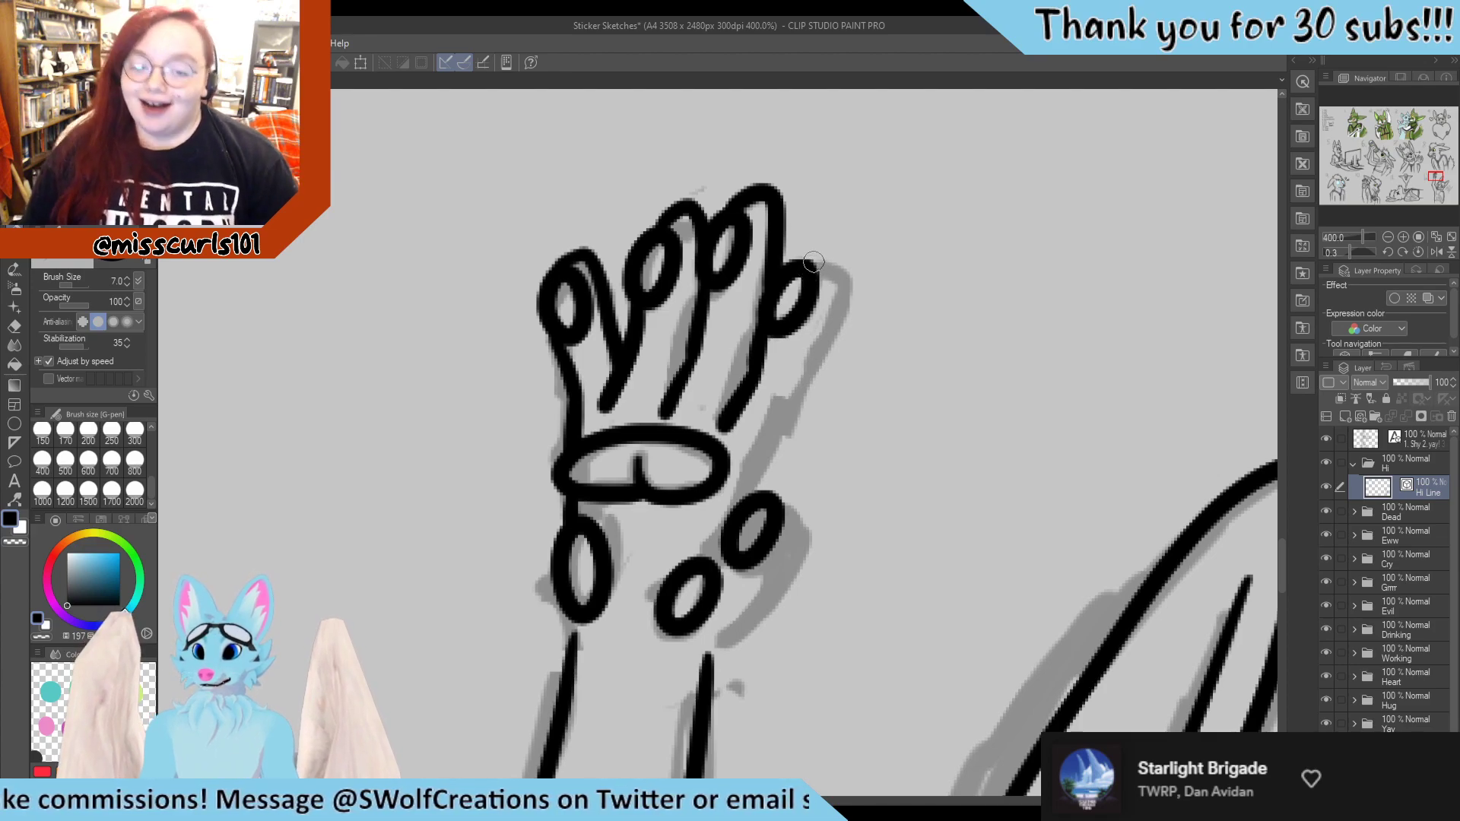
pyautogui.hotkey('ctrl', 'z')
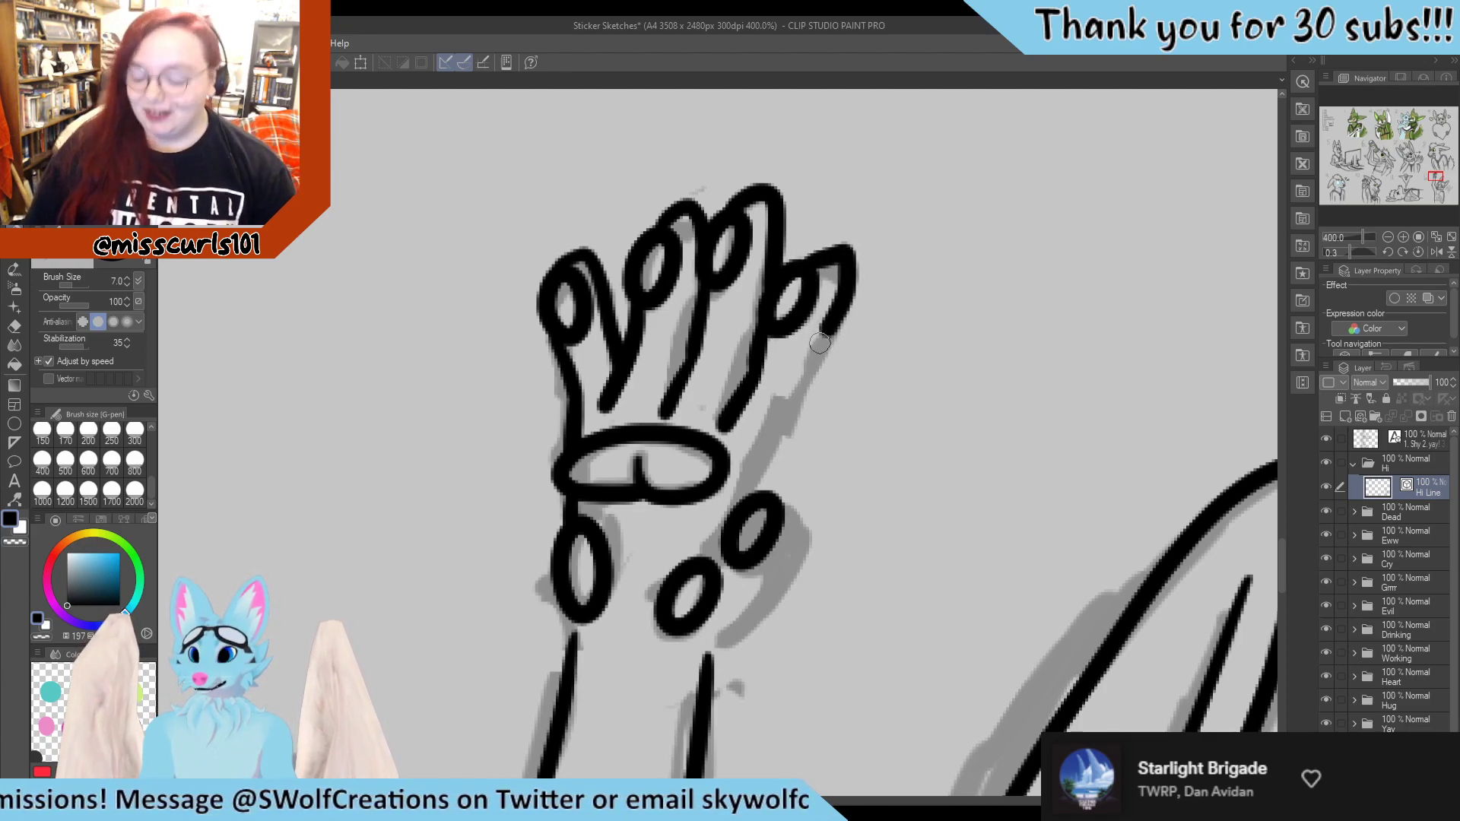
pyautogui.hotkey('ctrl', 'z')
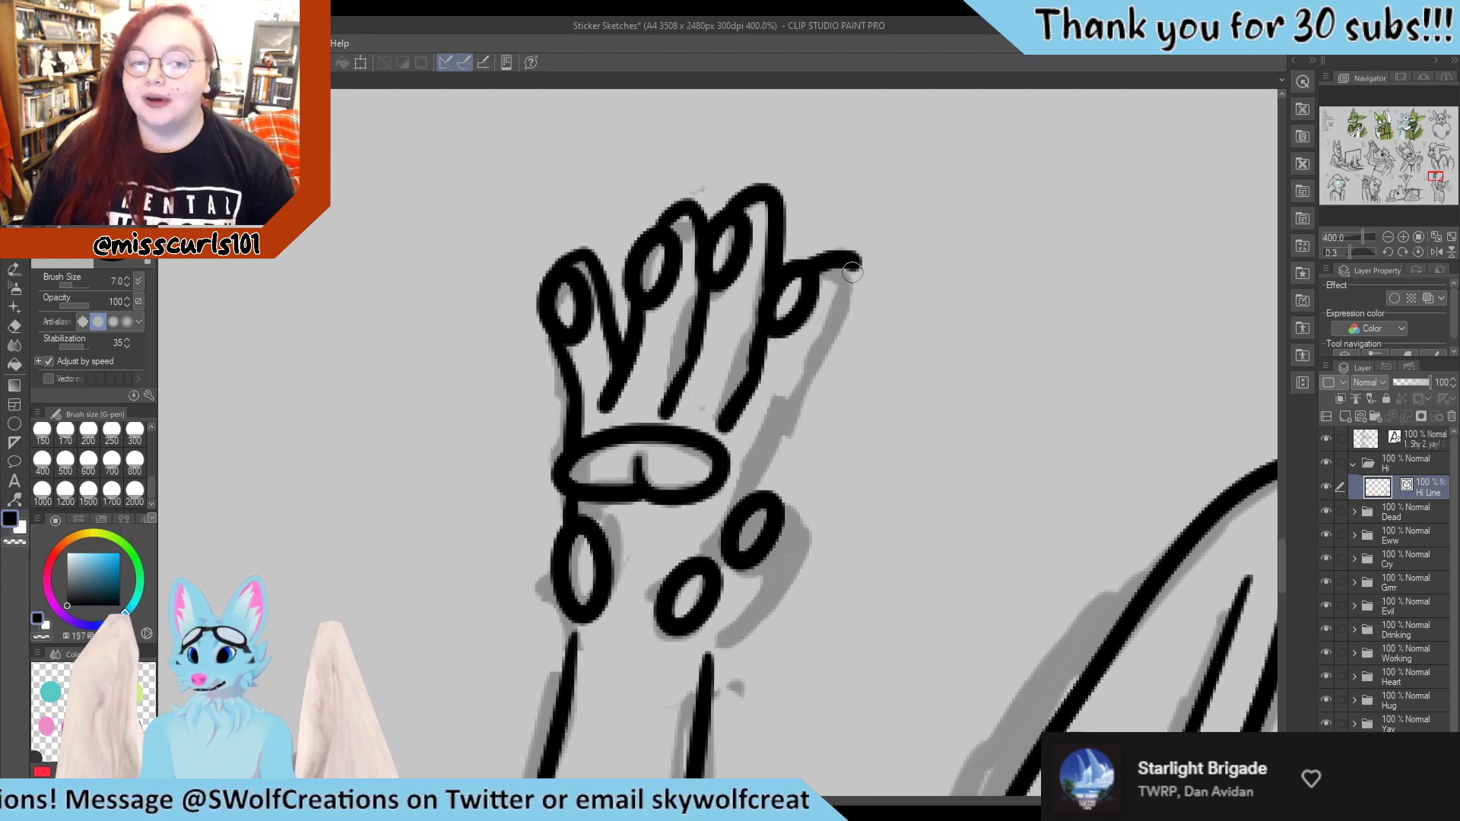
pyautogui.moveTo(851, 272); pyautogui.dragTo(766, 461)
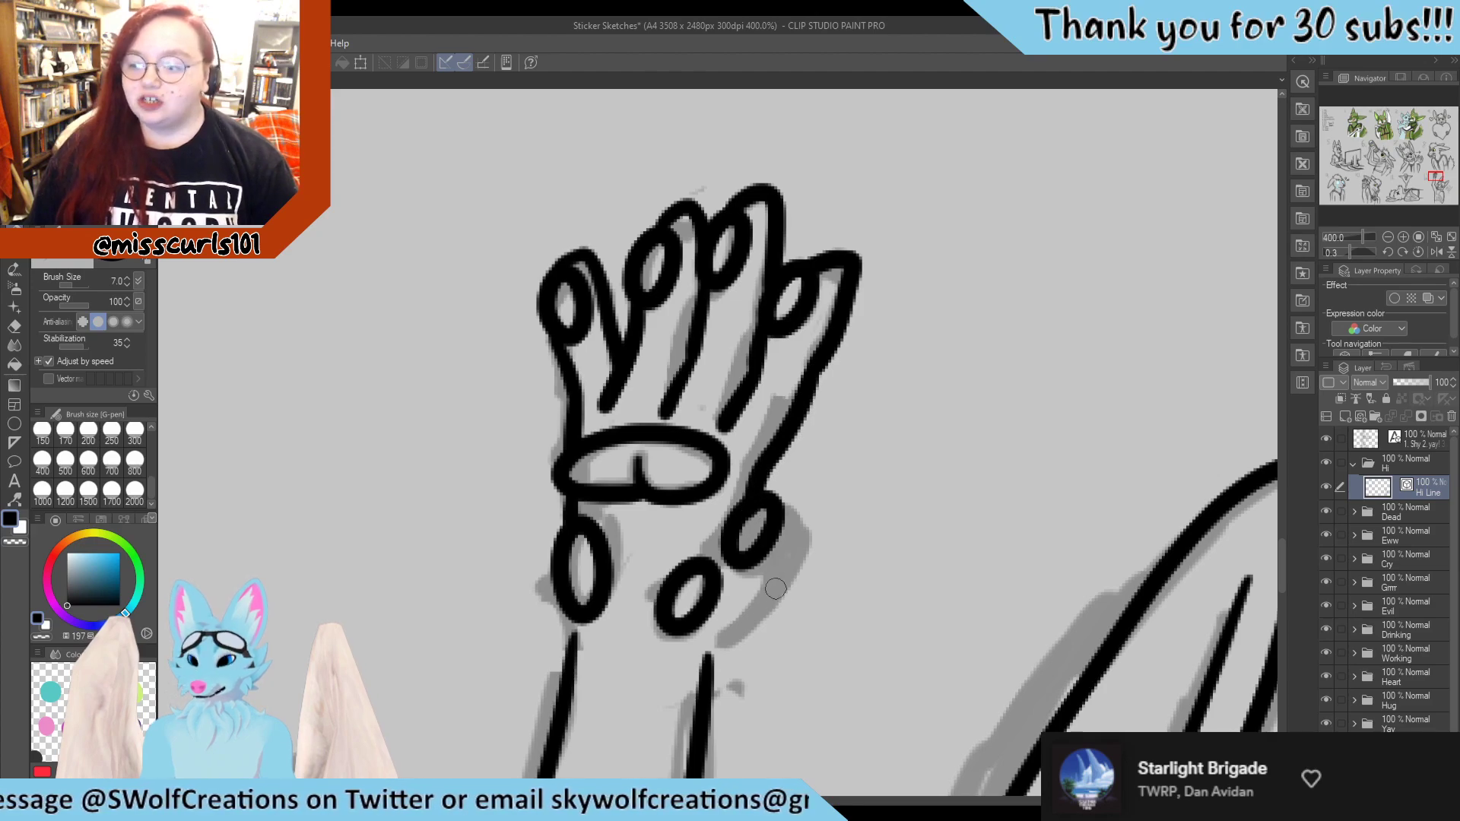
# Join the line ends on the hand's right edge and pinch the upper-left finger line into shape
pyautogui.click(18, 496)
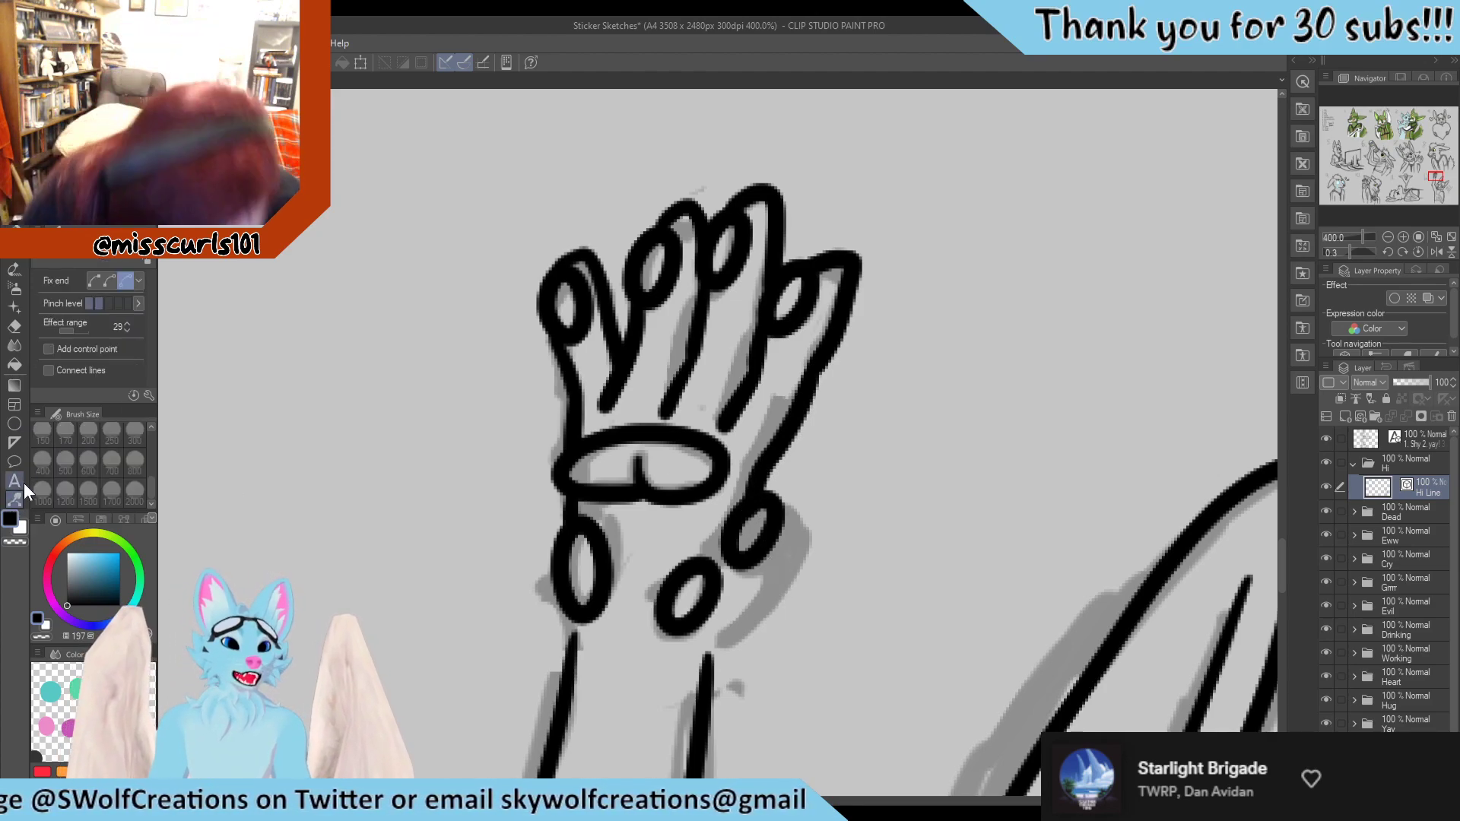
pyautogui.click(91, 164)
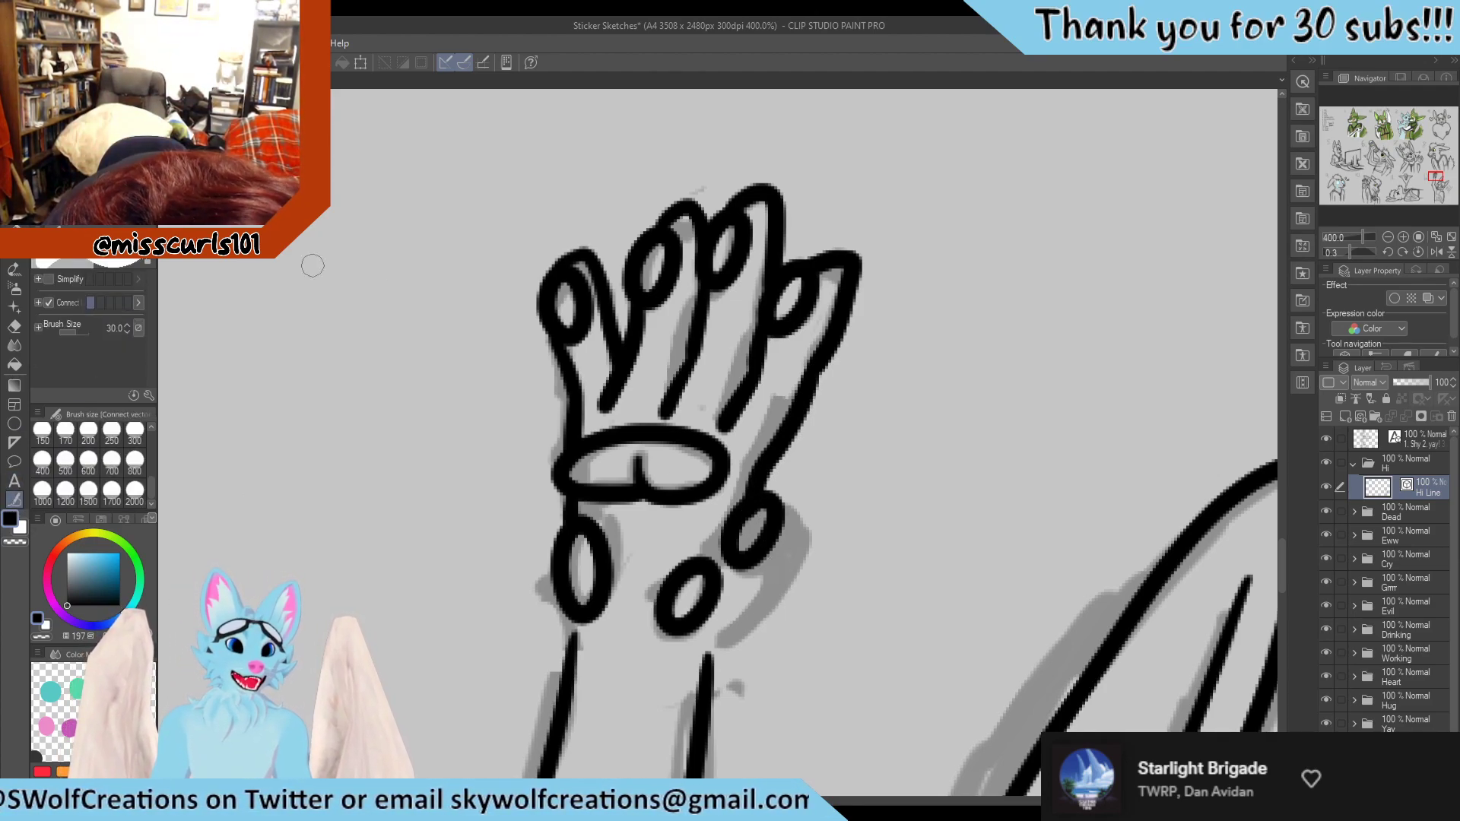
pyautogui.moveTo(825, 369); pyautogui.dragTo(808, 403)
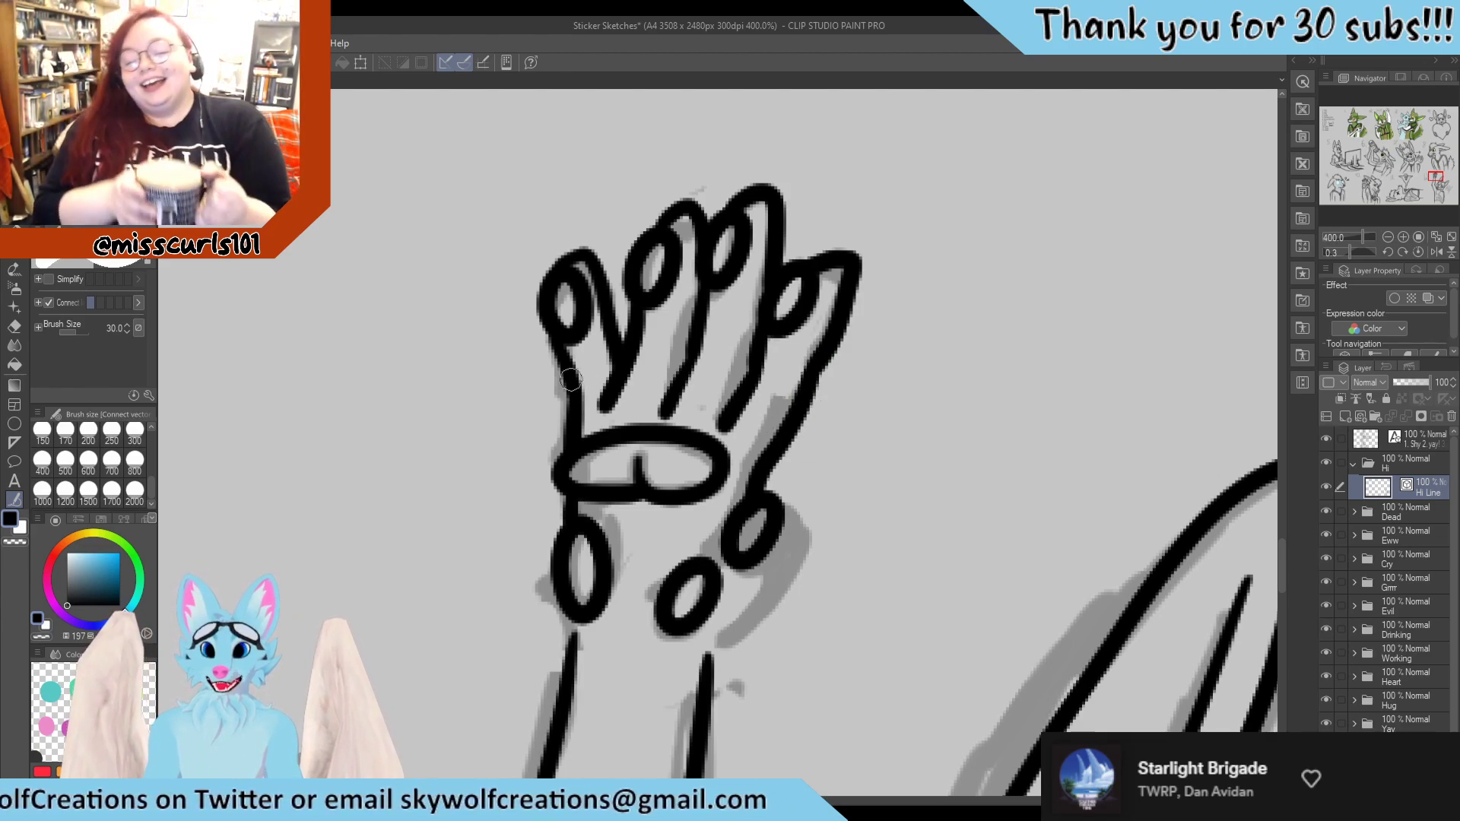
pyautogui.click(91, 131)
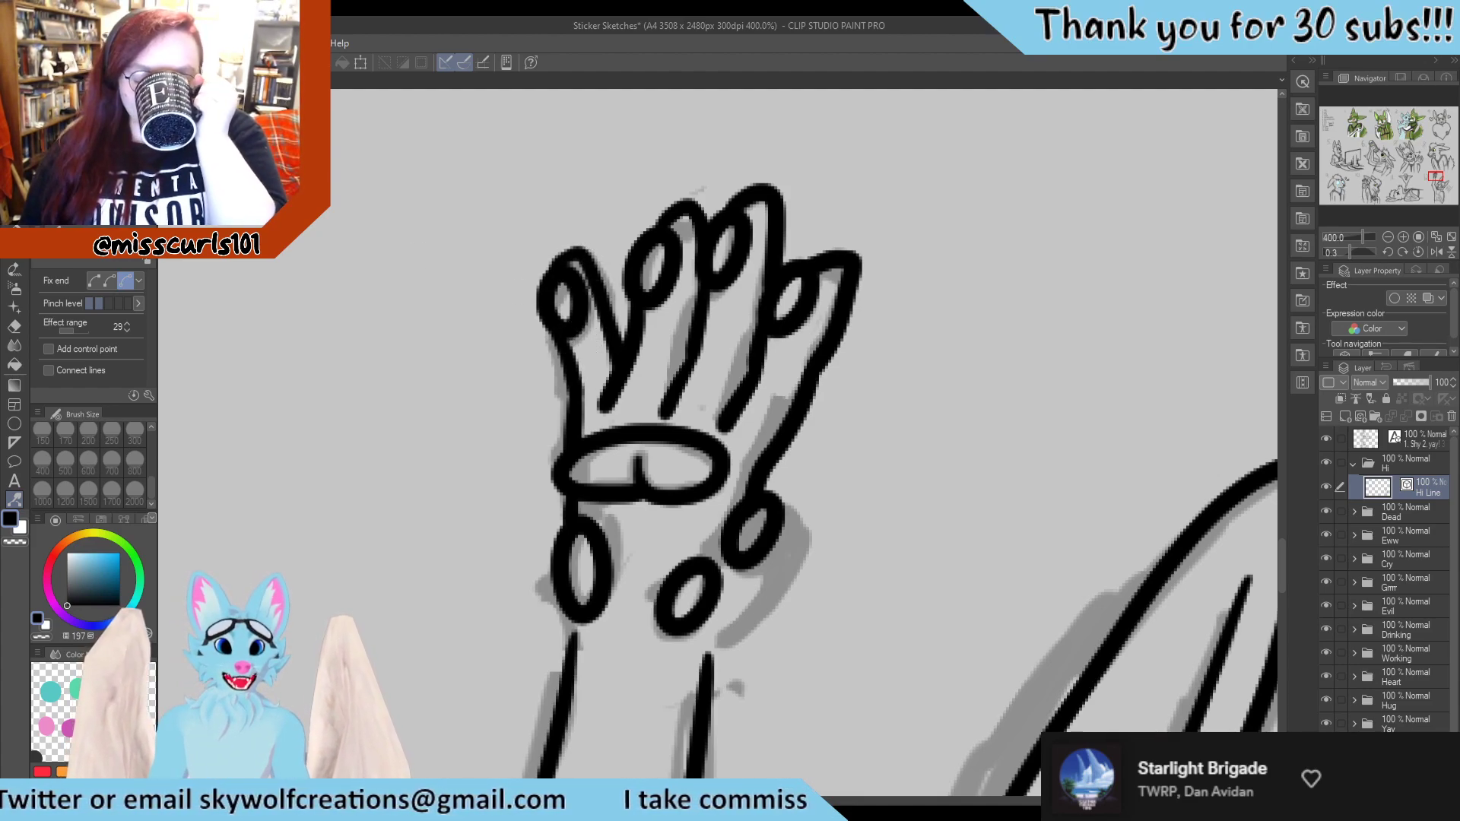
pyautogui.click(87, 118)
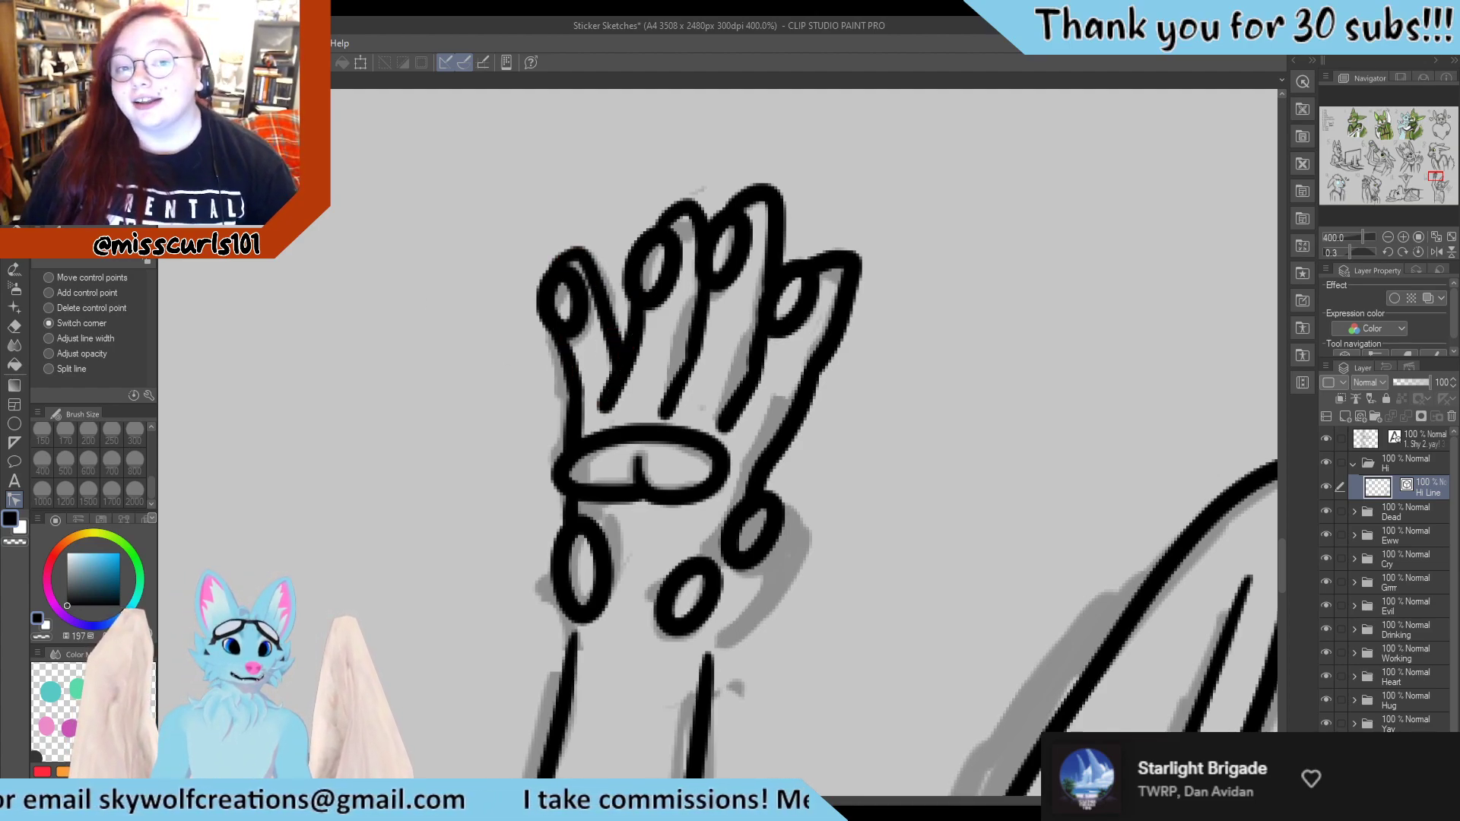
pyautogui.press('y')
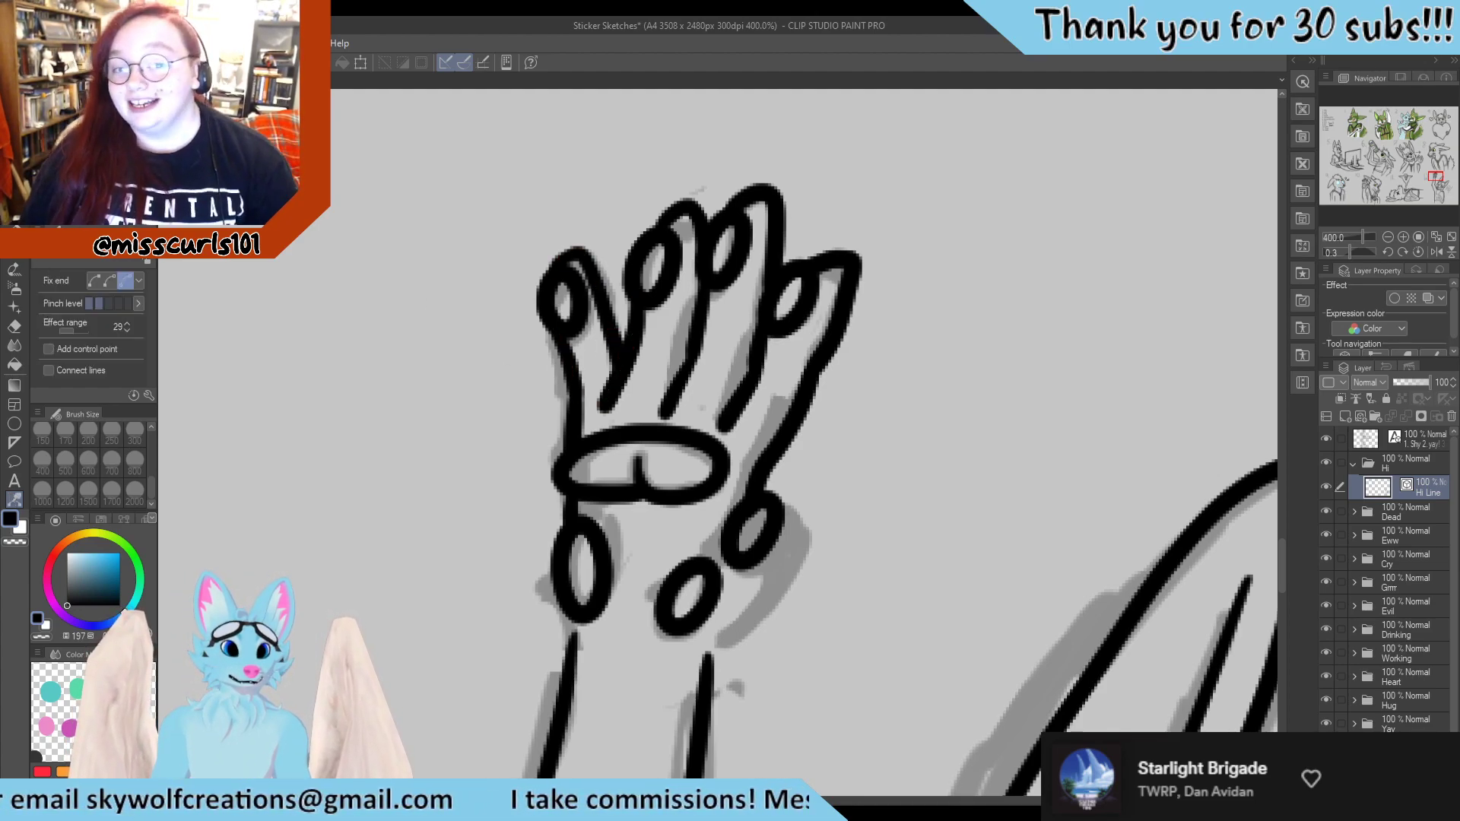
pyautogui.click(109, 280)
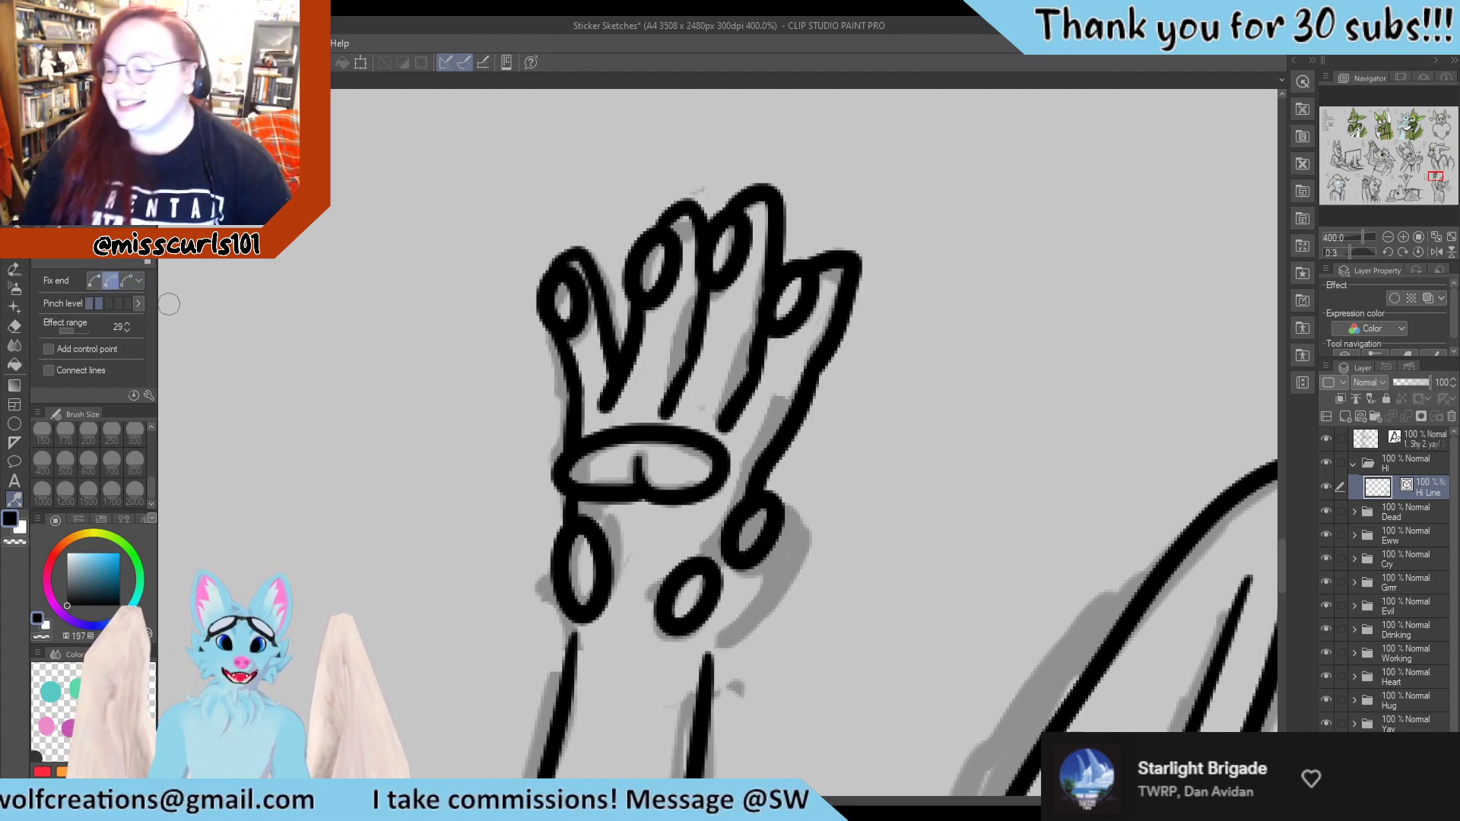
pyautogui.click(88, 303)
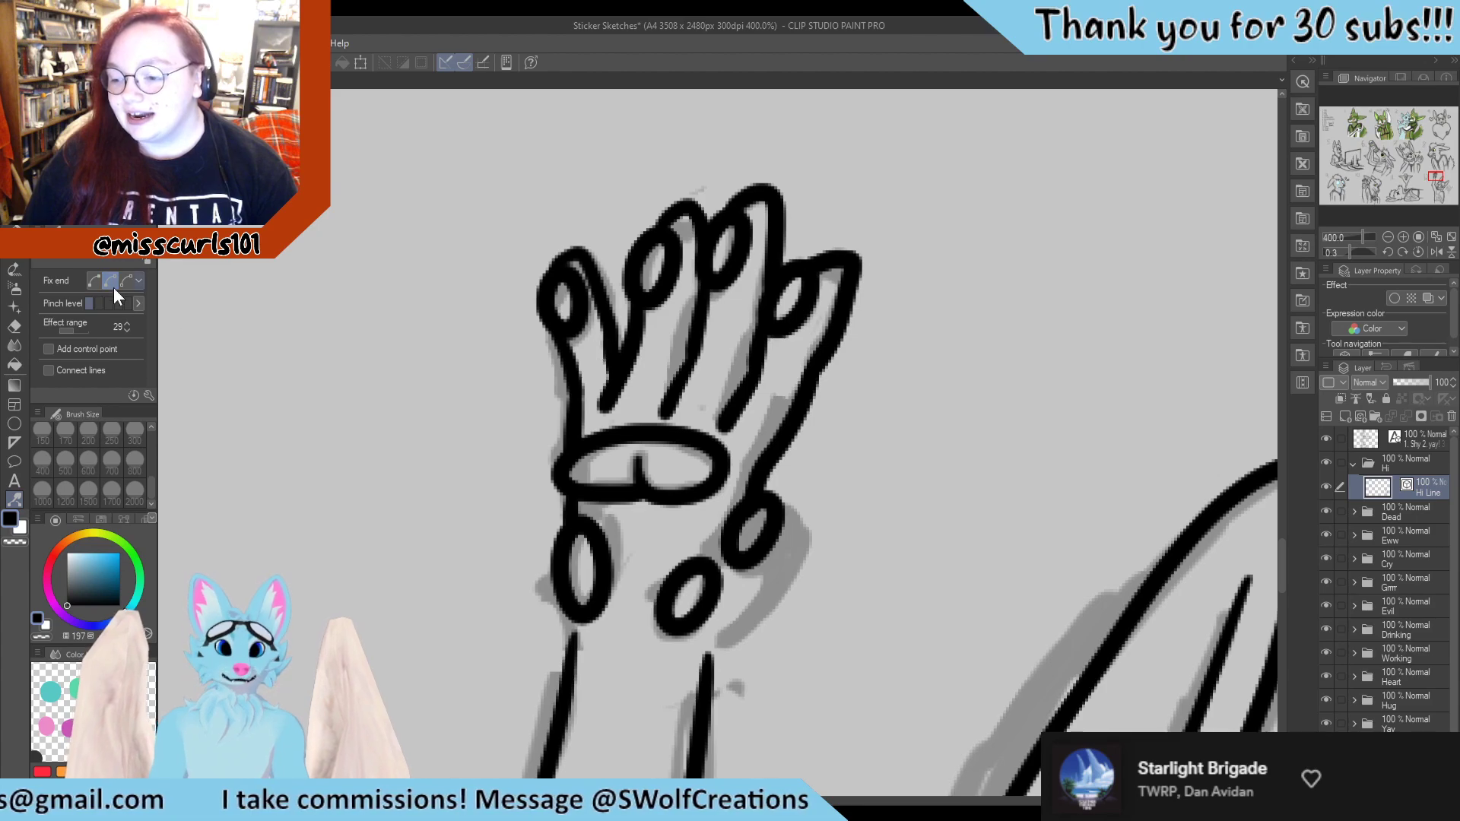
pyautogui.moveTo(580, 256); pyautogui.dragTo(577, 244)
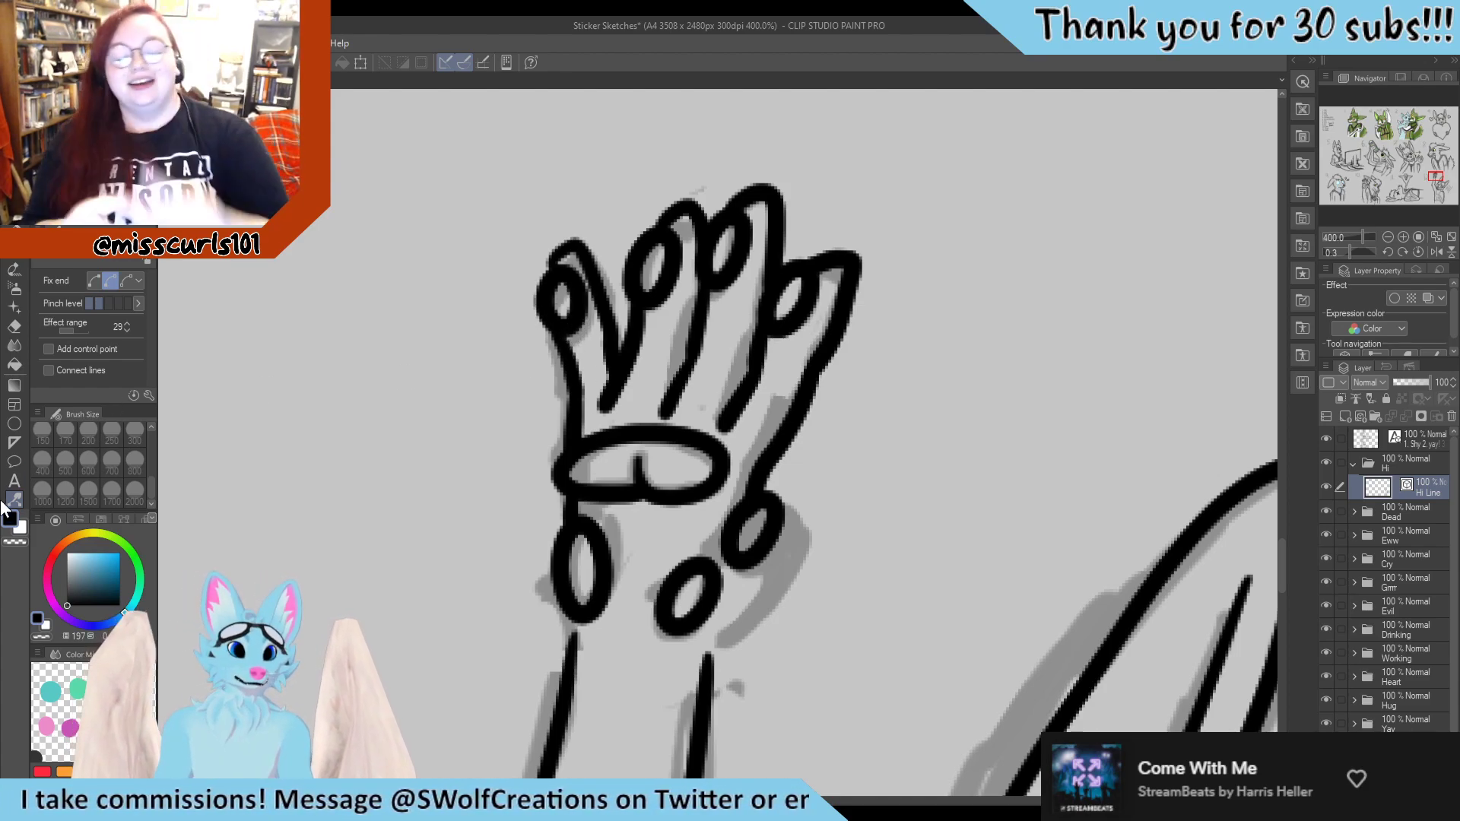
# Narrow the line width of the four toe pad outlines and the lower pad and palm lines
pyautogui.click(84, 182)
pyautogui.click(50, 299)
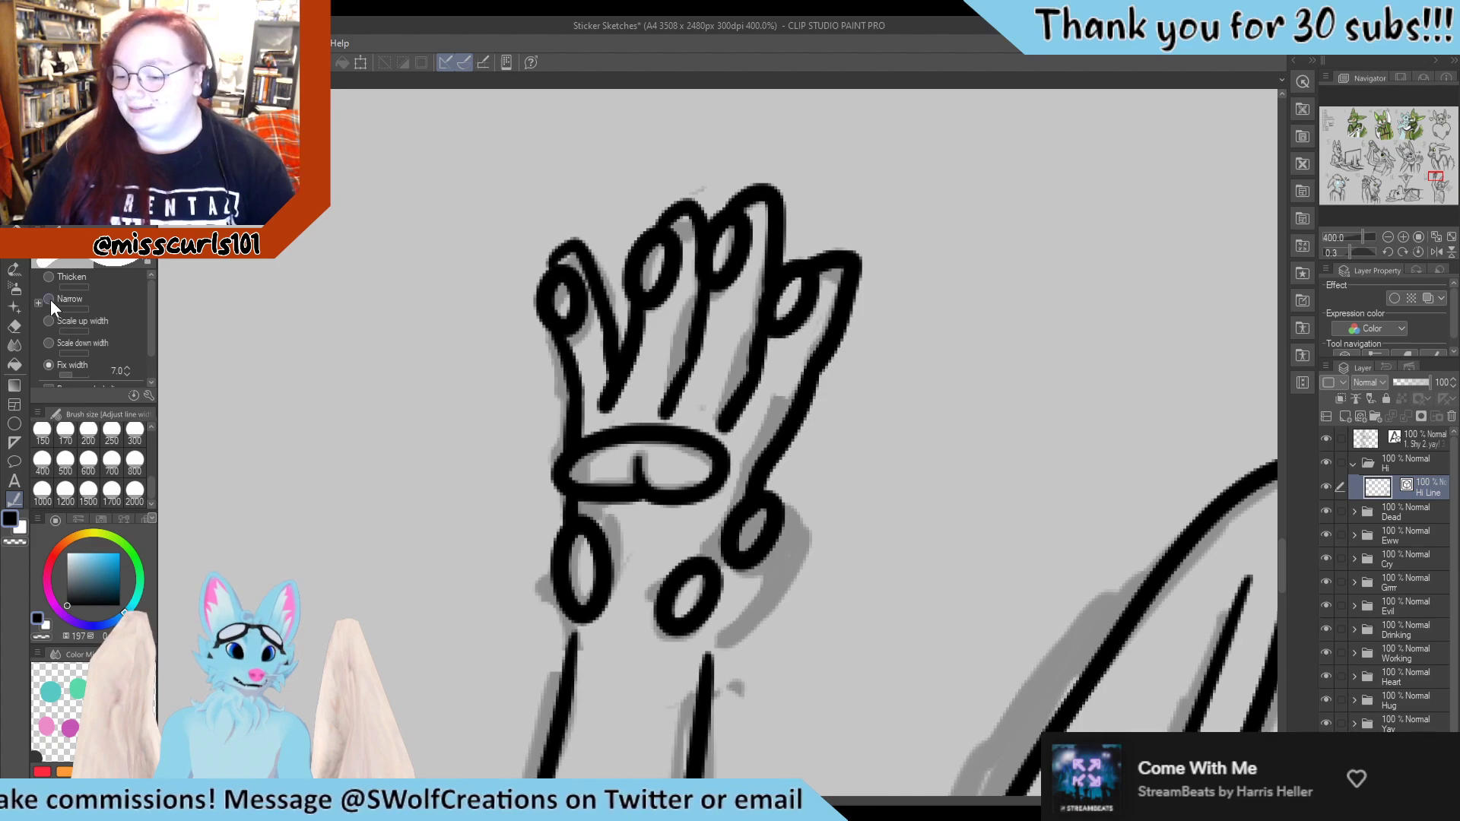
pyautogui.moveTo(571, 283); pyautogui.dragTo(576, 318)
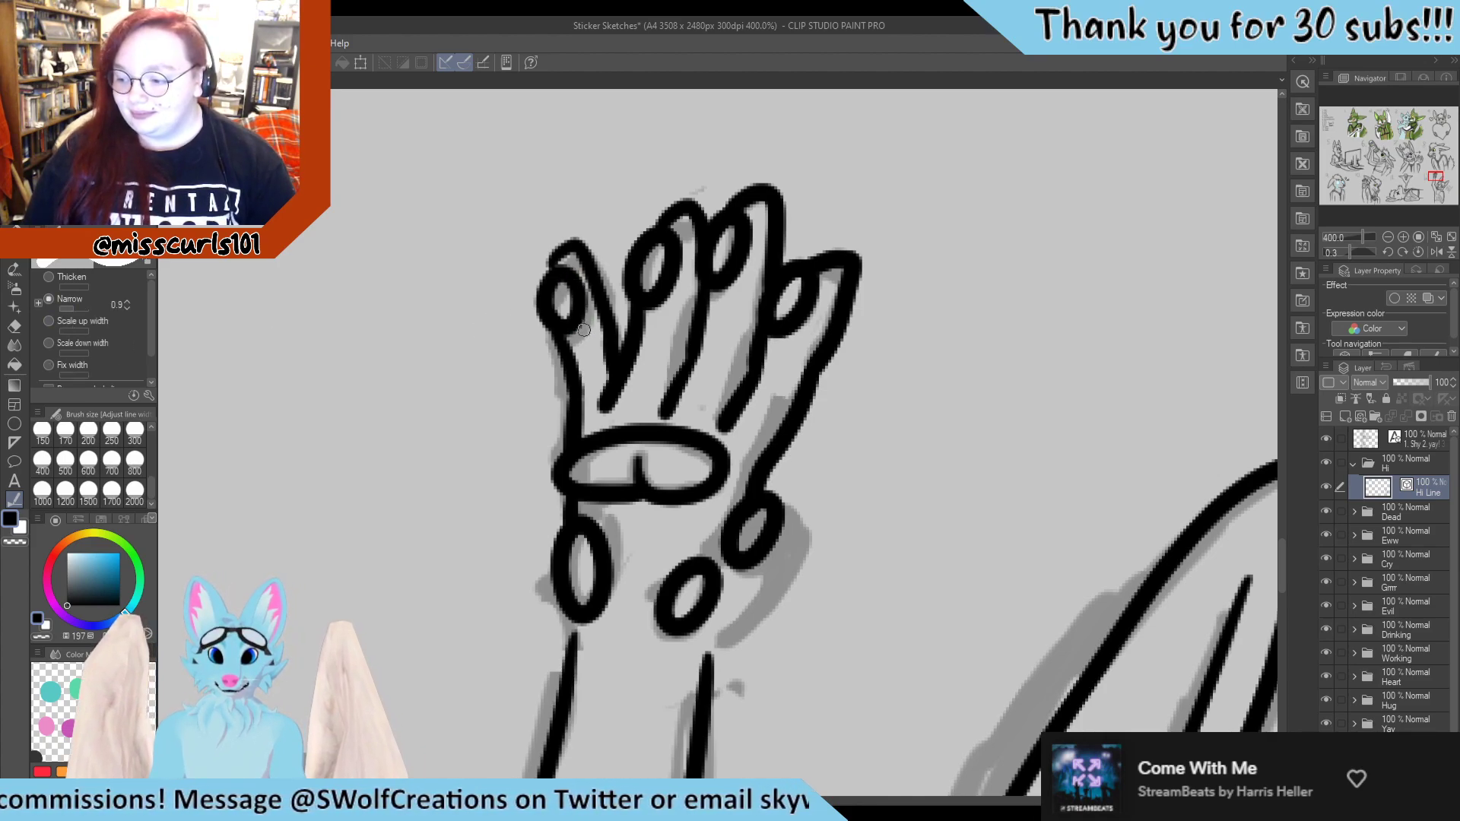
pyautogui.moveTo(674, 243); pyautogui.dragTo(664, 272)
pyautogui.moveTo(744, 232)
pyautogui.mouseDown()
pyautogui.moveTo(727, 275)
pyautogui.moveTo(793, 323)
pyautogui.mouseUp()
pyautogui.moveTo(601, 524); pyautogui.dragTo(570, 612)
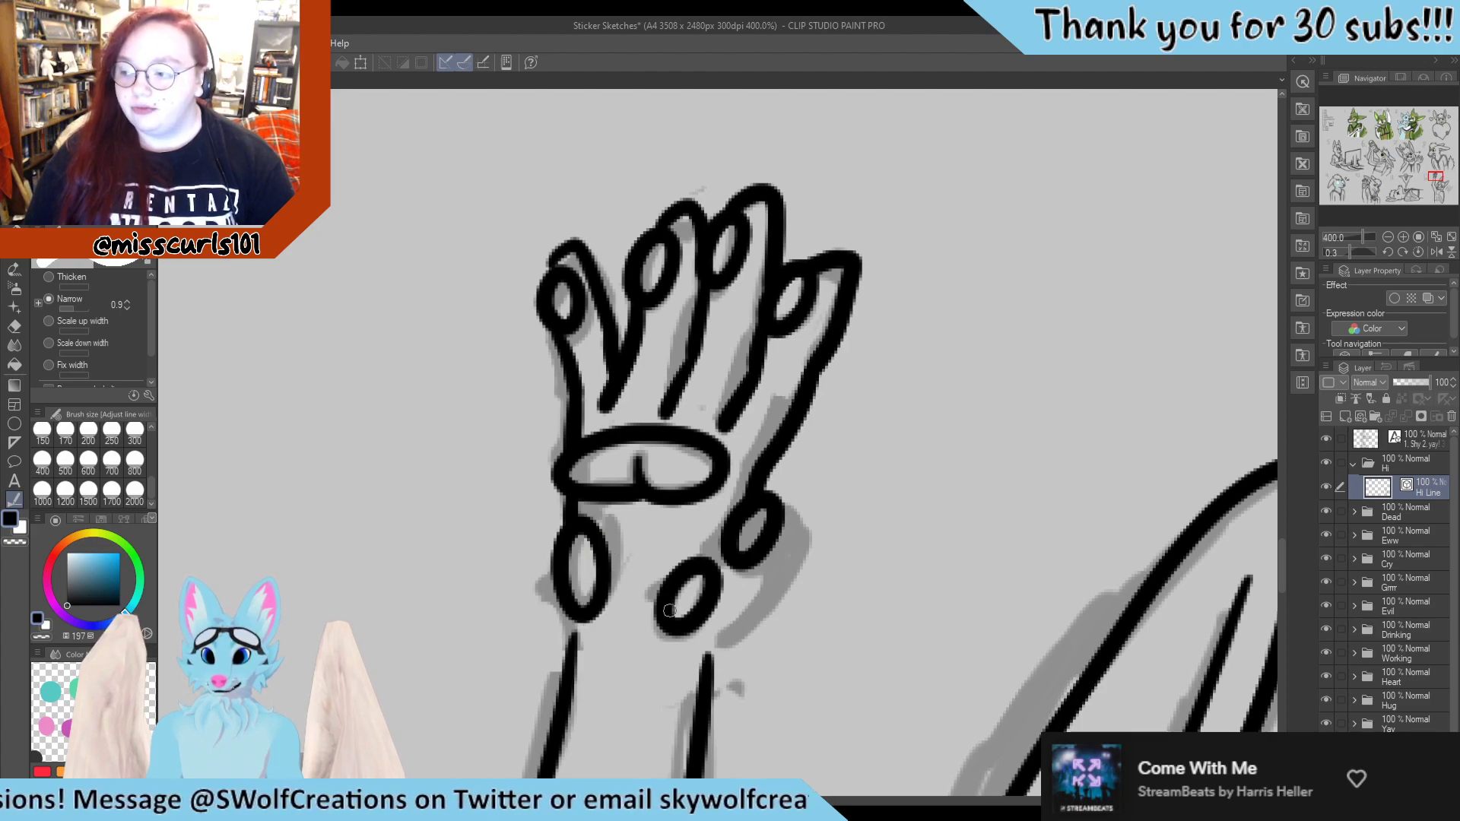
pyautogui.moveTo(711, 563); pyautogui.dragTo(665, 627)
pyautogui.moveTo(776, 486); pyautogui.dragTo(754, 579)
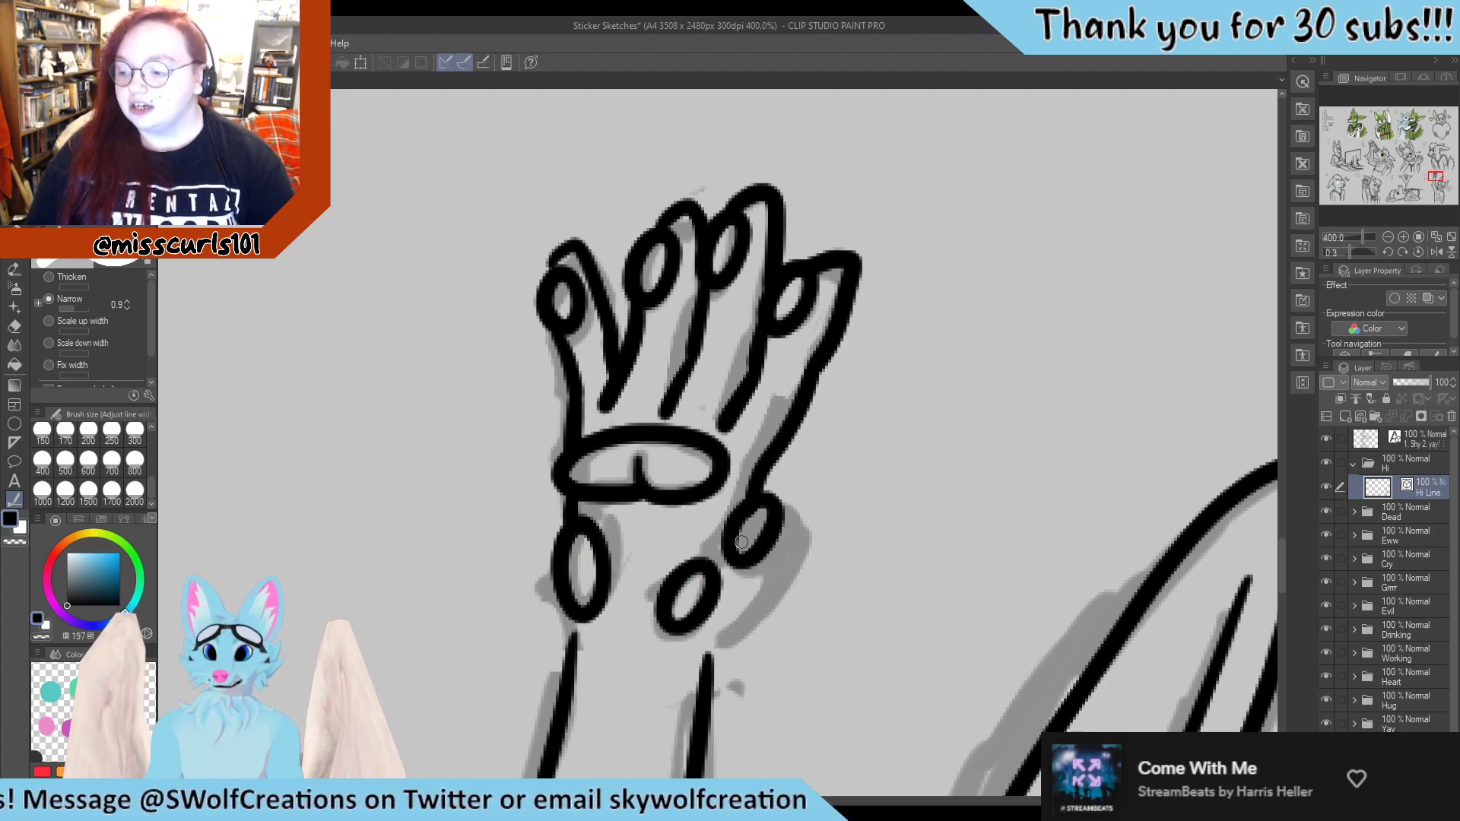
# Connect the broken line ends of the nose outline with Connect vector line
pyautogui.scroll(-5, 648, 383)
pyautogui.scroll(-3, 579, 318)
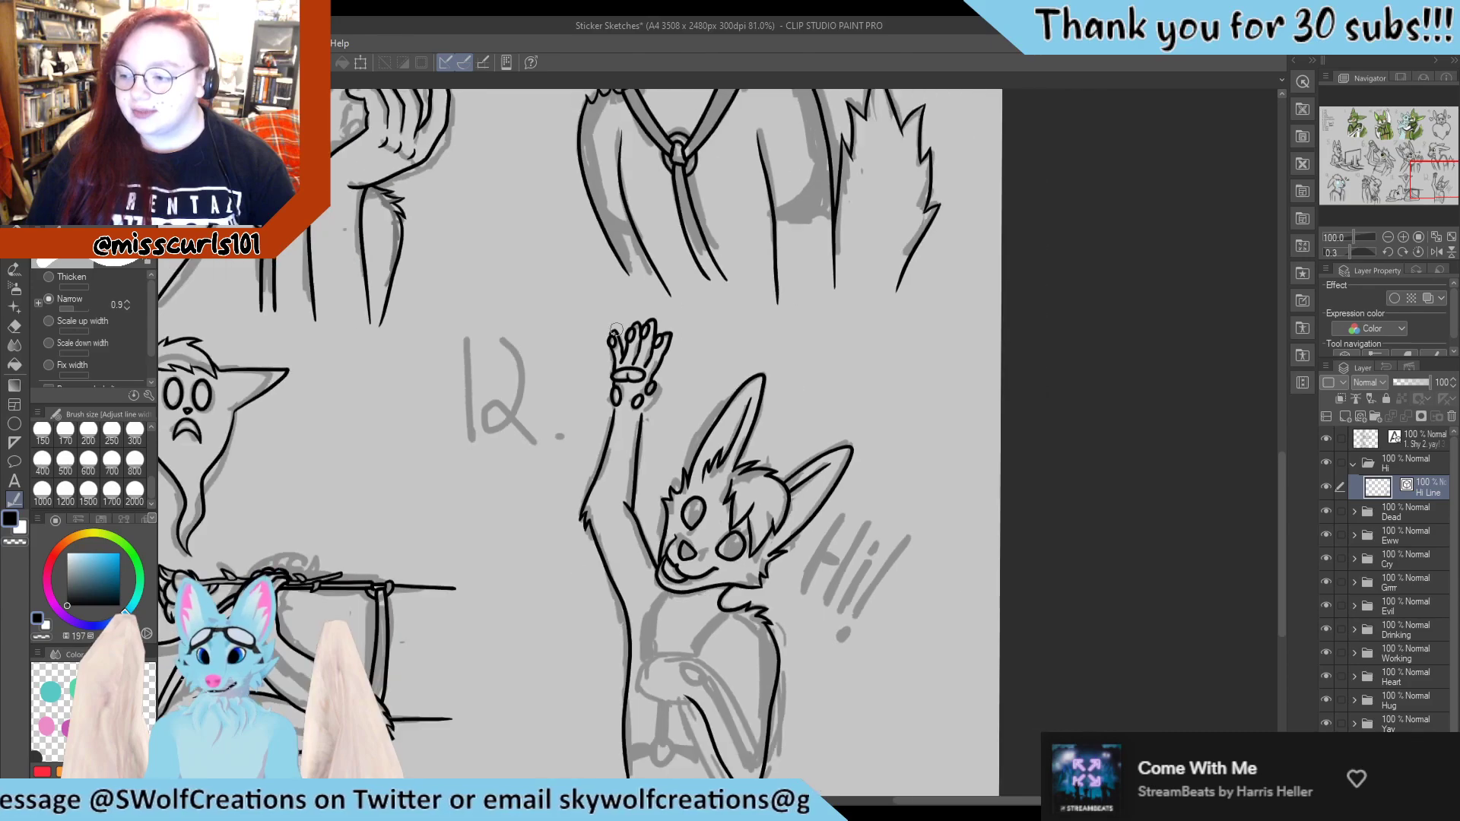
pyautogui.scroll(2, 653, 424)
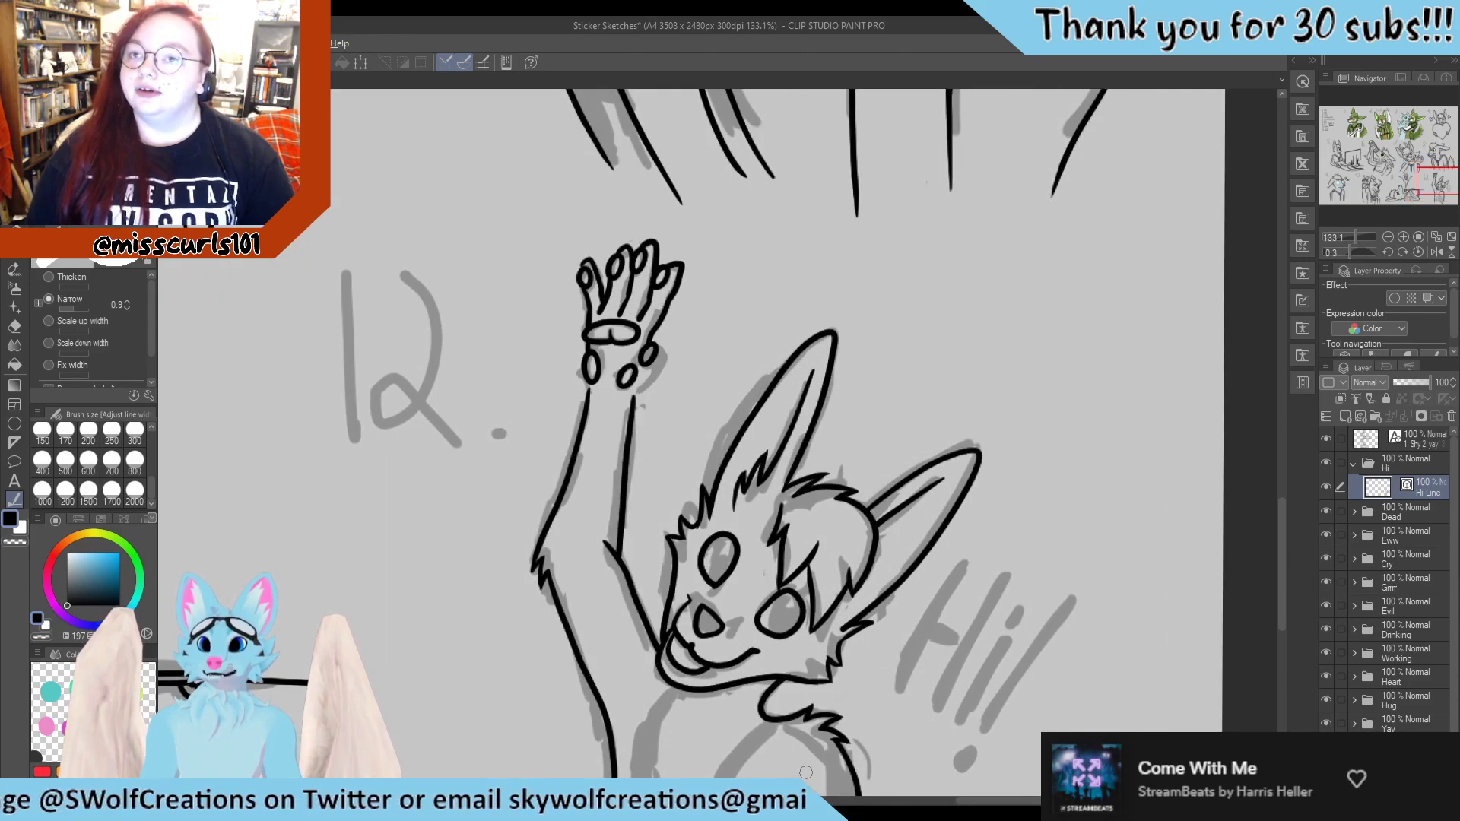
pyautogui.scroll(3, 660, 667)
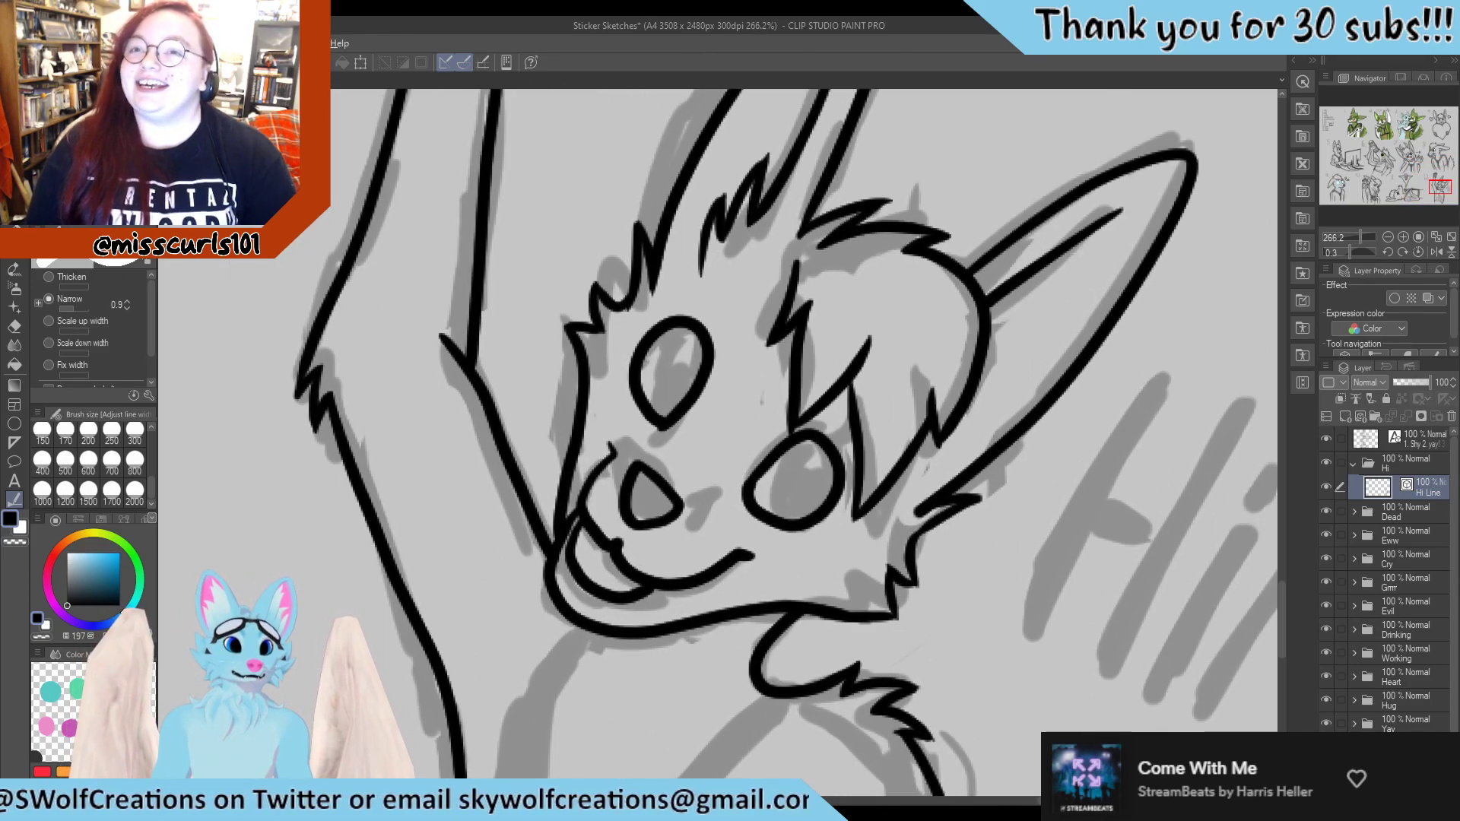
pyautogui.click(92, 171)
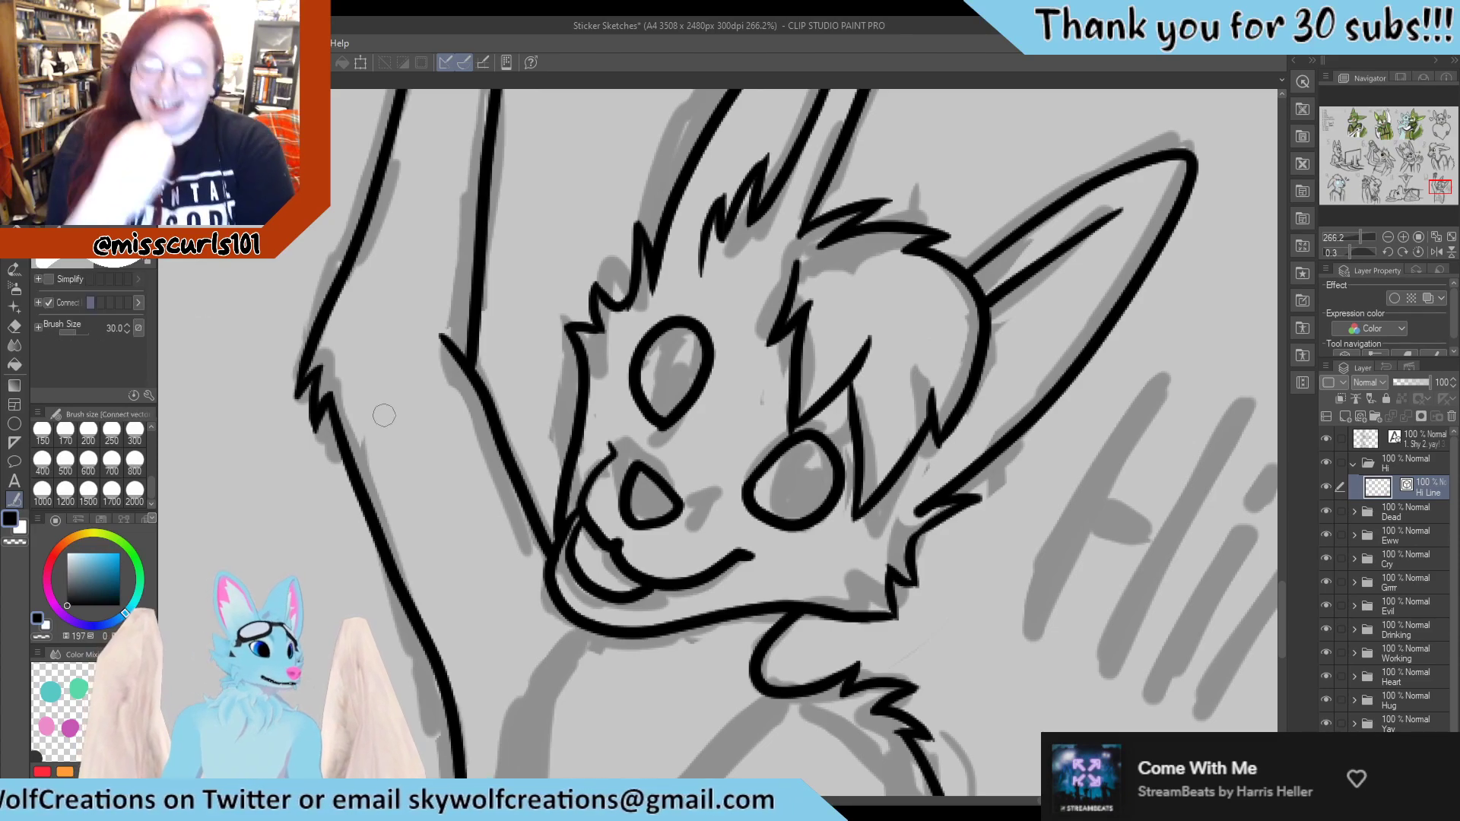
pyautogui.moveTo(640, 510); pyautogui.dragTo(629, 468)
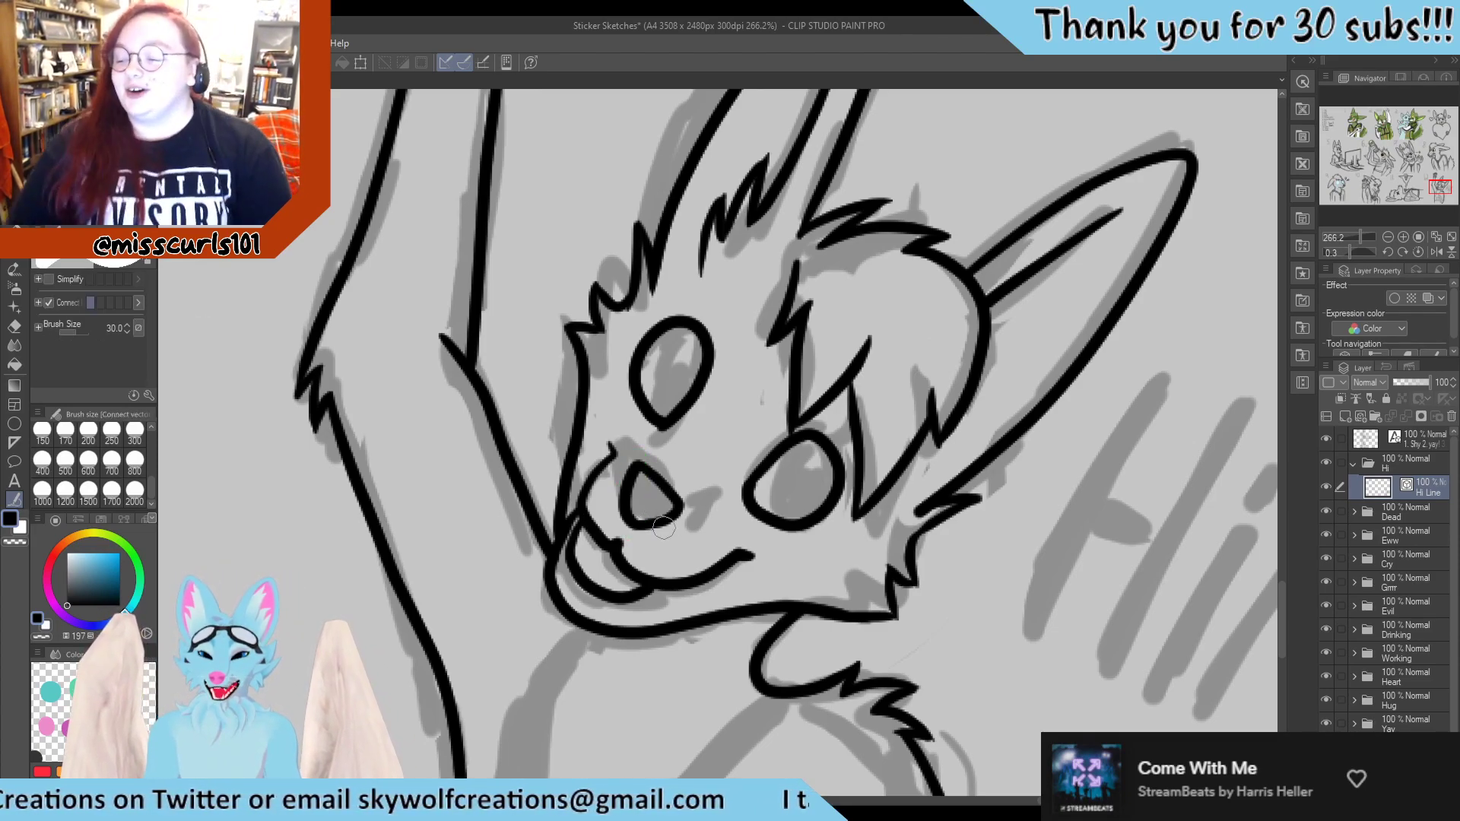
pyautogui.moveTo(634, 525); pyautogui.dragTo(658, 466)
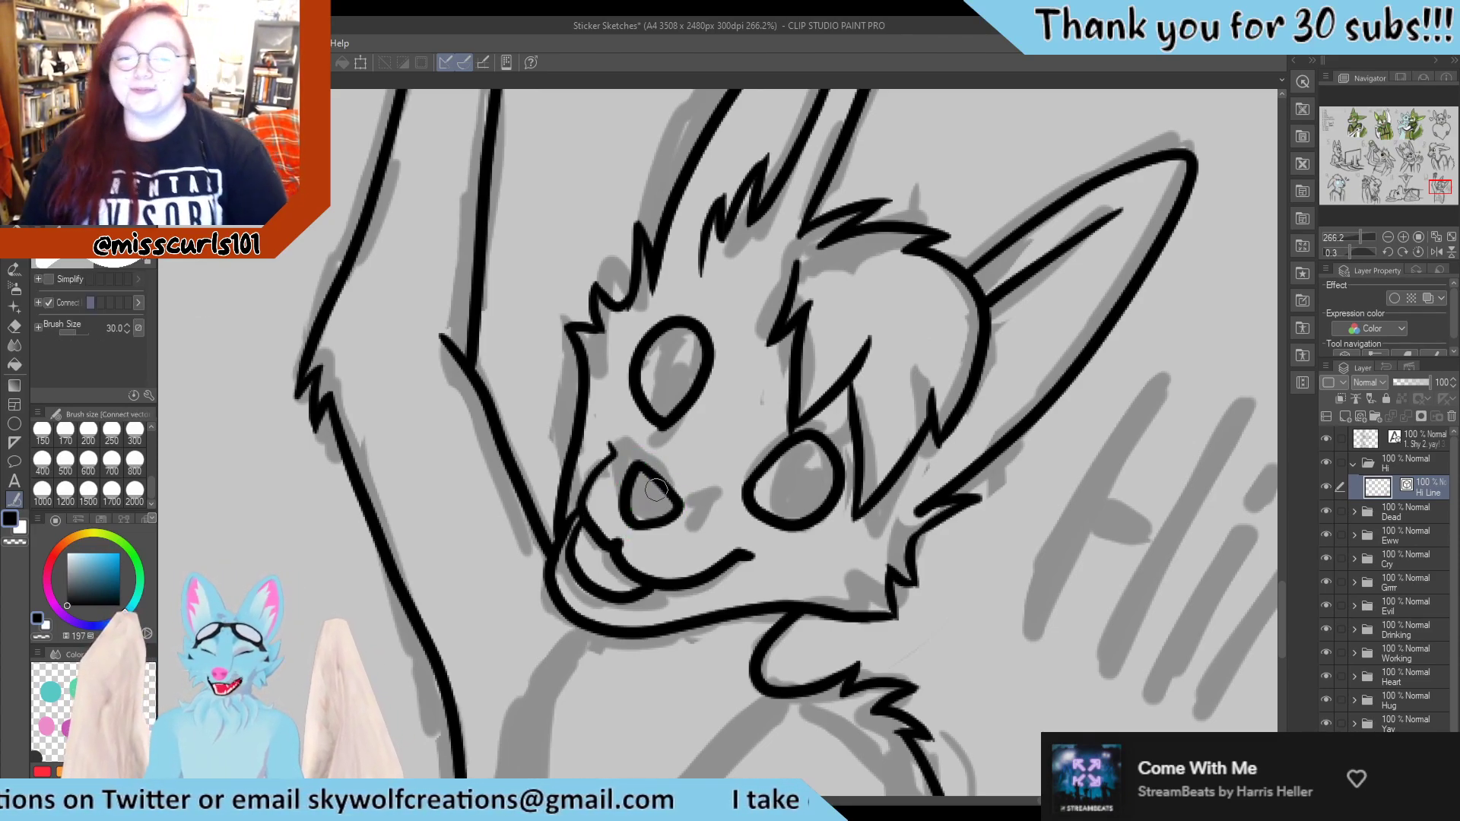
# Join the remaining gap in the ink lines near the fox's muzzle under the left eye
pyautogui.scroll(-4, 625, 481)
pyautogui.scroll(2, 587, 459)
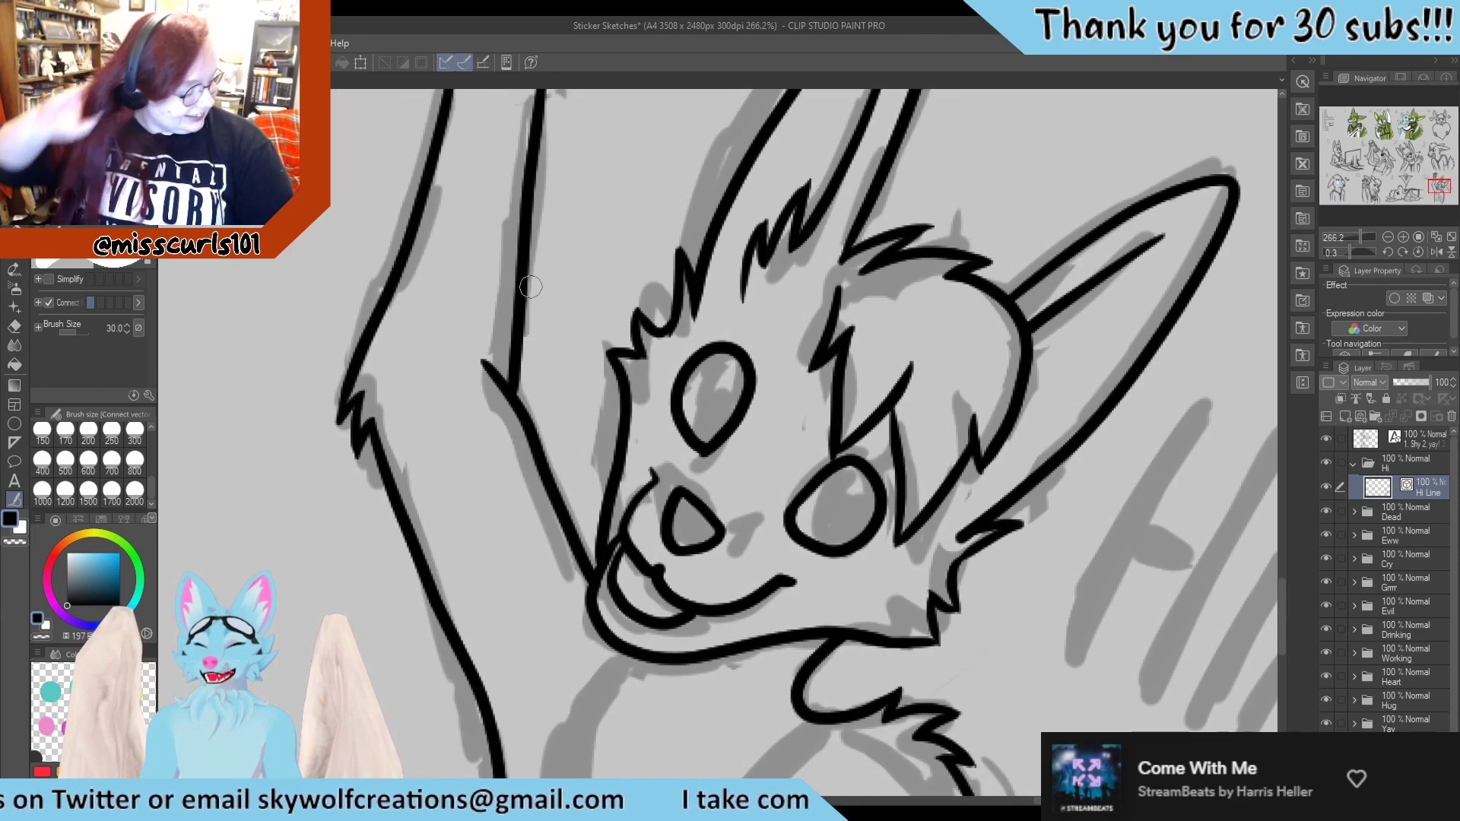
pyautogui.moveTo(716, 461); pyautogui.dragTo(733, 434)
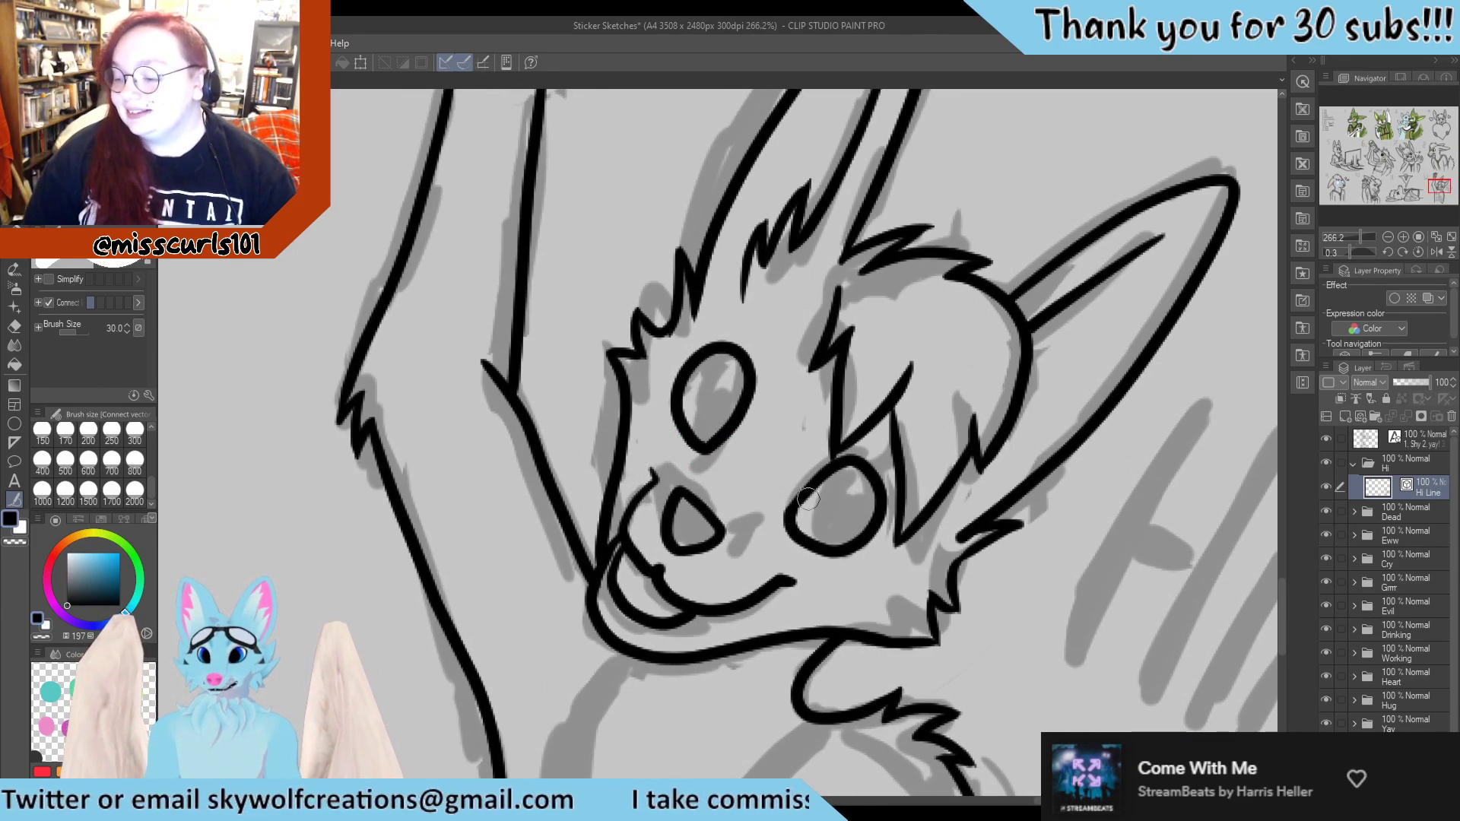
pyautogui.scroll(3, 487, 562)
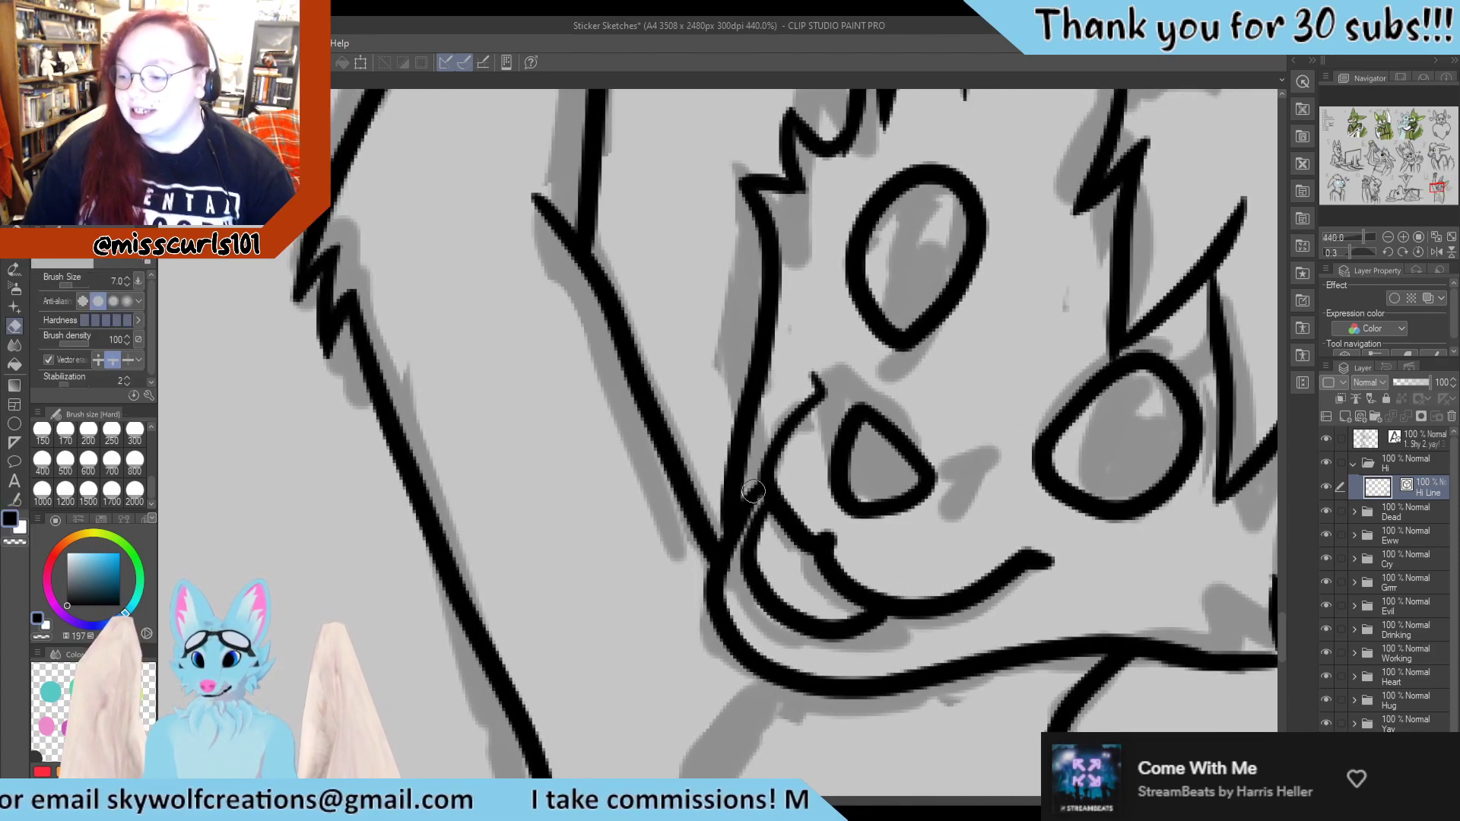
pyautogui.scroll(-5, 781, 475)
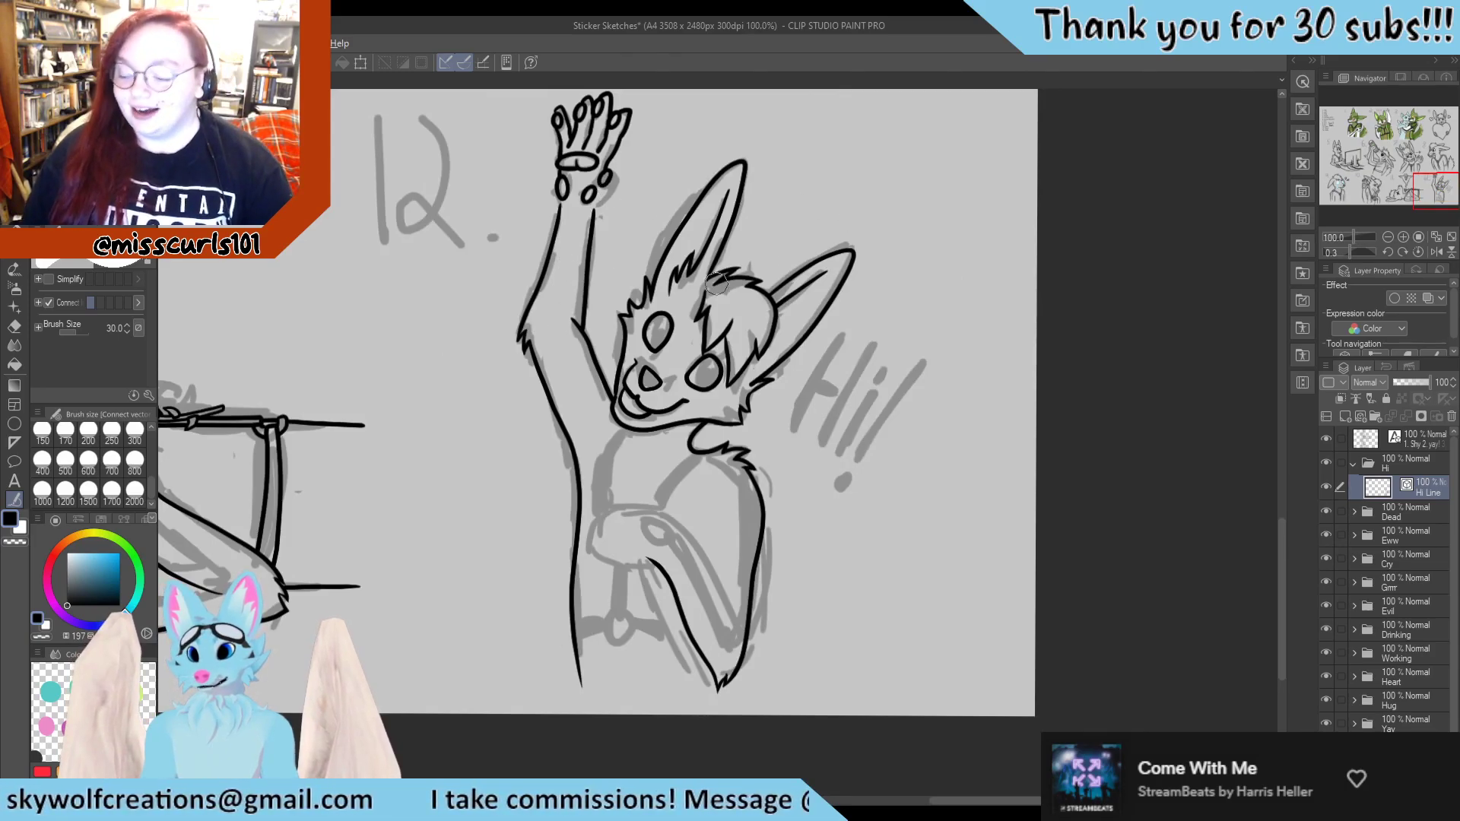
pyautogui.scroll(-1, 716, 284)
pyautogui.scroll(5, 684, 283)
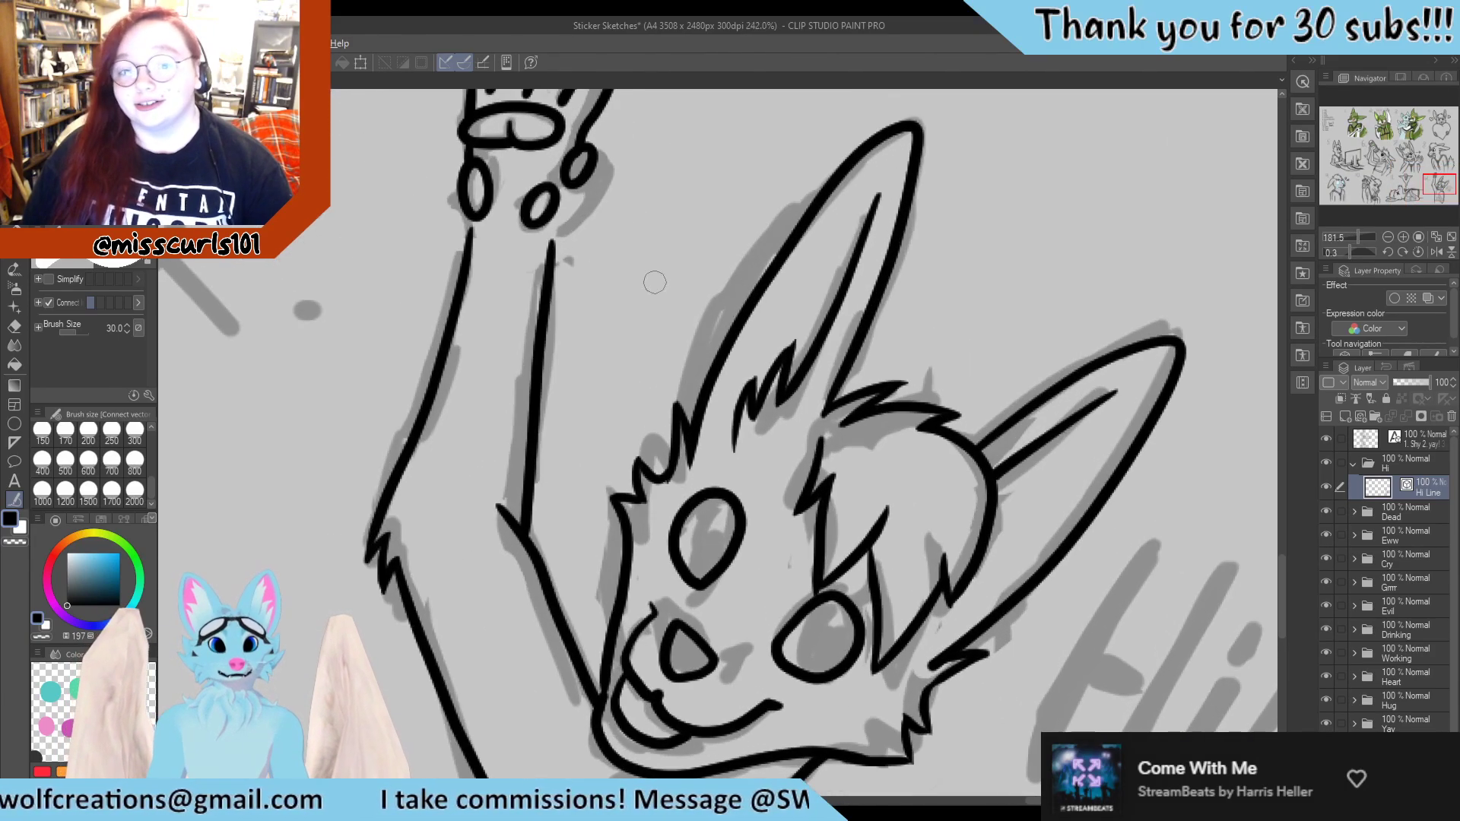
pyautogui.press('y')
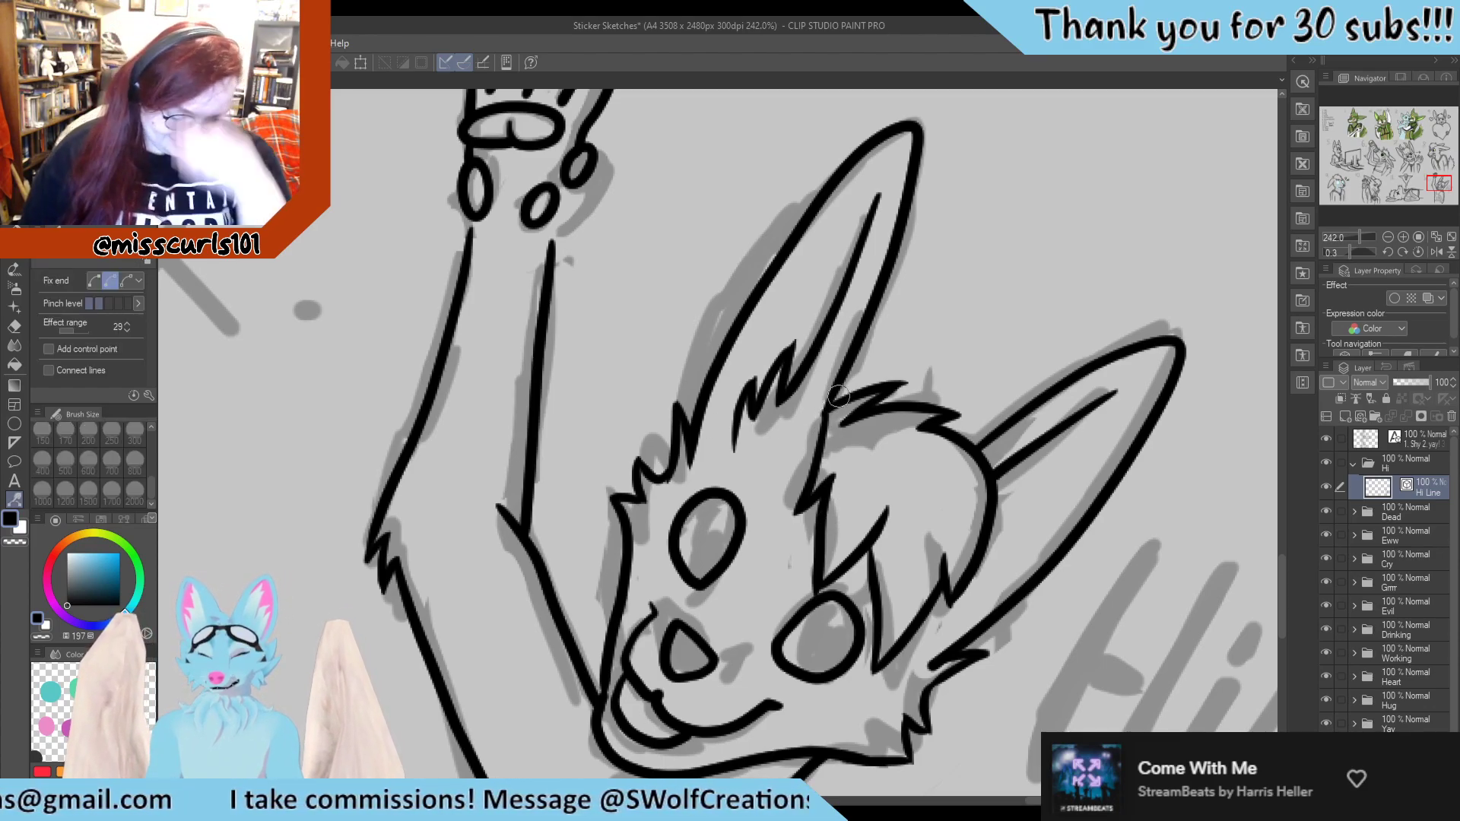
pyautogui.scroll(-3, 838, 395)
pyautogui.scroll(3, 524, 257)
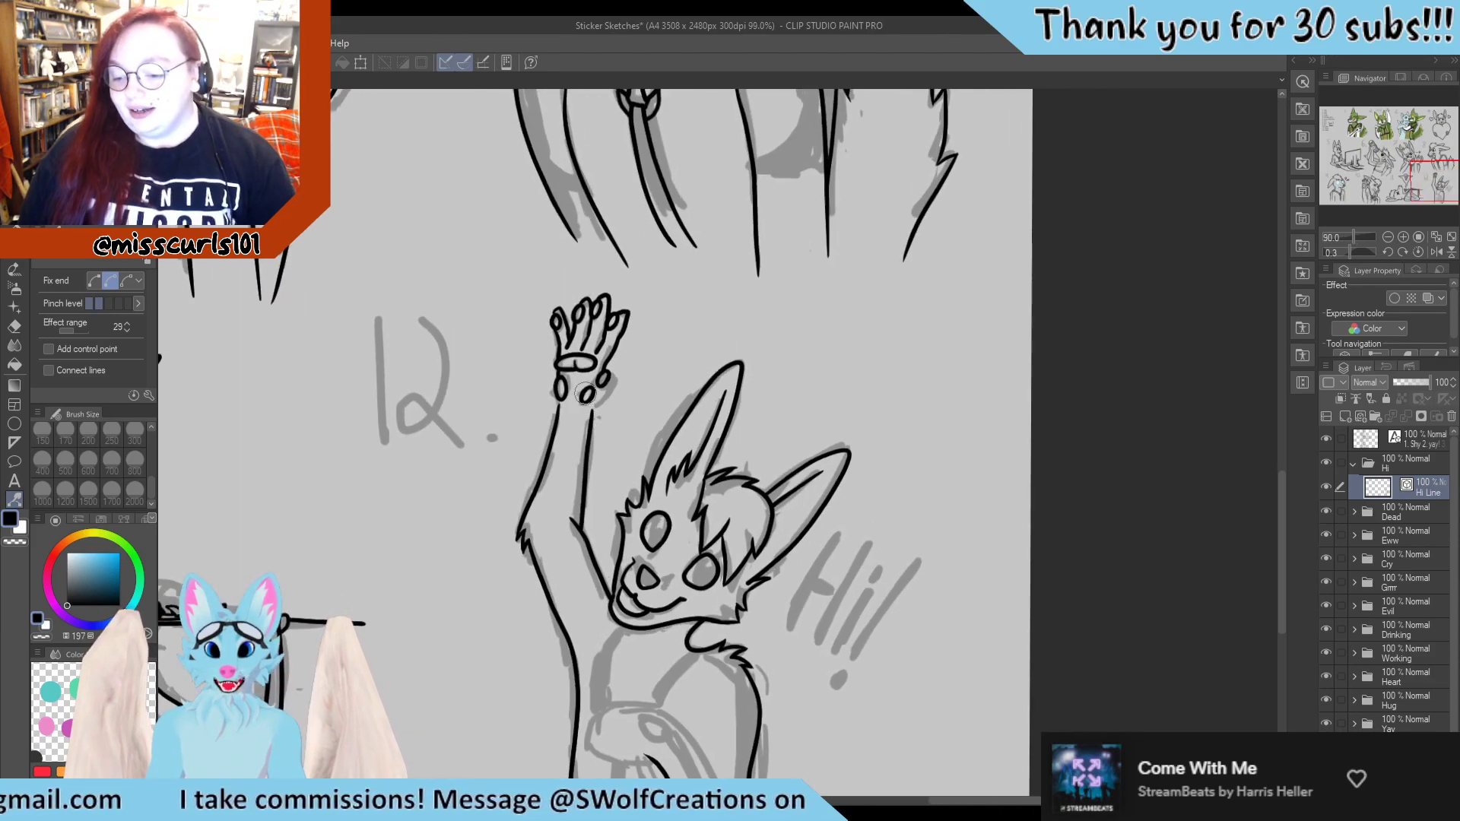
pyautogui.scroll(4, 645, 456)
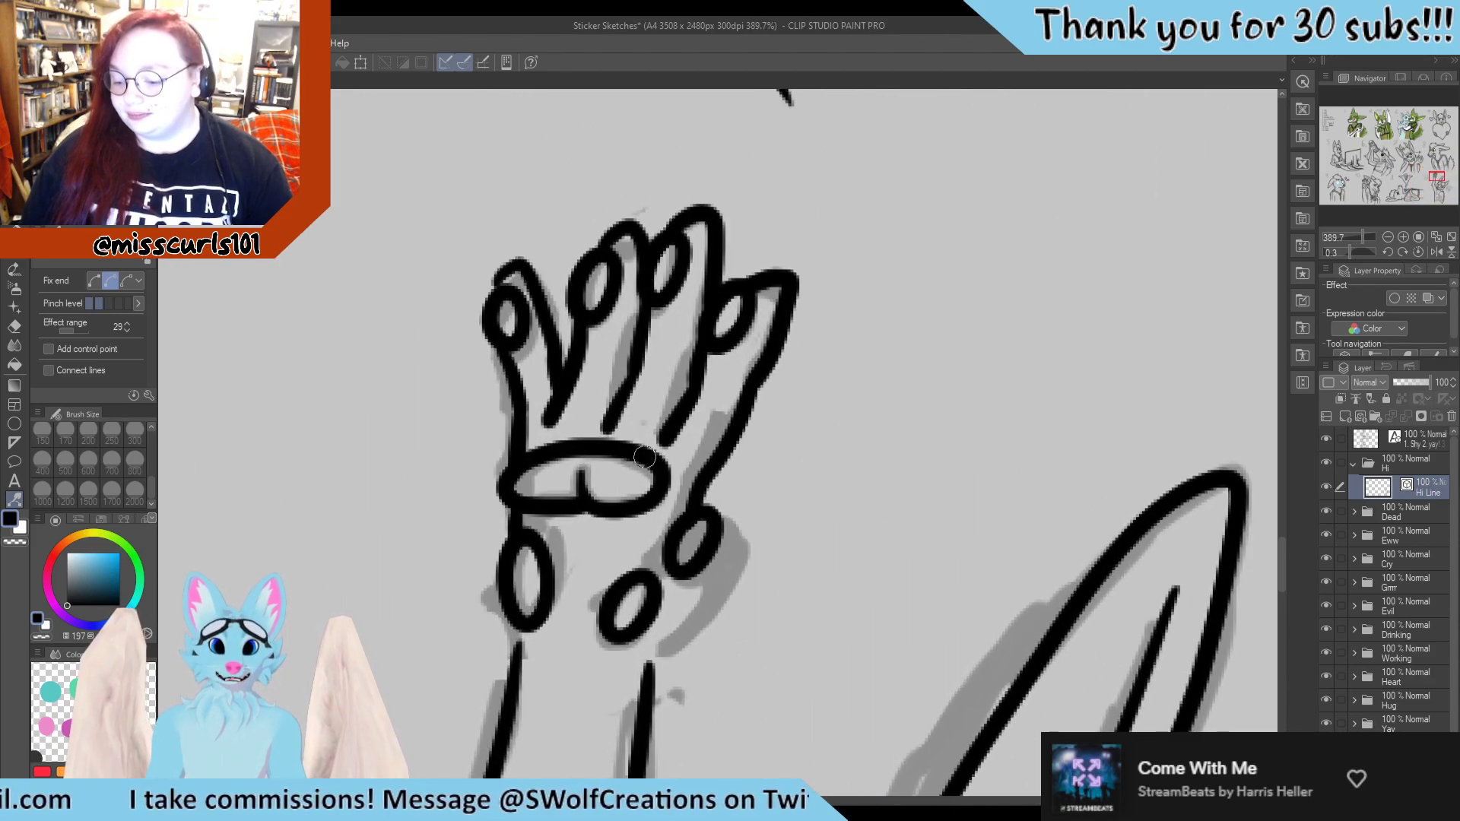
# Pinch the right fingertip's vector lines straighter, then ink a G-pen line along the paw's lower edge
pyautogui.press('y')
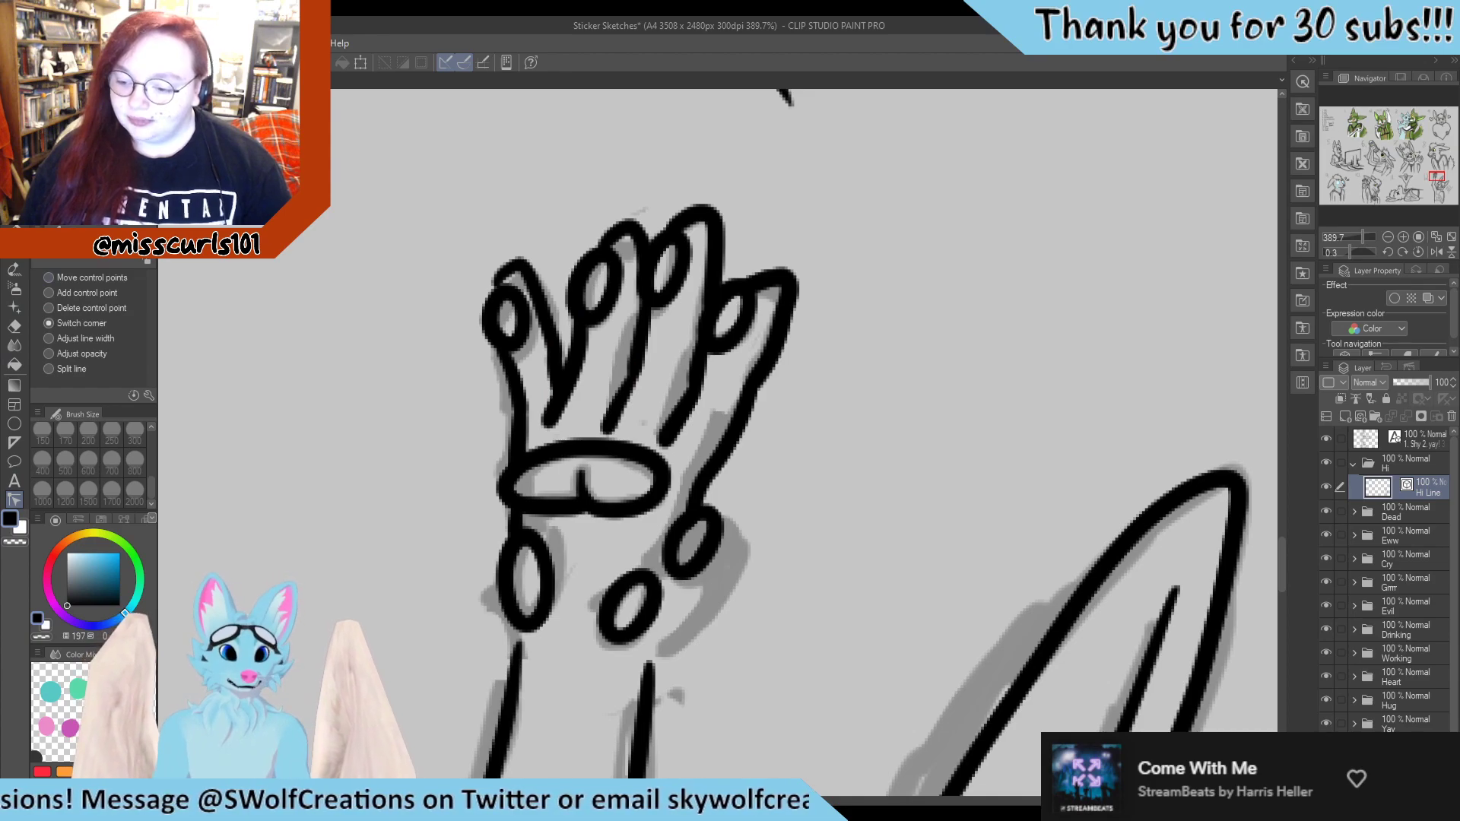
pyautogui.click(91, 127)
pyautogui.moveTo(792, 279); pyautogui.dragTo(779, 277)
pyautogui.moveTo(772, 353); pyautogui.dragTo(764, 345)
pyautogui.moveTo(753, 424); pyautogui.dragTo(741, 424)
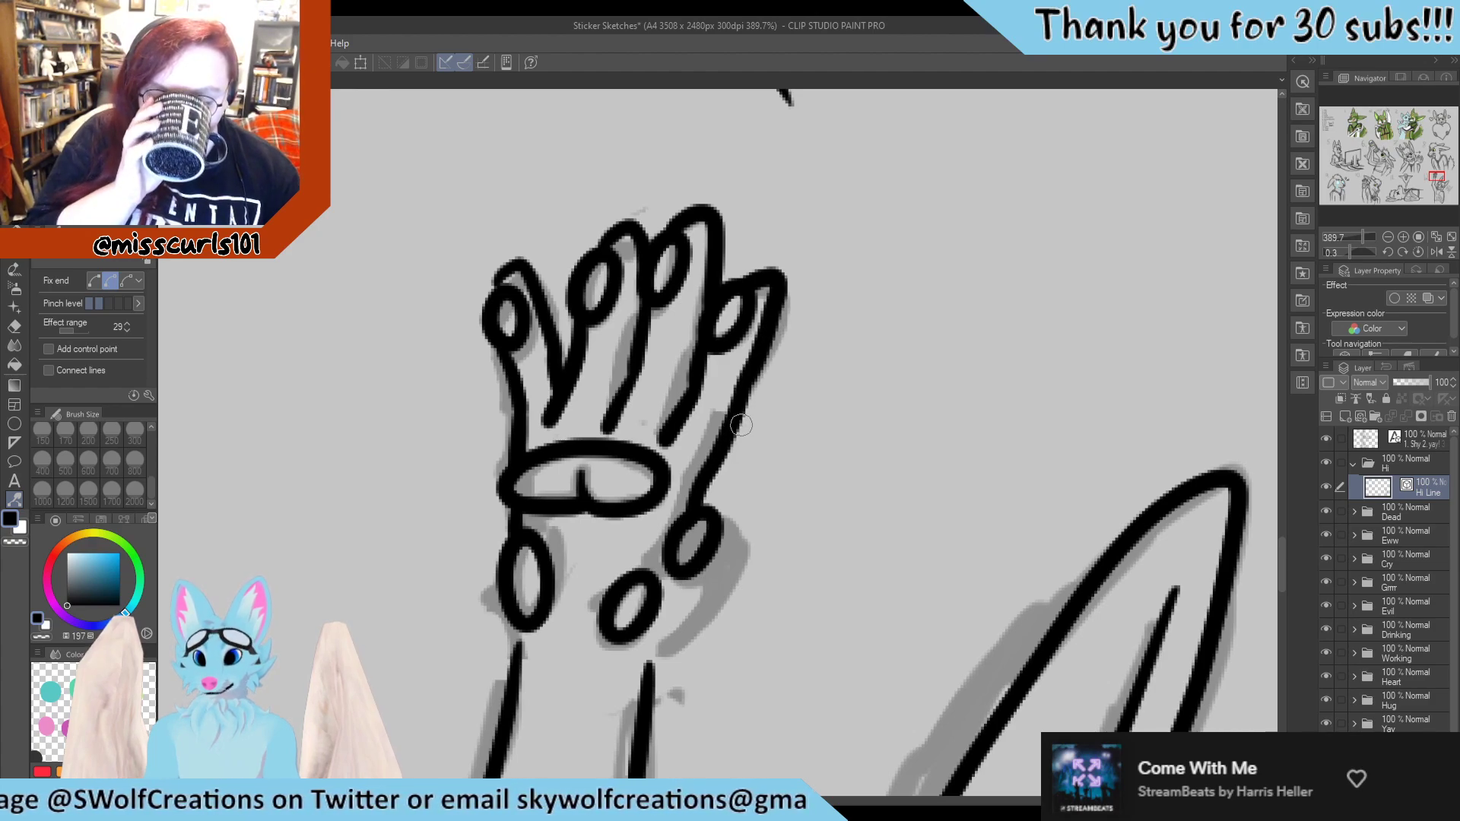
pyautogui.moveTo(776, 304); pyautogui.dragTo(777, 279)
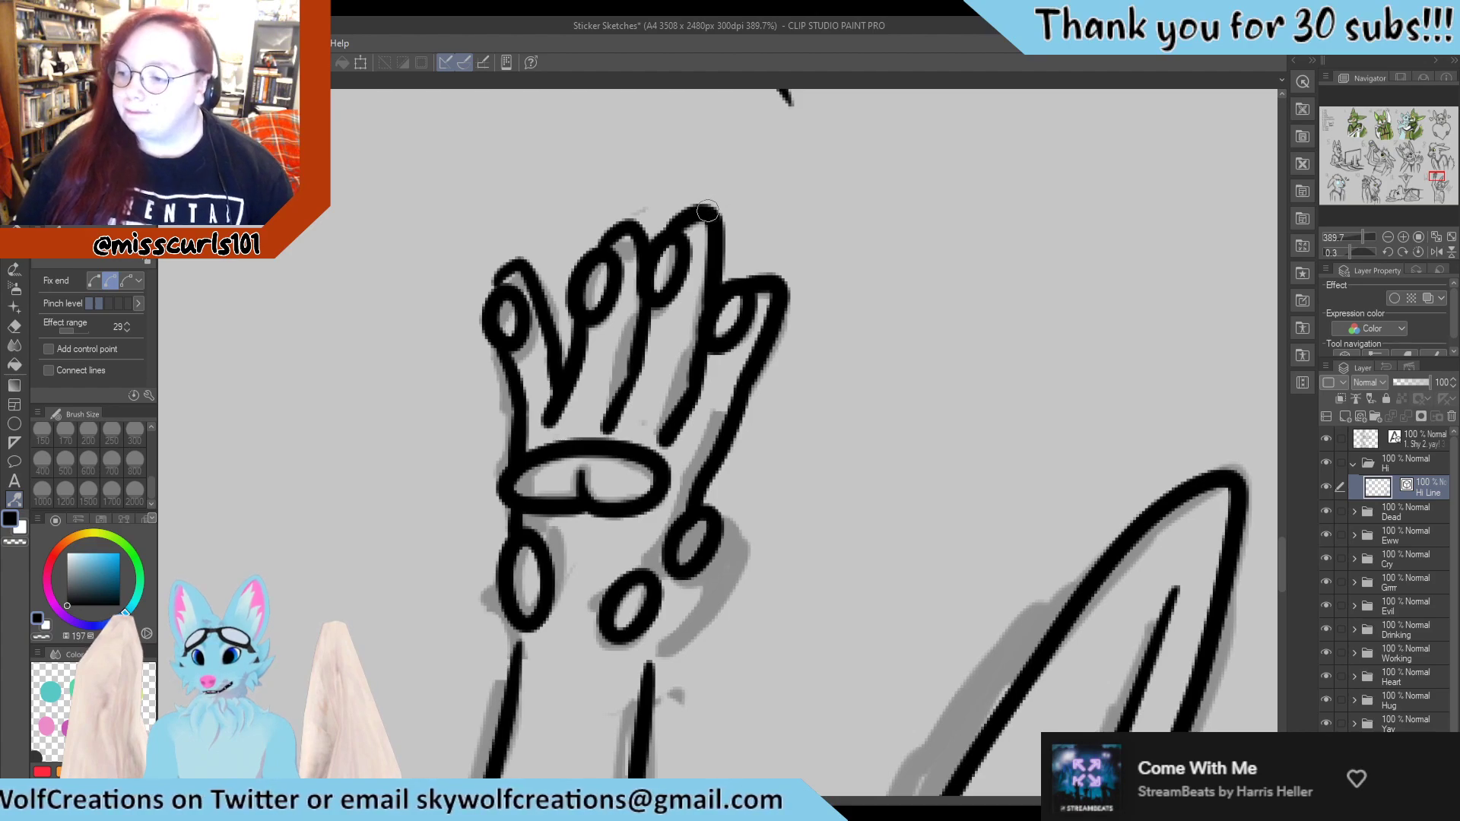
pyautogui.moveTo(707, 210); pyautogui.dragTo(707, 214)
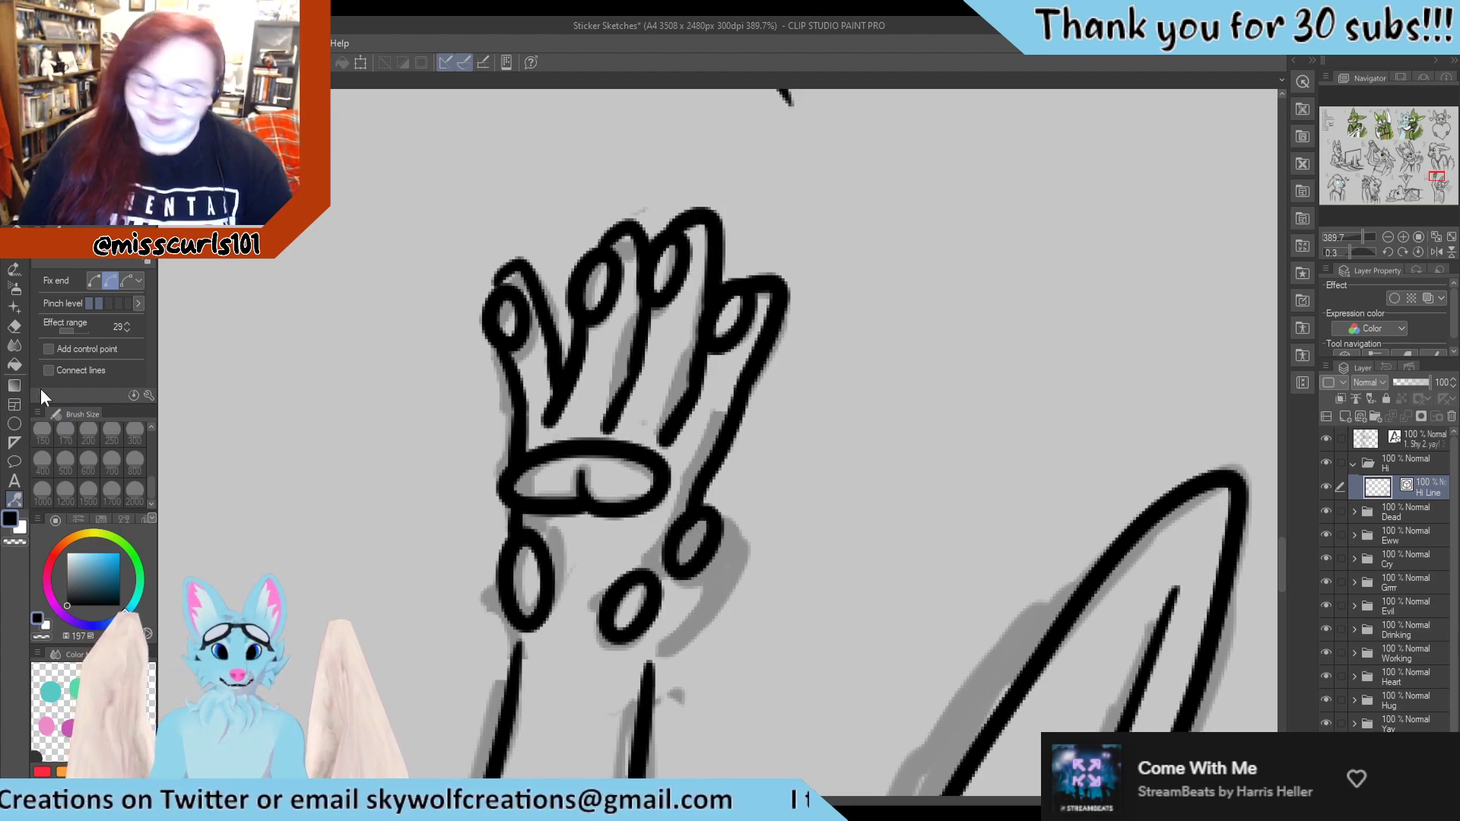
pyautogui.press('p')
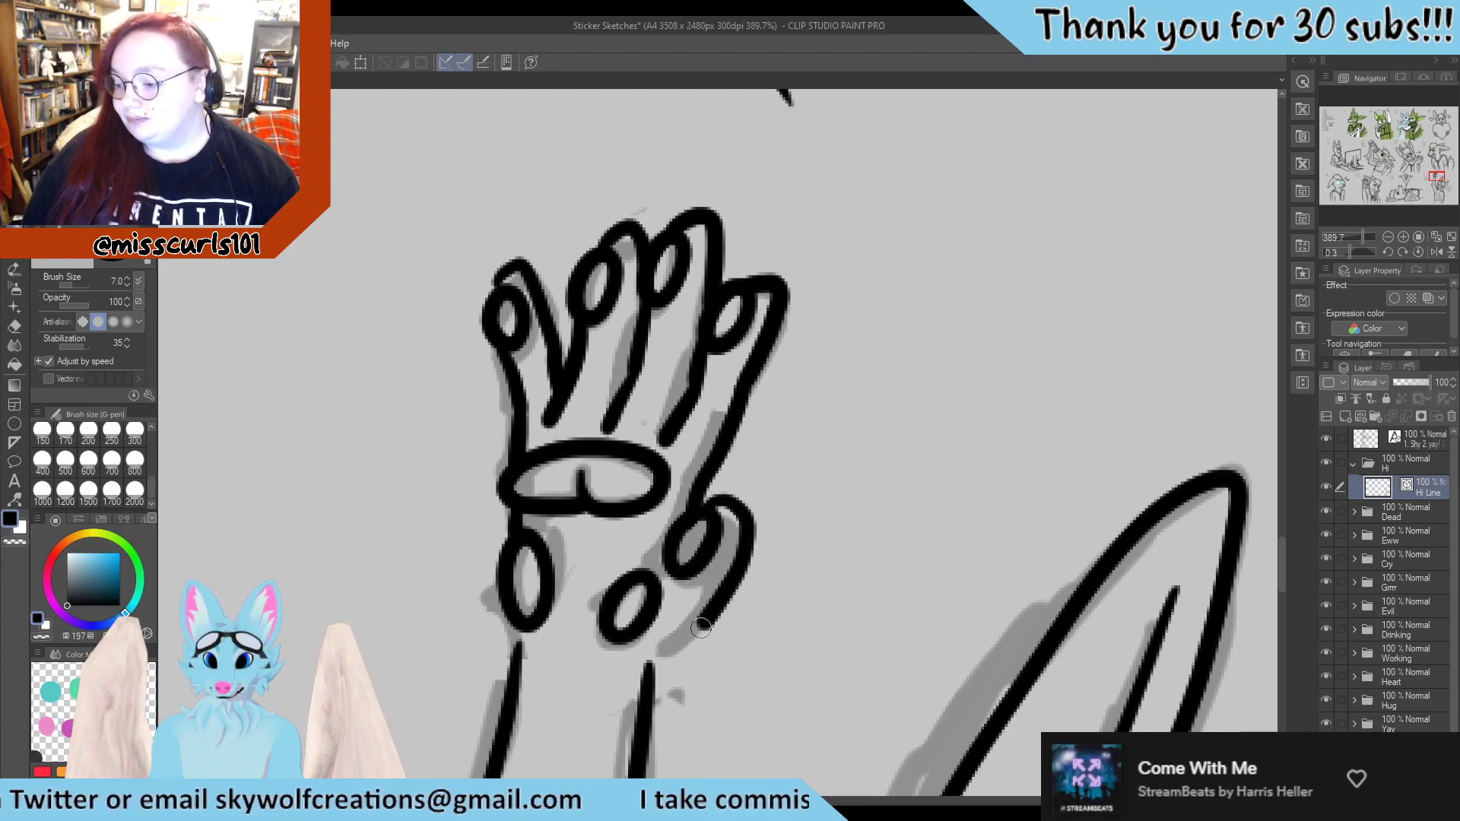
pyautogui.moveTo(687, 645); pyautogui.dragTo(631, 667)
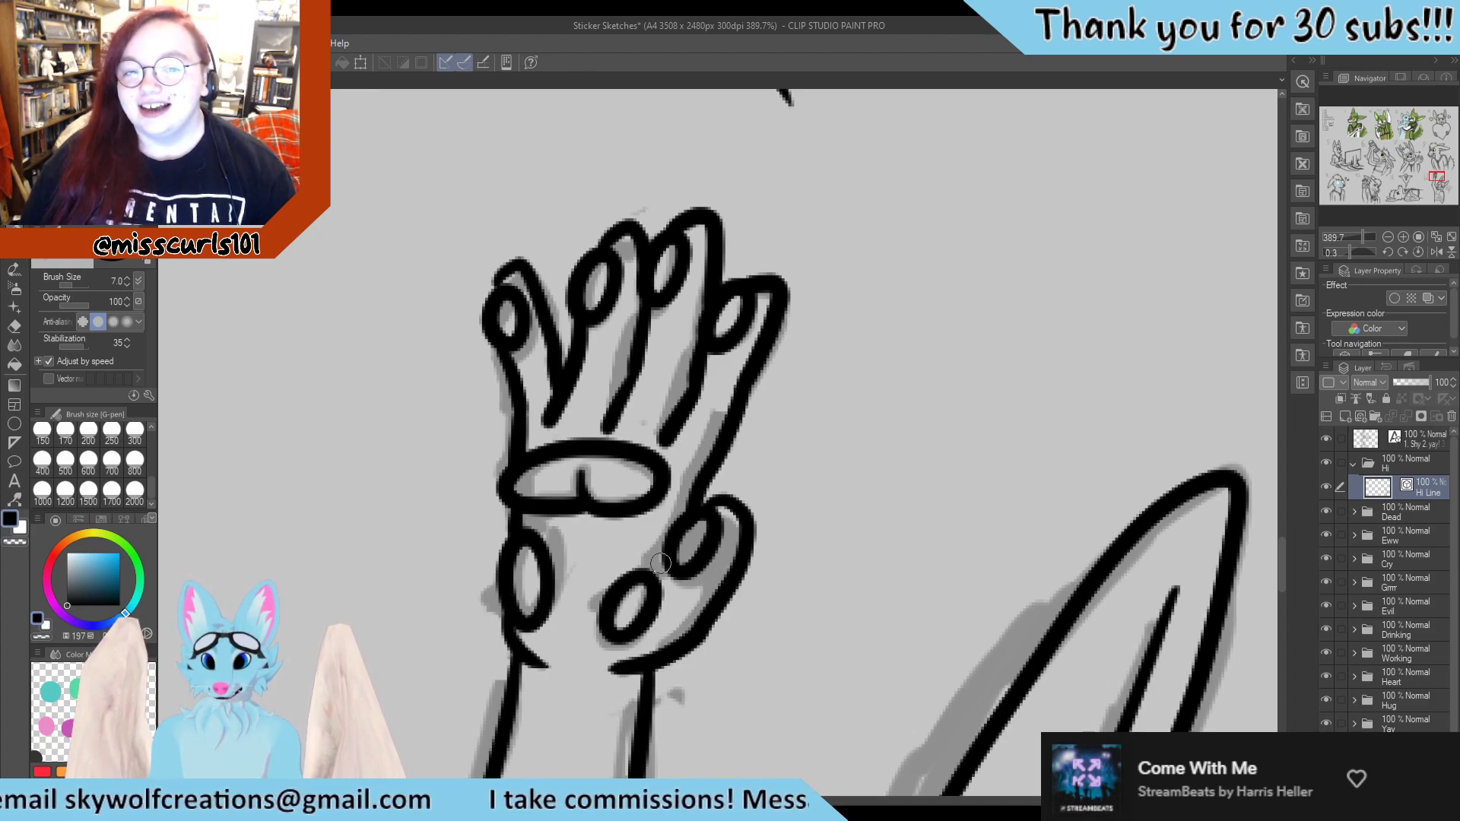
# Zoom out over the fox sketch, zoom in on its head, and select the Correct line tool
pyautogui.scroll(-10, 699, 613)
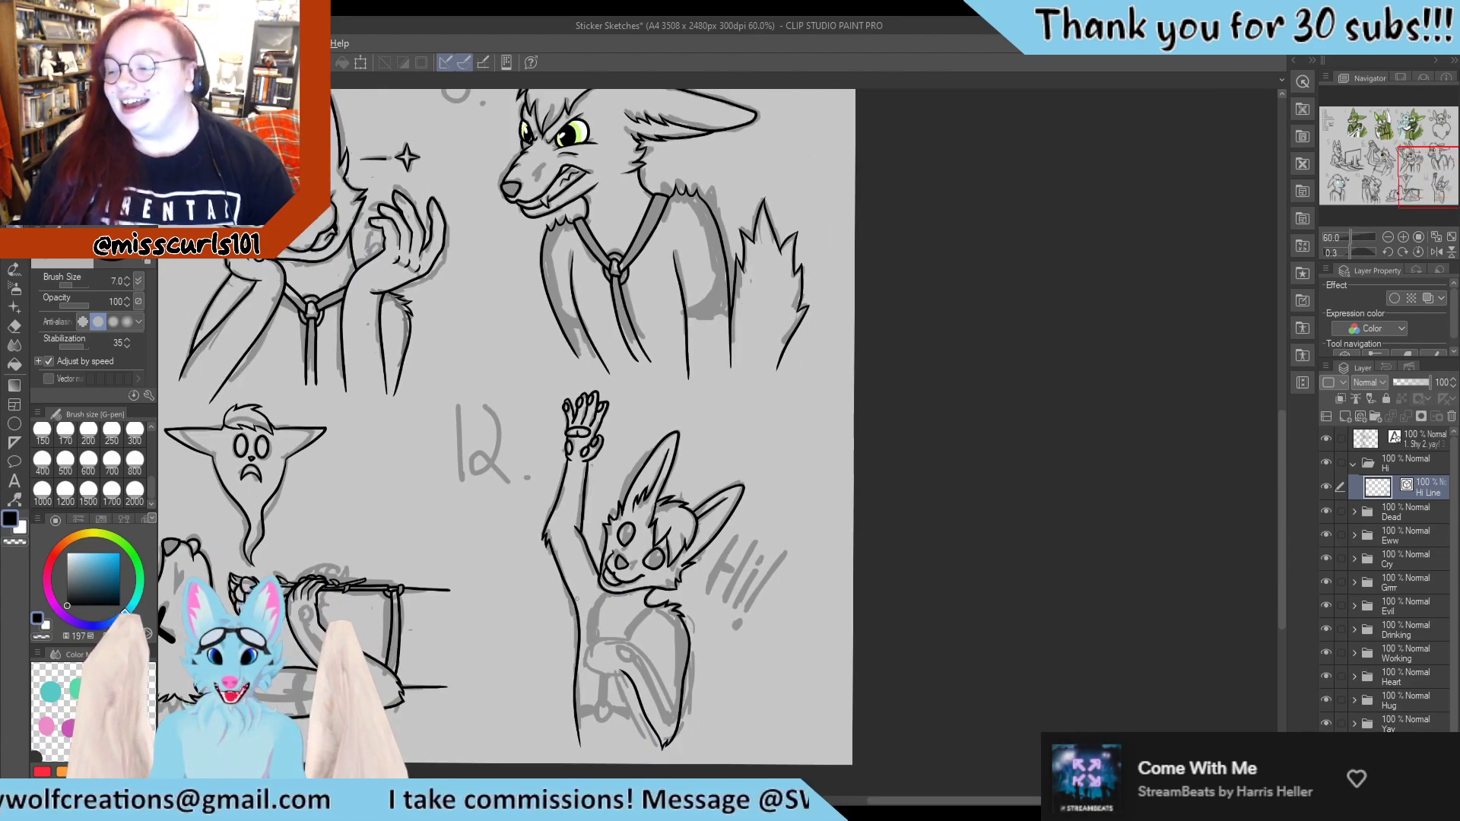
pyautogui.scroll(4, 654, 645)
pyautogui.scroll(-2, 631, 581)
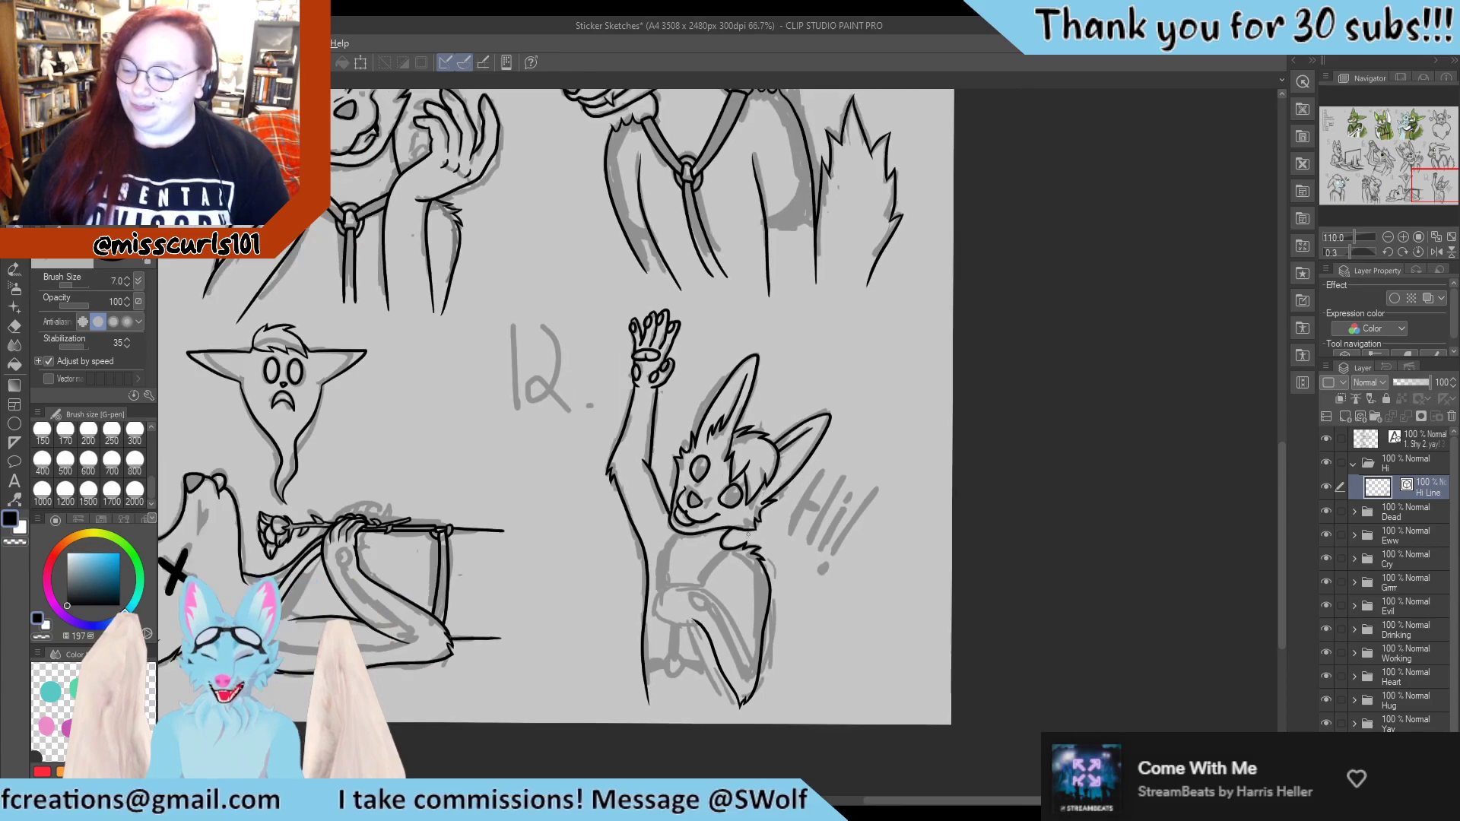
pyautogui.scroll(2, 588, 593)
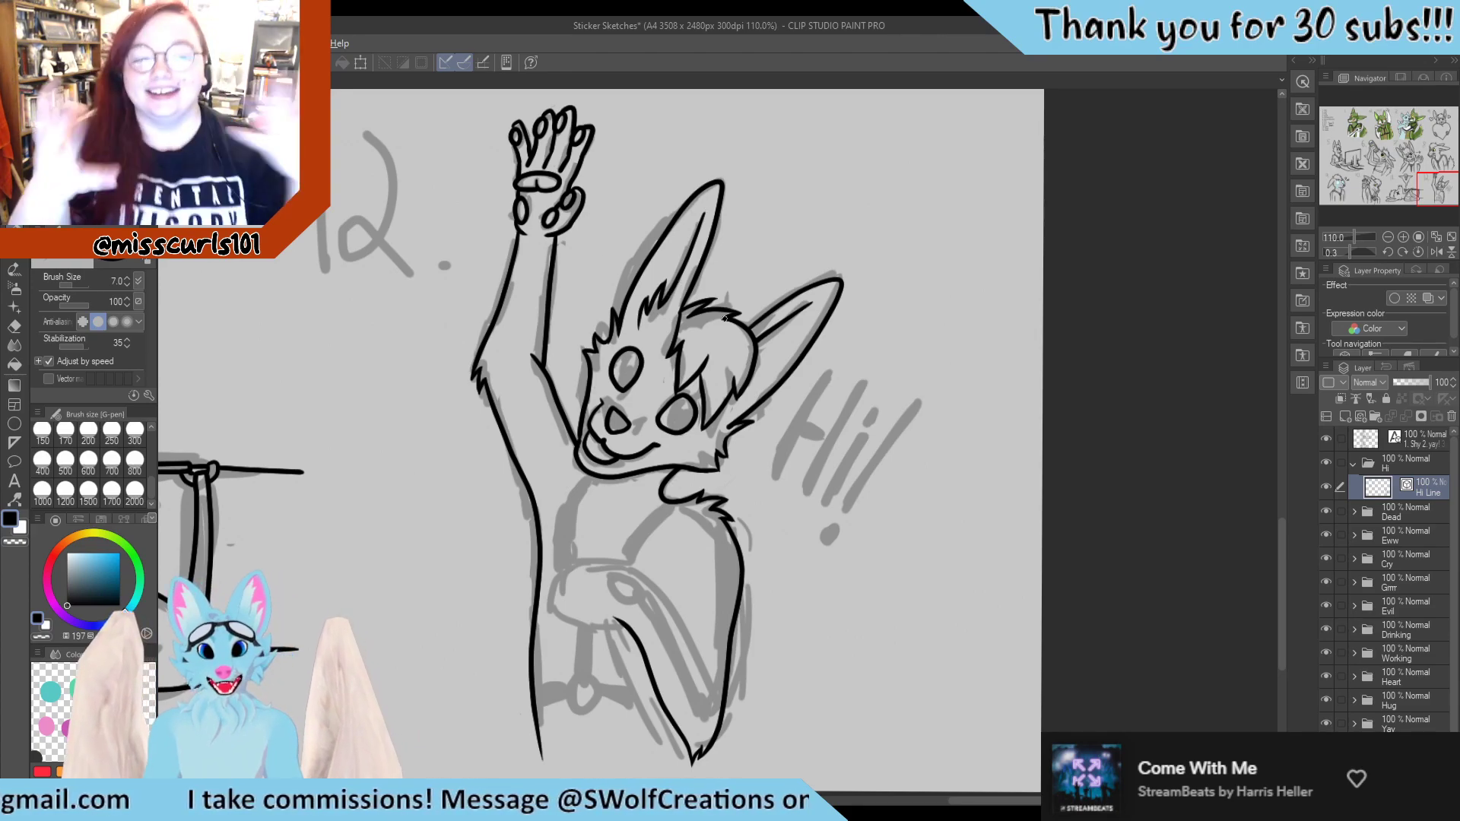
pyautogui.scroll(2, 663, 387)
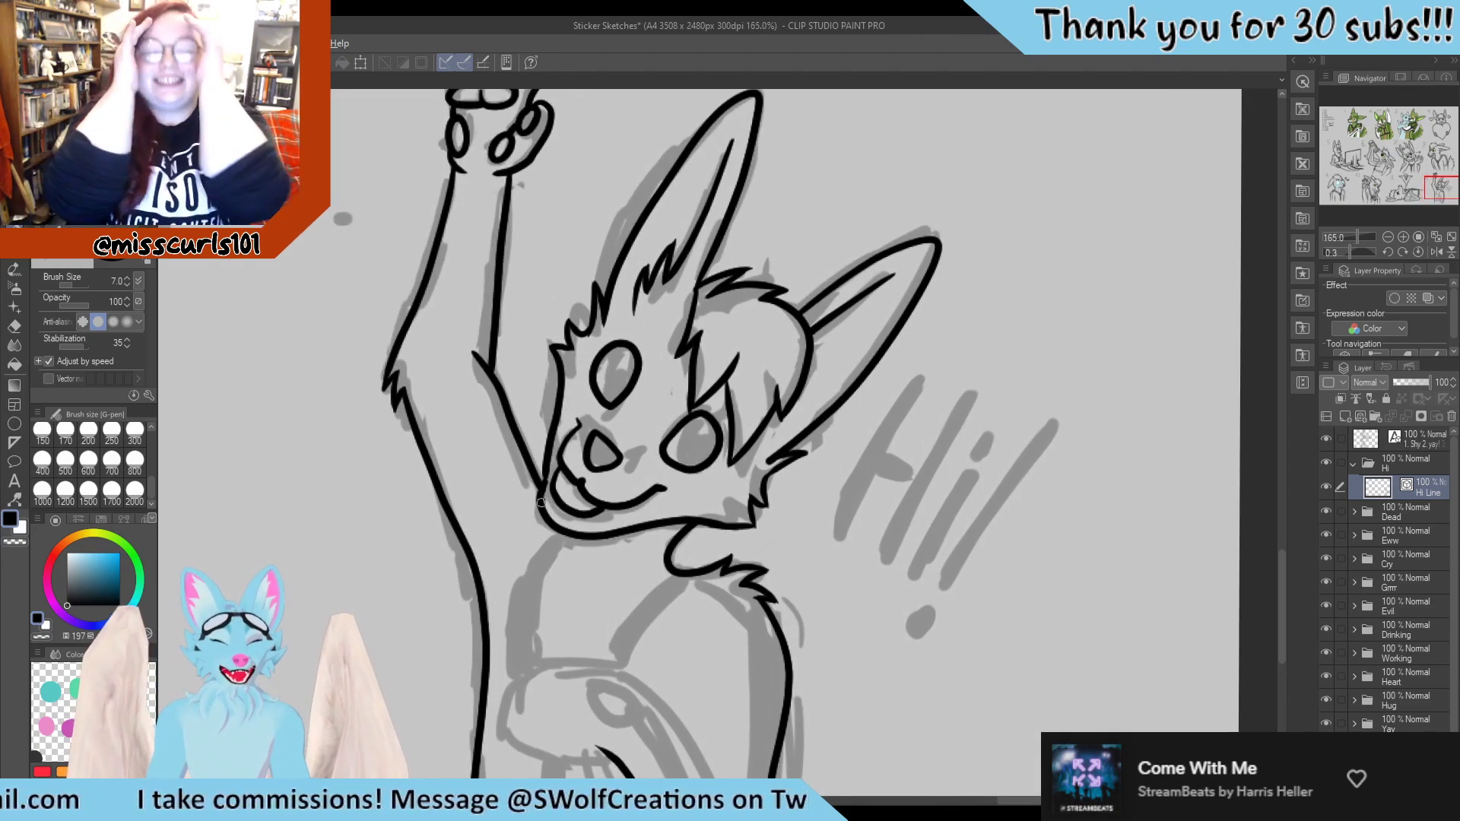
pyautogui.click(14, 500)
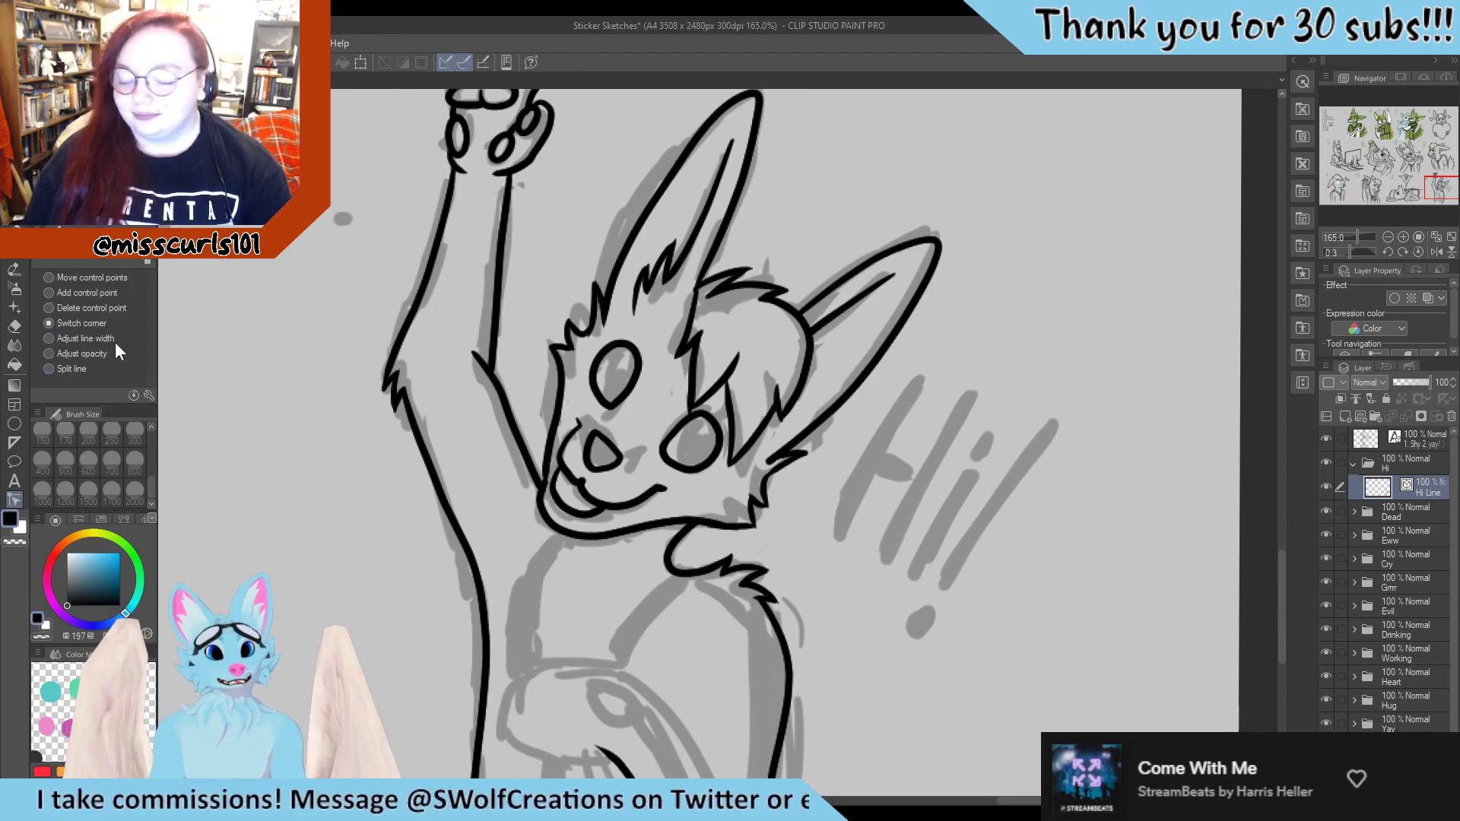
# Pinch the fox's mouth line into a tighter curve
pyautogui.scroll(1, 617, 469)
pyautogui.scroll(10, 616, 469)
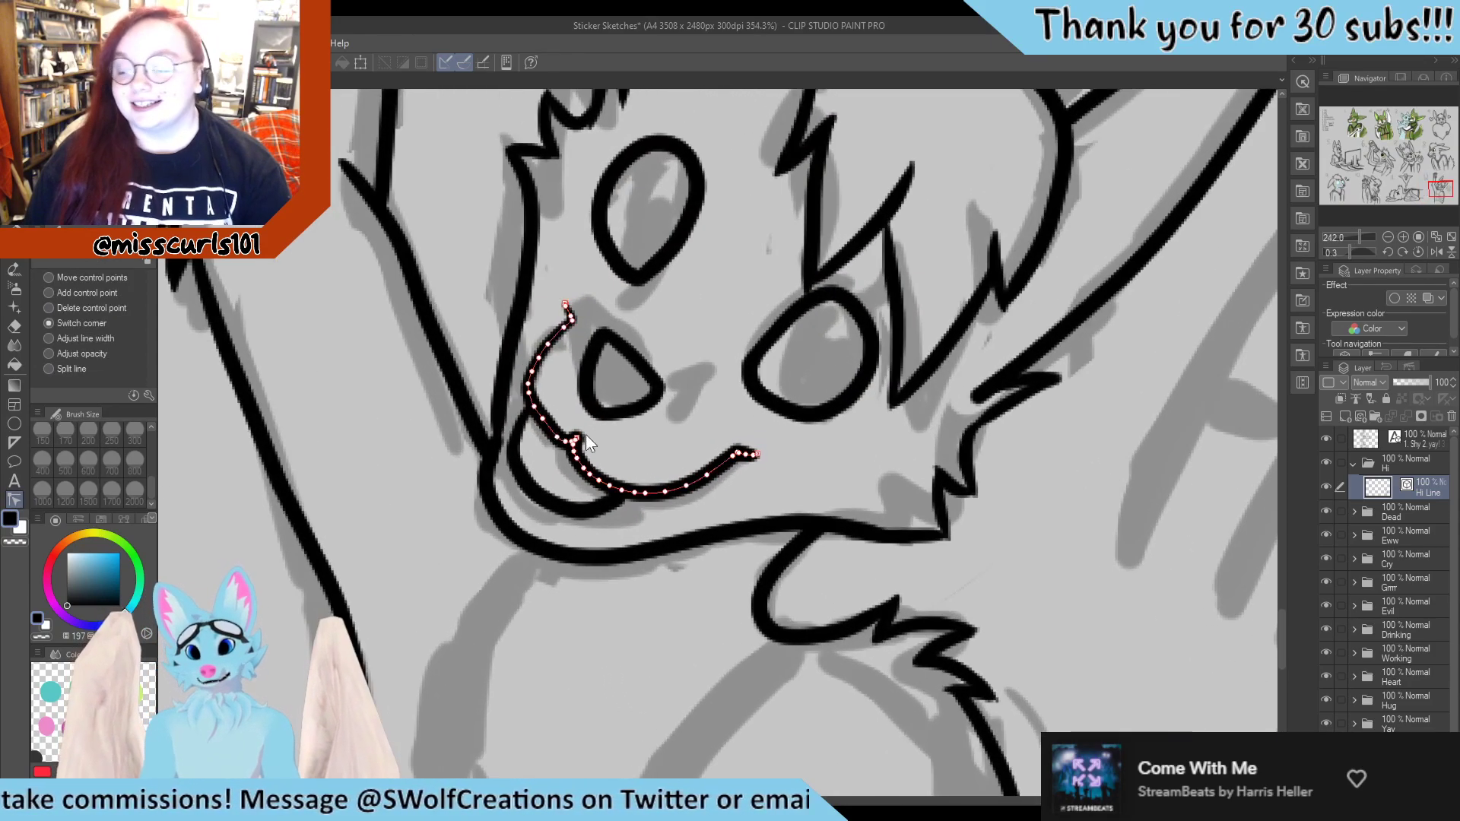
pyautogui.press('y')
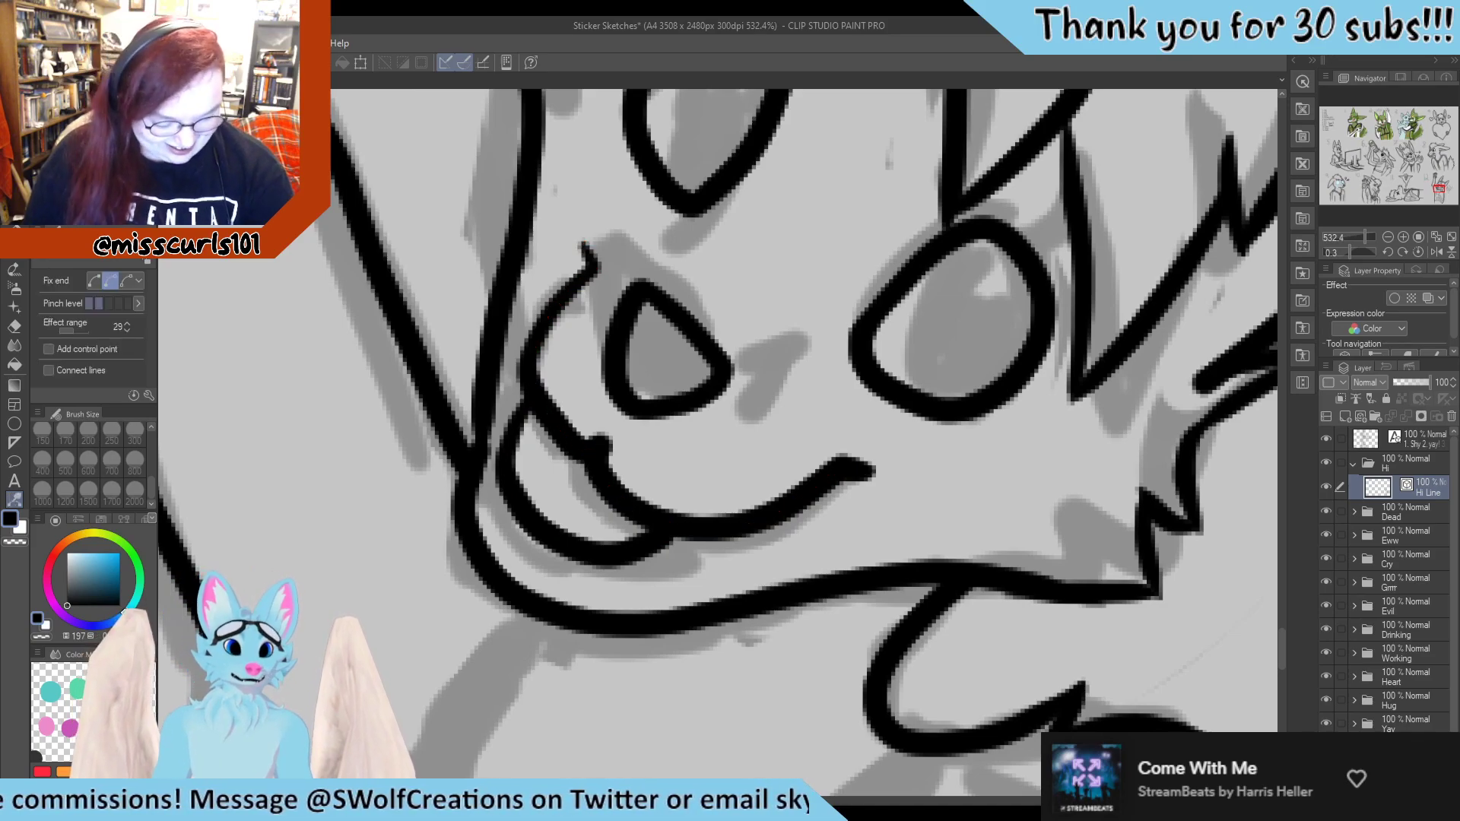
pyautogui.moveTo(566, 450); pyautogui.dragTo(571, 433)
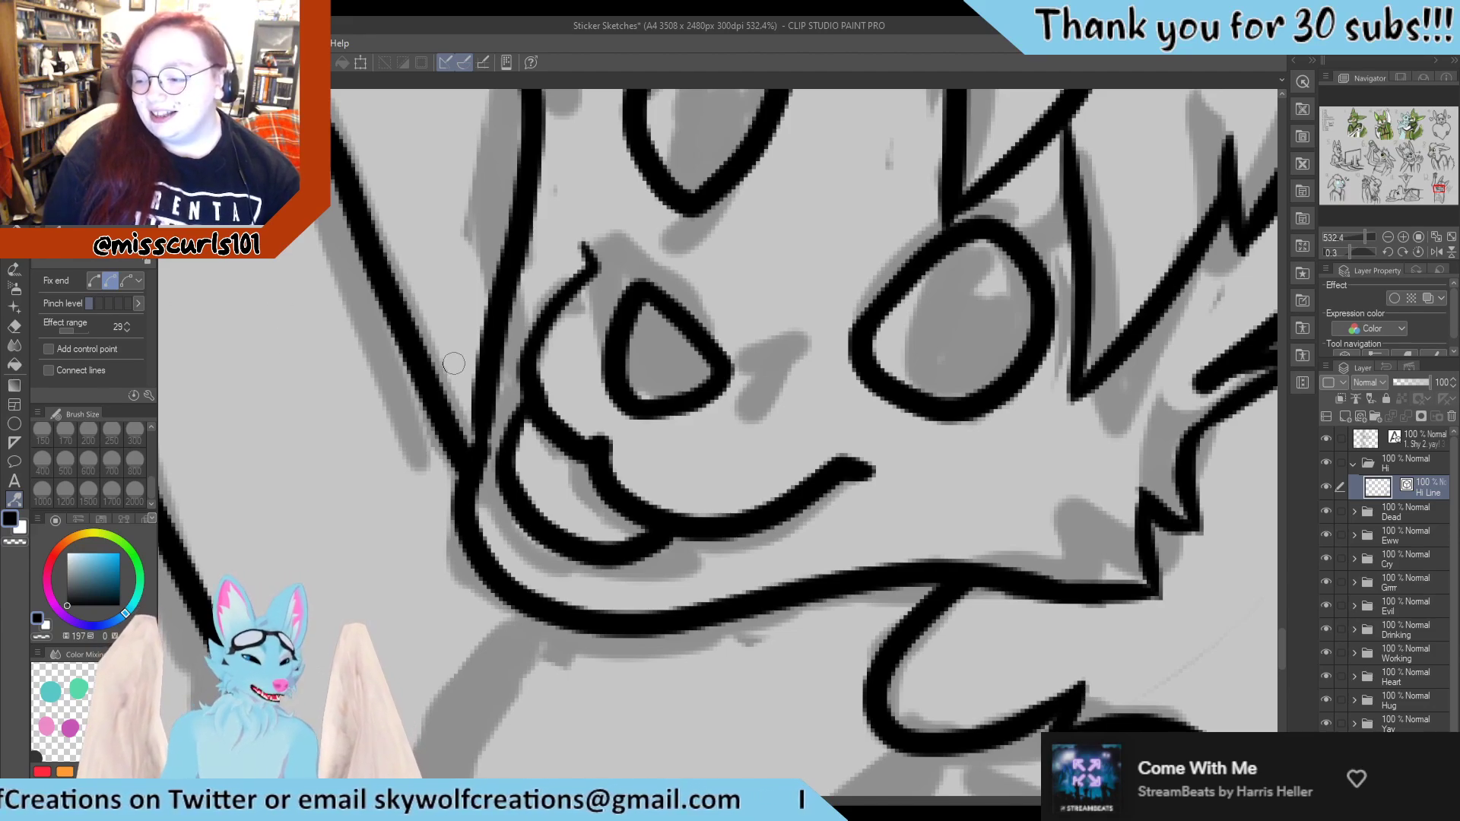
# Give the nose outline a fixed width, reshape the stroke below it, and raise Pinch level to 4
pyautogui.scroll(-4, 454, 363)
pyautogui.scroll(3, 601, 374)
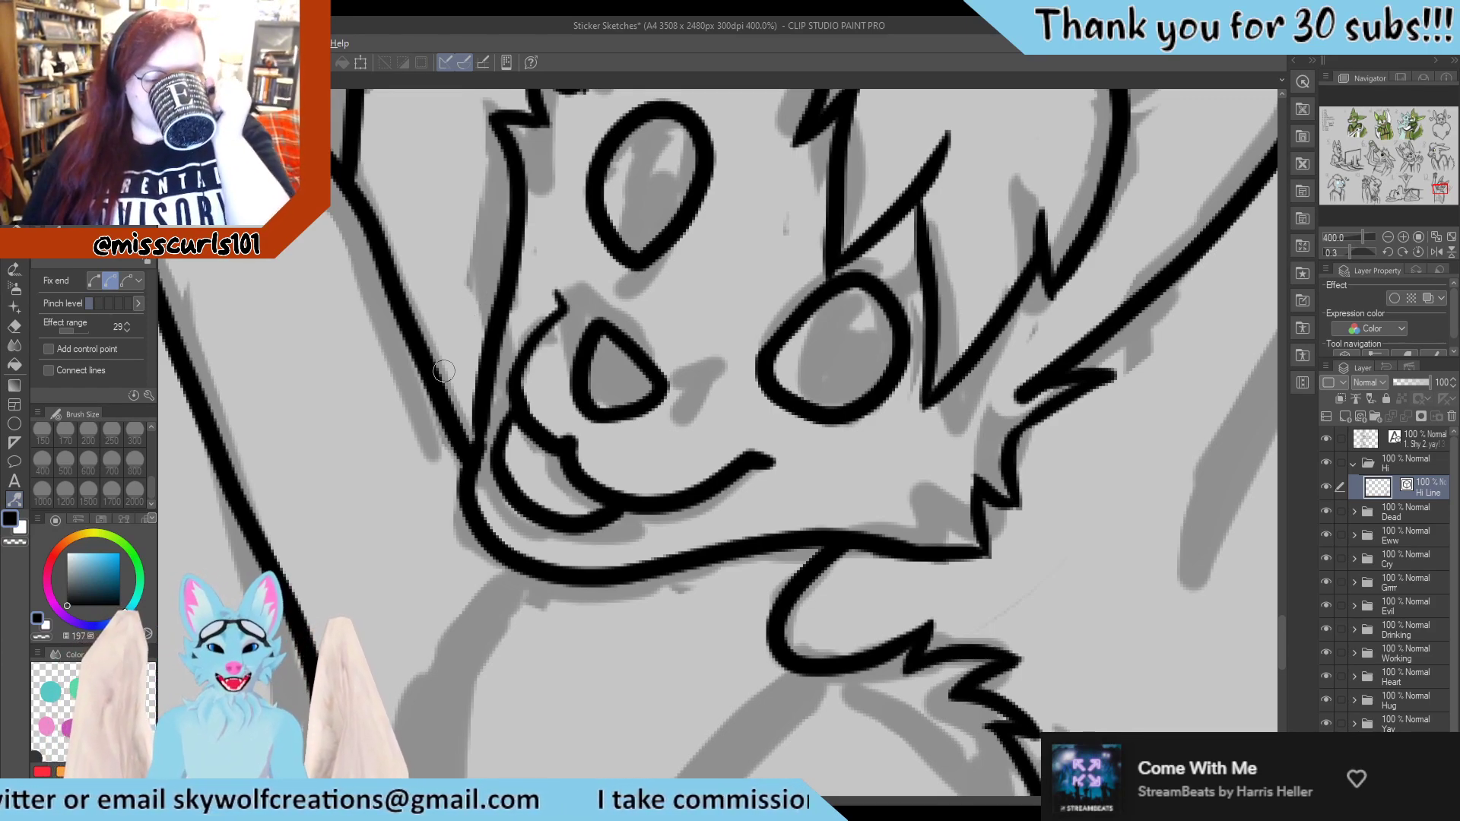
pyautogui.scroll(1, 444, 370)
pyautogui.scroll(-3, 102, 263)
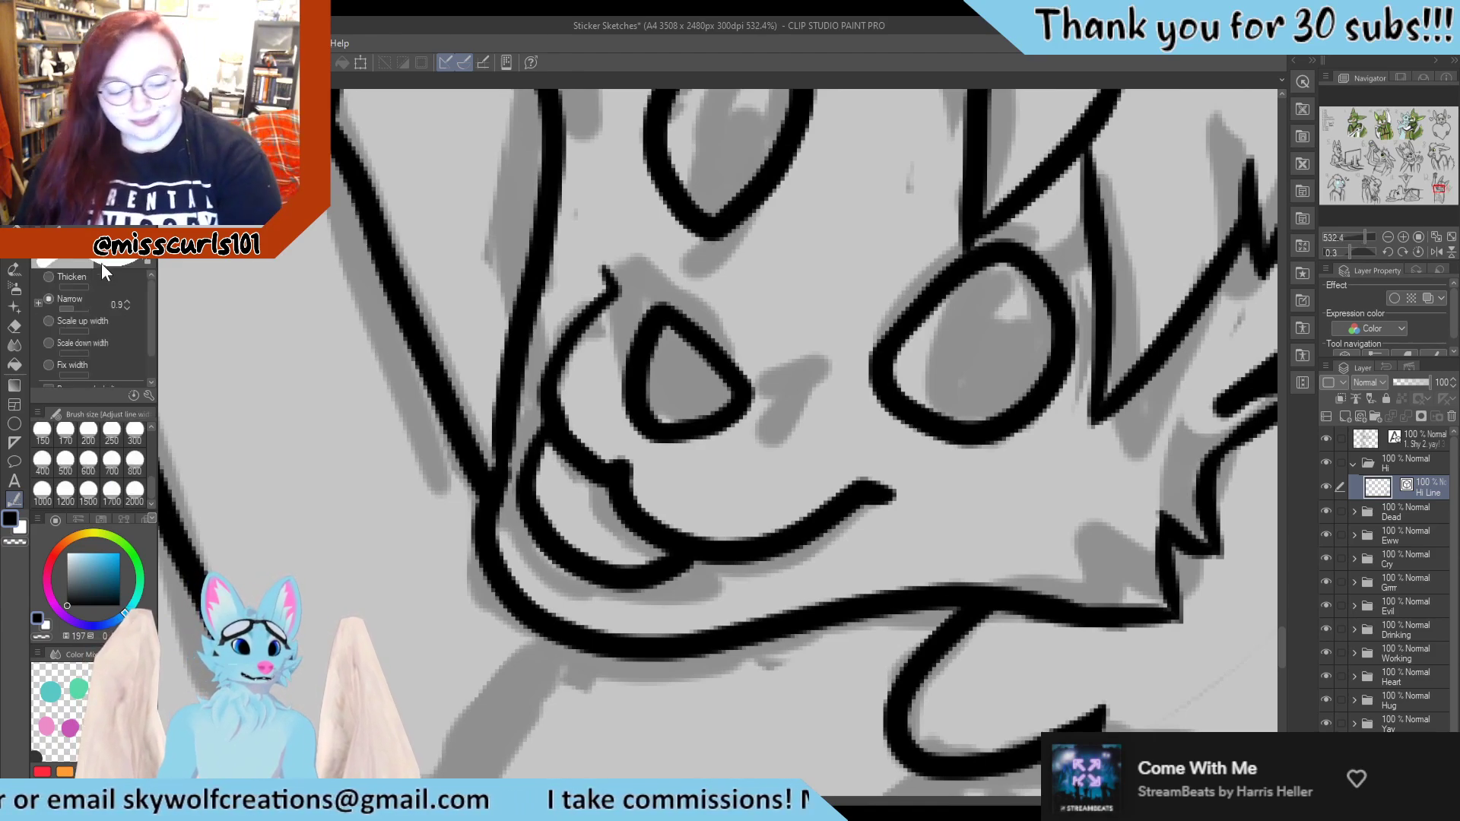
pyautogui.click(49, 365)
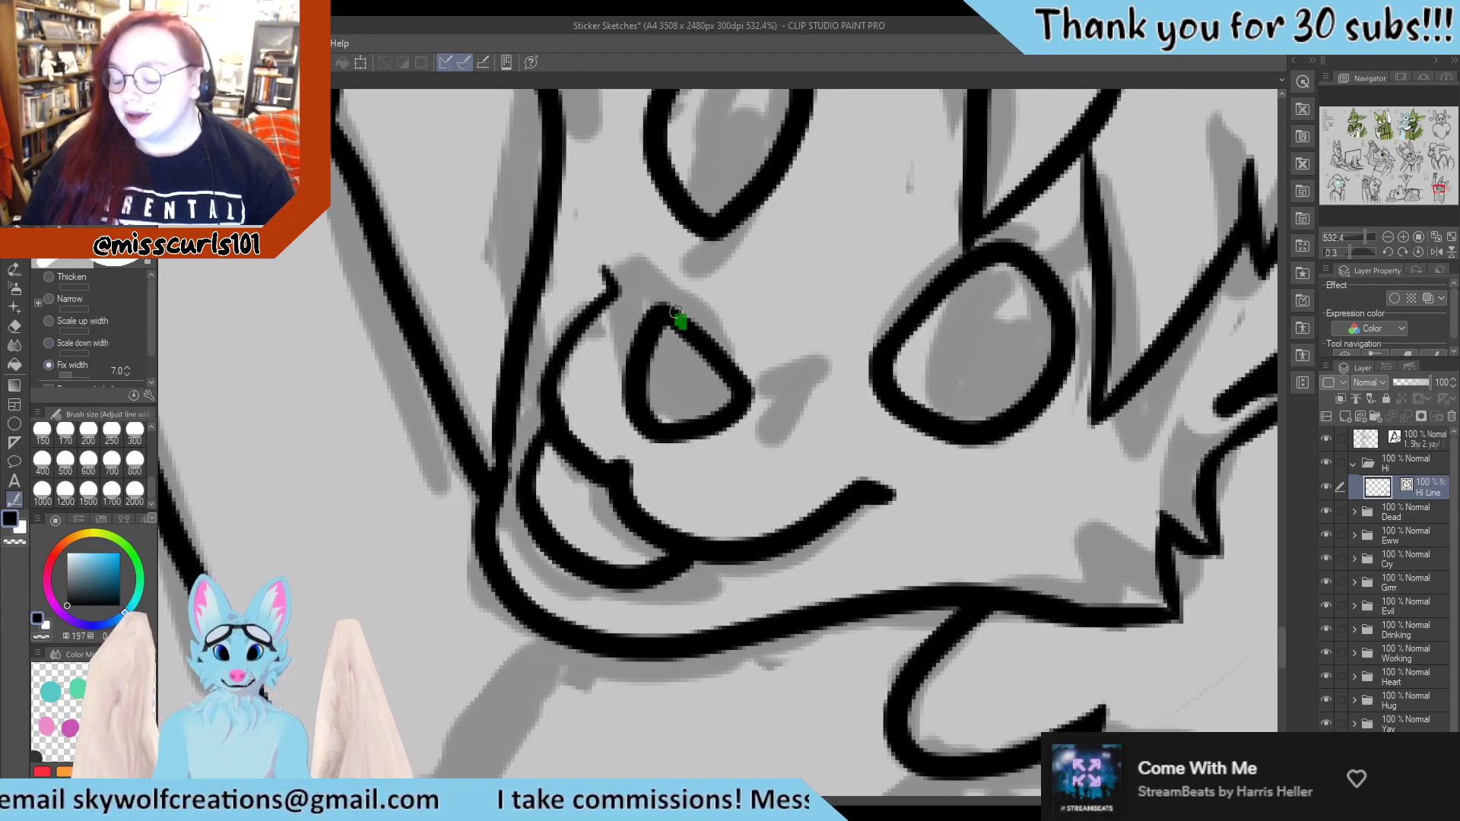
pyautogui.moveTo(676, 312)
pyautogui.mouseDown()
pyautogui.moveTo(741, 392)
pyautogui.moveTo(791, 388)
pyautogui.mouseUp()
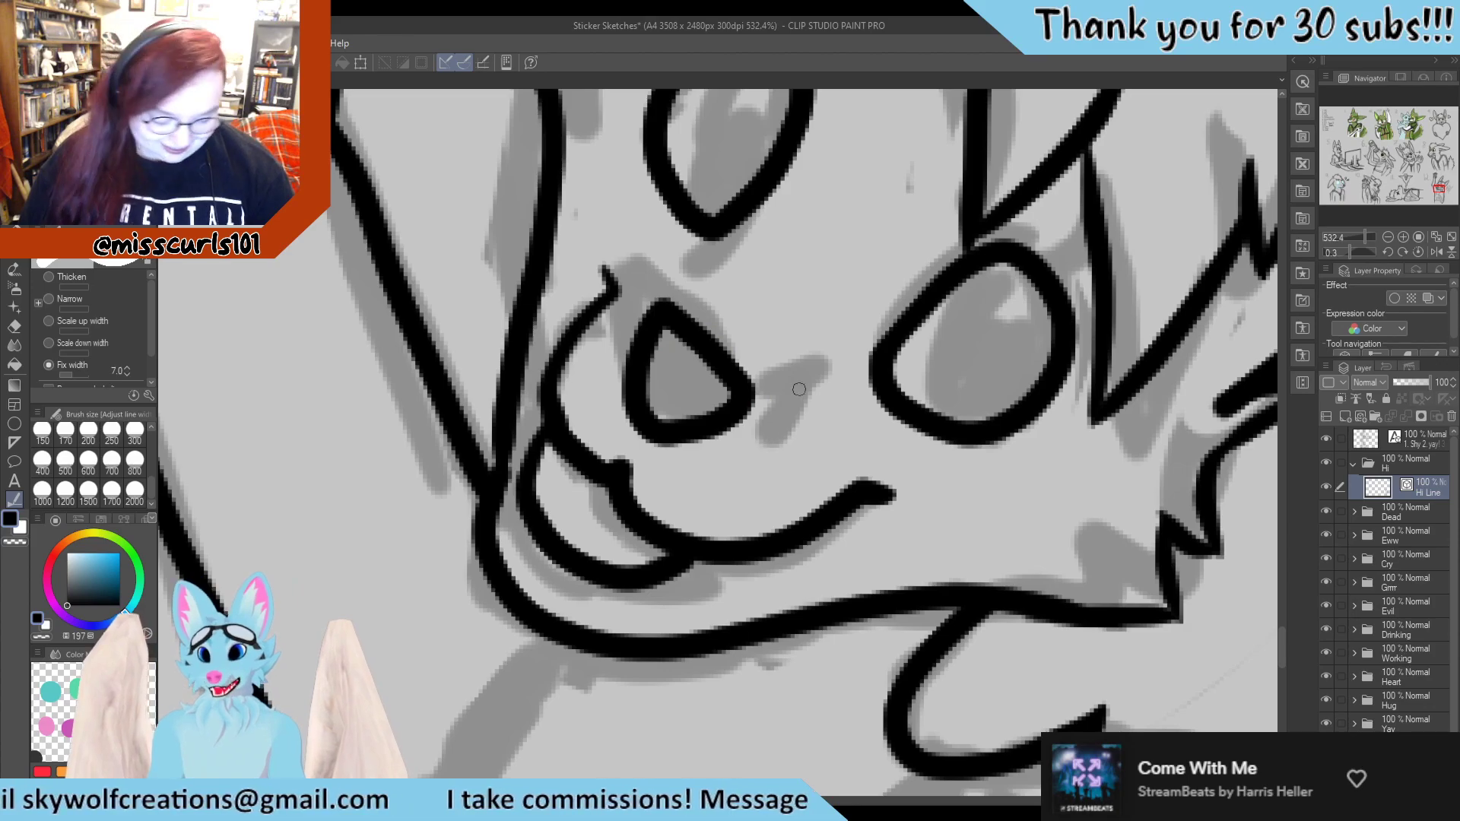
pyautogui.scroll(-2, 798, 390)
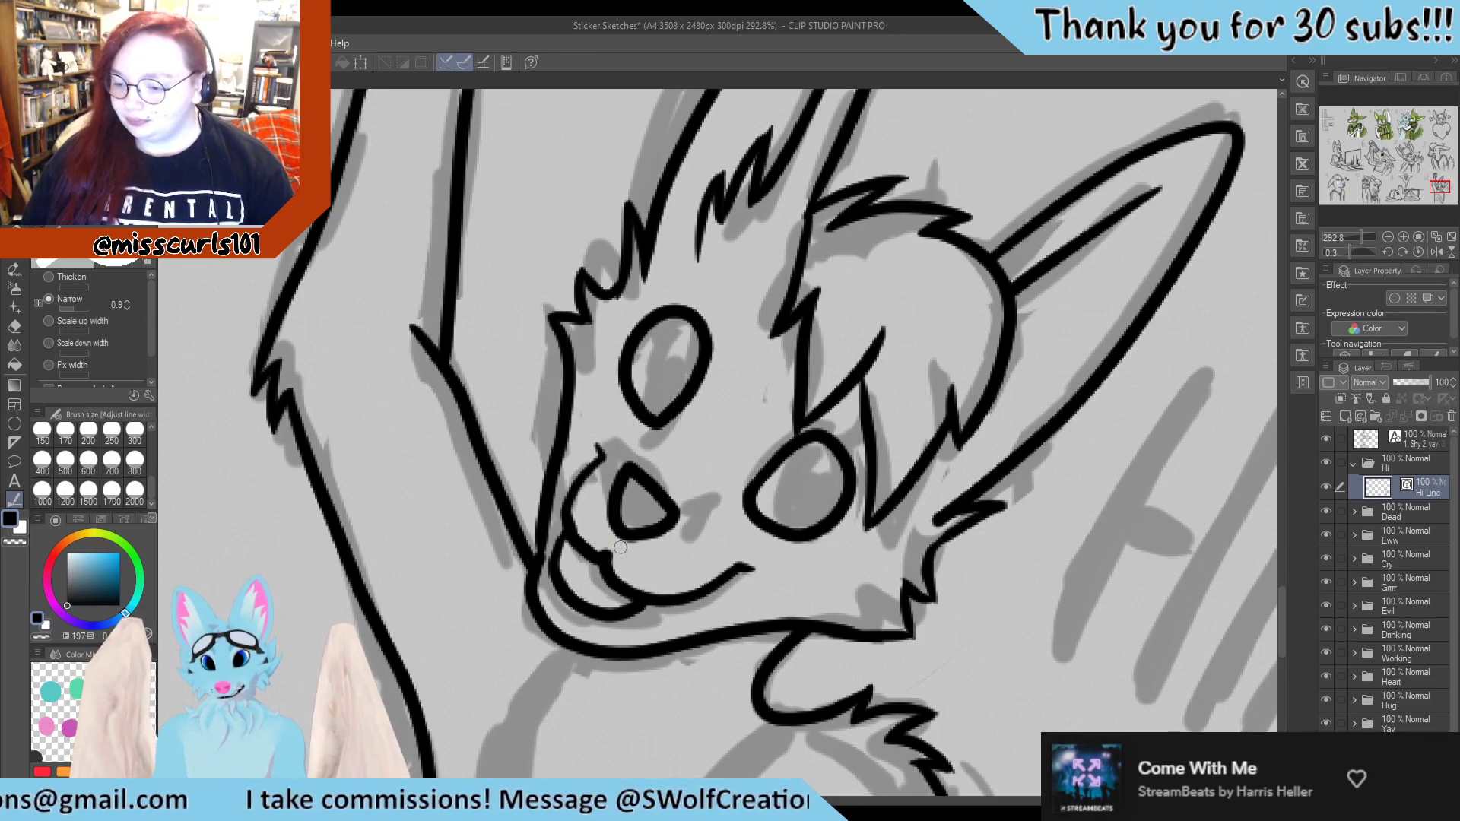
pyautogui.moveTo(620, 547); pyautogui.dragTo(621, 589)
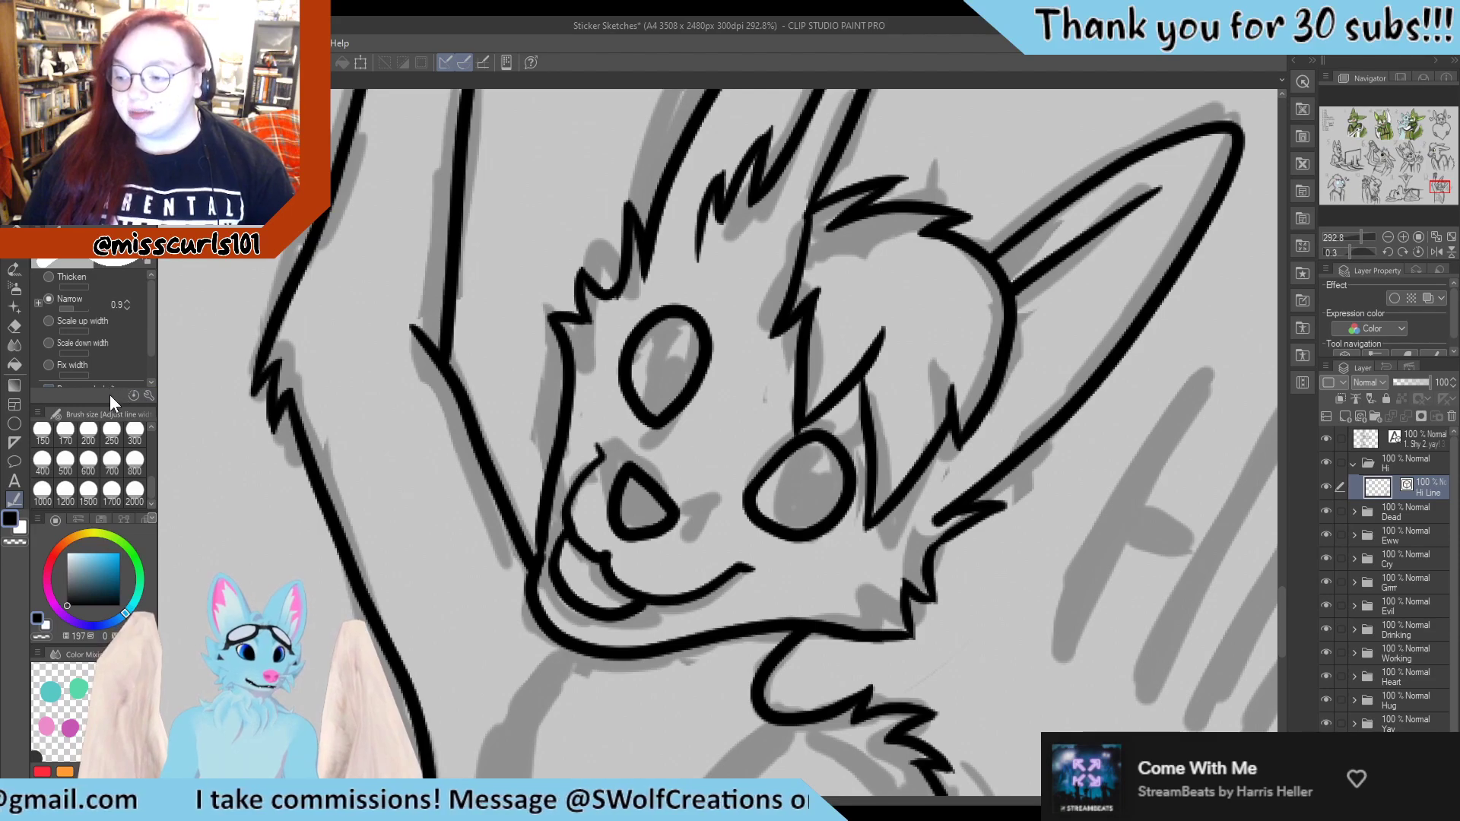
pyautogui.press('y')
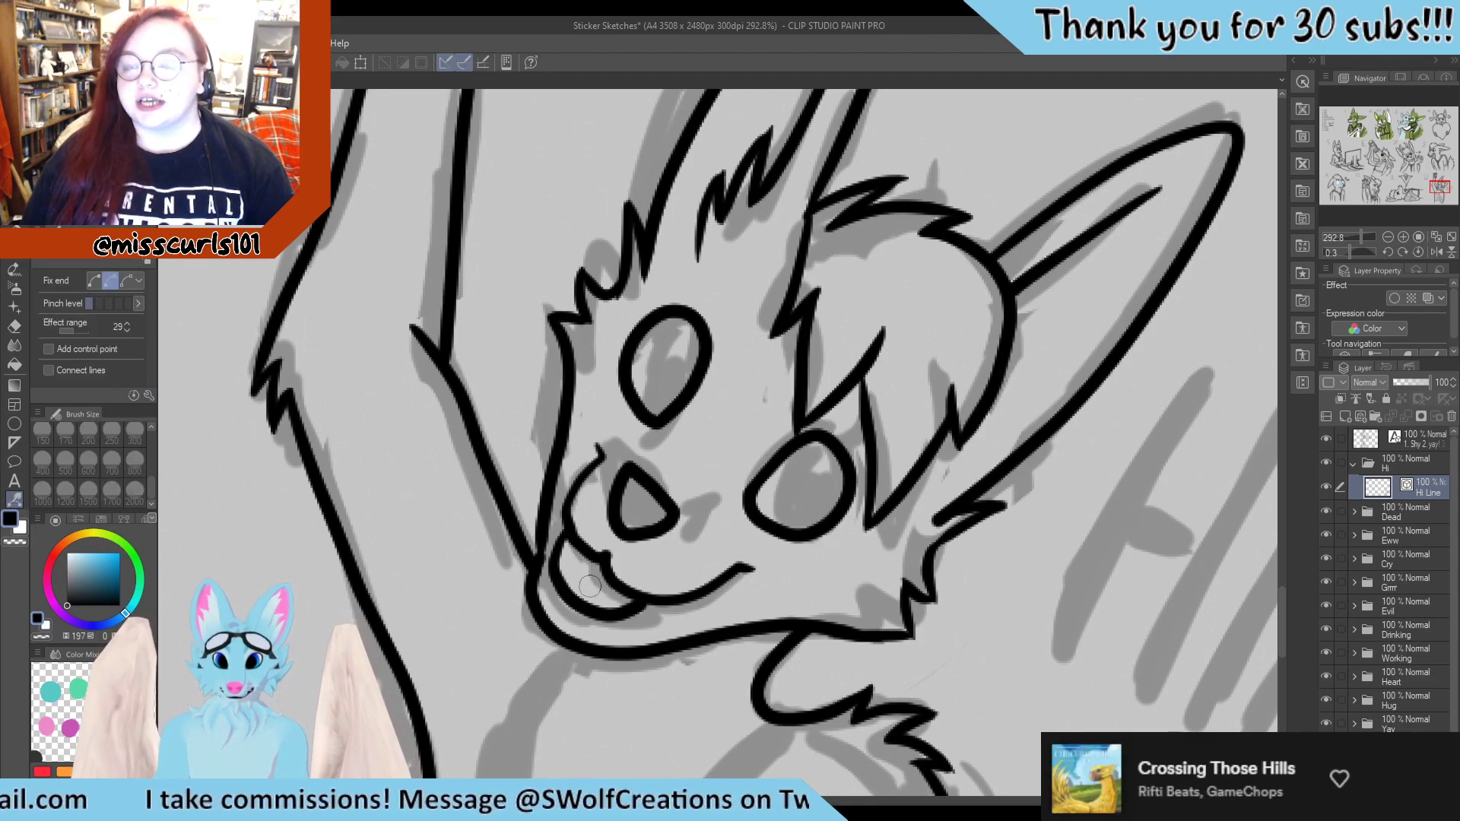
pyautogui.click(117, 303)
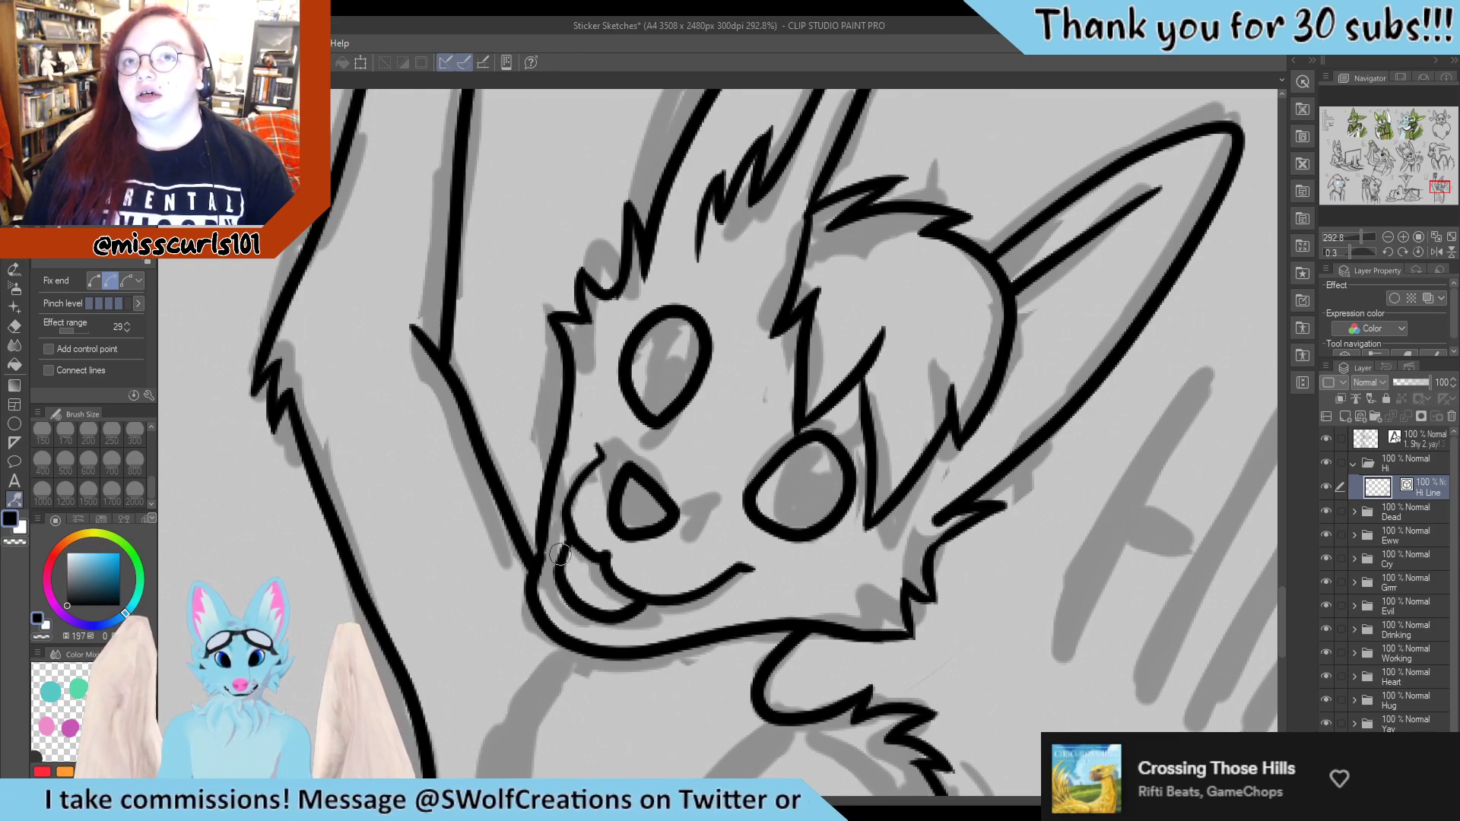
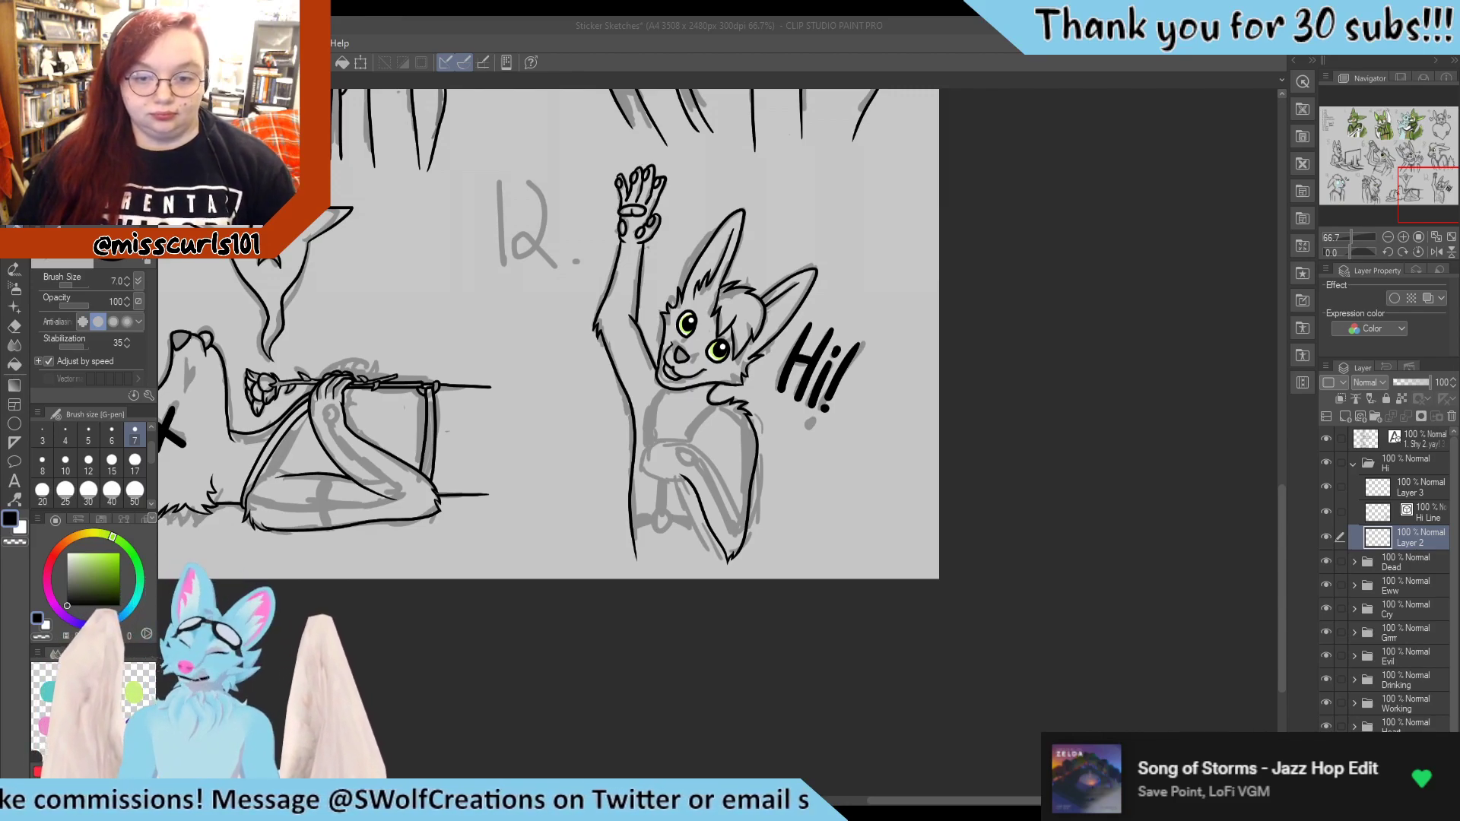
# Zoom in and out over the fox sticker to inspect its inked head, arm and chest
pyautogui.scroll(-6, 805, 339)
pyautogui.scroll(8, 707, 395)
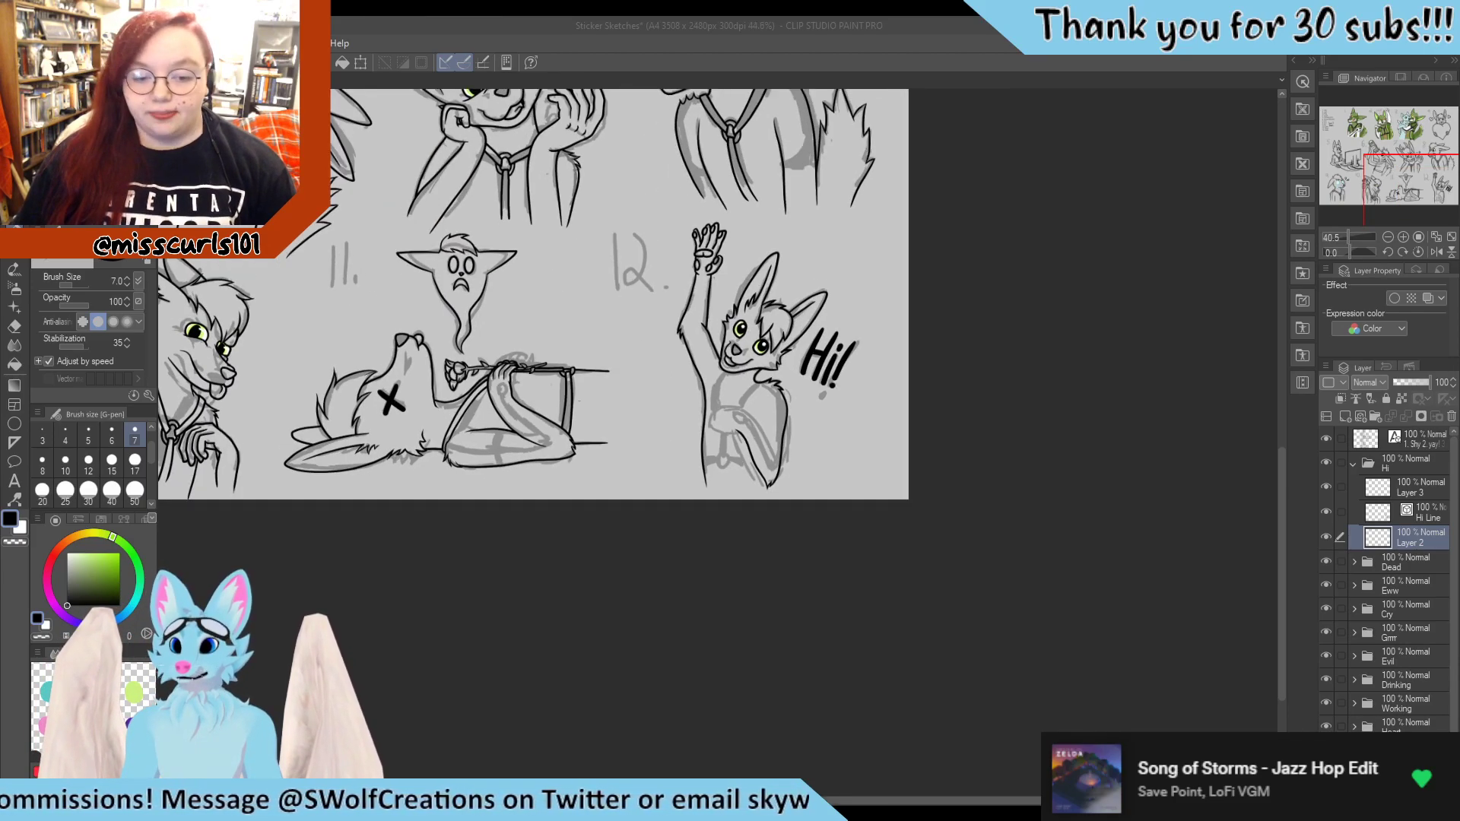
pyautogui.scroll(5, 782, 378)
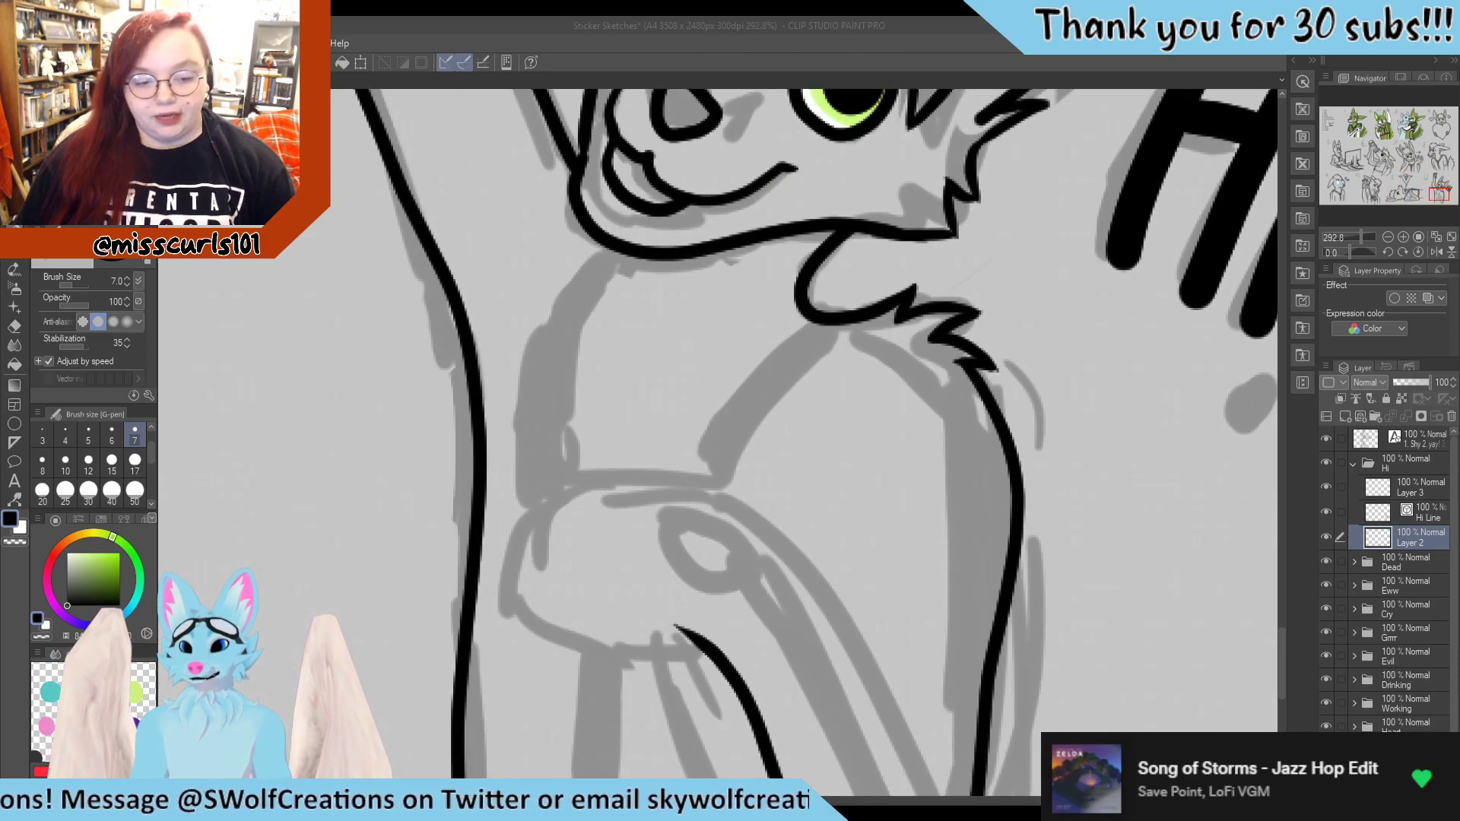
pyautogui.scroll(-15, 660, 533)
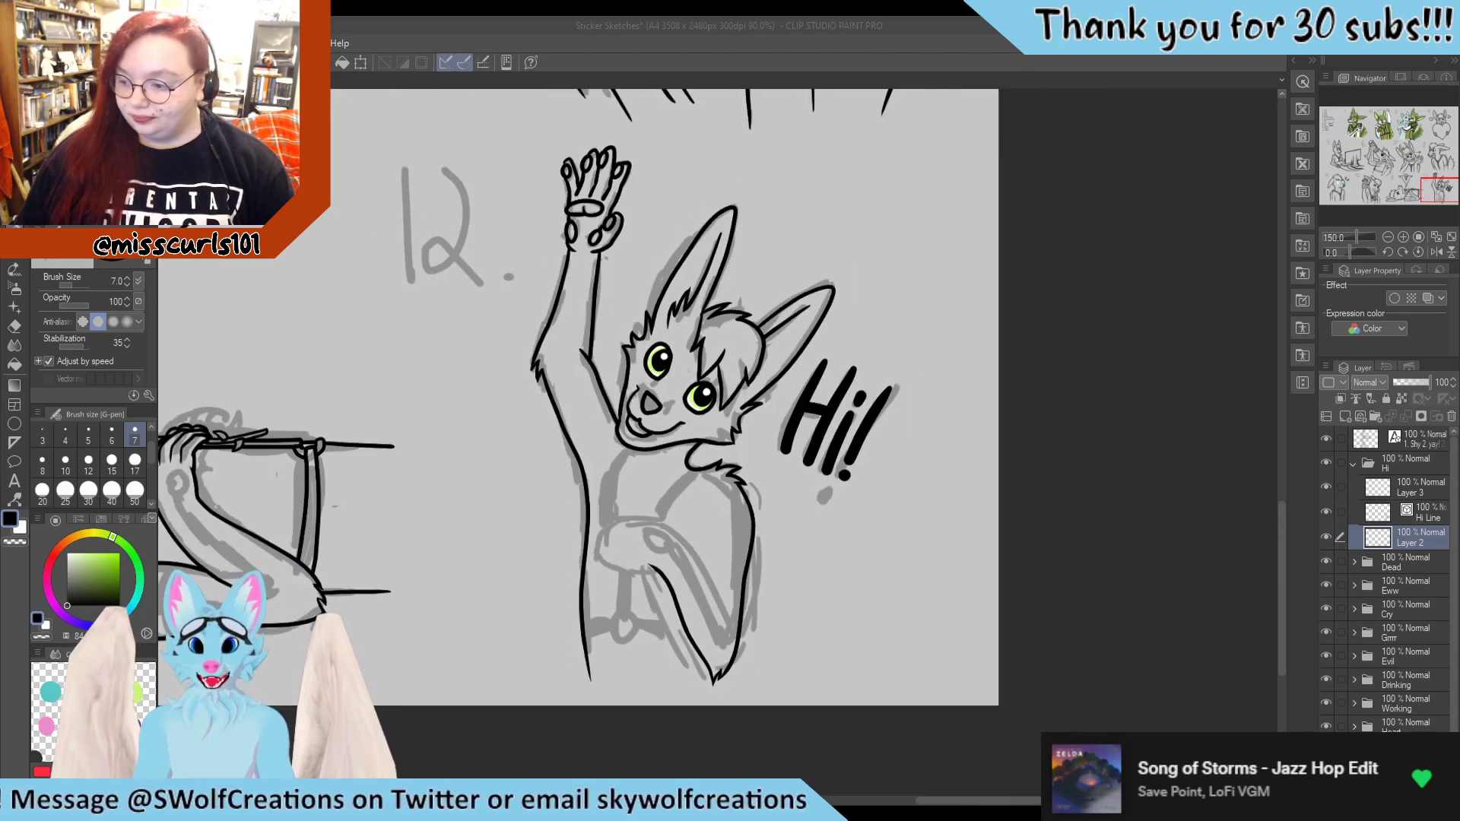
pyautogui.scroll(4, 563, 508)
pyautogui.scroll(-2, 761, 365)
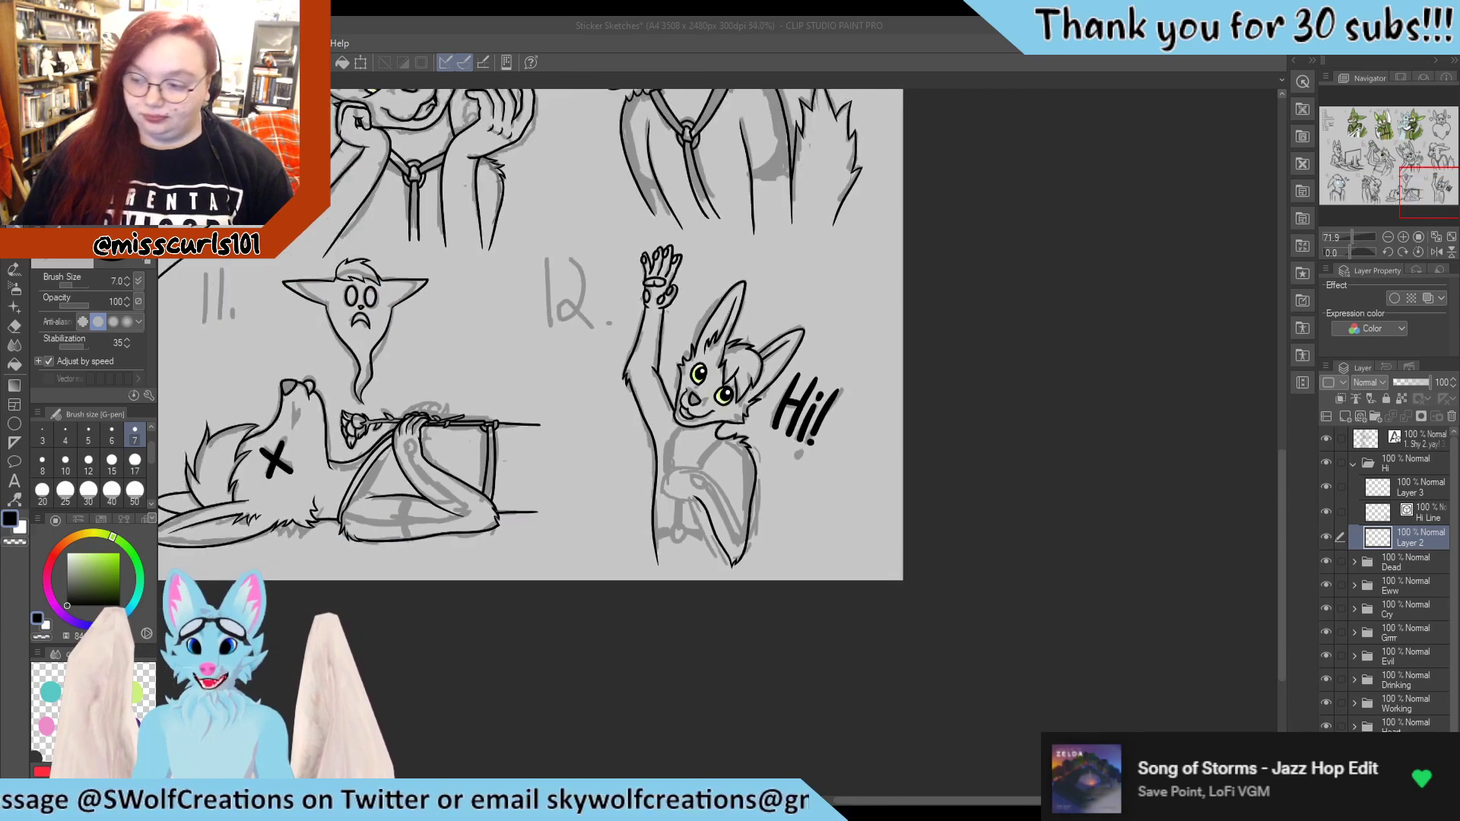
pyautogui.scroll(3, 761, 365)
pyautogui.scroll(4, 712, 454)
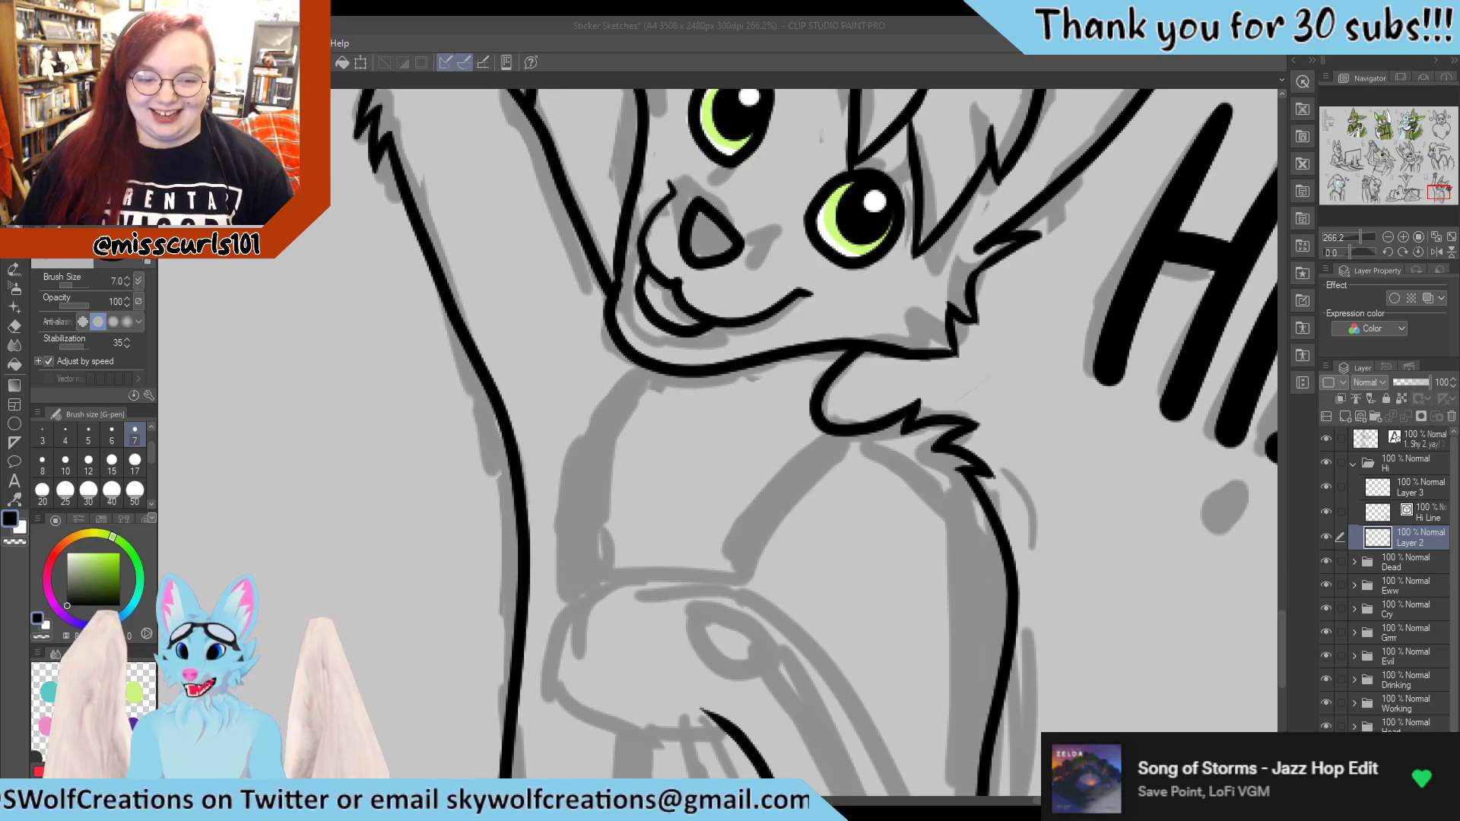
pyautogui.scroll(-4, 712, 455)
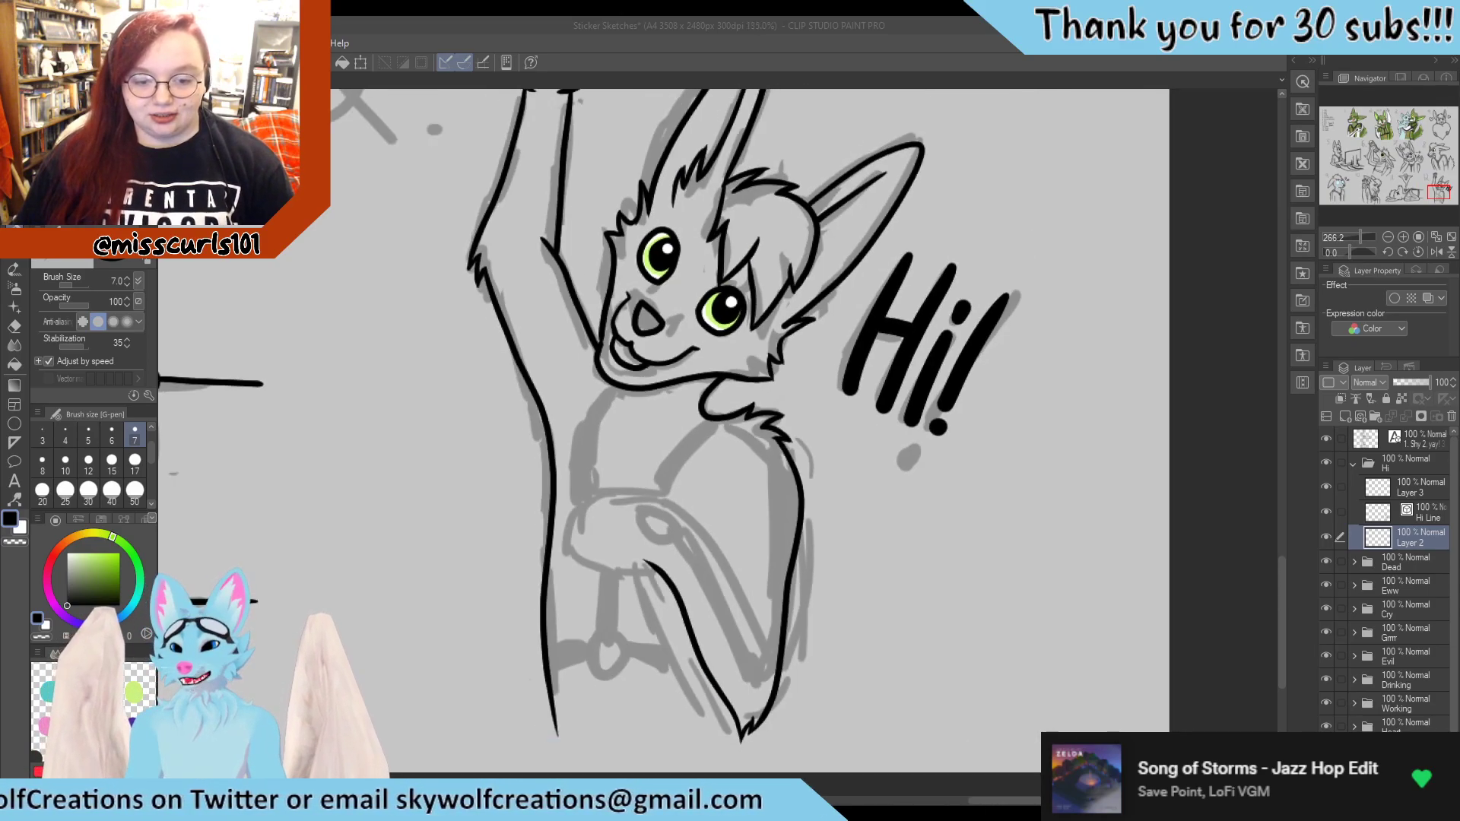
pyautogui.scroll(1, 712, 455)
pyautogui.scroll(5, 711, 500)
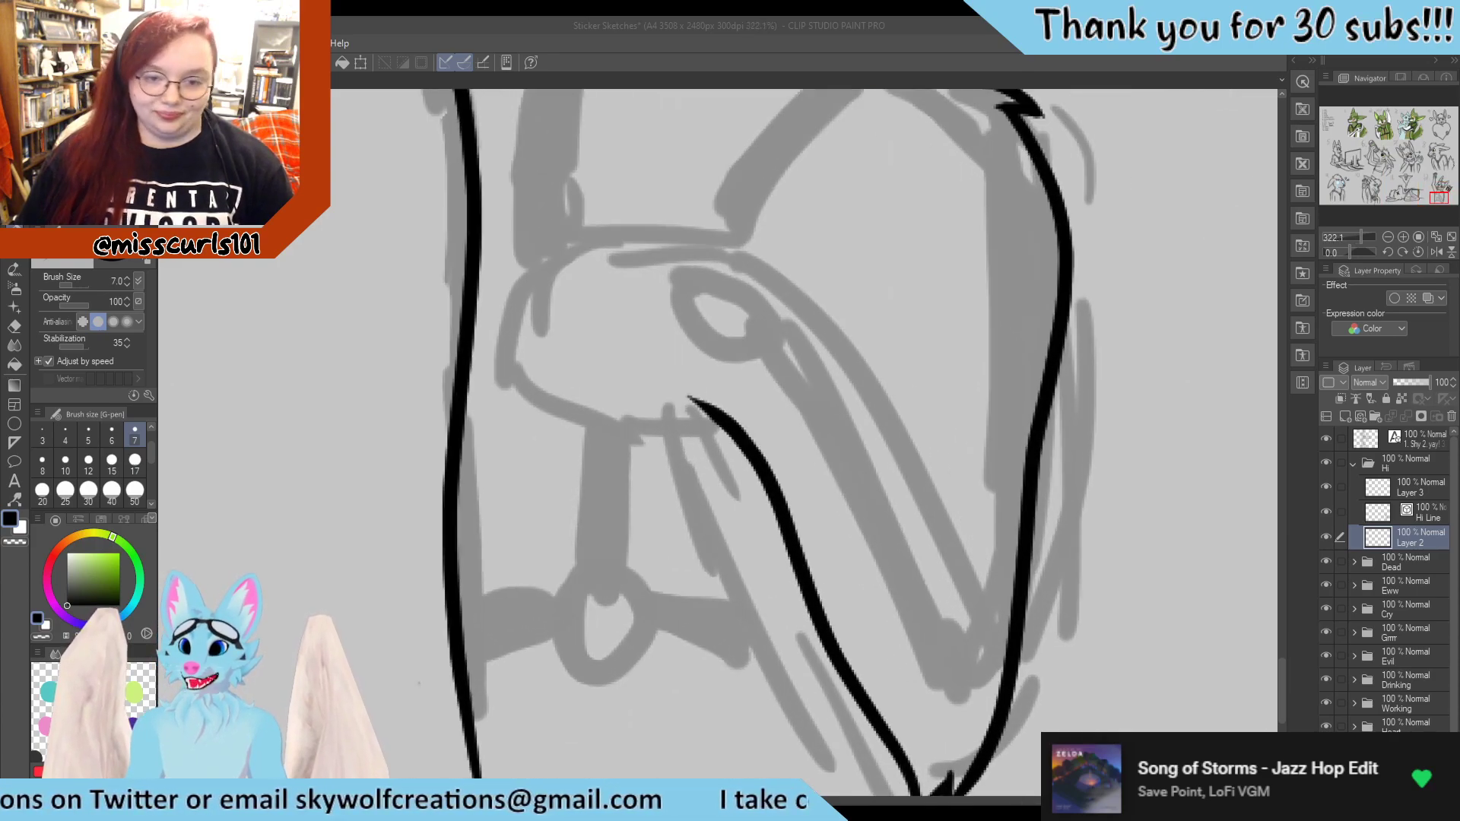
pyautogui.moveTo(629, 244)
pyautogui.mouseDown()
pyautogui.moveTo(773, 274)
pyautogui.moveTo(834, 328)
pyautogui.moveTo(914, 489)
pyautogui.moveTo(967, 658)
pyautogui.mouseUp()
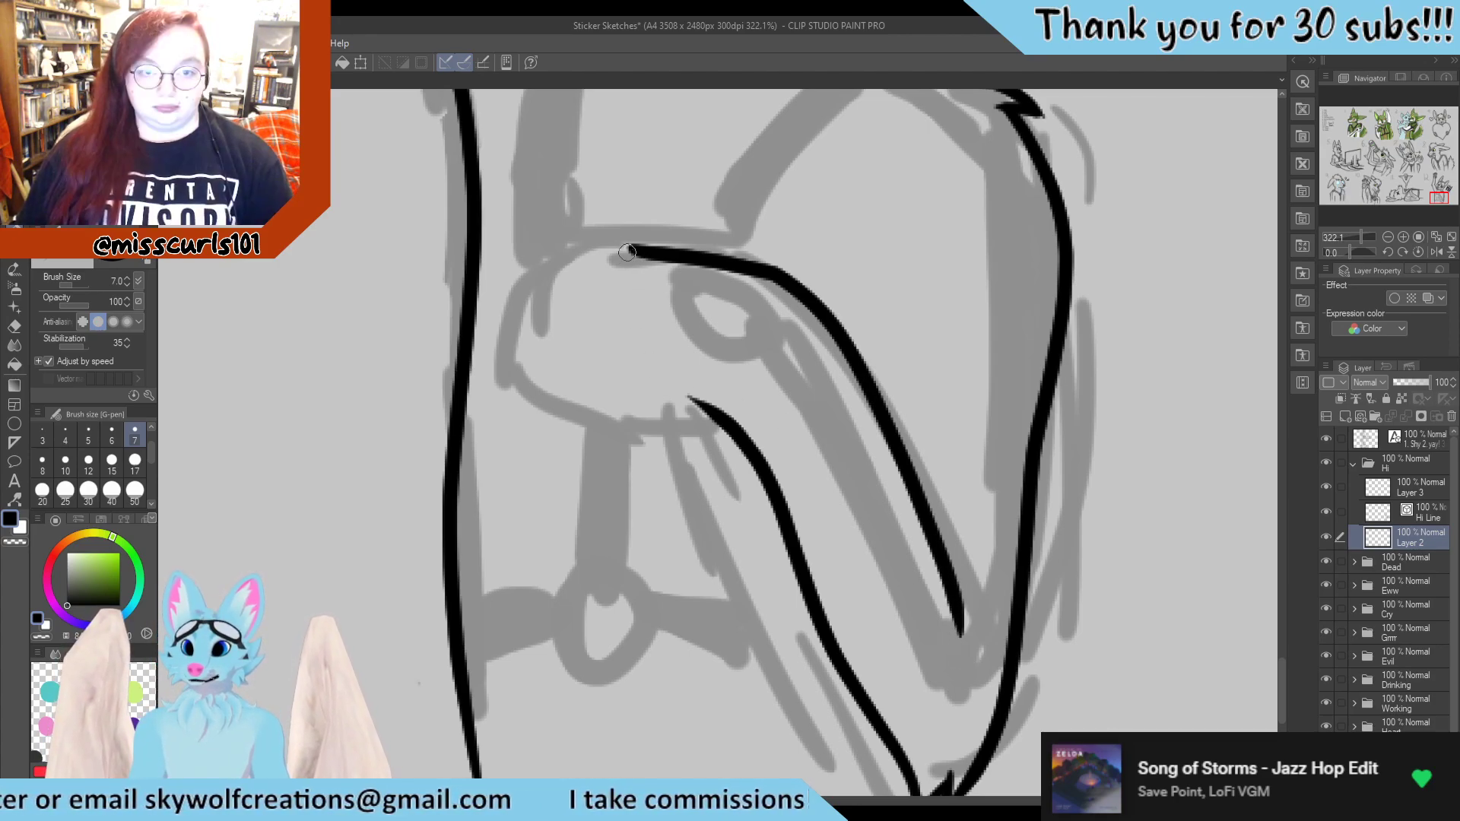
pyautogui.moveTo(636, 253); pyautogui.dragTo(549, 298)
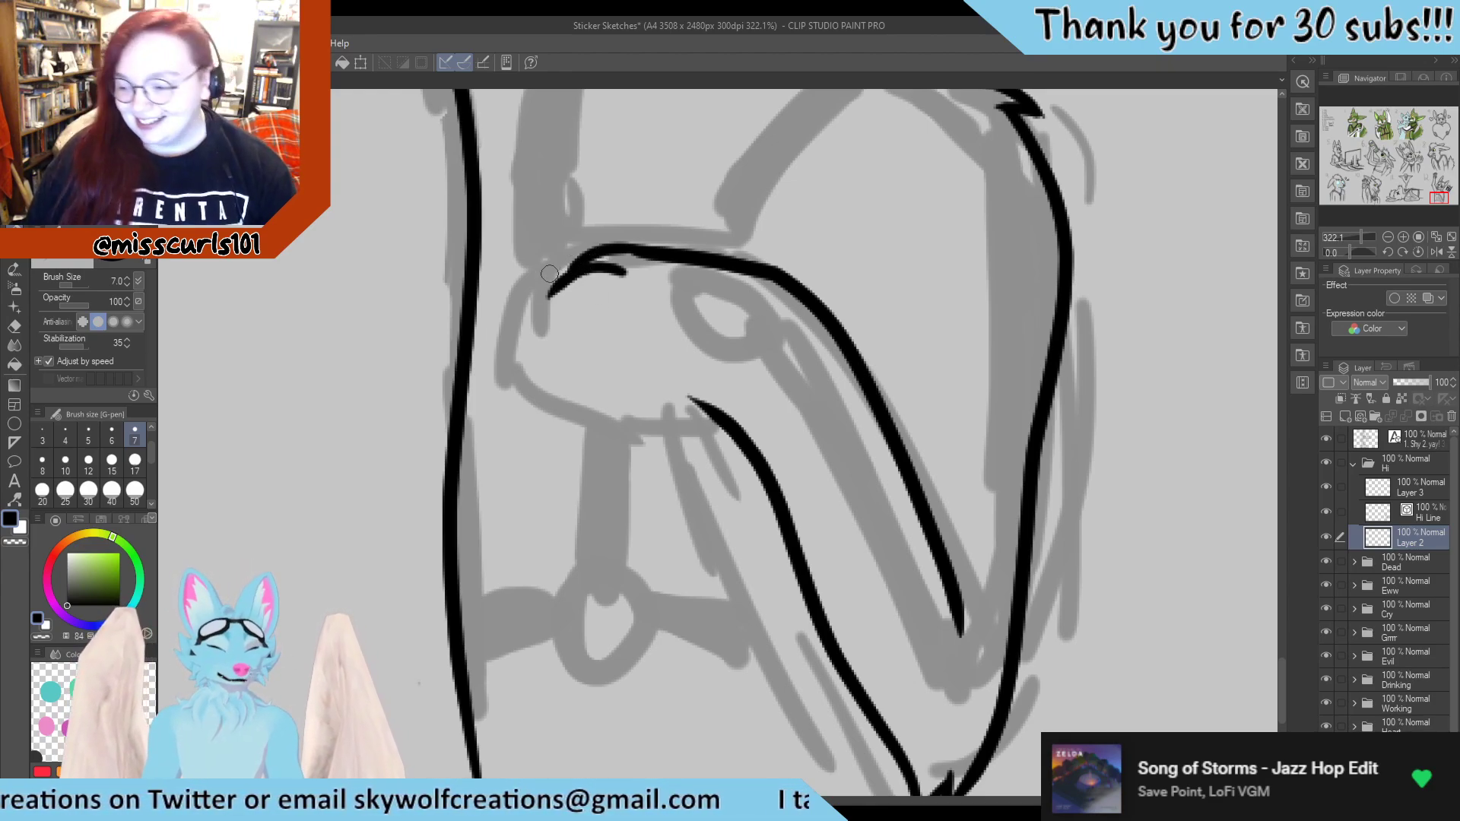
pyautogui.moveTo(599, 304)
pyautogui.mouseDown()
pyautogui.moveTo(553, 295)
pyautogui.moveTo(535, 325)
pyautogui.moveTo(531, 388)
pyautogui.moveTo(563, 450)
pyautogui.mouseUp()
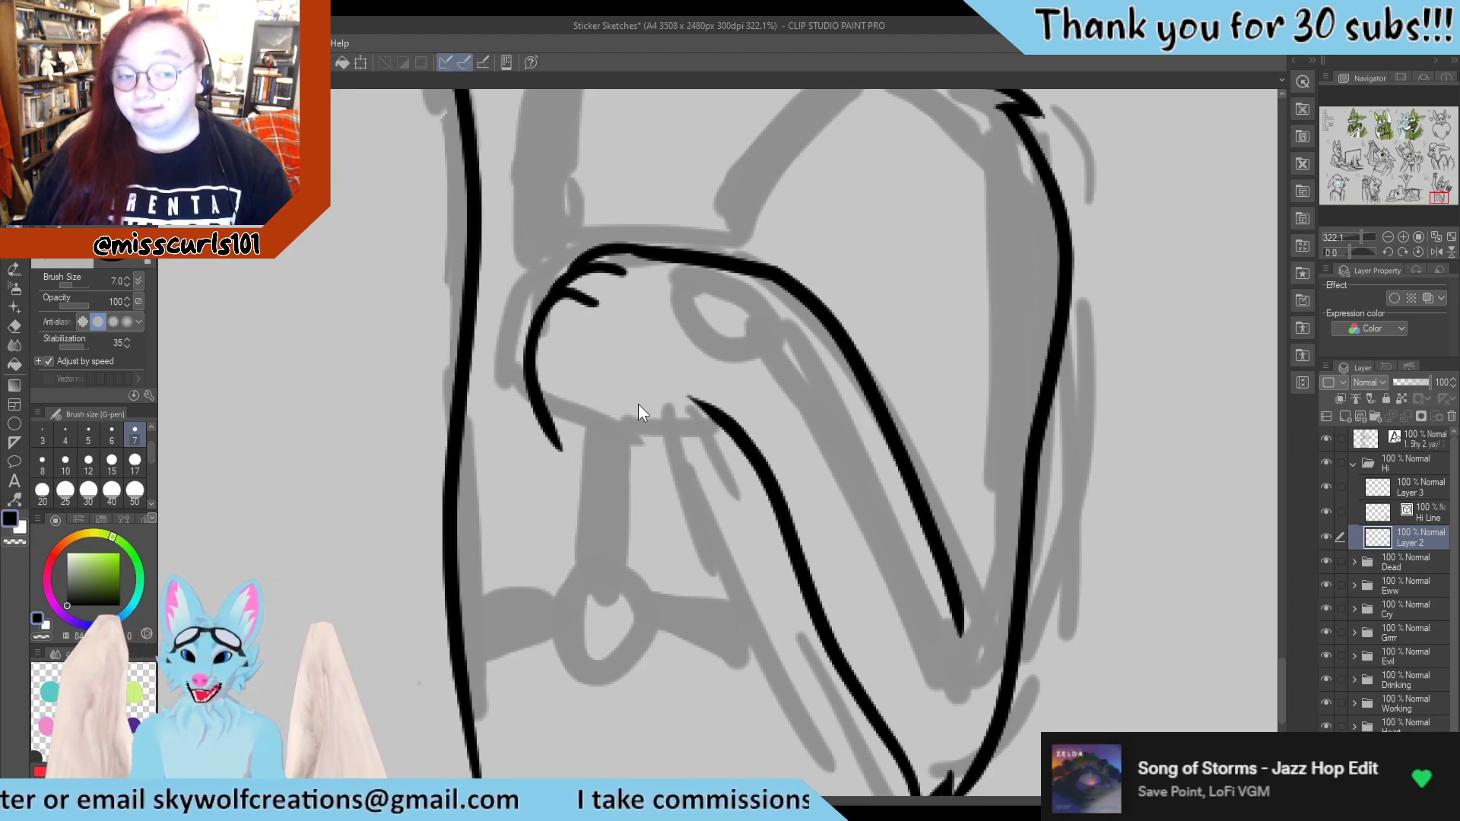
pyautogui.hotkey('ctrl', 'z')
pyautogui.moveTo(701, 399); pyautogui.dragTo(585, 394)
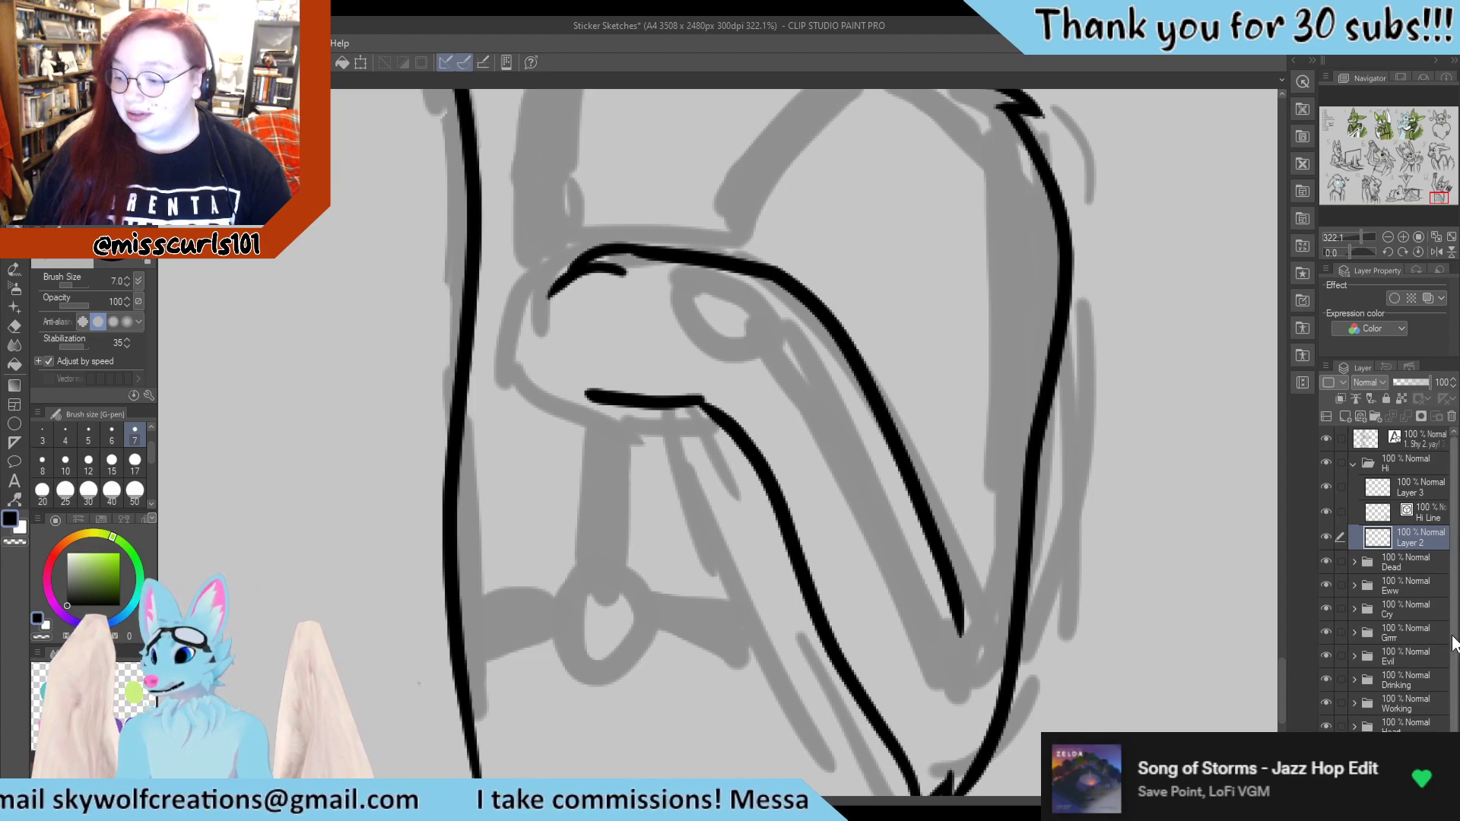
pyautogui.hotkey('ctrl', 'z')
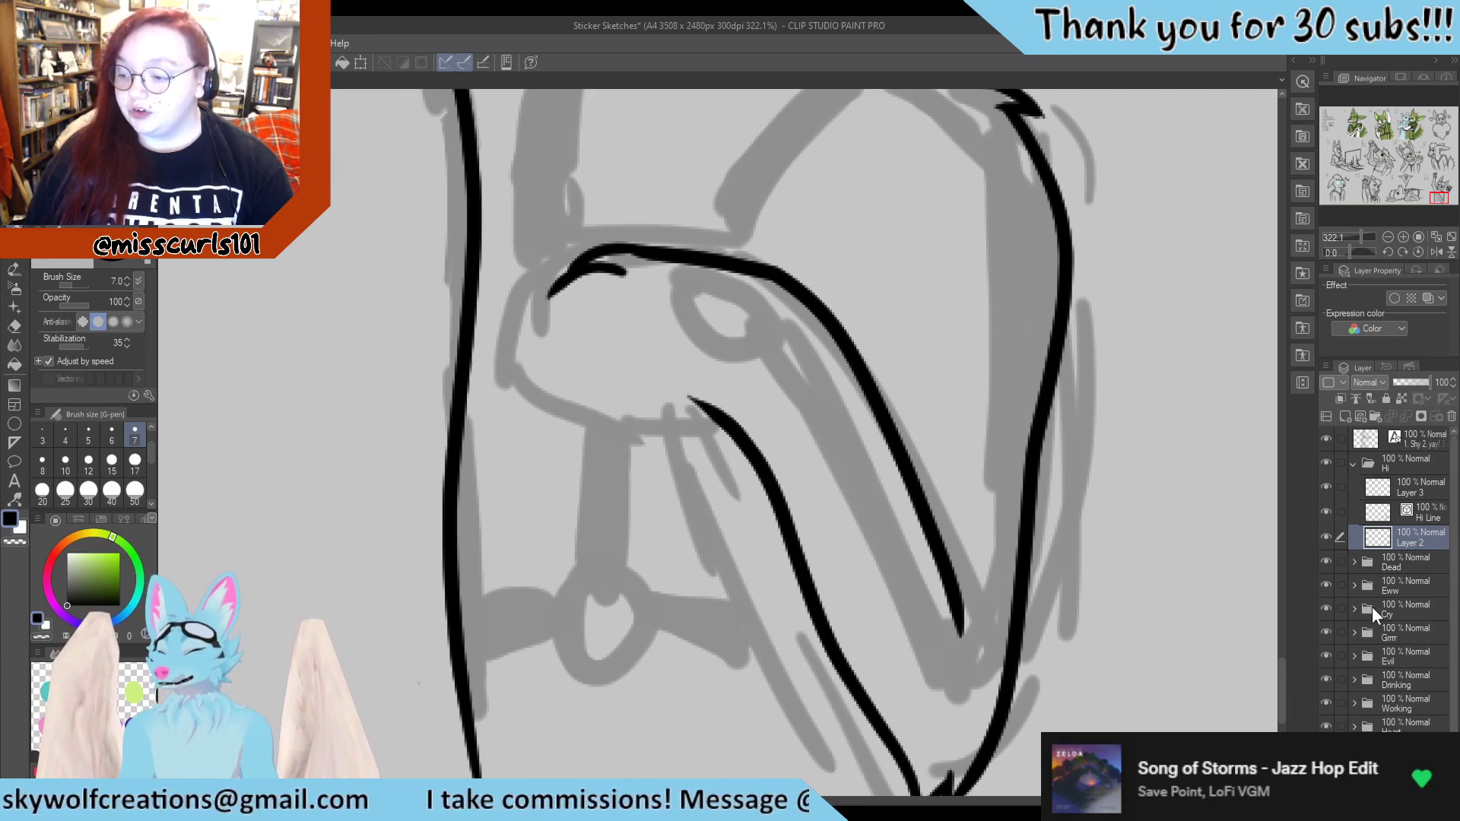
pyautogui.hotkey('ctrl', 'z')
pyautogui.hotkey('ctrl', 'z')
# Undo the leftover paw stroke, toggling the ink and Hi! lettering layers to compare with the sketch
pyautogui.click(1328, 538)
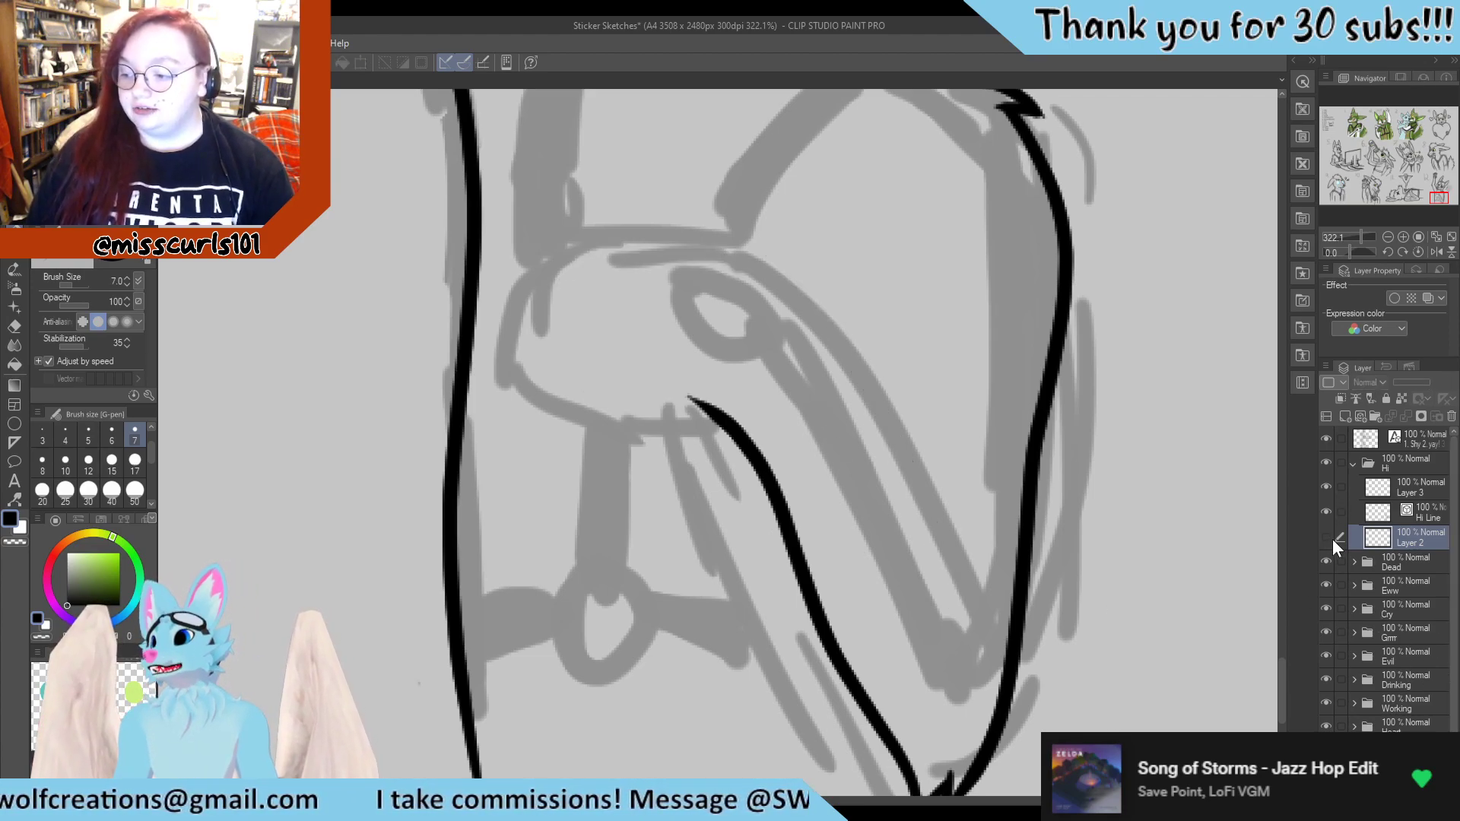
pyautogui.click(1328, 538)
pyautogui.hotkey('ctrl', 'z')
pyautogui.scroll(-3, 1172, 722)
pyautogui.scroll(-2, 1067, 714)
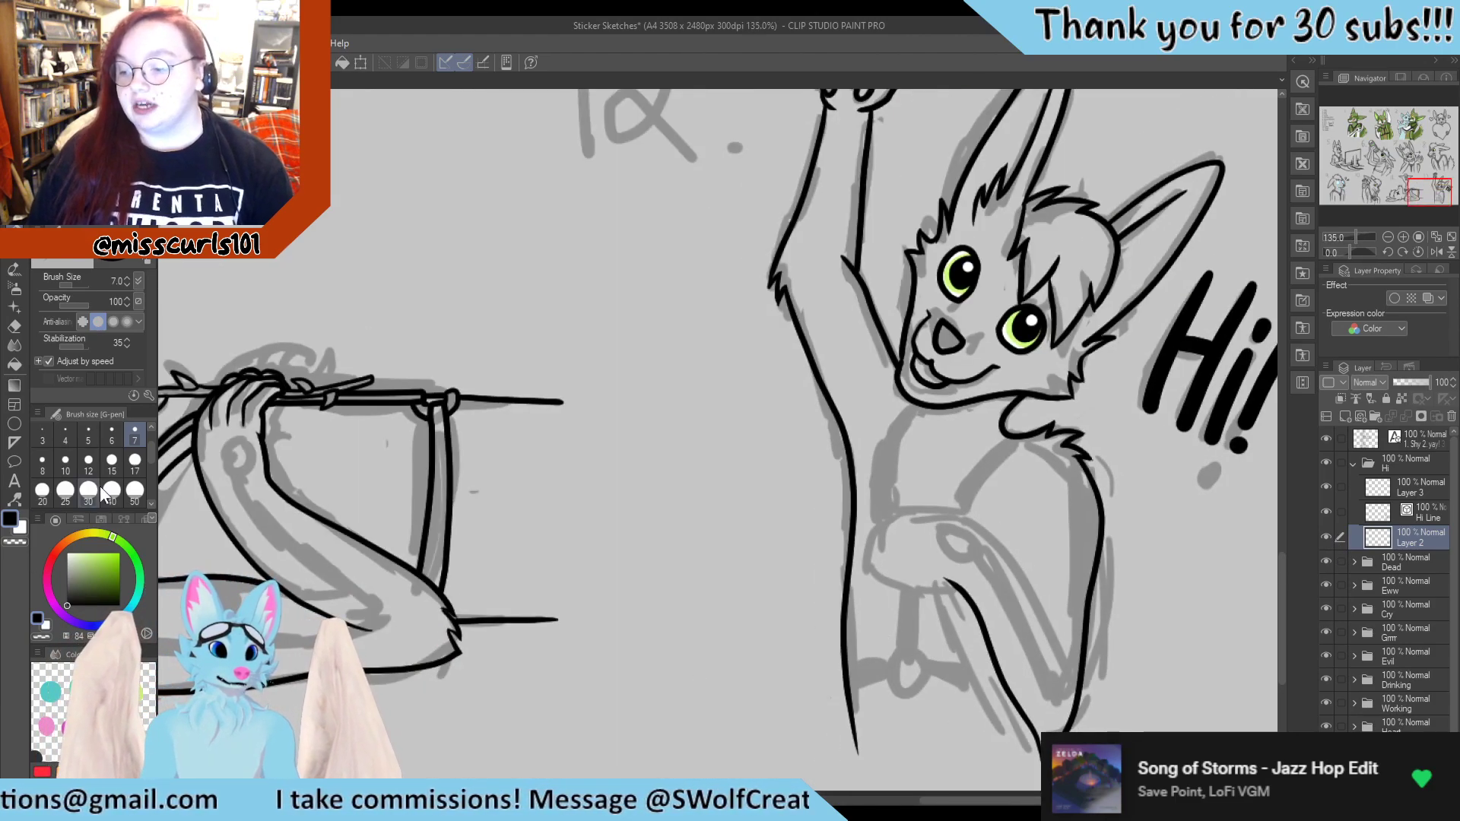
pyautogui.scroll(-1, 95, 486)
pyautogui.click(1324, 536)
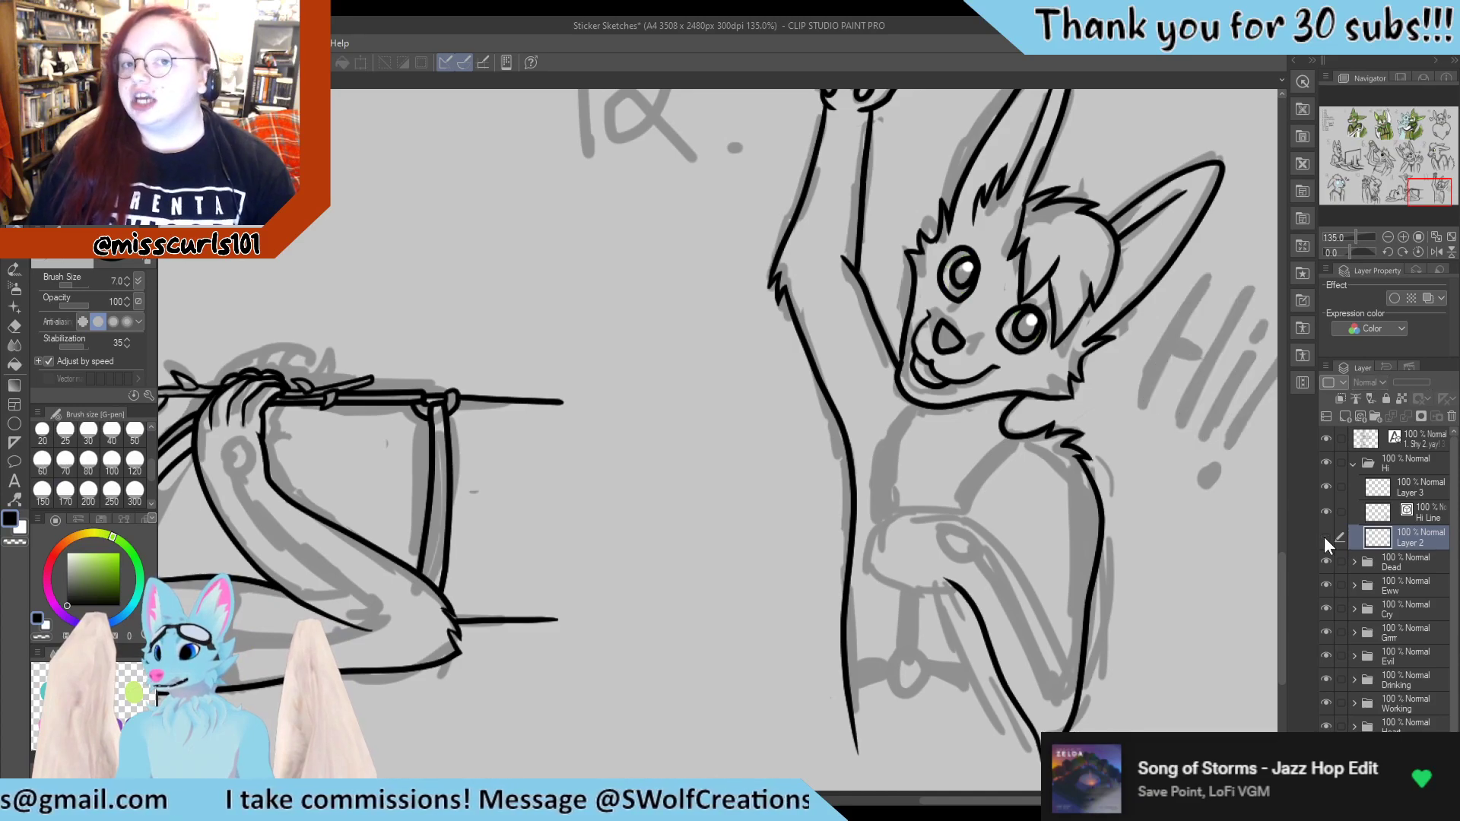
pyautogui.click(1324, 537)
pyautogui.scroll(-1, 1407, 710)
pyautogui.scroll(-1, 1406, 711)
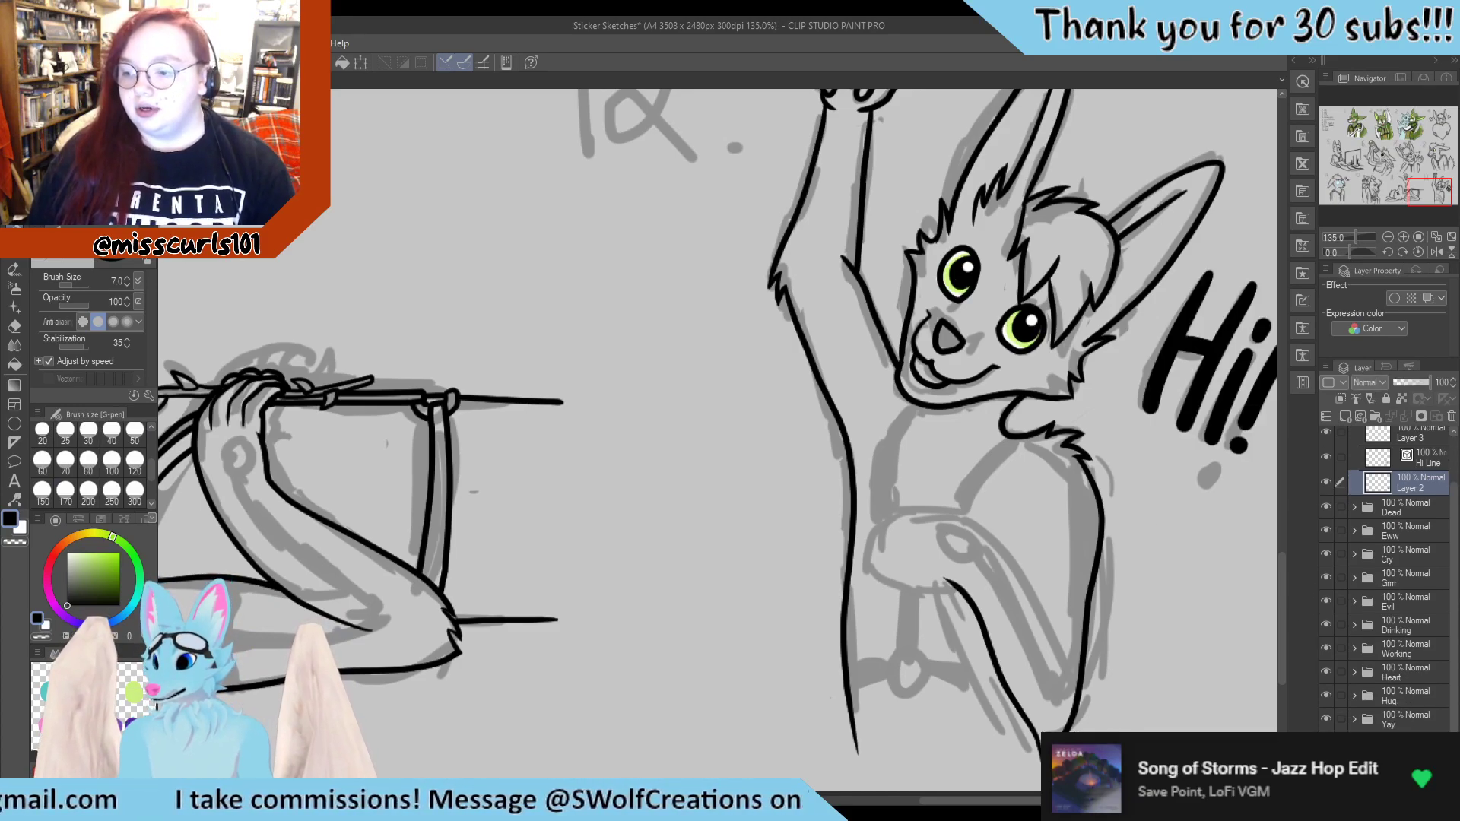
# Make the 41% faded sketch layer active and bring stickers 10, 11 and 12 back into view
pyautogui.click(1407, 749)
pyautogui.scroll(-1, 619, 452)
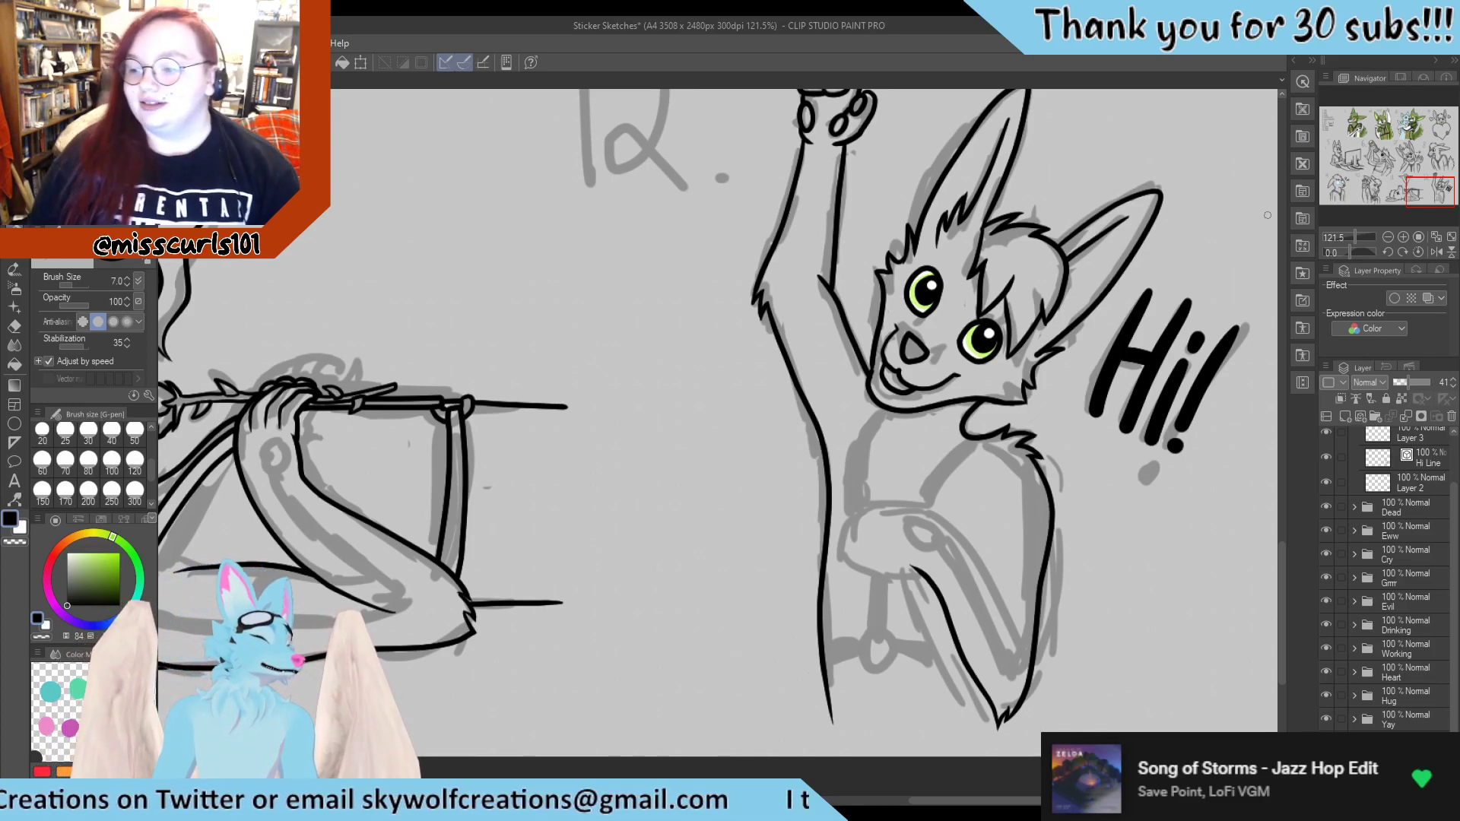
pyautogui.scroll(-1, 1186, 142)
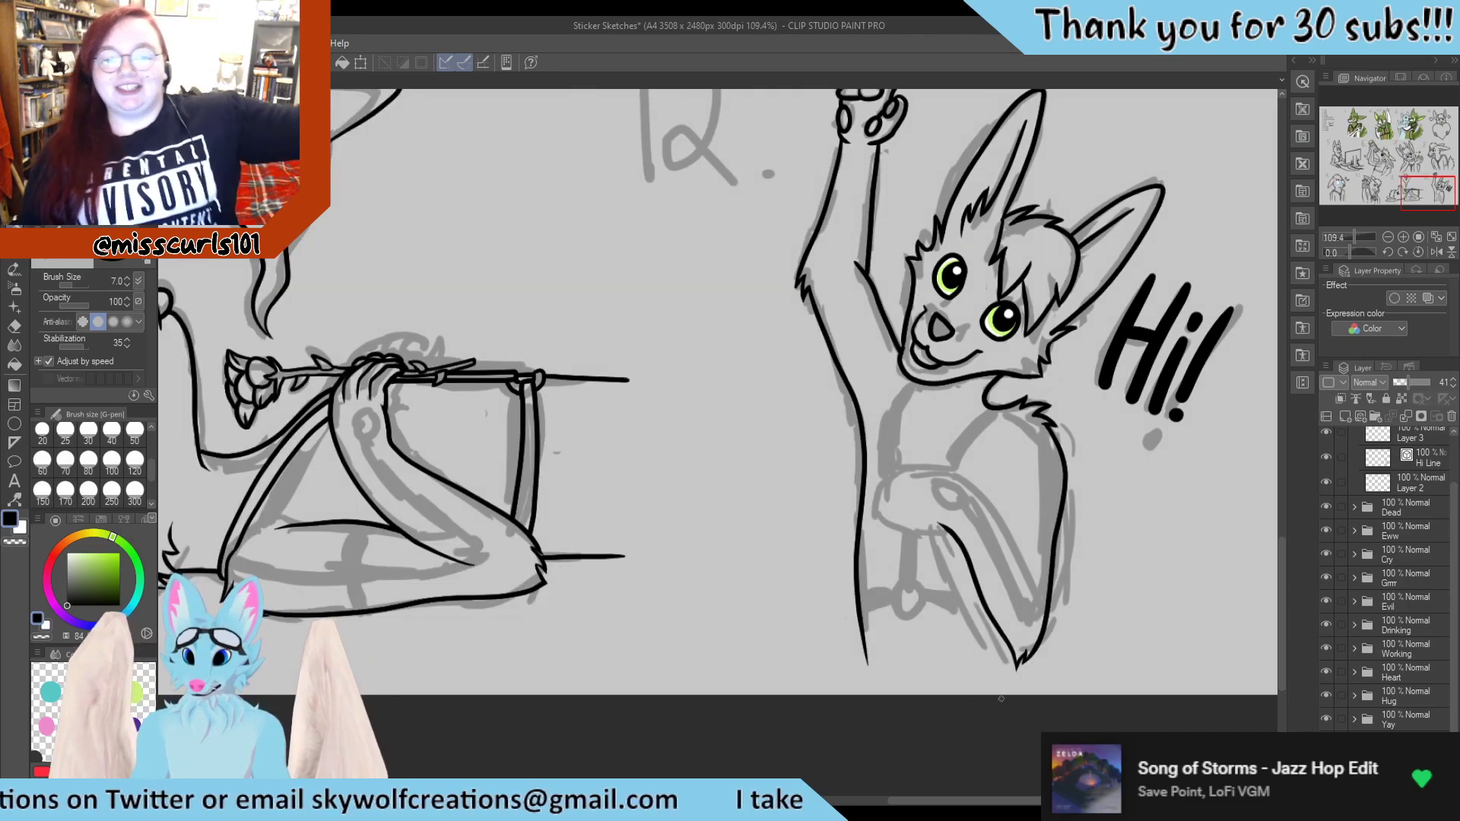
pyautogui.click(1427, 126)
pyautogui.scroll(-6, 475, 328)
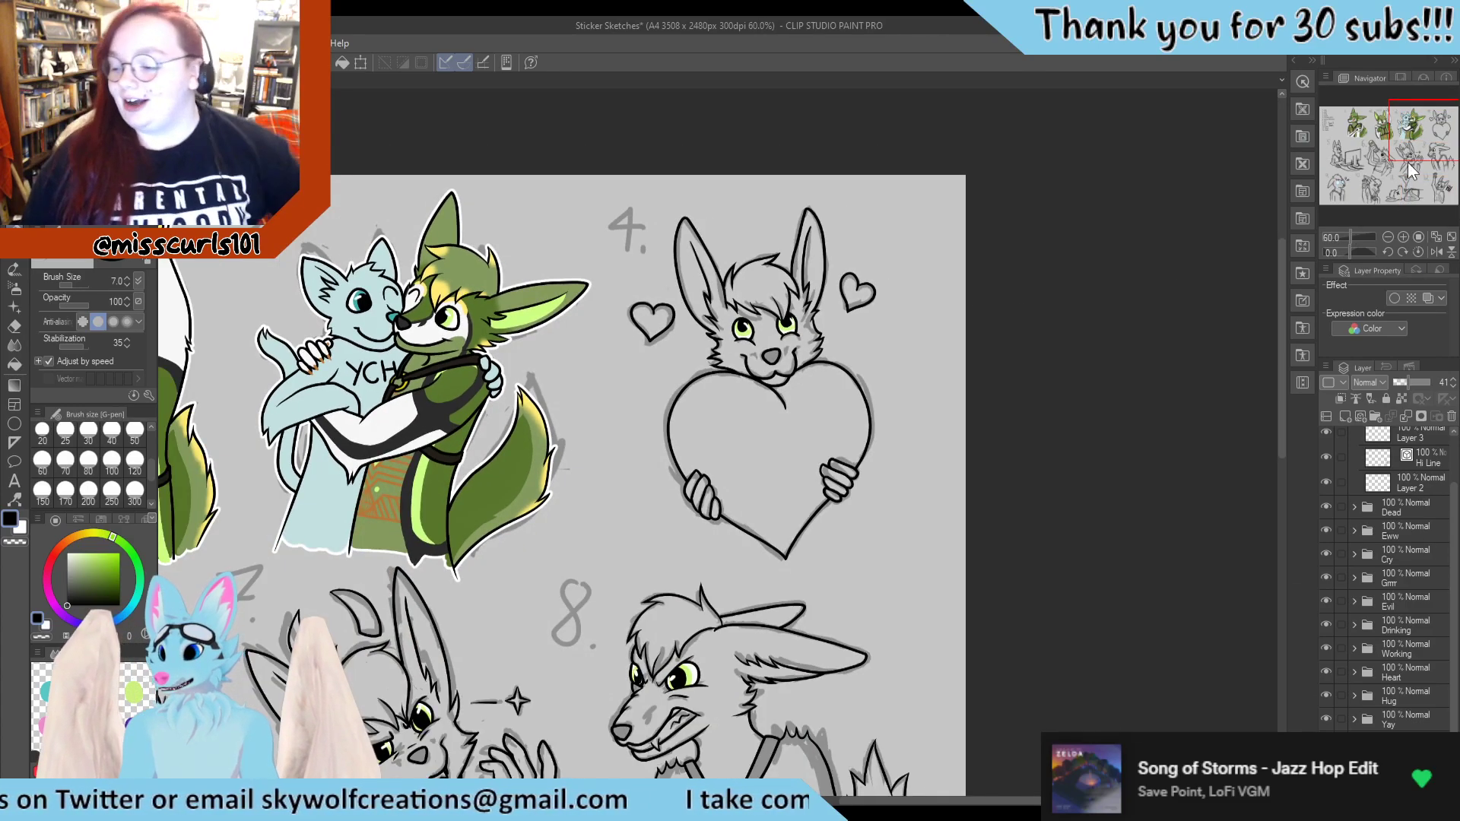
pyautogui.moveTo(1411, 169); pyautogui.dragTo(1369, 229)
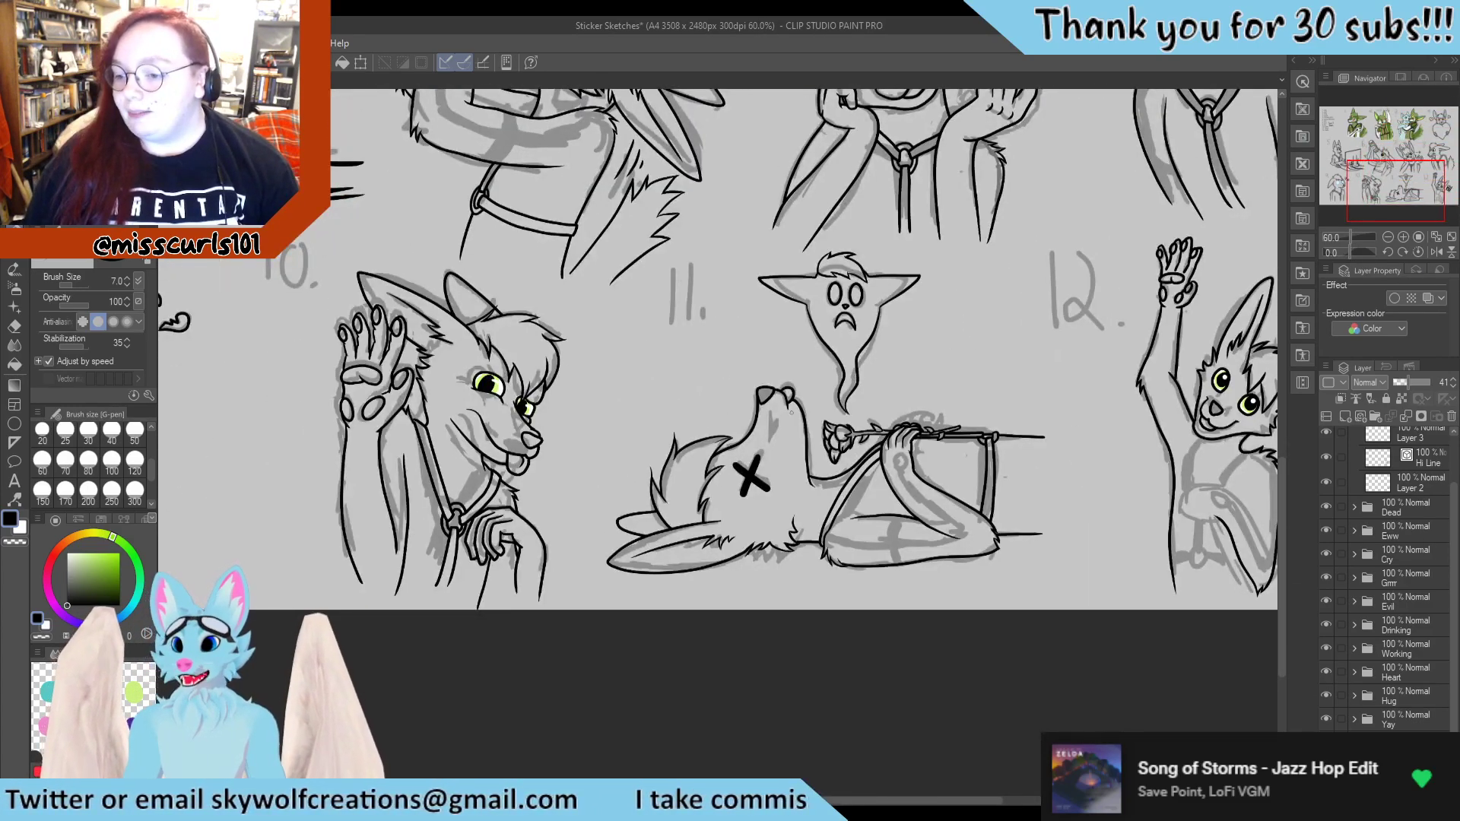
pyautogui.scroll(-3, 530, 310)
pyautogui.scroll(9, 901, 384)
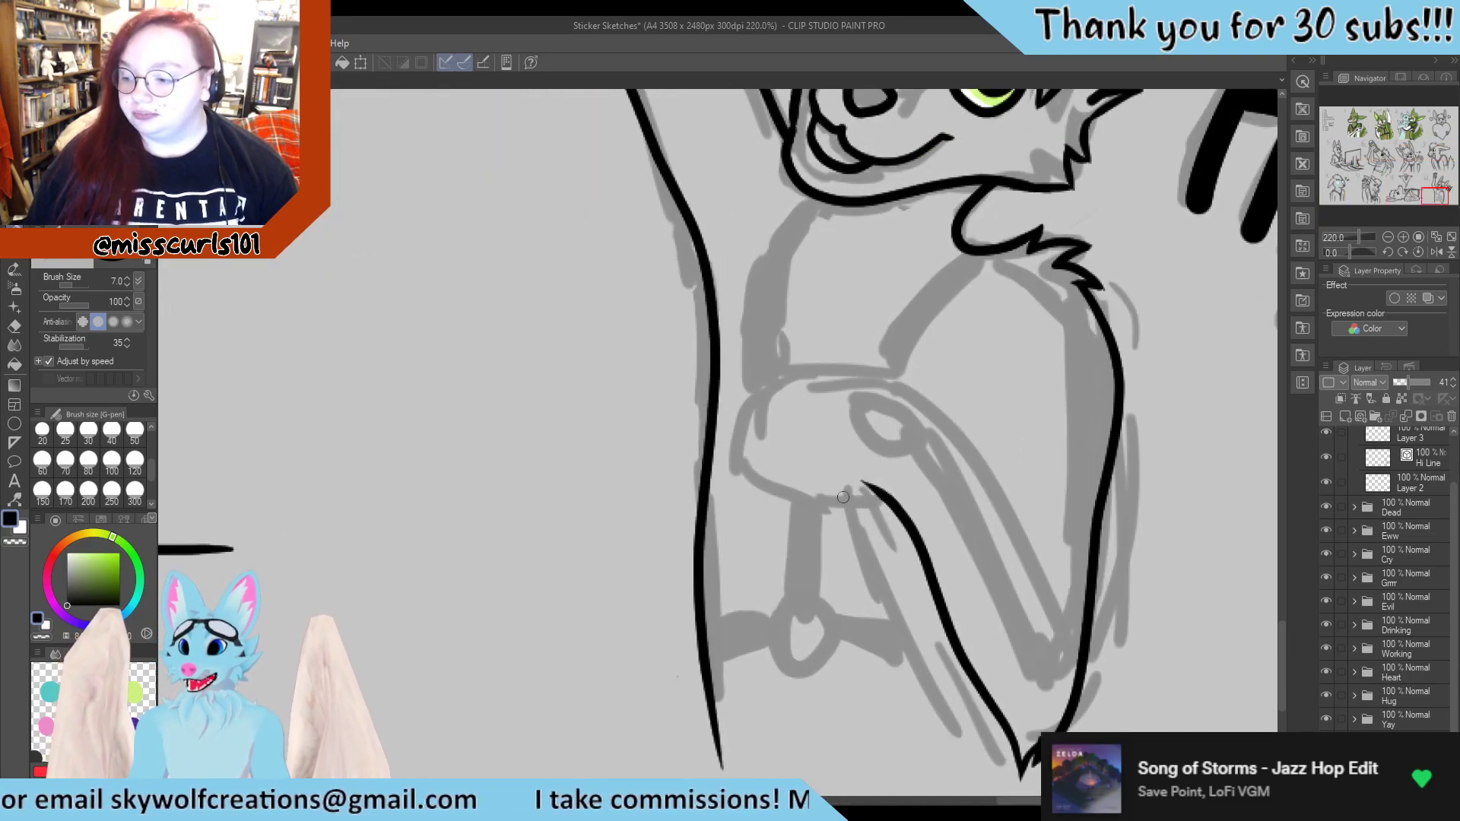
# Sketch the paw's top edge, underside curve and finger lines in grey, then save the sheet
pyautogui.moveTo(874, 484)
pyautogui.mouseDown()
pyautogui.moveTo(823, 482)
pyautogui.moveTo(862, 510)
pyautogui.moveTo(857, 546)
pyautogui.moveTo(876, 545)
pyautogui.moveTo(803, 491)
pyautogui.moveTo(825, 475)
pyautogui.moveTo(839, 488)
pyautogui.moveTo(787, 471)
pyautogui.mouseUp()
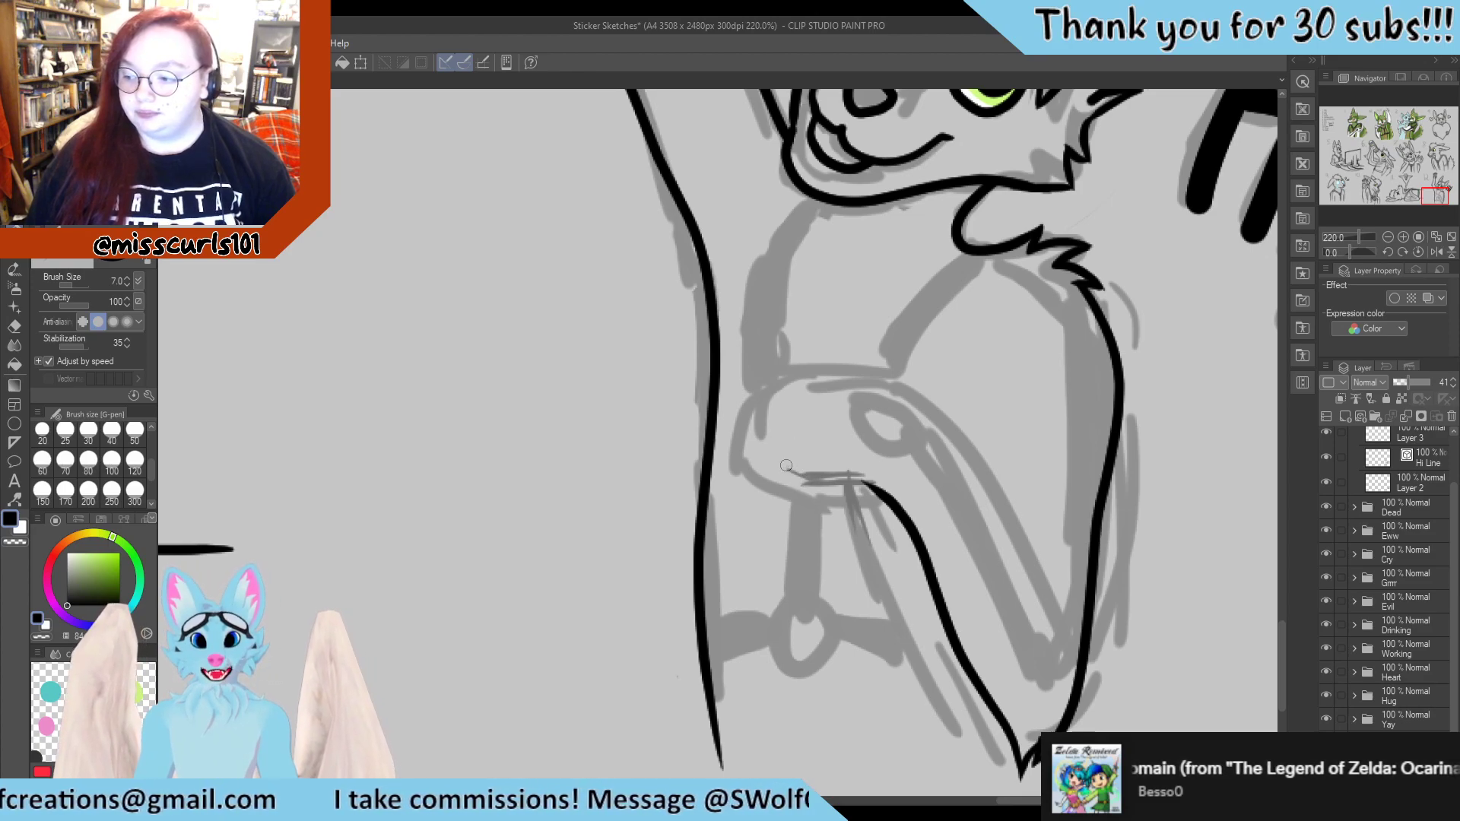
pyautogui.moveTo(842, 493)
pyautogui.mouseDown()
pyautogui.moveTo(785, 457)
pyautogui.moveTo(804, 484)
pyautogui.mouseUp()
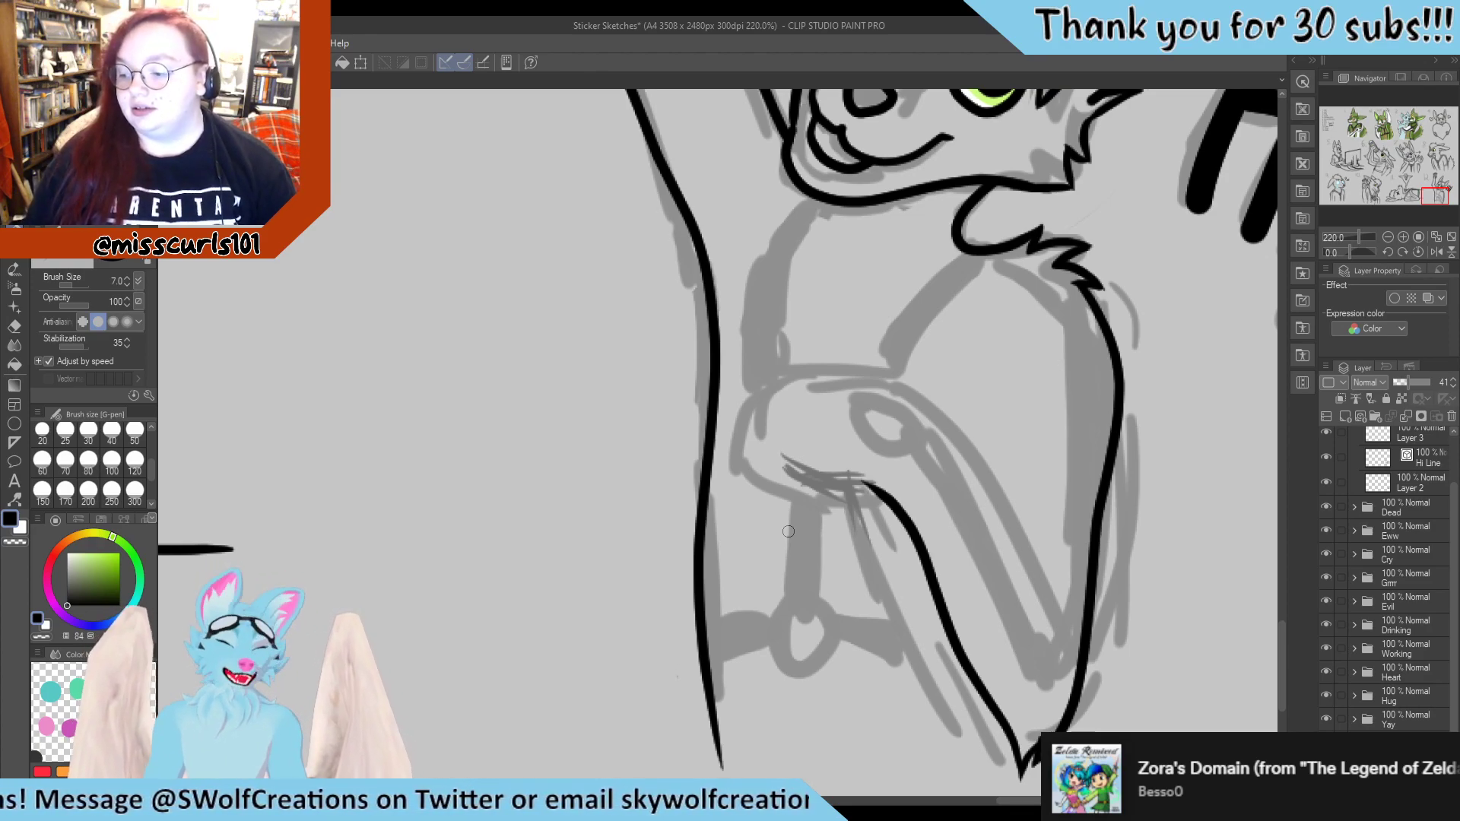
pyautogui.moveTo(784, 458); pyautogui.dragTo(774, 500)
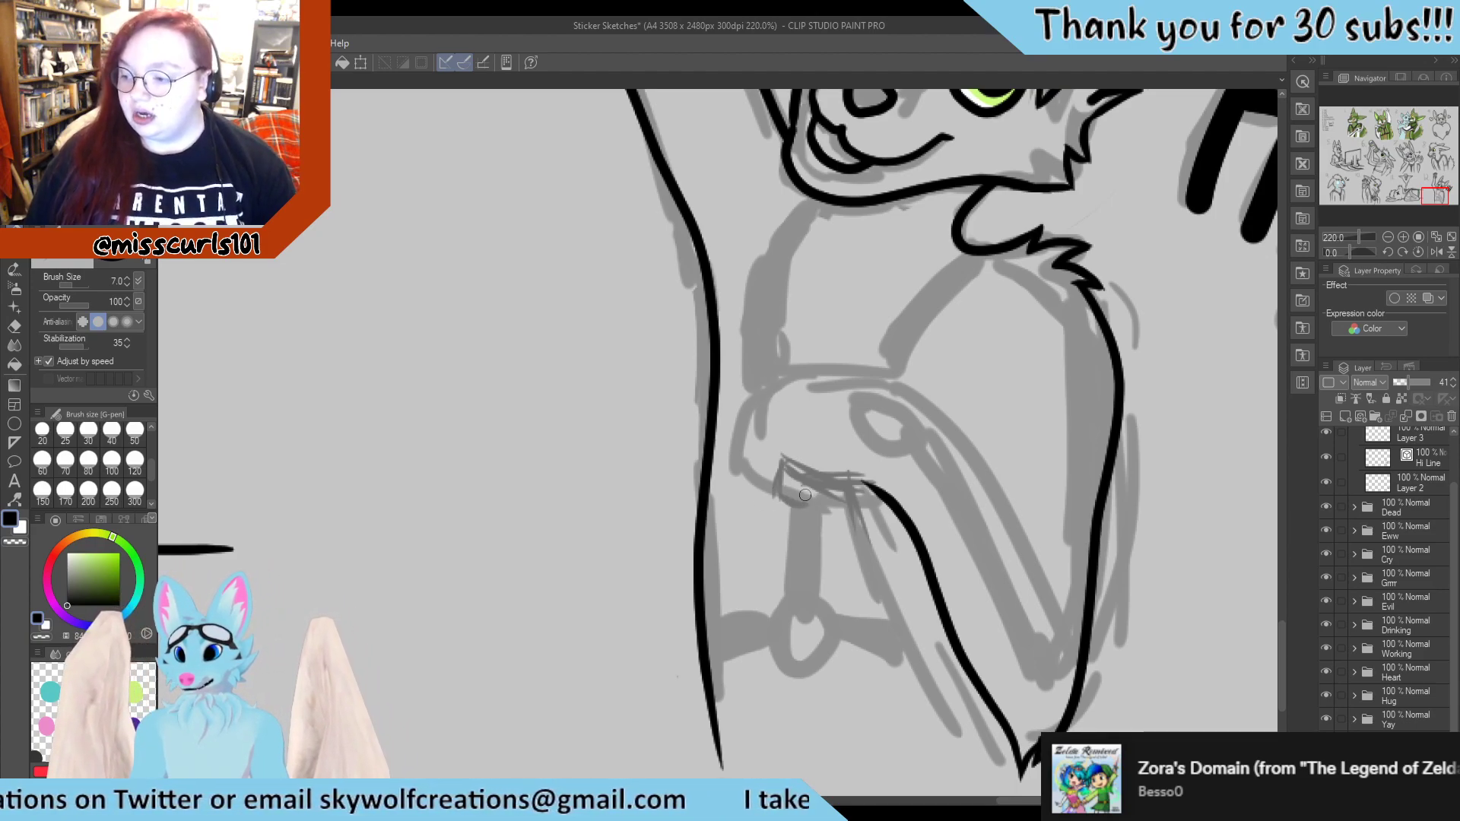
pyautogui.moveTo(808, 519)
pyautogui.mouseDown()
pyautogui.moveTo(765, 525)
pyautogui.moveTo(748, 491)
pyautogui.moveTo(753, 511)
pyautogui.mouseUp()
pyautogui.moveTo(745, 460)
pyautogui.mouseDown()
pyautogui.moveTo(761, 511)
pyautogui.moveTo(742, 493)
pyautogui.moveTo(761, 437)
pyautogui.moveTo(754, 516)
pyautogui.moveTo(756, 449)
pyautogui.moveTo(761, 502)
pyautogui.moveTo(735, 469)
pyautogui.moveTo(764, 411)
pyautogui.mouseUp()
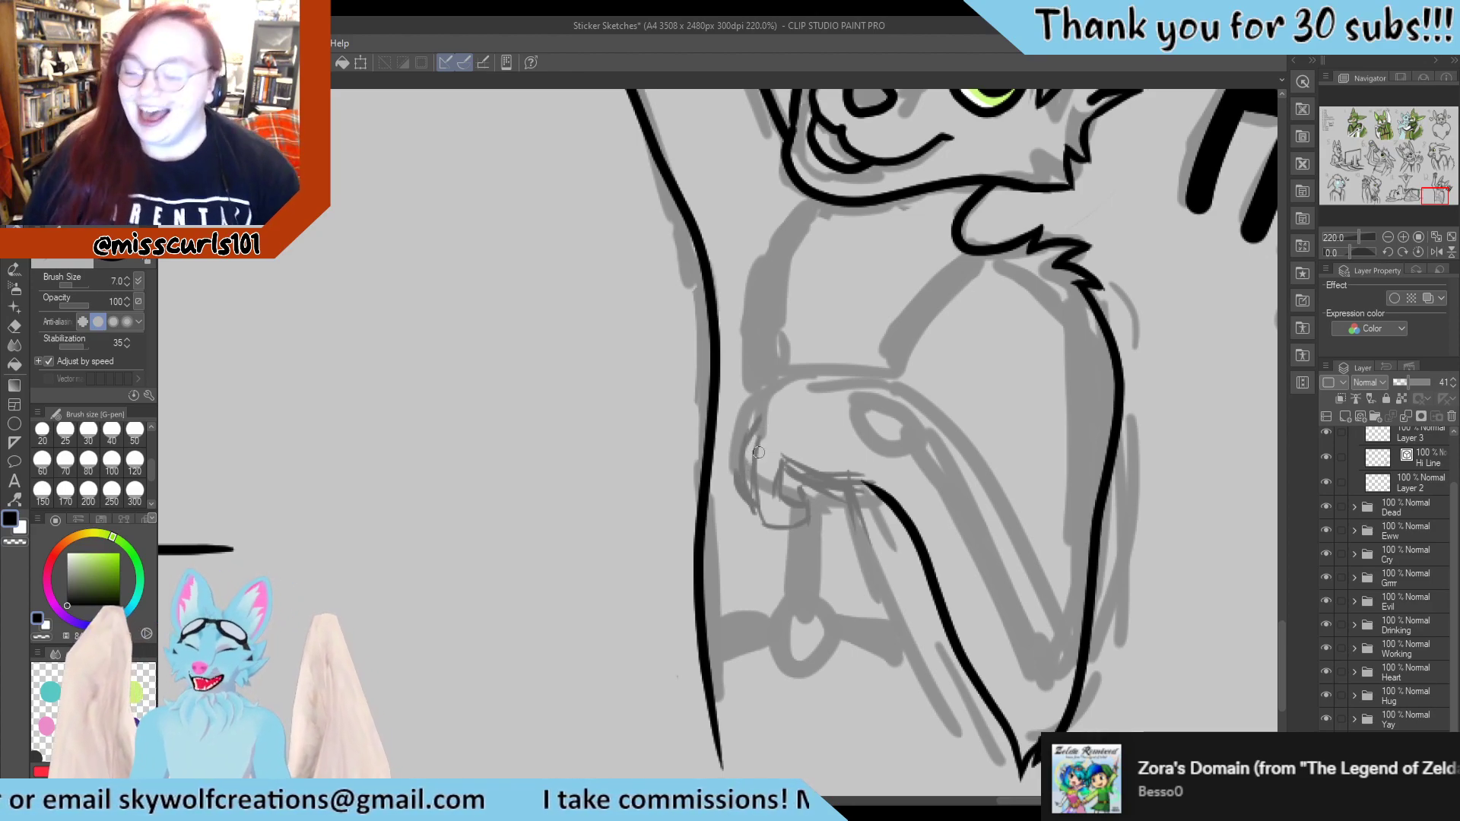
pyautogui.moveTo(755, 459)
pyautogui.mouseDown()
pyautogui.moveTo(793, 400)
pyautogui.moveTo(734, 445)
pyautogui.moveTo(733, 414)
pyautogui.moveTo(777, 375)
pyautogui.moveTo(846, 376)
pyautogui.mouseUp()
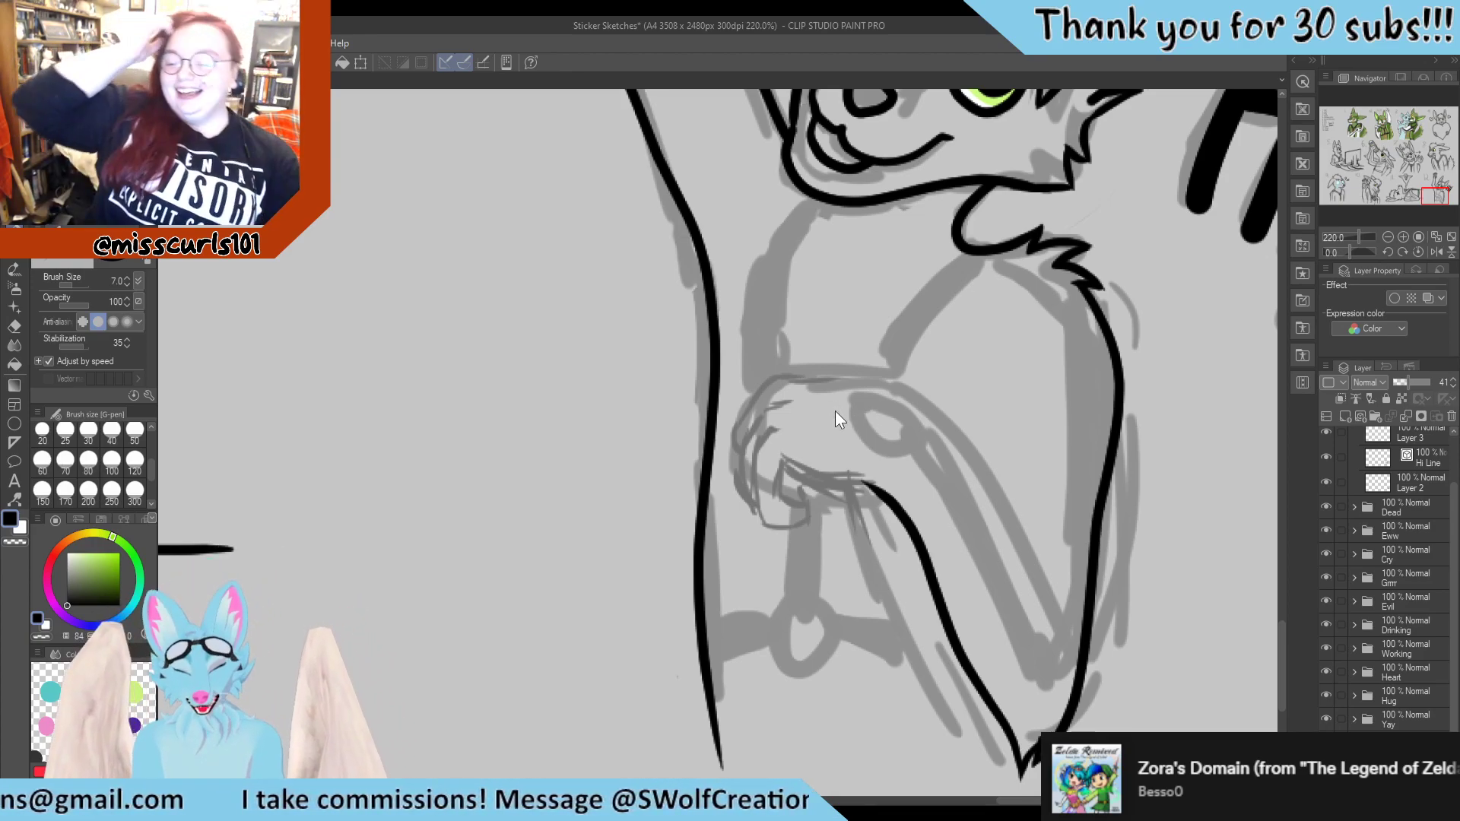
pyautogui.hotkey('ctrl', 's')
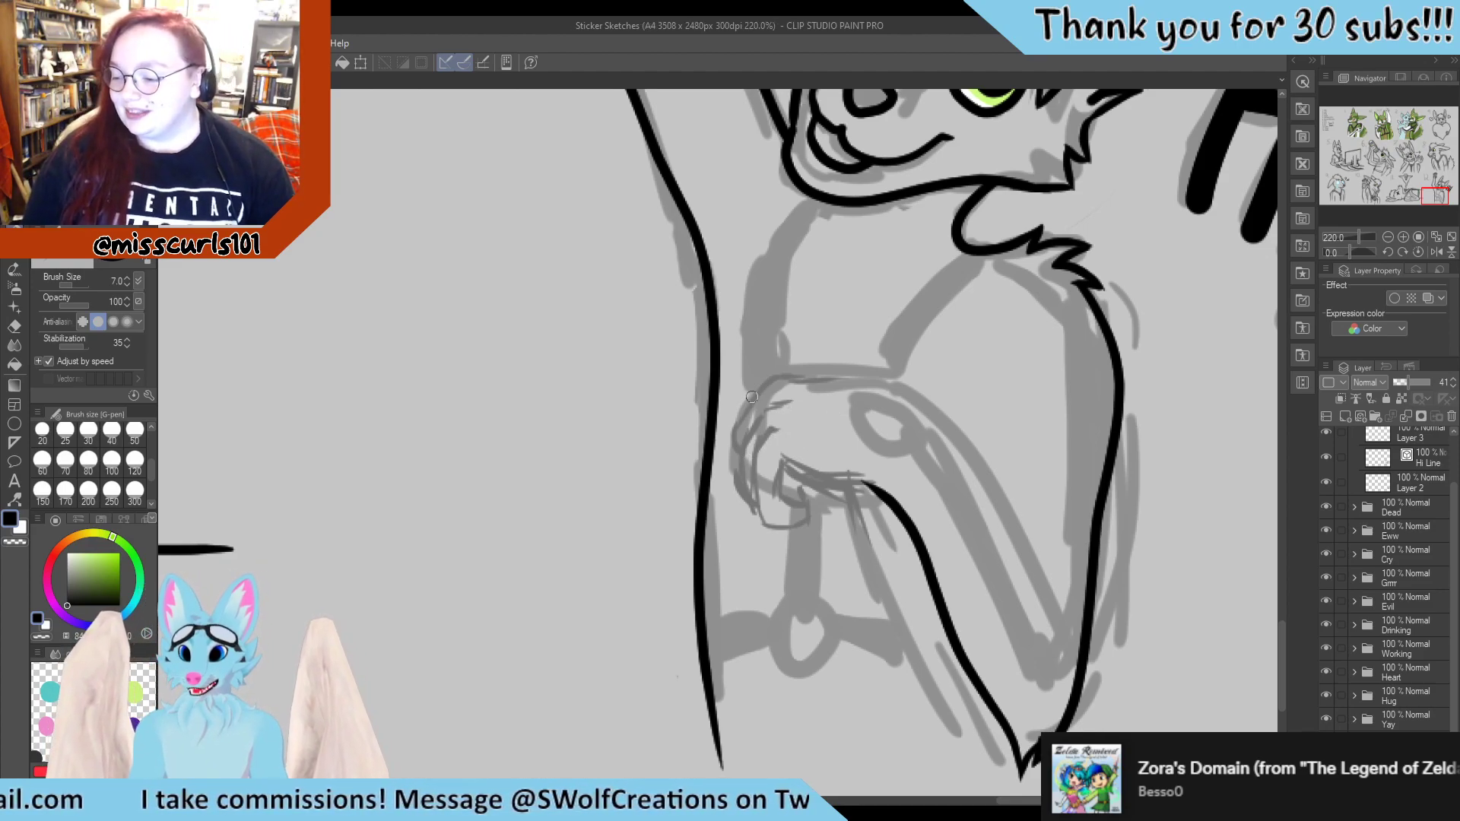
# Rough in the hand's upper-left and outer edges, erasing stray strokes and adding new finger lines
pyautogui.moveTo(745, 403)
pyautogui.mouseDown()
pyautogui.moveTo(779, 363)
pyautogui.moveTo(763, 372)
pyautogui.moveTo(890, 381)
pyautogui.mouseUp()
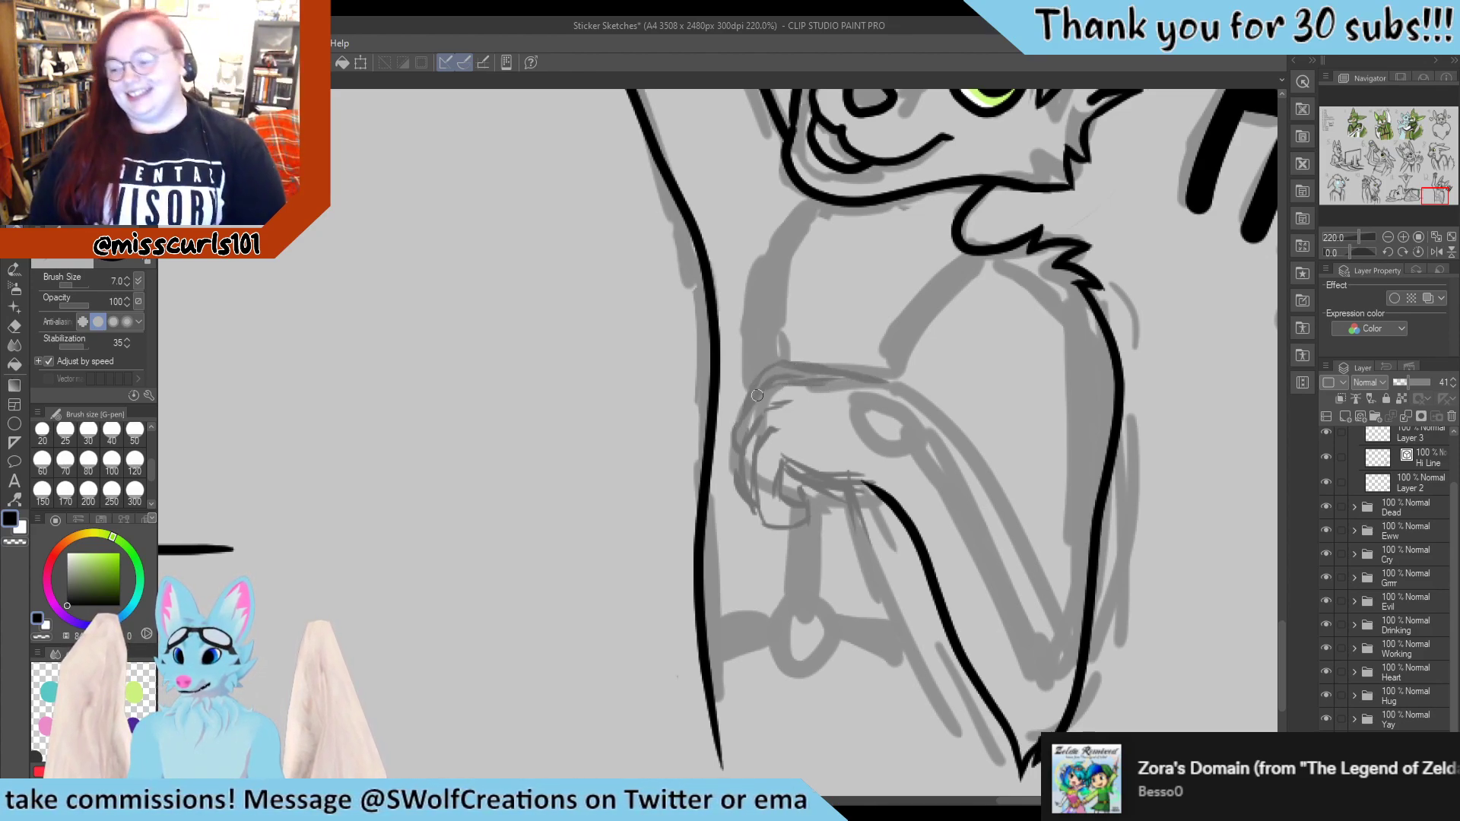
pyautogui.moveTo(788, 405)
pyautogui.mouseDown()
pyautogui.moveTo(767, 411)
pyautogui.moveTo(739, 461)
pyautogui.mouseUp()
pyautogui.press('e')
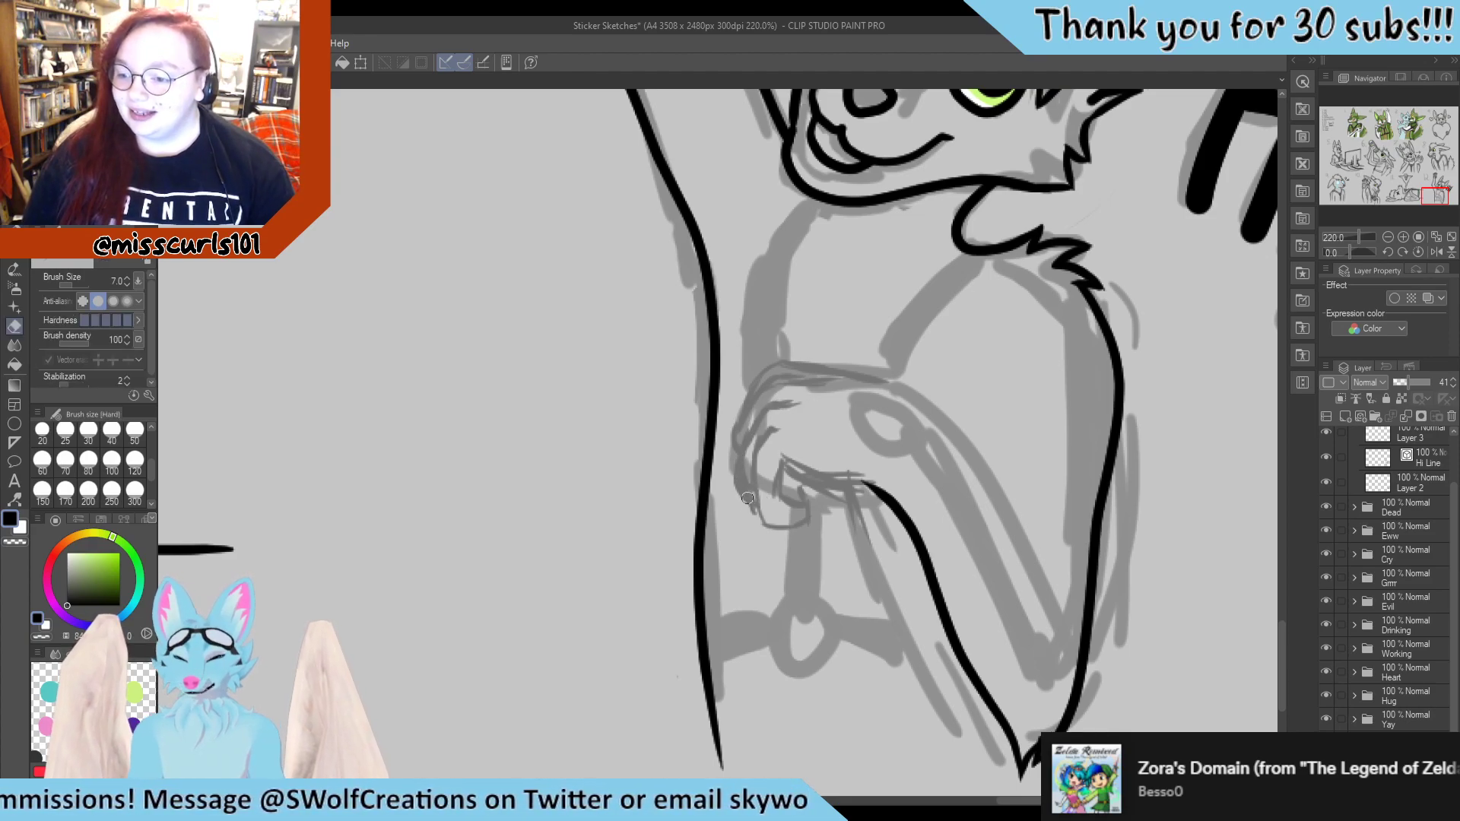
pyautogui.moveTo(746, 463); pyautogui.dragTo(764, 433)
pyautogui.press('p')
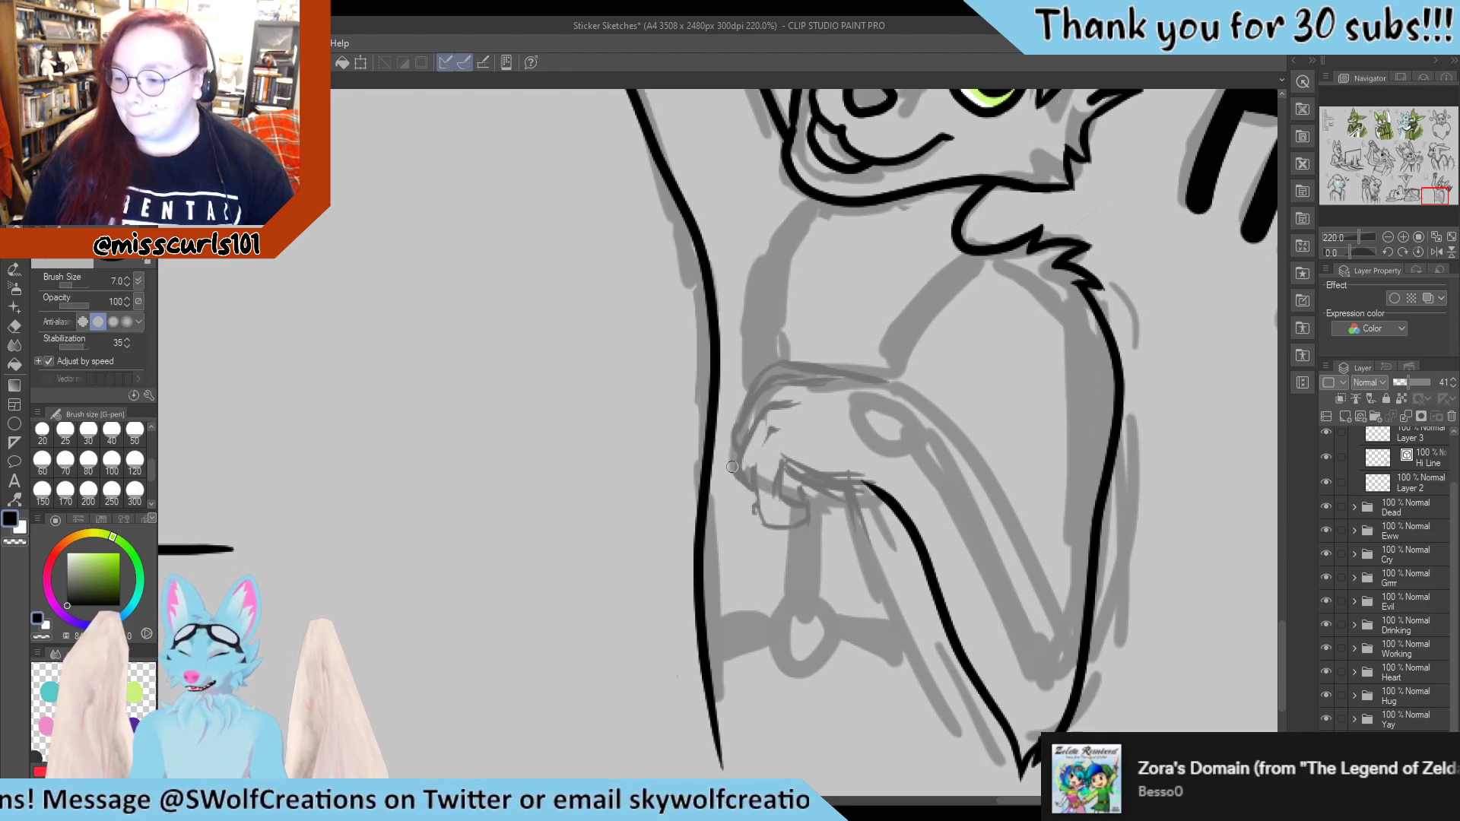
pyautogui.press('e')
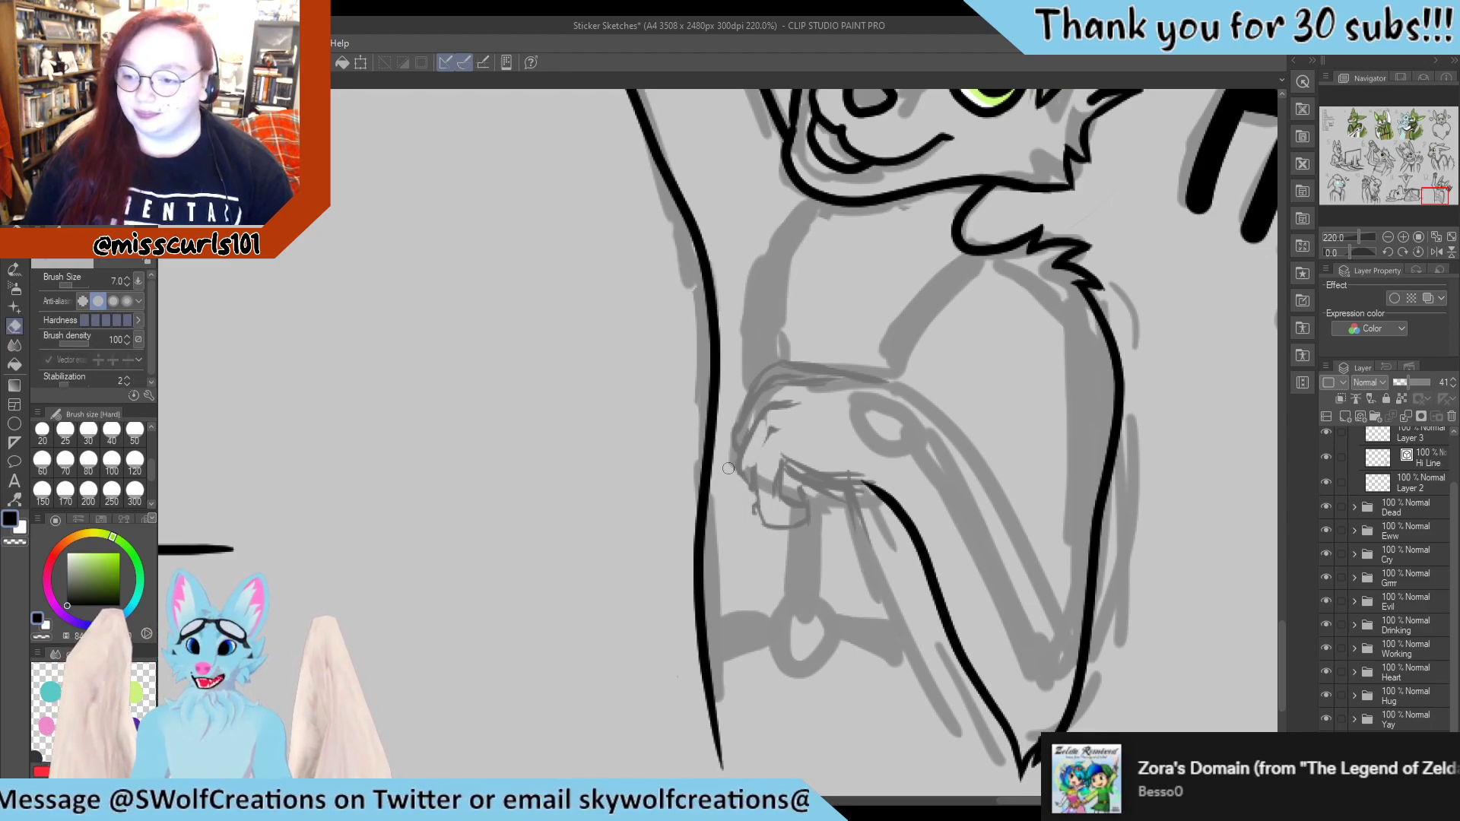
pyautogui.press('p')
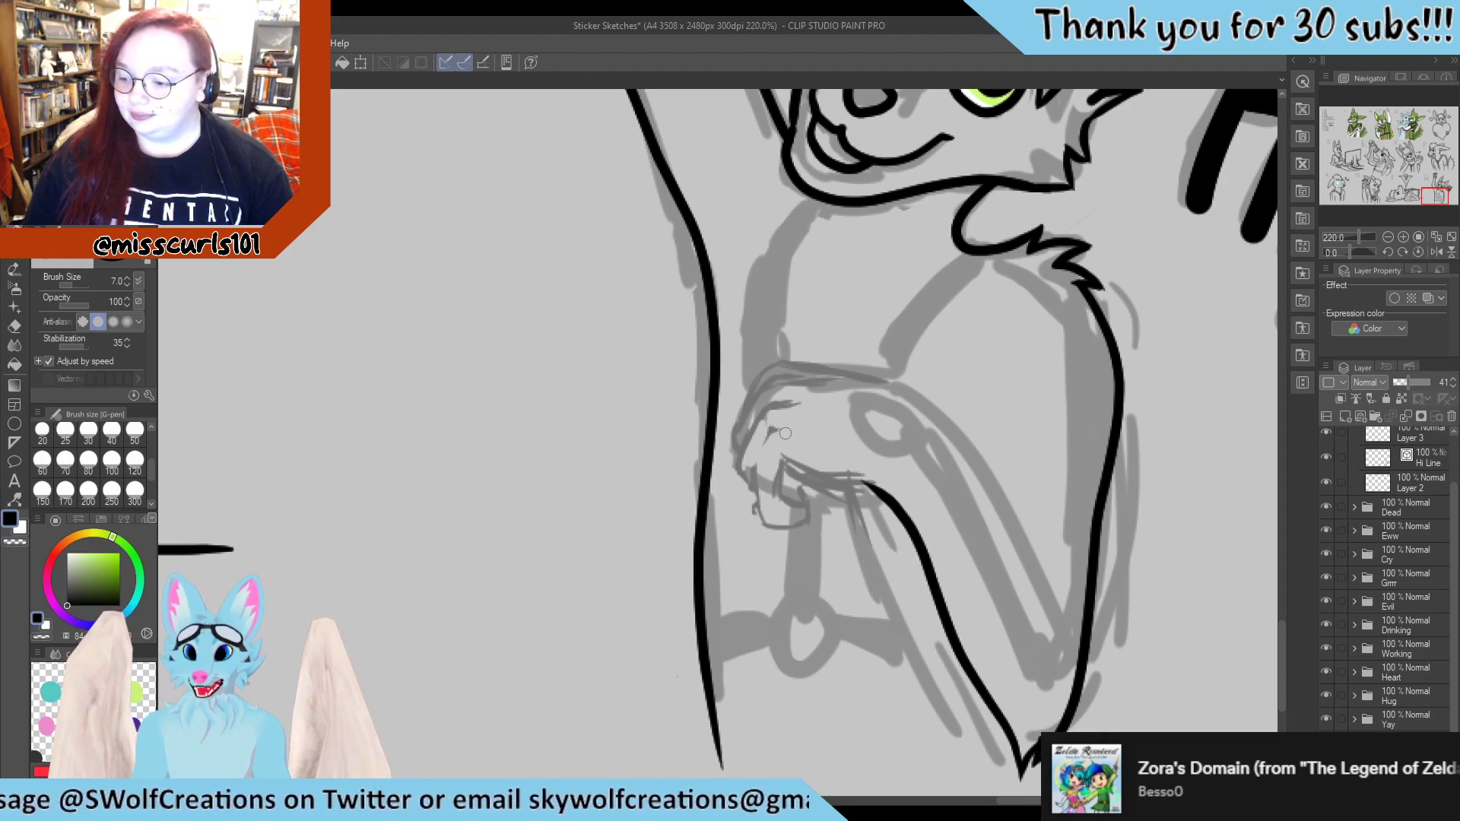
pyautogui.moveTo(774, 432)
pyautogui.mouseDown()
pyautogui.moveTo(752, 468)
pyautogui.moveTo(770, 429)
pyautogui.moveTo(756, 499)
pyautogui.moveTo(765, 451)
pyautogui.moveTo(762, 495)
pyautogui.moveTo(792, 467)
pyautogui.moveTo(786, 490)
pyautogui.moveTo(783, 450)
pyautogui.moveTo(793, 499)
pyautogui.mouseUp()
pyautogui.press('e')
pyautogui.press('p')
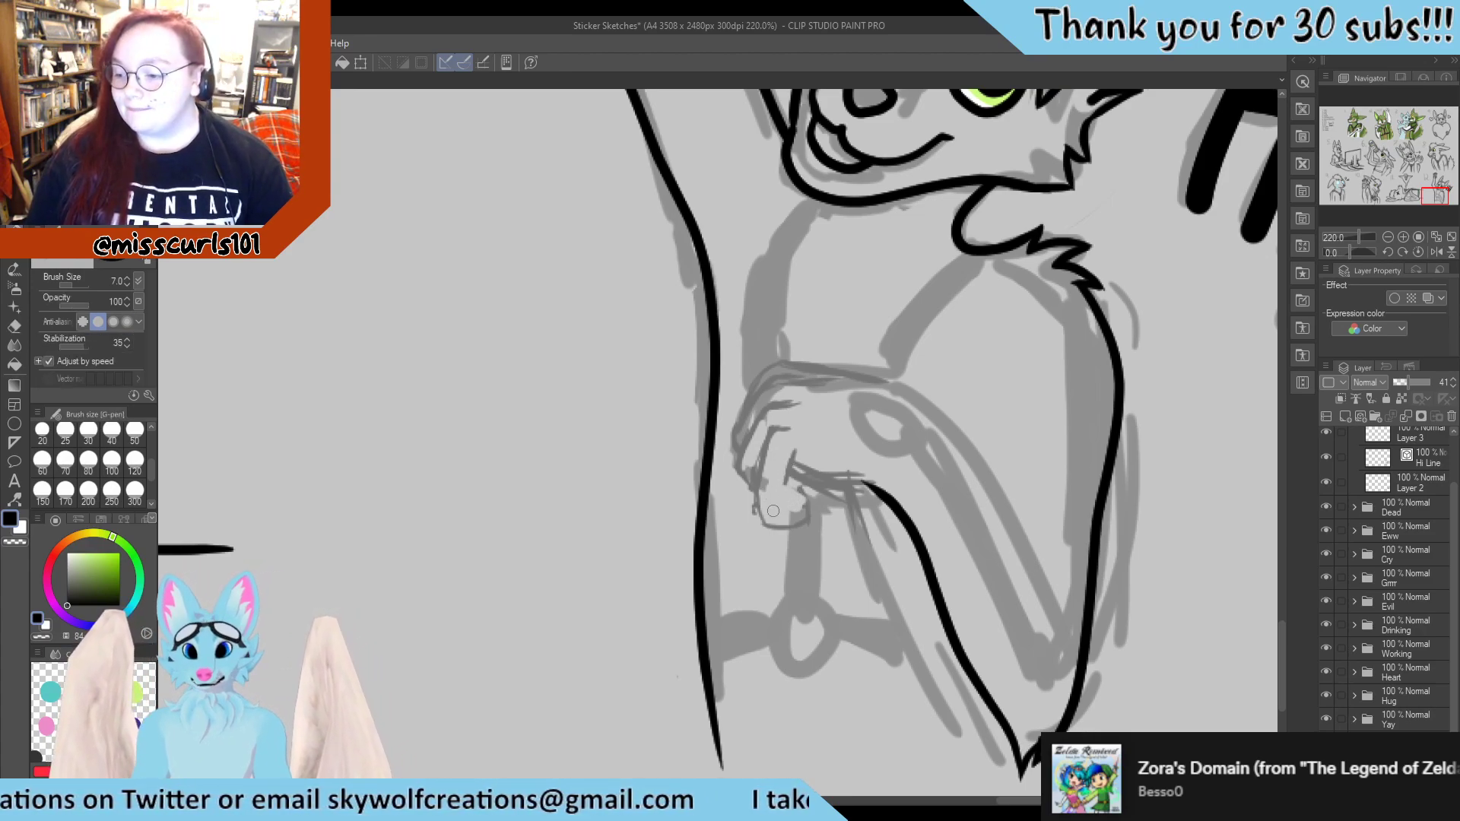
# Redraw the paw's curved lower edge and knuckle line, erasing old lines, then select Hi Line
pyautogui.moveTo(773, 511); pyautogui.dragTo(801, 527)
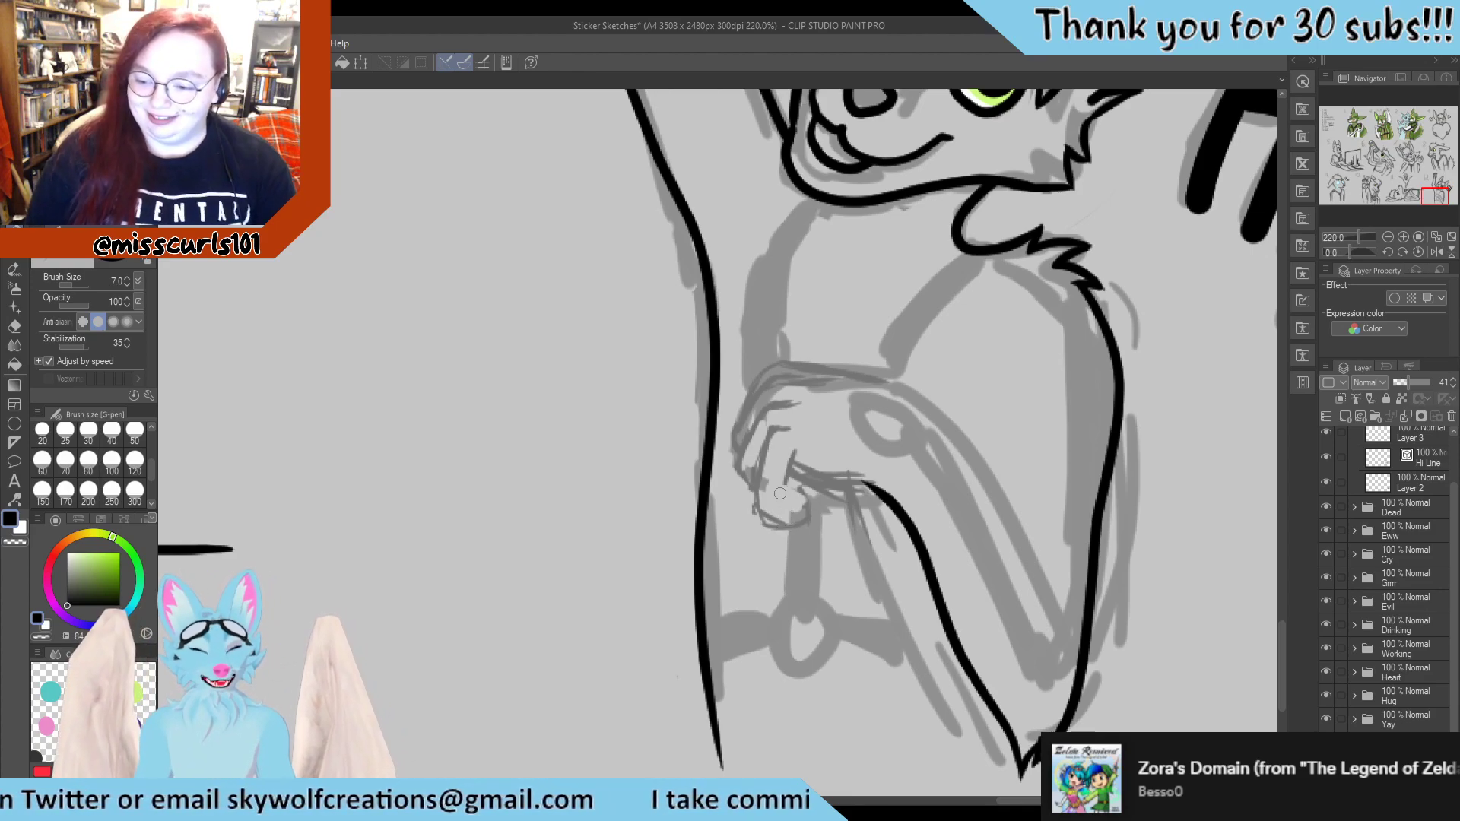
pyautogui.press('e')
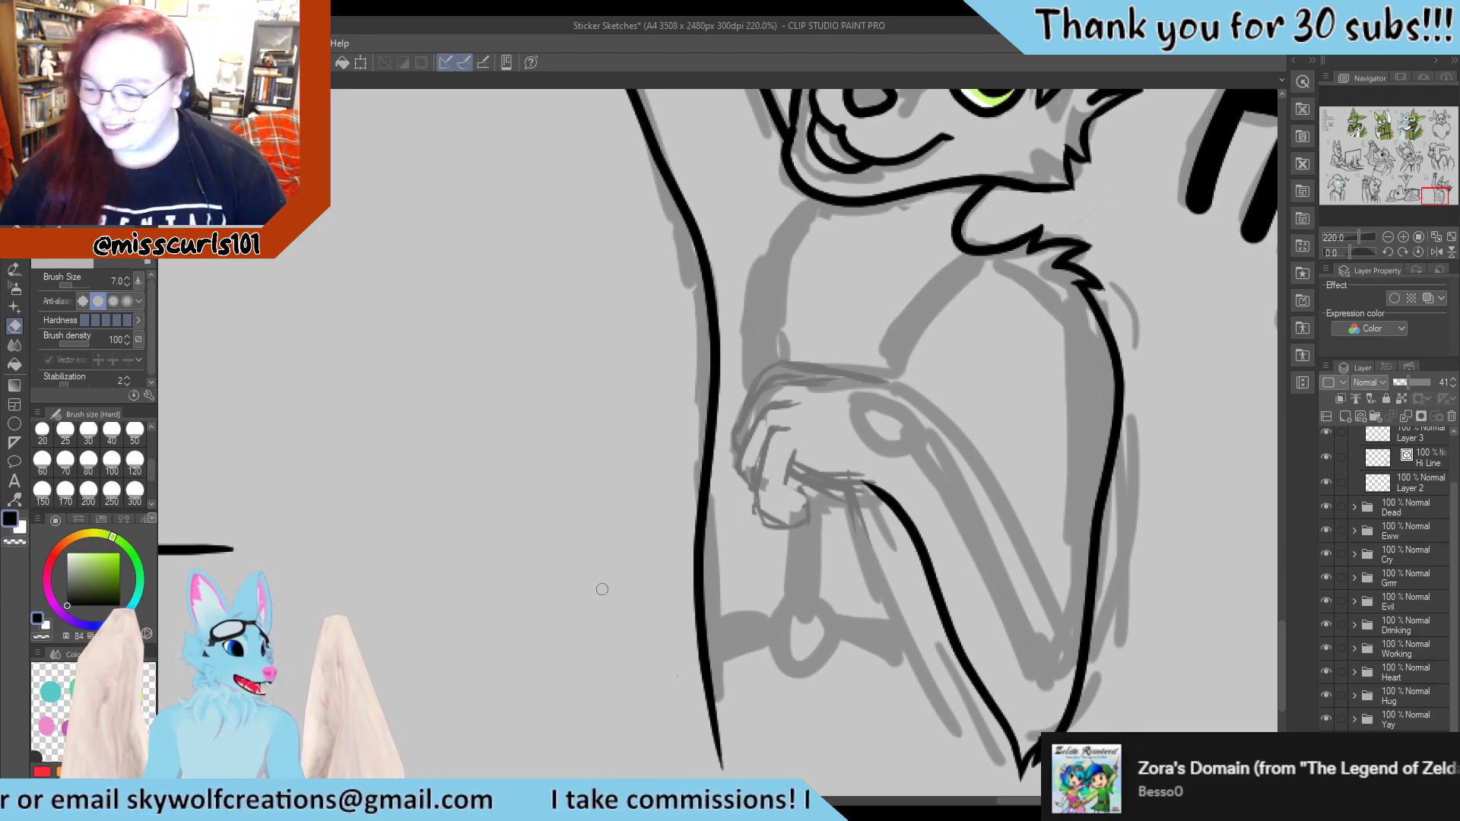
pyautogui.moveTo(747, 511)
pyautogui.mouseDown()
pyautogui.moveTo(788, 526)
pyautogui.moveTo(751, 532)
pyautogui.moveTo(743, 559)
pyautogui.moveTo(796, 518)
pyautogui.moveTo(811, 526)
pyautogui.moveTo(803, 544)
pyautogui.moveTo(754, 501)
pyautogui.moveTo(809, 492)
pyautogui.mouseUp()
pyautogui.press('p')
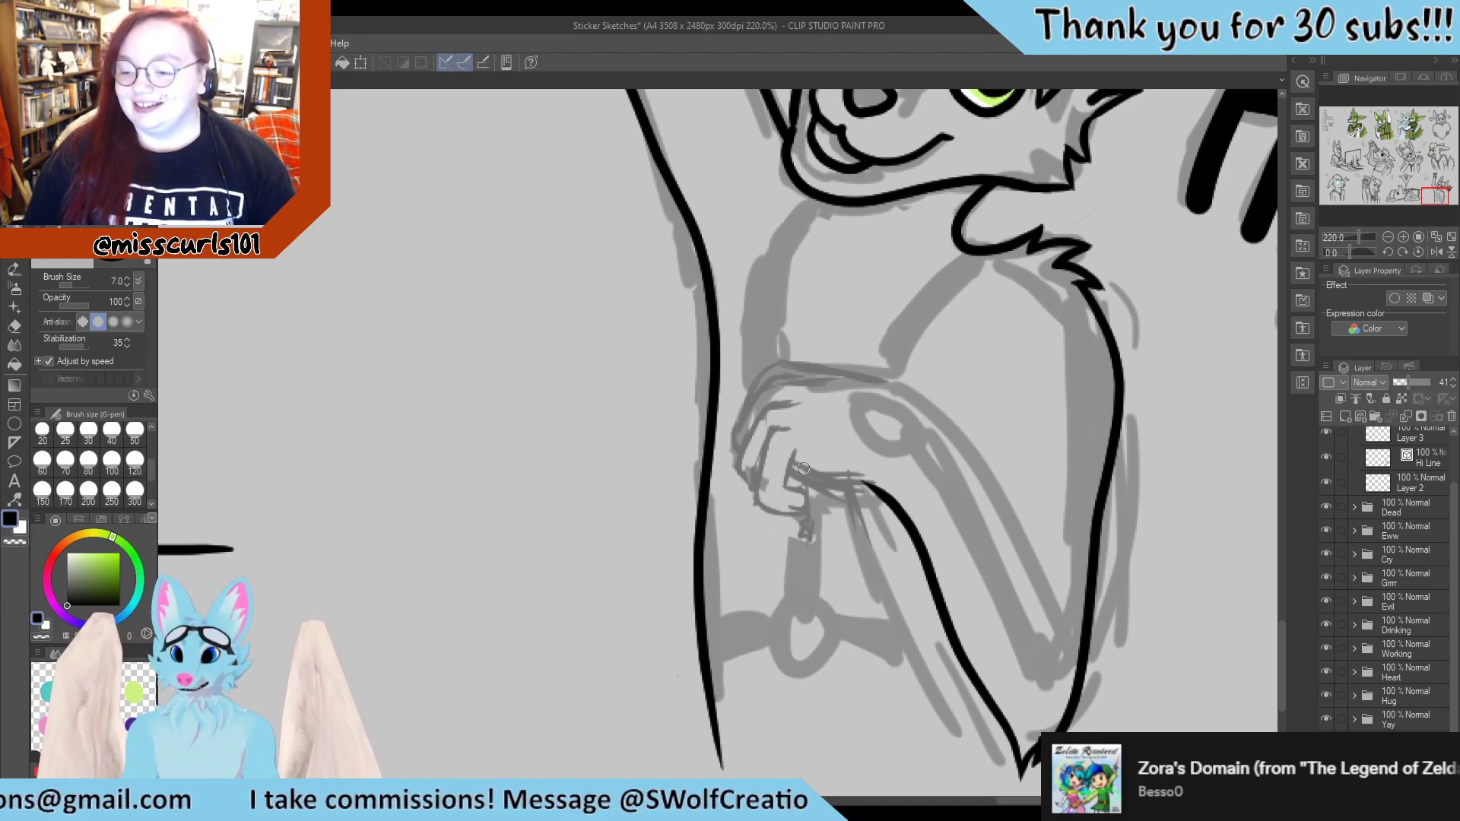
pyautogui.moveTo(796, 464)
pyautogui.mouseDown()
pyautogui.moveTo(848, 467)
pyautogui.moveTo(872, 489)
pyautogui.moveTo(863, 504)
pyautogui.moveTo(838, 472)
pyautogui.moveTo(800, 471)
pyautogui.mouseUp()
pyautogui.press('e')
pyautogui.moveTo(799, 476)
pyautogui.mouseDown()
pyautogui.moveTo(852, 489)
pyautogui.moveTo(806, 463)
pyautogui.moveTo(872, 497)
pyautogui.mouseUp()
pyautogui.press('p')
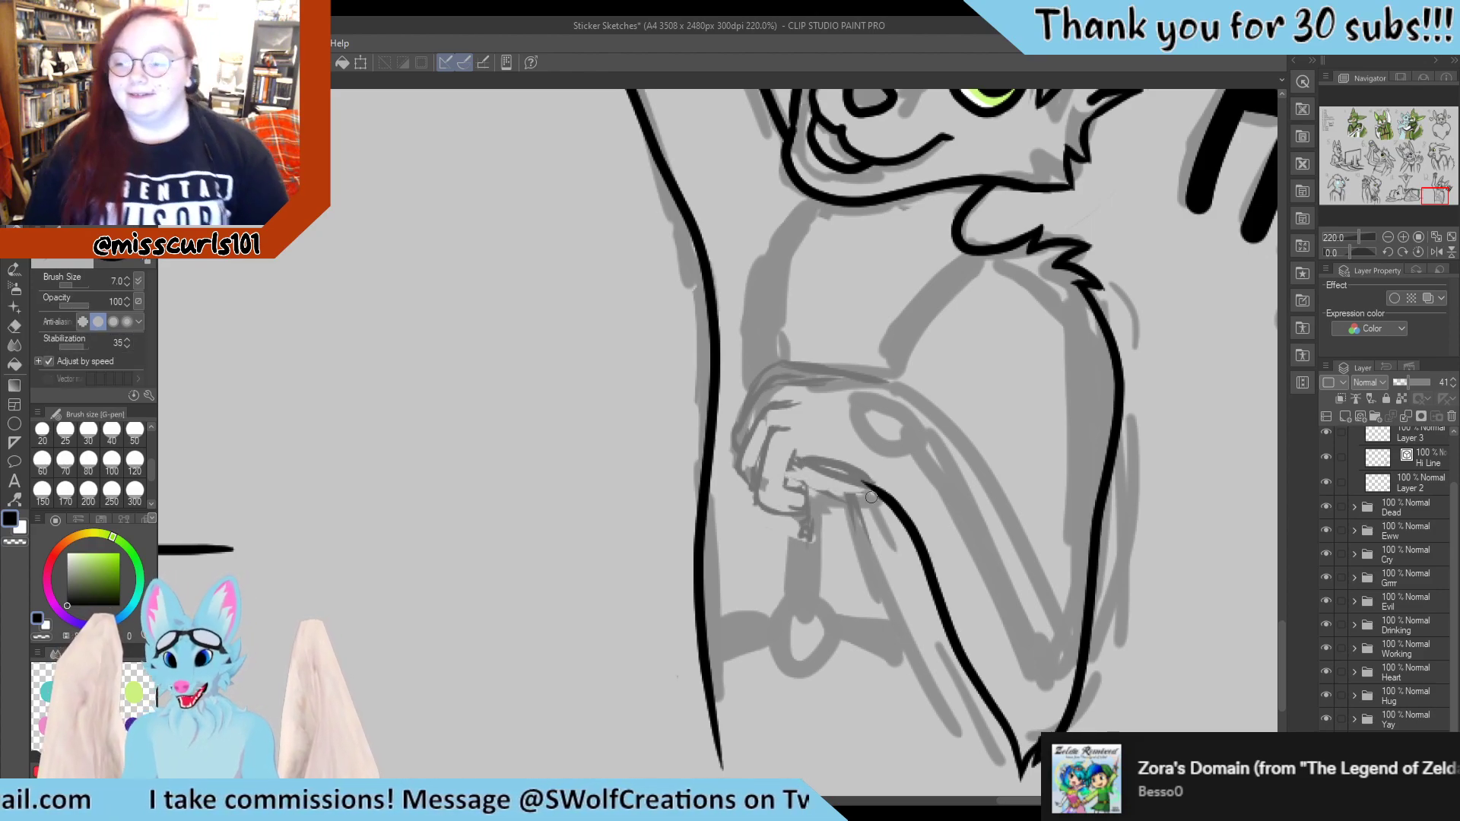
pyautogui.moveTo(795, 454)
pyautogui.mouseDown()
pyautogui.moveTo(801, 486)
pyautogui.moveTo(784, 494)
pyautogui.moveTo(811, 488)
pyautogui.mouseUp()
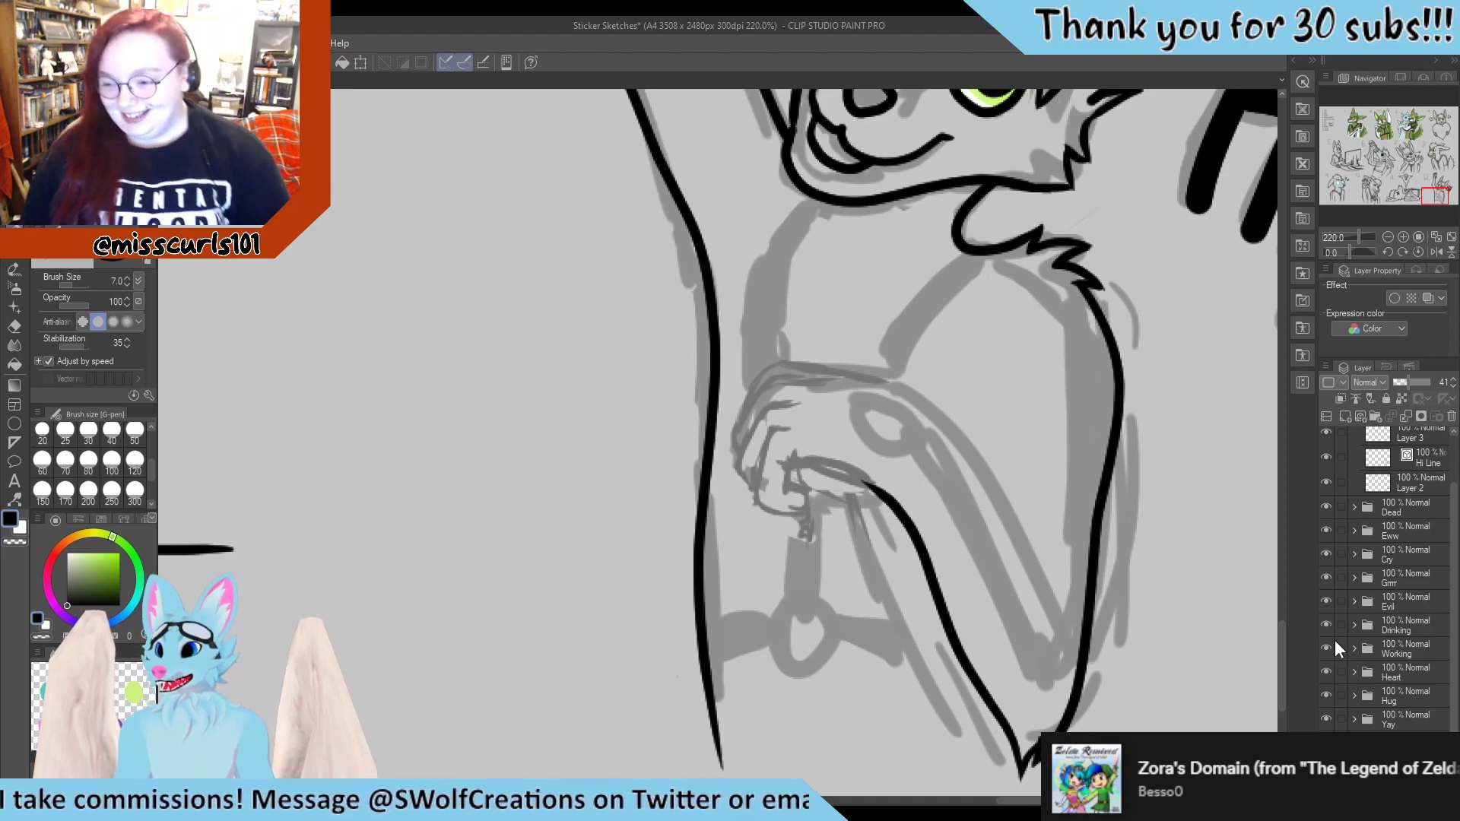
pyautogui.click(1417, 459)
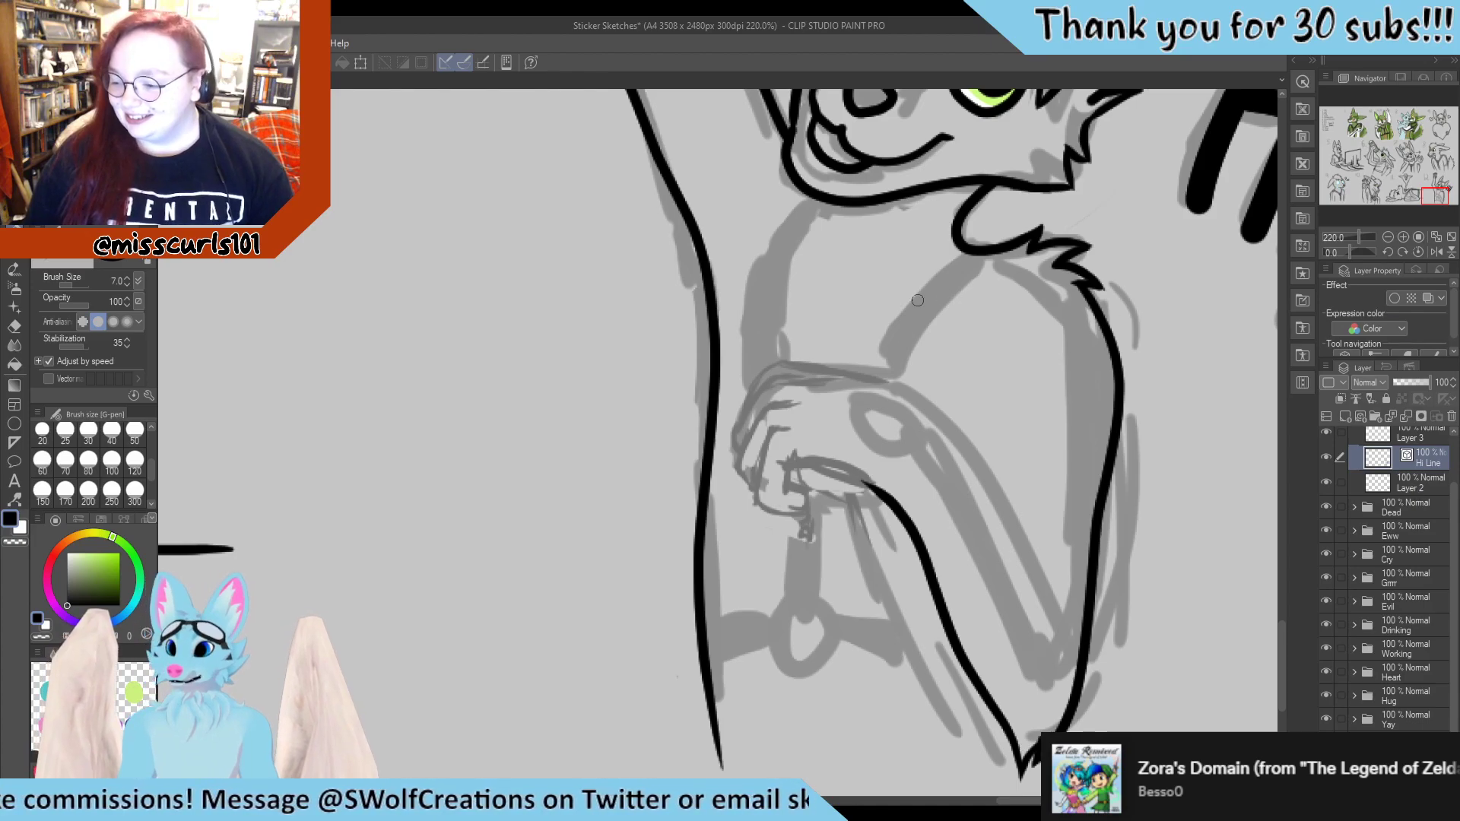
# Zoom into the paw and ink its top edge and inner edge in black
pyautogui.scroll(-8, 701, 427)
pyautogui.scroll(-3, 814, 418)
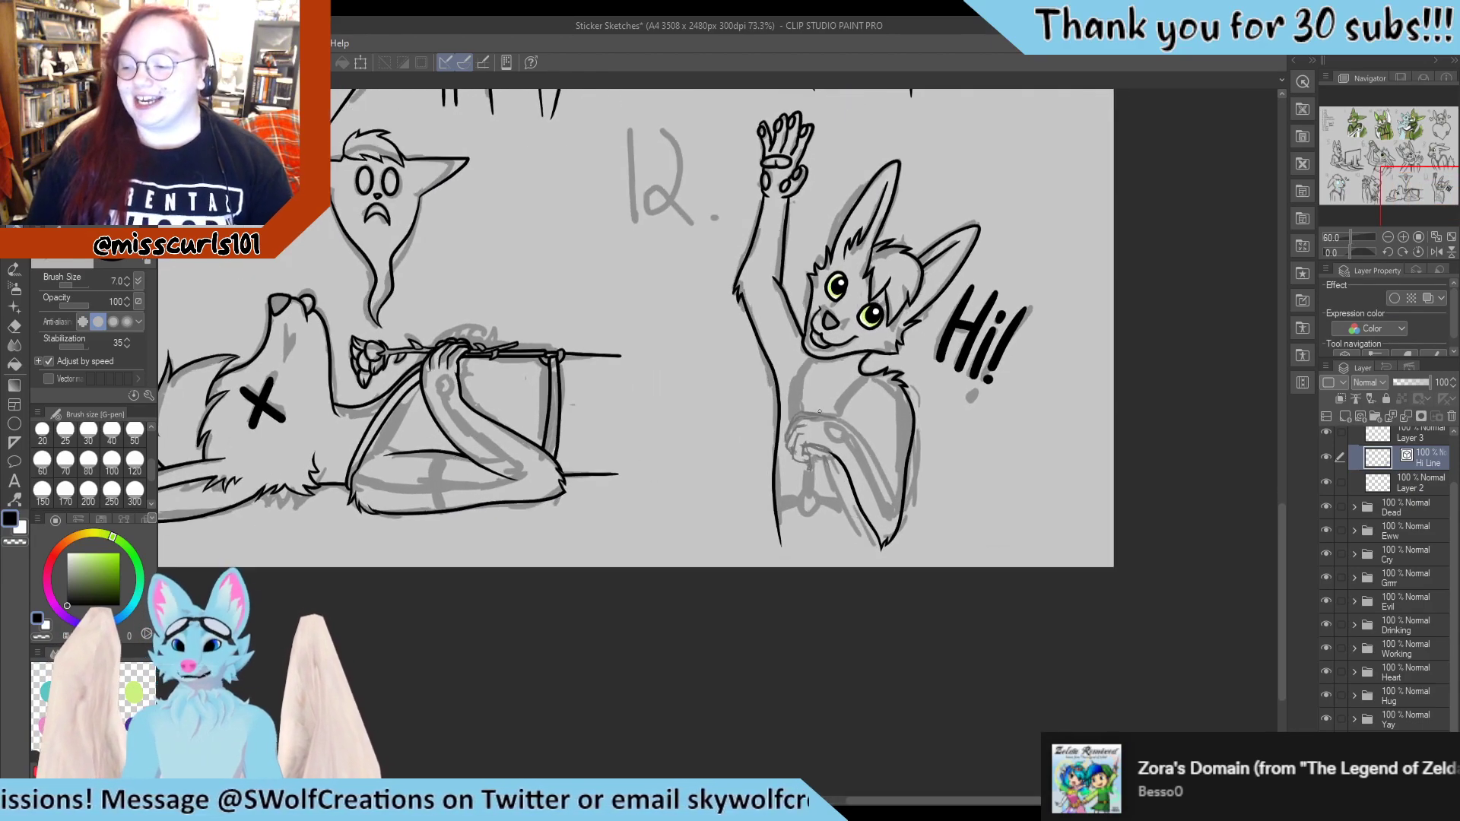
pyautogui.scroll(3, 778, 461)
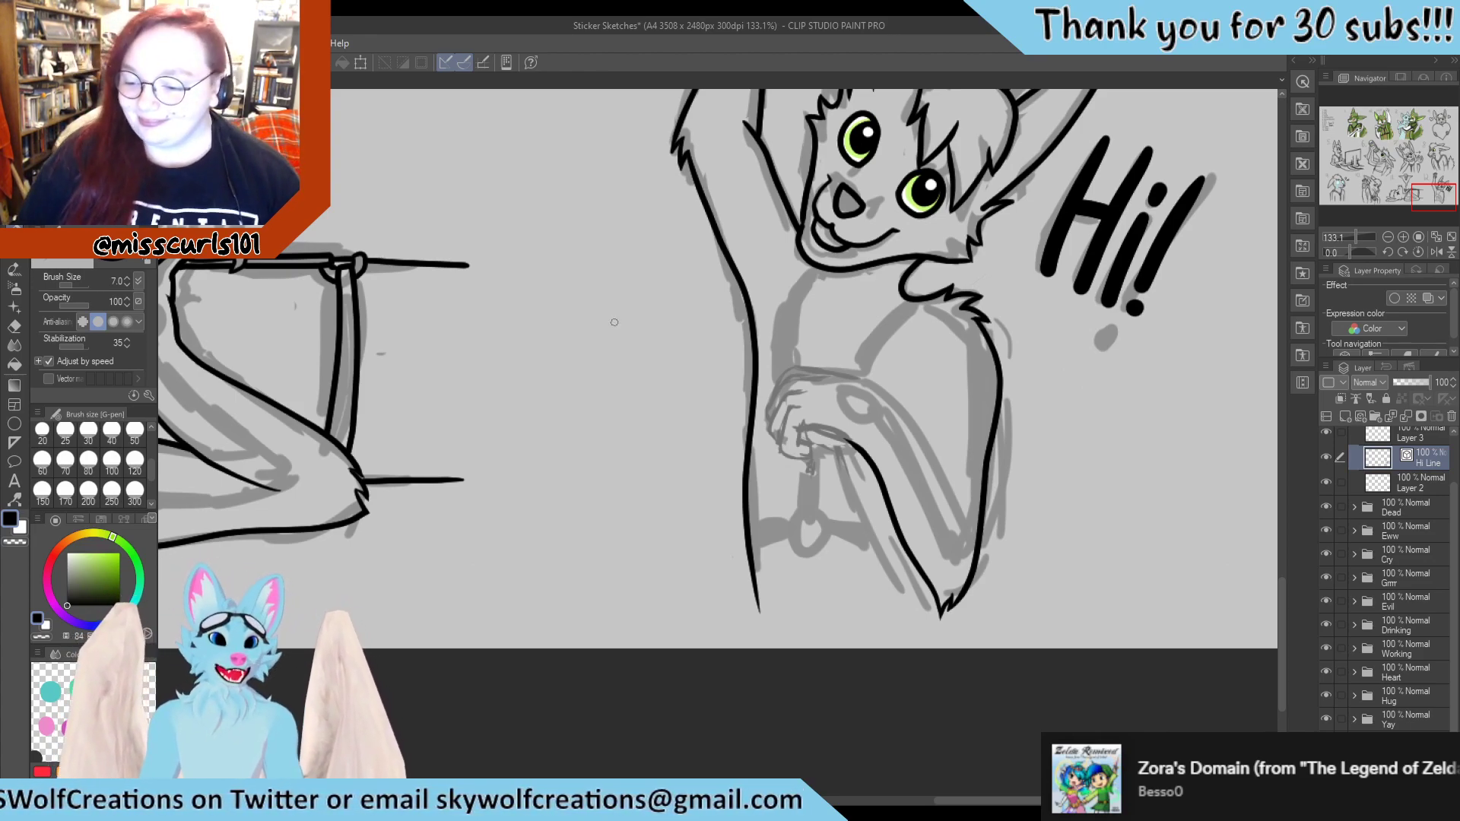
pyautogui.scroll(2, 812, 486)
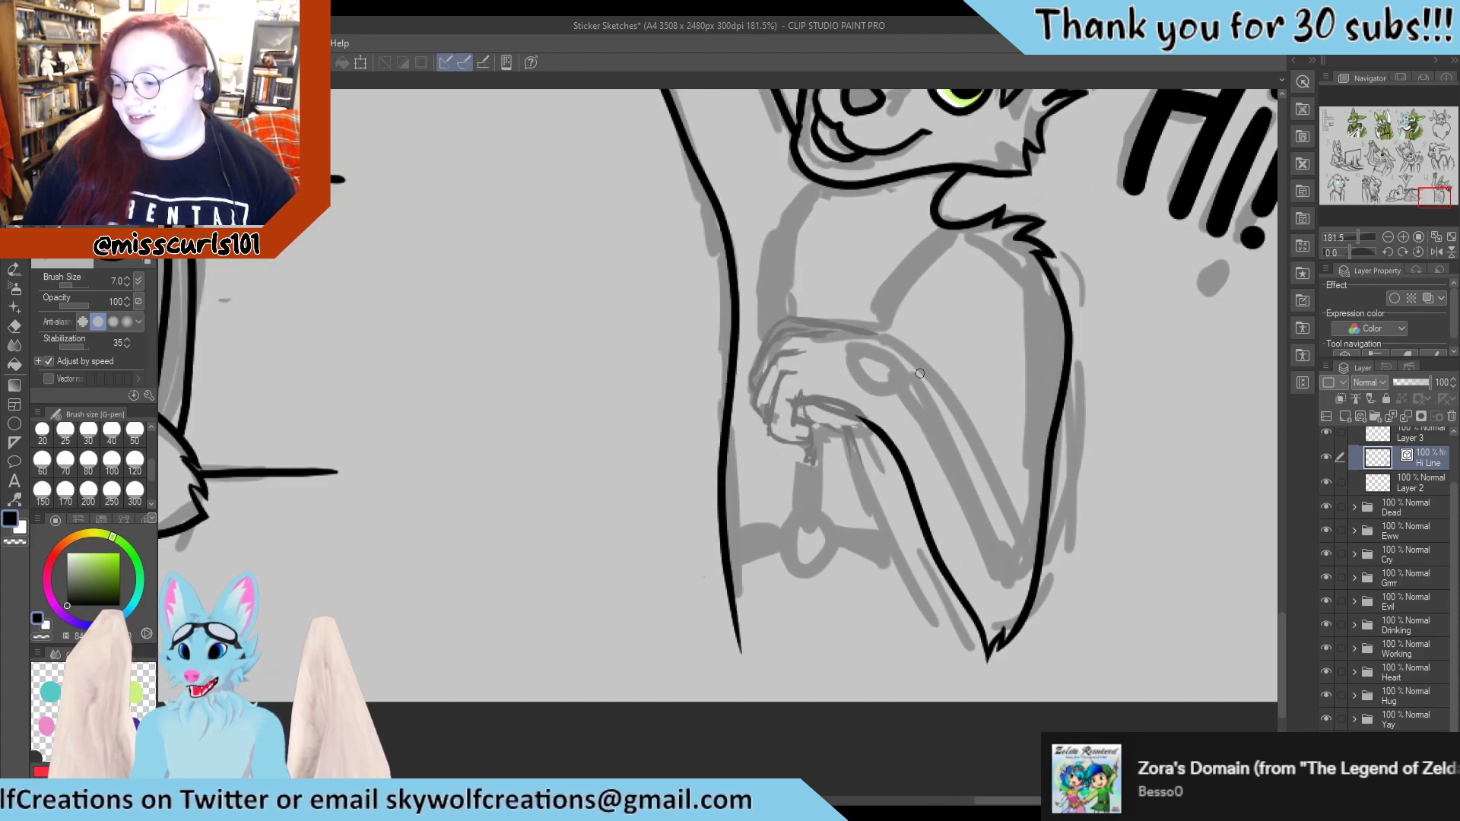
pyautogui.scroll(-3, 846, 521)
pyautogui.scroll(6, 848, 456)
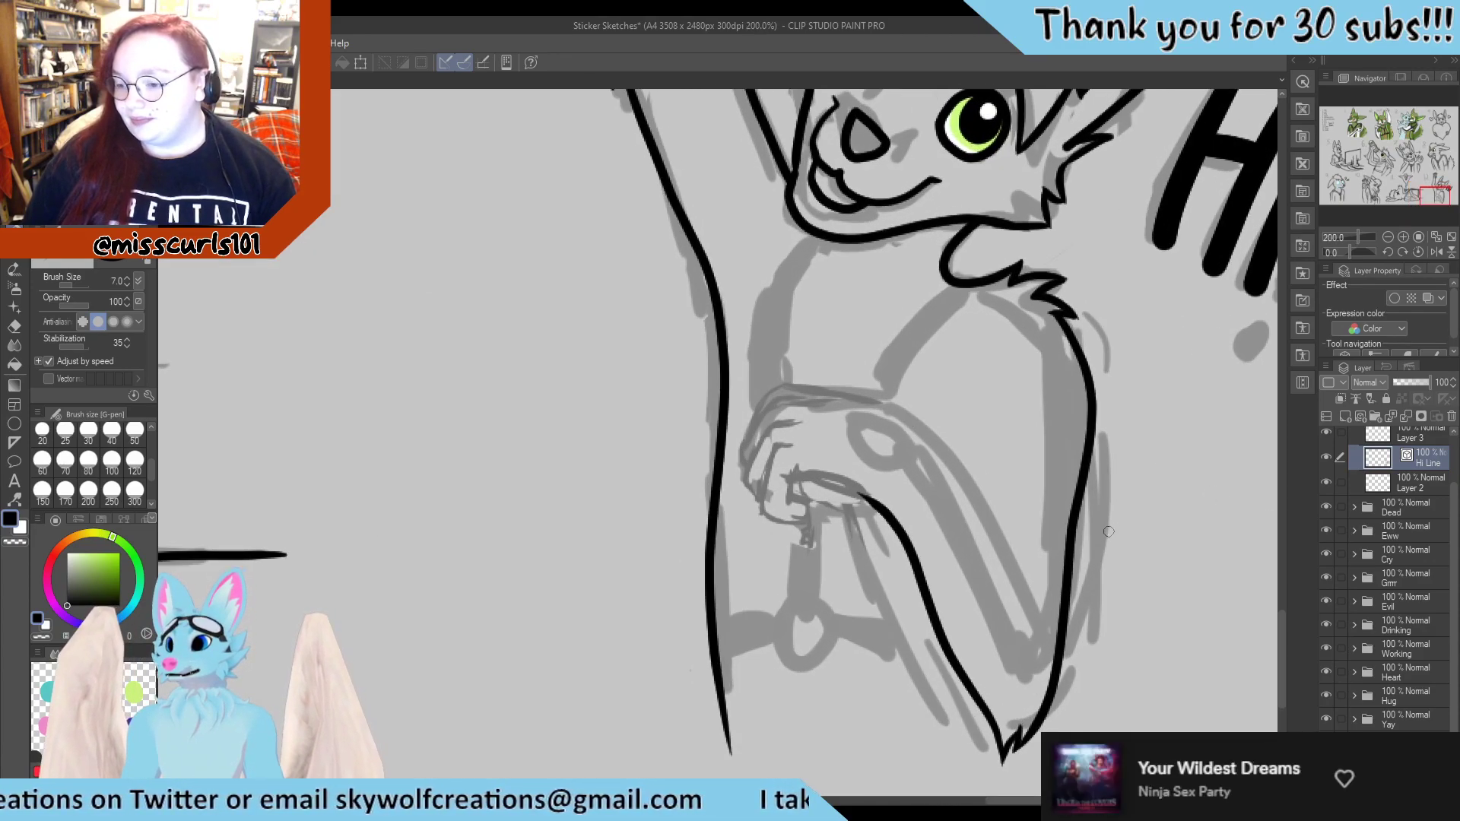
pyautogui.scroll(2, 1127, 621)
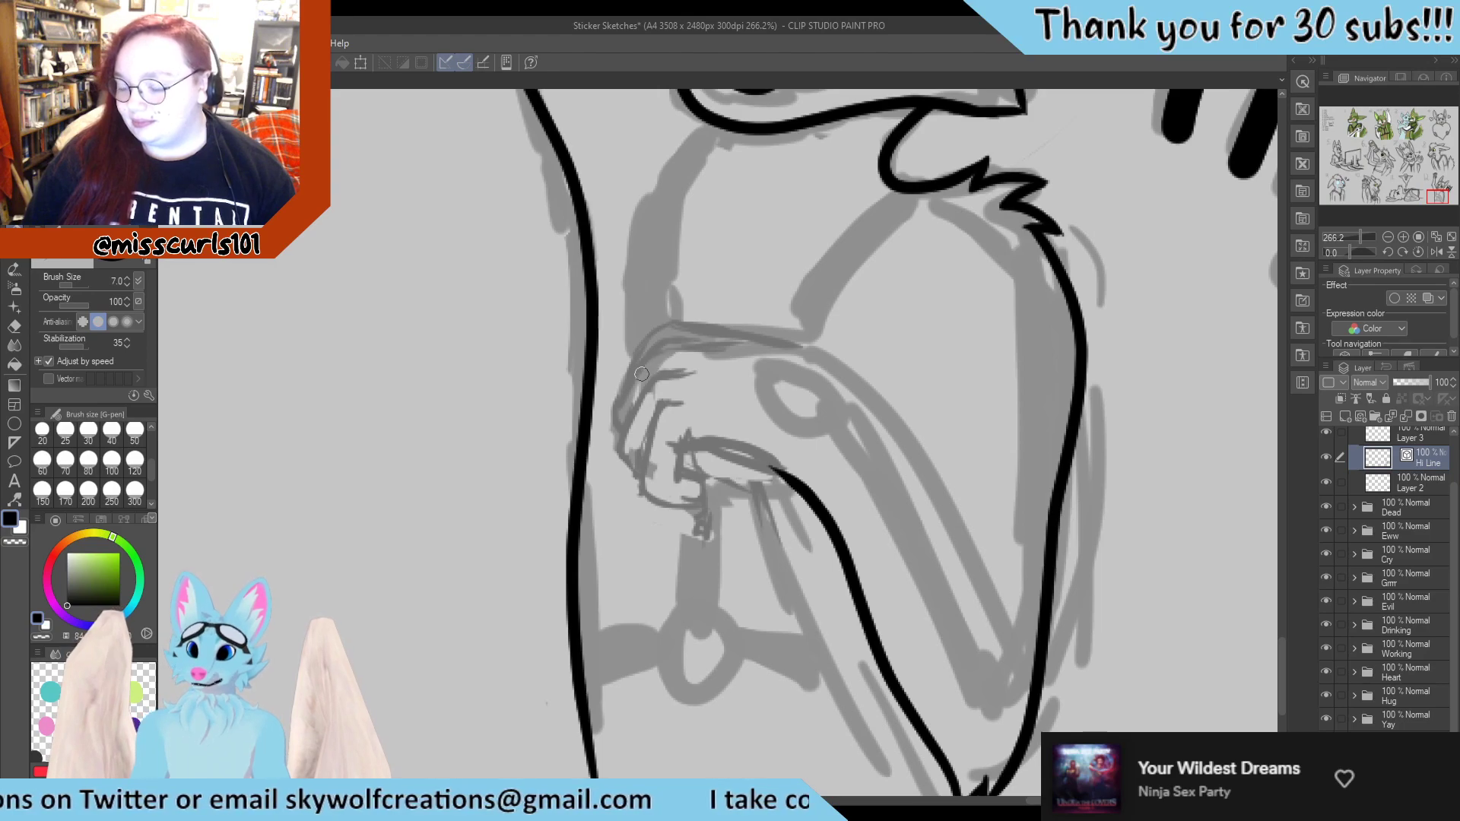
pyautogui.moveTo(633, 380)
pyautogui.mouseDown()
pyautogui.moveTo(654, 326)
pyautogui.moveTo(773, 341)
pyautogui.moveTo(820, 352)
pyautogui.moveTo(882, 405)
pyautogui.moveTo(961, 573)
pyautogui.moveTo(994, 703)
pyautogui.mouseUp()
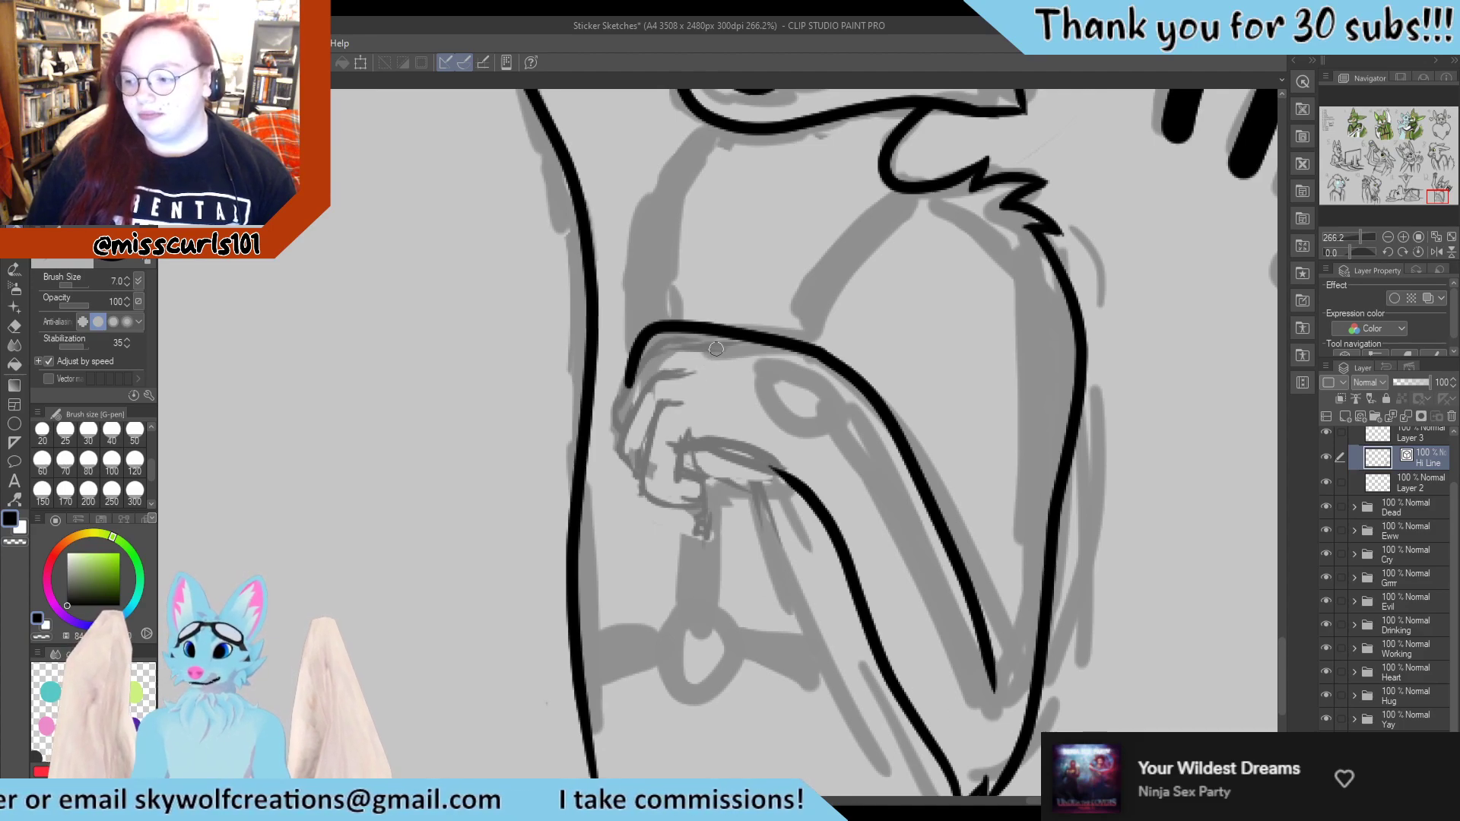
pyautogui.moveTo(718, 352)
pyautogui.mouseDown()
pyautogui.moveTo(652, 345)
pyautogui.moveTo(617, 435)
pyautogui.moveTo(630, 439)
pyautogui.mouseUp()
pyautogui.moveTo(688, 374)
pyautogui.mouseDown()
pyautogui.moveTo(623, 429)
pyautogui.moveTo(618, 459)
pyautogui.moveTo(647, 481)
pyautogui.mouseUp()
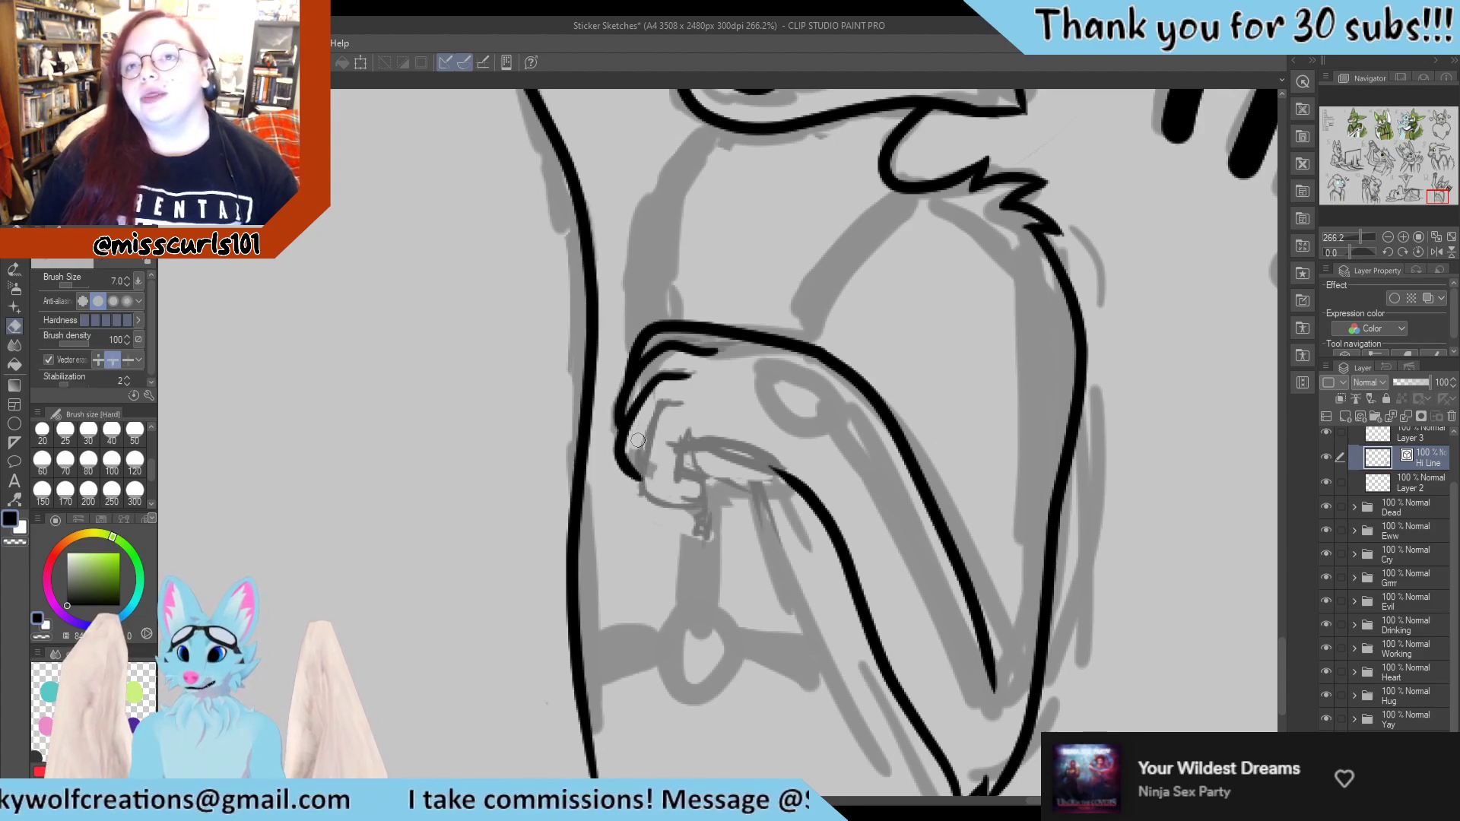
# Ink the finger outlines and fingertips, closing off the last finger
pyautogui.moveTo(685, 403)
pyautogui.mouseDown()
pyautogui.moveTo(658, 407)
pyautogui.moveTo(637, 463)
pyautogui.moveTo(663, 504)
pyautogui.moveTo(705, 508)
pyautogui.mouseUp()
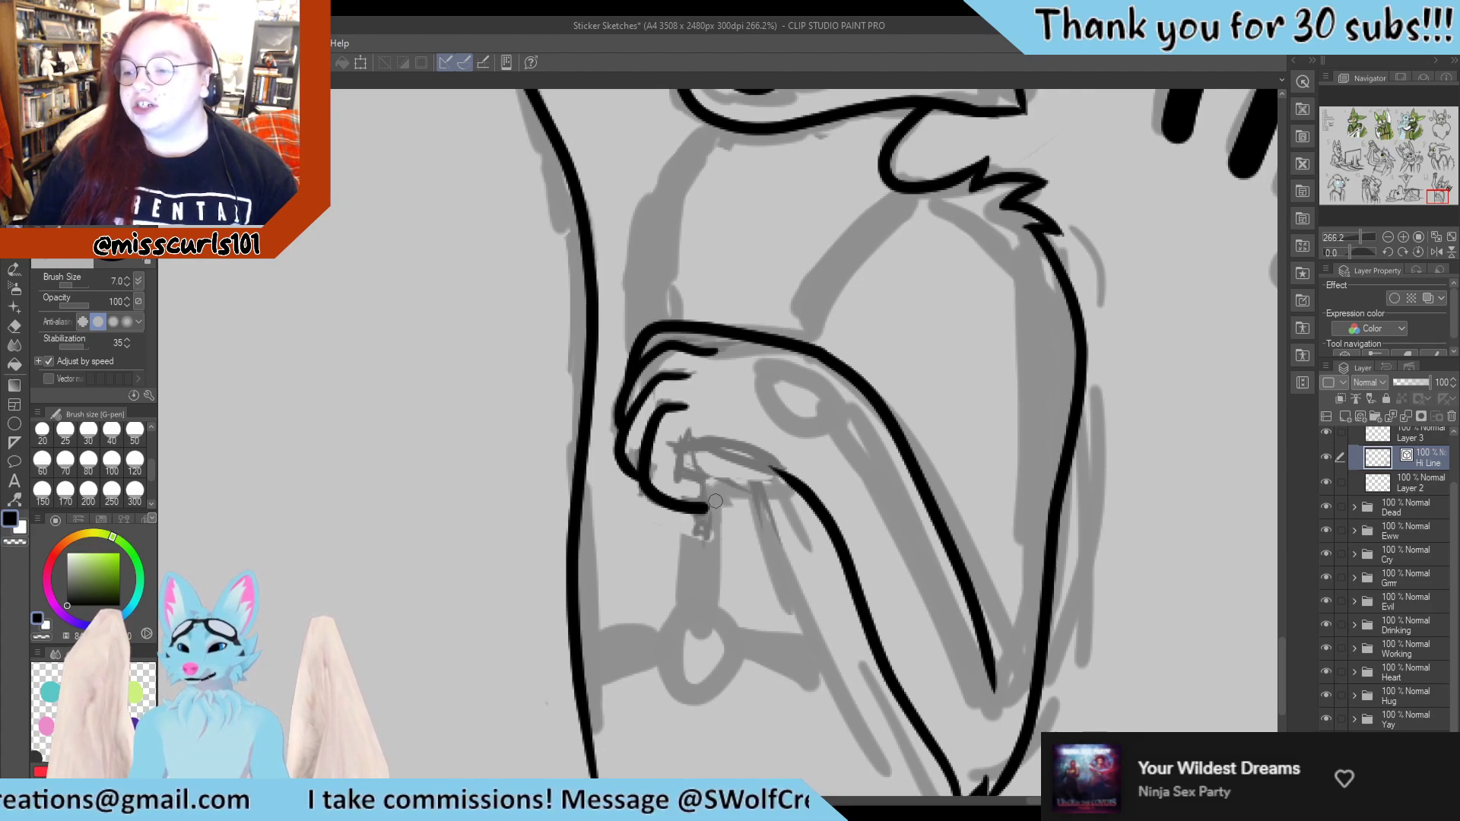
pyautogui.moveTo(692, 443); pyautogui.dragTo(794, 477)
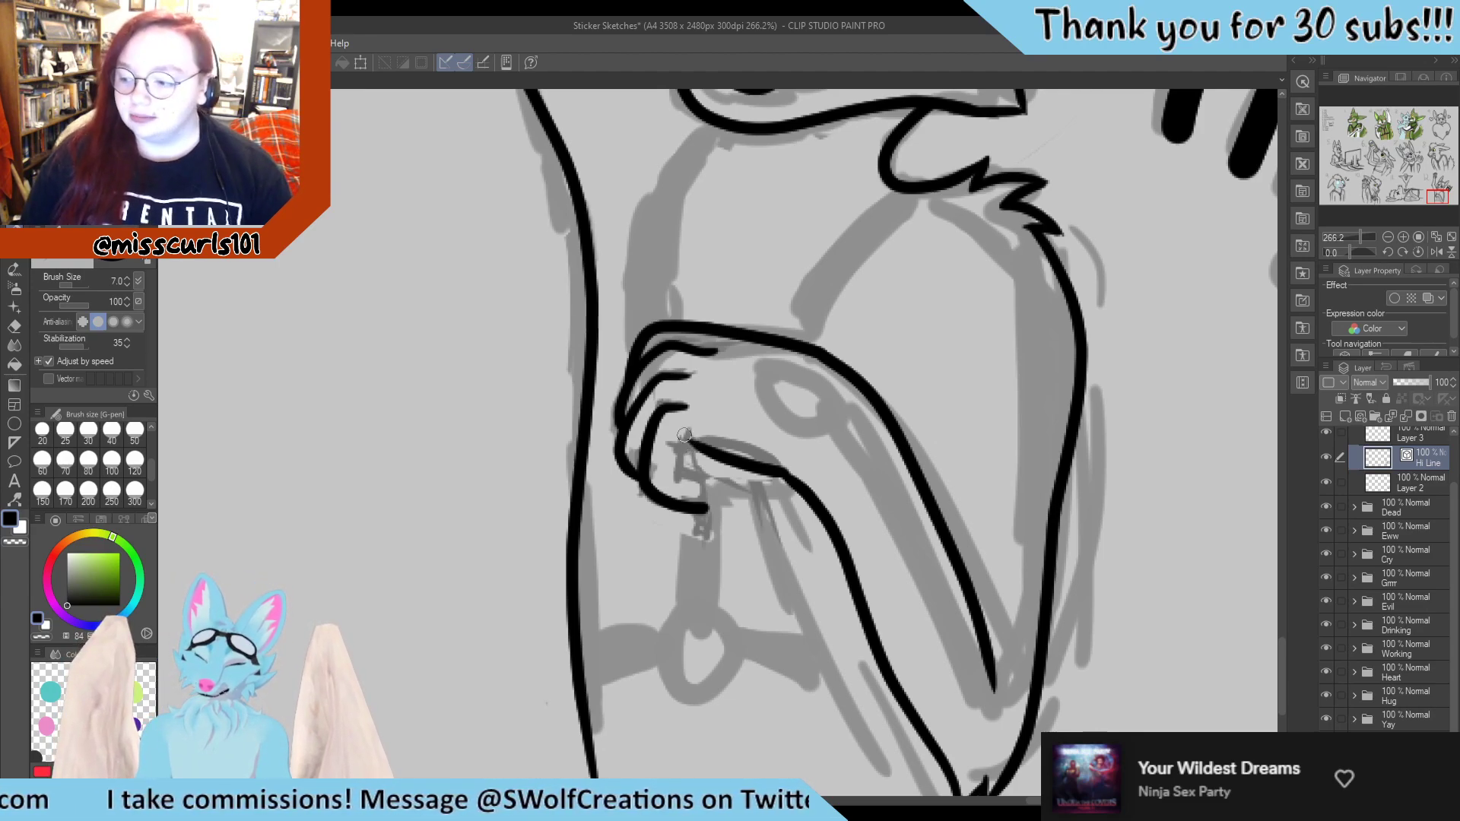
pyautogui.moveTo(689, 438)
pyautogui.mouseDown()
pyautogui.moveTo(678, 467)
pyautogui.moveTo(706, 467)
pyautogui.moveTo(698, 480)
pyautogui.mouseUp()
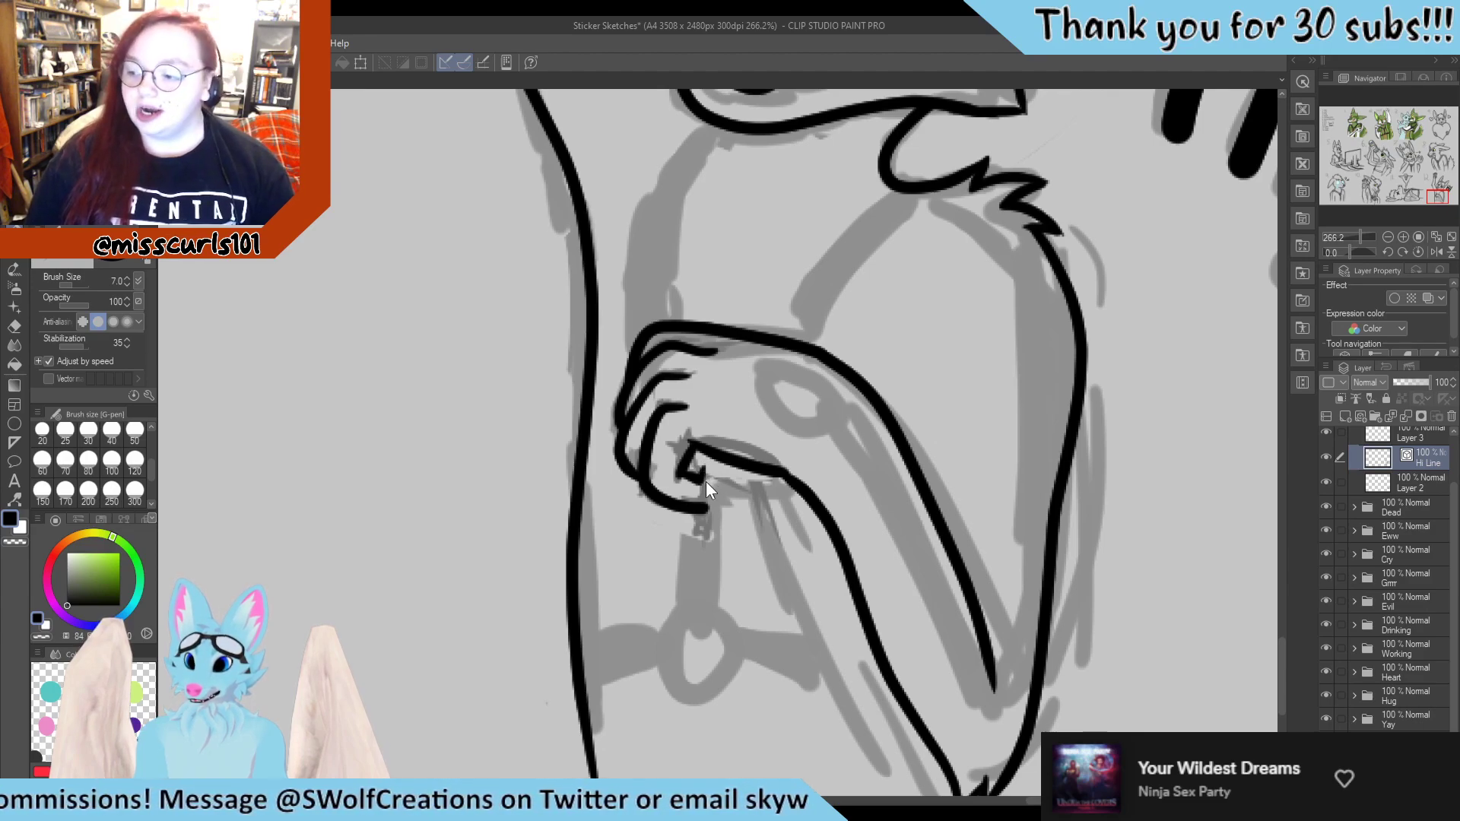
pyautogui.moveTo(701, 481)
pyautogui.mouseDown()
pyautogui.moveTo(712, 466)
pyautogui.moveTo(724, 504)
pyautogui.mouseUp()
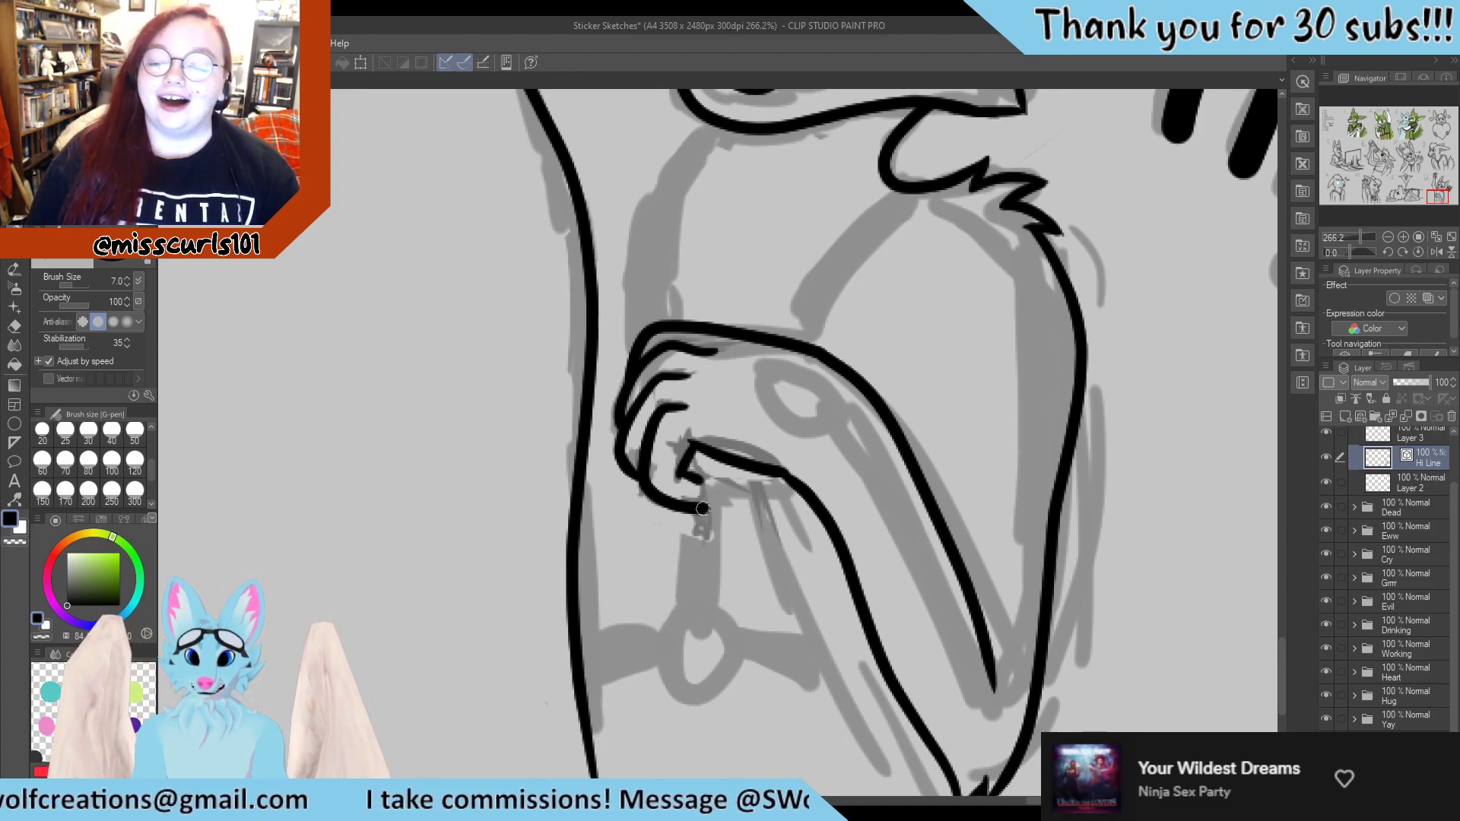
pyautogui.moveTo(702, 508)
pyautogui.mouseDown()
pyautogui.moveTo(720, 502)
pyautogui.moveTo(712, 458)
pyautogui.moveTo(690, 482)
pyautogui.mouseUp()
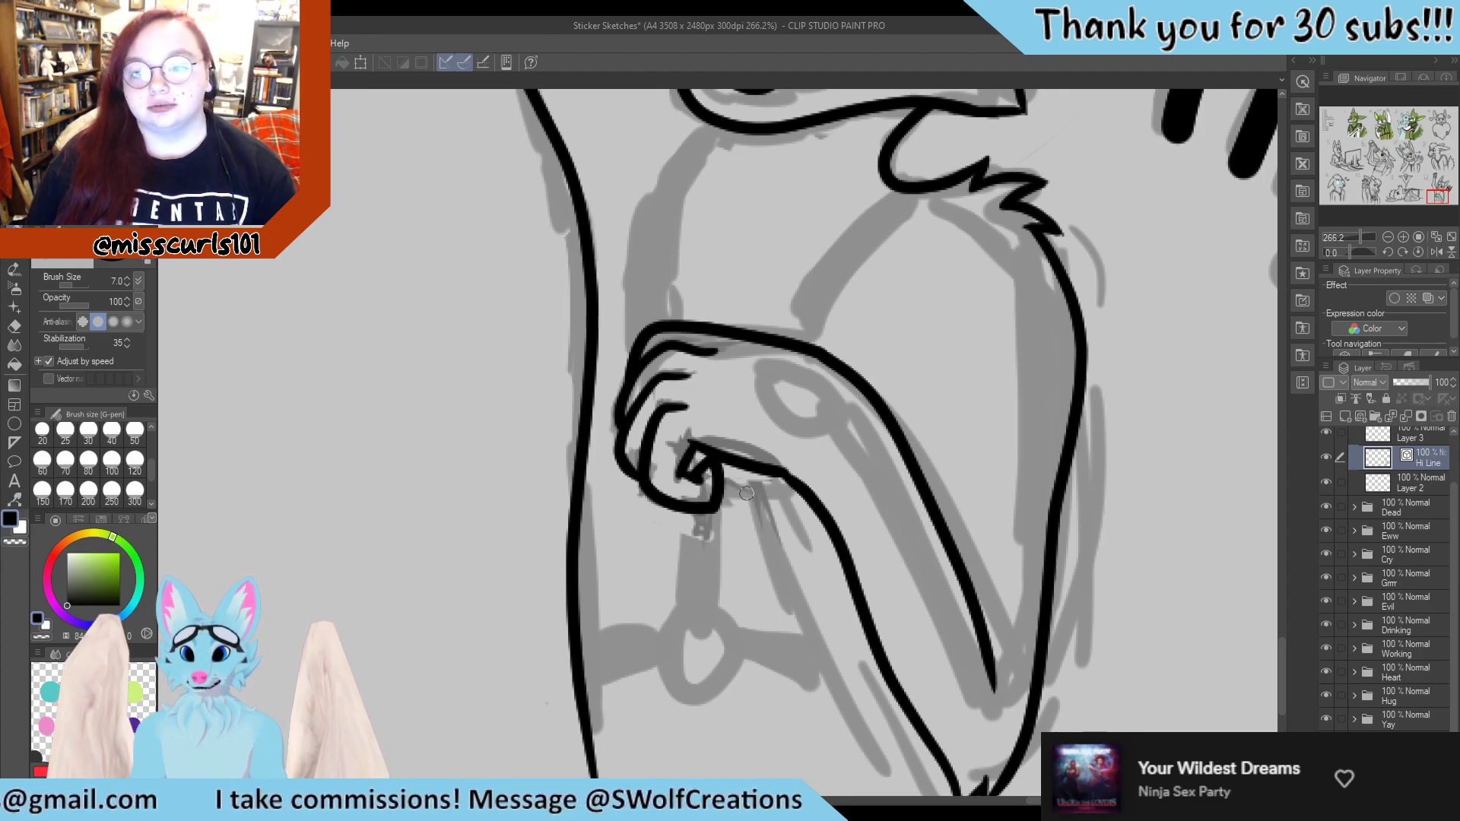
# Pinch the forearm lines at Pinch level 4, easing the right edge outward and bending the lower edge
pyautogui.scroll(-7, 904, 468)
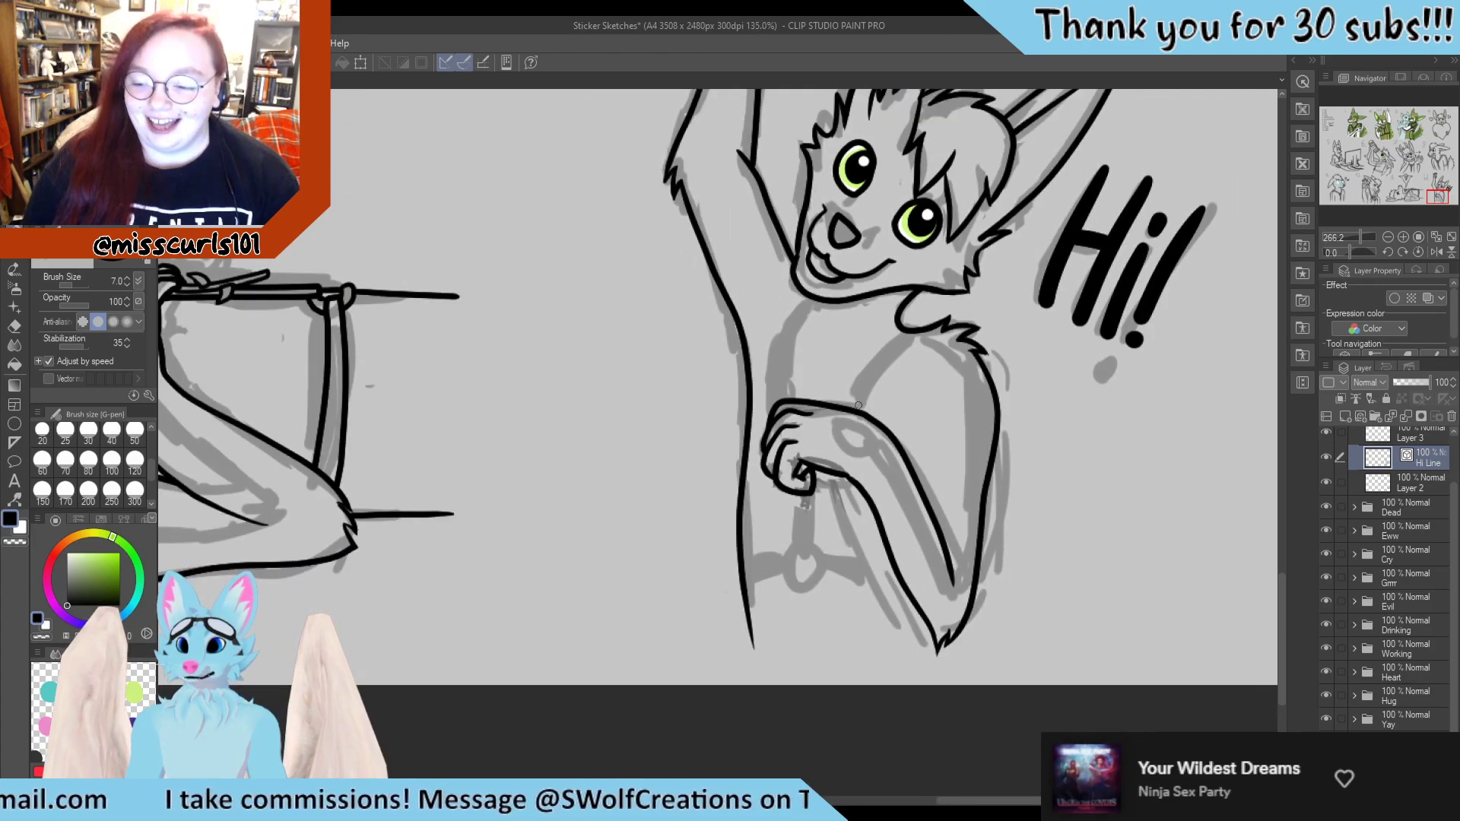
pyautogui.scroll(-2, 859, 406)
pyautogui.scroll(3, 819, 447)
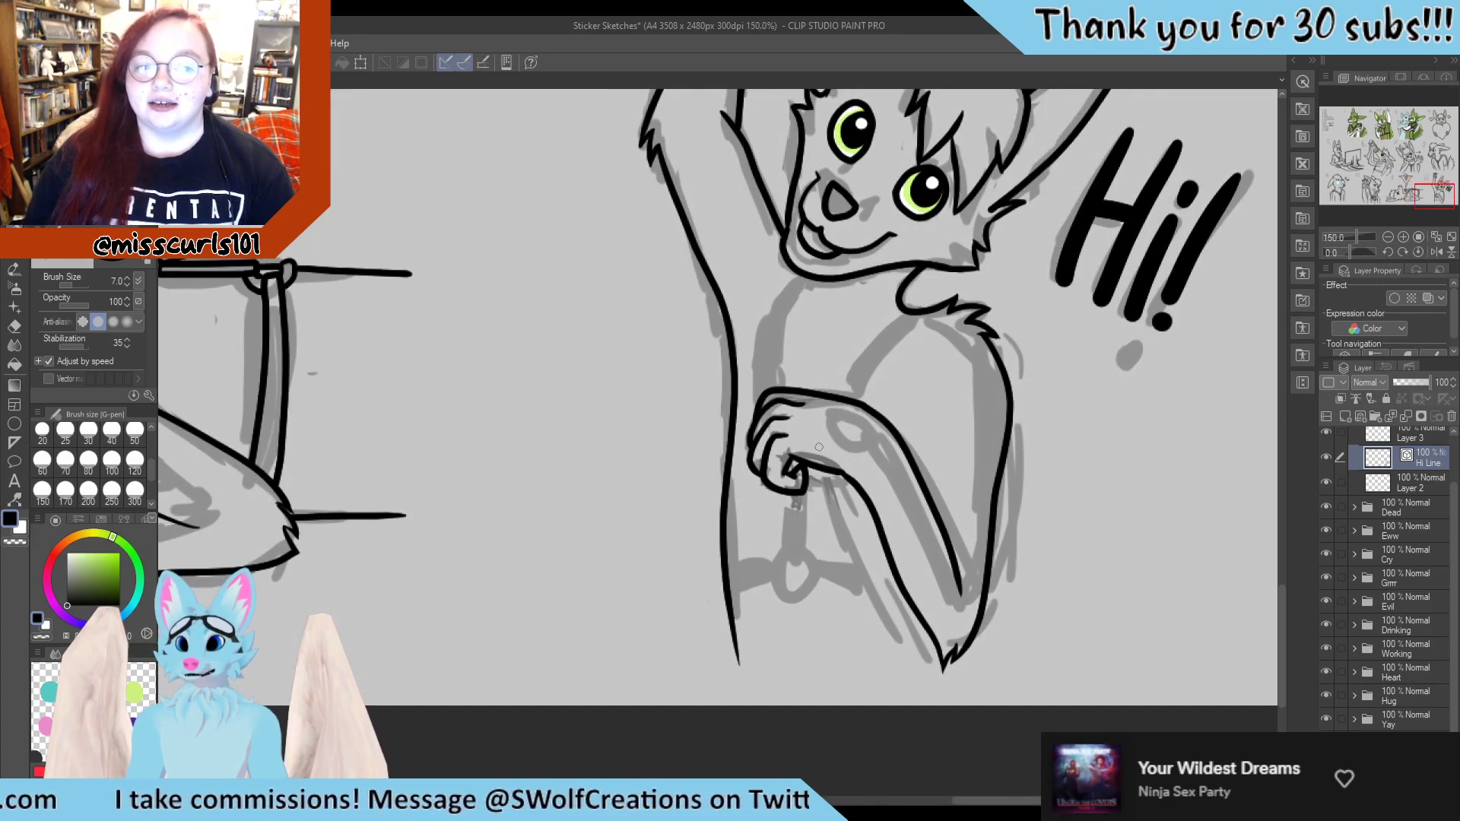
pyautogui.scroll(2, 819, 447)
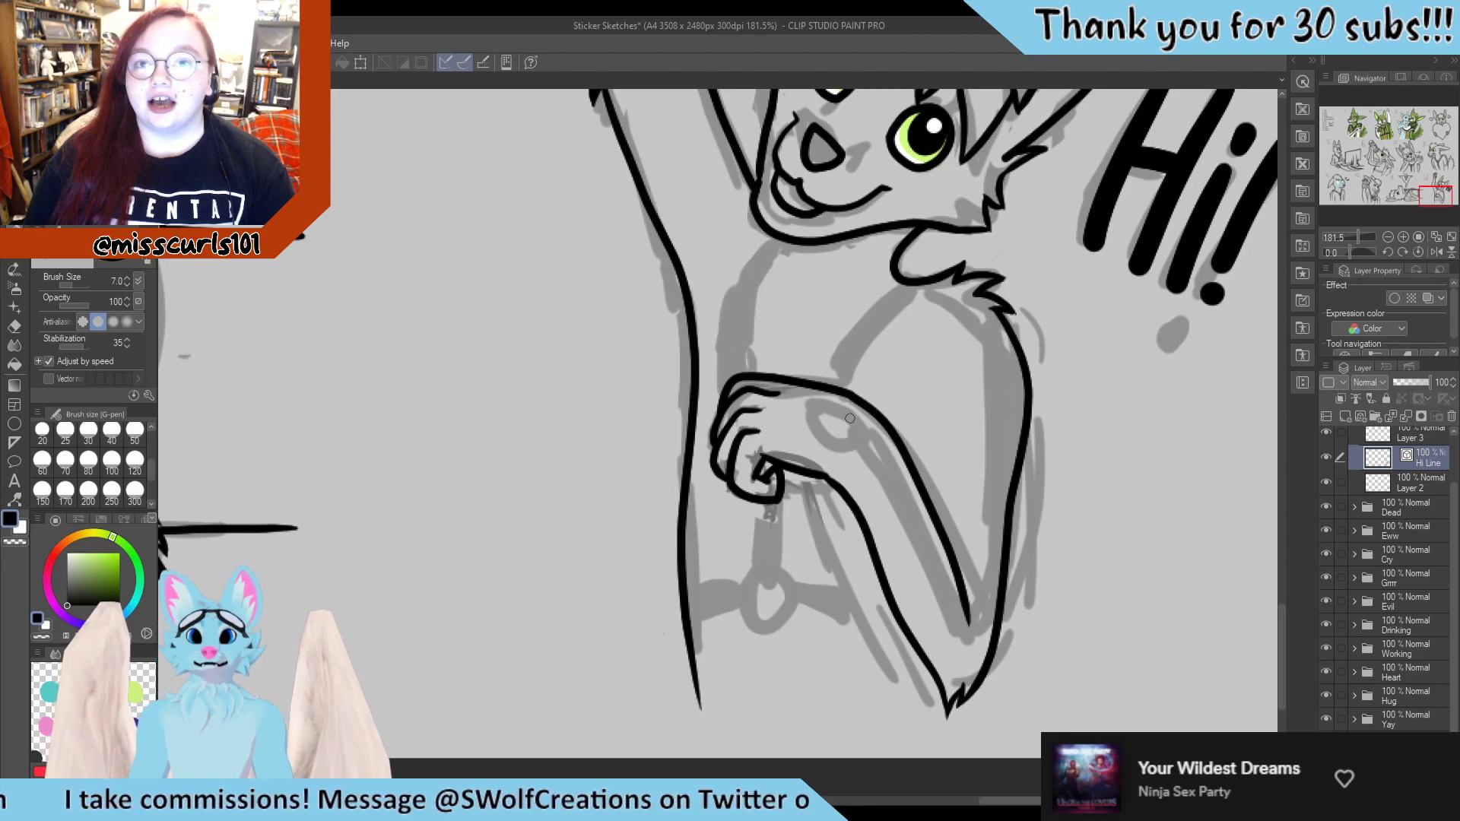
pyautogui.press('y')
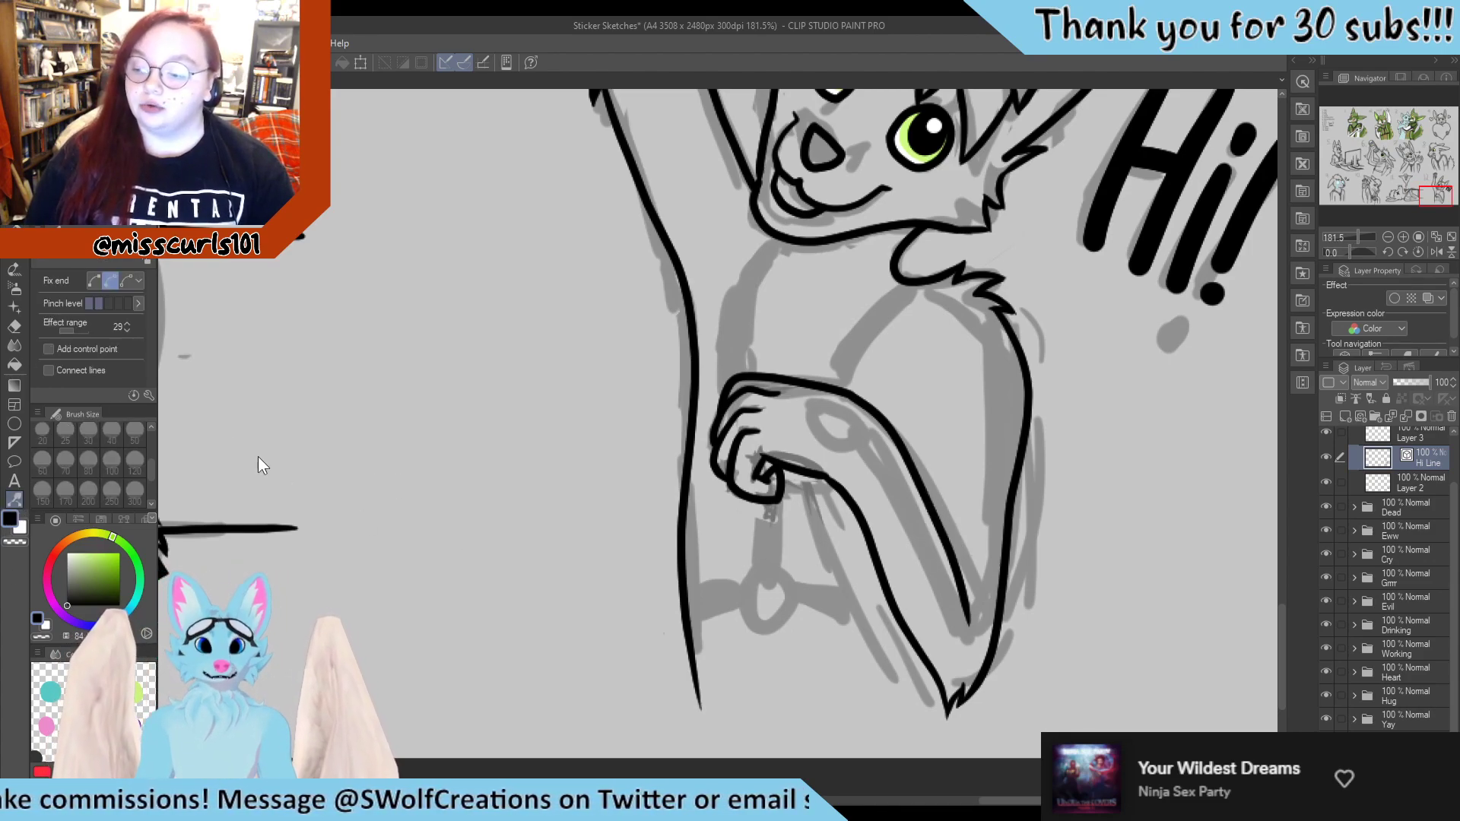
pyautogui.click(116, 303)
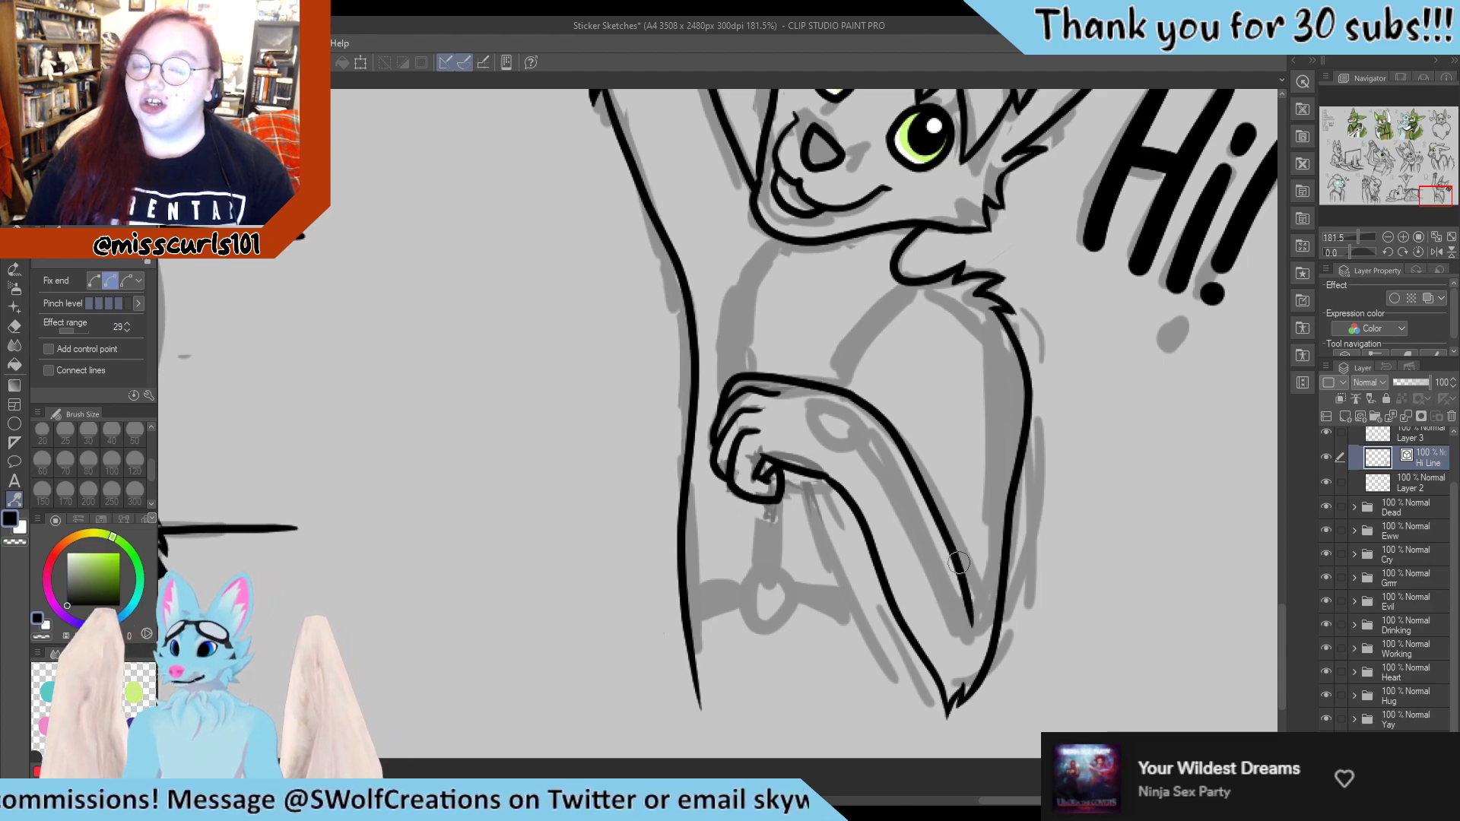
pyautogui.moveTo(958, 562); pyautogui.dragTo(968, 552)
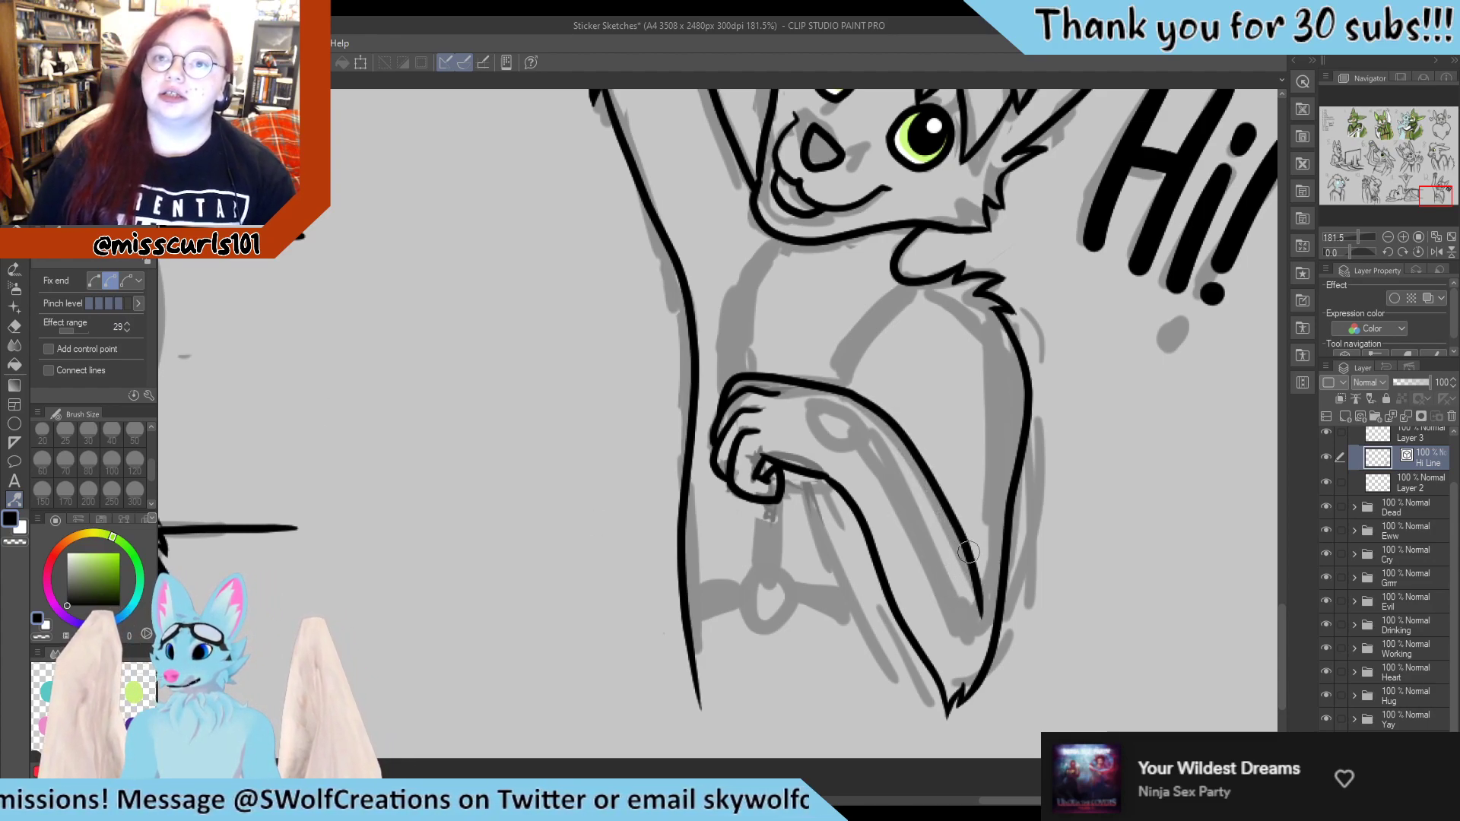
pyautogui.click(94, 281)
pyautogui.moveTo(919, 648); pyautogui.dragTo(913, 655)
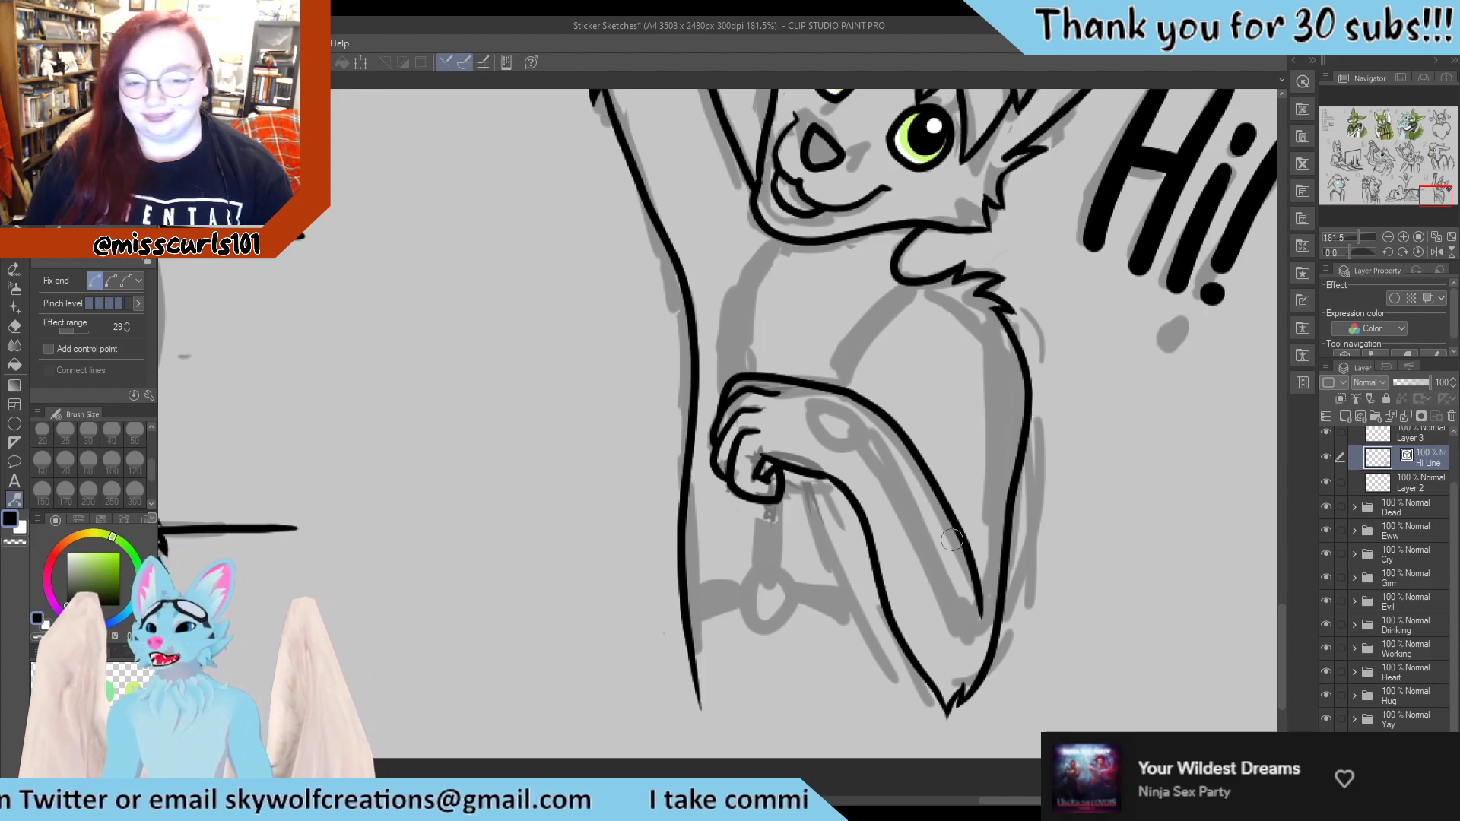
# Ink the harness strap's two parallel edges from neck to hand, redoing the first attempts
pyautogui.scroll(-5, 836, 483)
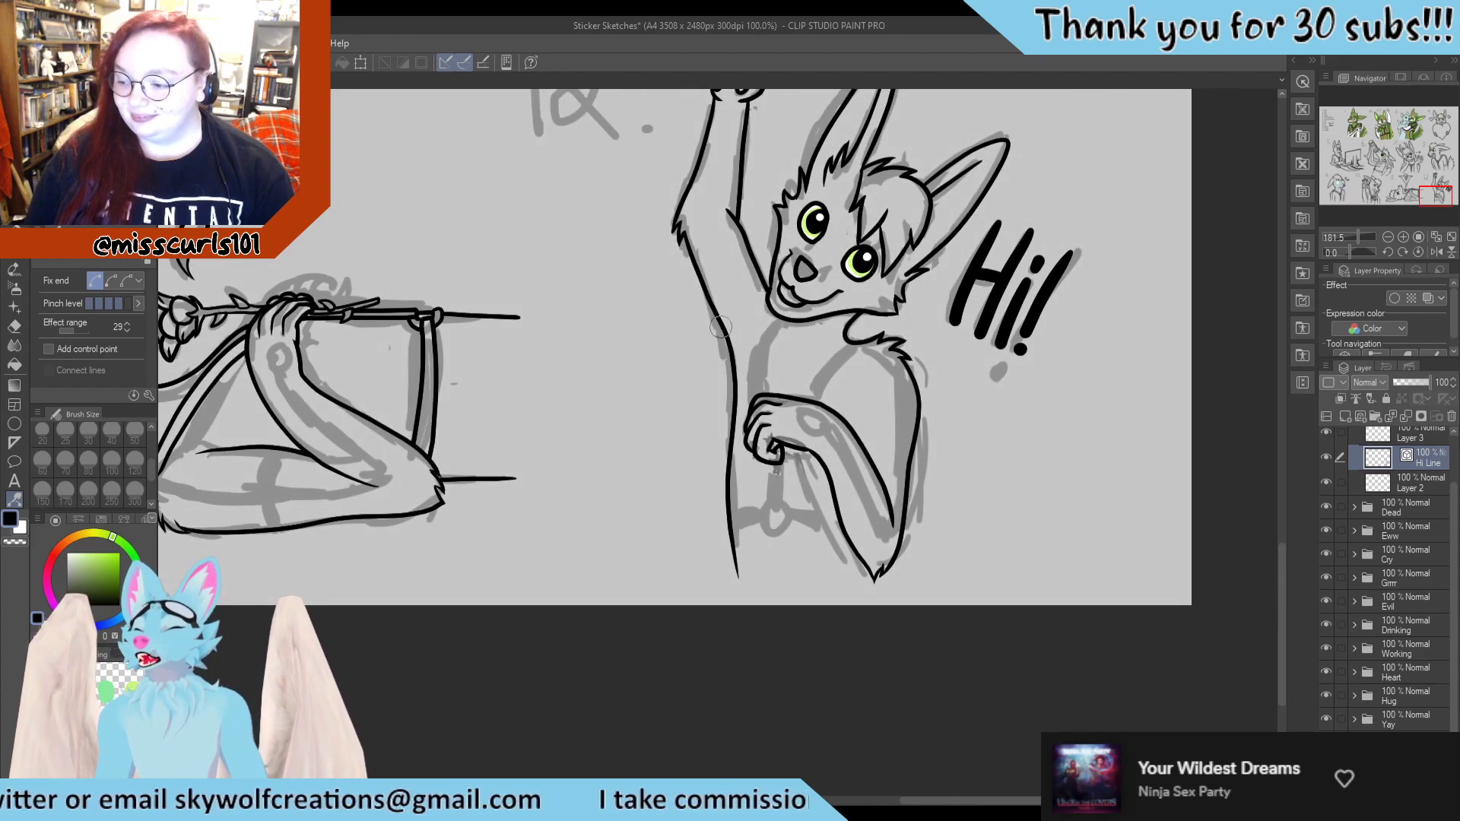
pyautogui.scroll(9, 806, 426)
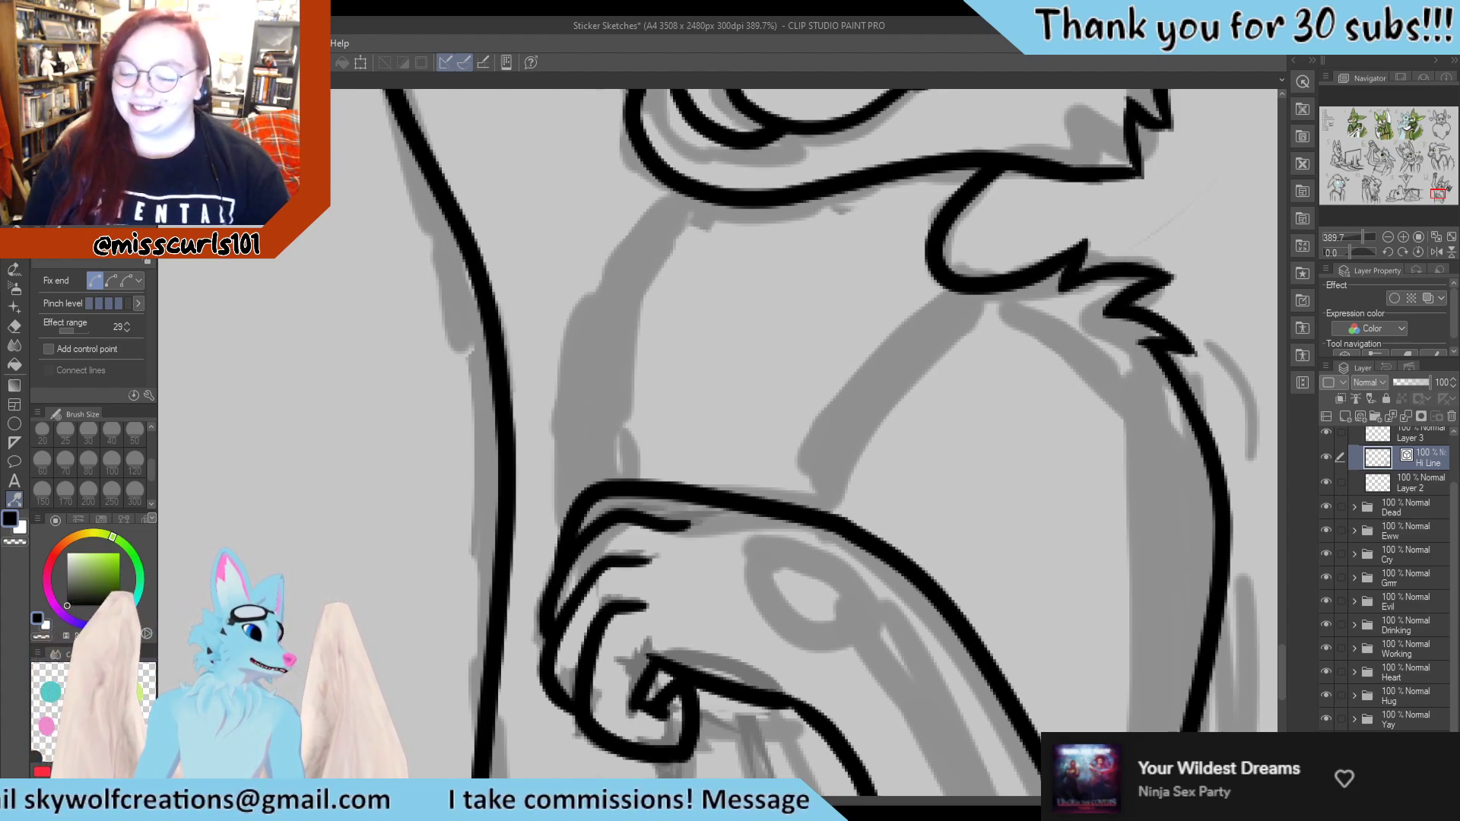
pyautogui.click(1344, 779)
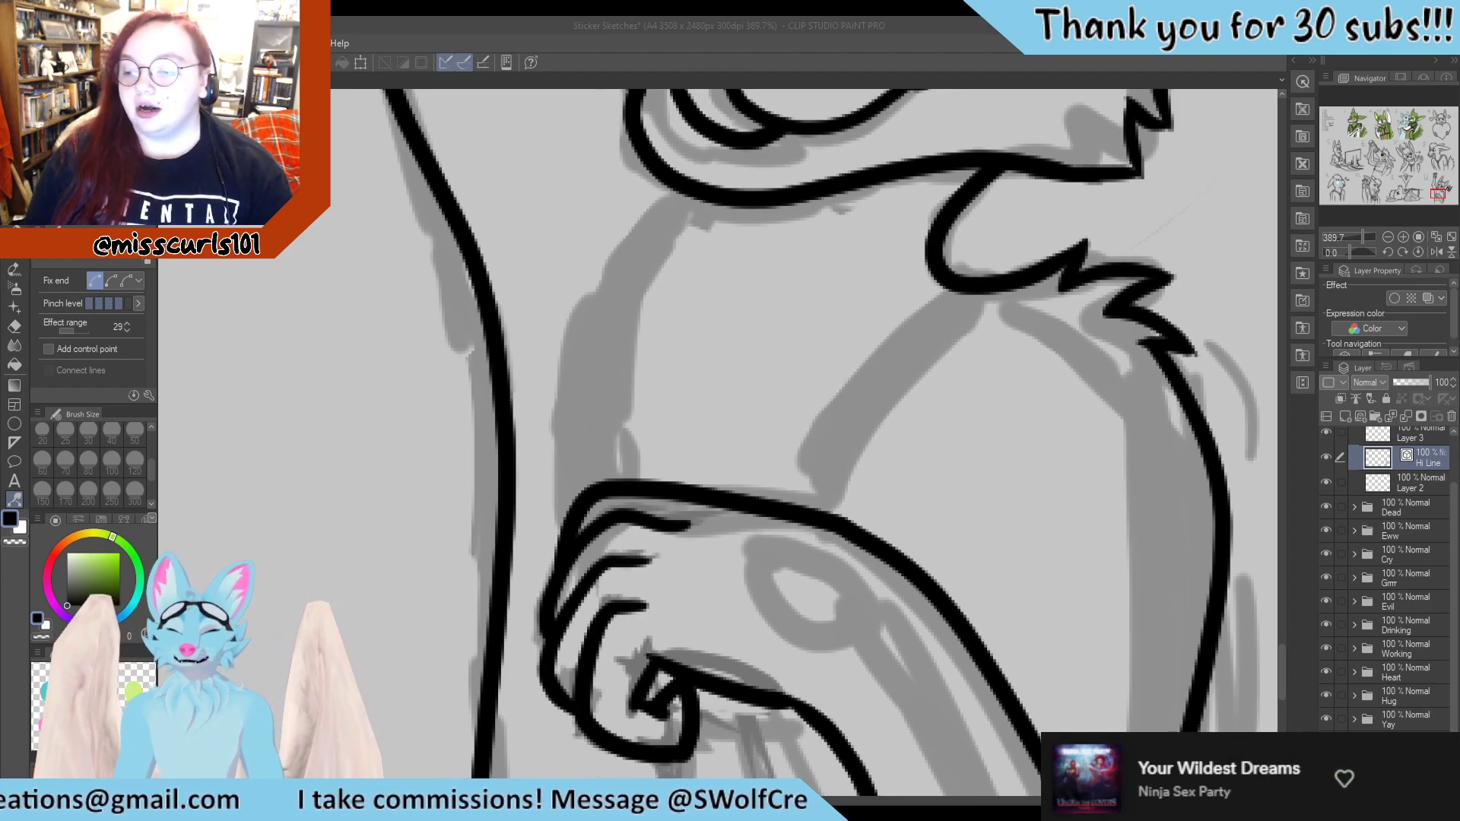
pyautogui.click(1168, 349)
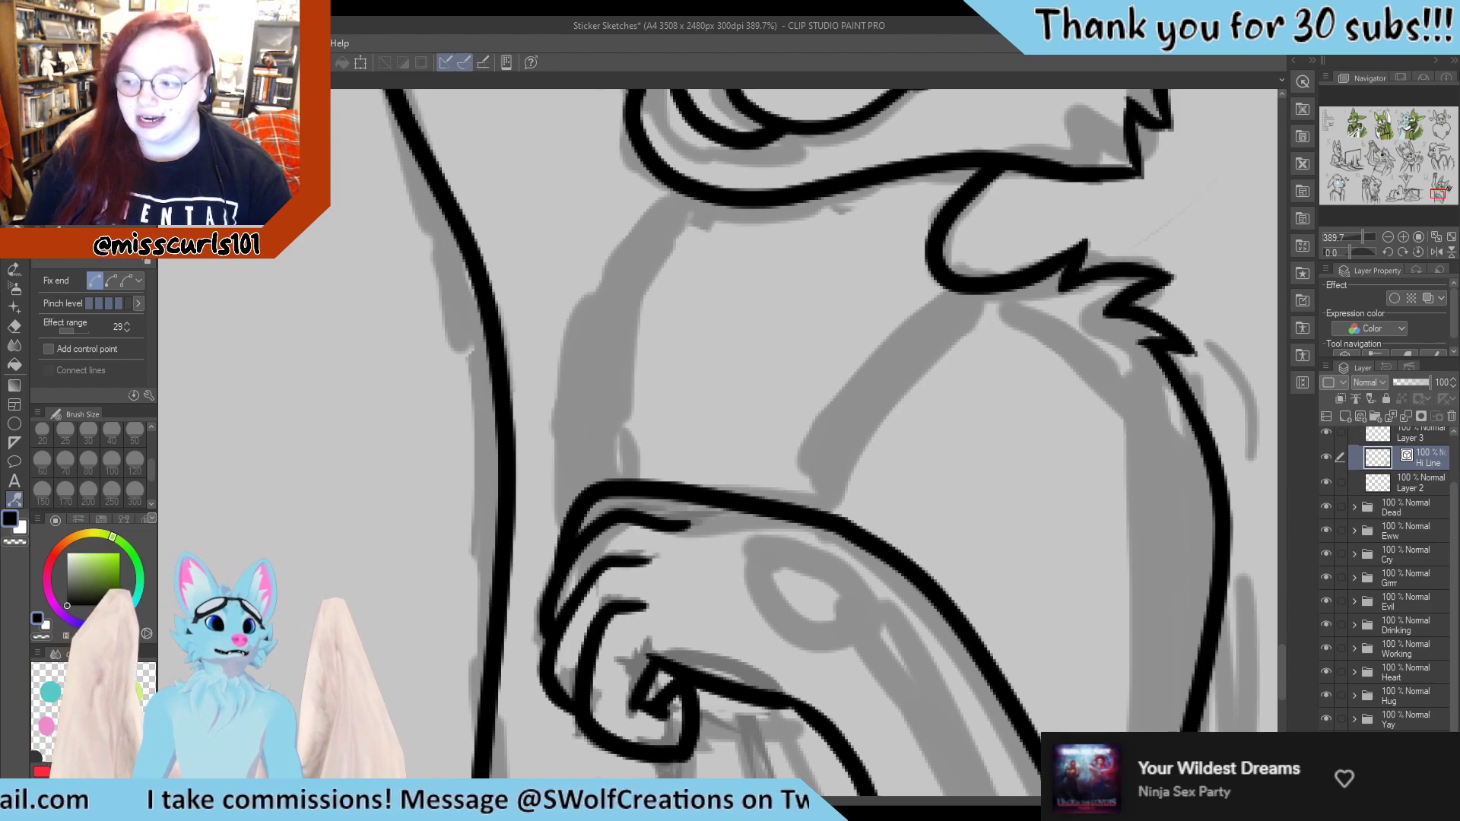
pyautogui.press('p')
pyautogui.moveTo(770, 534); pyautogui.dragTo(976, 260)
pyautogui.hotkey('ctrl', 'z')
pyautogui.moveTo(785, 532)
pyautogui.mouseDown()
pyautogui.moveTo(891, 328)
pyautogui.moveTo(967, 244)
pyautogui.mouseUp()
pyautogui.hotkey('ctrl', 'z')
pyautogui.moveTo(791, 531)
pyautogui.mouseDown()
pyautogui.moveTo(924, 305)
pyautogui.moveTo(962, 266)
pyautogui.moveTo(1003, 268)
pyautogui.moveTo(924, 384)
pyautogui.mouseUp()
pyautogui.moveTo(967, 283); pyautogui.dragTo(846, 640)
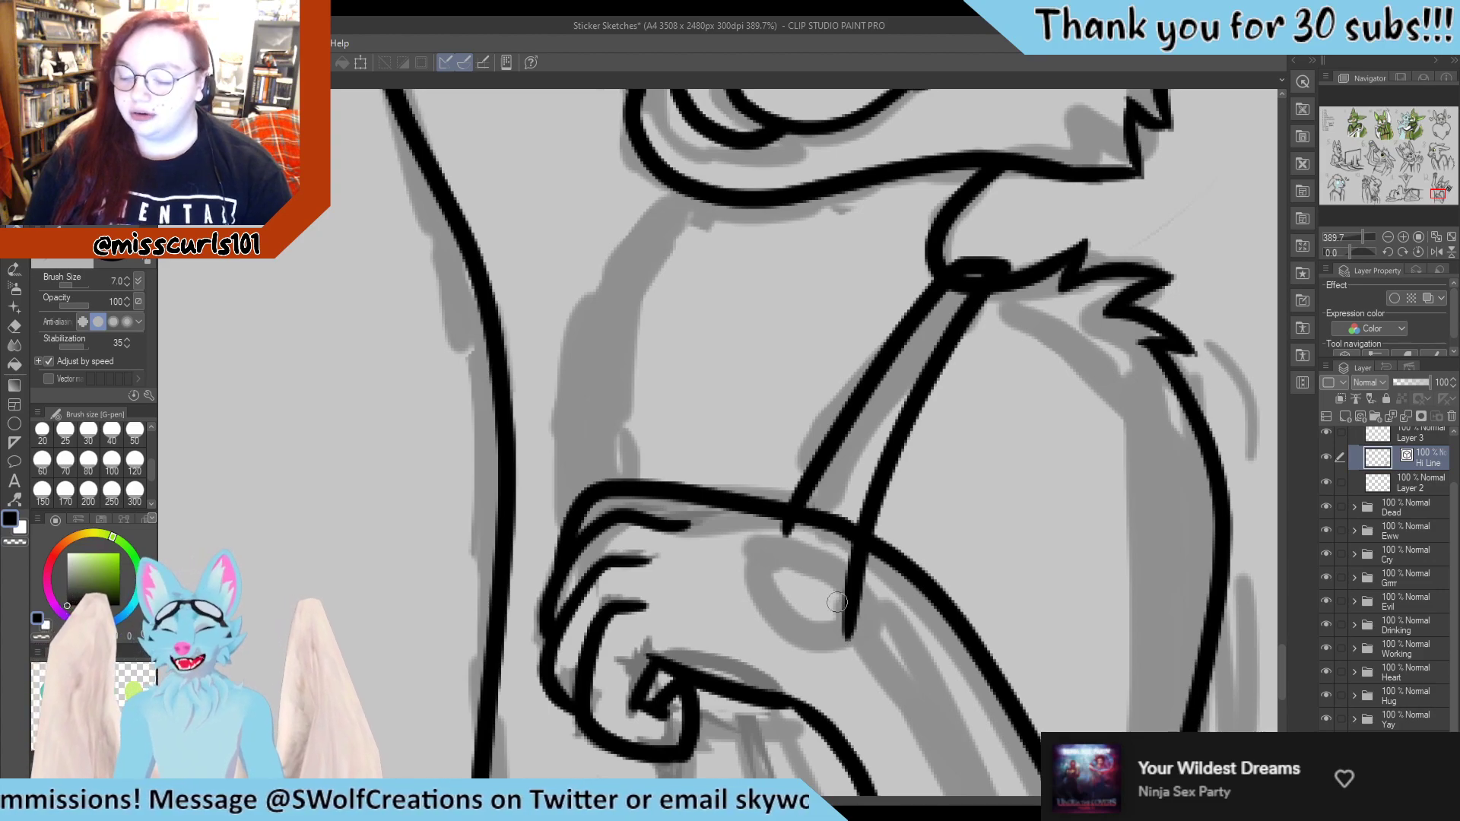
# Erase the stray stub below the hand and the neck line where the strap meets it
pyautogui.press('e')
pyautogui.moveTo(780, 541); pyautogui.dragTo(792, 533)
pyautogui.press('p')
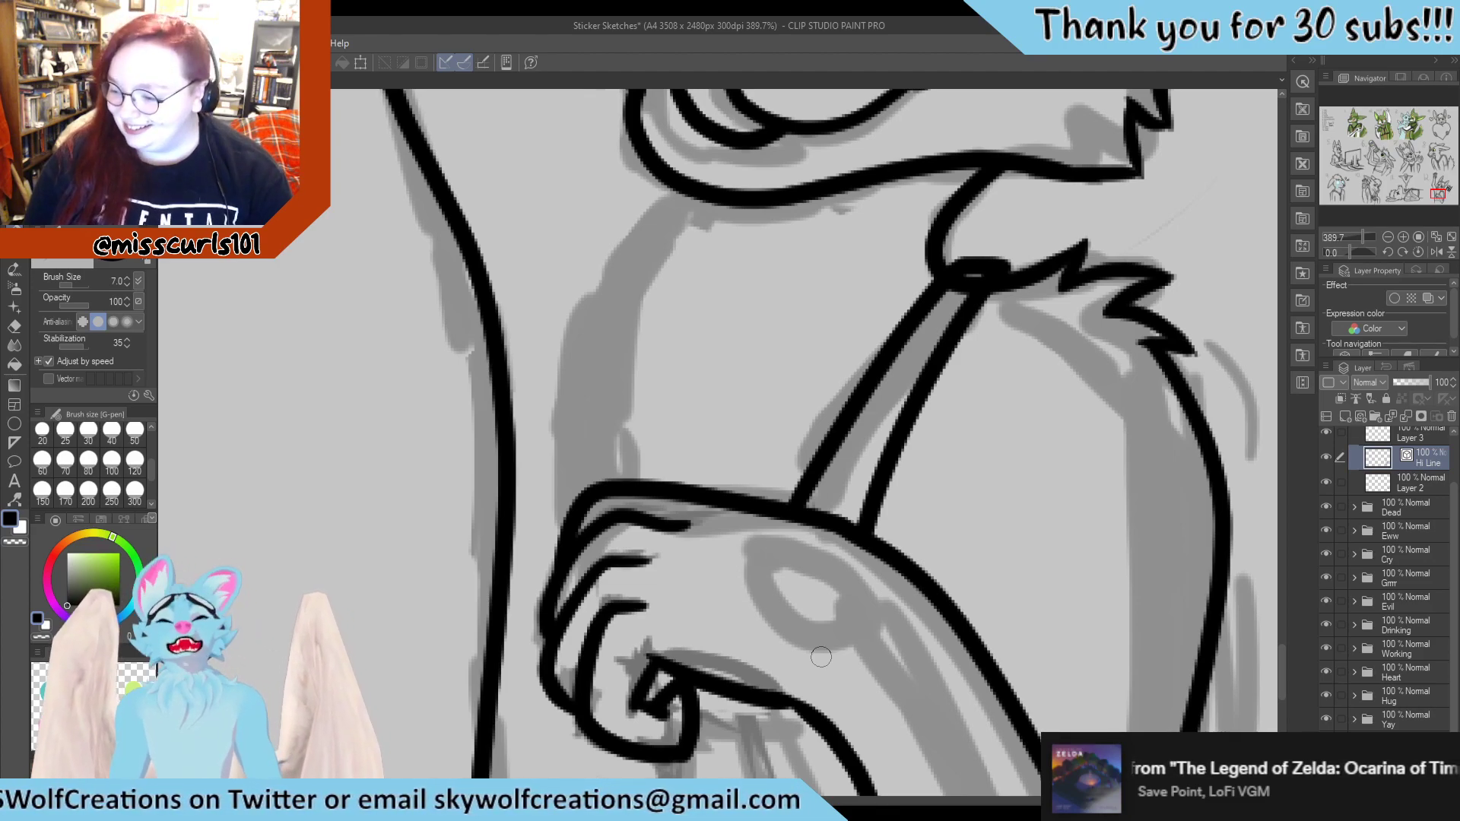
pyautogui.press('e')
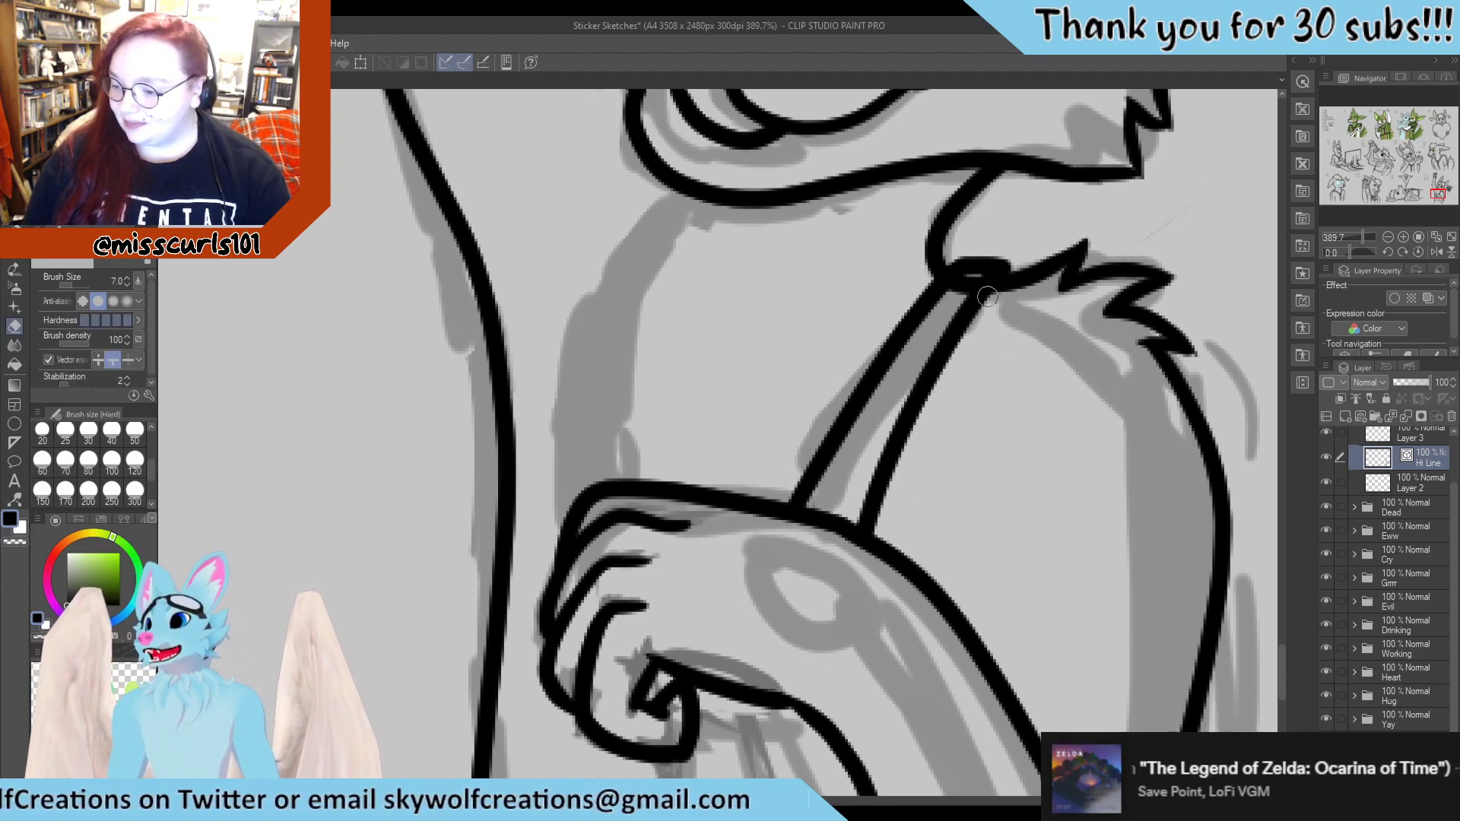
pyautogui.moveTo(960, 288); pyautogui.dragTo(962, 290)
pyautogui.press('p')
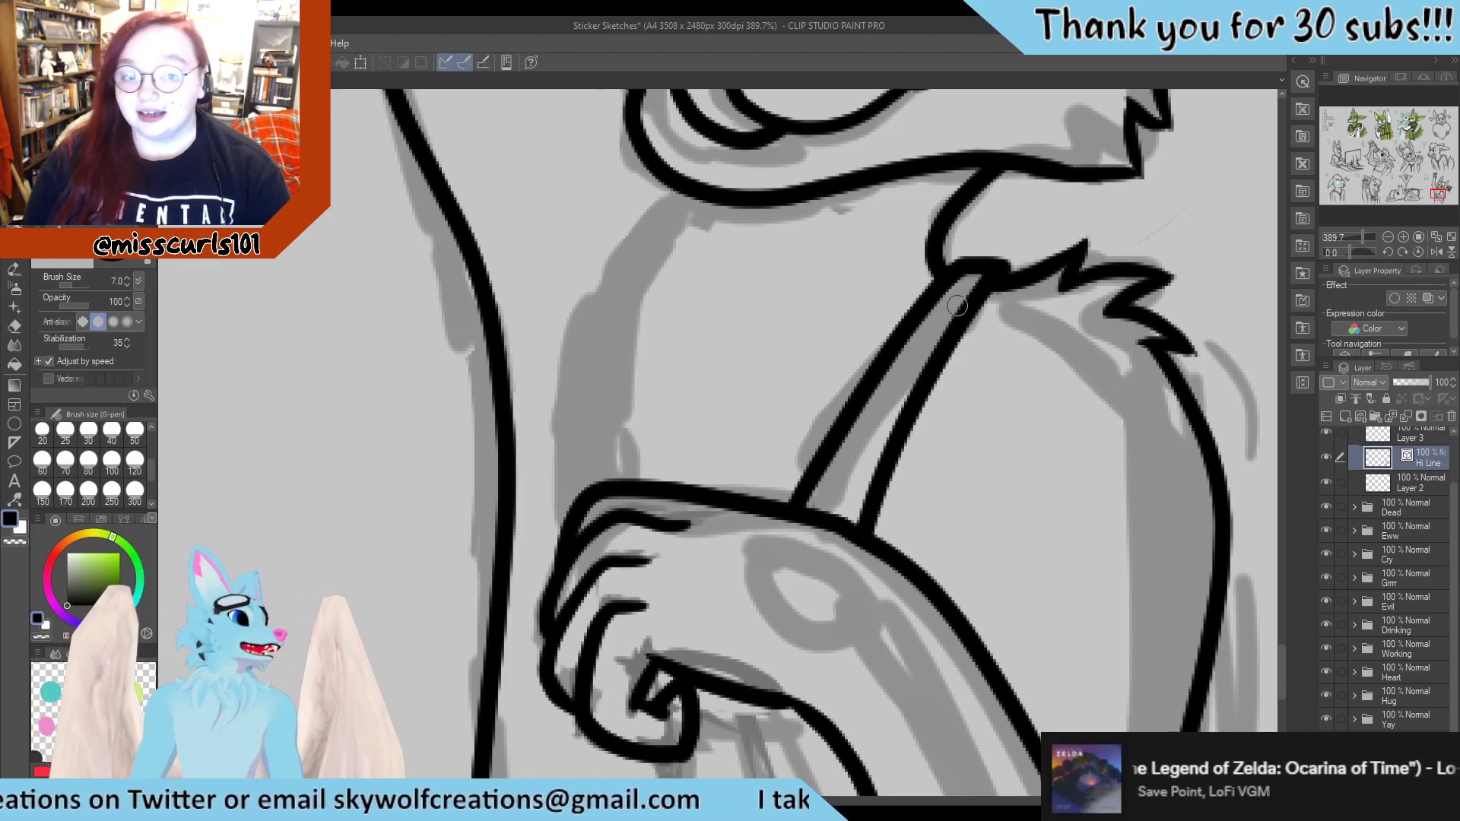
# Zoom in on the arm and ink the second harness strap from the hand up to the neck
pyautogui.scroll(-6, 1038, 381)
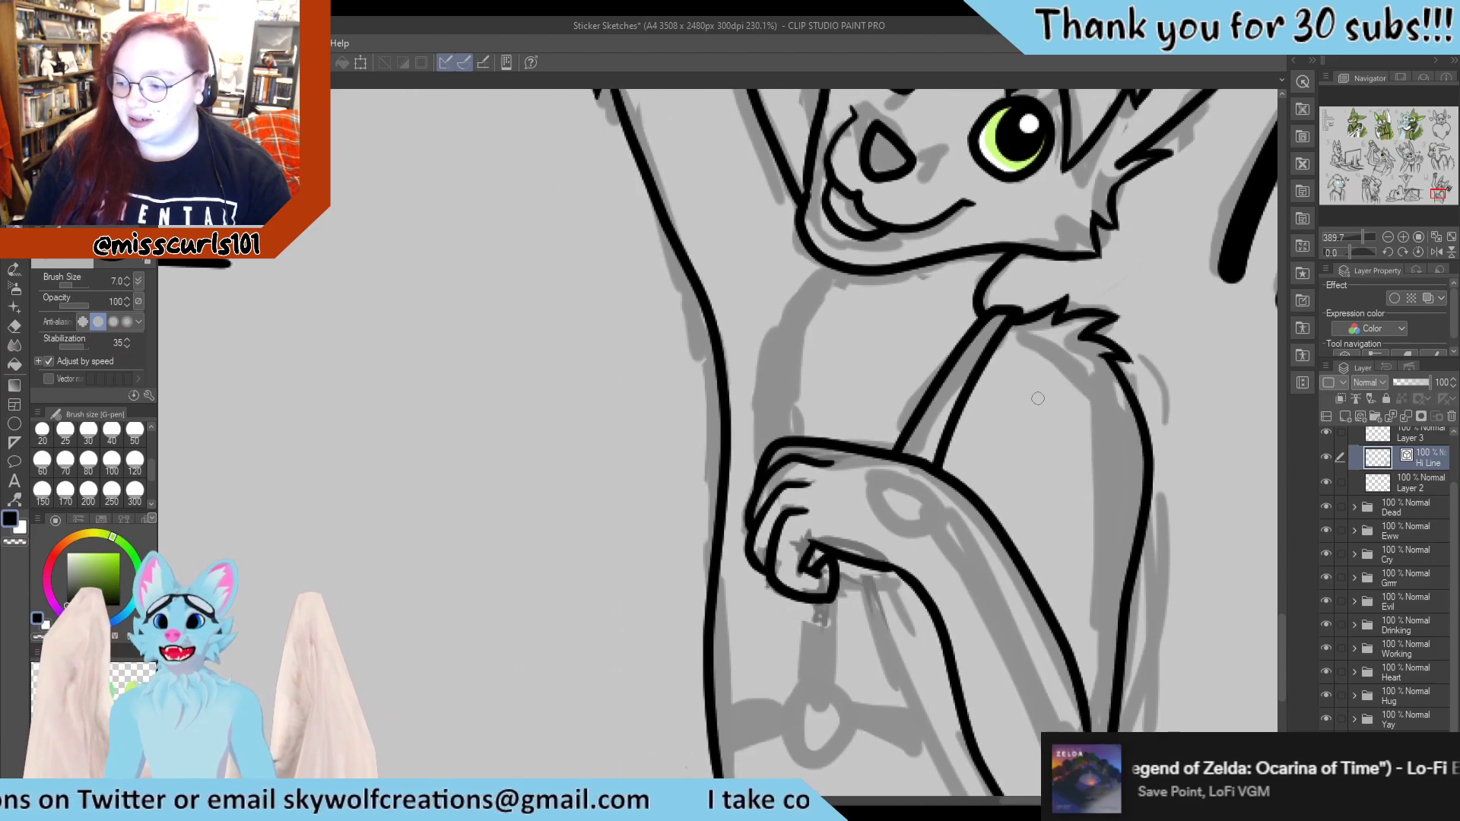
pyautogui.scroll(2, 851, 331)
pyautogui.scroll(2, 852, 331)
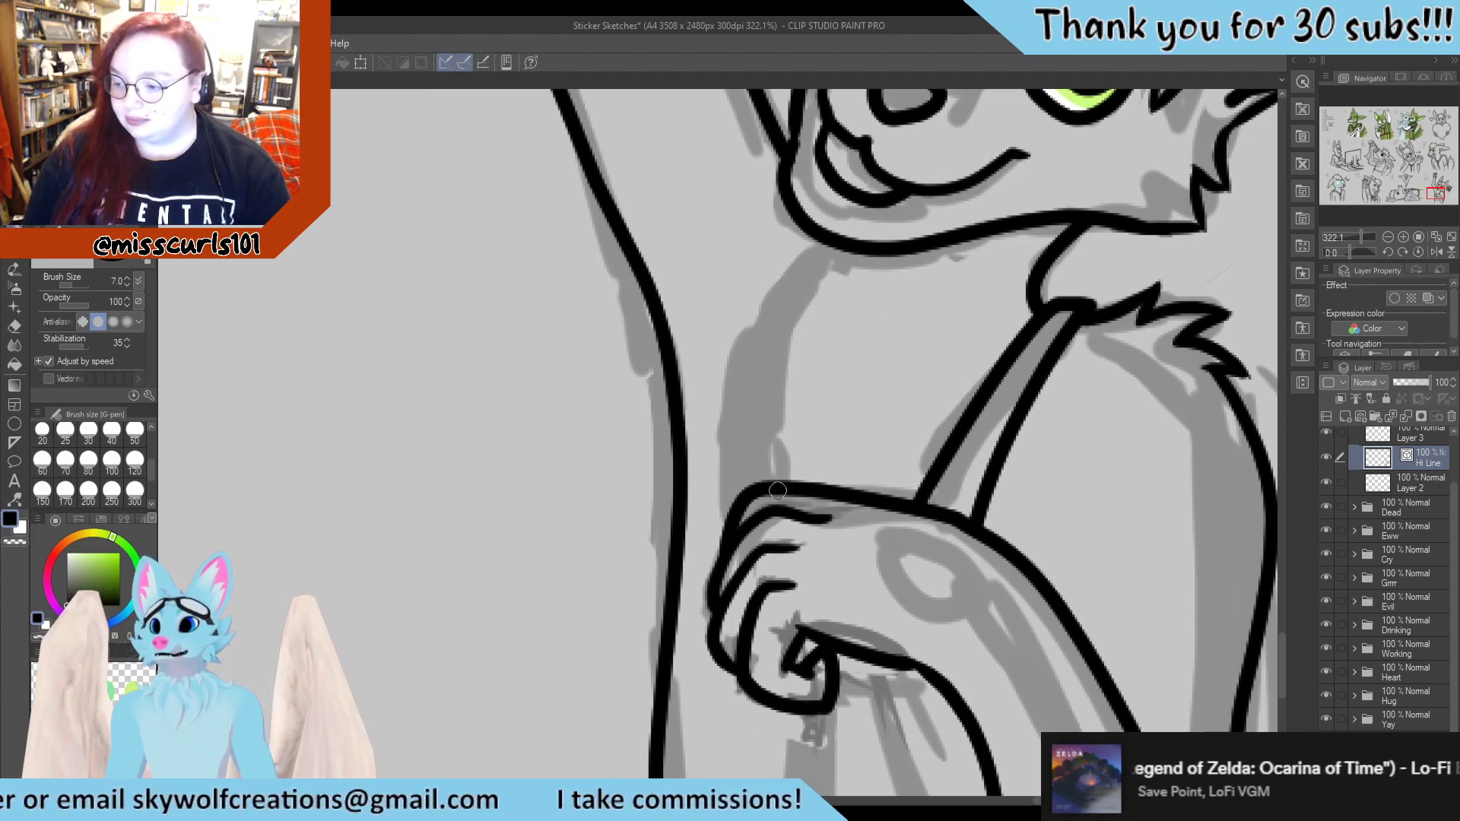
pyautogui.moveTo(774, 483)
pyautogui.mouseDown()
pyautogui.moveTo(782, 382)
pyautogui.moveTo(827, 241)
pyautogui.moveTo(794, 239)
pyautogui.moveTo(772, 286)
pyautogui.moveTo(750, 353)
pyautogui.moveTo(751, 500)
pyautogui.mouseUp()
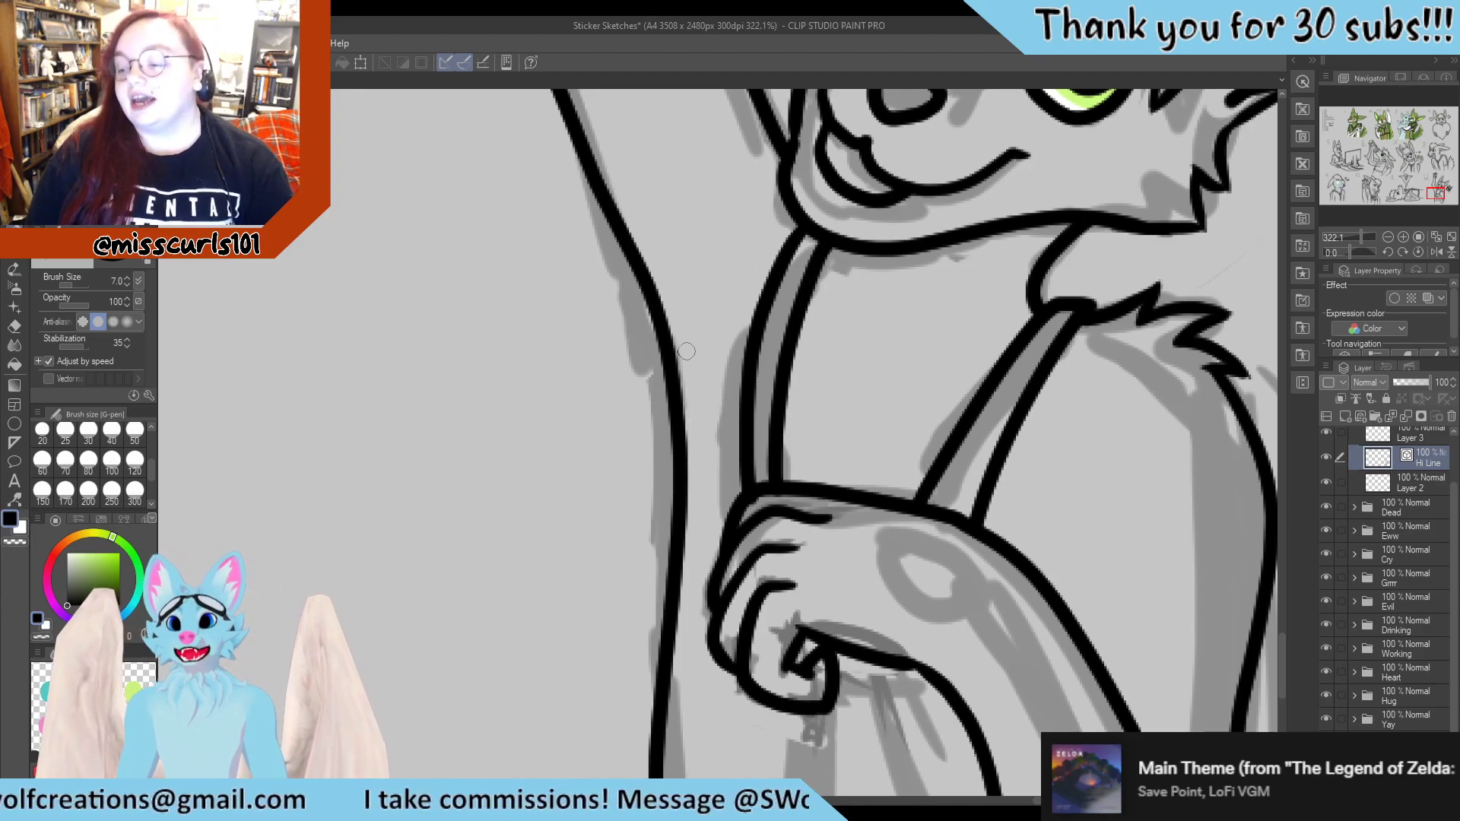
pyautogui.scroll(-9, 687, 350)
pyautogui.scroll(2, 728, 471)
pyautogui.scroll(4, 725, 476)
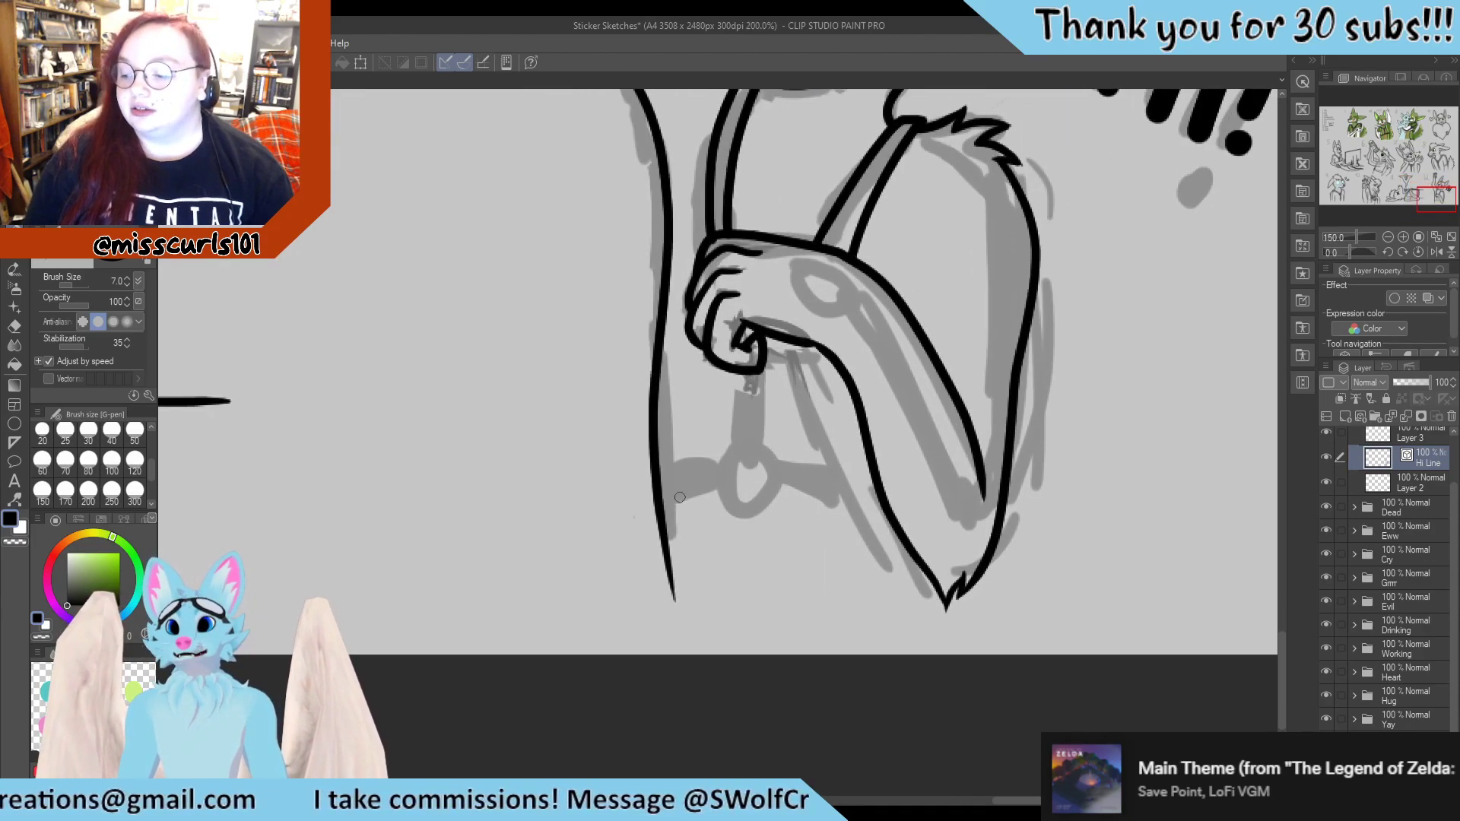
pyautogui.scroll(-5, 718, 331)
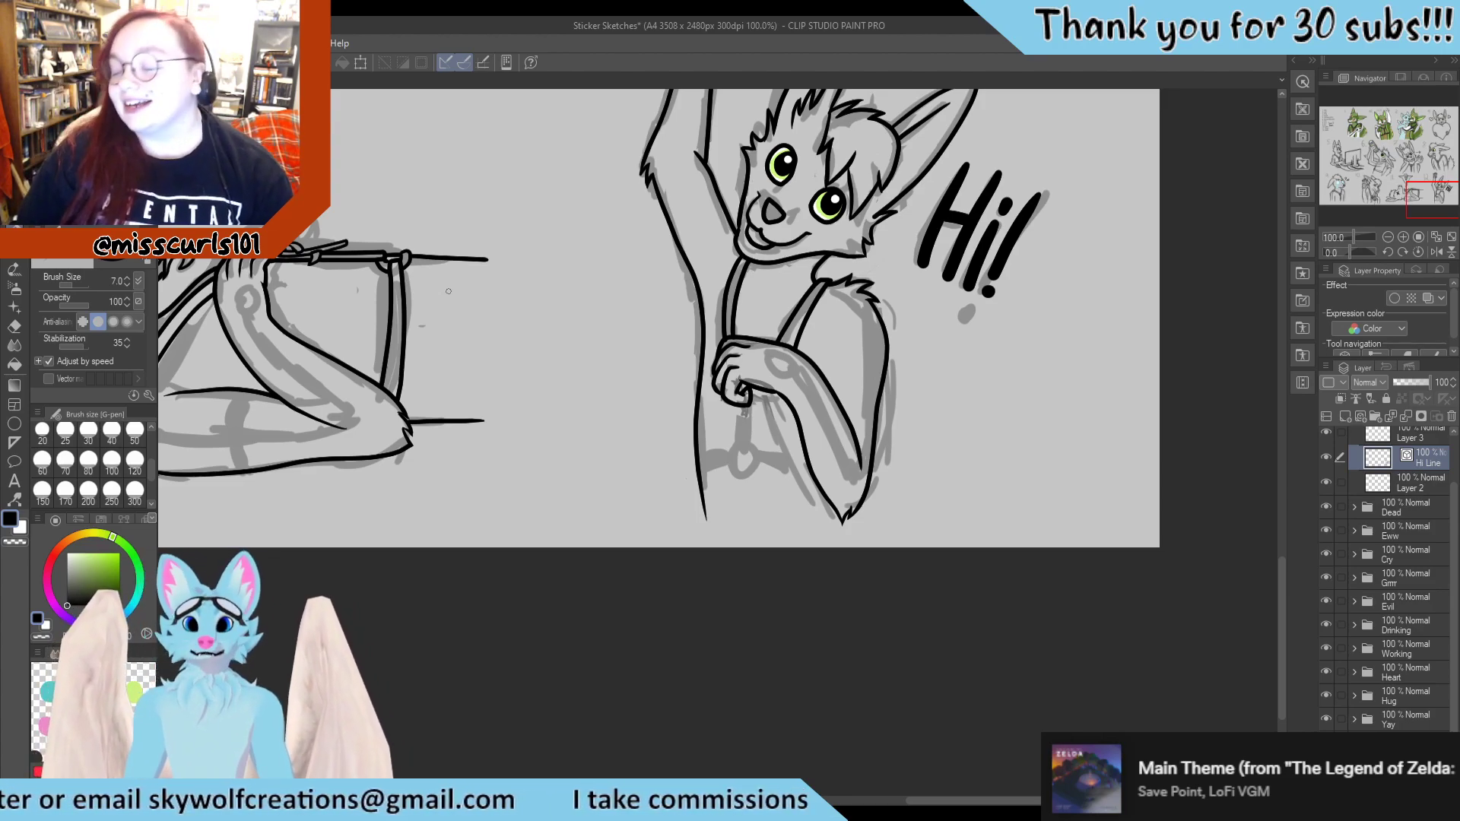
pyautogui.scroll(-3, 699, 383)
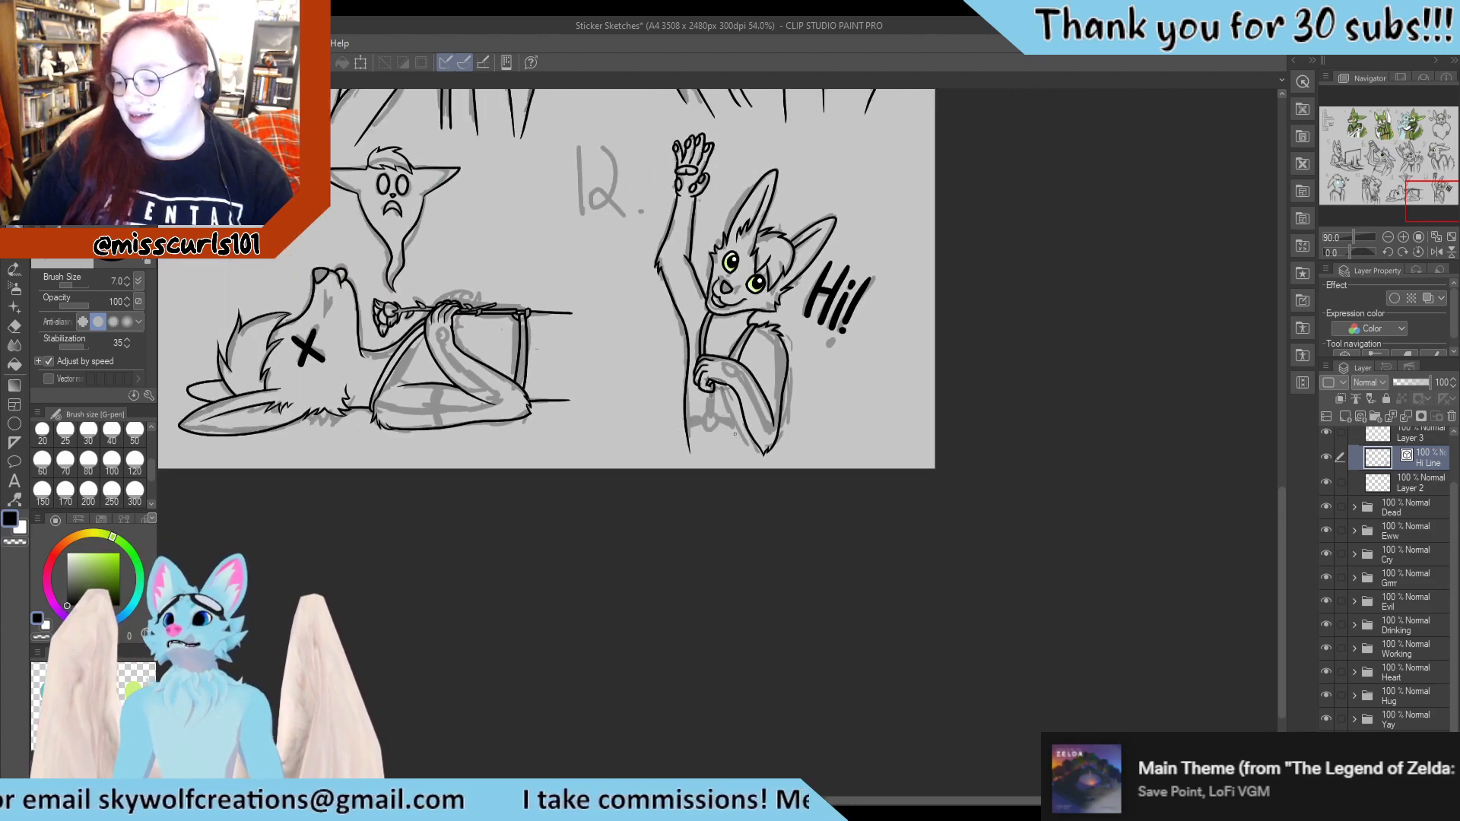
pyautogui.scroll(-2, 774, 416)
pyautogui.scroll(2, 774, 417)
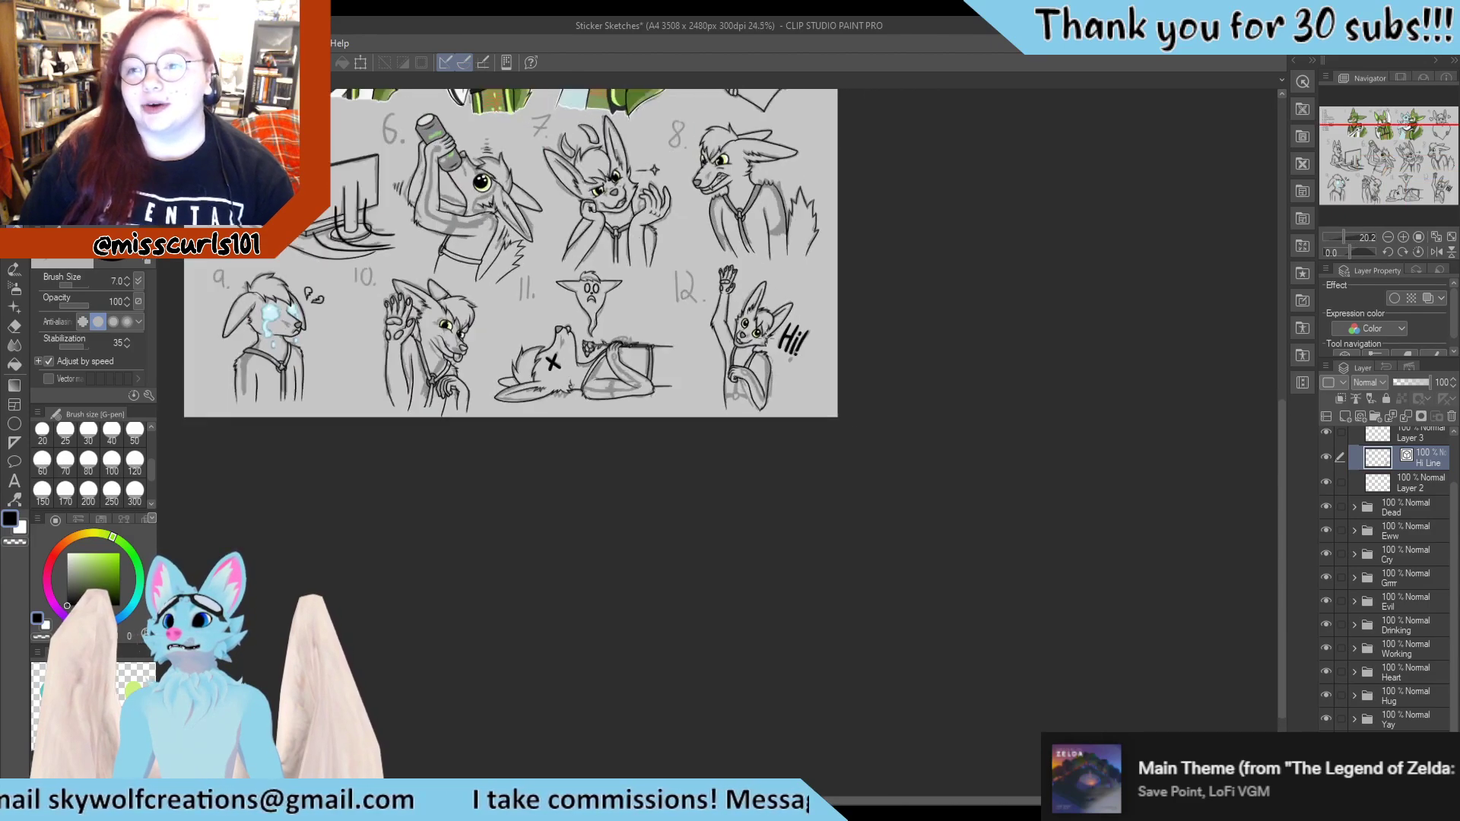
pyautogui.scroll(-3, 766, 338)
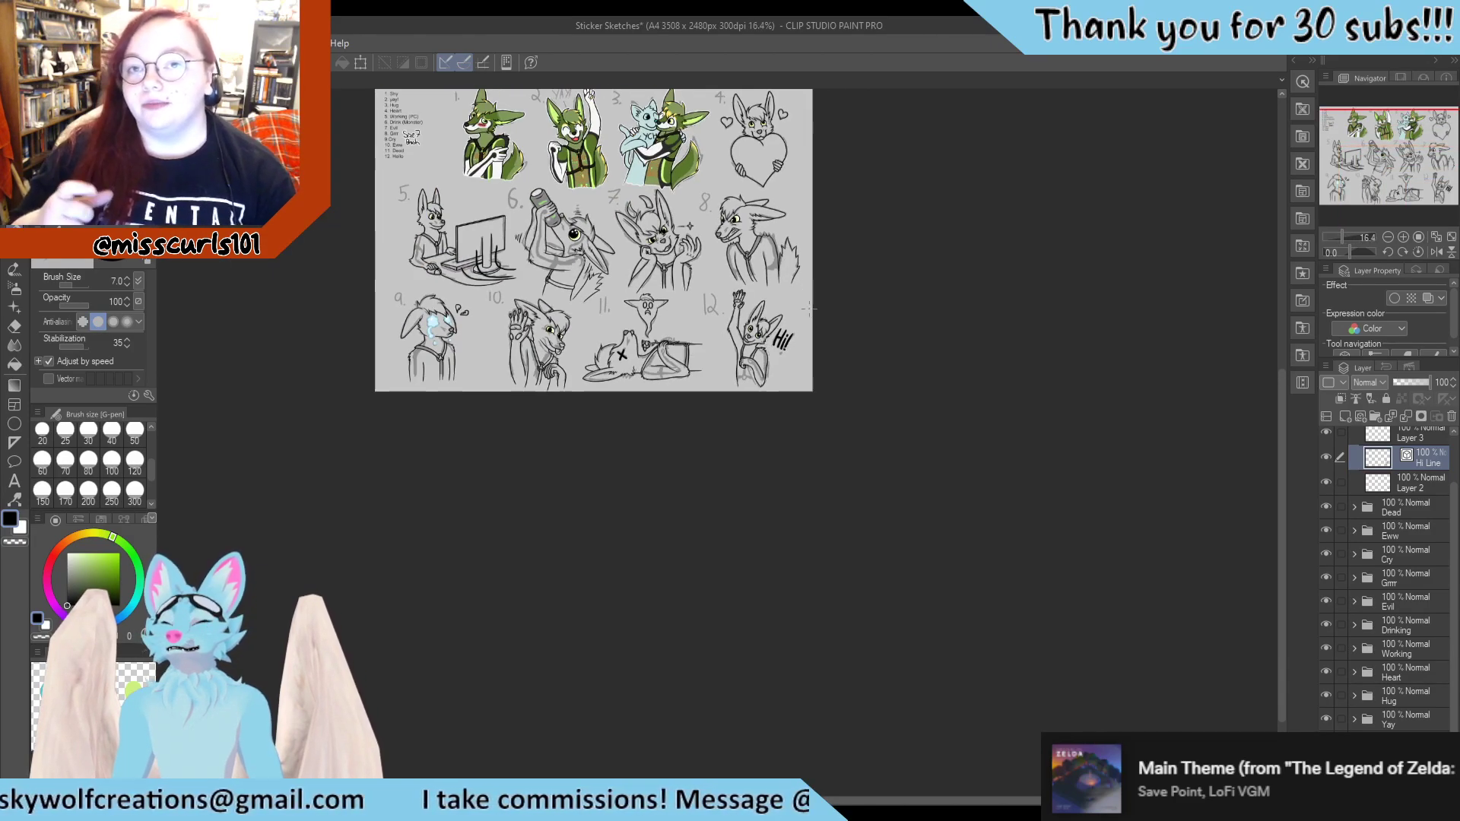
pyautogui.scroll(8, 808, 307)
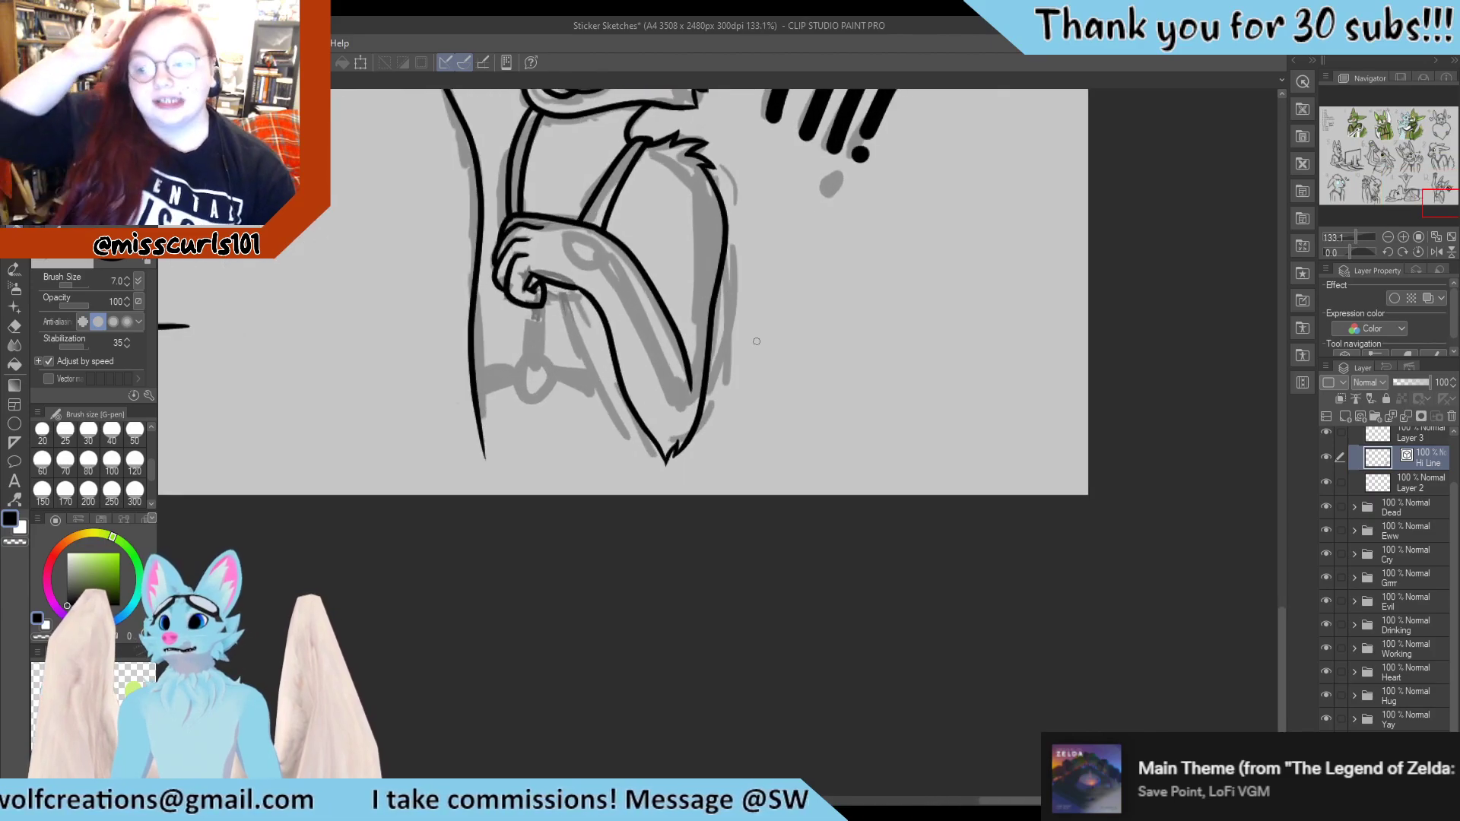
pyautogui.scroll(-6, 756, 340)
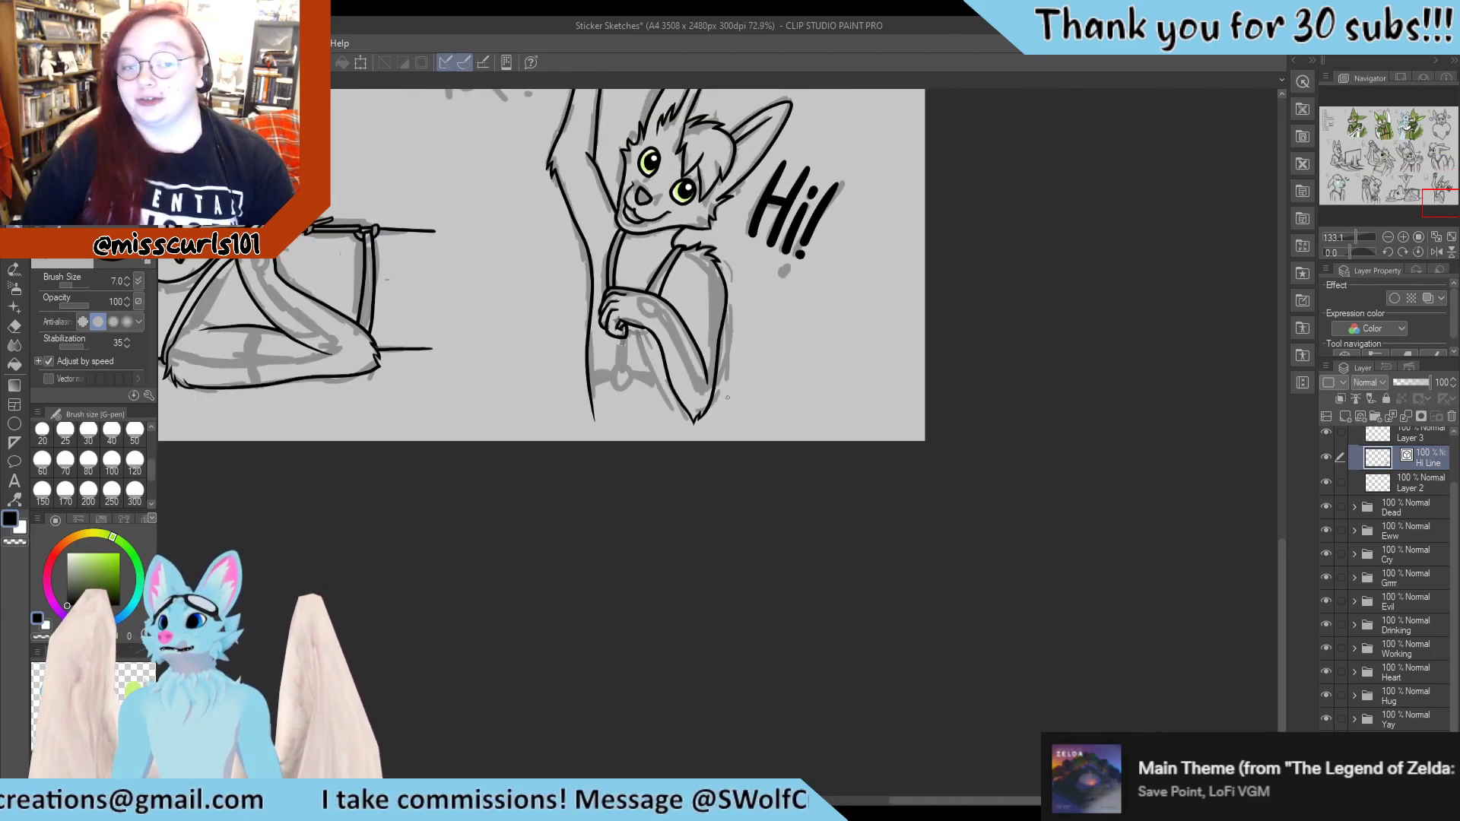
pyautogui.scroll(6, 737, 421)
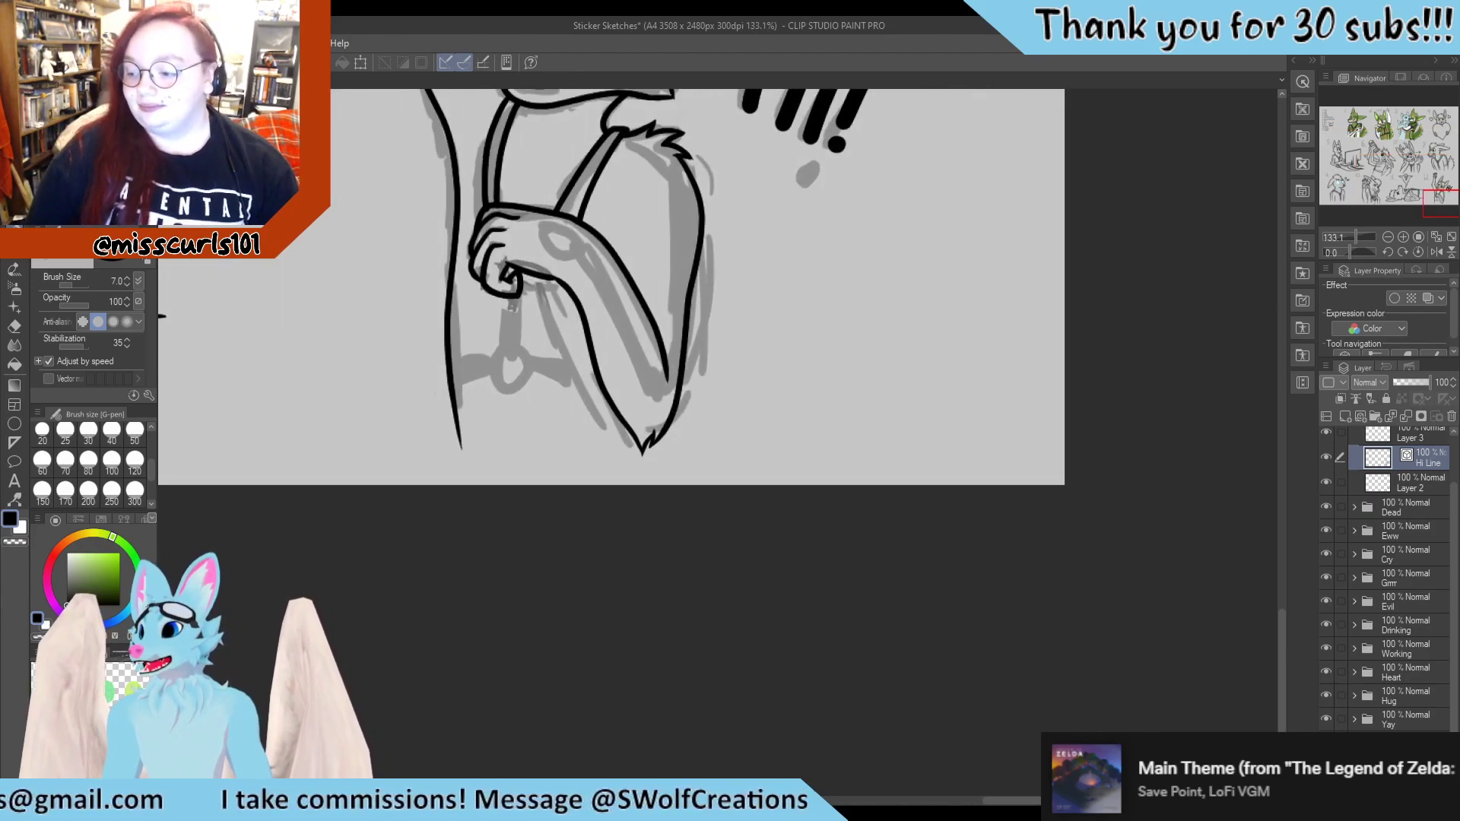
# On the grey sketch layer, sketch a bushy tail with fur along its lower edge, then reselect Hi Line
pyautogui.click(1390, 762)
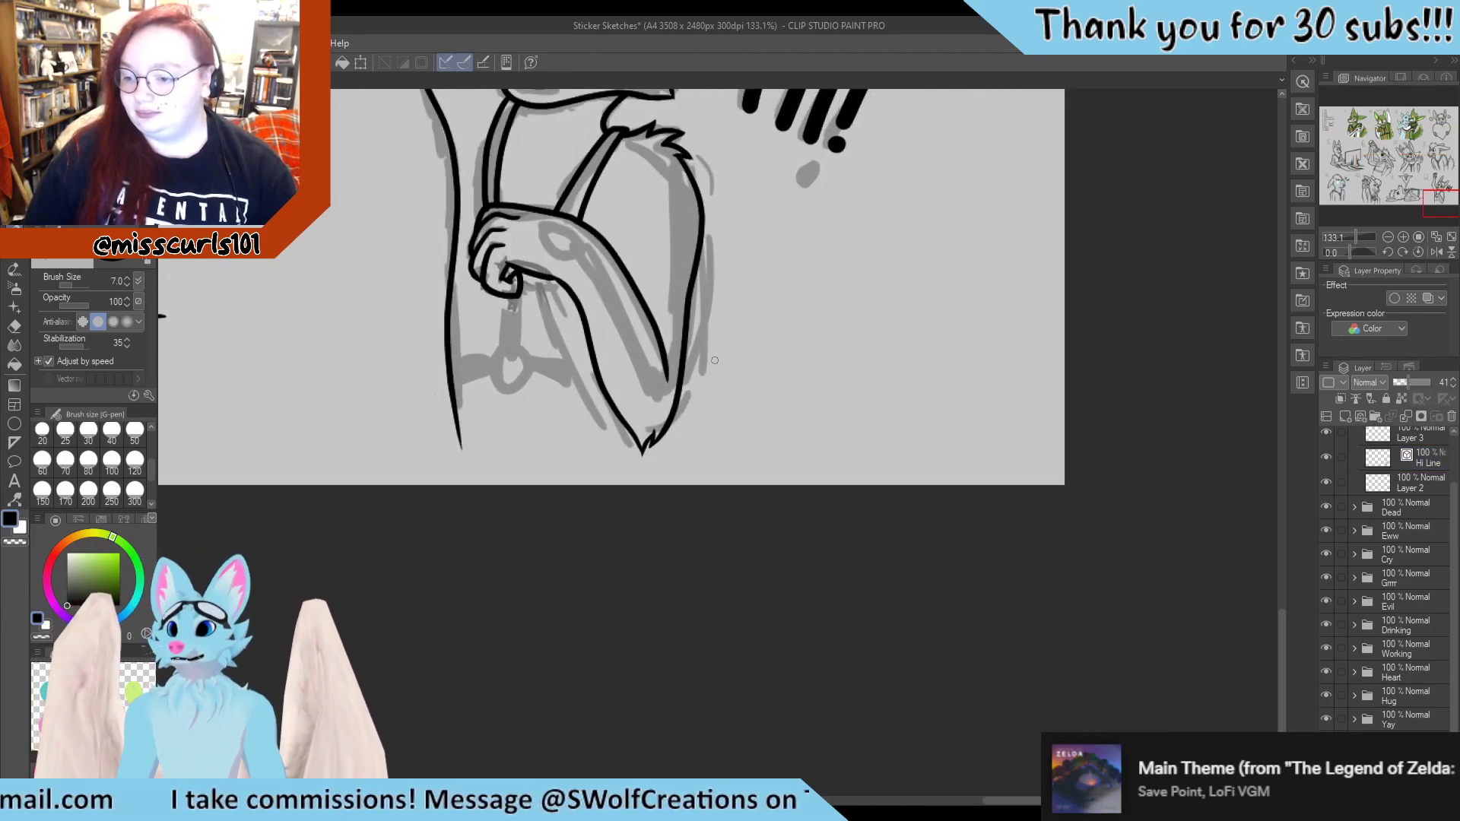
pyautogui.moveTo(673, 403); pyautogui.dragTo(737, 322)
pyautogui.moveTo(698, 377)
pyautogui.mouseDown()
pyautogui.moveTo(735, 293)
pyautogui.moveTo(718, 260)
pyautogui.moveTo(745, 247)
pyautogui.moveTo(800, 266)
pyautogui.moveTo(832, 341)
pyautogui.moveTo(807, 386)
pyautogui.moveTo(685, 478)
pyautogui.mouseUp()
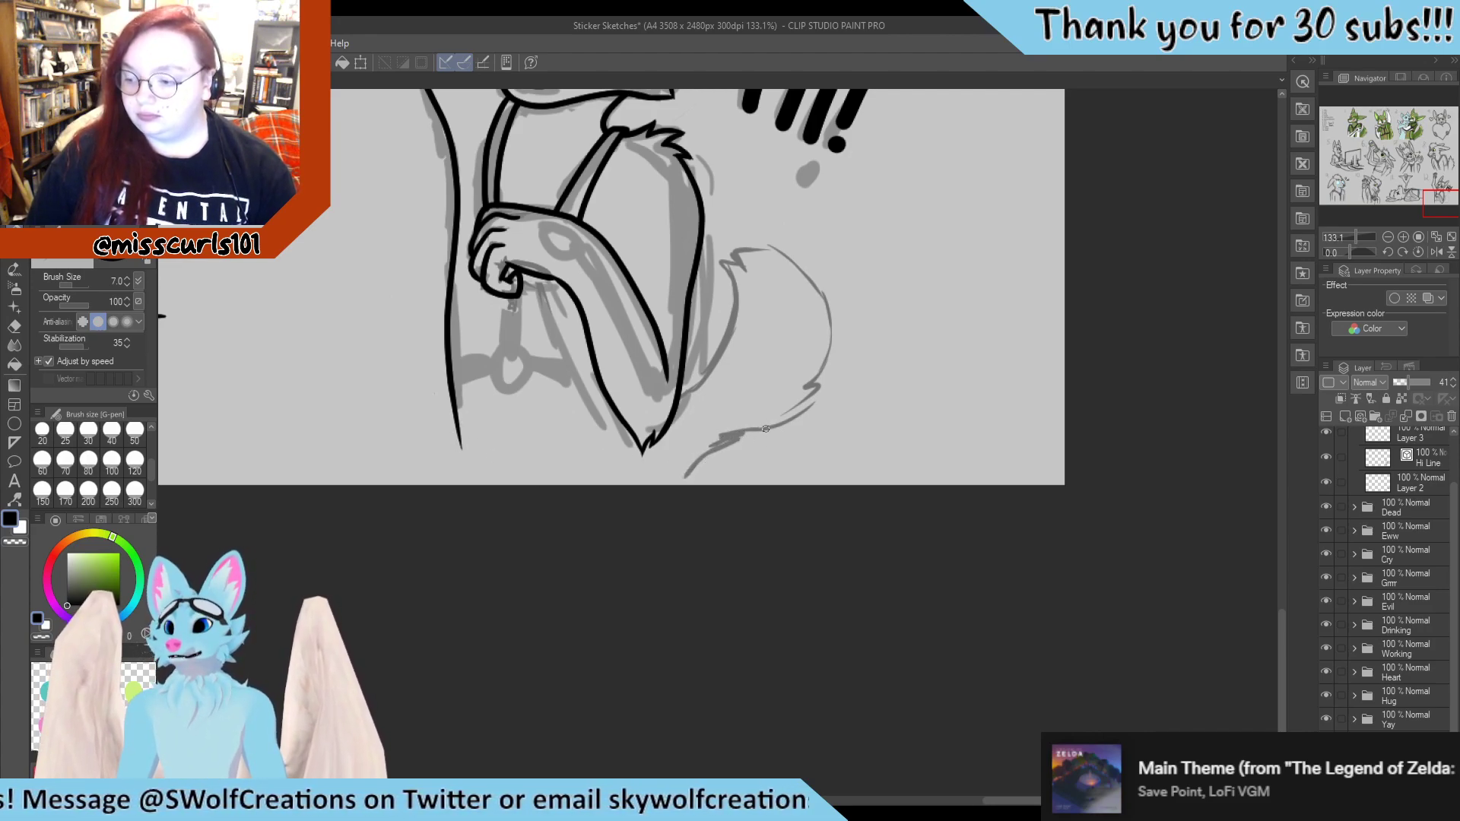
pyautogui.moveTo(782, 425)
pyautogui.mouseDown()
pyautogui.moveTo(703, 469)
pyautogui.moveTo(749, 453)
pyautogui.moveTo(767, 481)
pyautogui.moveTo(764, 447)
pyautogui.moveTo(738, 430)
pyautogui.moveTo(700, 466)
pyautogui.moveTo(741, 435)
pyautogui.mouseUp()
pyautogui.press('e')
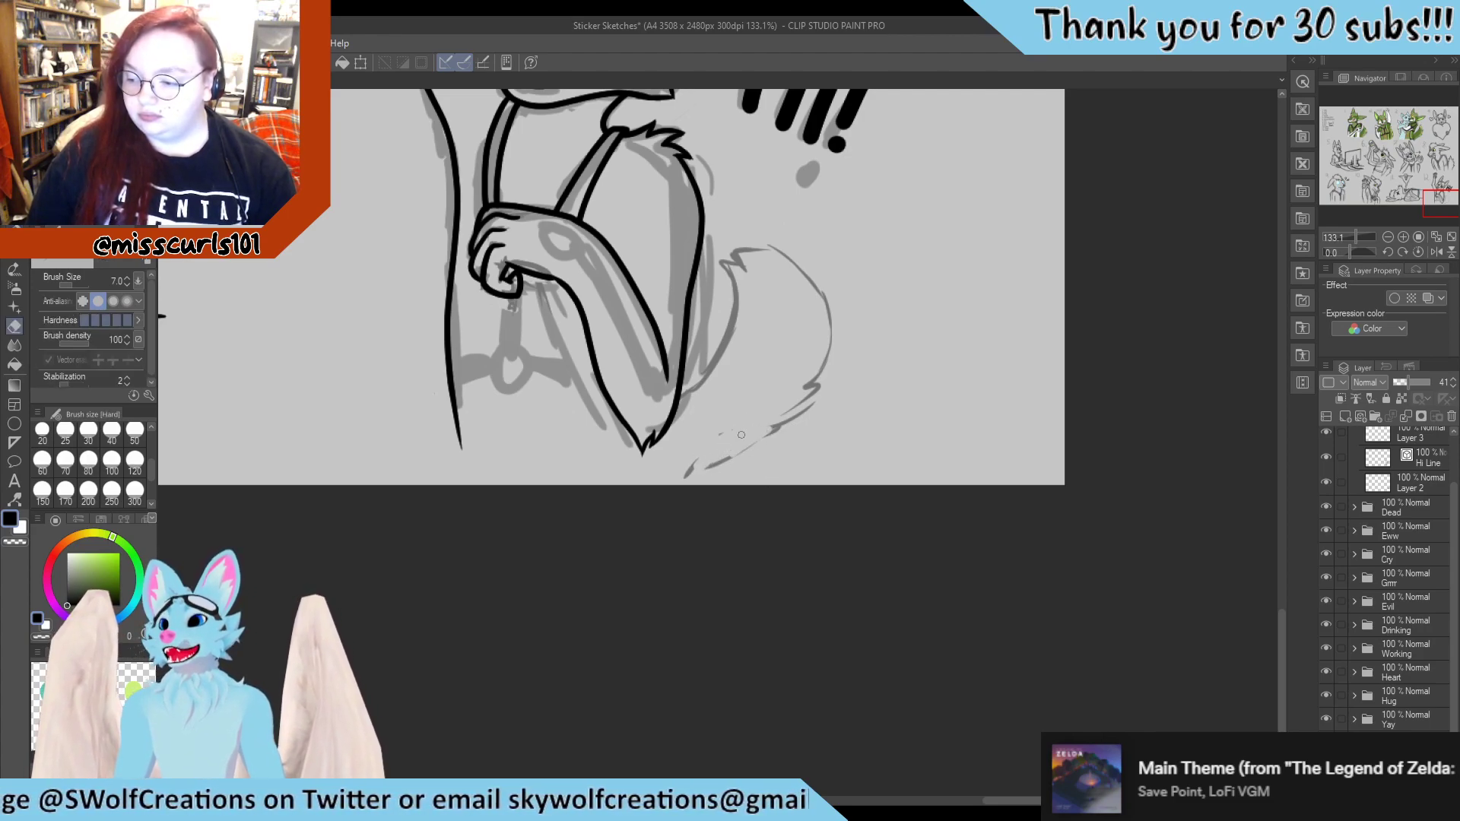
pyautogui.press('p')
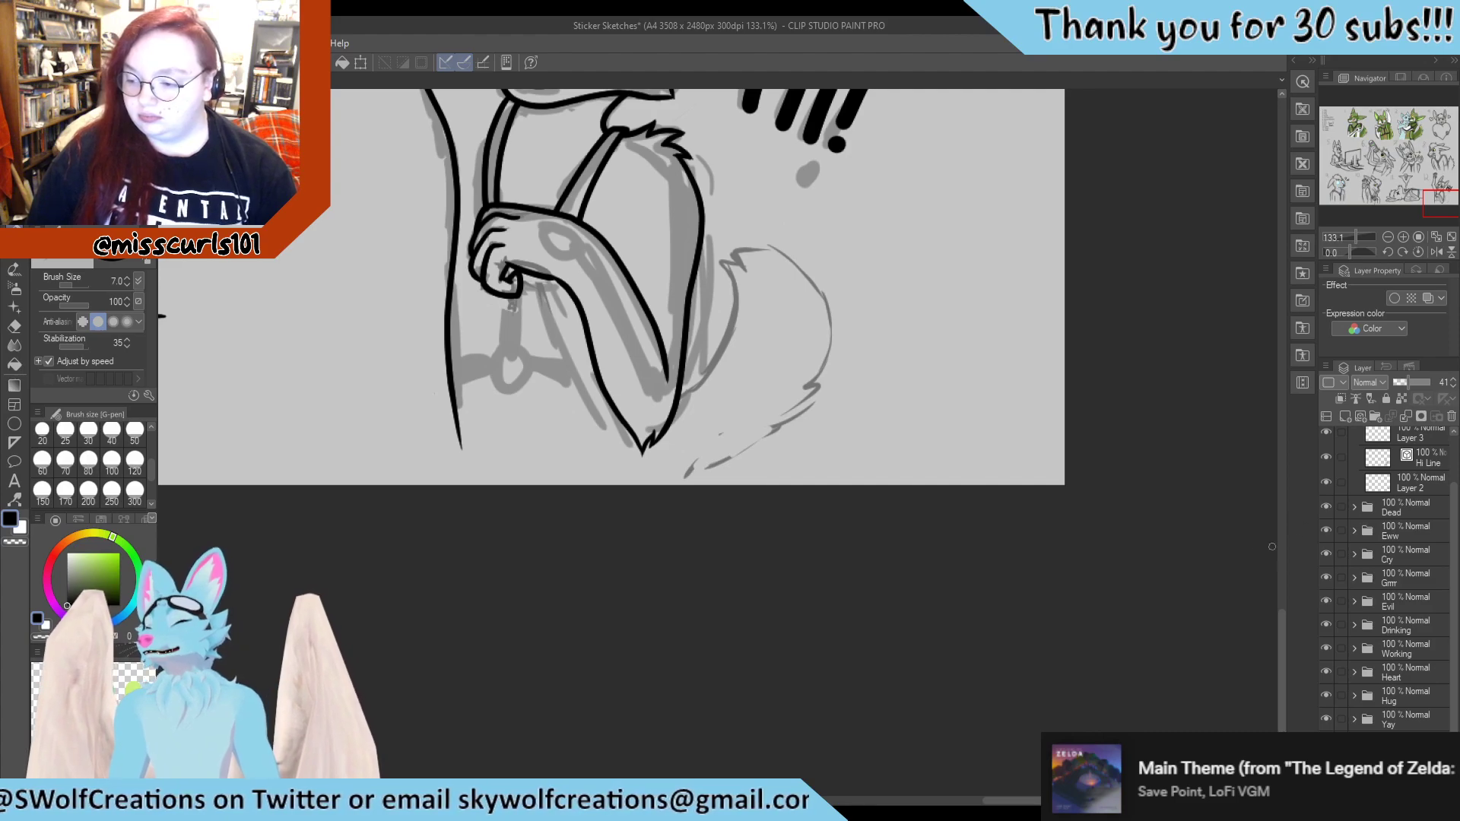
pyautogui.click(1404, 460)
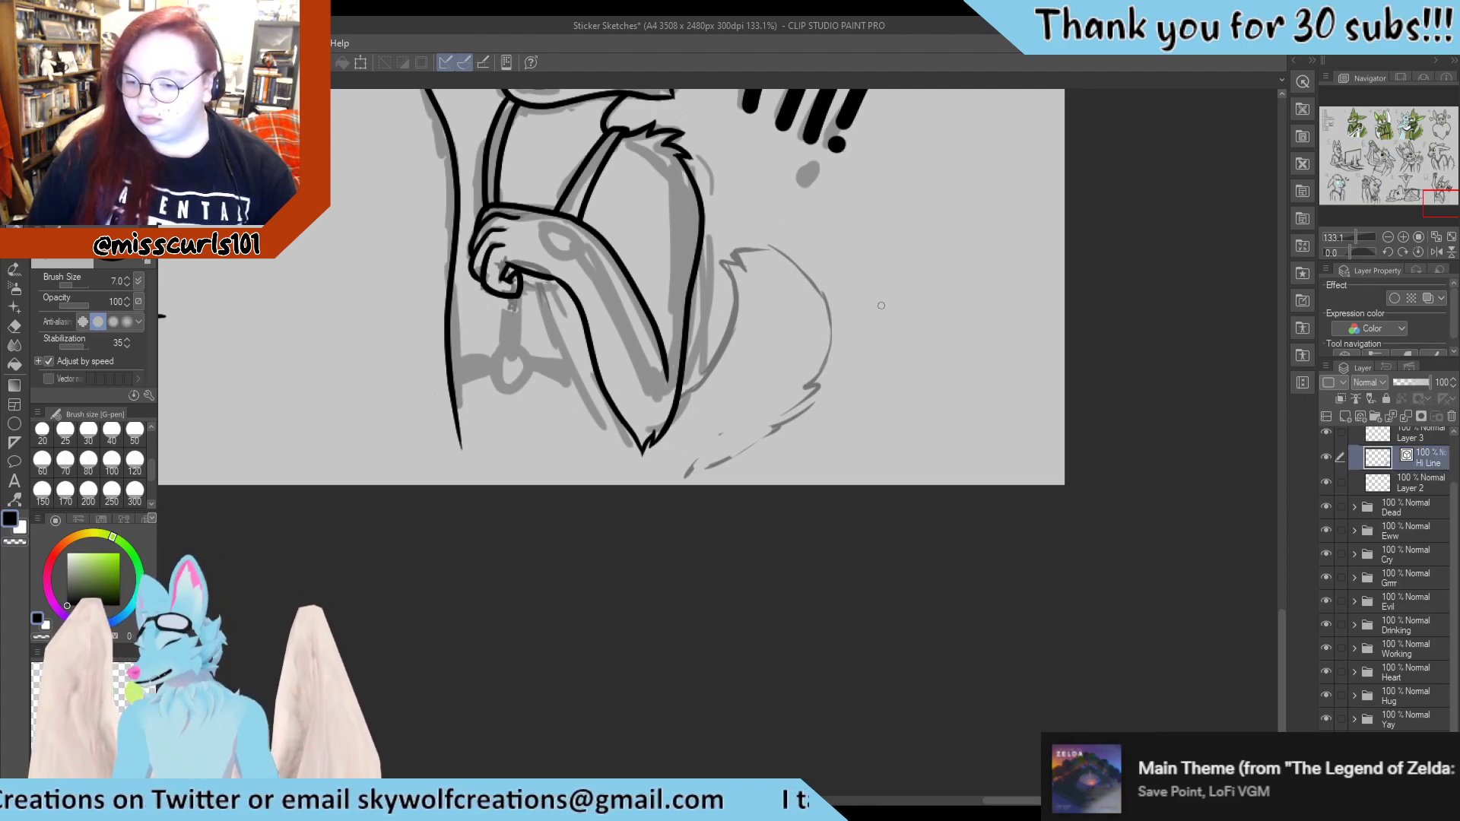
# Zoom in and try inking the tail's inner curve and top edge, undoing both strokes
pyautogui.scroll(-8, 875, 345)
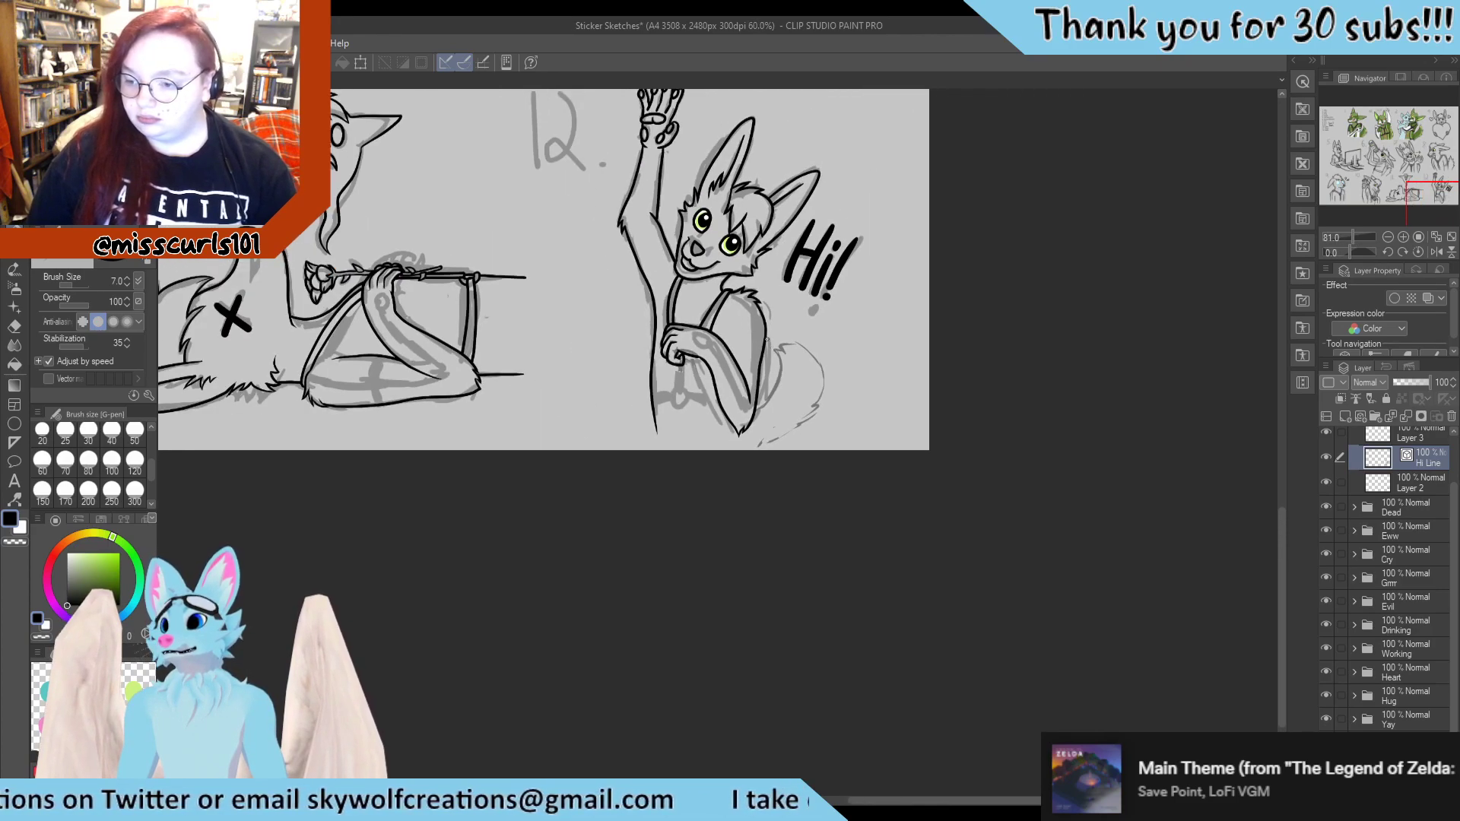
pyautogui.scroll(6, 726, 331)
pyautogui.scroll(2, 706, 412)
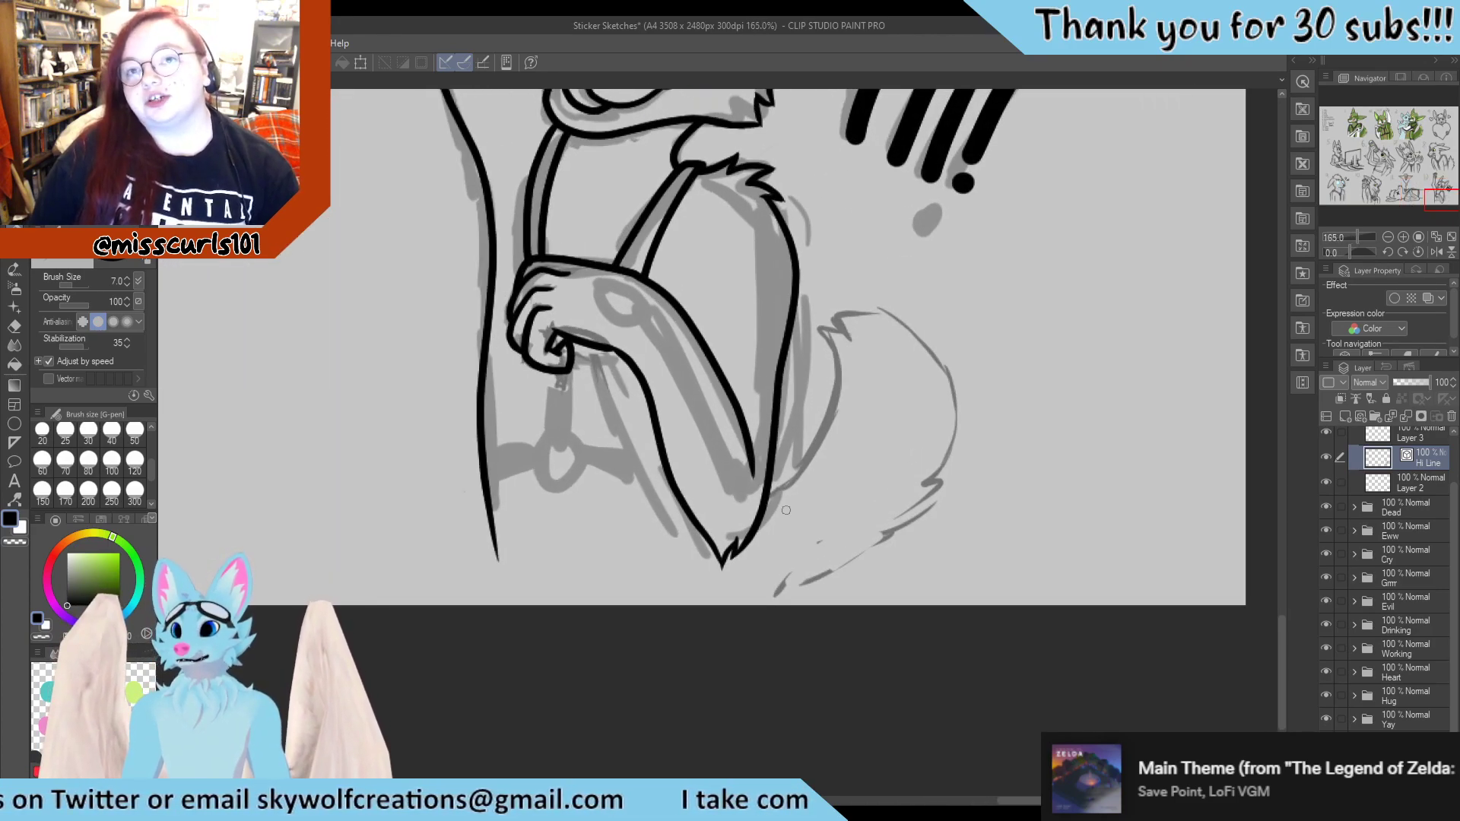
pyautogui.moveTo(751, 501)
pyautogui.mouseDown()
pyautogui.moveTo(827, 451)
pyautogui.moveTo(842, 380)
pyautogui.moveTo(819, 332)
pyautogui.moveTo(850, 341)
pyautogui.moveTo(842, 322)
pyautogui.moveTo(857, 322)
pyautogui.moveTo(840, 319)
pyautogui.moveTo(907, 335)
pyautogui.moveTo(943, 361)
pyautogui.moveTo(954, 405)
pyautogui.mouseUp()
pyautogui.hotkey('ctrl', 'z')
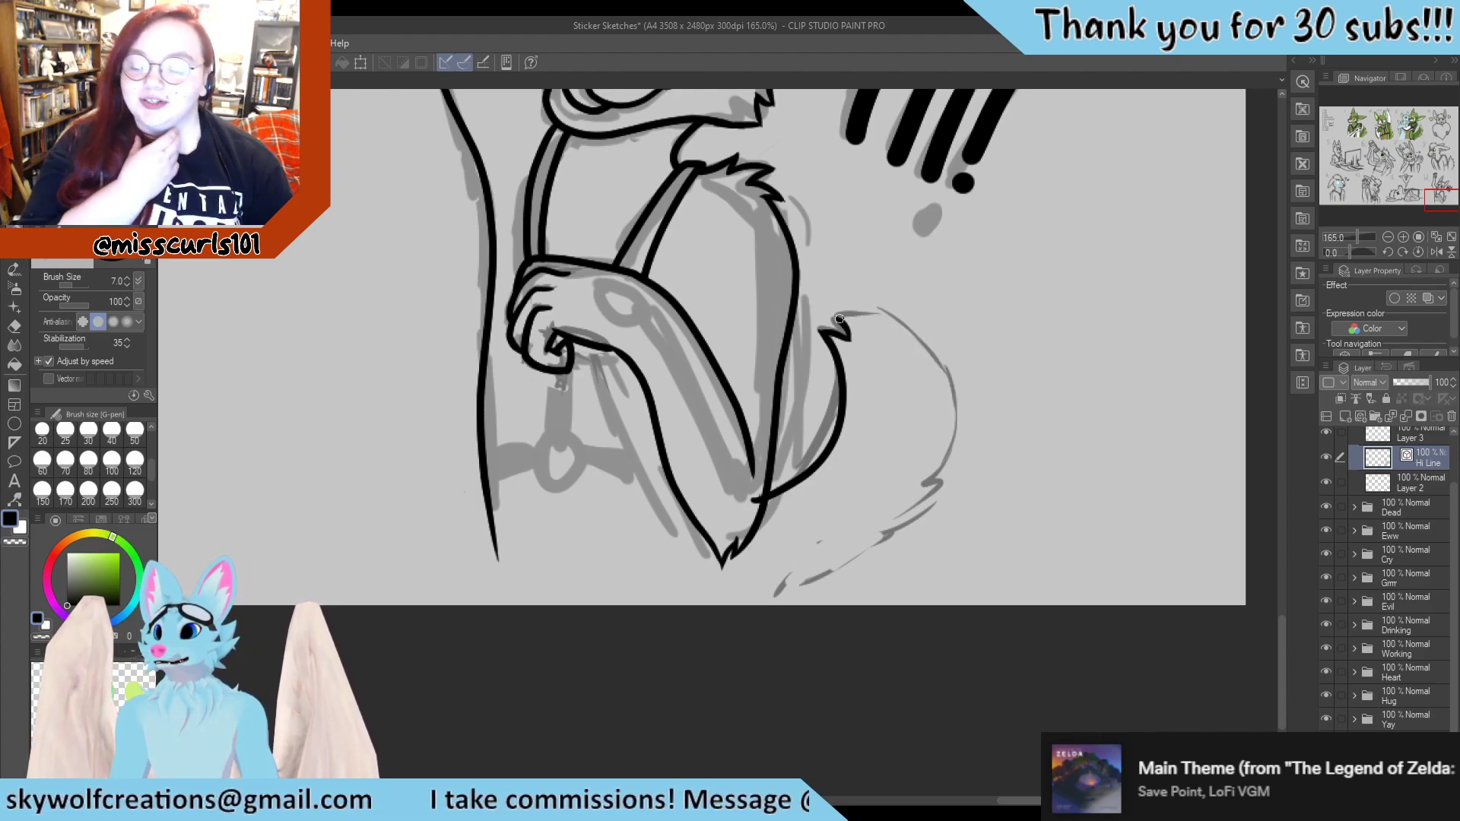
pyautogui.moveTo(836, 316)
pyautogui.mouseDown()
pyautogui.moveTo(899, 332)
pyautogui.moveTo(944, 369)
pyautogui.moveTo(960, 403)
pyautogui.mouseUp()
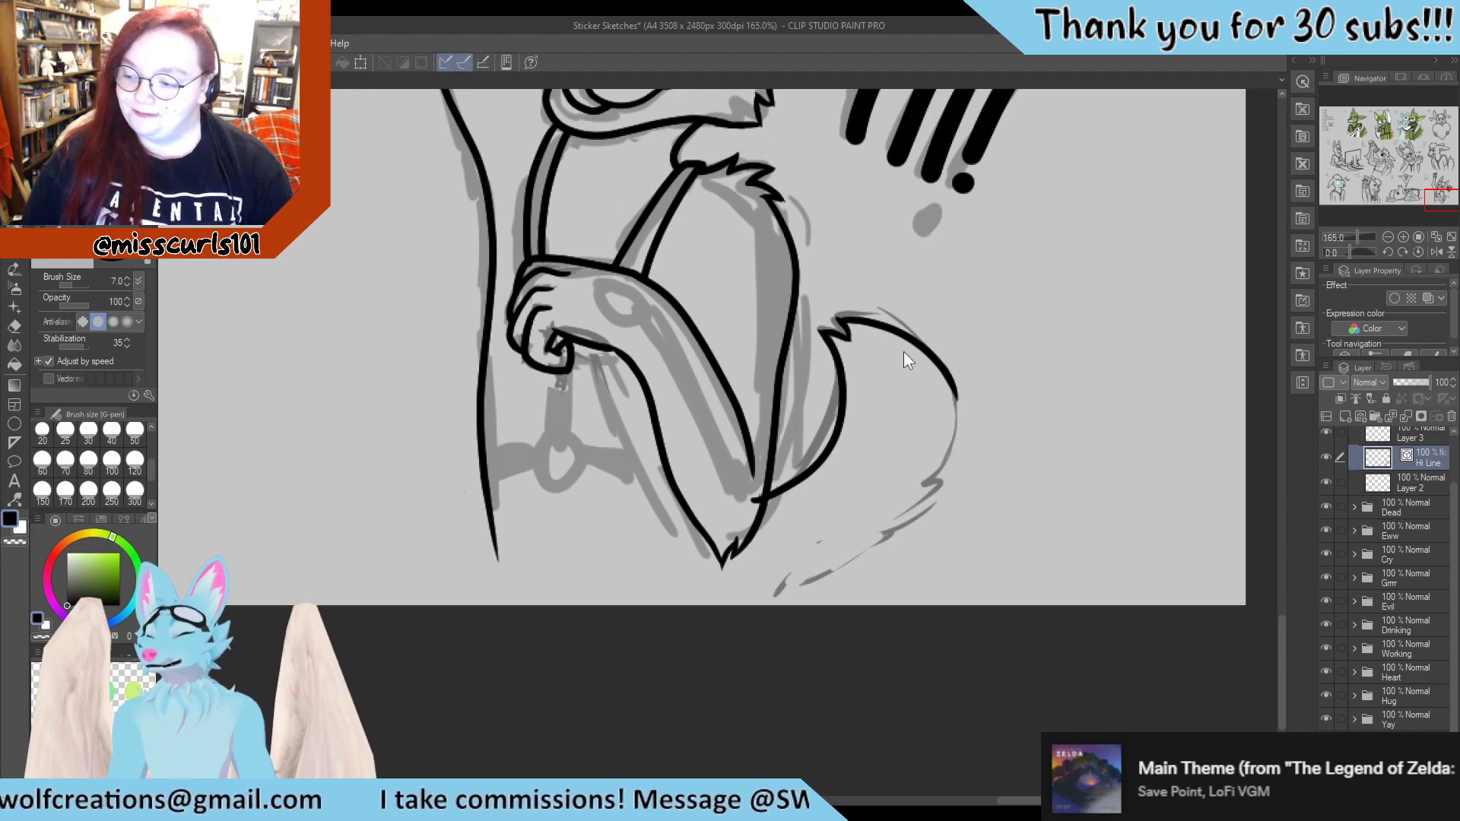
pyautogui.hotkey('ctrl', 'z')
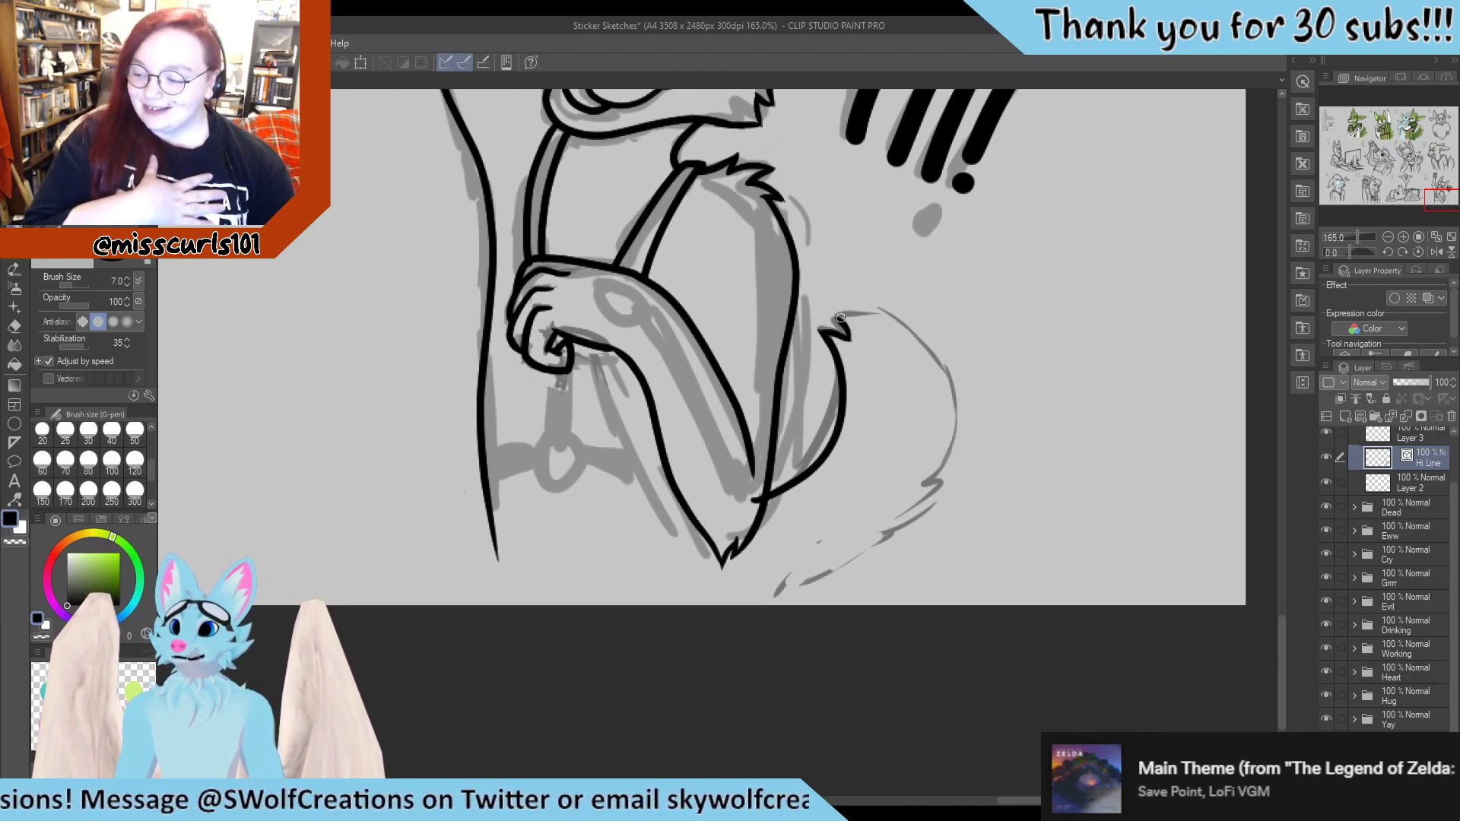
# Ink the tail's outer curve and lower outline to meet the tail curve, then zoom out
pyautogui.moveTo(856, 315)
pyautogui.mouseDown()
pyautogui.moveTo(930, 351)
pyautogui.moveTo(952, 384)
pyautogui.moveTo(947, 472)
pyautogui.moveTo(910, 489)
pyautogui.mouseUp()
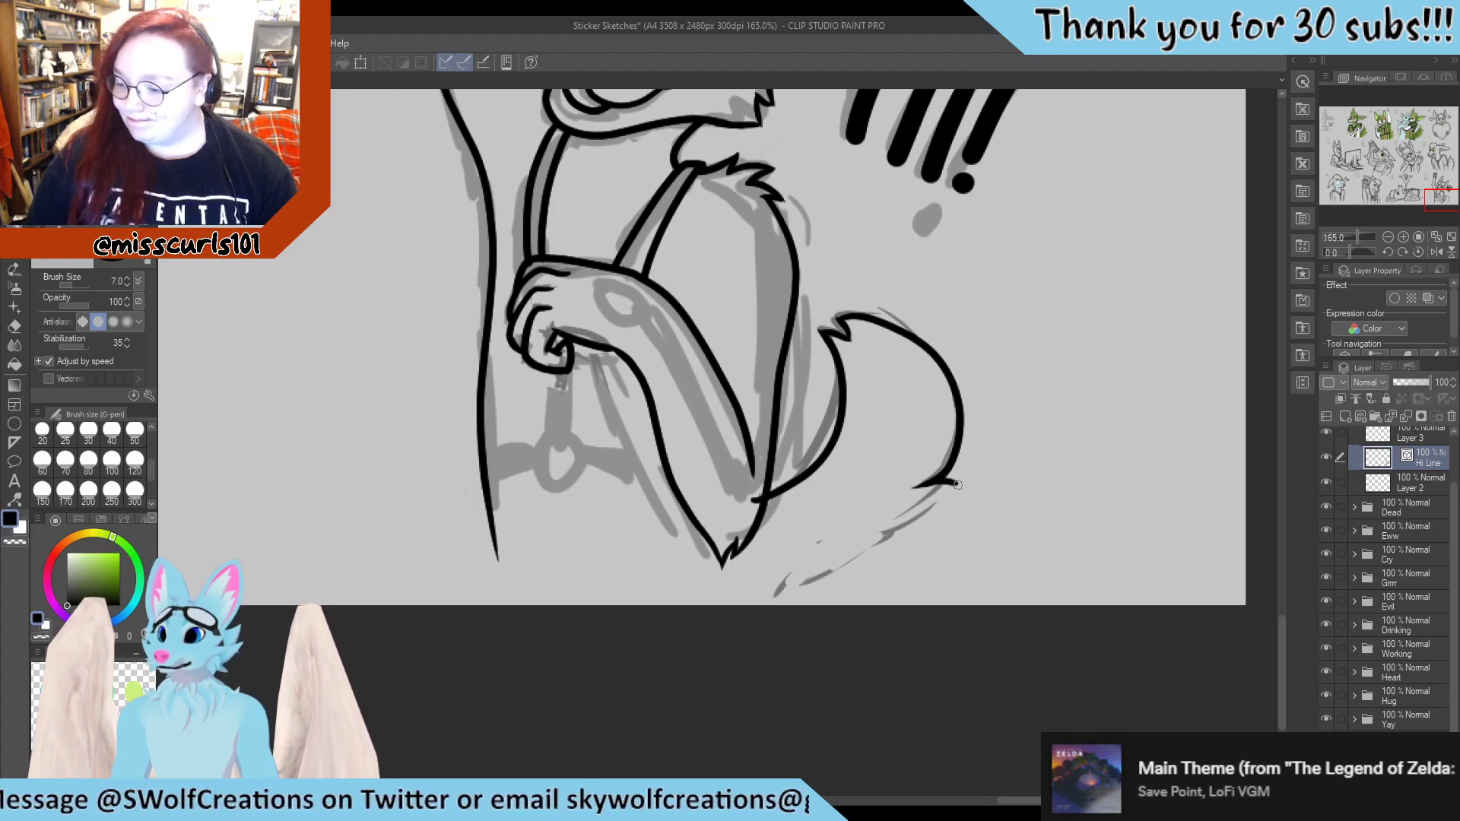
pyautogui.moveTo(936, 492); pyautogui.dragTo(844, 565)
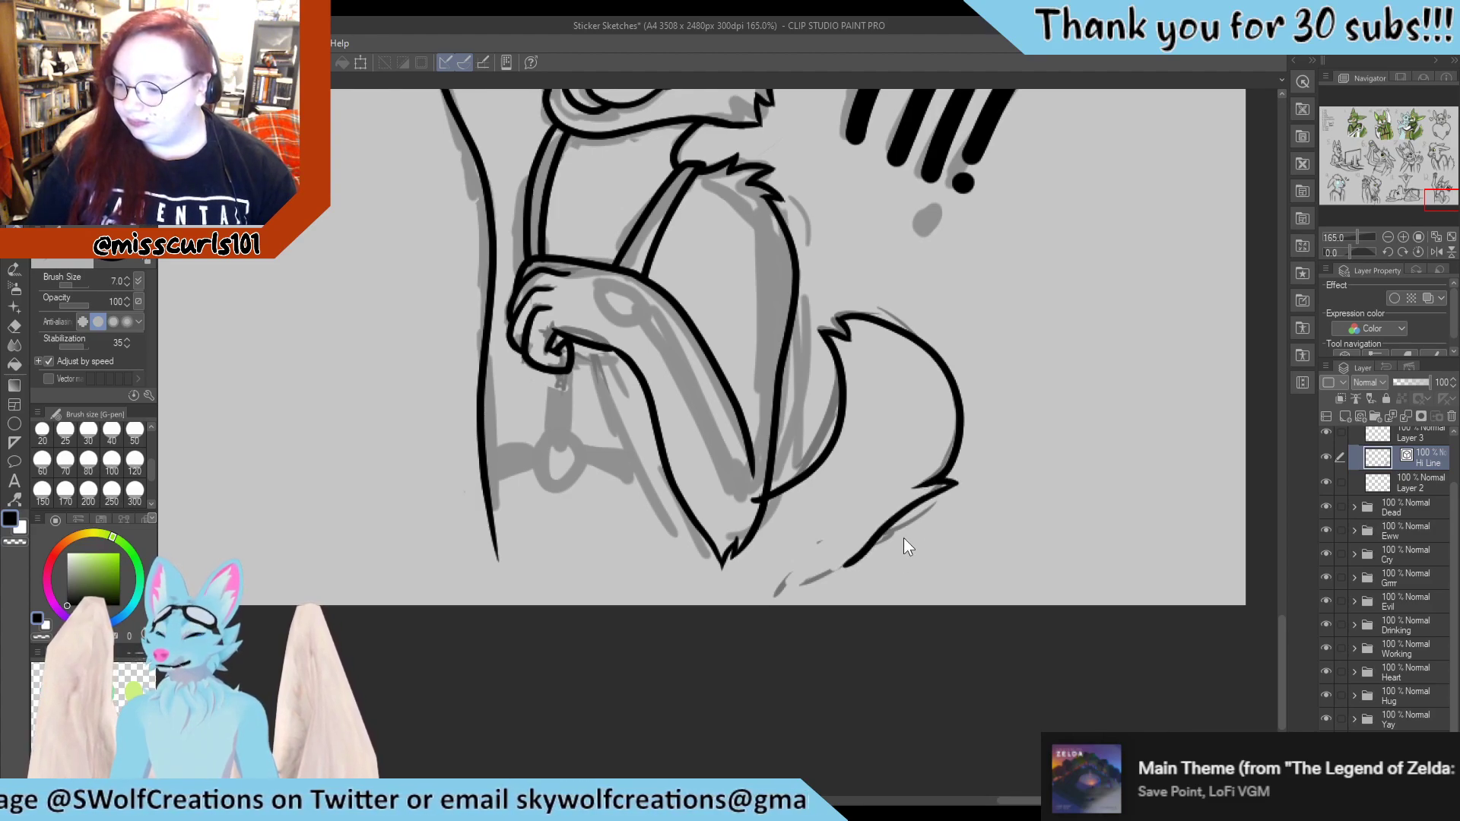
pyautogui.hotkey('ctrl', 'z')
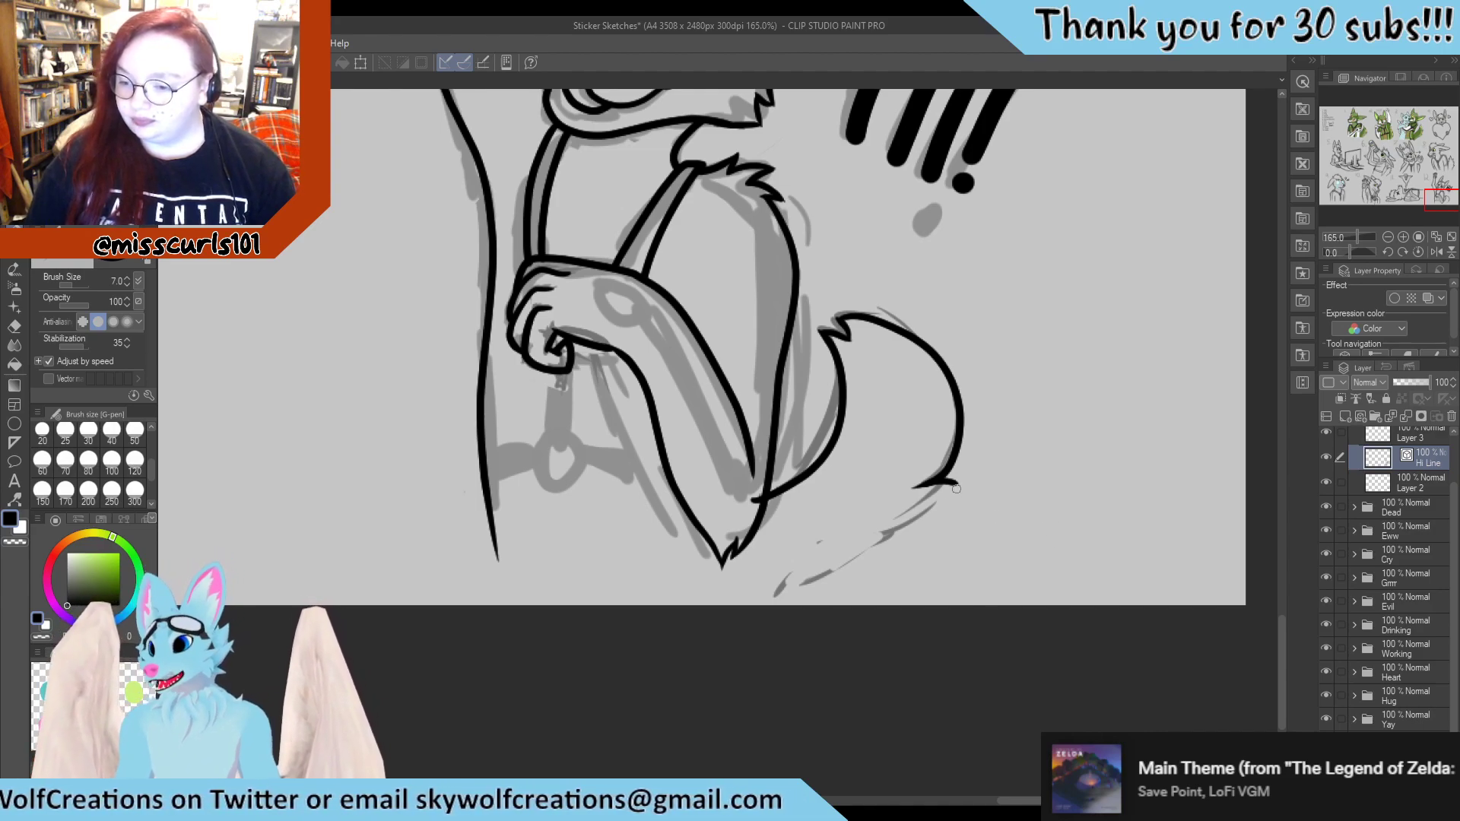
pyautogui.moveTo(926, 484)
pyautogui.mouseDown()
pyautogui.moveTo(961, 473)
pyautogui.moveTo(767, 600)
pyautogui.mouseUp()
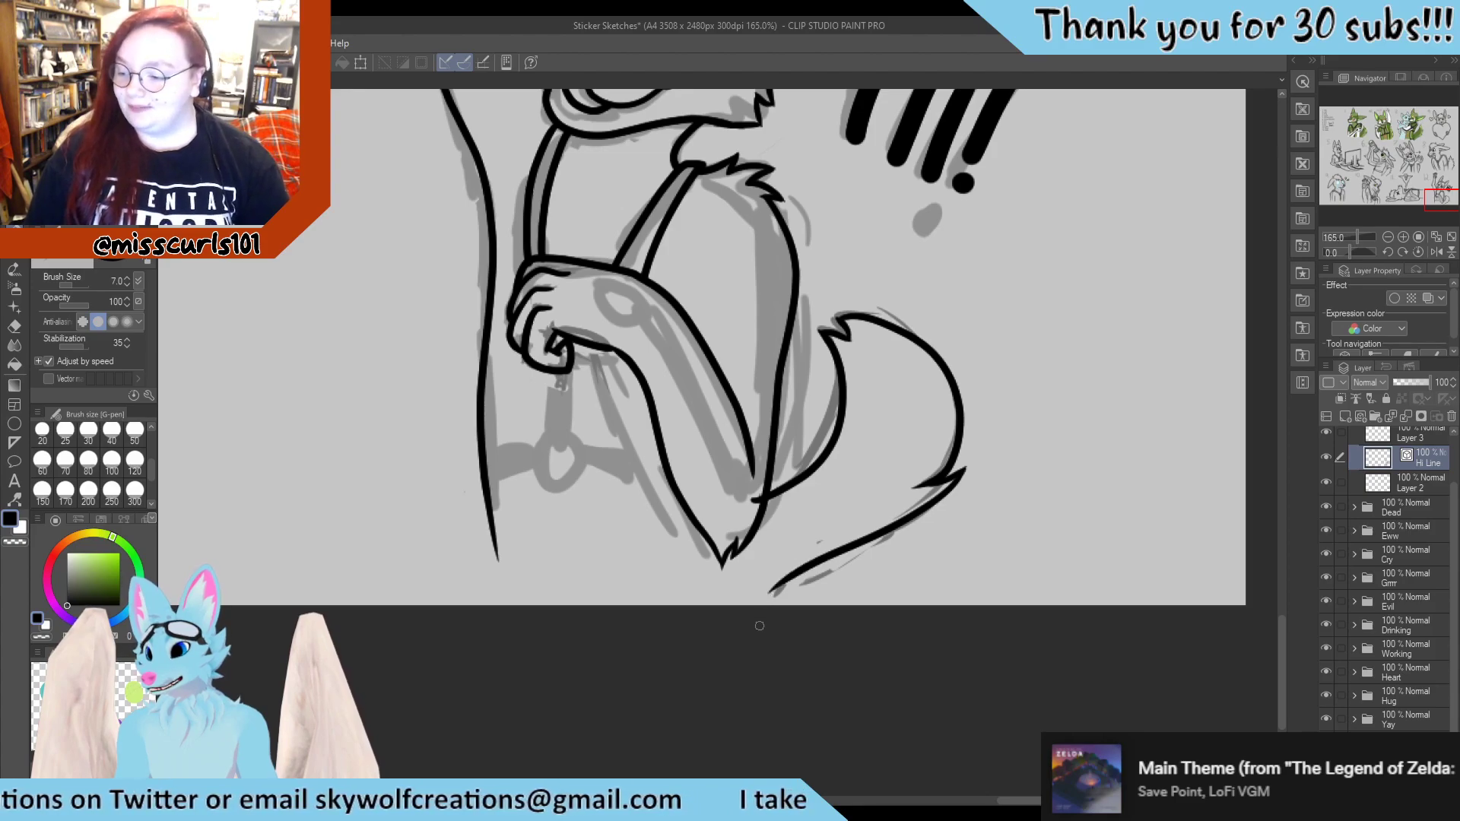
pyautogui.press('e')
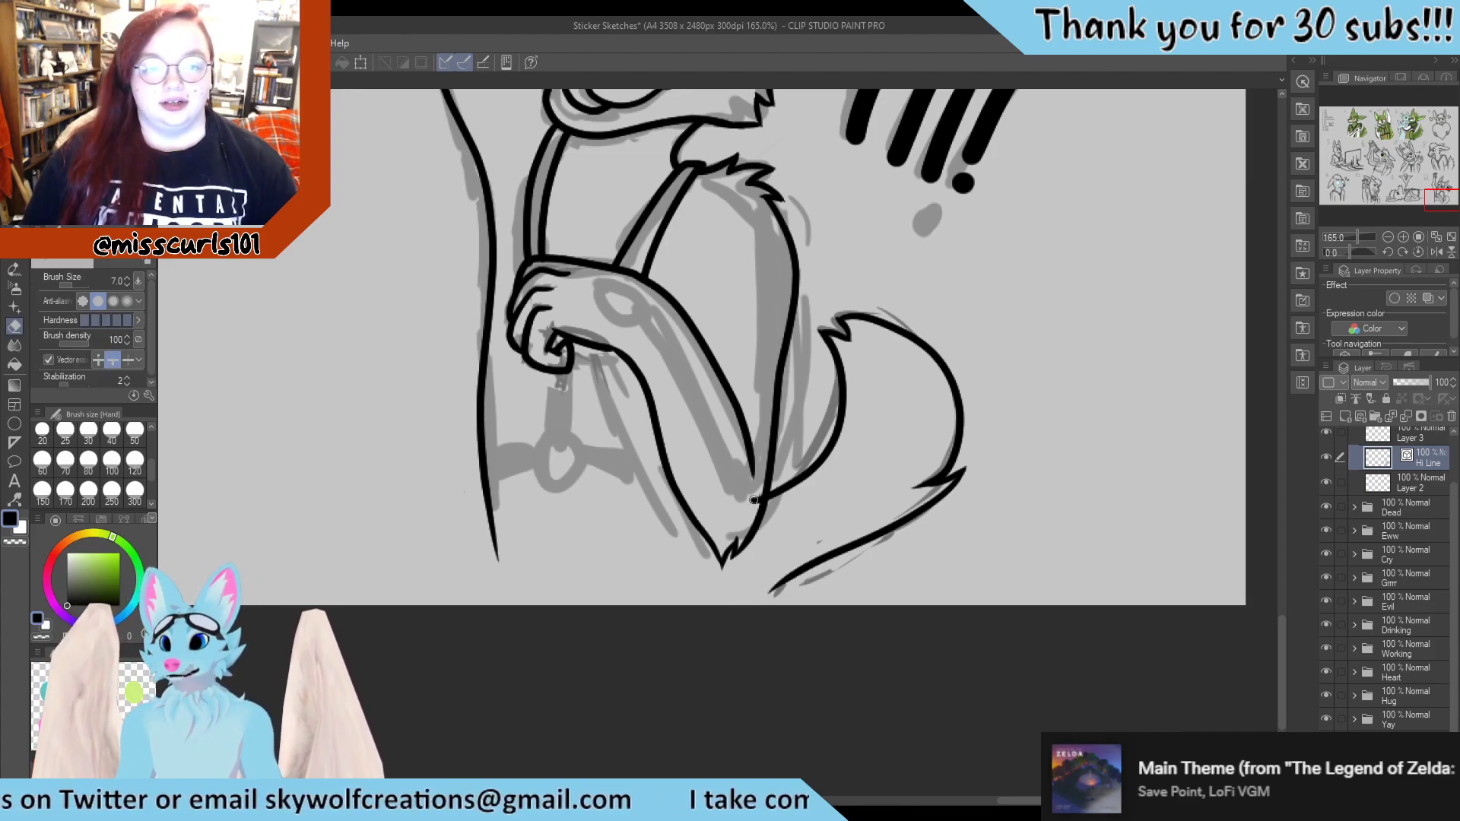
pyautogui.press('p')
pyautogui.scroll(-5, 796, 469)
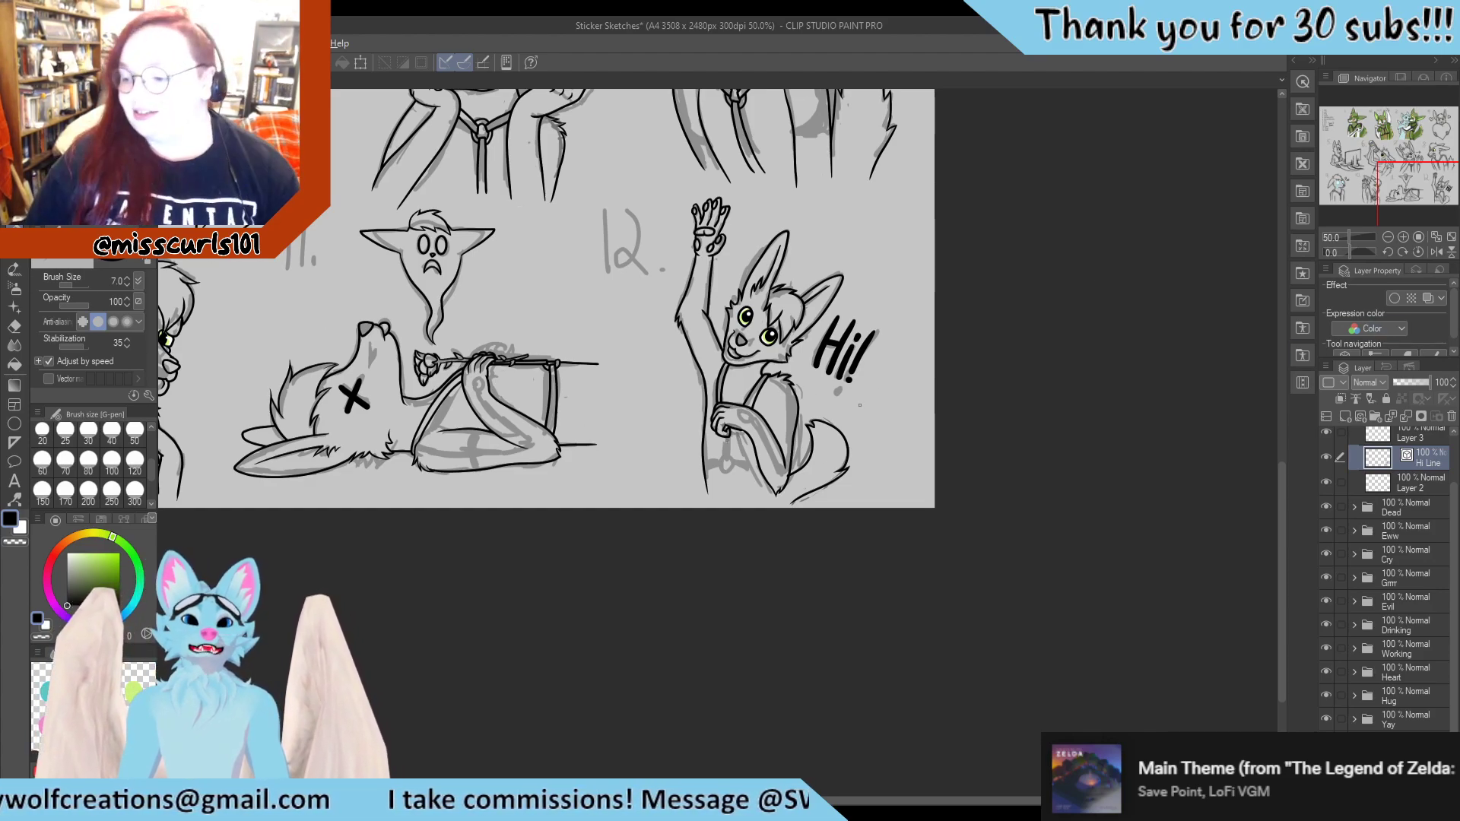
# Draw a double-oval harness ring on the fox's chest with the Ellipse tool
pyautogui.scroll(12, 752, 323)
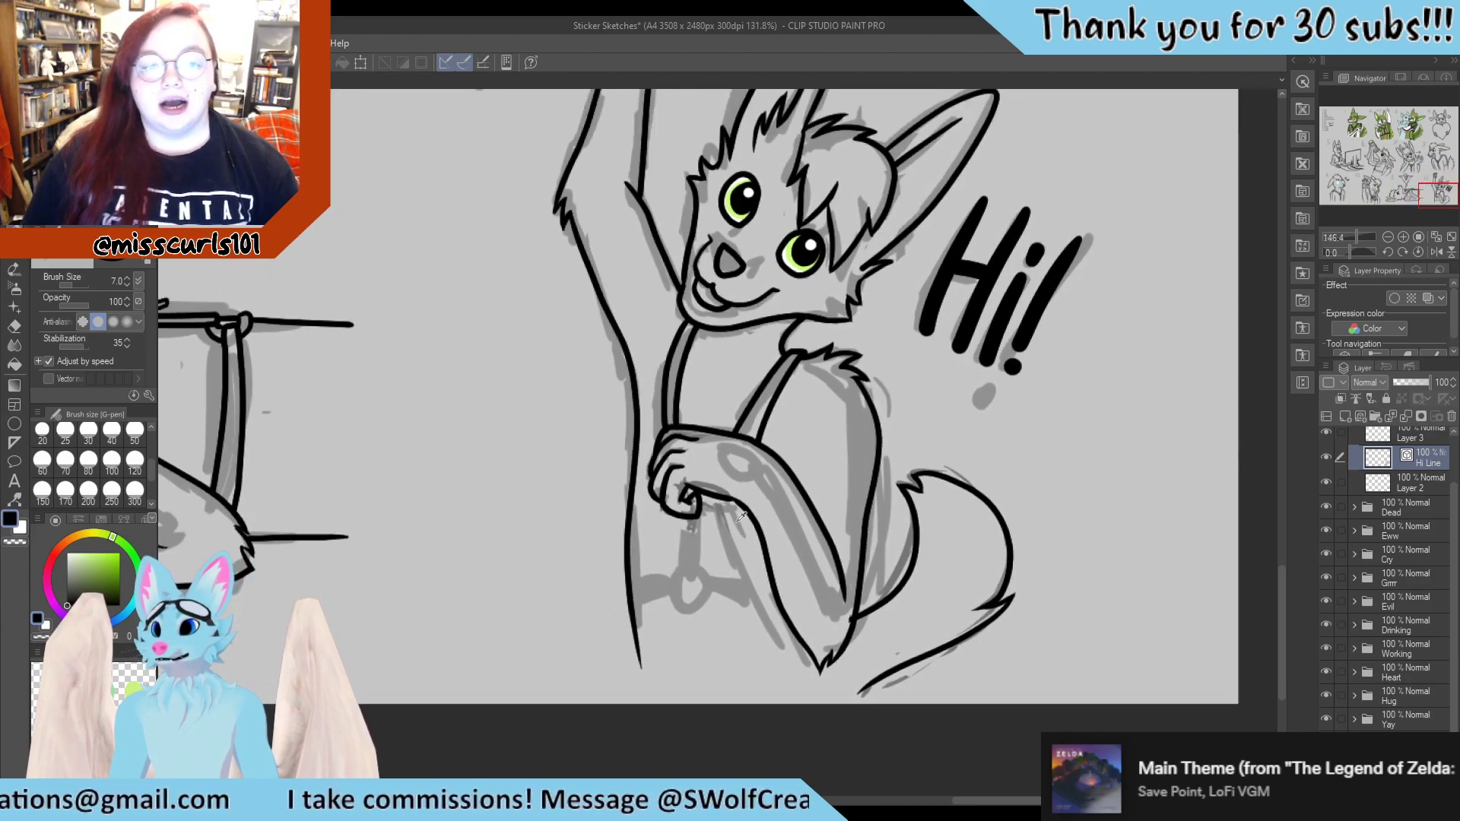
pyautogui.scroll(4, 805, 543)
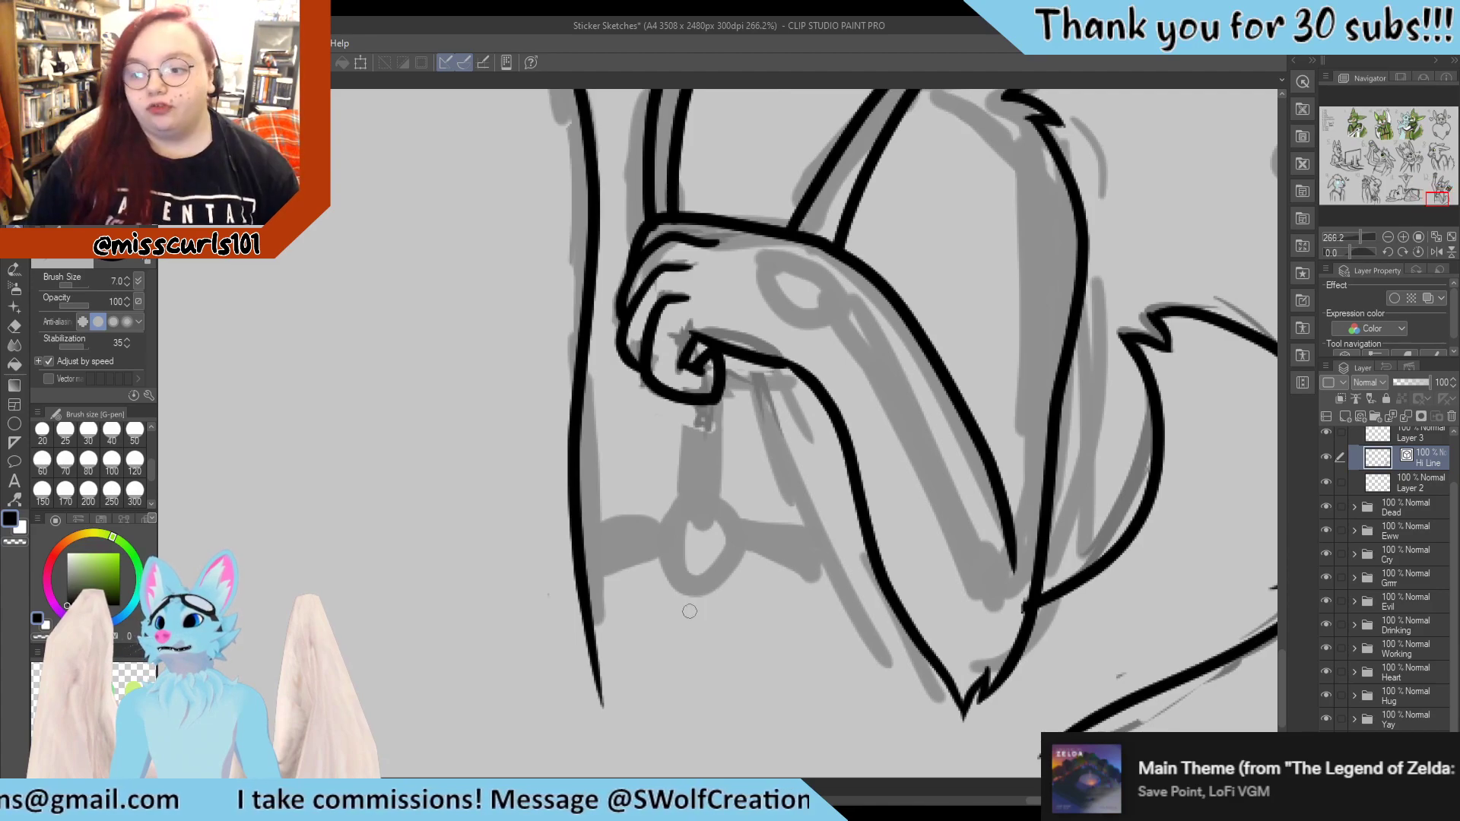
pyautogui.click(16, 426)
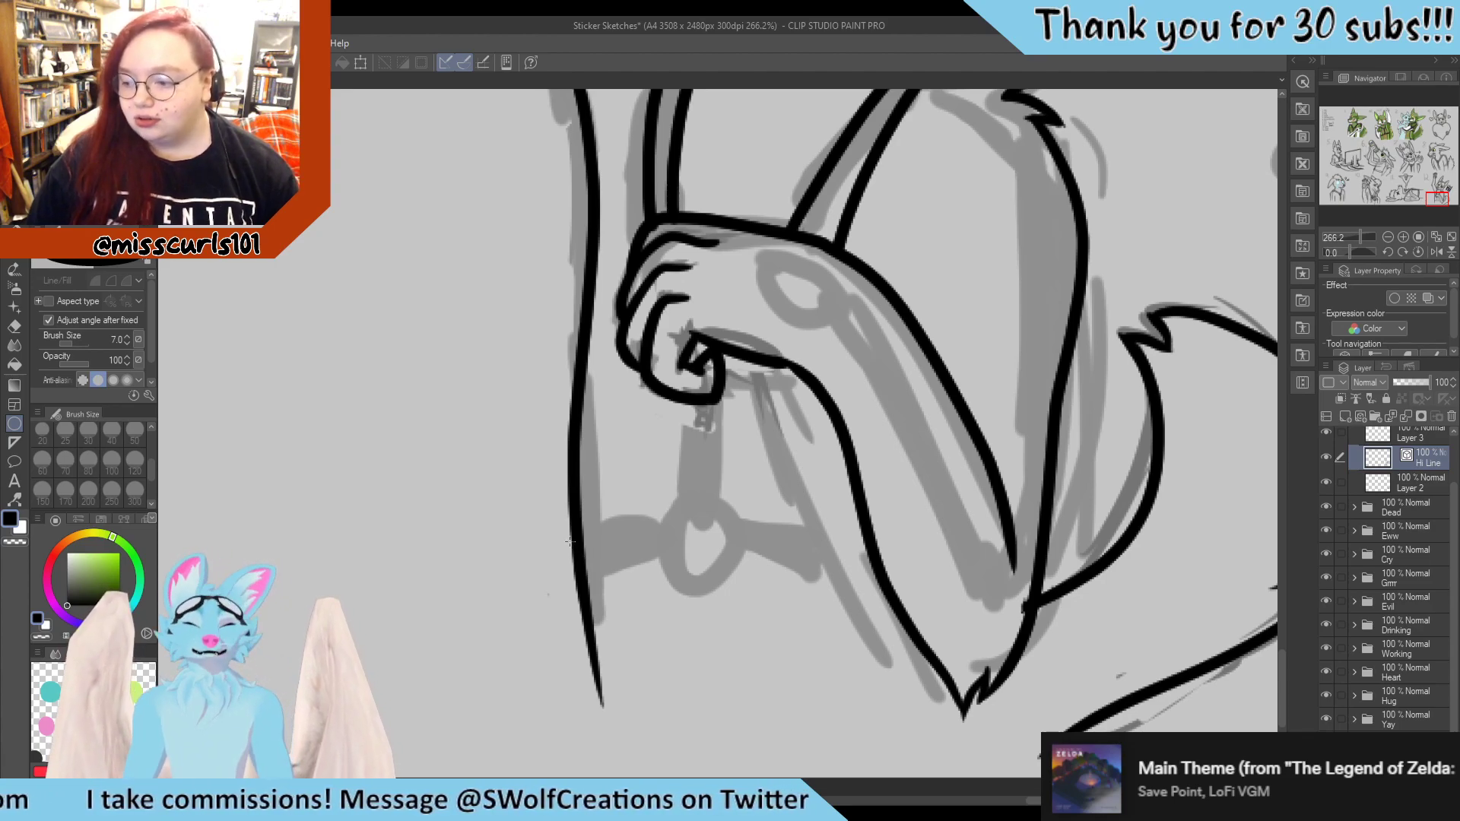
pyautogui.moveTo(668, 500); pyautogui.dragTo(745, 601)
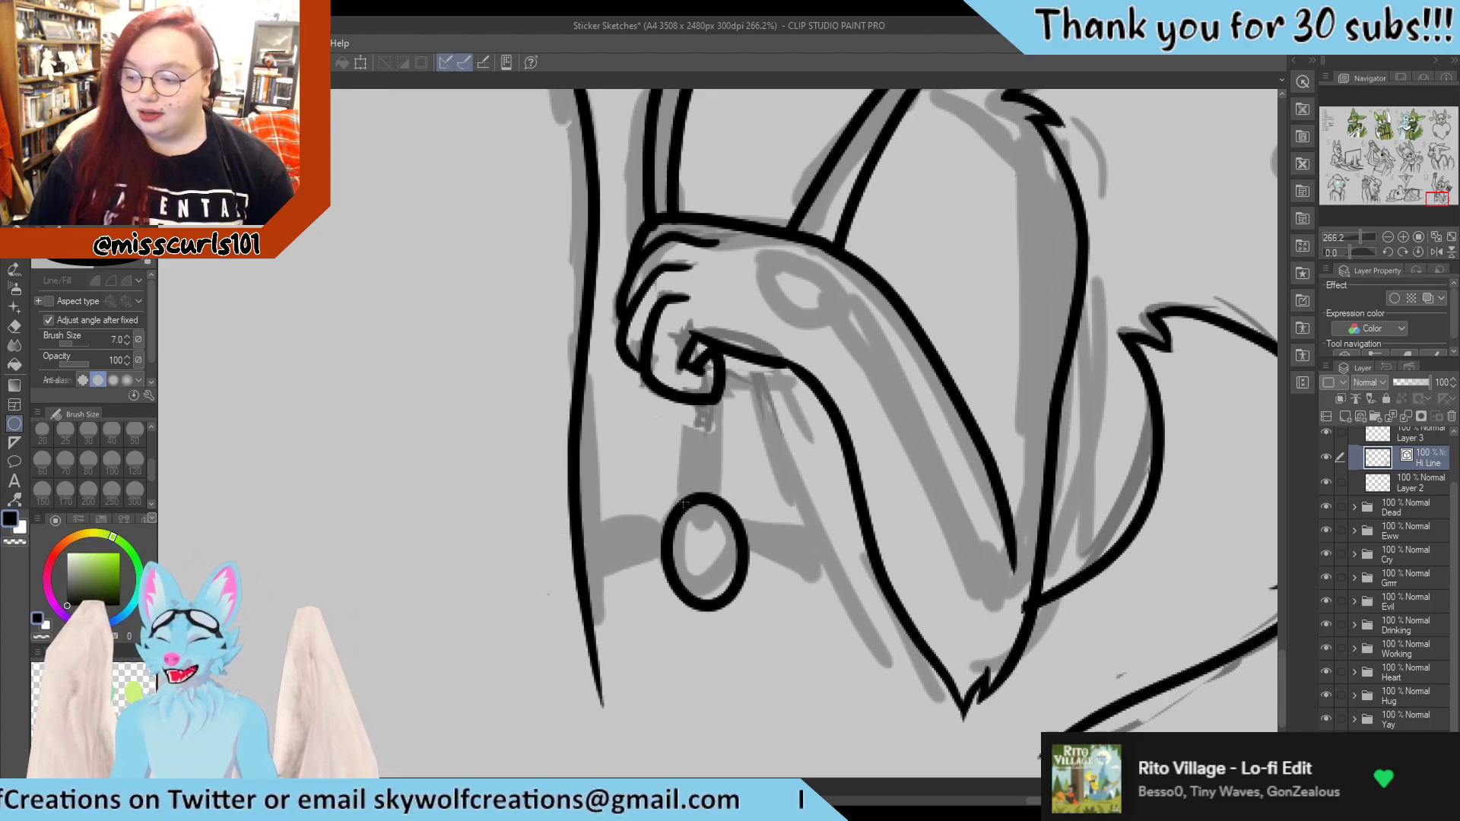
pyautogui.moveTo(684, 518); pyautogui.dragTo(727, 586)
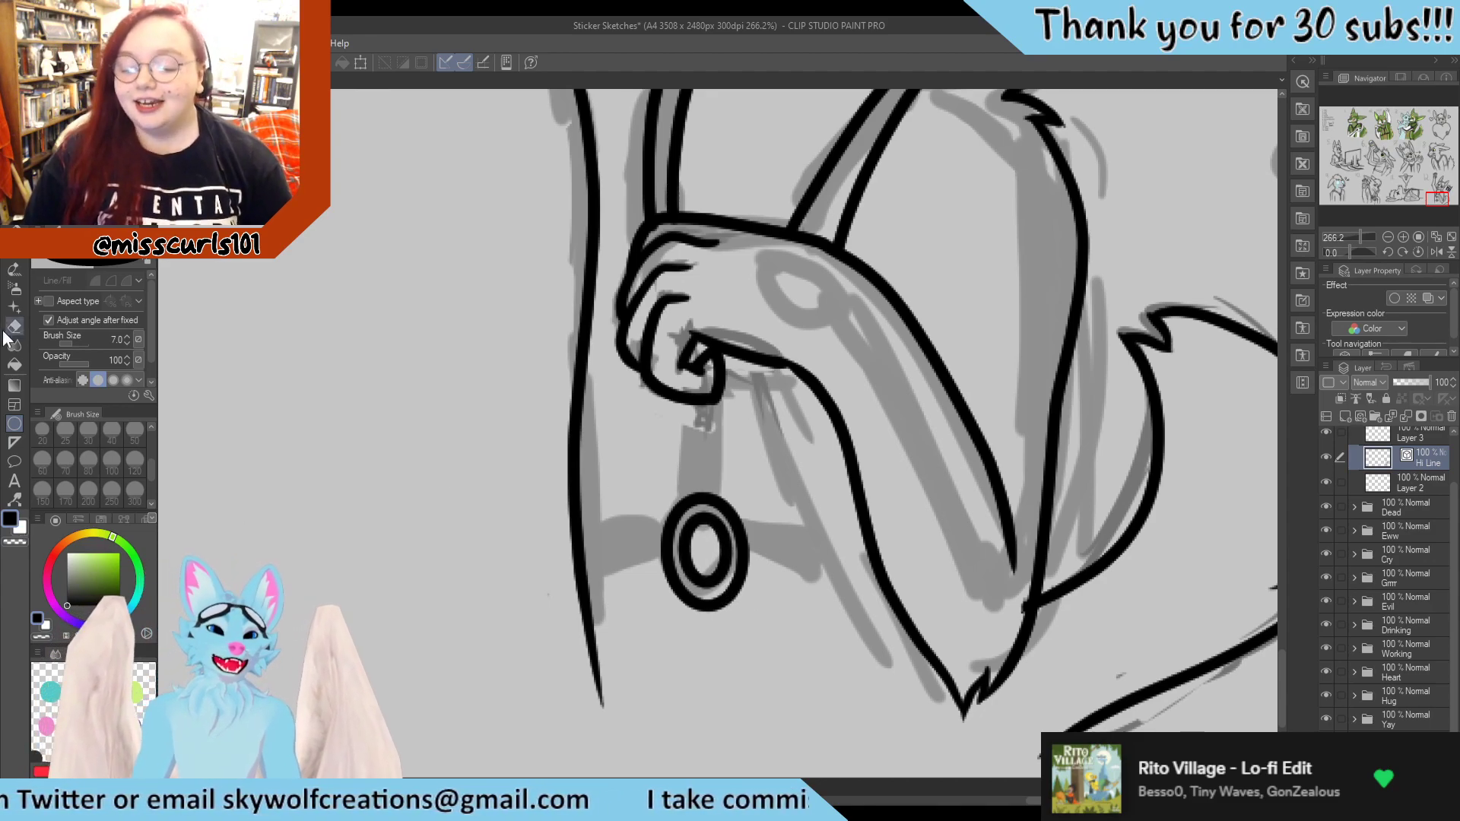
# Ink the strap line right of the ring and erase the overlaps inside the ring
pyautogui.press('p')
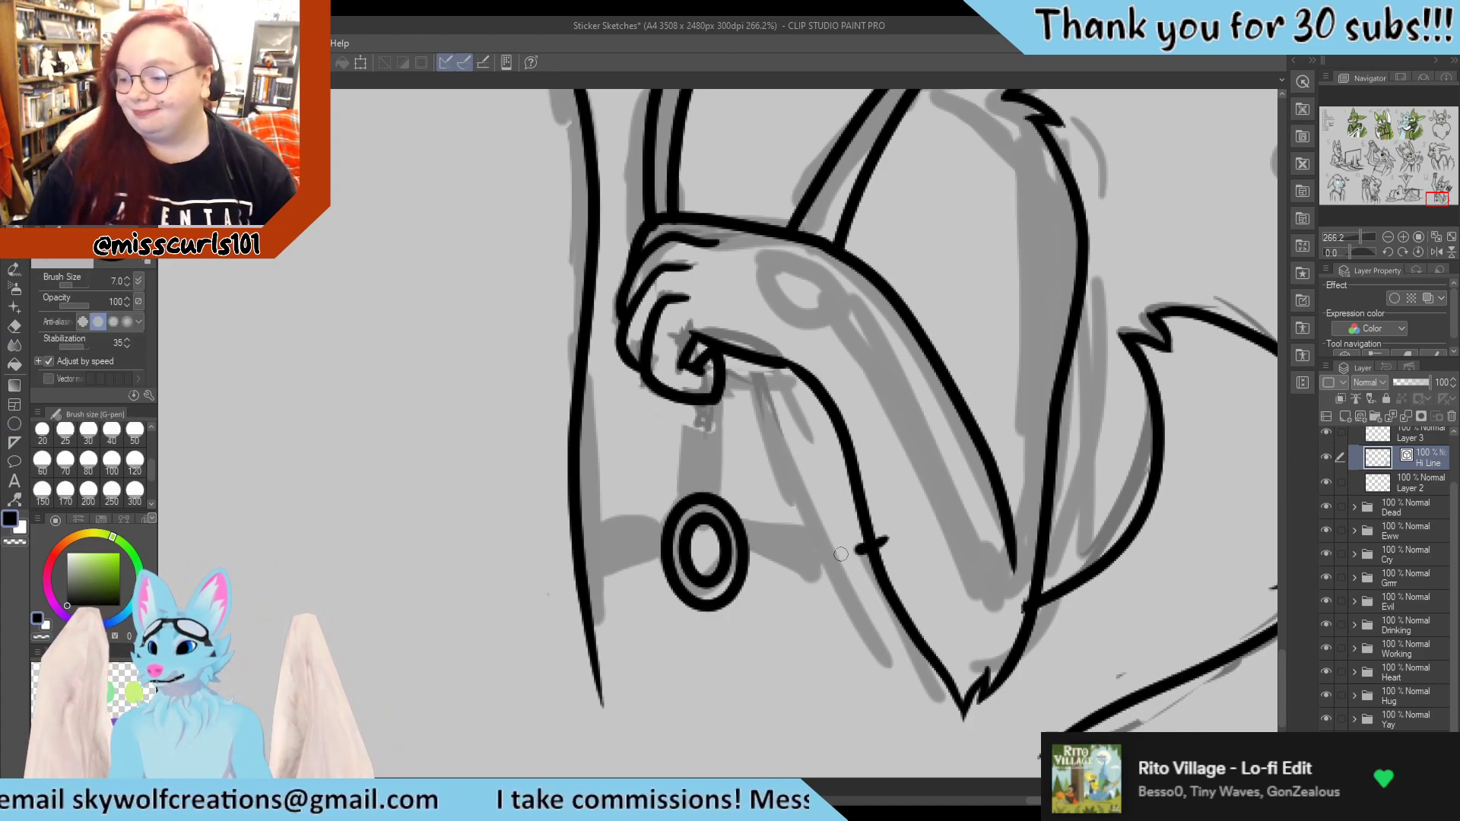
pyautogui.moveTo(889, 524)
pyautogui.mouseDown()
pyautogui.moveTo(728, 542)
pyautogui.moveTo(708, 571)
pyautogui.moveTo(817, 586)
pyautogui.moveTo(909, 562)
pyautogui.mouseUp()
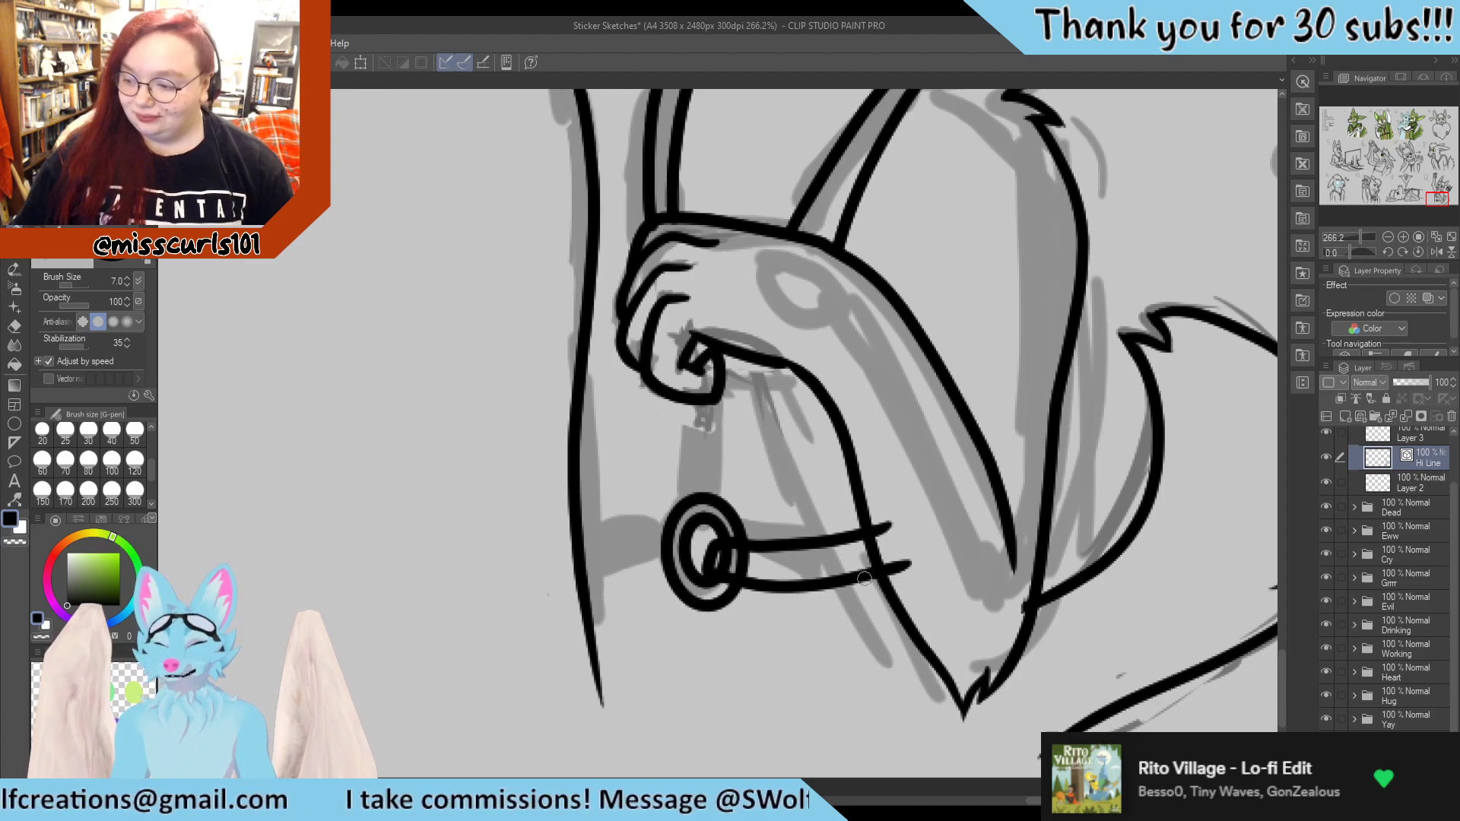
pyautogui.press('e')
pyautogui.moveTo(718, 561); pyautogui.dragTo(783, 559)
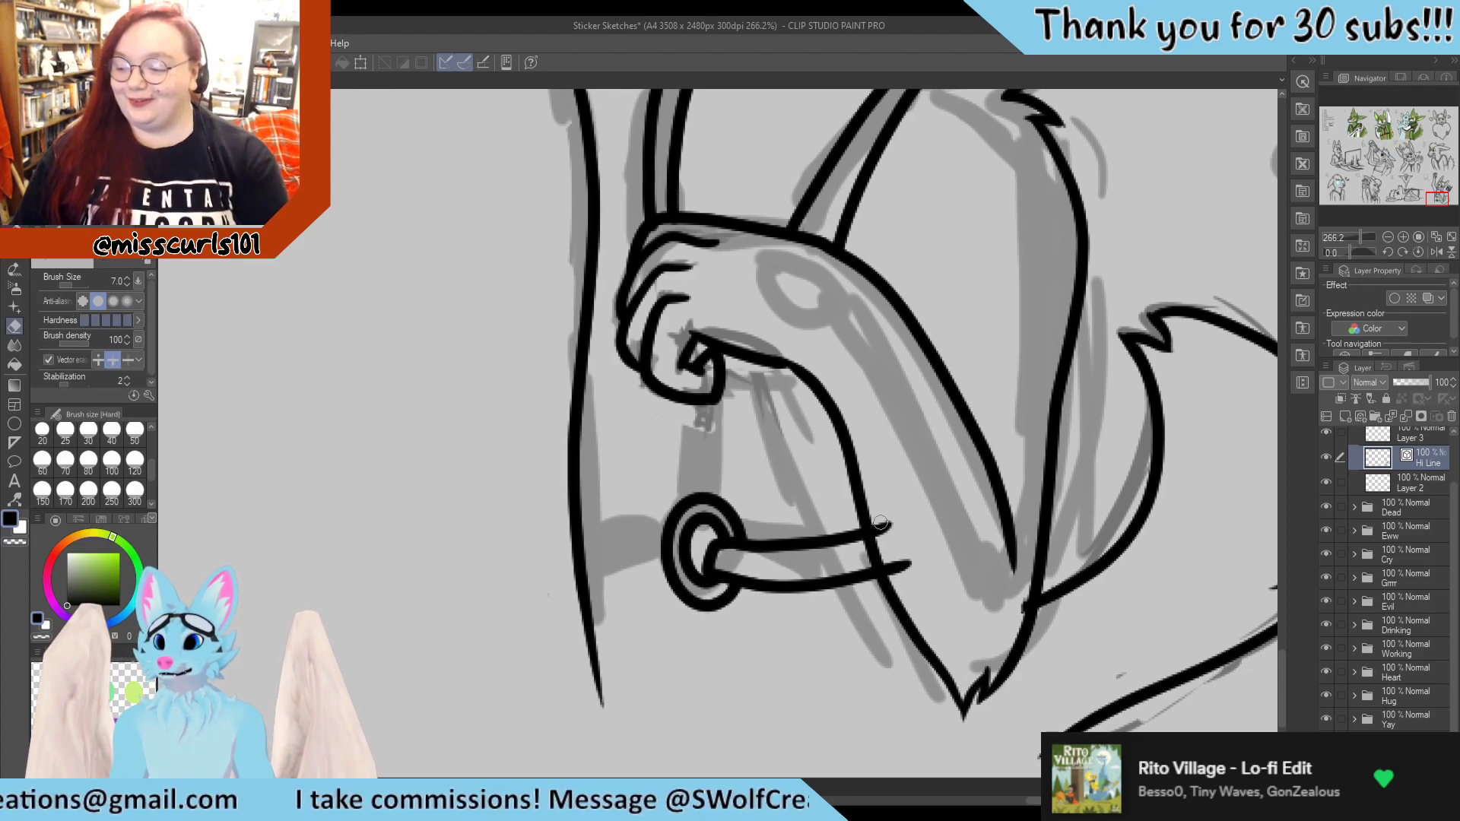
pyautogui.moveTo(880, 523); pyautogui.dragTo(916, 570)
pyautogui.press('p')
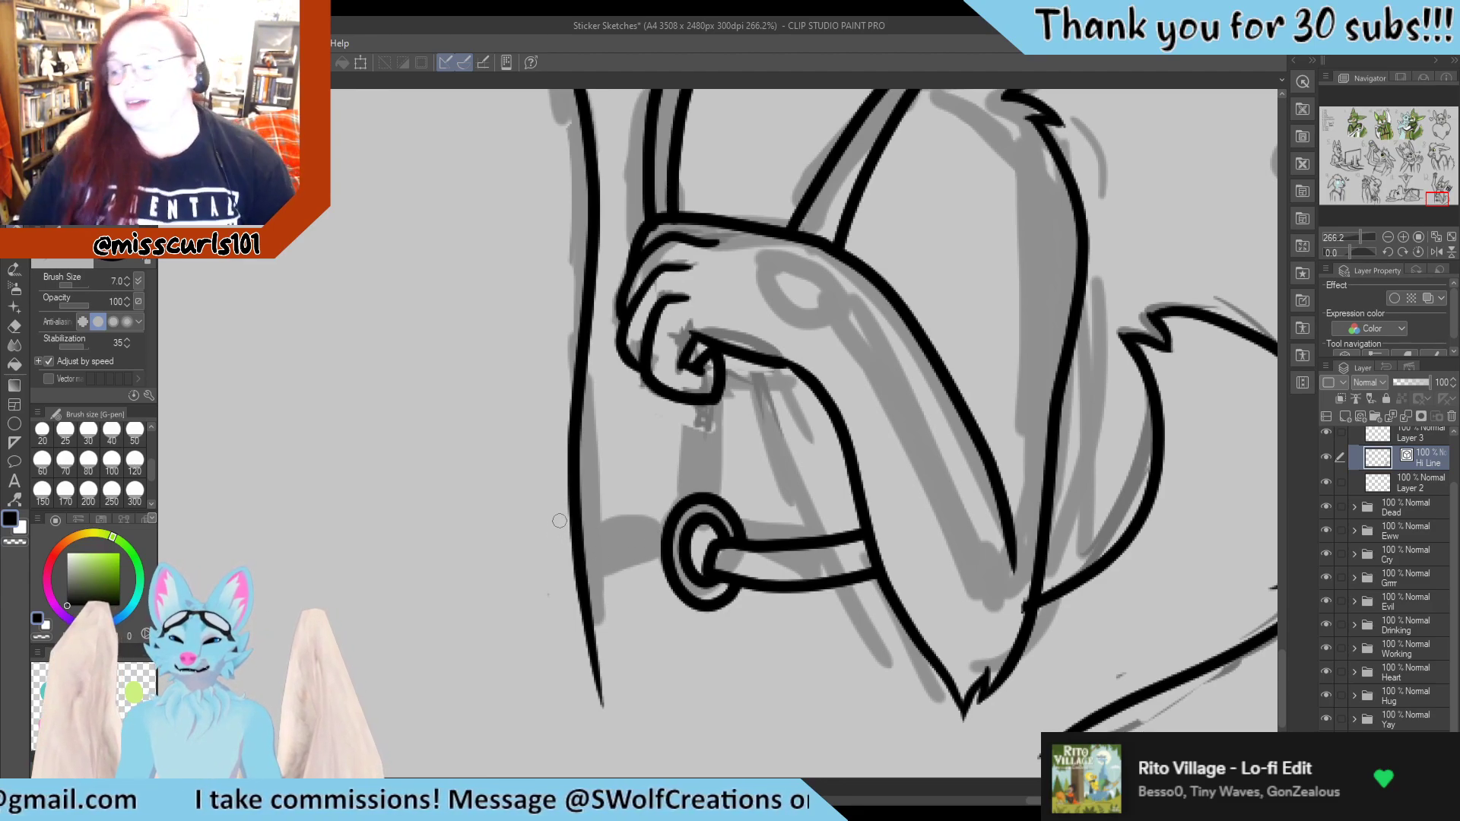
# Ink the strap band from the chest outline to the ring and cap its left end
pyautogui.moveTo(563, 517); pyautogui.dragTo(680, 523)
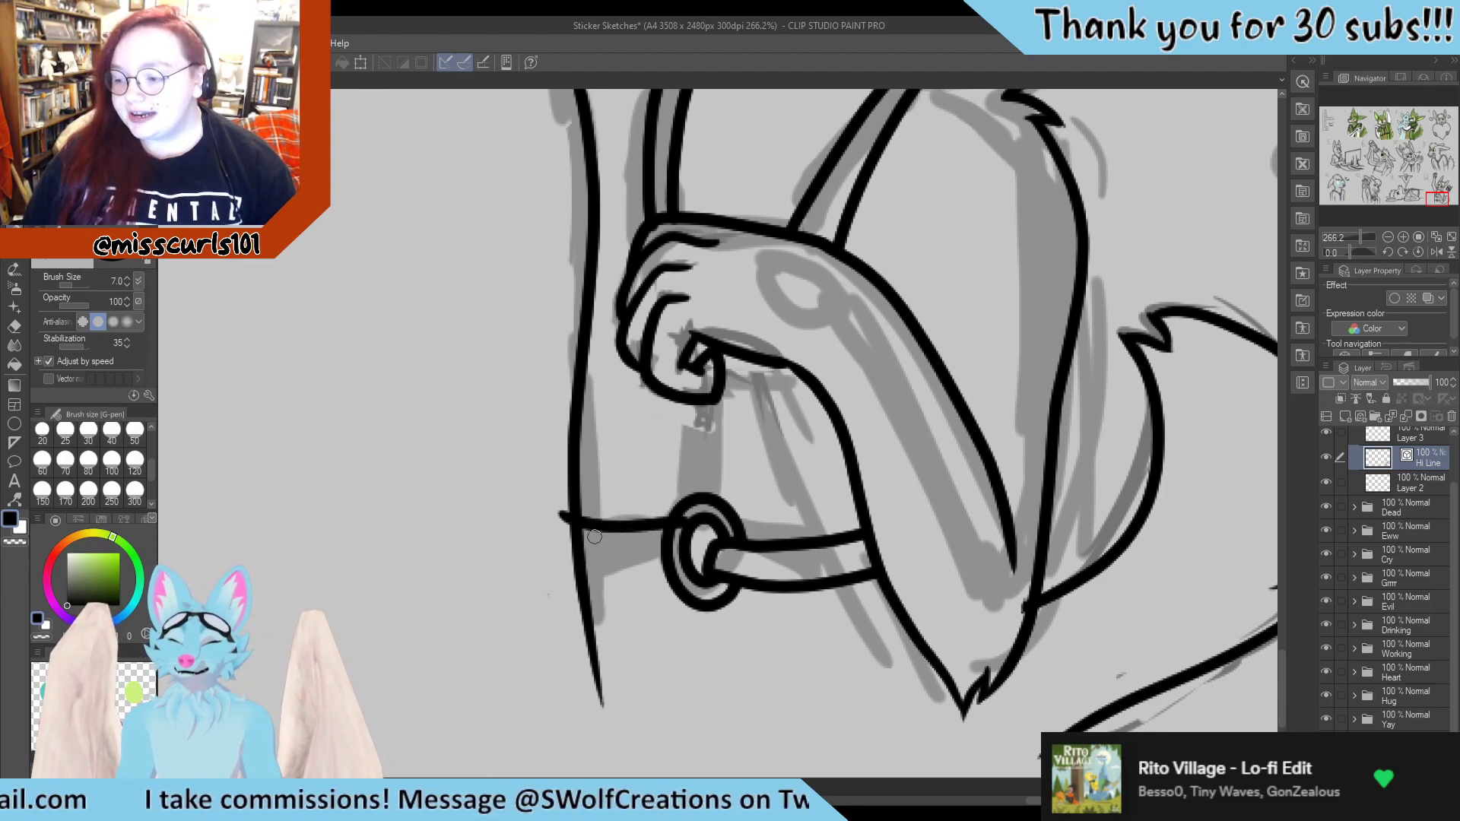
pyautogui.hotkey('ctrl', 'z')
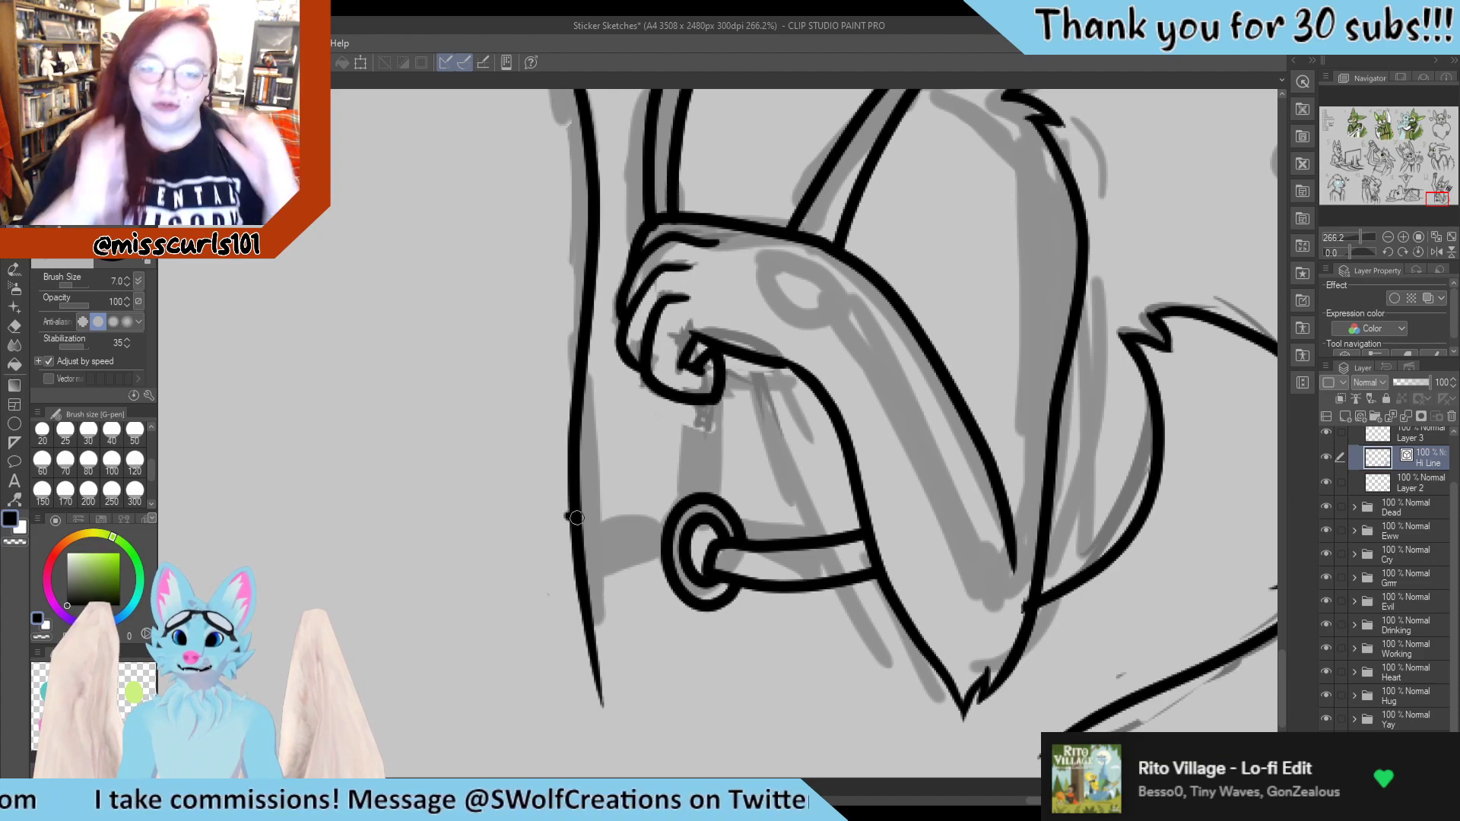
pyautogui.moveTo(577, 518)
pyautogui.mouseDown()
pyautogui.moveTo(695, 533)
pyautogui.moveTo(698, 563)
pyautogui.moveTo(630, 582)
pyautogui.moveTo(543, 552)
pyautogui.moveTo(579, 571)
pyautogui.moveTo(598, 557)
pyautogui.moveTo(556, 576)
pyautogui.mouseUp()
pyautogui.press('e')
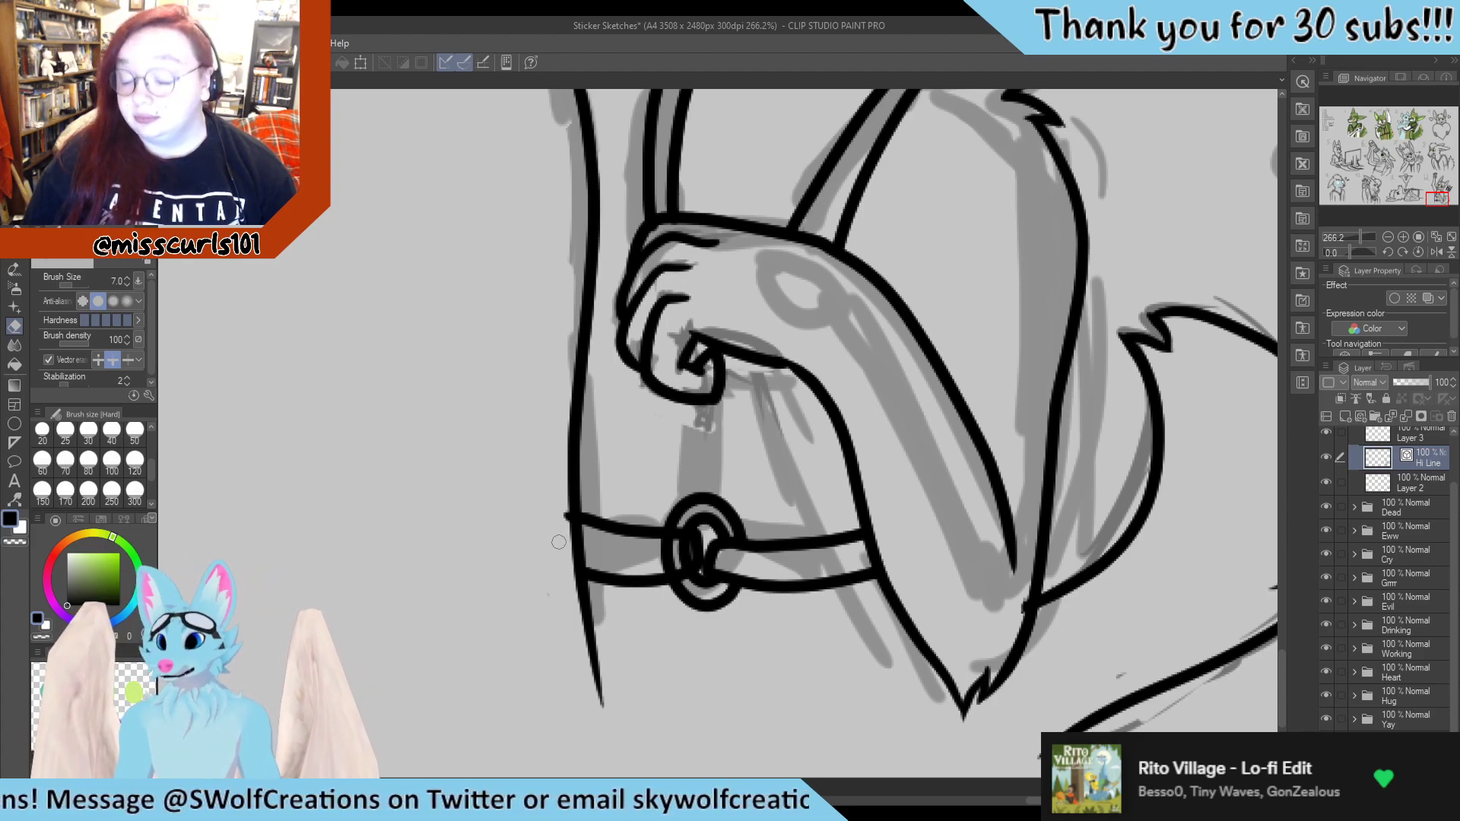
pyautogui.press('p')
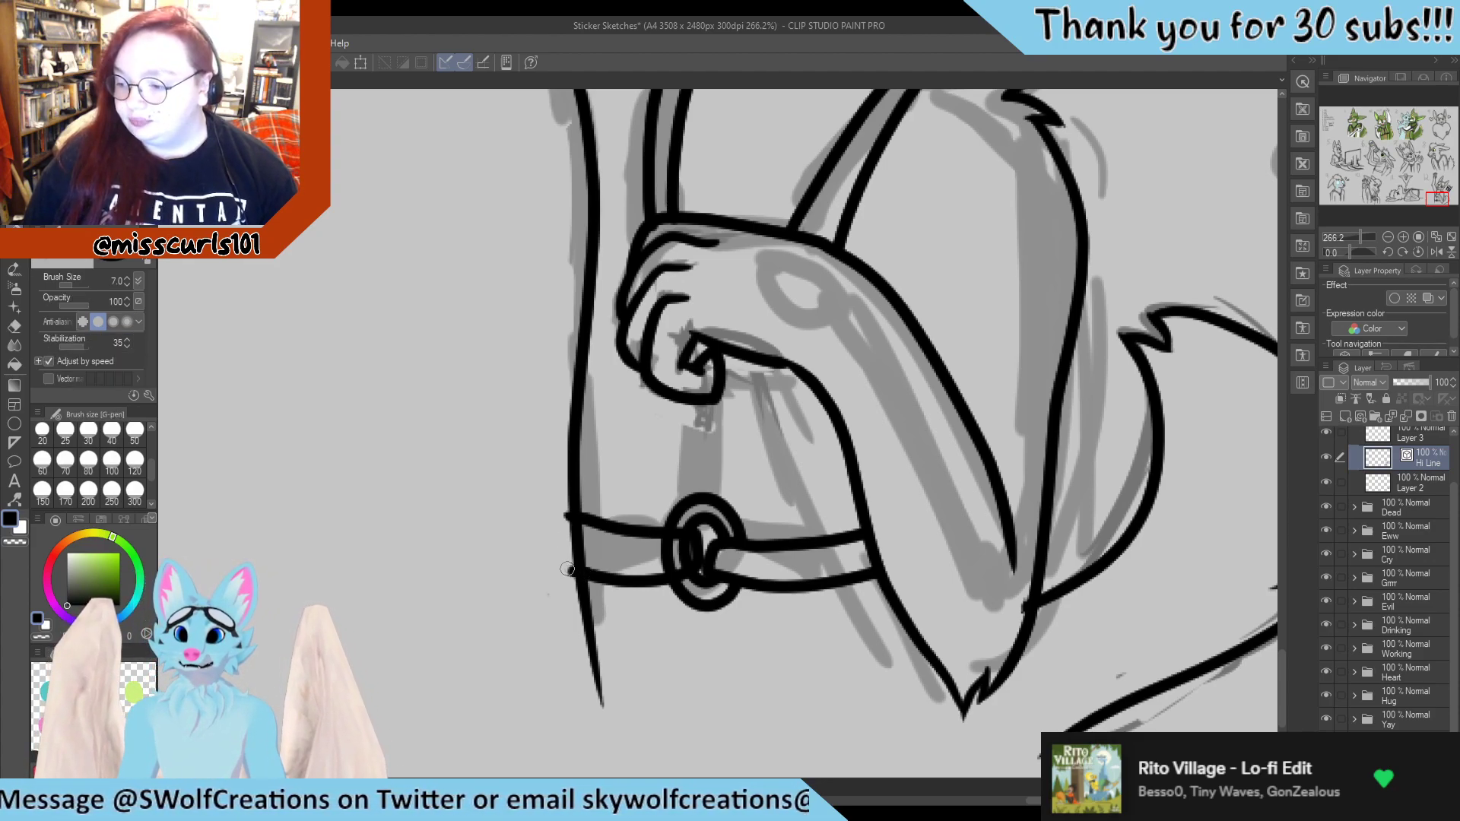
pyautogui.moveTo(567, 569); pyautogui.dragTo(562, 524)
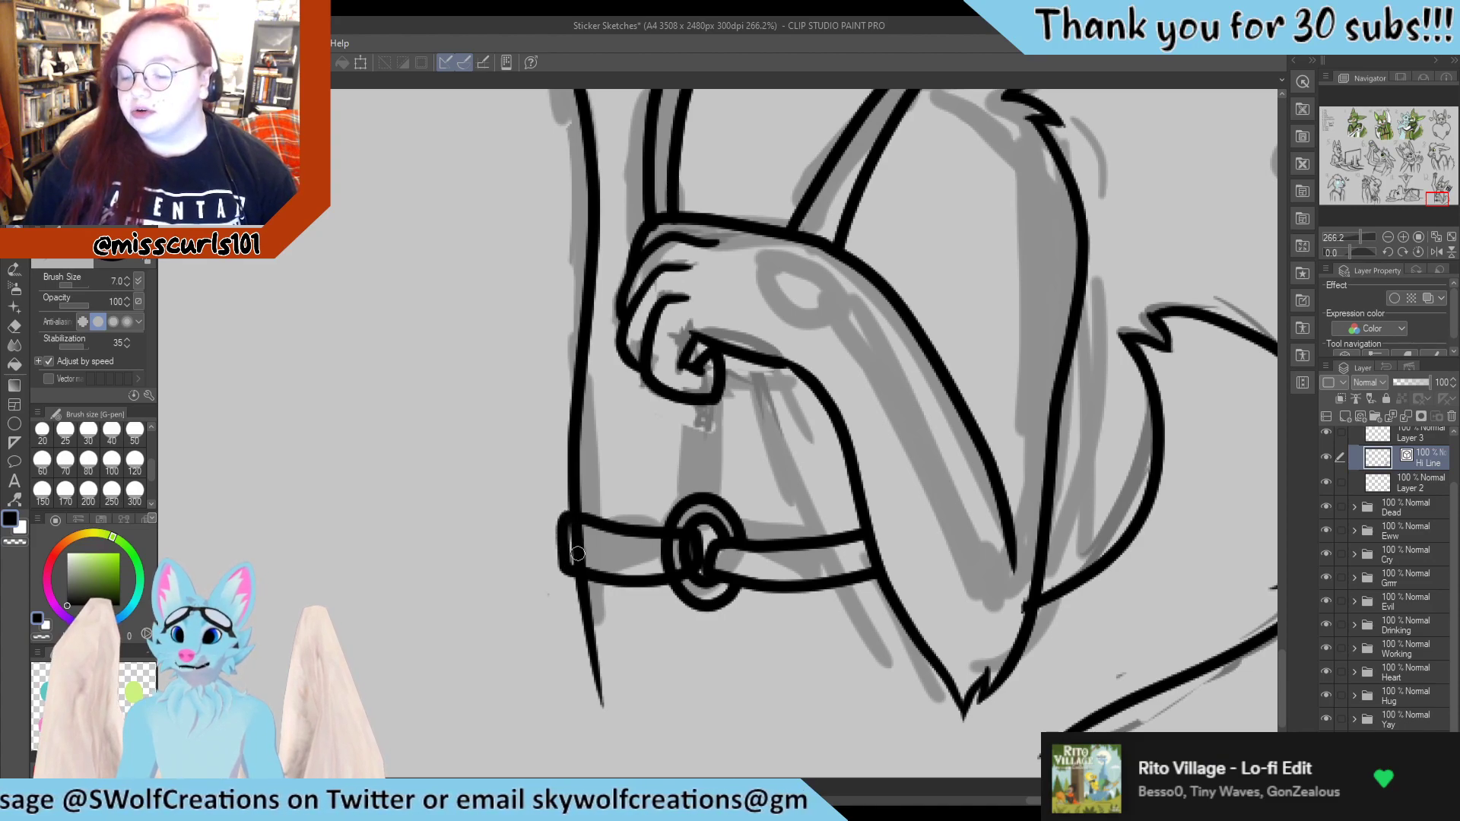
pyautogui.press('e')
pyautogui.click(578, 546)
# Try joining the strap's left-end lines with Connect vector line, then undo and retry the left strap
pyautogui.press('p')
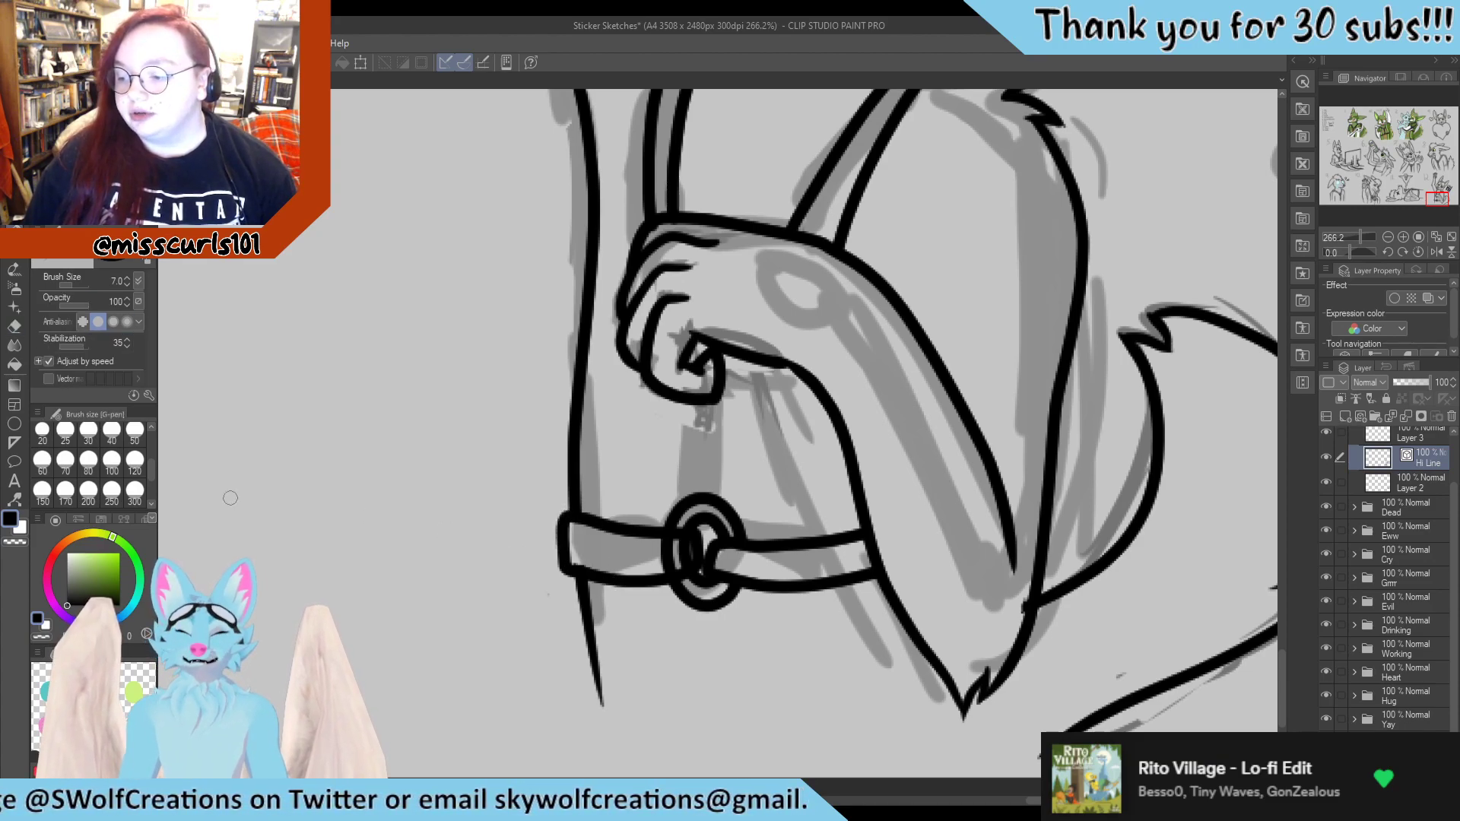
pyautogui.click(14, 500)
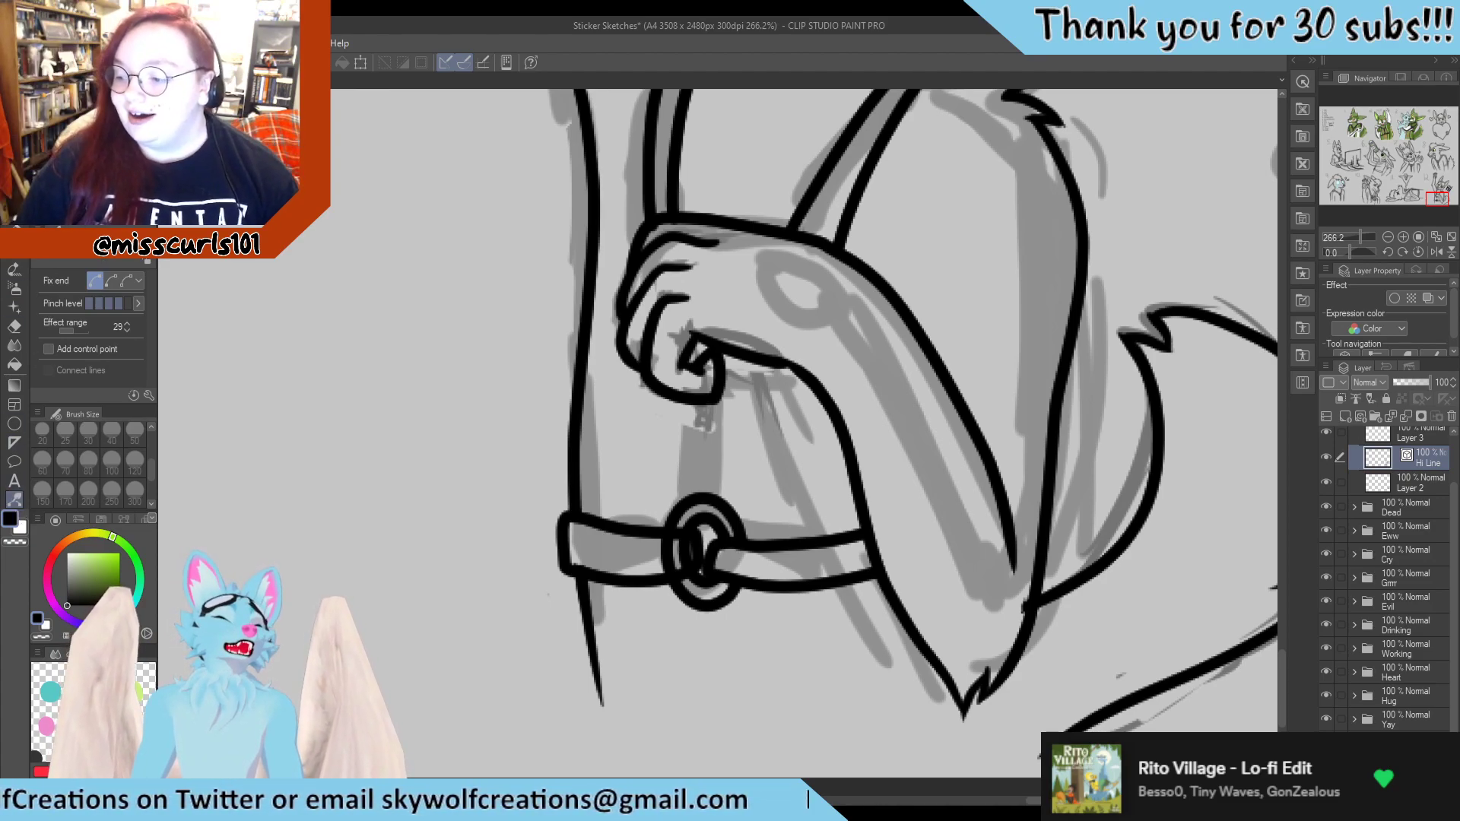
pyautogui.click(91, 156)
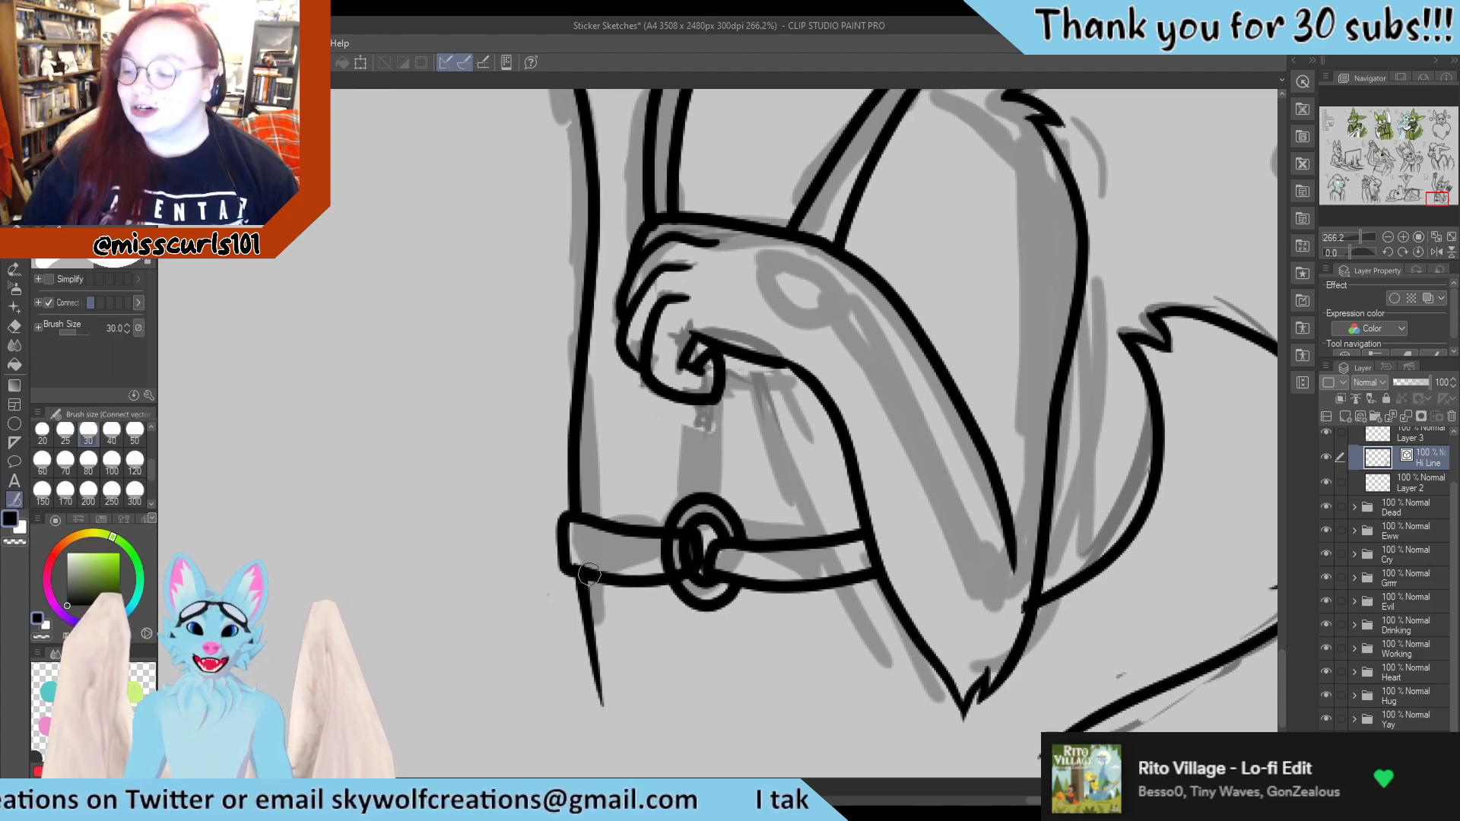
pyautogui.moveTo(595, 572)
pyautogui.mouseDown()
pyautogui.moveTo(564, 562)
pyautogui.moveTo(563, 526)
pyautogui.moveTo(581, 569)
pyautogui.mouseUp()
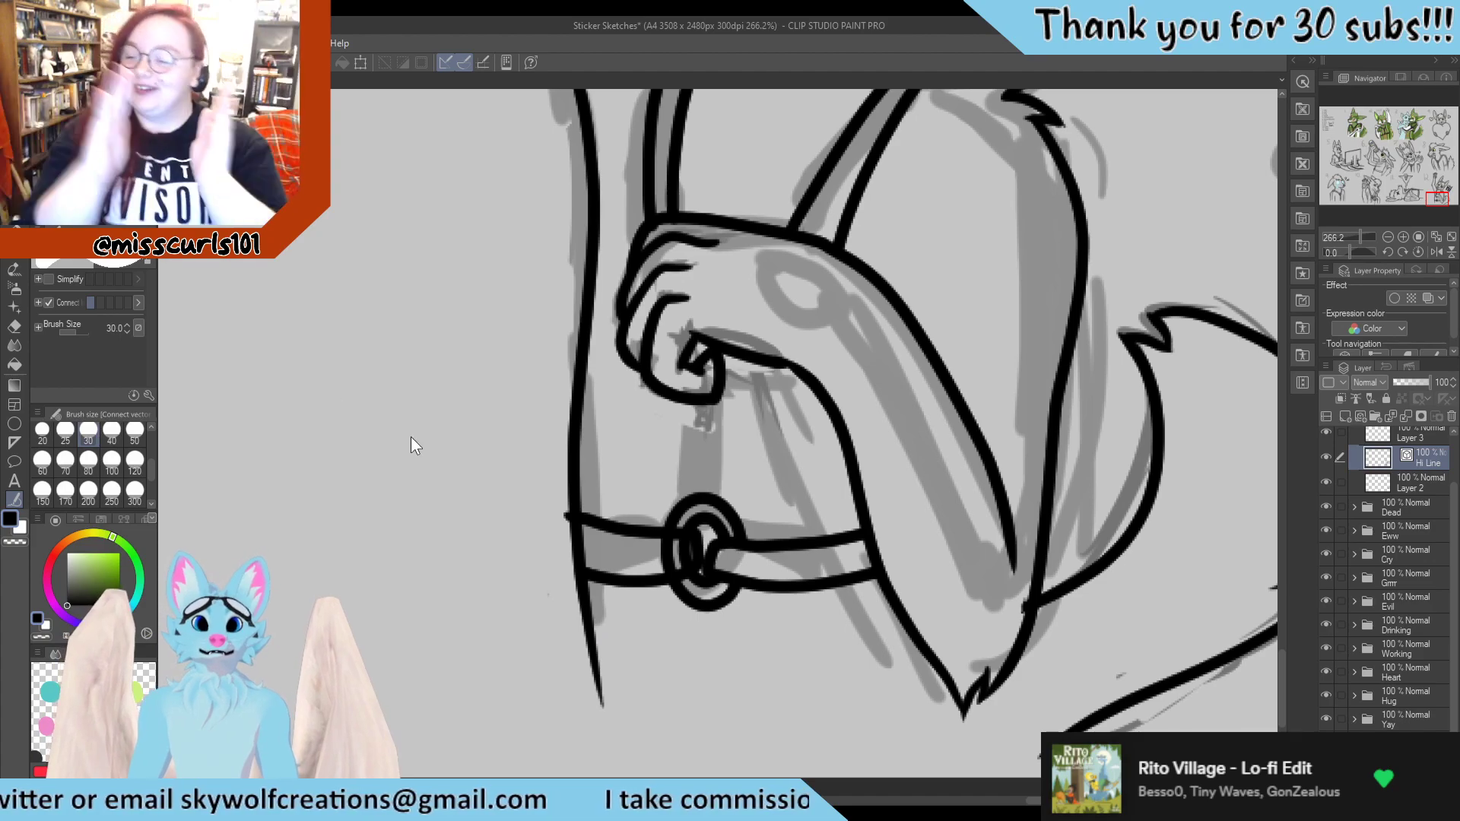
pyautogui.press('p')
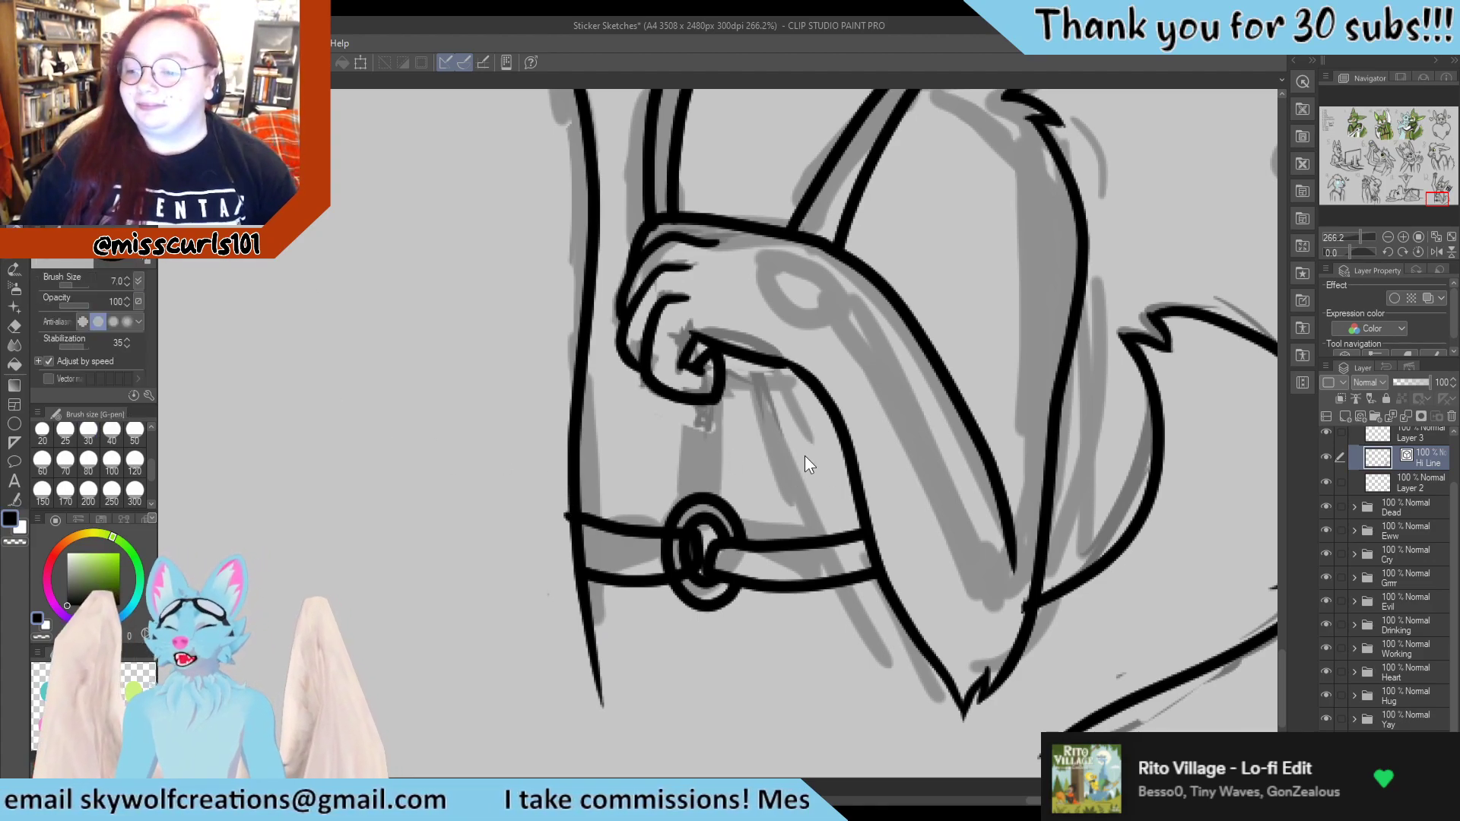
pyautogui.hotkey('ctrl', 'z')
pyautogui.hotkey('ctrl', 'z')
pyautogui.hotkey('ctrl', 'z')
pyautogui.hotkey('ctrl', 'z')
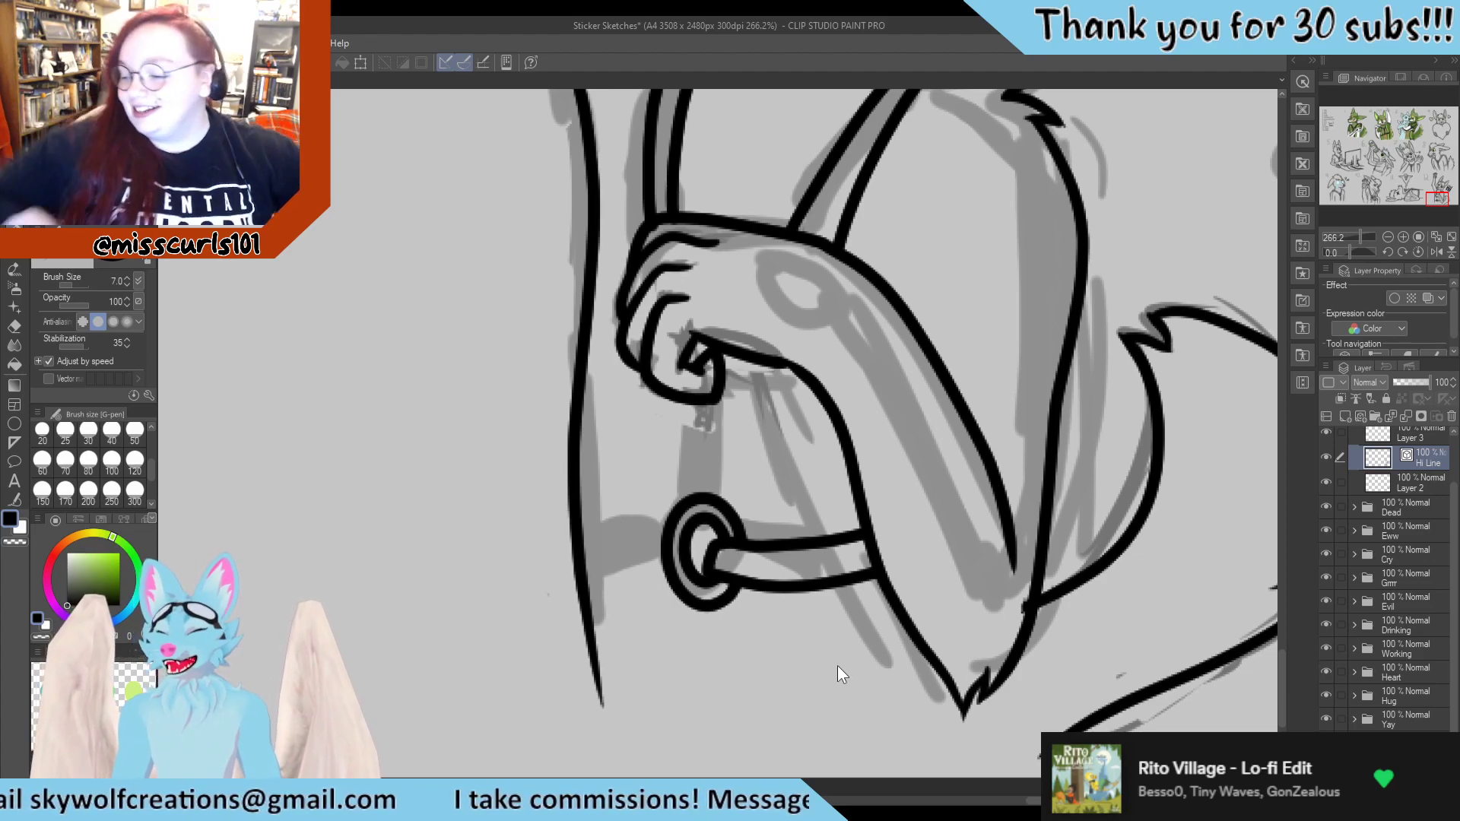
pyautogui.moveTo(669, 529)
pyautogui.mouseDown()
pyautogui.moveTo(622, 522)
pyautogui.moveTo(685, 524)
pyautogui.moveTo(619, 526)
pyautogui.moveTo(687, 528)
pyautogui.moveTo(698, 562)
pyautogui.moveTo(560, 559)
pyautogui.moveTo(558, 512)
pyautogui.moveTo(632, 524)
pyautogui.mouseUp()
pyautogui.hotkey('ctrl', 'z')
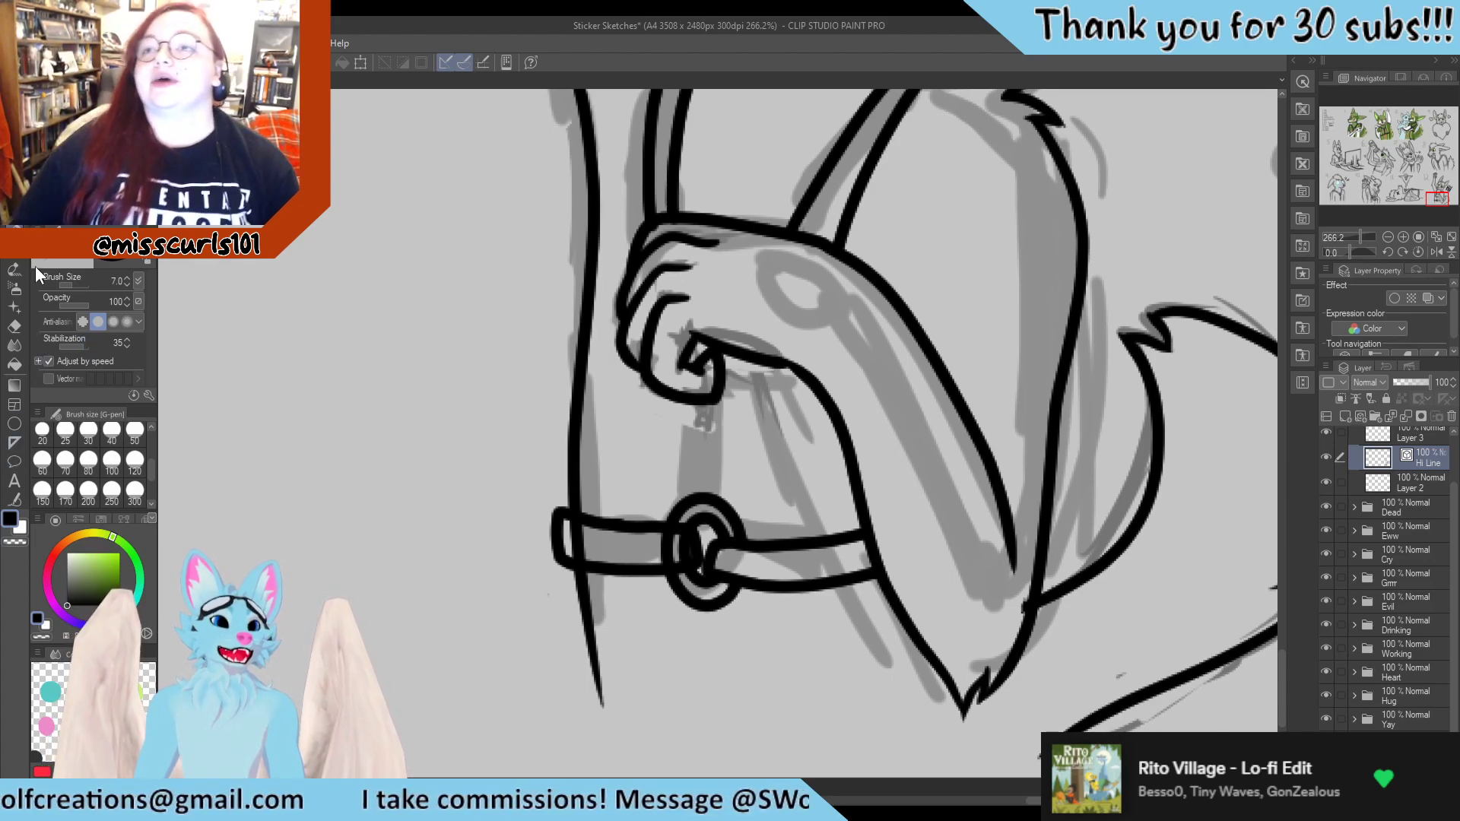
pyautogui.click(14, 498)
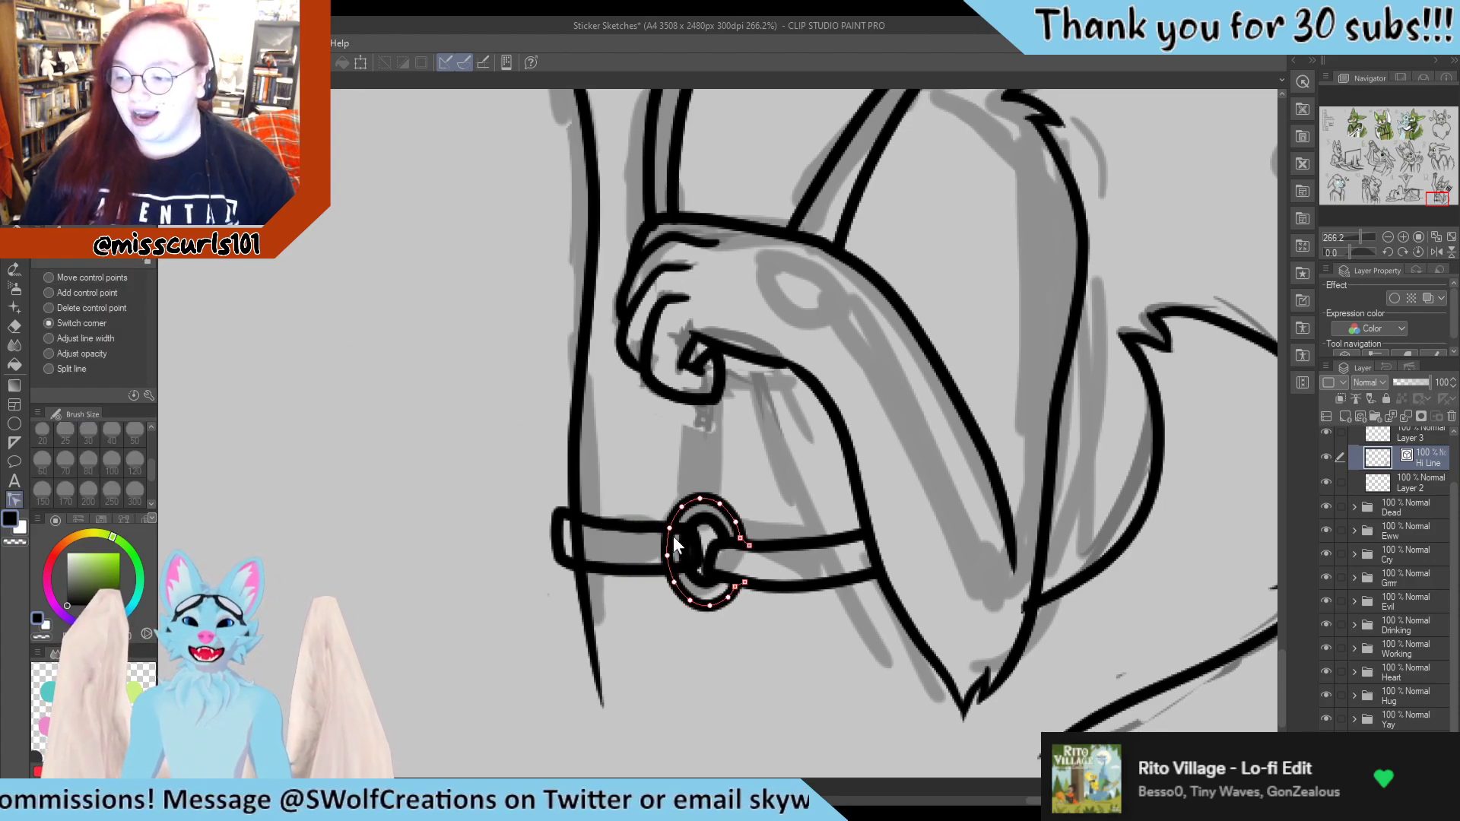
pyautogui.click(628, 525)
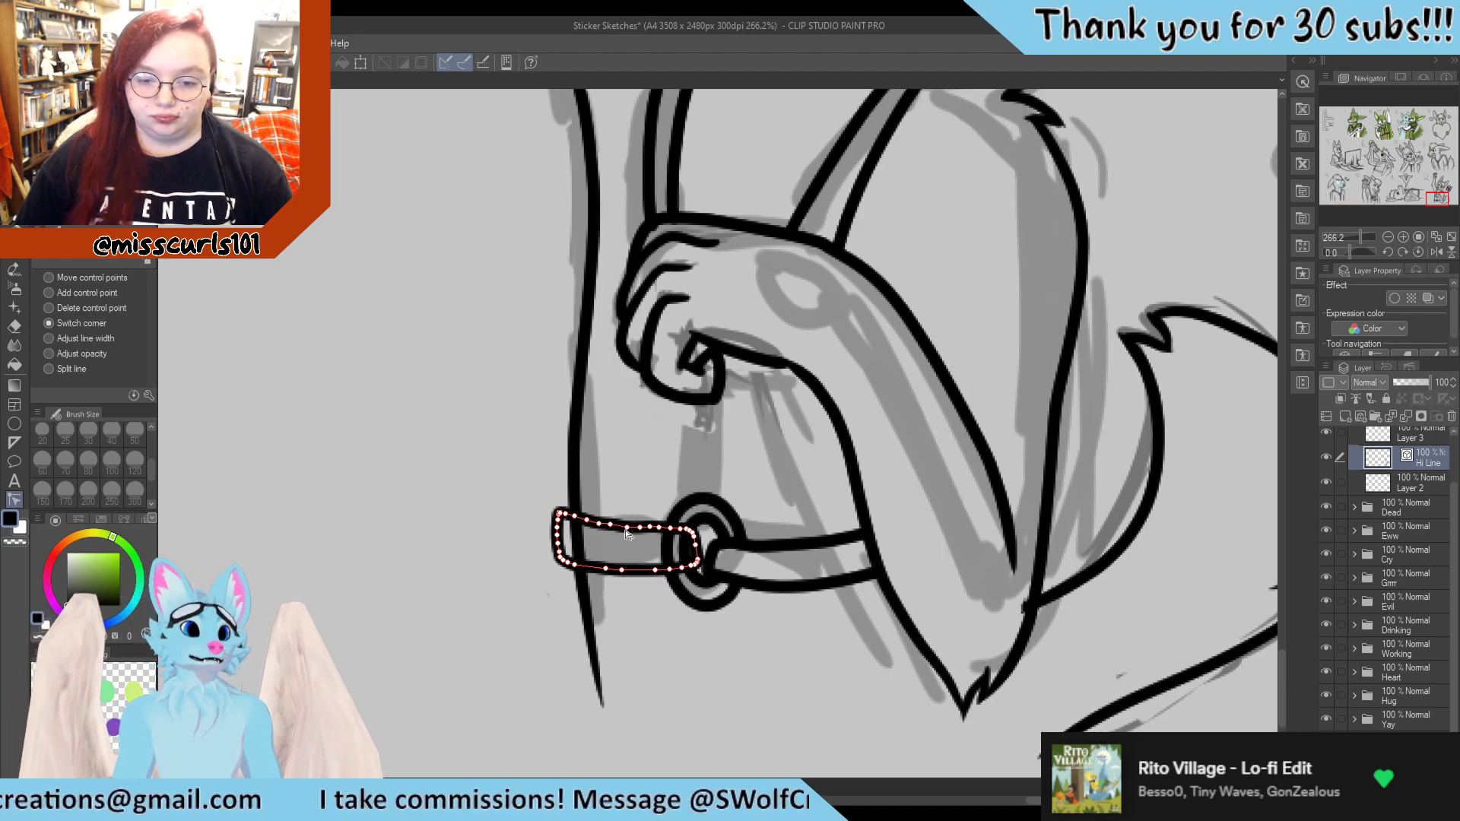
pyautogui.scroll(-3, 396, 608)
# Erase the stray line segments inside the harness ring
pyautogui.scroll(9, 456, 612)
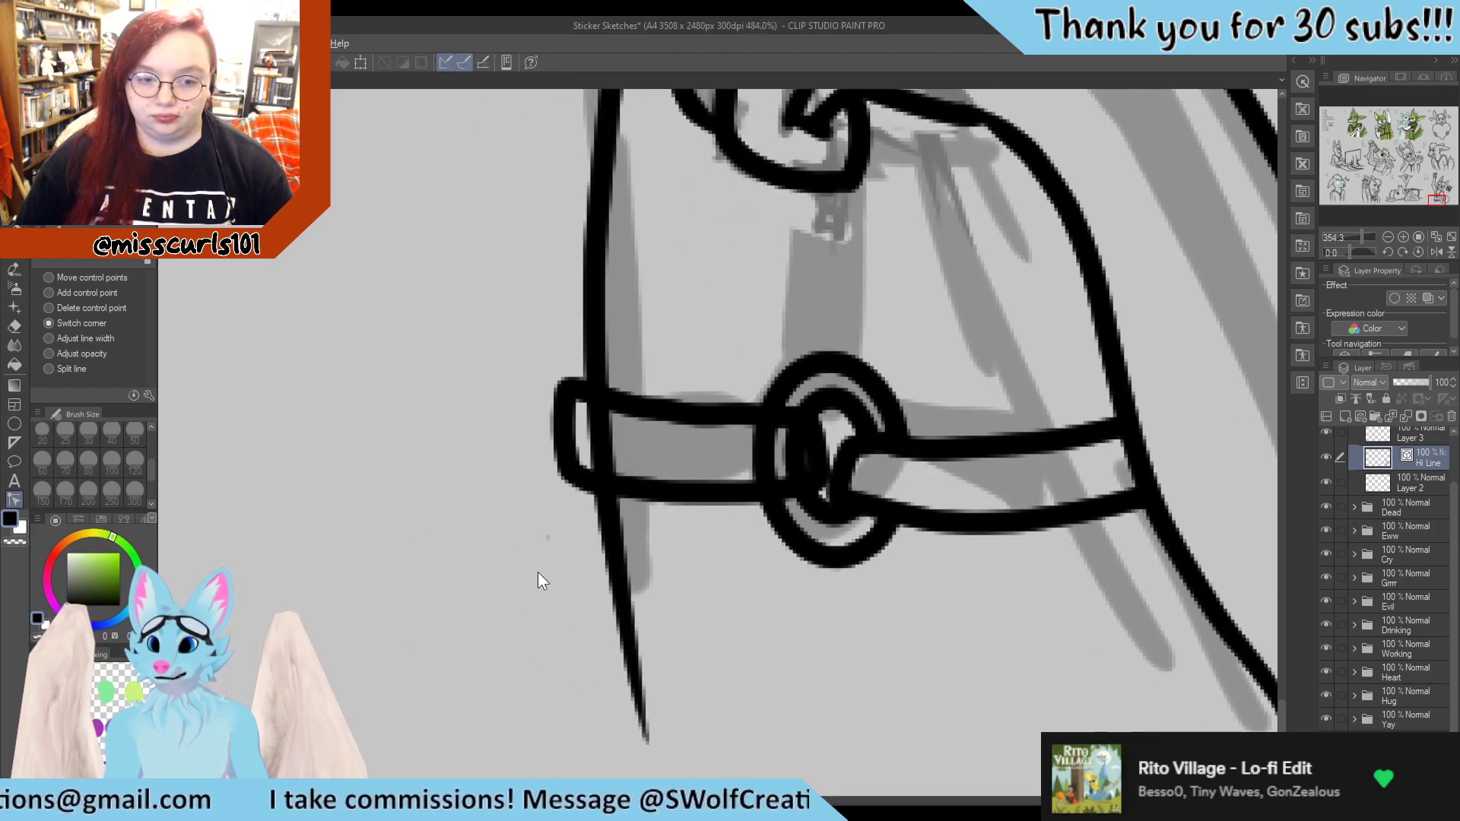
pyautogui.press('e')
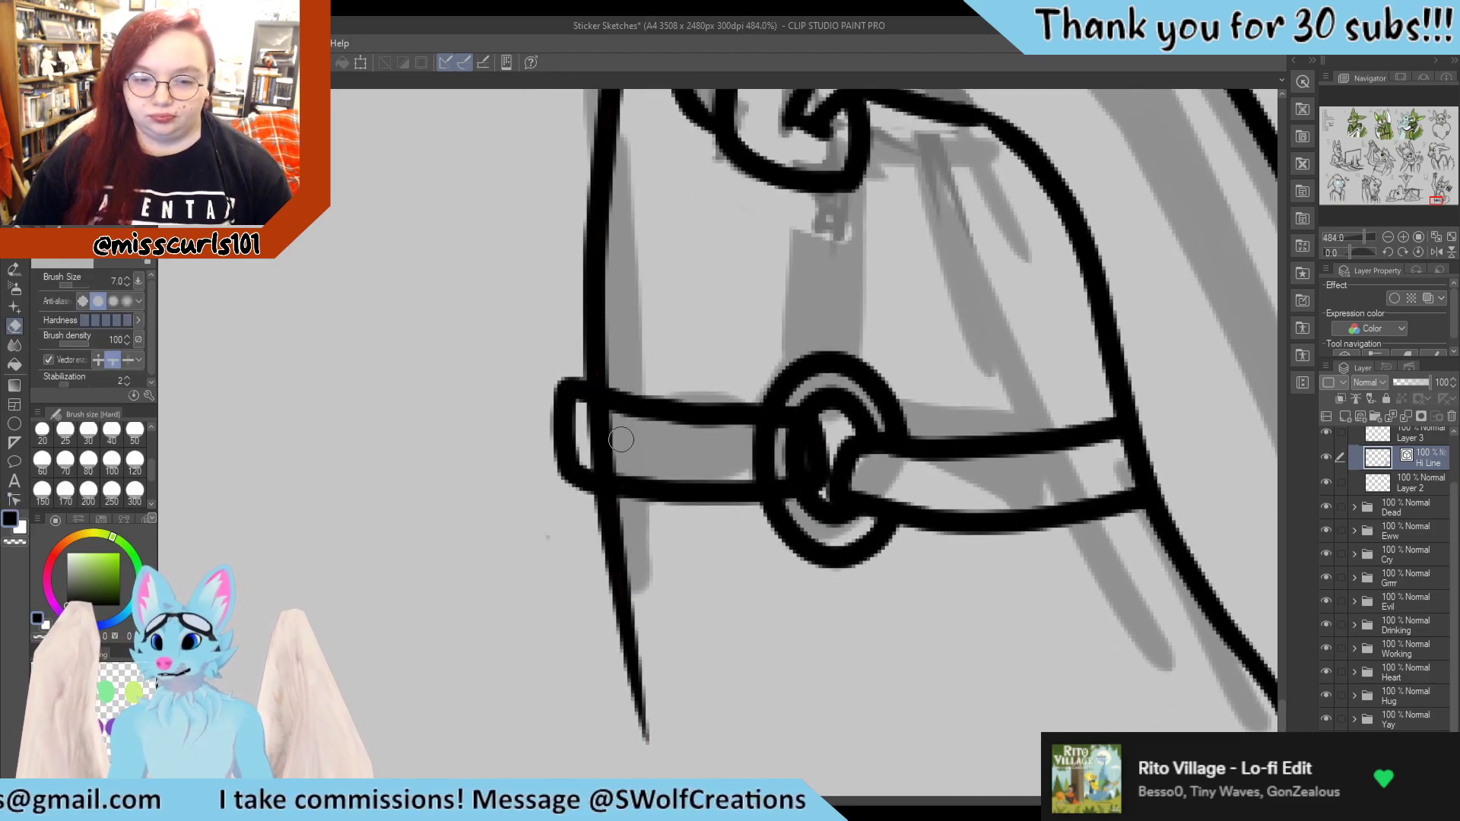
pyautogui.moveTo(802, 446); pyautogui.dragTo(737, 458)
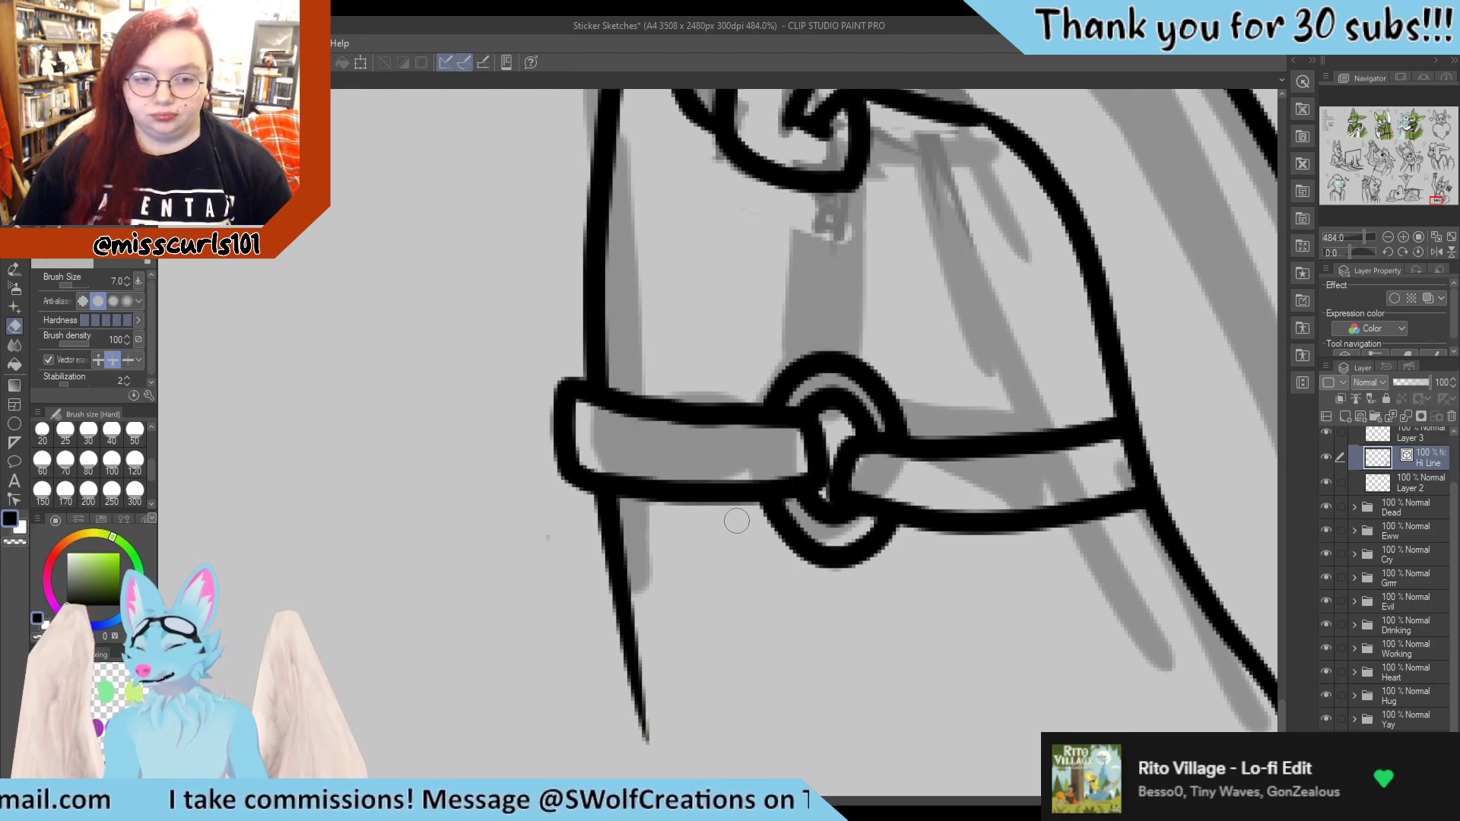
pyautogui.press('y')
pyautogui.scroll(-8, 424, 327)
pyautogui.scroll(3, 422, 459)
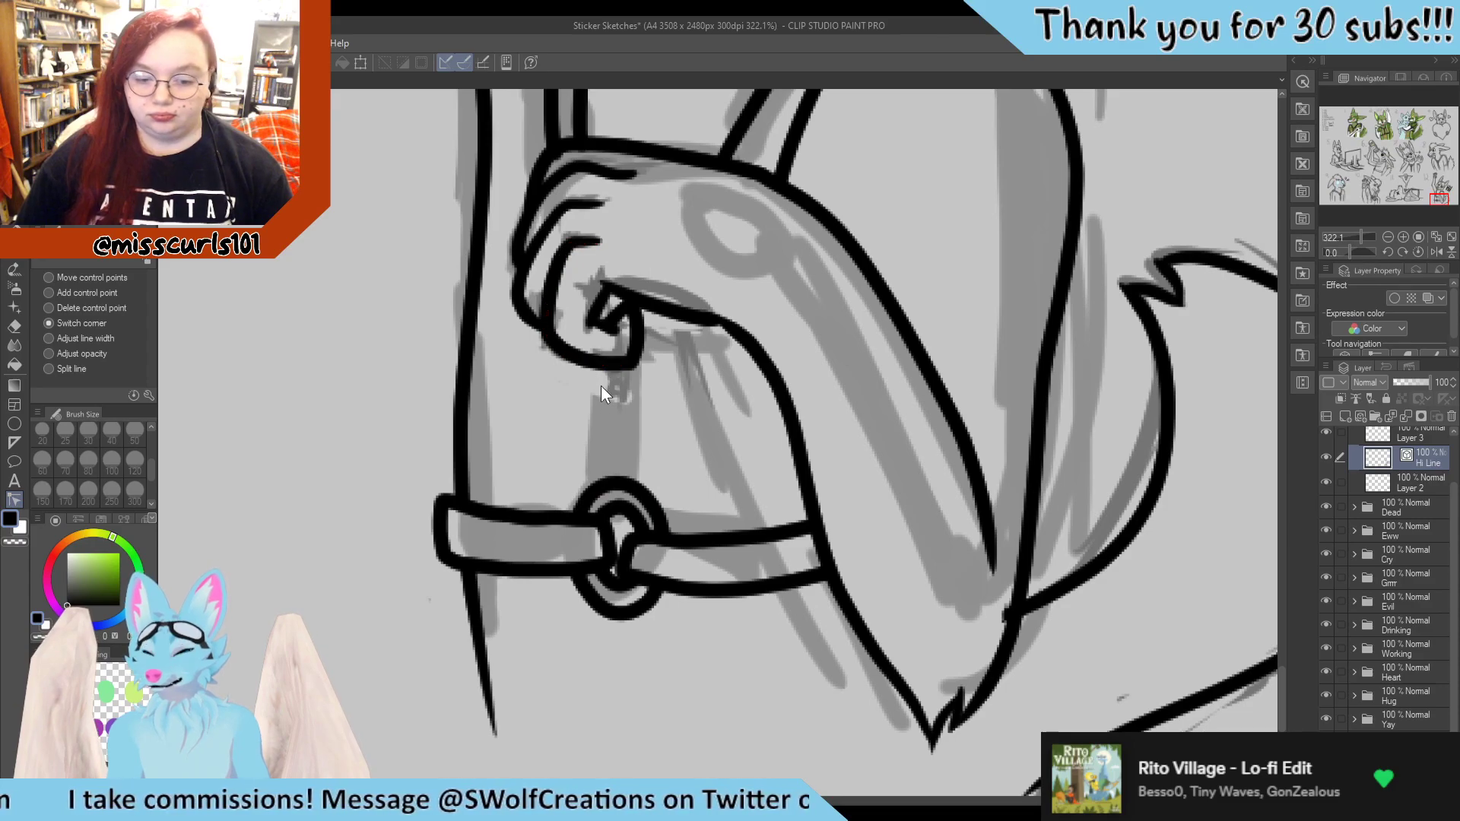
# Ink the strap edge from the fist to the ring and clear the ring outline beneath it
pyautogui.press('p')
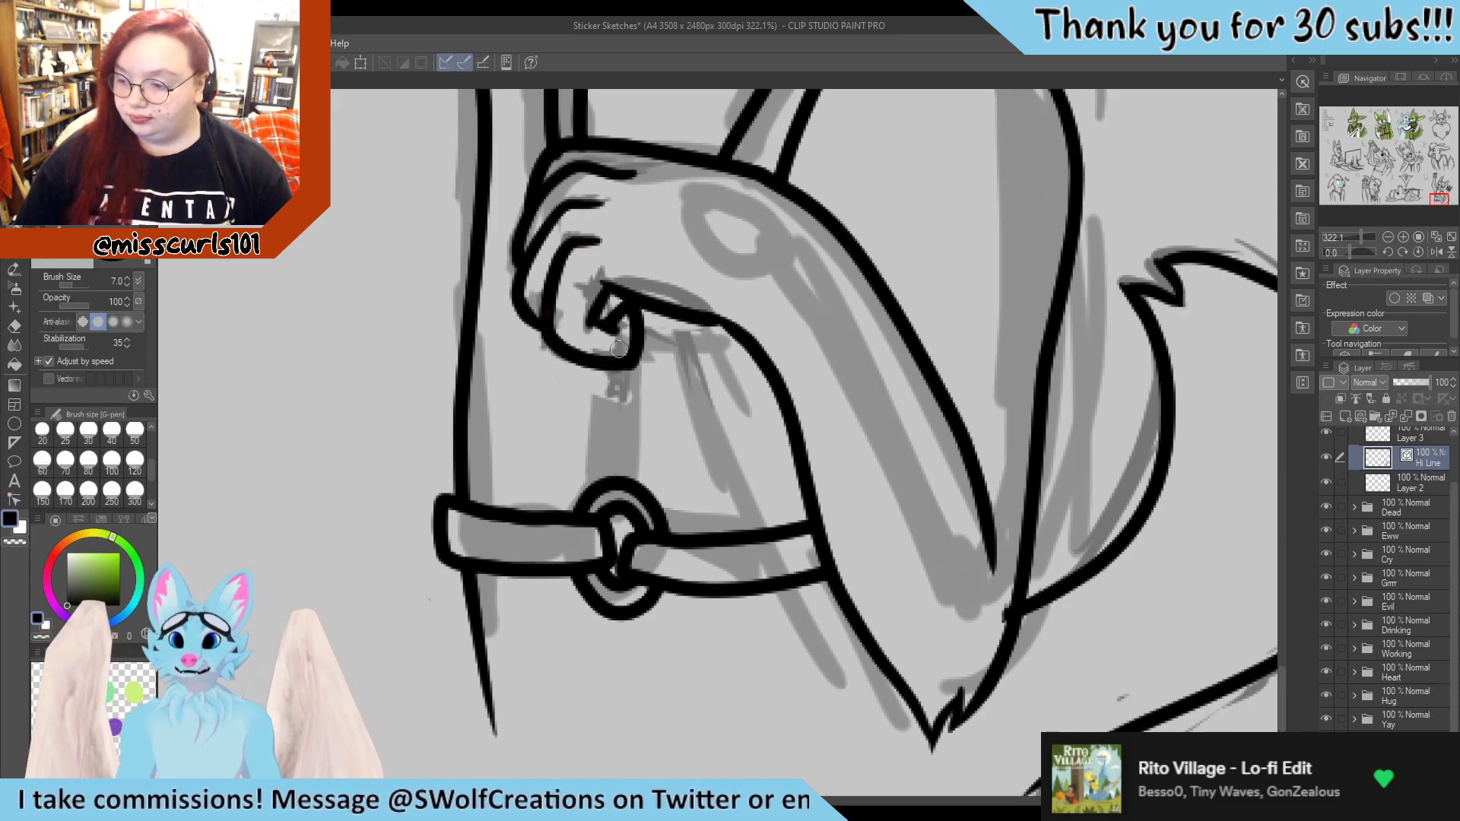
pyautogui.moveTo(592, 345)
pyautogui.mouseDown()
pyautogui.moveTo(606, 508)
pyautogui.moveTo(642, 525)
pyautogui.moveTo(646, 306)
pyautogui.mouseUp()
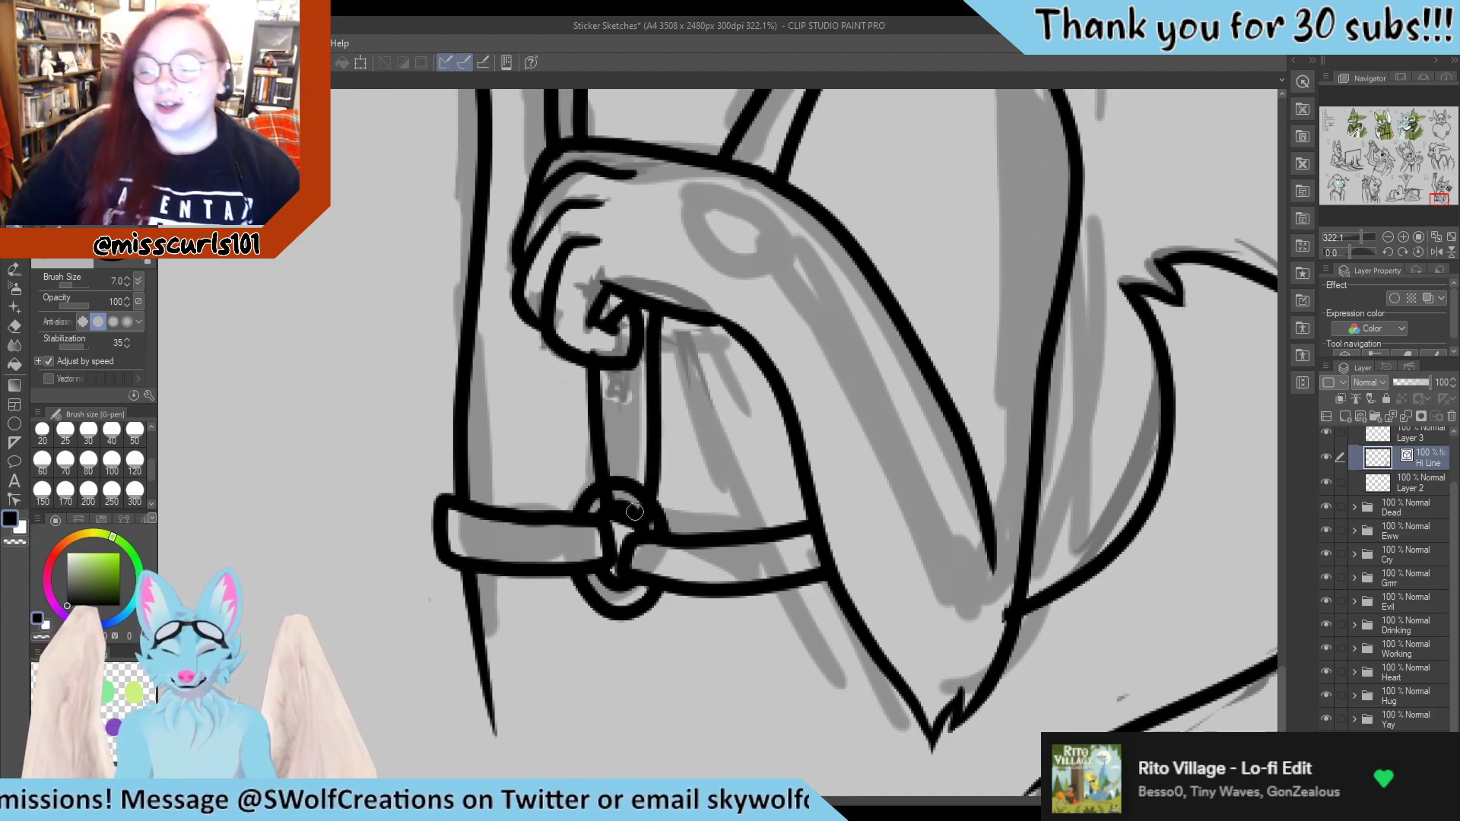
pyautogui.press('e')
pyautogui.moveTo(642, 502); pyautogui.dragTo(616, 483)
pyautogui.press('p')
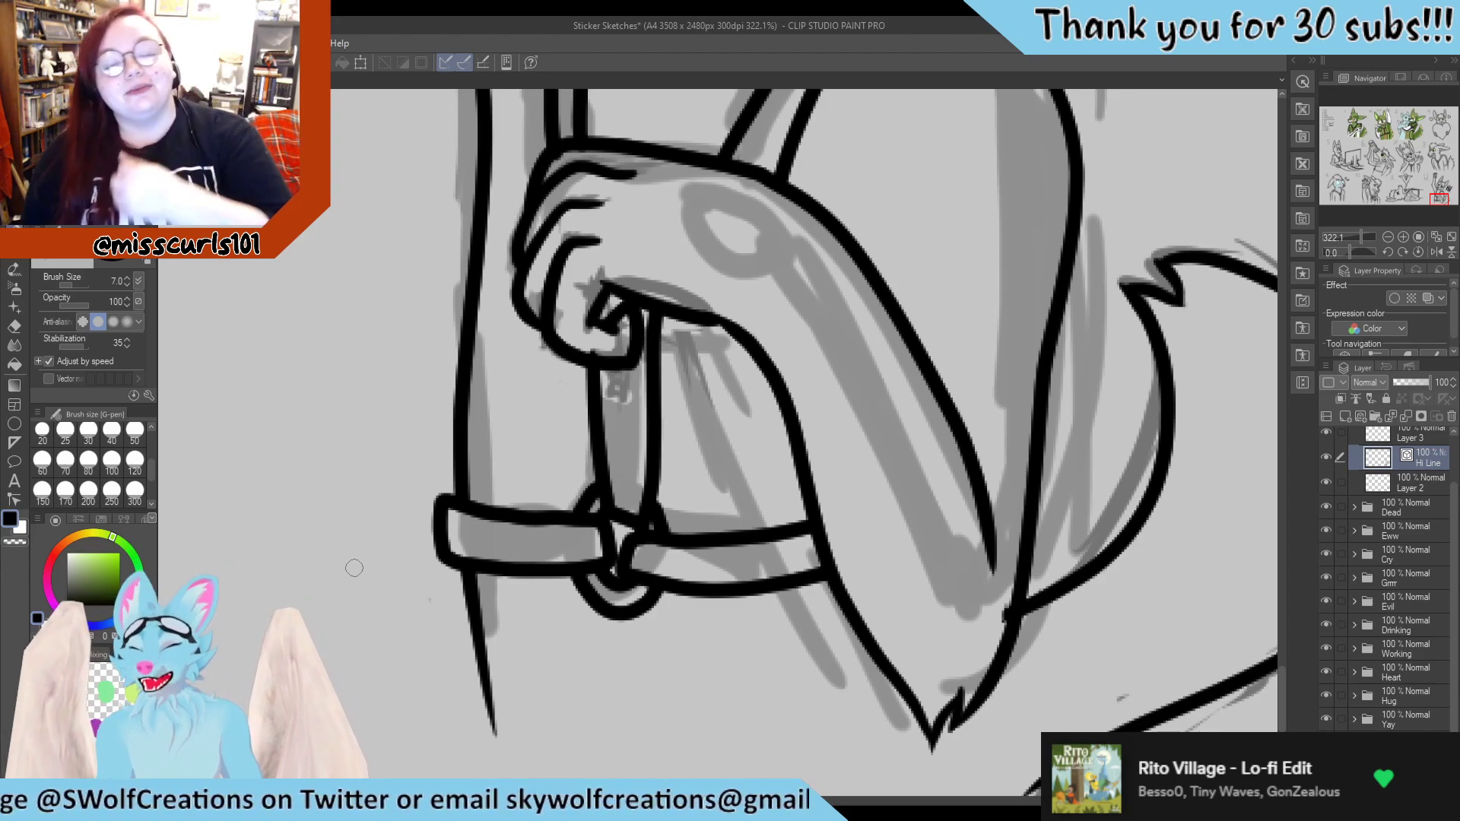
# Pinch the strap line outward at lower strength, undoing two unwanted adjustments
pyautogui.click(14, 500)
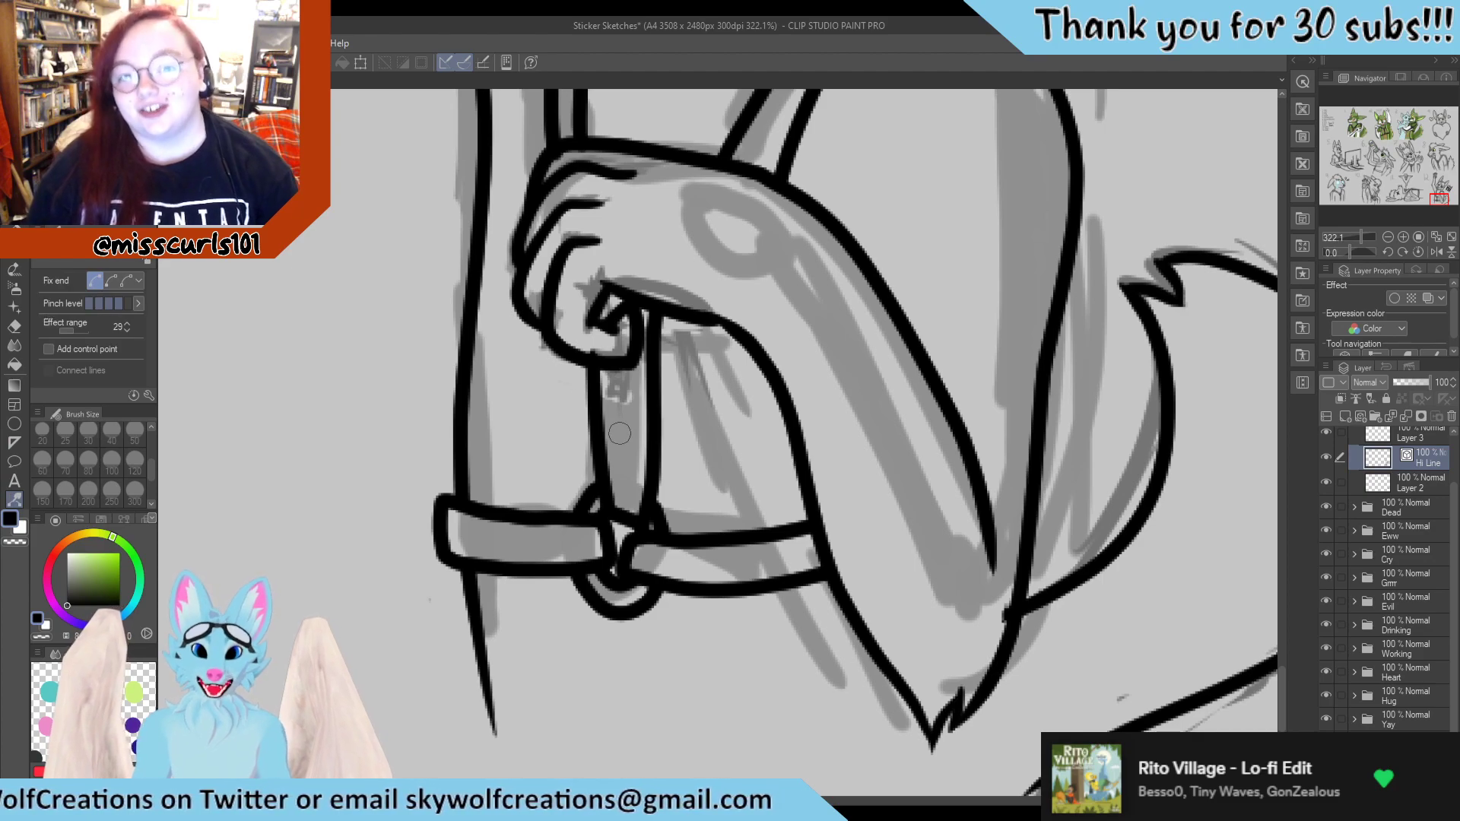
pyautogui.moveTo(652, 416); pyautogui.dragTo(659, 418)
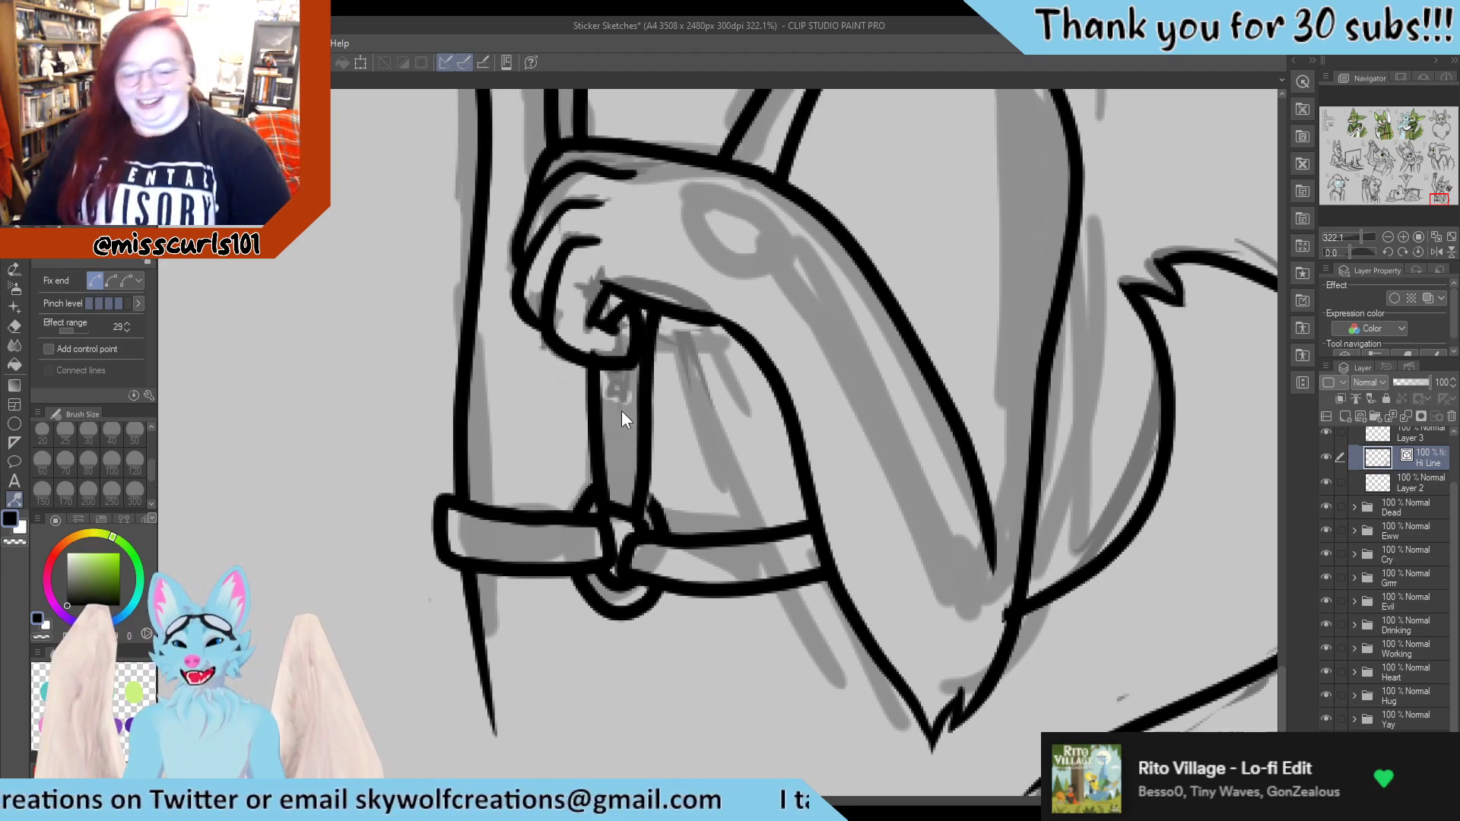
pyautogui.moveTo(643, 487); pyautogui.dragTo(651, 486)
pyautogui.click(101, 304)
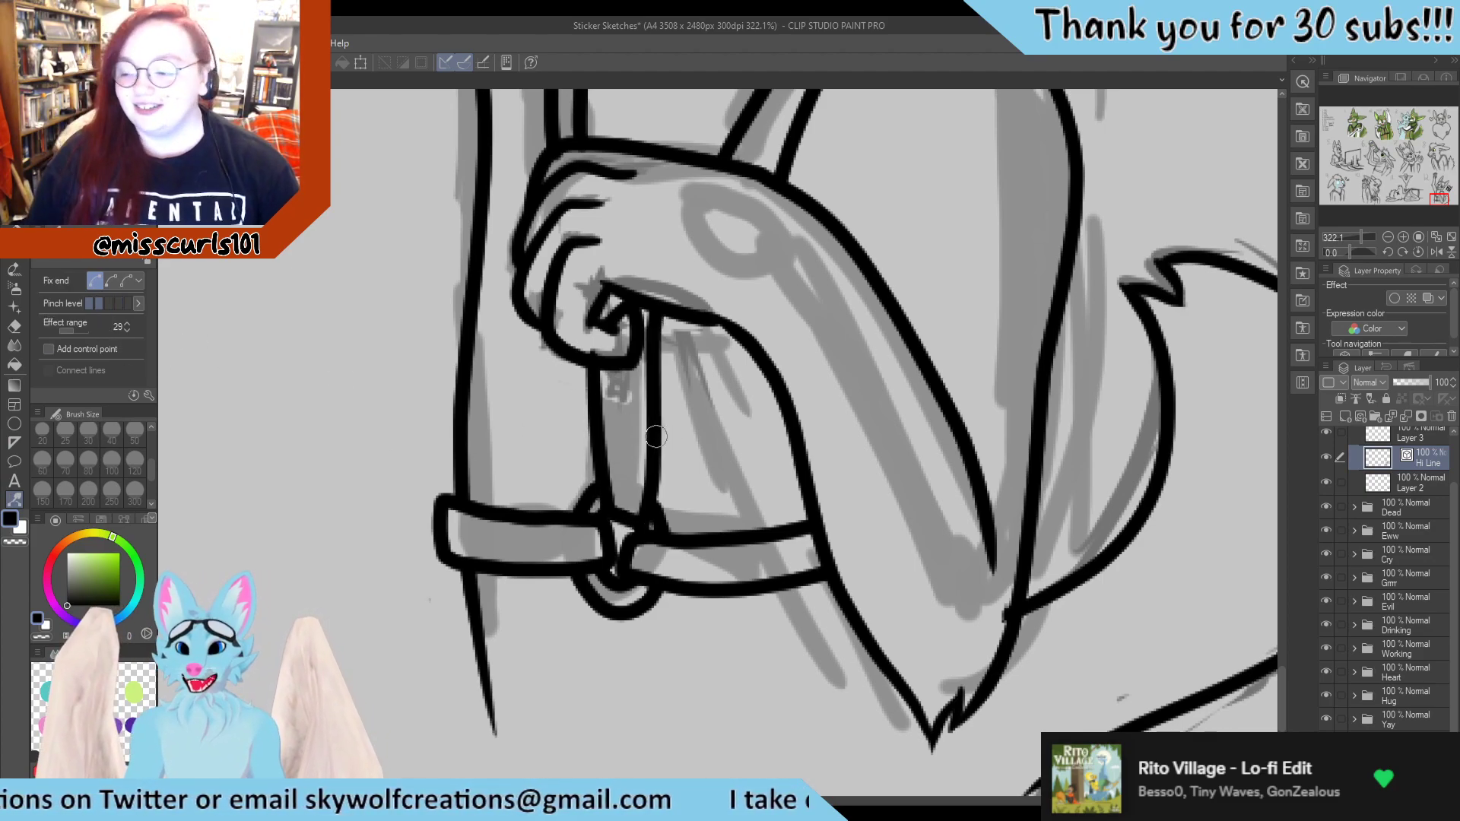
pyautogui.moveTo(654, 433); pyautogui.dragTo(643, 430)
pyautogui.hotkey('ctrl', 'z')
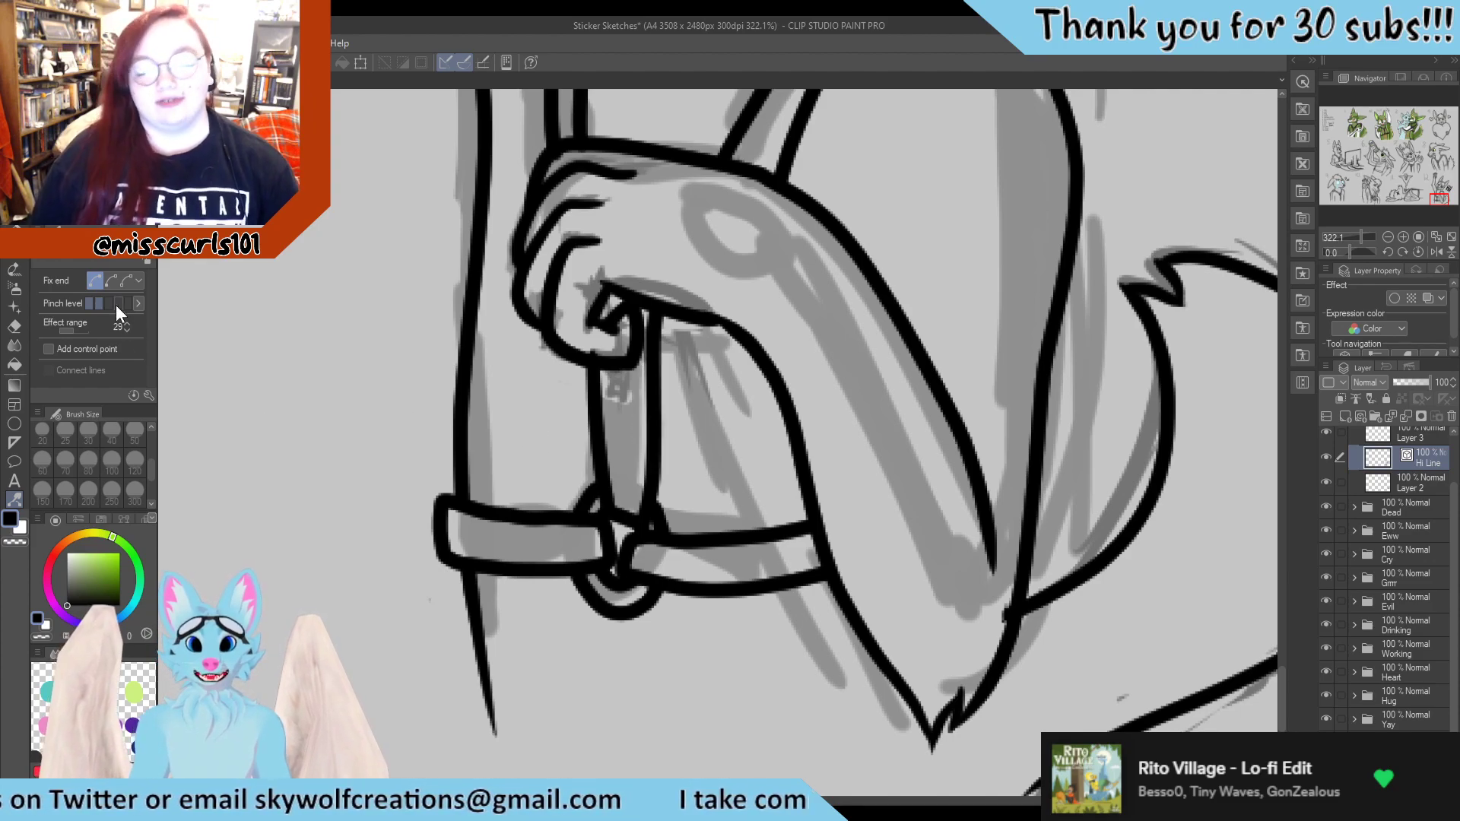
pyautogui.moveTo(647, 479); pyautogui.dragTo(632, 516)
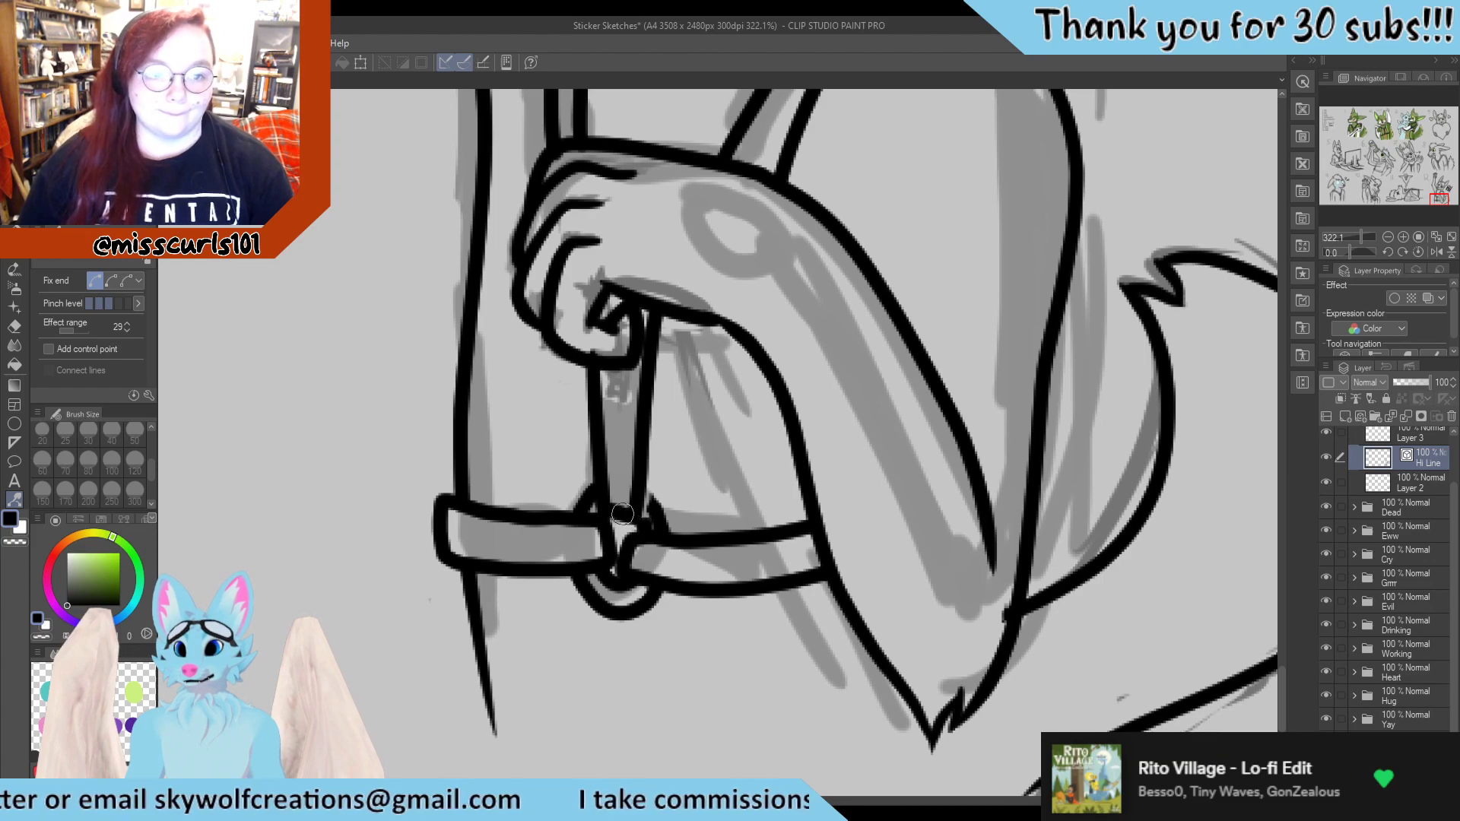
pyautogui.hotkey('ctrl', 'z')
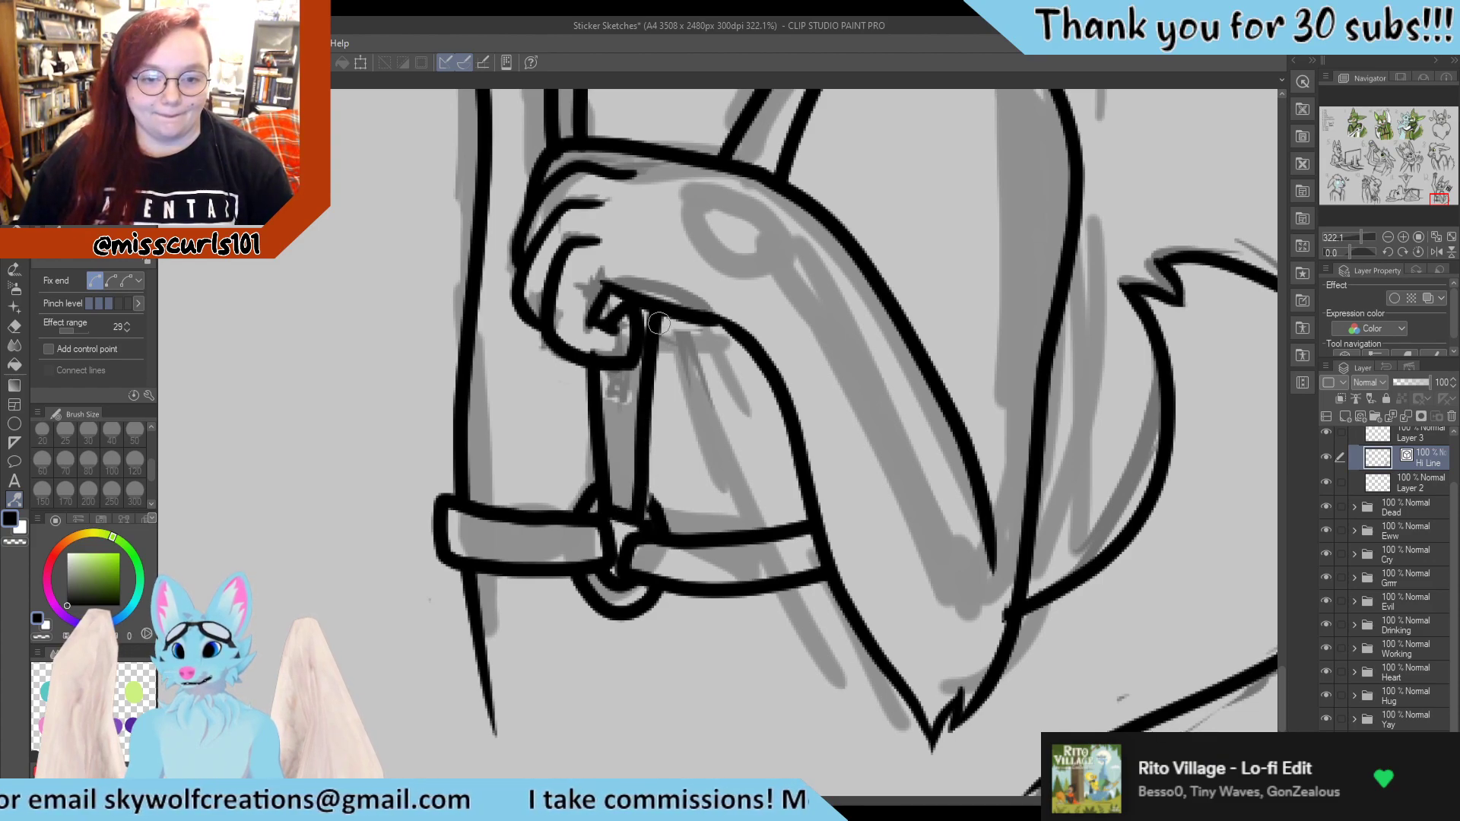
# Slim the strap line and reshape its end and corner at the buckle
pyautogui.moveTo(648, 433); pyautogui.dragTo(645, 436)
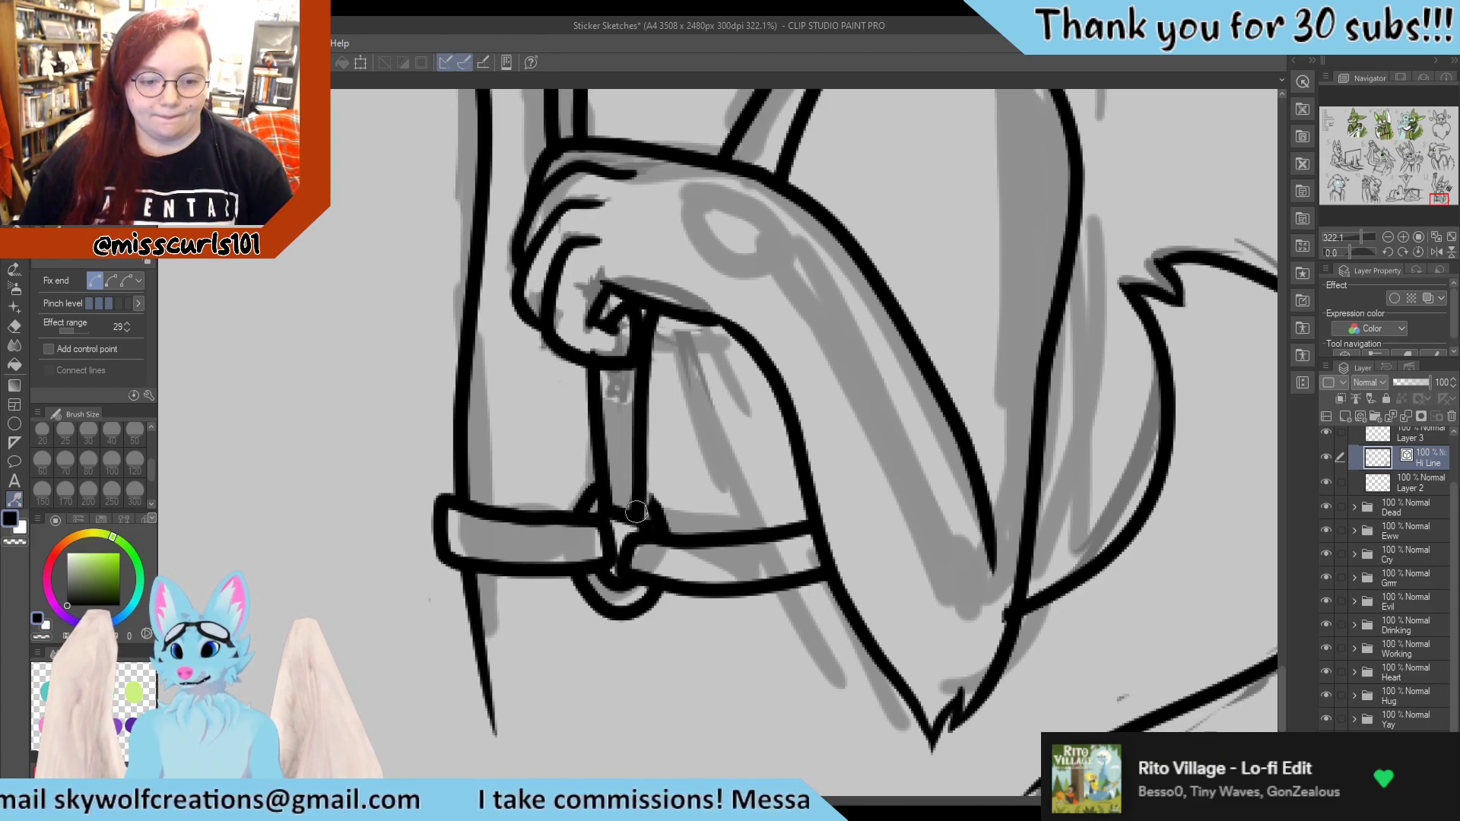
pyautogui.moveTo(634, 513); pyautogui.dragTo(637, 509)
pyautogui.moveTo(605, 557); pyautogui.dragTo(599, 559)
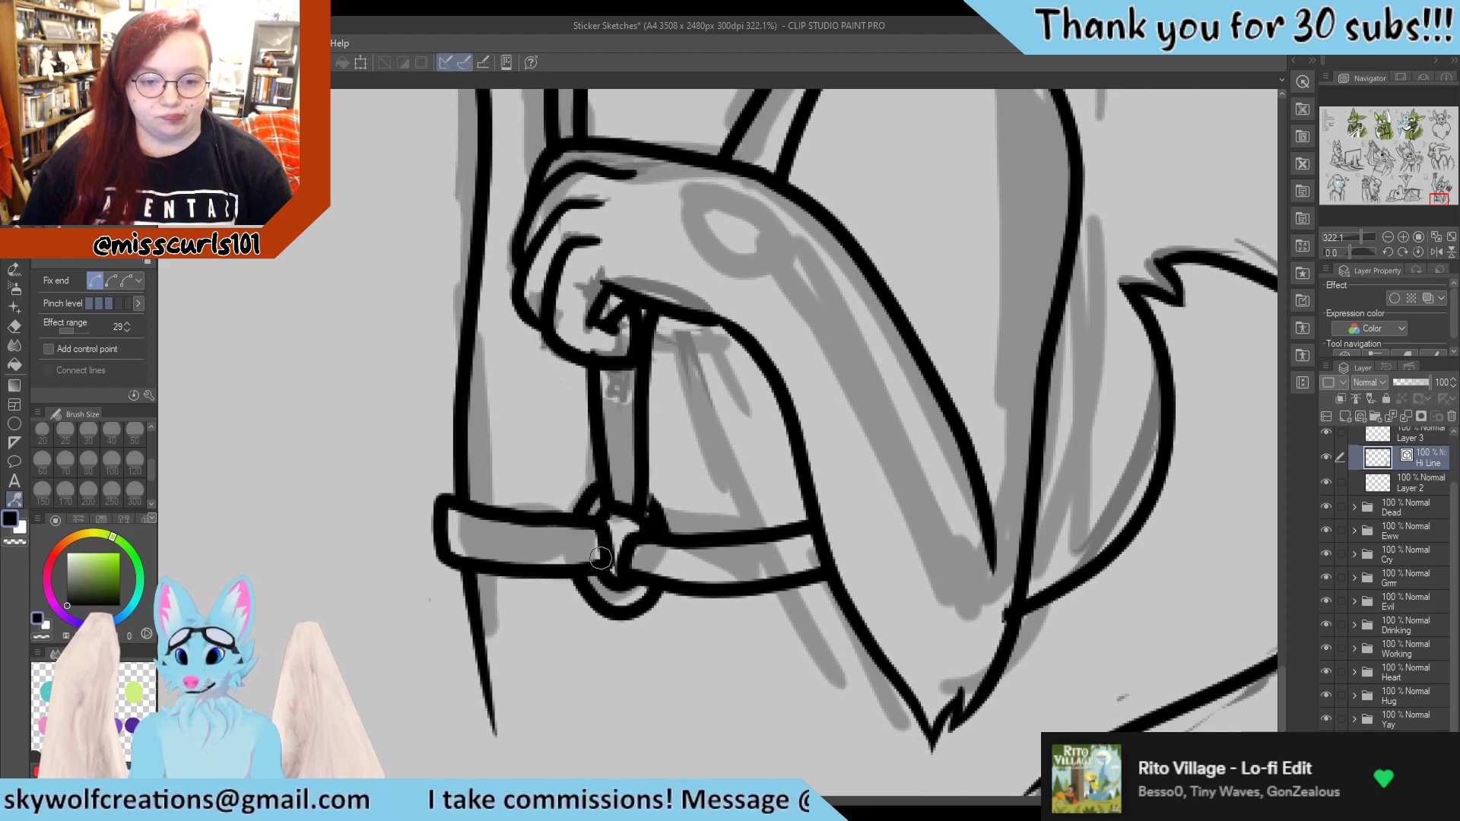
pyautogui.moveTo(442, 503); pyautogui.dragTo(461, 507)
pyautogui.moveTo(482, 653)
pyautogui.mouseDown()
pyautogui.moveTo(487, 715)
pyautogui.moveTo(474, 647)
pyautogui.moveTo(482, 676)
pyautogui.mouseUp()
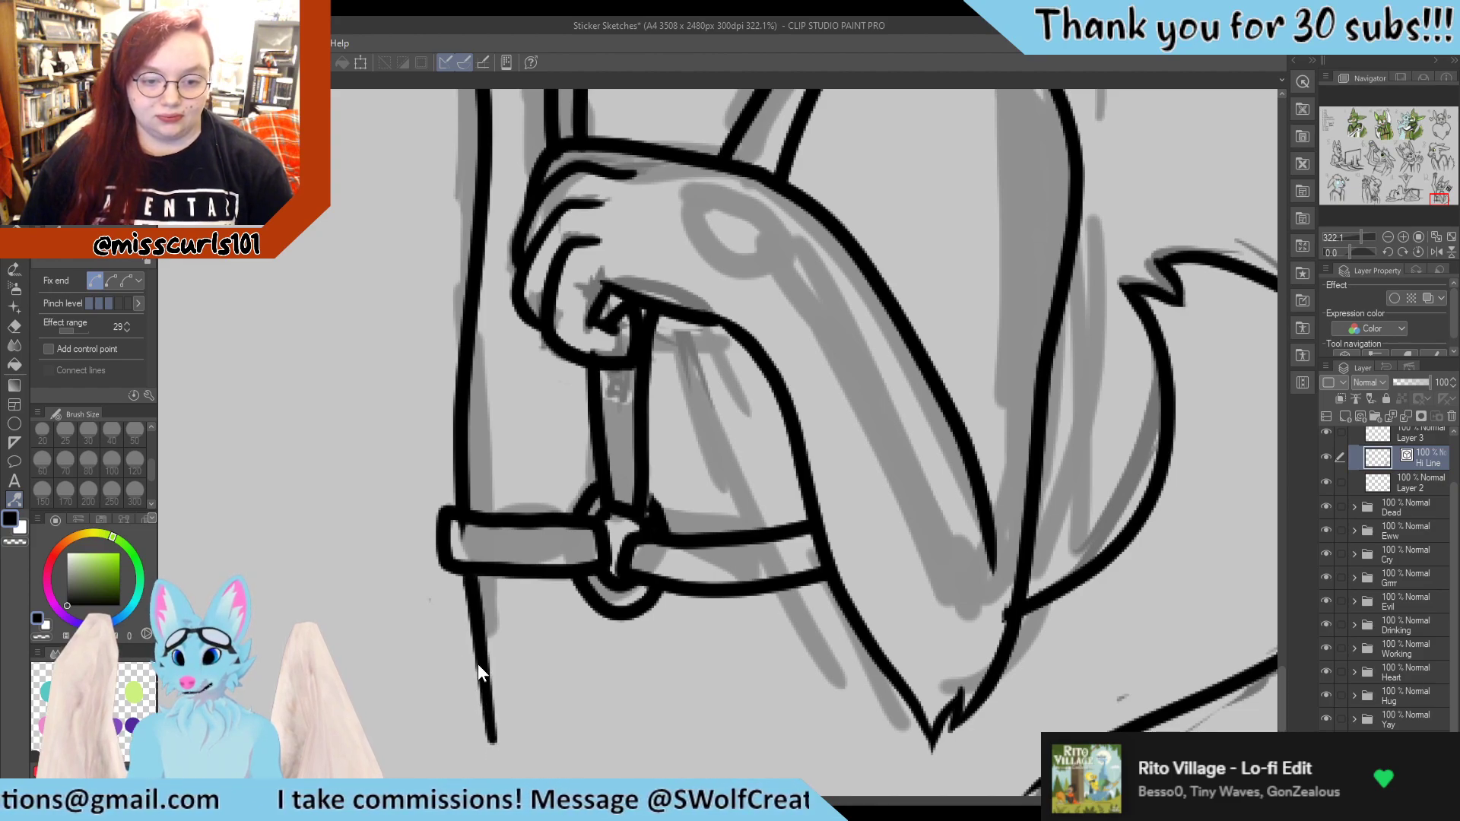
# Taper the lower strap line and extend the pole line to the canvas bottom
pyautogui.click(109, 280)
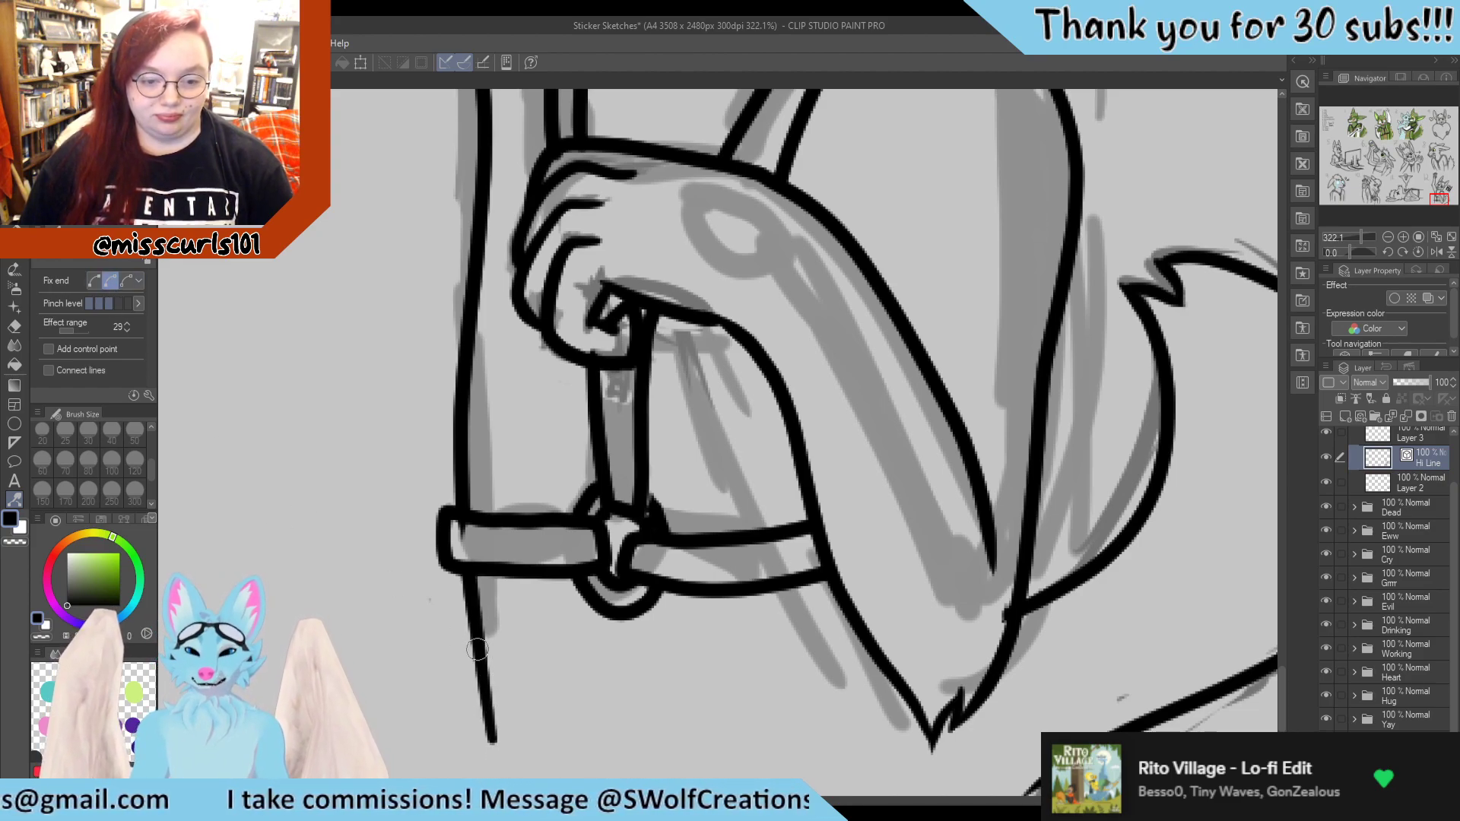
pyautogui.moveTo(482, 713); pyautogui.dragTo(478, 683)
pyautogui.moveTo(494, 750); pyautogui.dragTo(495, 782)
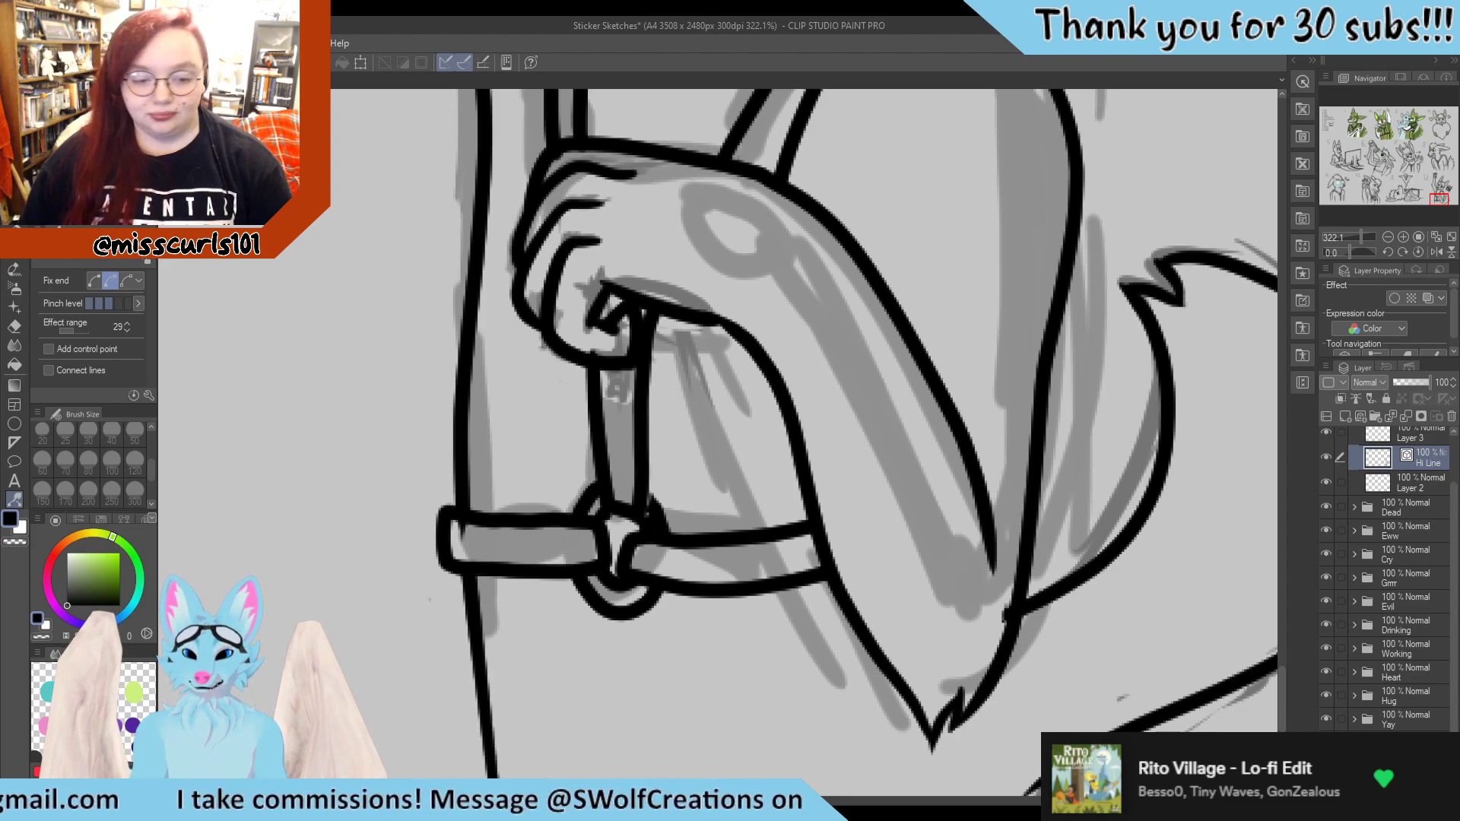
pyautogui.press('e')
pyautogui.click(481, 546)
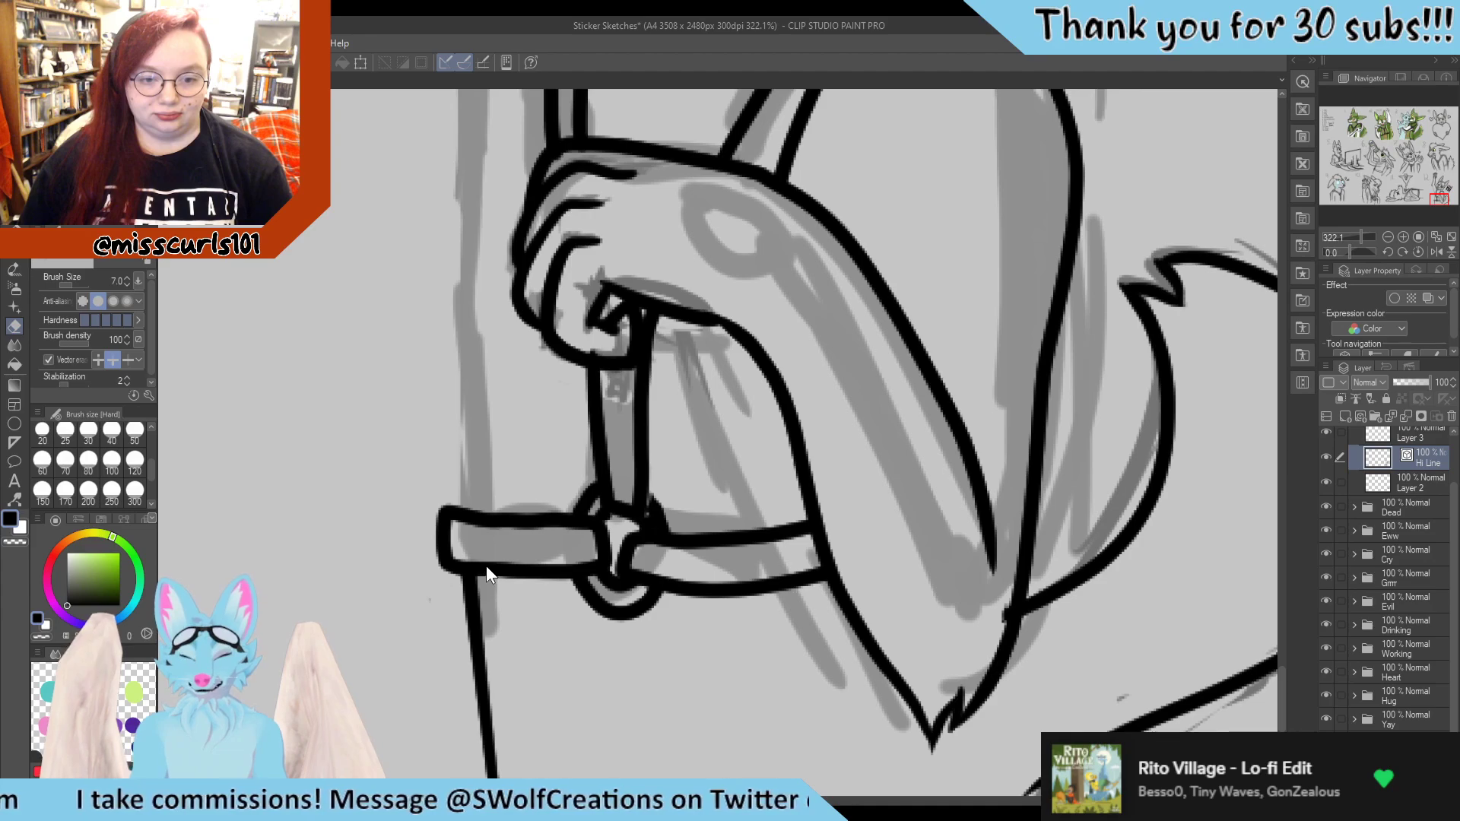
pyautogui.hotkey('ctrl', 'z')
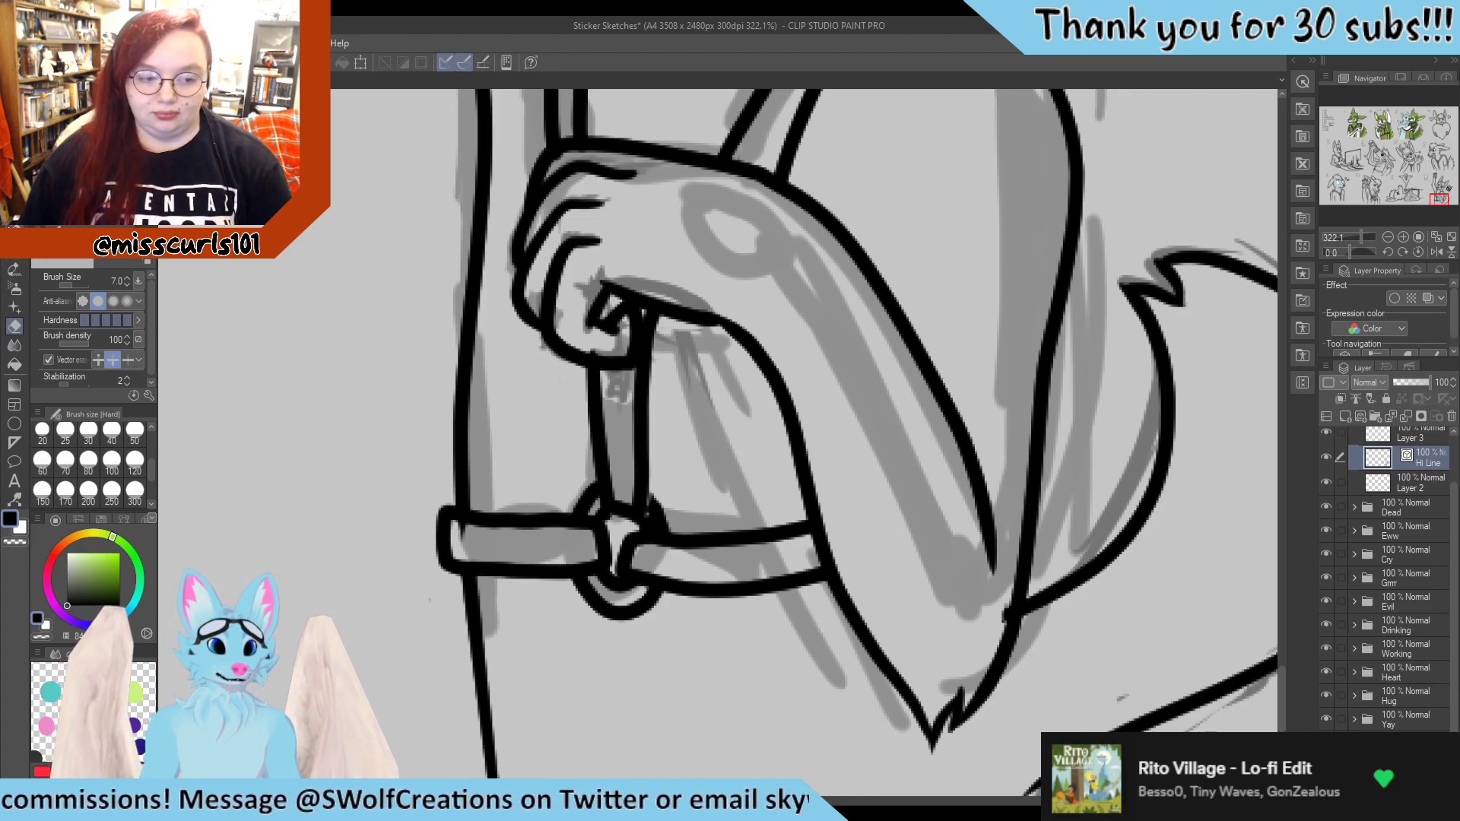
pyautogui.click(13, 270)
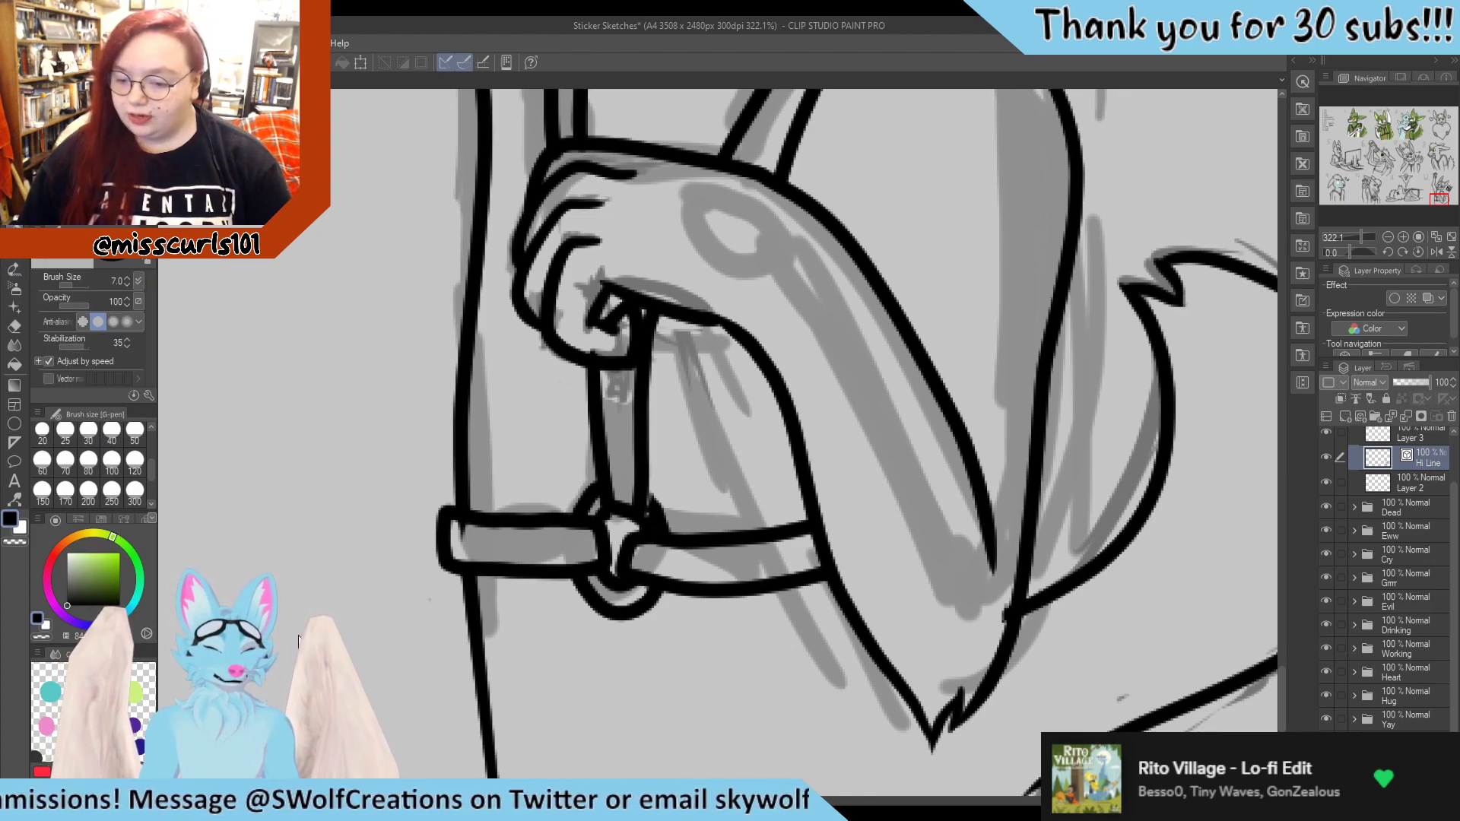
# Save the Sticker Sketches file with Ctrl+S
pyautogui.hotkey('ctrl', 's')
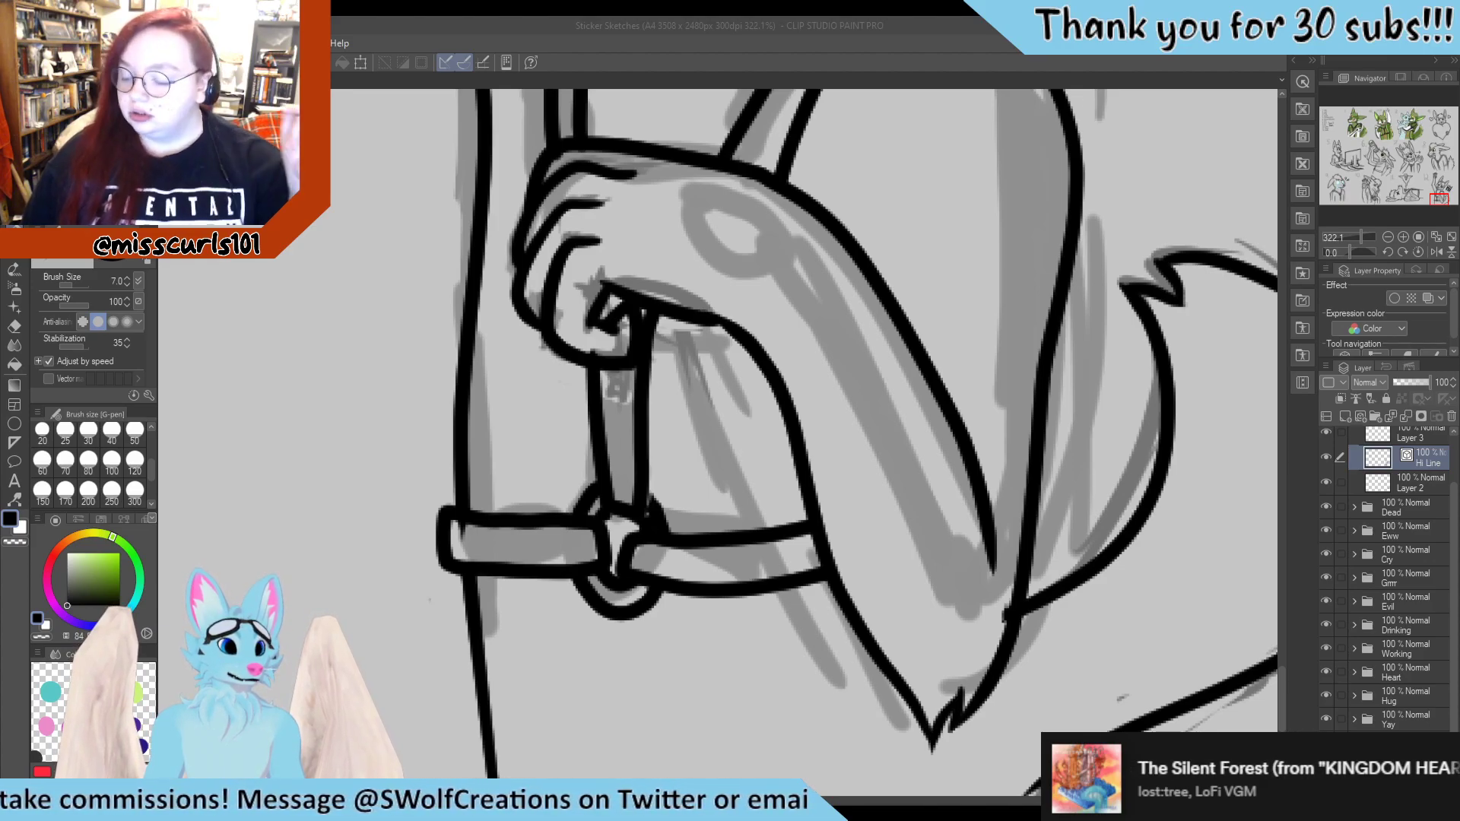
# Switch the pole line's end corner and delete a control point to smooth the arm line
pyautogui.scroll(-3, 647, 430)
pyautogui.scroll(5, 525, 475)
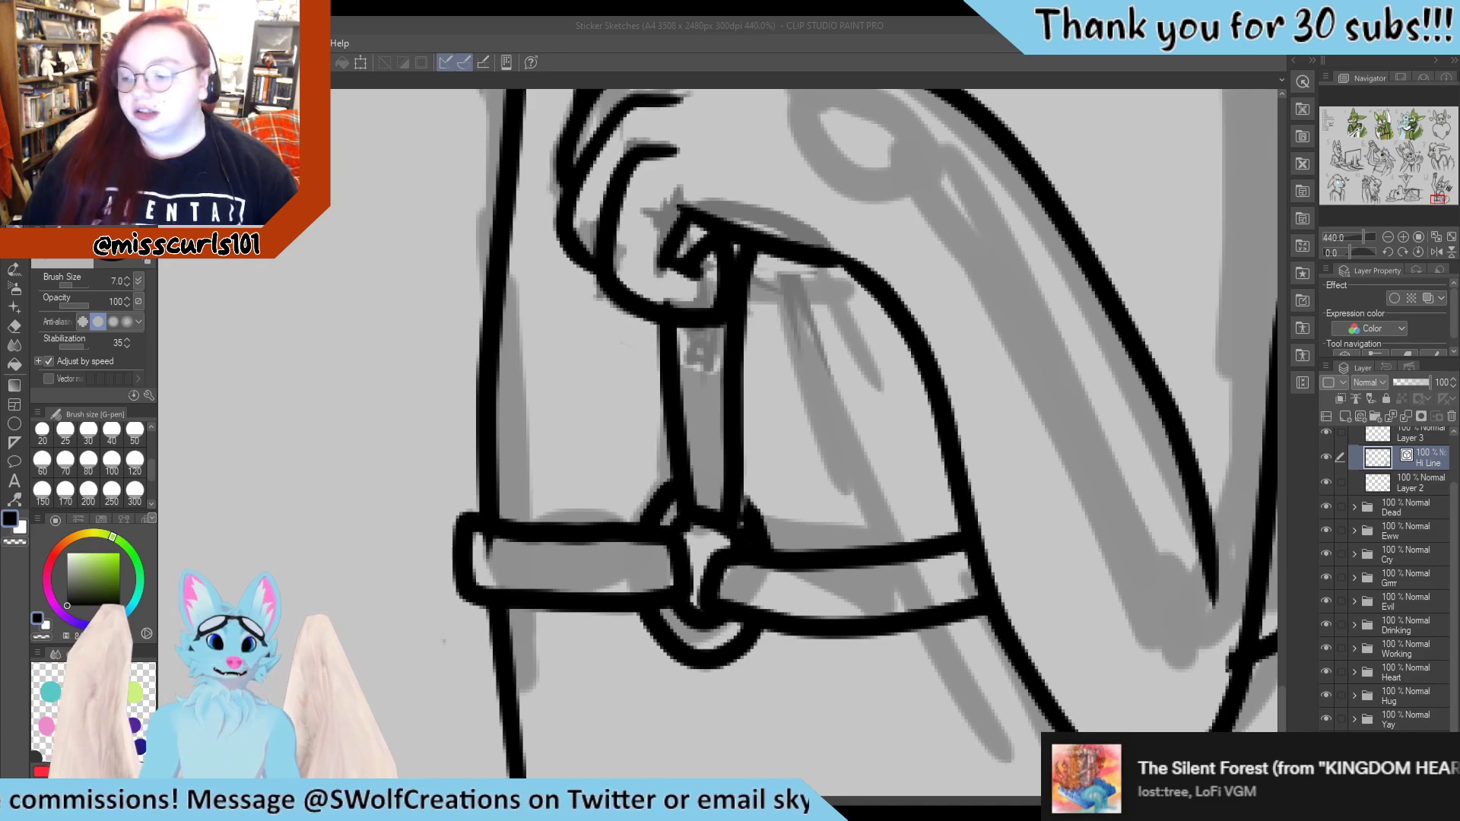
pyautogui.click(14, 503)
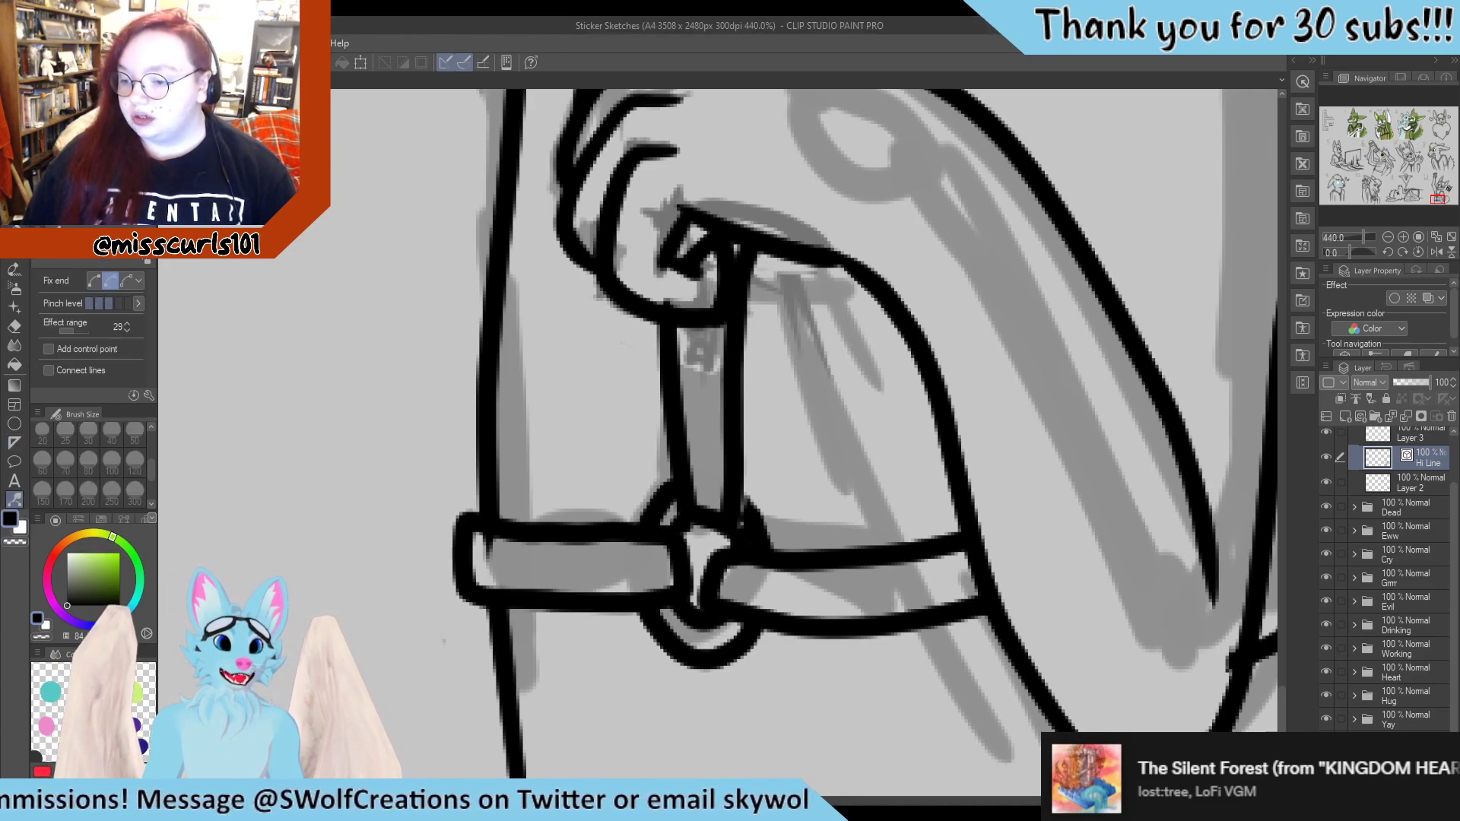
pyautogui.click(85, 122)
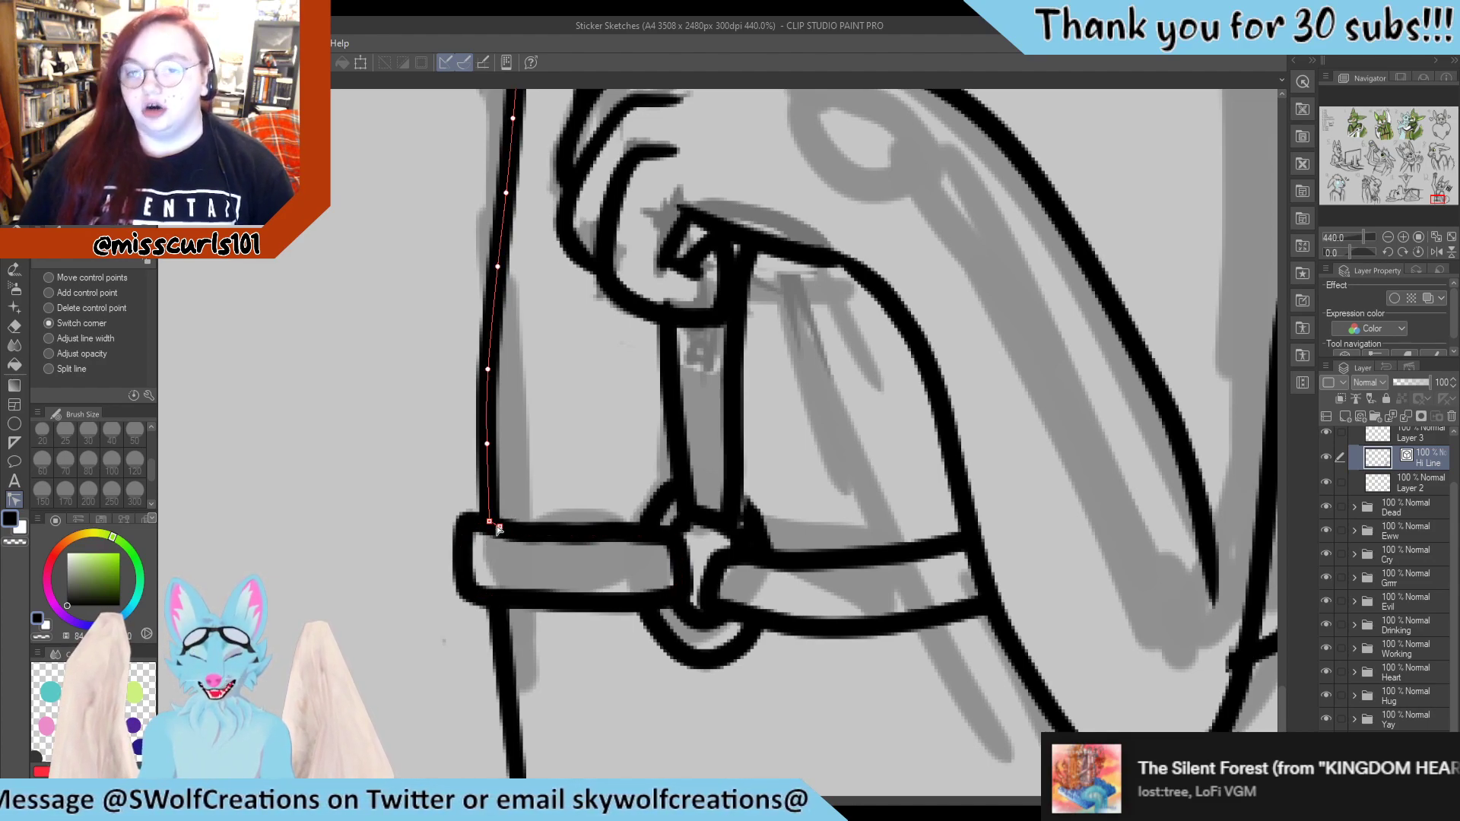
pyautogui.click(499, 527)
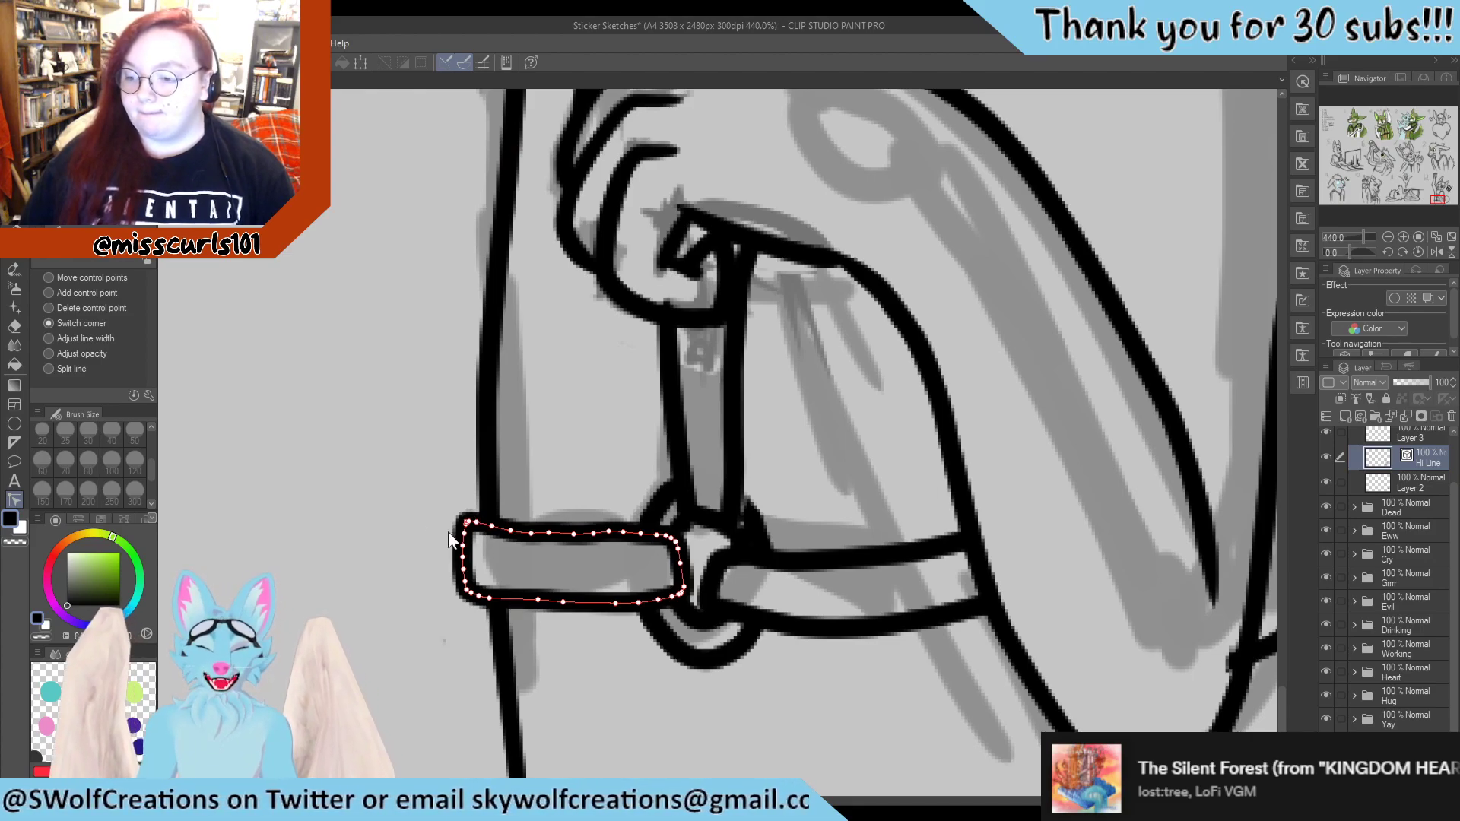
pyautogui.scroll(-3, 432, 435)
pyautogui.scroll(-3, 650, 541)
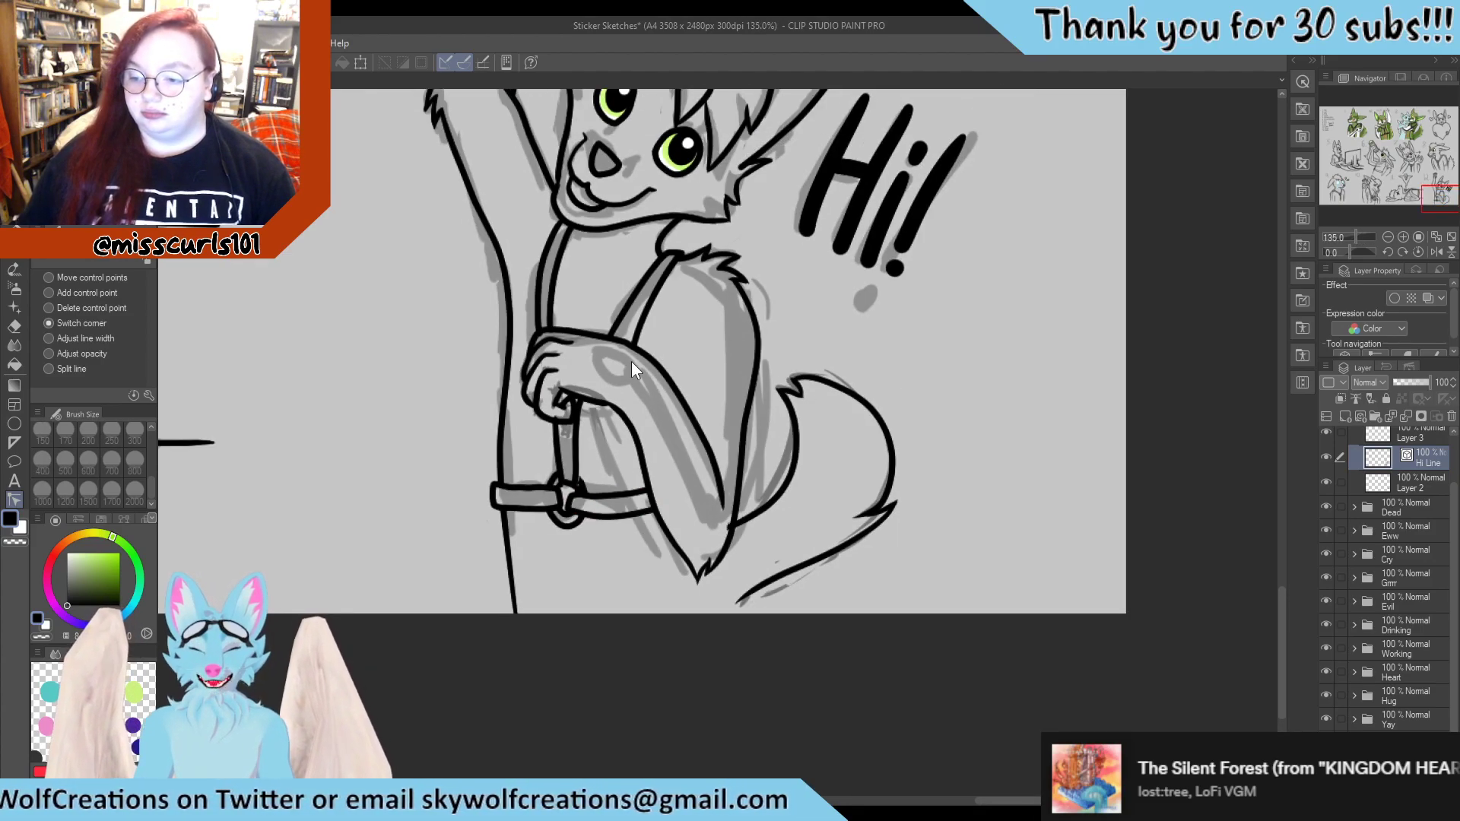
pyautogui.scroll(2, 631, 361)
pyautogui.scroll(5, 776, 477)
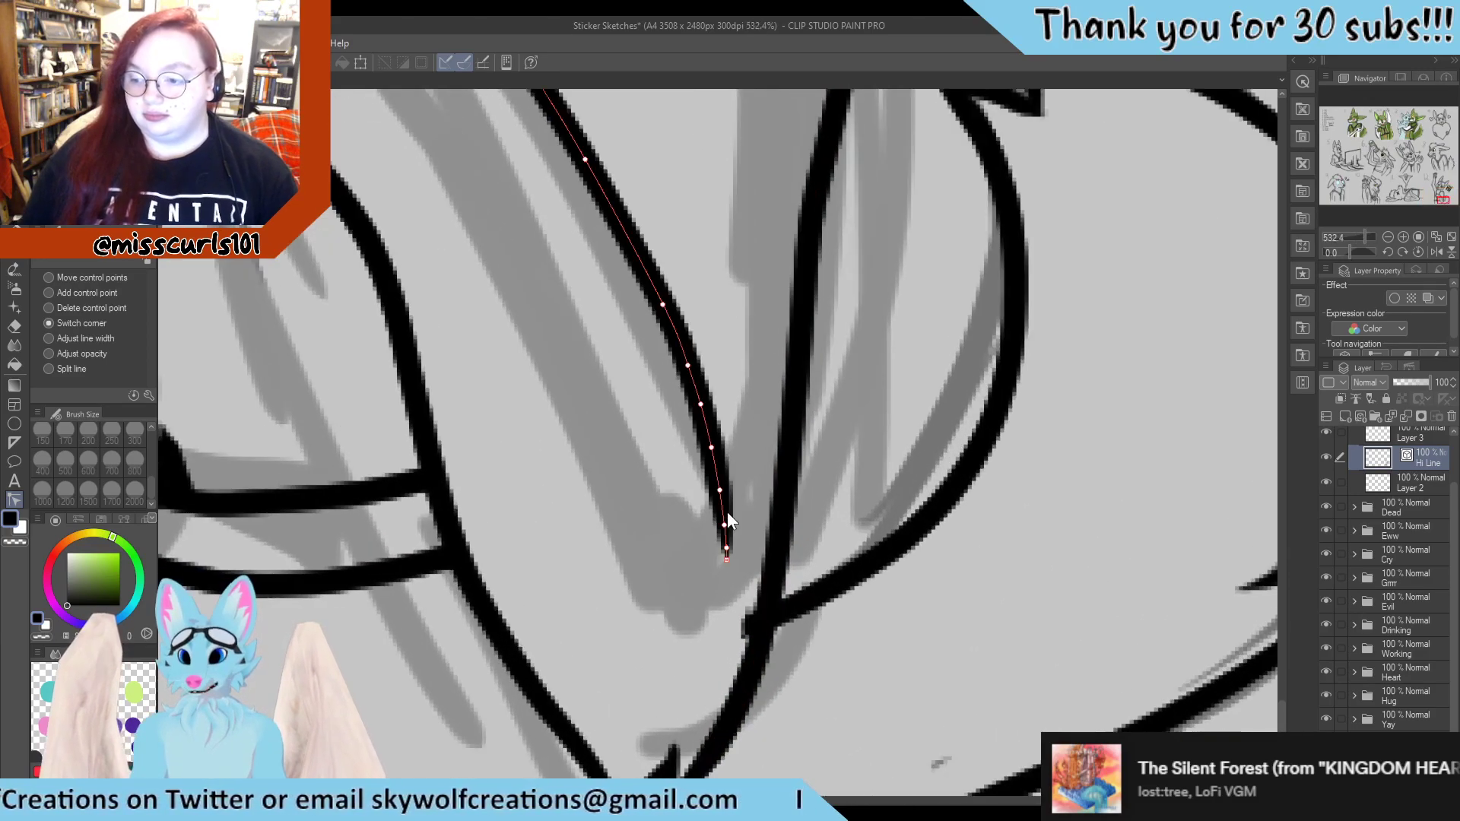
pyautogui.click(752, 625)
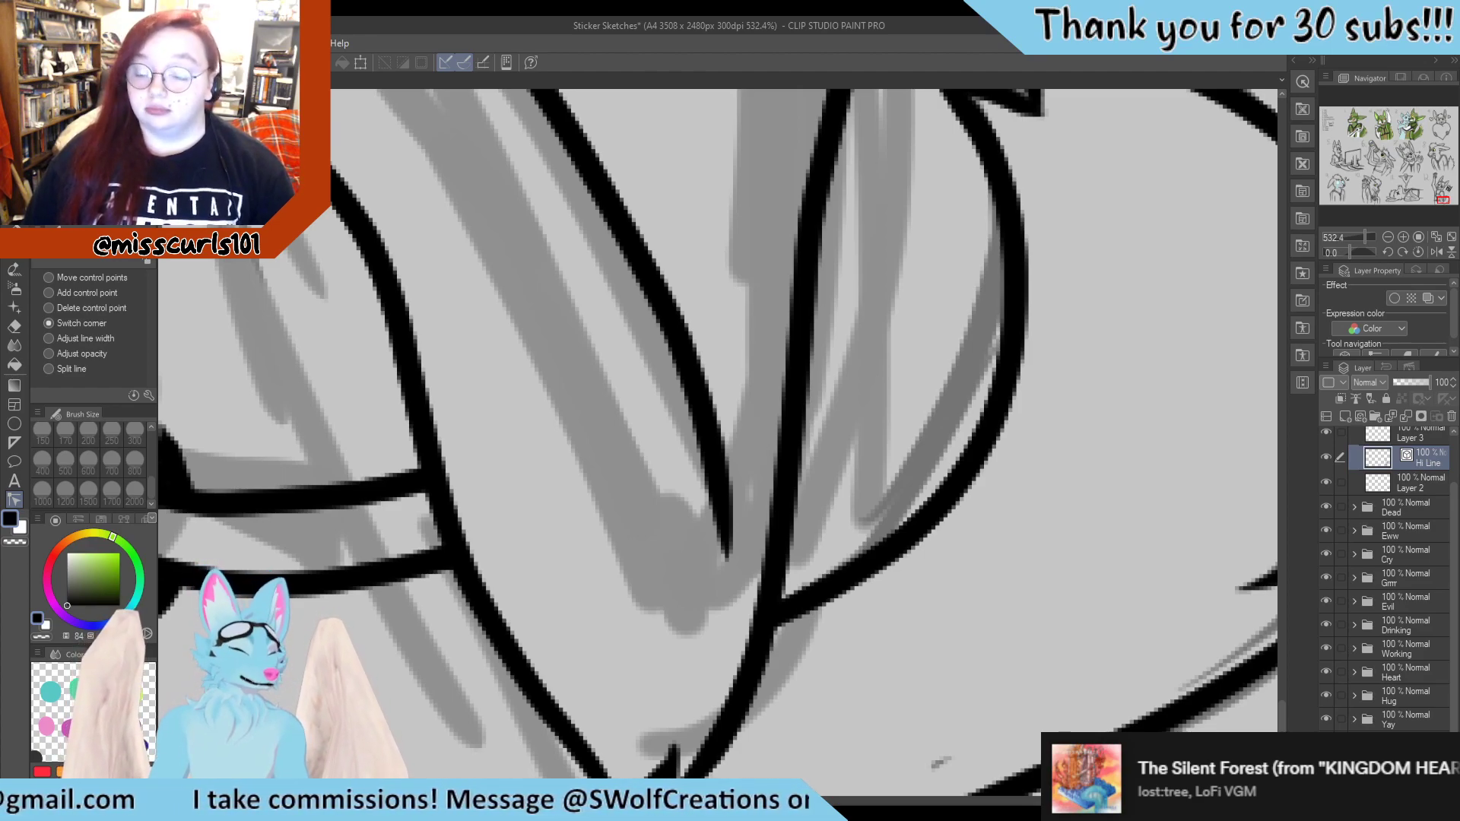
pyautogui.scroll(-15, 765, 533)
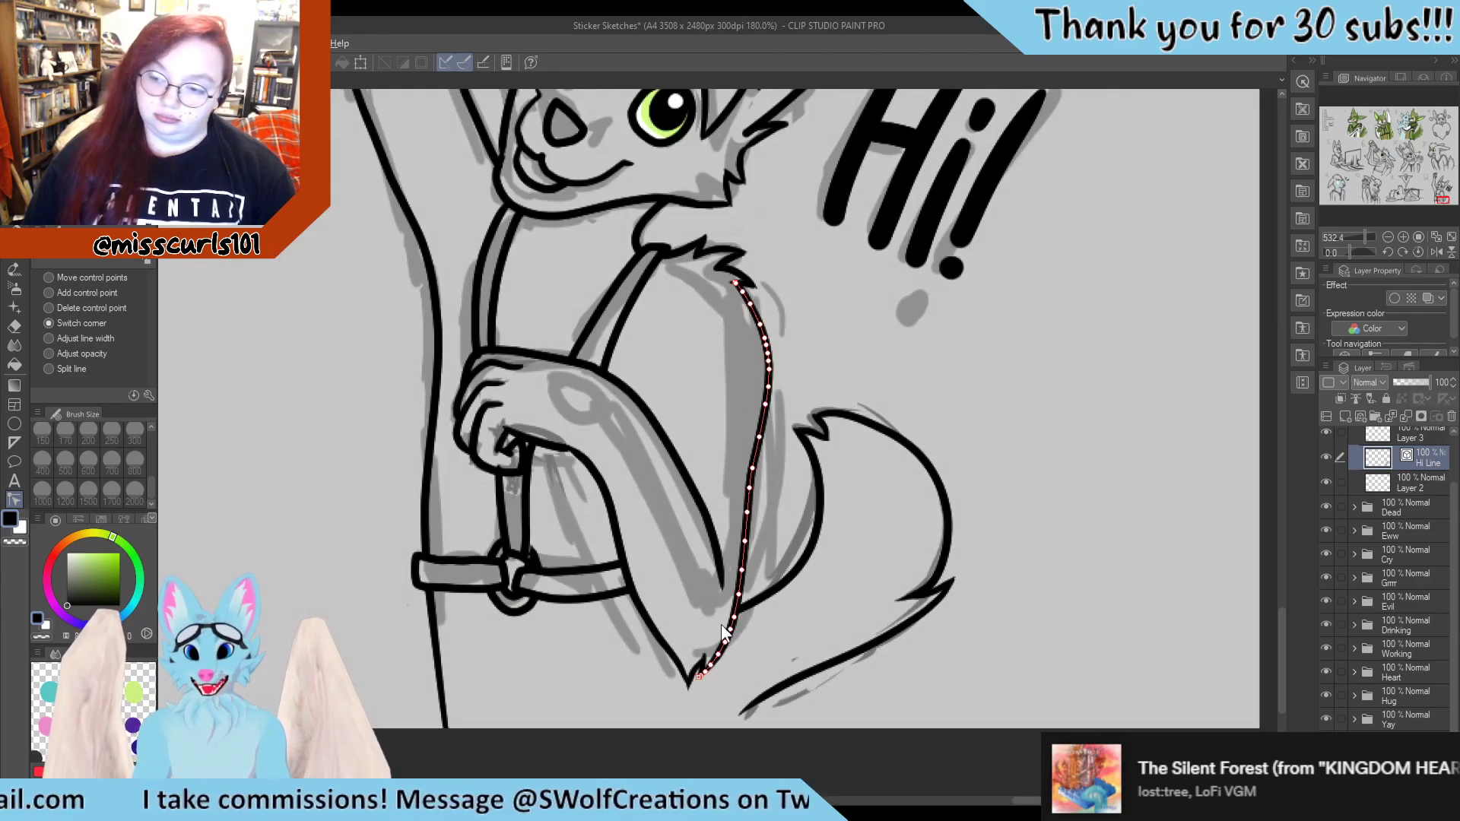
# Ink a vertical line from the chest fur tip to the sketch's bottom edge, erasing the stub above
pyautogui.scroll(1, 720, 504)
pyautogui.scroll(2, 685, 355)
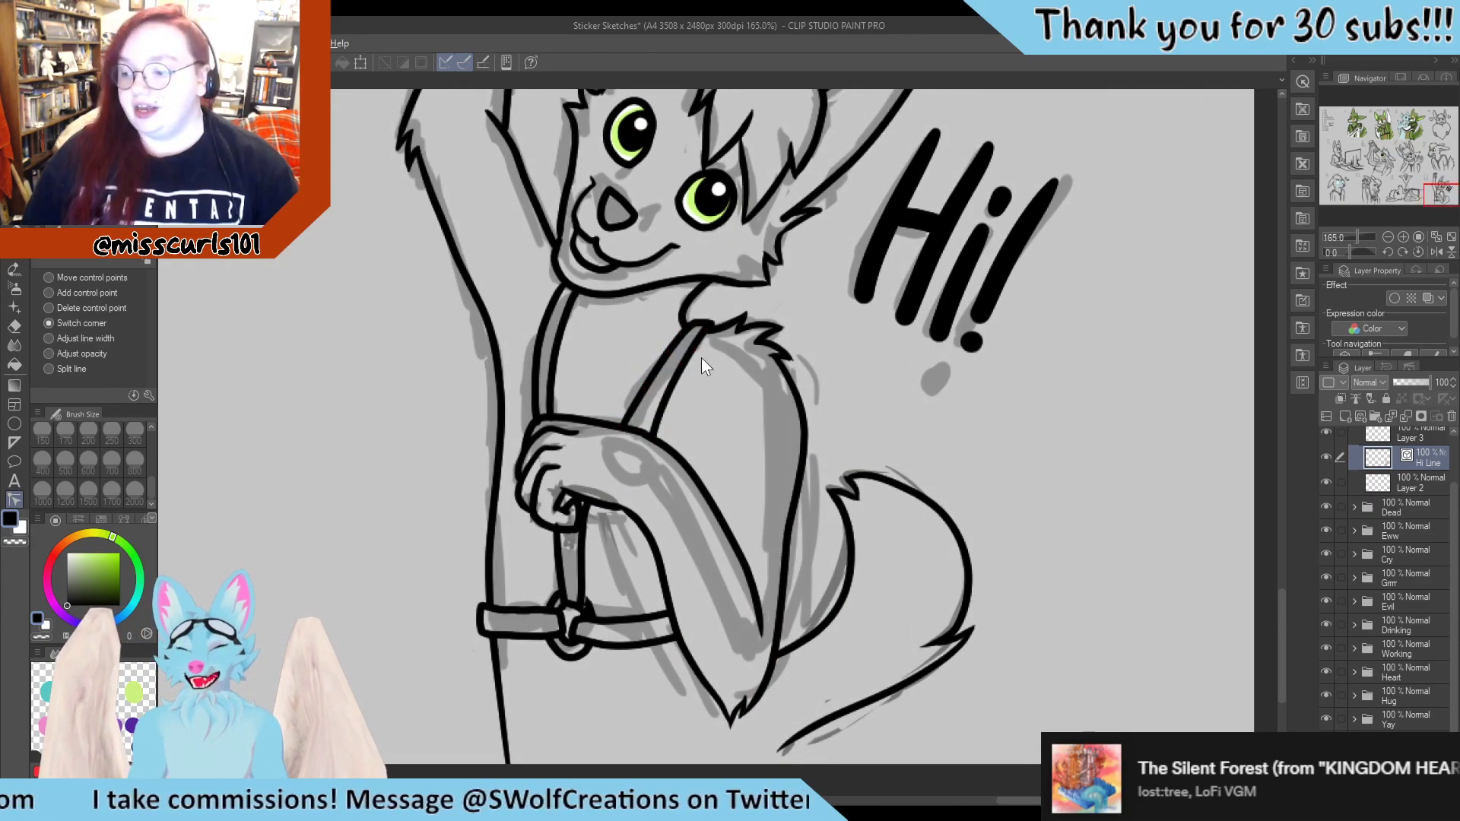
pyautogui.scroll(-2, 713, 289)
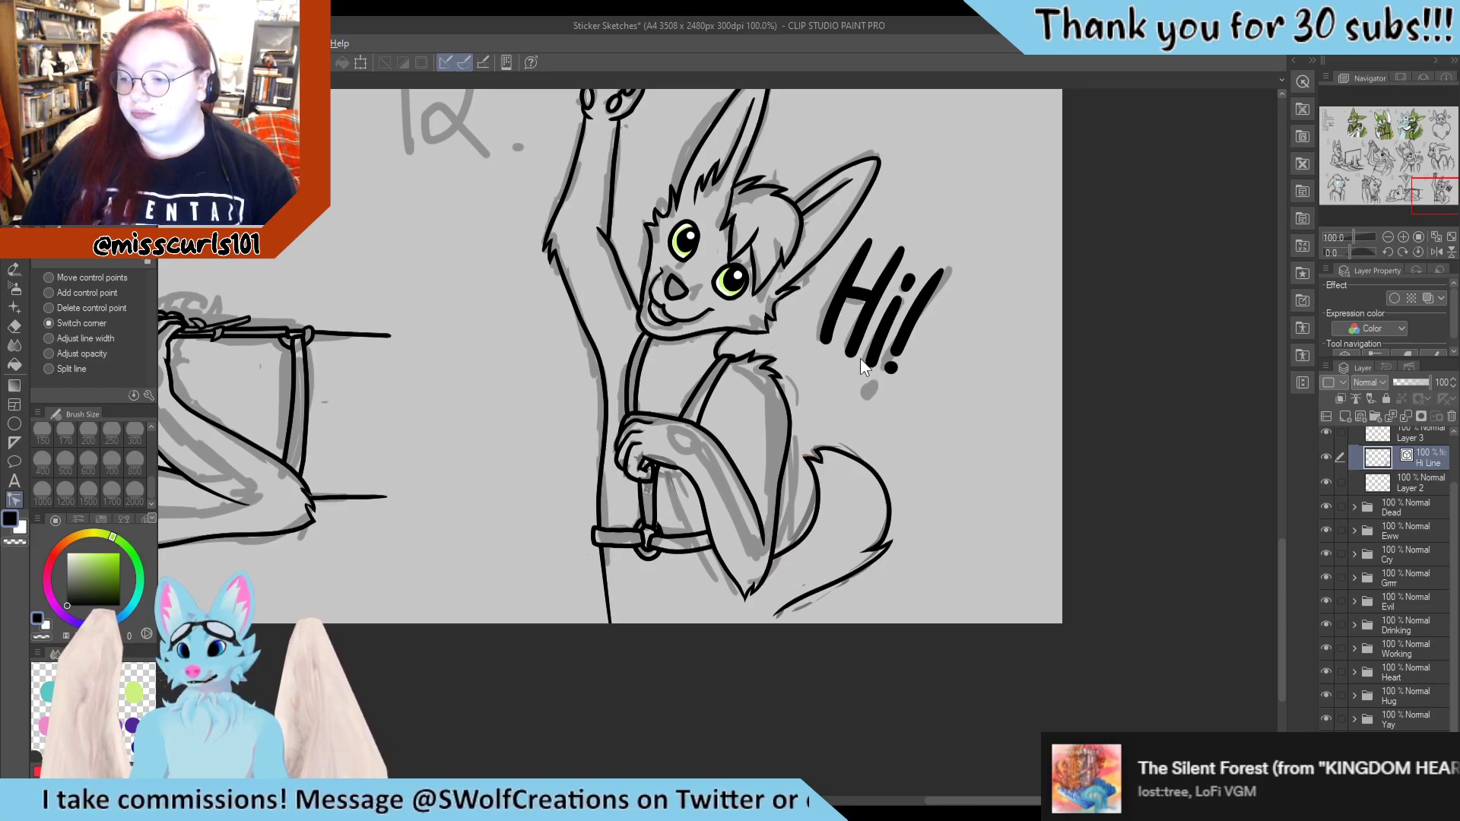
pyautogui.scroll(5, 834, 634)
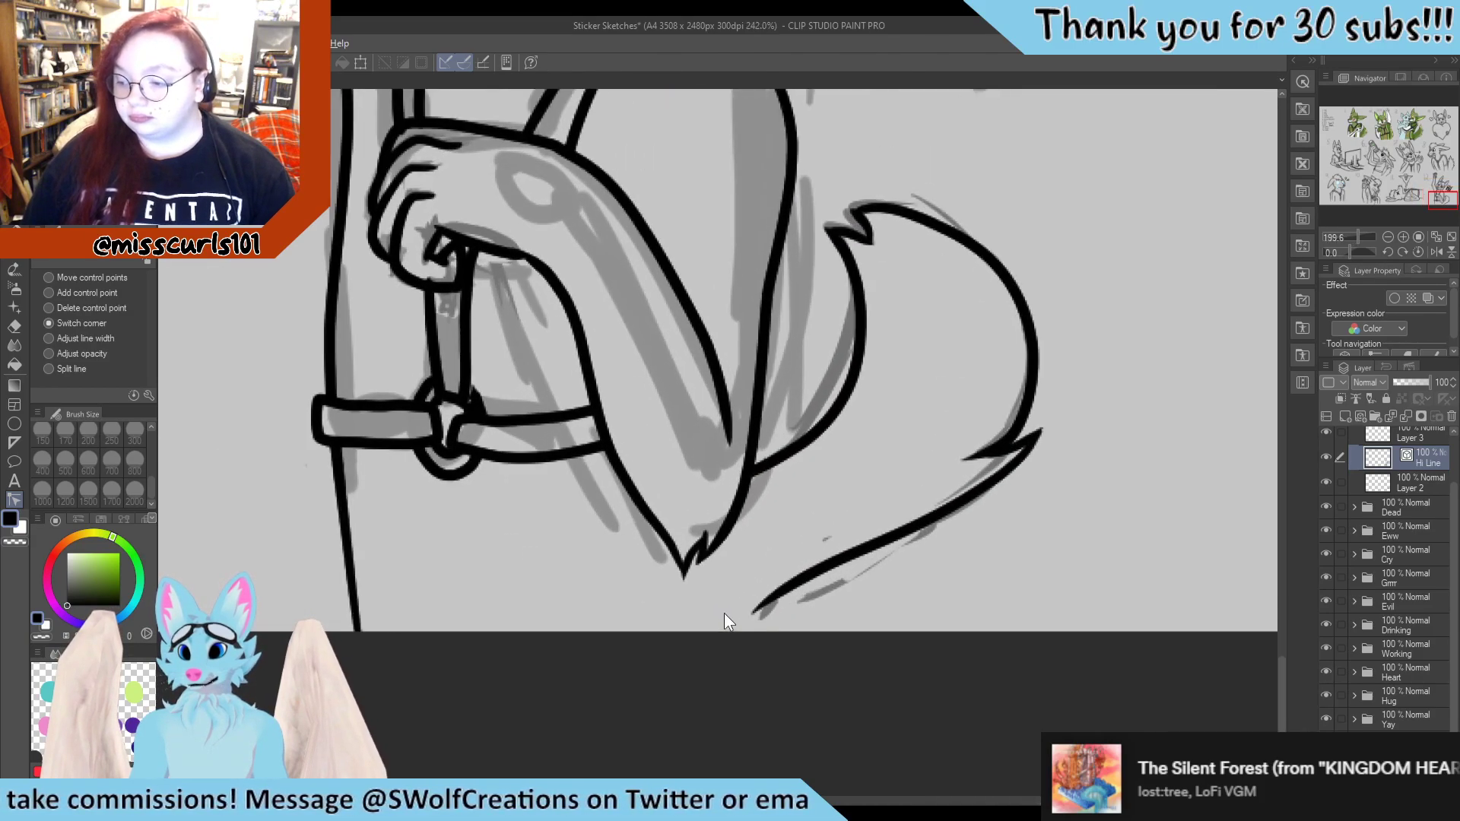
pyautogui.press('p')
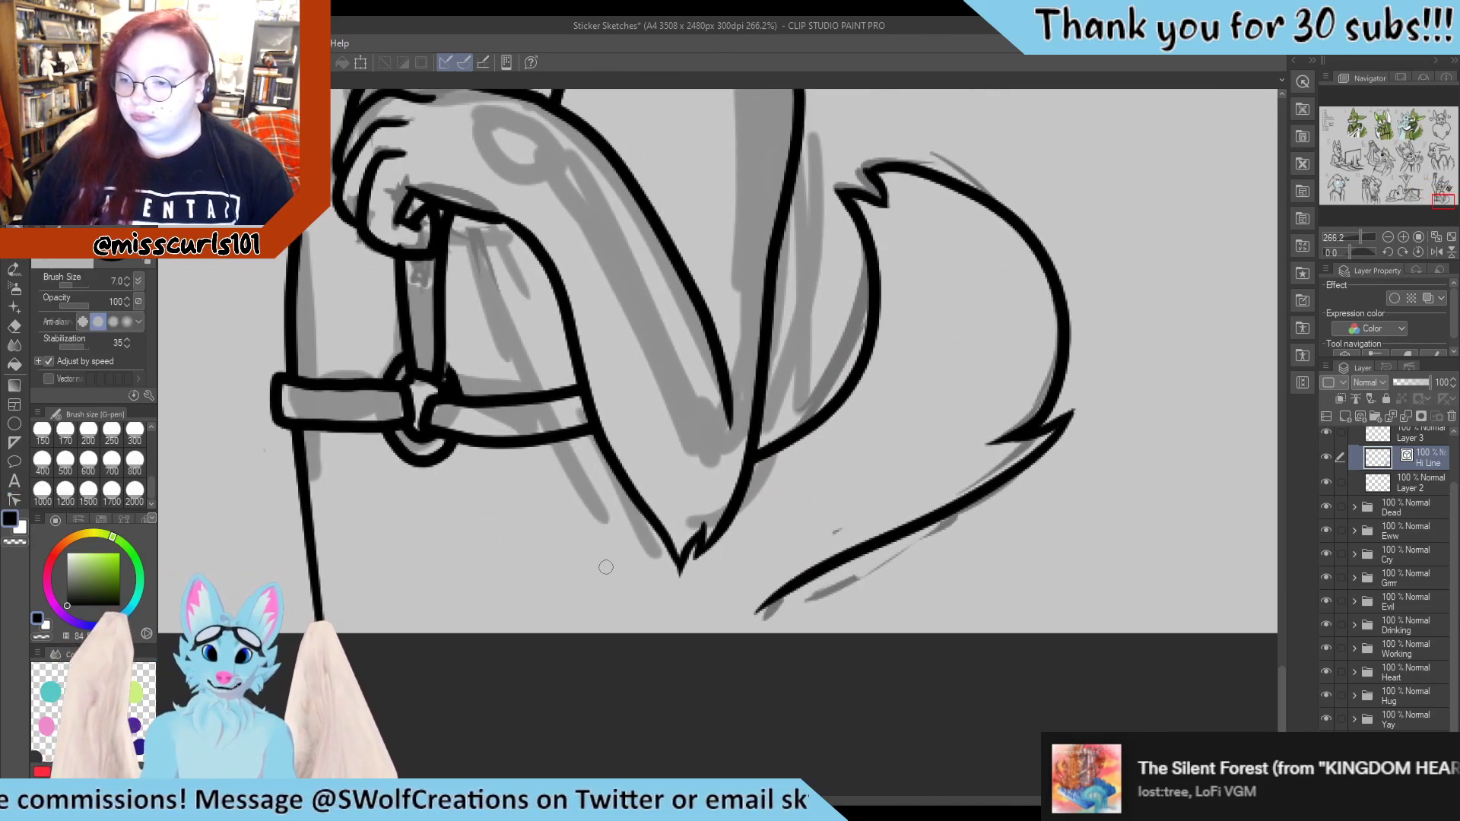
pyautogui.moveTo(669, 521); pyautogui.dragTo(658, 631)
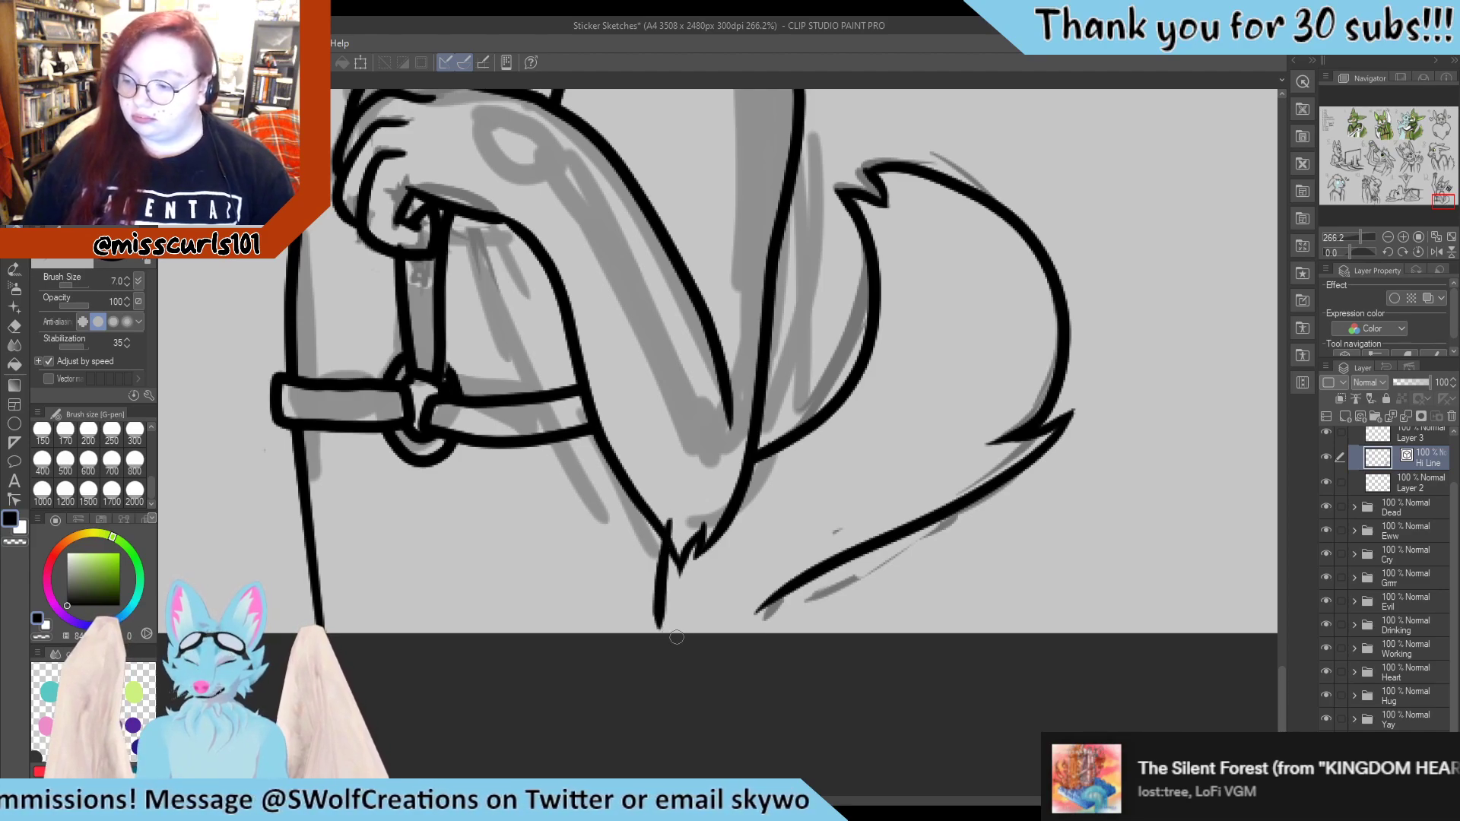
pyautogui.hotkey('ctrl', 'z')
pyautogui.moveTo(658, 501); pyautogui.dragTo(663, 628)
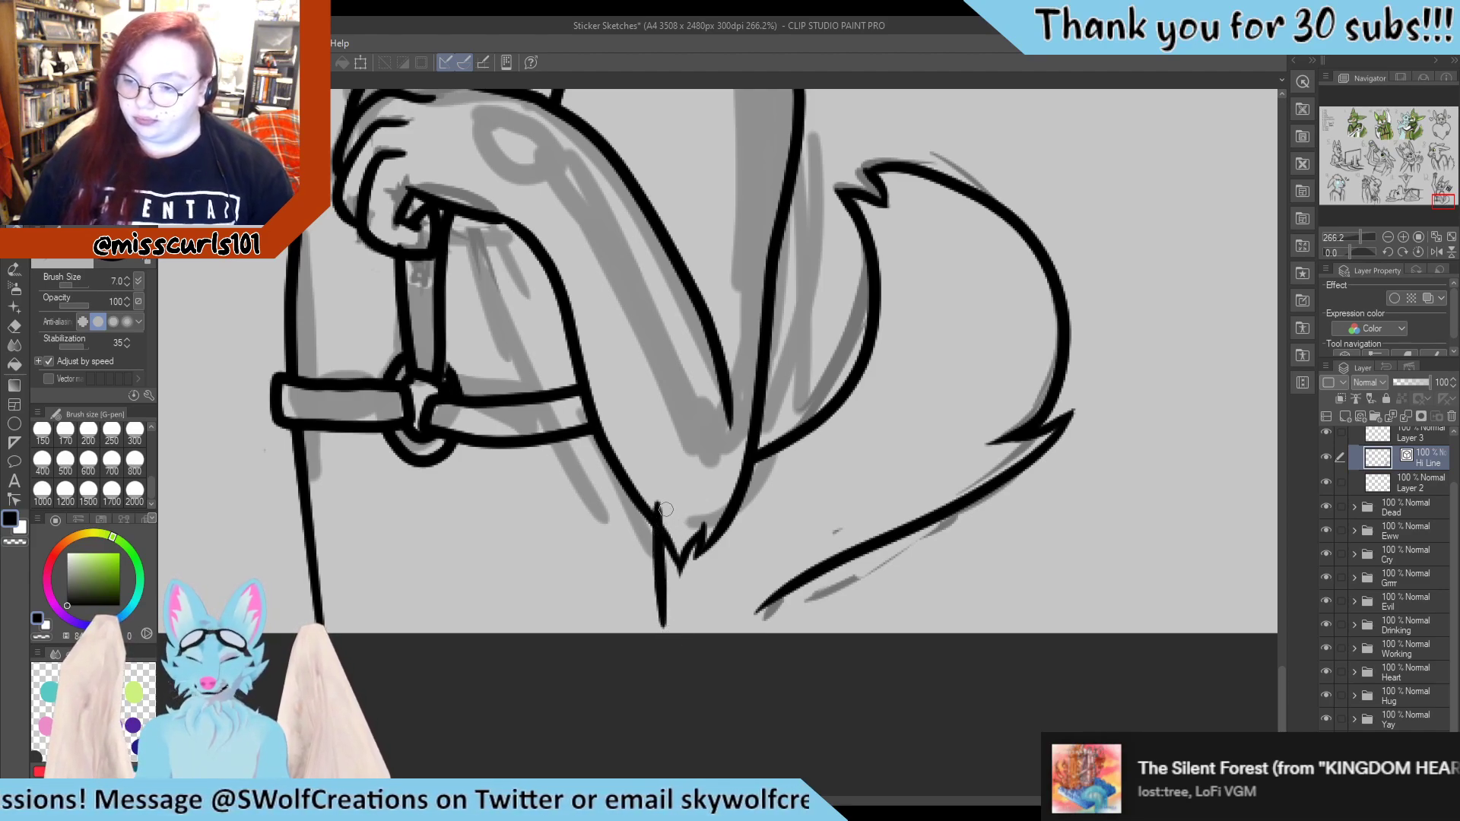
pyautogui.press('e')
pyautogui.moveTo(656, 499); pyautogui.dragTo(660, 517)
pyautogui.press('p')
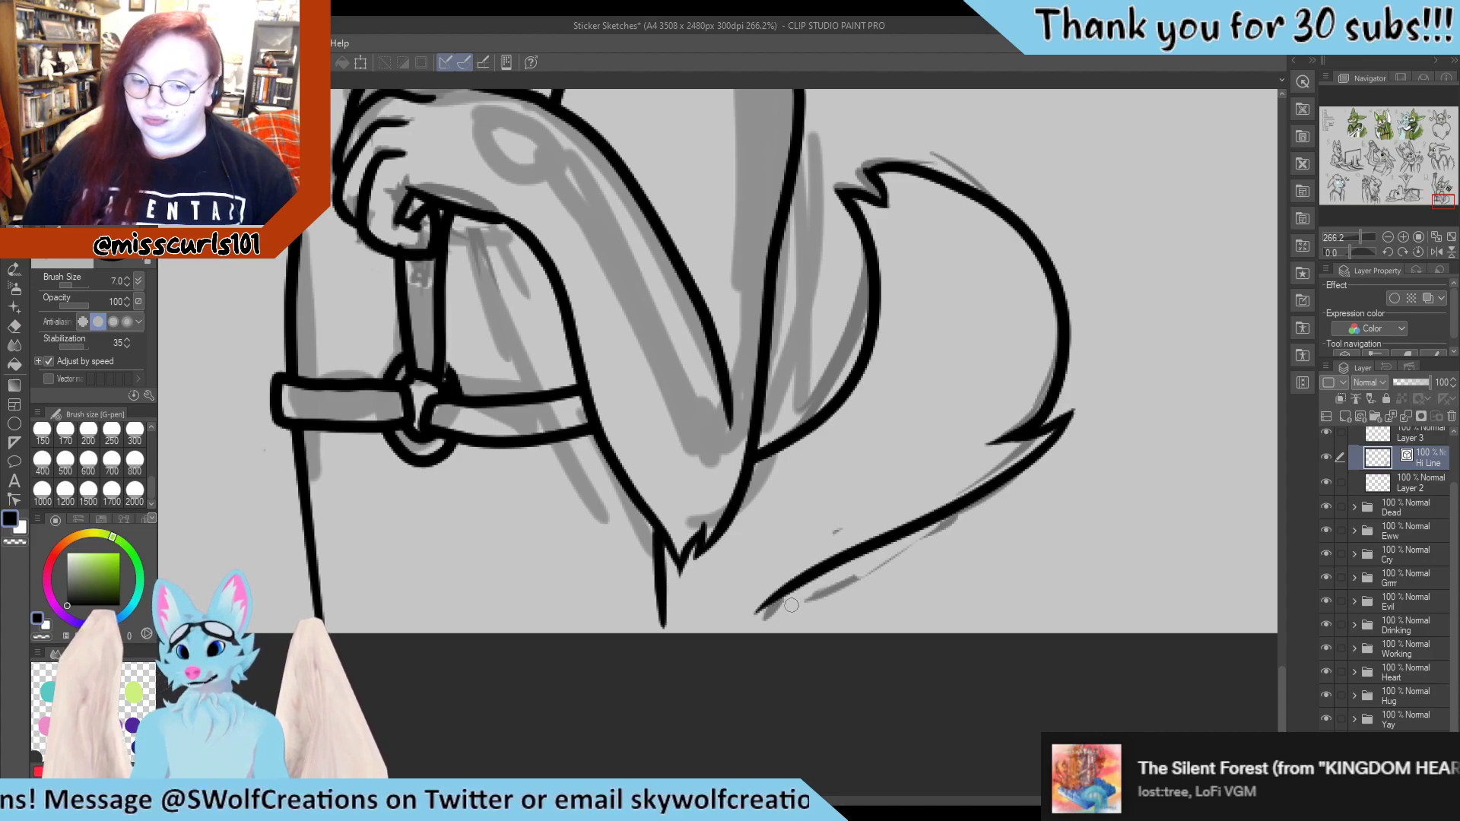
pyautogui.scroll(-5, 760, 486)
pyautogui.scroll(-2, 734, 361)
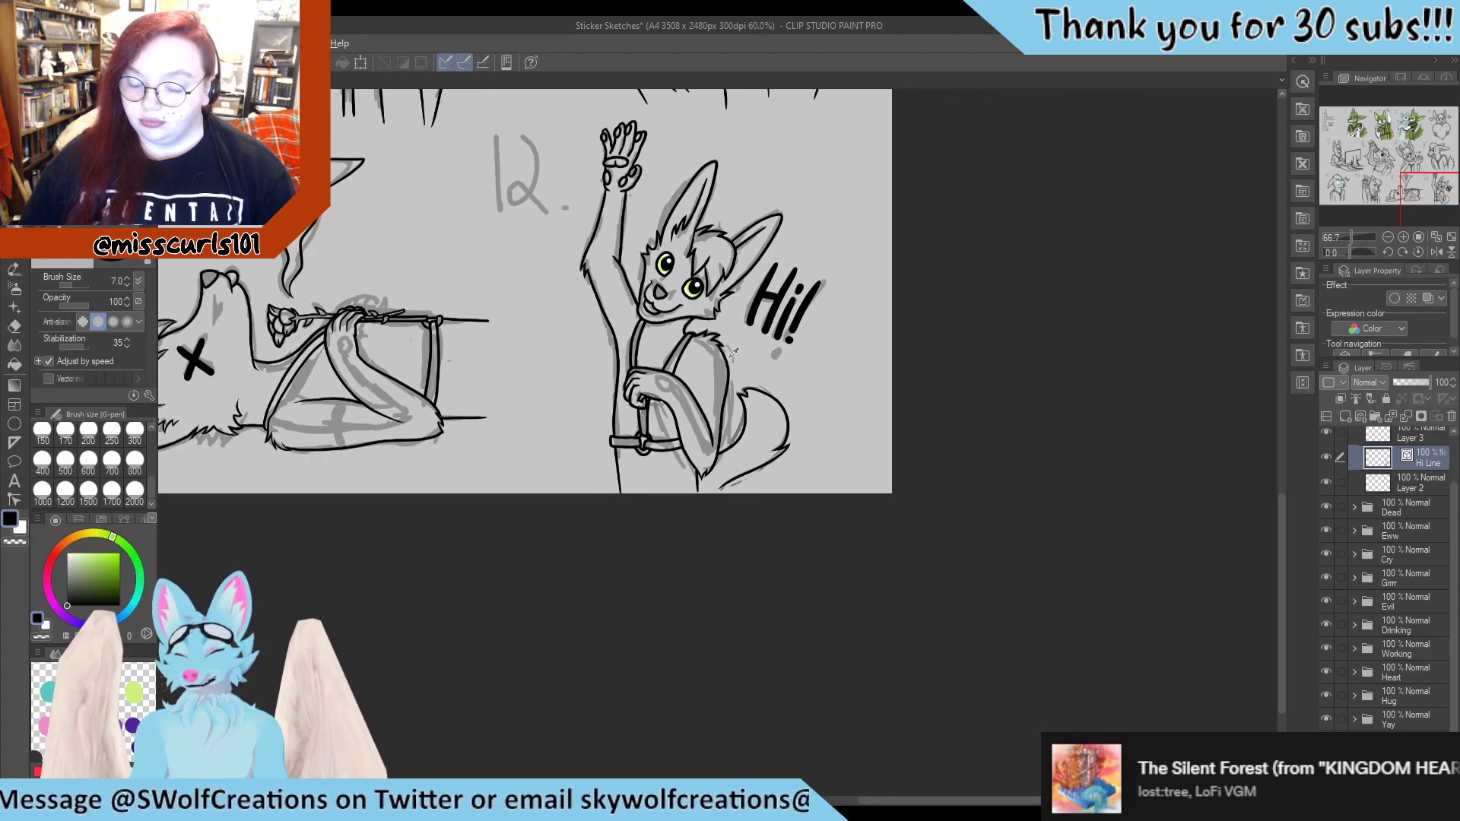
pyautogui.scroll(2, 735, 400)
pyautogui.scroll(4, 736, 397)
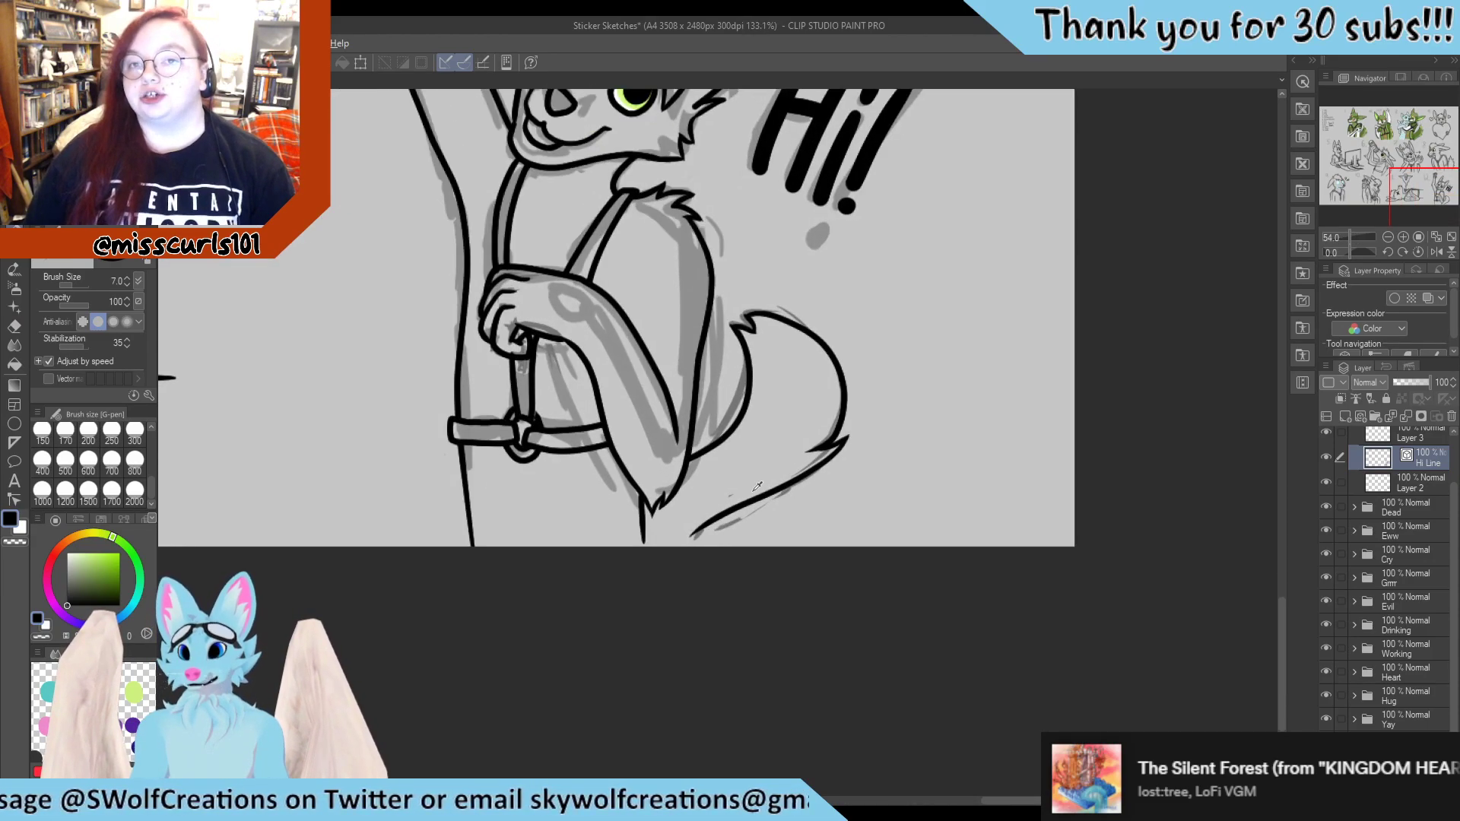
# Pinch the tail's lower line down-right at its ends and middle with Pinch vector line
pyautogui.click(13, 500)
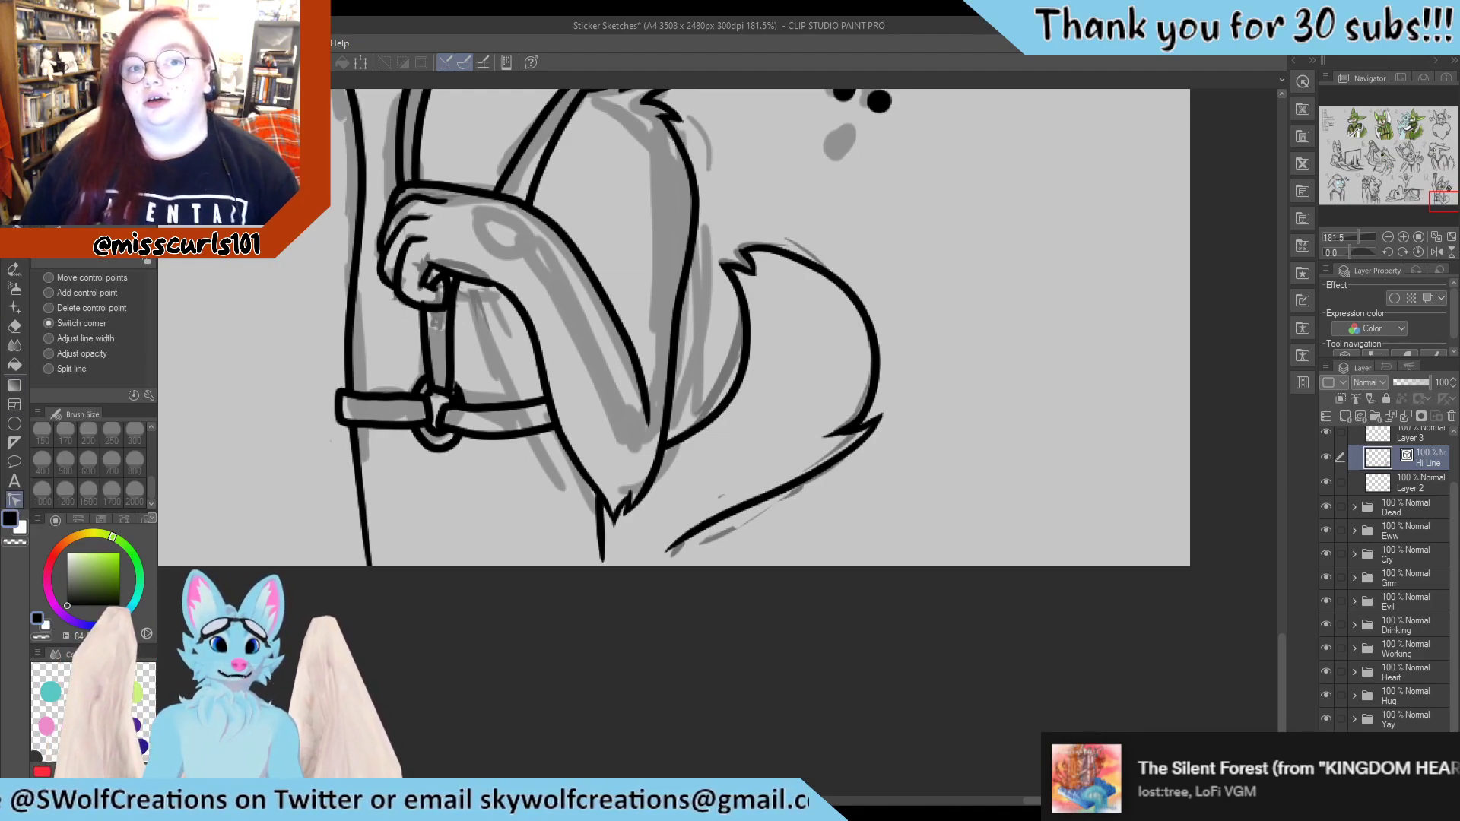
pyautogui.moveTo(671, 540); pyautogui.dragTo(696, 544)
pyautogui.hotkey('ctrl', 'z')
pyautogui.click(96, 302)
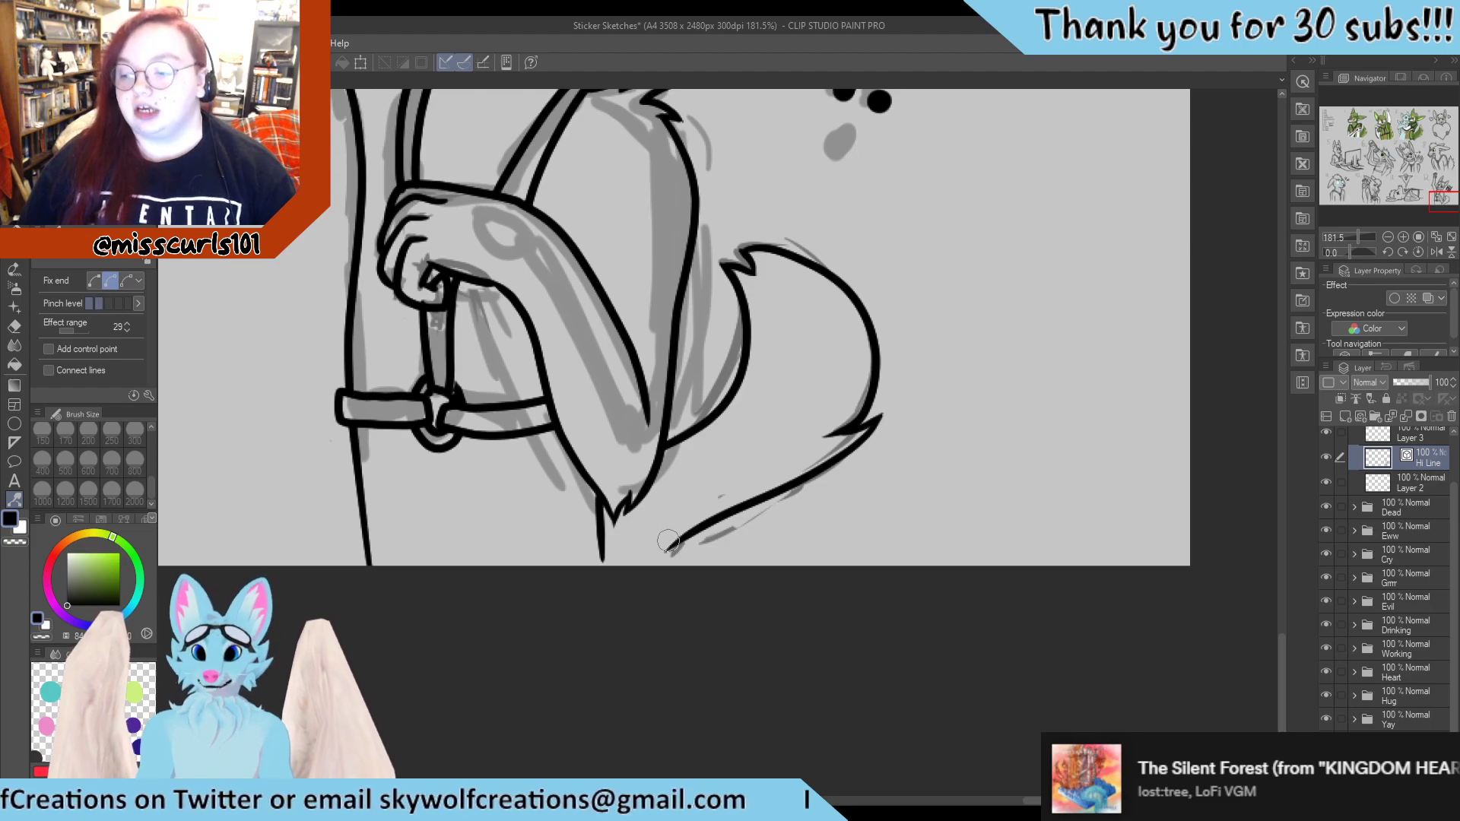
pyautogui.click(107, 302)
pyautogui.moveTo(743, 503)
pyautogui.mouseDown()
pyautogui.moveTo(736, 516)
pyautogui.moveTo(779, 502)
pyautogui.mouseUp()
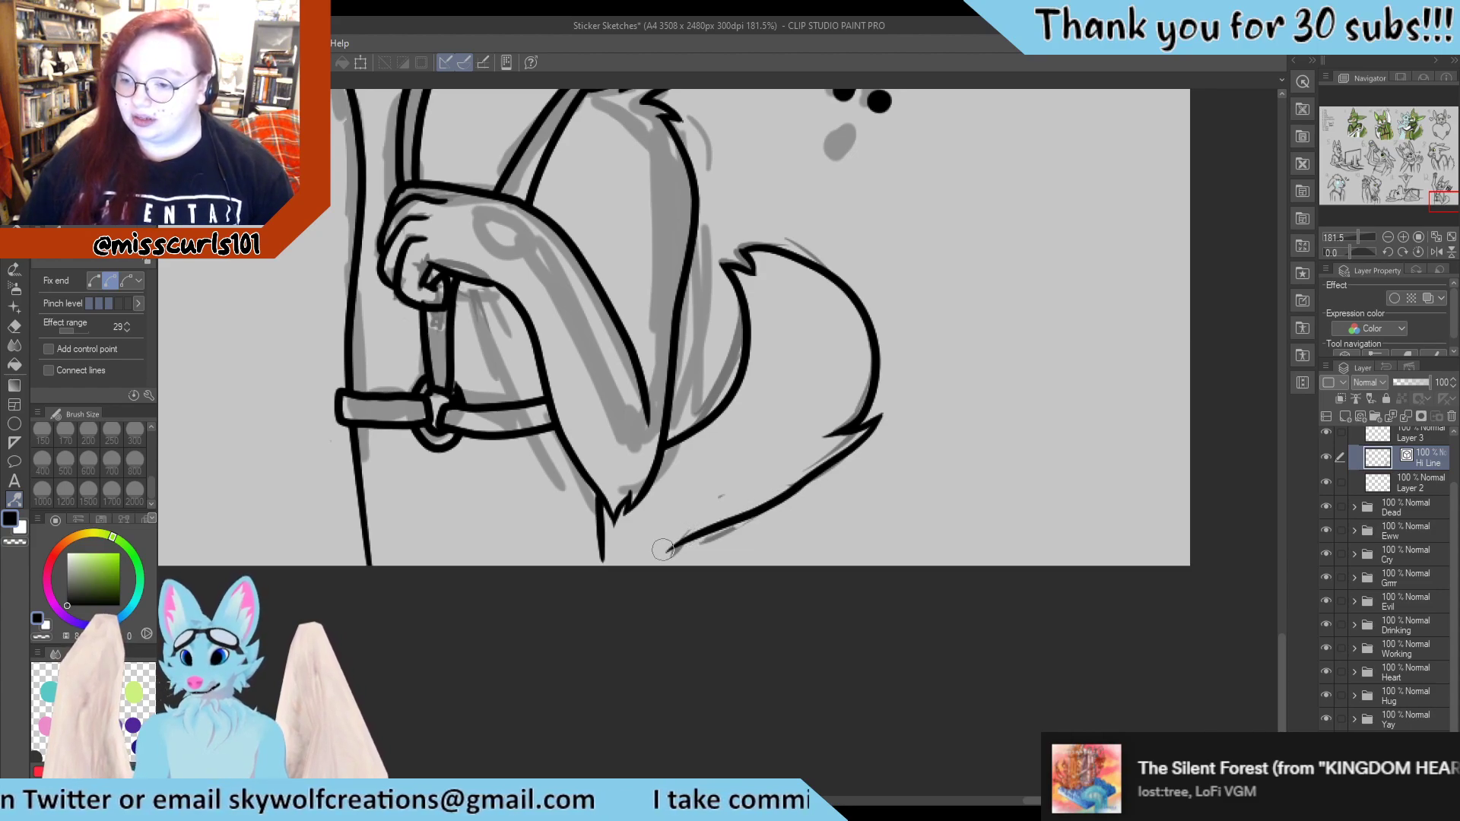
pyautogui.moveTo(664, 549)
pyautogui.mouseDown()
pyautogui.moveTo(693, 561)
pyautogui.moveTo(680, 551)
pyautogui.mouseUp()
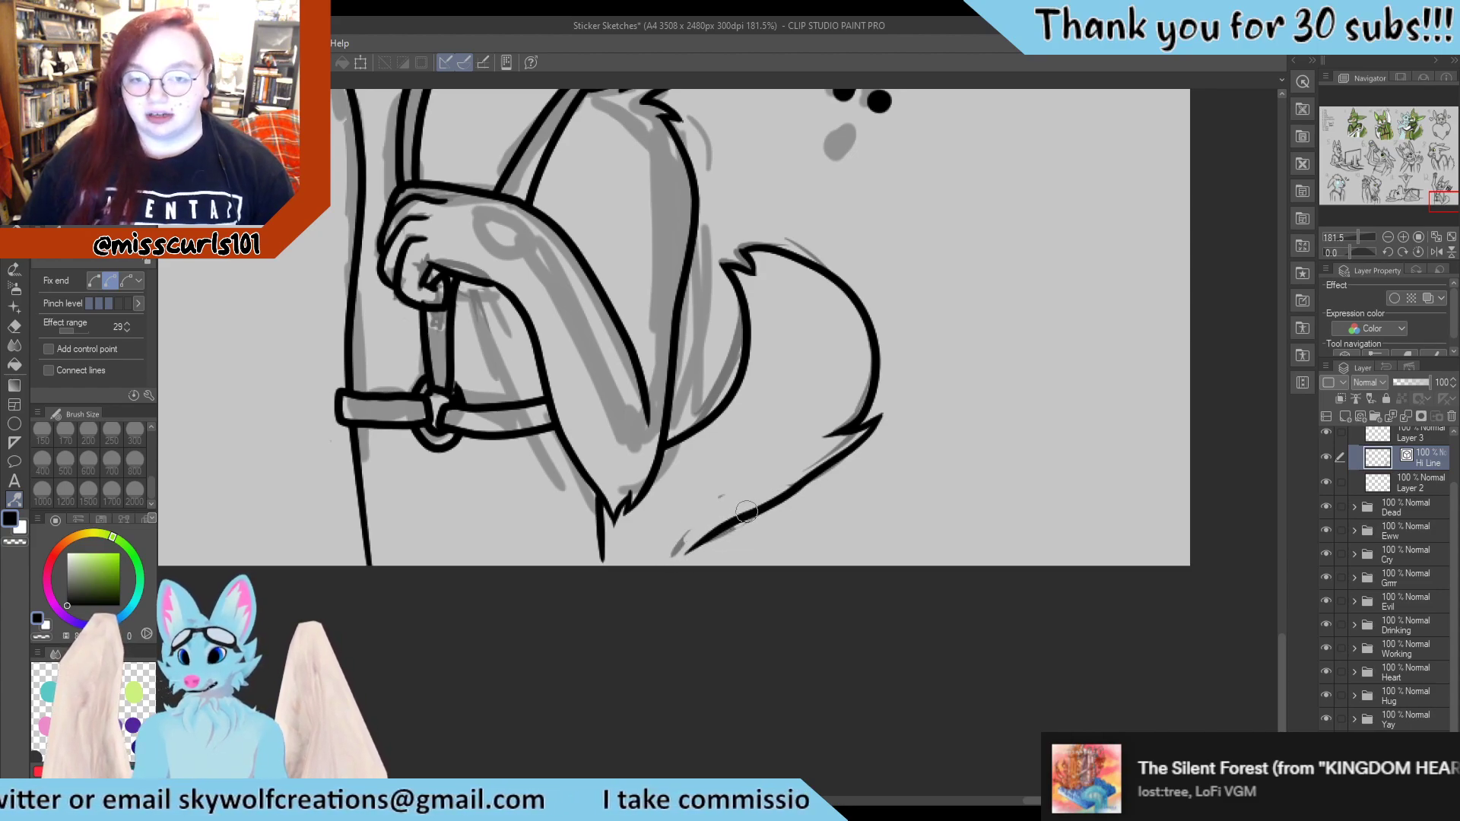
pyautogui.moveTo(744, 514); pyautogui.dragTo(740, 518)
pyautogui.moveTo(802, 483); pyautogui.dragTo(813, 477)
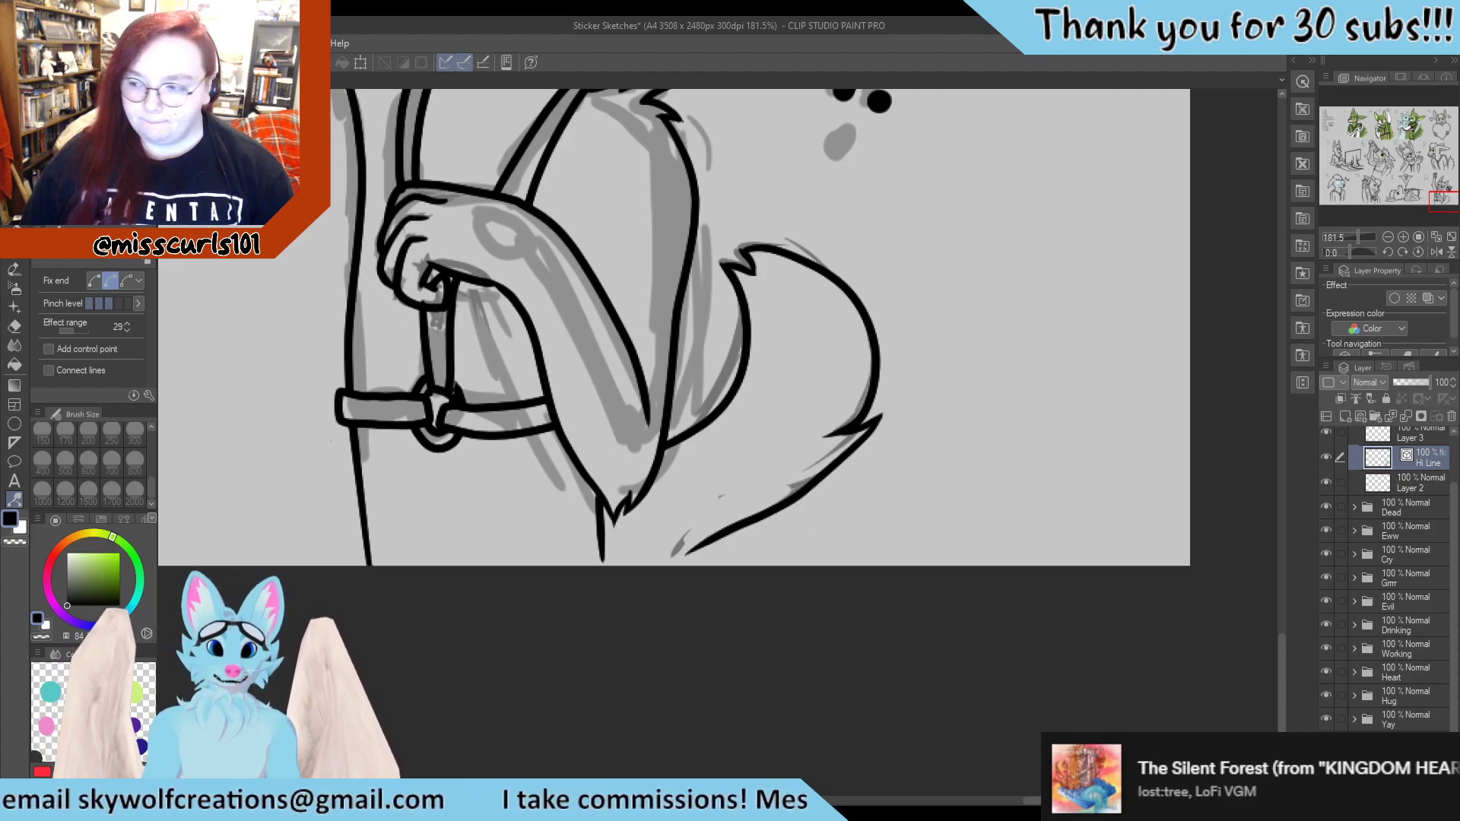
# Simplify the tail's lower line, then bend it into a gentle curve using control points
pyautogui.press('.')
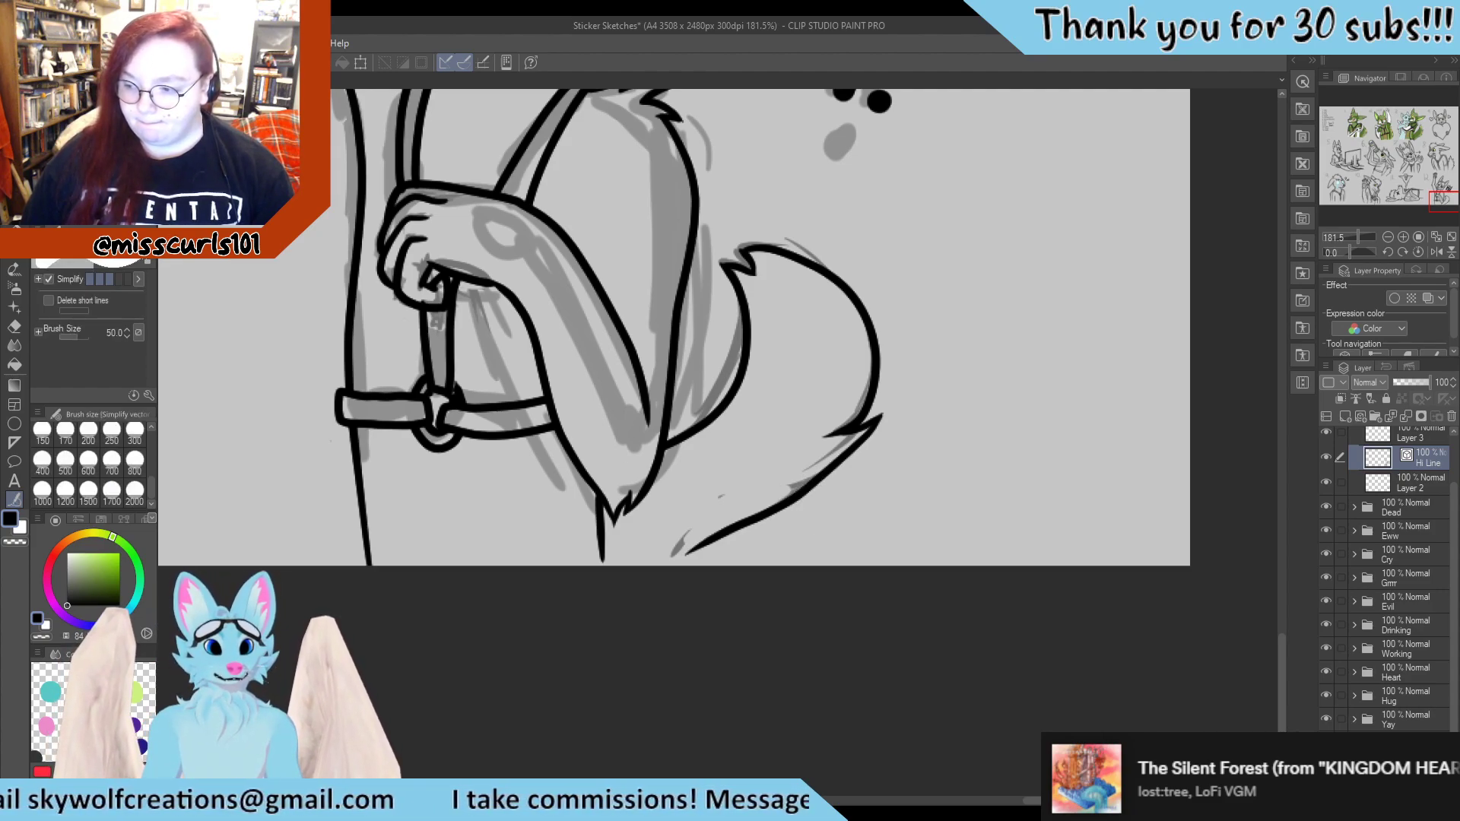
pyautogui.moveTo(816, 478); pyautogui.dragTo(684, 554)
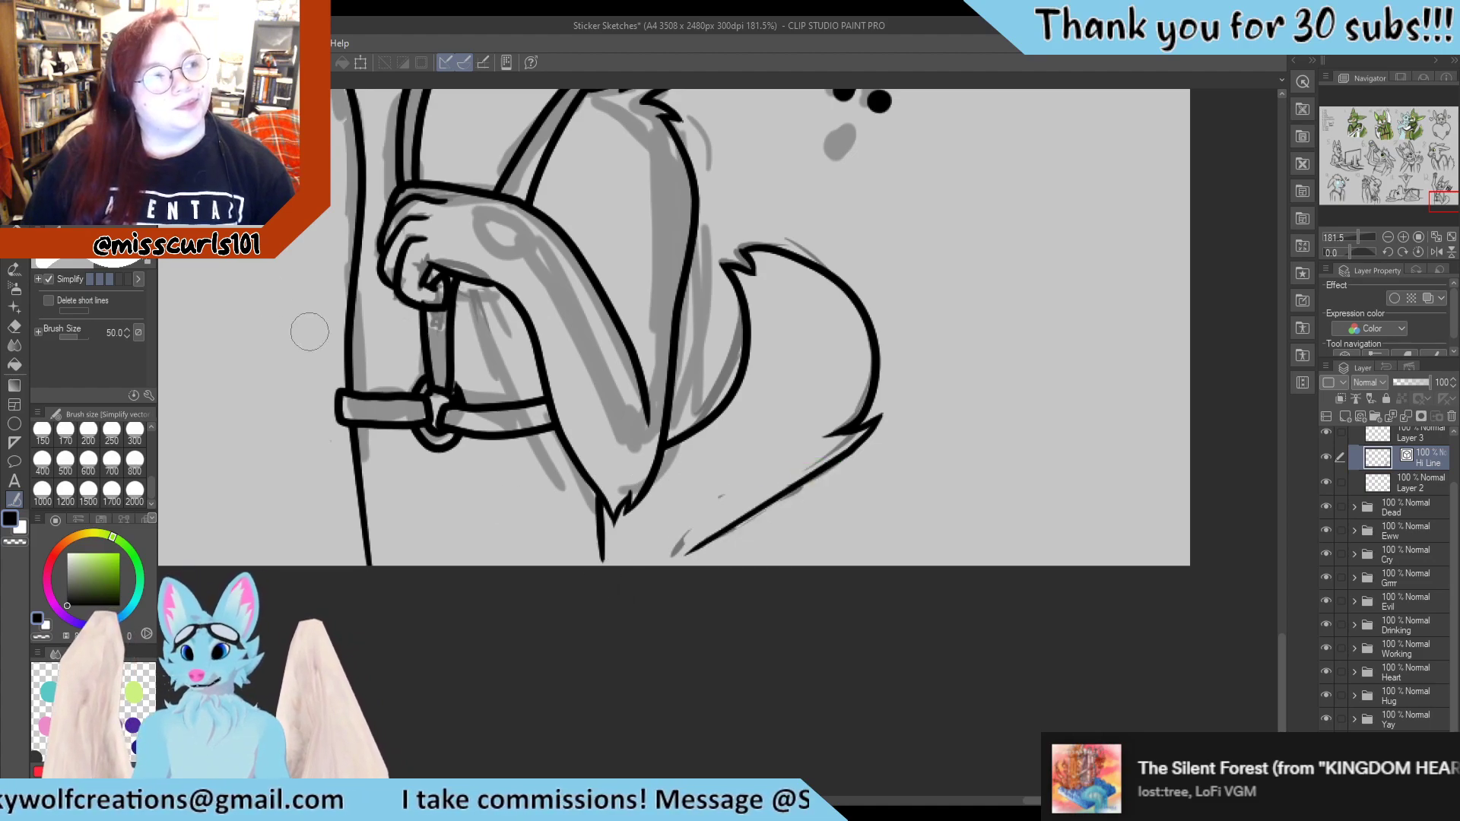
pyautogui.press('y')
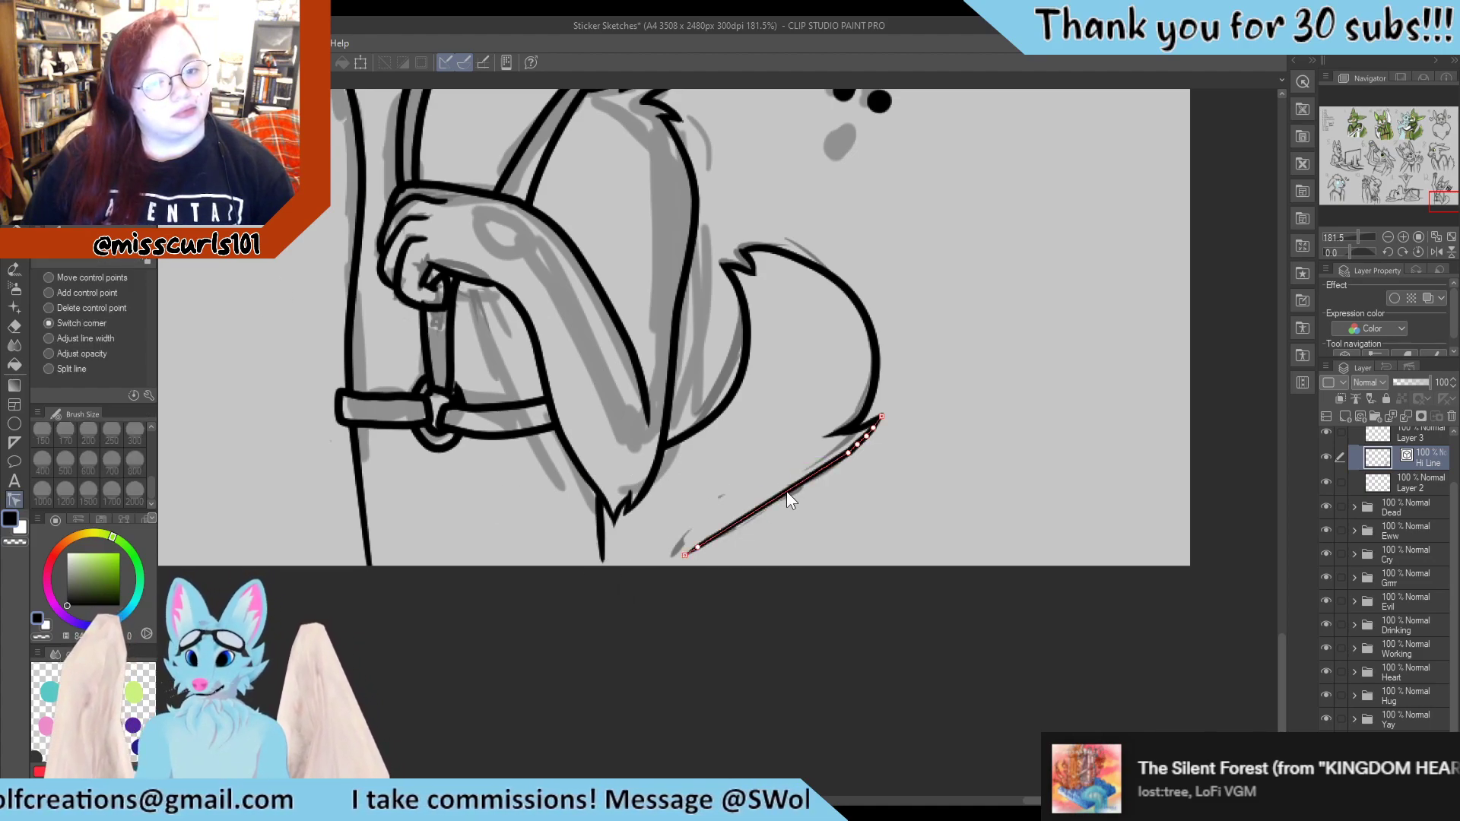
pyautogui.moveTo(779, 498); pyautogui.dragTo(720, 533)
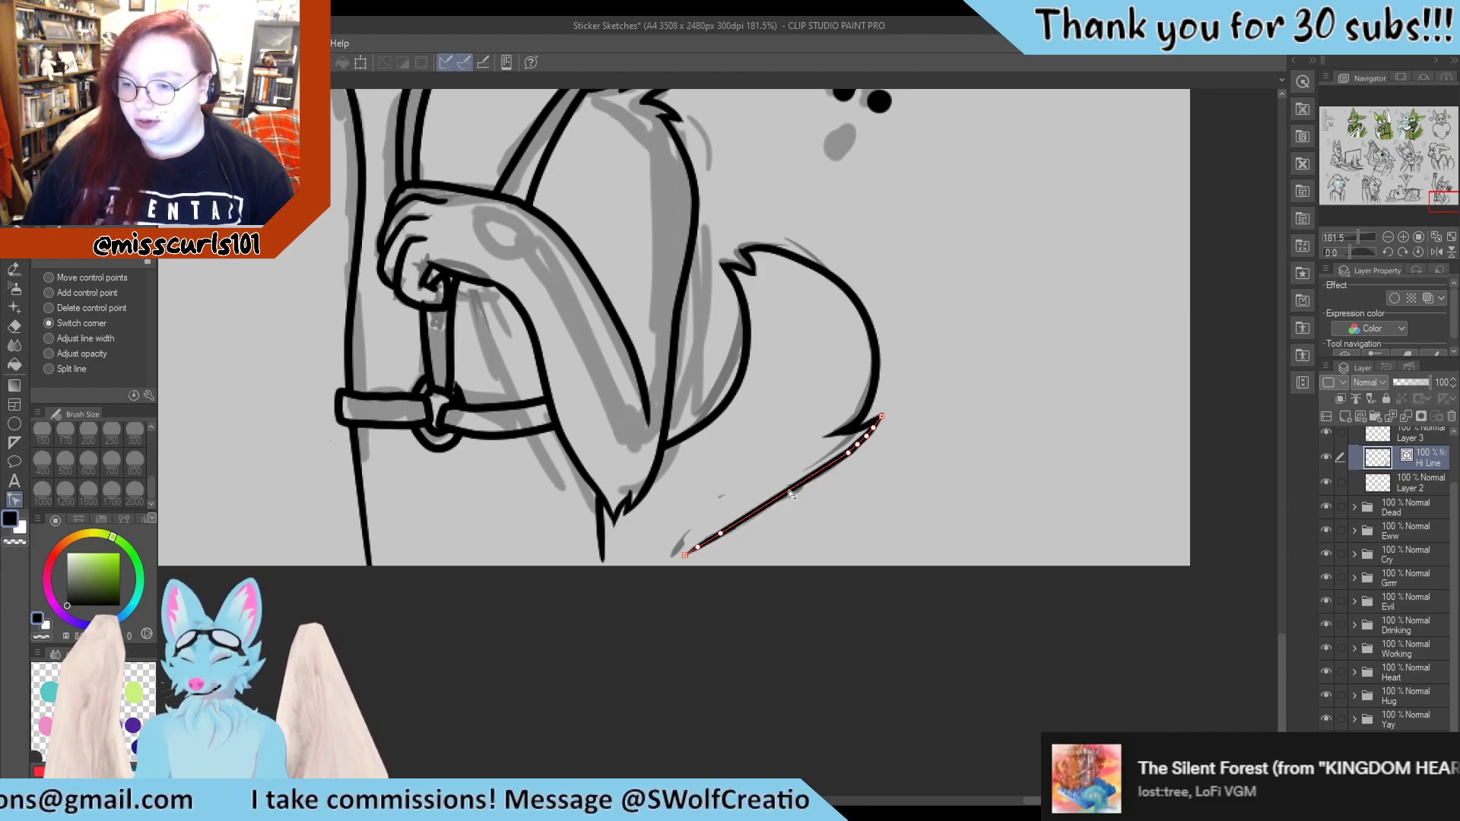
pyautogui.moveTo(789, 488); pyautogui.dragTo(795, 493)
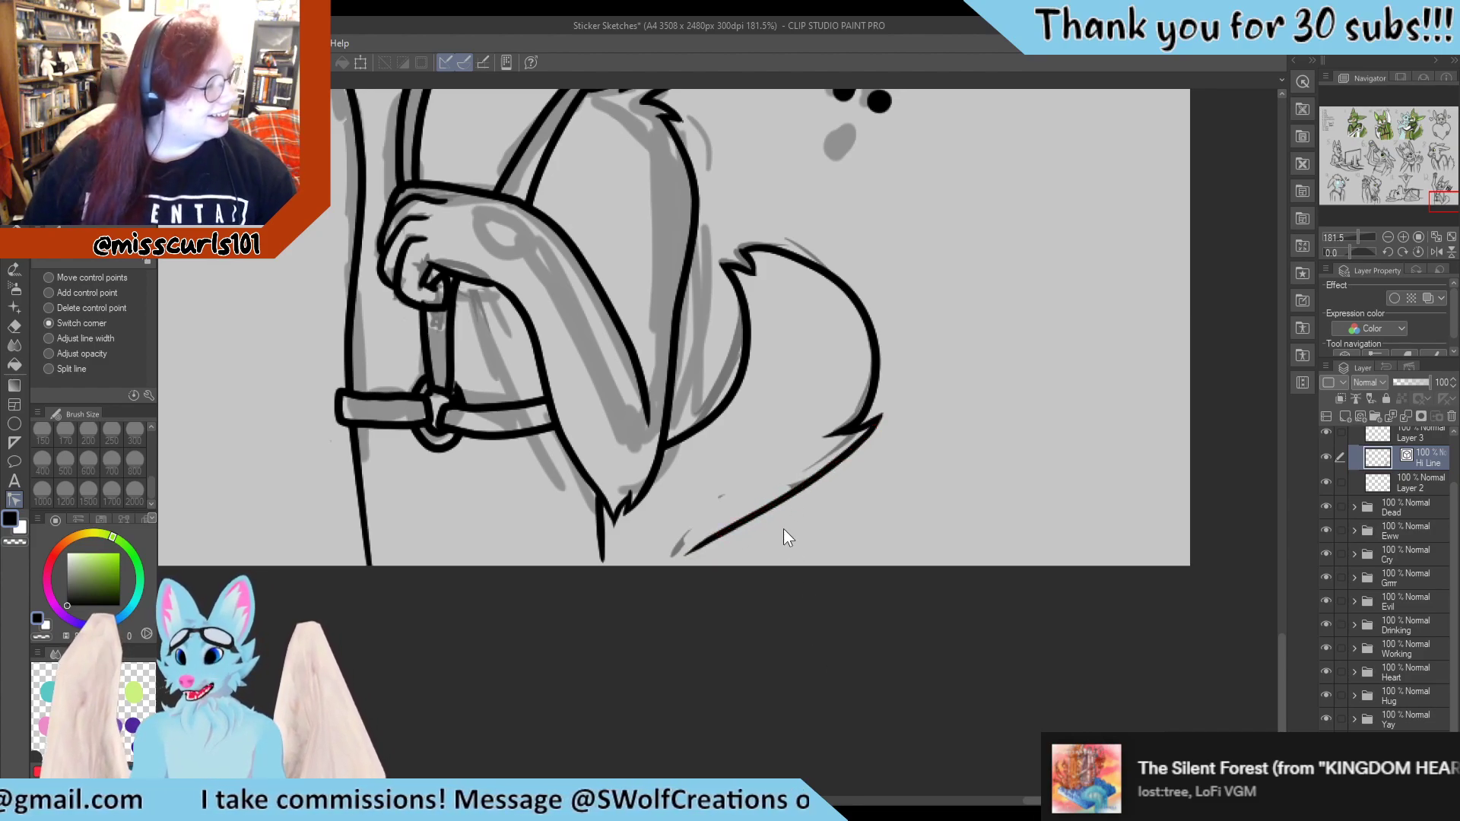
pyautogui.moveTo(798, 494)
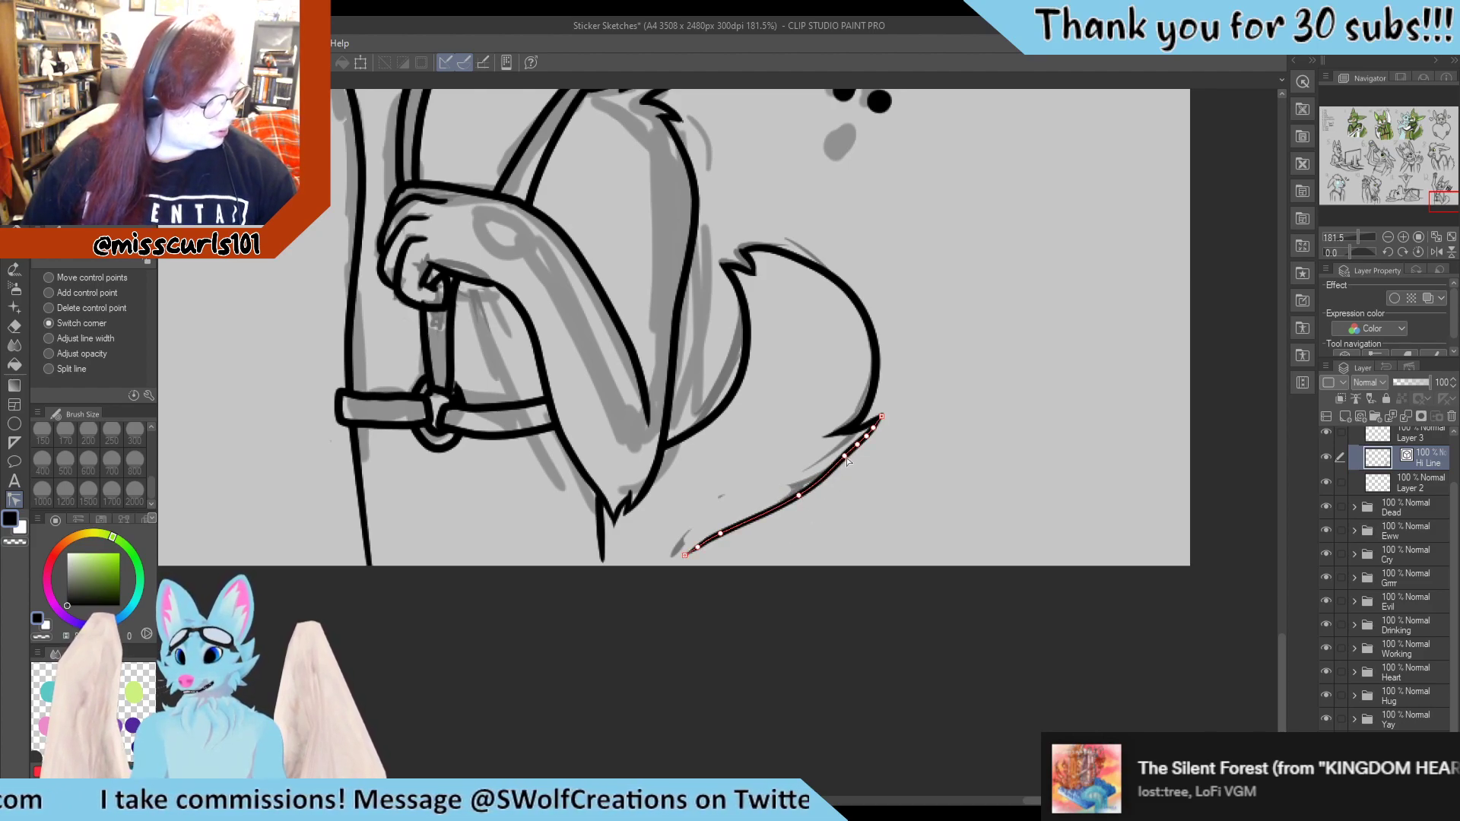
pyautogui.moveTo(845, 457); pyautogui.dragTo(847, 464)
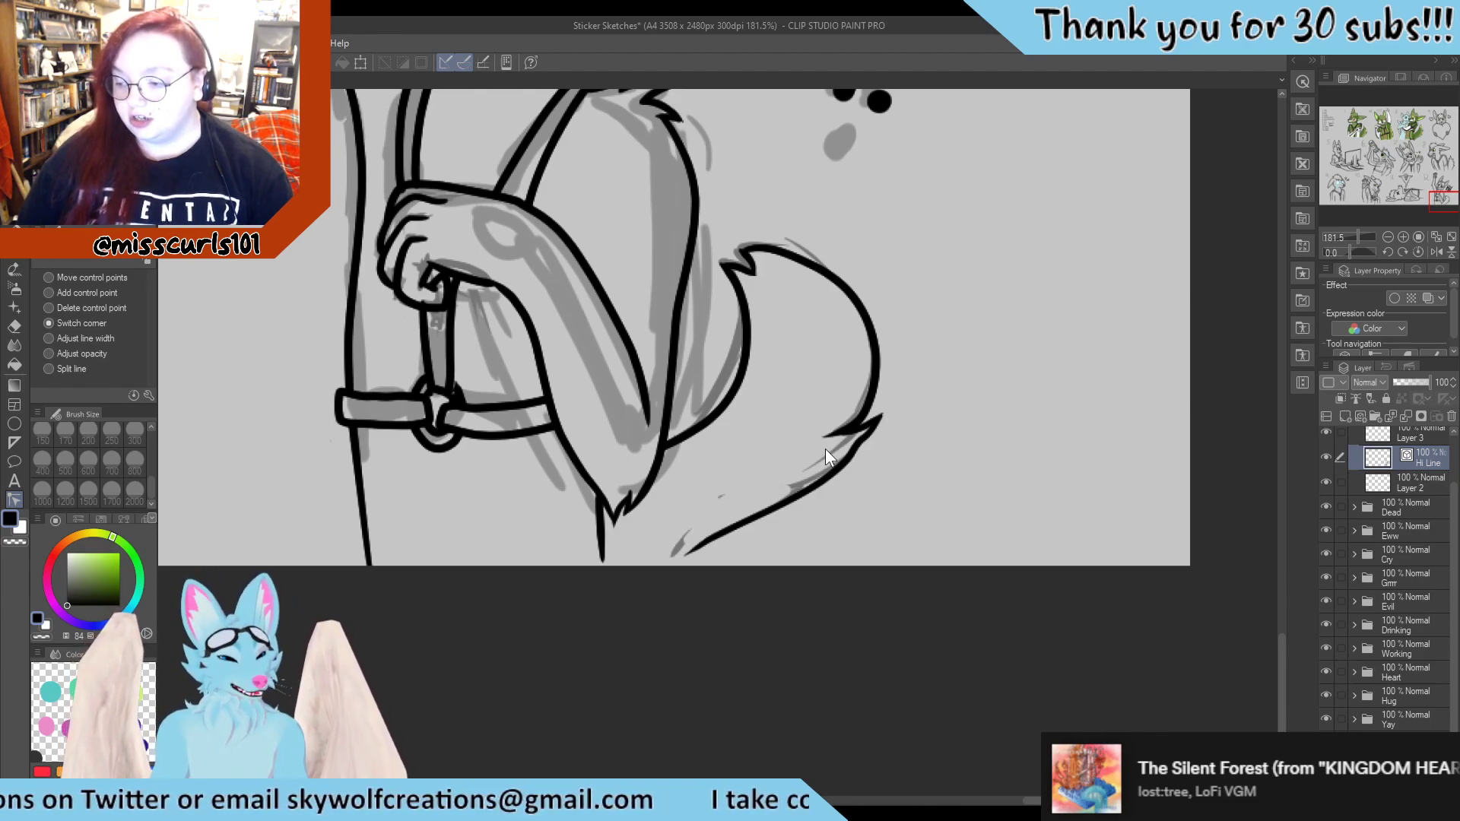
# Sharpen the tail's notch tip and tidy its top curve with Pinch vector line at 400% zoom
pyautogui.scroll(4, 899, 438)
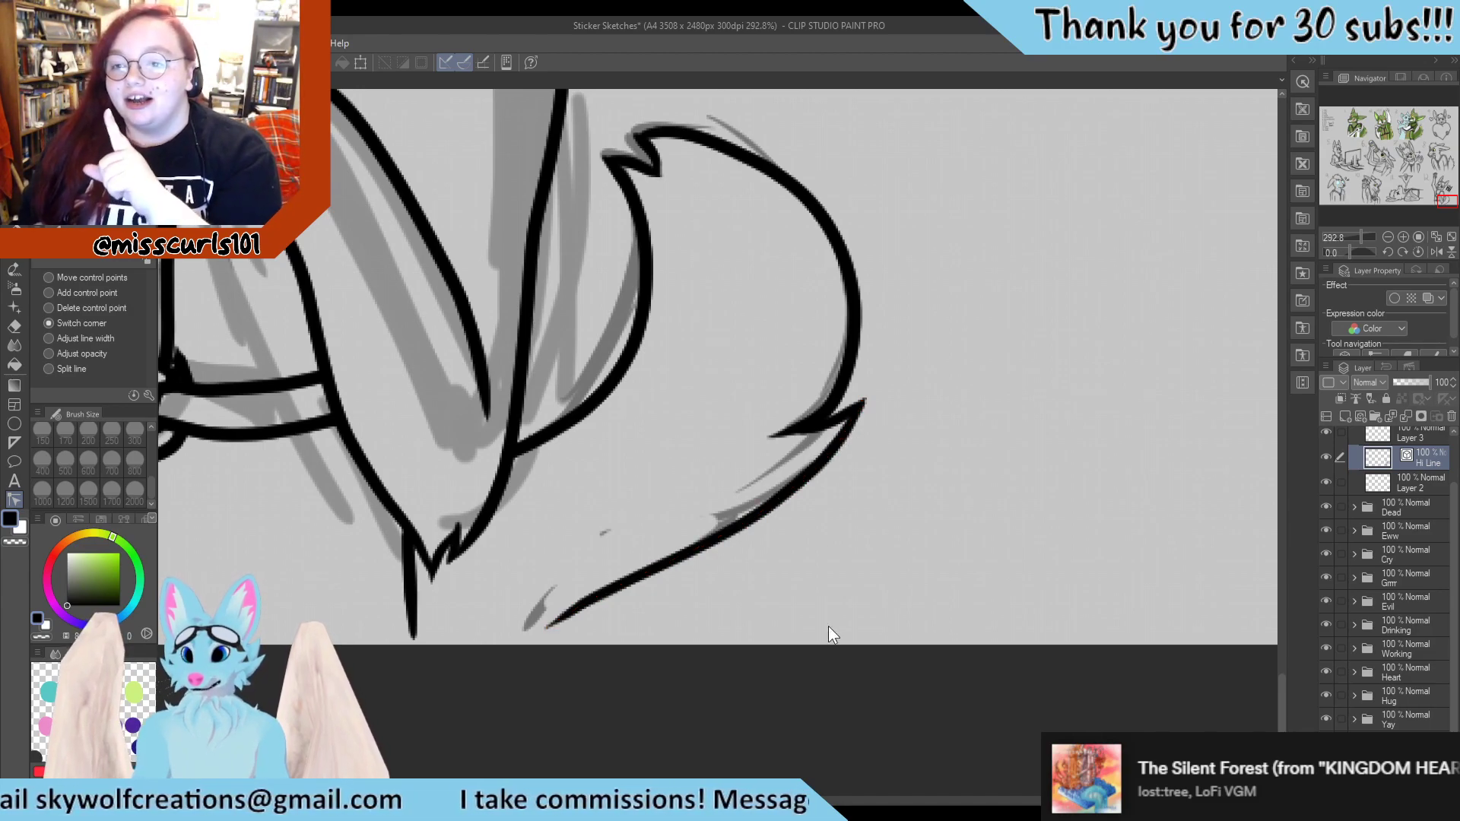
pyautogui.scroll(-1, 775, 592)
pyautogui.scroll(-2, 710, 555)
pyautogui.scroll(3, 676, 469)
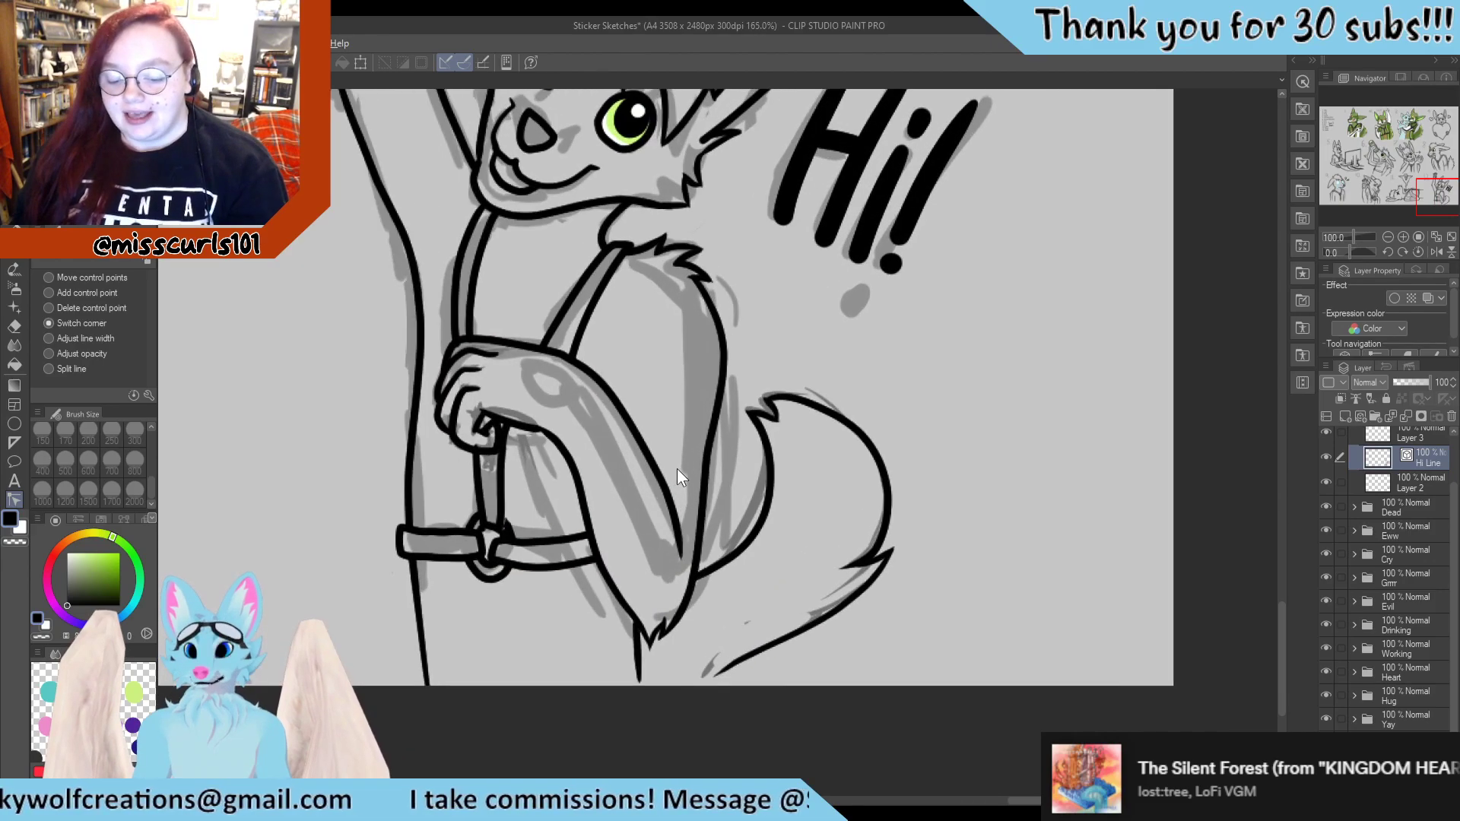
pyautogui.click(92, 133)
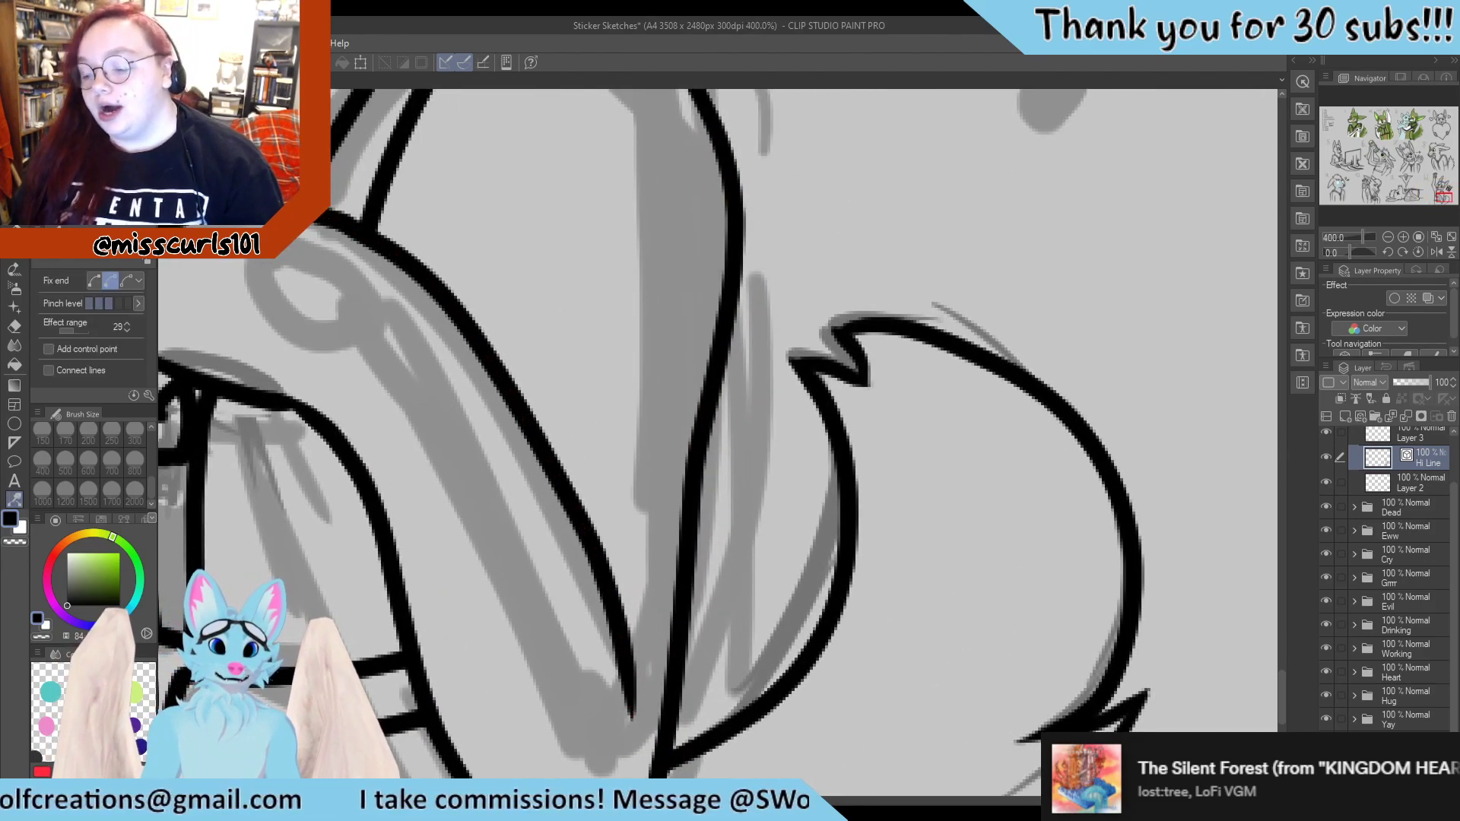
pyautogui.moveTo(850, 327); pyautogui.dragTo(813, 331)
pyautogui.moveTo(920, 340); pyautogui.dragTo(919, 331)
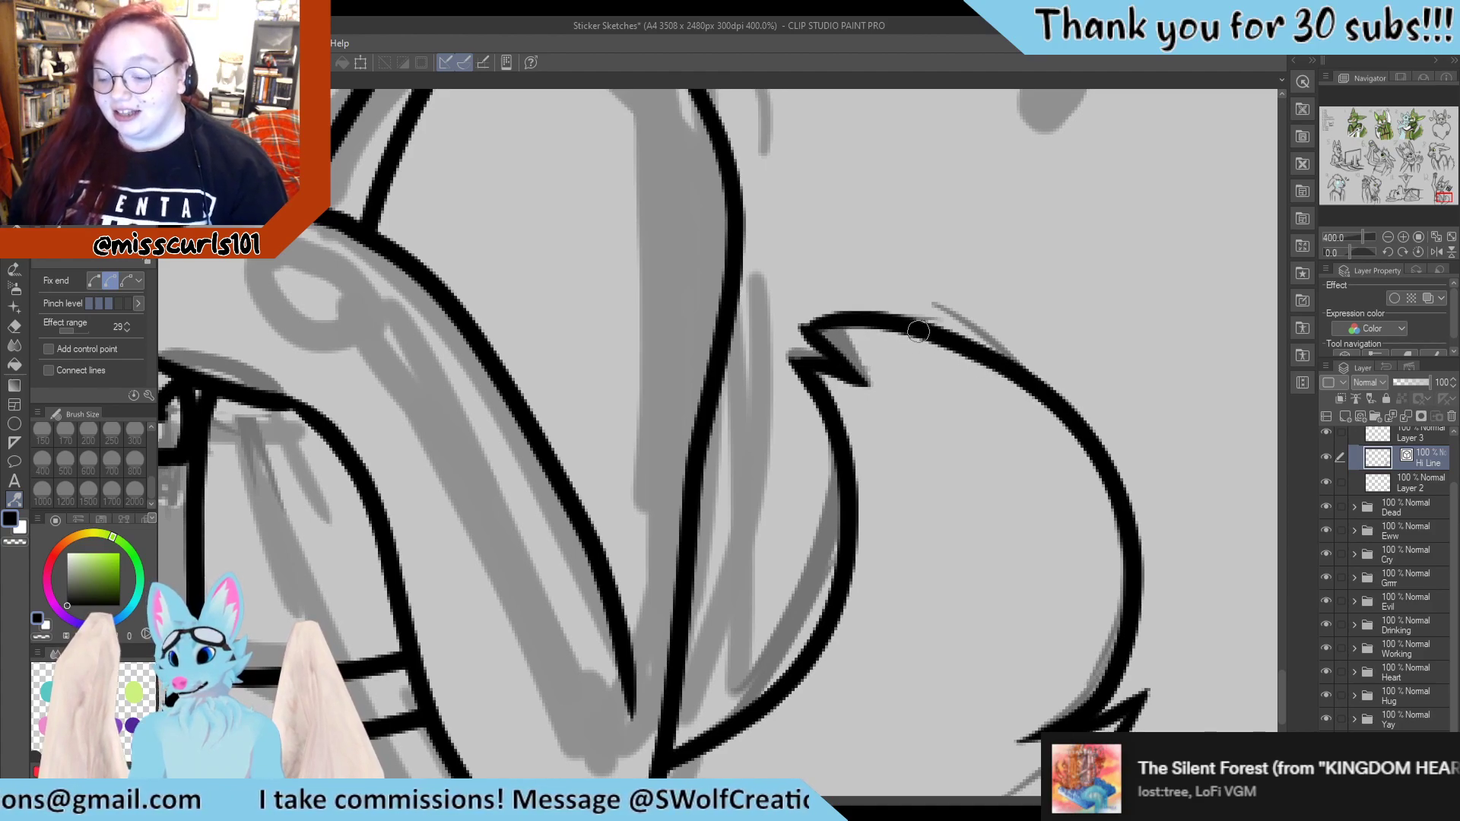
pyautogui.moveTo(837, 352); pyautogui.dragTo(847, 368)
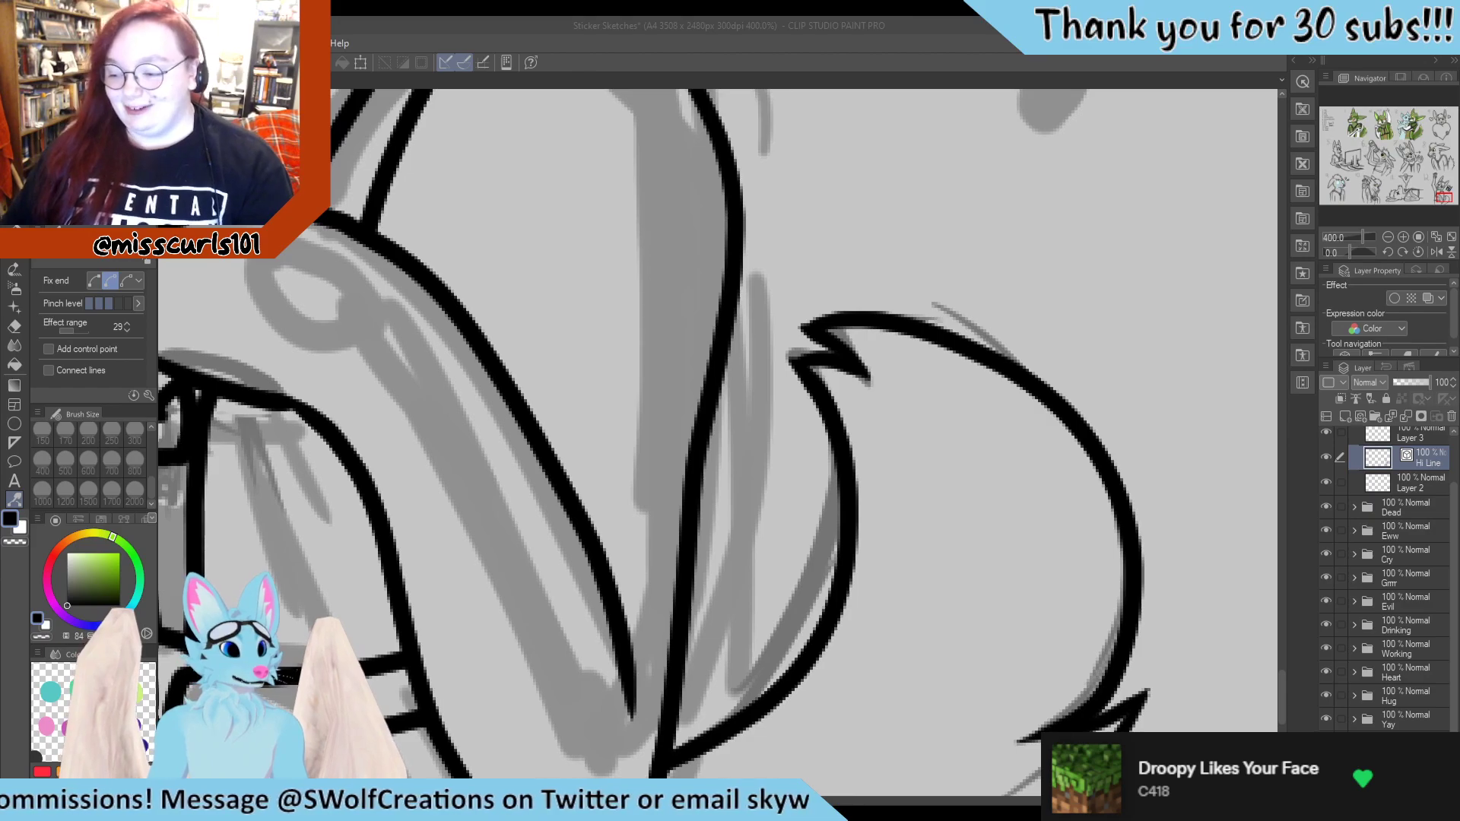
pyautogui.scroll(-15, 685, 494)
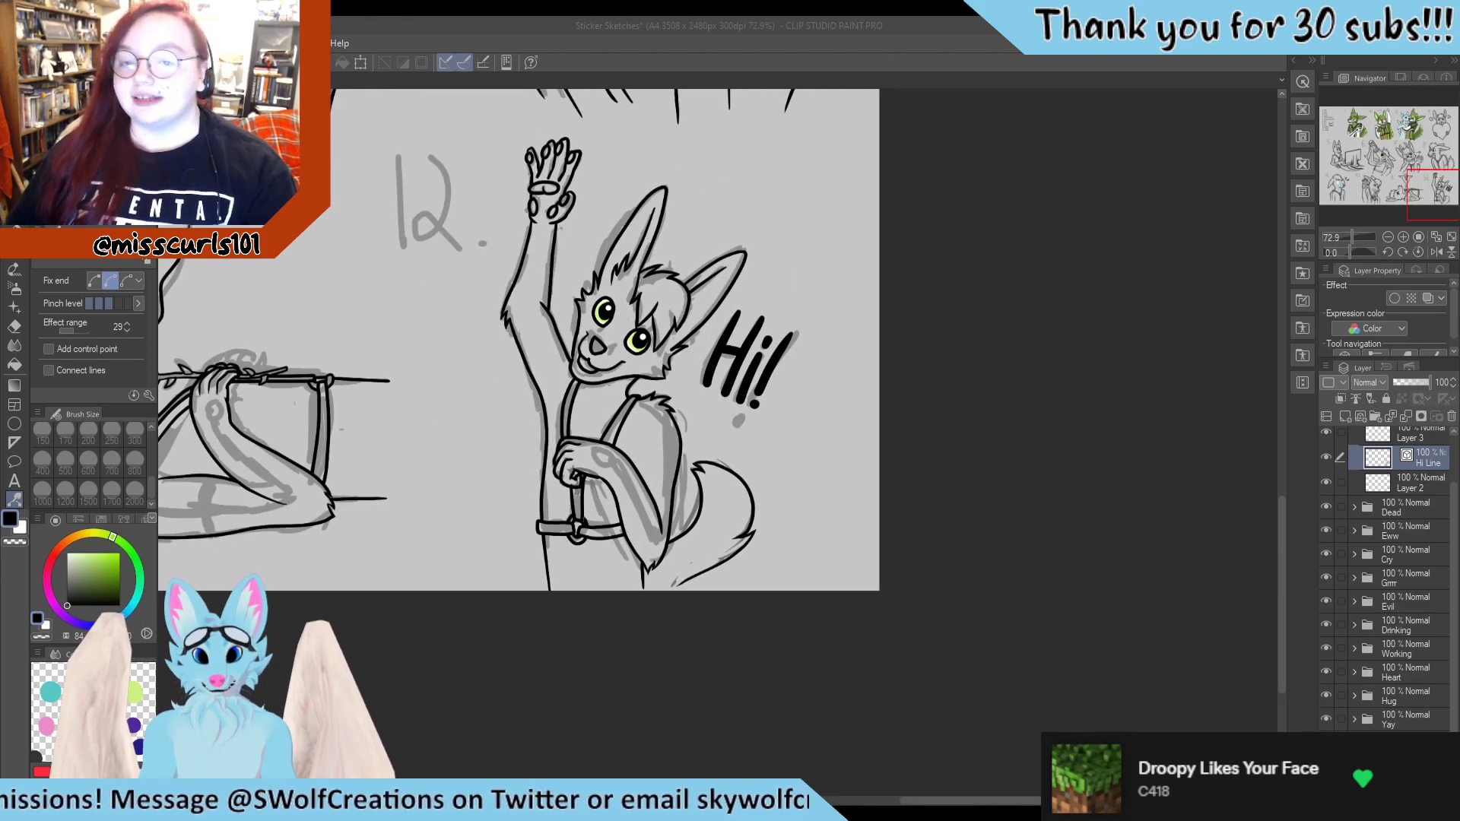
pyautogui.scroll(-4, 726, 531)
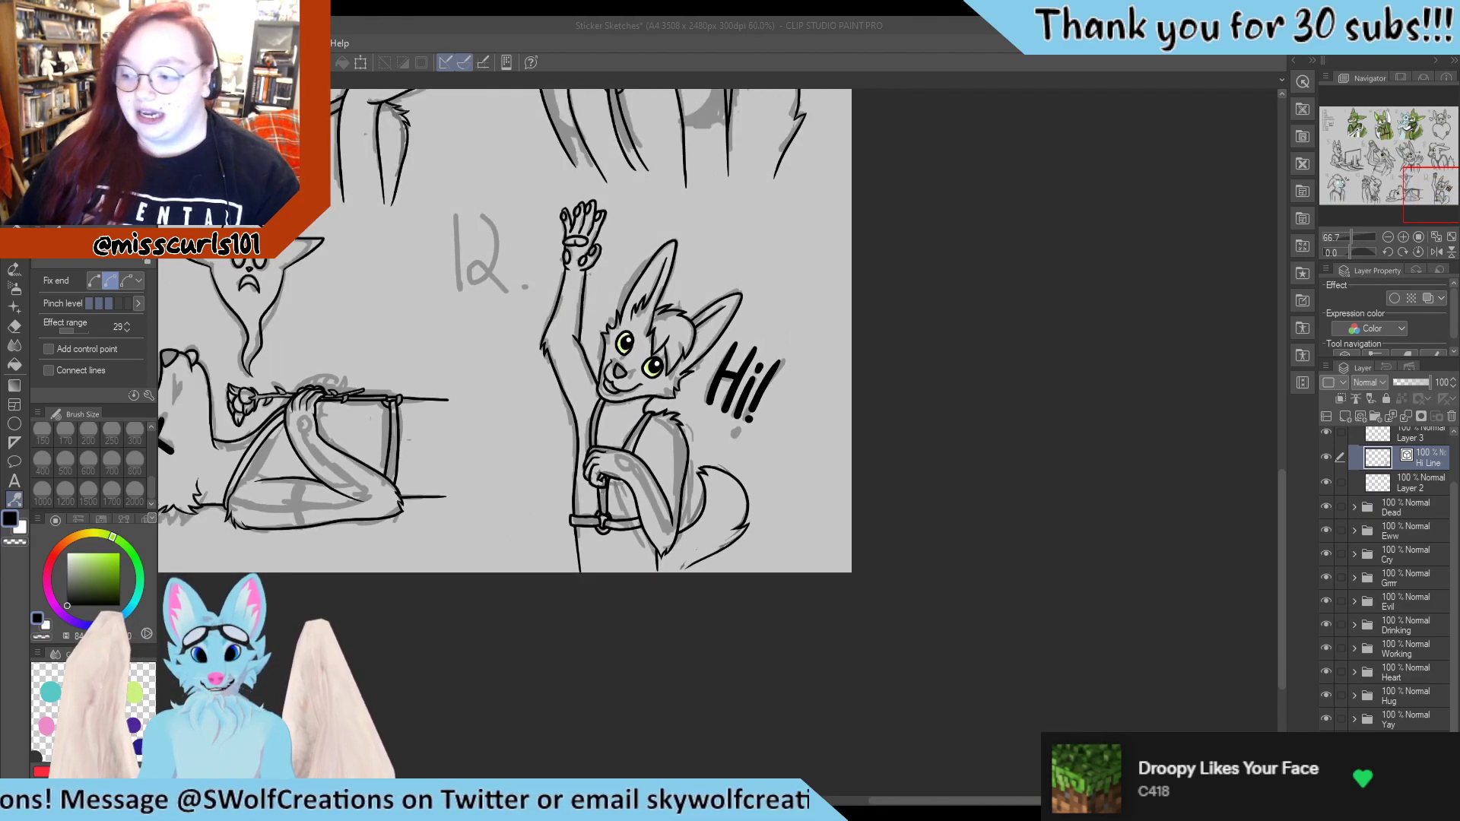
pyautogui.scroll(-1, 709, 426)
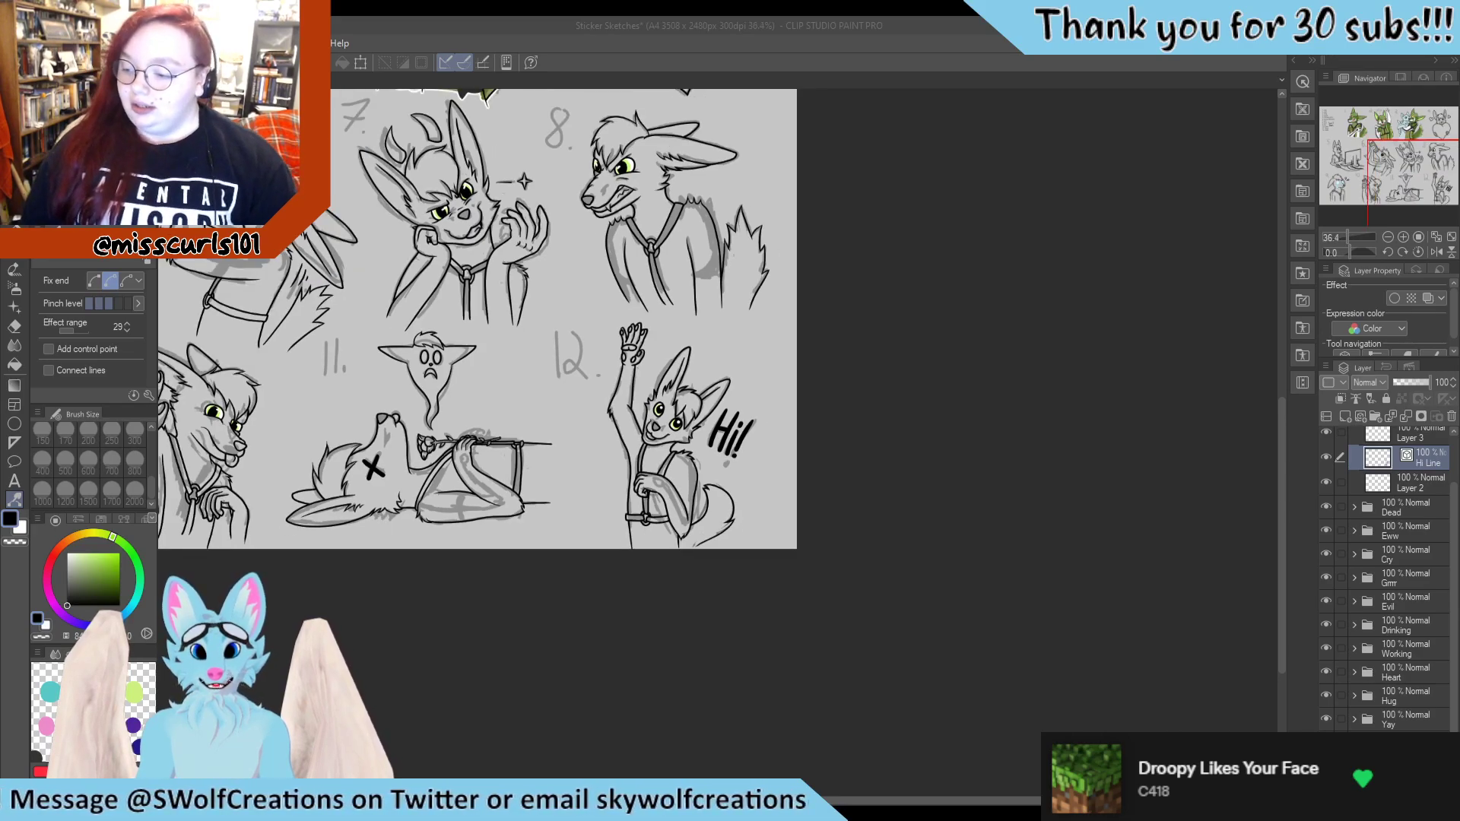
pyautogui.scroll(5, 670, 431)
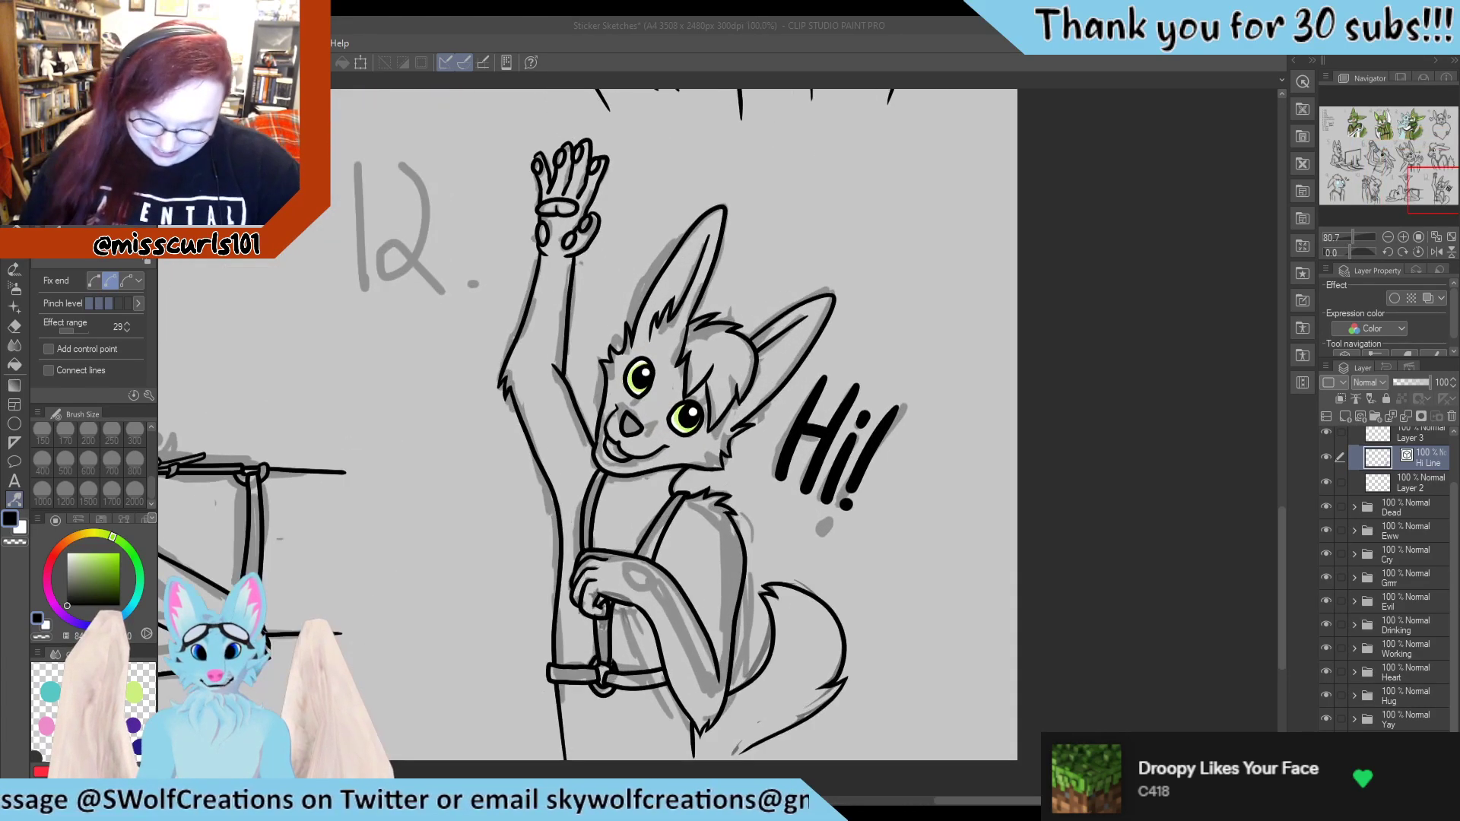
pyautogui.scroll(2, 665, 332)
pyautogui.scroll(-1, 783, 456)
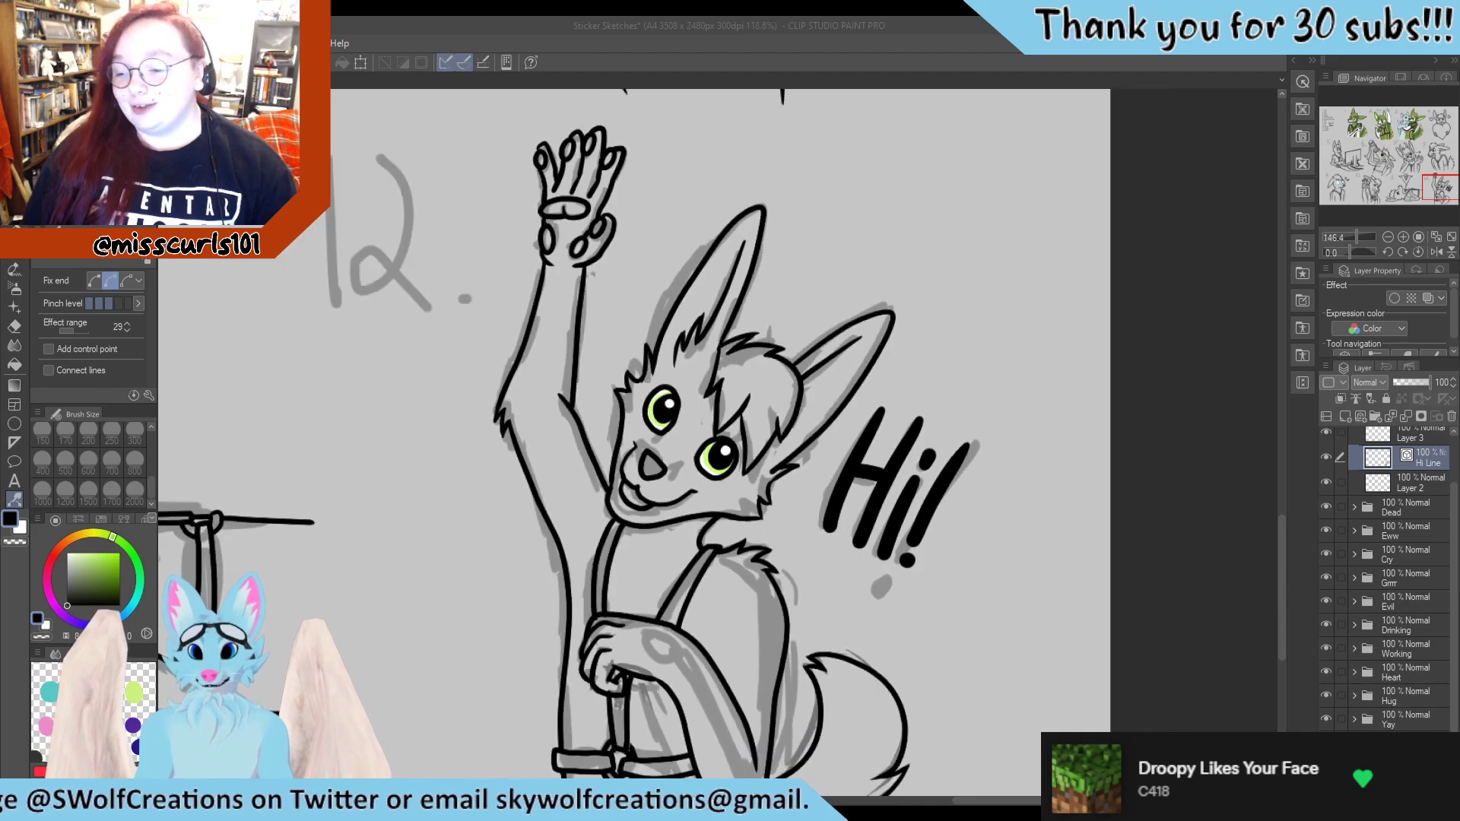
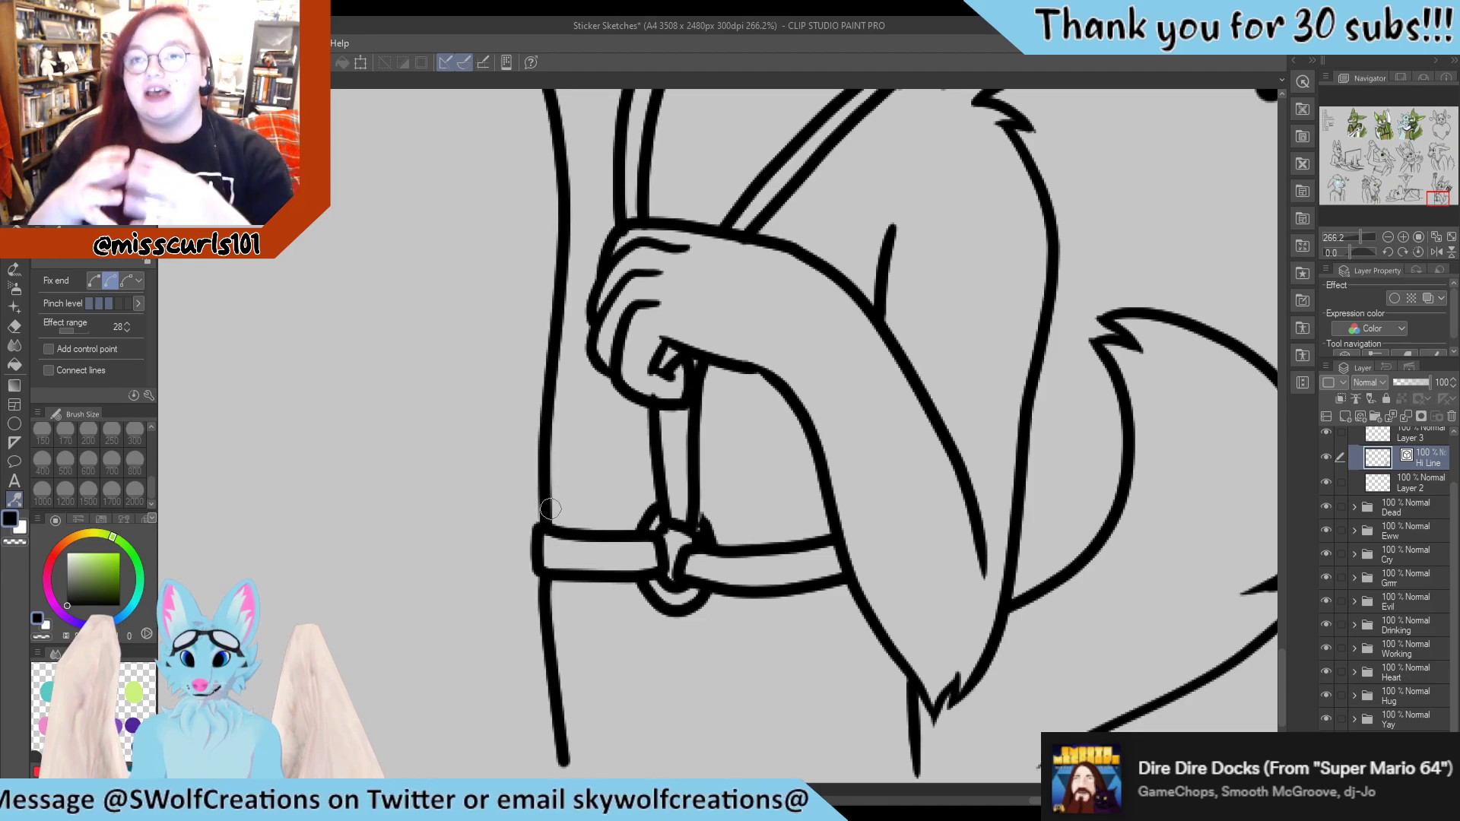
# Pinch the fox's left body line into a smoother curve and nudge the arm's left outlines slightly right
pyautogui.scroll(-12, 588, 523)
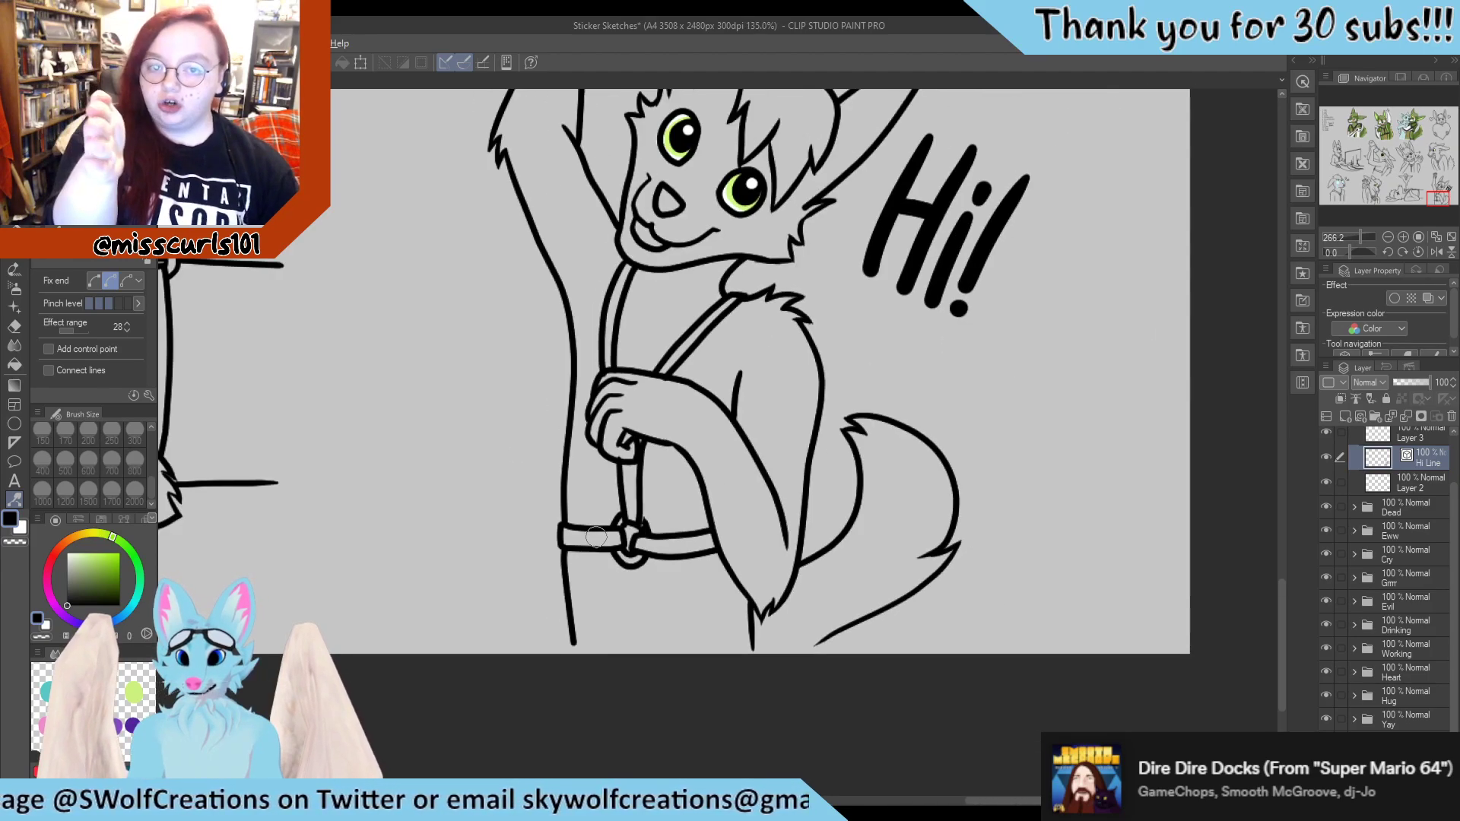
pyautogui.scroll(4, 584, 402)
pyautogui.scroll(2, 585, 403)
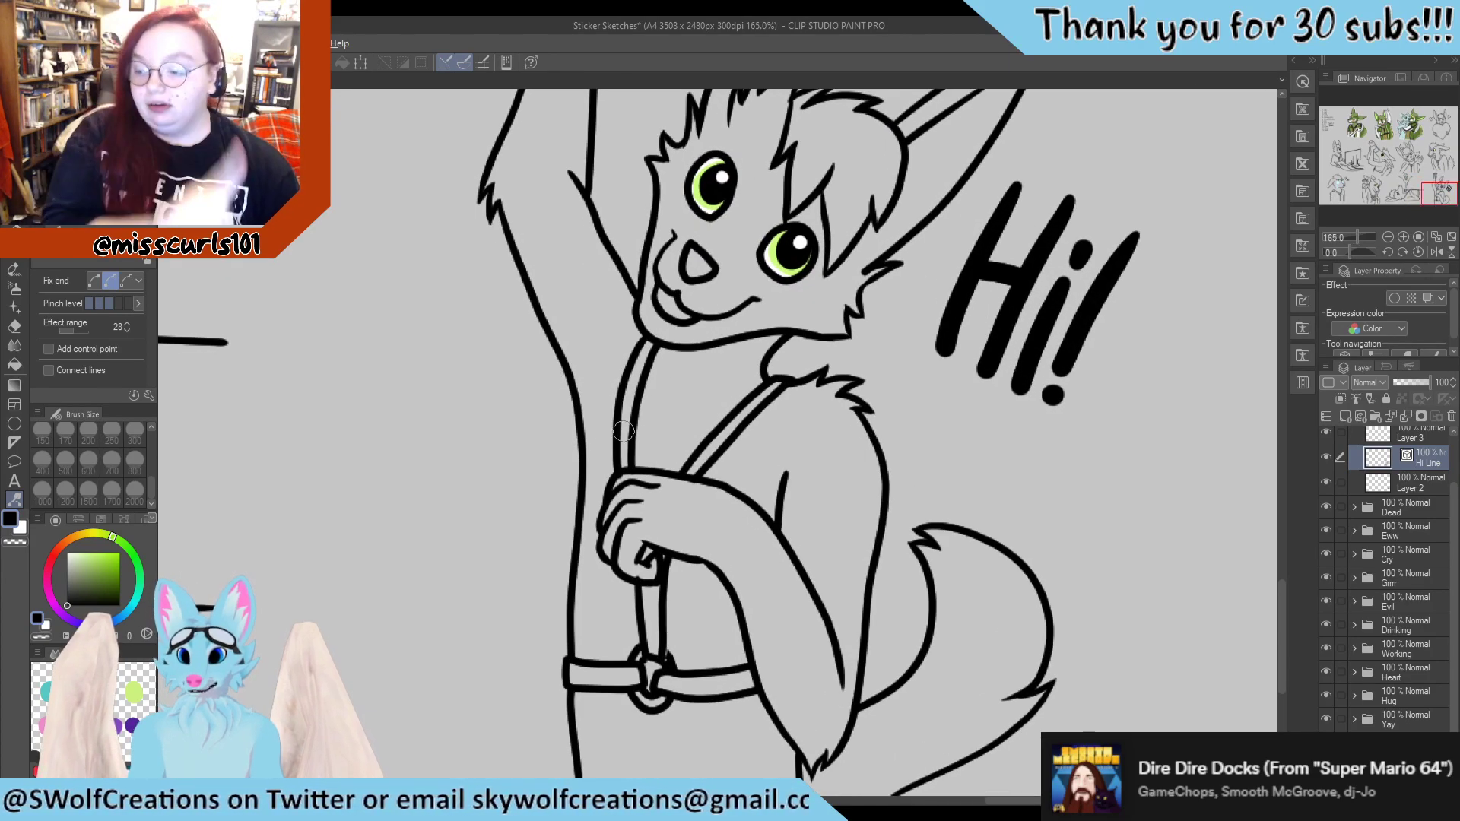
pyautogui.moveTo(583, 426); pyautogui.dragTo(588, 414)
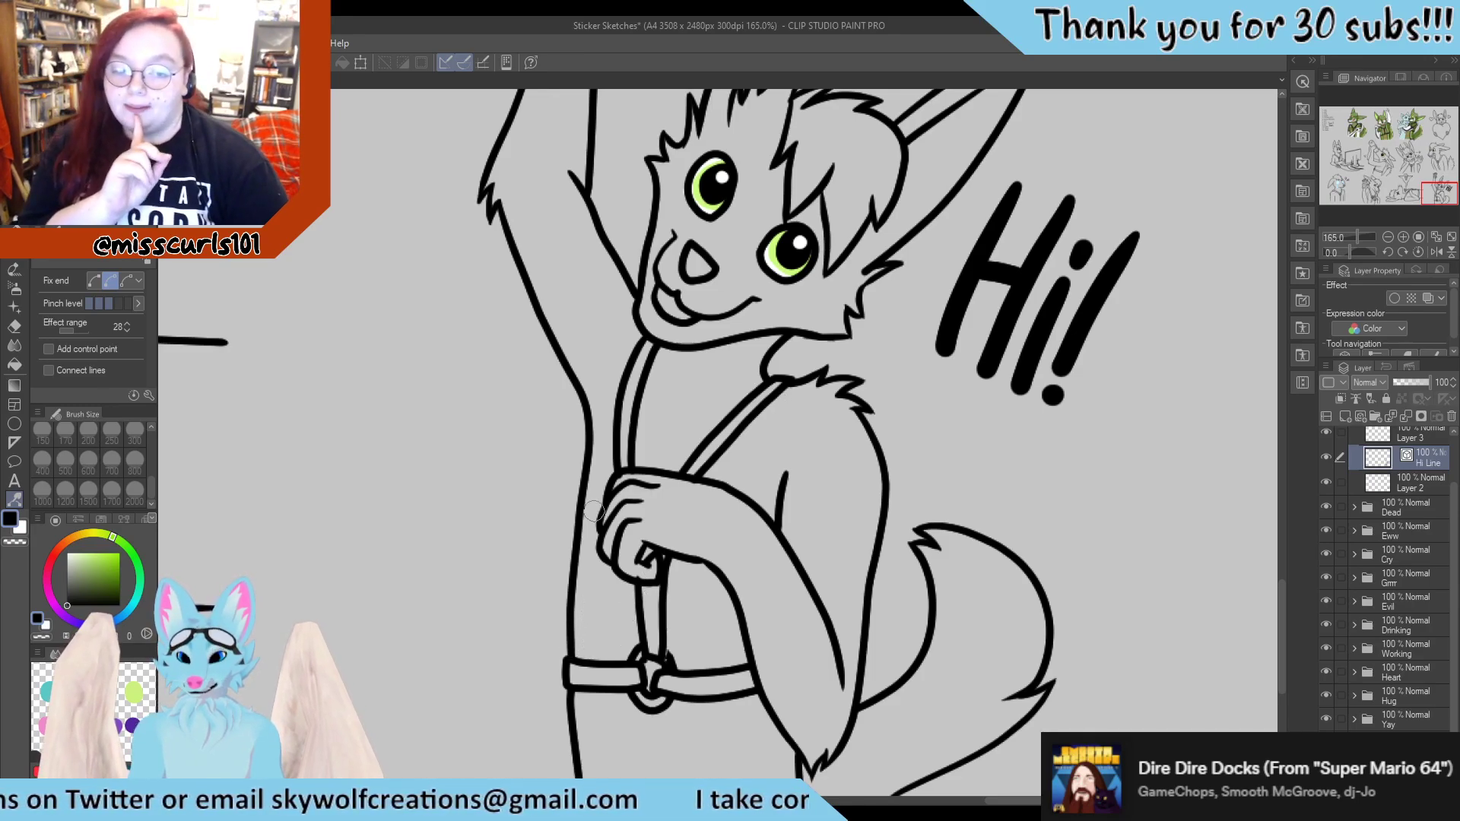
pyautogui.moveTo(569, 638); pyautogui.dragTo(584, 575)
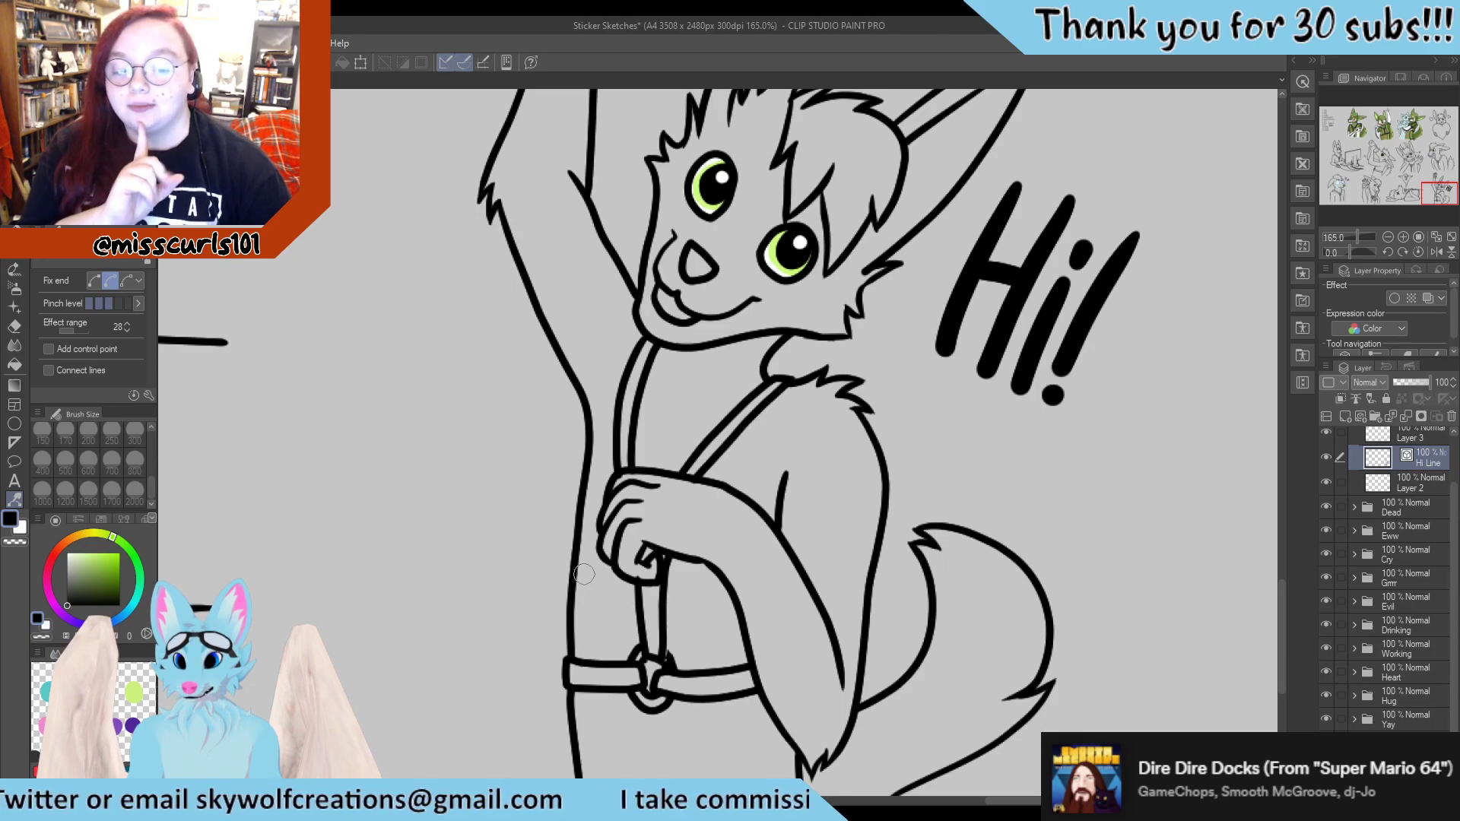
pyautogui.click(590, 441)
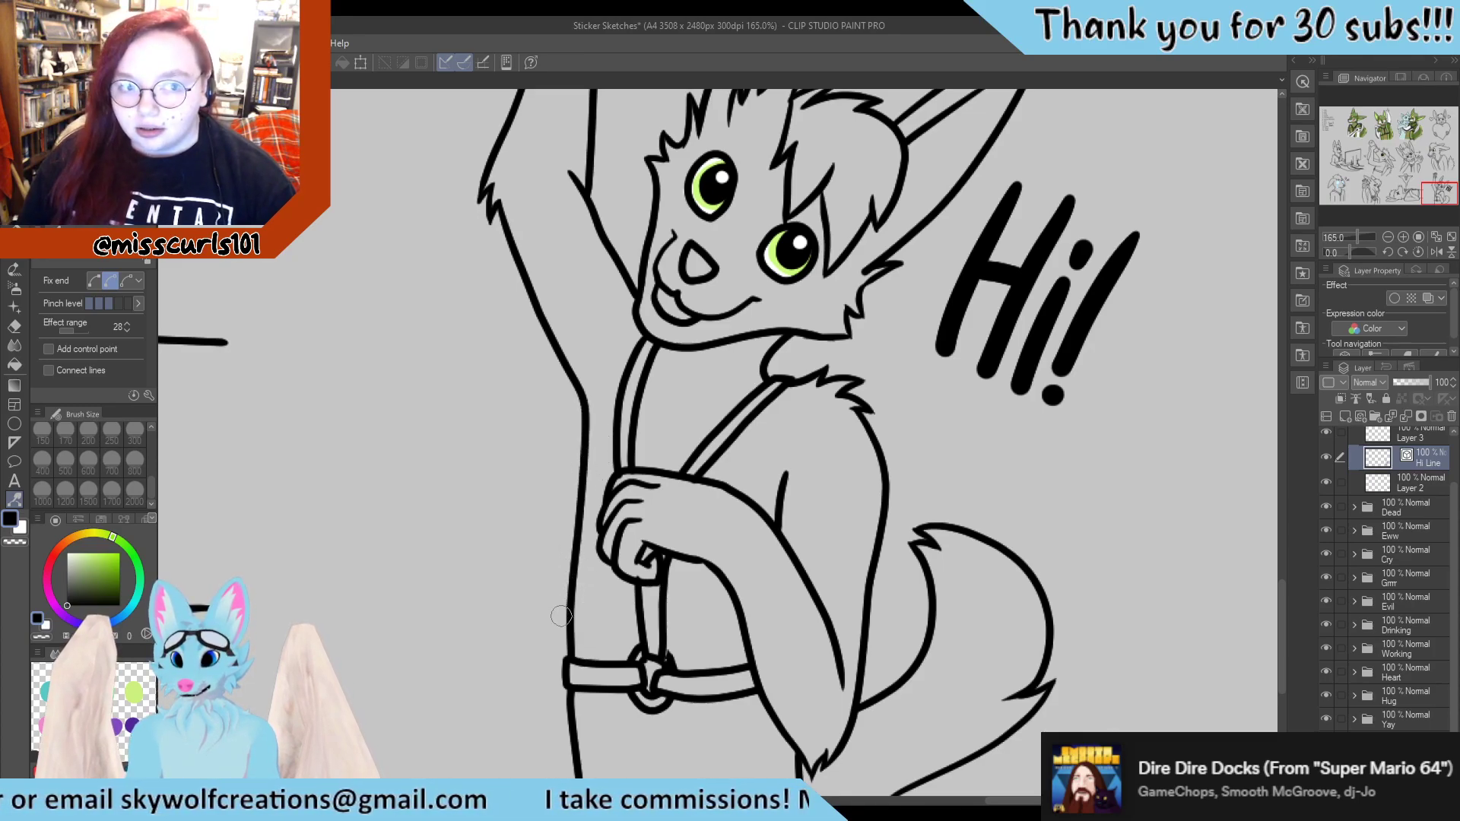
pyautogui.moveTo(576, 592); pyautogui.dragTo(578, 593)
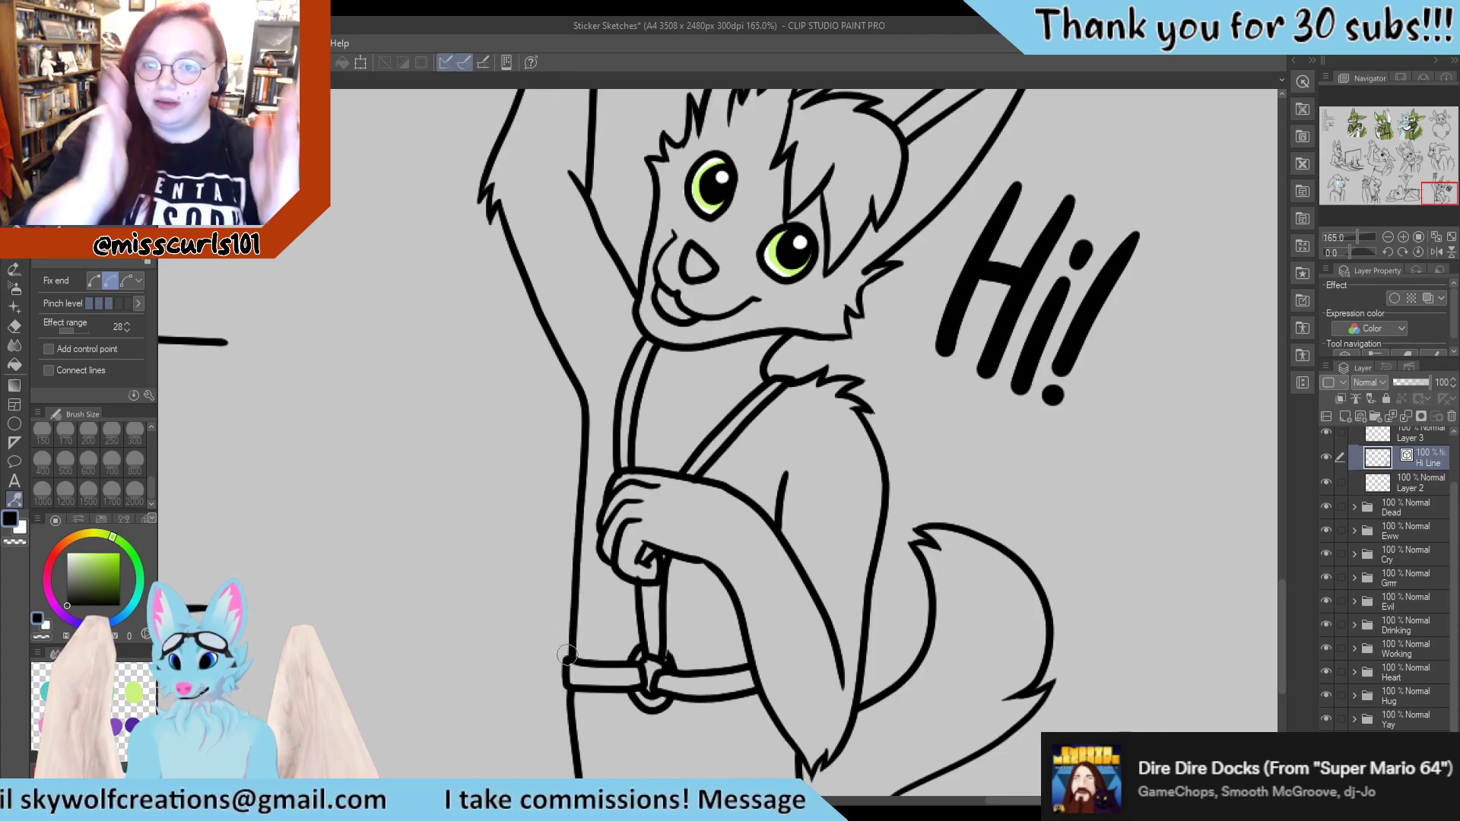
pyautogui.scroll(-5, 592, 483)
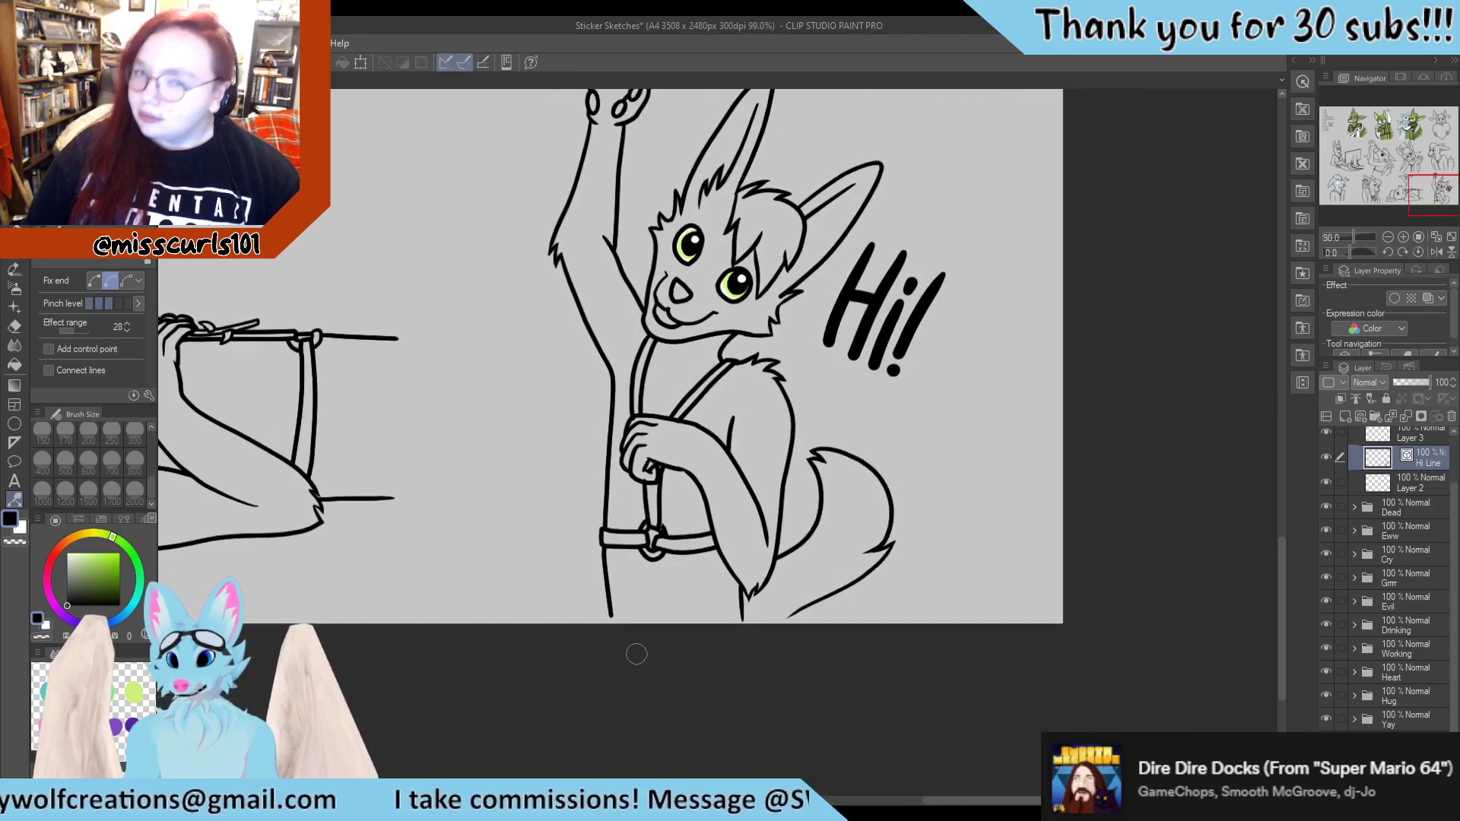
# Straighten the fox's body outline below the belt with Pinch vector line
pyautogui.scroll(7, 636, 646)
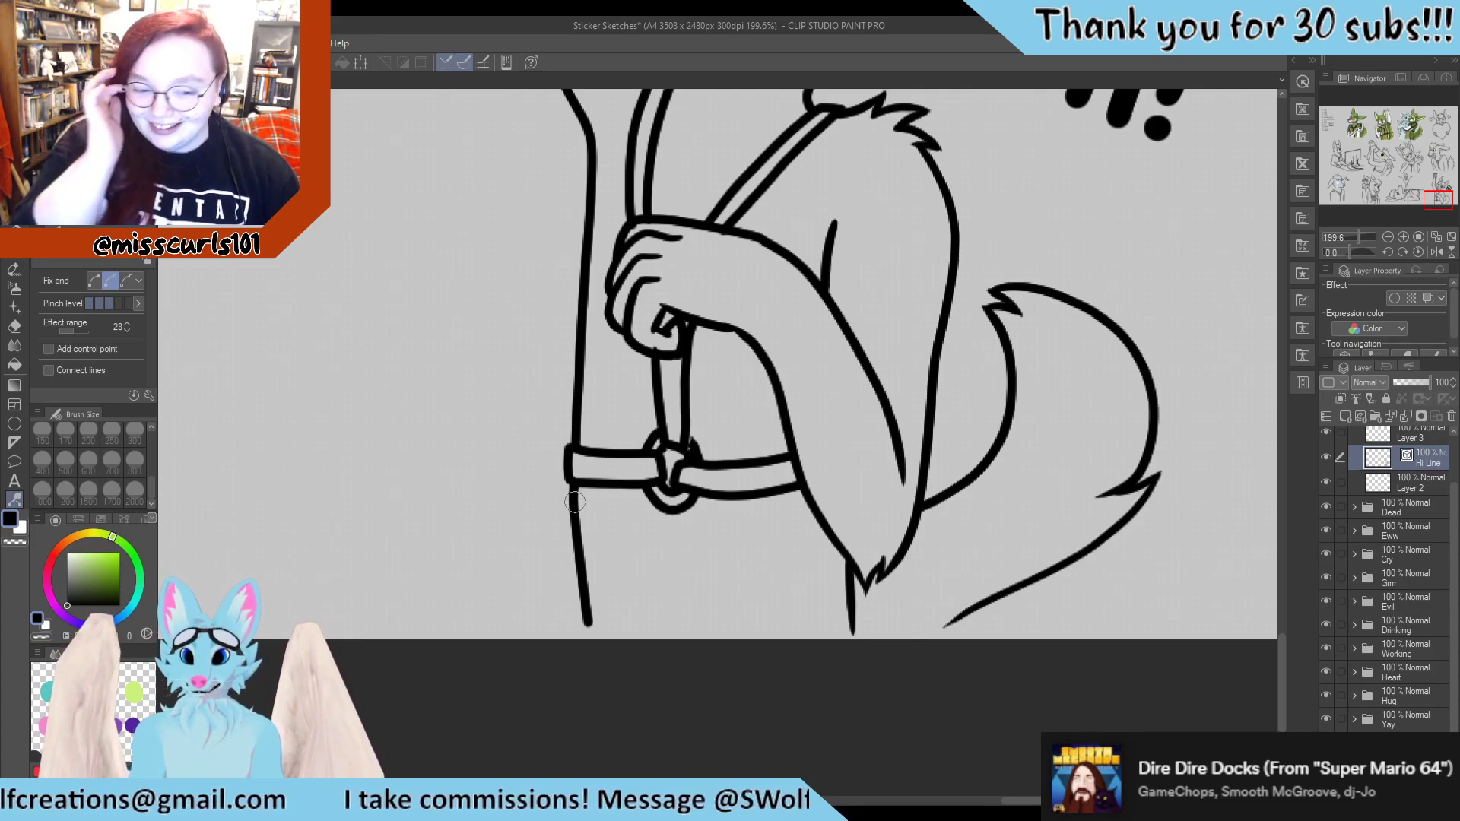
pyautogui.moveTo(591, 629); pyautogui.dragTo(583, 629)
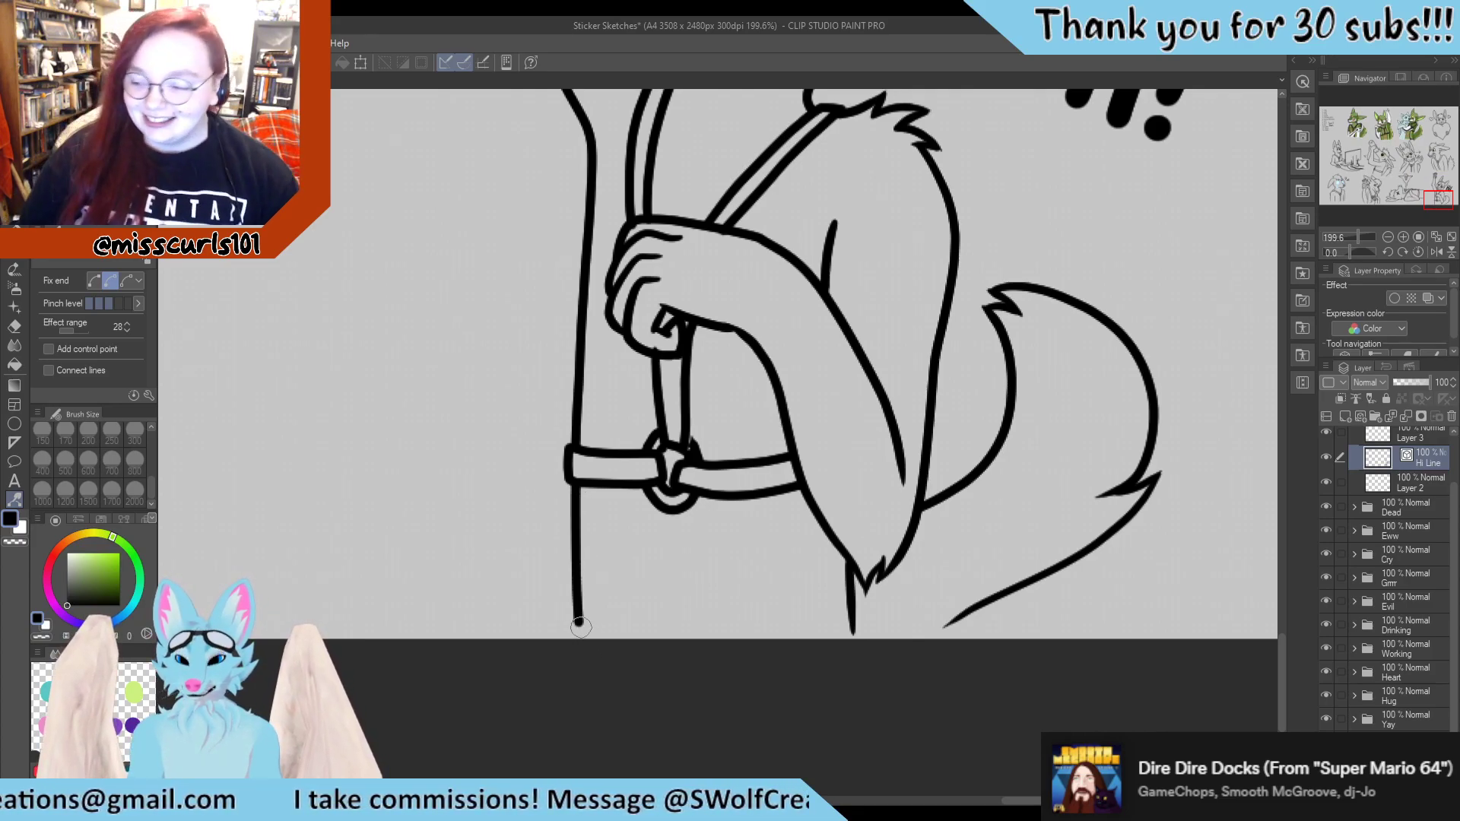
pyautogui.scroll(-3, 597, 620)
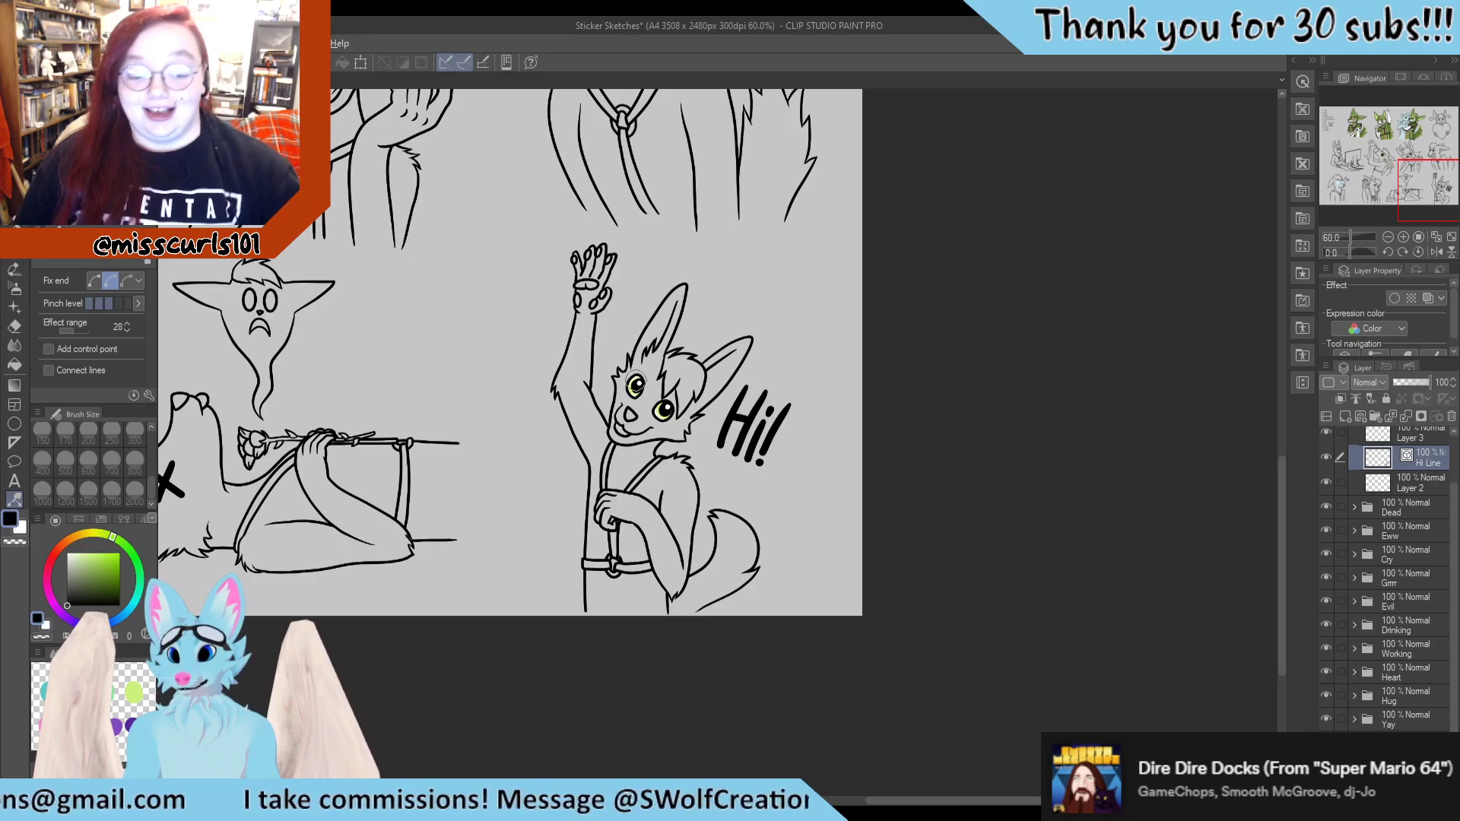
pyautogui.scroll(-5, 737, 524)
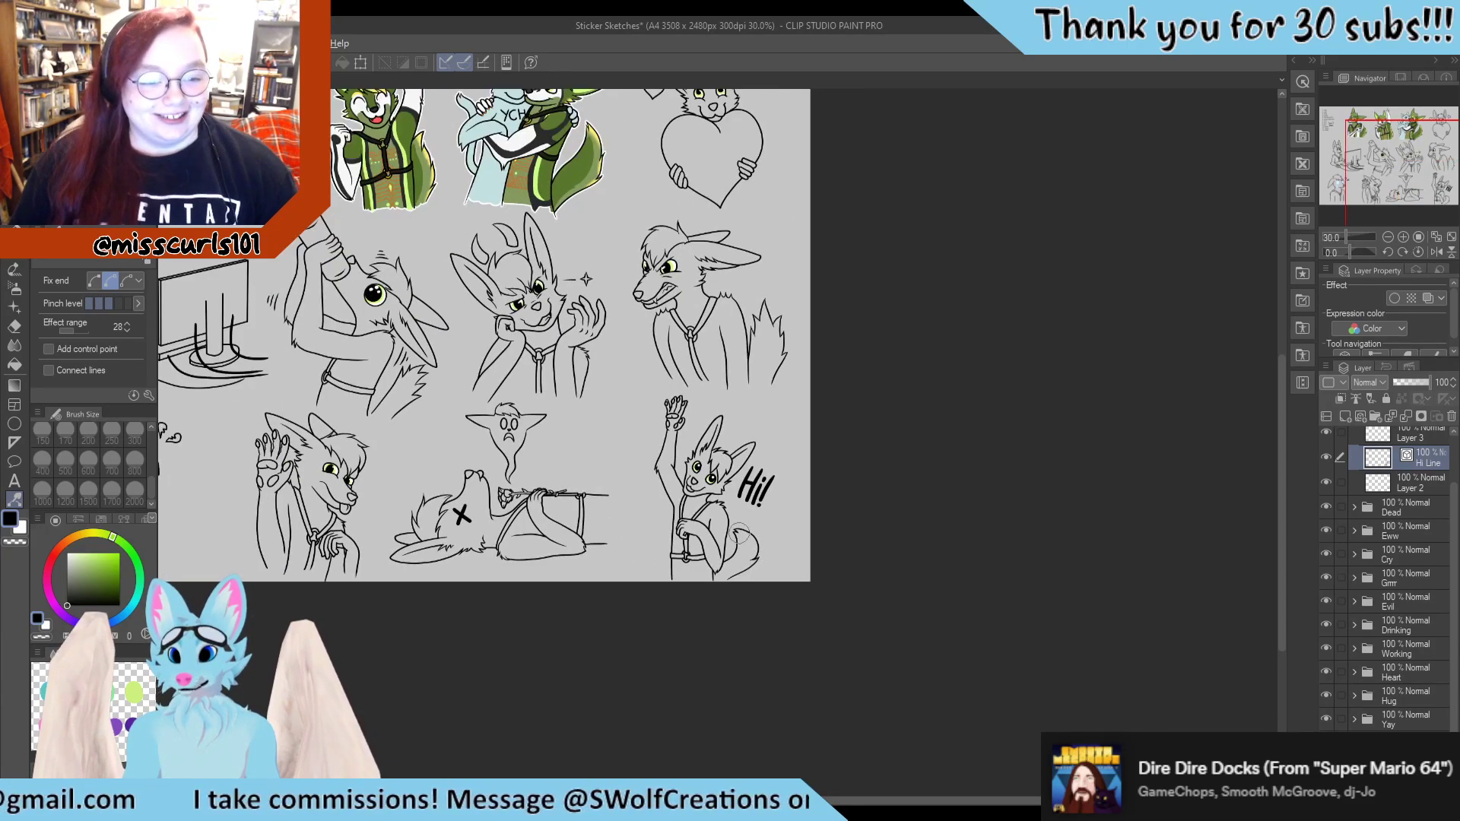
pyautogui.scroll(-1, 747, 541)
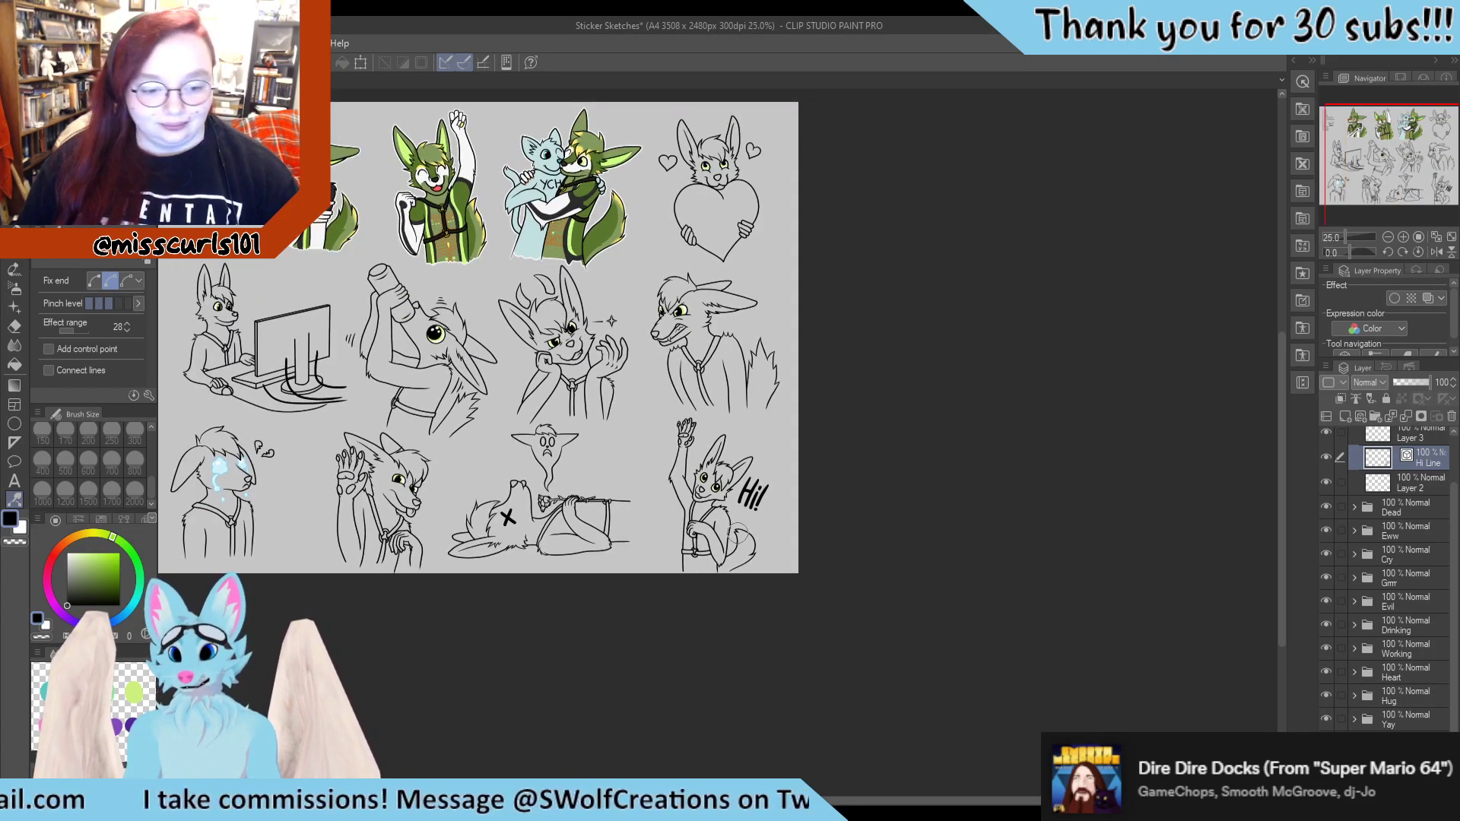
pyautogui.scroll(3, 751, 559)
pyautogui.scroll(9, 752, 559)
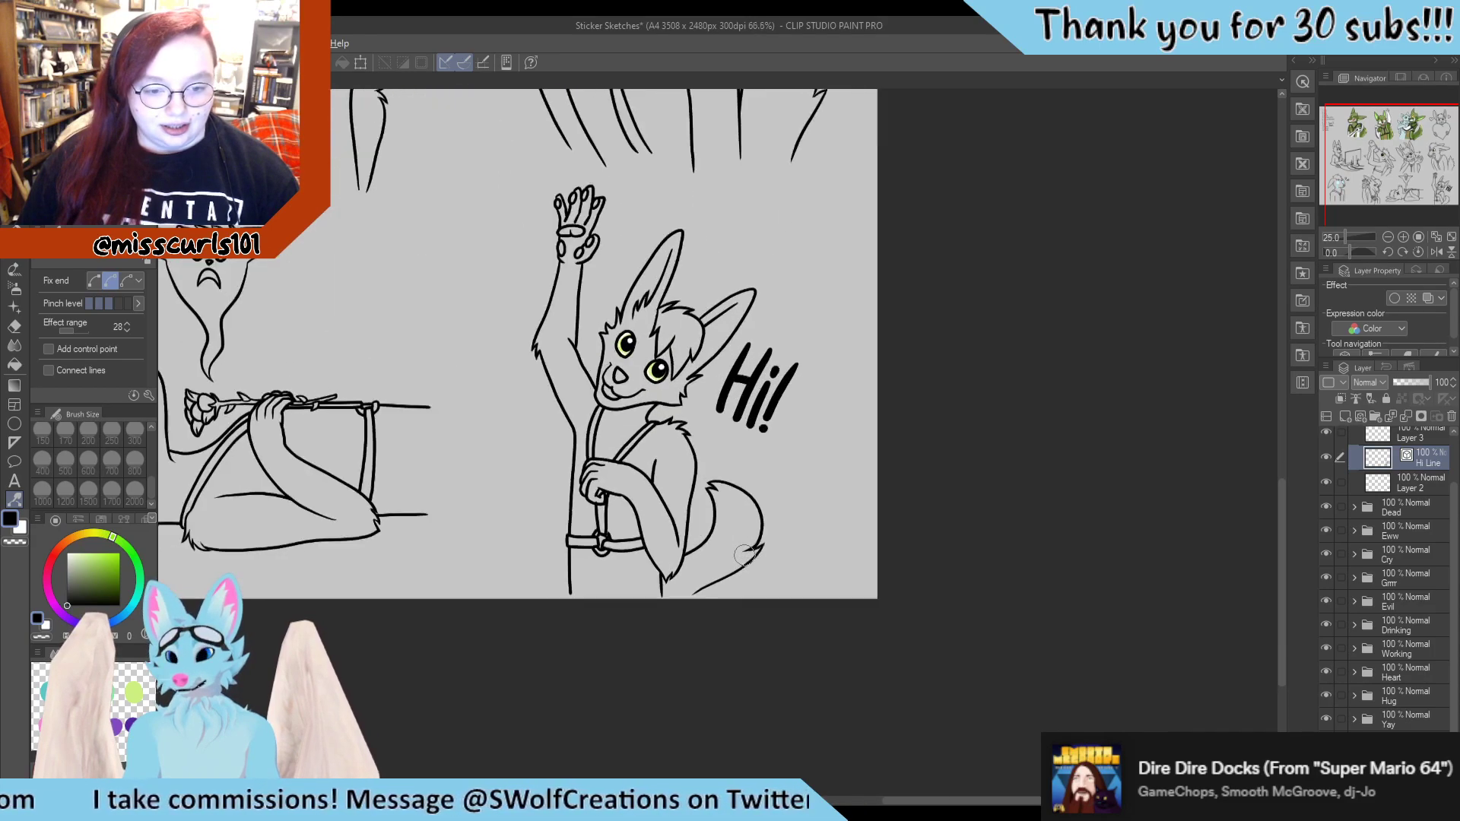
pyautogui.scroll(-7, 692, 518)
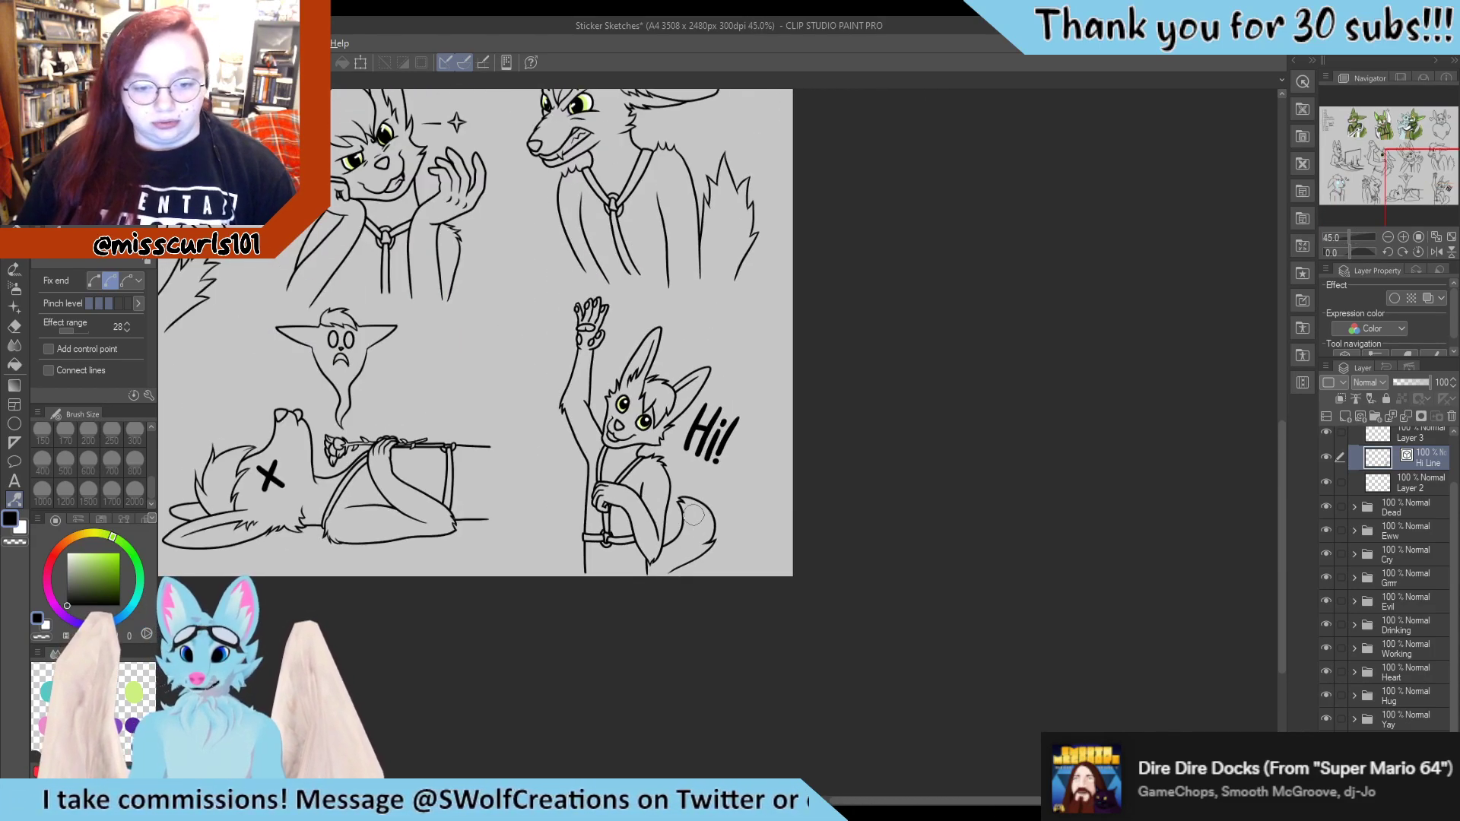
# Set Fix end to the third option and Pinch level to max, then pull the tail into a pointed tuft
pyautogui.click(128, 281)
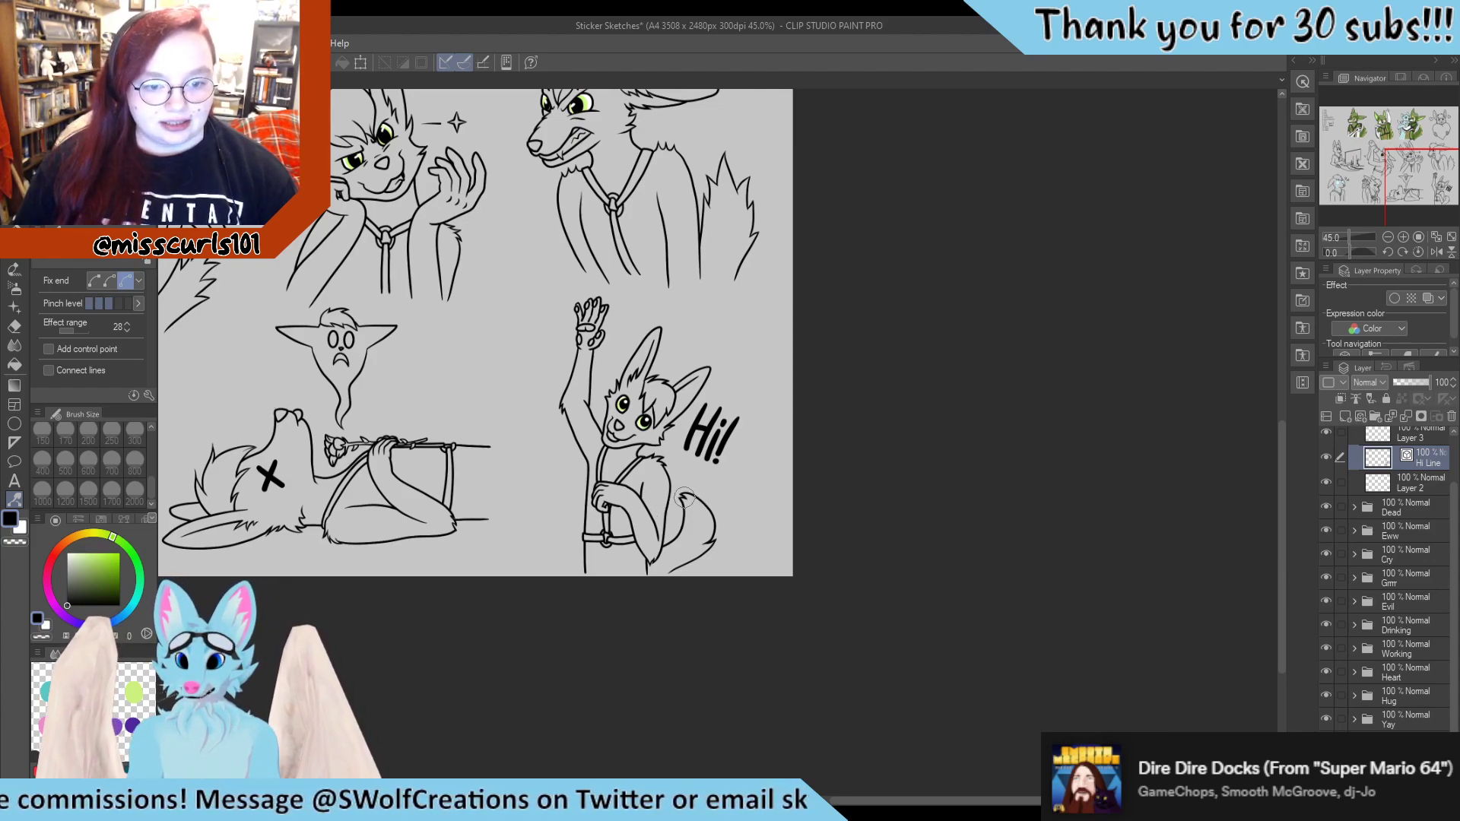
pyautogui.click(126, 303)
pyautogui.moveTo(684, 501); pyautogui.dragTo(686, 484)
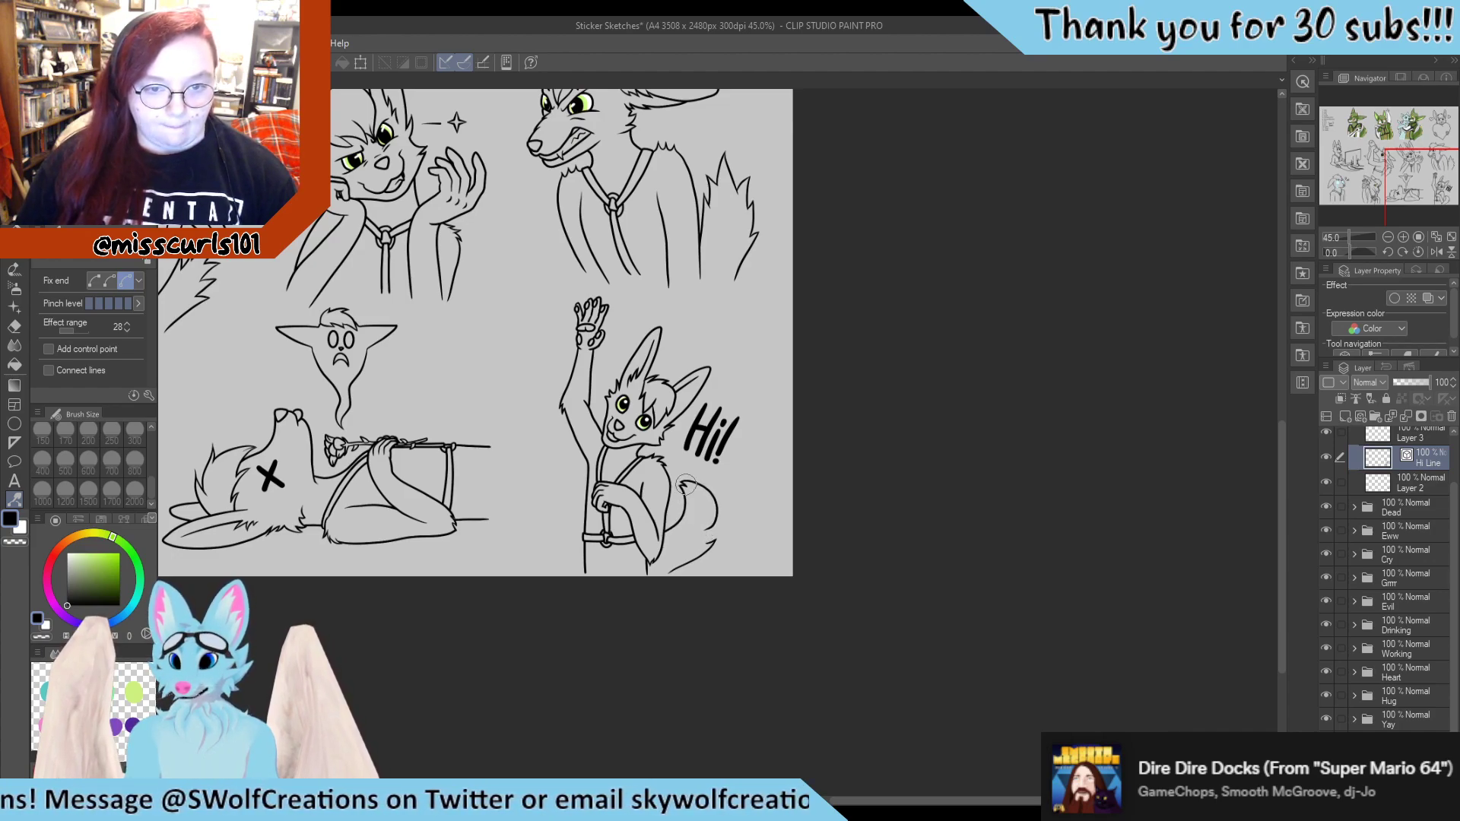
pyautogui.moveTo(714, 540)
pyautogui.mouseDown()
pyautogui.moveTo(711, 527)
pyautogui.moveTo(709, 545)
pyautogui.mouseUp()
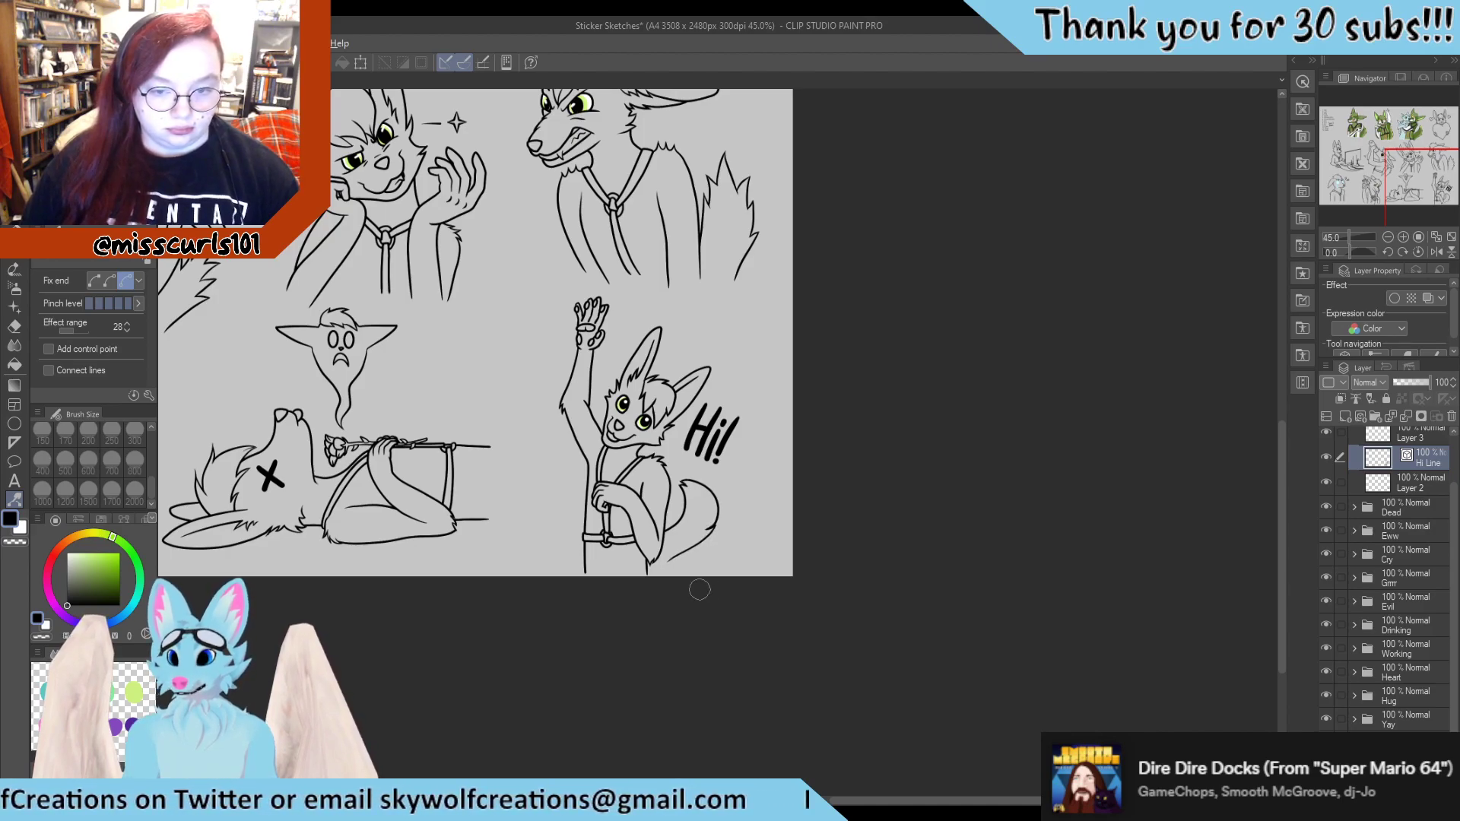
# Pinch the tail's lower outline near its pointed tip into a smoother curve
pyautogui.scroll(10, 706, 552)
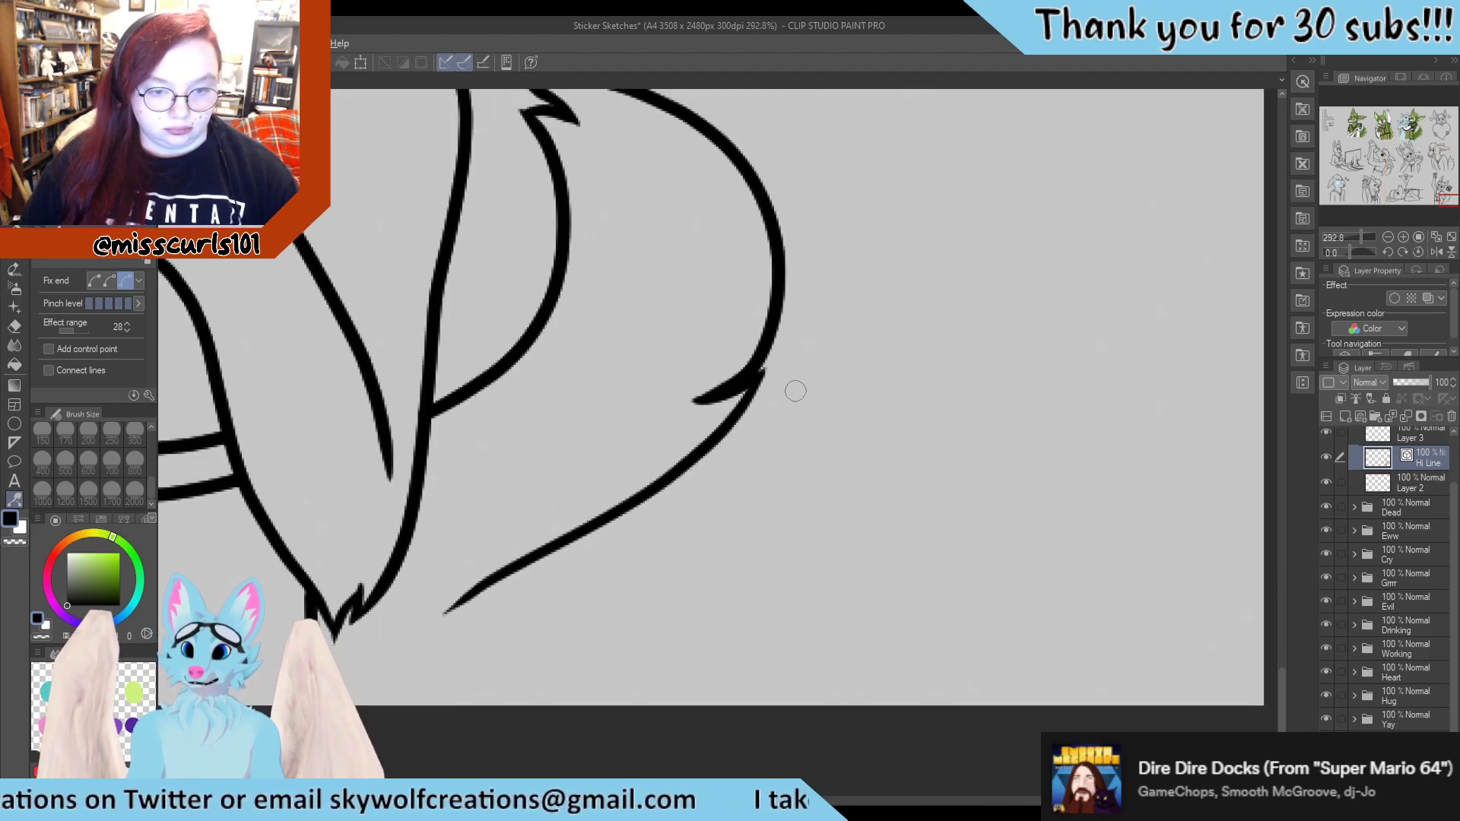
pyautogui.moveTo(767, 372); pyautogui.dragTo(781, 366)
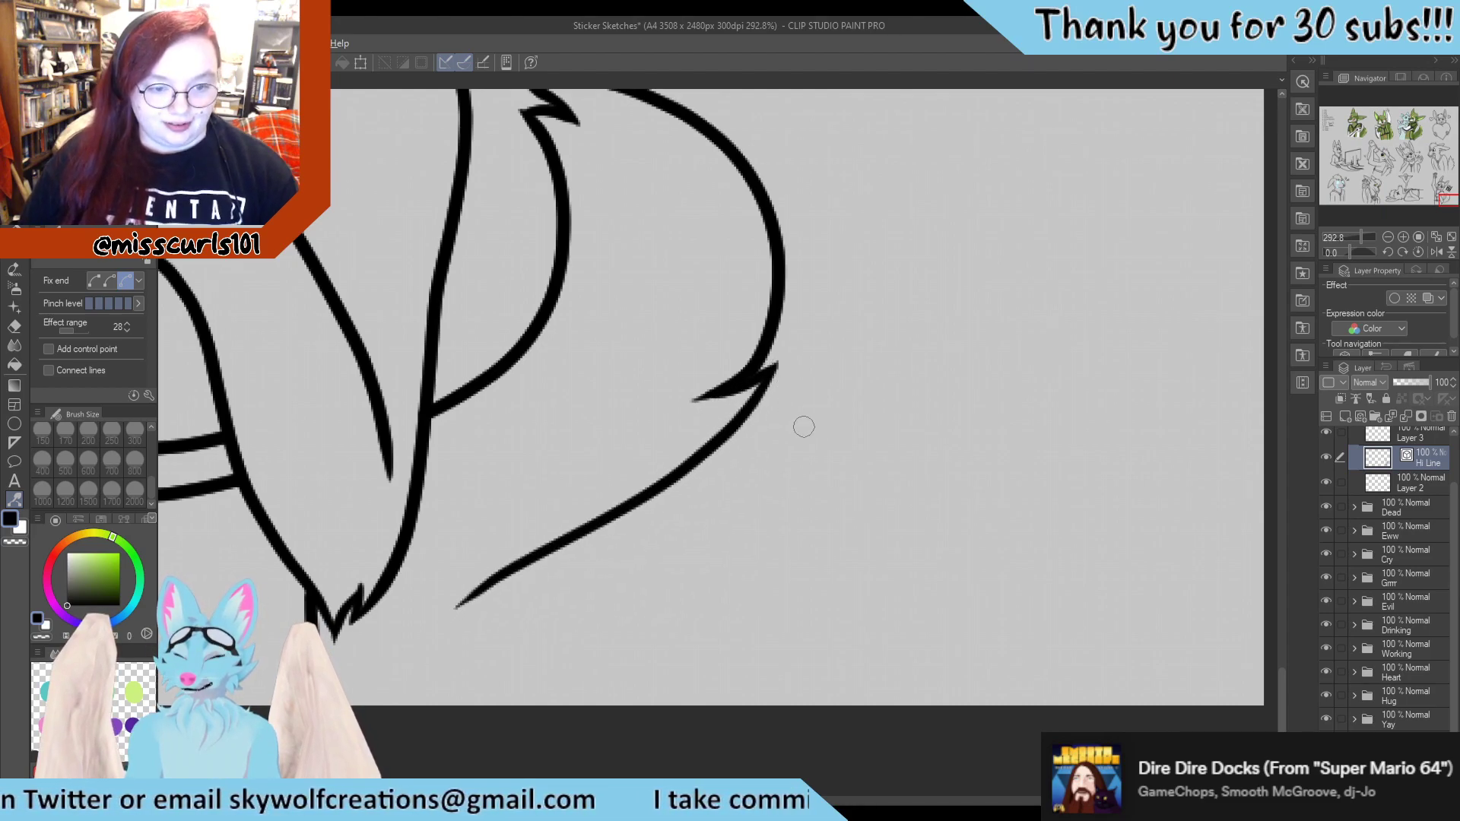
pyautogui.scroll(-13, 723, 460)
pyautogui.scroll(4, 680, 425)
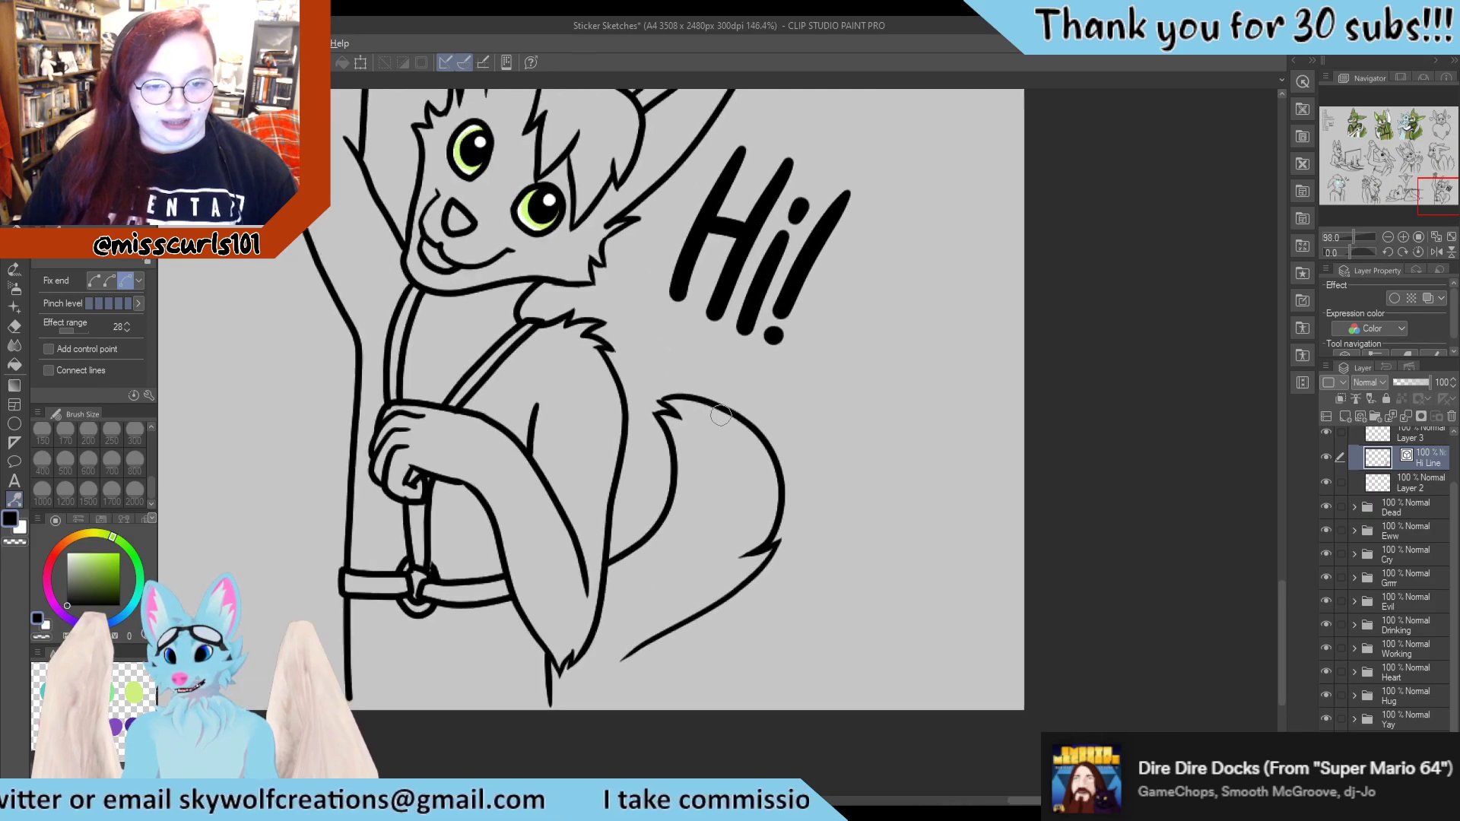
# Adjust control points on the tail and mouth vector lines, zooming to check the curves
pyautogui.press('y')
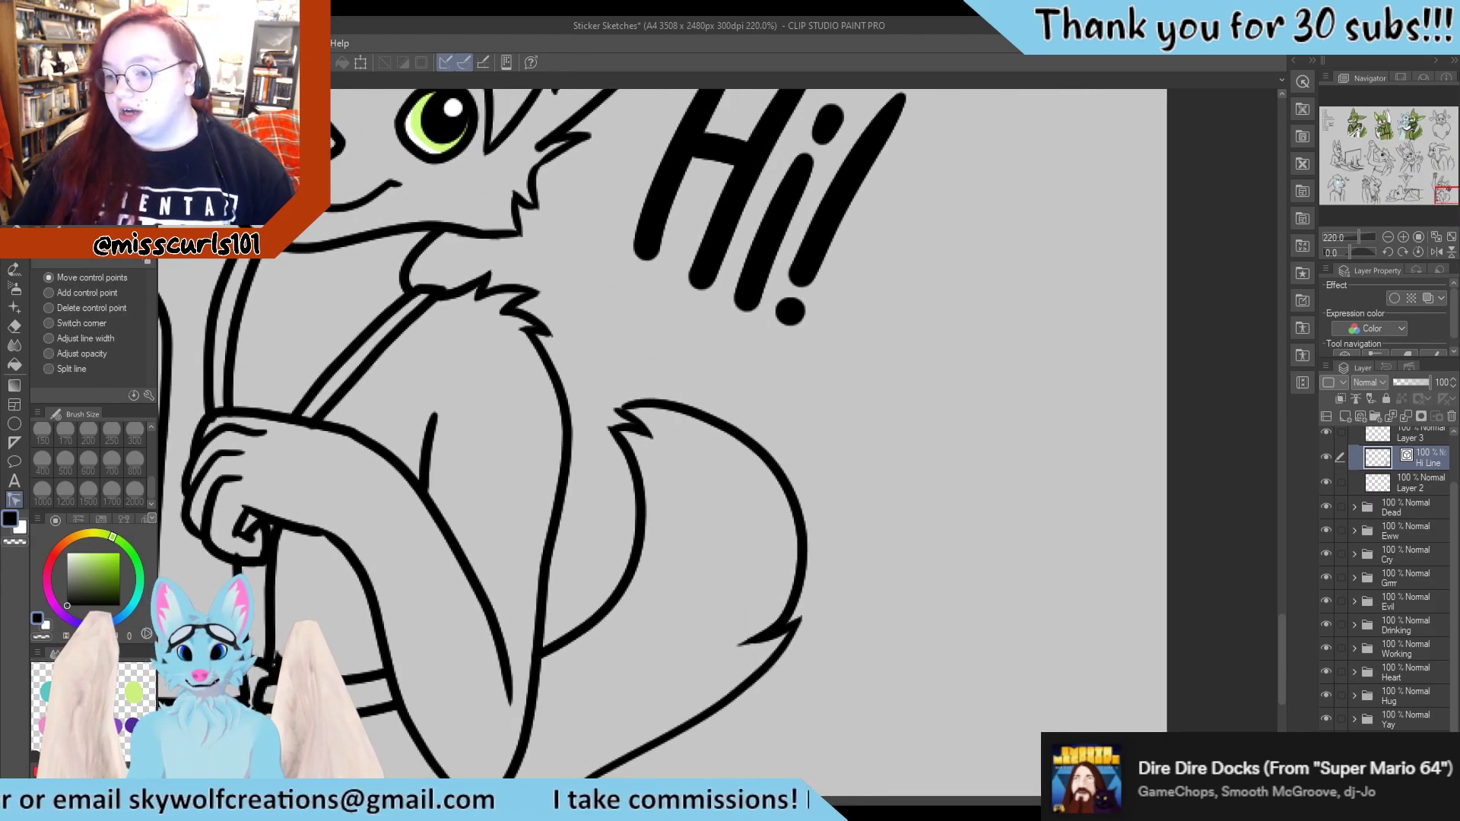
pyautogui.scroll(7, 875, 394)
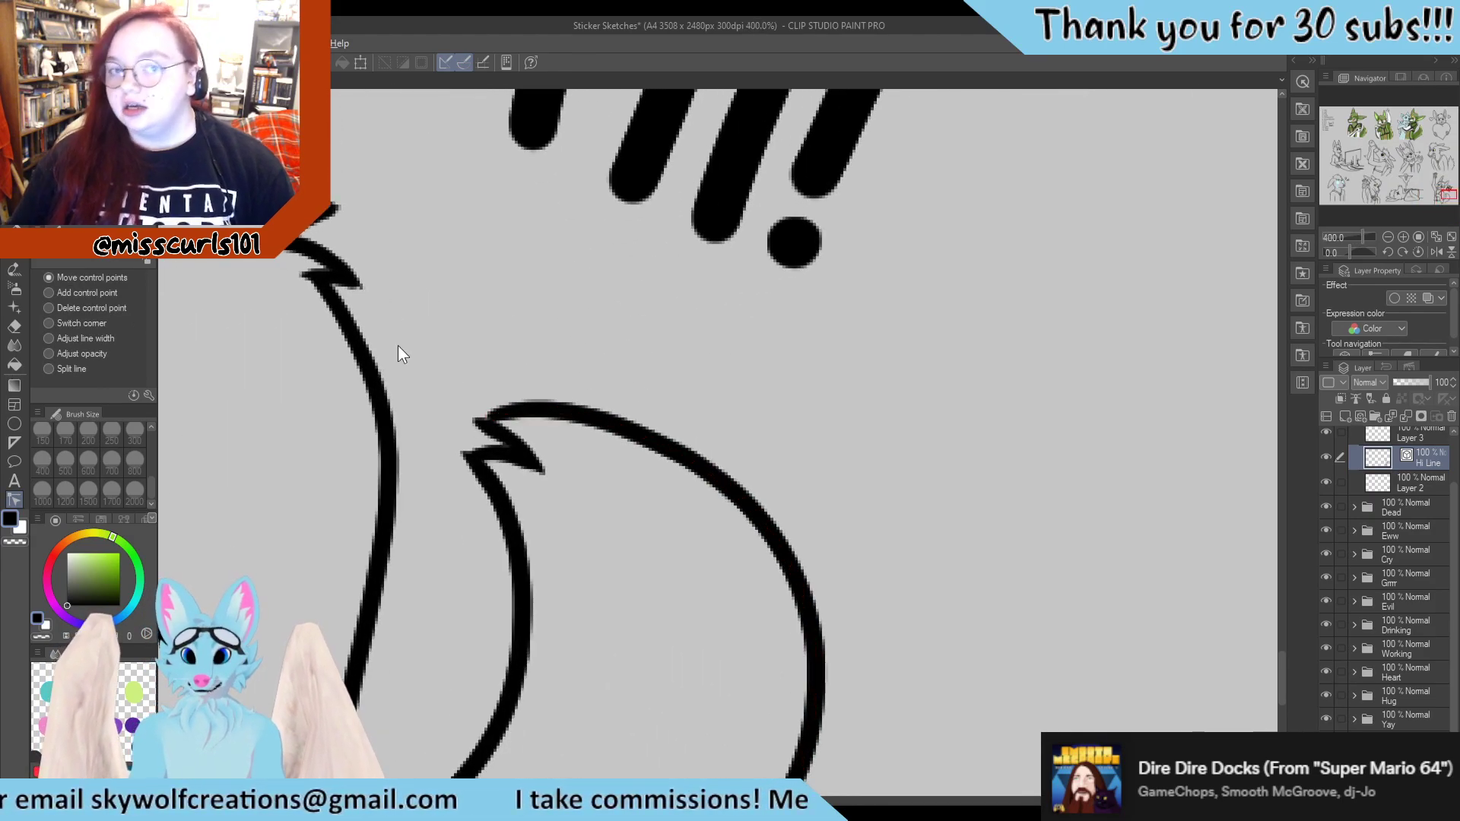
pyautogui.click(491, 418)
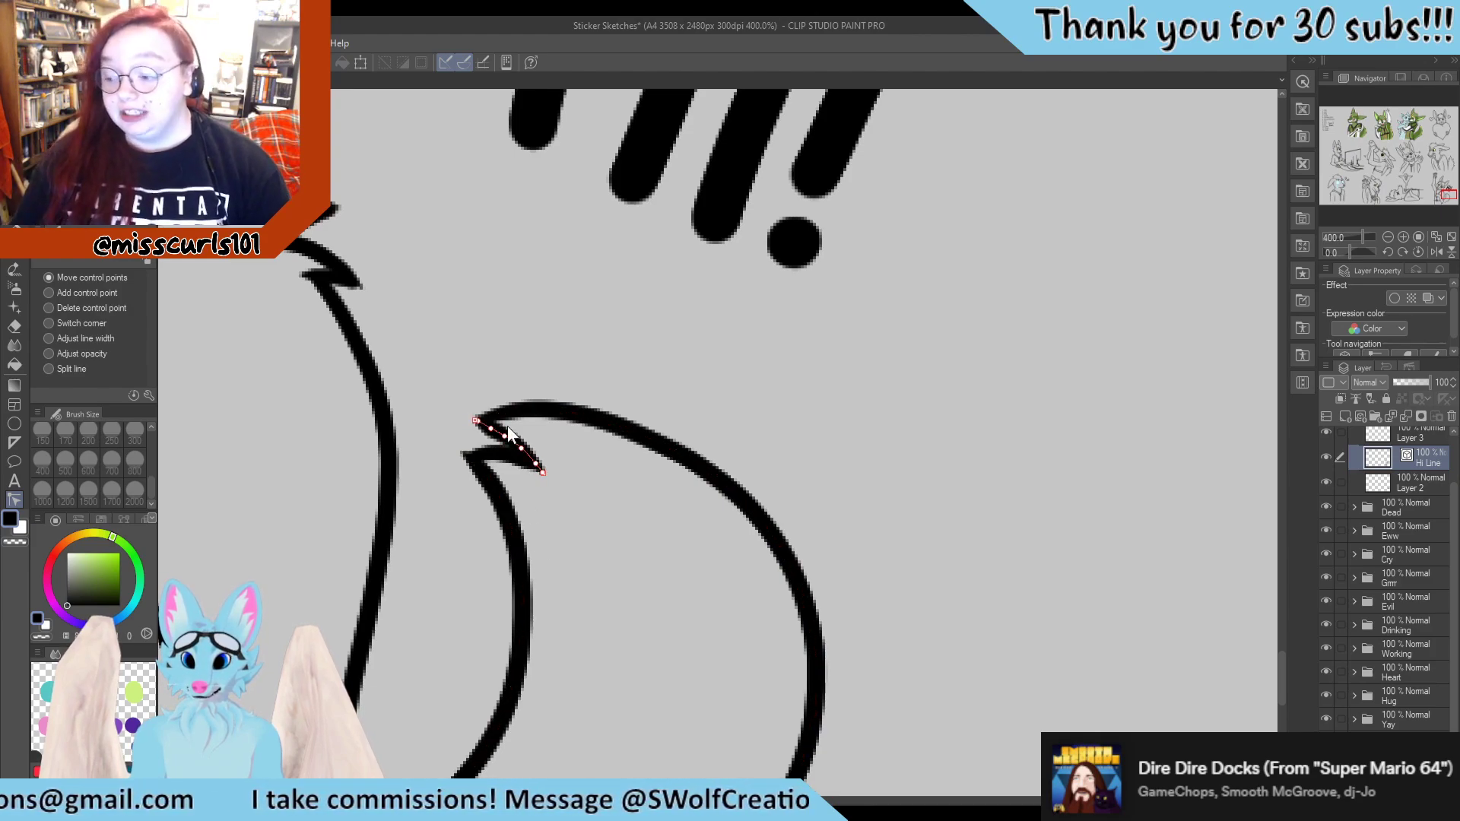
pyautogui.scroll(-10, 513, 457)
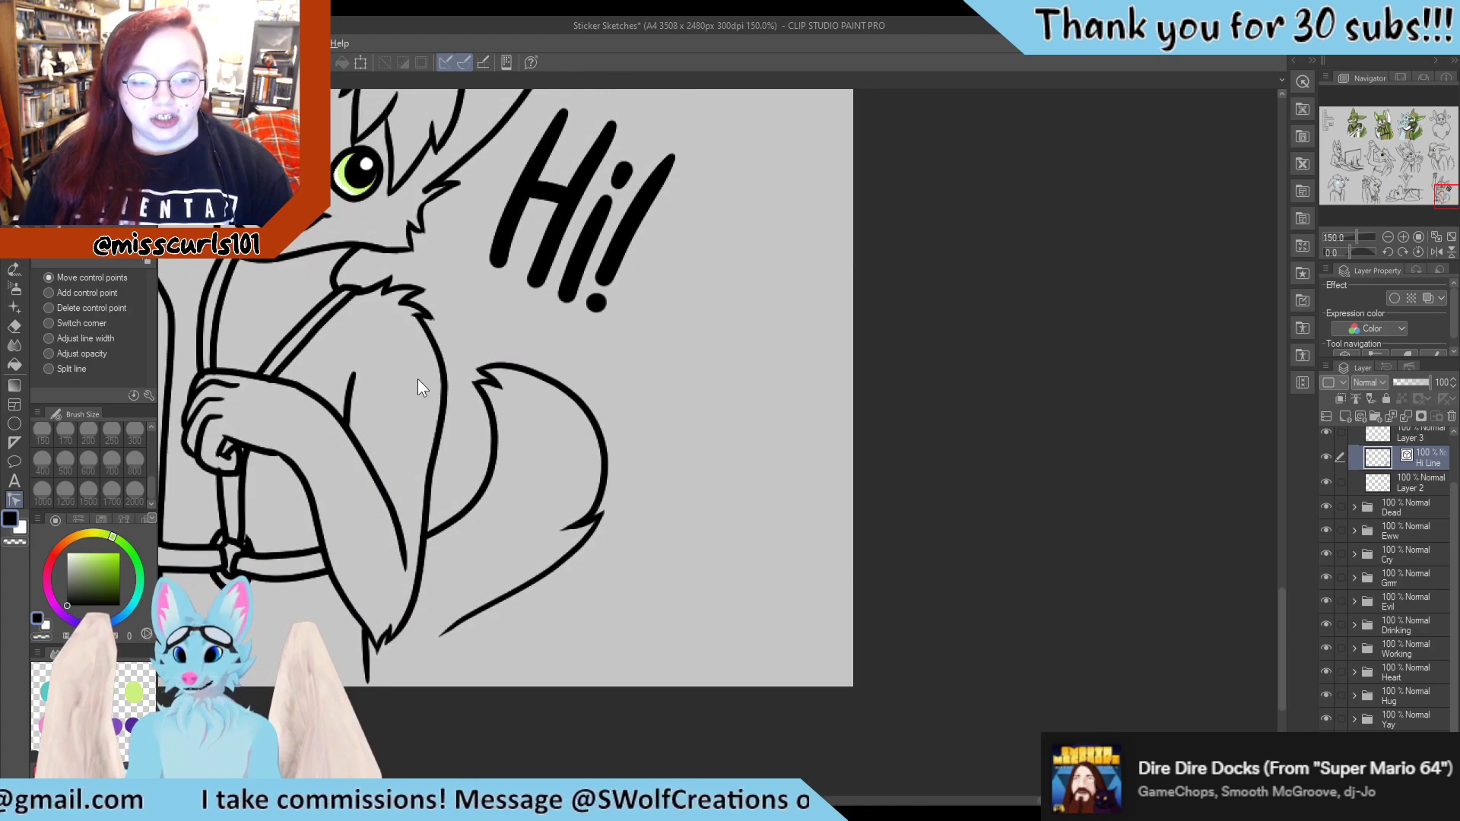
pyautogui.rightClick(433, 392)
pyautogui.scroll(7, 448, 403)
pyautogui.scroll(2, 470, 365)
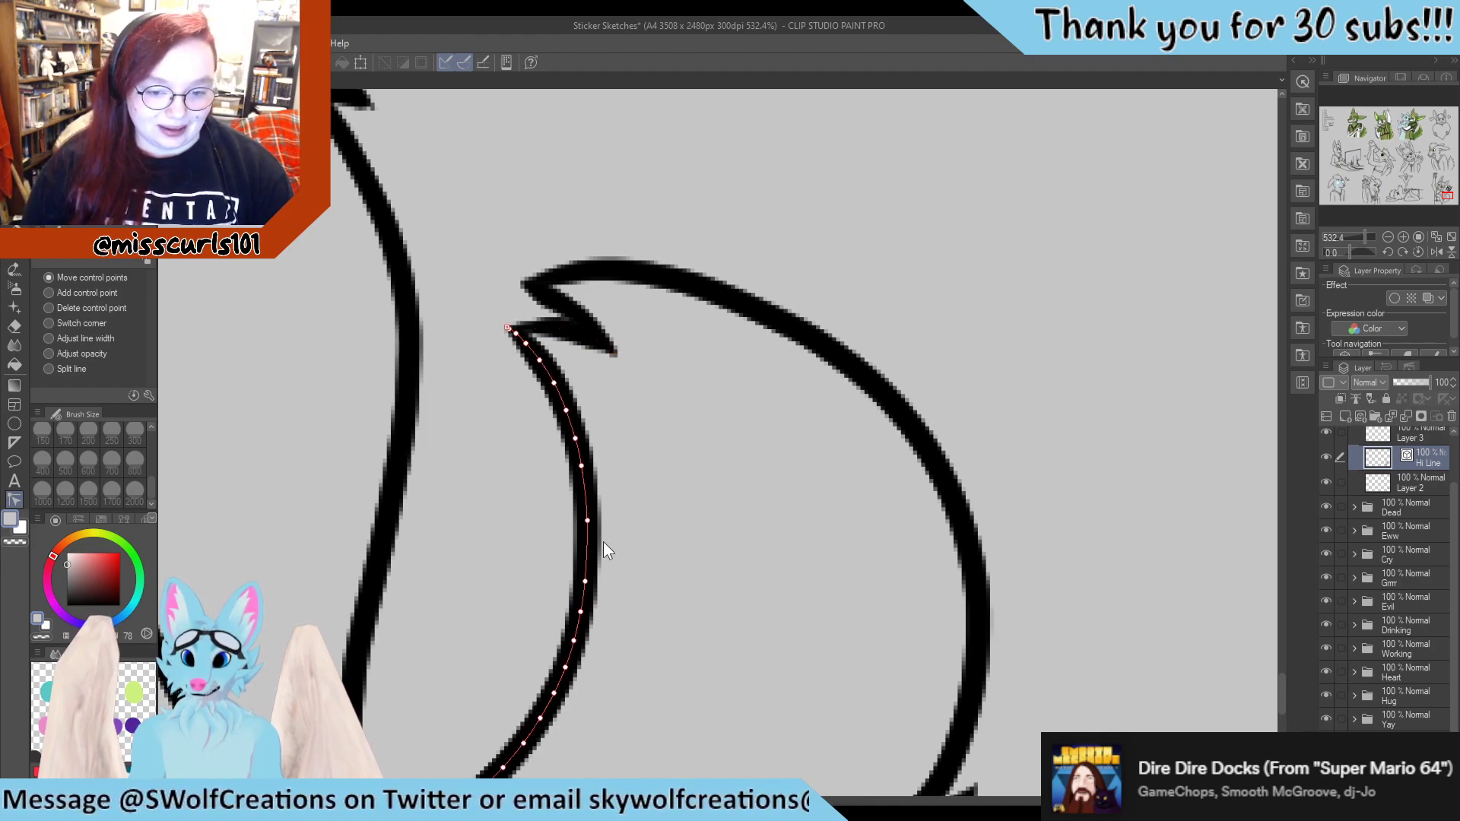
pyautogui.scroll(-3, 592, 540)
pyautogui.scroll(-6, 584, 385)
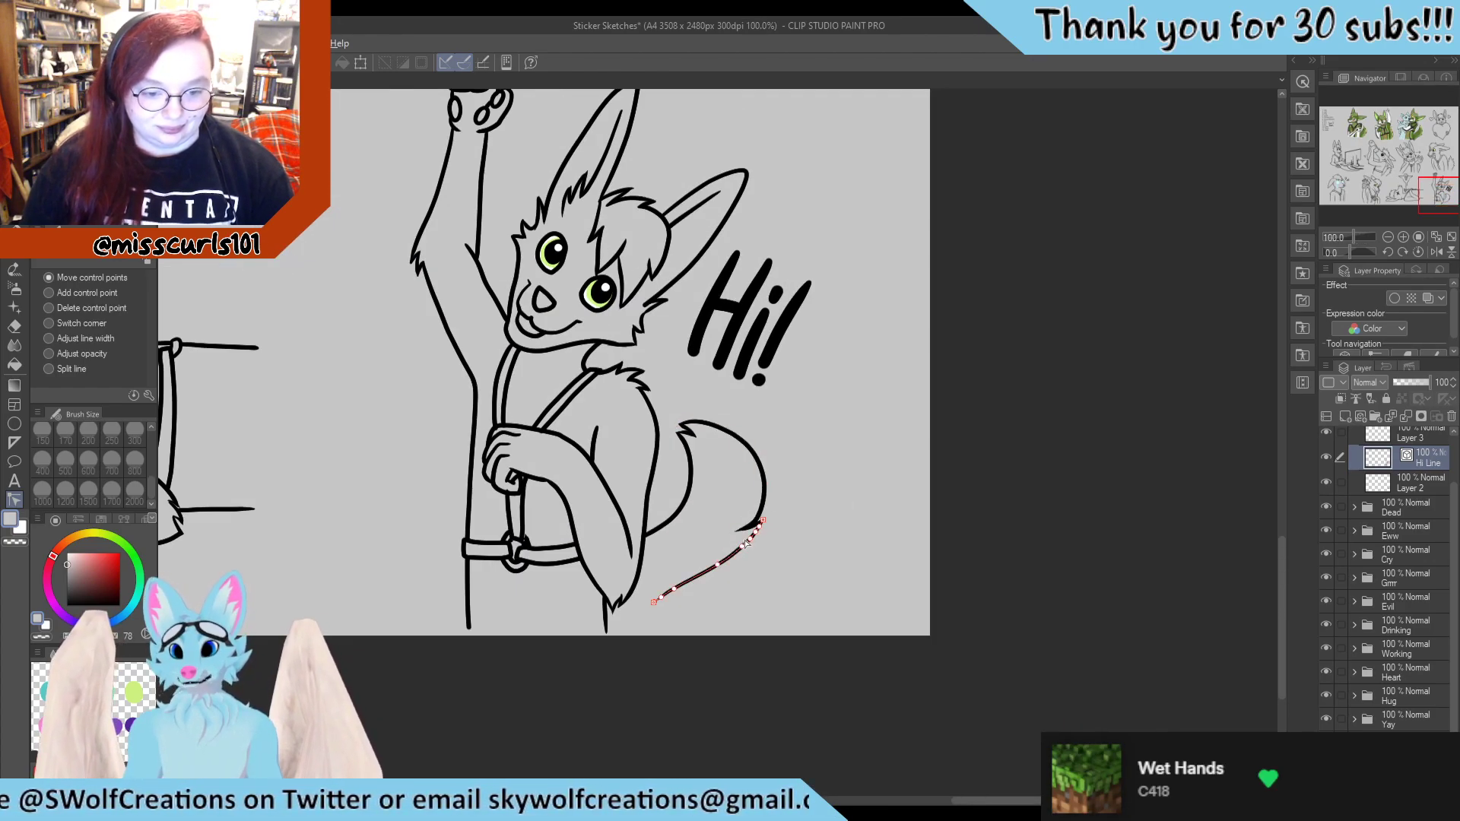
pyautogui.scroll(3, 494, 273)
pyautogui.scroll(2, 562, 395)
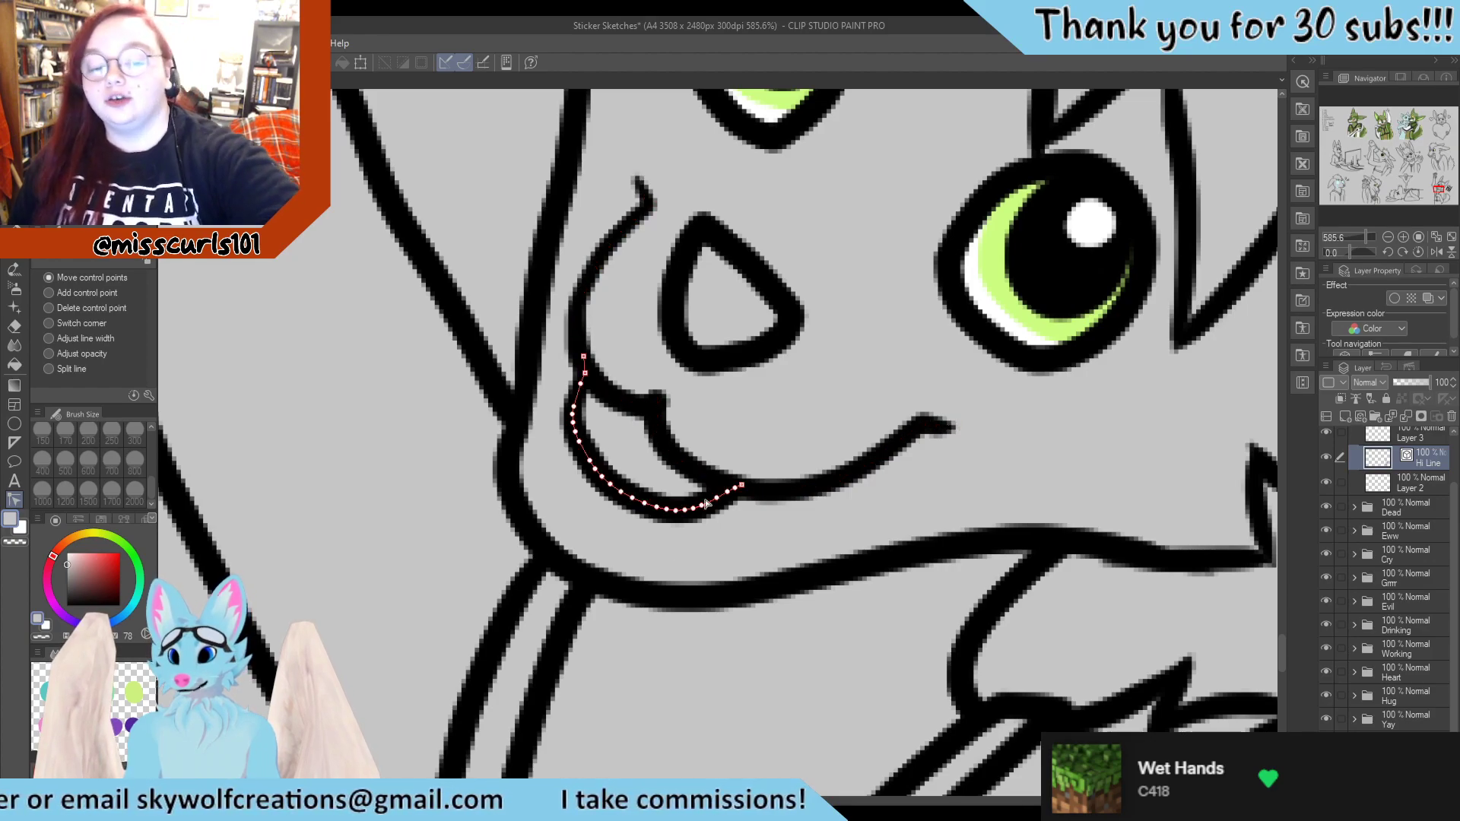
pyautogui.scroll(-2, 714, 561)
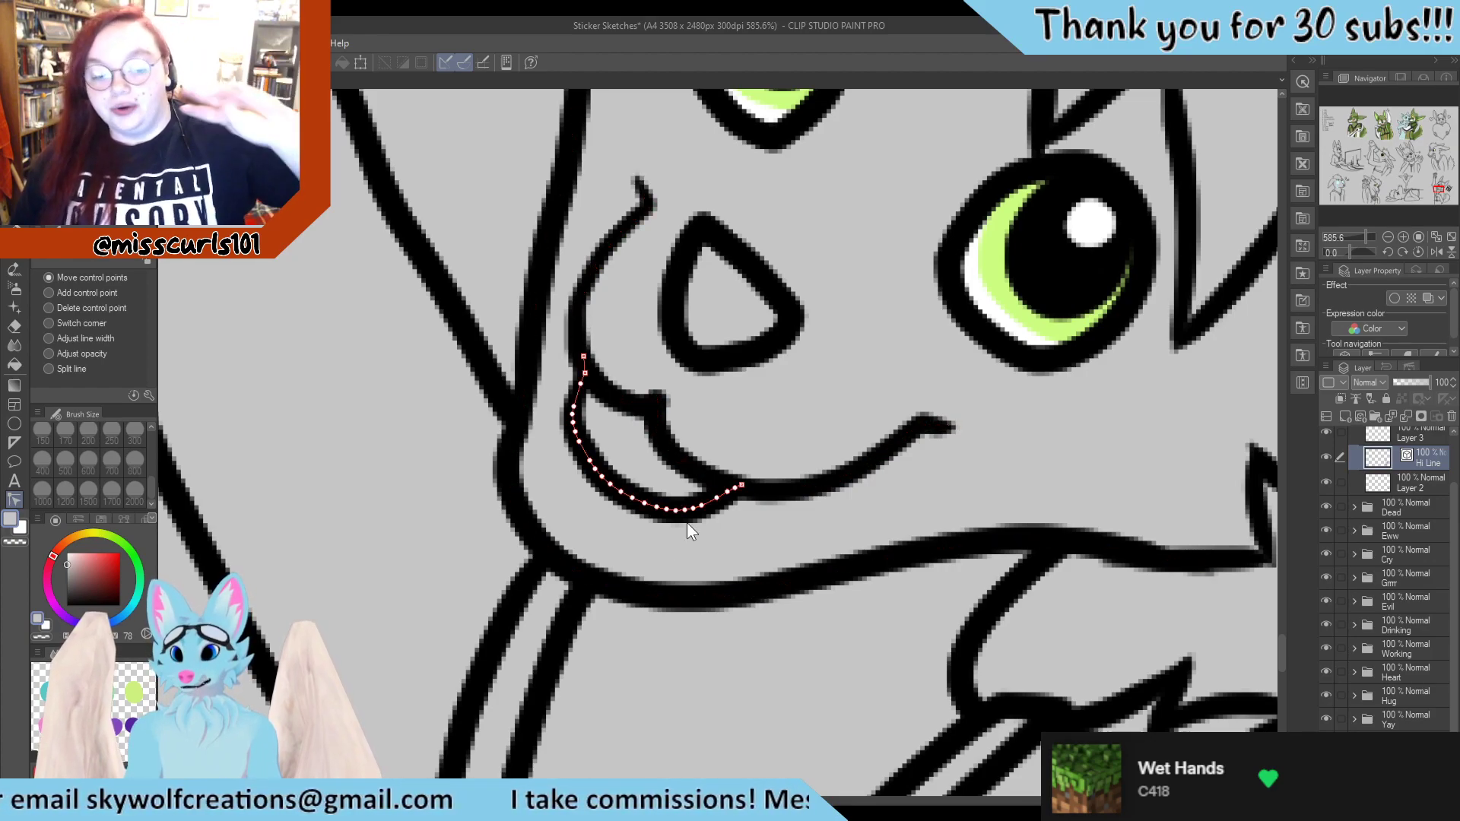
pyautogui.scroll(-2, 569, 308)
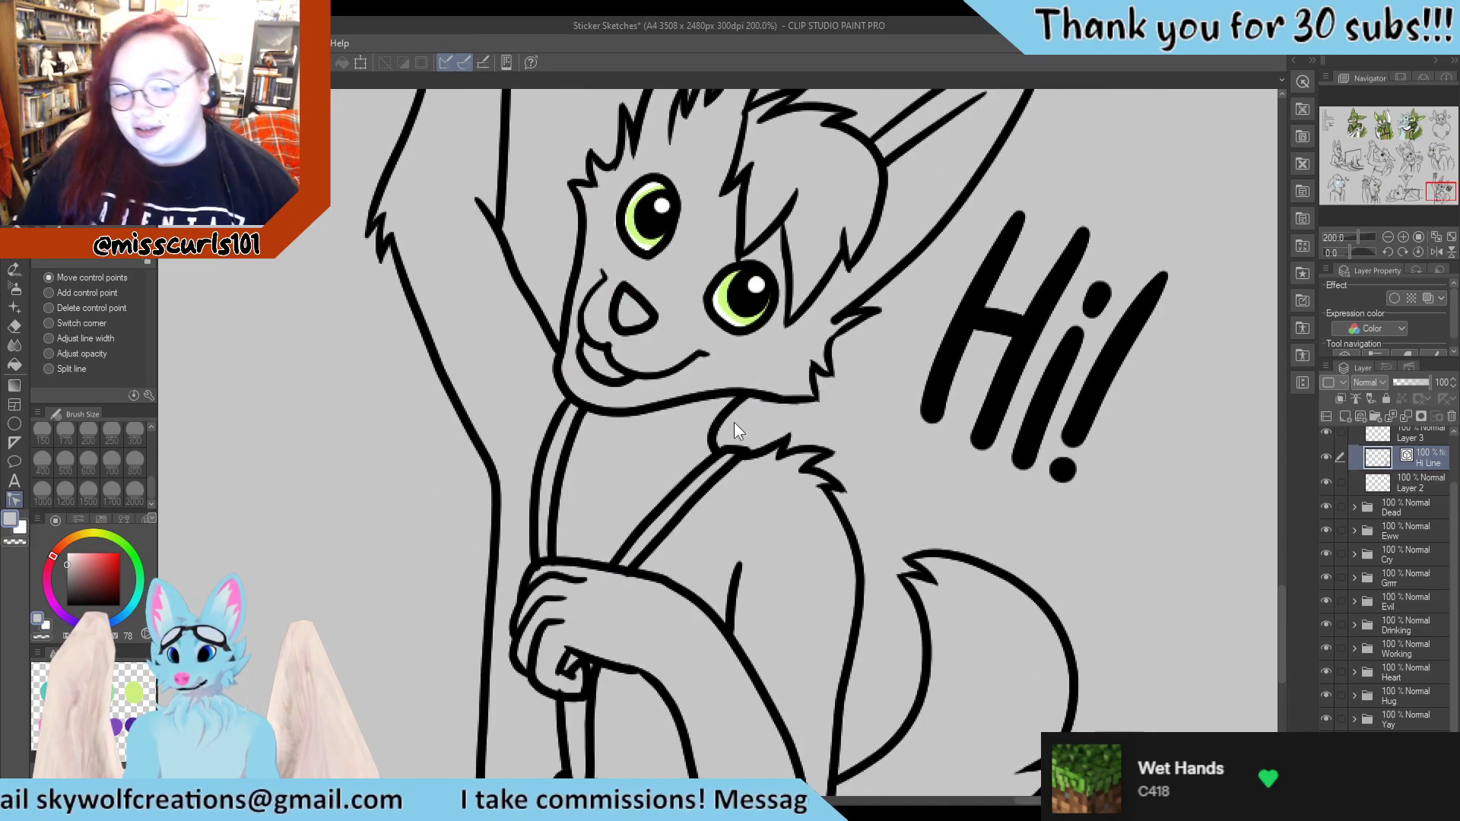
pyautogui.scroll(-2, 735, 431)
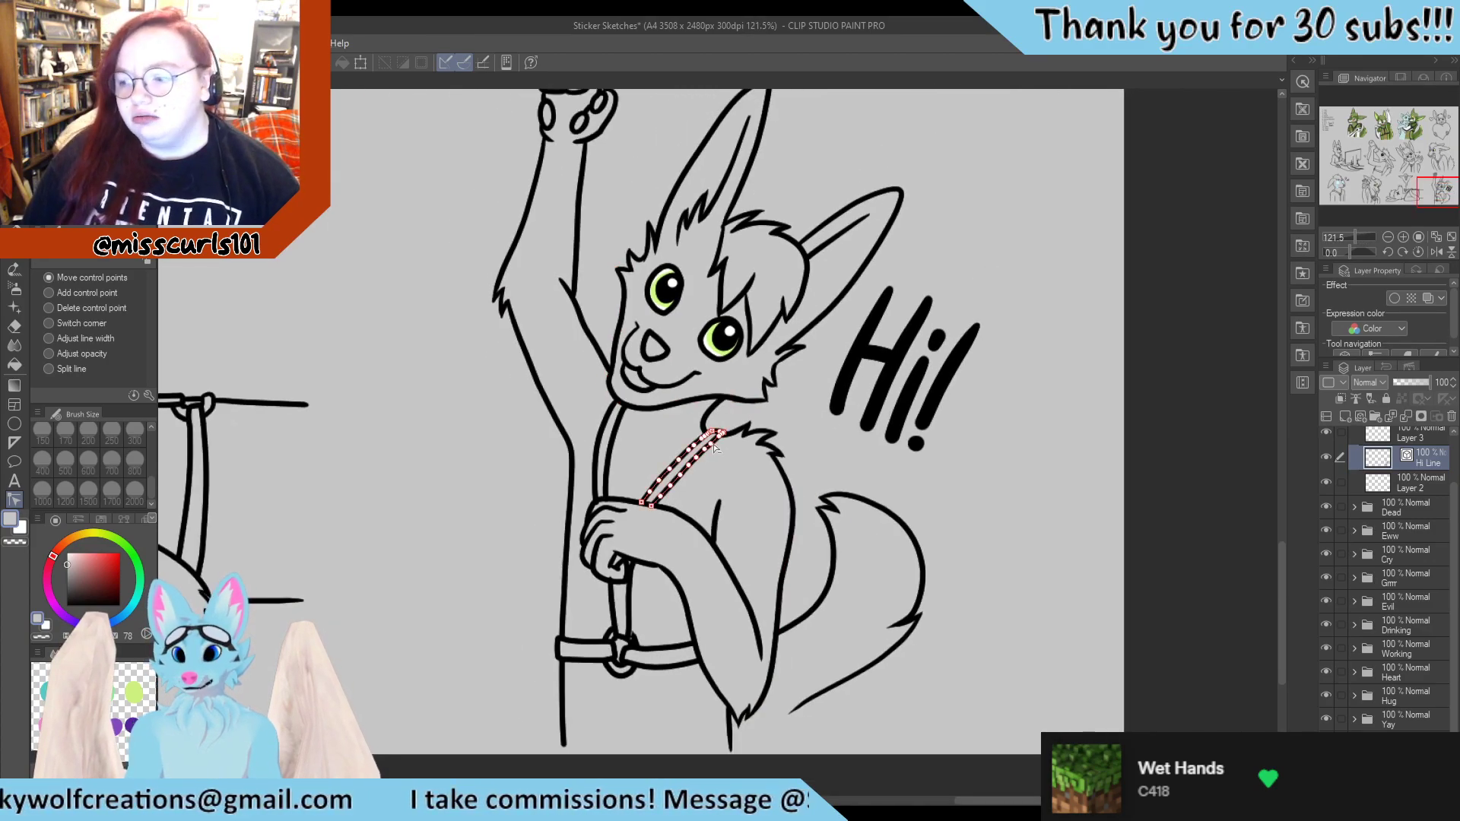
pyautogui.scroll(-3, 906, 421)
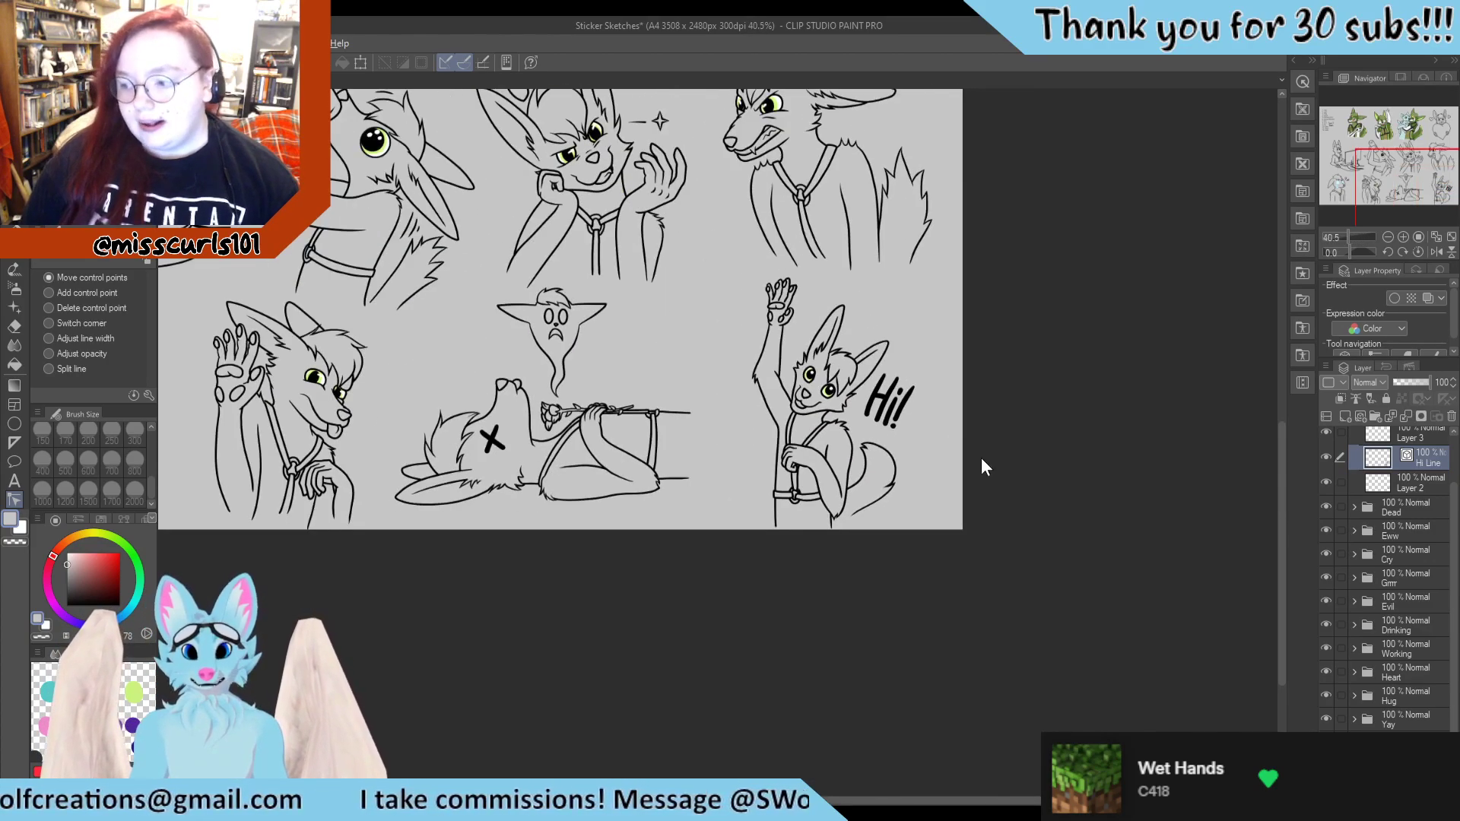
pyautogui.scroll(-2, 975, 458)
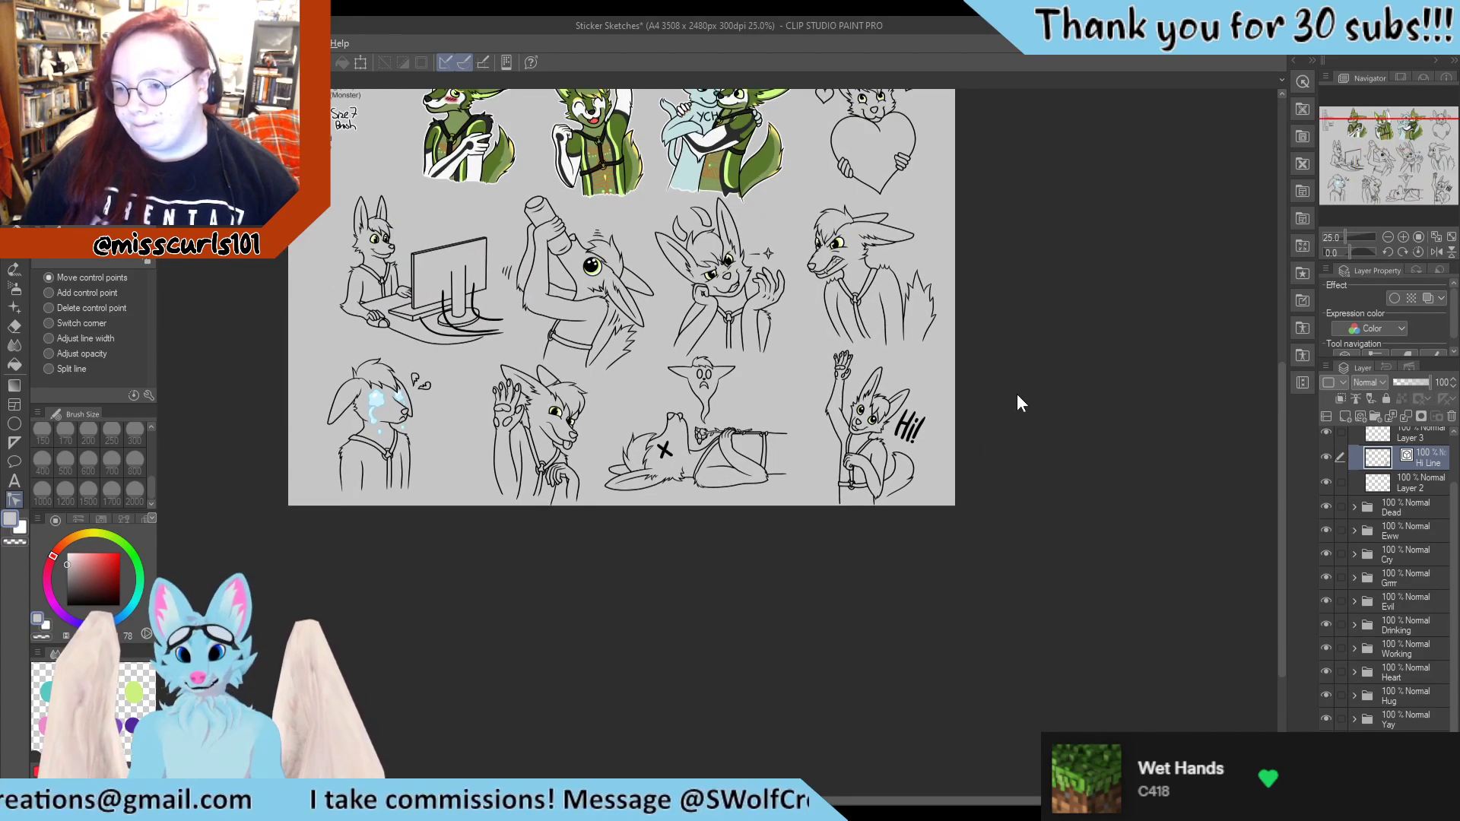
pyautogui.scroll(1, 1004, 348)
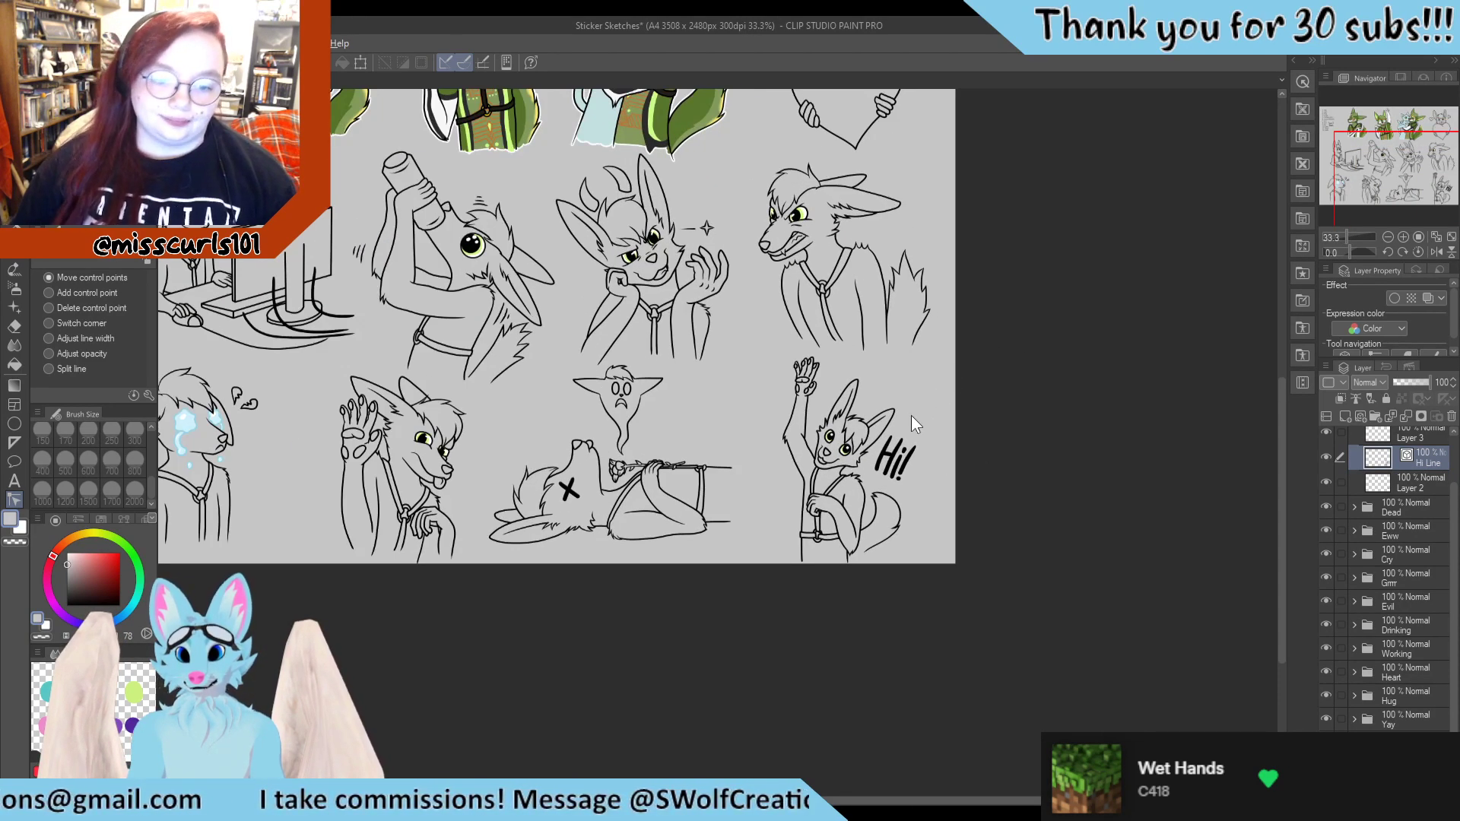
pyautogui.scroll(-2, 869, 468)
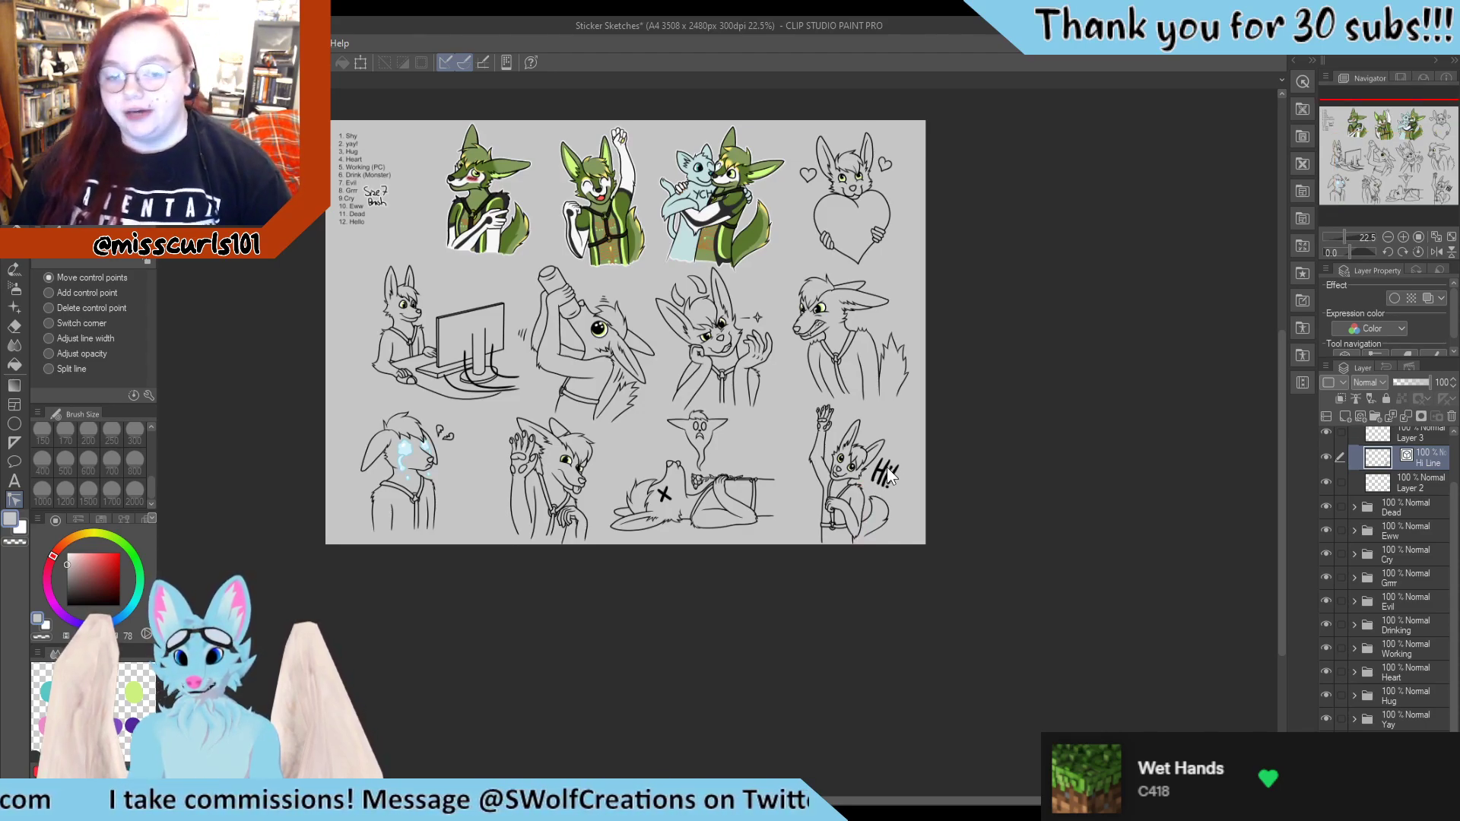
pyautogui.hotkey('ctrl', 'z')
pyautogui.hotkey('ctrl', 'z')
pyautogui.hotkey('ctrl', 'z')
pyautogui.scroll(6, 880, 475)
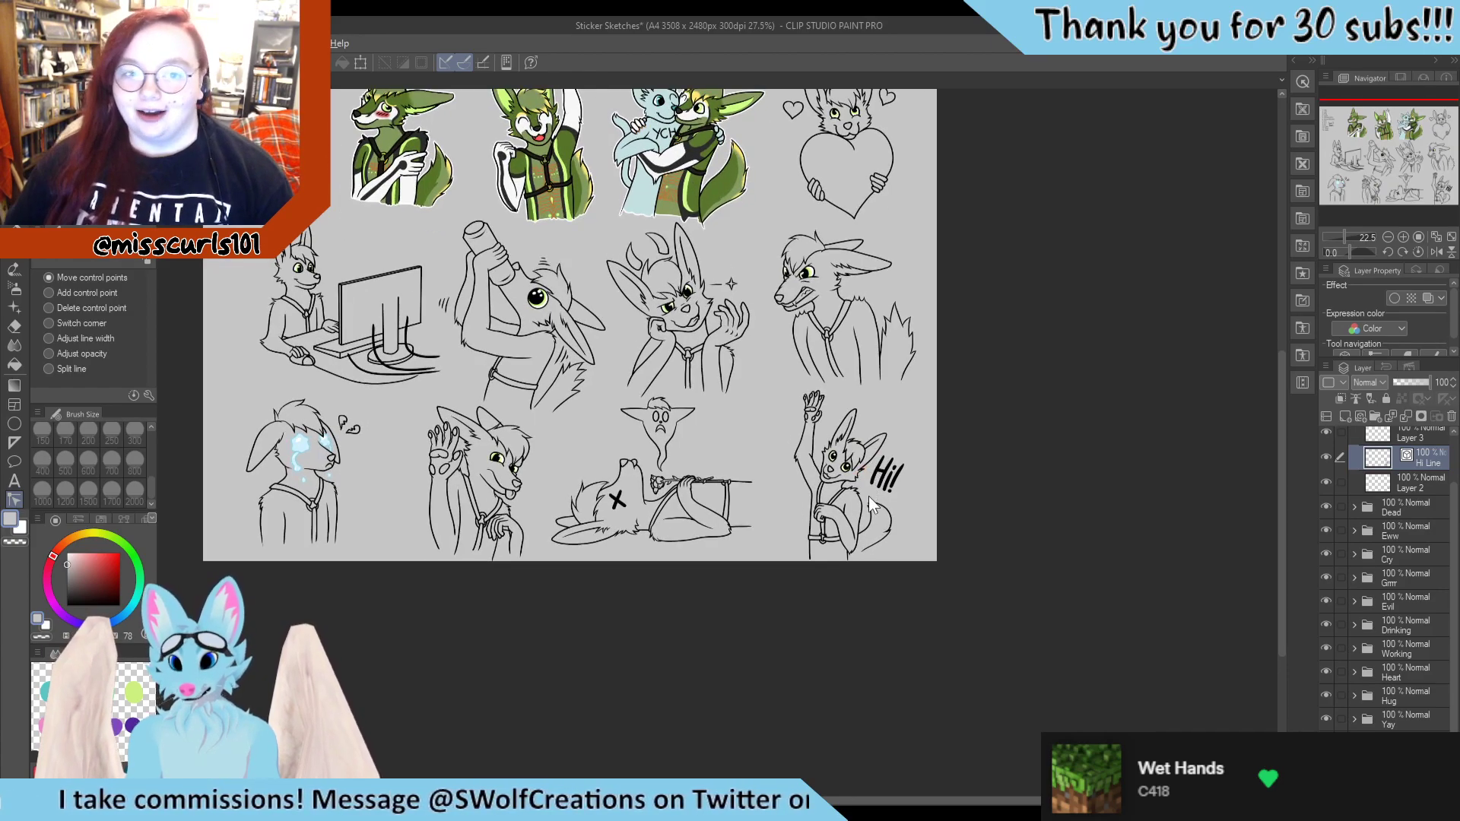
pyautogui.scroll(5, 790, 475)
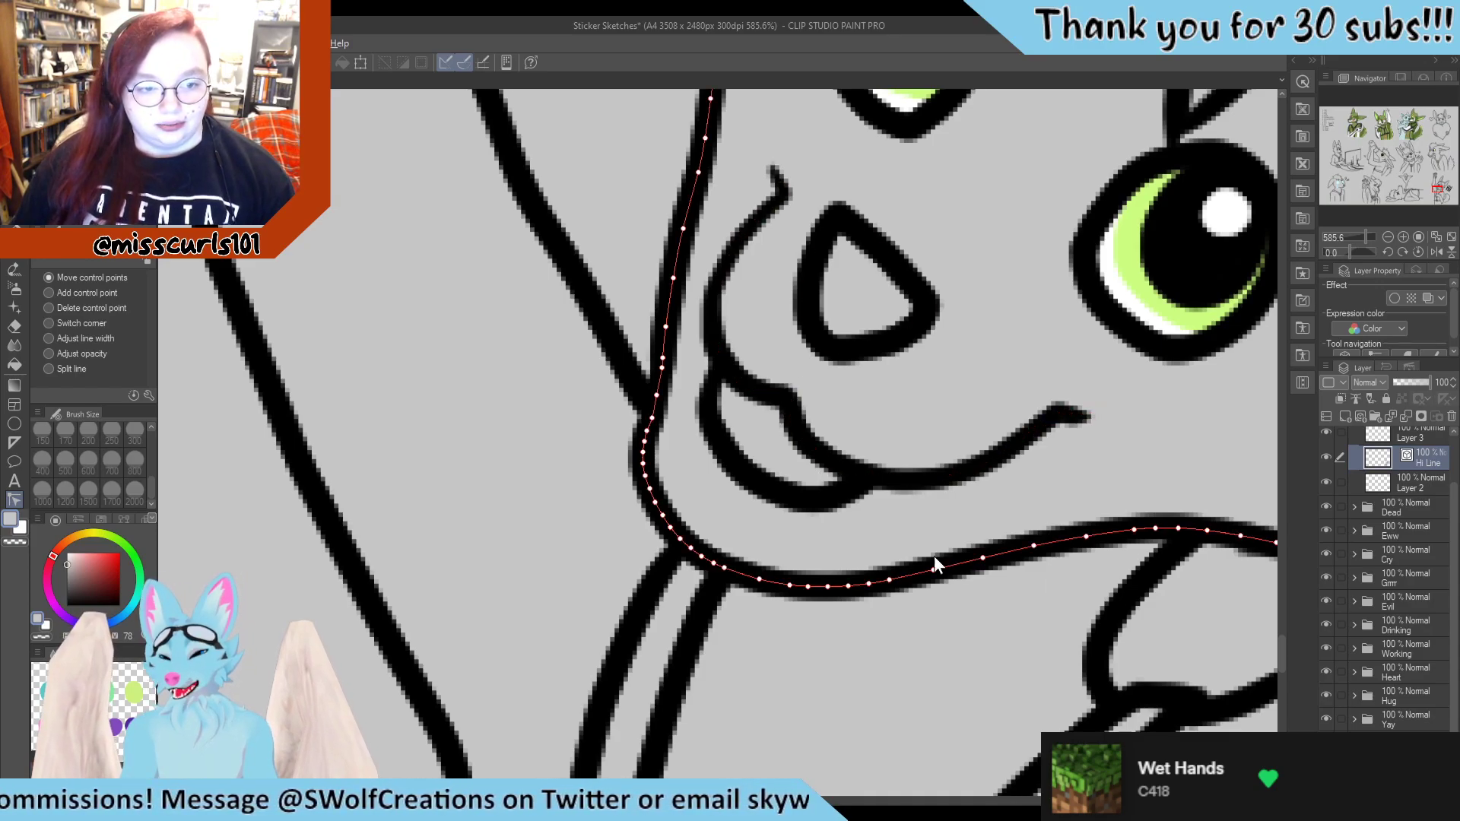
pyautogui.scroll(-6, 935, 560)
pyautogui.scroll(4, 798, 259)
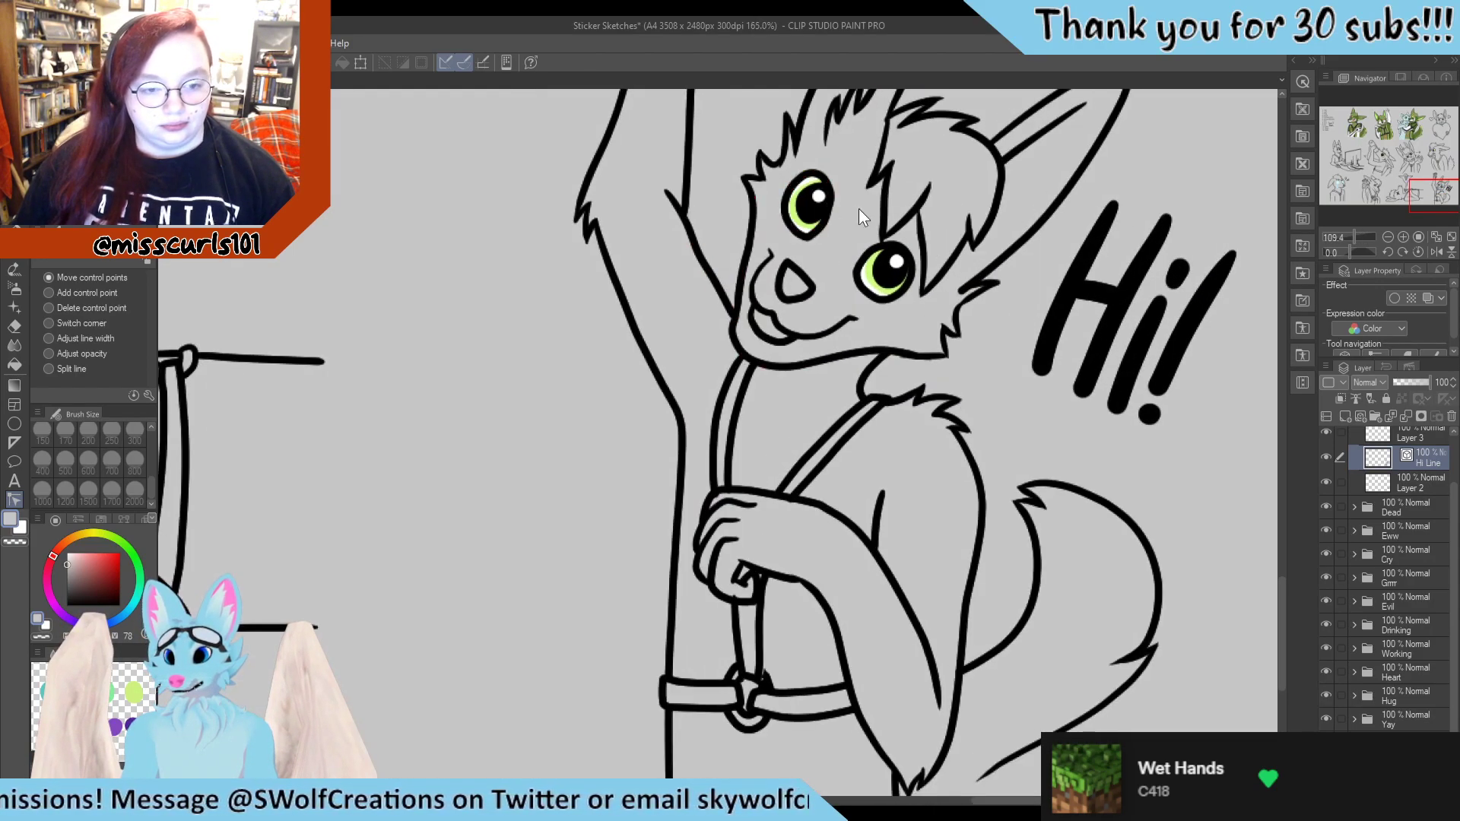
# Pull the nose's top point down and raise its right corner to shrink it, then view at 100%
pyautogui.press('y')
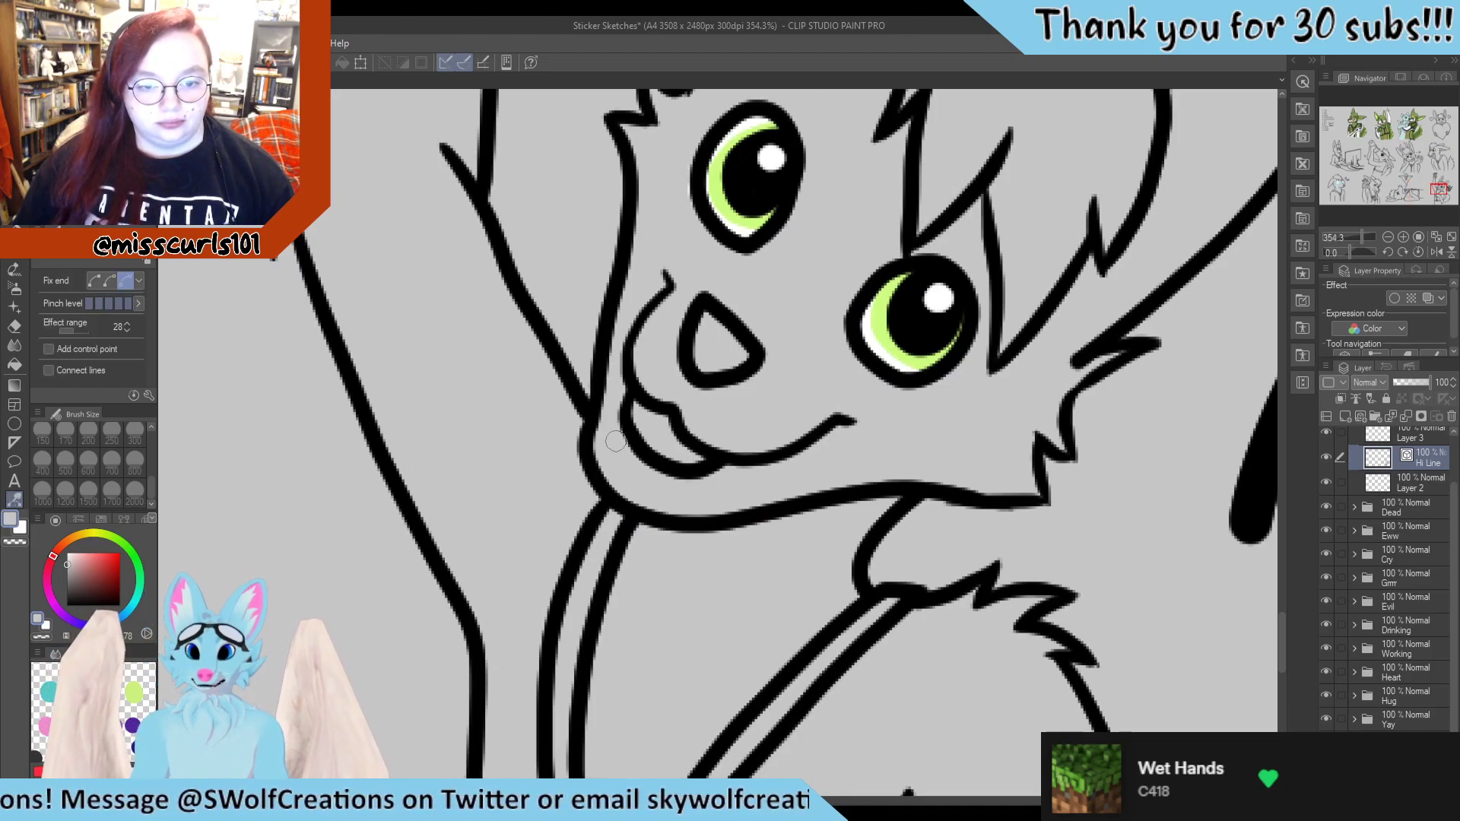
pyautogui.moveTo(701, 298); pyautogui.dragTo(697, 302)
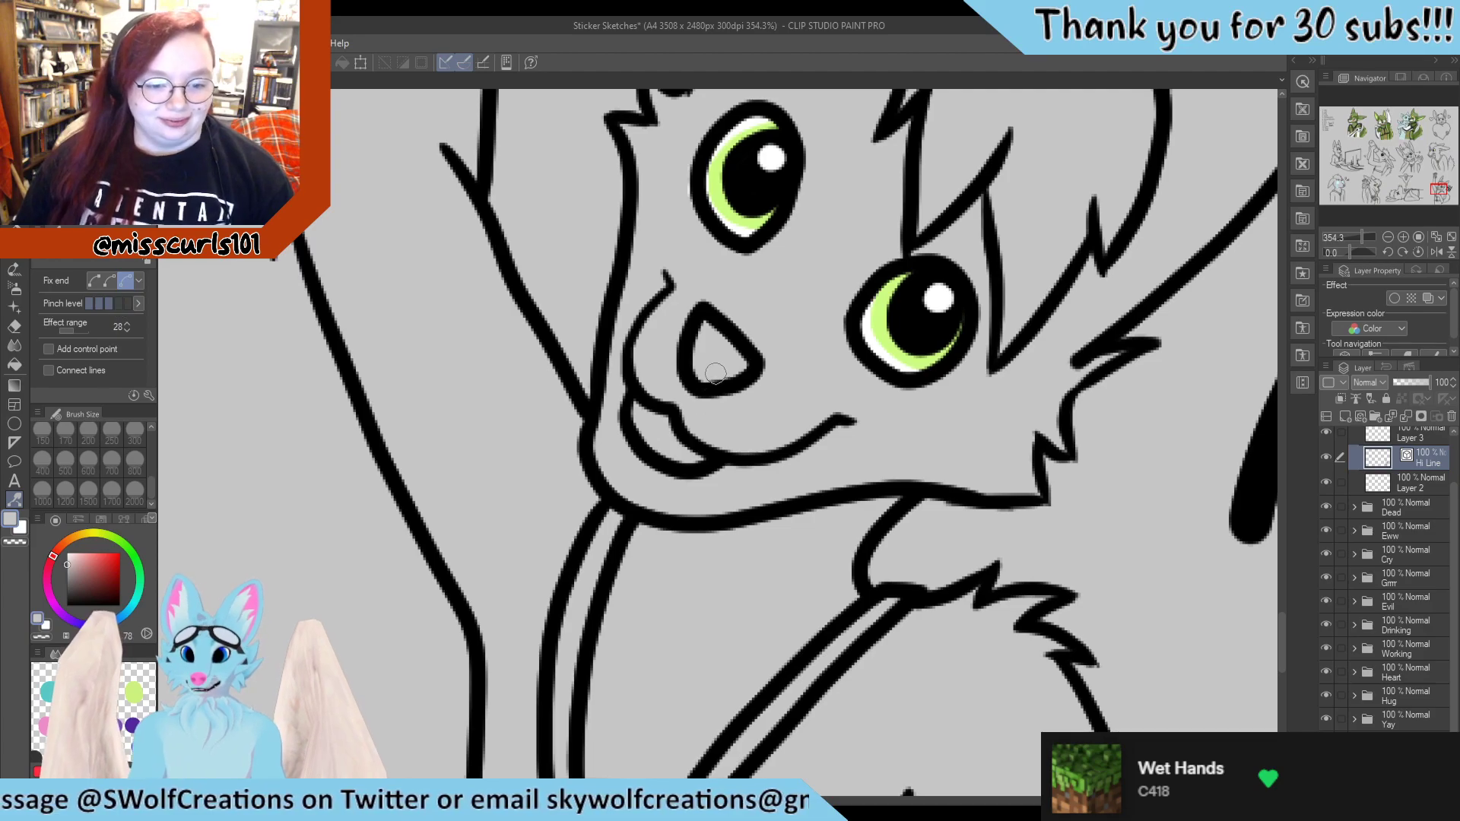
pyautogui.moveTo(703, 310); pyautogui.dragTo(704, 319)
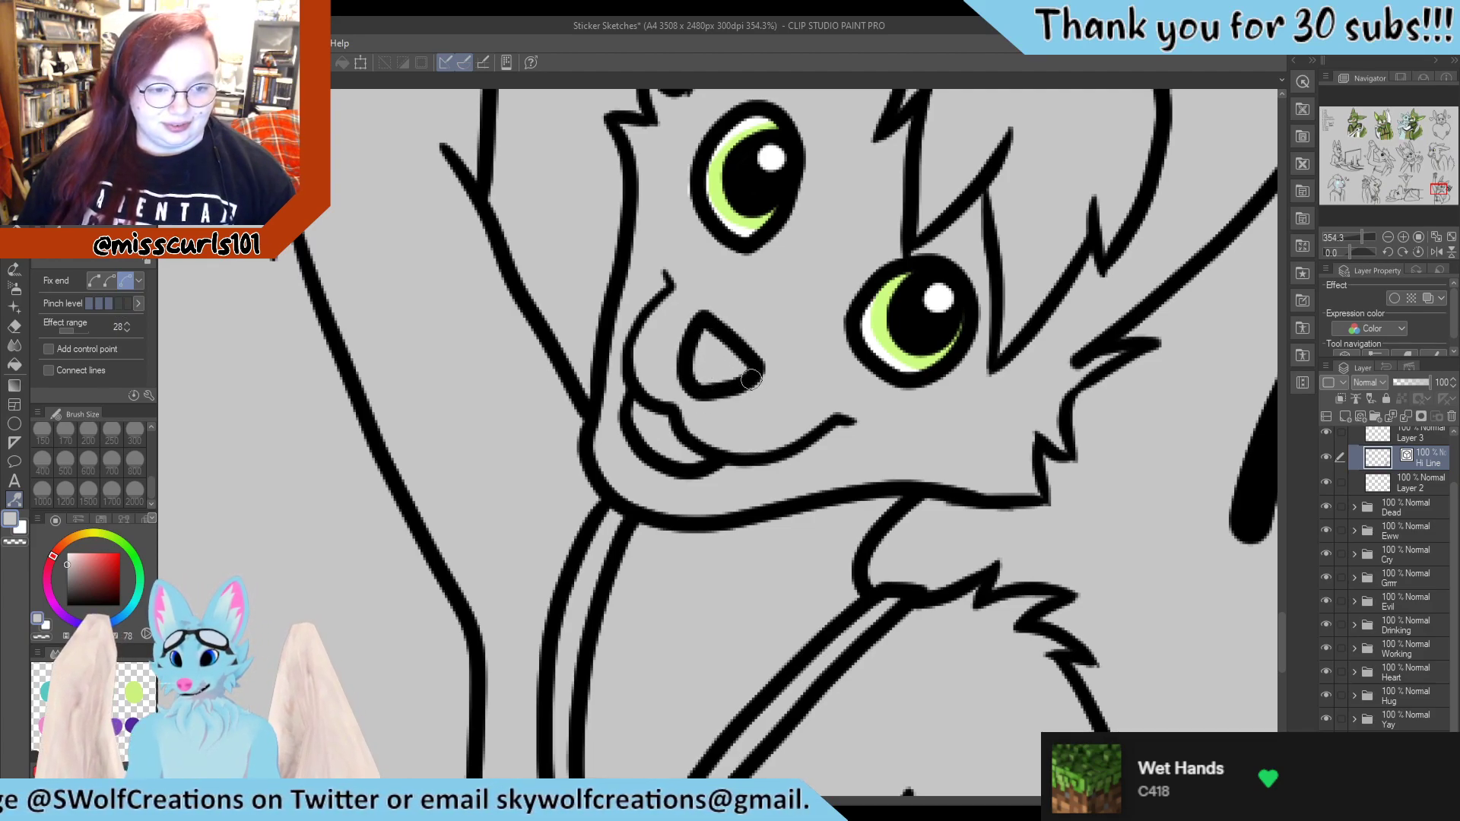
pyautogui.moveTo(755, 376); pyautogui.dragTo(752, 368)
pyautogui.moveTo(701, 310)
pyautogui.mouseDown()
pyautogui.moveTo(758, 369)
pyautogui.moveTo(707, 343)
pyautogui.moveTo(691, 385)
pyautogui.moveTo(736, 349)
pyautogui.mouseUp()
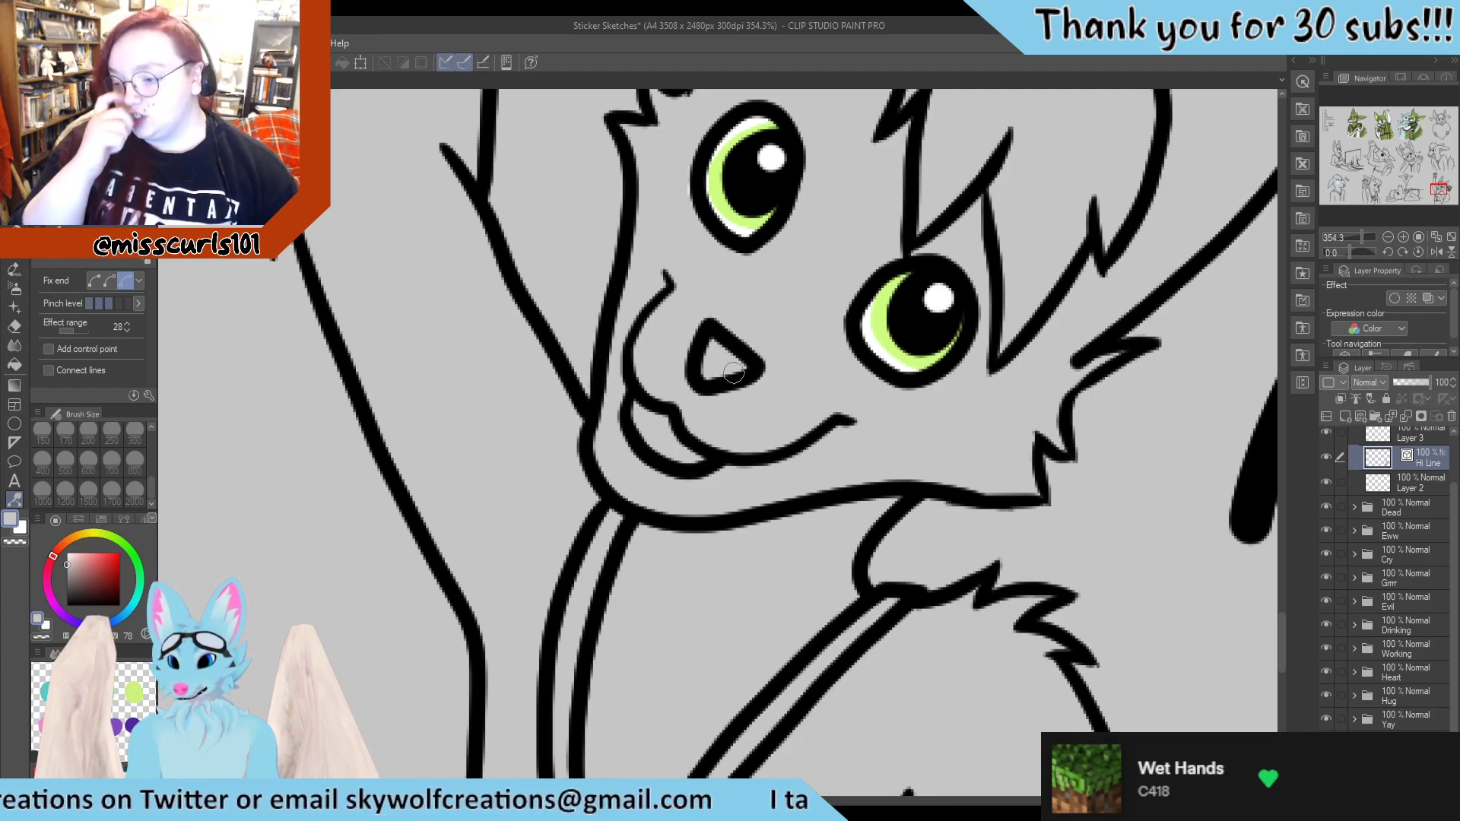
pyautogui.hotkey('ctrl', 'alt', '0')
# Zoom around the sheet to review the line art, then select the Adjust line width sub tool
pyautogui.scroll(-2, 633, 292)
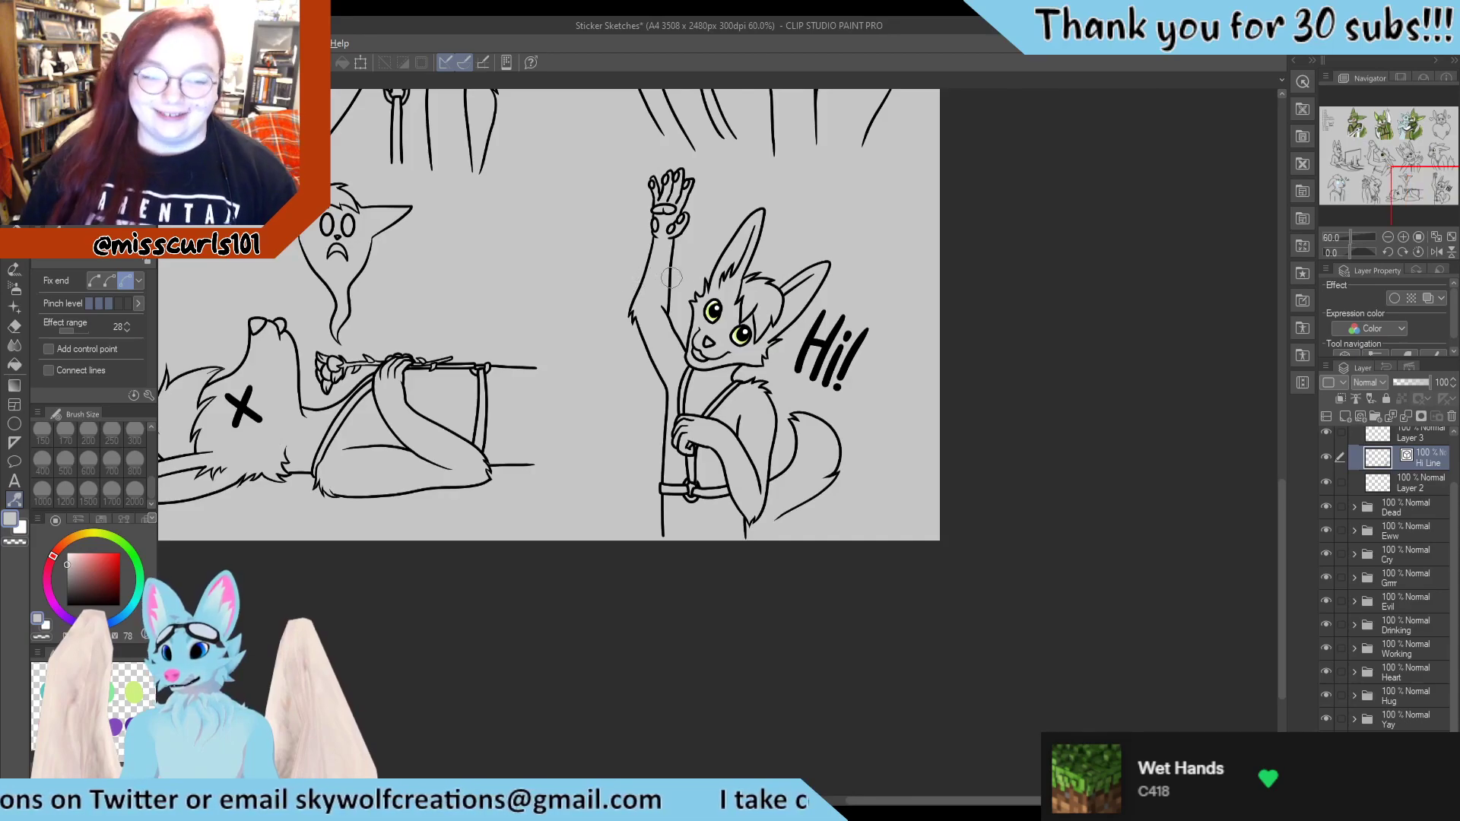
pyautogui.scroll(-2, 745, 316)
pyautogui.scroll(-1, 767, 327)
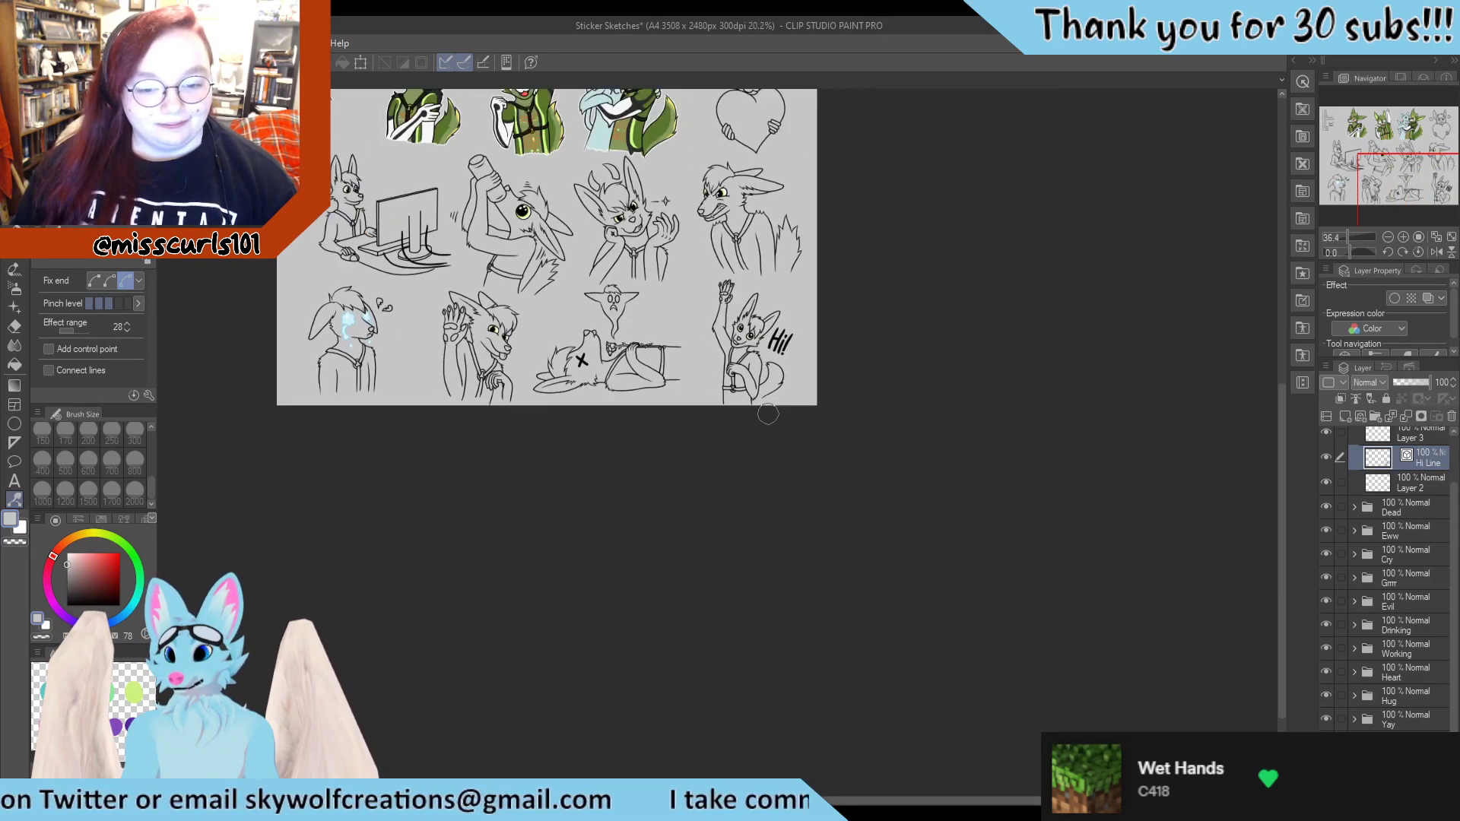
pyautogui.scroll(3, 767, 403)
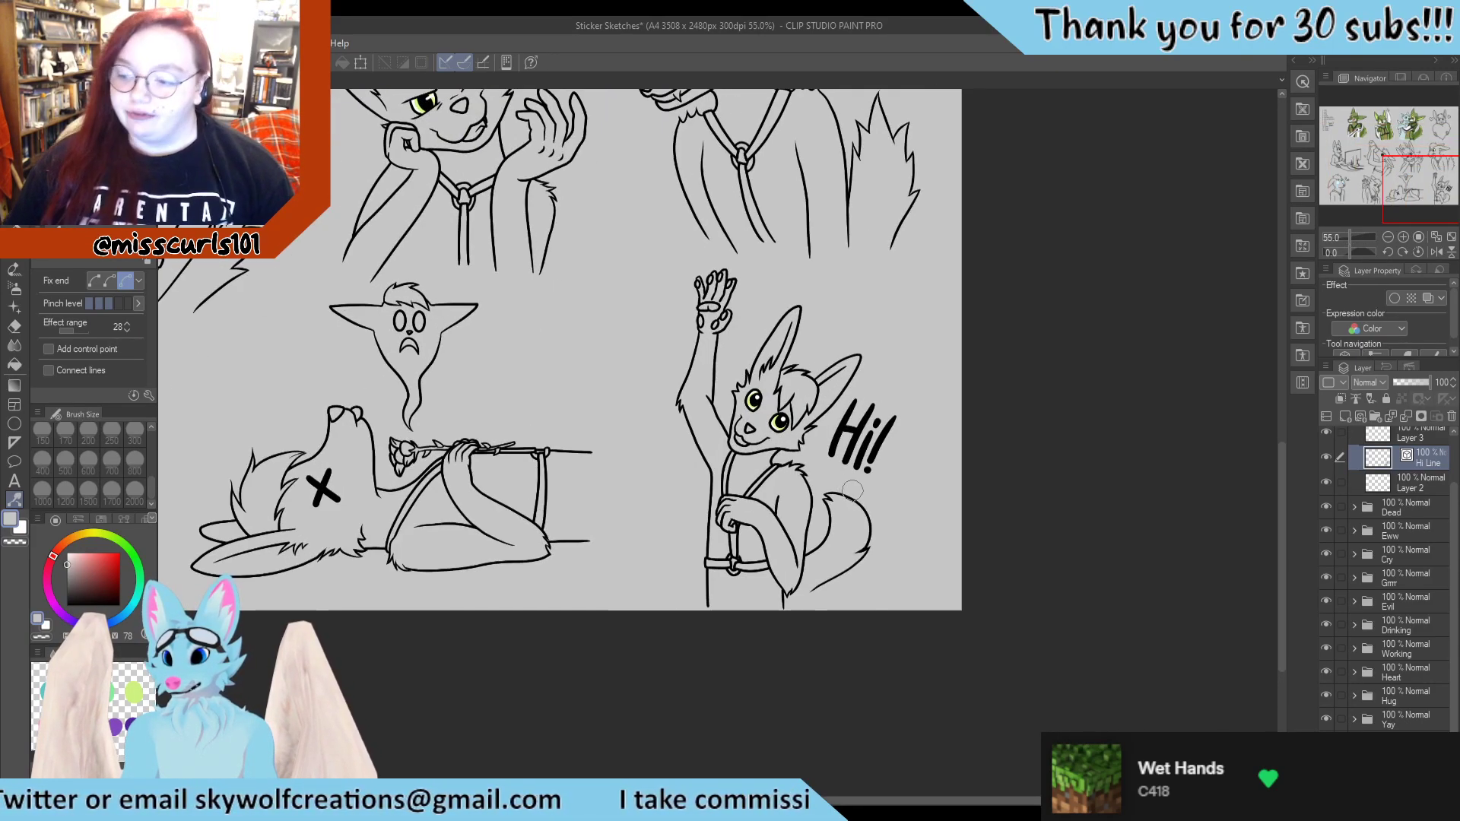
pyautogui.scroll(-1, 750, 377)
pyautogui.scroll(3, 742, 525)
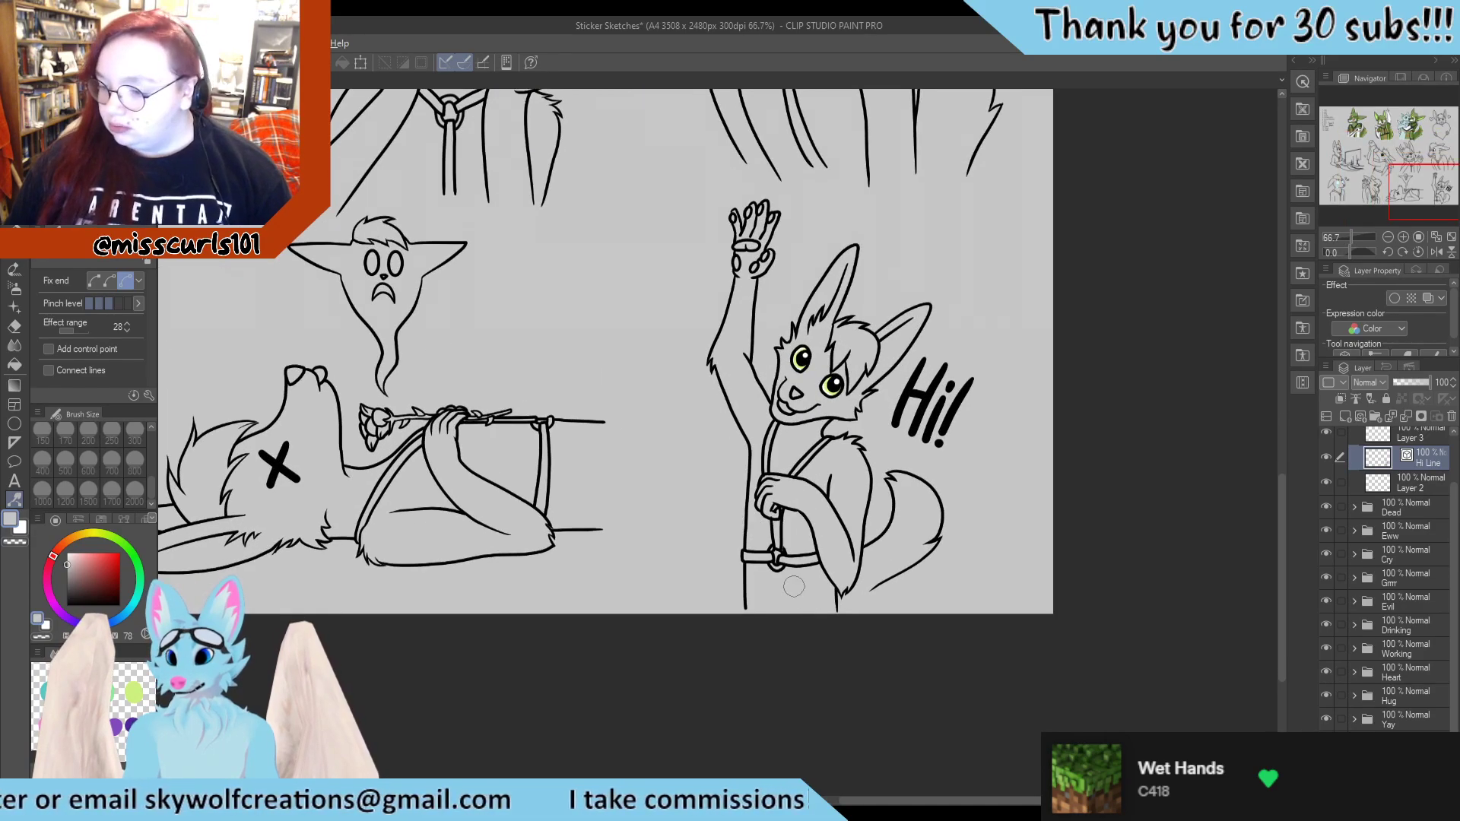
pyautogui.scroll(2, 842, 517)
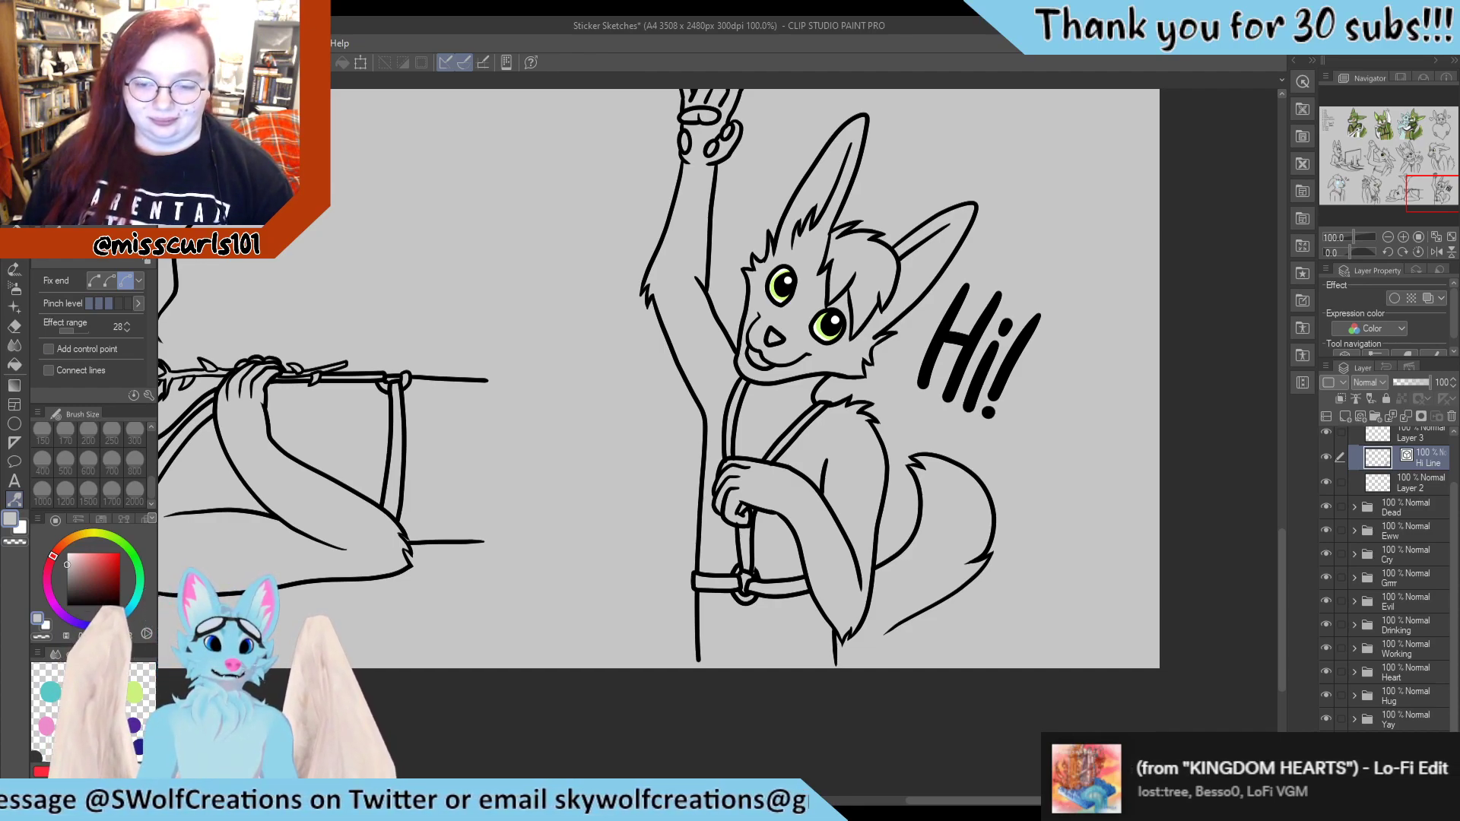
pyautogui.scroll(-1, 593, 395)
pyautogui.scroll(4, 704, 203)
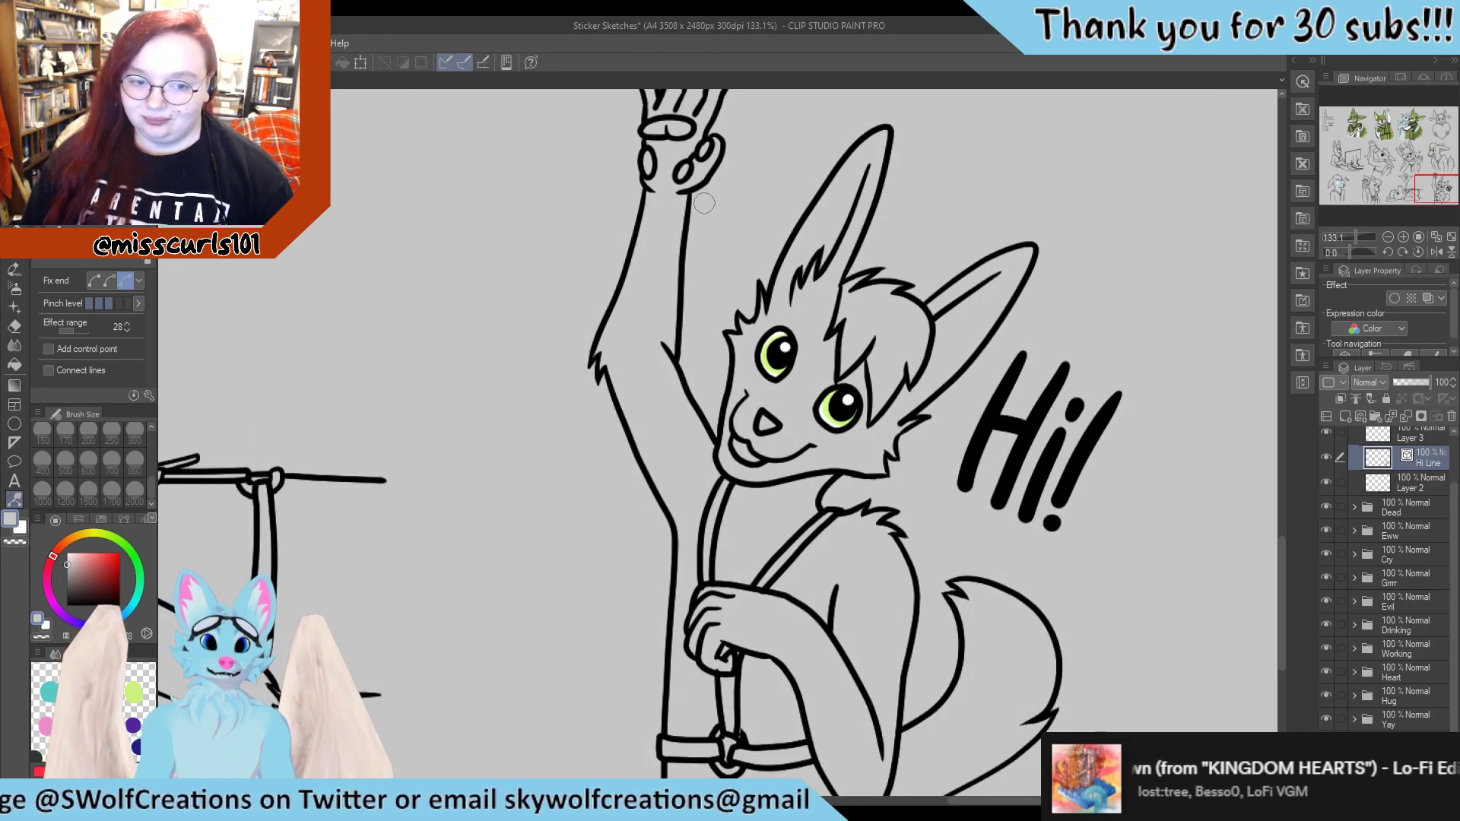
pyautogui.press('.')
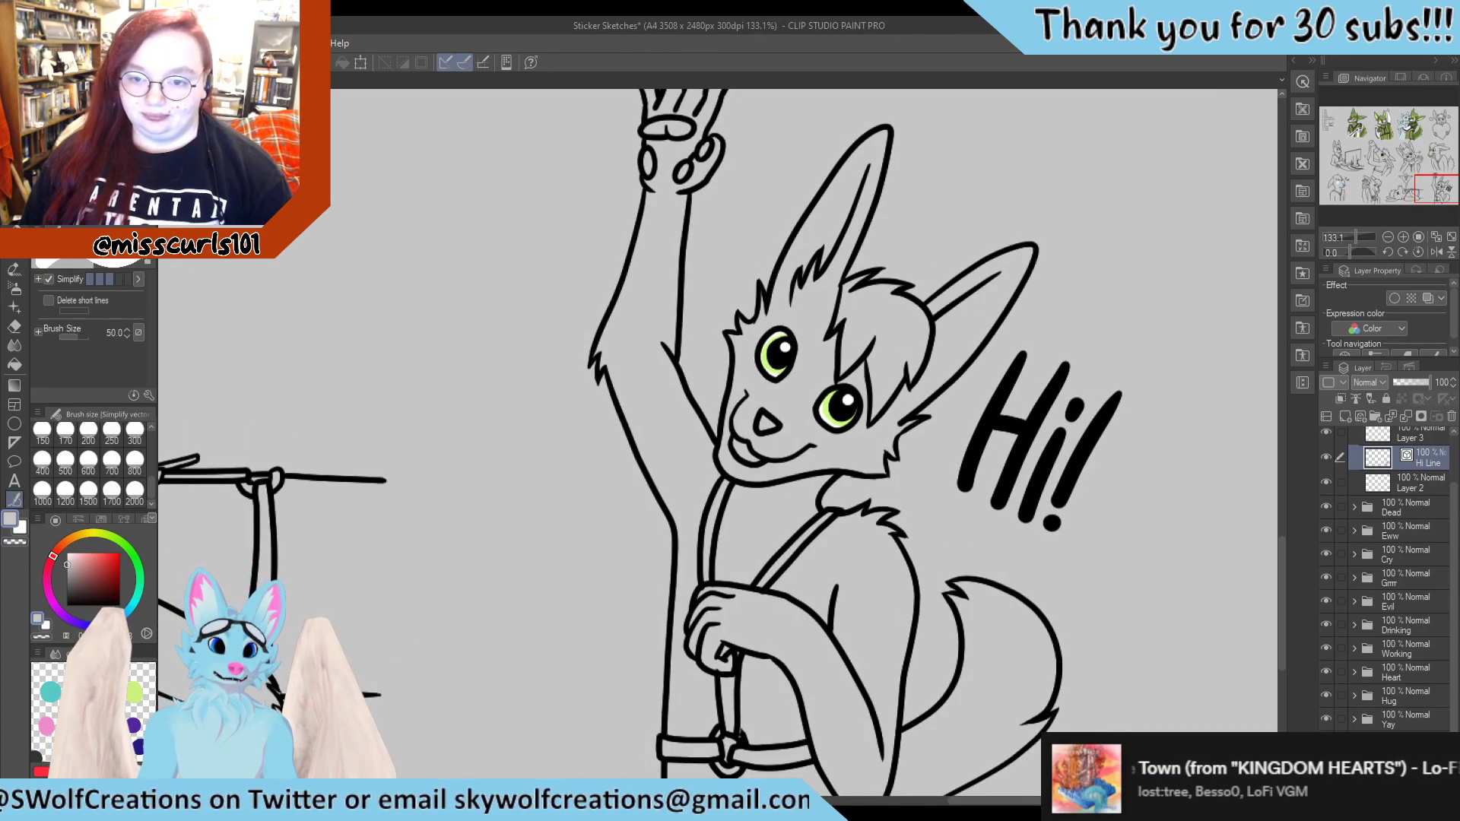
pyautogui.click(76, 182)
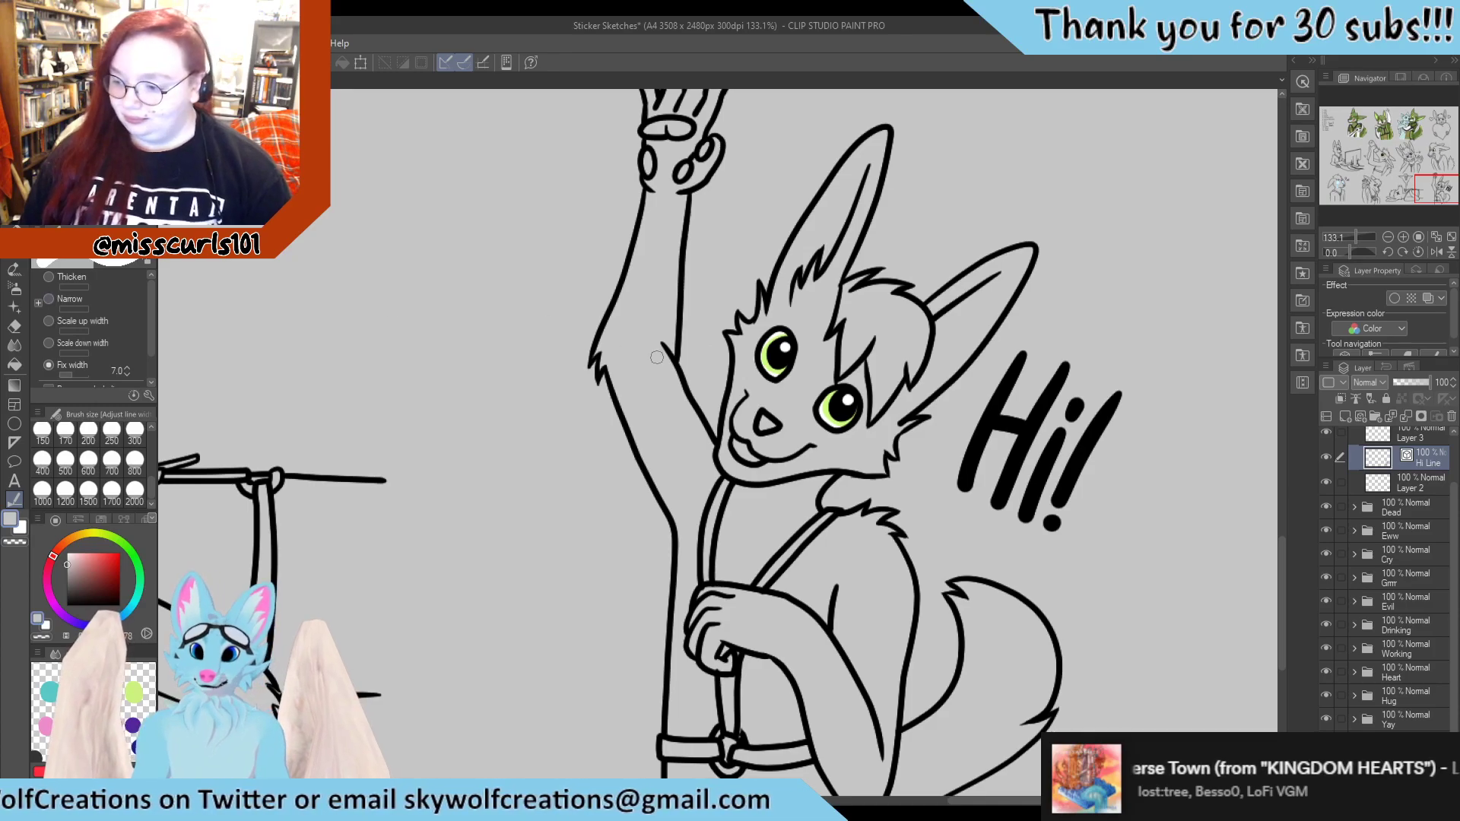
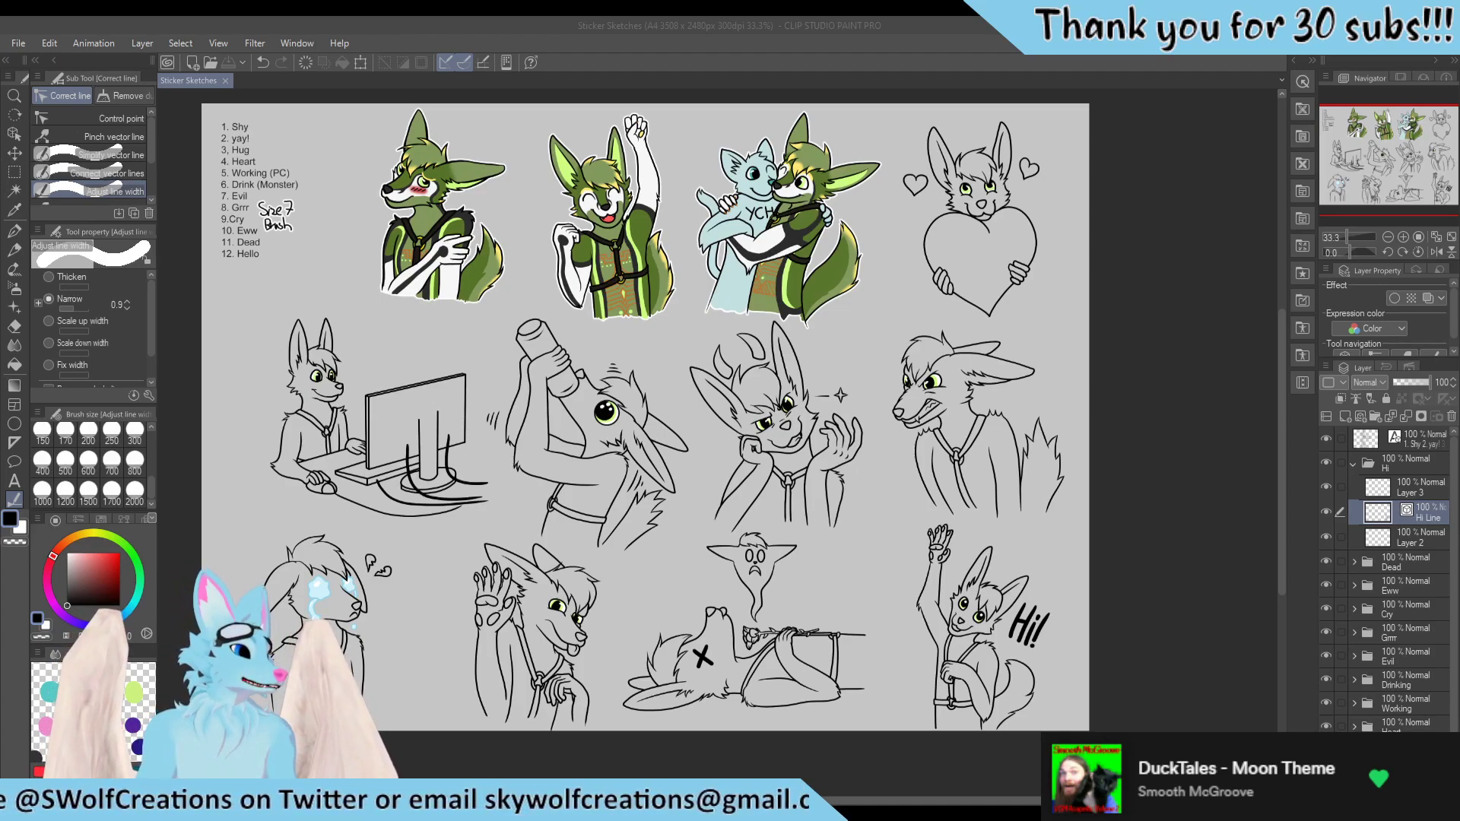
# Bring the sticker sheet's drawing window back into focus
pyautogui.click(540, 764)
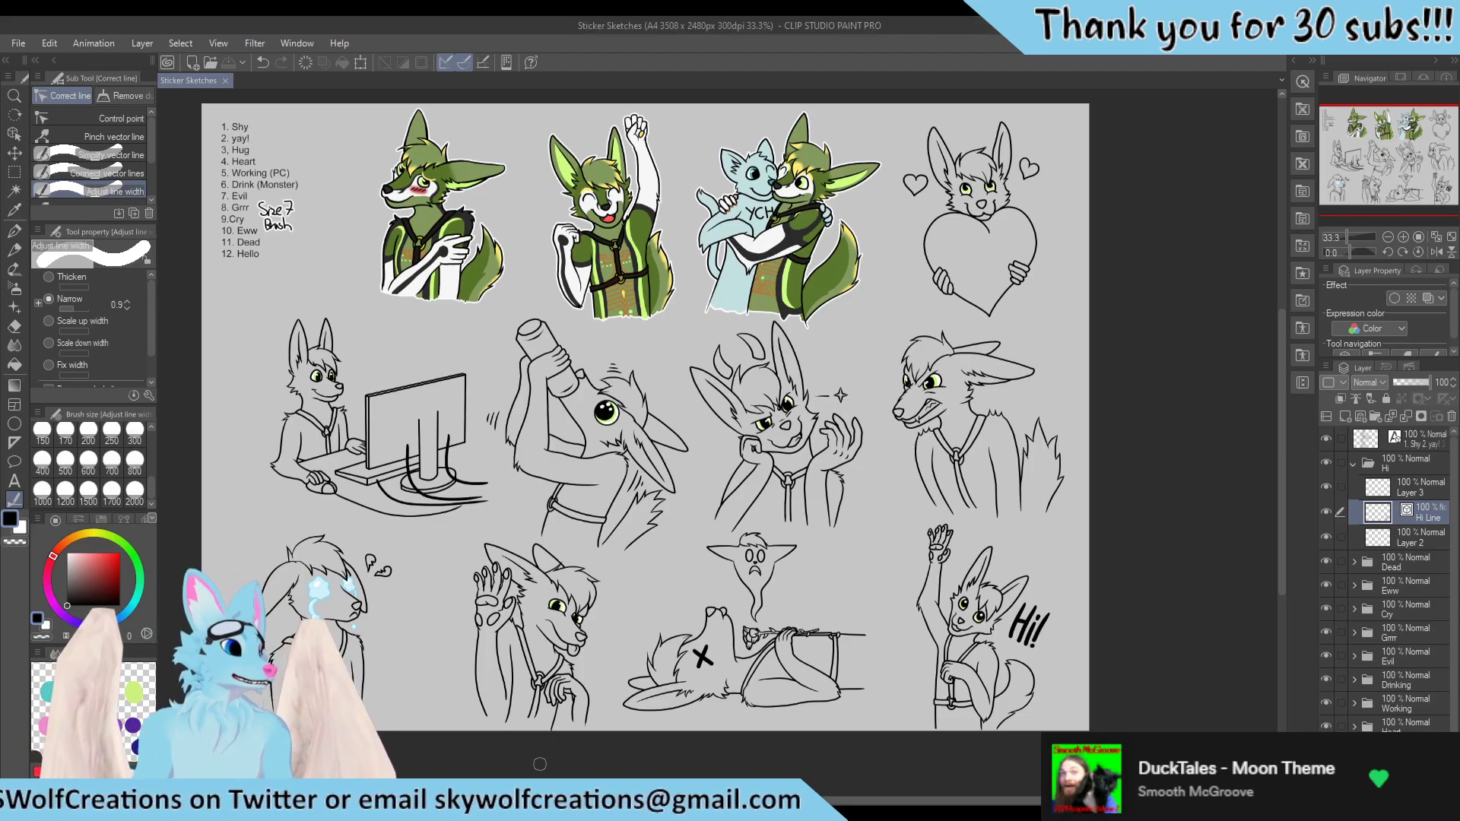
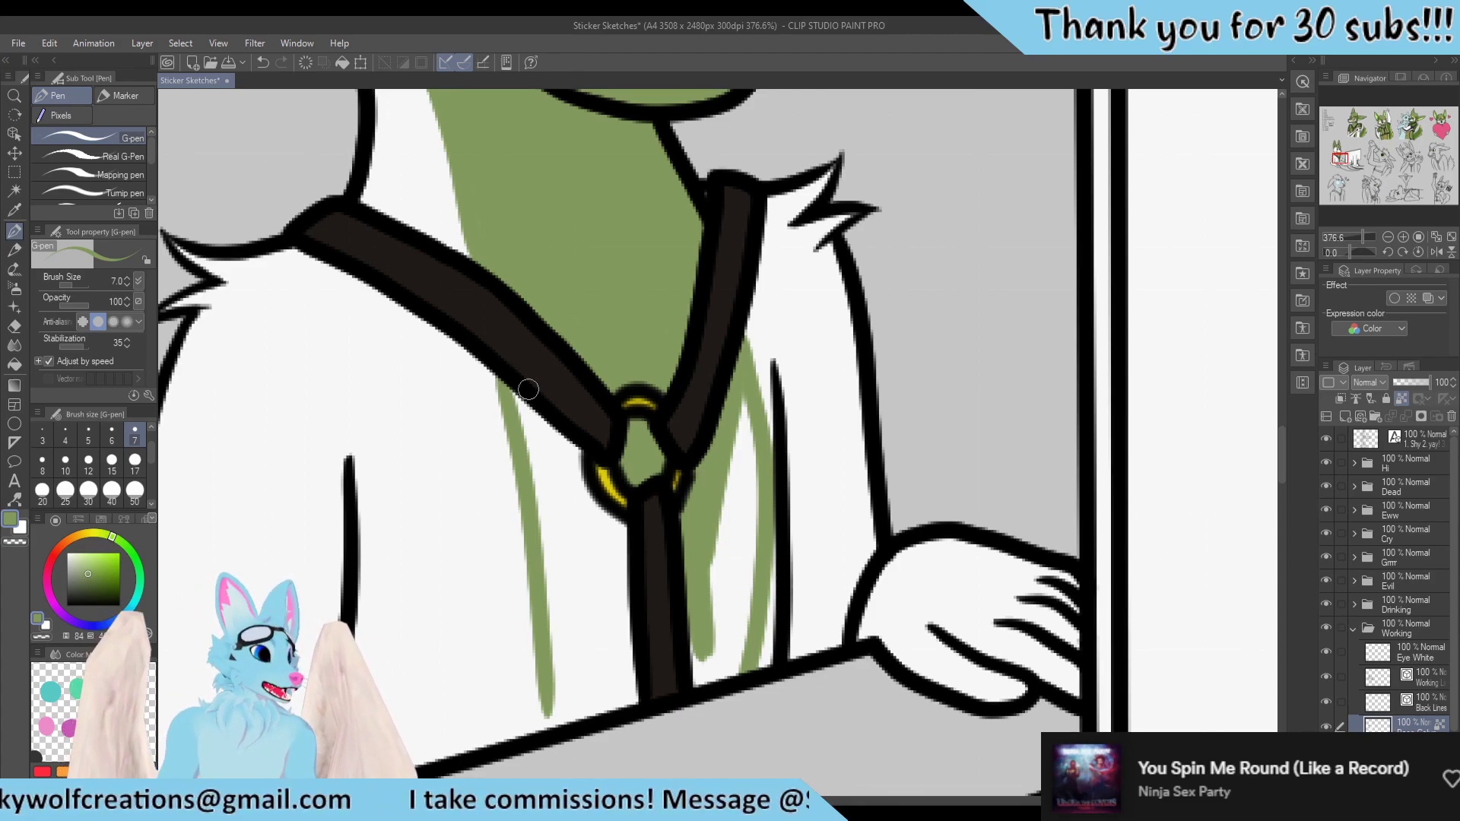
# Paint green along the strap's left edge with the G-pen, then fill the gap using the Turnip pen
pyautogui.scroll(-6, 528, 389)
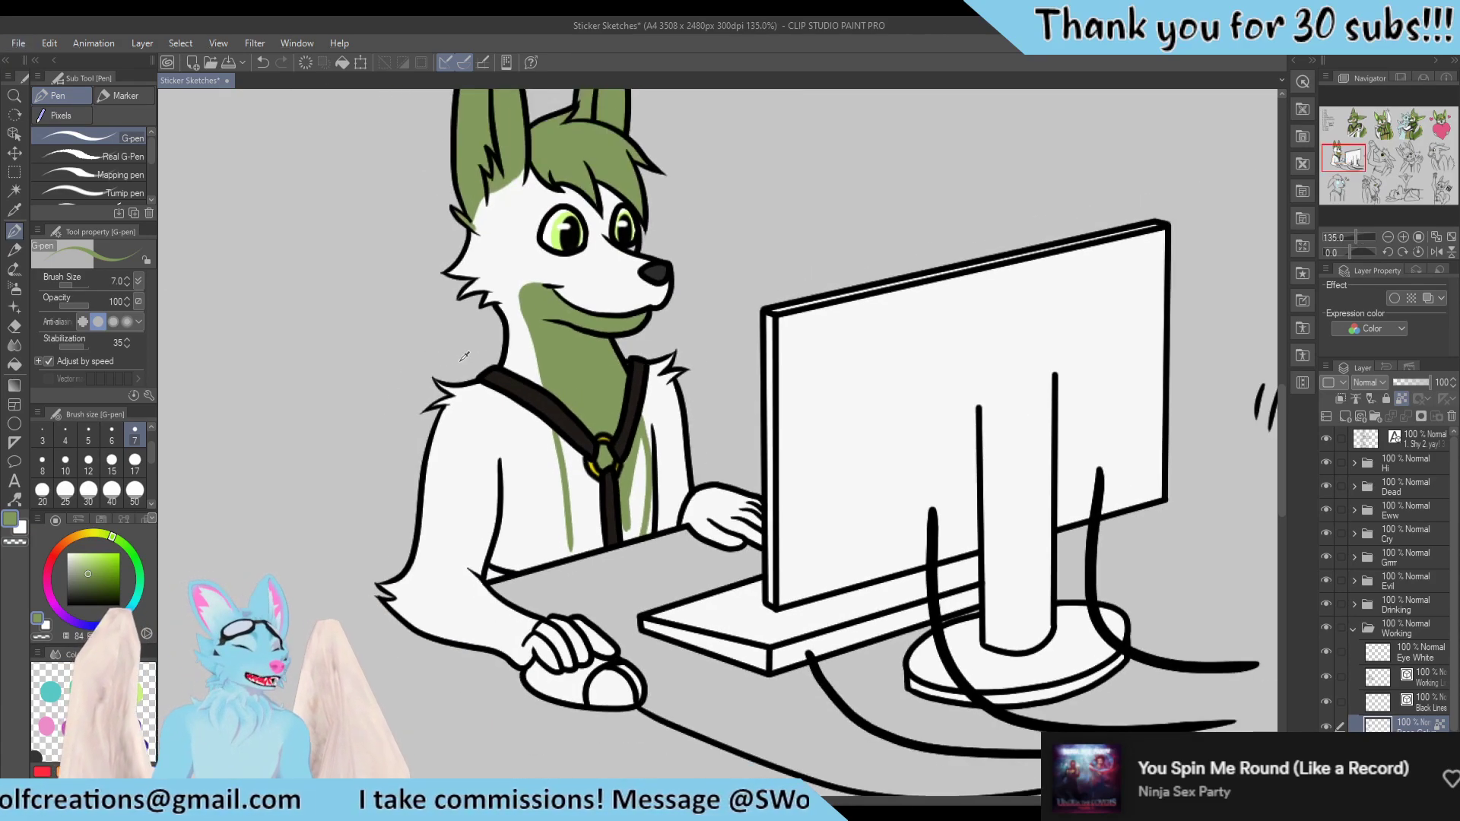
pyautogui.scroll(5, 544, 406)
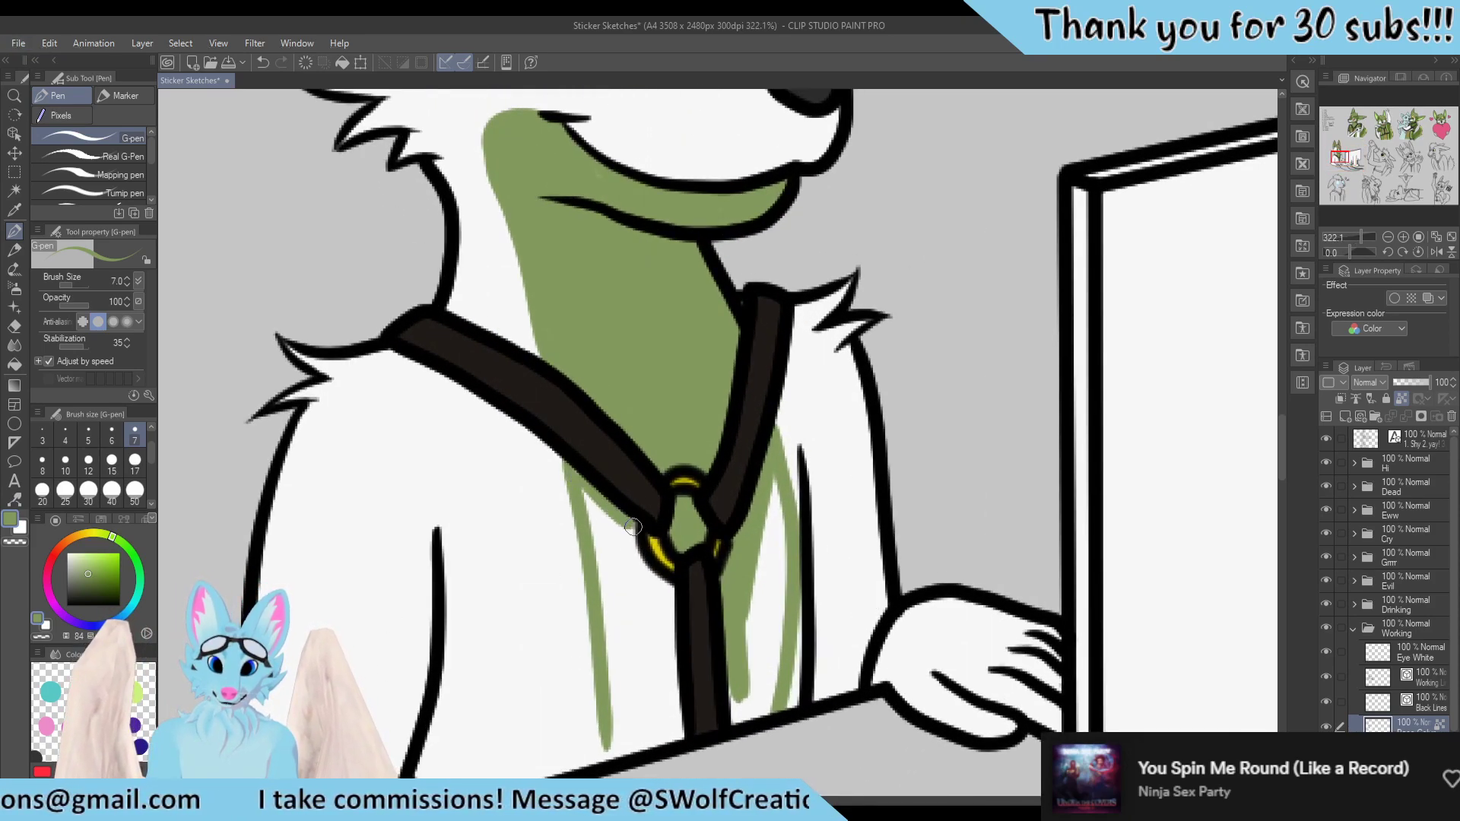
pyautogui.moveTo(633, 526)
pyautogui.mouseDown()
pyautogui.moveTo(674, 613)
pyautogui.moveTo(677, 737)
pyautogui.moveTo(672, 711)
pyautogui.moveTo(734, 741)
pyautogui.moveTo(731, 676)
pyautogui.moveTo(736, 733)
pyautogui.moveTo(776, 711)
pyautogui.moveTo(742, 716)
pyautogui.moveTo(748, 659)
pyautogui.moveTo(743, 695)
pyautogui.mouseUp()
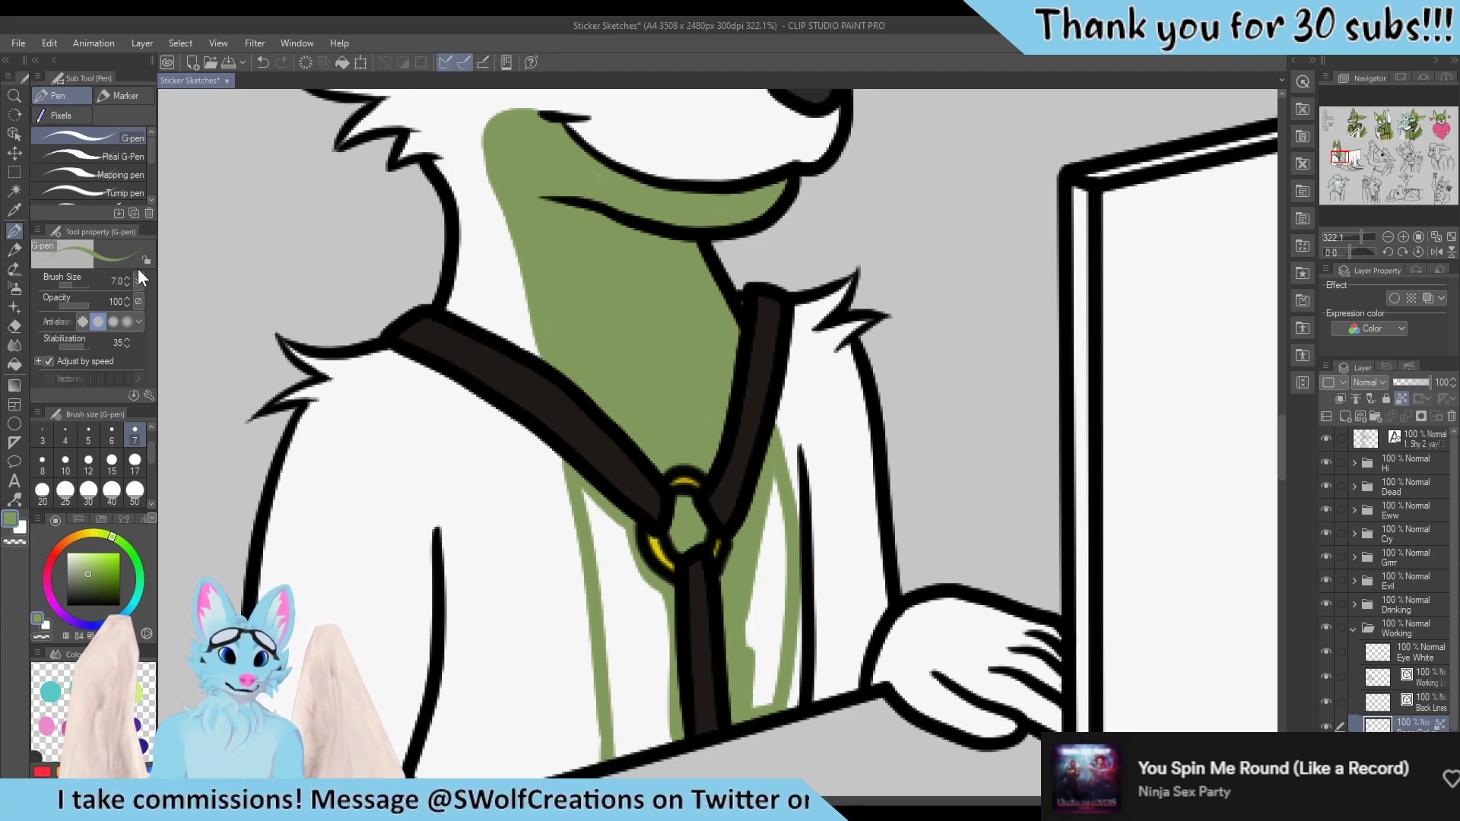
pyautogui.click(121, 193)
pyautogui.moveTo(596, 531)
pyautogui.mouseDown()
pyautogui.moveTo(664, 609)
pyautogui.moveTo(666, 660)
pyautogui.moveTo(658, 635)
pyautogui.moveTo(635, 699)
pyautogui.moveTo(647, 714)
pyautogui.moveTo(643, 677)
pyautogui.moveTo(656, 735)
pyautogui.moveTo(617, 666)
pyautogui.moveTo(650, 712)
pyautogui.moveTo(657, 690)
pyautogui.moveTo(669, 724)
pyautogui.mouseUp()
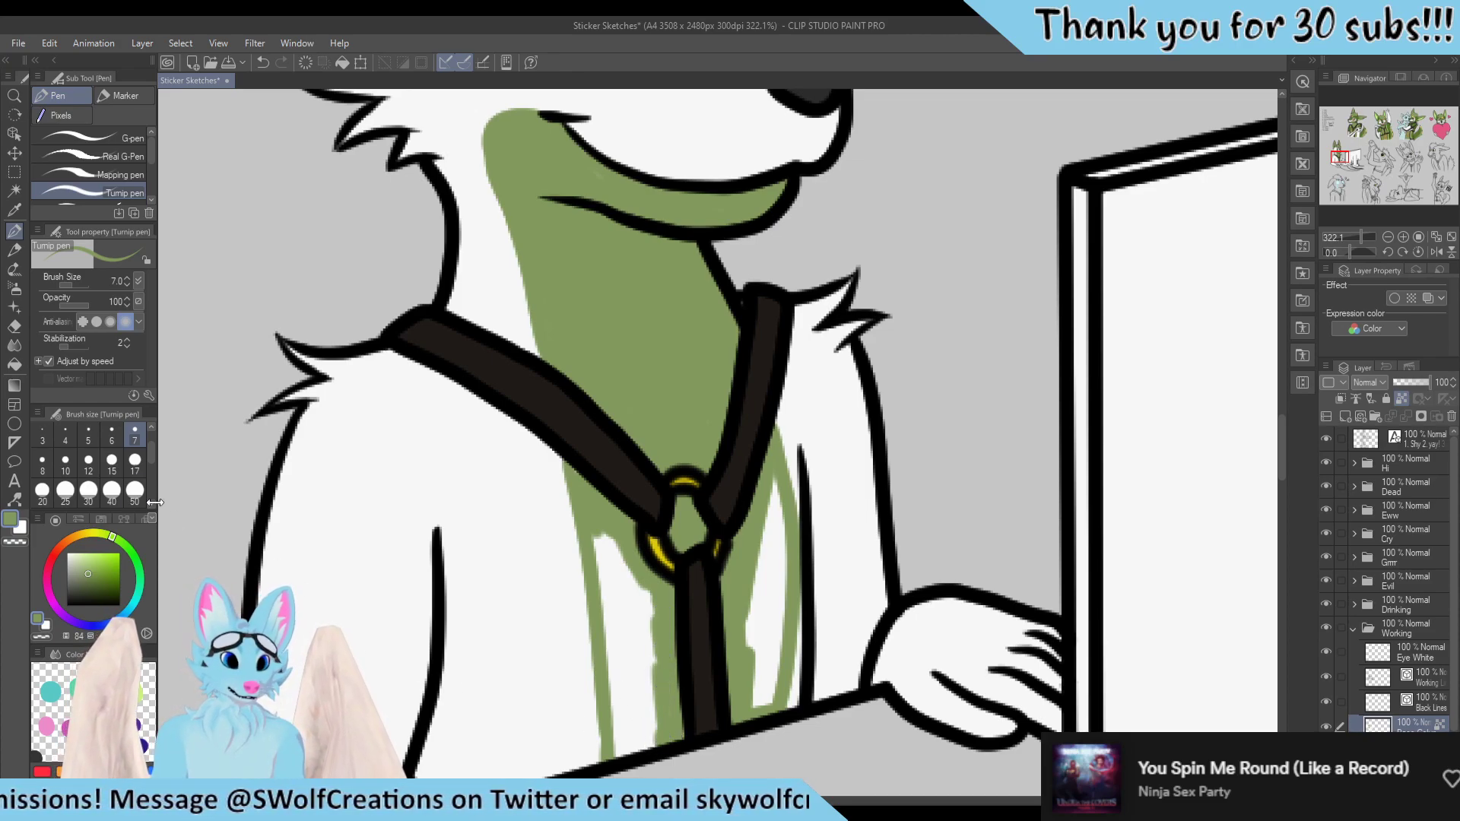
# At brush size 17, paint green over the white strips on both sides of the strap
pyautogui.click(134, 462)
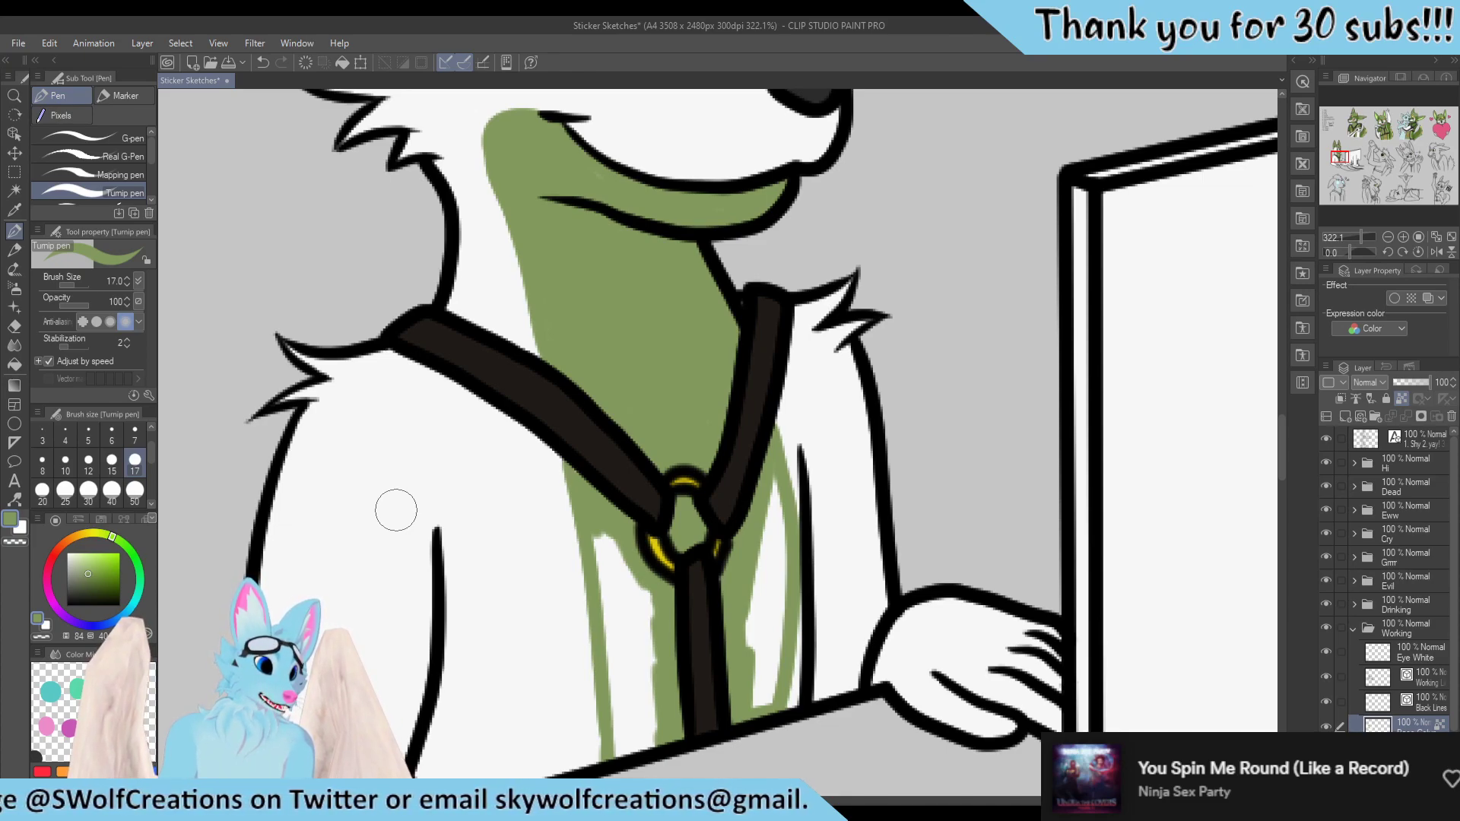
pyautogui.moveTo(669, 597)
pyautogui.mouseDown()
pyautogui.moveTo(578, 524)
pyautogui.moveTo(604, 546)
pyautogui.moveTo(627, 641)
pyautogui.moveTo(614, 606)
pyautogui.moveTo(641, 607)
pyautogui.moveTo(636, 680)
pyautogui.moveTo(619, 653)
pyautogui.moveTo(638, 711)
pyautogui.mouseUp()
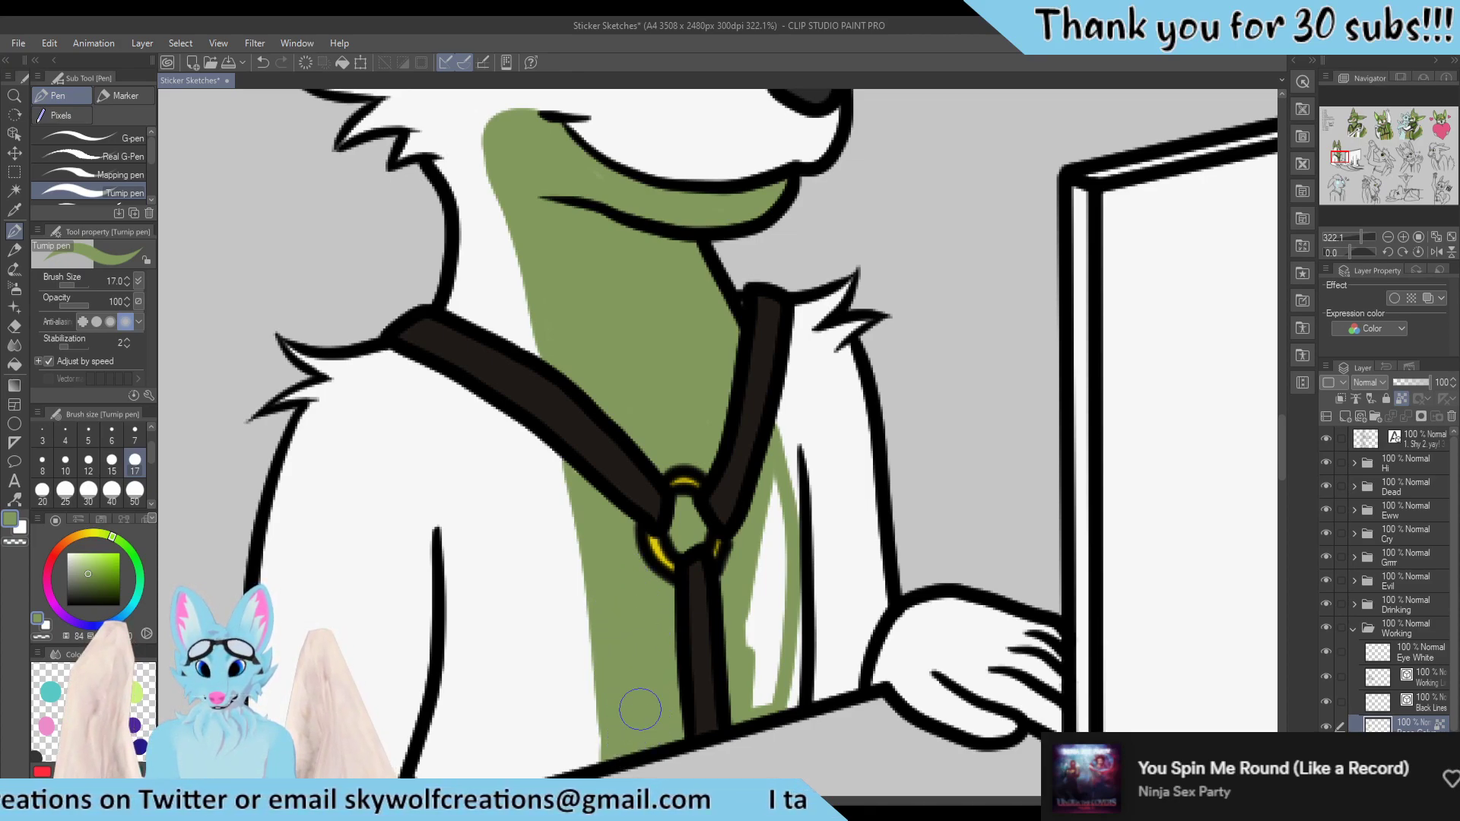
pyautogui.moveTo(768, 585)
pyautogui.mouseDown()
pyautogui.moveTo(756, 669)
pyautogui.moveTo(772, 479)
pyautogui.moveTo(771, 634)
pyautogui.mouseUp()
# Zoom out to check the chest, then select the Back Lines layer
pyautogui.scroll(-4, 759, 502)
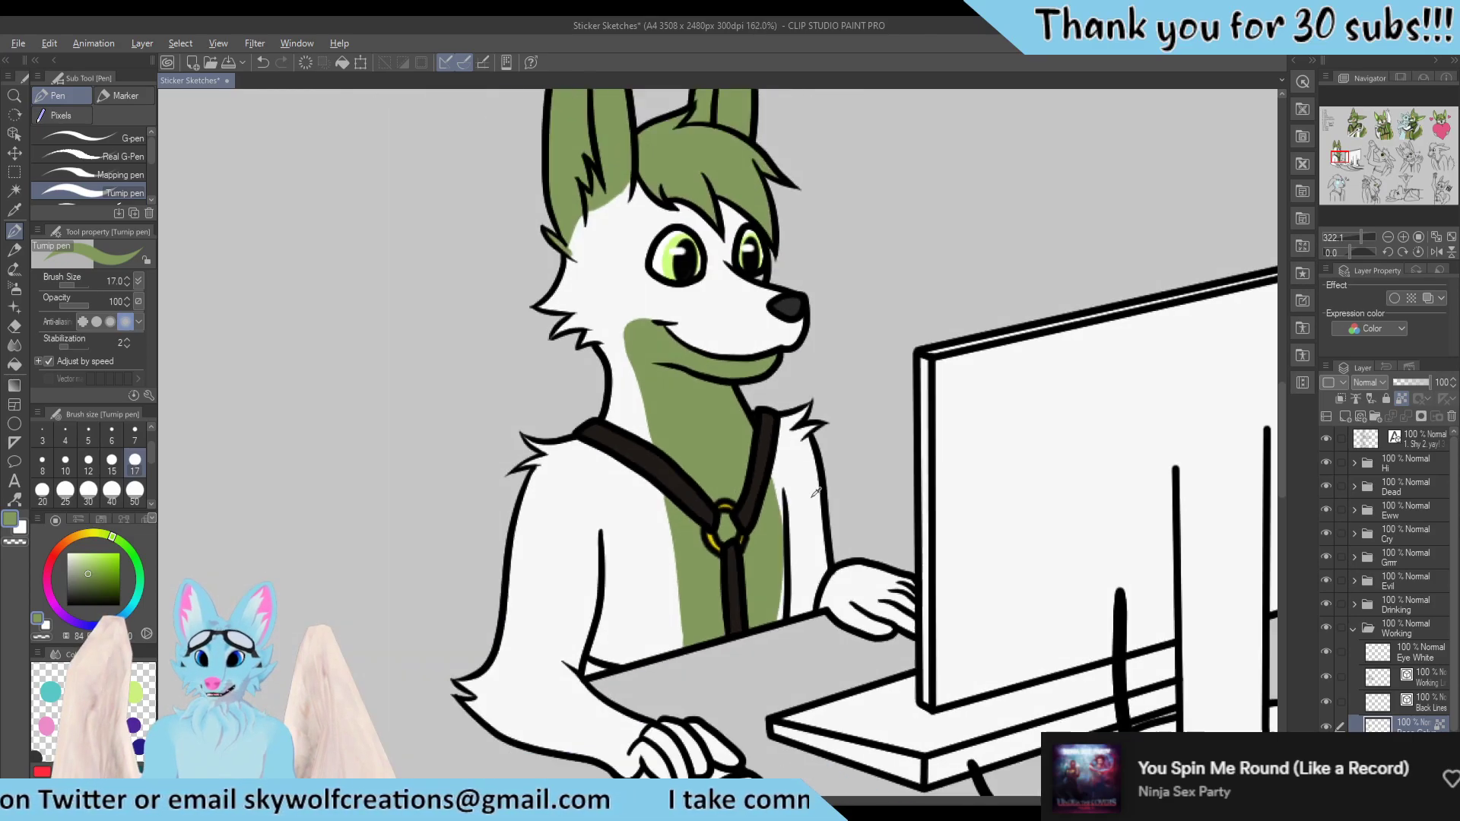
pyautogui.press('alt')
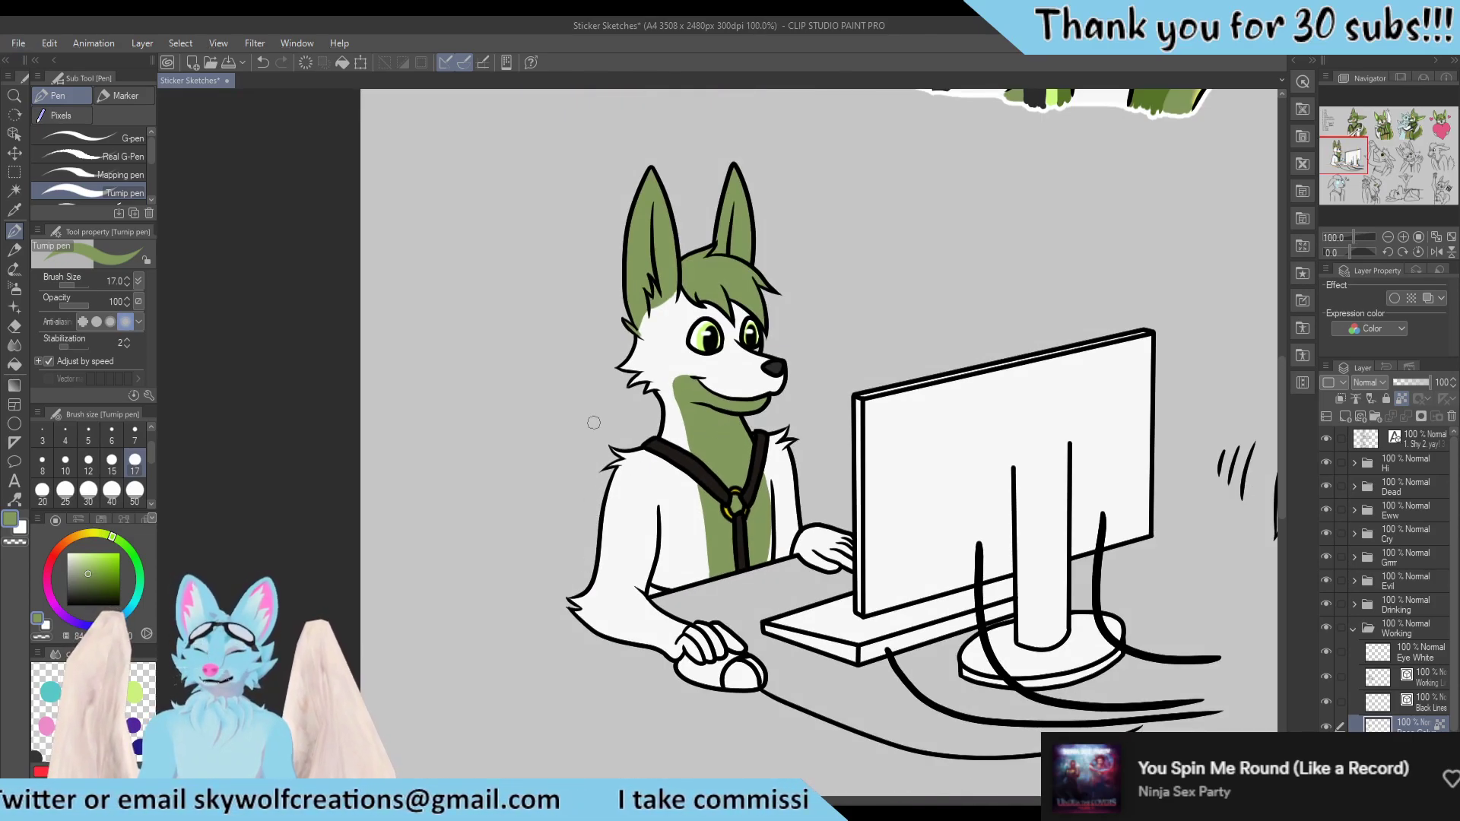
pyautogui.scroll(-1, 661, 441)
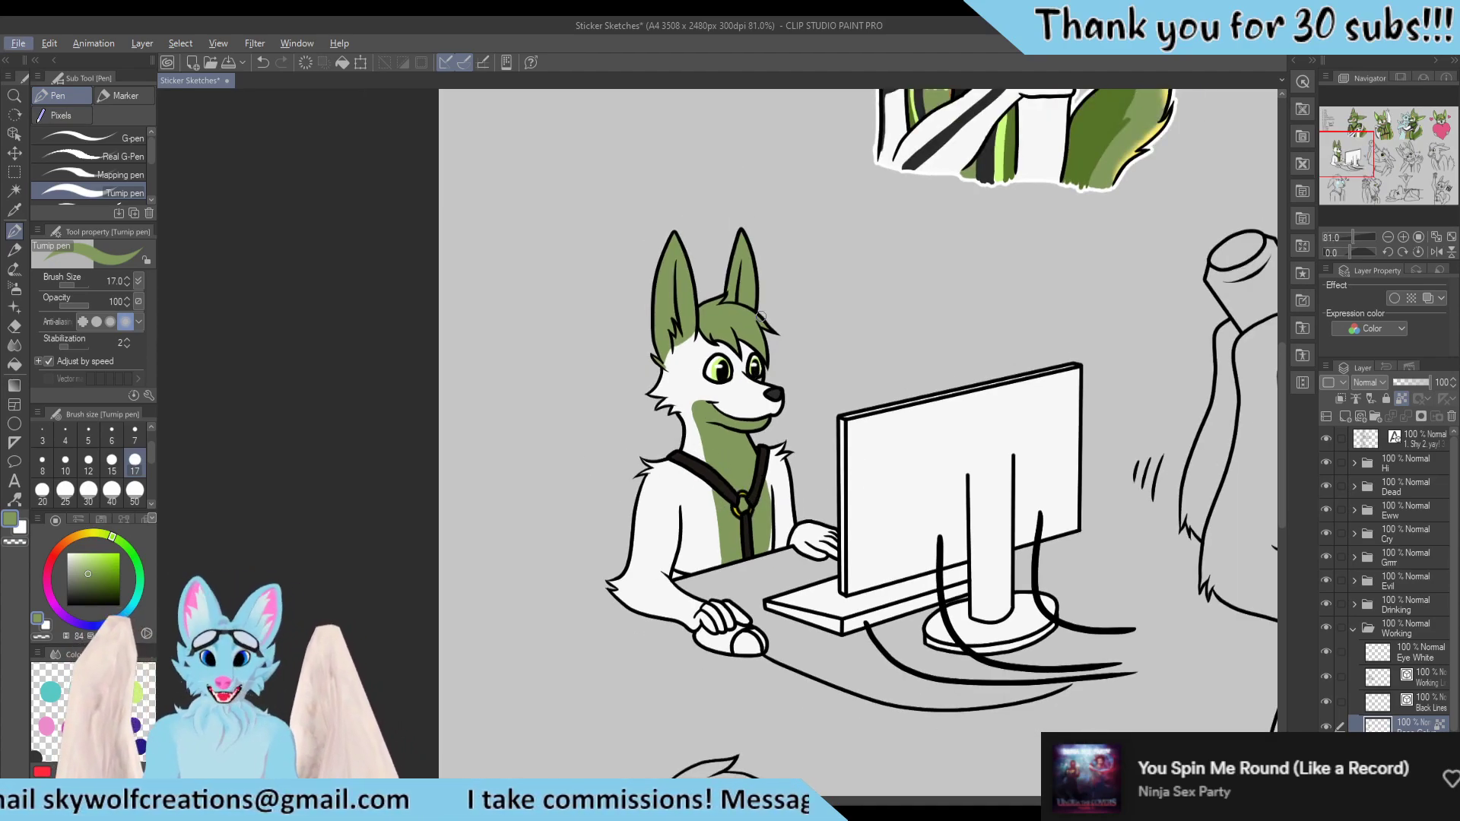
pyautogui.scroll(3, 760, 316)
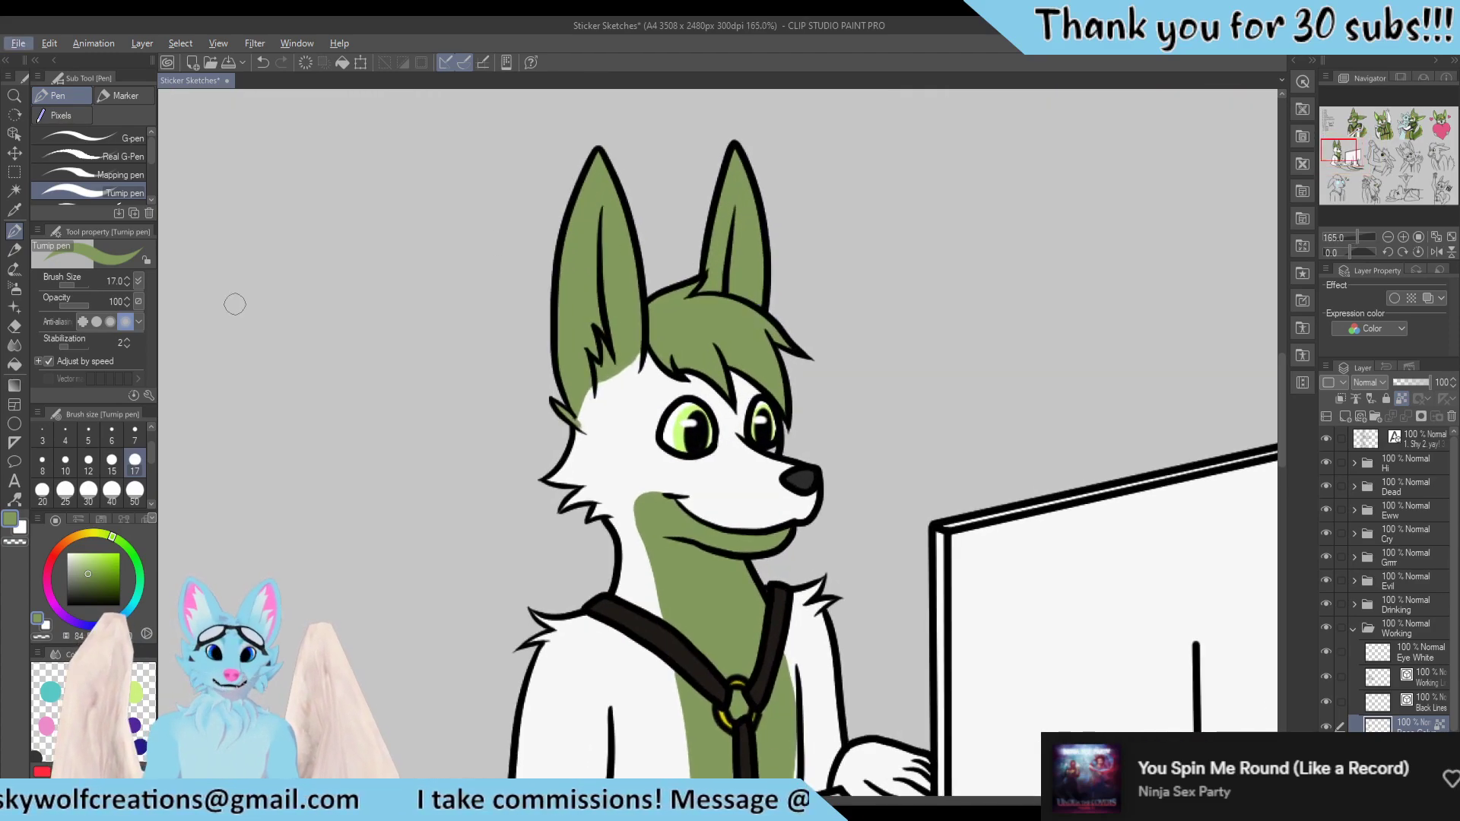
pyautogui.scroll(-3, 476, 308)
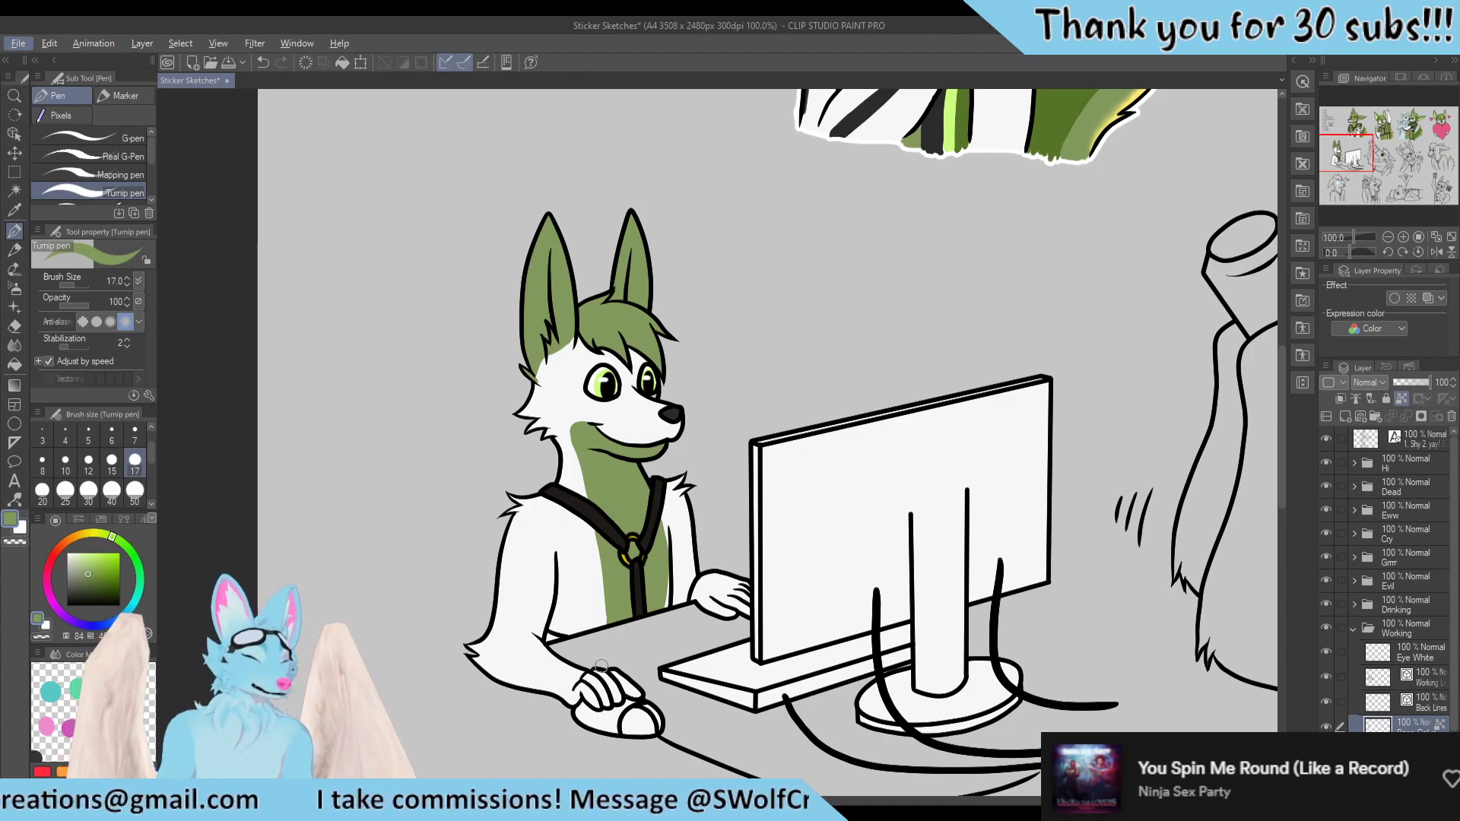
pyautogui.scroll(1, 597, 660)
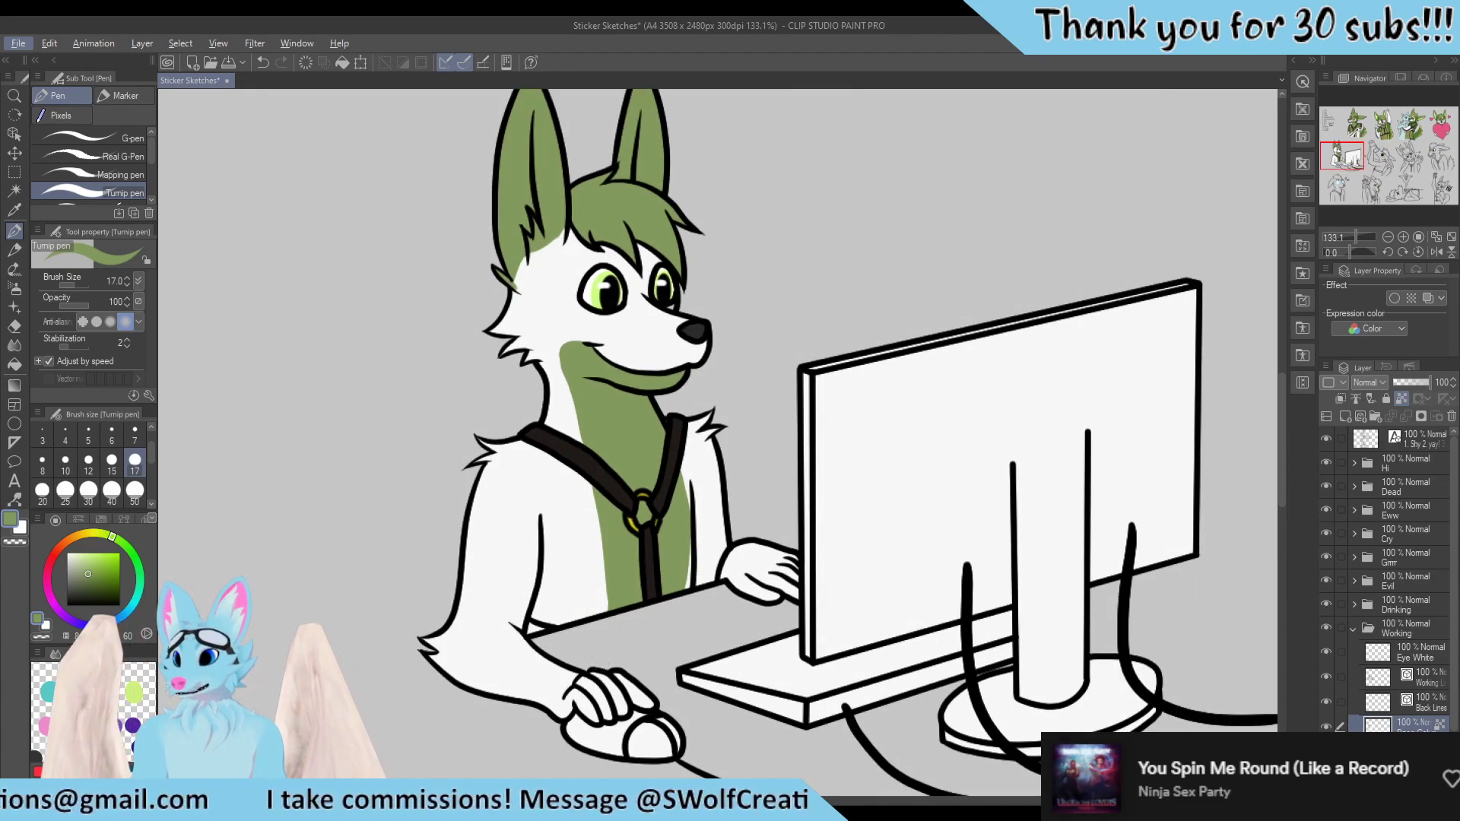
pyautogui.click(1421, 703)
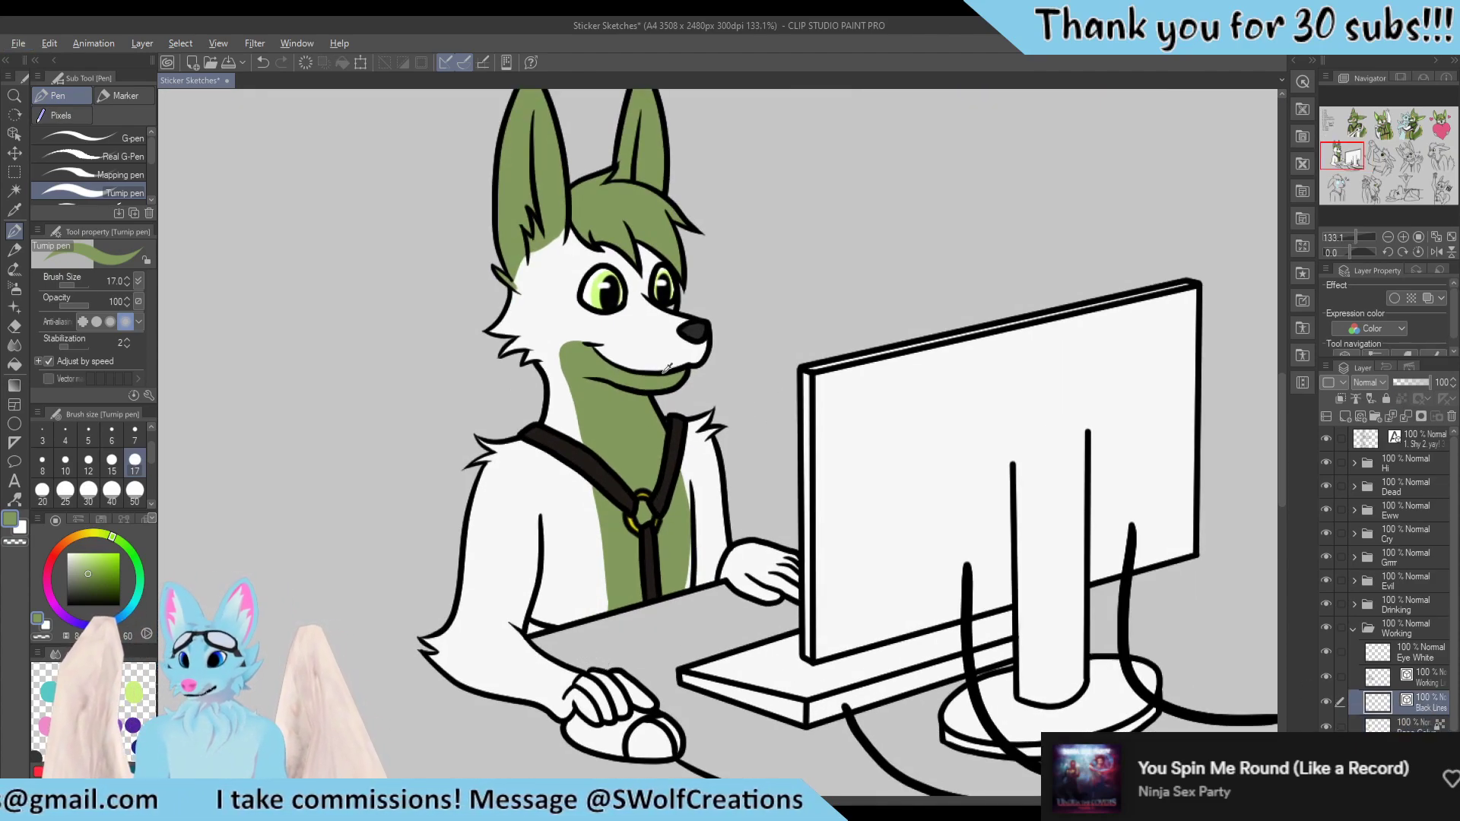
# Sample black from the nose and draw a dark patch on the keyboard paw with the G-pen
pyautogui.keyDown('alt'); pyautogui.click(698, 328); pyautogui.keyUp('alt')
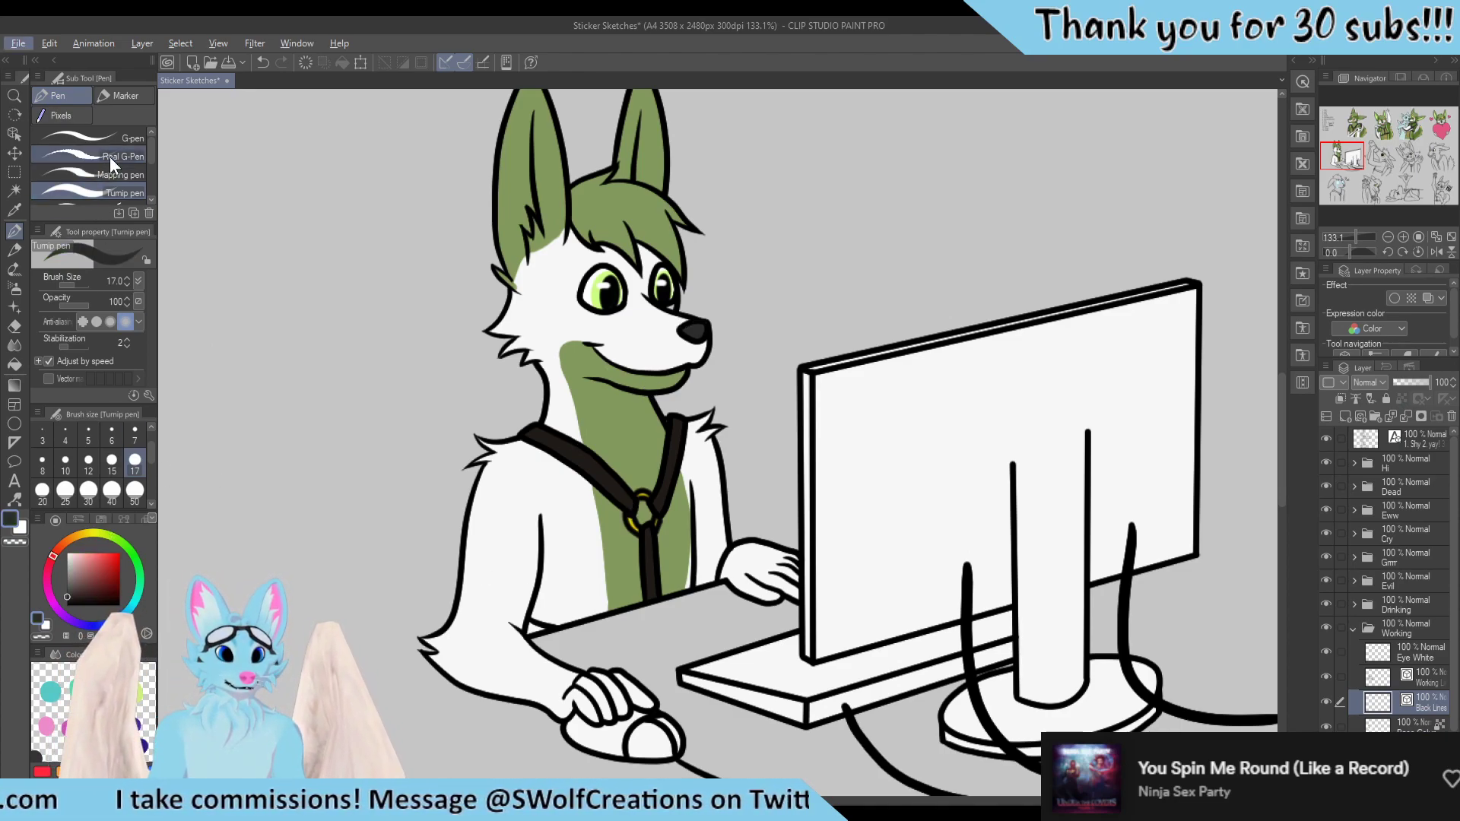
pyautogui.click(119, 135)
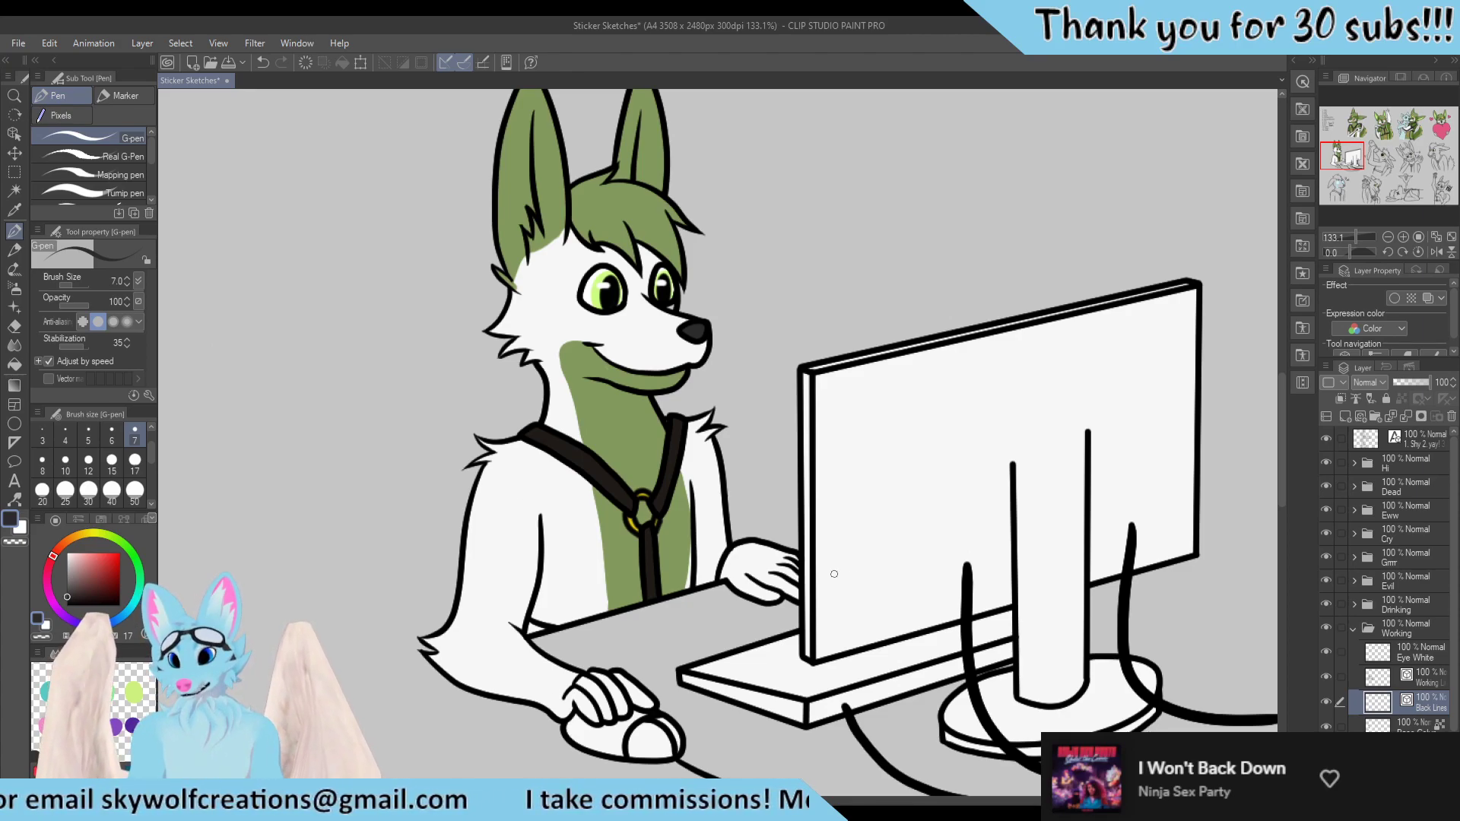
pyautogui.scroll(-2, 540, 549)
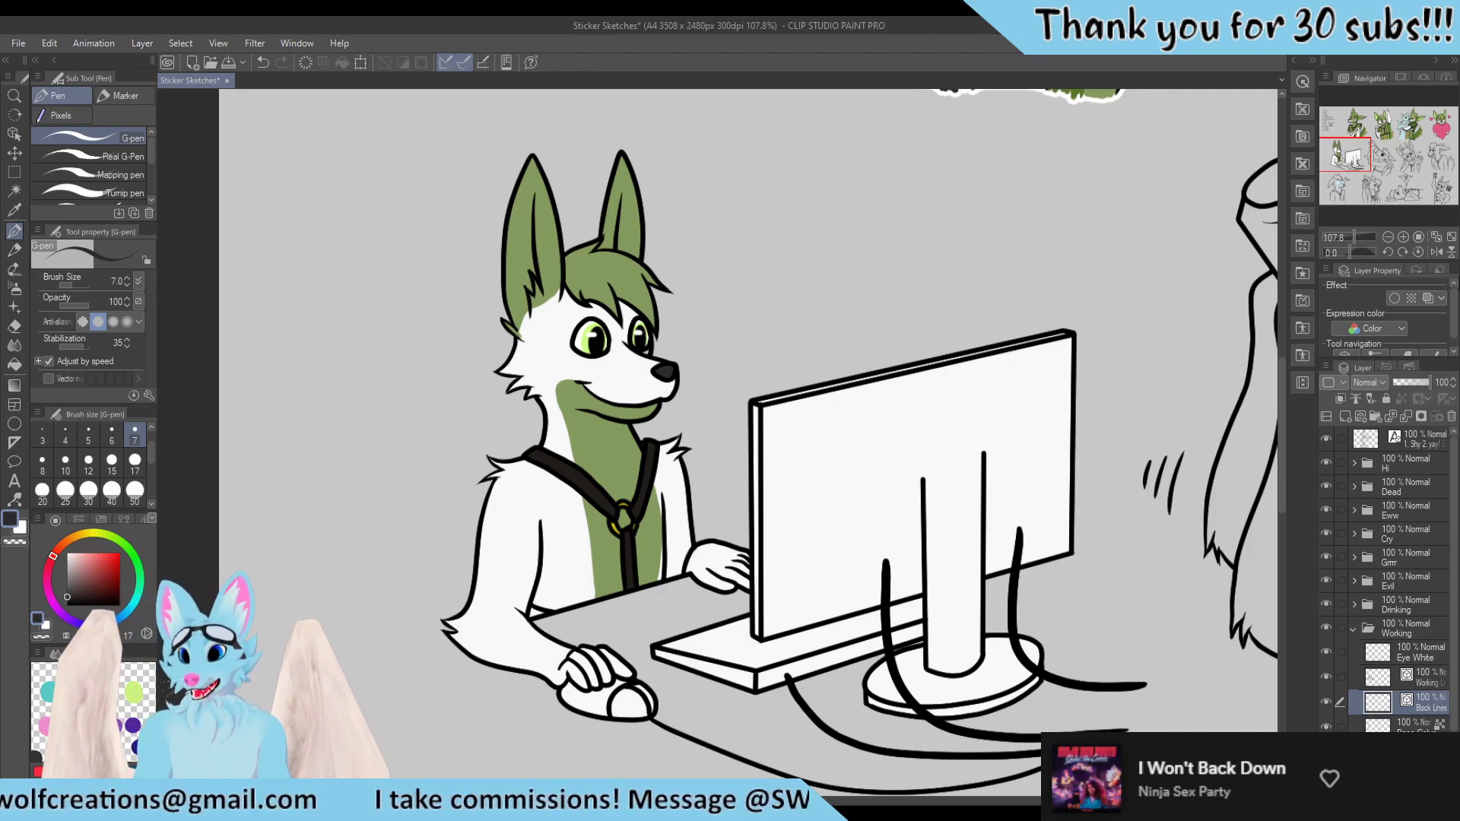
pyautogui.scroll(-2, 290, 345)
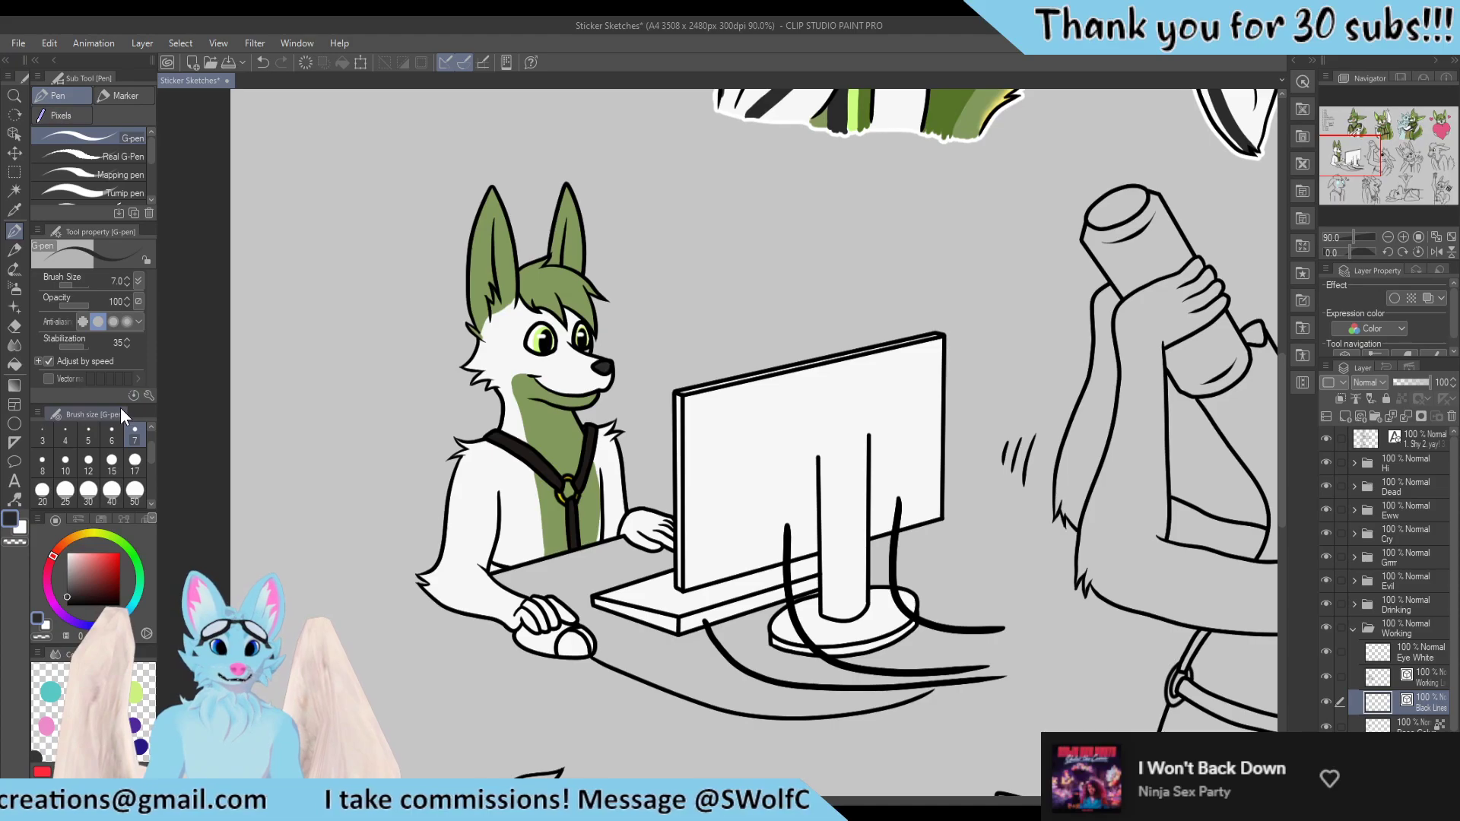
pyautogui.scroll(4, 506, 307)
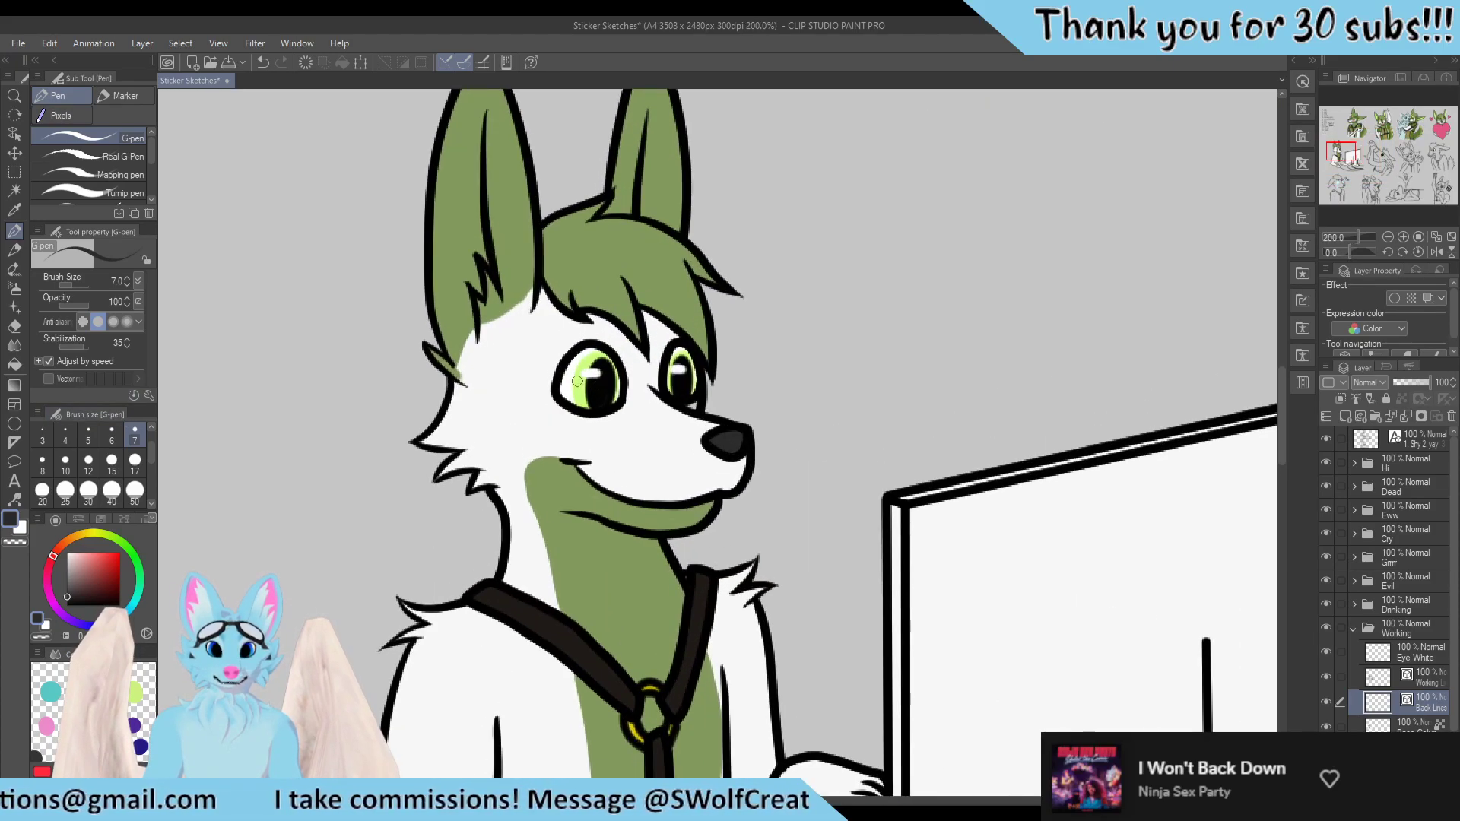
pyautogui.scroll(-3, 510, 456)
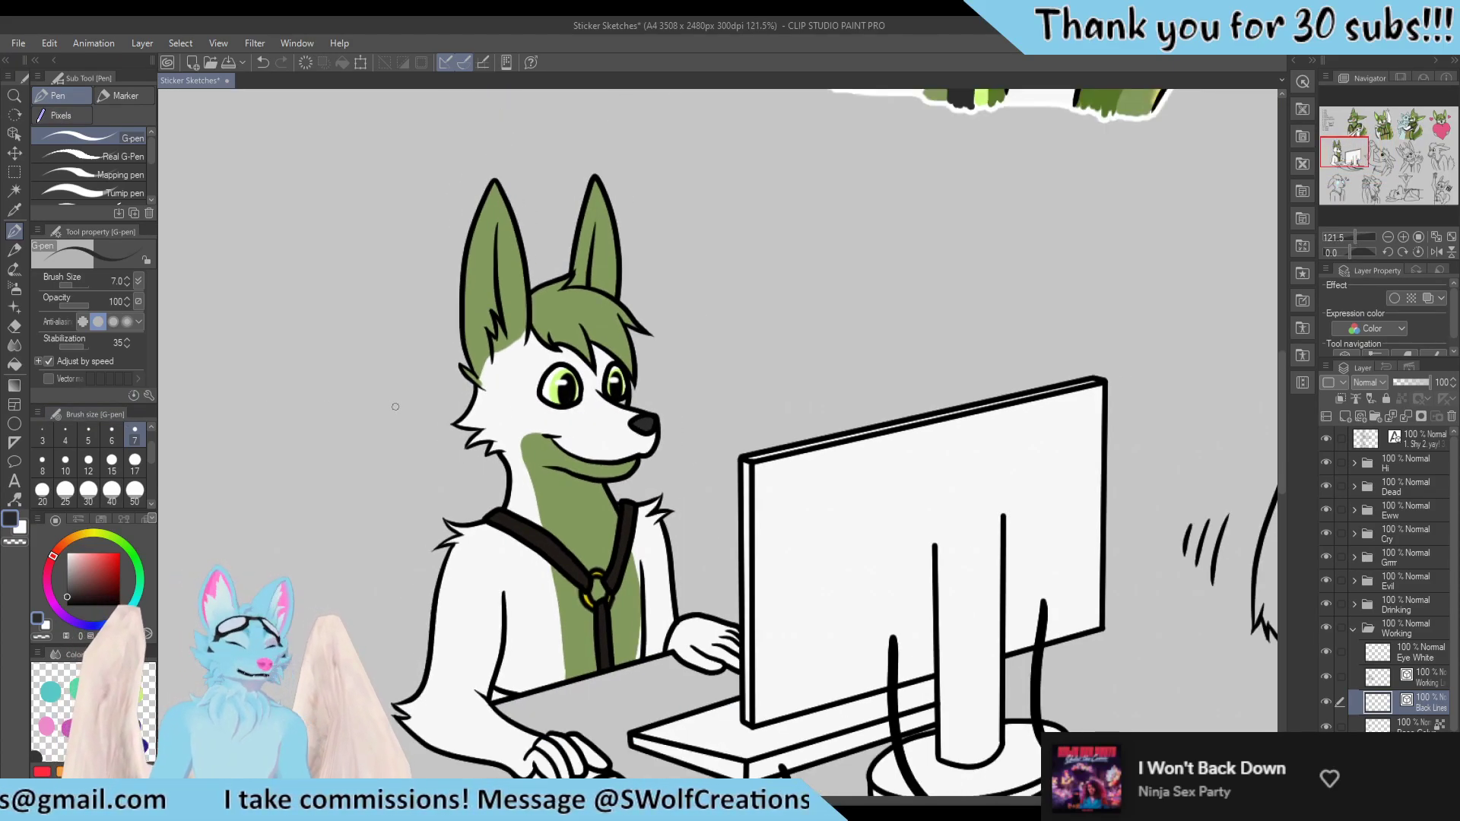
pyautogui.scroll(-1, 424, 417)
pyautogui.scroll(4, 589, 587)
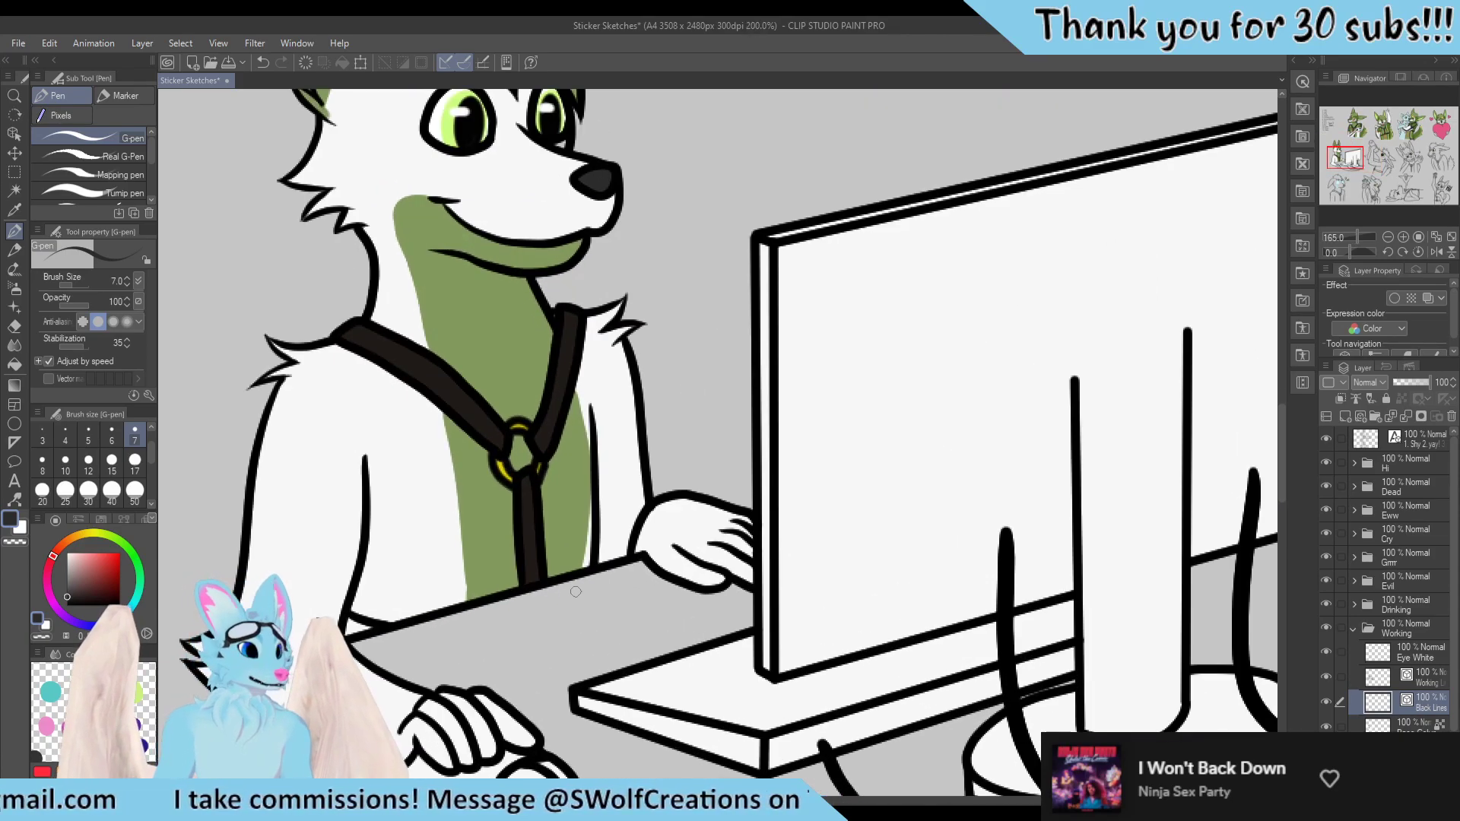
pyautogui.scroll(5, 687, 557)
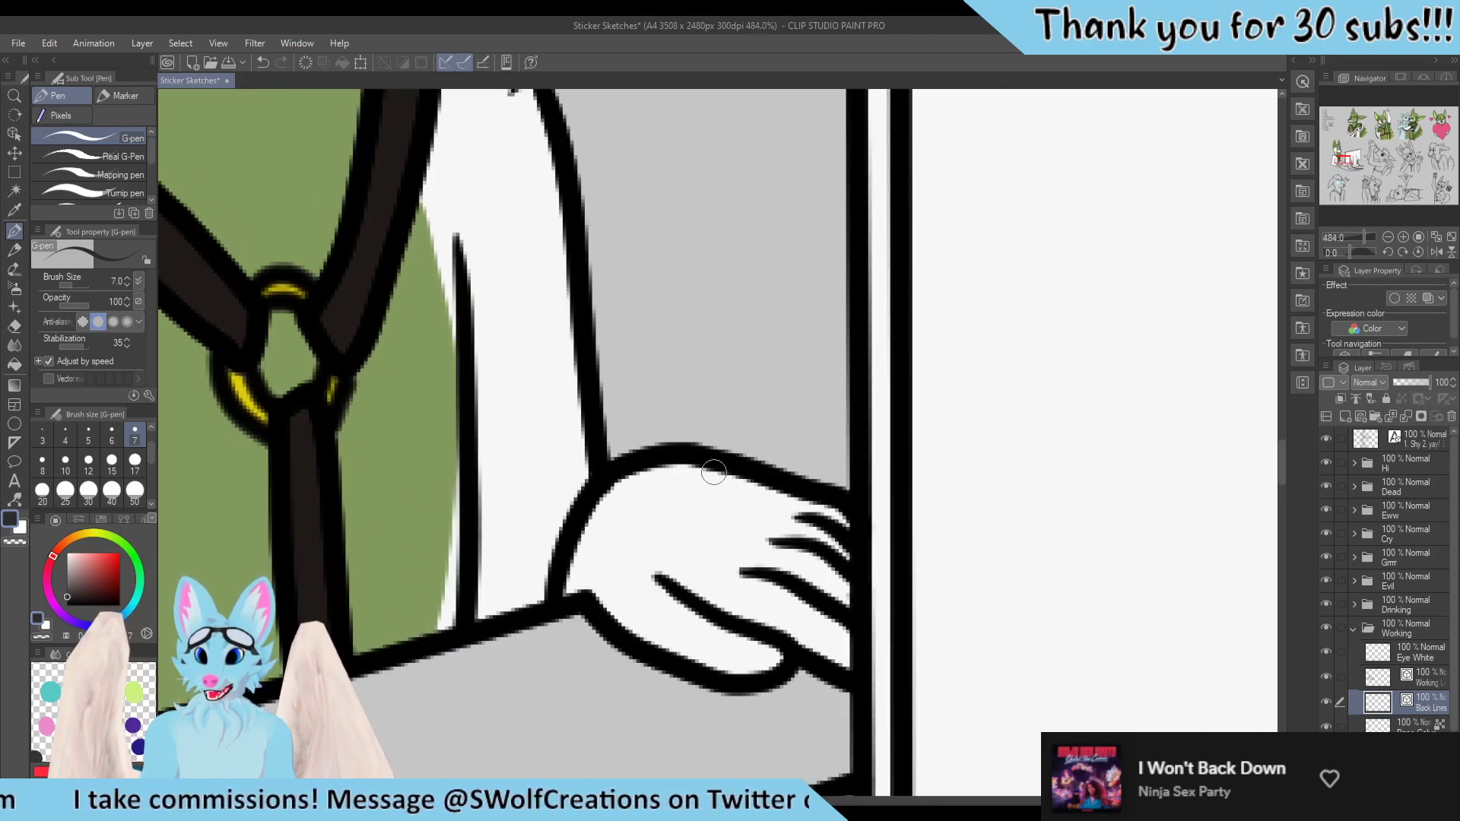
pyautogui.moveTo(726, 475)
pyautogui.mouseDown()
pyautogui.moveTo(678, 527)
pyautogui.moveTo(663, 516)
pyautogui.moveTo(675, 480)
pyautogui.moveTo(710, 465)
pyautogui.moveTo(716, 481)
pyautogui.moveTo(685, 512)
pyautogui.moveTo(681, 489)
pyautogui.moveTo(709, 472)
pyautogui.moveTo(697, 507)
pyautogui.moveTo(668, 520)
pyautogui.moveTo(683, 483)
pyautogui.moveTo(710, 479)
pyautogui.moveTo(693, 507)
pyautogui.moveTo(726, 469)
pyautogui.moveTo(701, 515)
pyautogui.moveTo(667, 510)
pyautogui.moveTo(744, 470)
pyautogui.moveTo(726, 504)
pyautogui.moveTo(680, 527)
pyautogui.moveTo(669, 505)
pyautogui.moveTo(688, 496)
pyautogui.moveTo(667, 471)
pyautogui.moveTo(615, 486)
pyautogui.moveTo(701, 483)
pyautogui.moveTo(683, 469)
pyautogui.moveTo(606, 492)
pyautogui.moveTo(544, 603)
pyautogui.mouseUp()
# Zoom out to review the whole sticker sheet
pyautogui.scroll(-4, 673, 500)
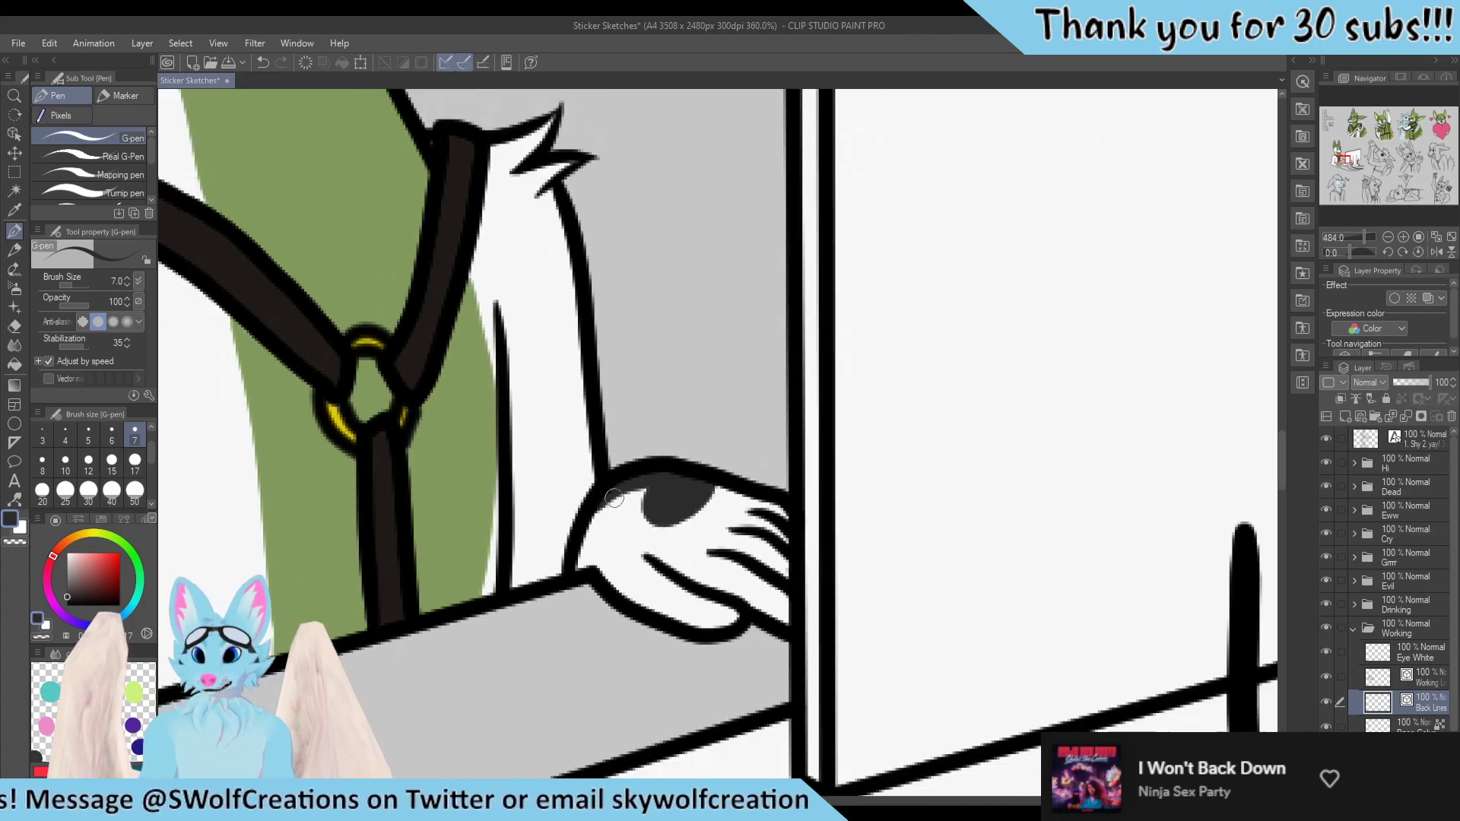
pyautogui.scroll(-1, 673, 499)
pyautogui.scroll(-1, 586, 492)
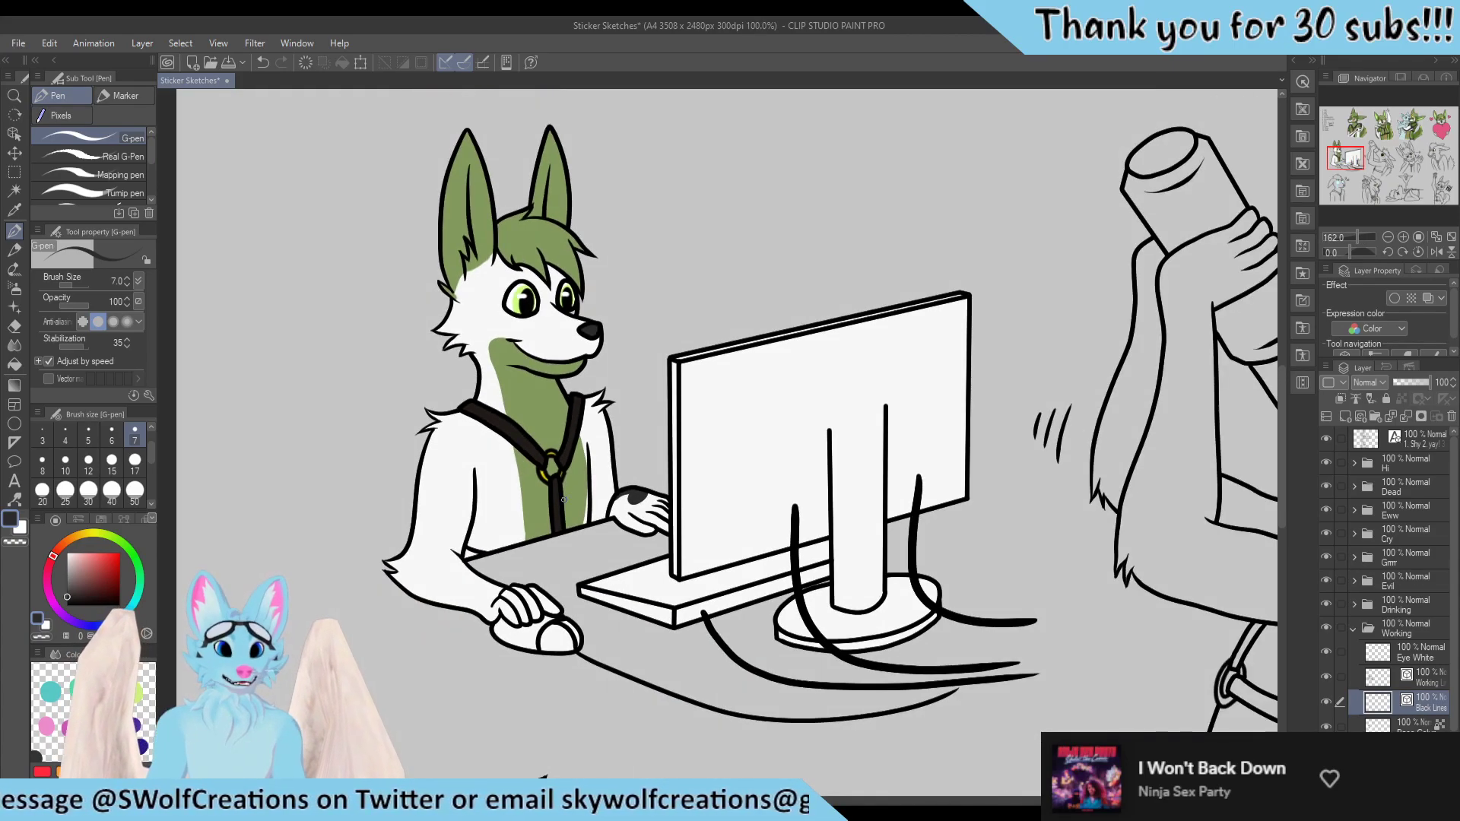
pyautogui.scroll(3, 449, 542)
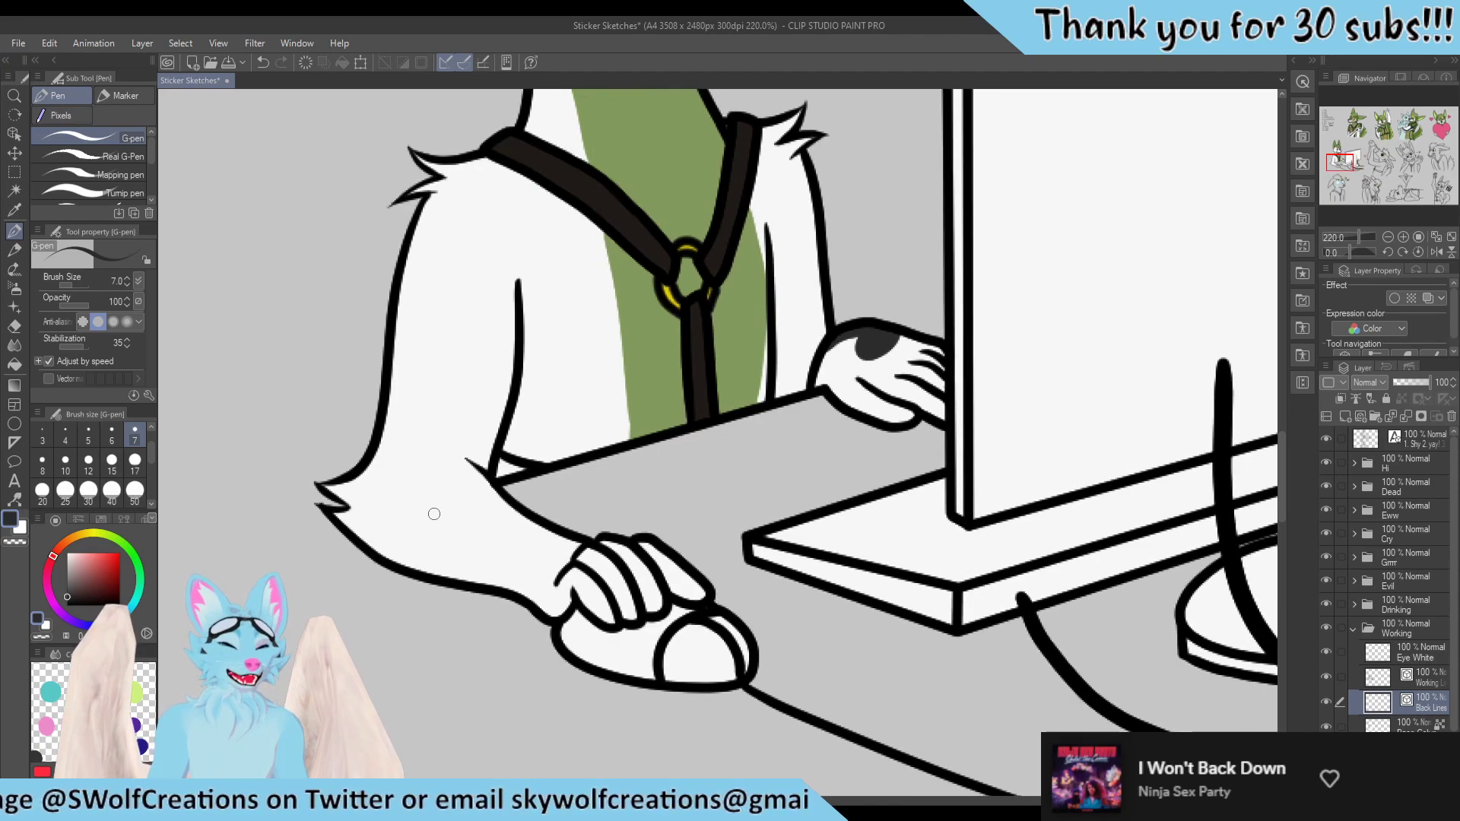
pyautogui.scroll(-2, 398, 508)
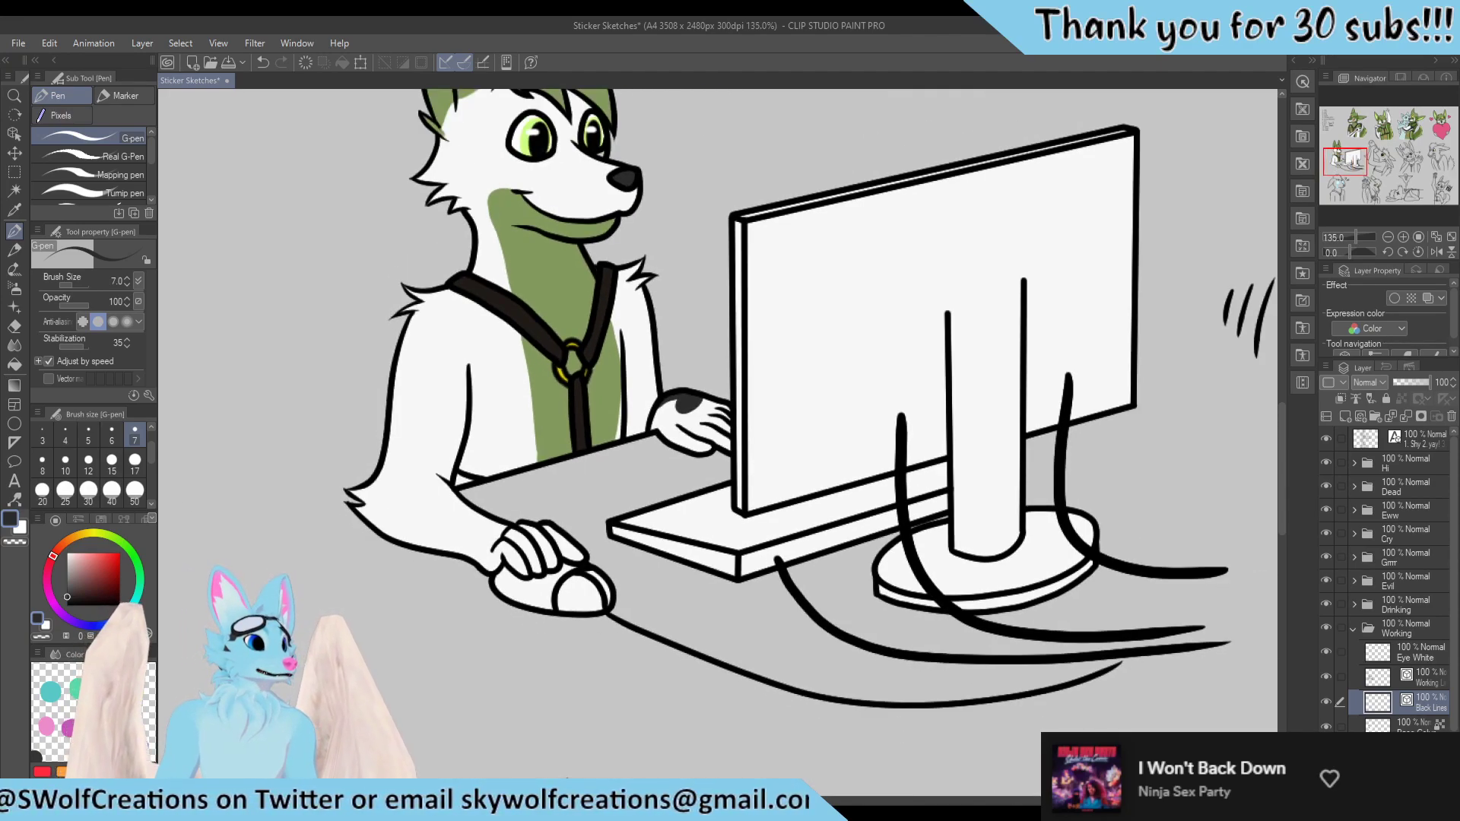
pyautogui.scroll(-1, 617, 288)
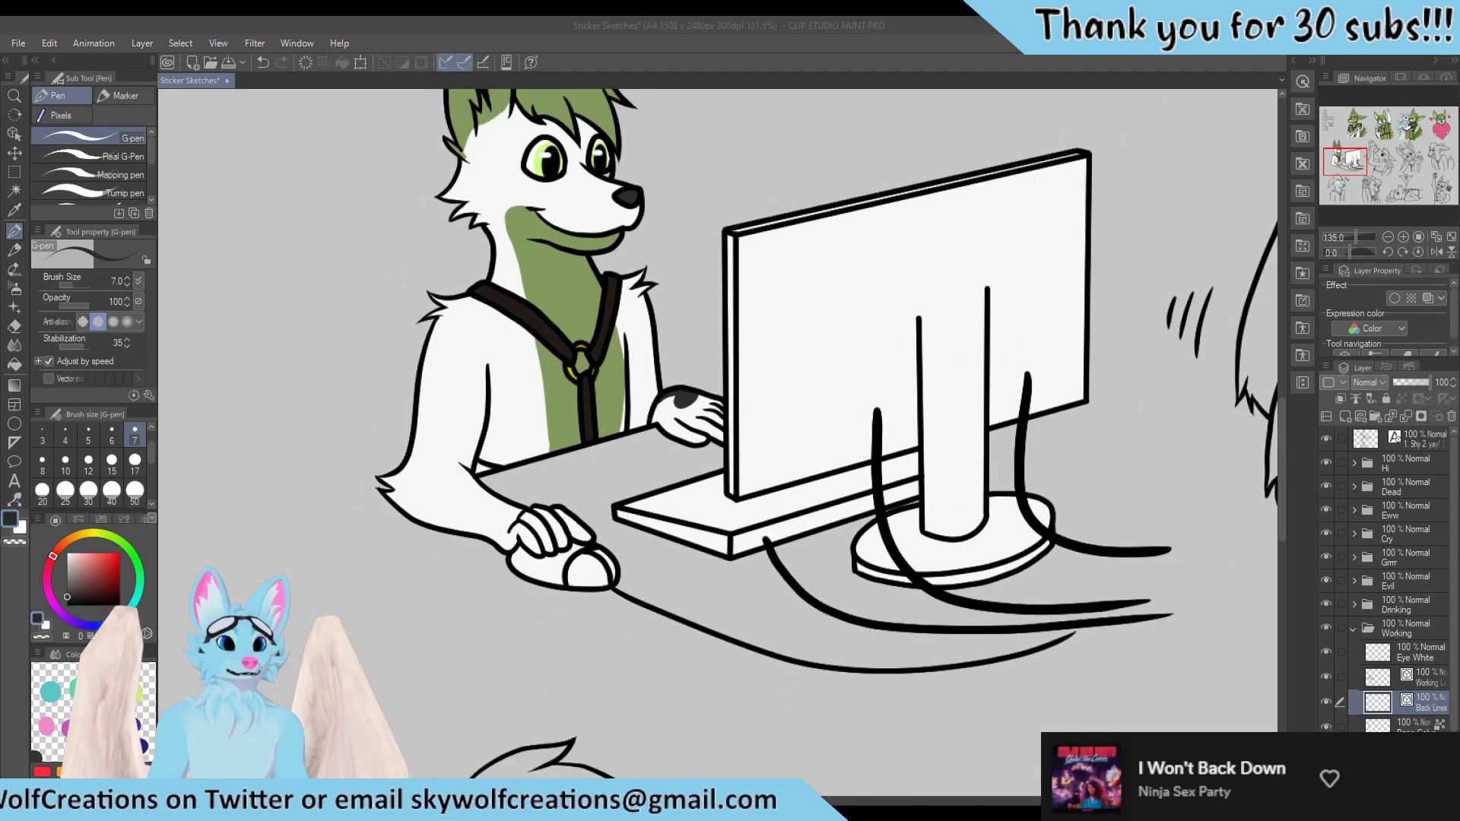
pyautogui.scroll(3, 616, 288)
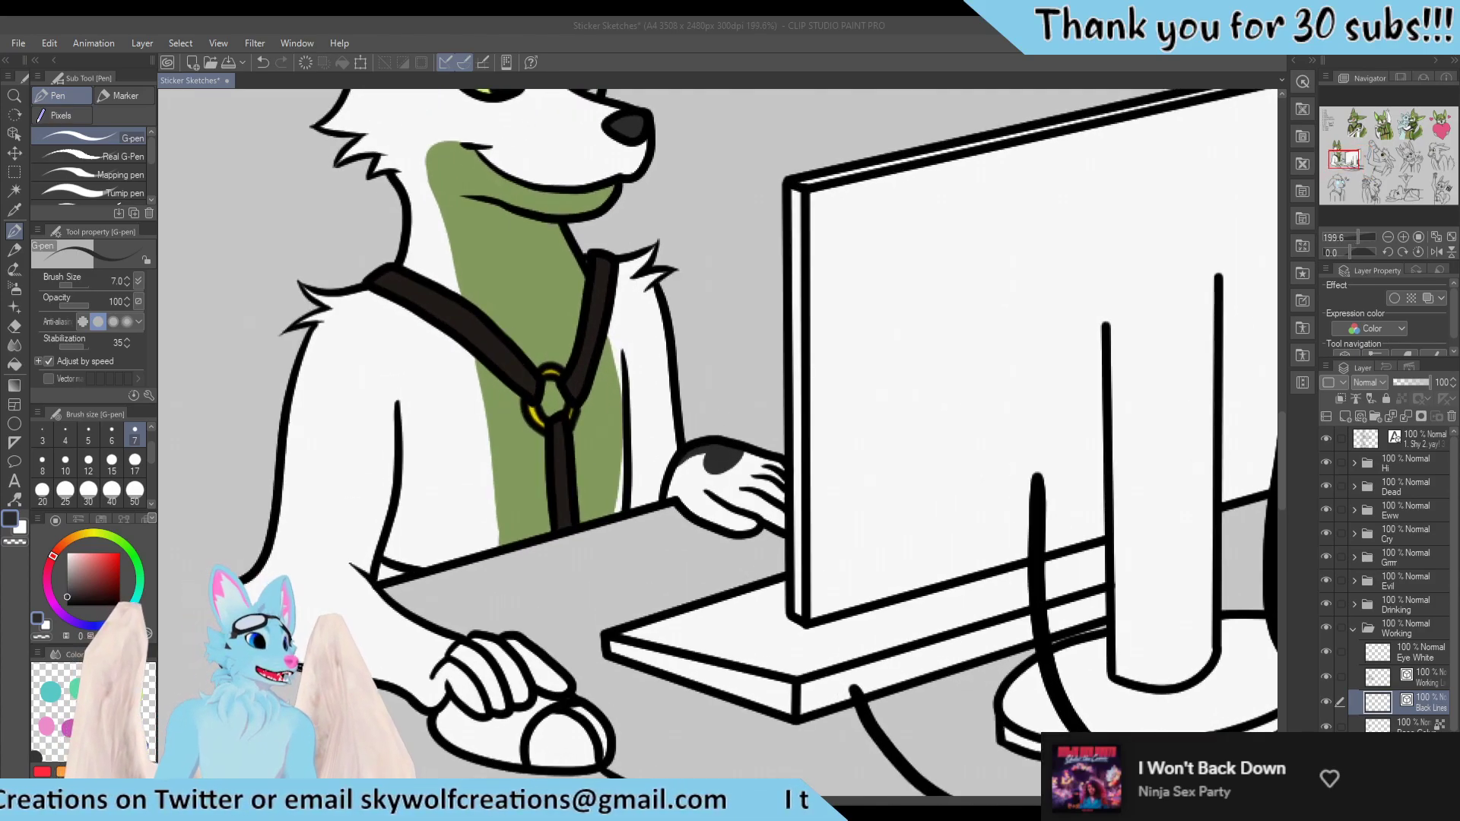
pyautogui.scroll(-5, 521, 422)
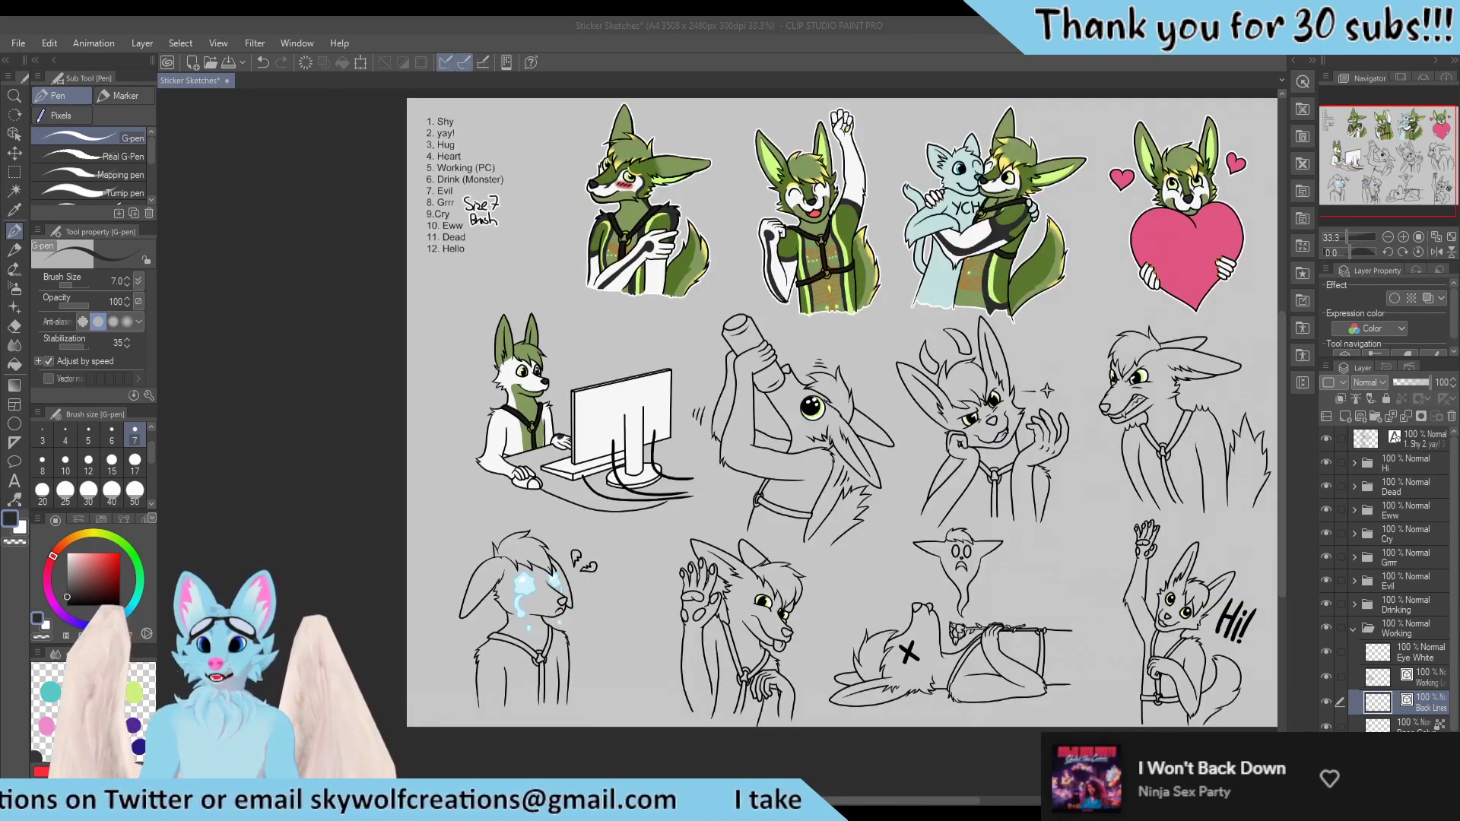
# On the colour layer, fill the notch where the harness strap meets the neck
pyautogui.scroll(3, 538, 399)
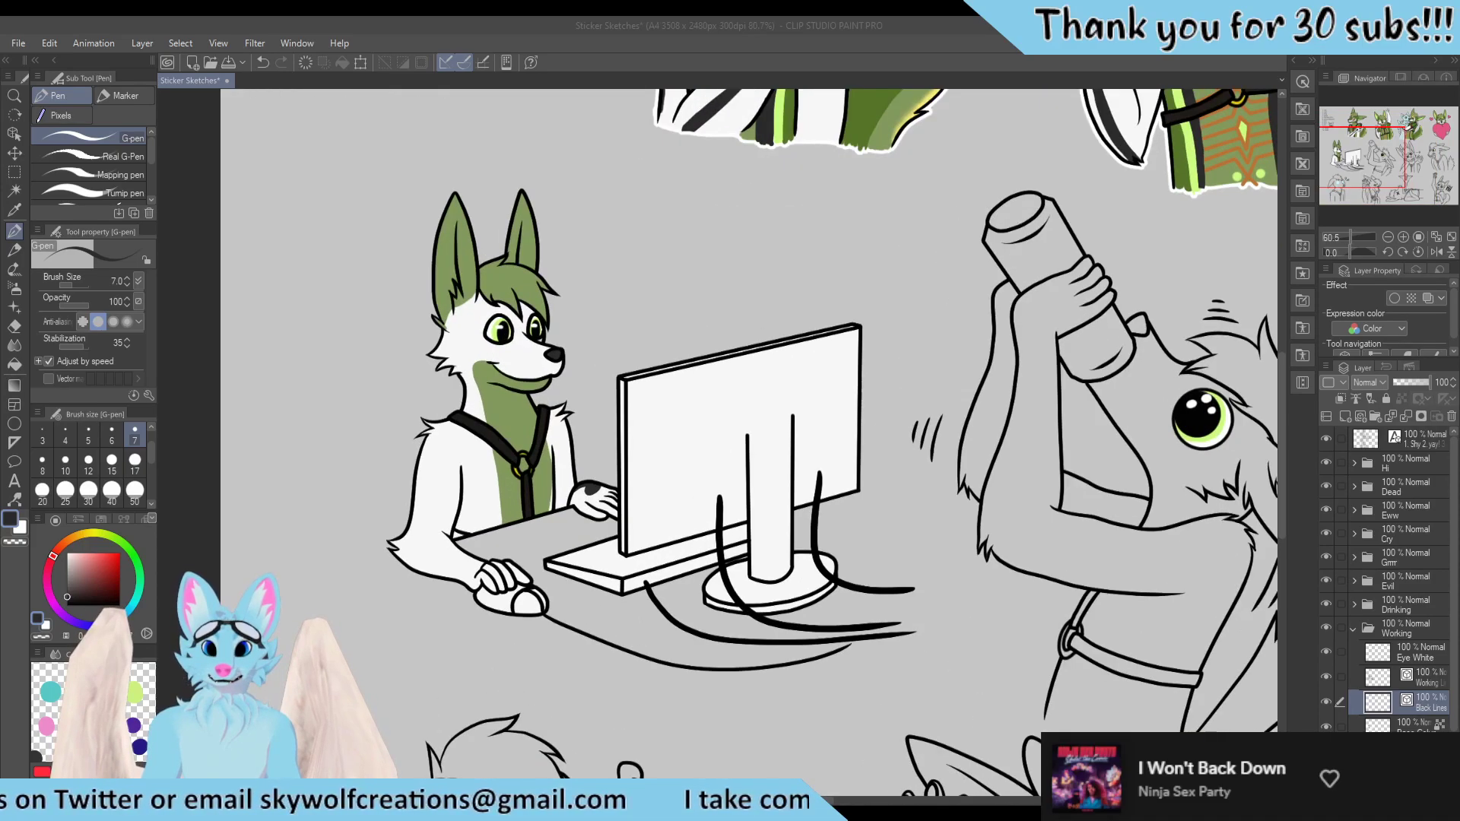
pyautogui.scroll(4, 540, 429)
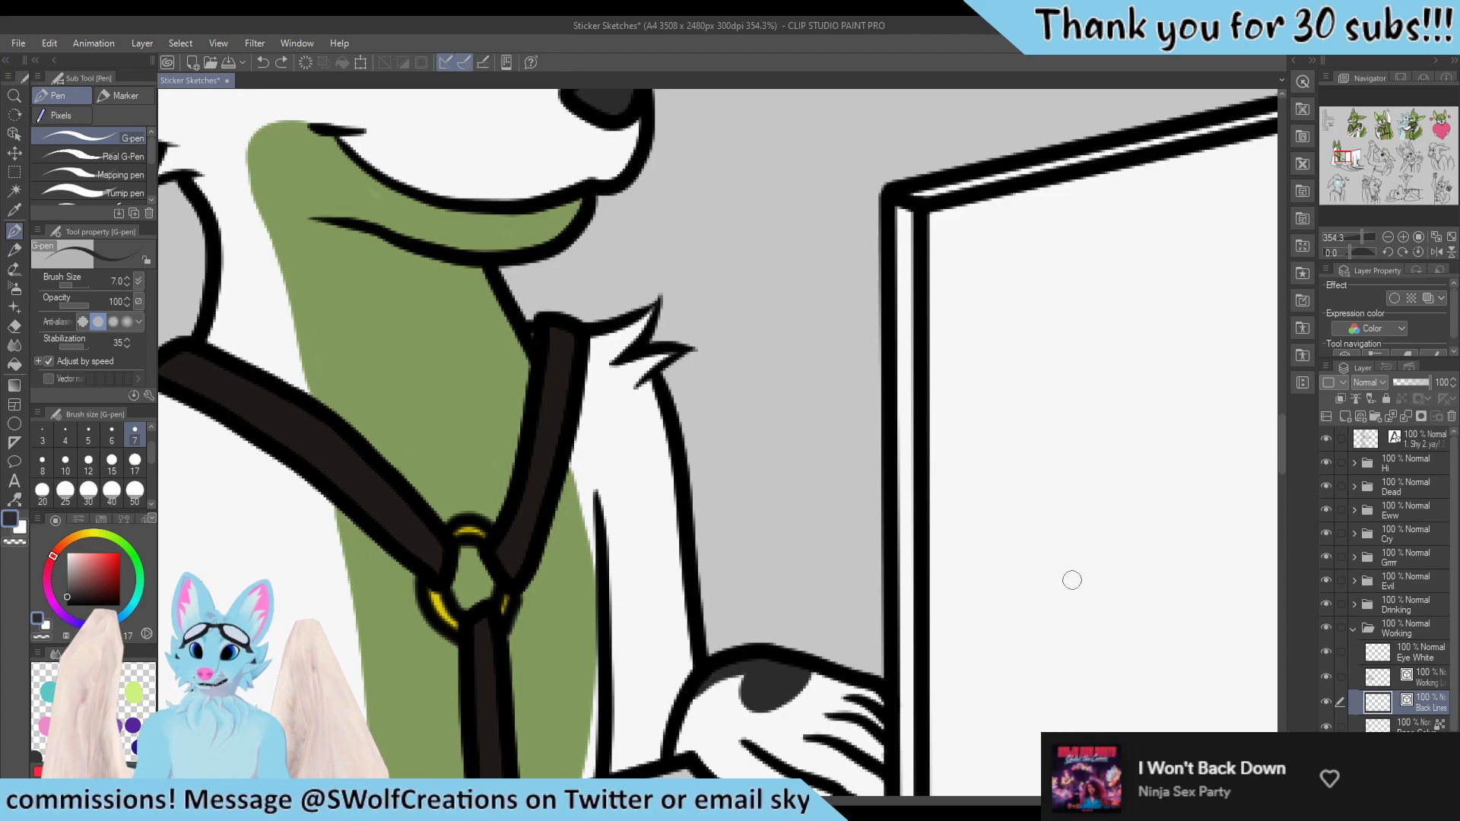
pyautogui.click(1420, 725)
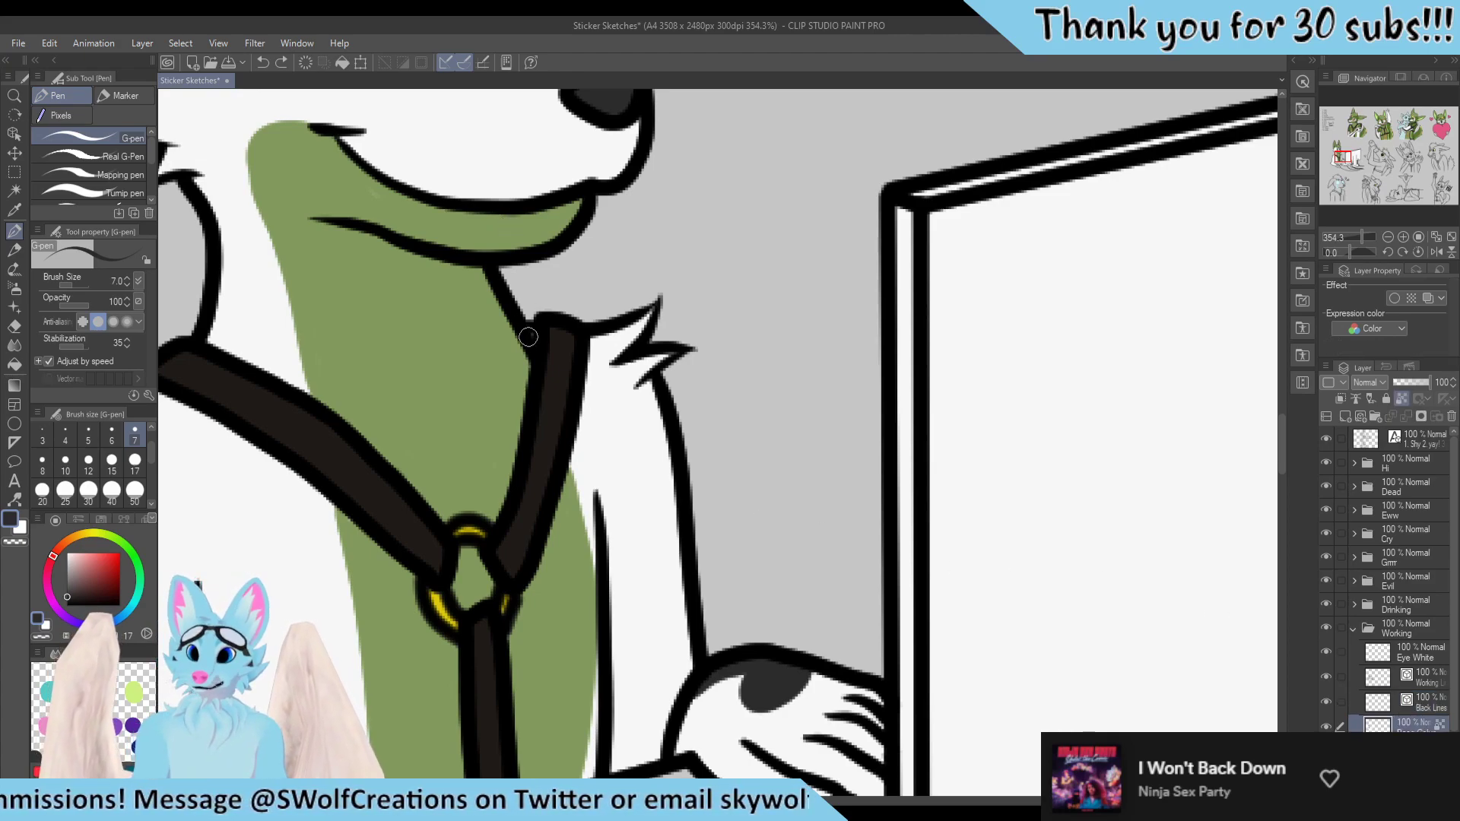
pyautogui.moveTo(532, 339); pyautogui.dragTo(531, 336)
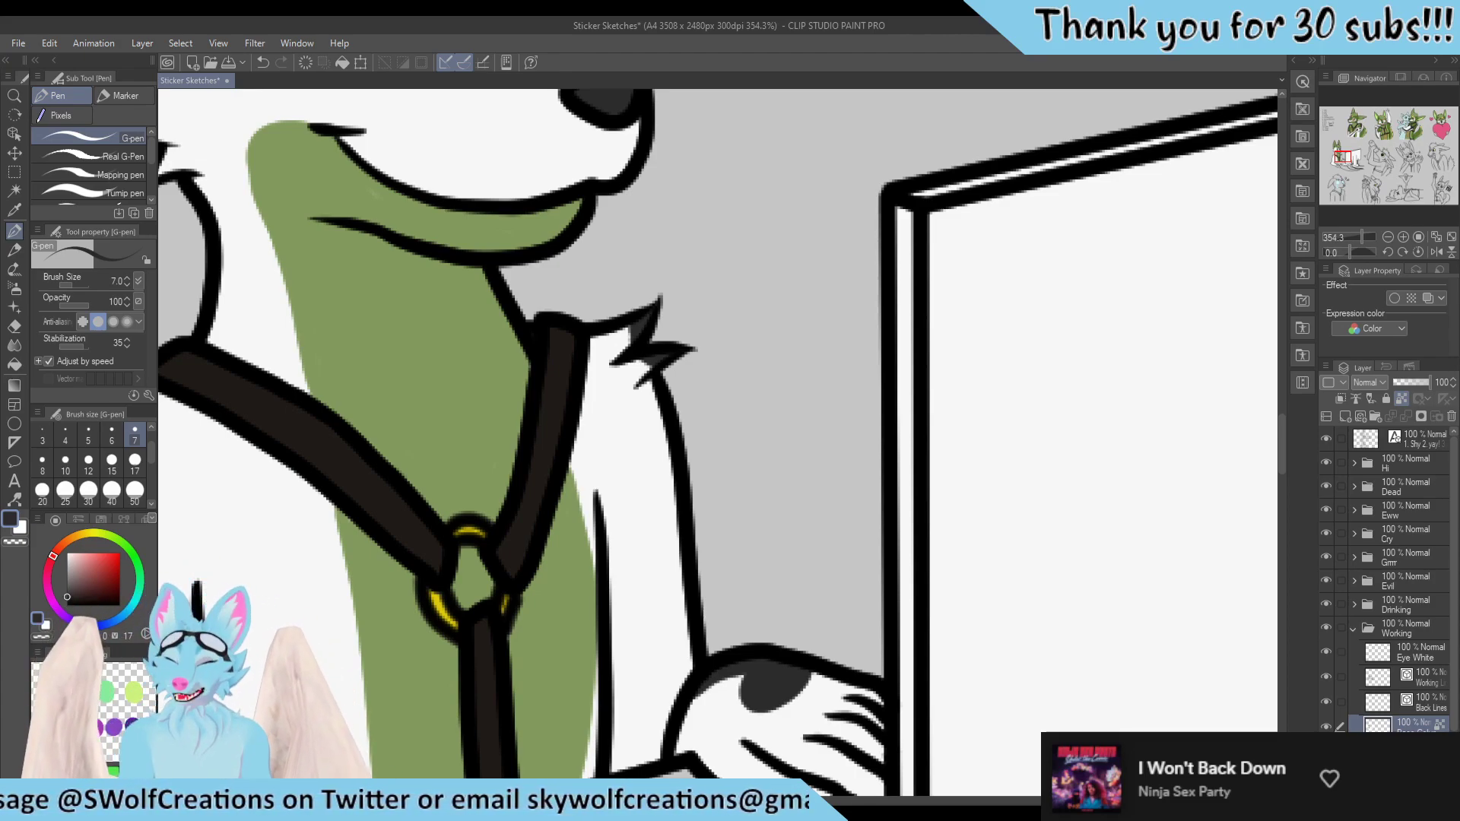
pyautogui.scroll(-3, 857, 478)
pyautogui.scroll(7, 685, 410)
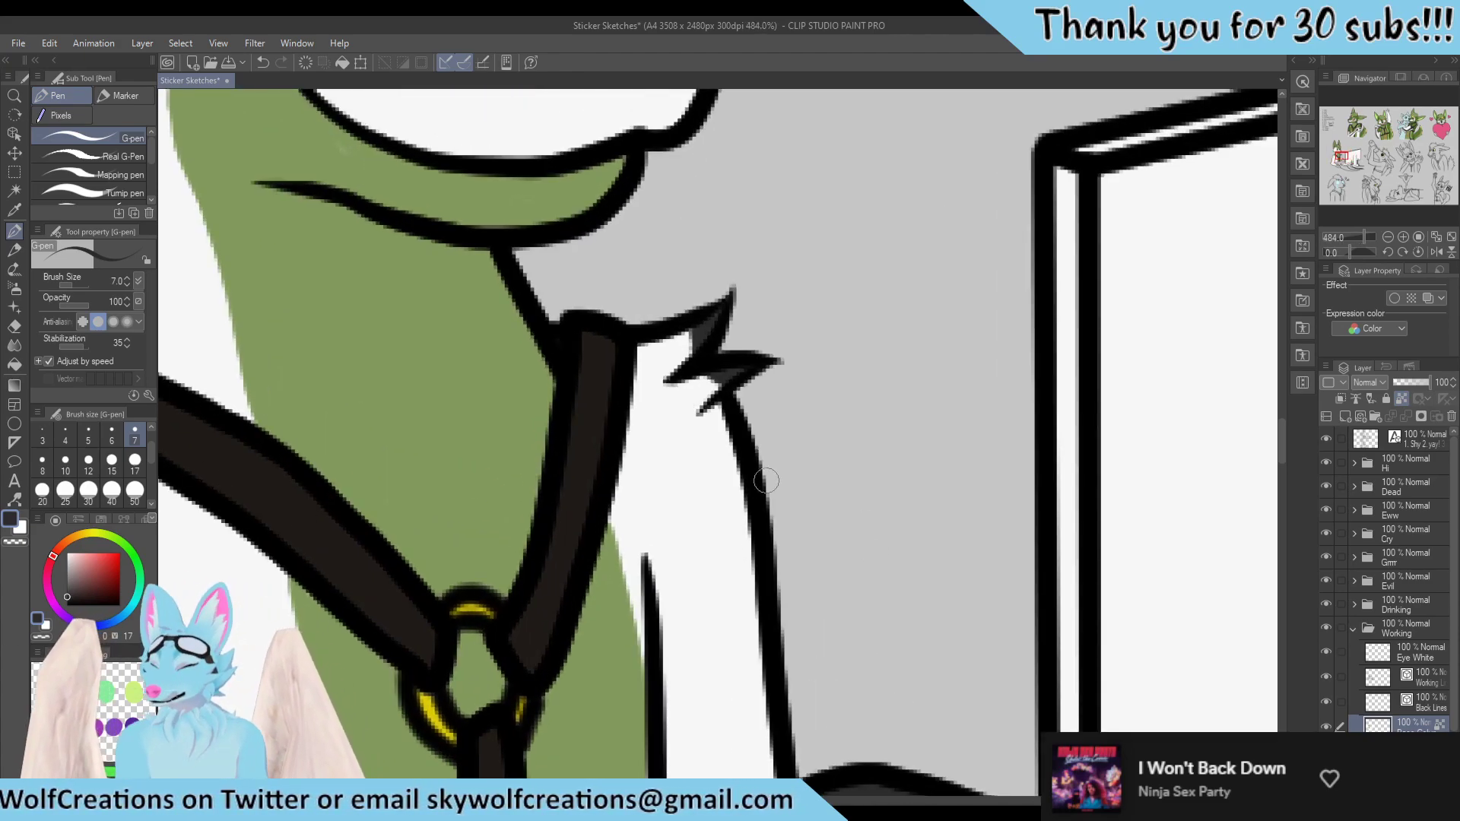
# On the Back Lines layer, draw a dark stroke across the shoulder fur tuft and zoom out
pyautogui.click(1433, 705)
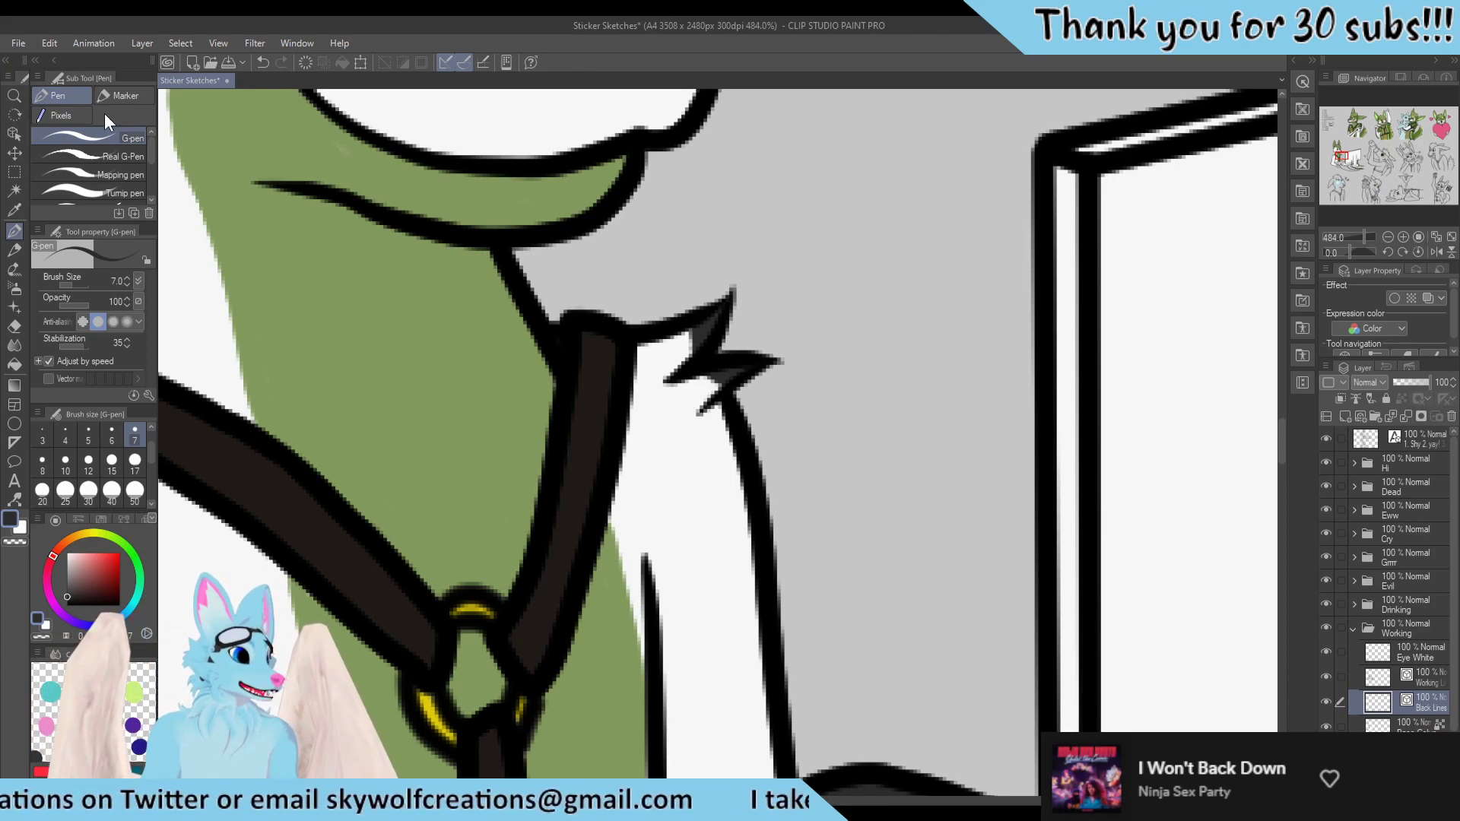
pyautogui.scroll(-5, 581, 247)
pyautogui.scroll(3, 643, 274)
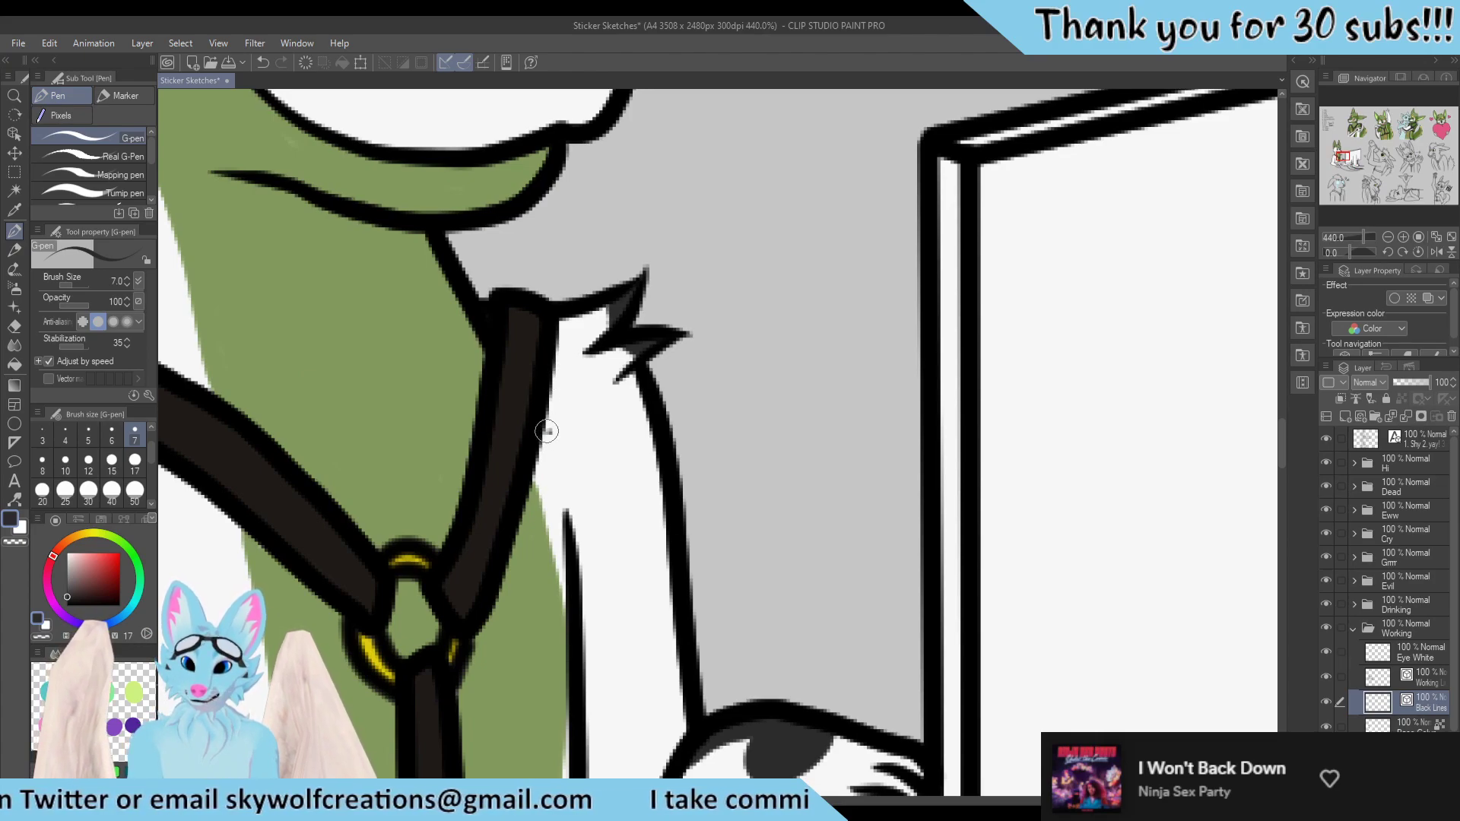
pyautogui.moveTo(544, 433)
pyautogui.mouseDown()
pyautogui.moveTo(556, 386)
pyautogui.moveTo(604, 370)
pyautogui.moveTo(653, 417)
pyautogui.moveTo(669, 493)
pyautogui.mouseUp()
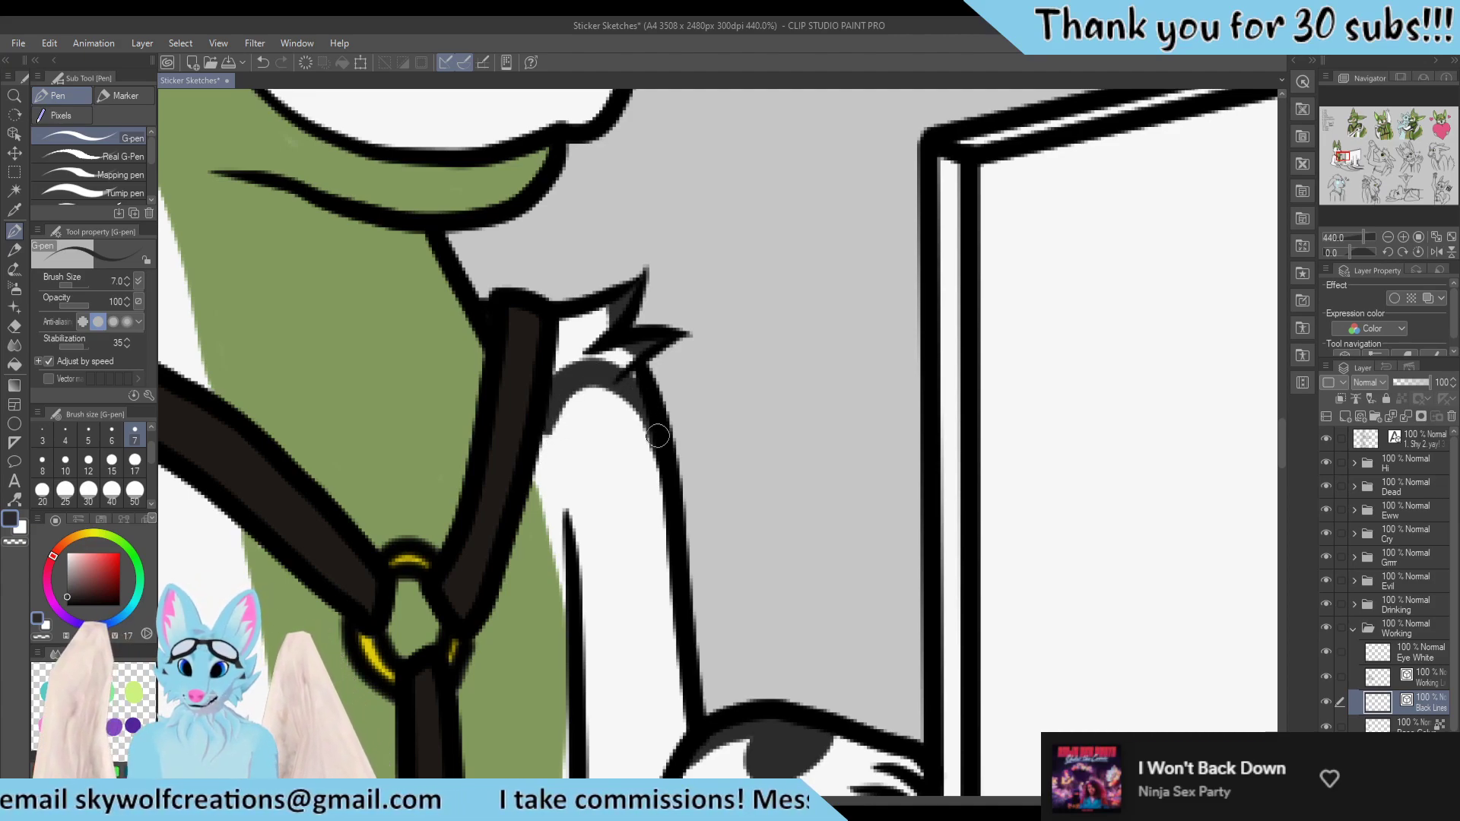
pyautogui.scroll(-10, 576, 410)
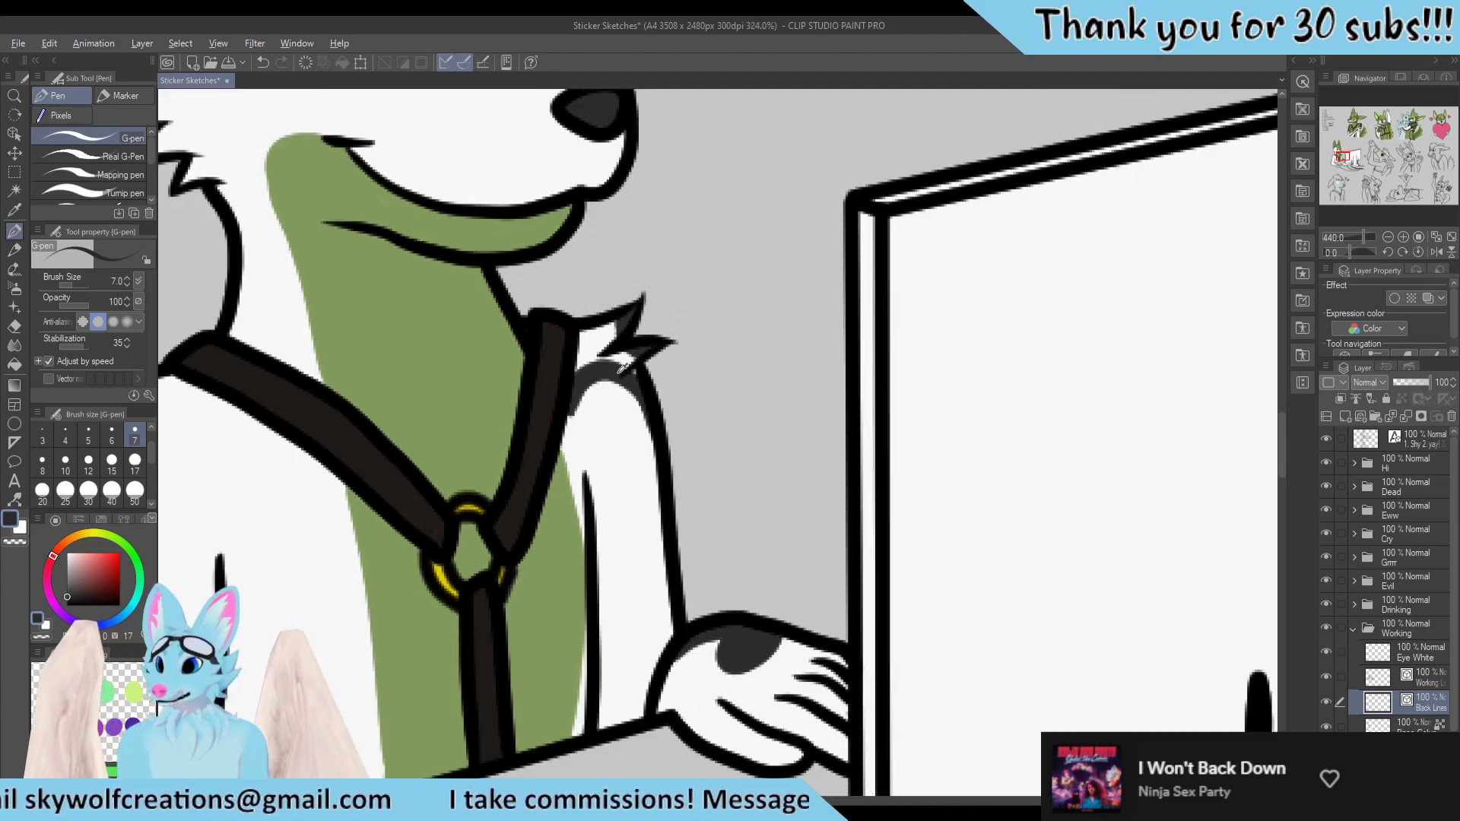
pyautogui.scroll(-3, 679, 564)
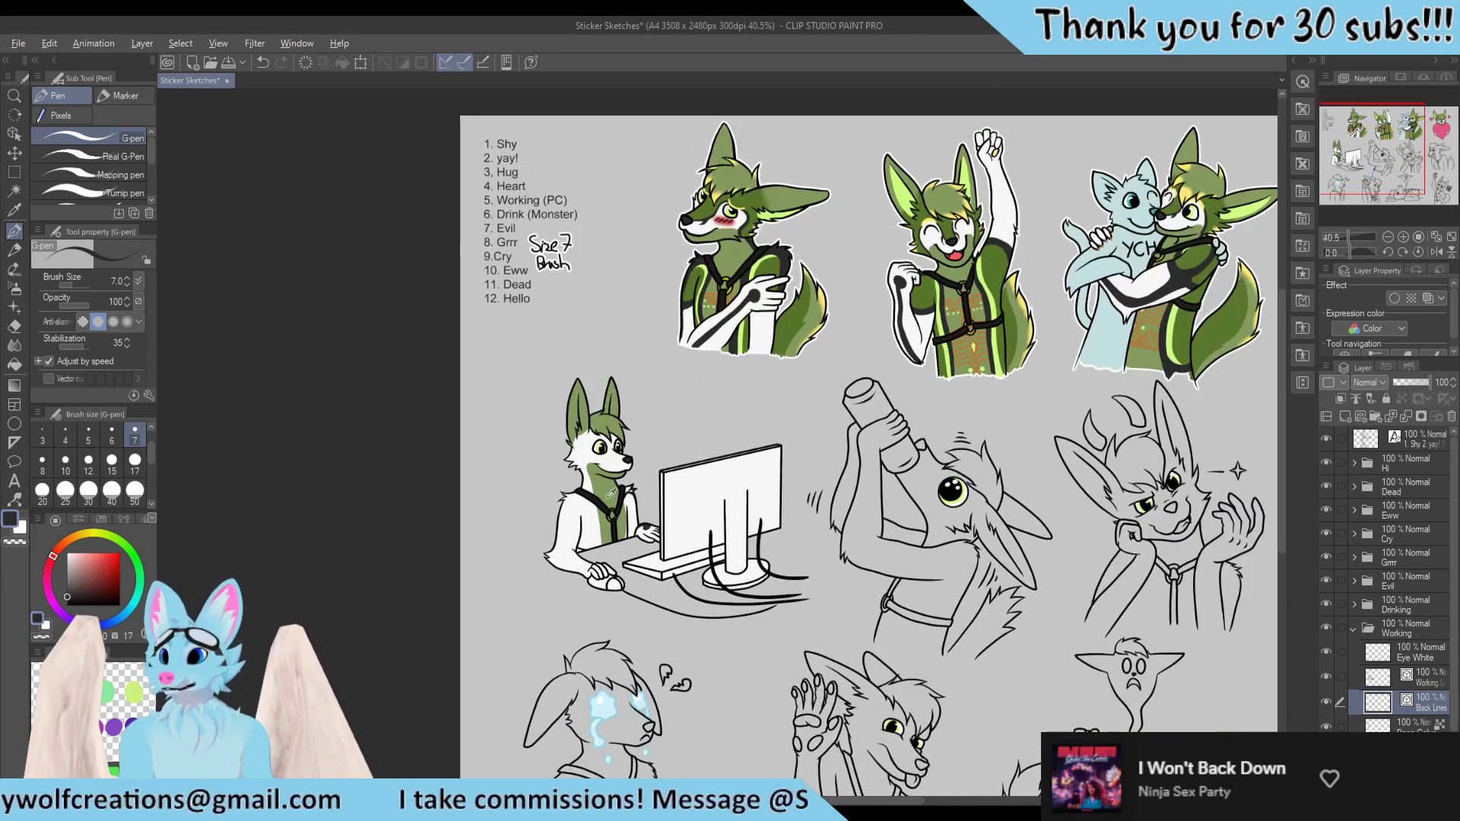
pyautogui.scroll(3, 613, 487)
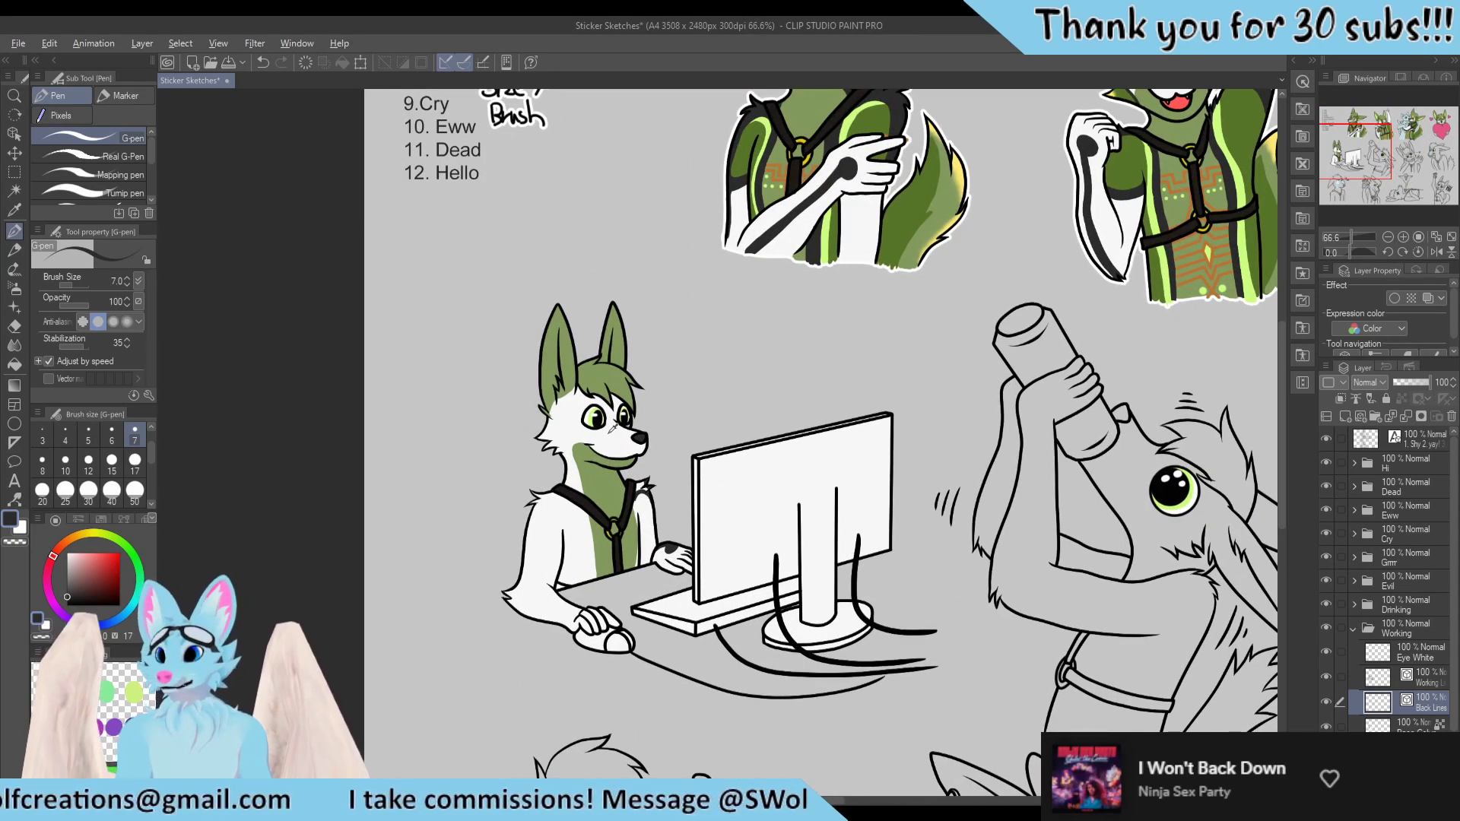
pyautogui.press('alt')
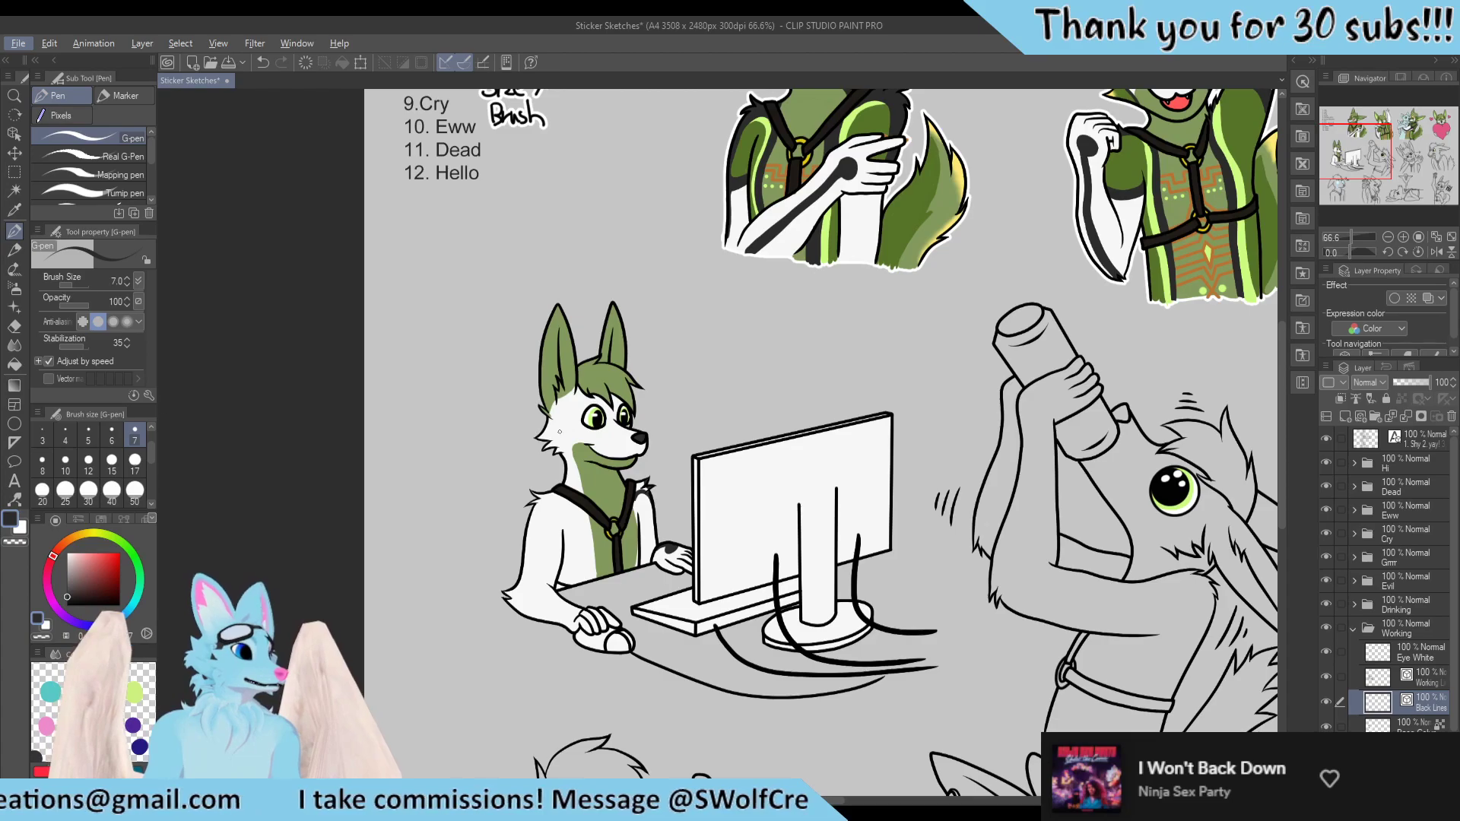
pyautogui.scroll(-4, 701, 413)
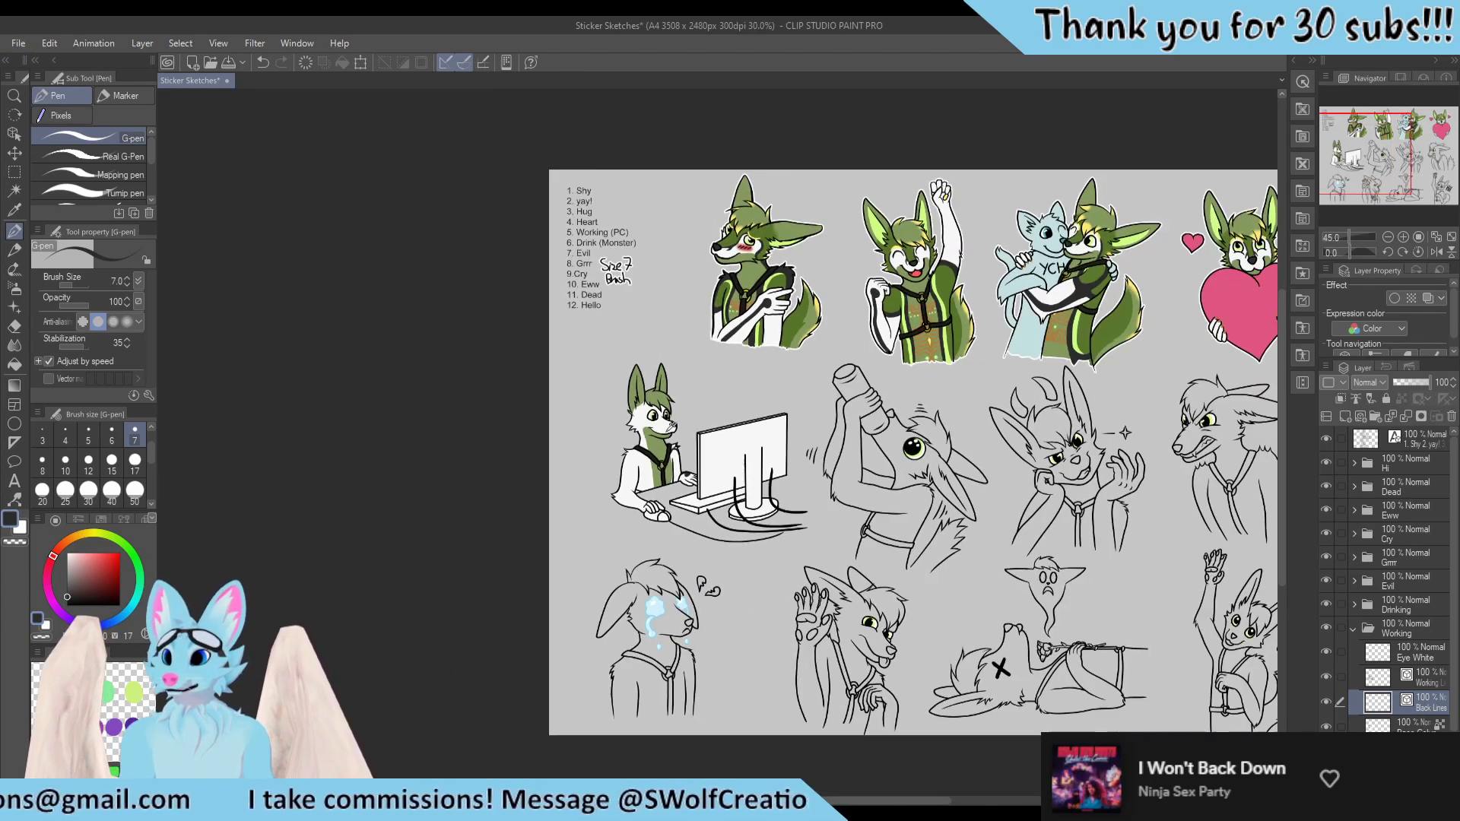
pyautogui.scroll(6, 711, 484)
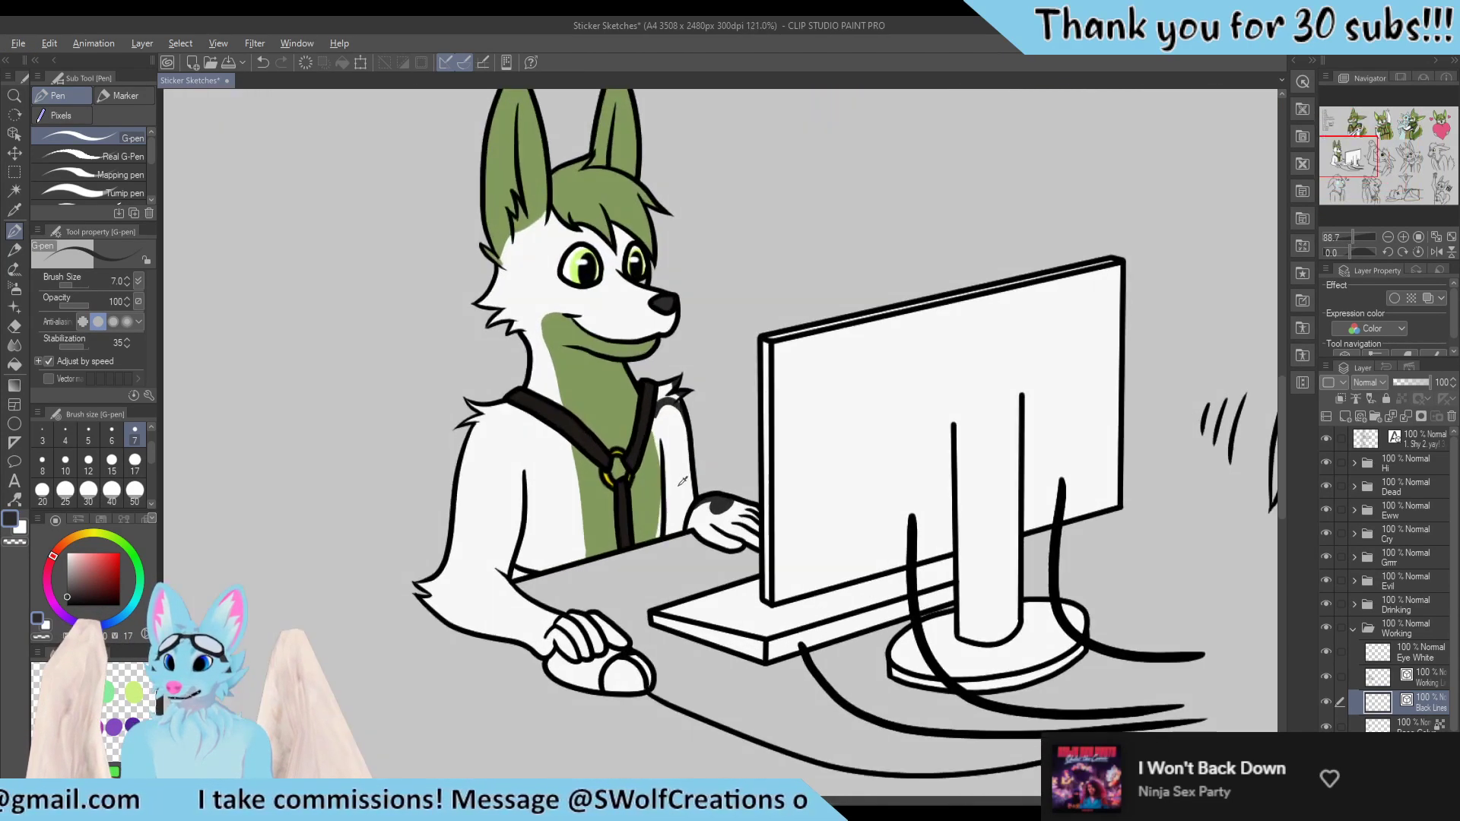
pyautogui.scroll(2, 711, 484)
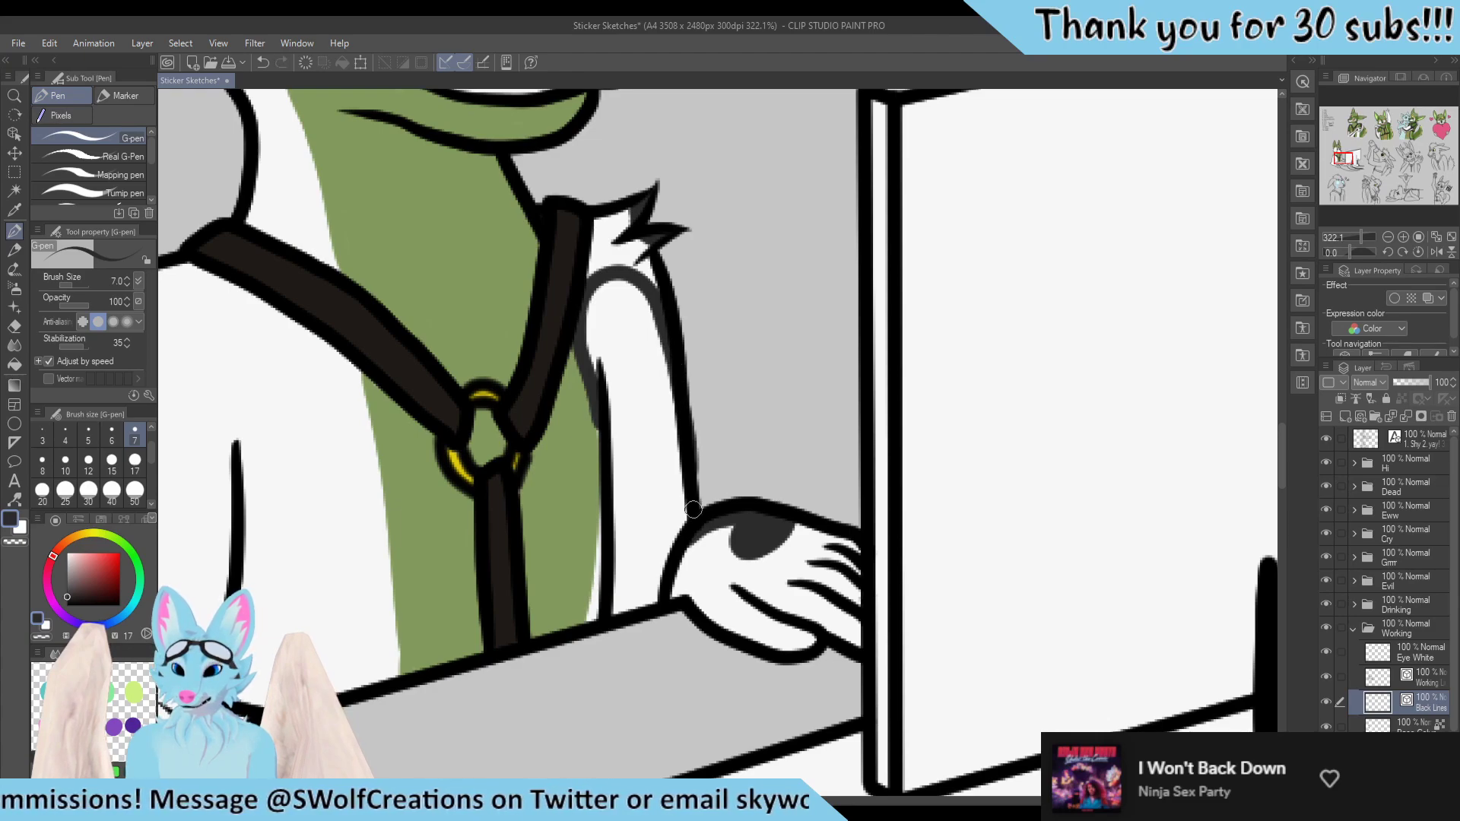
pyautogui.press('e')
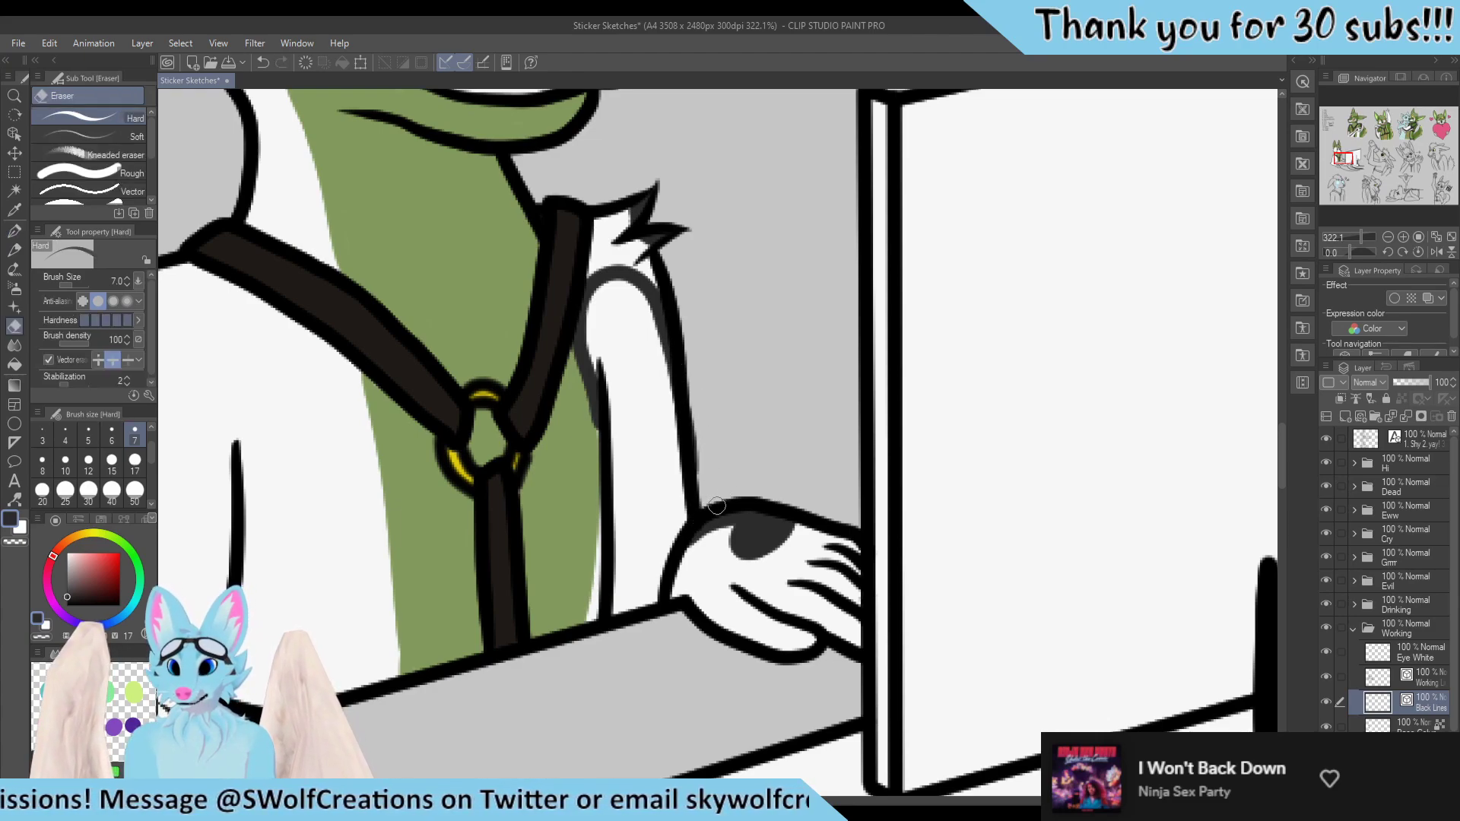
pyautogui.press('p')
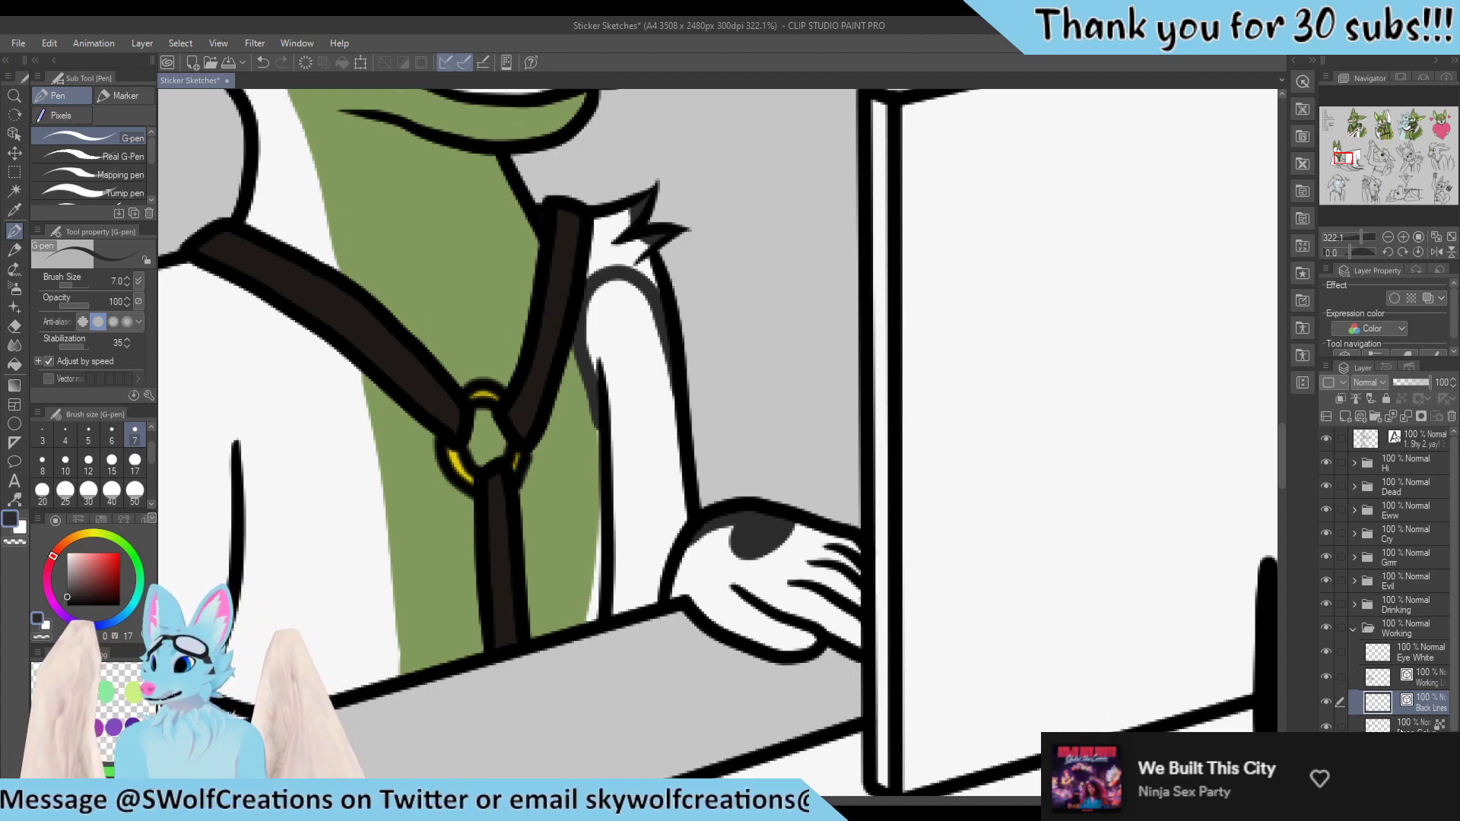
# On the base colour layer, paint dark fur over the shoulder tuft and the arm's back edge
pyautogui.click(1378, 722)
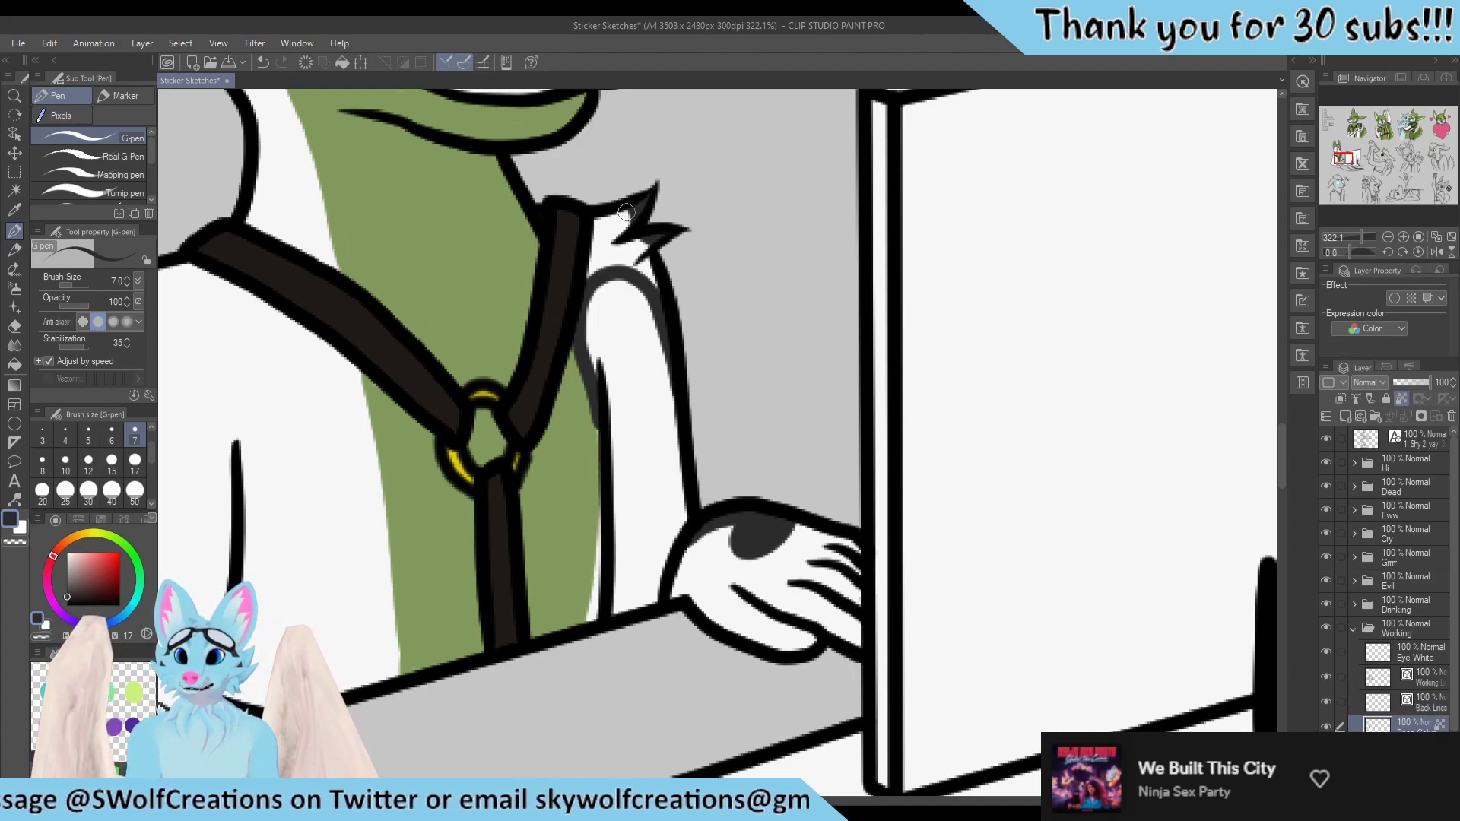
pyautogui.moveTo(603, 218); pyautogui.dragTo(588, 270)
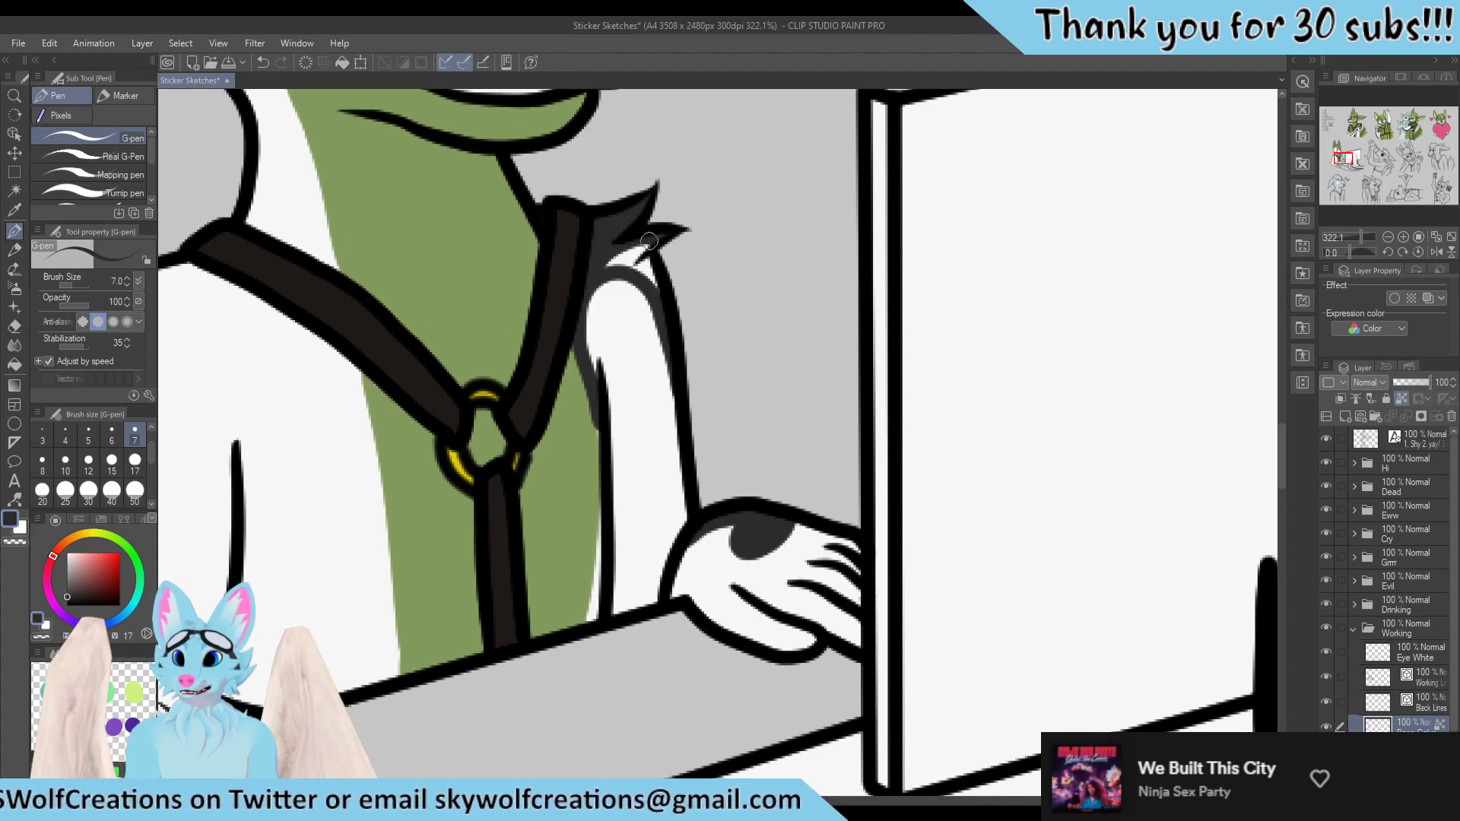
pyautogui.moveTo(648, 241); pyautogui.dragTo(602, 265)
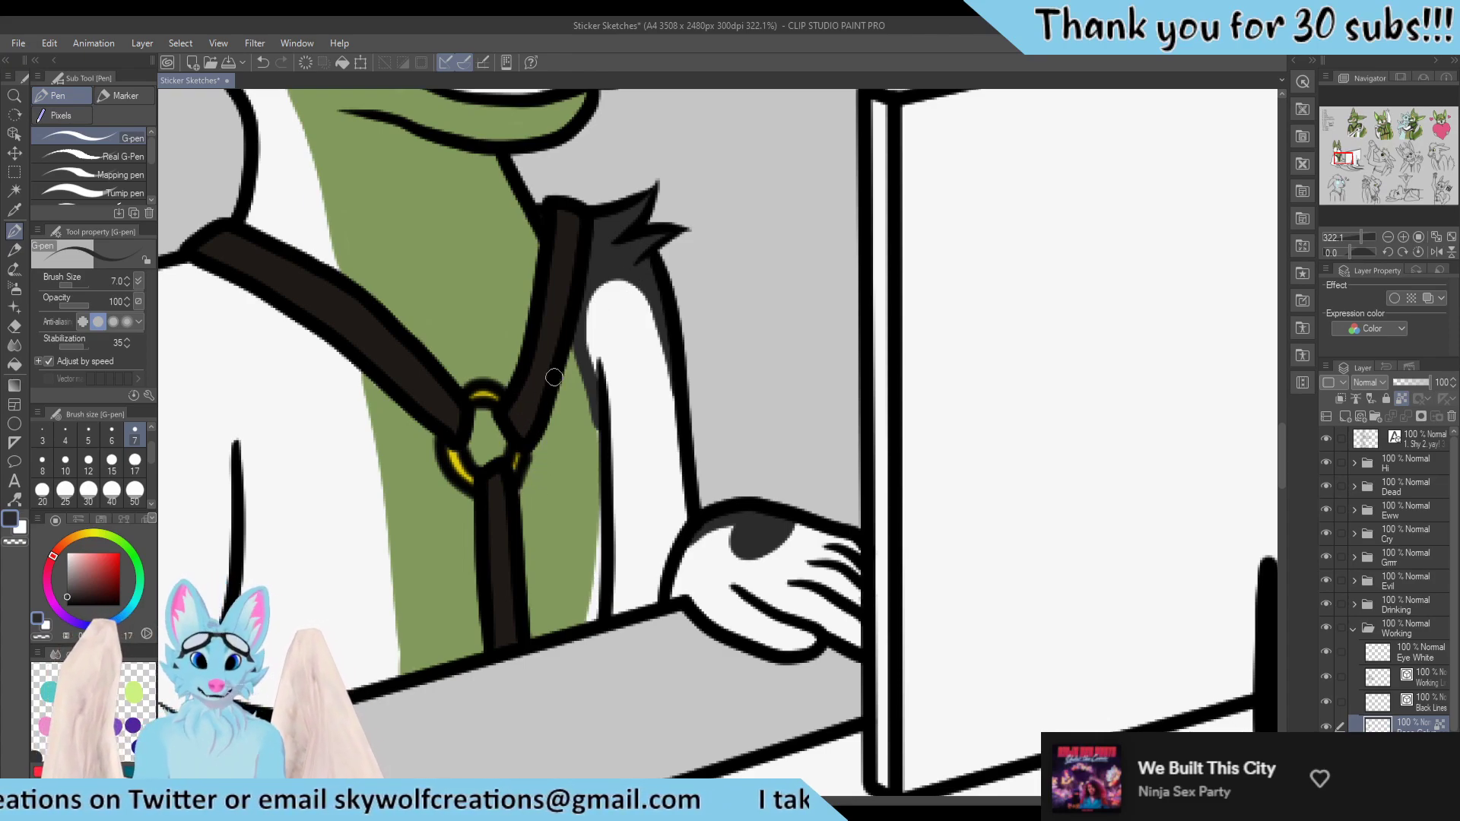
pyautogui.moveTo(576, 354)
pyautogui.mouseDown()
pyautogui.moveTo(599, 425)
pyautogui.moveTo(608, 618)
pyautogui.mouseUp()
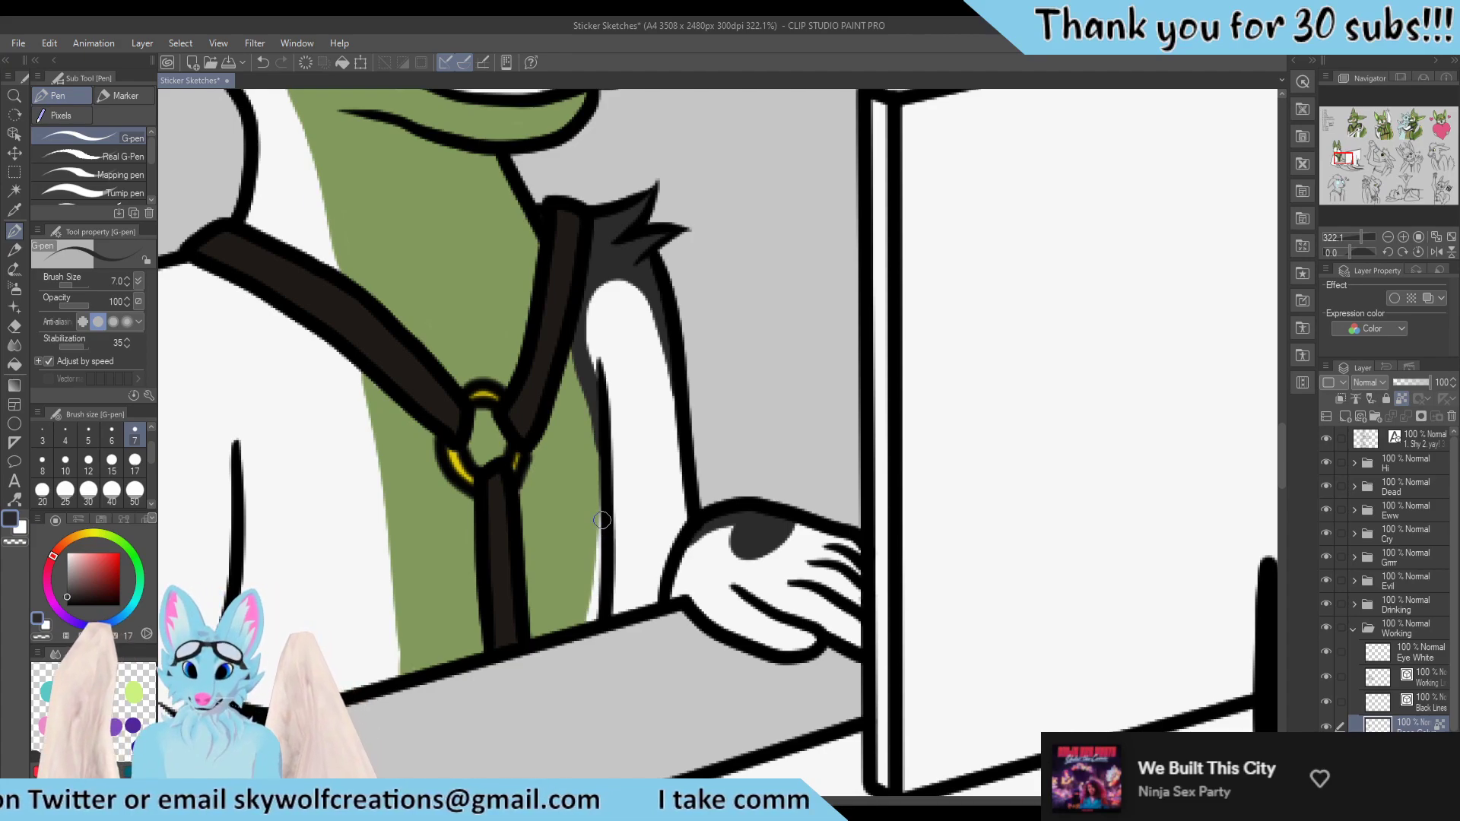
pyautogui.moveTo(598, 502)
pyautogui.mouseDown()
pyautogui.moveTo(593, 626)
pyautogui.moveTo(596, 595)
pyautogui.mouseUp()
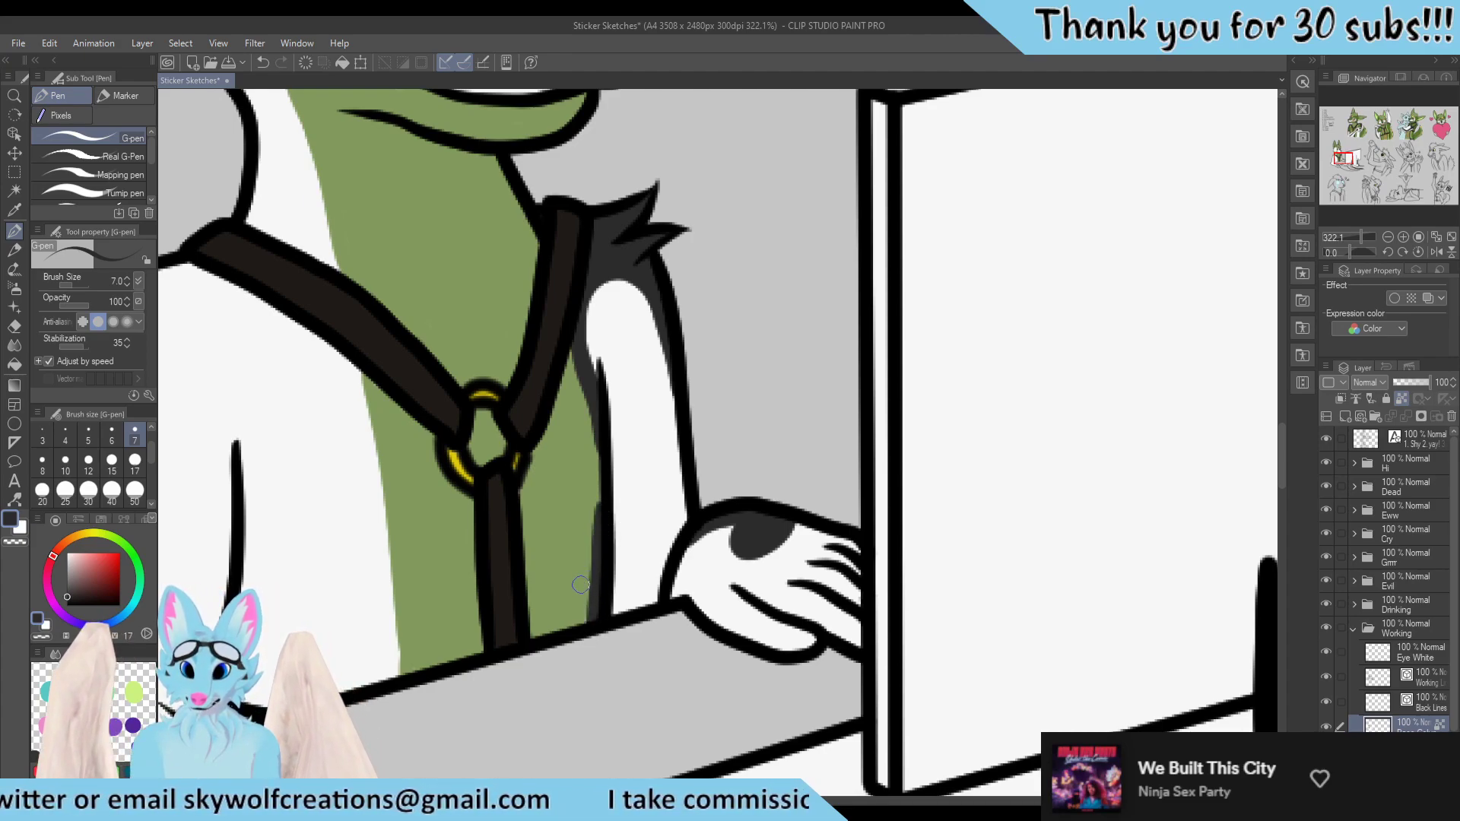
# Trim the dark arm edge with the chest green, then re-pick black and select the line art layer
pyautogui.keyDown('alt'); pyautogui.click(580, 583); pyautogui.keyUp('alt')
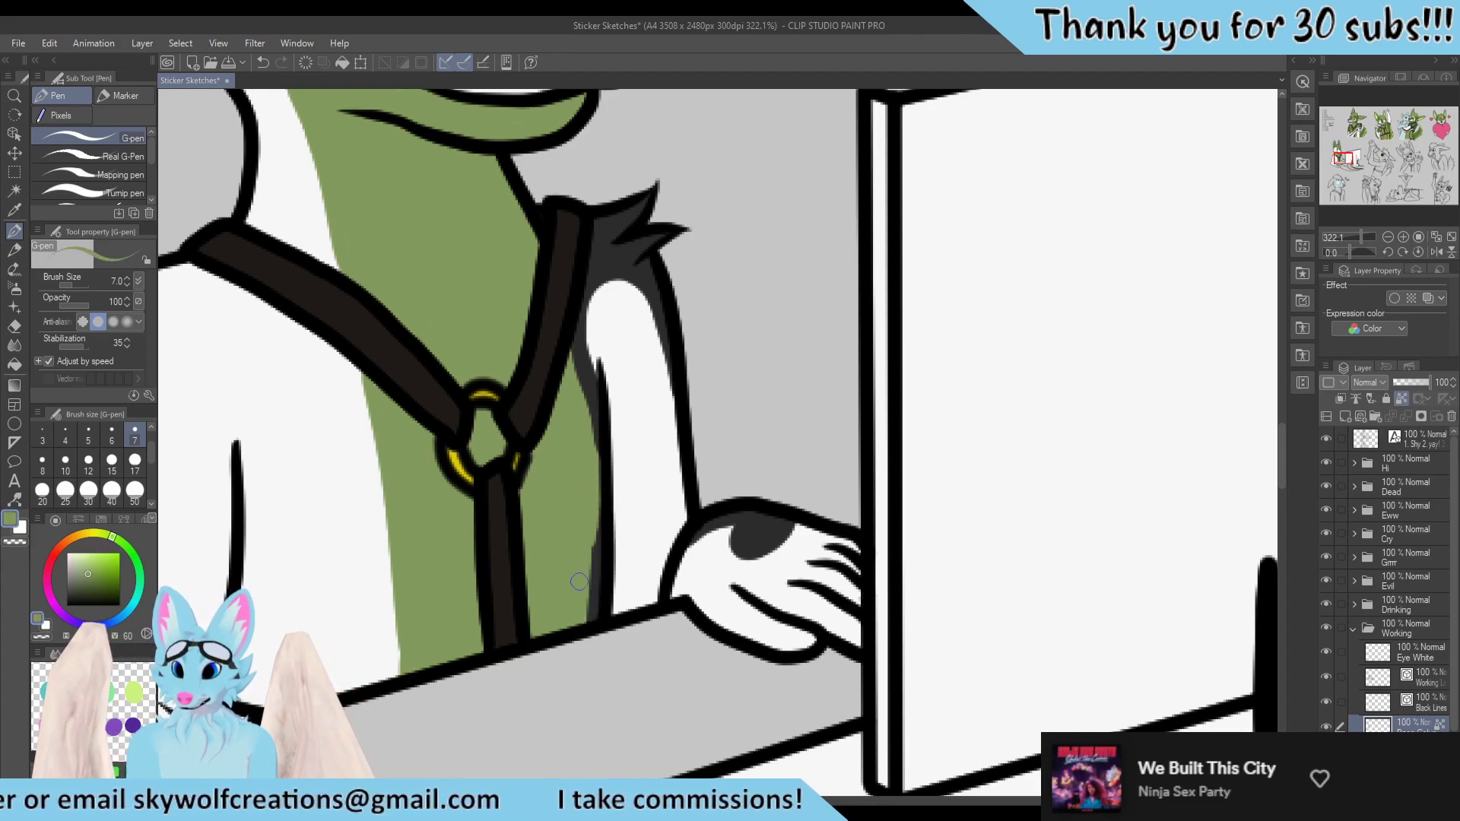
pyautogui.moveTo(588, 553); pyautogui.dragTo(585, 593)
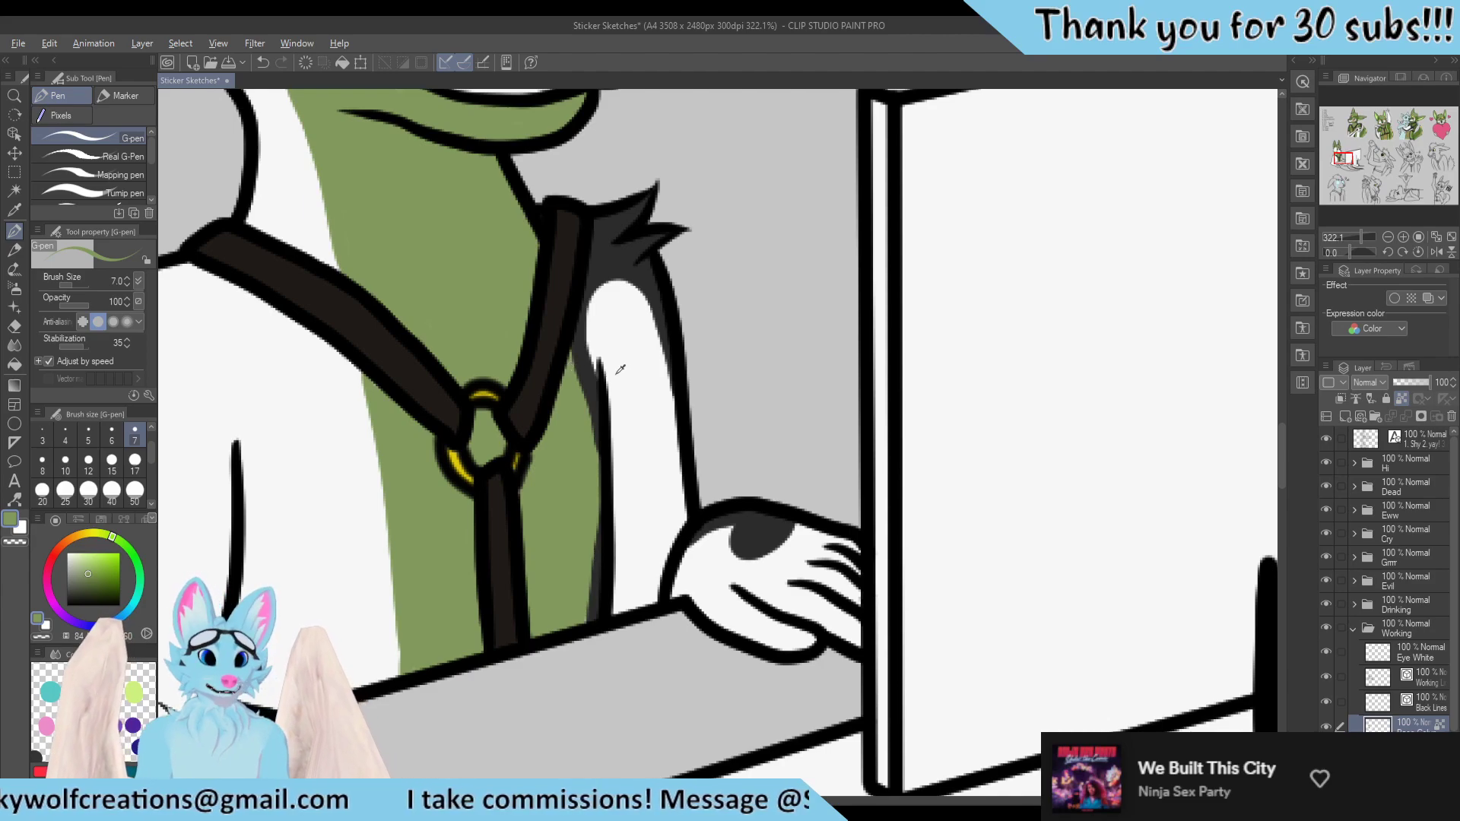
pyautogui.keyDown('alt'); pyautogui.click(611, 251); pyautogui.keyUp('alt')
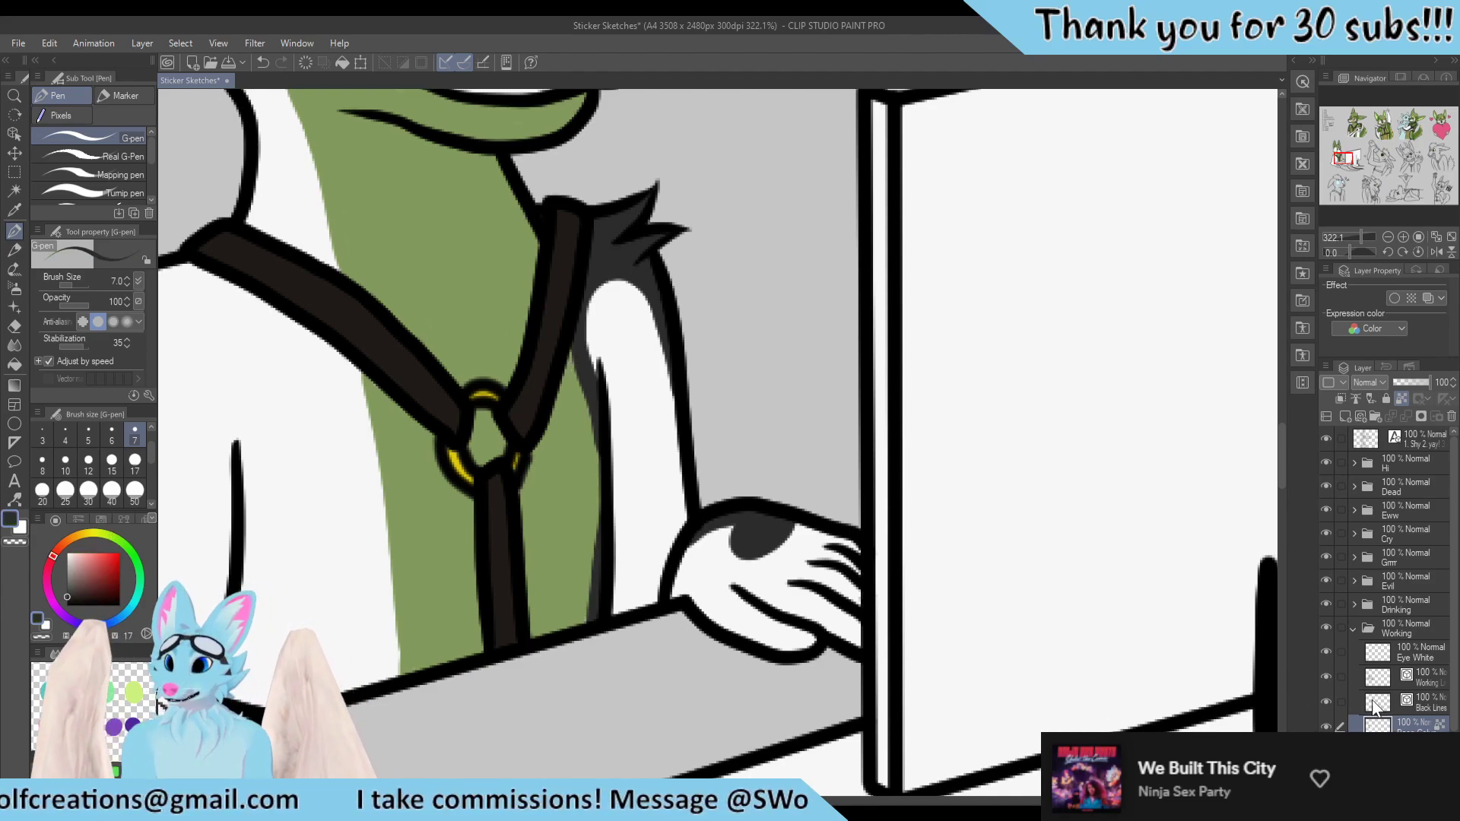
pyautogui.click(1419, 704)
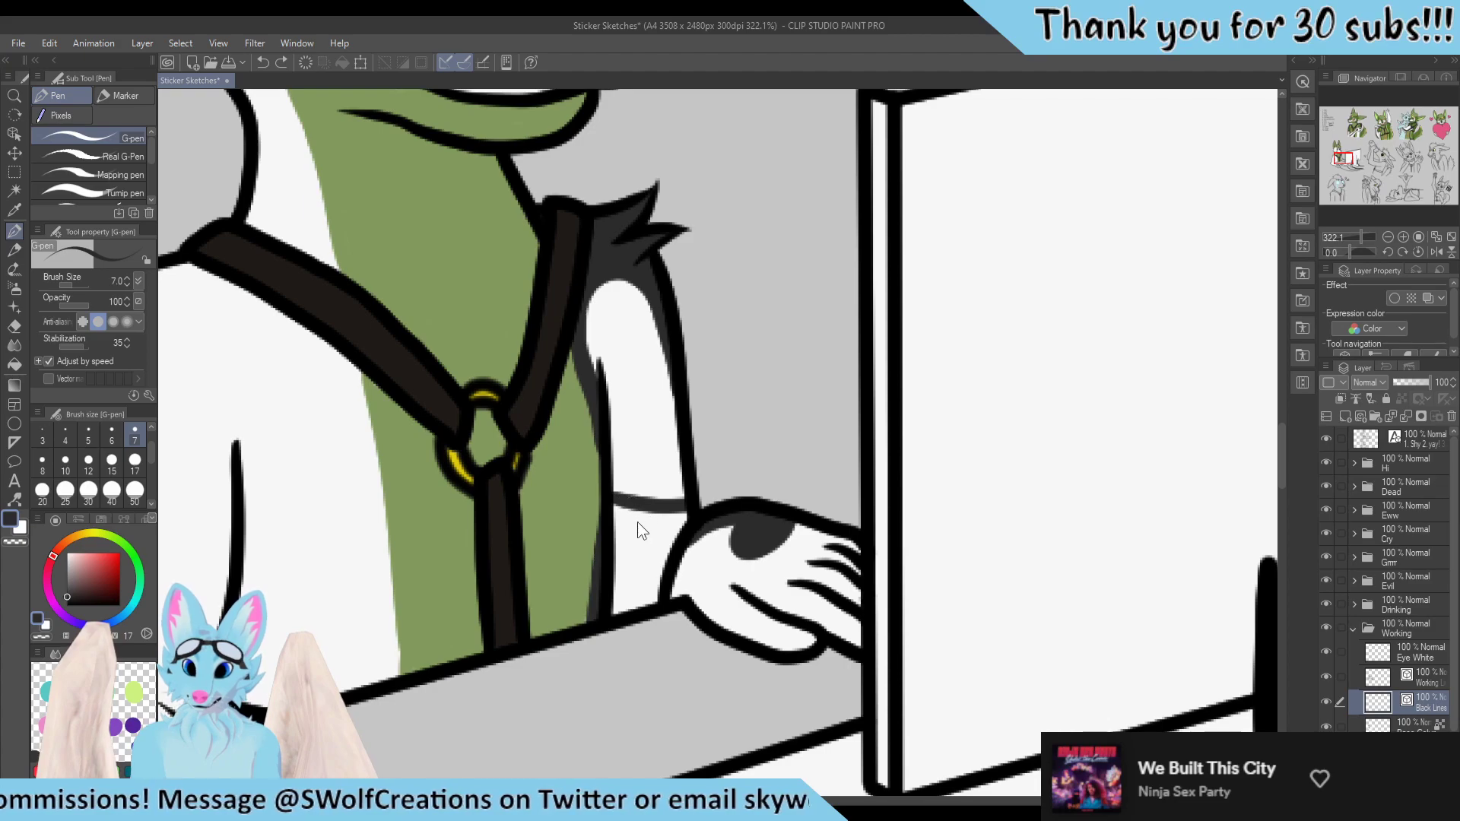
# Remove the wrist line and paint a dark fur mark beside the arm outline at size 15 on the base layer
pyautogui.hotkey('ctrl', 'z')
pyautogui.click(112, 461)
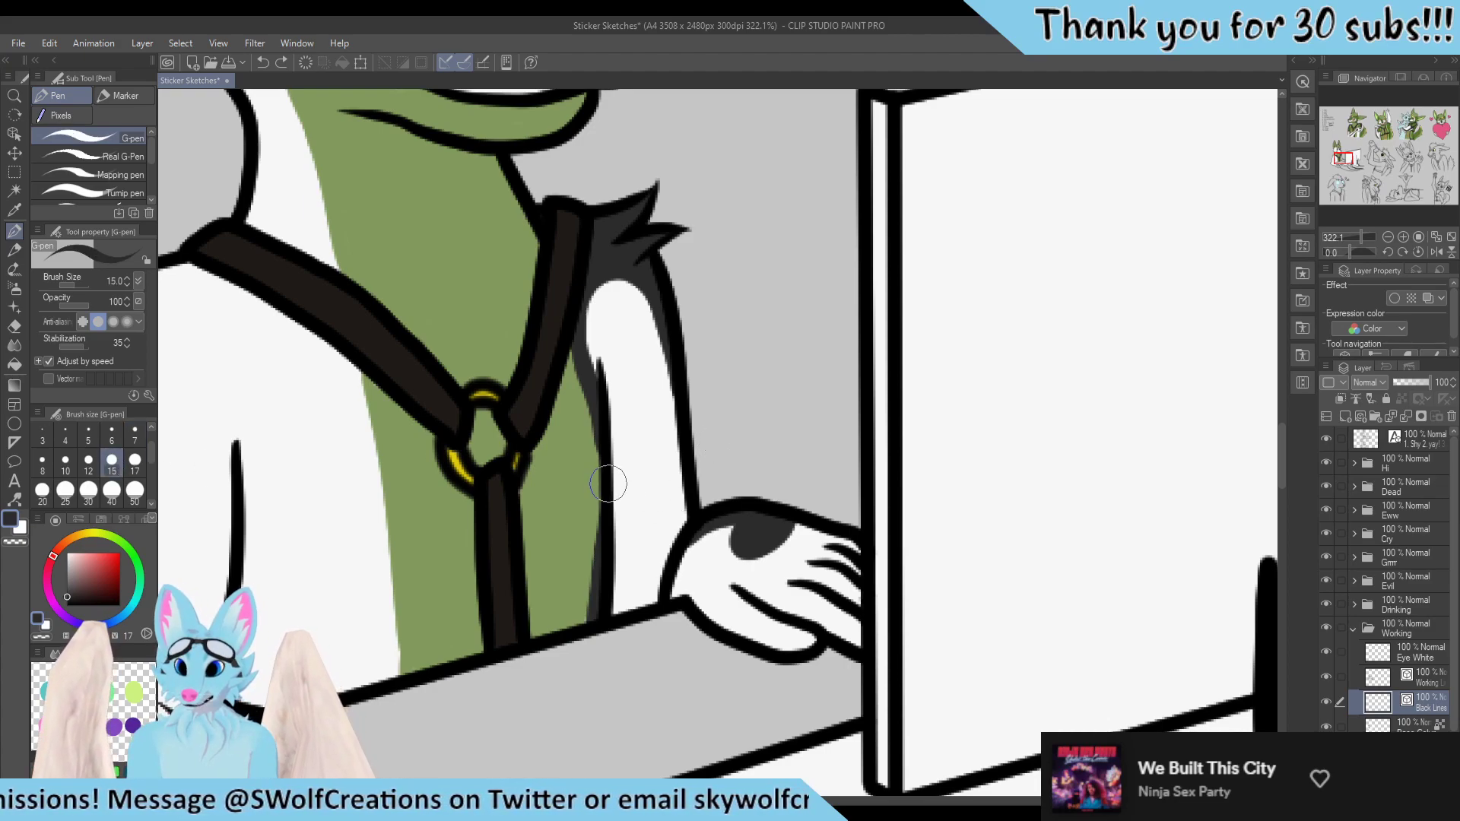
pyautogui.moveTo(622, 492); pyautogui.dragTo(674, 497)
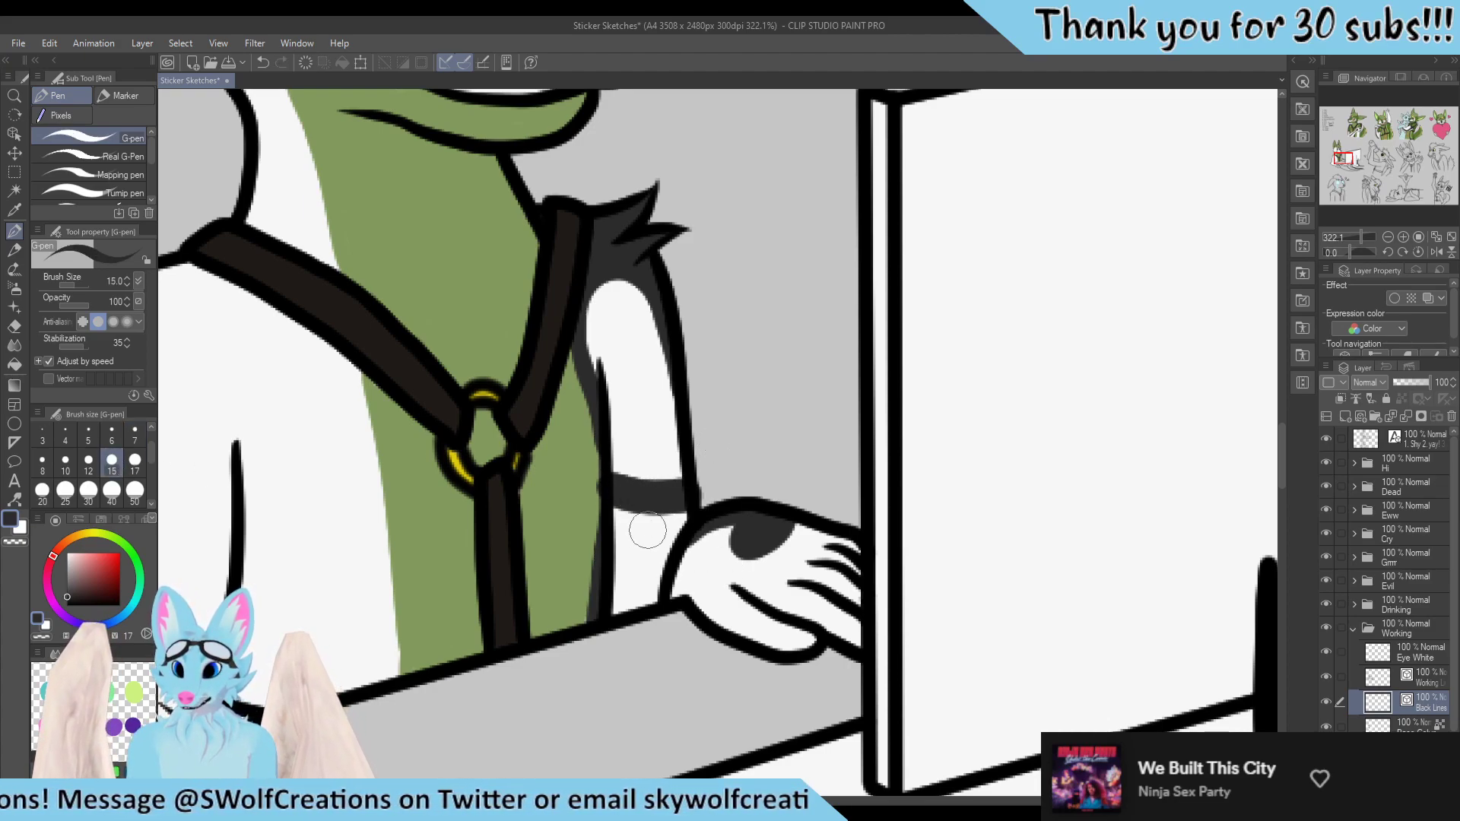
pyautogui.press('e')
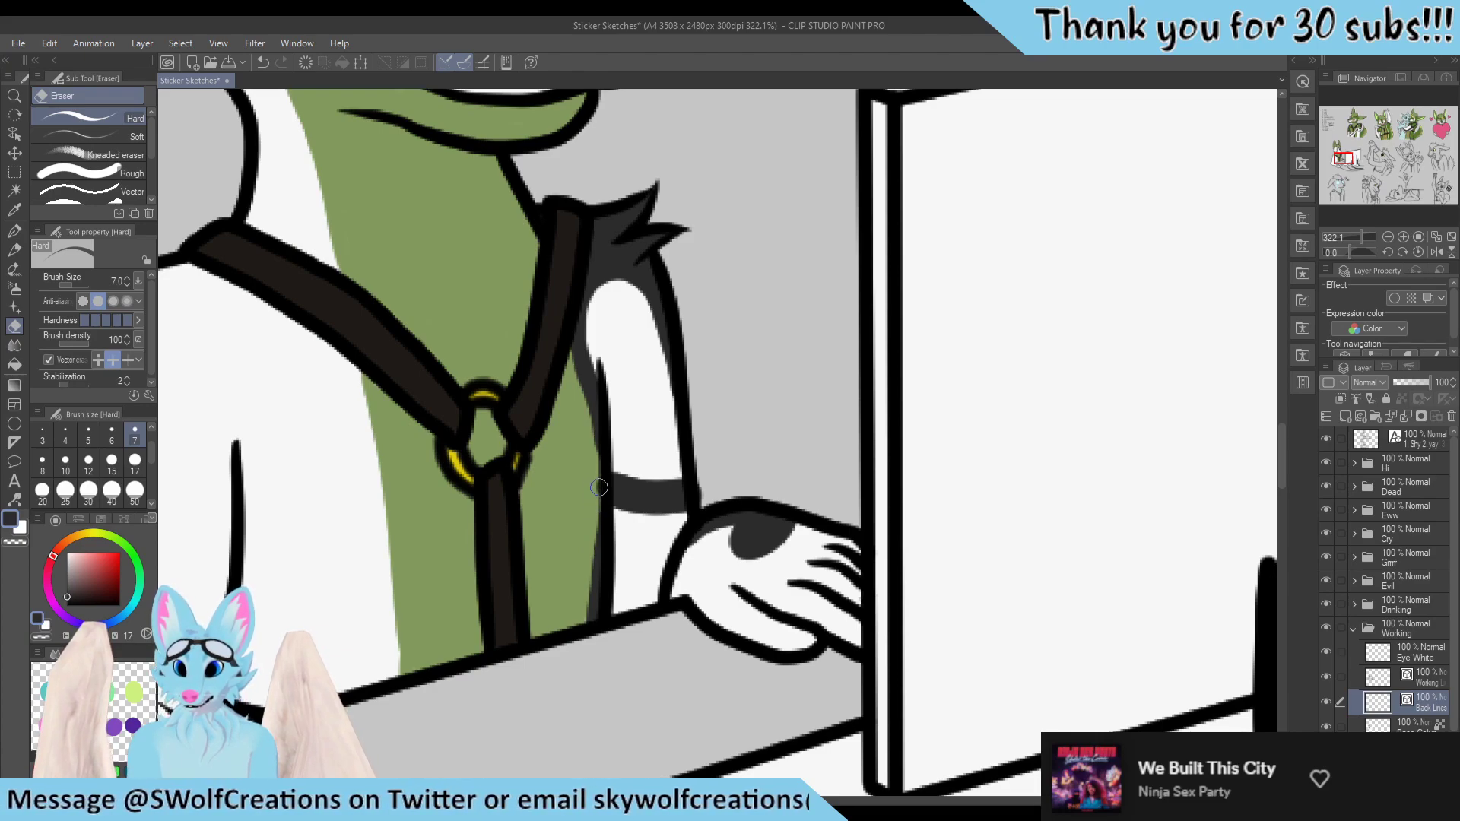
pyautogui.click(601, 480)
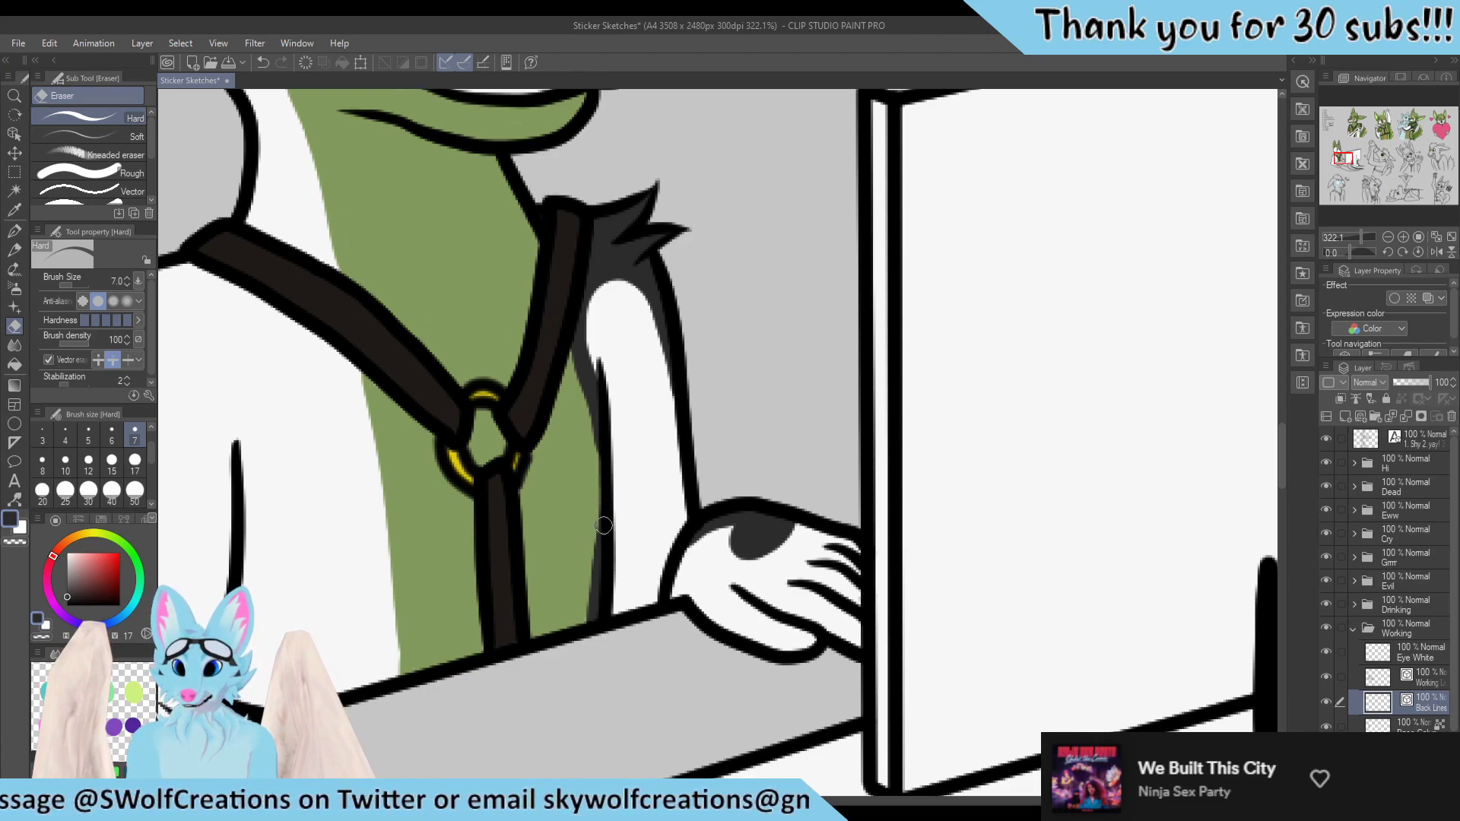
pyautogui.press('p')
pyautogui.click(1411, 725)
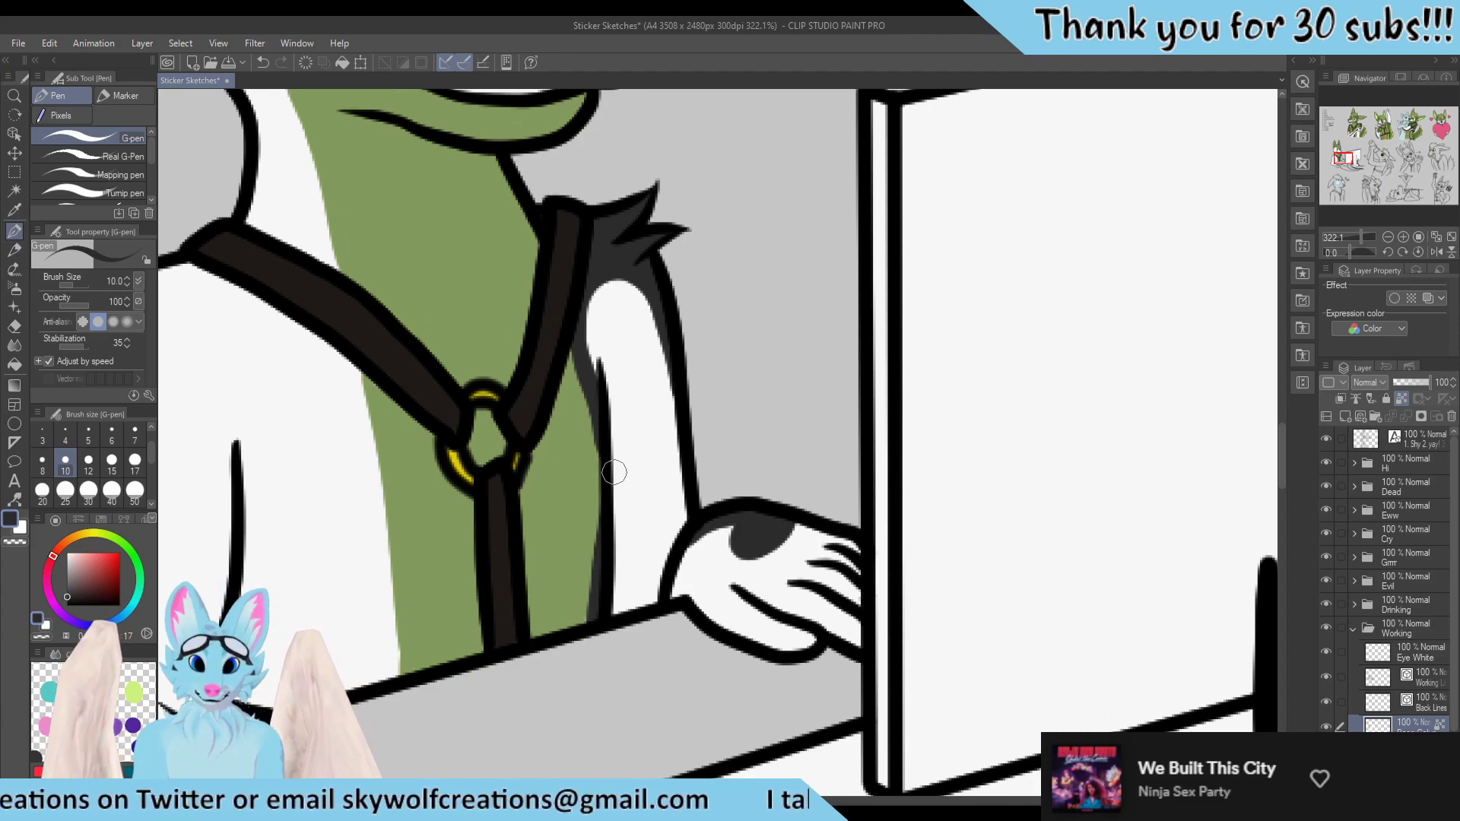
pyautogui.moveTo(615, 474); pyautogui.dragTo(698, 505)
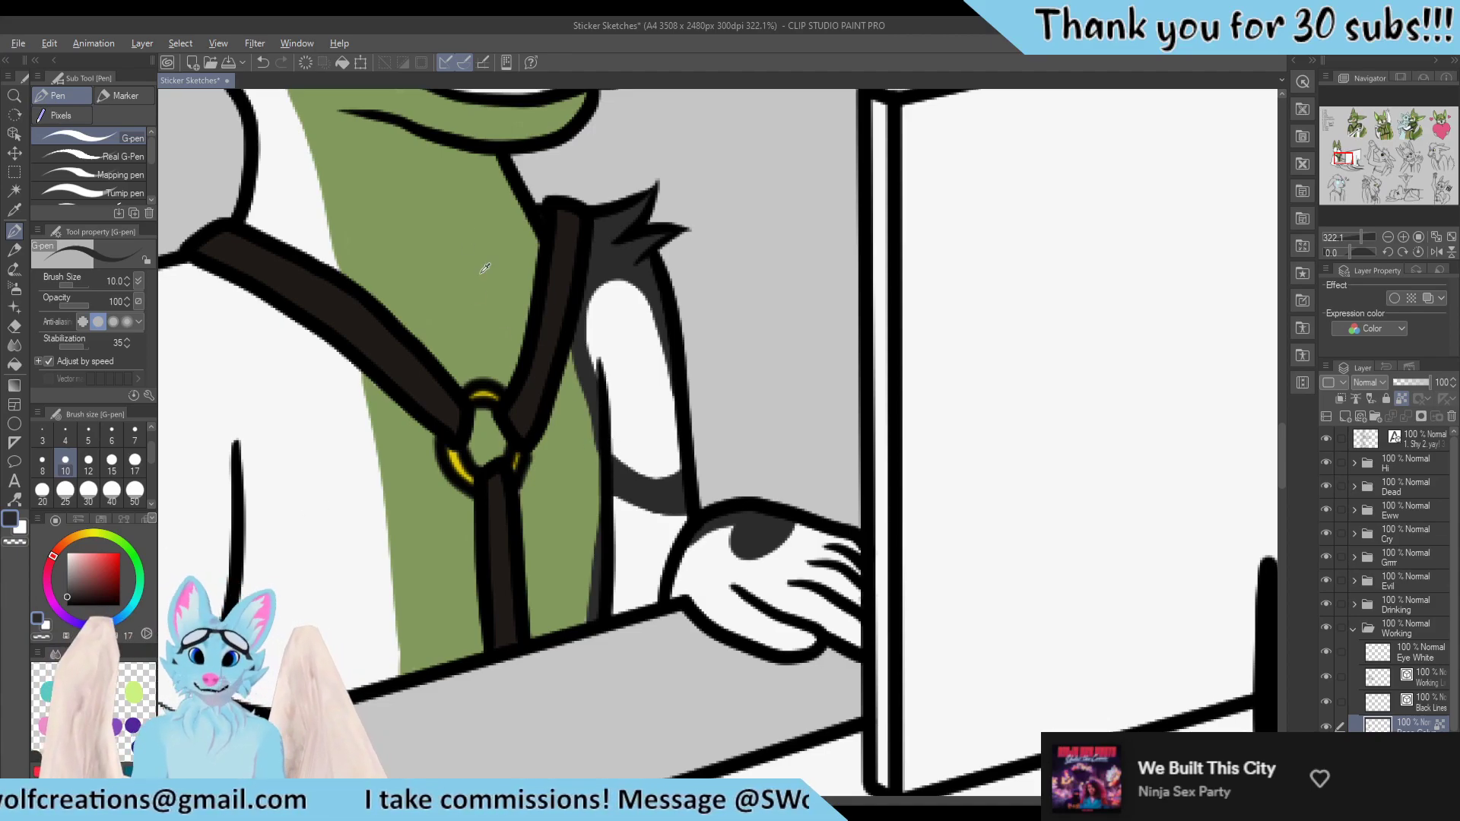
# Pick the chest green and paint the fox's white upper arm green, including the lower patch
pyautogui.press('alt')
pyautogui.scroll(-4, 553, 451)
pyautogui.scroll(-5, 553, 452)
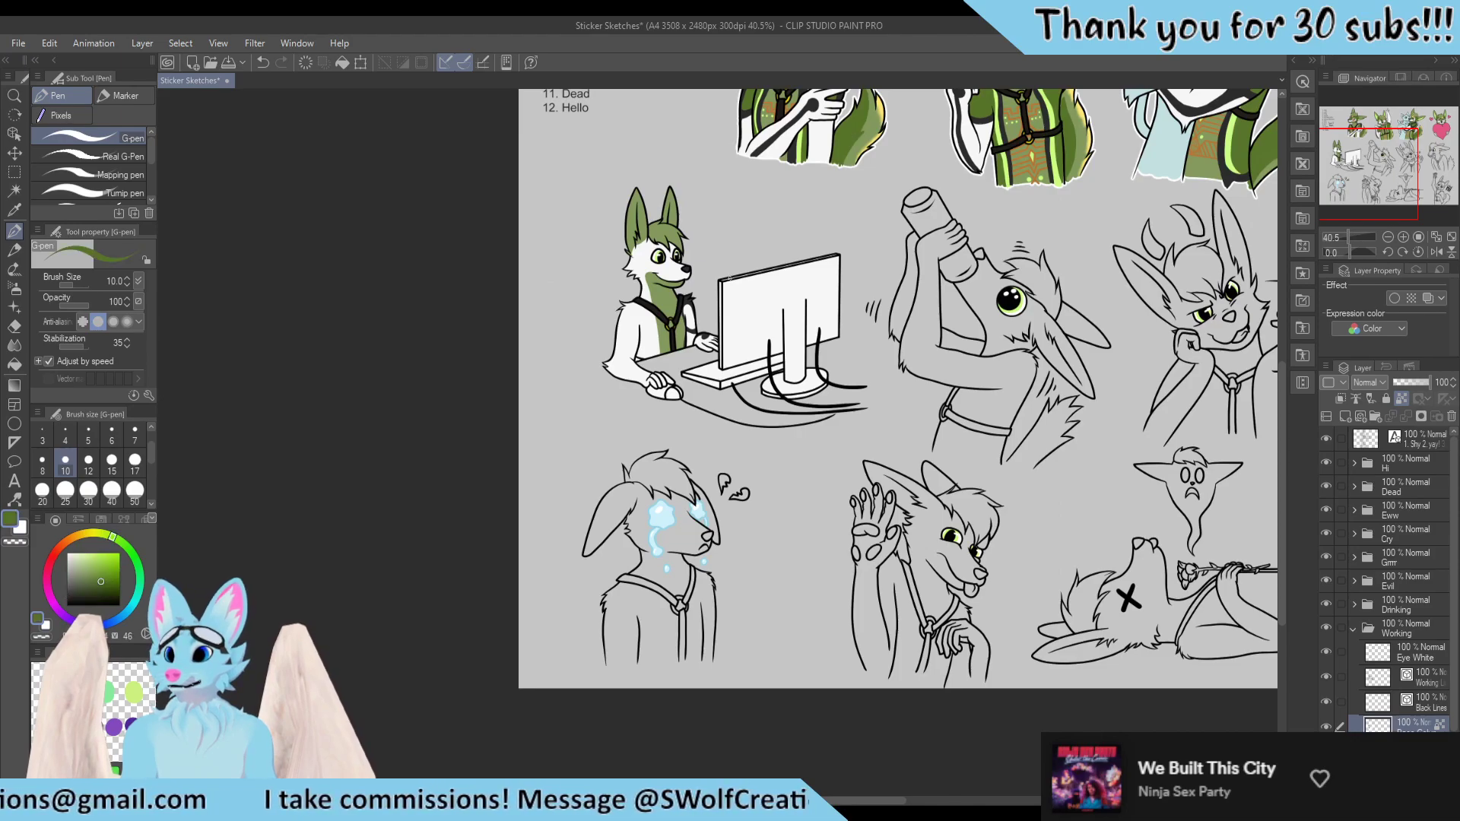
pyautogui.scroll(7, 682, 302)
pyautogui.keyDown('alt'); pyautogui.click(659, 367); pyautogui.keyUp('alt')
pyautogui.scroll(1, 658, 368)
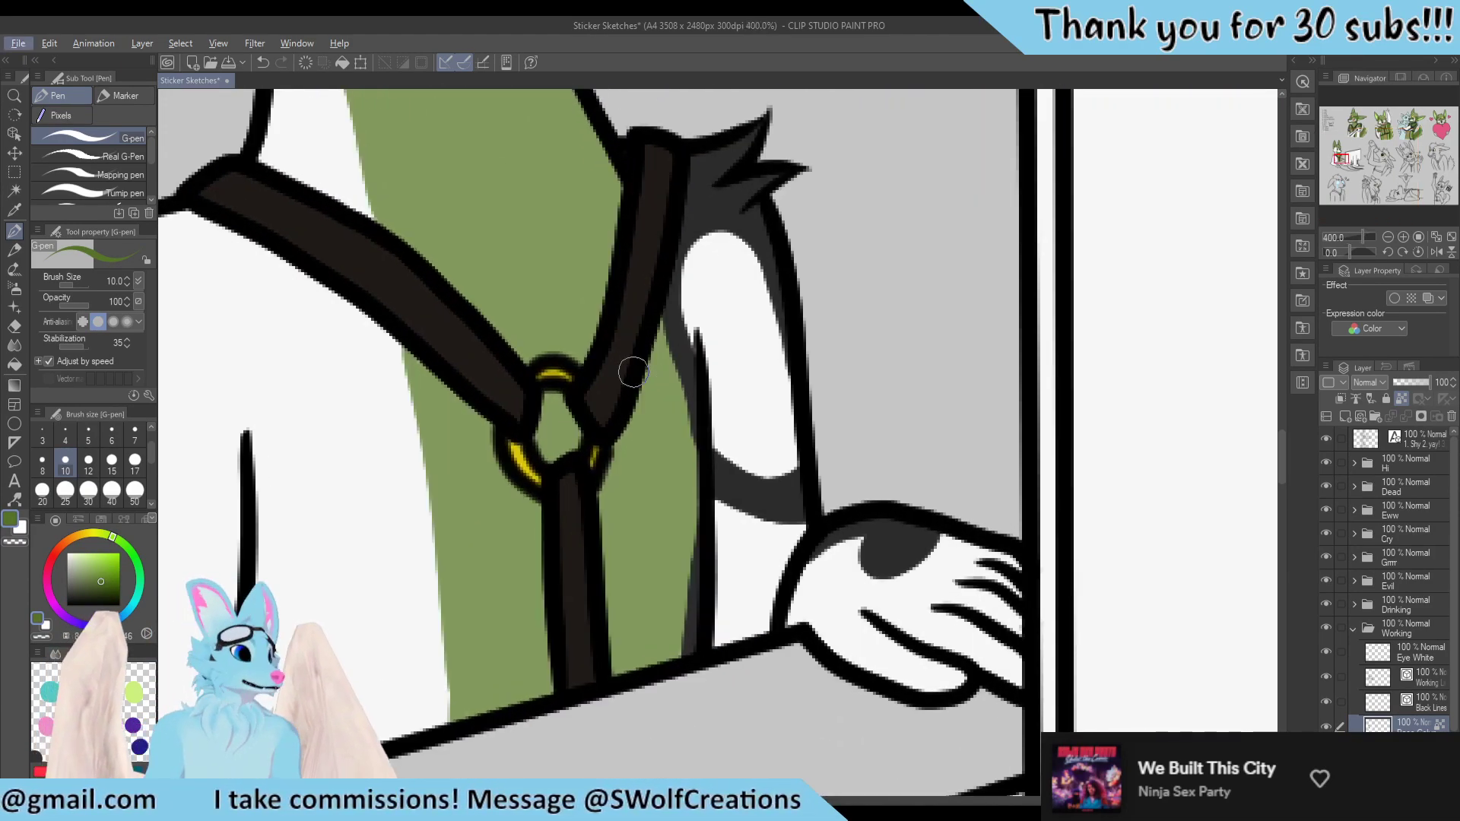
pyautogui.moveTo(760, 456)
pyautogui.mouseDown()
pyautogui.moveTo(753, 380)
pyautogui.moveTo(778, 405)
pyautogui.moveTo(720, 220)
pyautogui.moveTo(710, 365)
pyautogui.moveTo(703, 229)
pyautogui.mouseUp()
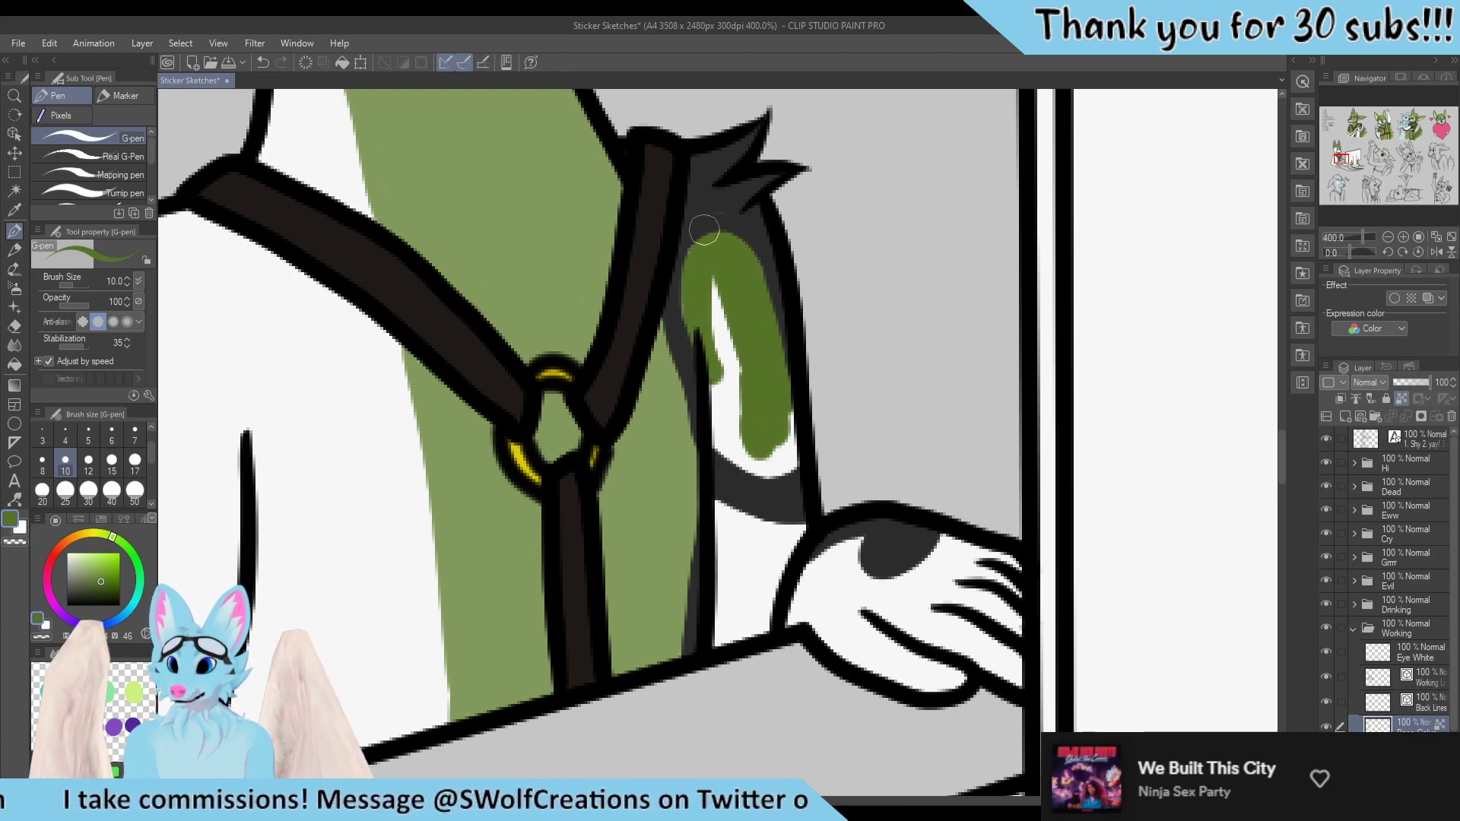
pyautogui.moveTo(728, 382)
pyautogui.mouseDown()
pyautogui.moveTo(757, 417)
pyautogui.moveTo(705, 371)
pyautogui.moveTo(684, 276)
pyautogui.moveTo(733, 390)
pyautogui.moveTo(713, 380)
pyautogui.moveTo(723, 436)
pyautogui.mouseUp()
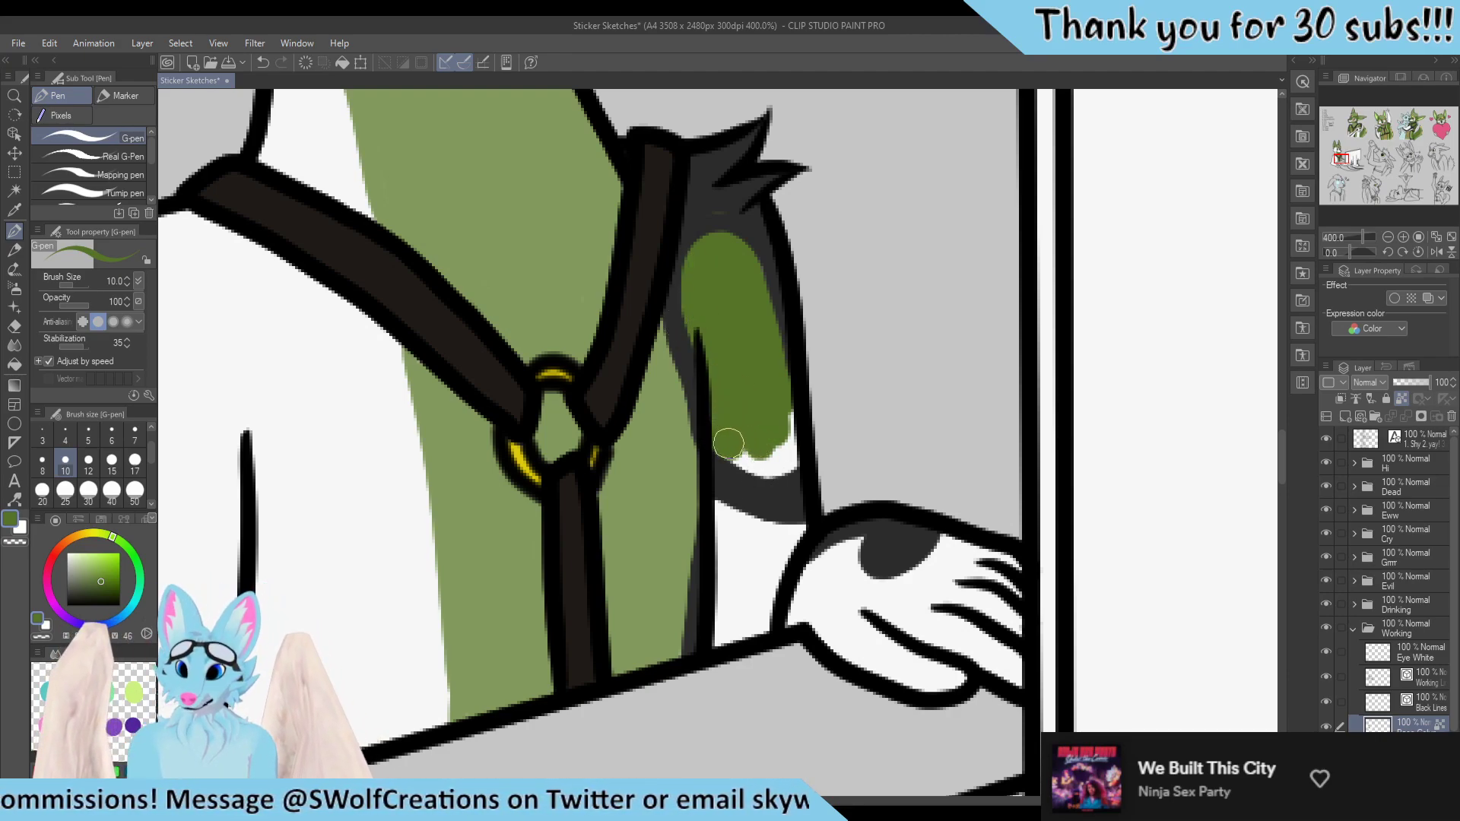
pyautogui.moveTo(729, 443)
pyautogui.mouseDown()
pyautogui.moveTo(757, 464)
pyautogui.moveTo(785, 457)
pyautogui.moveTo(788, 420)
pyautogui.mouseUp()
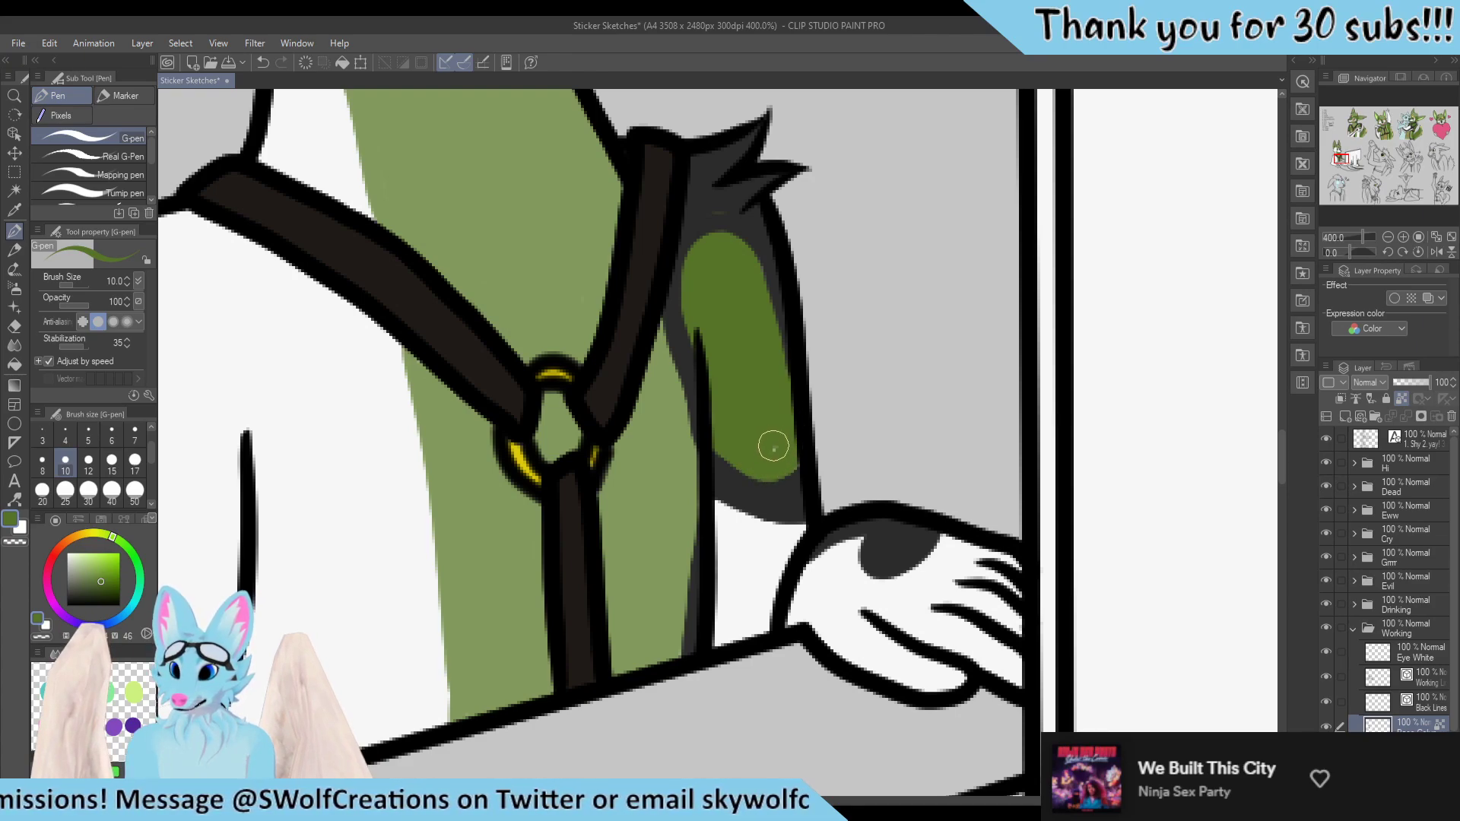
# Pick the iris light green and stroke a highlight along the arm's upper edge
pyautogui.keyDown('alt'); pyautogui.click(800, 483); pyautogui.keyUp('alt')
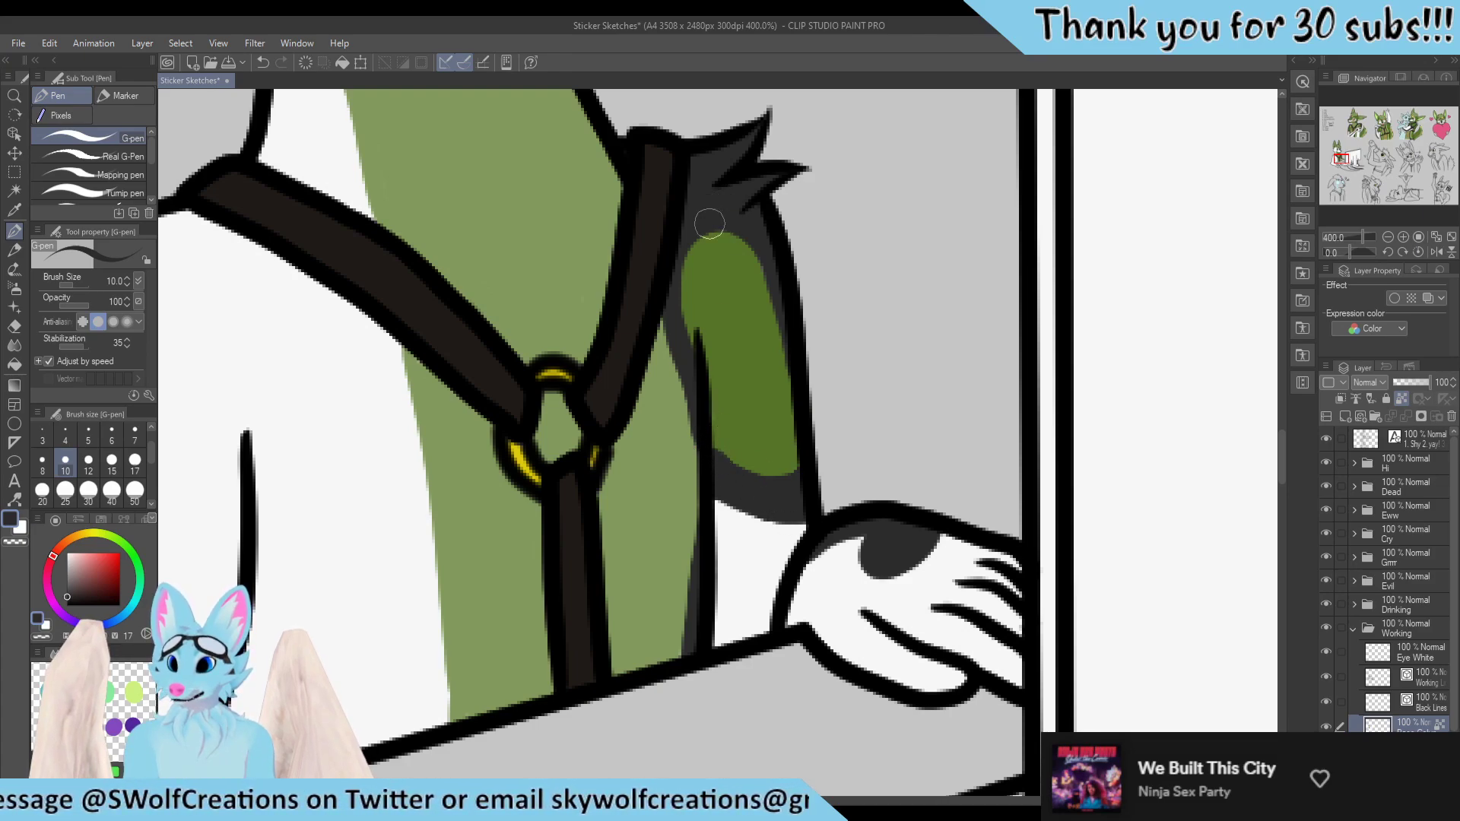
pyautogui.scroll(-2, 732, 370)
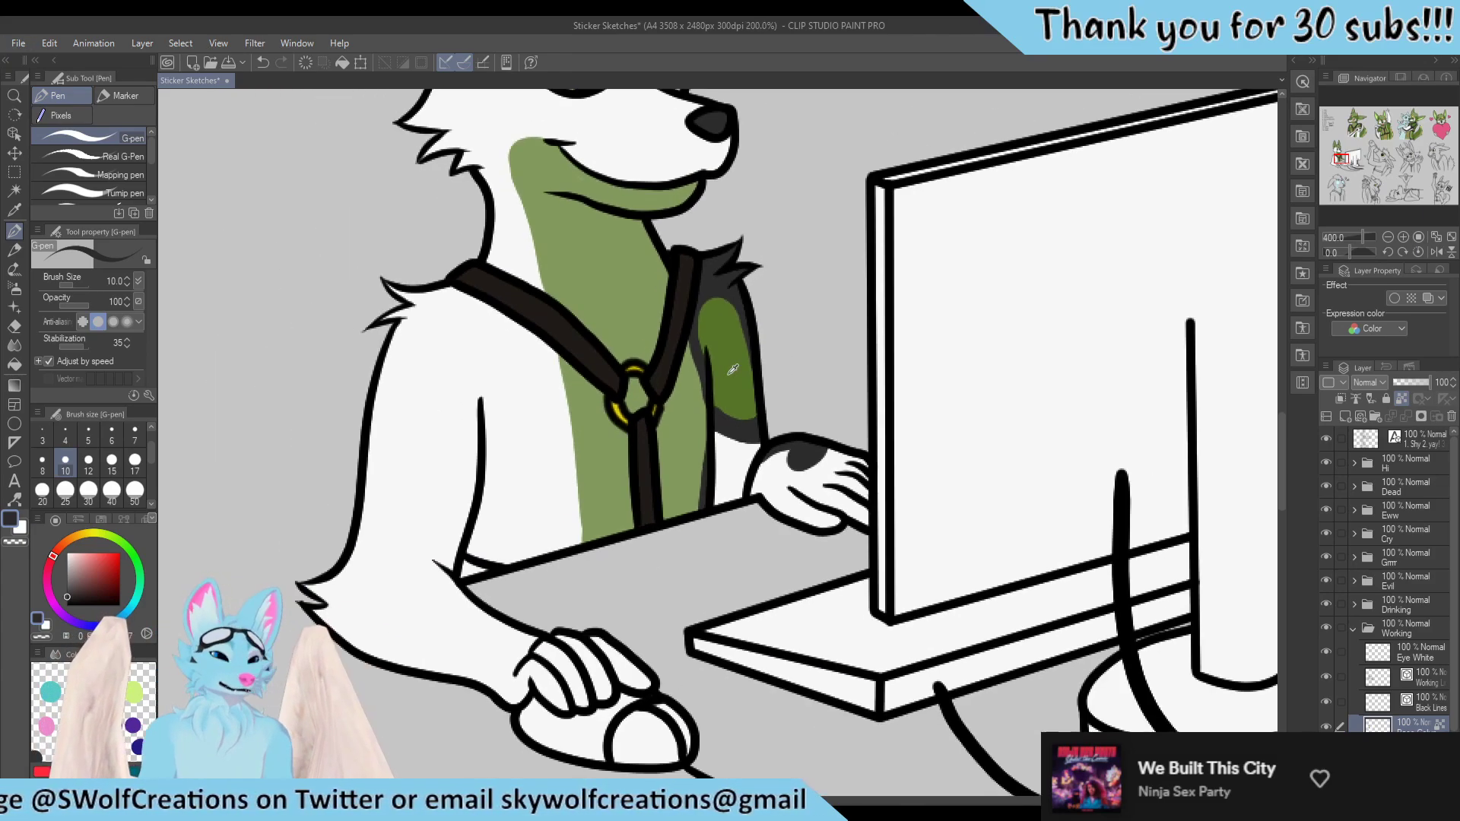
pyautogui.scroll(-2, 732, 370)
pyautogui.scroll(2, 682, 235)
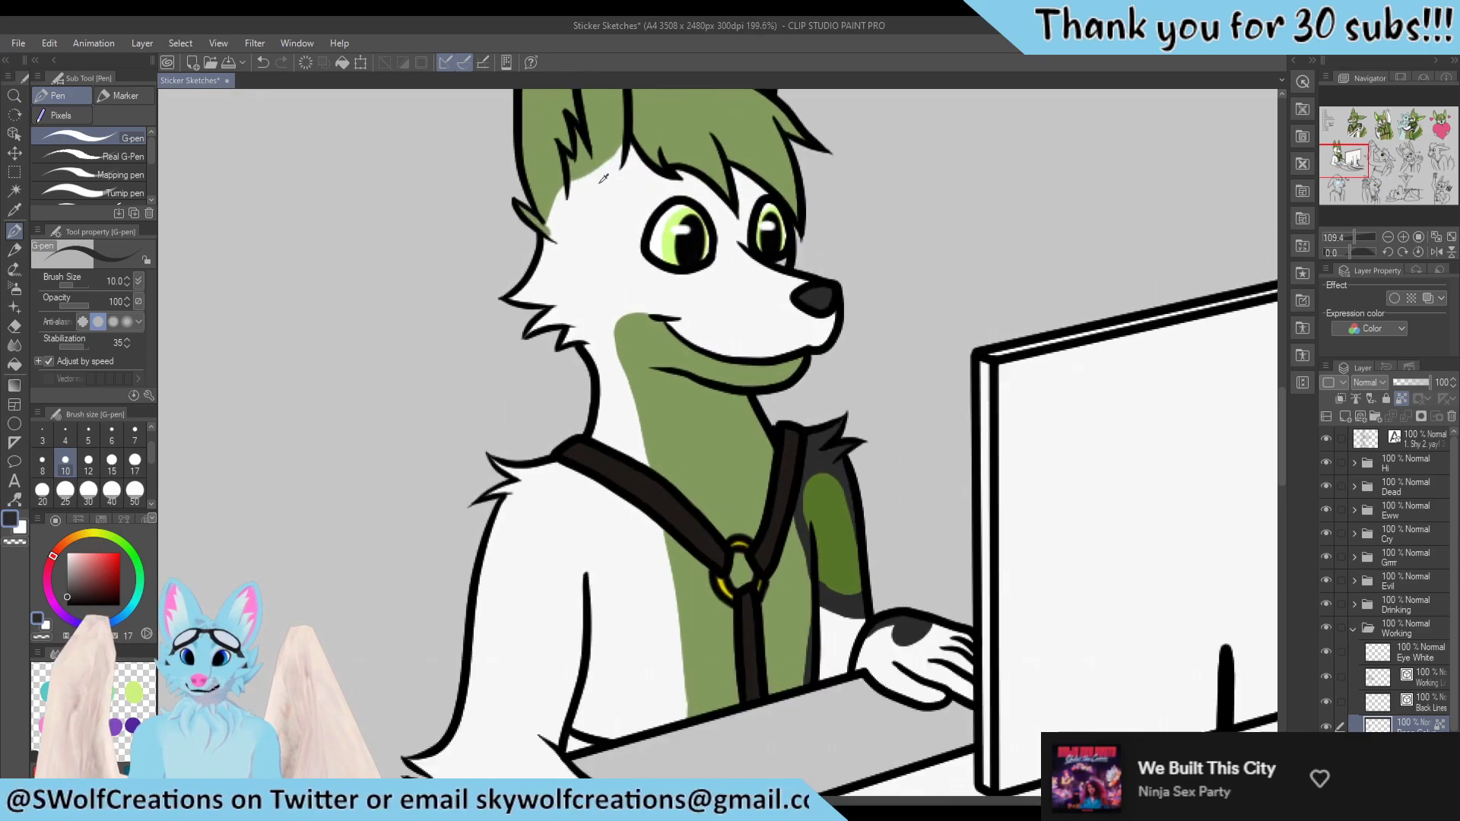
pyautogui.keyDown('alt'); pyautogui.click(669, 240); pyautogui.keyUp('alt')
pyautogui.scroll(2, 838, 557)
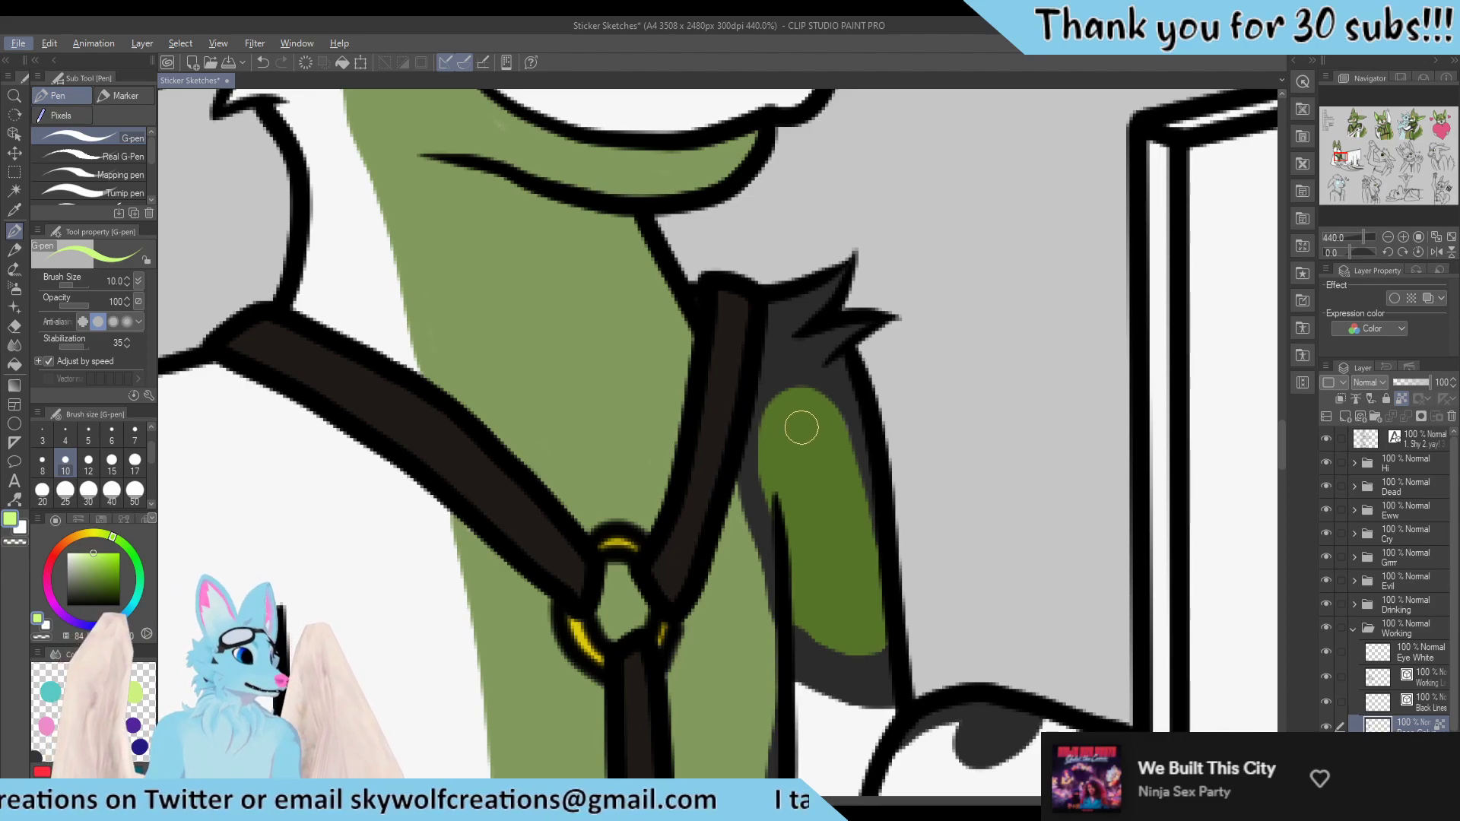
pyautogui.moveTo(797, 393); pyautogui.dragTo(762, 438)
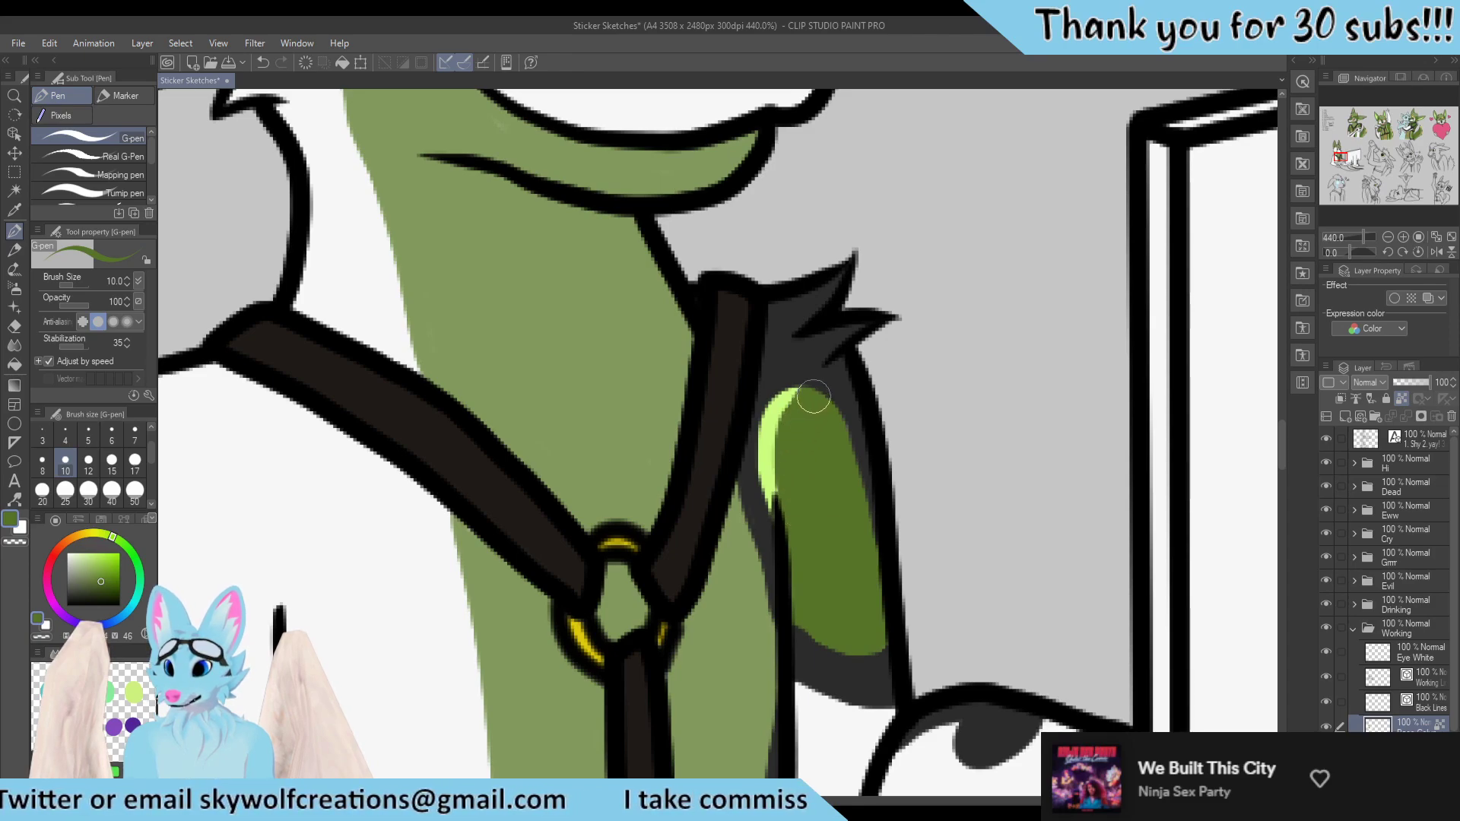
pyautogui.scroll(-5, 678, 443)
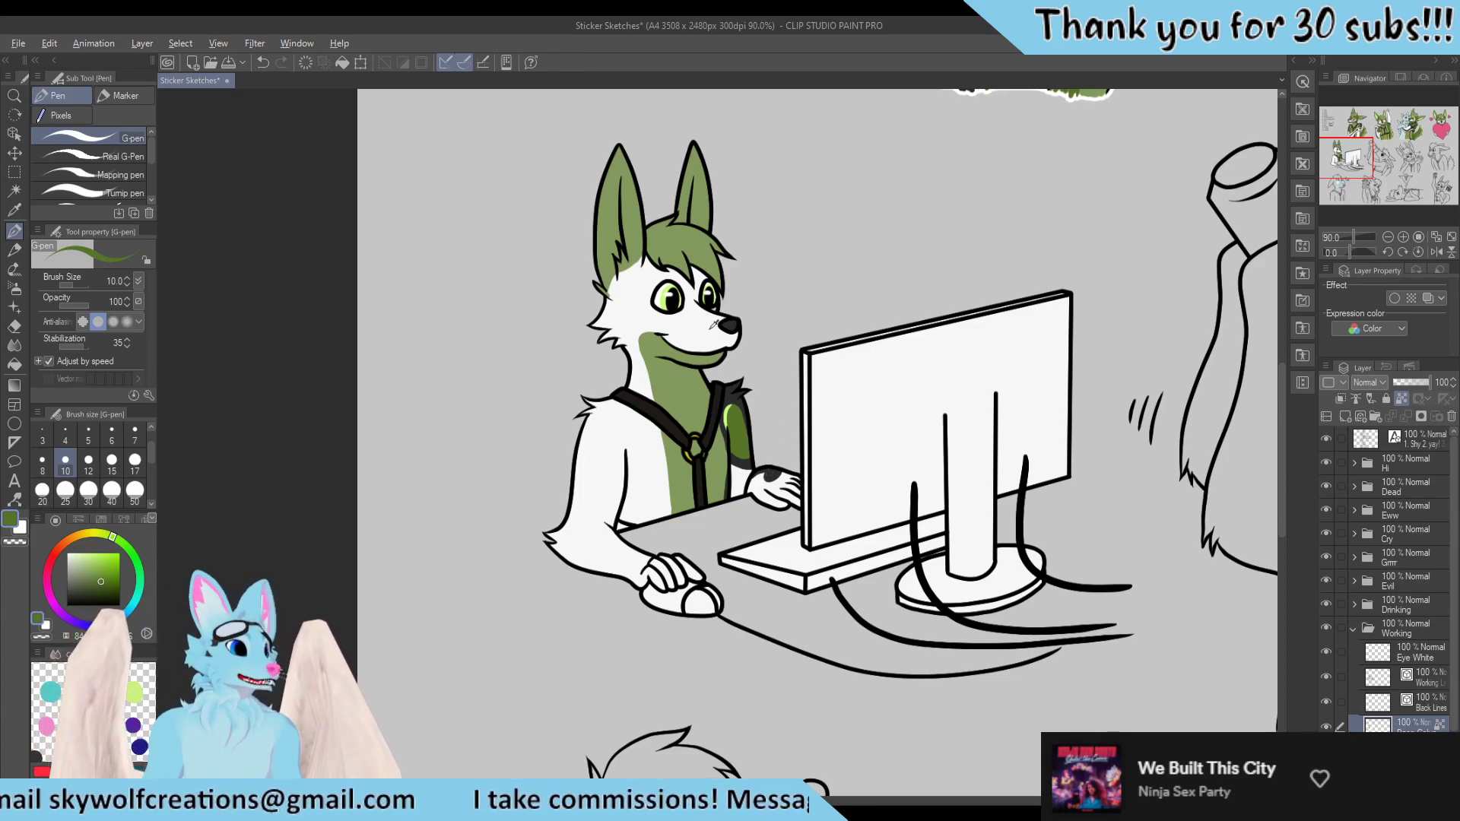
# Eyedrop the dark shoulder-fur grey as the drawing colour
pyautogui.scroll(2, 713, 324)
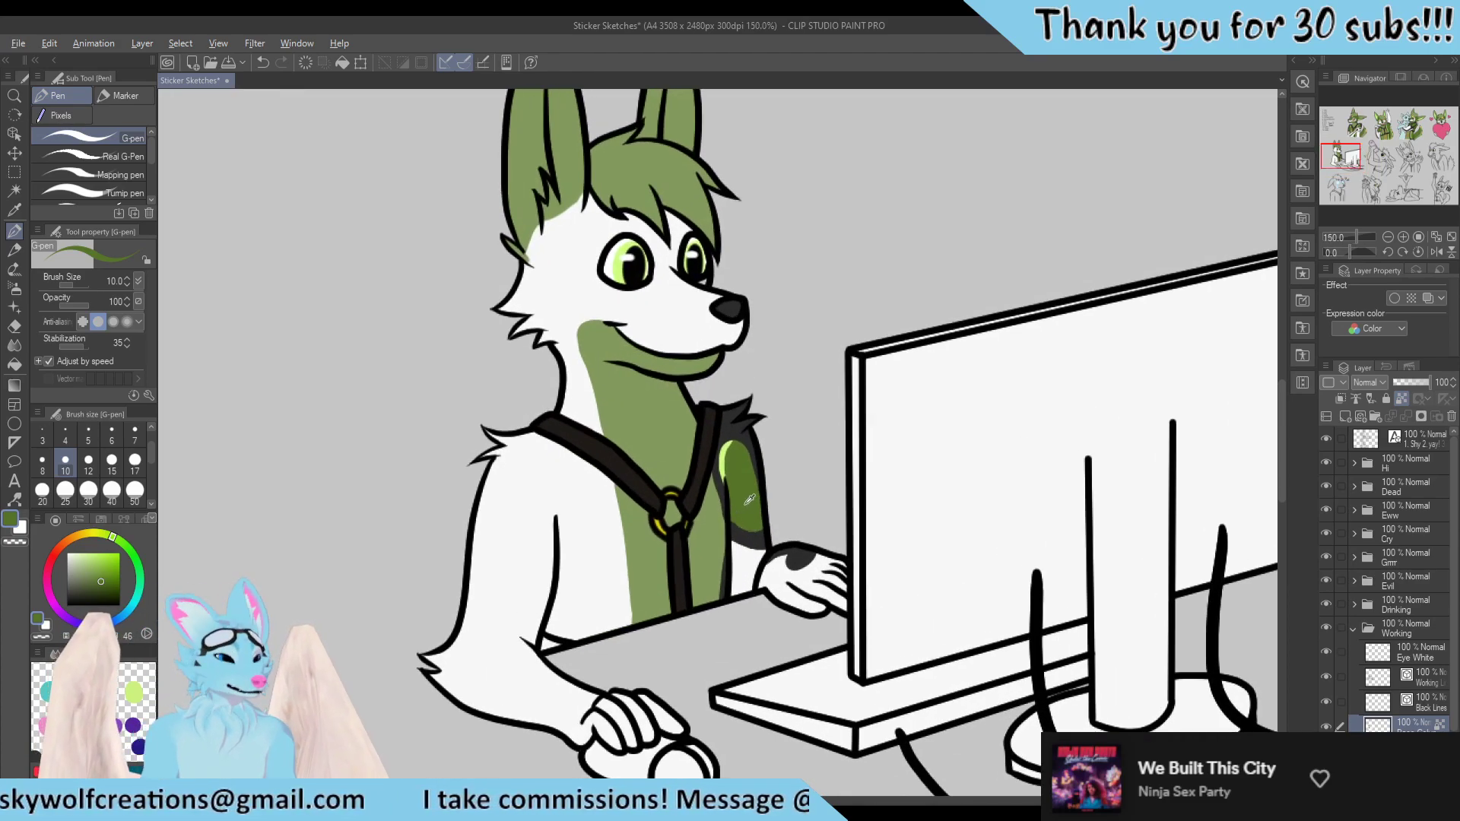
pyautogui.scroll(2, 563, 282)
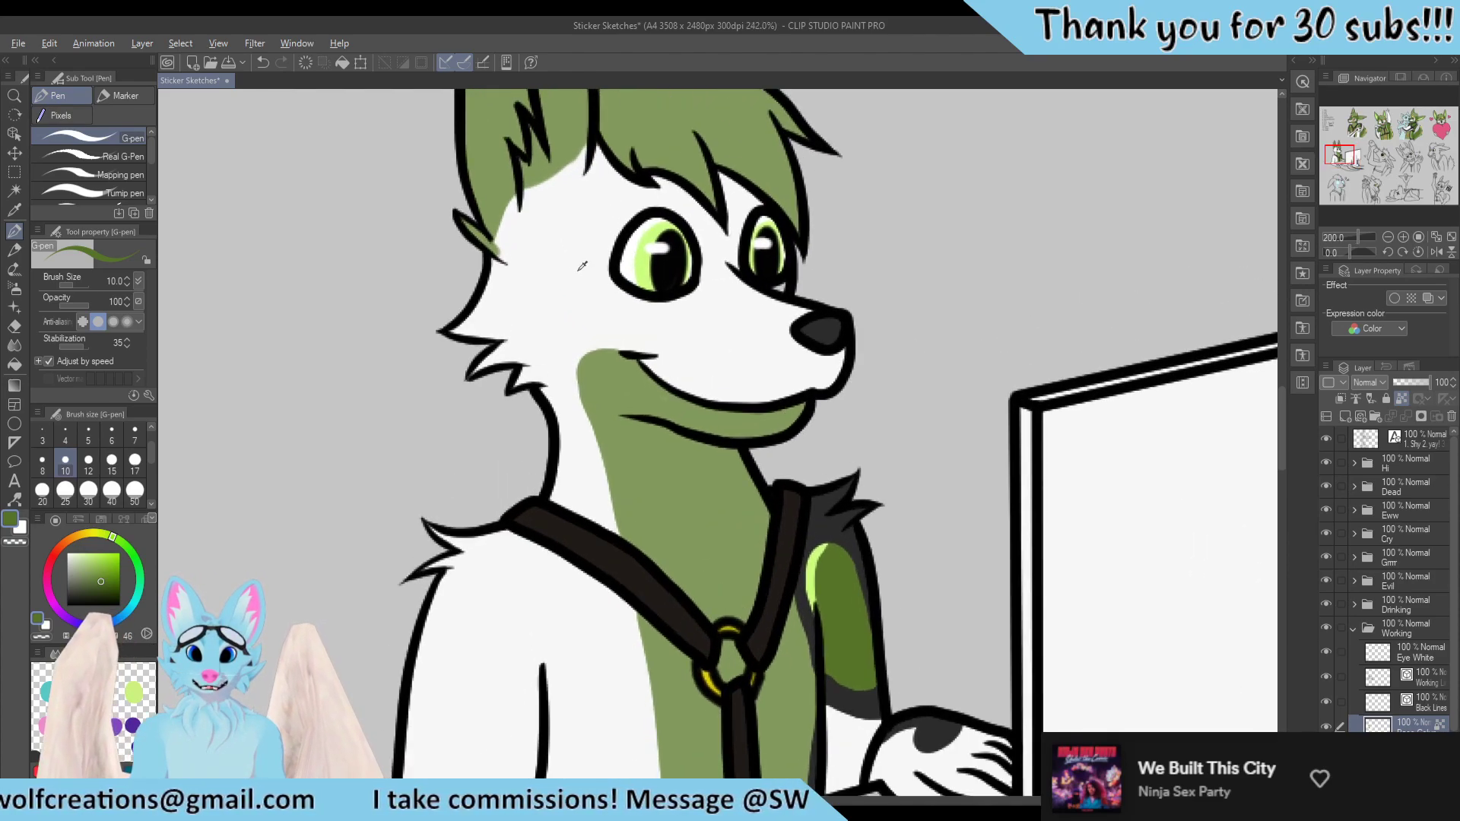
pyautogui.scroll(-2, 558, 292)
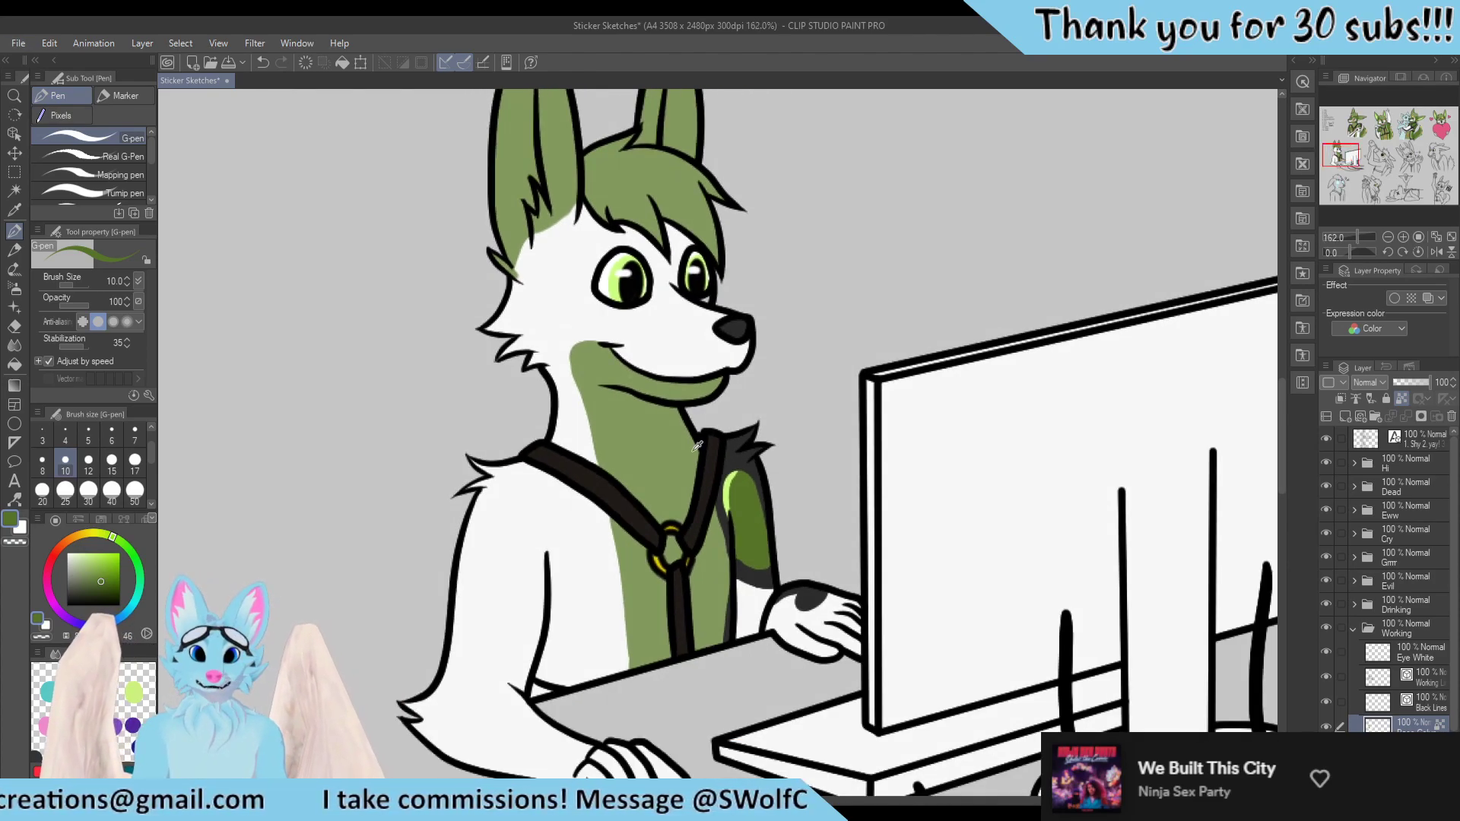
pyautogui.keyDown('alt'); pyautogui.click(732, 449); pyautogui.keyUp('alt')
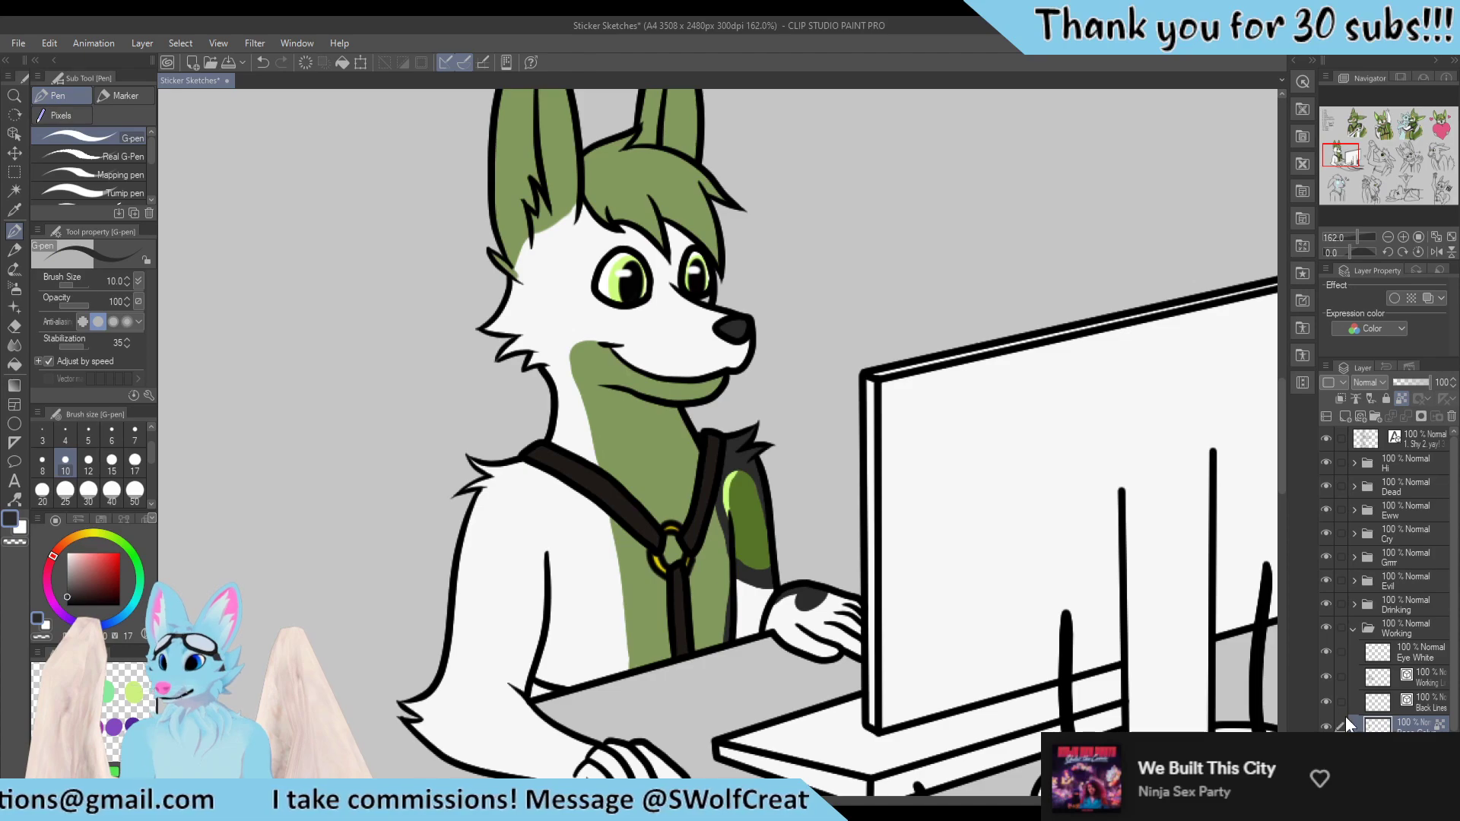
pyautogui.click(1424, 705)
pyautogui.scroll(-2, 773, 454)
pyautogui.scroll(4, 753, 371)
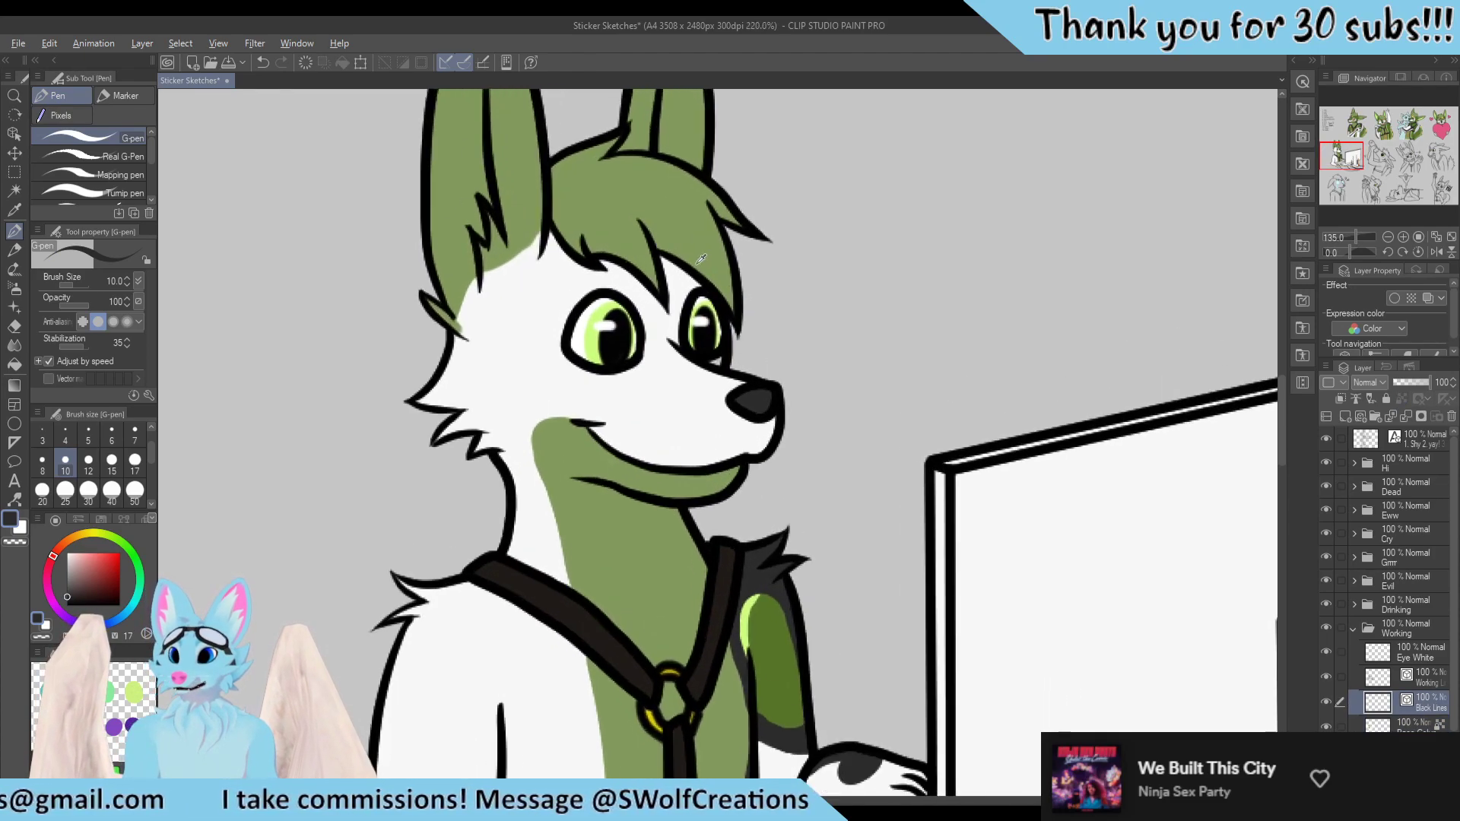
pyautogui.press('alt')
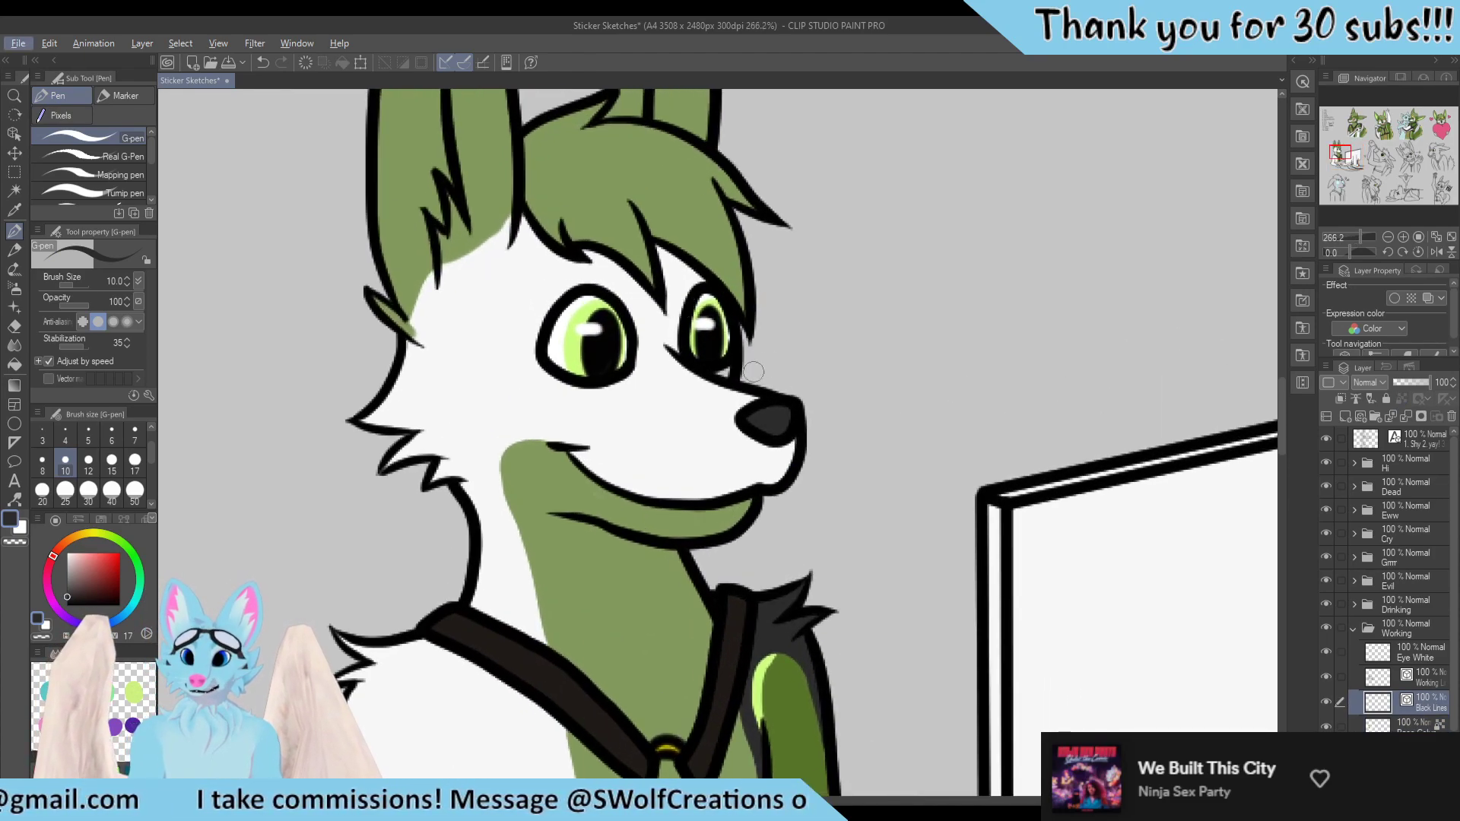
# Set the brush size to 7 and bring the drawing window back into focus
pyautogui.click(136, 431)
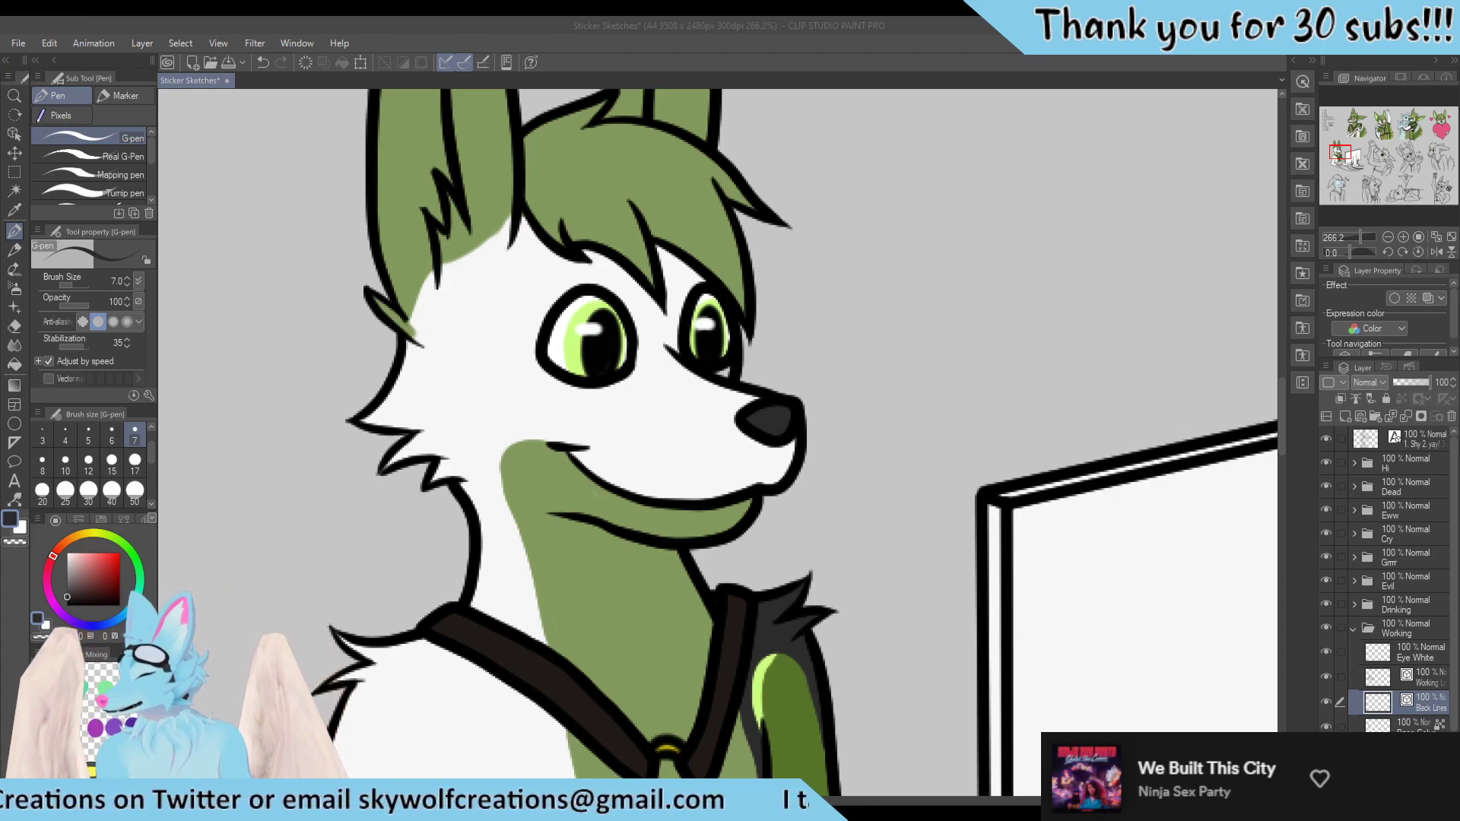
pyautogui.scroll(-5, 660, 503)
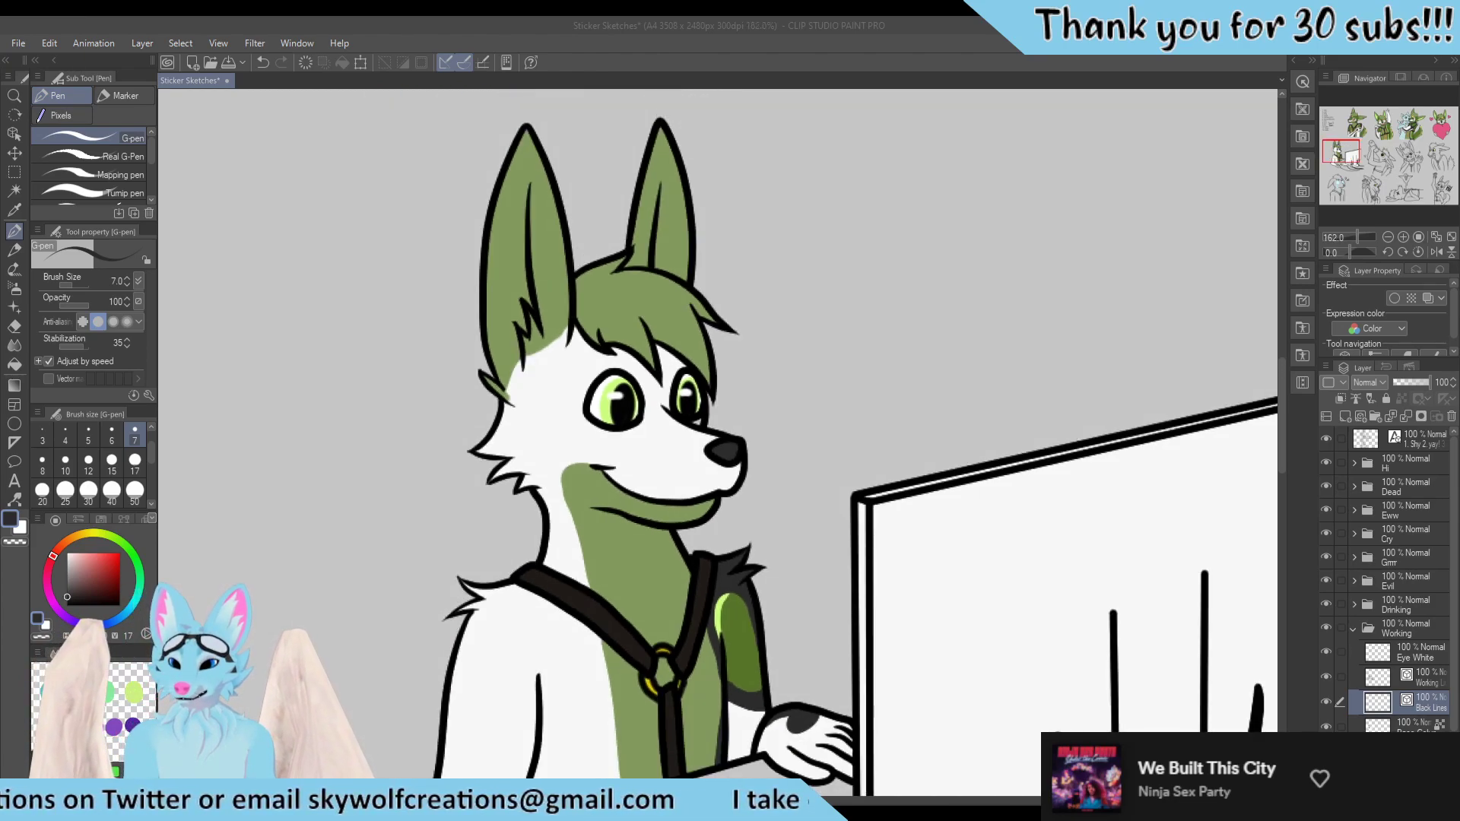
pyautogui.scroll(-3, 663, 441)
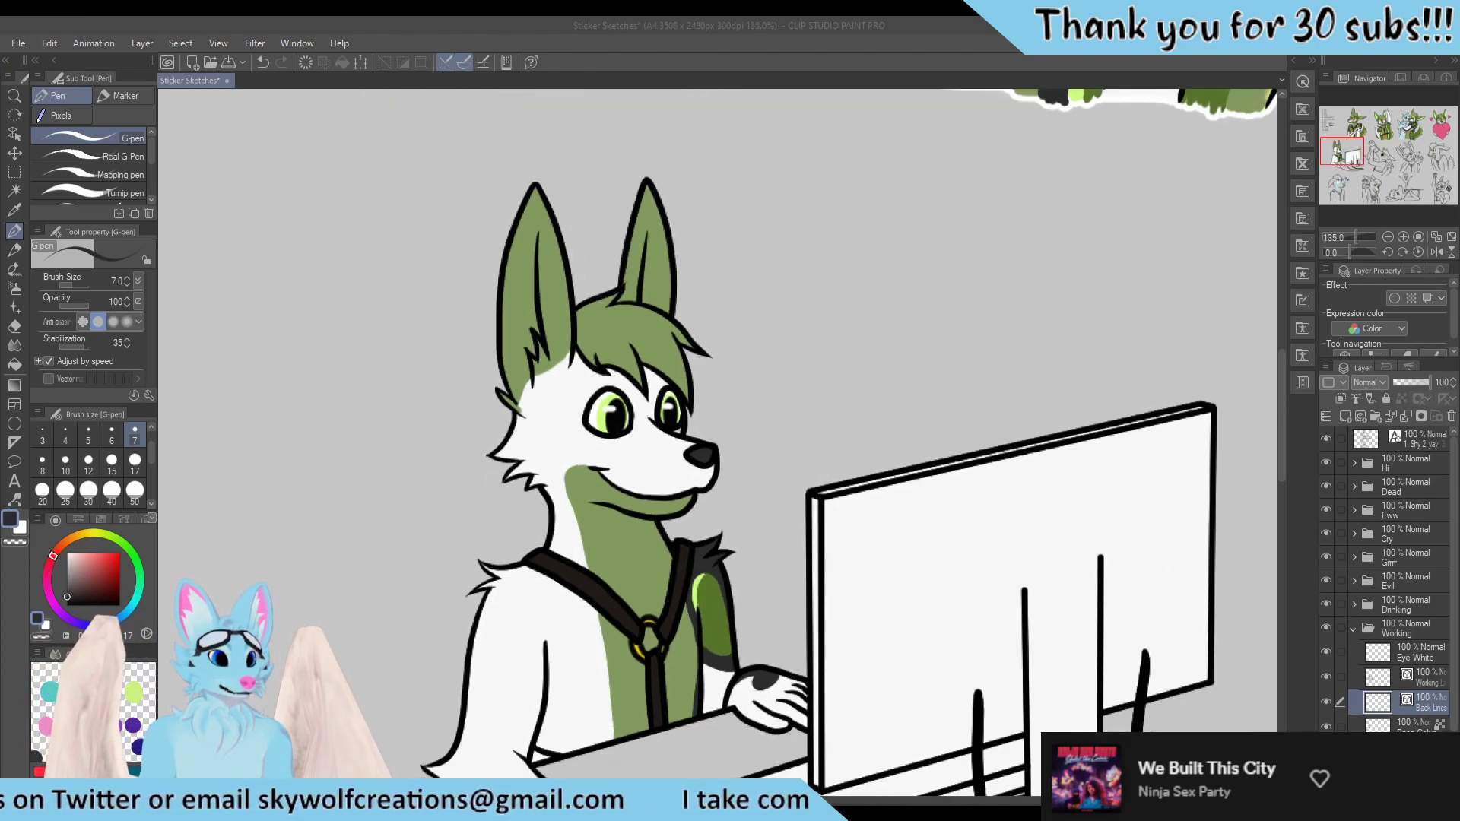
pyautogui.scroll(6, 658, 473)
pyautogui.scroll(1, 635, 456)
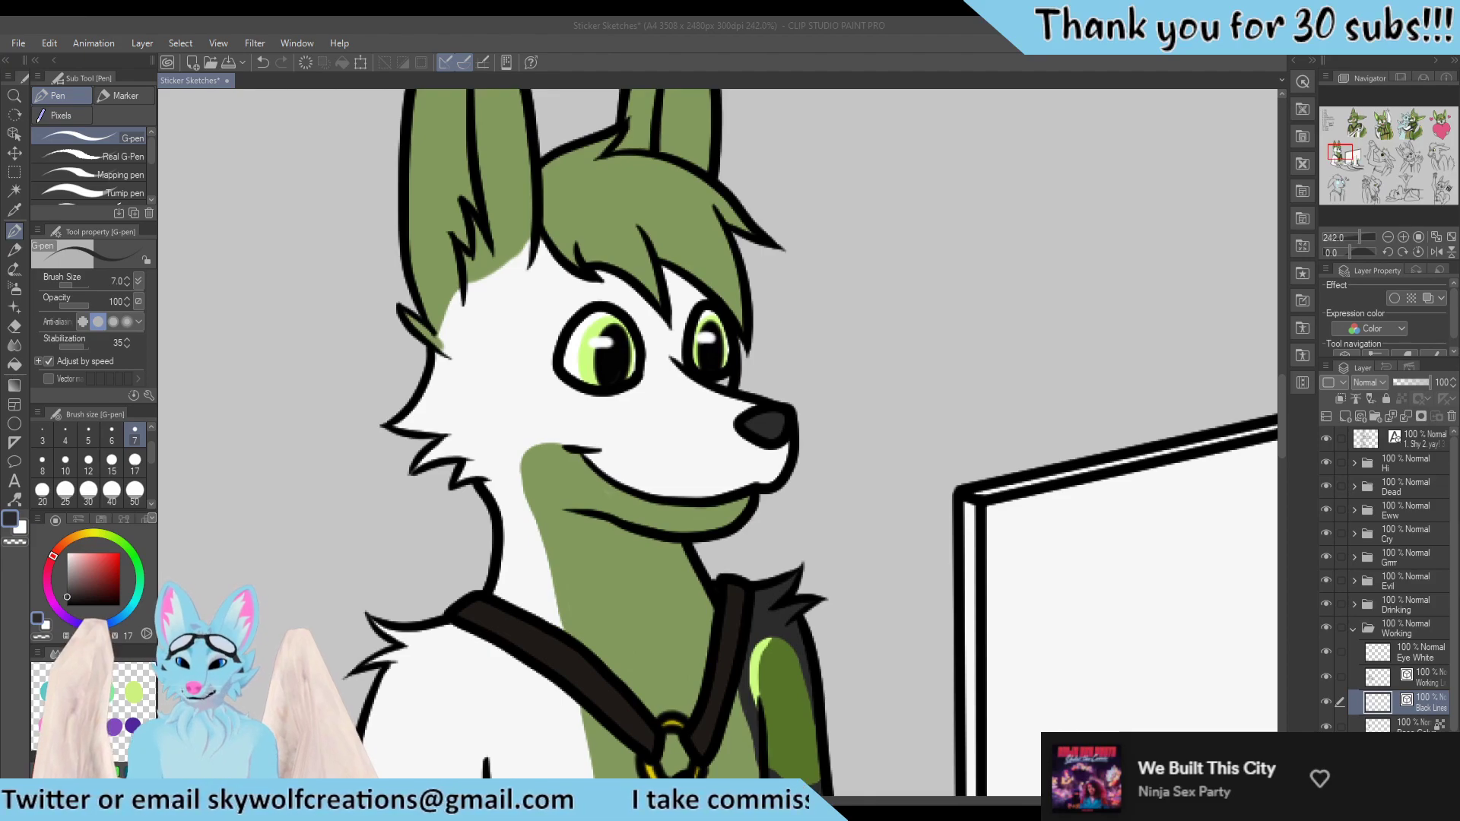
pyautogui.click(753, 614)
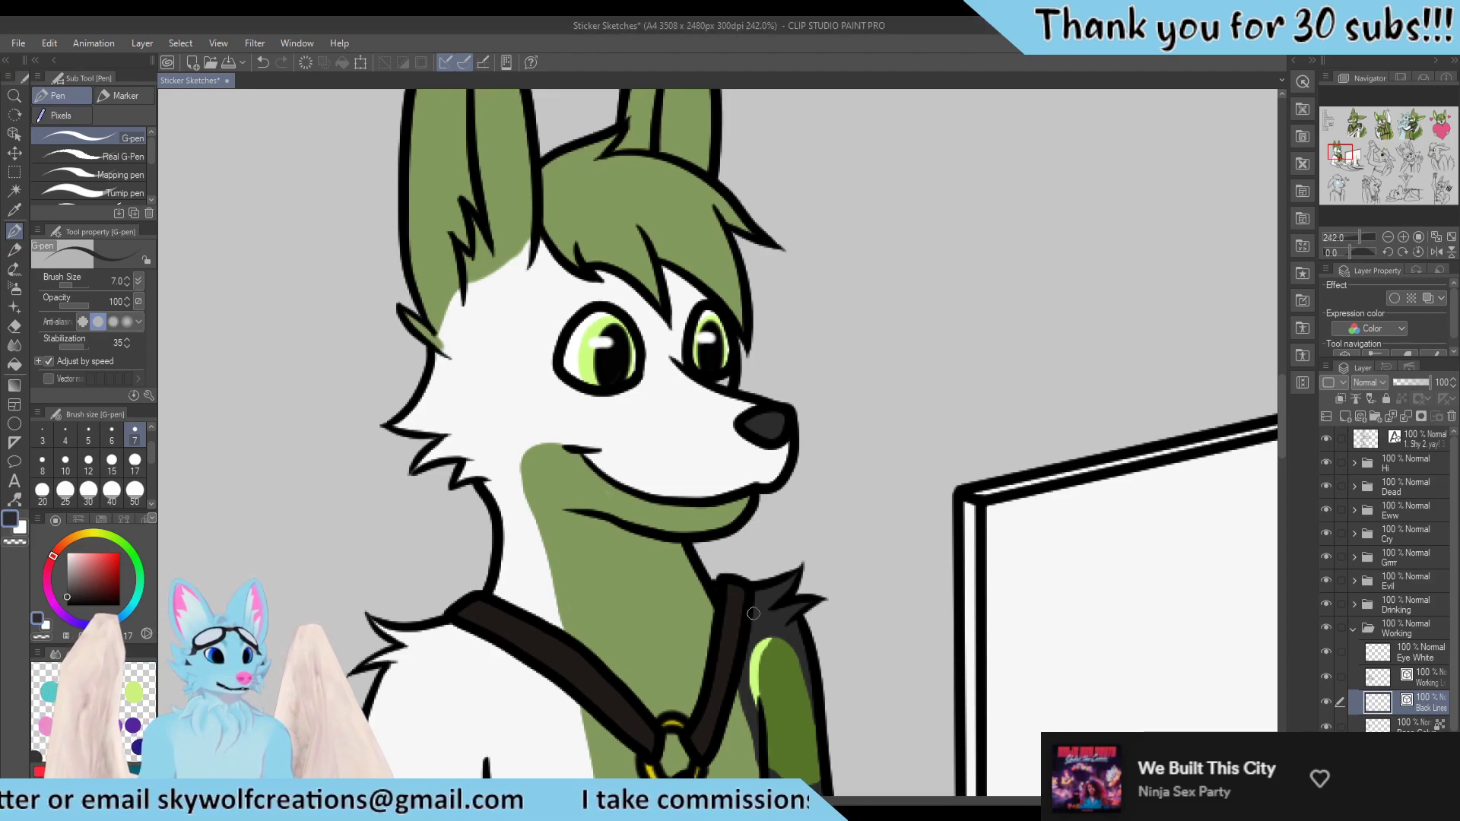
pyautogui.scroll(-3, 604, 534)
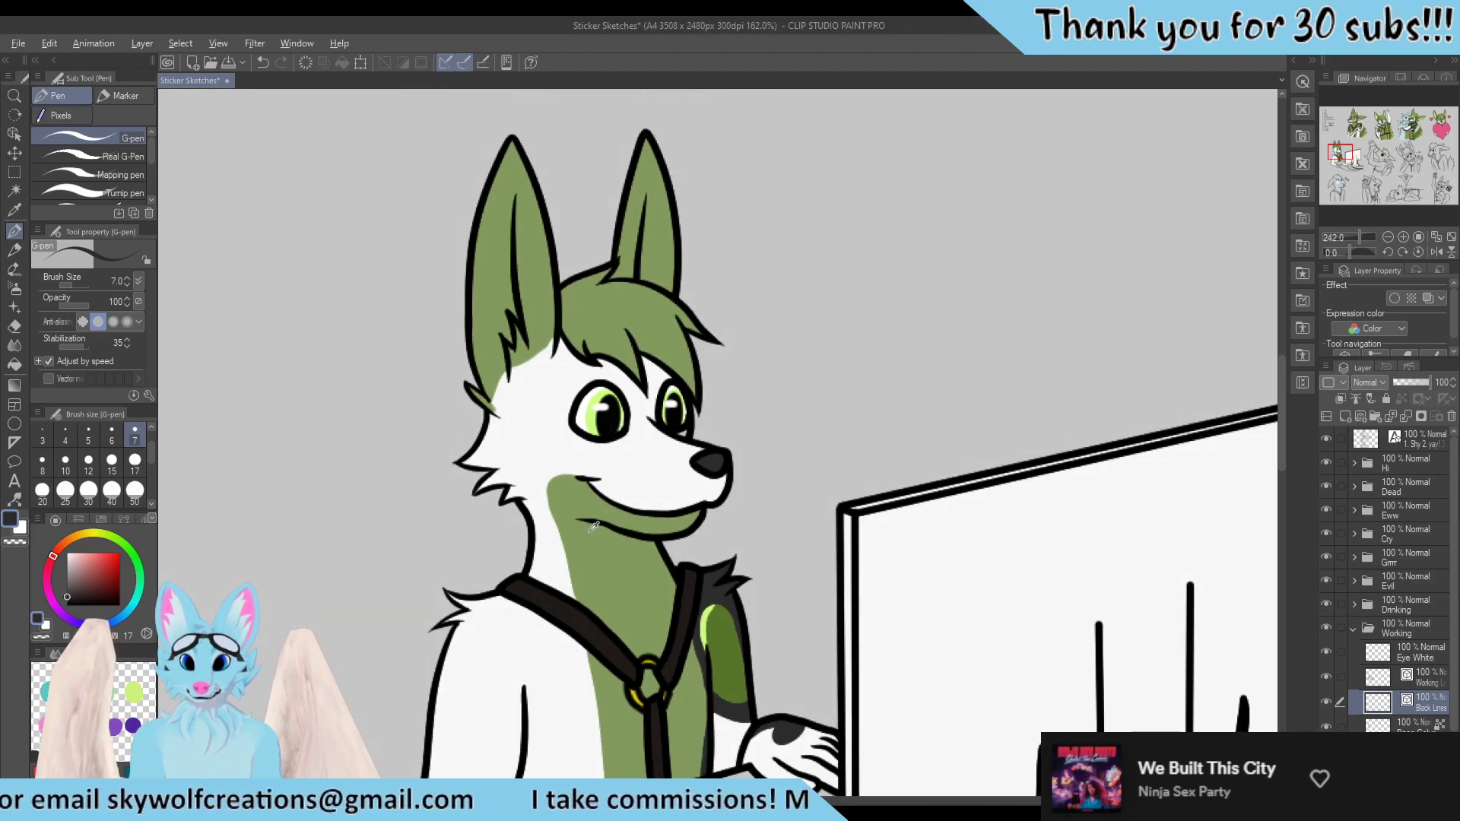
pyautogui.scroll(5, 644, 469)
pyautogui.press('alt')
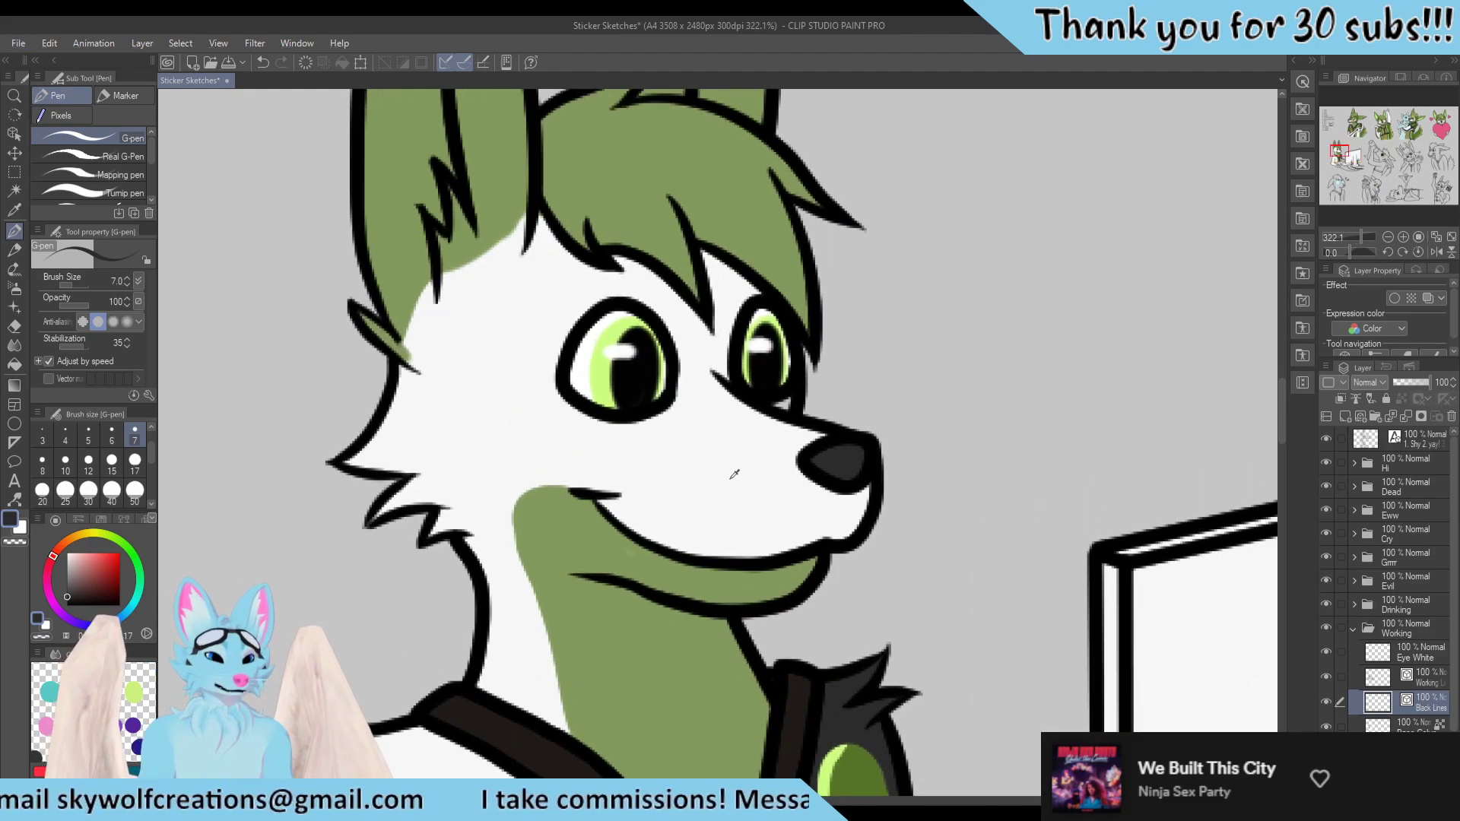
# Draw a curved dark grey face marking from above the left eye around to the cheek
pyautogui.scroll(3, 730, 474)
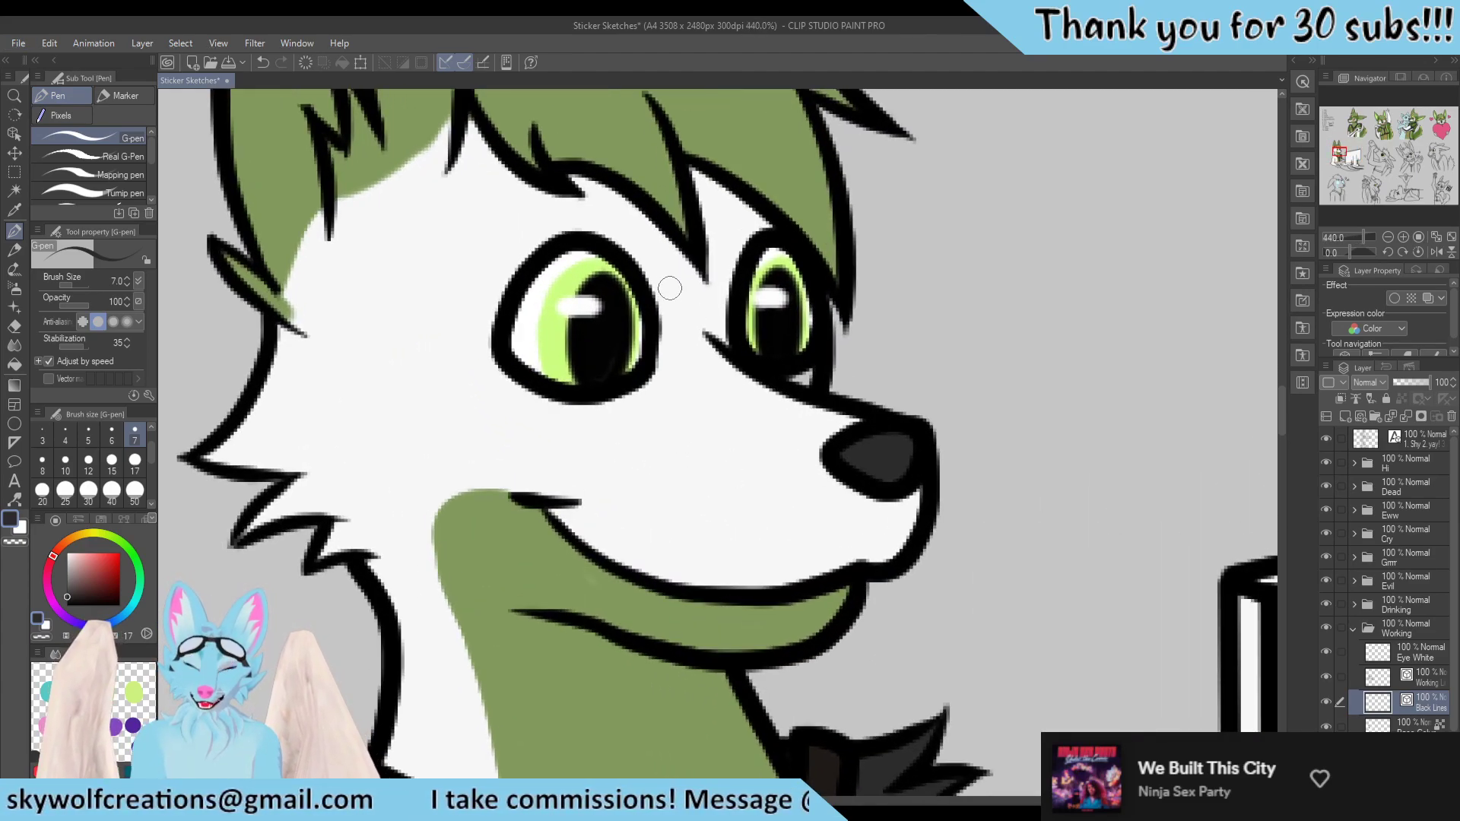
pyautogui.moveTo(653, 239)
pyautogui.mouseDown()
pyautogui.moveTo(675, 339)
pyautogui.moveTo(708, 398)
pyautogui.moveTo(828, 443)
pyautogui.mouseUp()
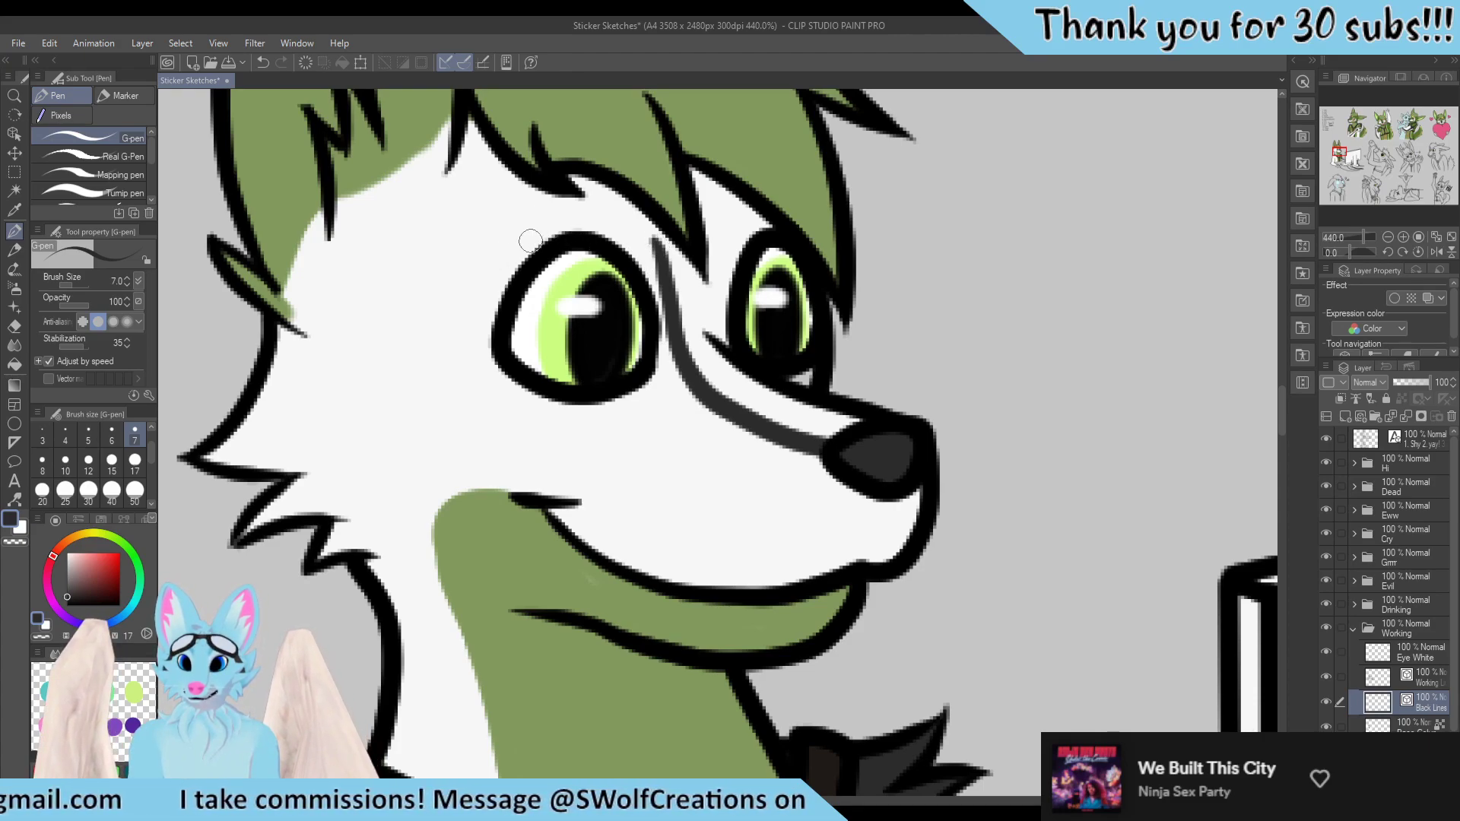
pyautogui.moveTo(652, 238)
pyautogui.mouseDown()
pyautogui.moveTo(608, 199)
pyautogui.moveTo(536, 192)
pyautogui.moveTo(455, 257)
pyautogui.moveTo(389, 387)
pyautogui.moveTo(379, 503)
pyautogui.moveTo(471, 676)
pyautogui.moveTo(502, 774)
pyautogui.mouseUp()
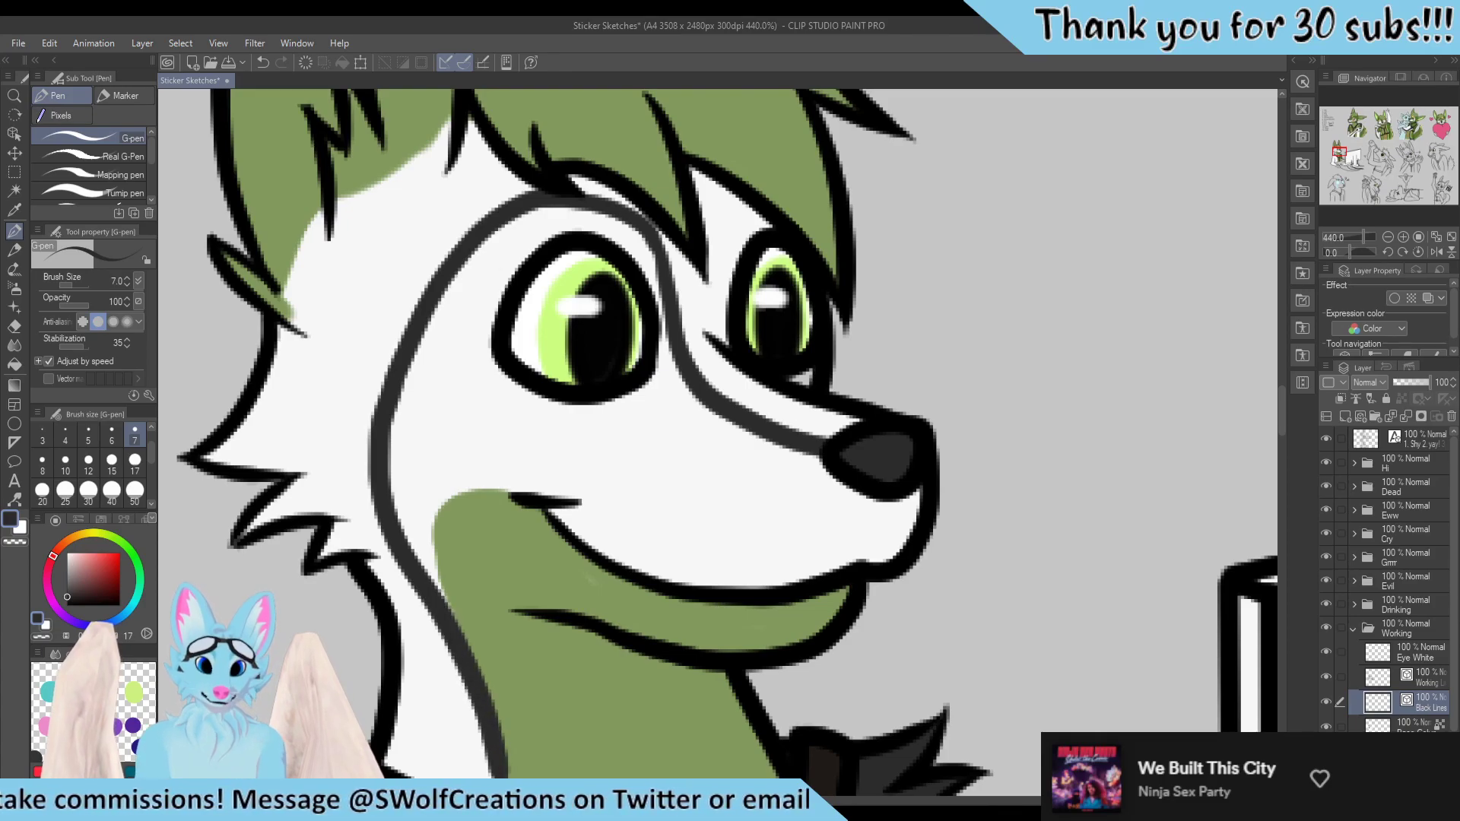
pyautogui.scroll(-8, 495, 266)
pyautogui.scroll(6, 415, 532)
pyautogui.scroll(1, 416, 531)
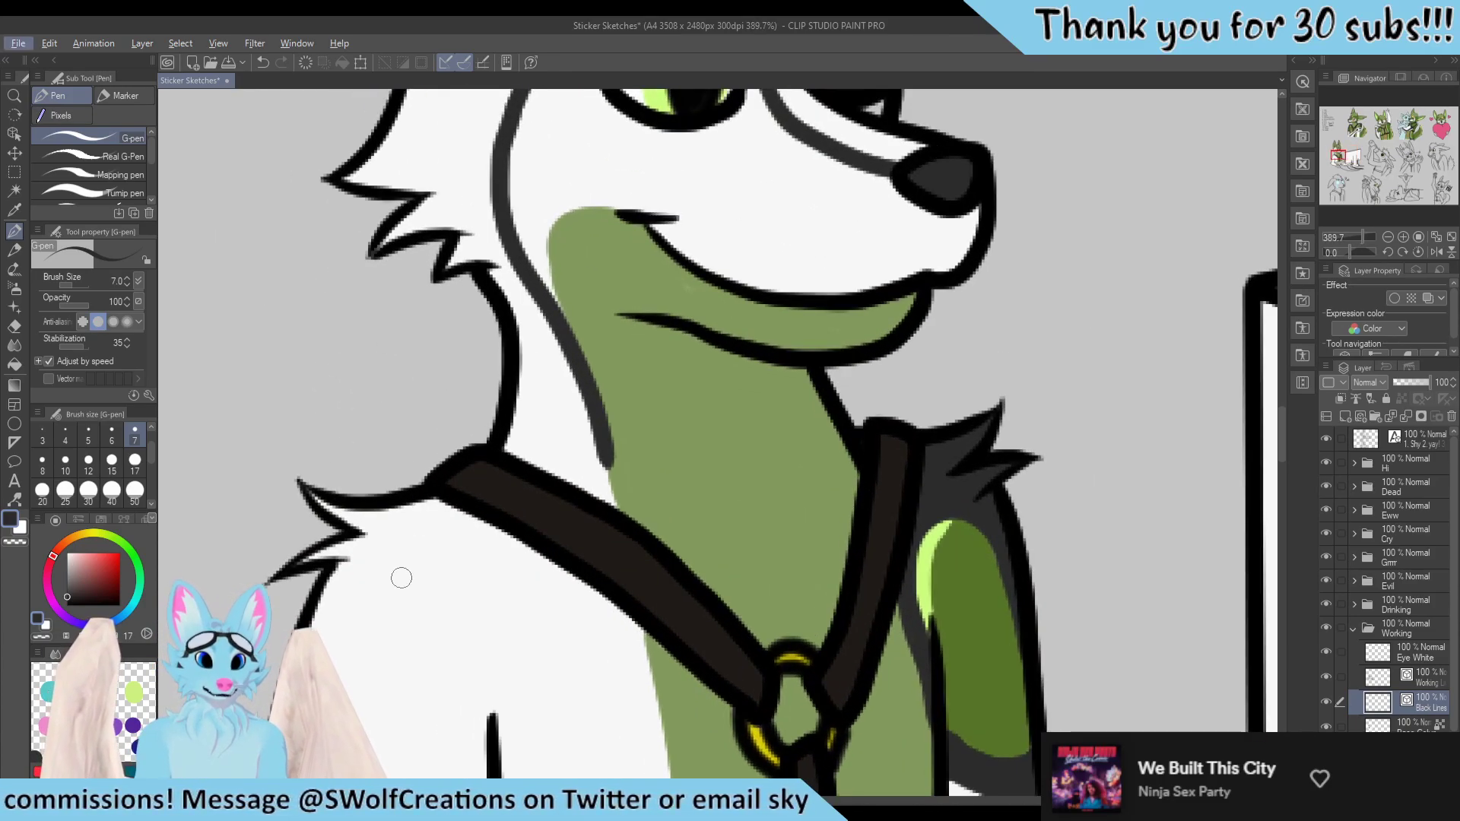
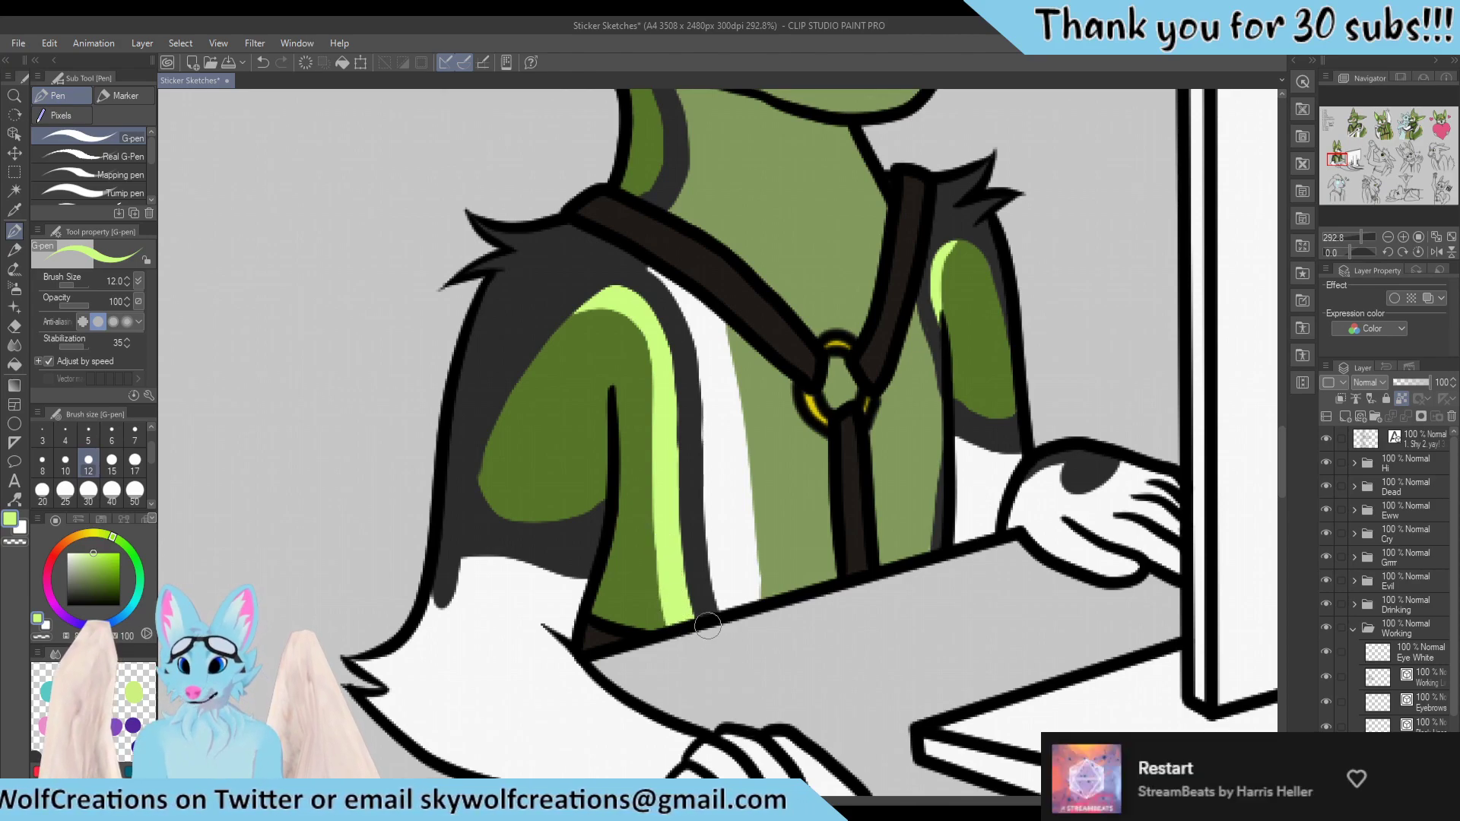
# Paint over the white strip beside the left sleeve stripe with the shirt's mid-green
pyautogui.keyDown('alt'); pyautogui.click(762, 470); pyautogui.keyUp('alt')
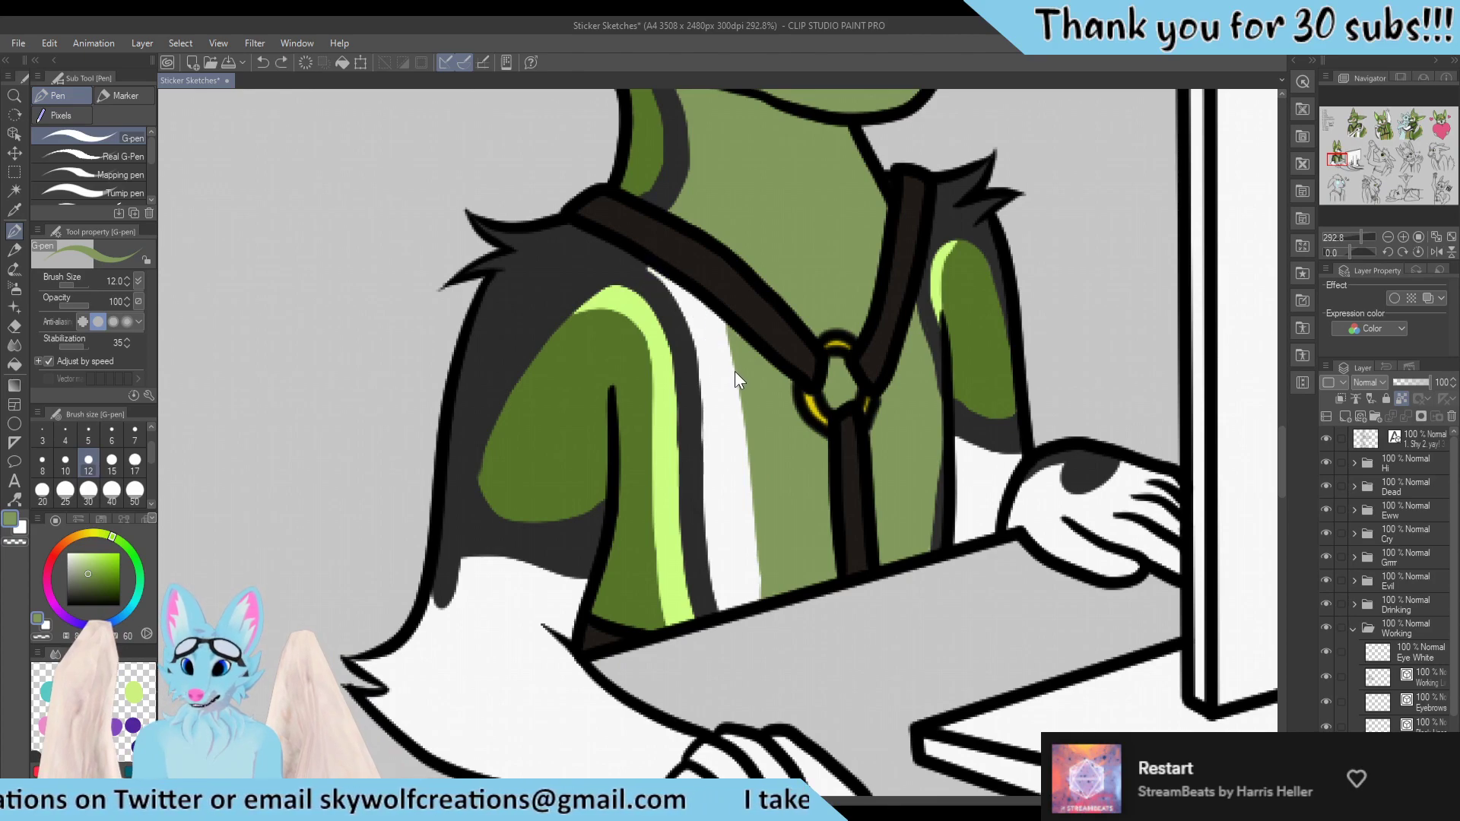
pyautogui.moveTo(652, 264)
pyautogui.mouseDown()
pyautogui.moveTo(707, 342)
pyautogui.moveTo(726, 470)
pyautogui.mouseUp()
pyautogui.moveTo(688, 351); pyautogui.dragTo(714, 581)
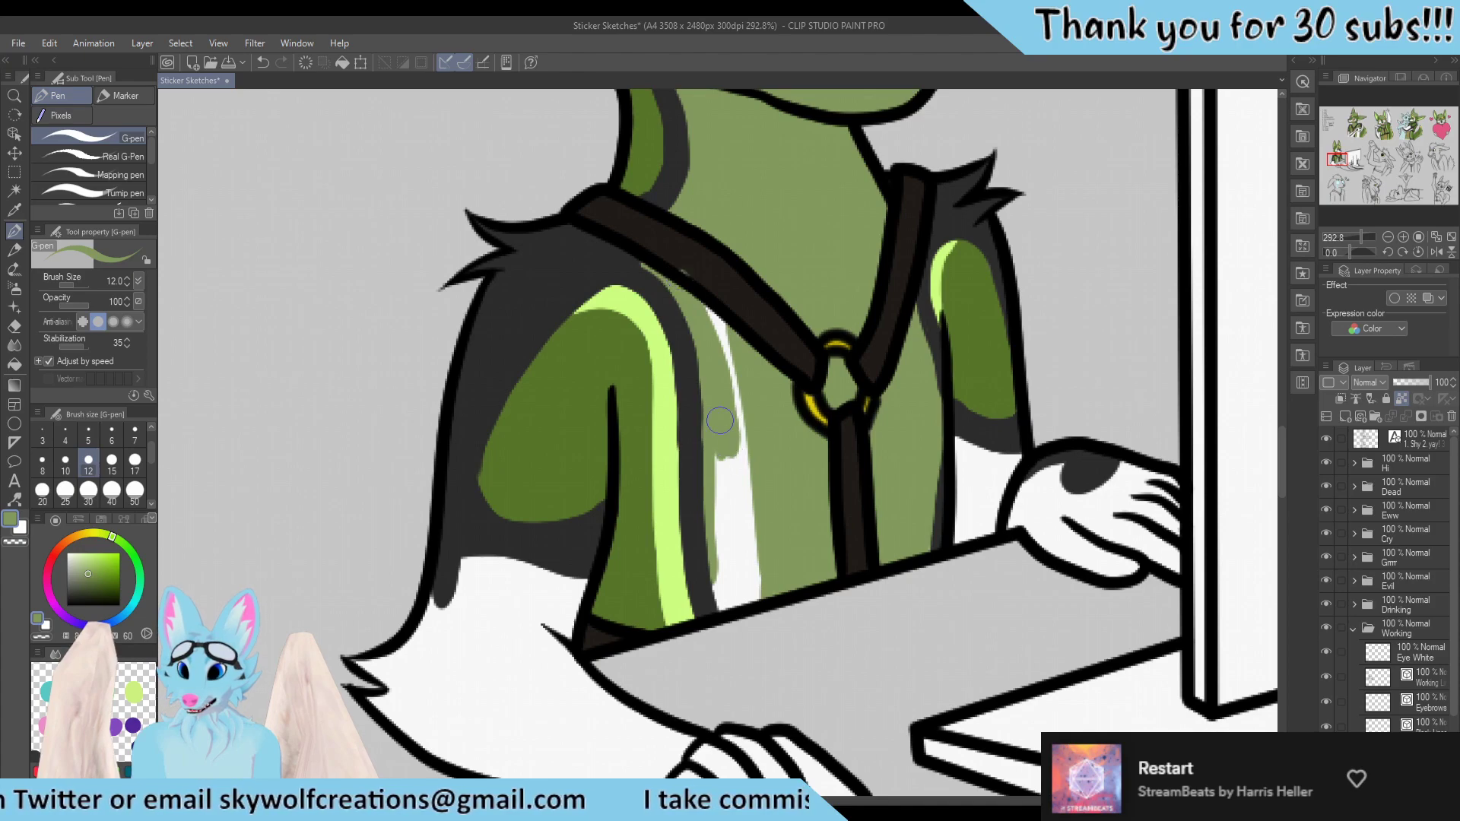
pyautogui.moveTo(705, 316)
pyautogui.mouseDown()
pyautogui.moveTo(738, 389)
pyautogui.moveTo(753, 567)
pyautogui.mouseUp()
pyautogui.keyDown('alt'); pyautogui.click(703, 279); pyautogui.keyUp('alt')
pyautogui.keyDown('alt'); pyautogui.click(737, 367); pyautogui.keyUp('alt')
pyautogui.moveTo(739, 463); pyautogui.dragTo(737, 583)
pyautogui.moveTo(717, 418)
pyautogui.mouseDown()
pyautogui.moveTo(729, 614)
pyautogui.moveTo(782, 591)
pyautogui.mouseUp()
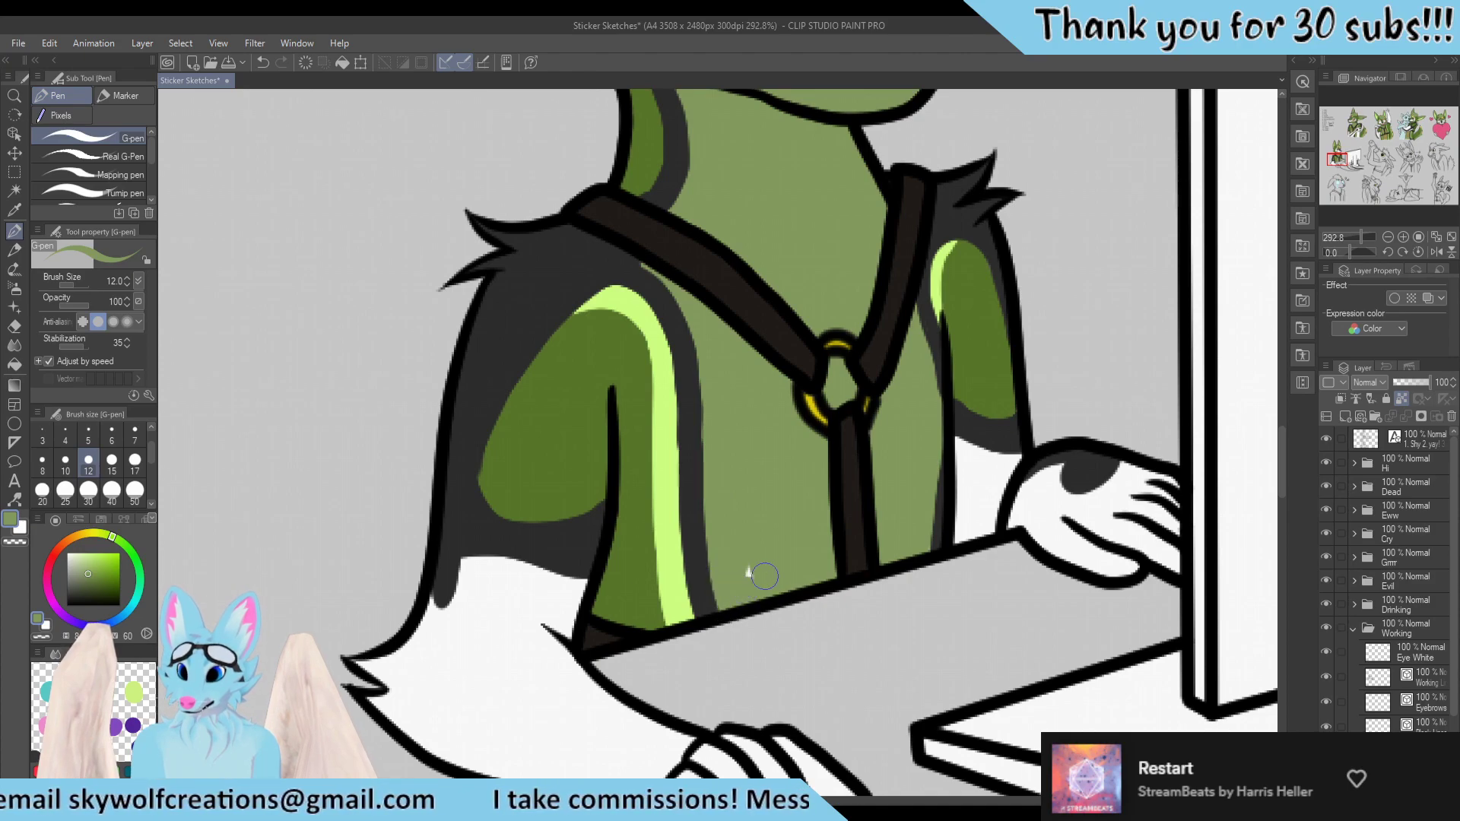
# Sample the dark grey fur colour and select the Black Lines layer
pyautogui.keyDown('alt'); pyautogui.click(469, 492); pyautogui.keyUp('alt')
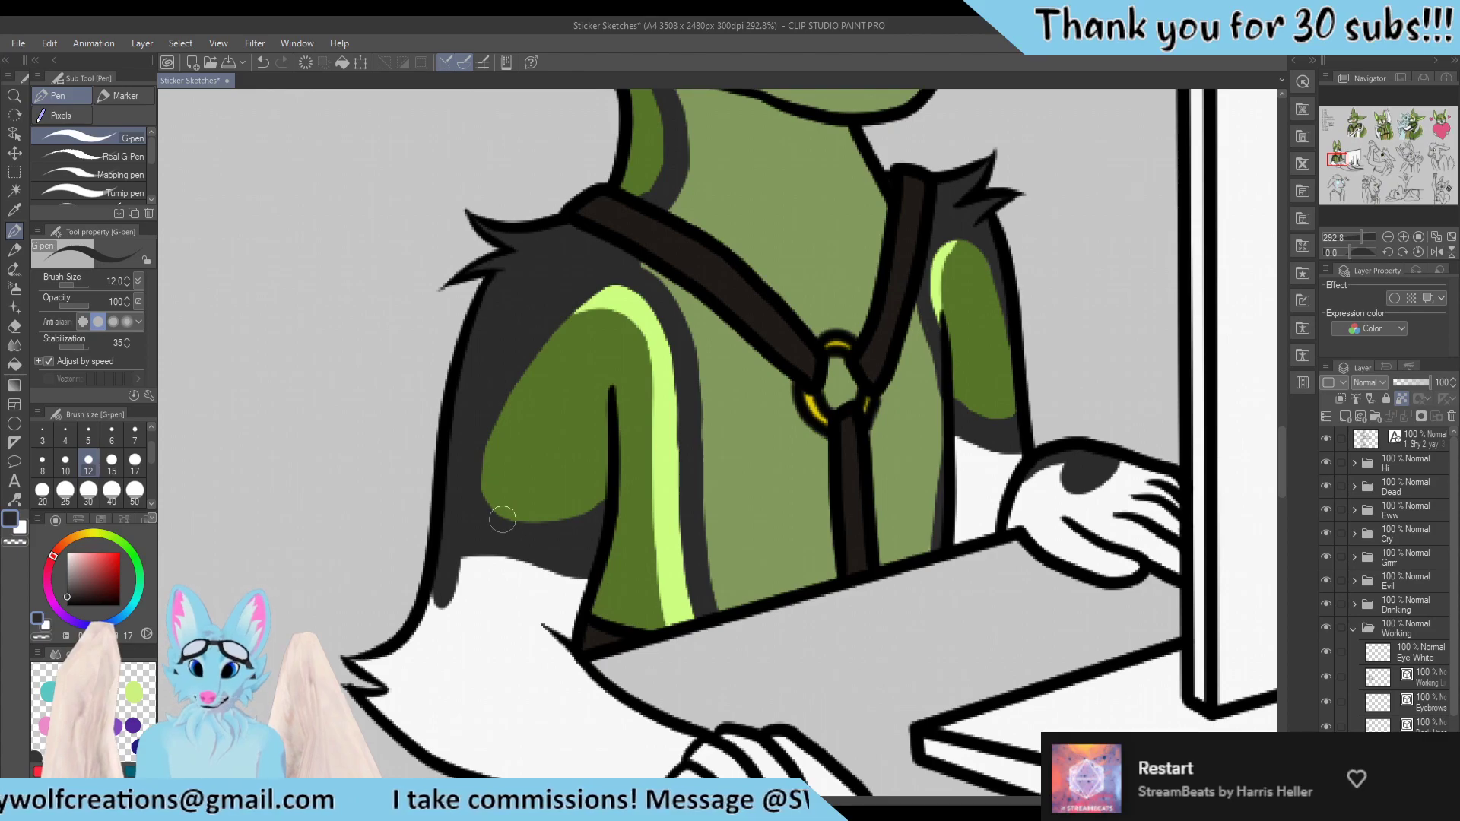
pyautogui.scroll(-5, 558, 507)
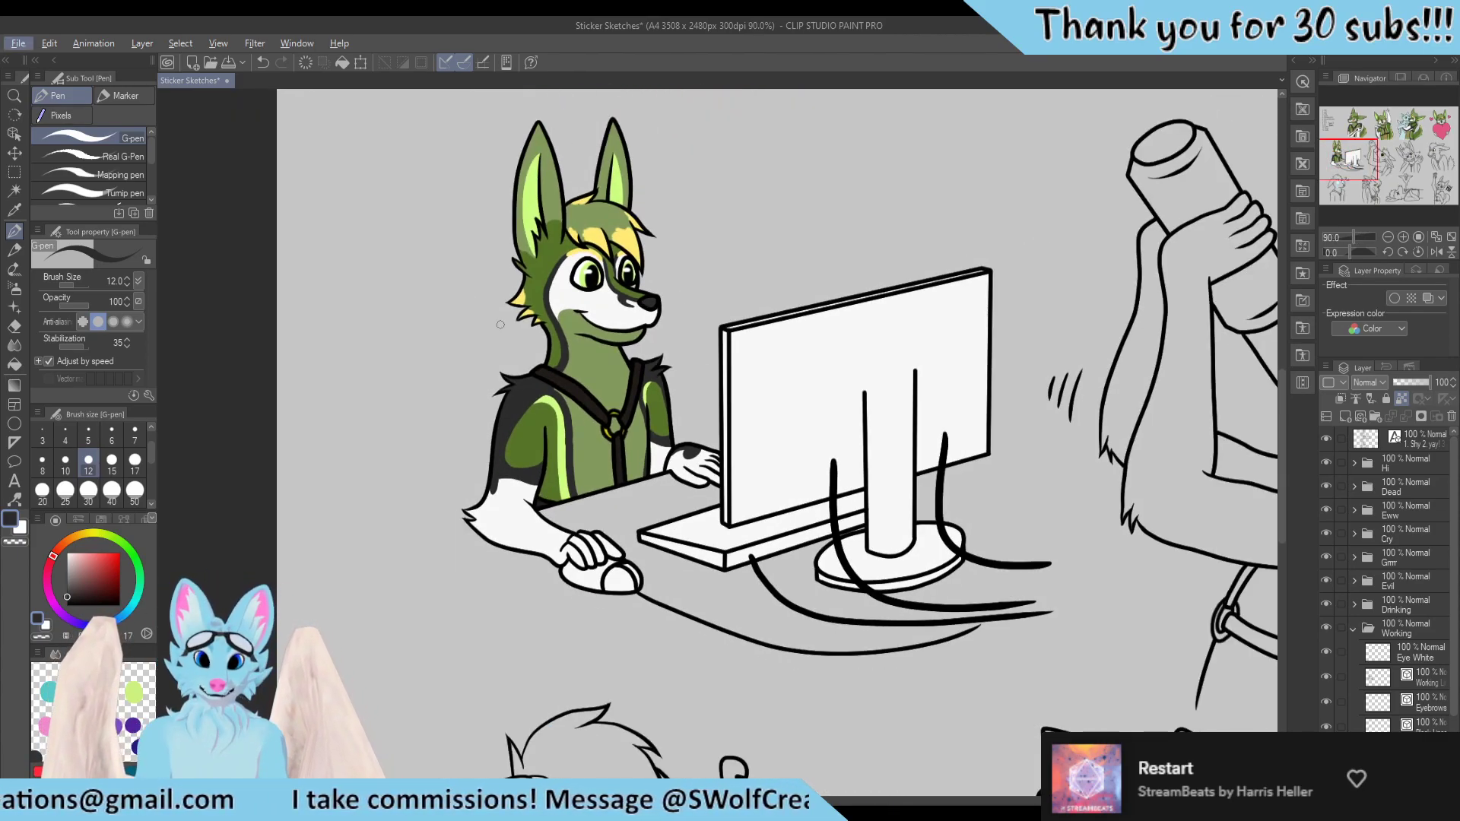
pyautogui.scroll(6, 570, 378)
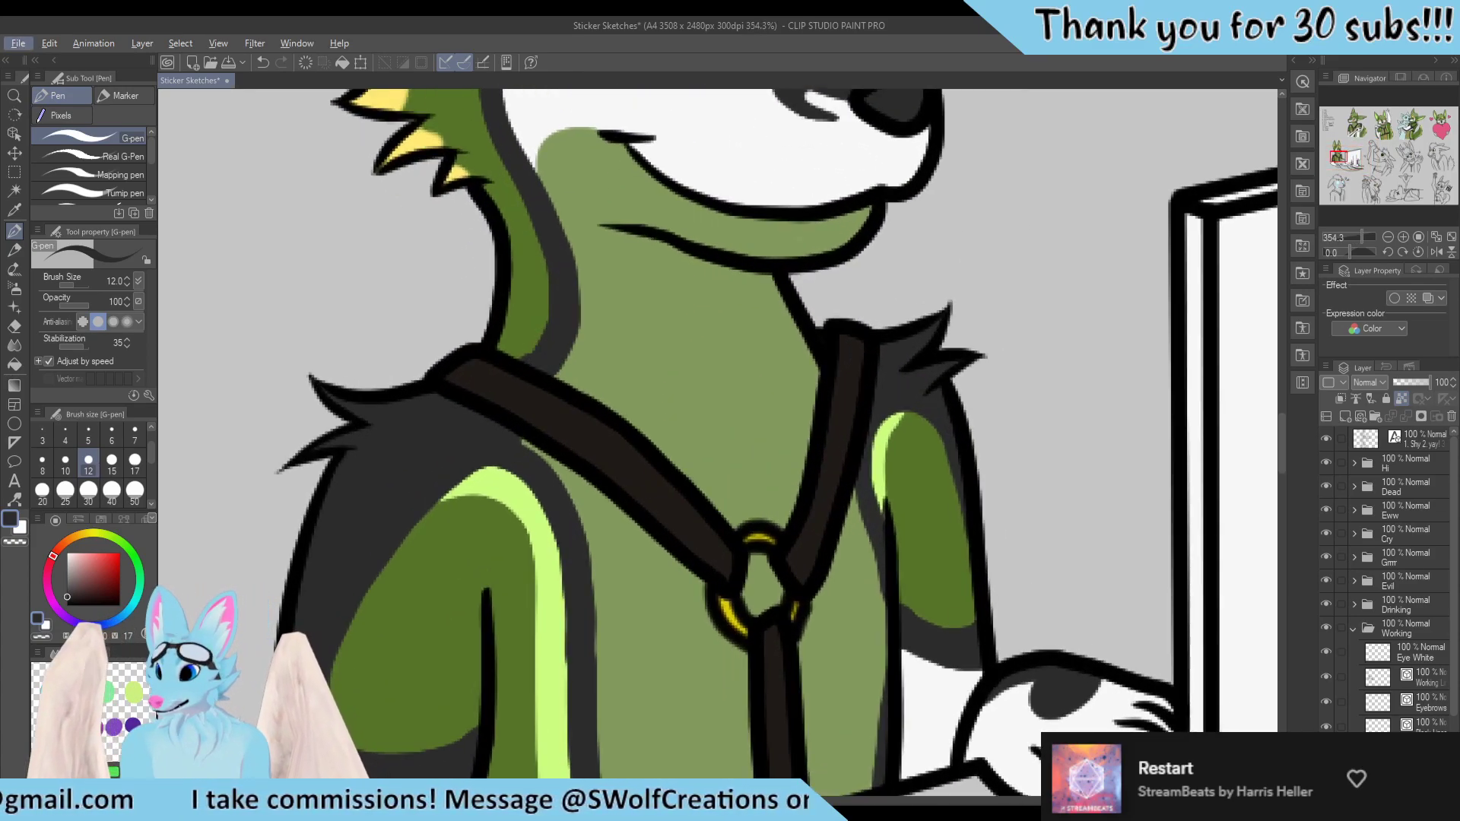
pyautogui.click(1432, 729)
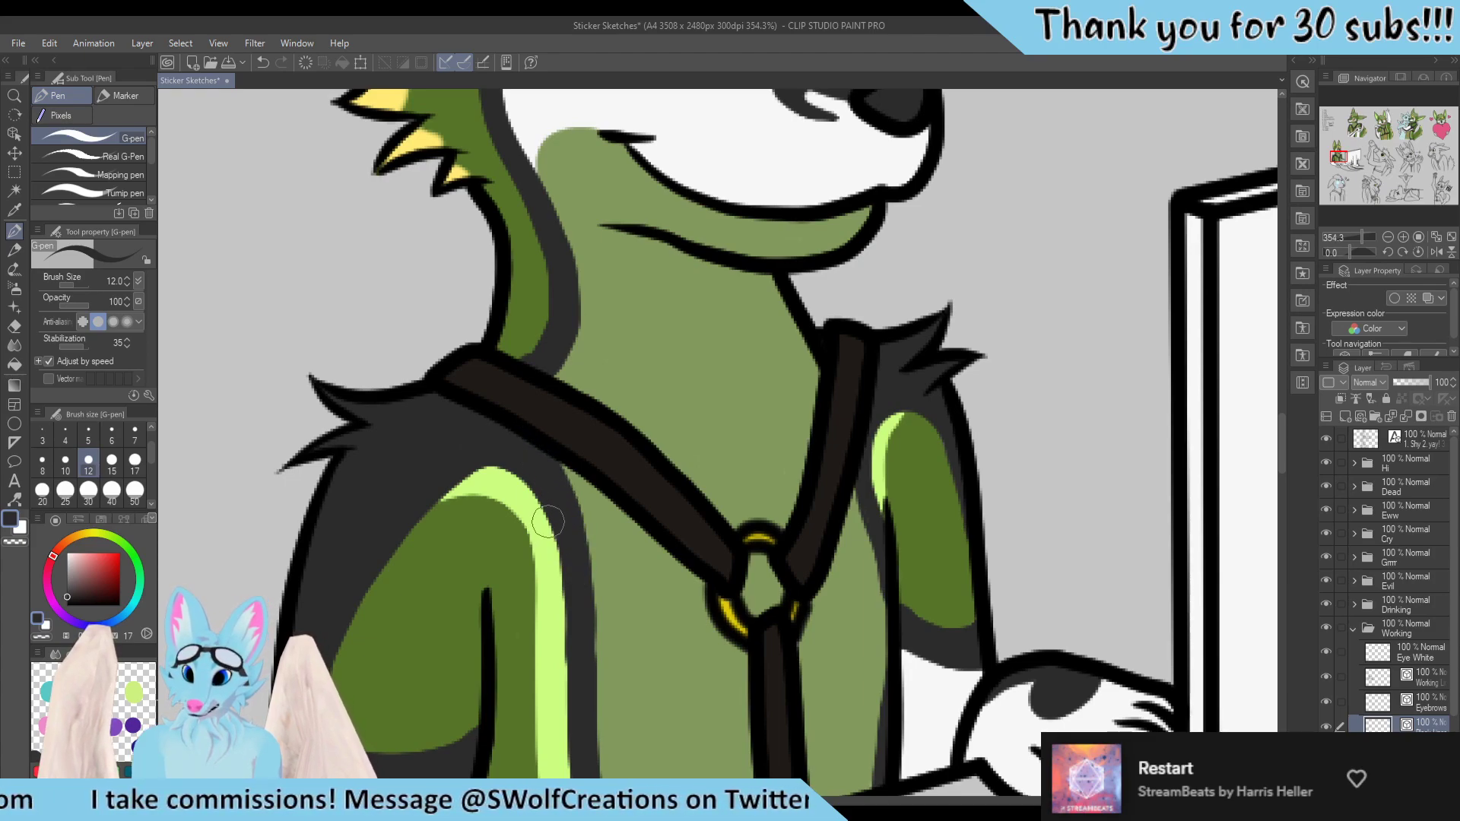
pyautogui.scroll(-5, 552, 515)
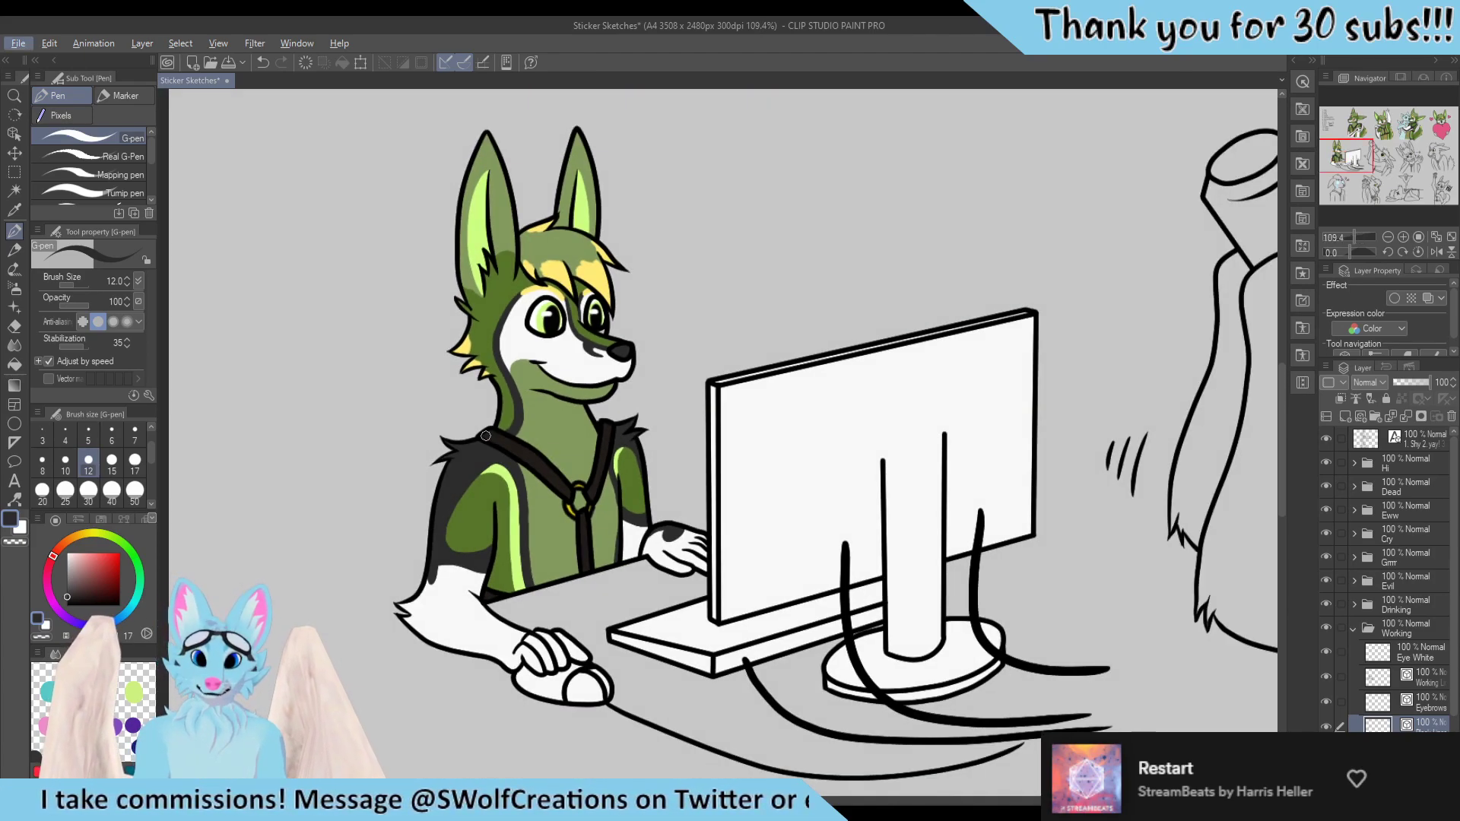
# Draw a dark line along the forearm's inner edge from elbow to mouse hand, retrying twice
pyautogui.scroll(-4, 512, 383)
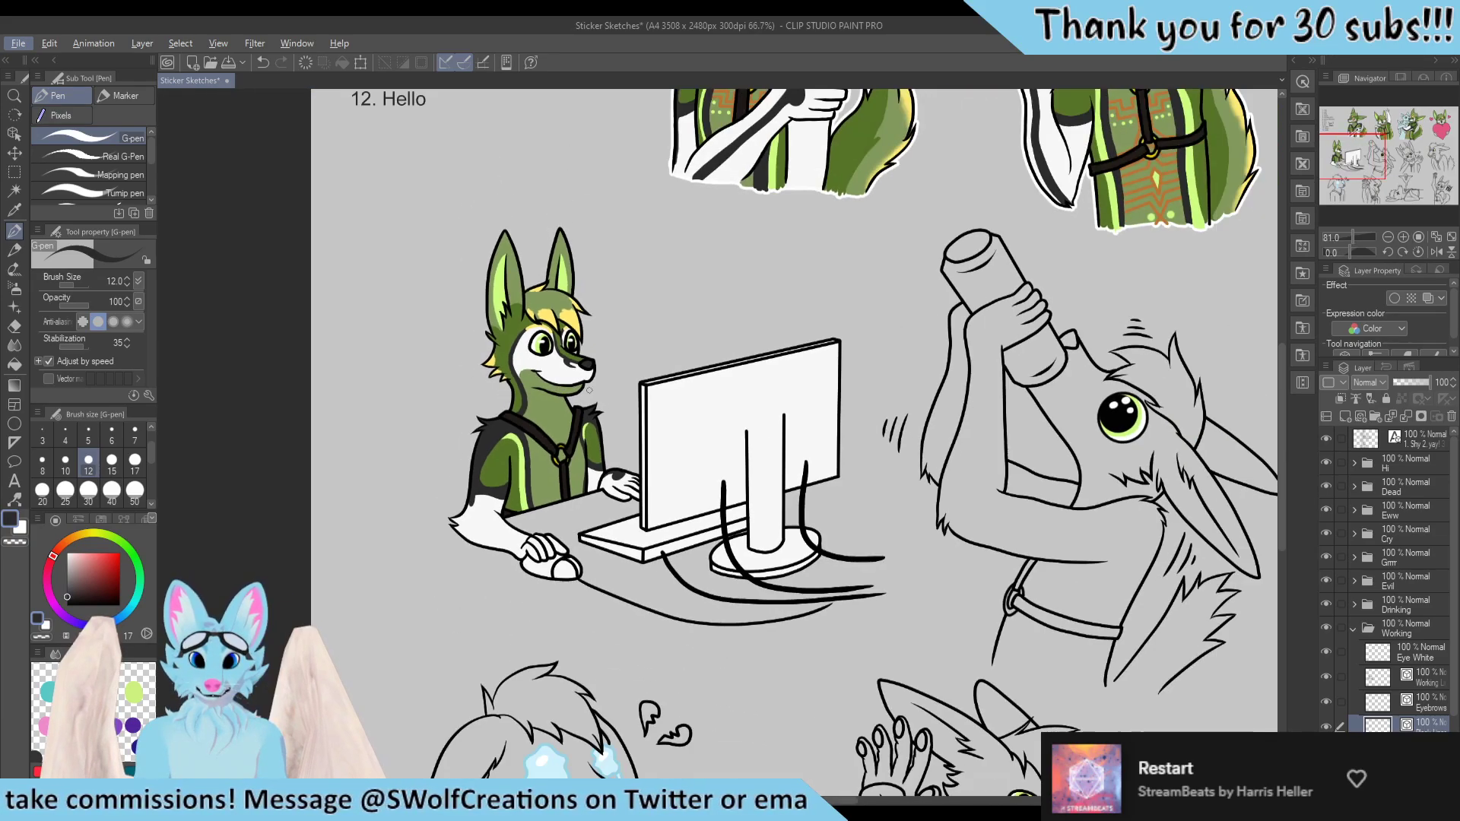
pyautogui.scroll(3, 501, 513)
pyautogui.scroll(5, 459, 551)
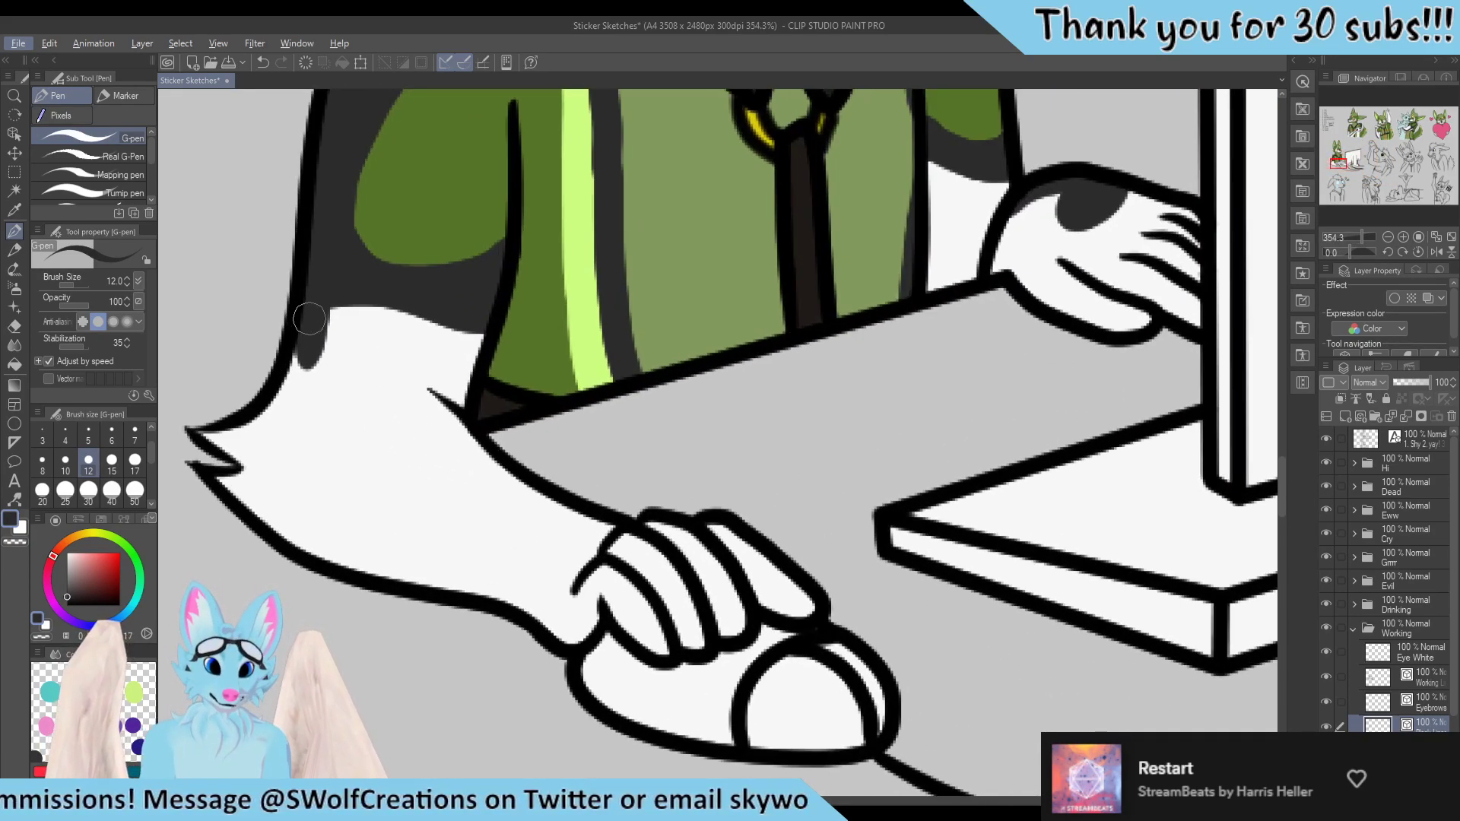
pyautogui.moveTo(309, 318)
pyautogui.mouseDown()
pyautogui.moveTo(287, 403)
pyautogui.moveTo(309, 450)
pyautogui.moveTo(372, 492)
pyautogui.mouseUp()
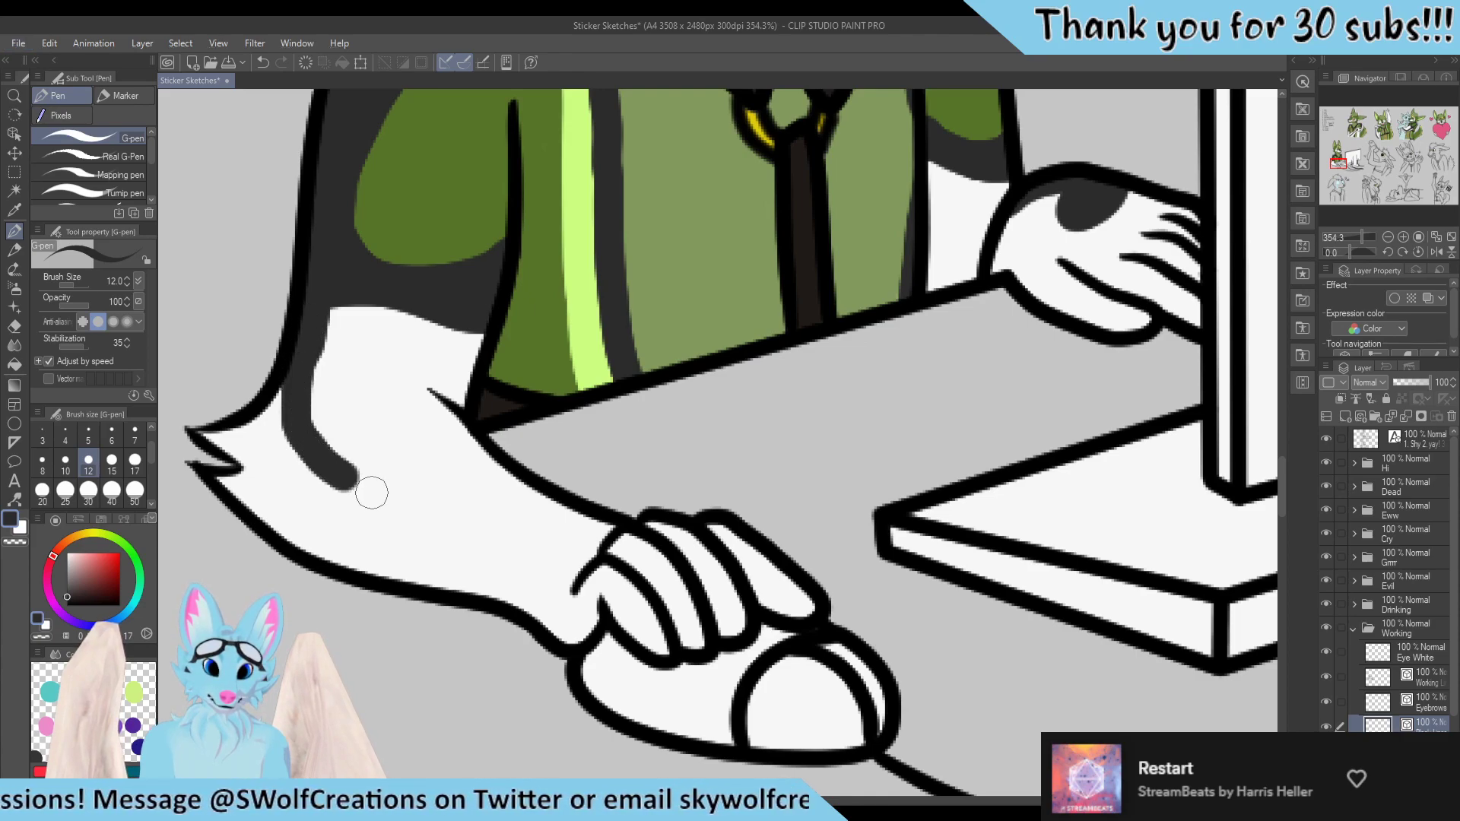
pyautogui.hotkey('ctrl', 'z')
pyautogui.moveTo(311, 335)
pyautogui.mouseDown()
pyautogui.moveTo(292, 426)
pyautogui.moveTo(332, 482)
pyautogui.moveTo(391, 511)
pyautogui.moveTo(602, 555)
pyautogui.mouseUp()
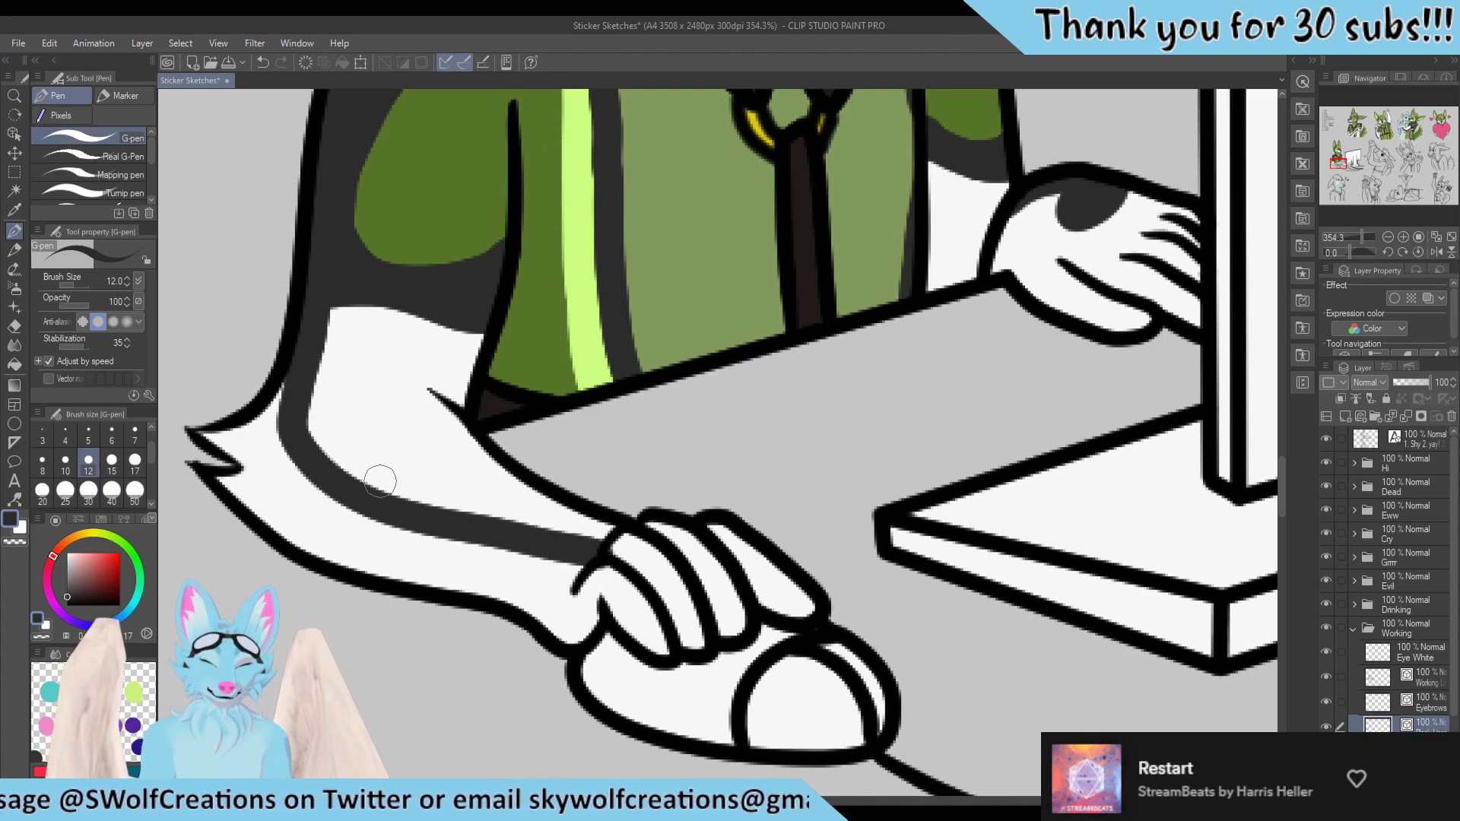
pyautogui.hotkey('ctrl', 'z')
pyautogui.moveTo(302, 365)
pyautogui.mouseDown()
pyautogui.moveTo(285, 427)
pyautogui.moveTo(301, 447)
pyautogui.moveTo(447, 484)
pyautogui.moveTo(603, 572)
pyautogui.mouseUp()
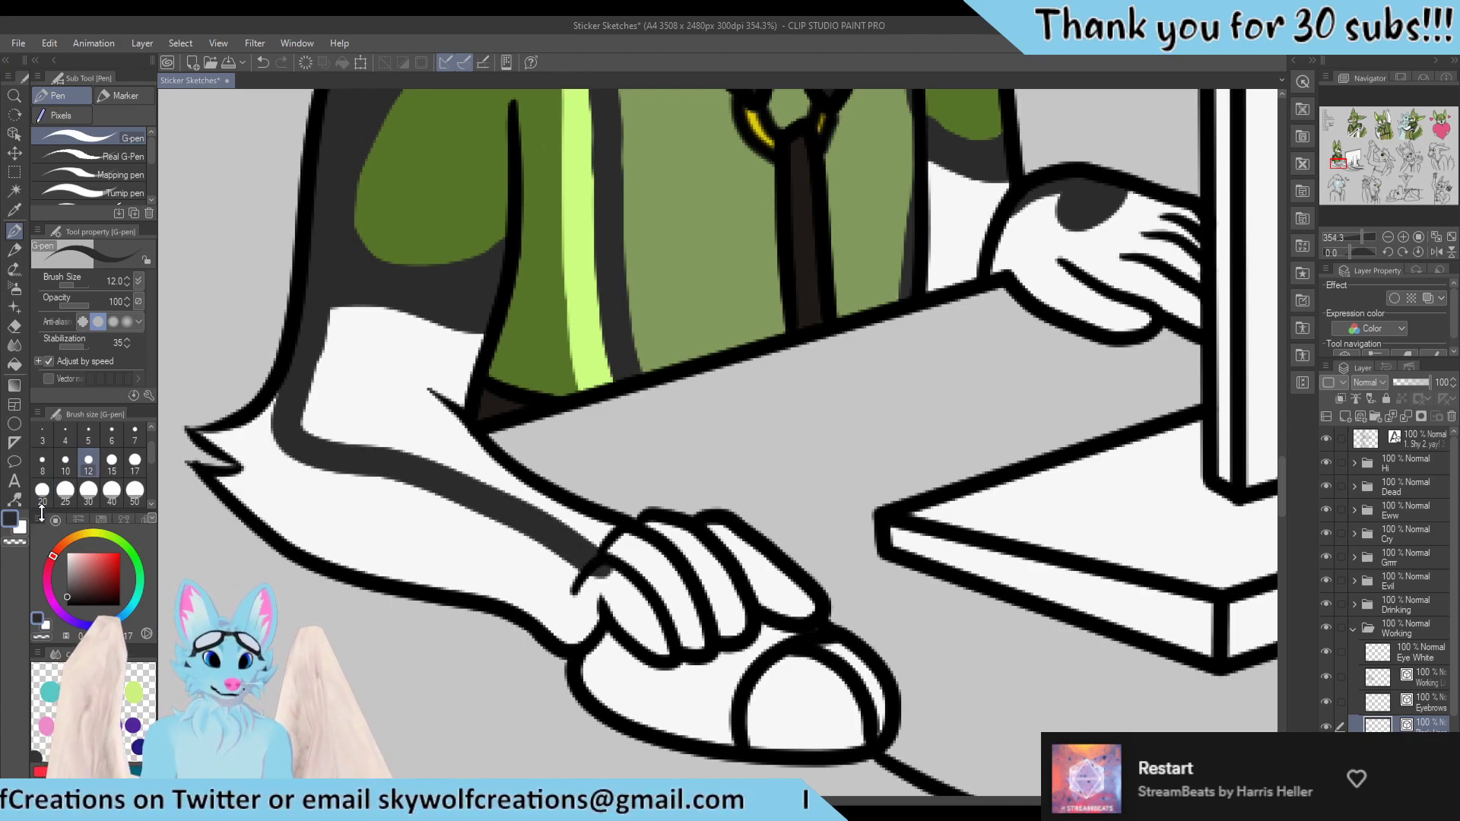
# Pinch the forearm line at lower strength to smooth its lower bend and wrist end
pyautogui.press('y')
pyautogui.moveTo(339, 460)
pyautogui.mouseDown()
pyautogui.moveTo(302, 424)
pyautogui.moveTo(289, 438)
pyautogui.moveTo(366, 460)
pyautogui.moveTo(382, 434)
pyautogui.moveTo(333, 434)
pyautogui.moveTo(438, 474)
pyautogui.moveTo(433, 458)
pyautogui.moveTo(462, 490)
pyautogui.mouseUp()
pyautogui.click(100, 304)
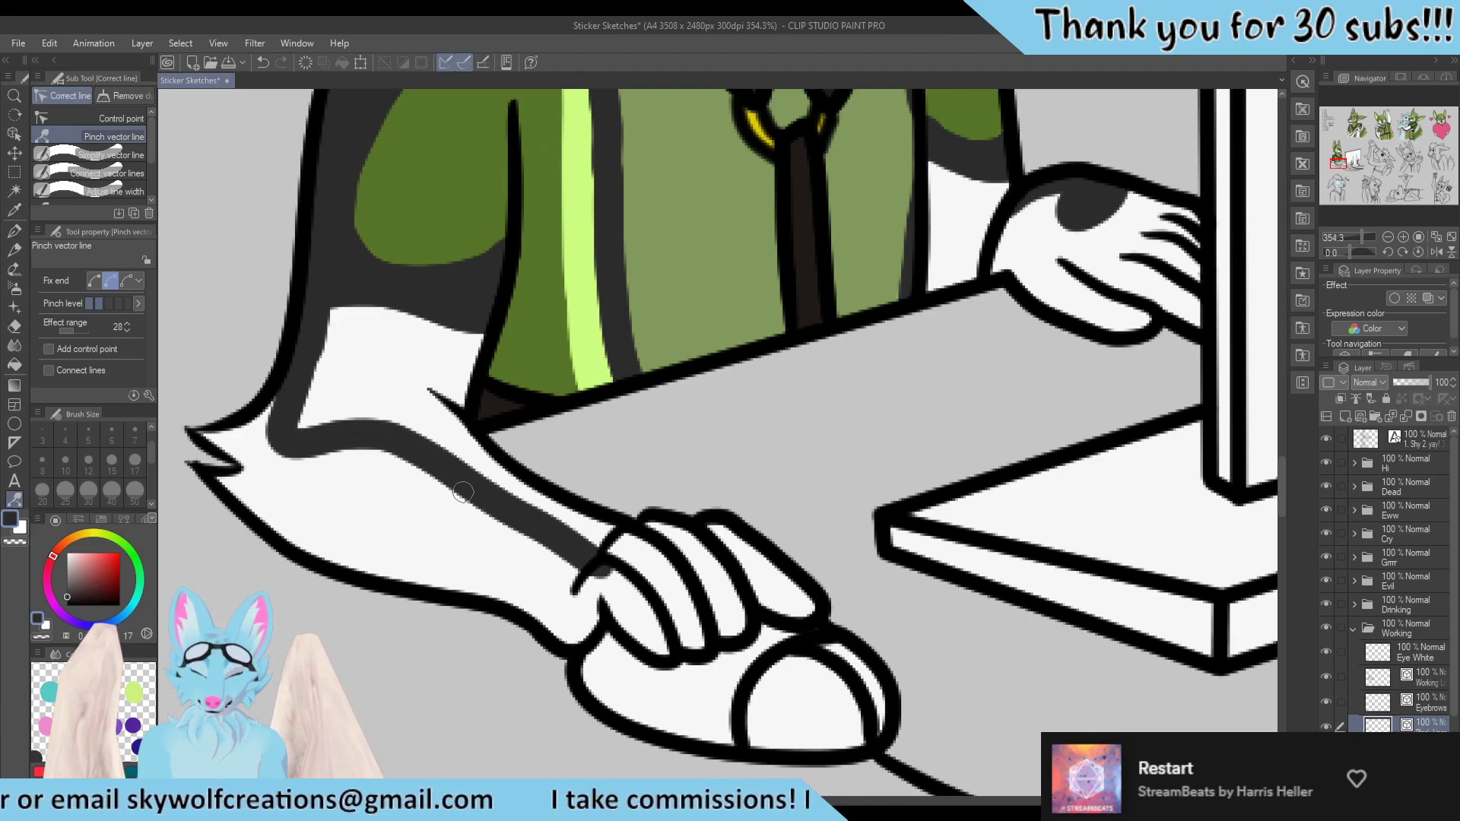
pyautogui.moveTo(616, 570); pyautogui.dragTo(609, 557)
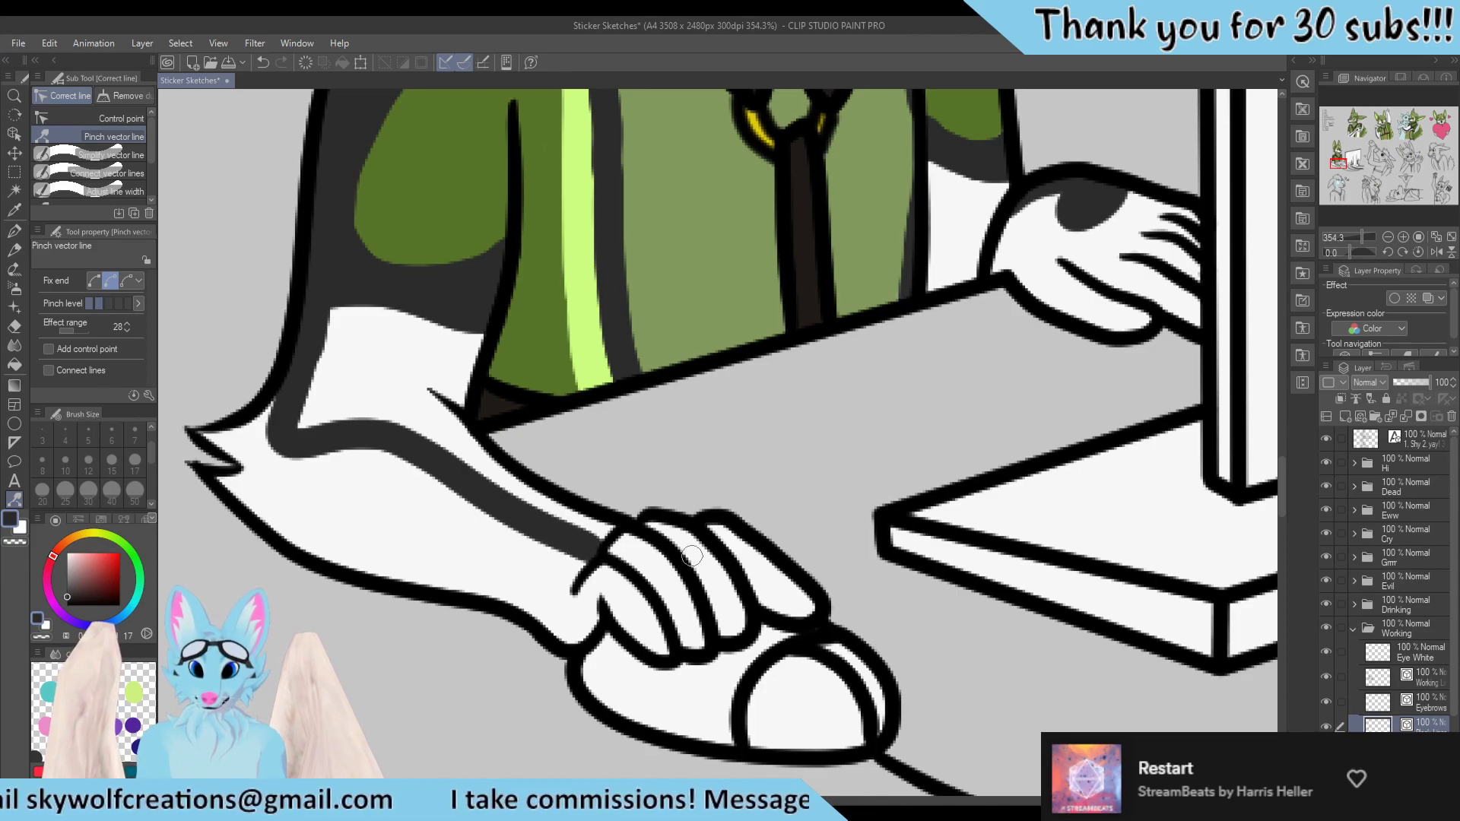
pyautogui.scroll(-8, 748, 457)
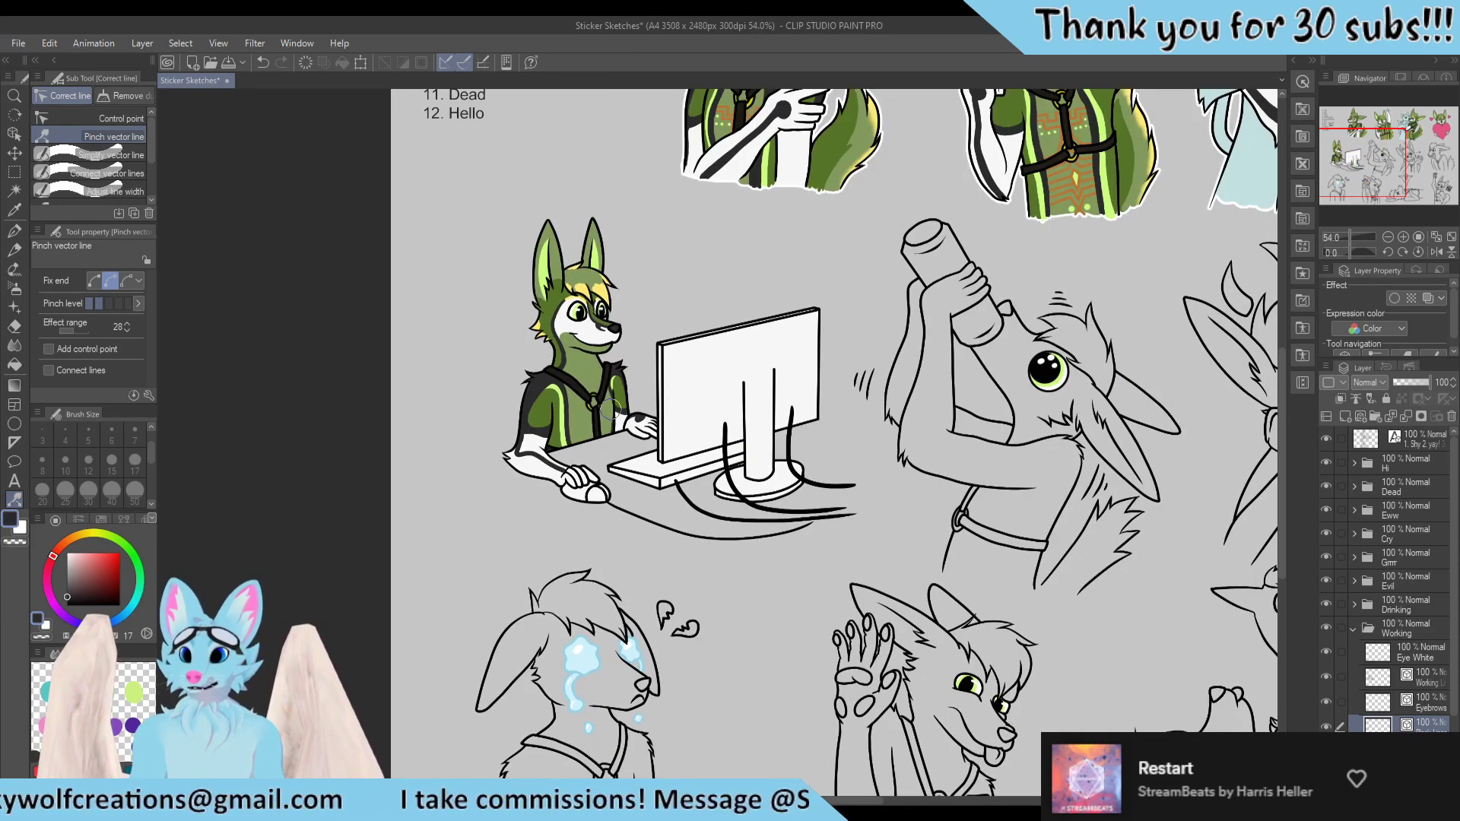
pyautogui.scroll(-1, 559, 403)
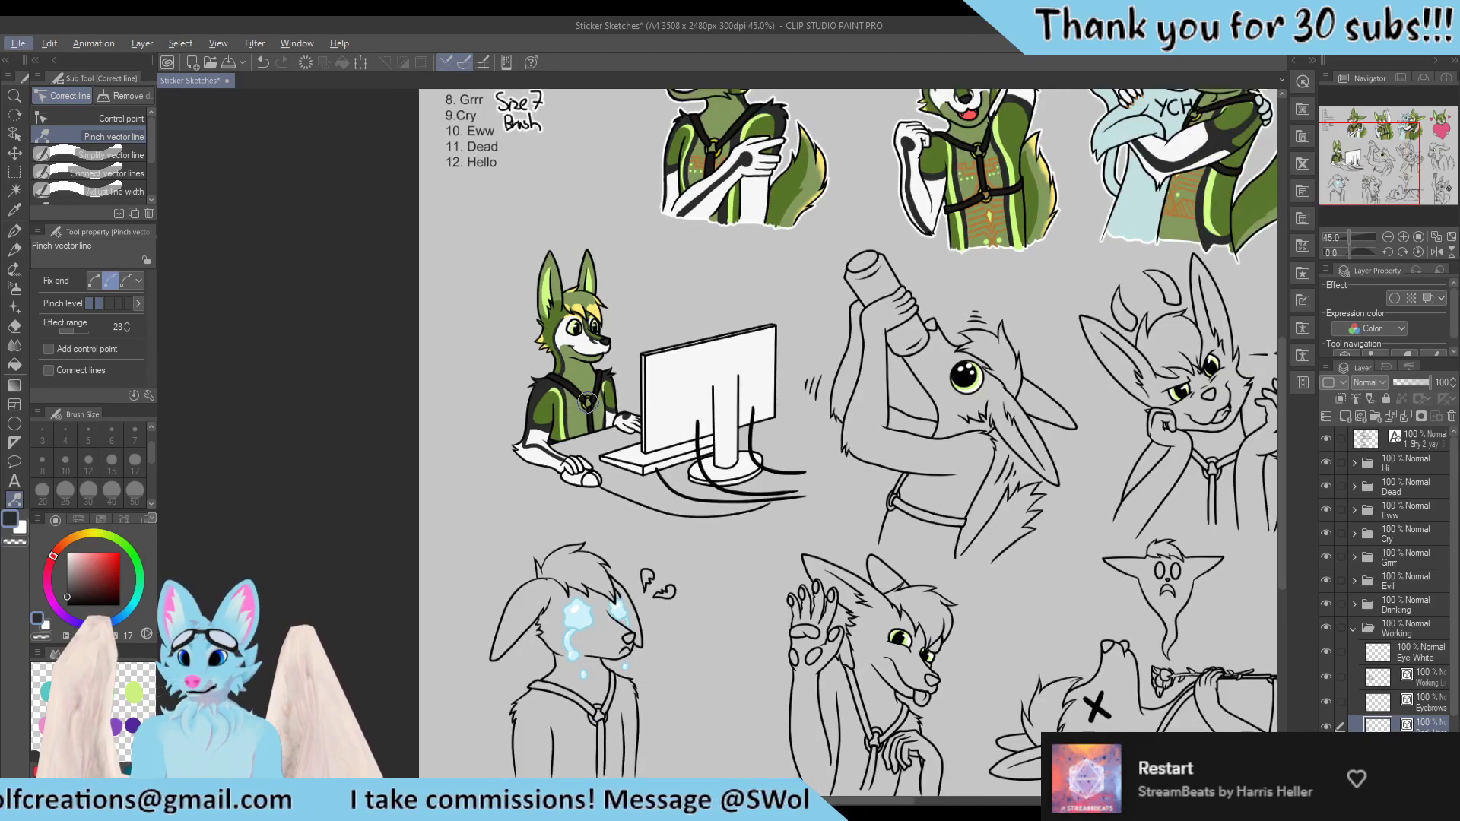
pyautogui.scroll(-1, 588, 392)
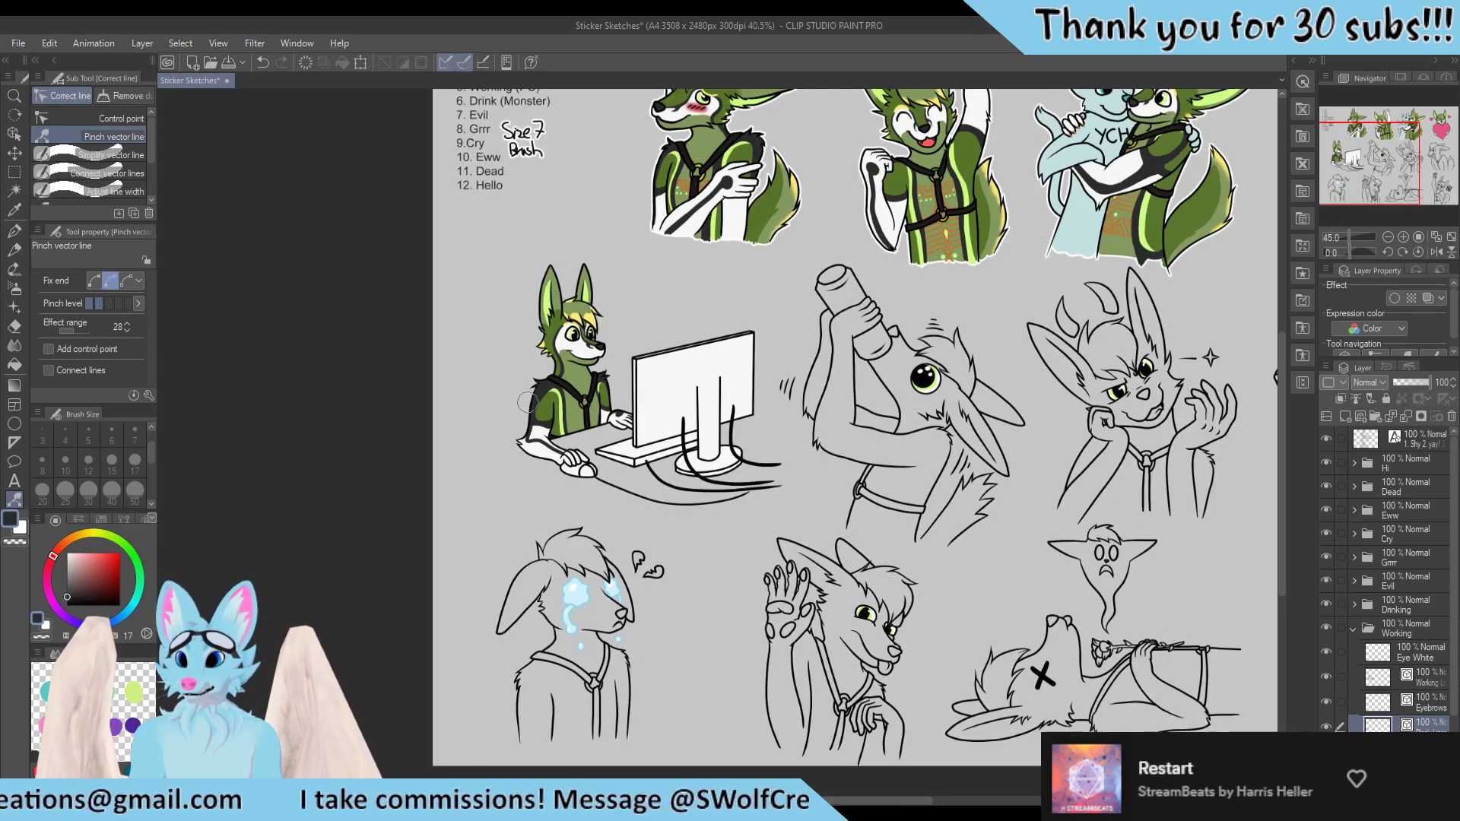
pyautogui.scroll(-1, 543, 411)
pyautogui.scroll(9, 543, 418)
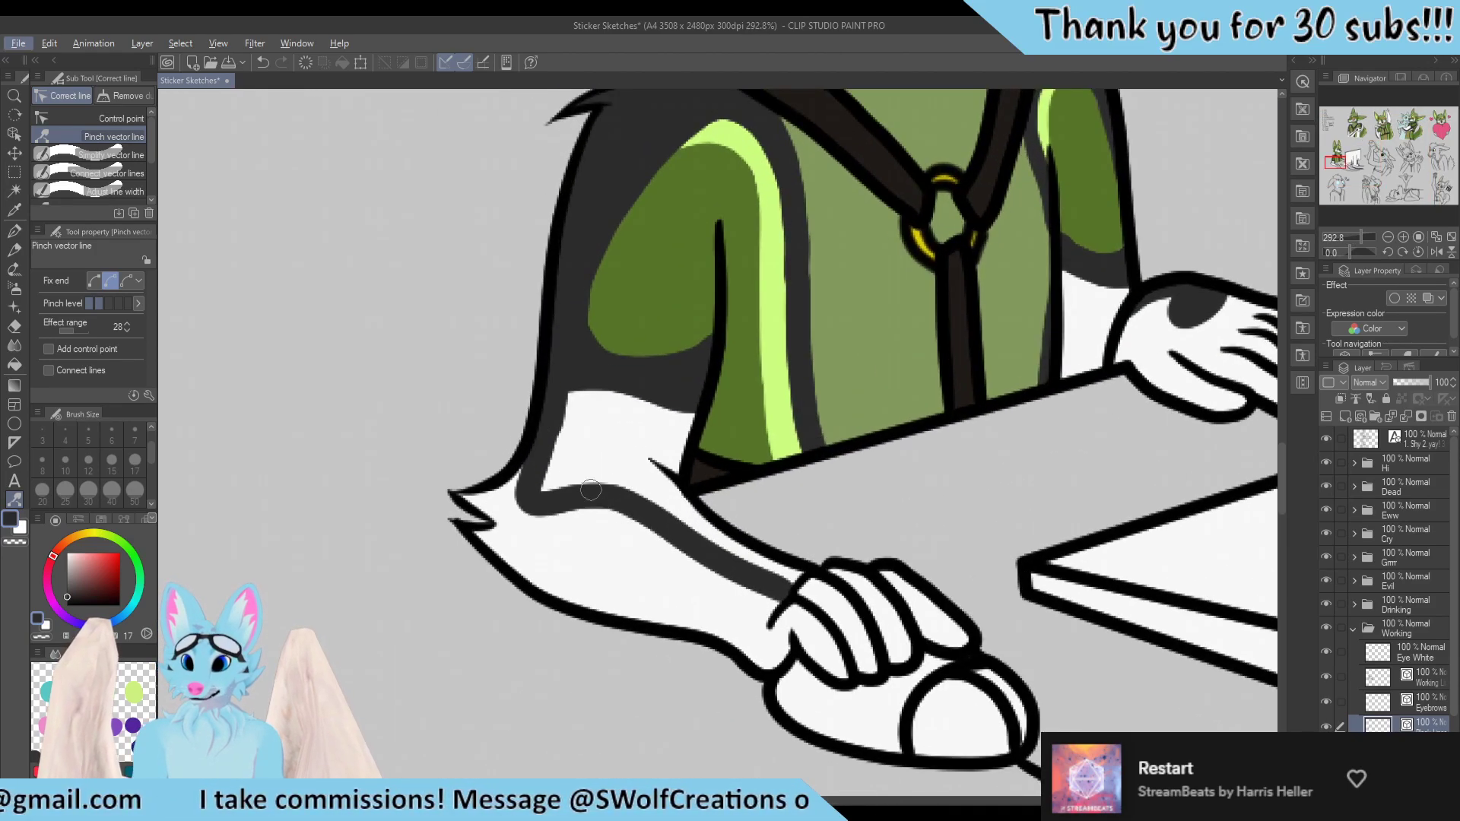
# Reshape the line's elbow corner and wrist end, then raise one control point slightly
pyautogui.moveTo(522, 503)
pyautogui.mouseDown()
pyautogui.moveTo(495, 505)
pyautogui.moveTo(531, 469)
pyautogui.mouseUp()
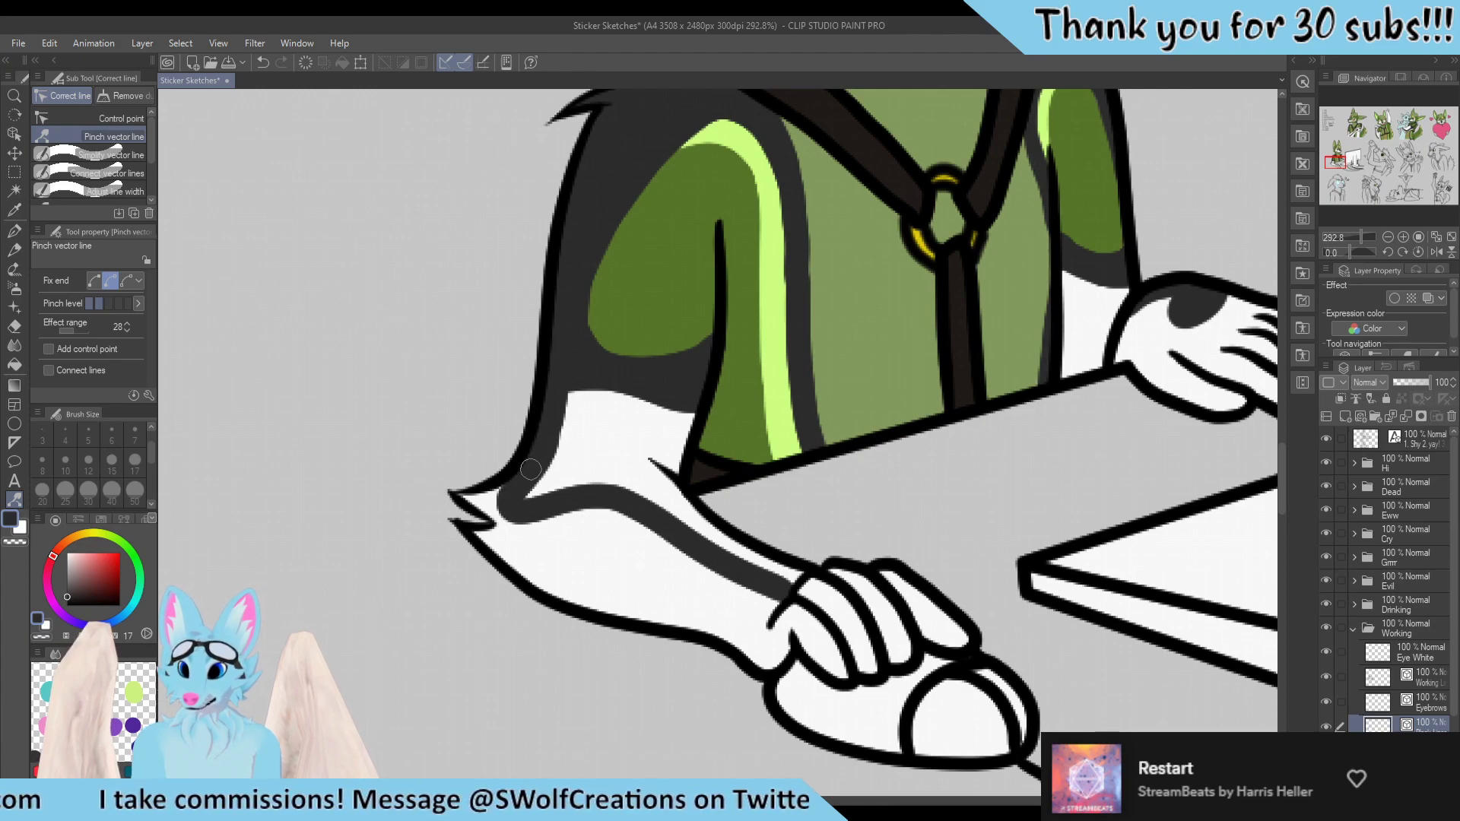
pyautogui.moveTo(619, 495)
pyautogui.mouseDown()
pyautogui.moveTo(545, 504)
pyautogui.moveTo(597, 506)
pyautogui.moveTo(549, 498)
pyautogui.moveTo(564, 484)
pyautogui.mouseUp()
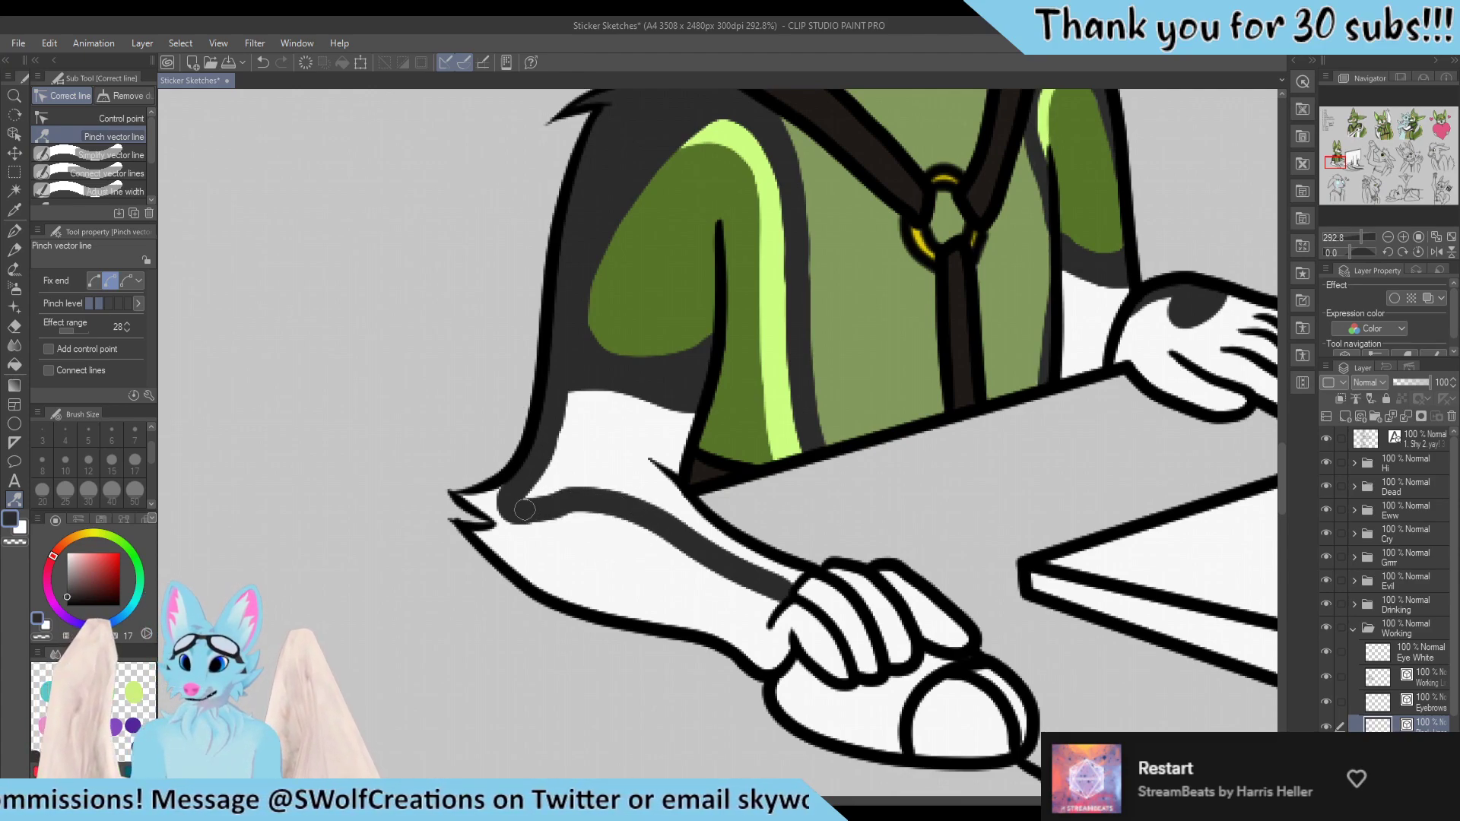
pyautogui.moveTo(524, 509); pyautogui.dragTo(502, 515)
pyautogui.moveTo(595, 506)
pyautogui.mouseDown()
pyautogui.moveTo(551, 510)
pyautogui.moveTo(598, 509)
pyautogui.moveTo(566, 514)
pyautogui.mouseUp()
pyautogui.click(99, 118)
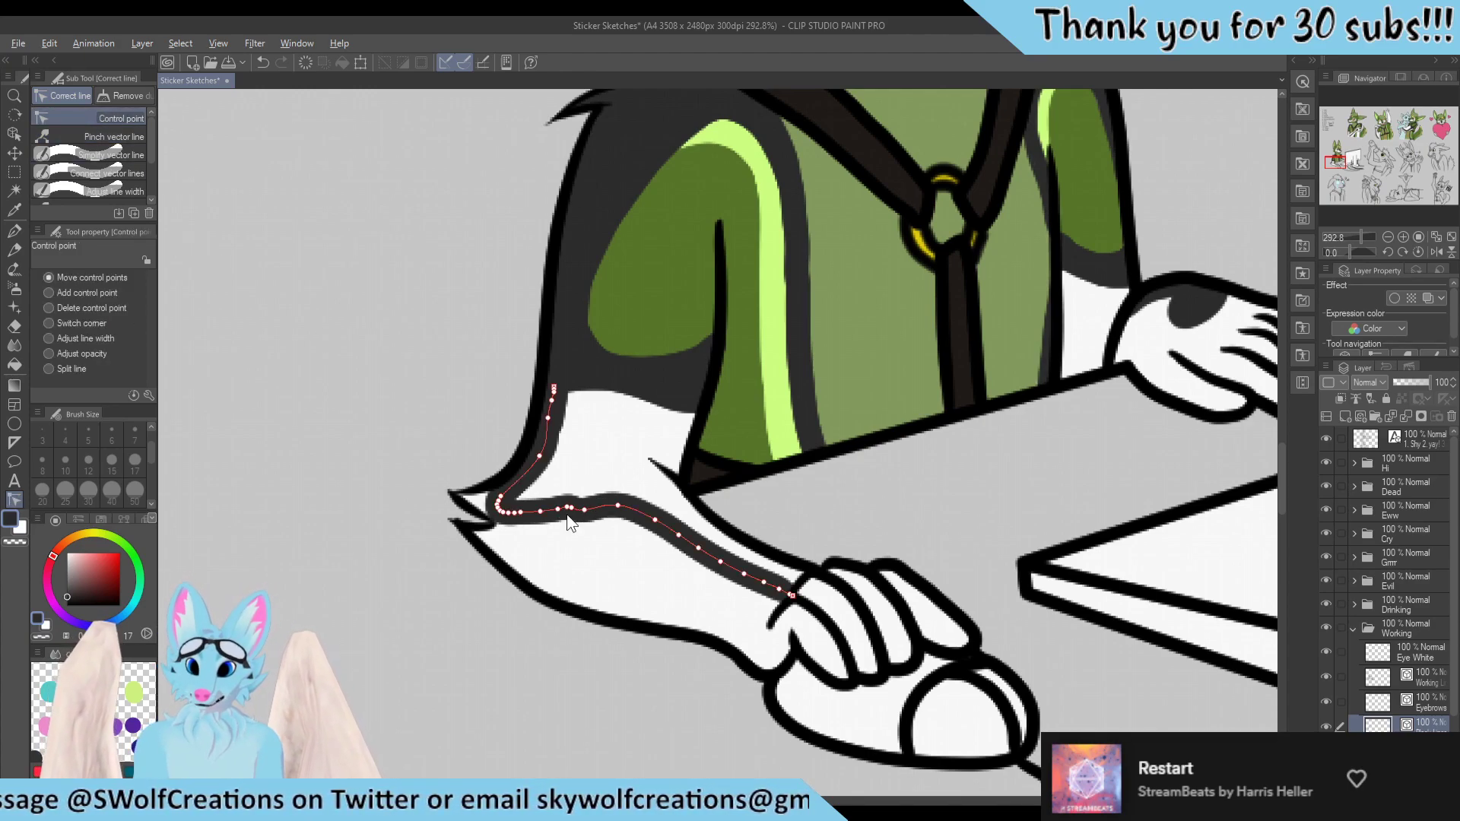
pyautogui.moveTo(569, 510); pyautogui.dragTo(568, 505)
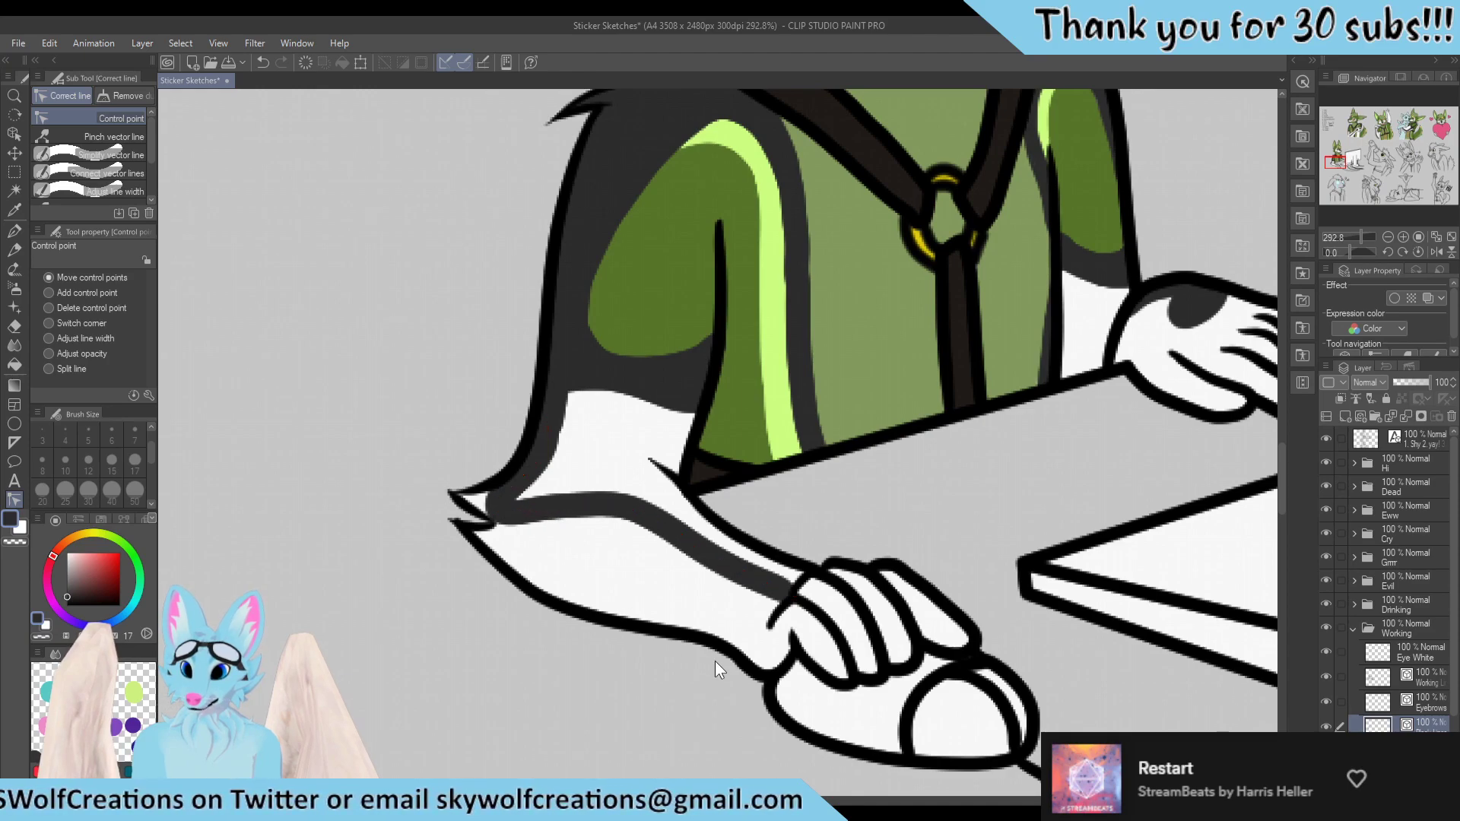
pyautogui.click(13, 232)
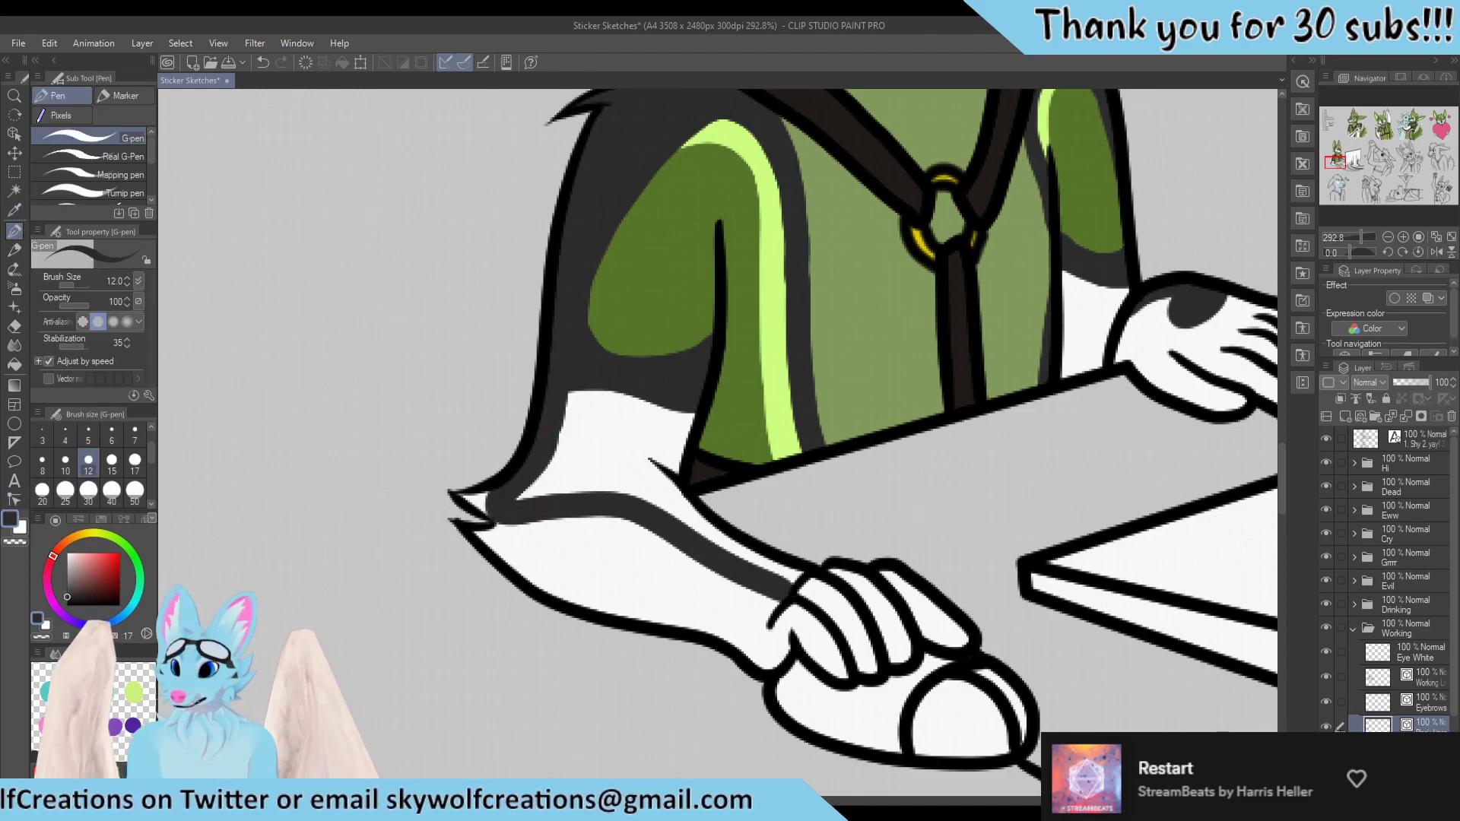
pyautogui.click(1416, 751)
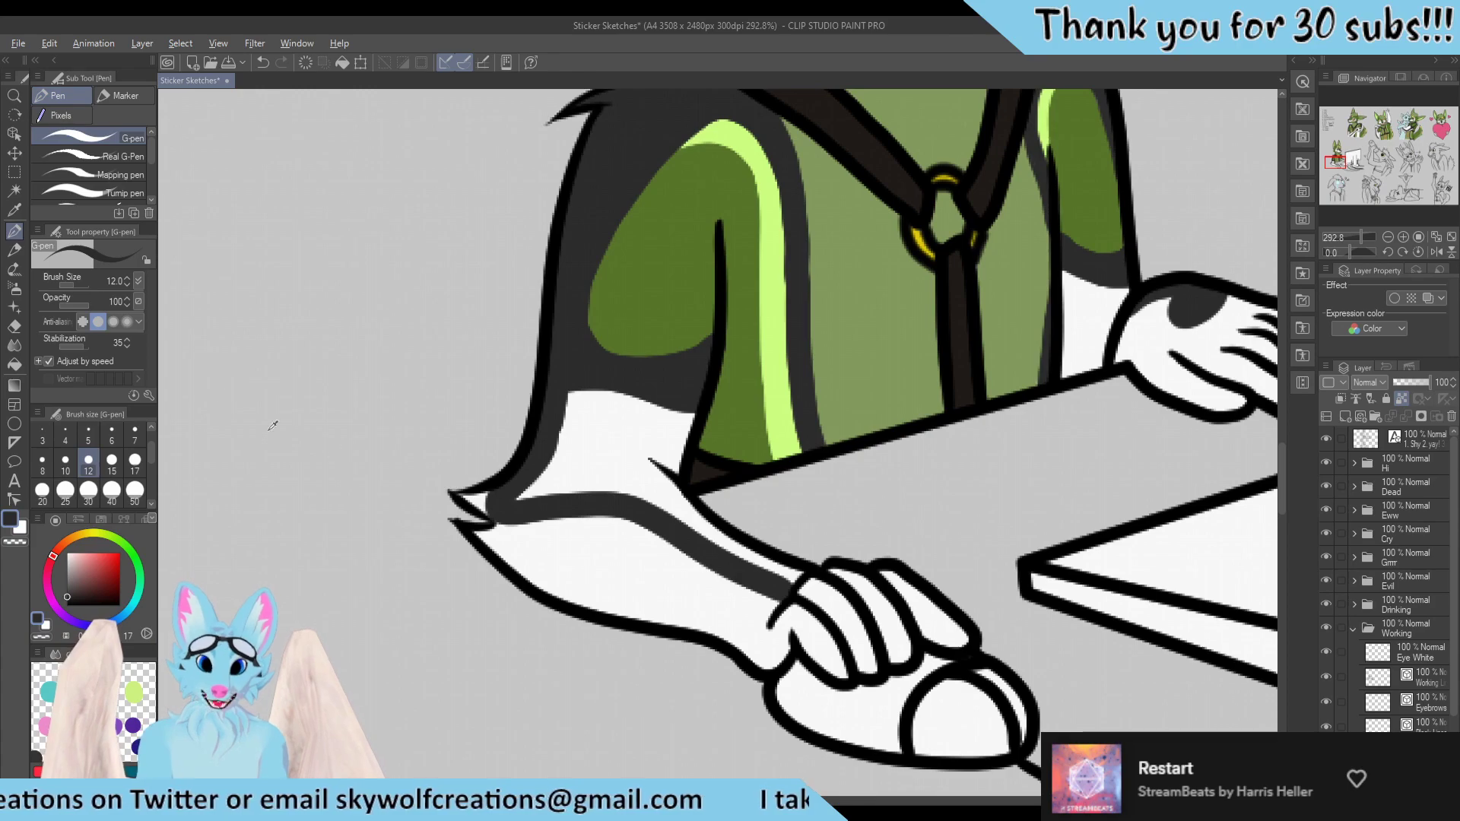
pyautogui.click(135, 435)
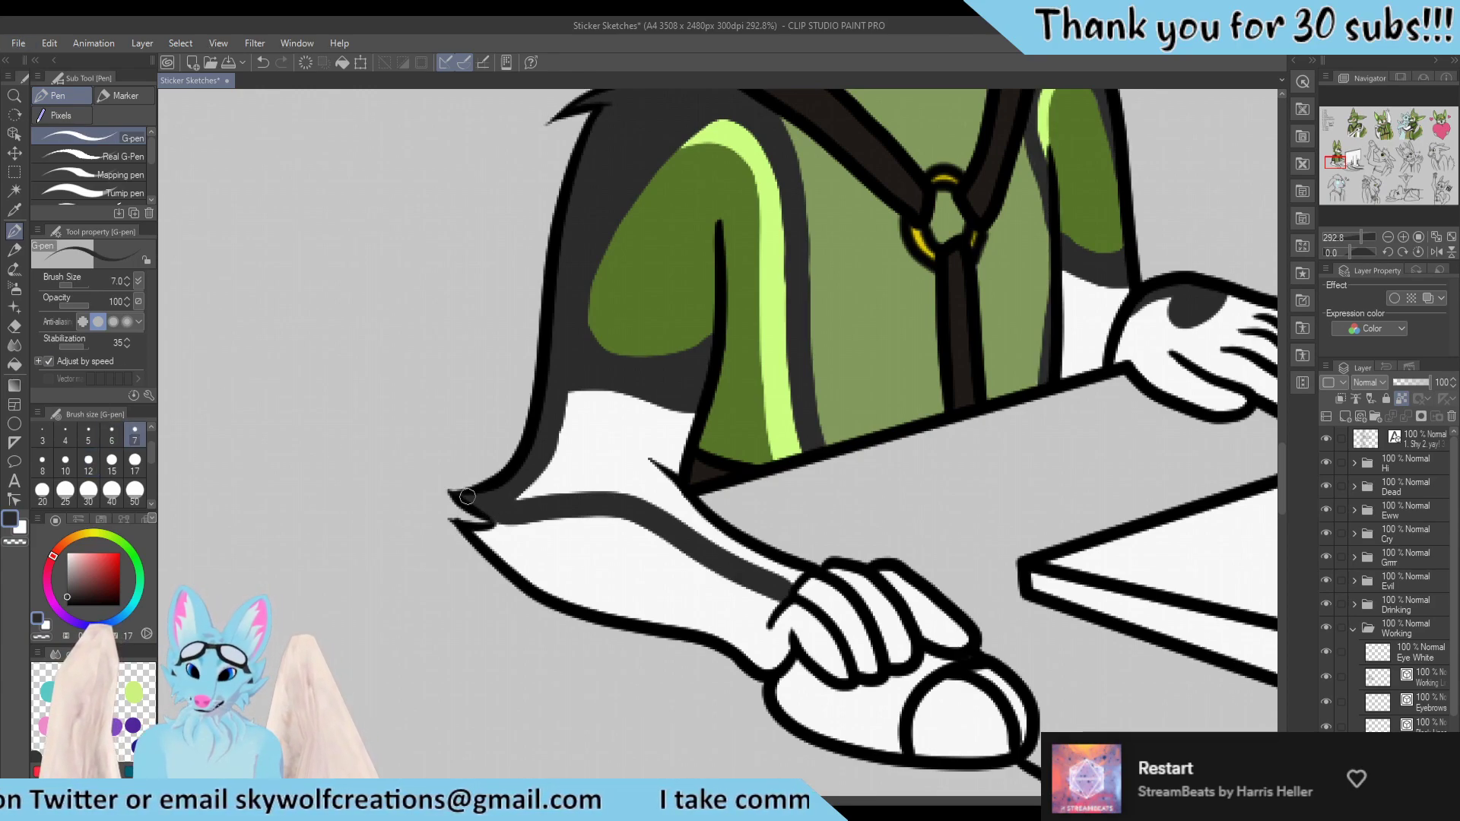
pyautogui.scroll(-6, 502, 508)
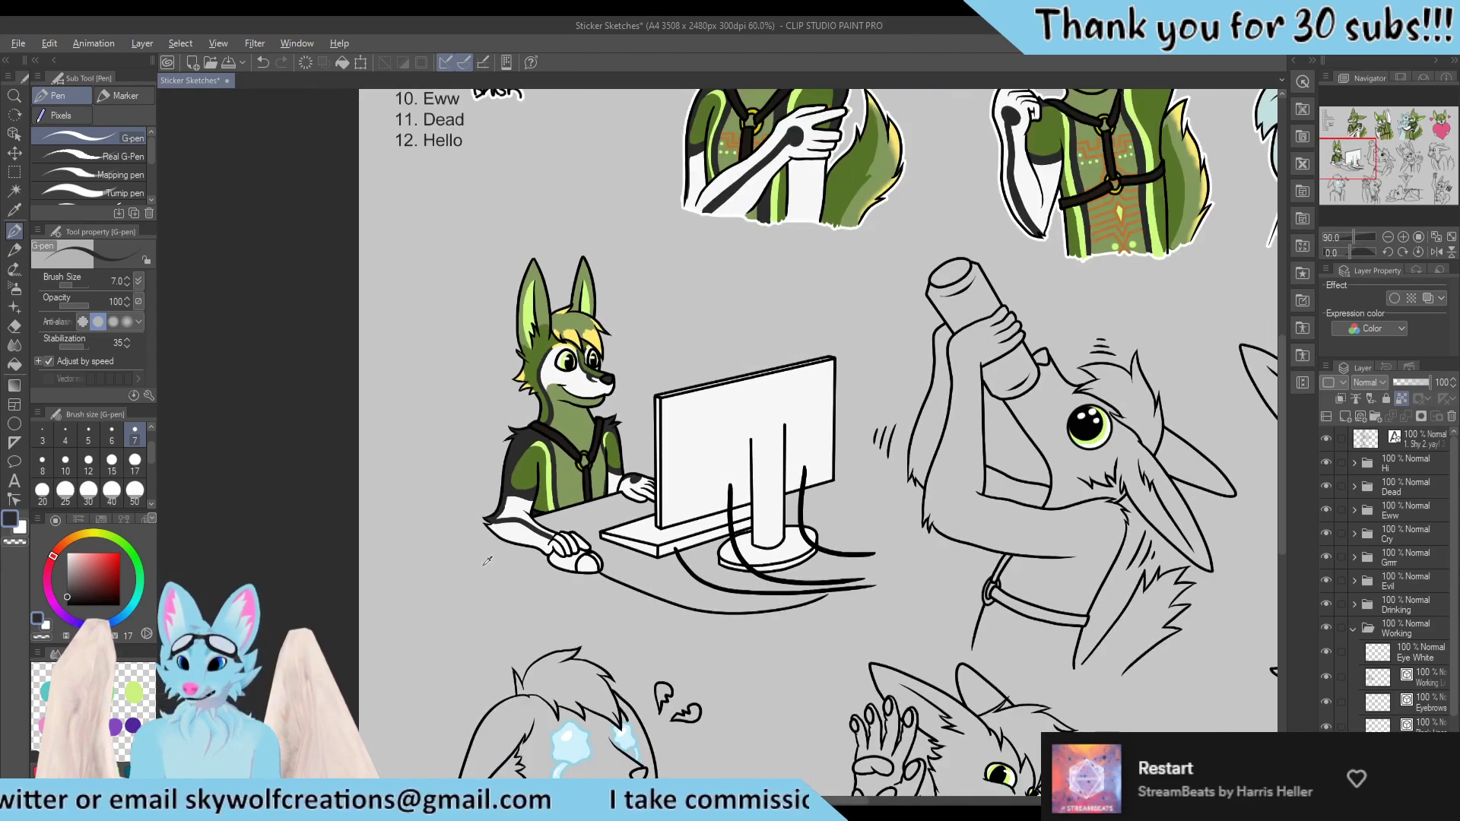
pyautogui.scroll(1, 484, 518)
pyautogui.scroll(7, 484, 518)
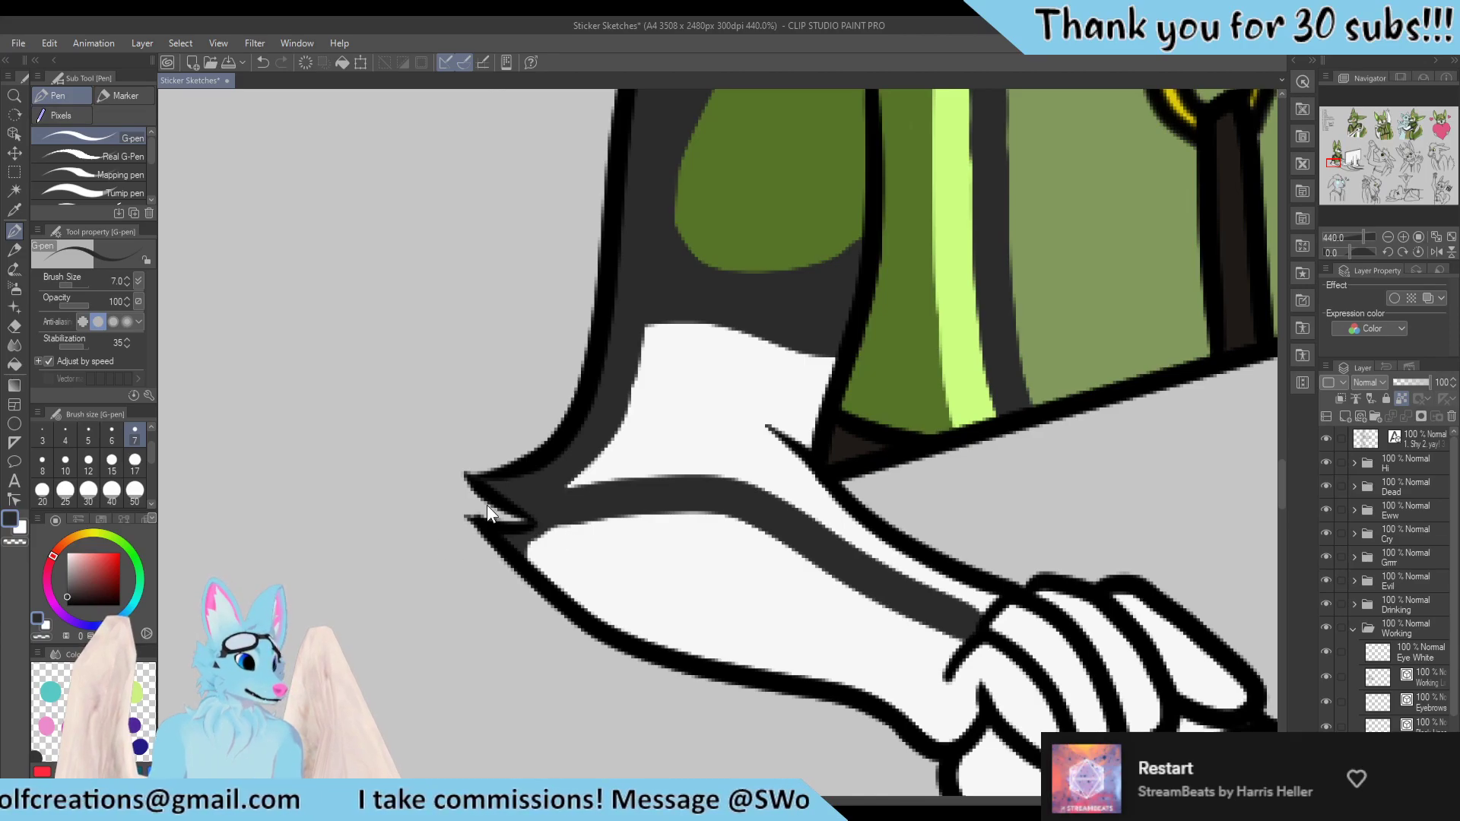
pyautogui.scroll(-2, 499, 454)
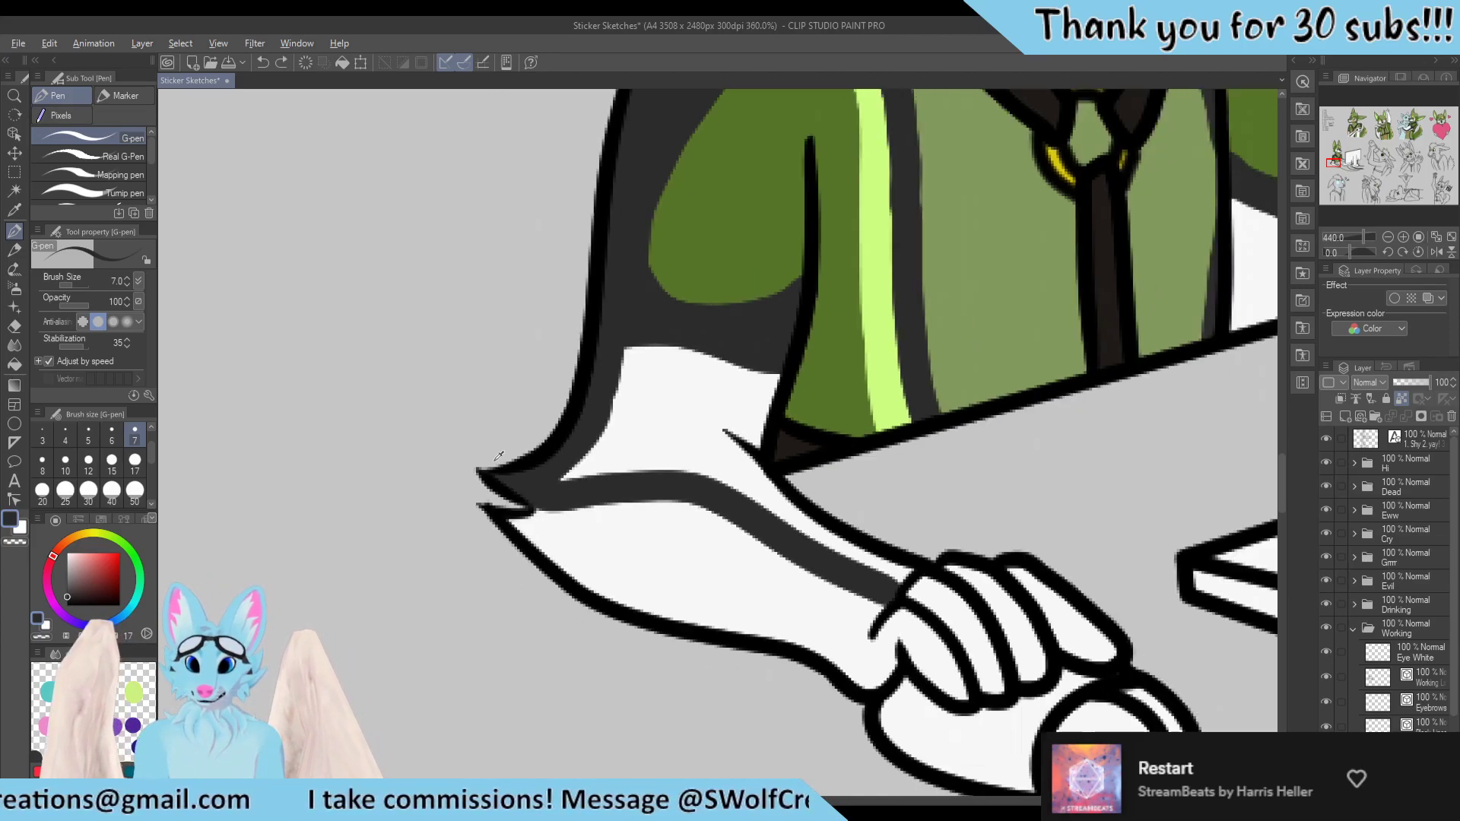
pyautogui.scroll(-5, 471, 448)
pyautogui.scroll(6, 559, 401)
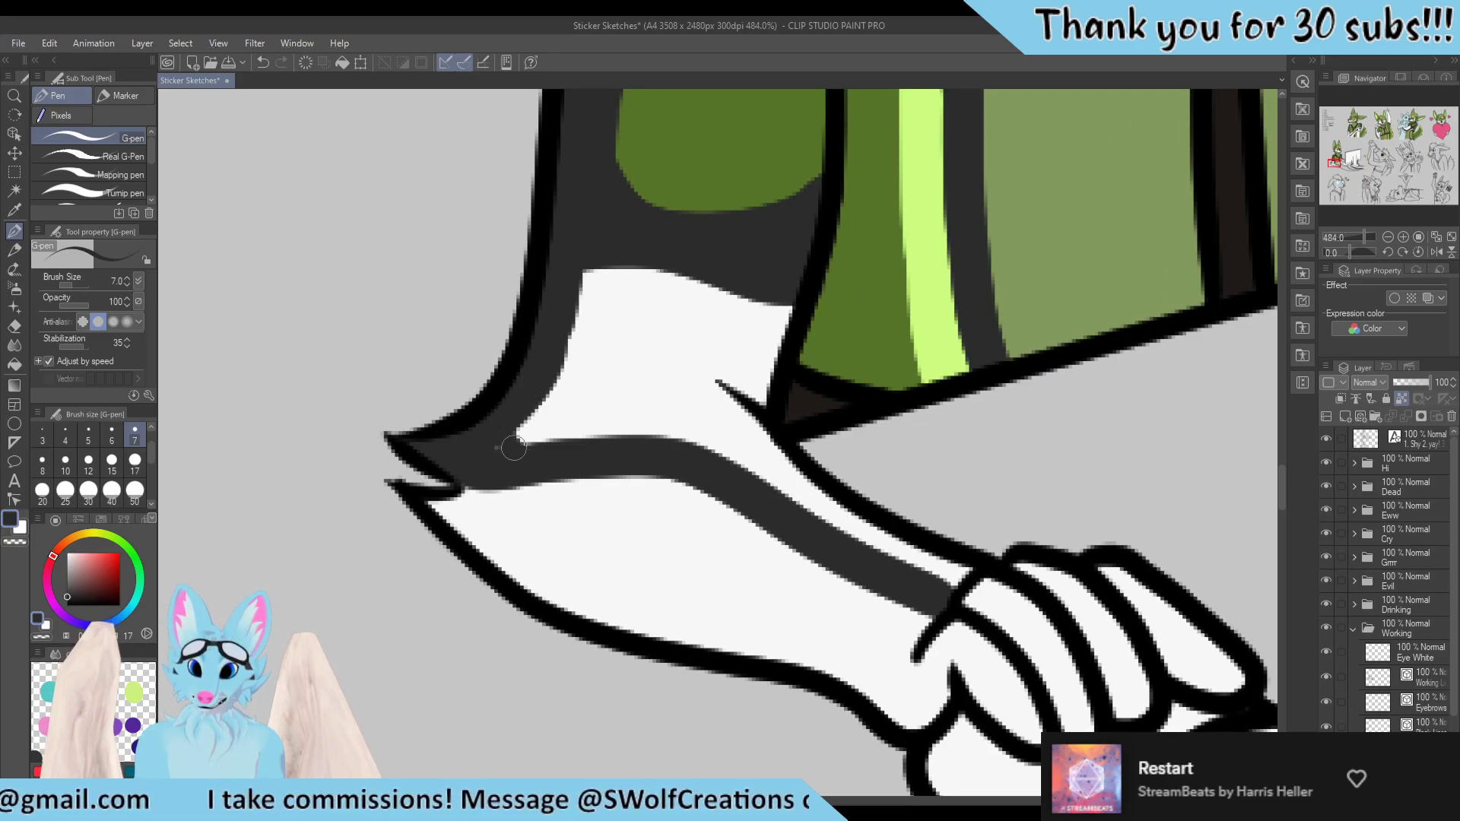
pyautogui.scroll(-10, 571, 495)
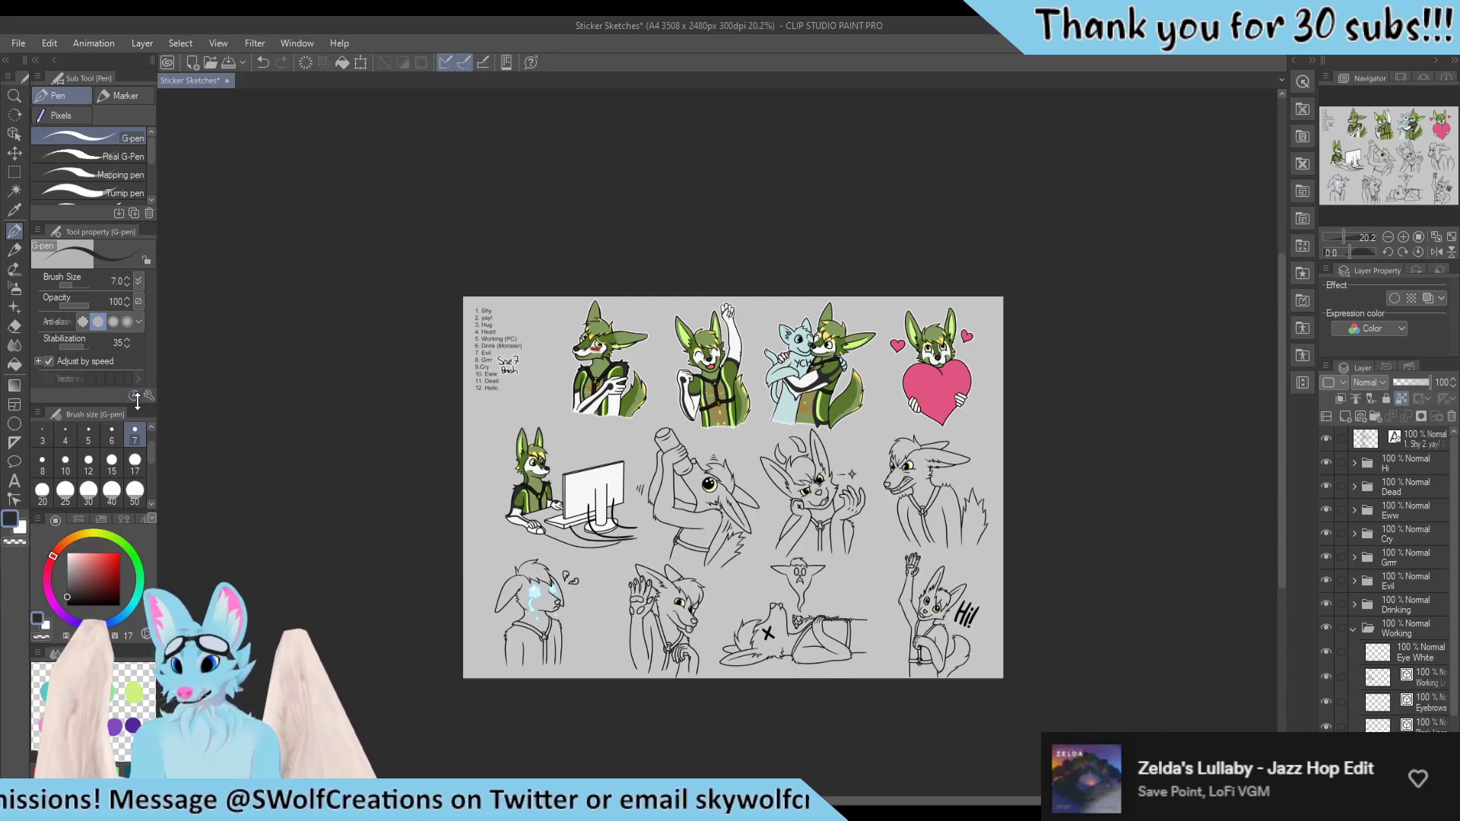
# Swap to white and pinch the dark sleeve line near the elbow upward on Black Lines
pyautogui.scroll(1, 481, 506)
pyautogui.scroll(10, 481, 505)
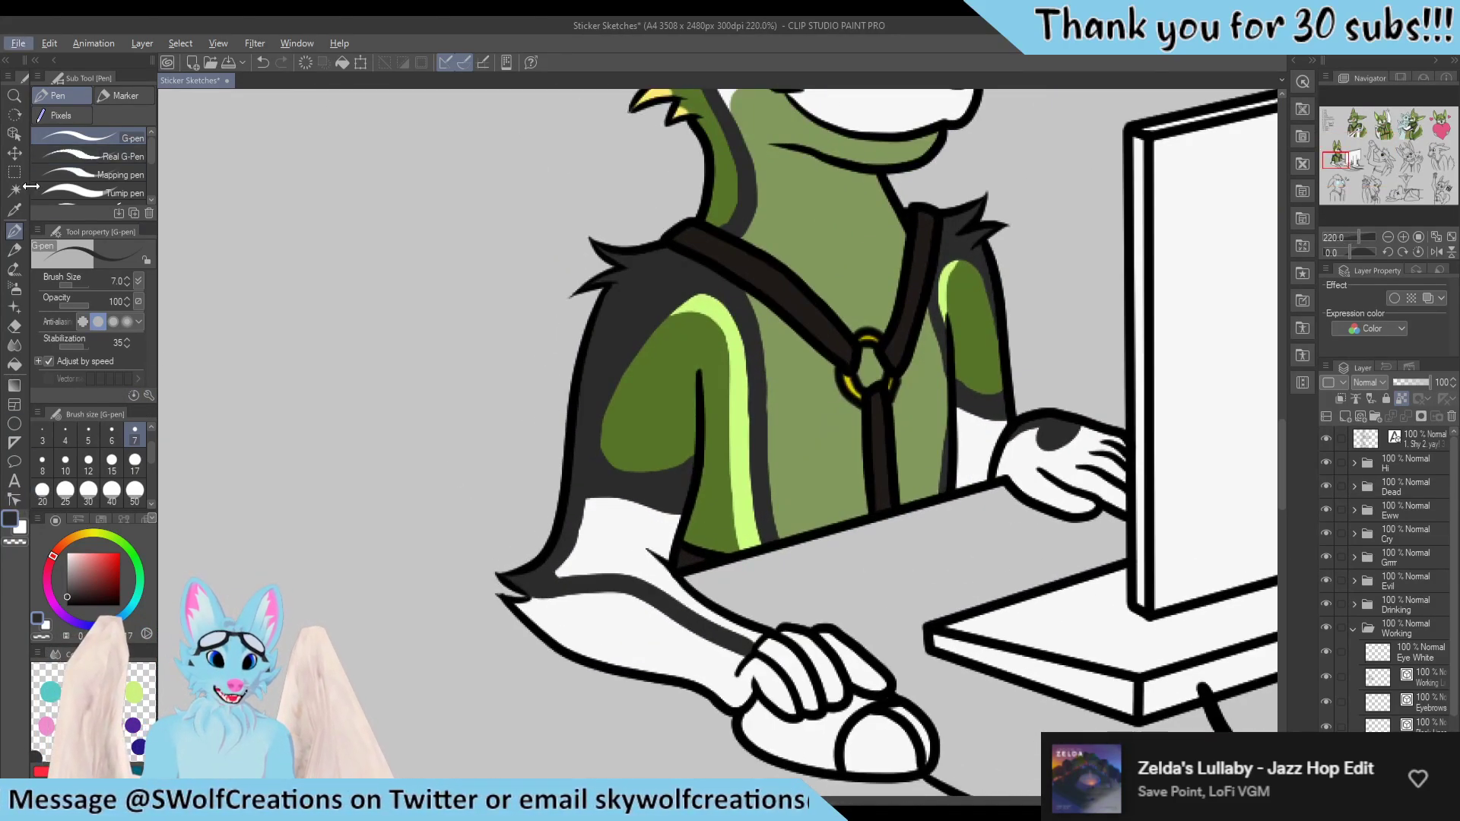
pyautogui.press('x')
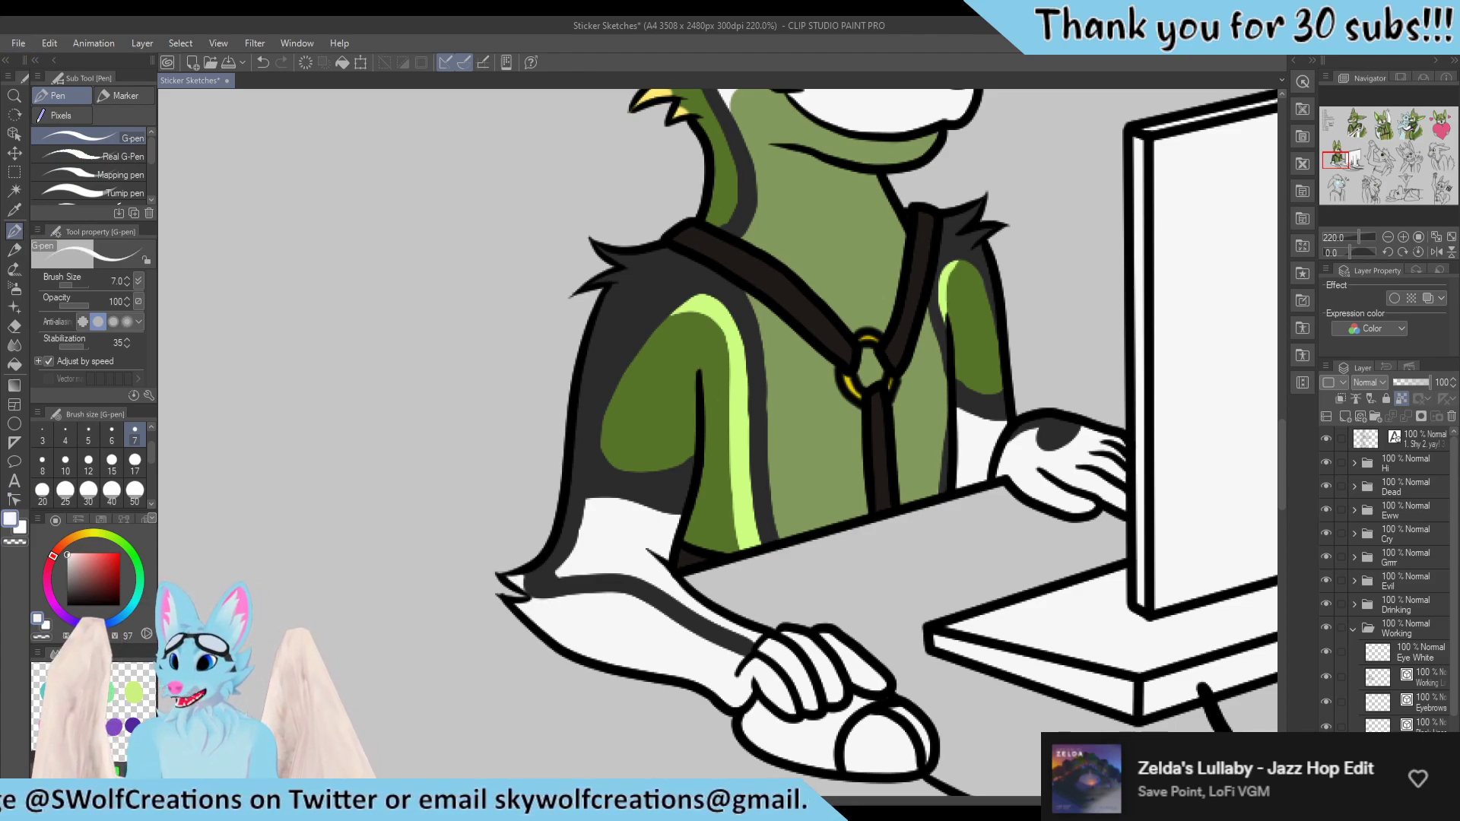
pyautogui.click(1384, 725)
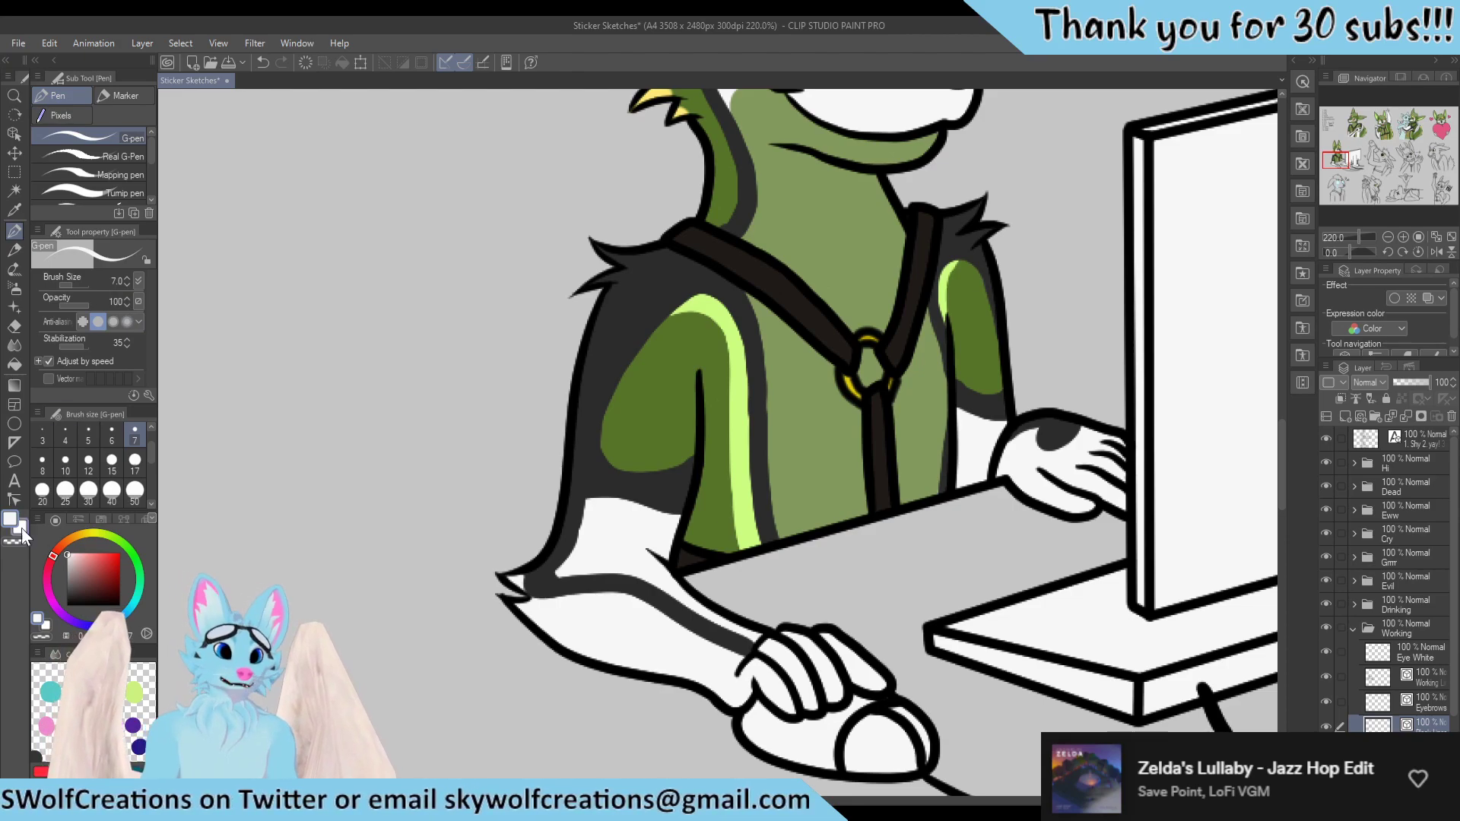
pyautogui.click(16, 499)
pyautogui.click(120, 138)
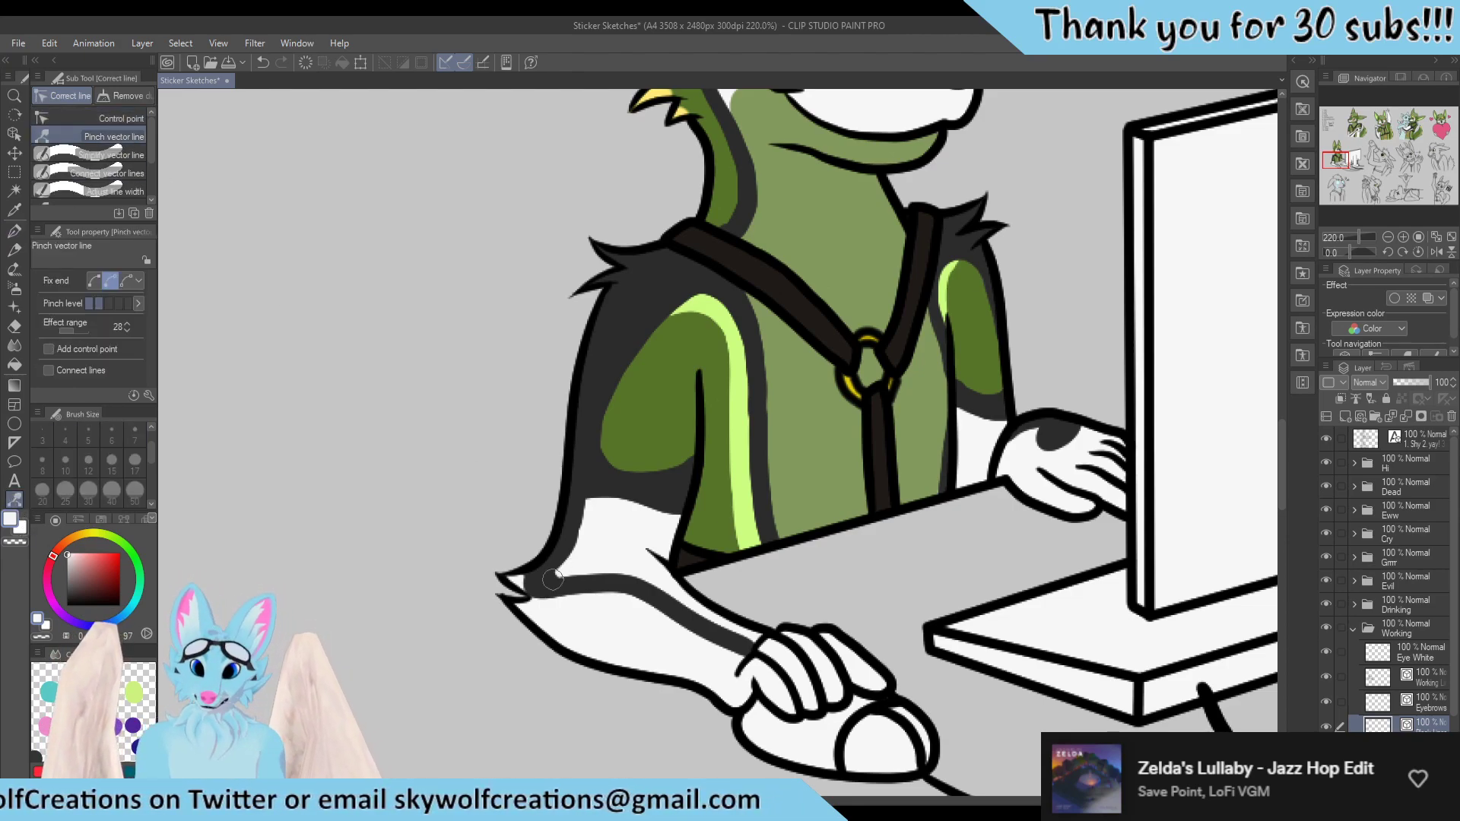
pyautogui.moveTo(553, 580); pyautogui.dragTo(552, 573)
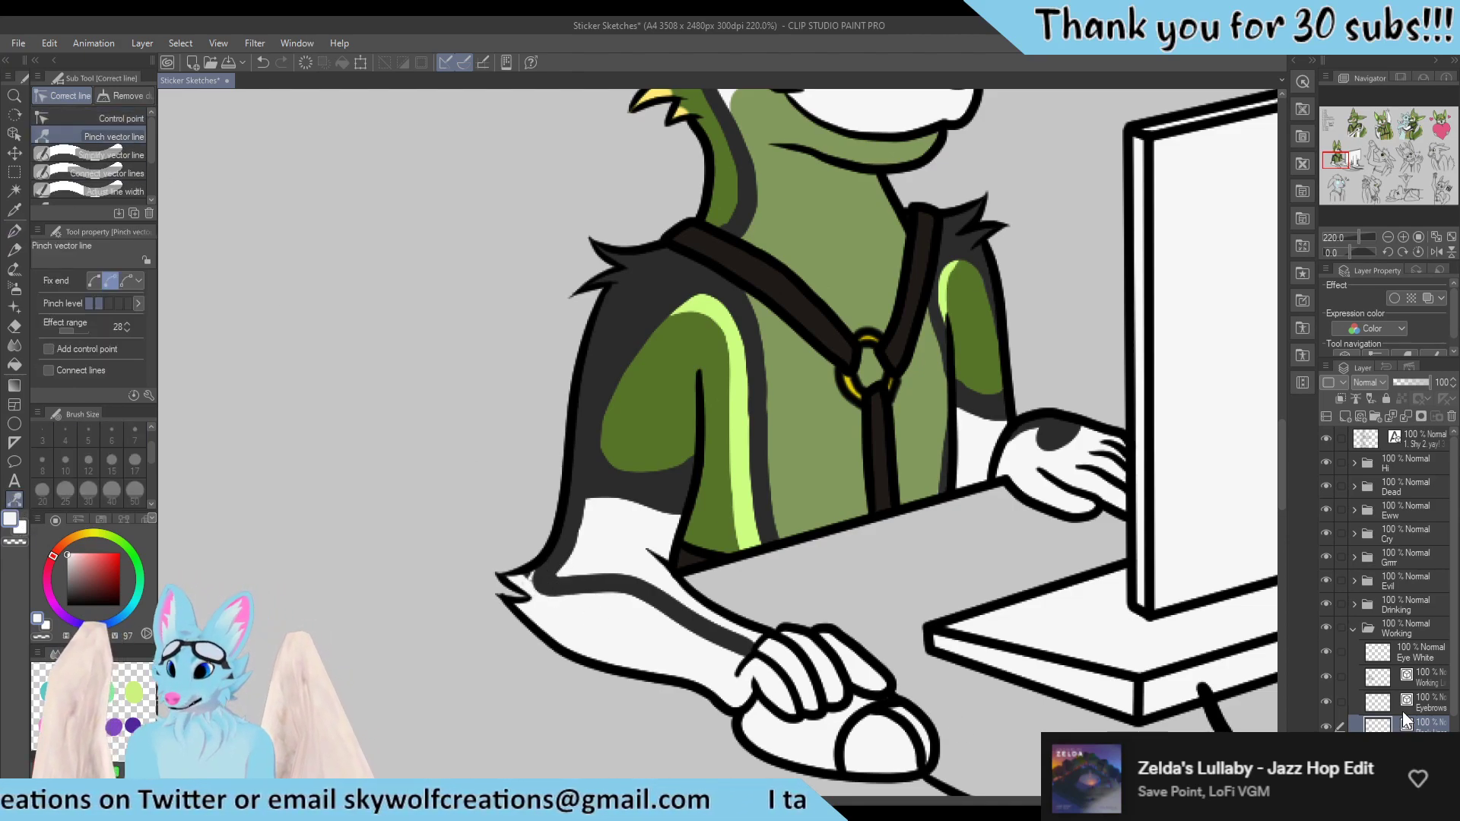
# Select the layer below the line art, then set line correction to Control point mode
pyautogui.click(1415, 752)
pyautogui.click(16, 234)
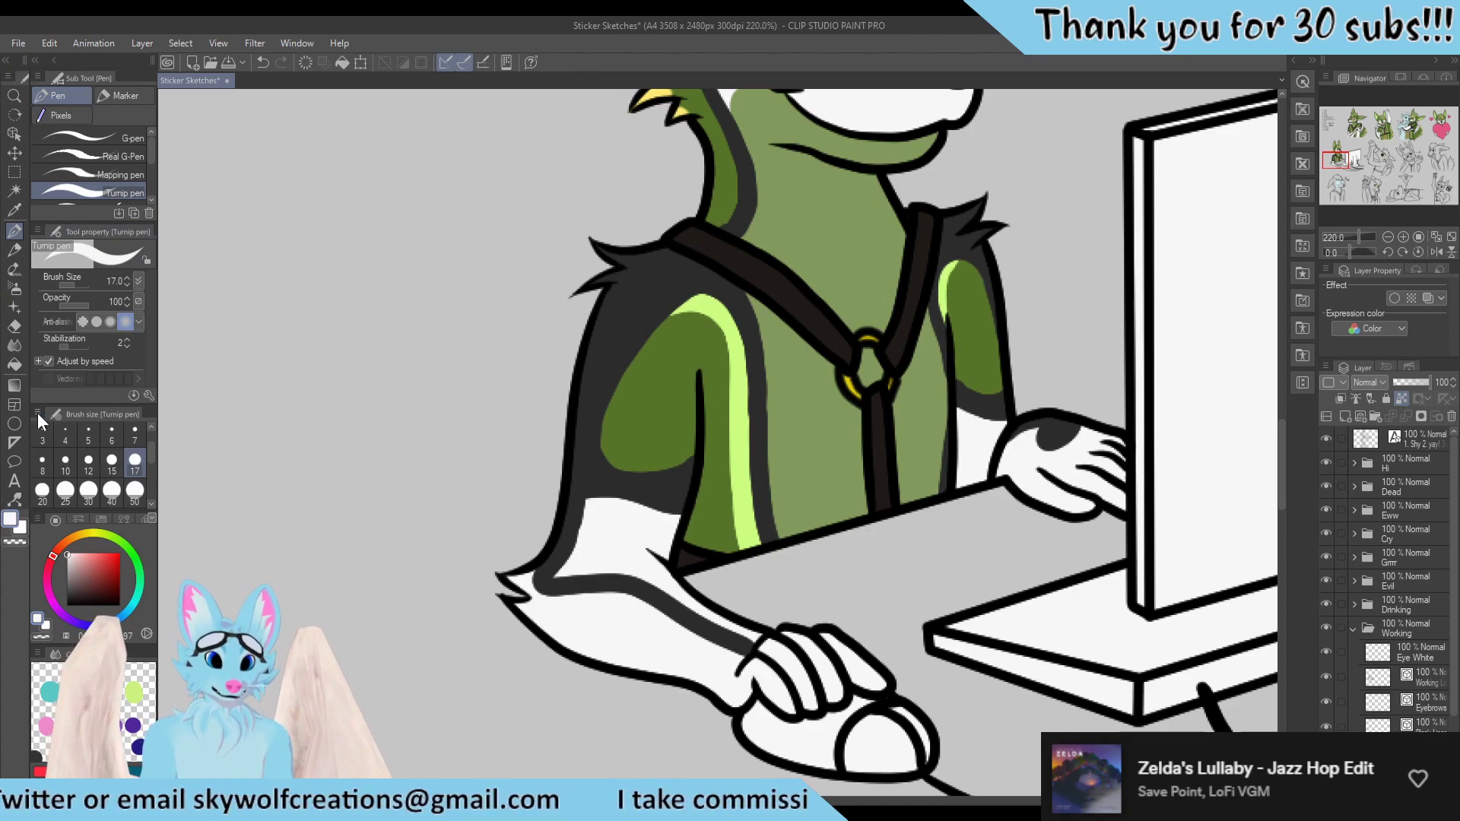
pyautogui.click(14, 498)
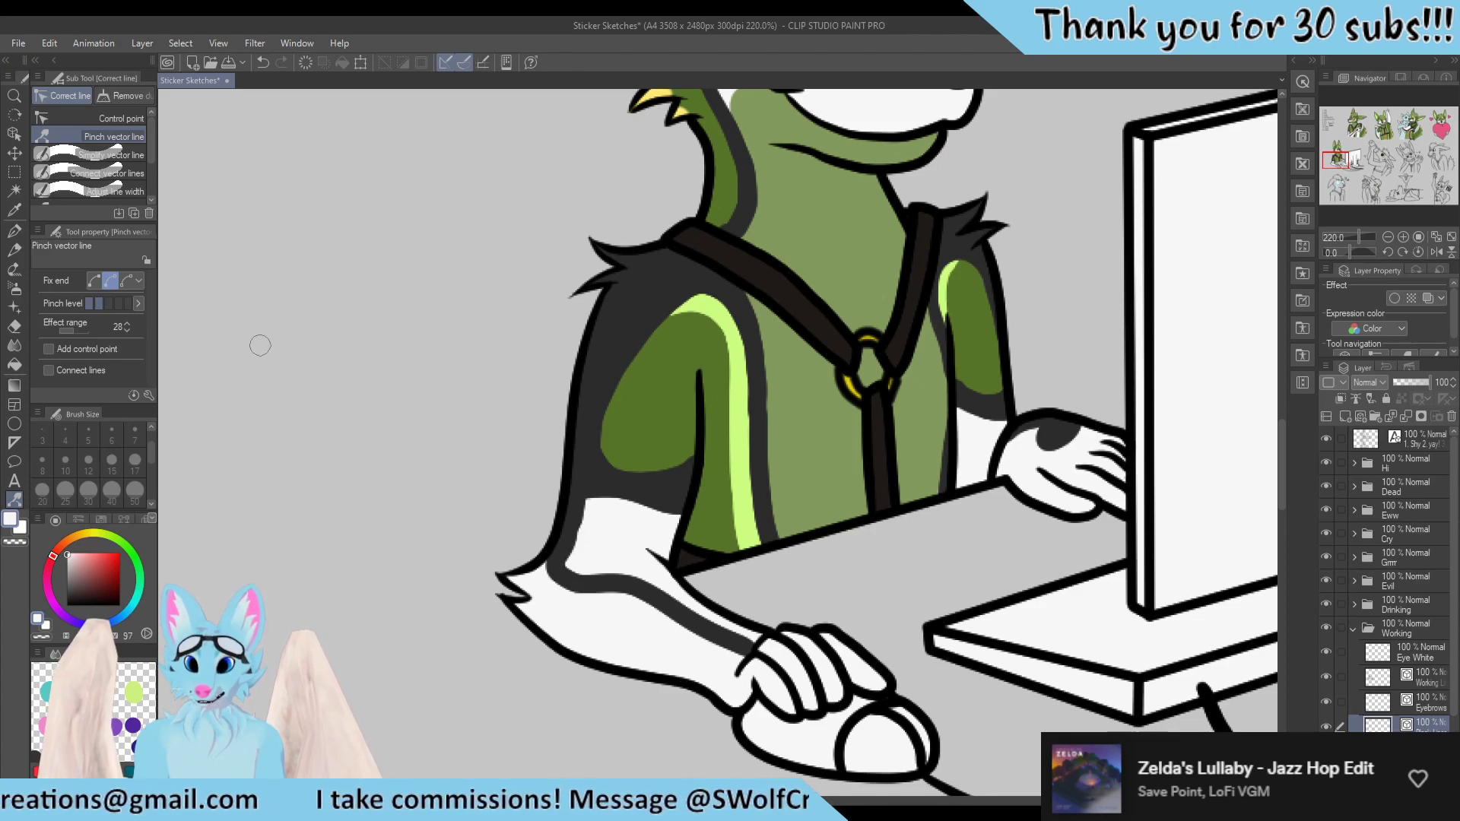
pyautogui.click(47, 119)
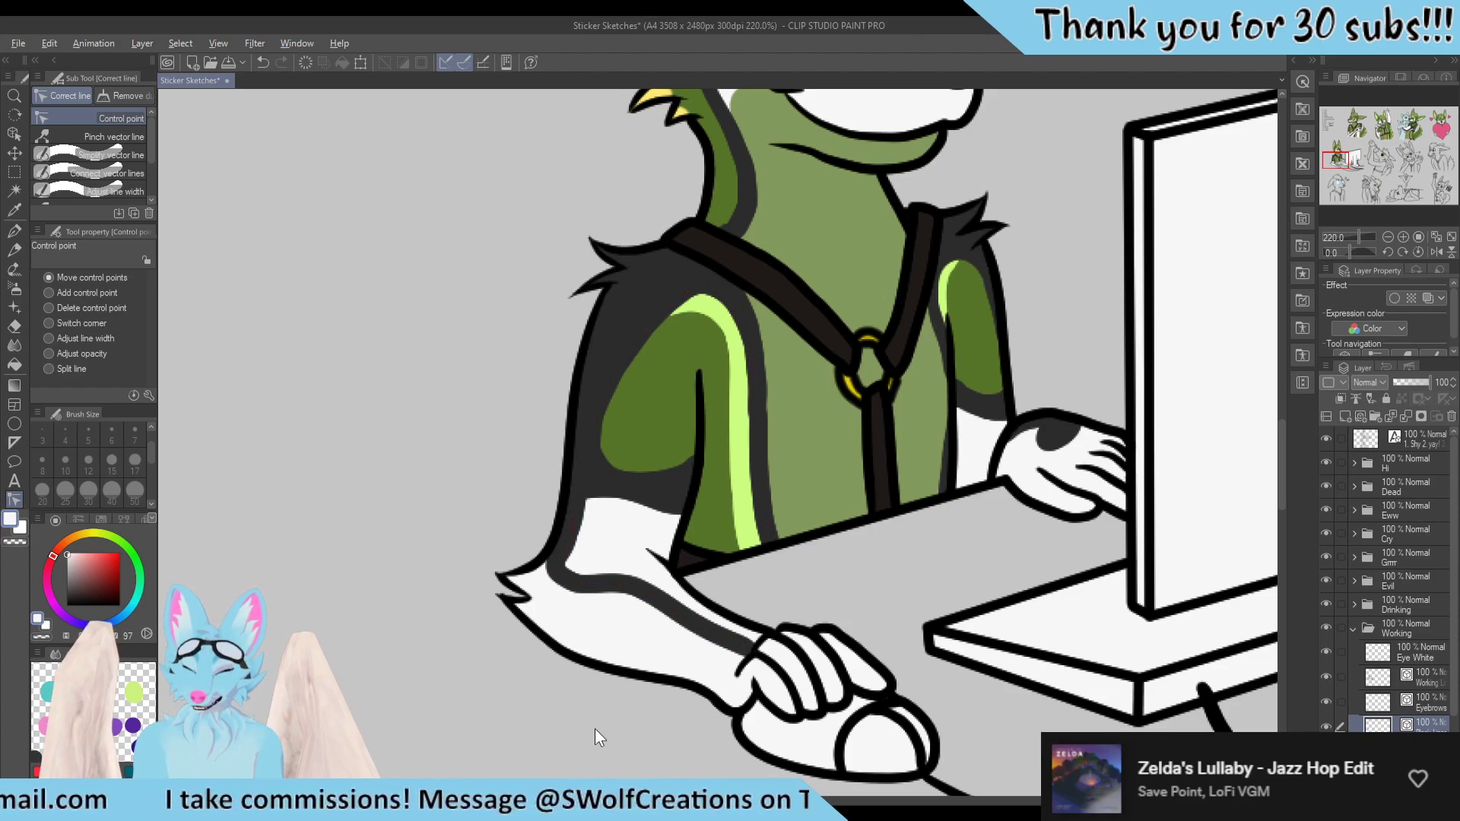
pyautogui.scroll(-6, 599, 612)
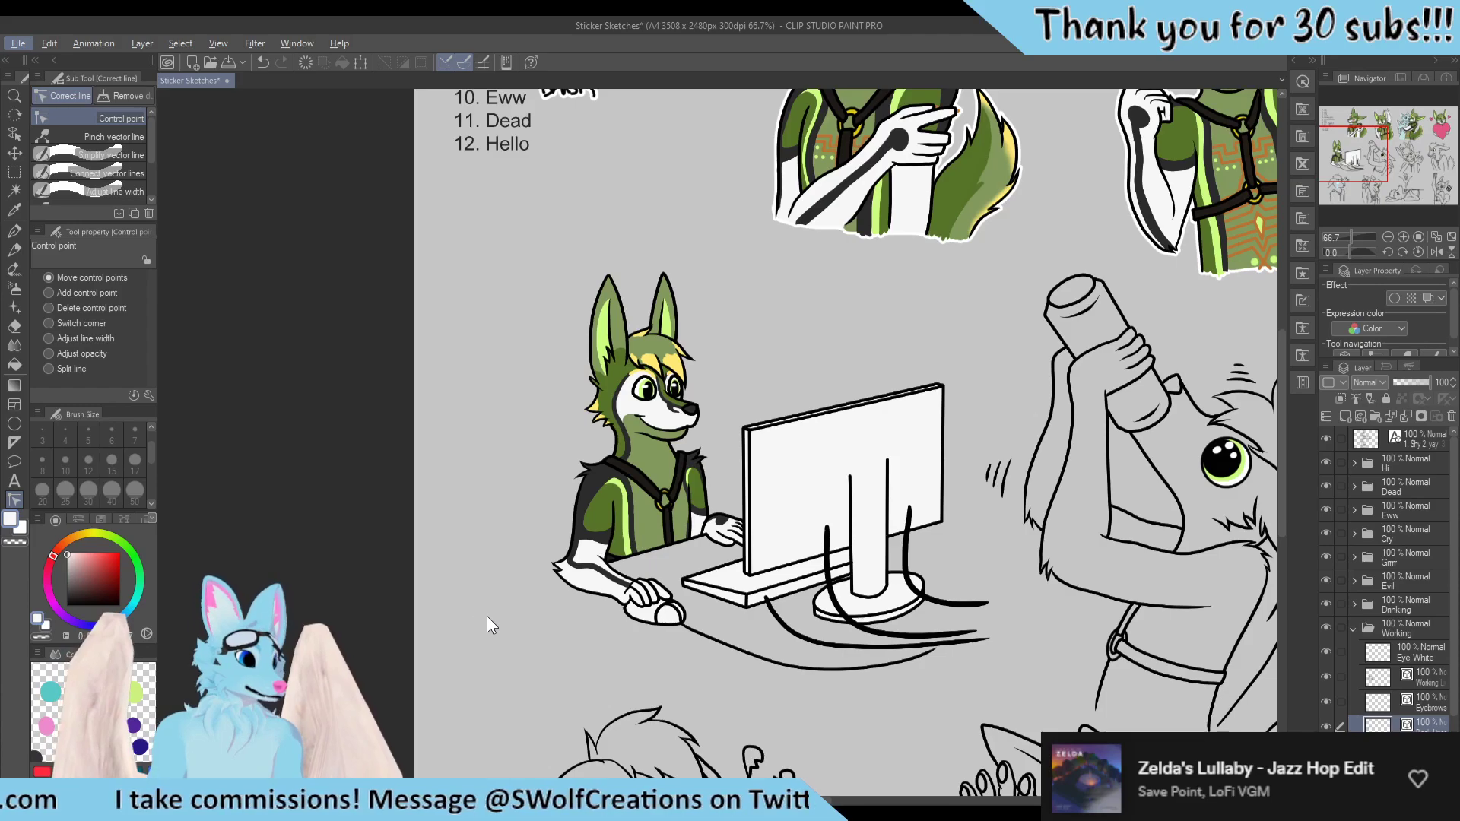
pyautogui.scroll(-3, 486, 536)
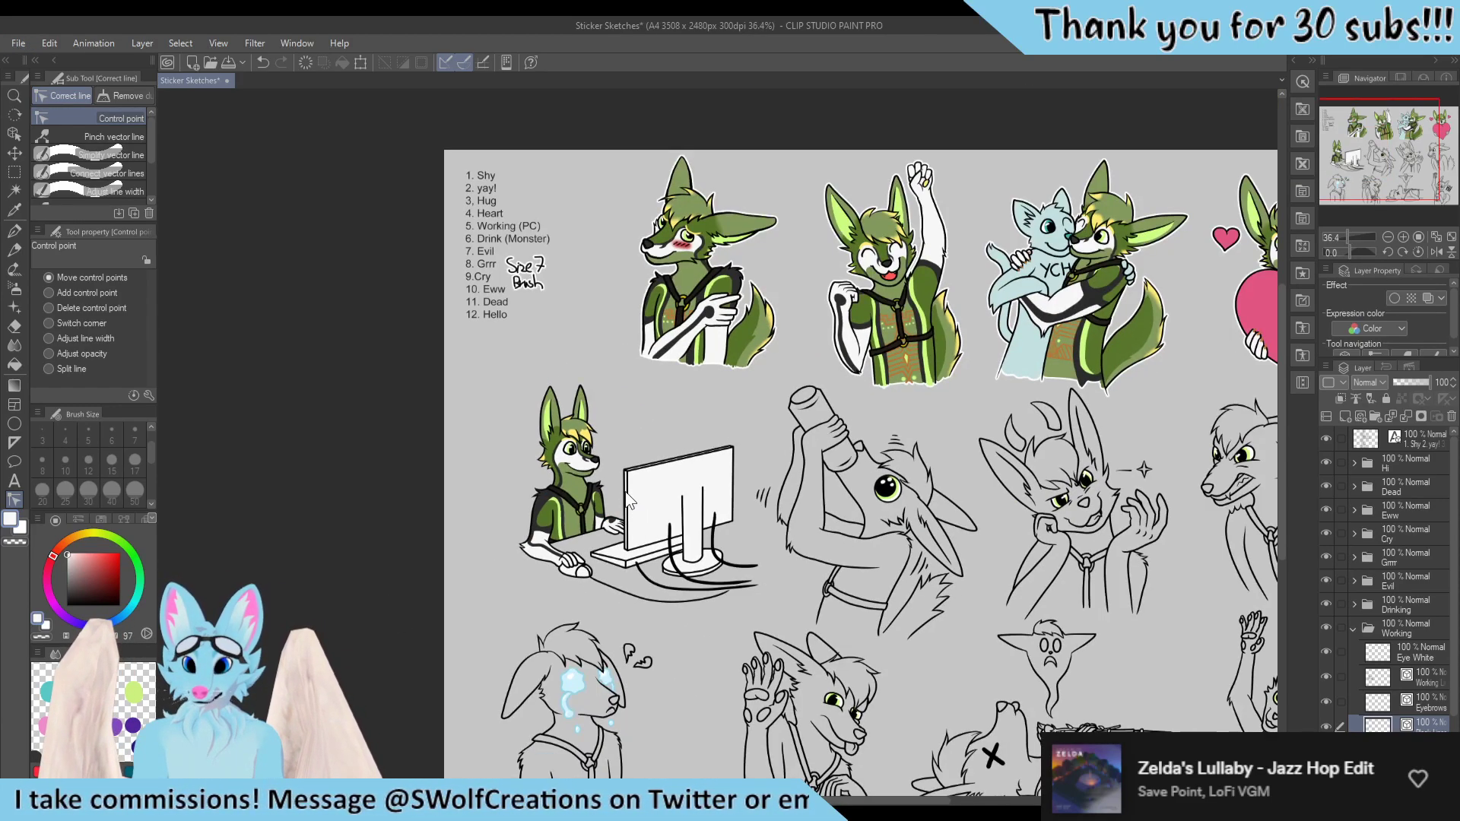
pyautogui.scroll(4, 579, 556)
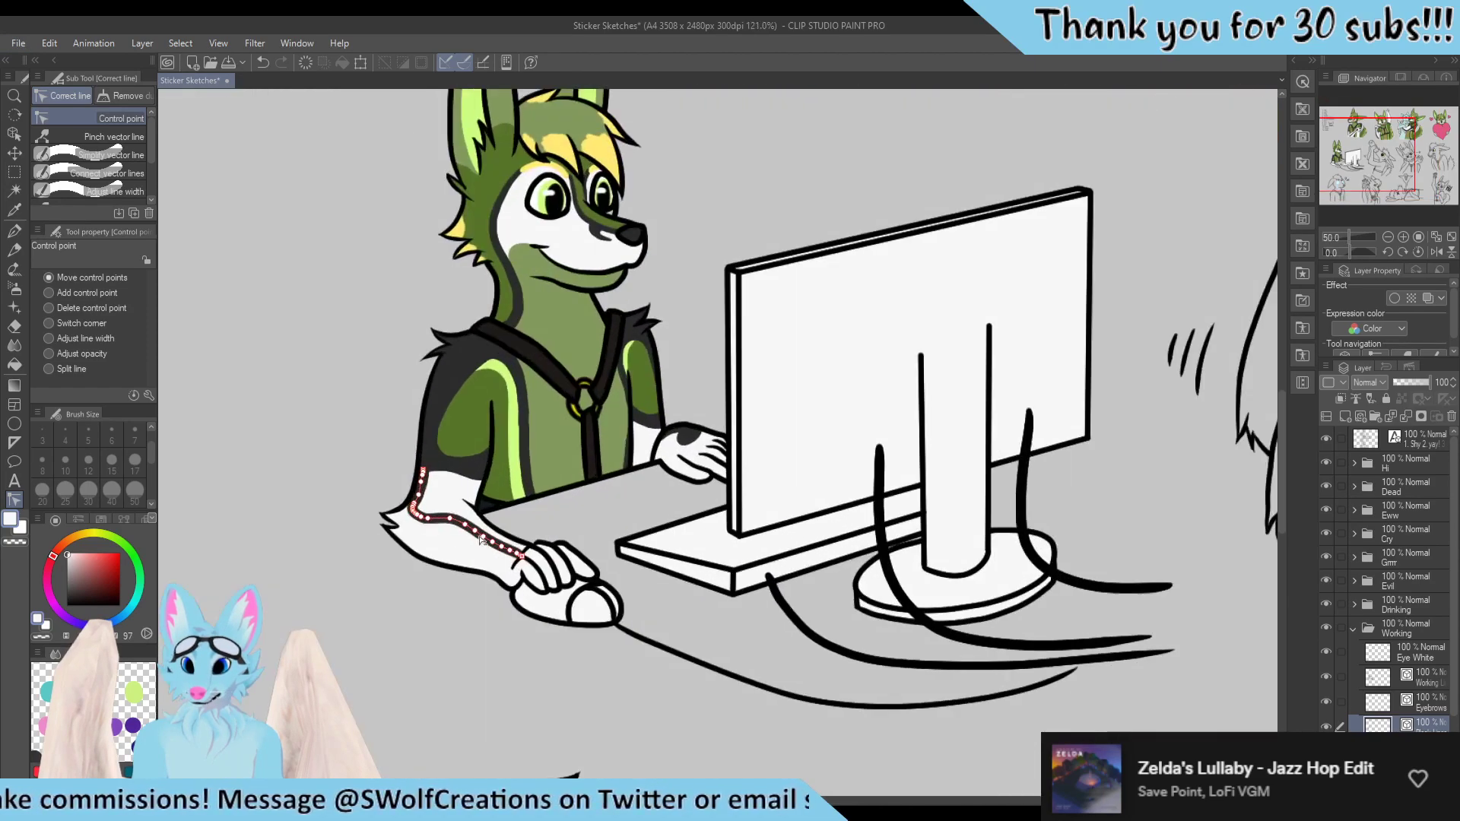
pyautogui.scroll(3, 482, 539)
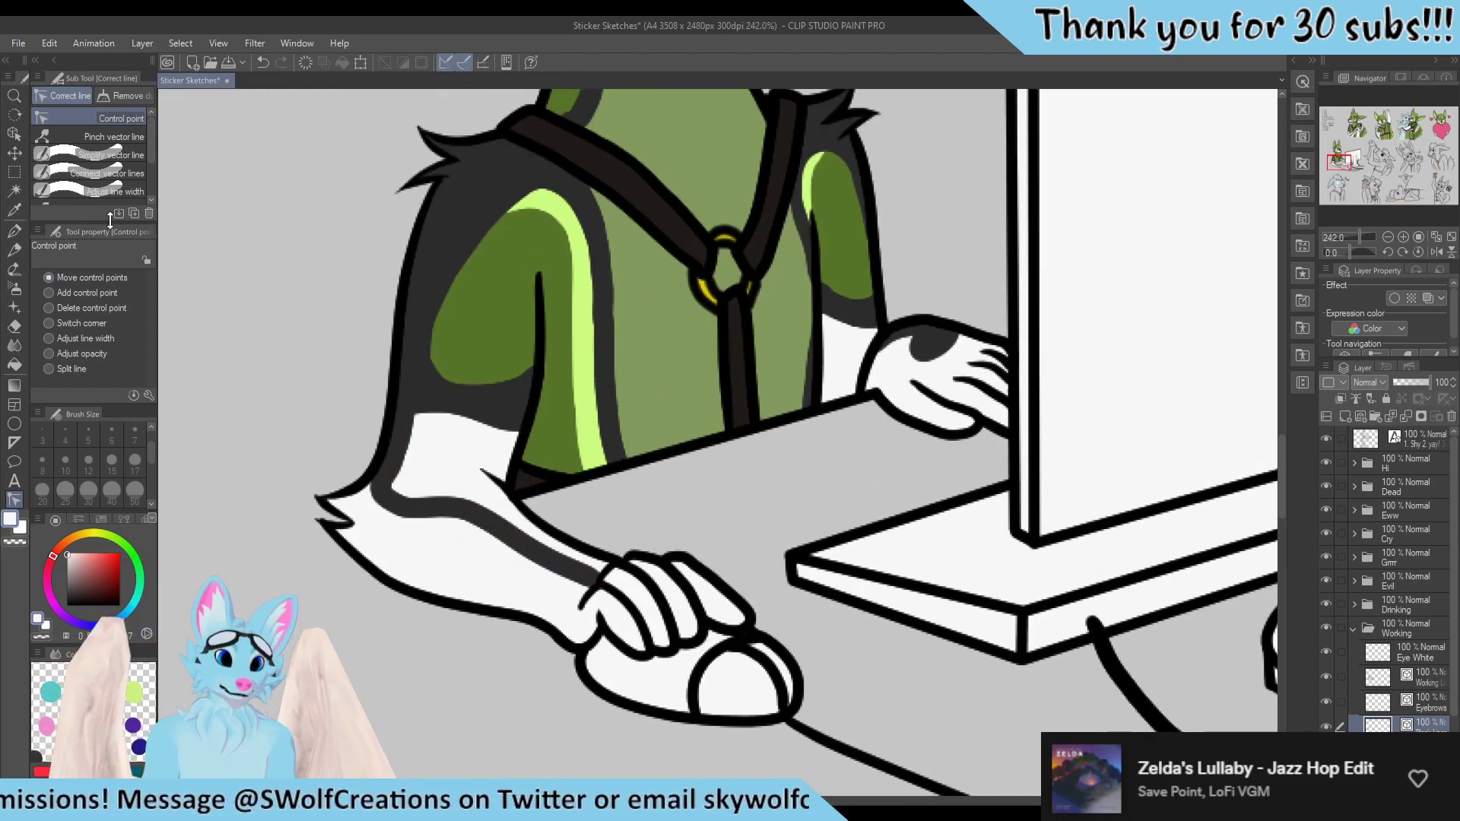
# Thicken the dark forearm stripe with Adjust line width
pyautogui.click(114, 191)
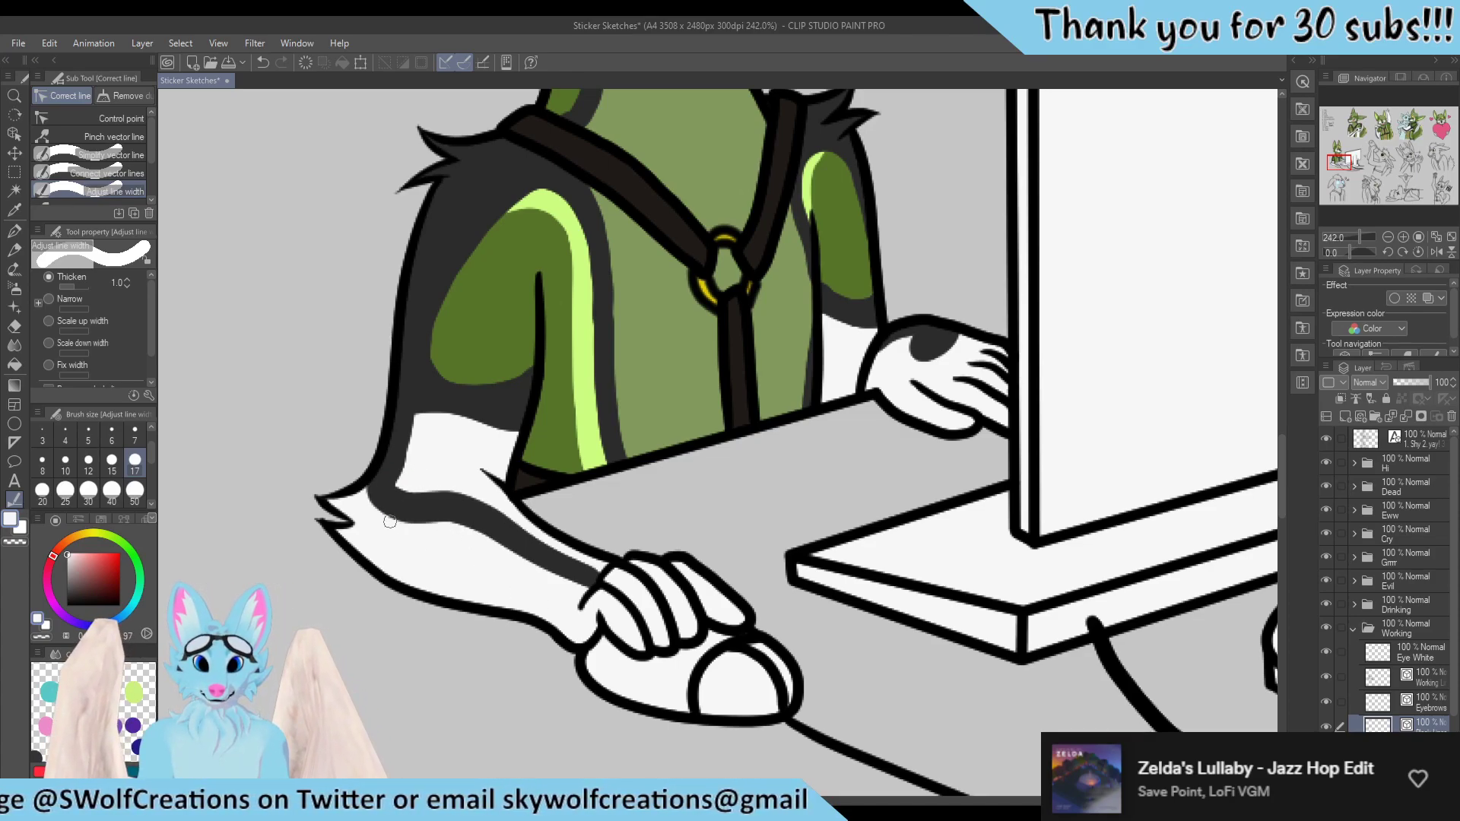
pyautogui.moveTo(555, 564); pyautogui.dragTo(589, 580)
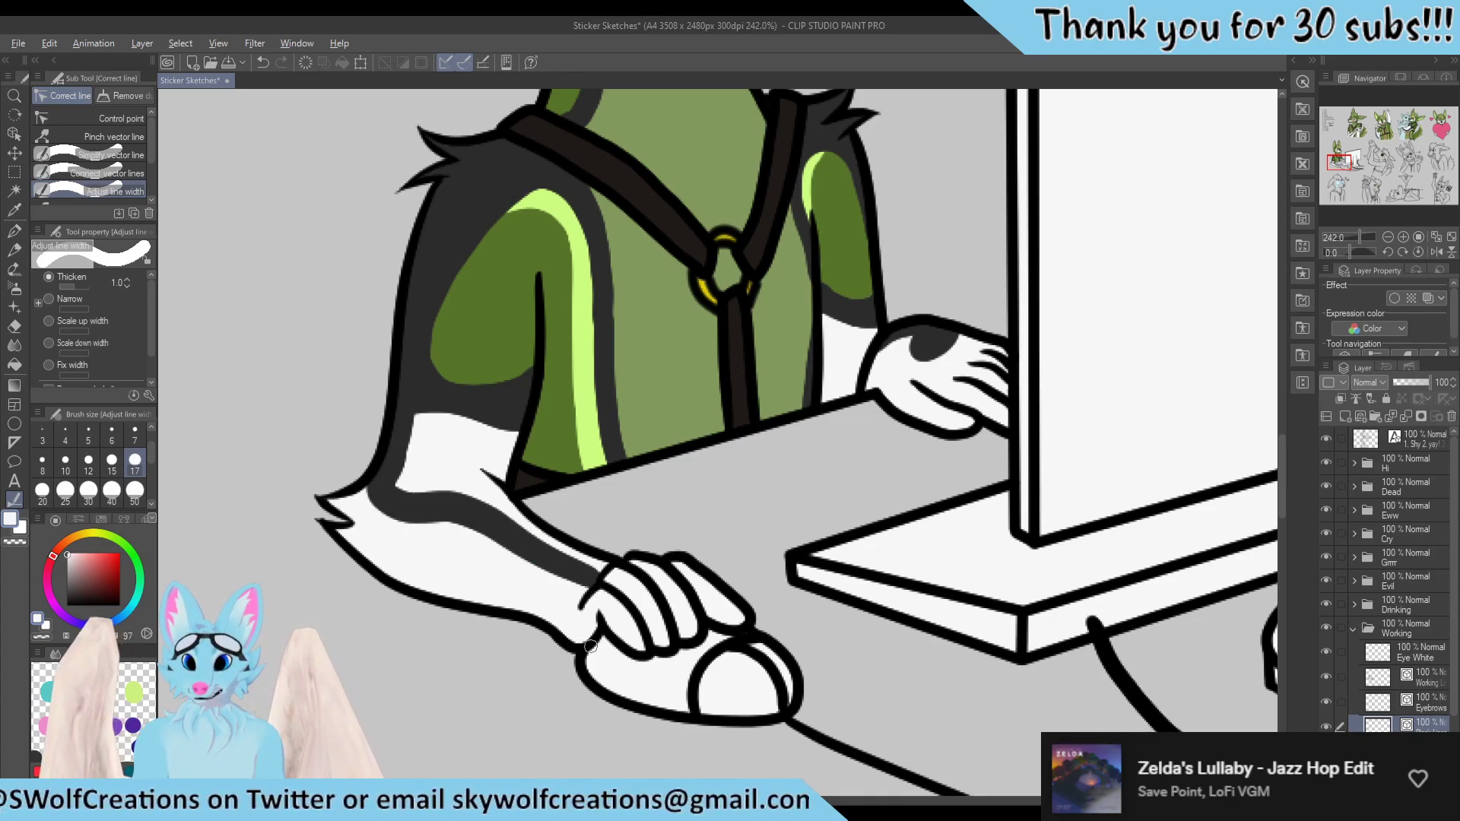
pyautogui.scroll(-8, 556, 542)
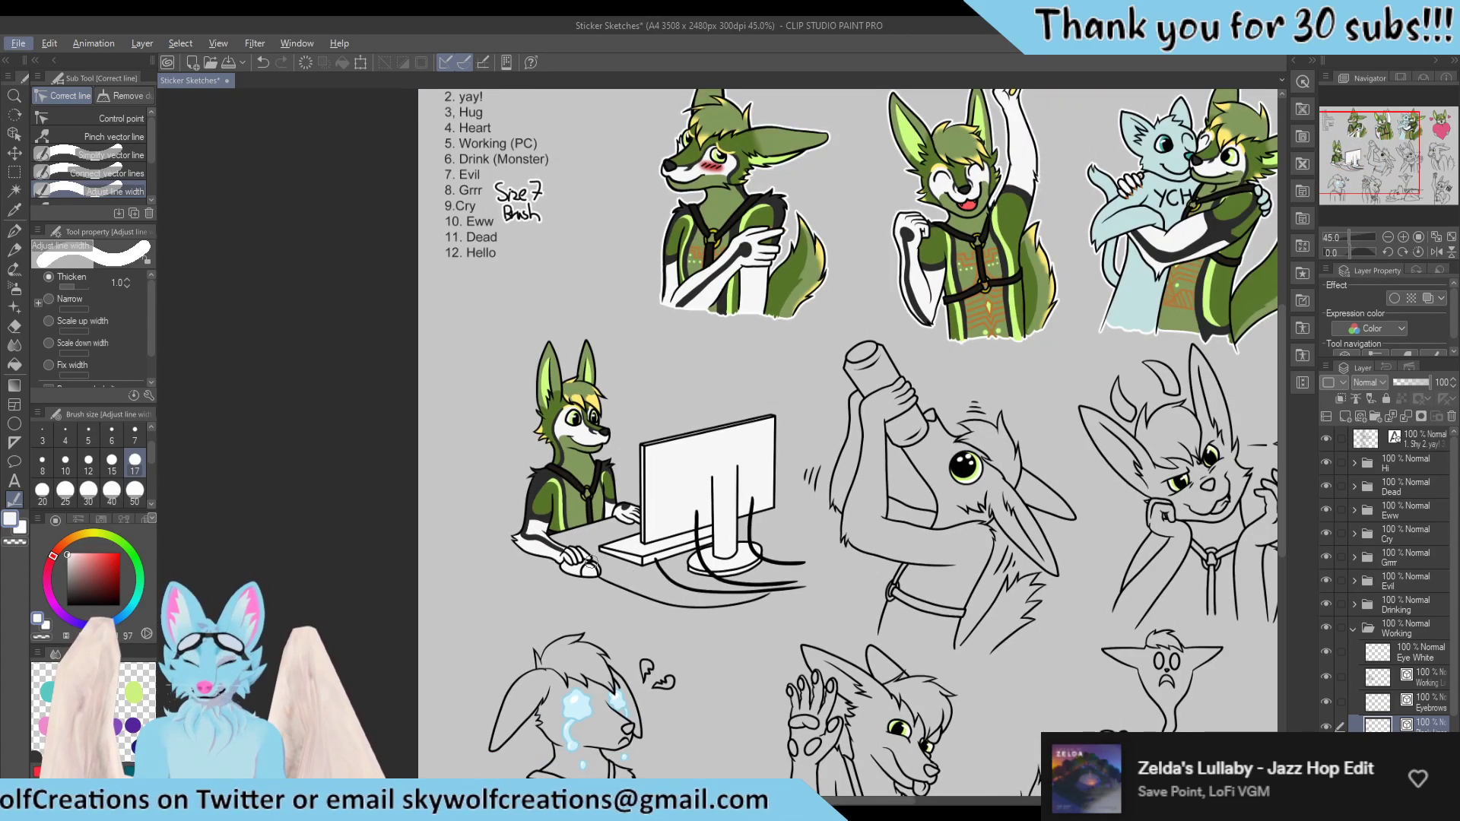
pyautogui.scroll(5, 554, 544)
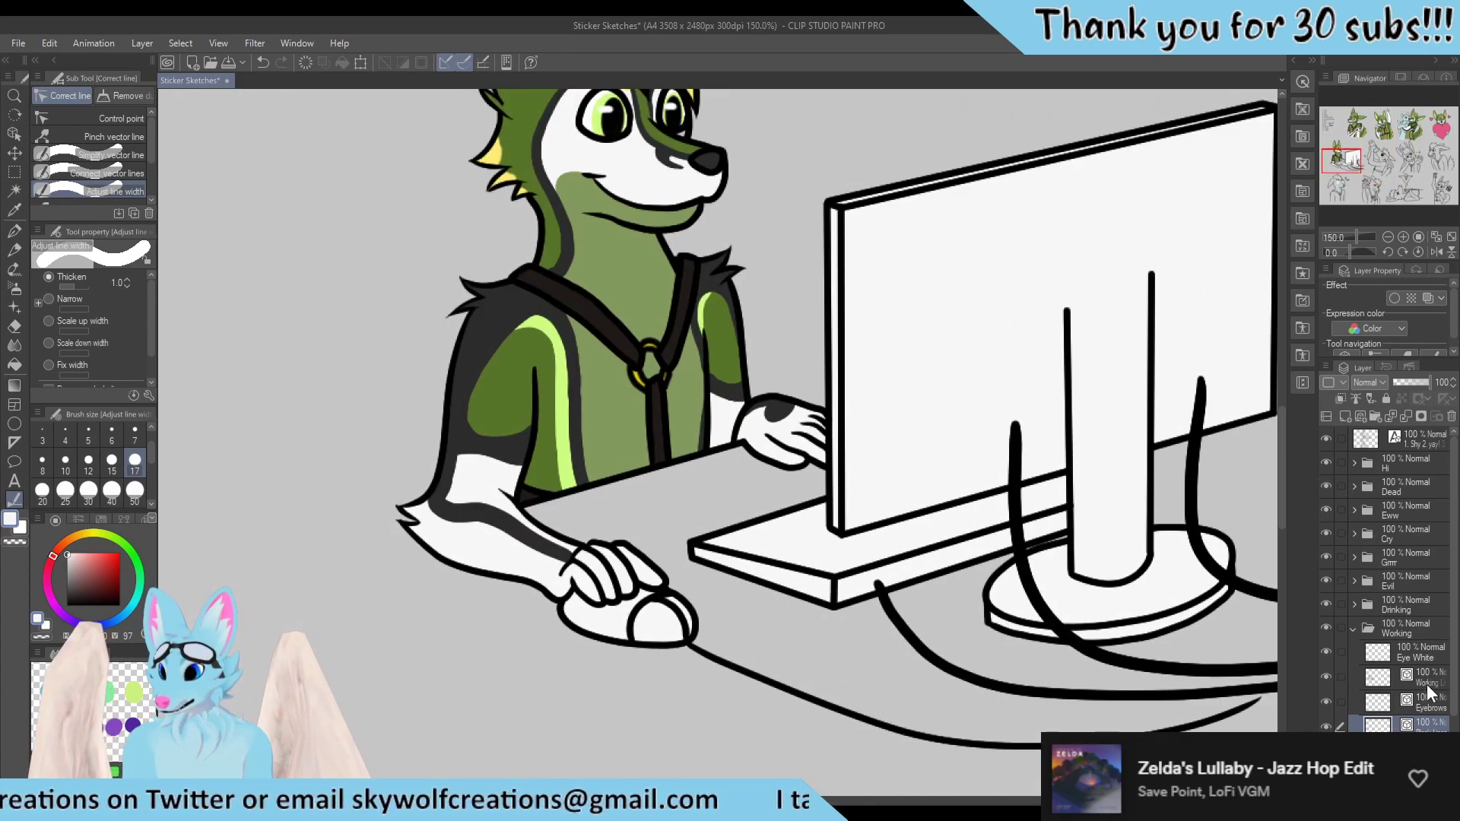
# Add a new vector layer above the Working line layer and name it 'Claws'
pyautogui.click(1426, 684)
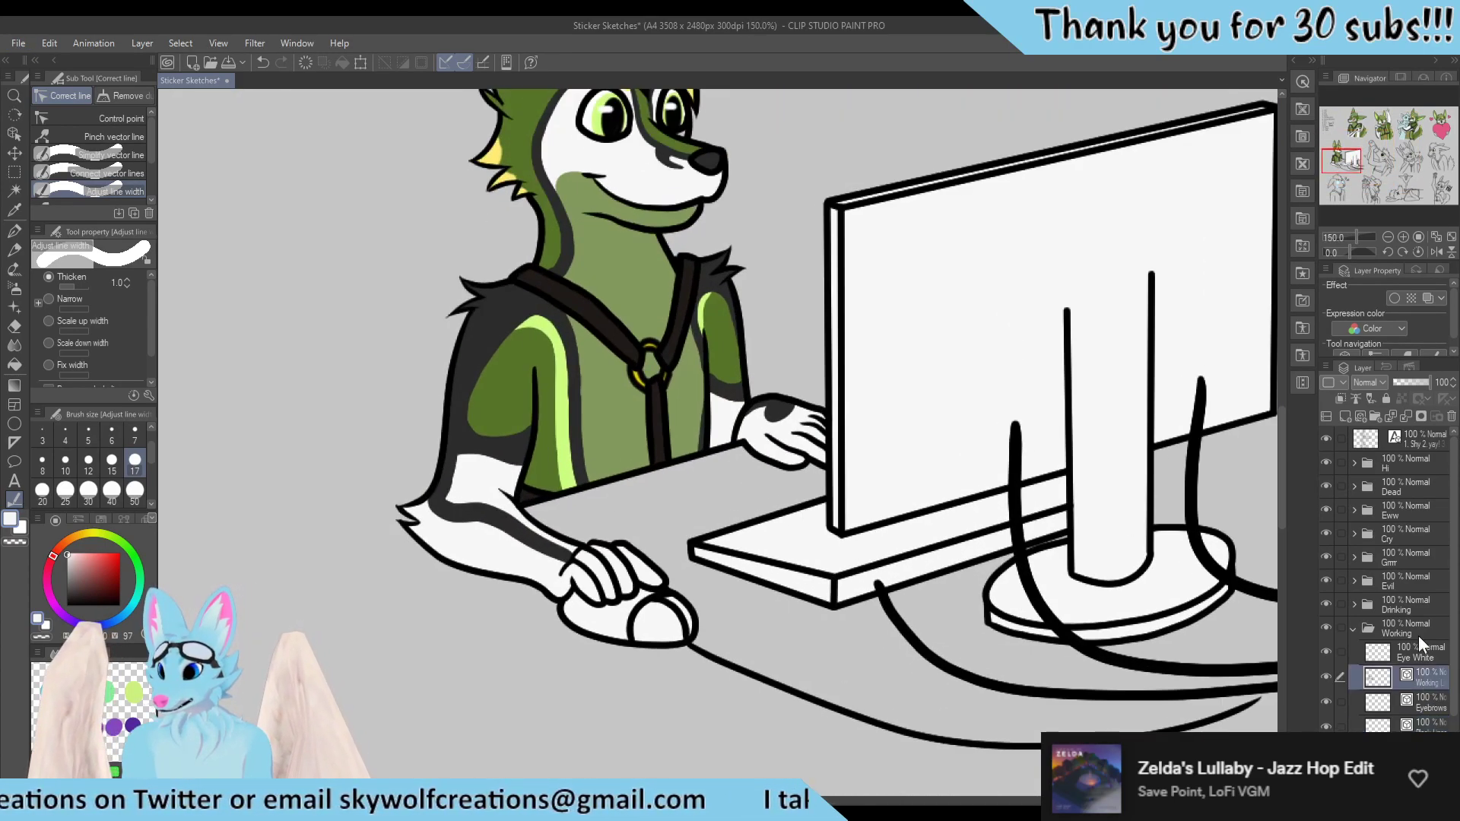
pyautogui.click(1362, 412)
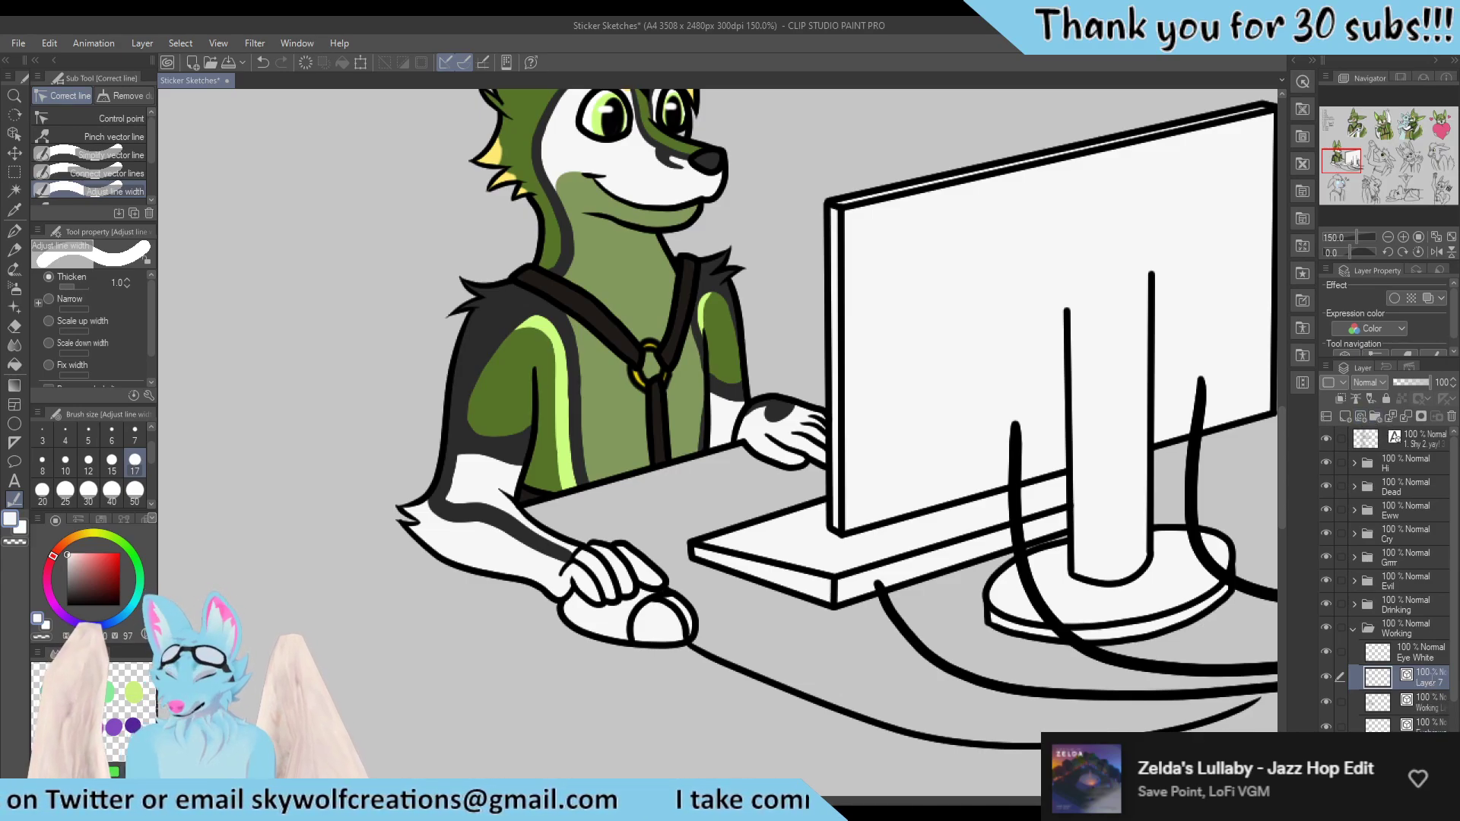
pyautogui.doubleClick(1431, 682)
pyautogui.write('Claws')
pyautogui.press('Return')
pyautogui.scroll(-3, 840, 665)
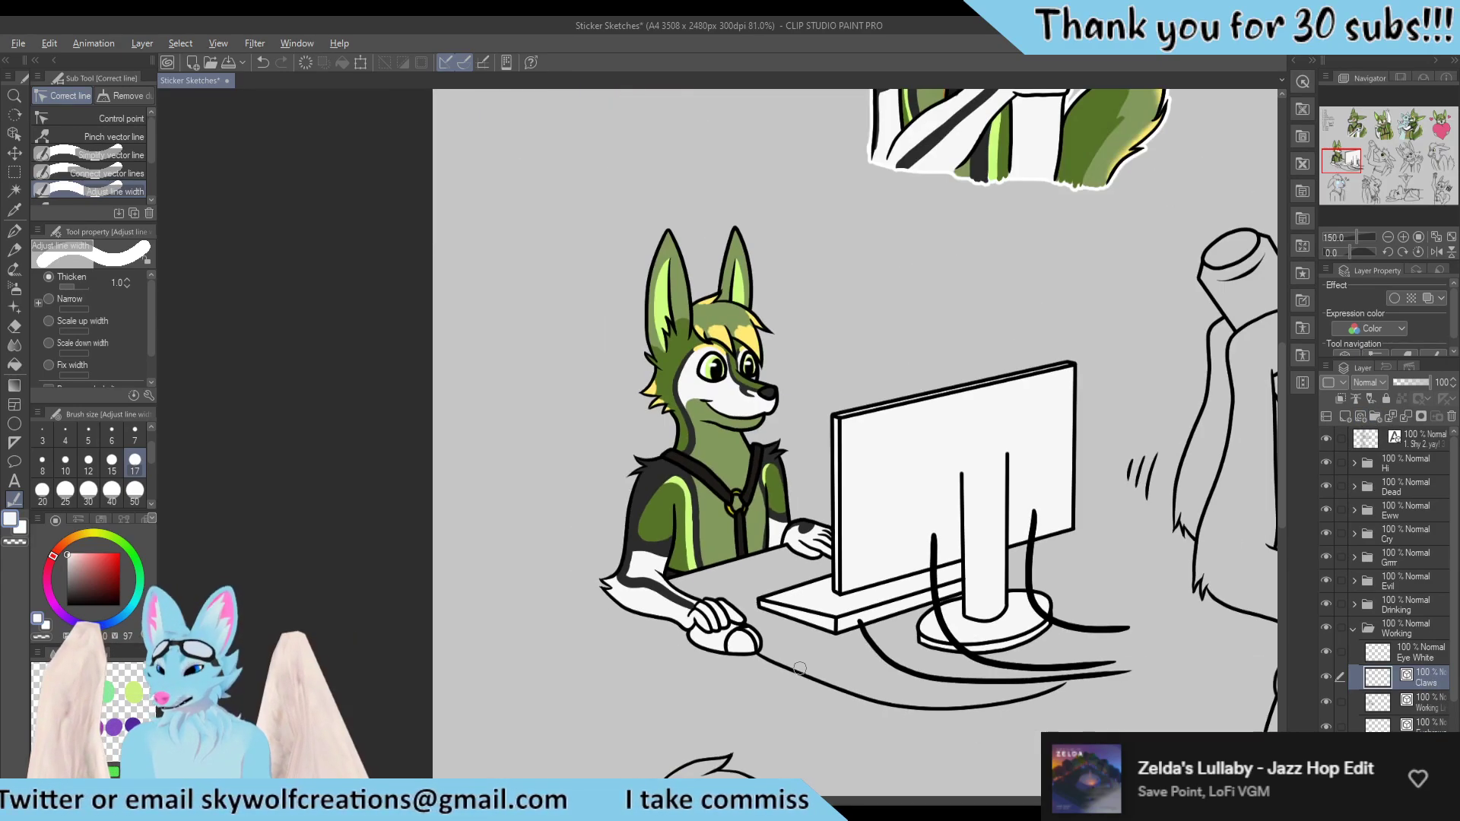
pyautogui.scroll(-2, 800, 668)
pyautogui.scroll(6, 734, 326)
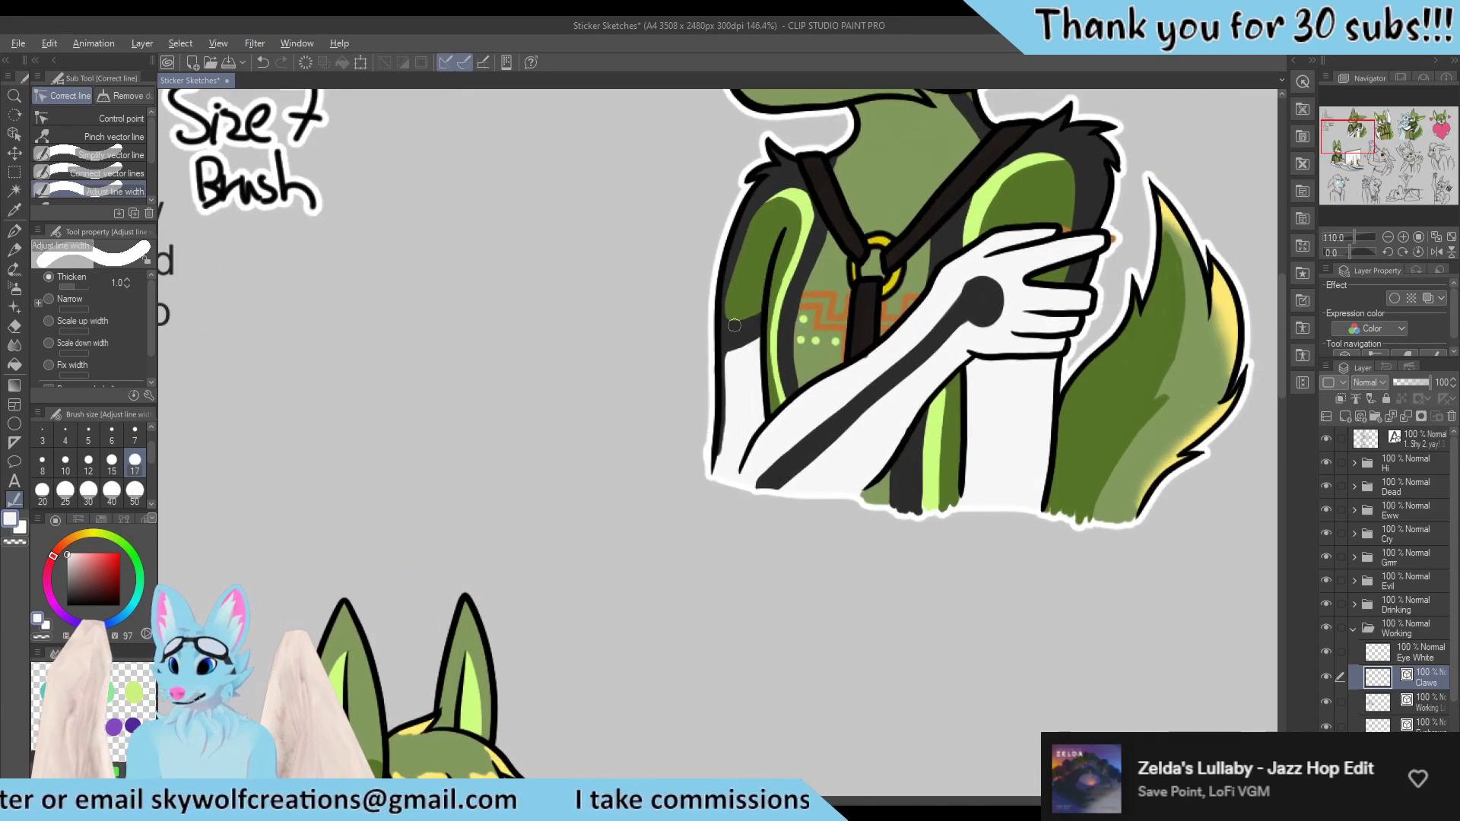
# With the pen active, eyedrop the orange from the neighbouring sticker's shirt pattern
pyautogui.press('p')
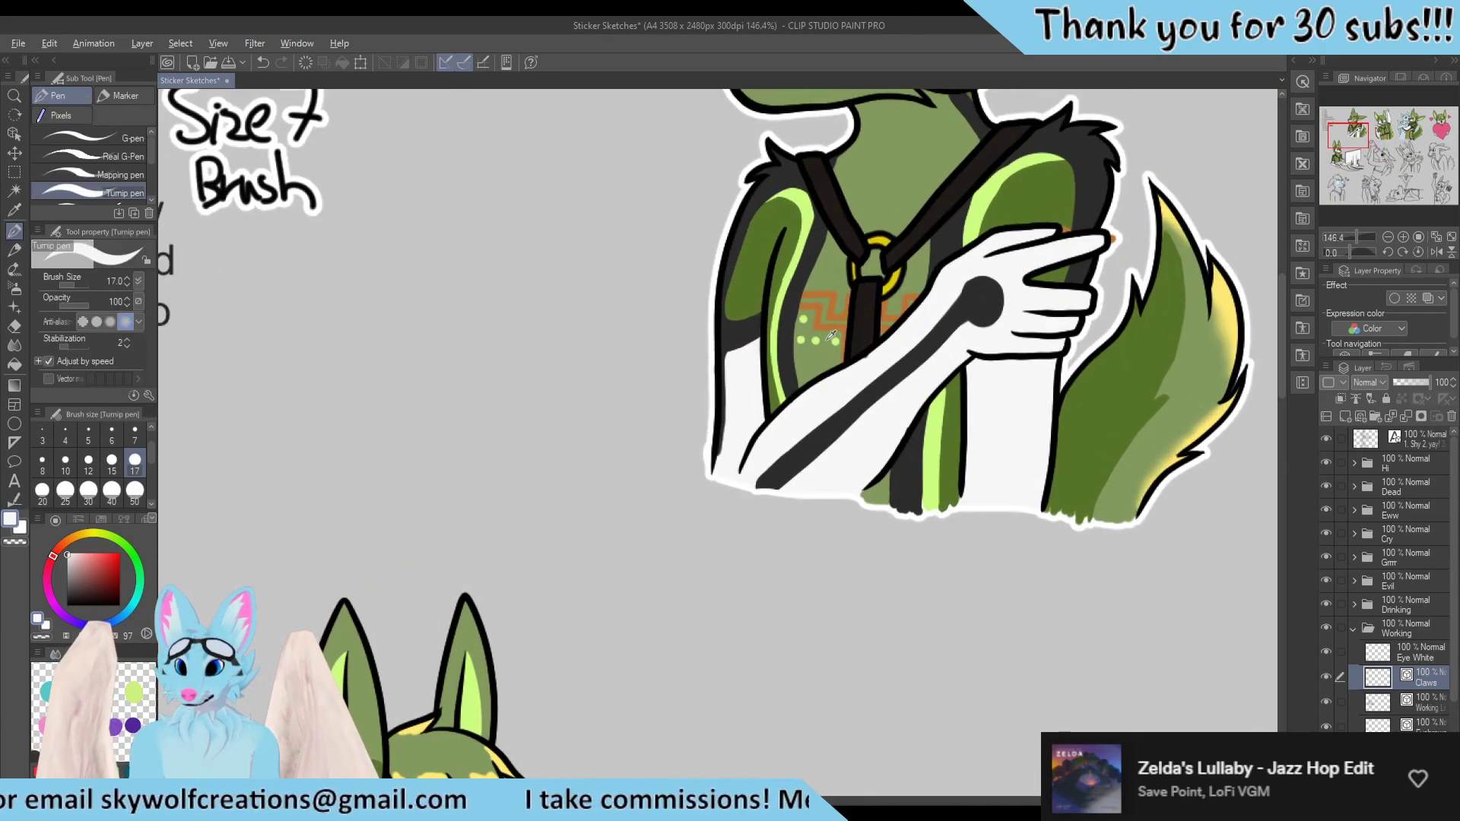
pyautogui.keyDown('alt'); pyautogui.click(825, 328); pyautogui.keyUp('alt')
pyautogui.scroll(-5, 735, 312)
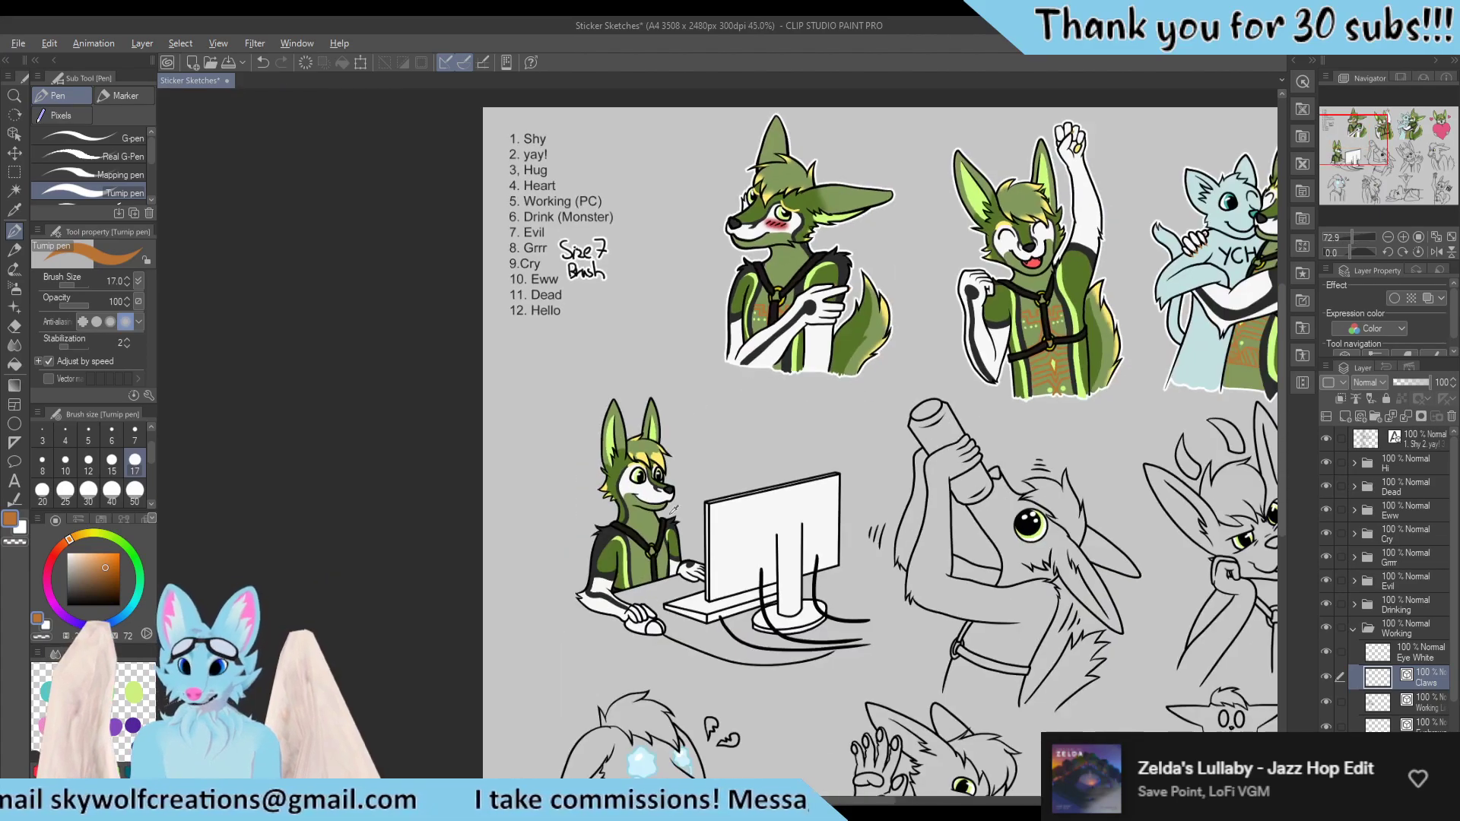
pyautogui.scroll(8, 646, 615)
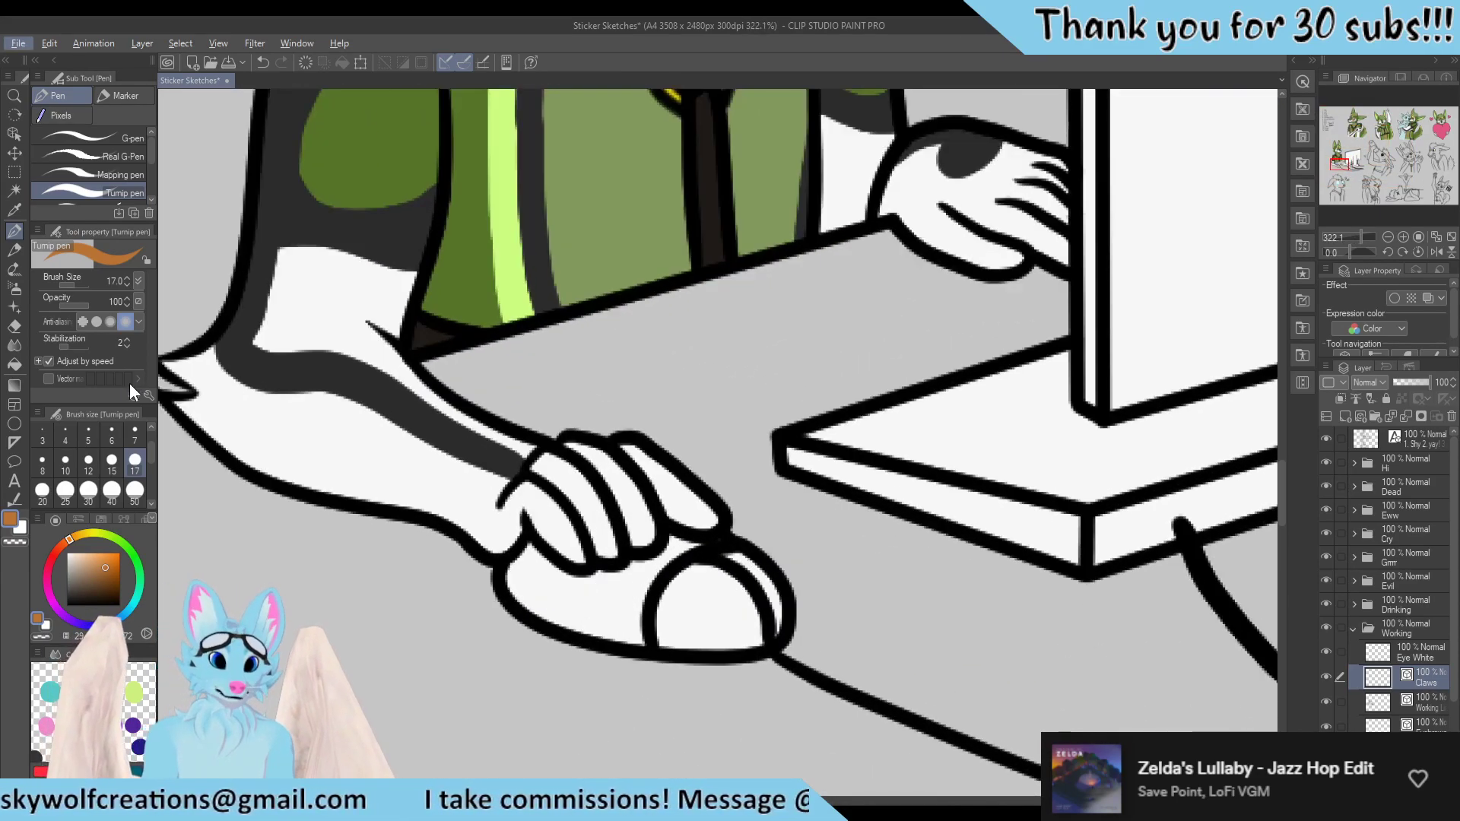
# Set brush size 7, try an orange claw on the mouse-hand fingertip, and choose the inking pen
pyautogui.click(134, 431)
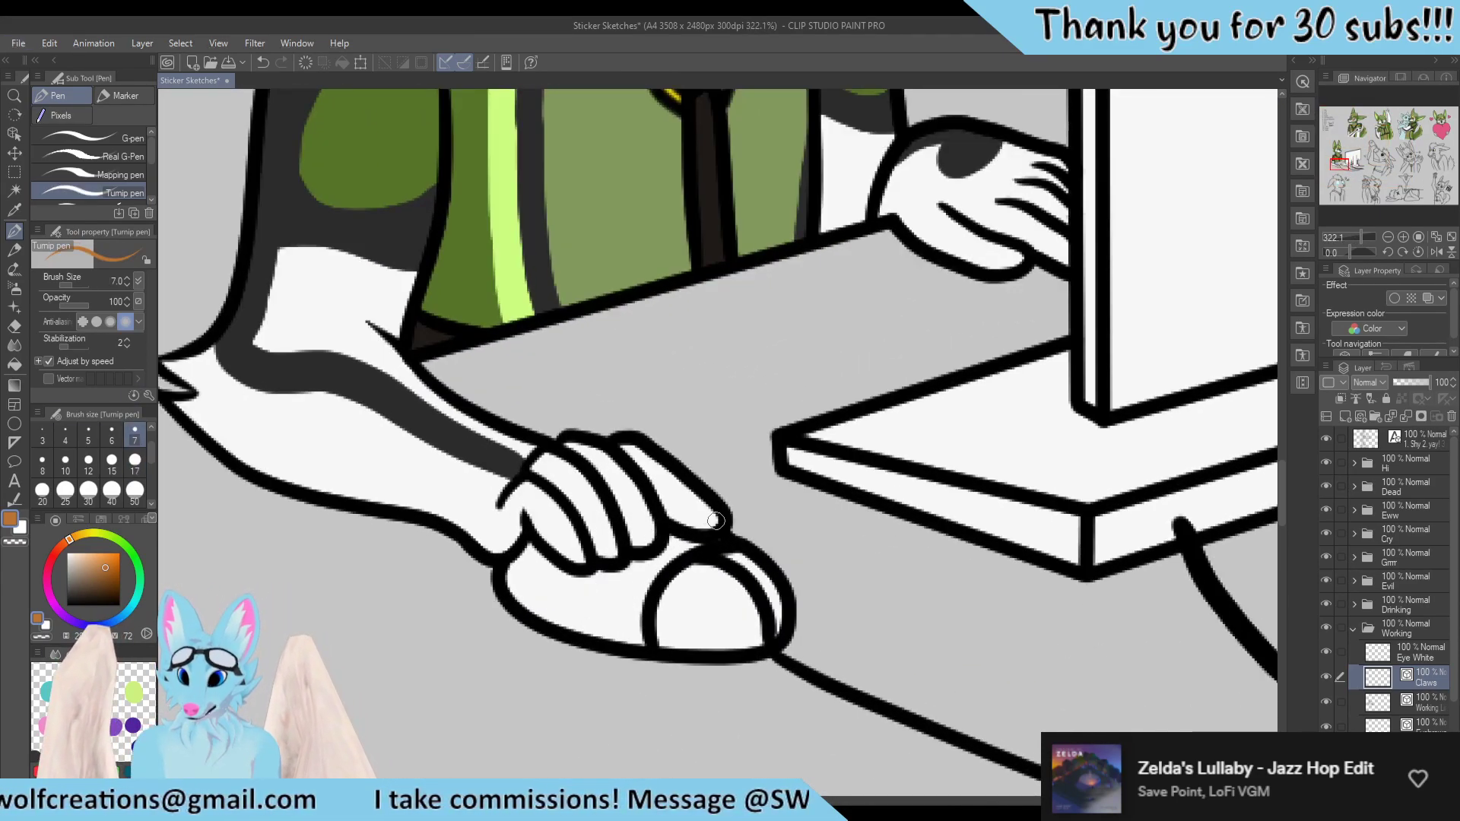
pyautogui.moveTo(716, 520)
pyautogui.mouseDown()
pyautogui.moveTo(741, 538)
pyautogui.moveTo(715, 524)
pyautogui.mouseUp()
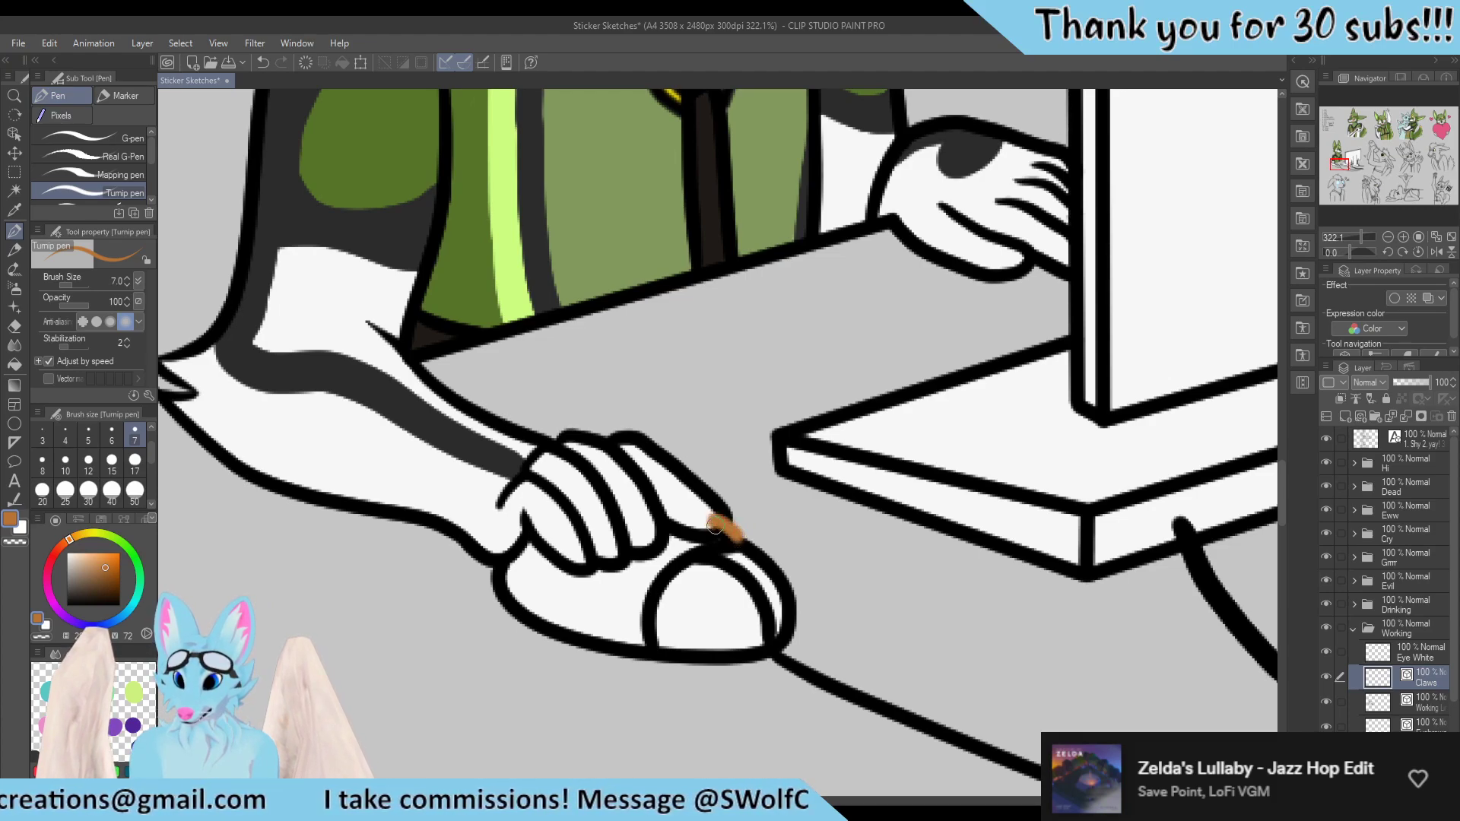
pyautogui.hotkey('ctrl', 'z')
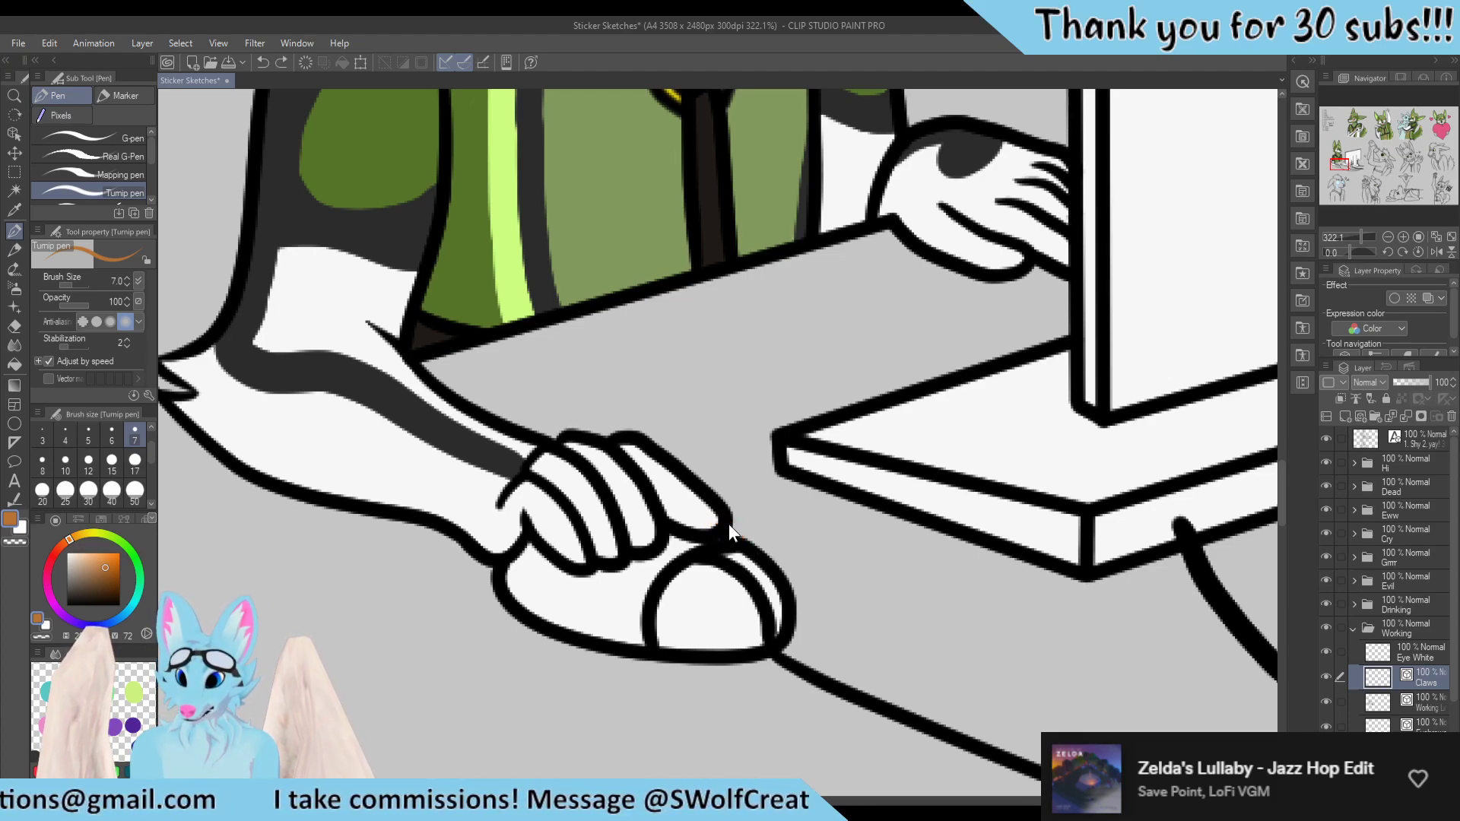
pyautogui.moveTo(713, 511)
pyautogui.mouseDown()
pyautogui.moveTo(739, 539)
pyautogui.moveTo(712, 517)
pyautogui.moveTo(736, 536)
pyautogui.moveTo(656, 561)
pyautogui.moveTo(646, 539)
pyautogui.moveTo(654, 559)
pyautogui.moveTo(615, 567)
pyautogui.mouseUp()
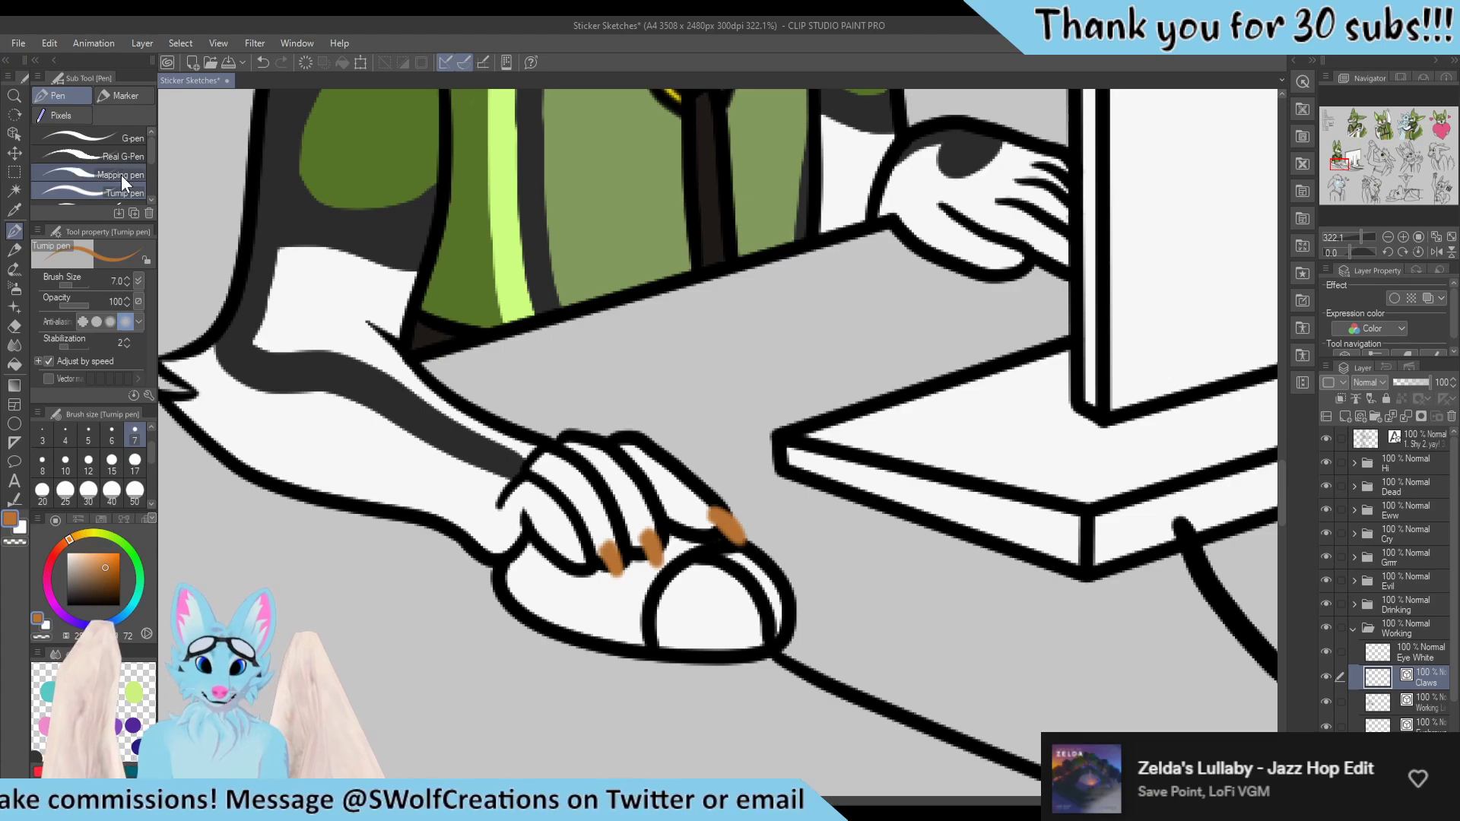
pyautogui.click(125, 139)
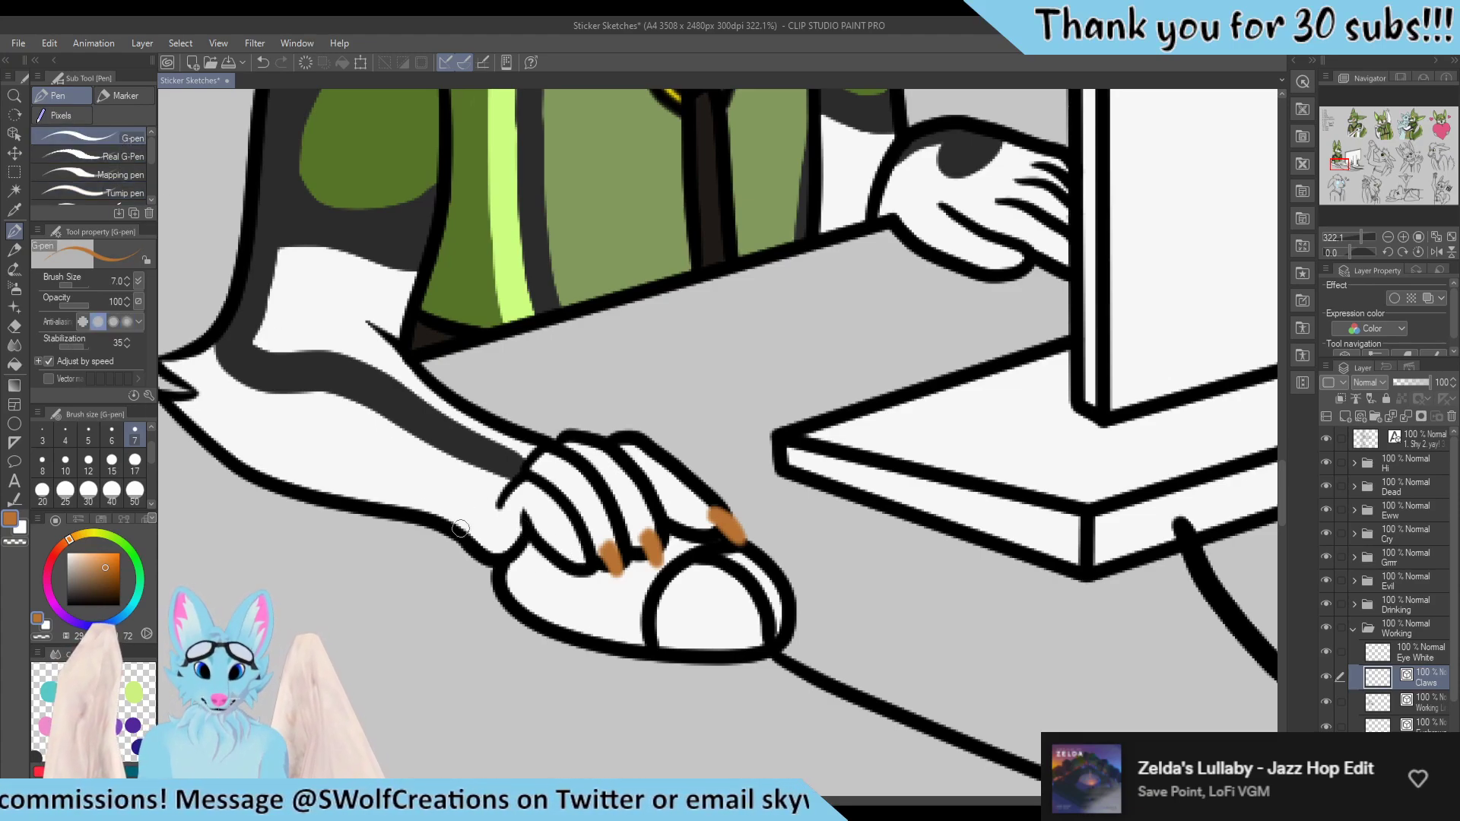
pyautogui.click(107, 193)
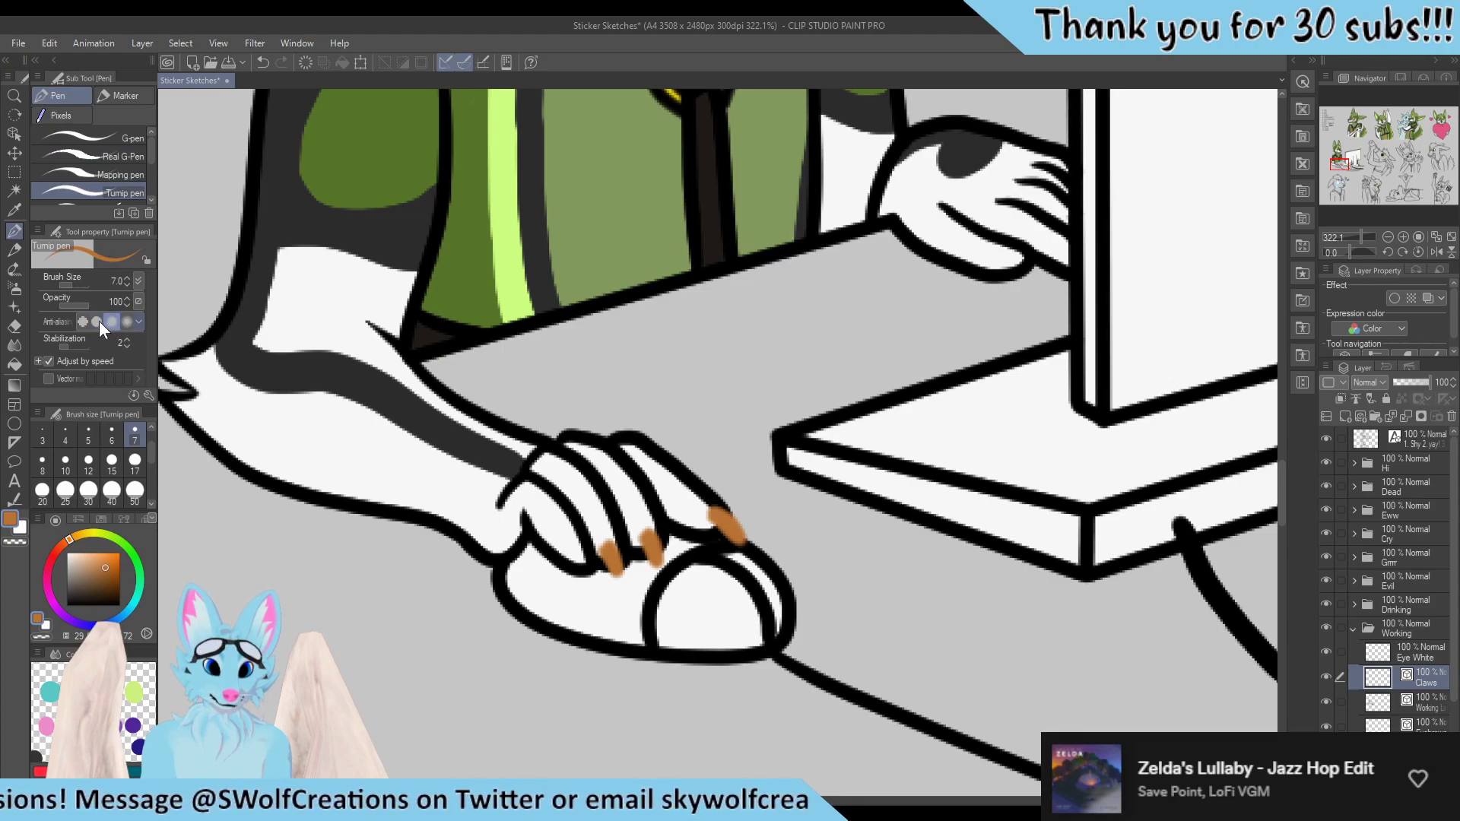
pyautogui.click(121, 139)
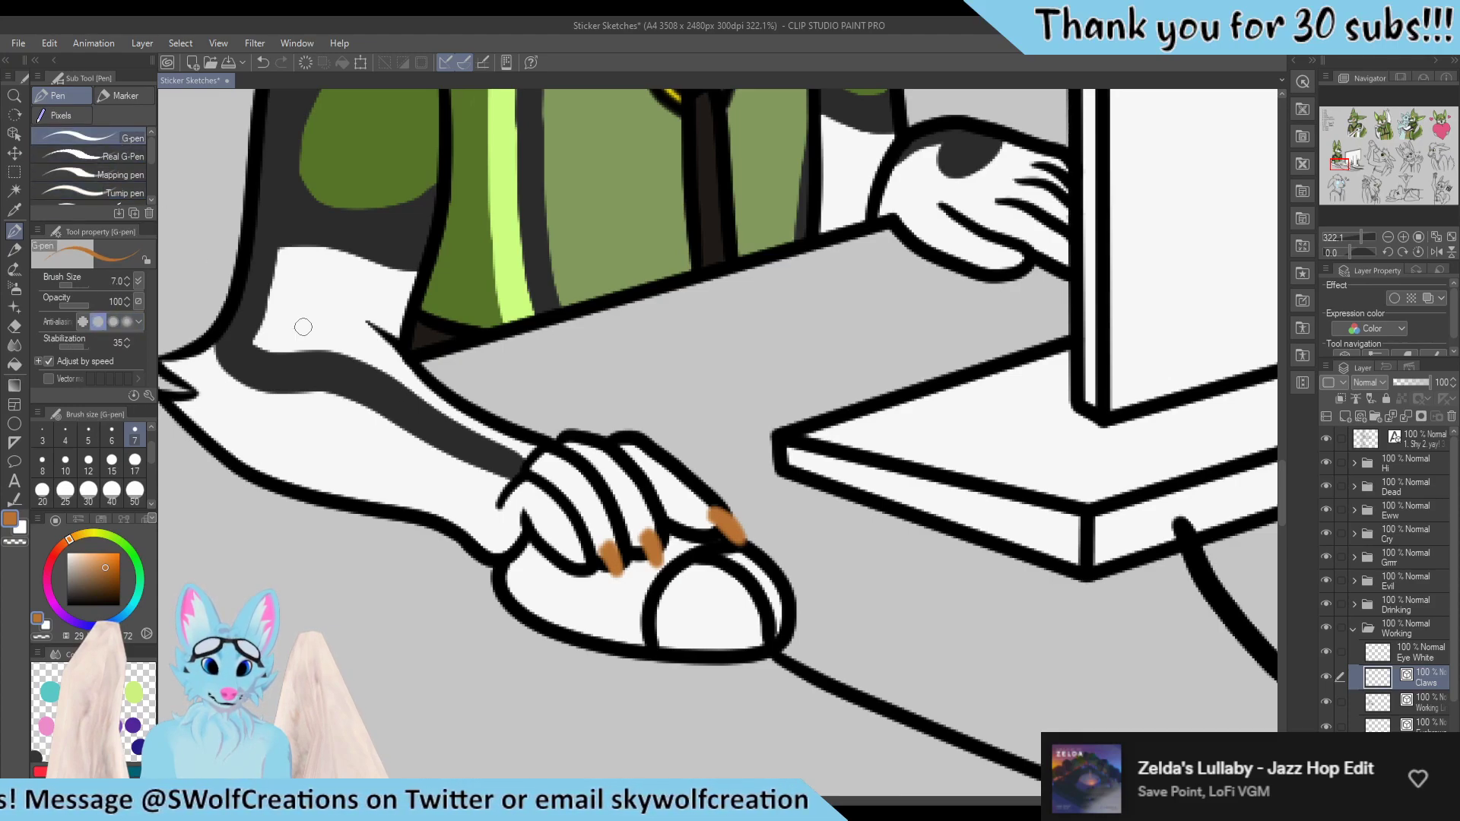
pyautogui.hotkey('ctrl', 'z')
pyautogui.hotkey('ctrl', 'z')
pyautogui.hotkey('ctrl', 'z')
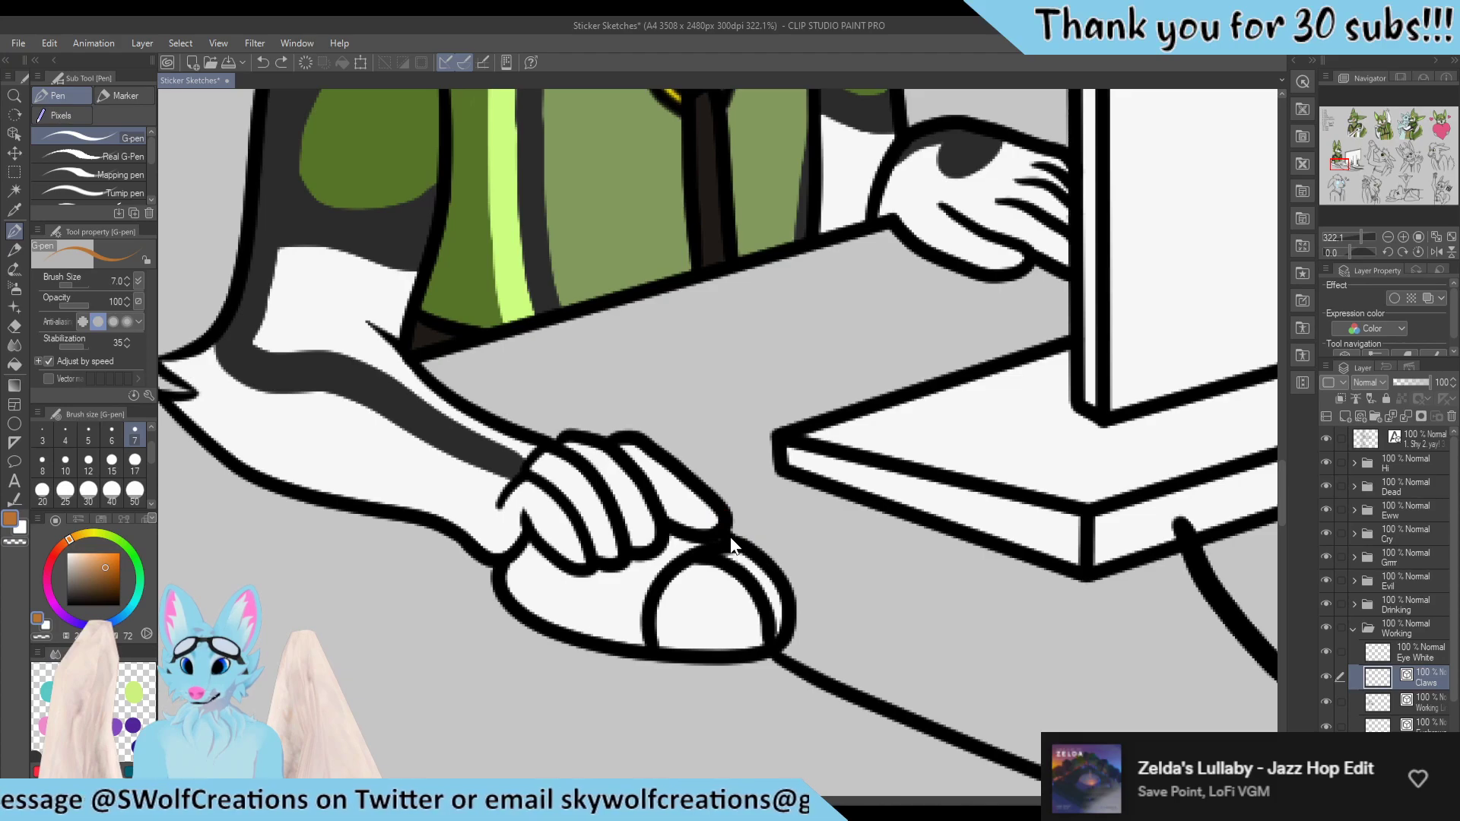
# Draw orange claws on the rightmost and leftmost fingertips and erase the stray third claw
pyautogui.moveTo(704, 509); pyautogui.dragTo(731, 542)
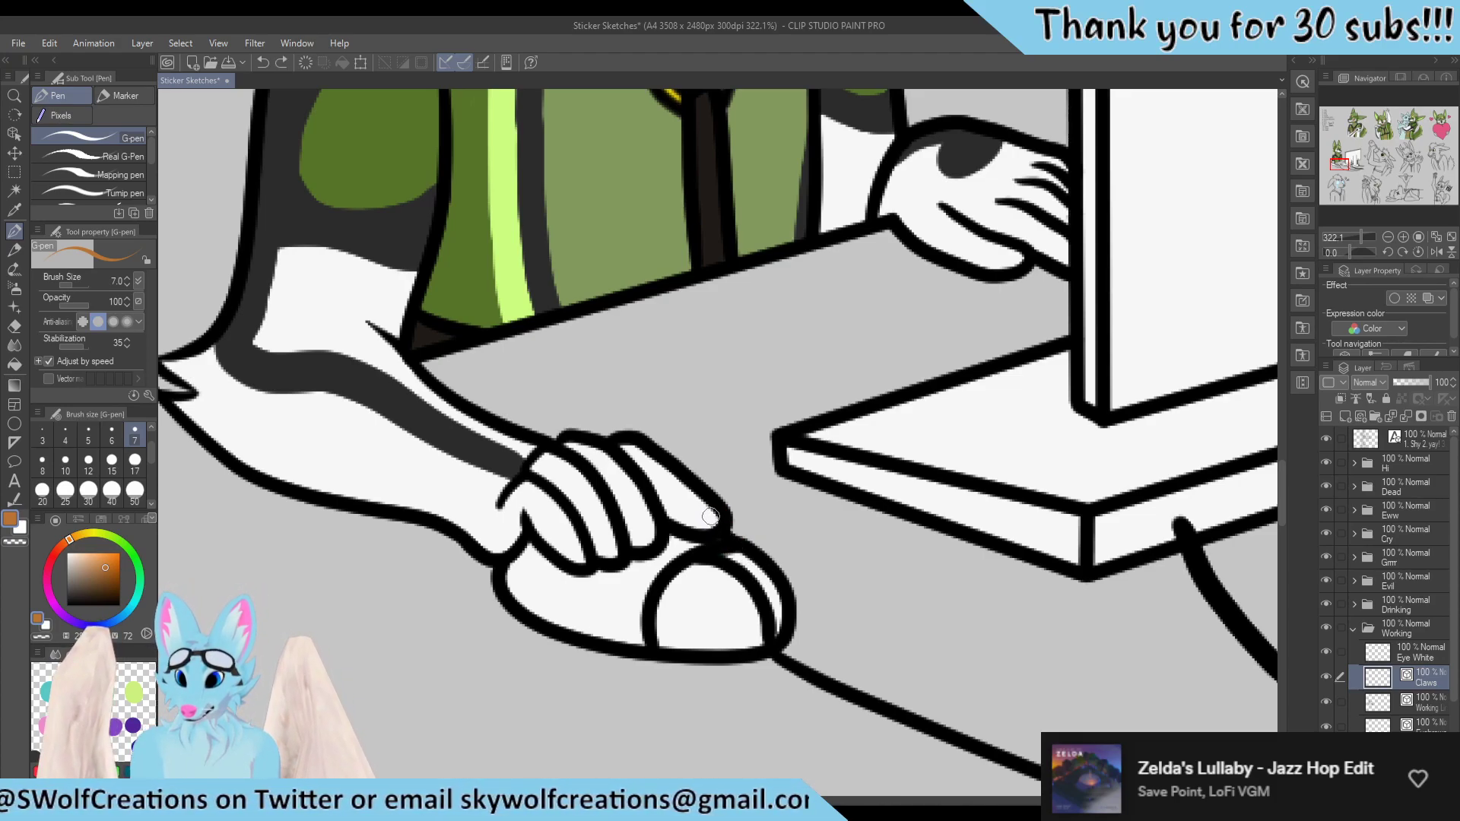
pyautogui.moveTo(710, 517); pyautogui.dragTo(731, 538)
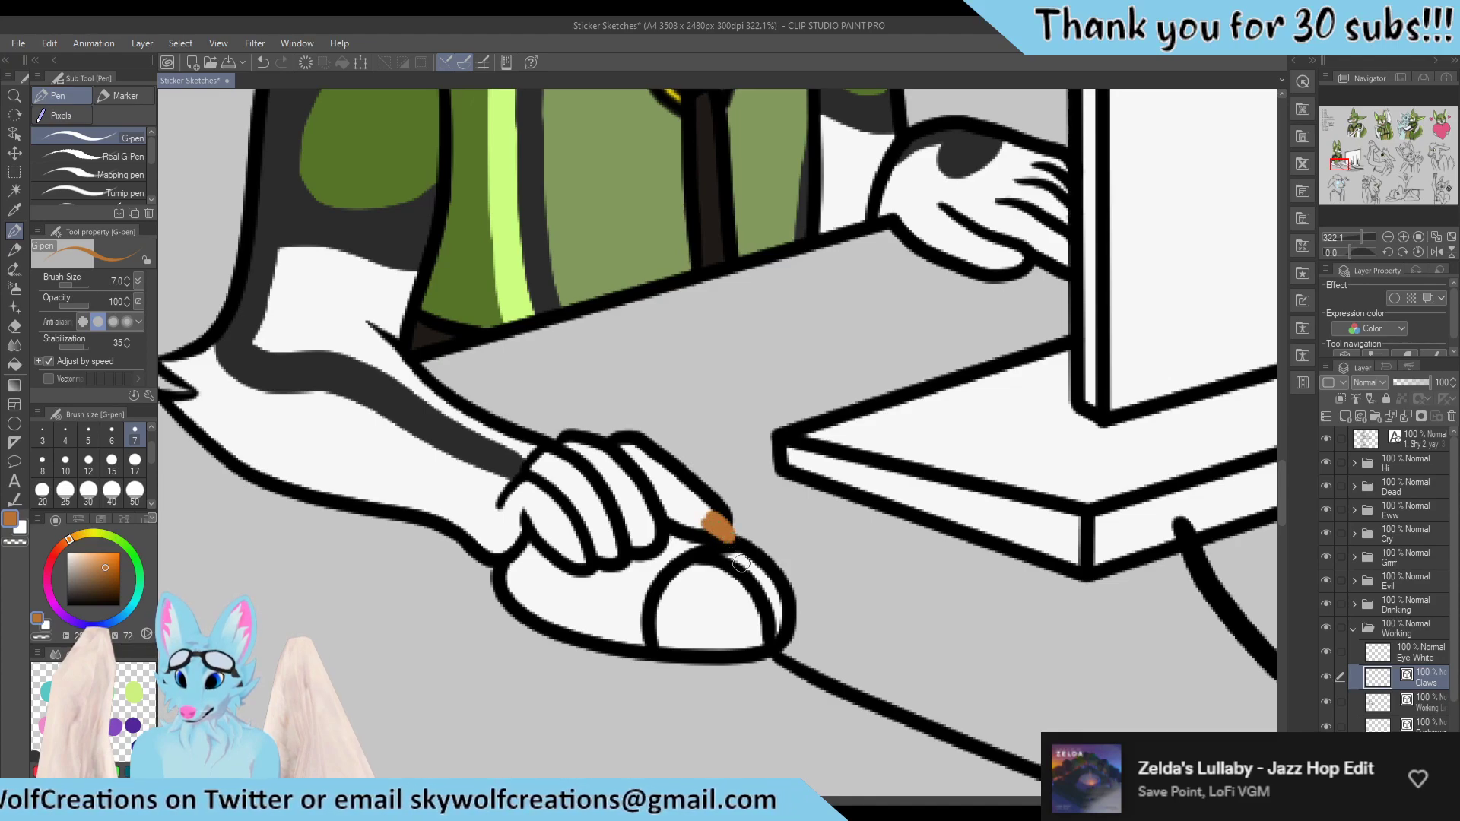
pyautogui.moveTo(707, 522)
pyautogui.mouseDown()
pyautogui.moveTo(732, 542)
pyautogui.moveTo(652, 543)
pyautogui.moveTo(654, 562)
pyautogui.moveTo(618, 569)
pyautogui.mouseUp()
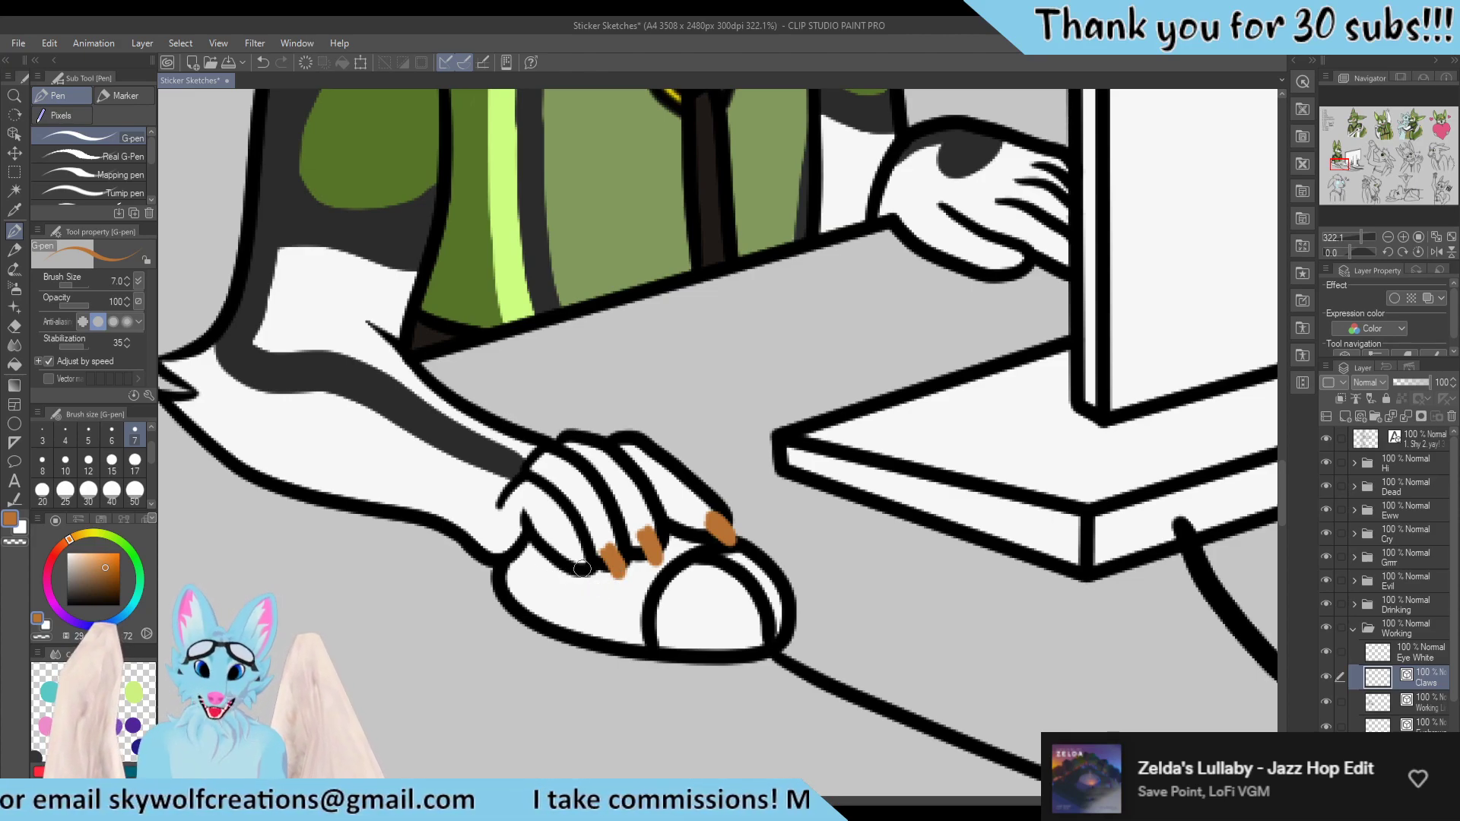
pyautogui.moveTo(573, 550)
pyautogui.mouseDown()
pyautogui.moveTo(586, 575)
pyautogui.moveTo(613, 564)
pyautogui.moveTo(605, 551)
pyautogui.mouseUp()
pyautogui.hotkey('ctrl', 'z')
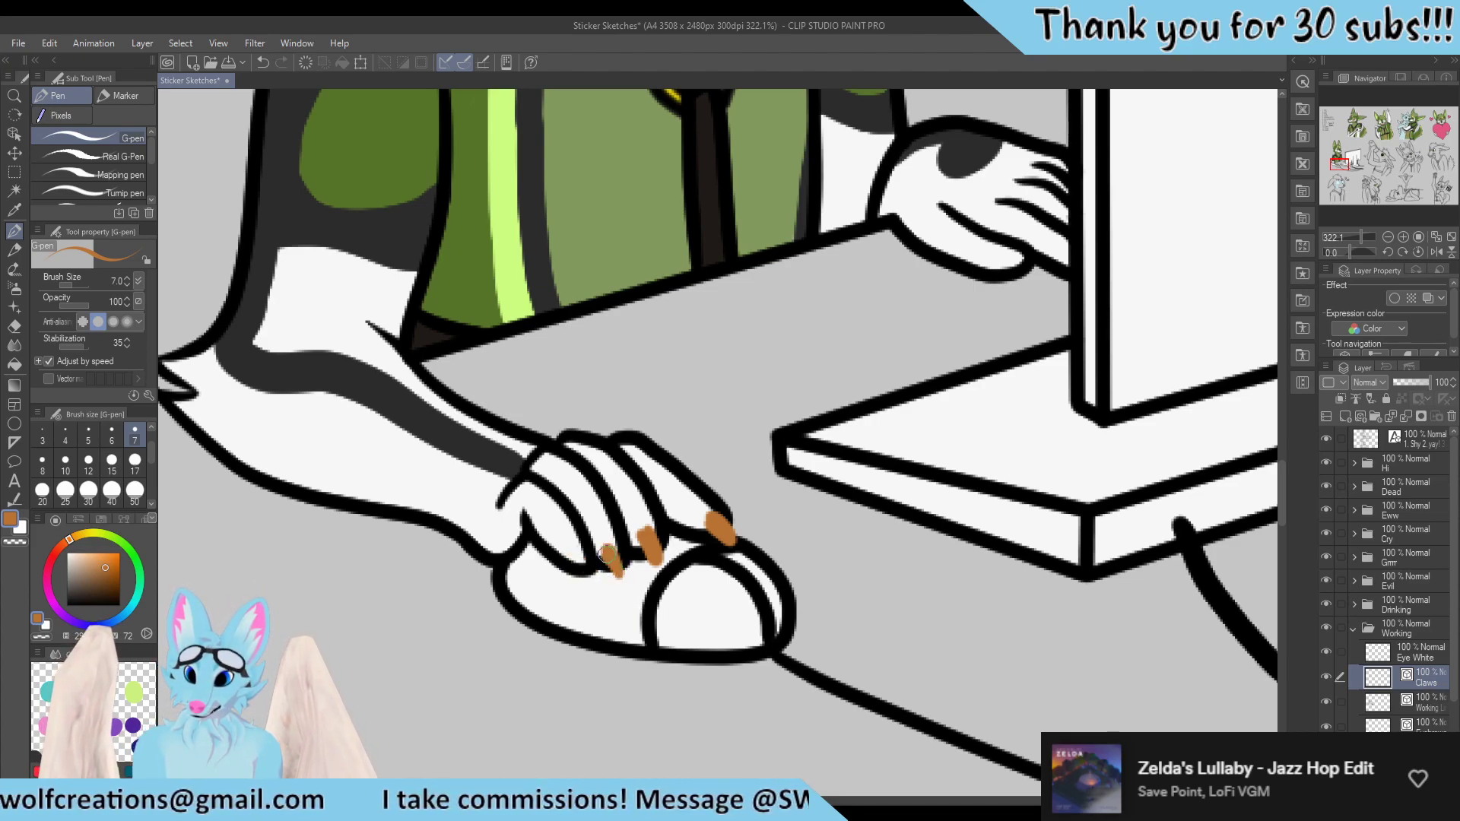
pyautogui.moveTo(587, 576); pyautogui.dragTo(575, 551)
pyautogui.hotkey('ctrl', 'z')
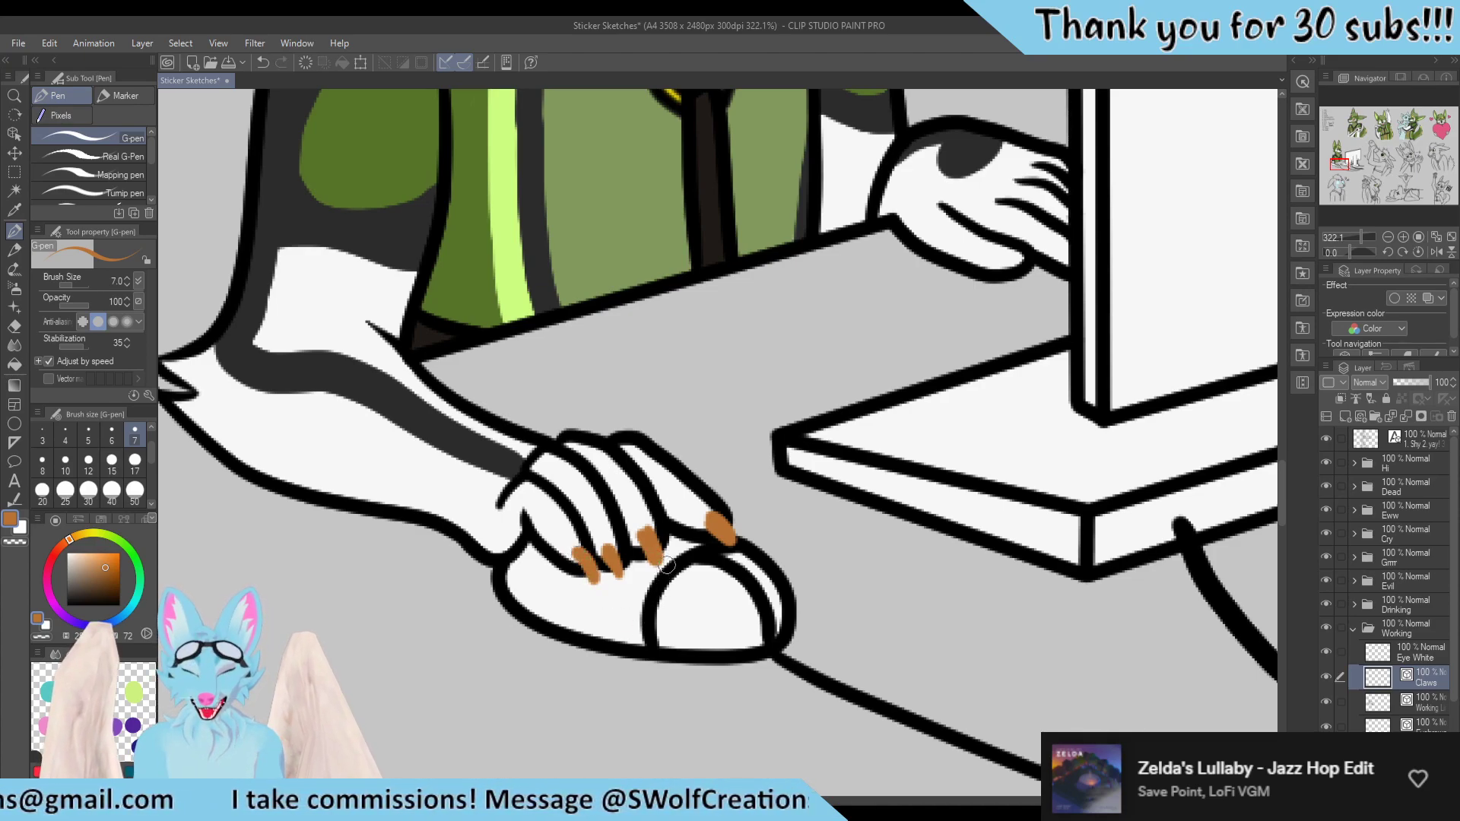
pyautogui.press('e')
pyautogui.moveTo(660, 566)
pyautogui.mouseDown()
pyautogui.moveTo(643, 527)
pyautogui.moveTo(659, 555)
pyautogui.mouseUp()
pyautogui.press('p')
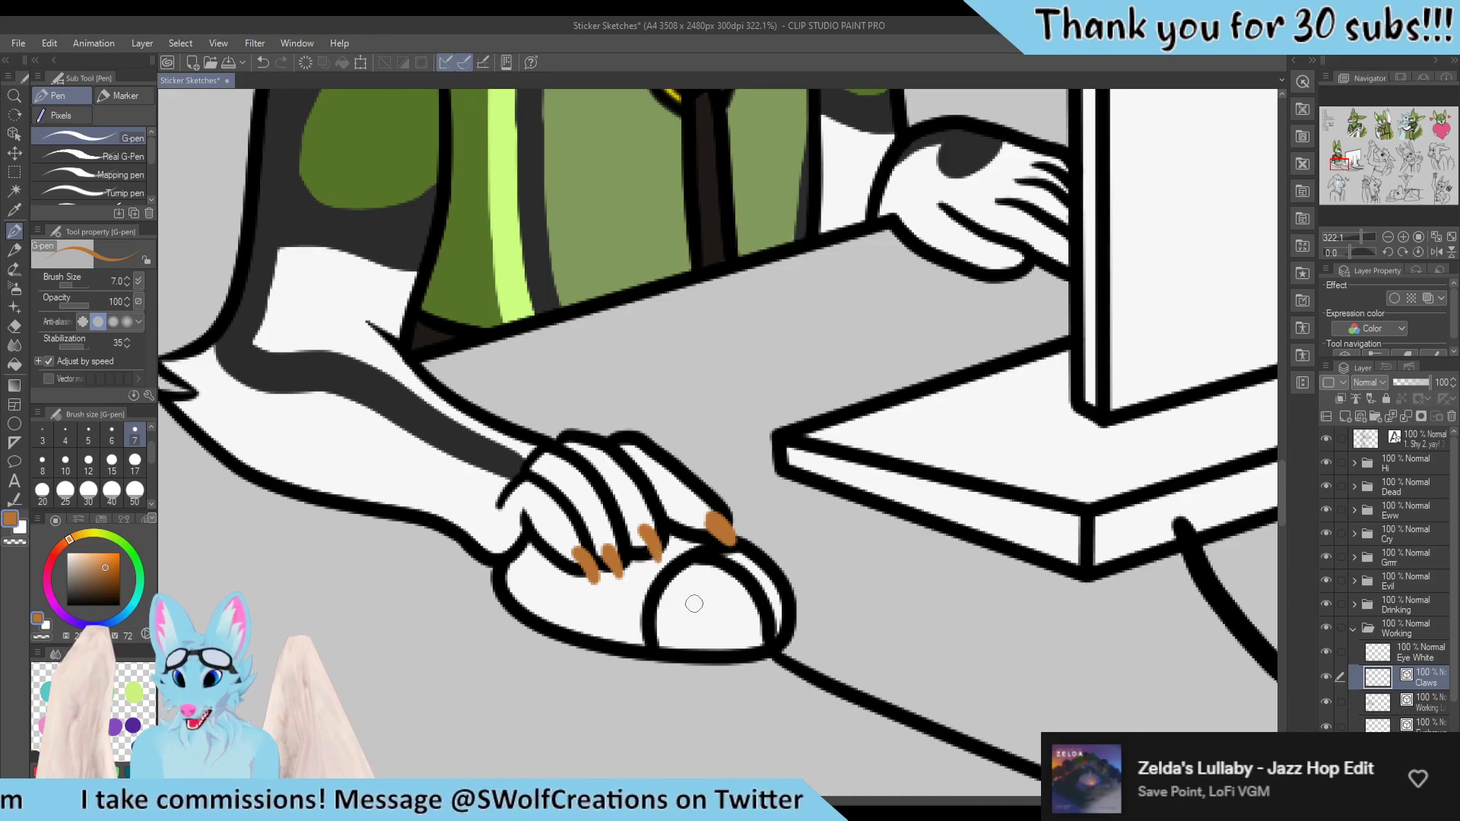
# Sample the claw orange and trim the rightmost claw with the eraser
pyautogui.scroll(-1, 733, 476)
pyautogui.scroll(-4, 732, 476)
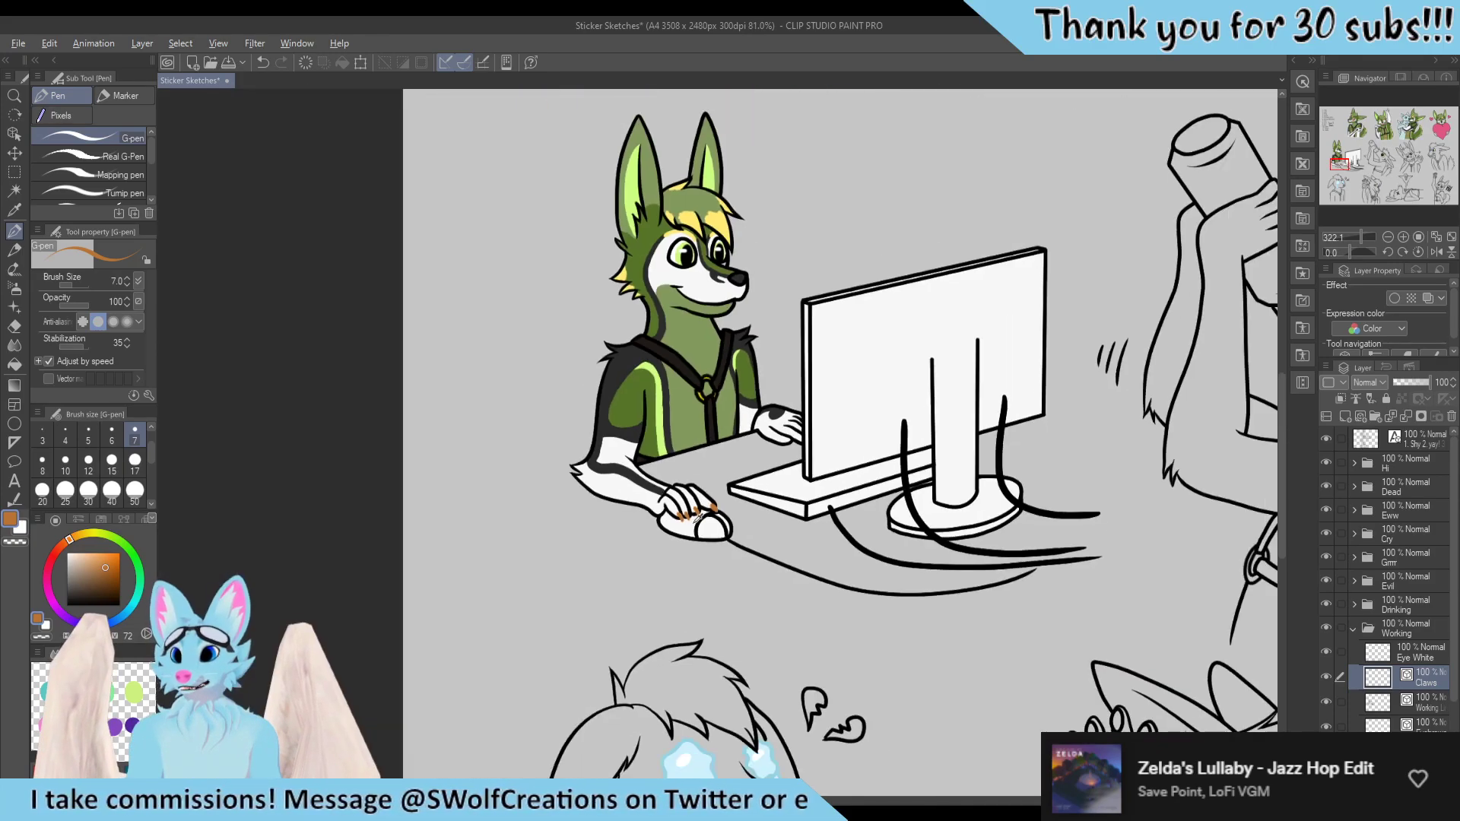
pyautogui.scroll(6, 722, 524)
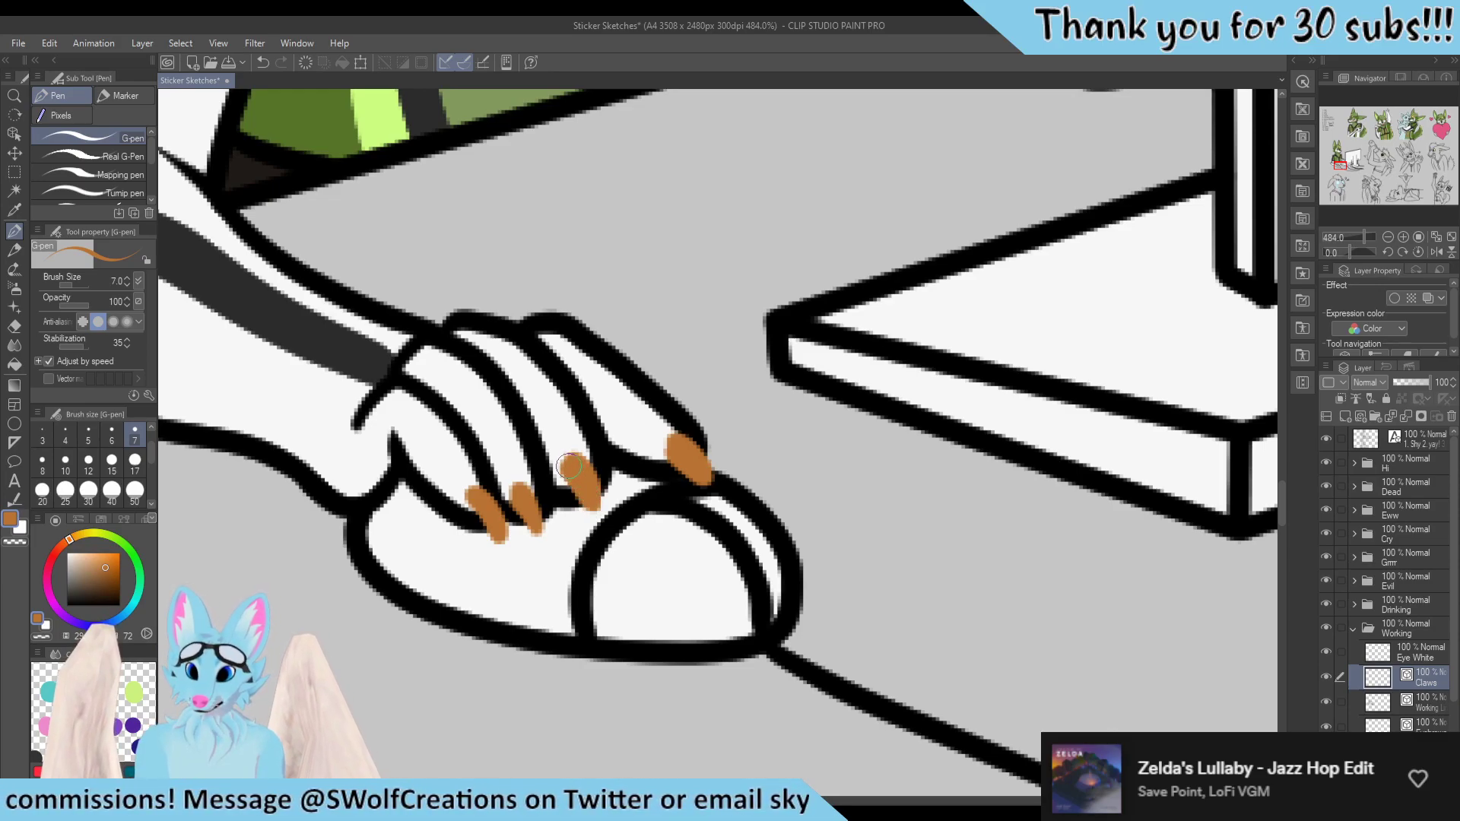
pyautogui.scroll(-10, 600, 488)
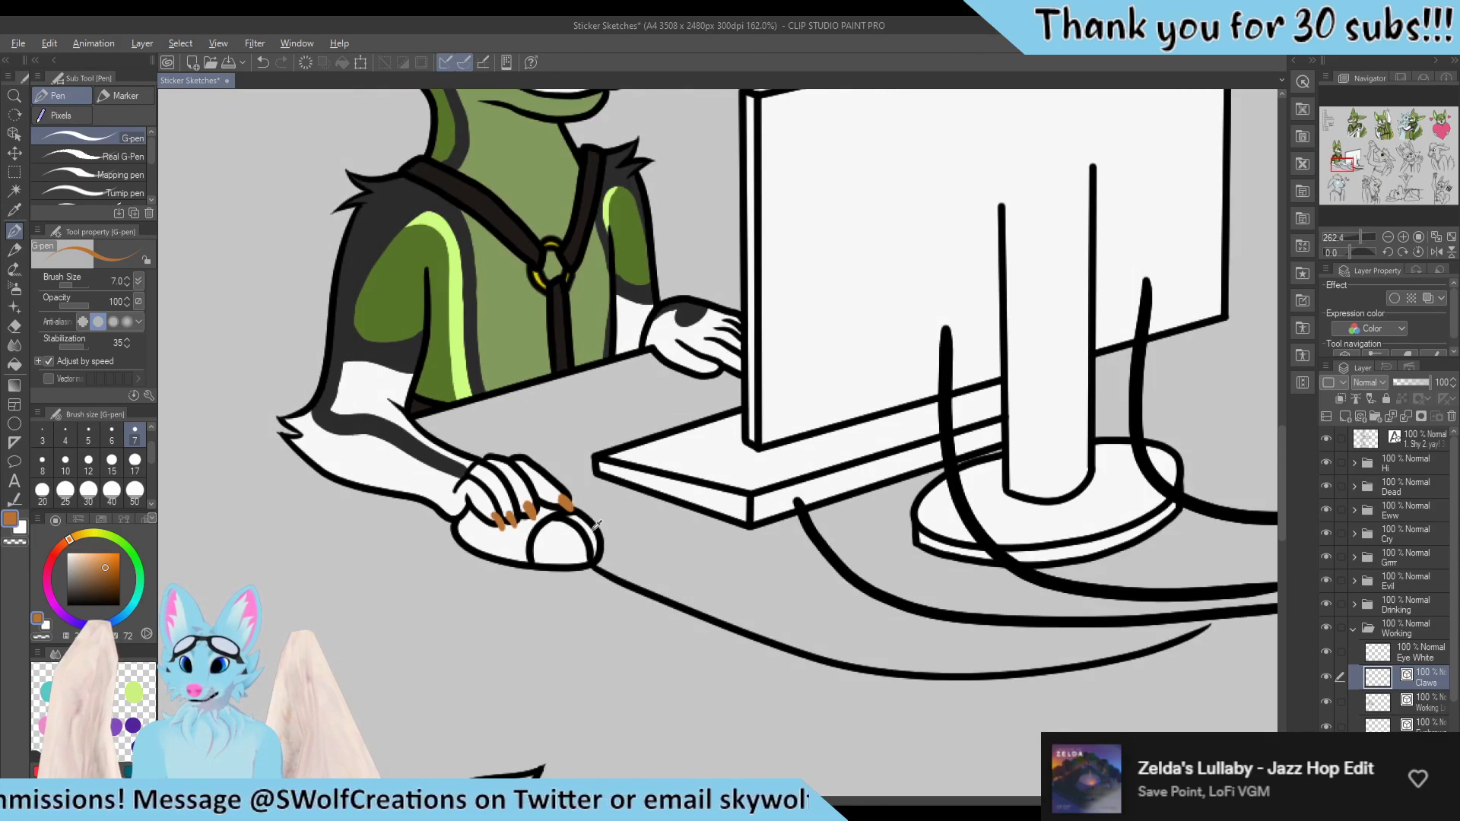
pyautogui.press('alt')
pyautogui.hotkey('ctrl', 'z')
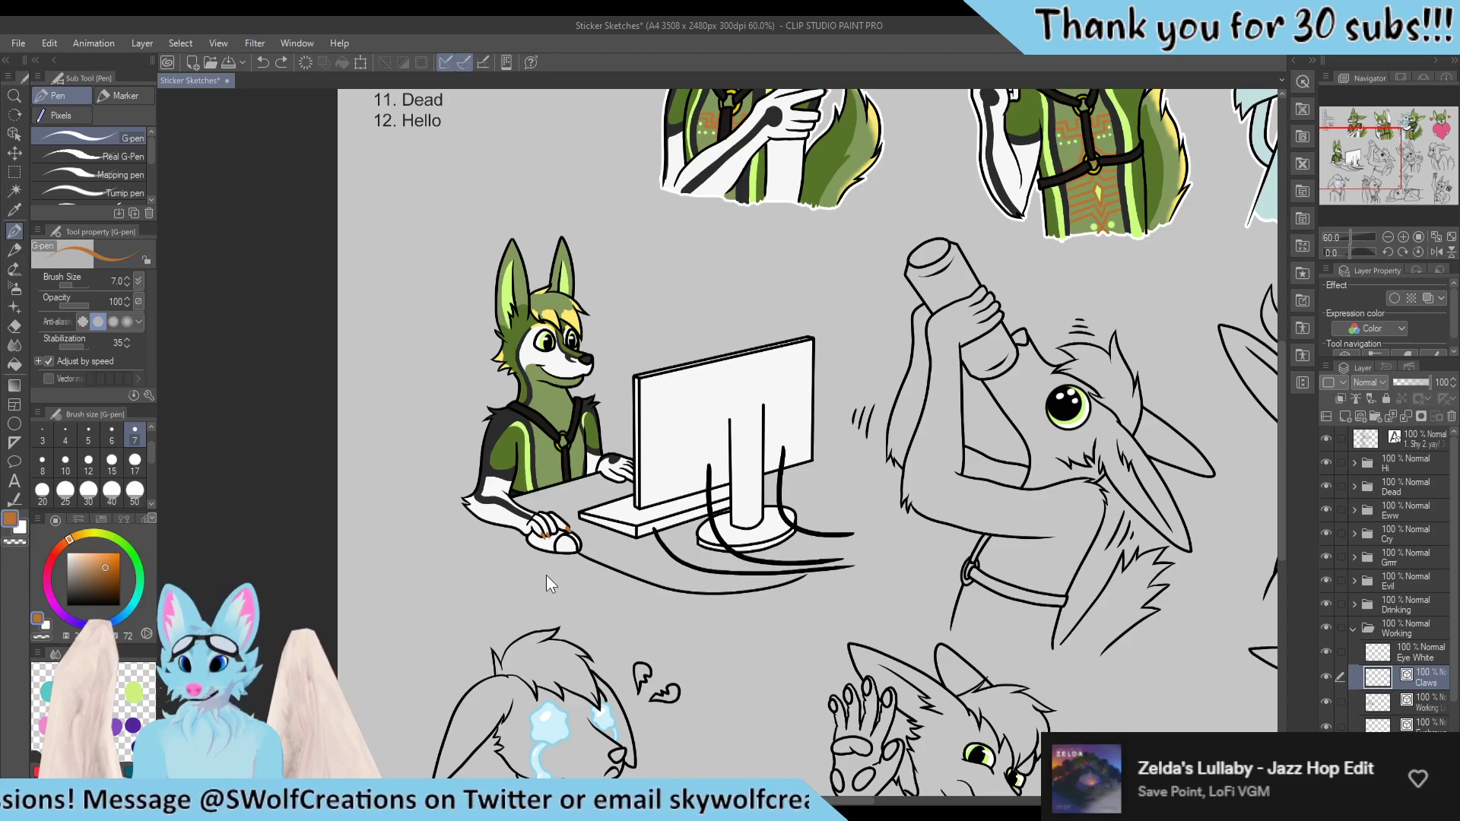
pyautogui.scroll(8, 554, 537)
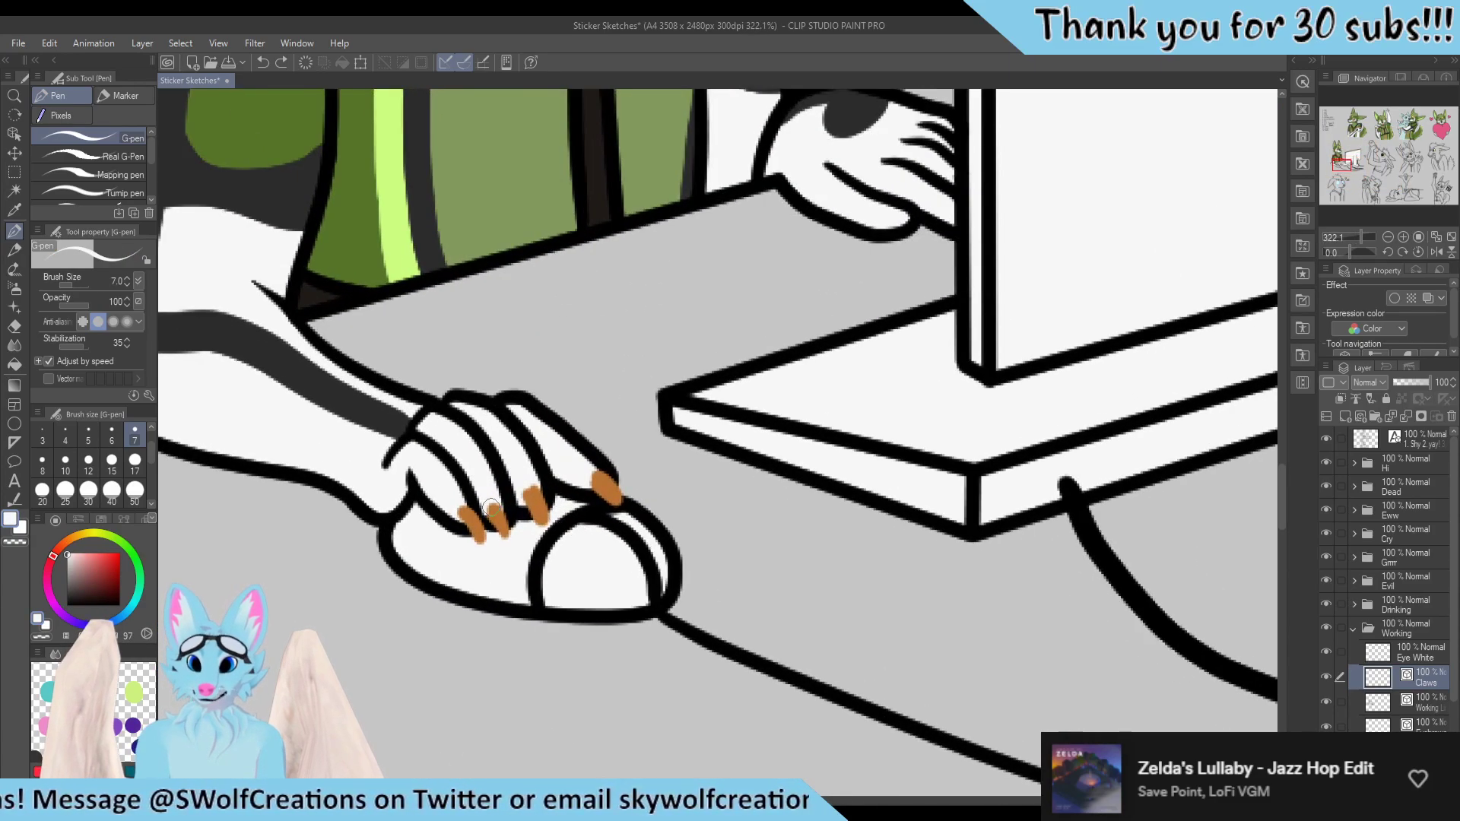
pyautogui.keyDown('alt'); pyautogui.click(600, 483); pyautogui.keyUp('alt')
pyautogui.press('e')
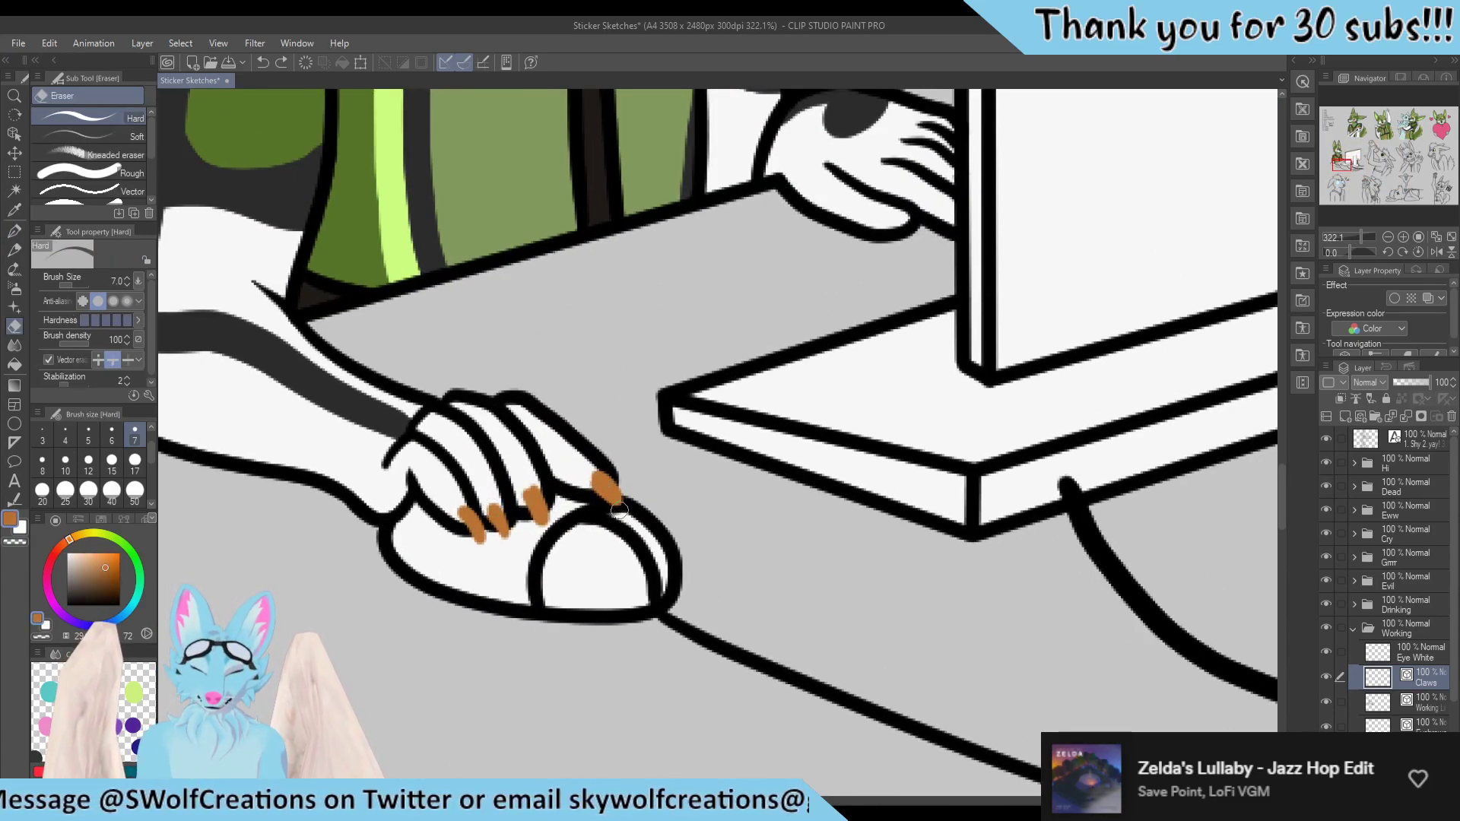
pyautogui.moveTo(585, 464)
pyautogui.mouseDown()
pyautogui.moveTo(622, 507)
pyautogui.moveTo(605, 502)
pyautogui.moveTo(683, 527)
pyautogui.moveTo(599, 501)
pyautogui.moveTo(606, 490)
pyautogui.moveTo(618, 502)
pyautogui.moveTo(595, 475)
pyautogui.mouseUp()
pyautogui.press('p')
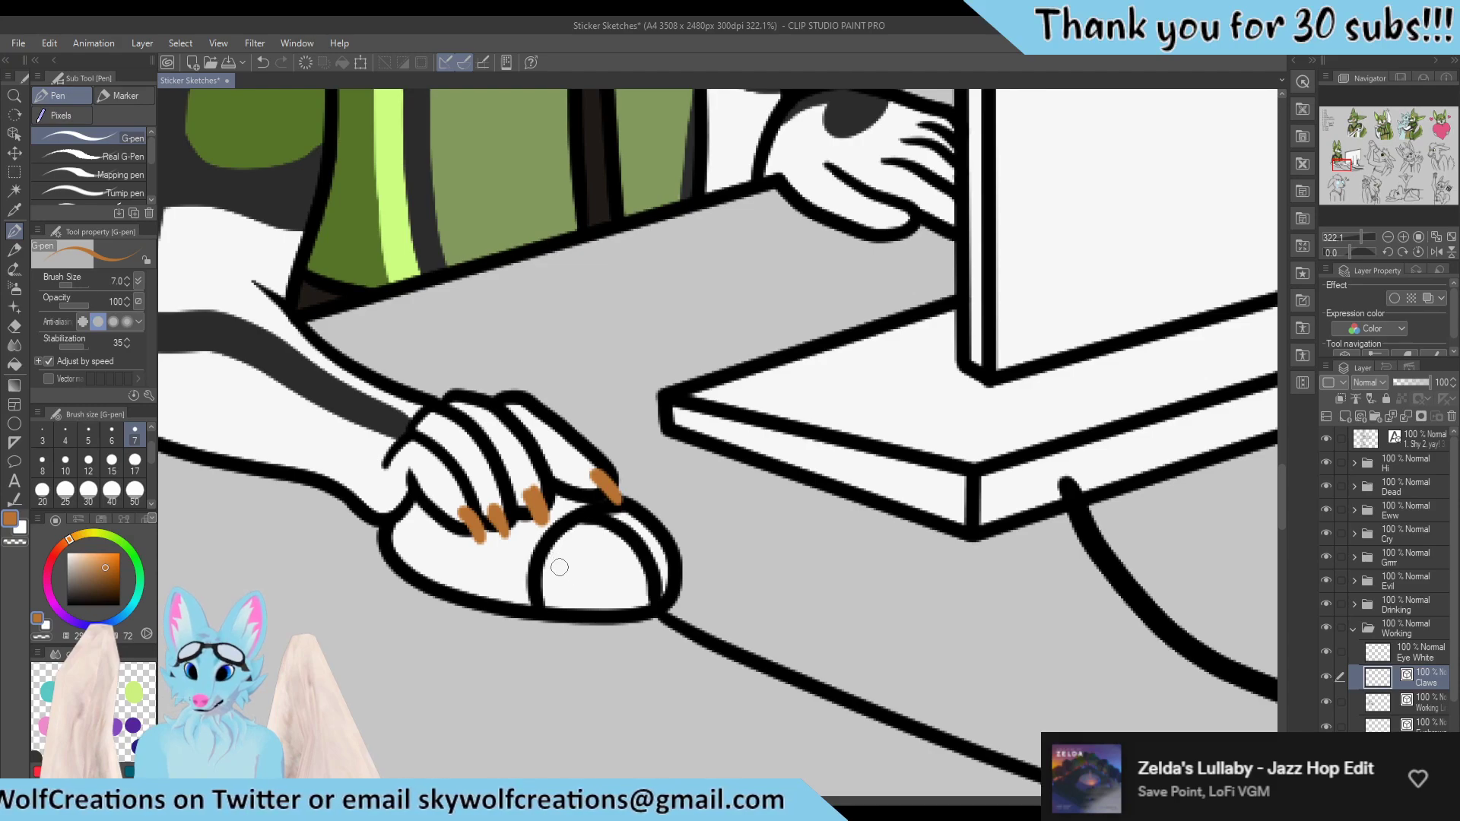
# Erase the third claw and redraw it slightly further left
pyautogui.press('e')
pyautogui.moveTo(545, 535); pyautogui.dragTo(533, 489)
pyautogui.press('p')
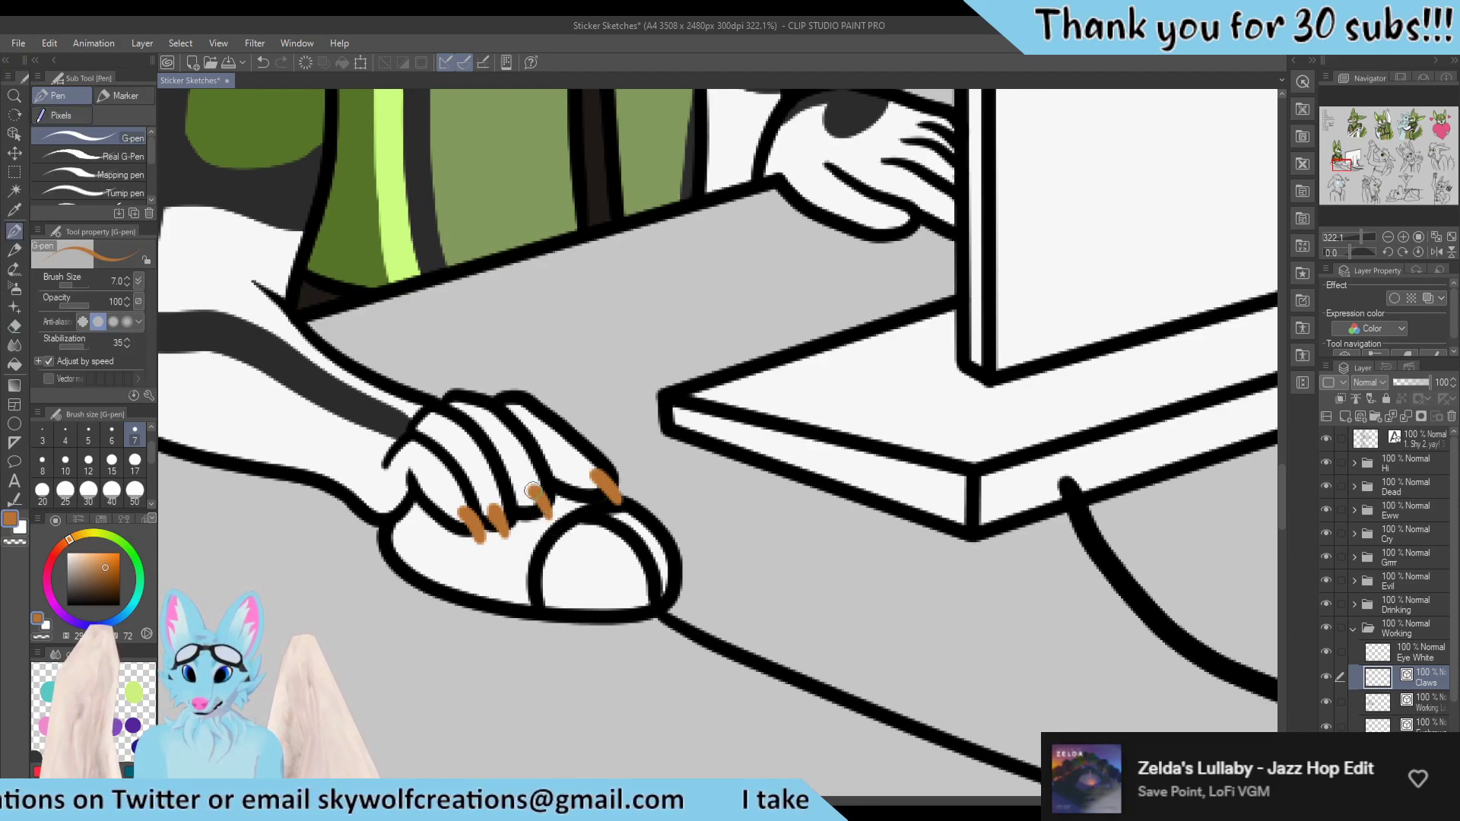
pyautogui.scroll(-2, 600, 547)
pyautogui.scroll(3, 585, 517)
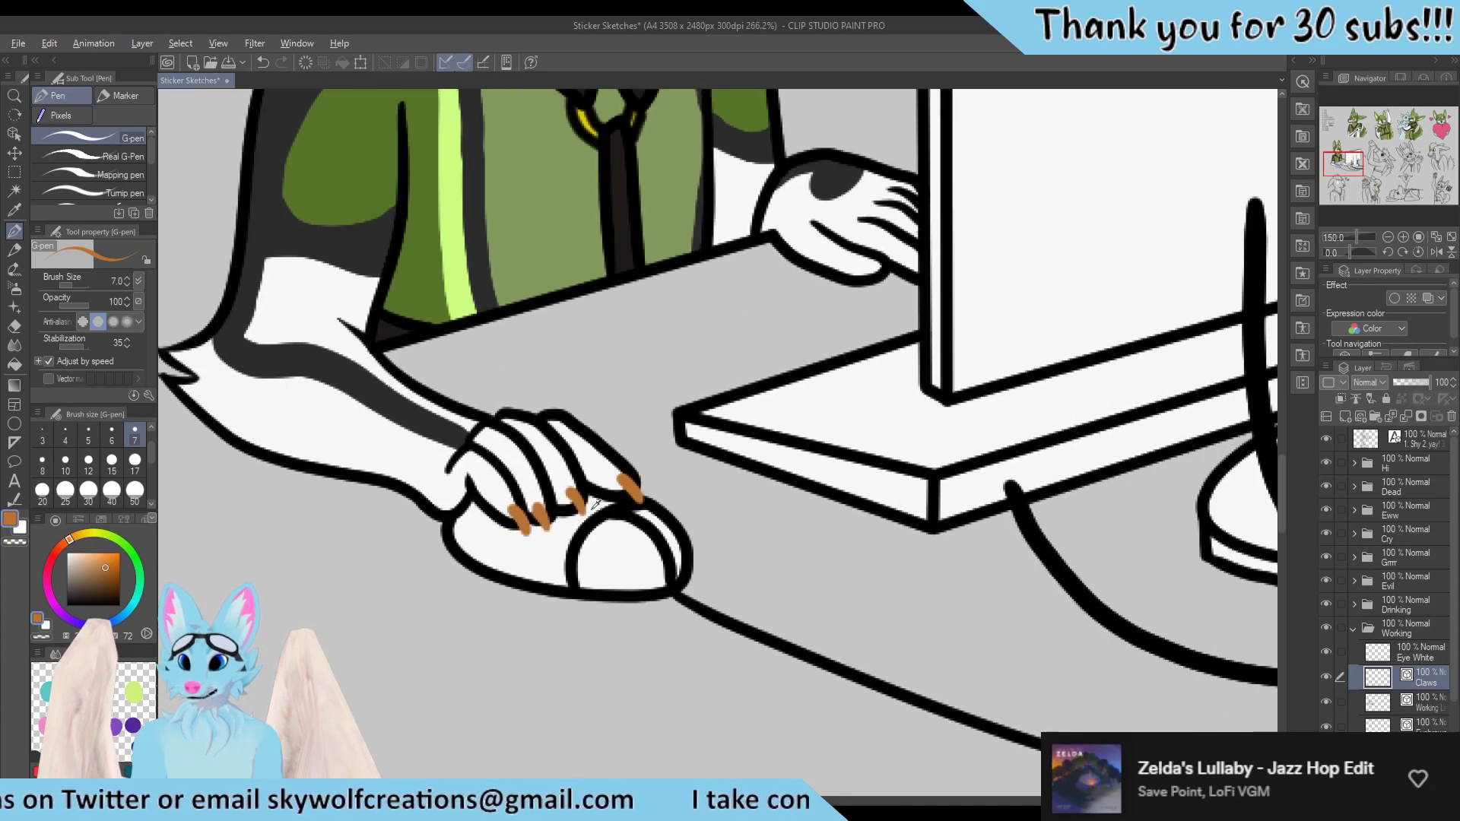
pyautogui.hotkey('ctrl', 'z')
pyautogui.moveTo(570, 518); pyautogui.dragTo(558, 488)
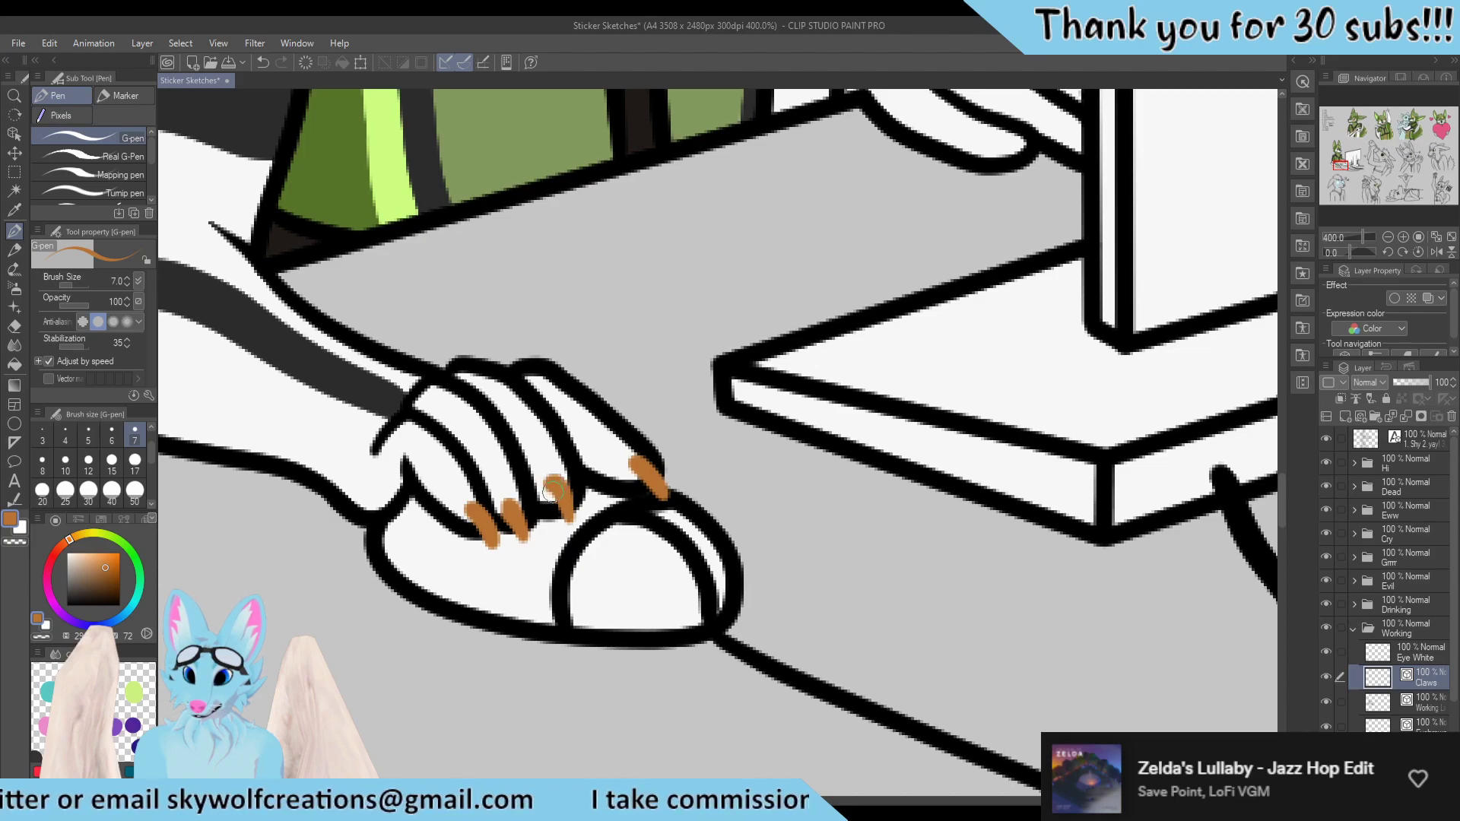
pyautogui.scroll(-5, 692, 604)
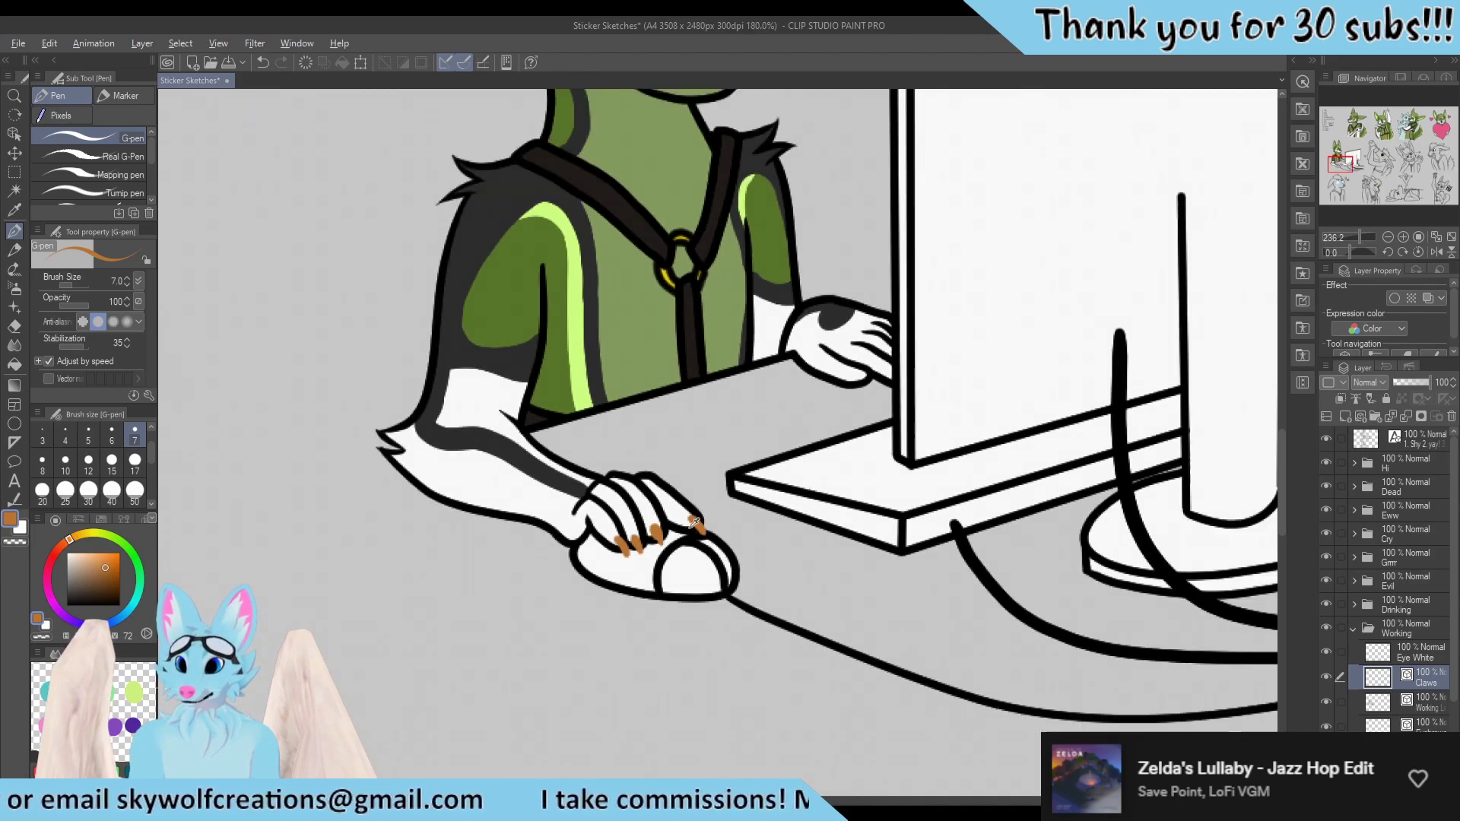
pyautogui.scroll(6, 627, 592)
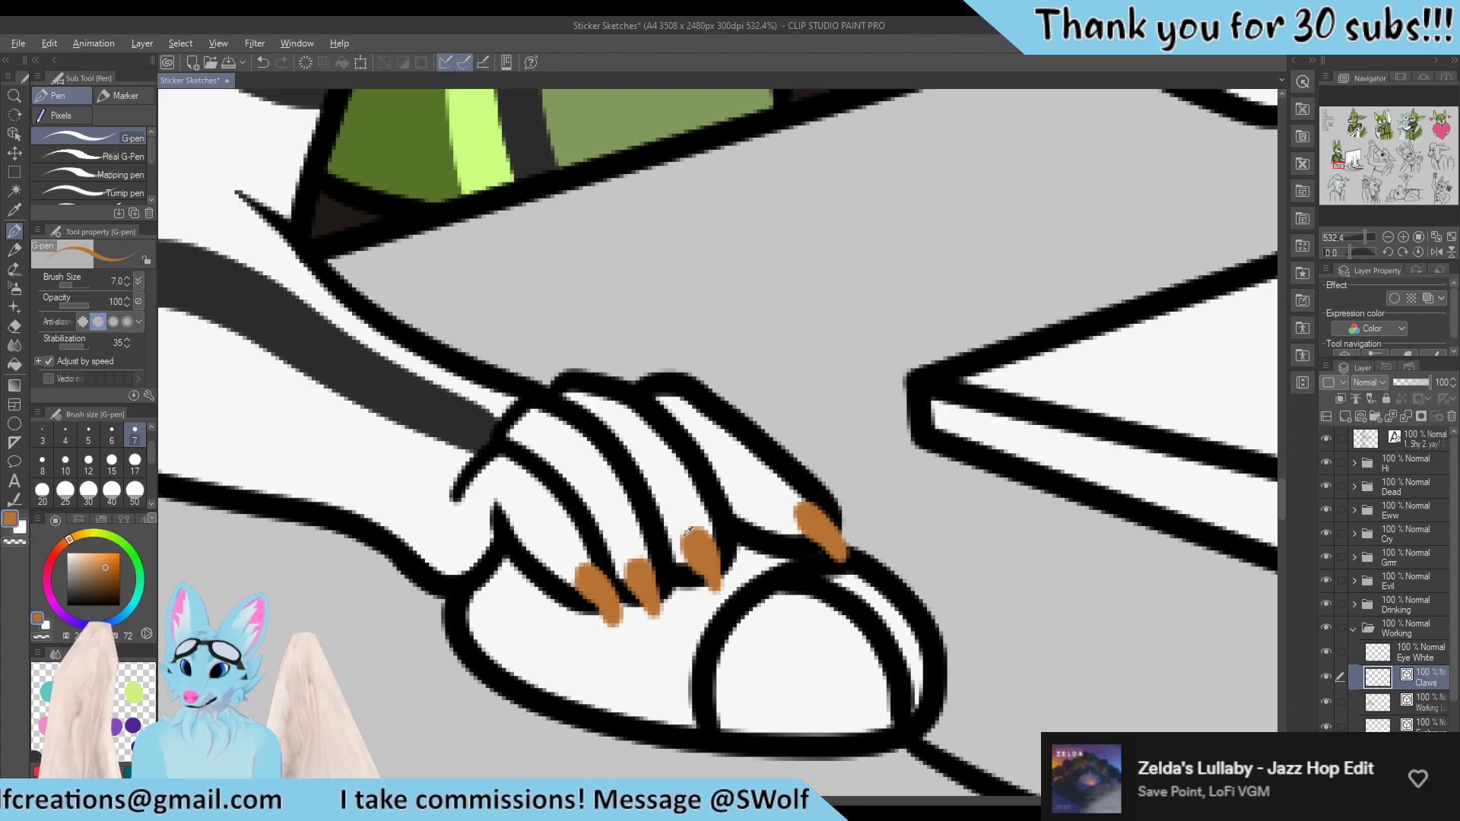
# Paint an orange claw on a fingertip of the paw near the monitor, undoing once to retry
pyautogui.scroll(-3, 687, 535)
pyautogui.scroll(-3, 801, 500)
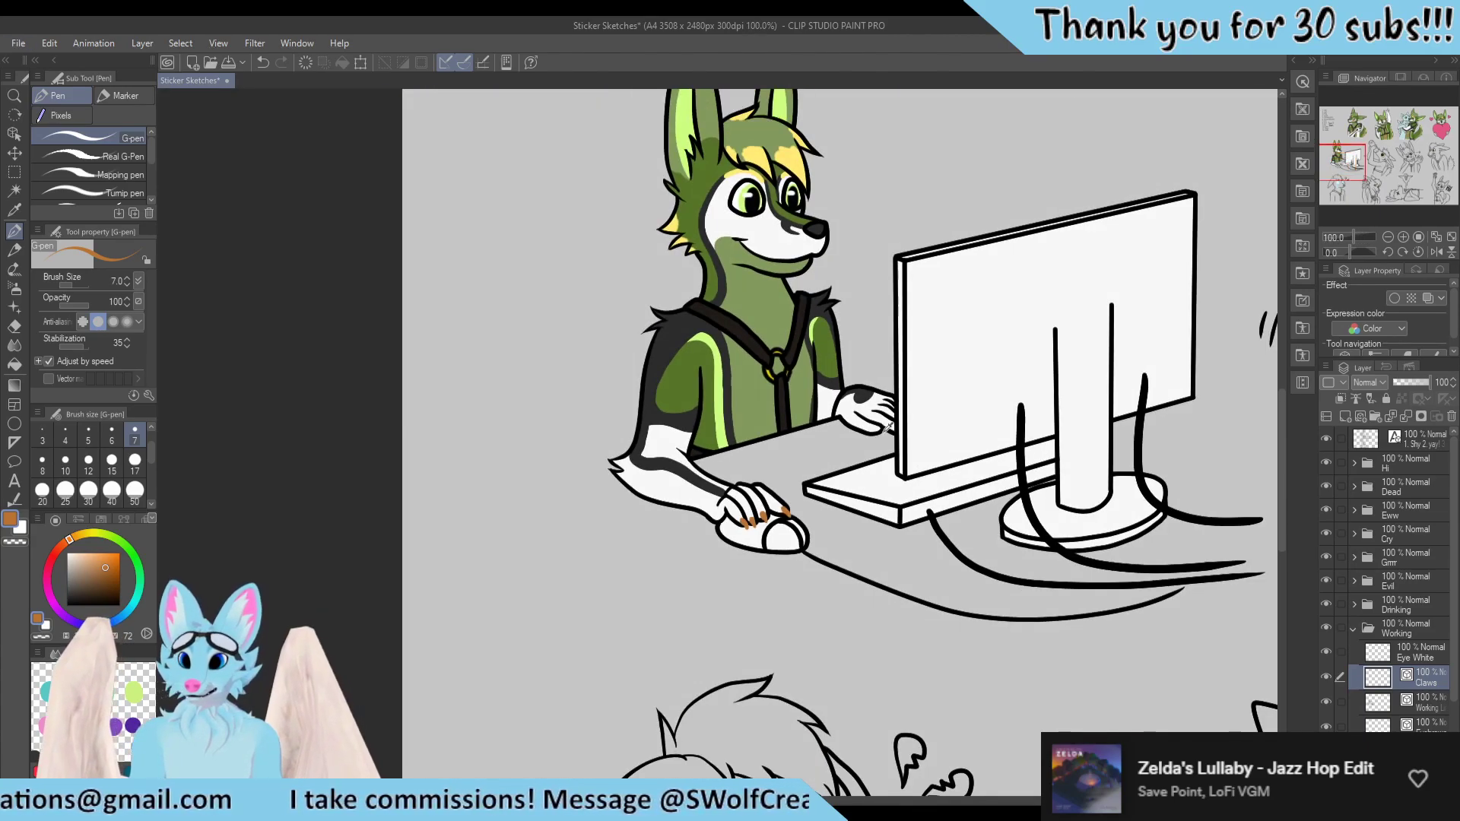
pyautogui.scroll(6, 888, 427)
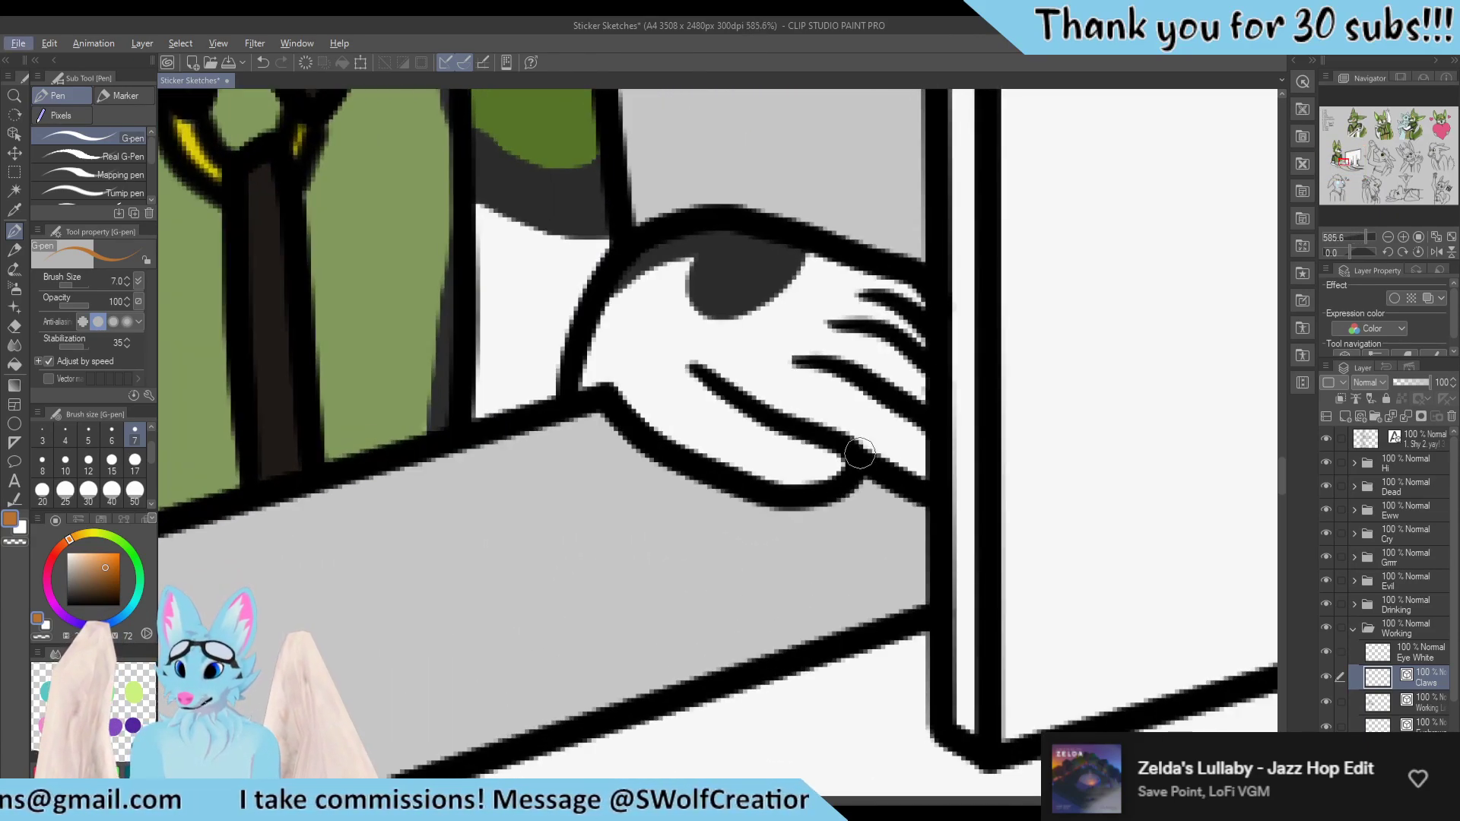
pyautogui.moveTo(831, 467)
pyautogui.mouseDown()
pyautogui.moveTo(872, 464)
pyautogui.moveTo(835, 466)
pyautogui.mouseUp()
pyautogui.hotkey('ctrl', 'z')
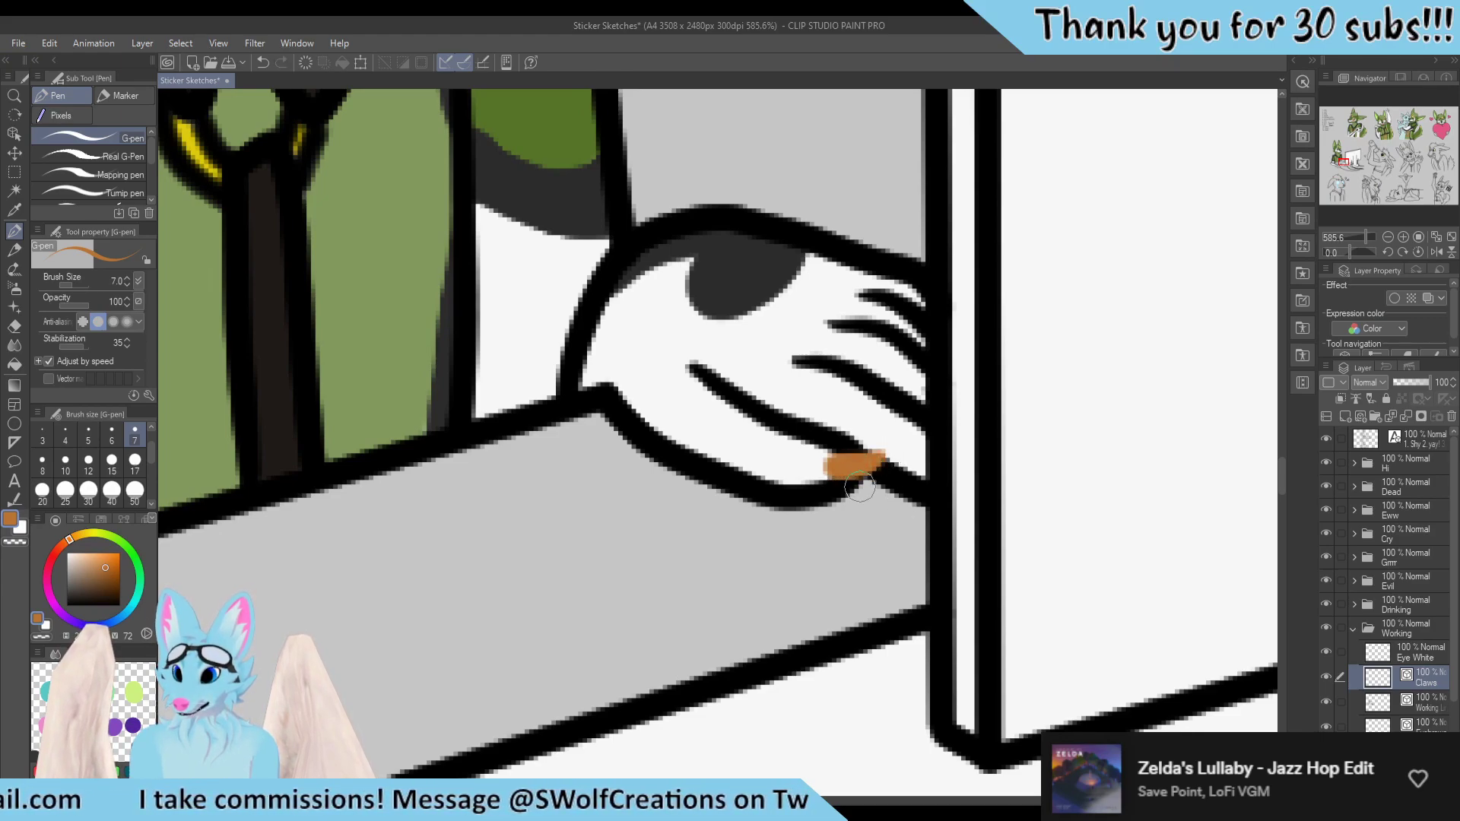
pyautogui.scroll(-10, 821, 430)
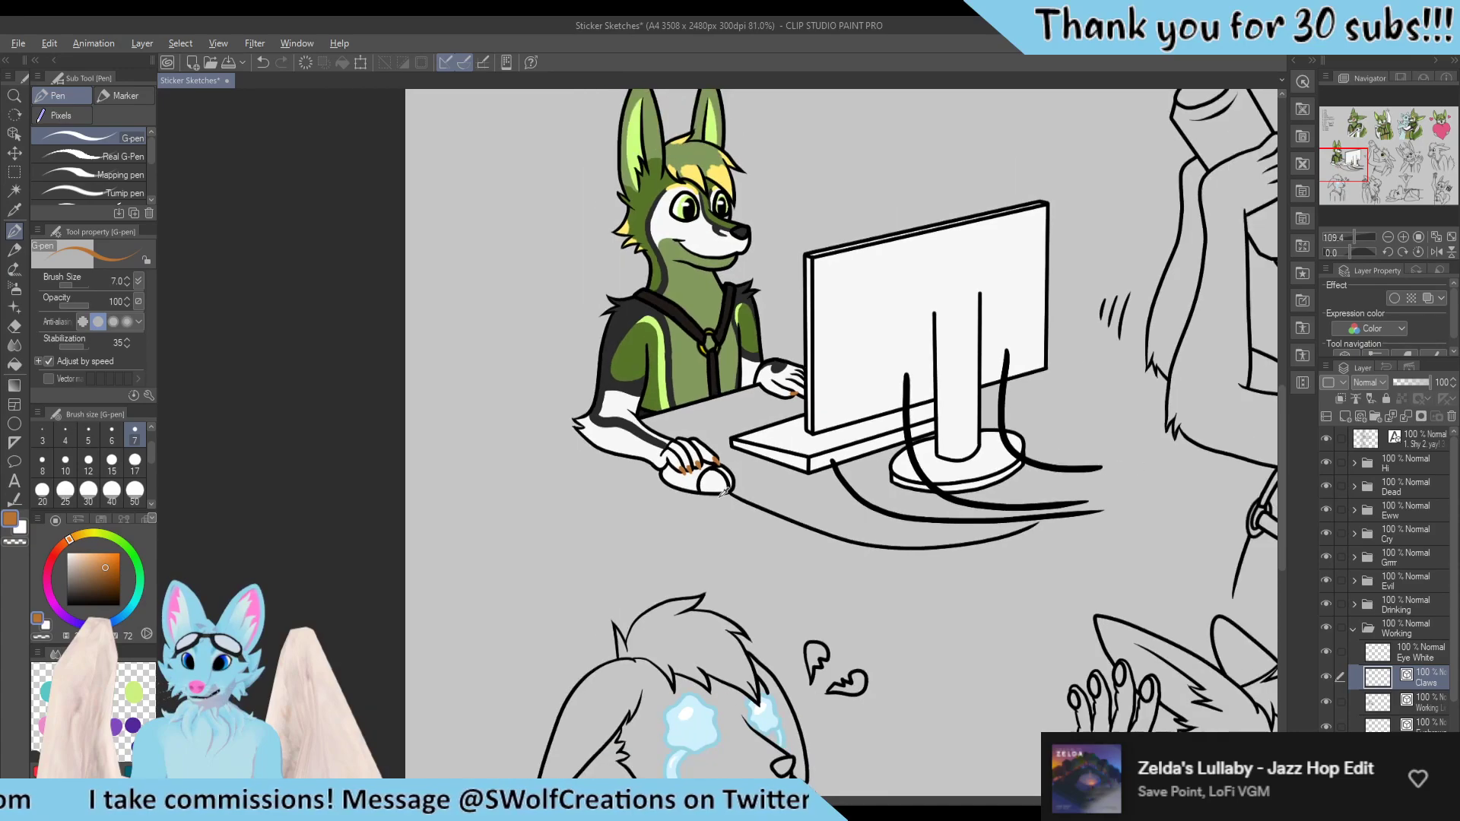
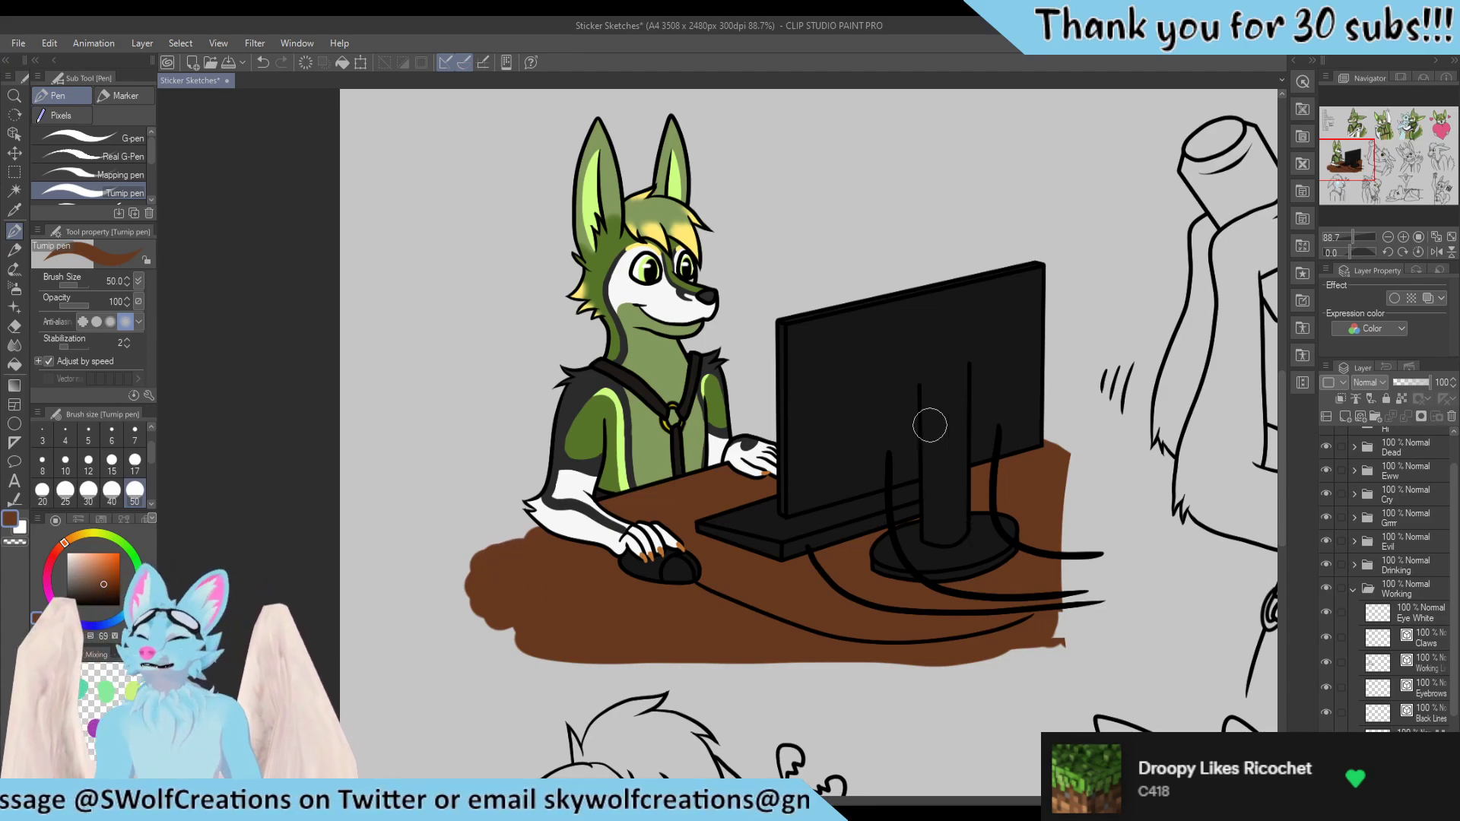
# Switch to black at brush size 7 and make the Working layer the drawing target
pyautogui.keyDown('alt'); pyautogui.moveTo(859, 449); pyautogui.dragTo(760, 494); pyautogui.keyUp('alt')
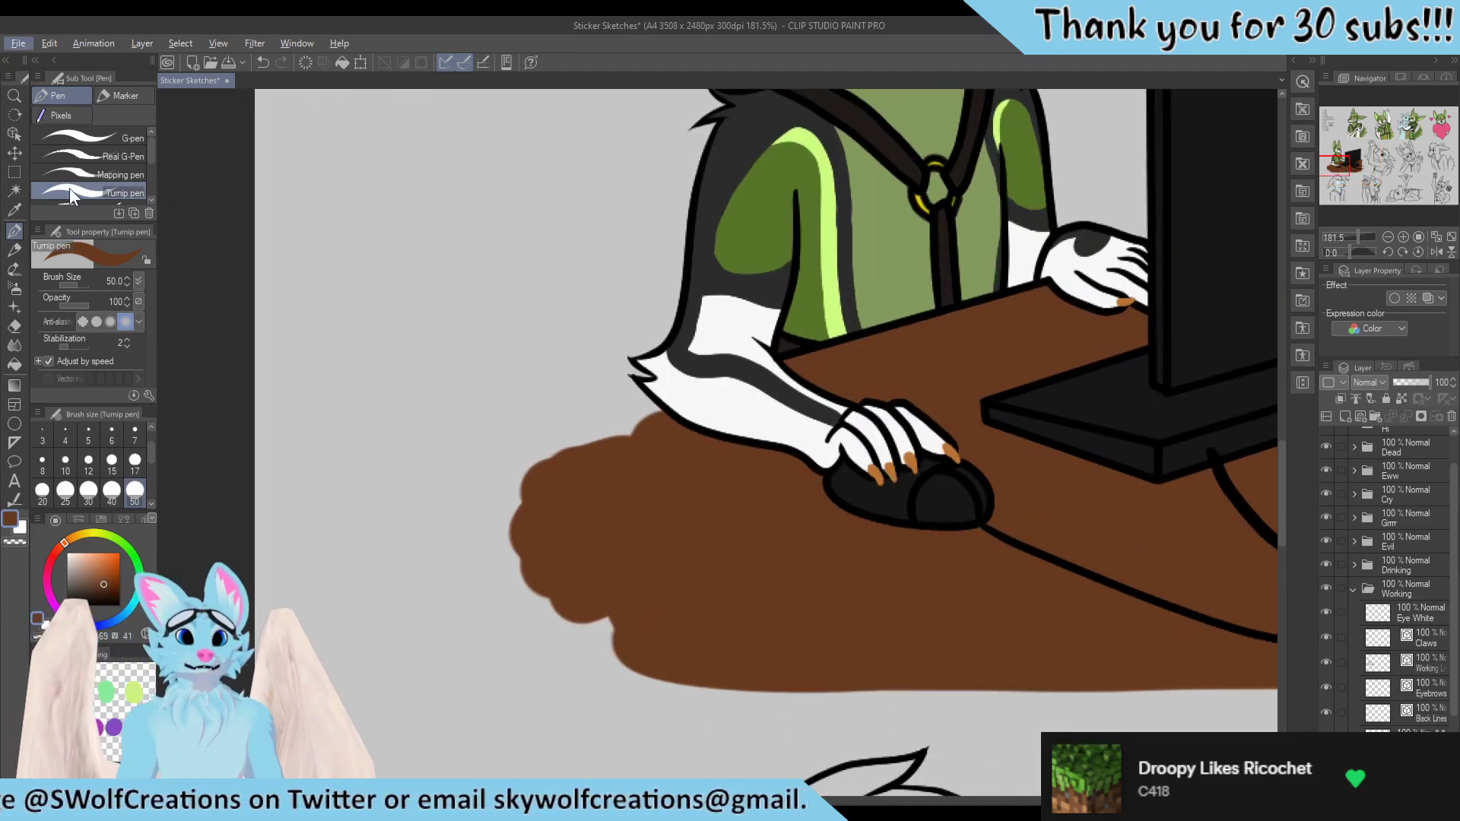
pyautogui.moveTo(85, 599); pyautogui.dragTo(50, 629)
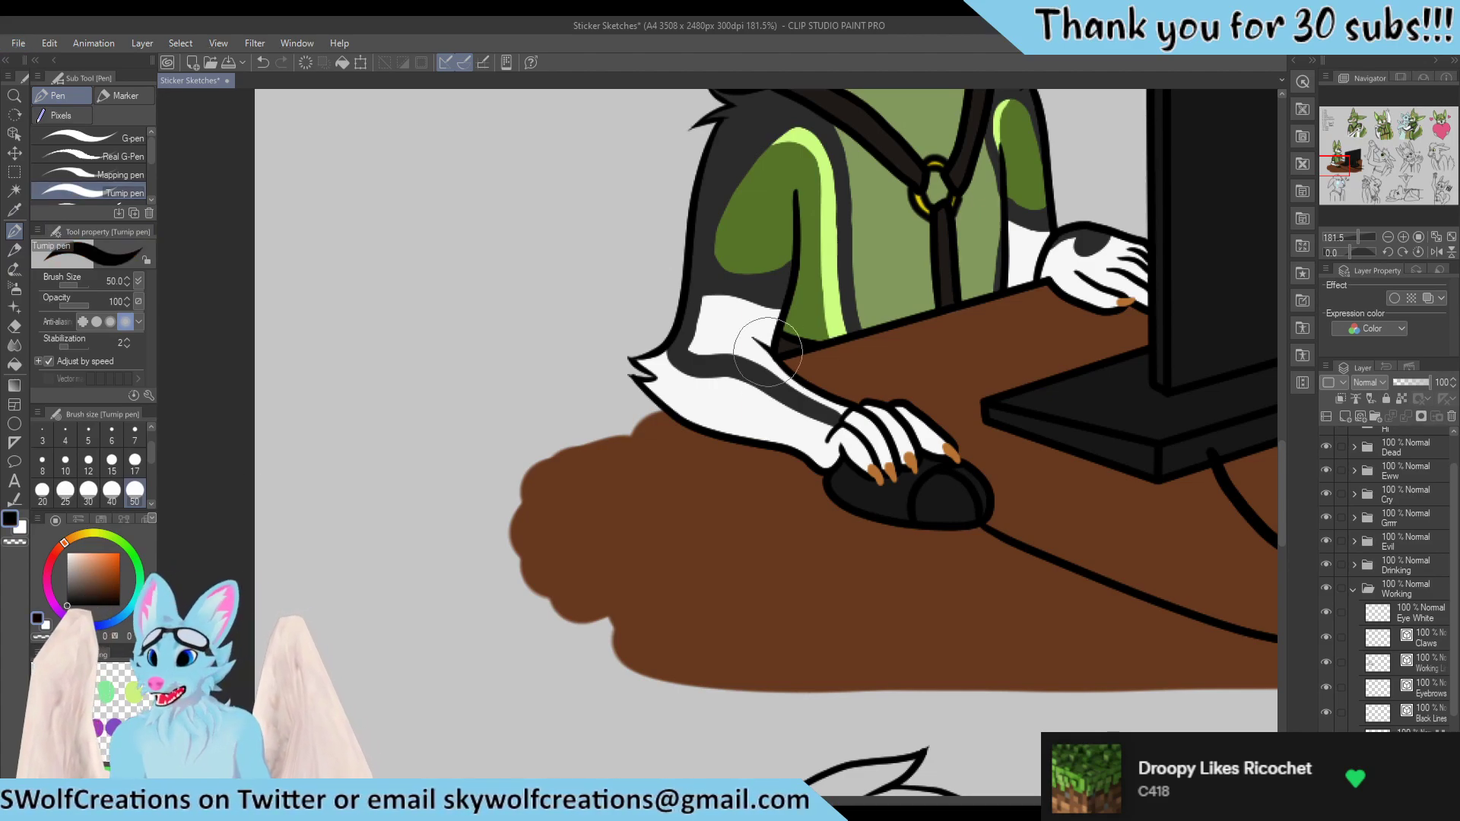
pyautogui.click(135, 432)
pyautogui.click(1412, 714)
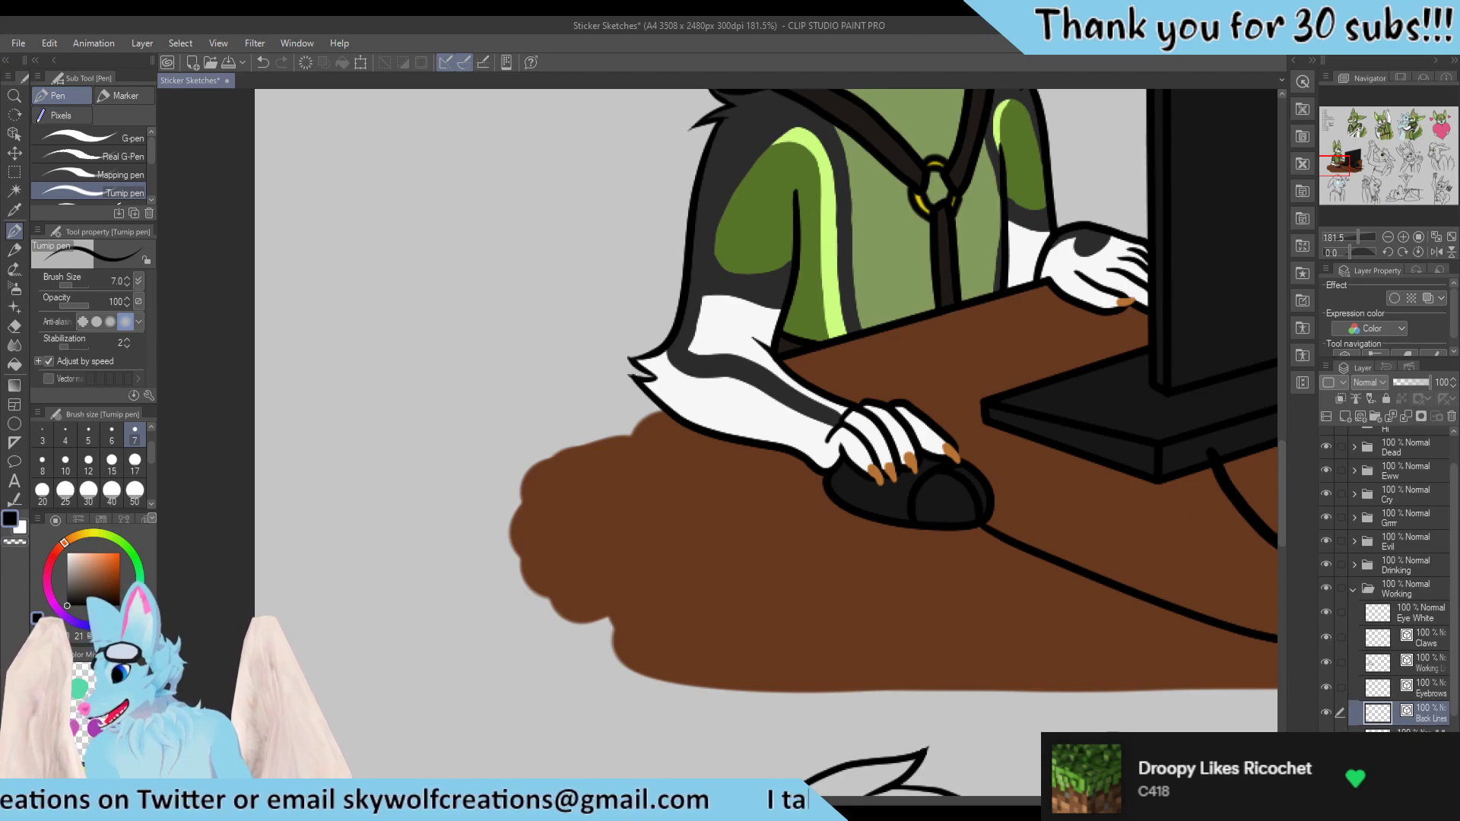
pyautogui.click(1444, 664)
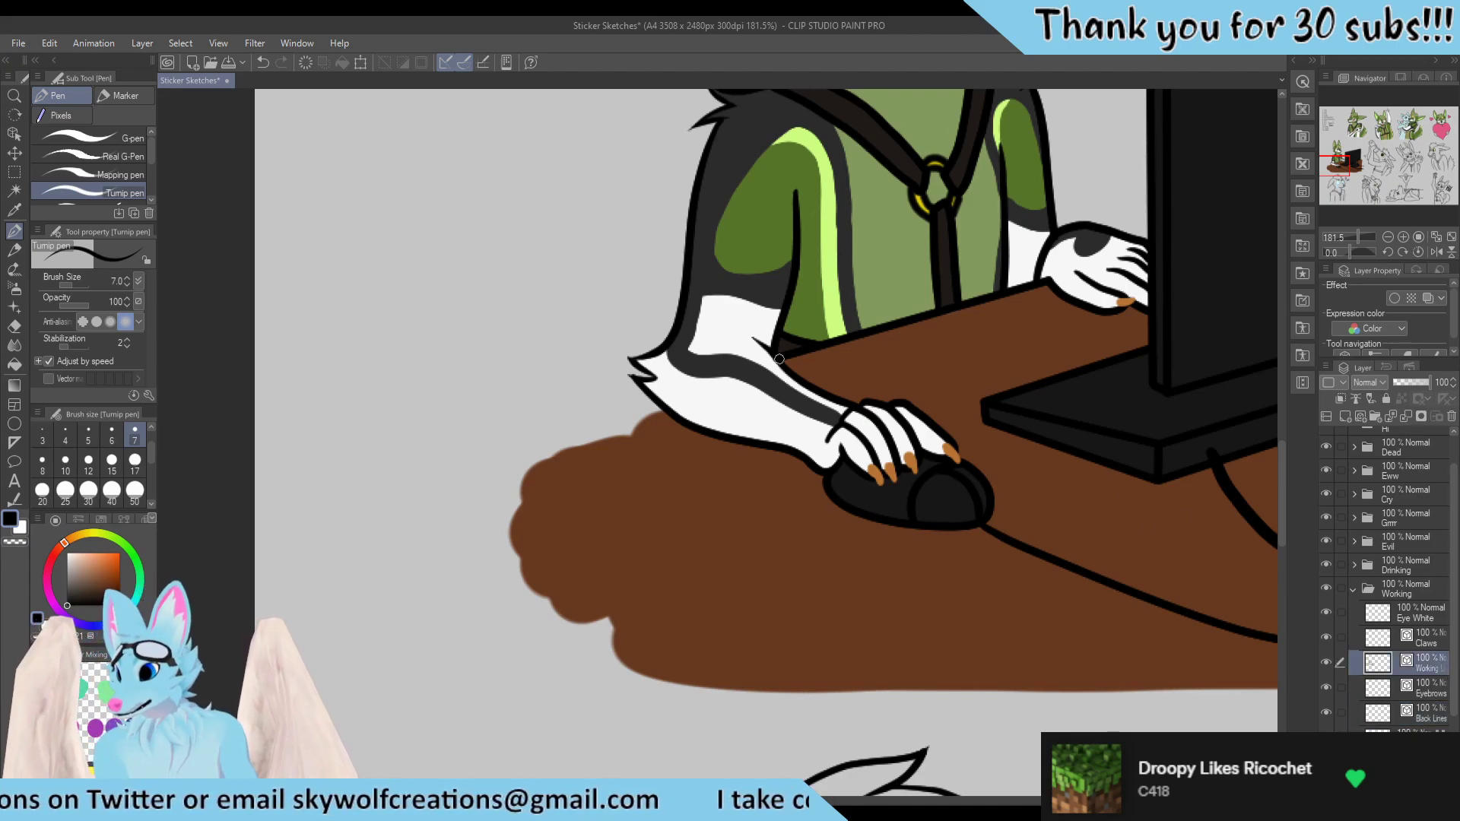
# Draw a straight black size-7 desk-edge line leftward from the fox's arm, retrying twice
pyautogui.moveTo(650, 399); pyautogui.dragTo(431, 463)
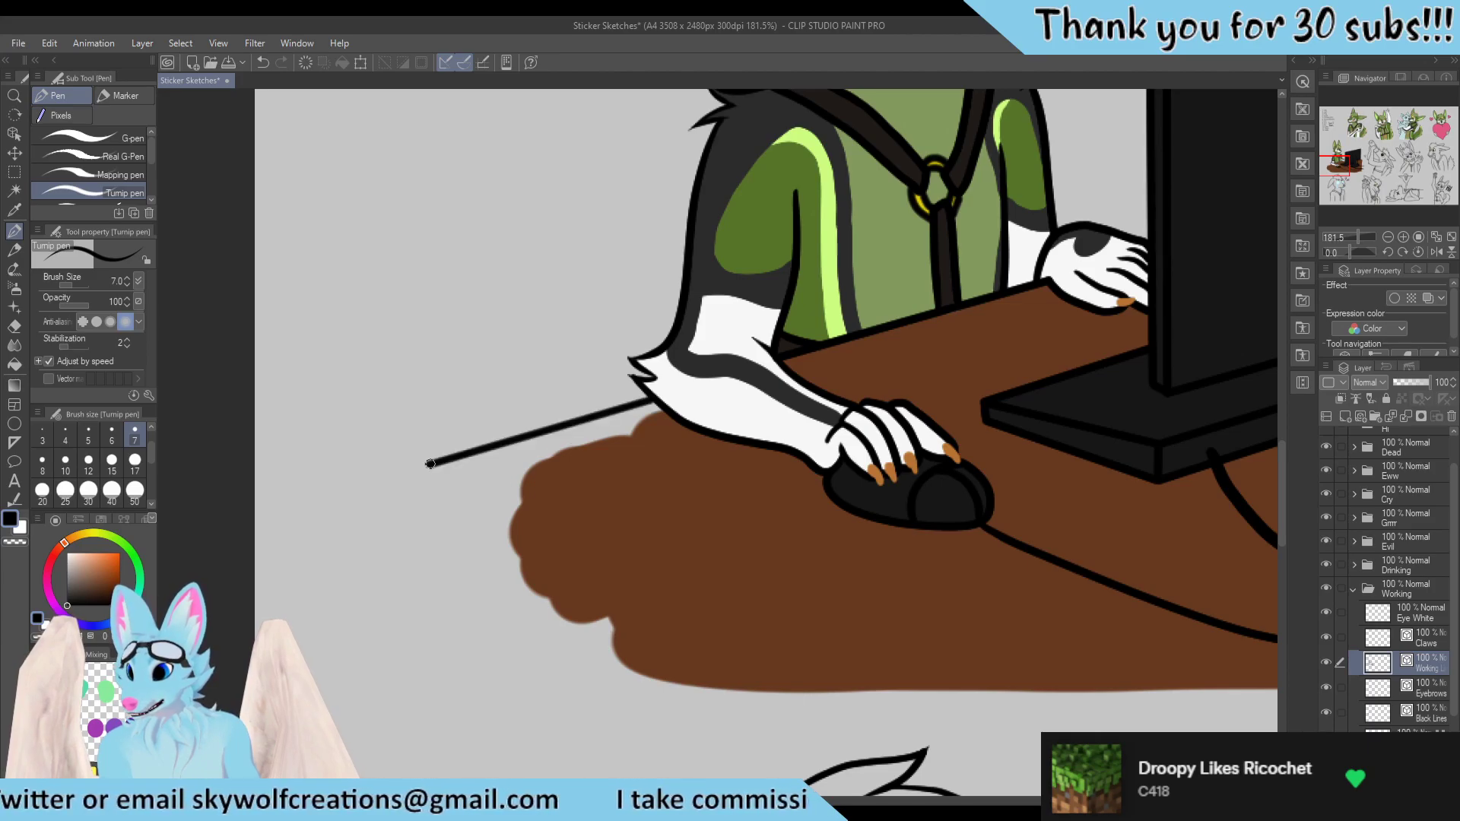
pyautogui.scroll(-5, 436, 476)
pyautogui.scroll(3, 545, 326)
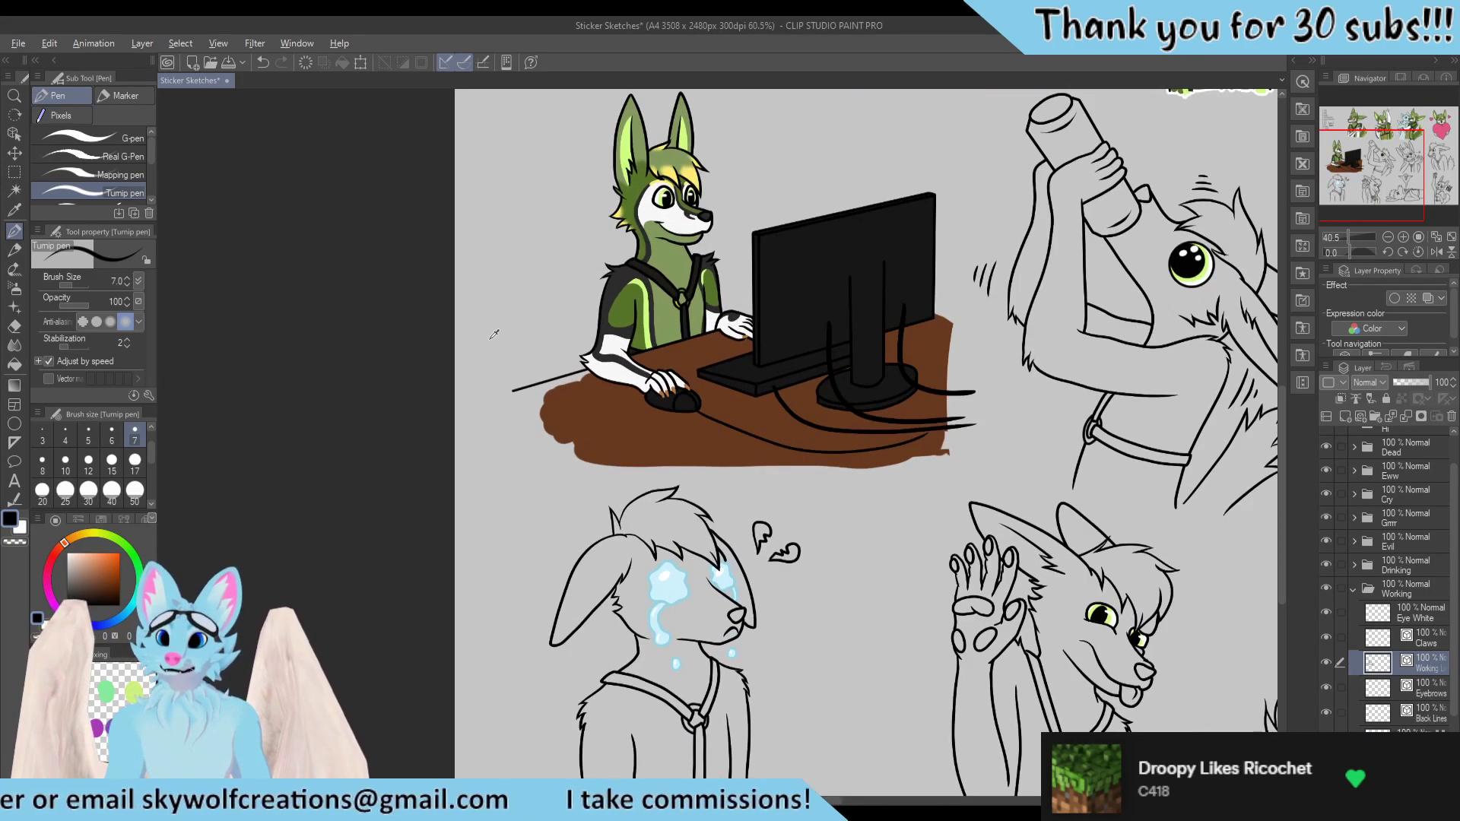
pyautogui.hotkey('ctrl', 'z')
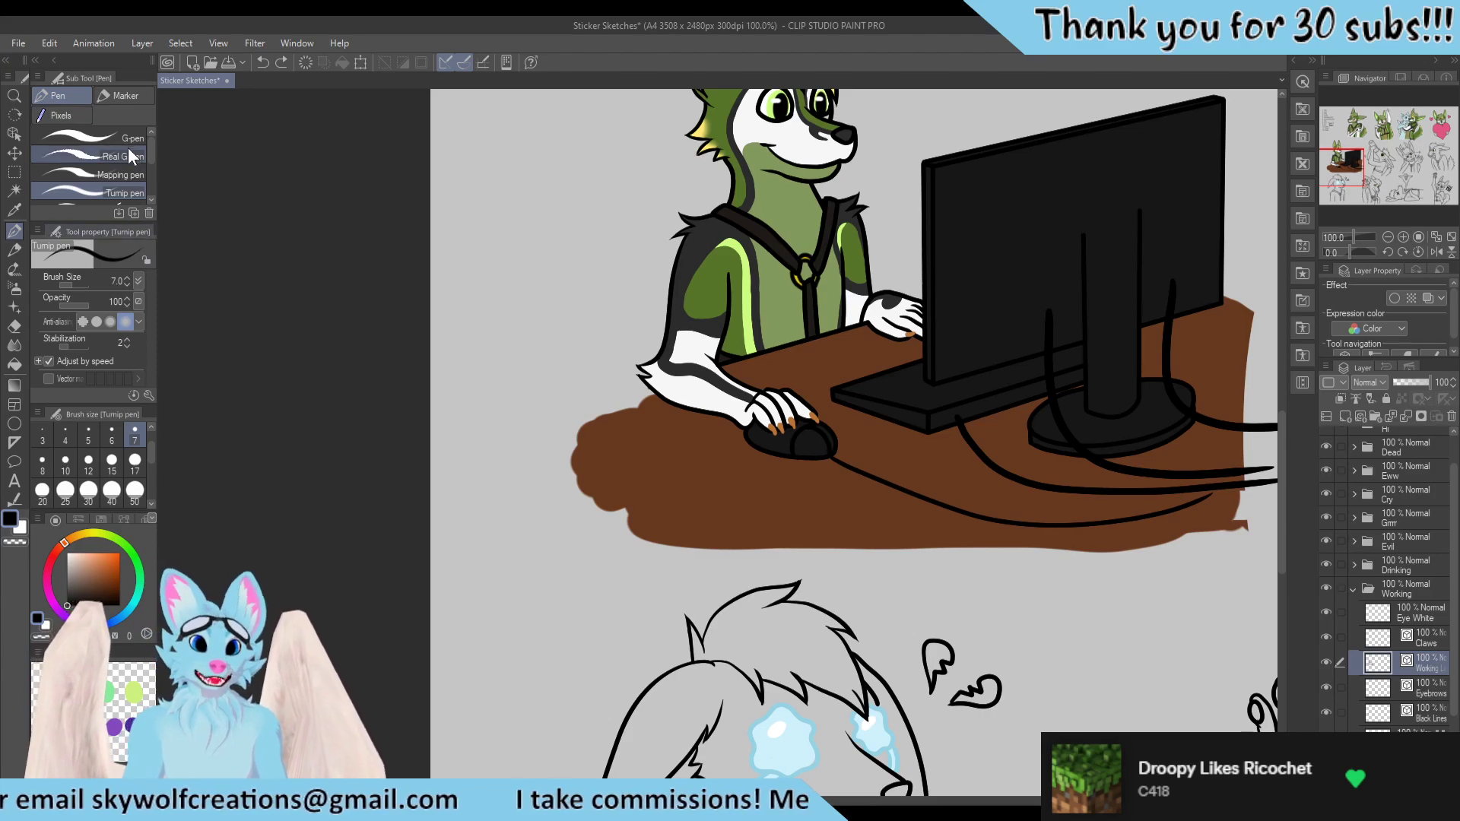
pyautogui.click(125, 138)
pyautogui.click(134, 433)
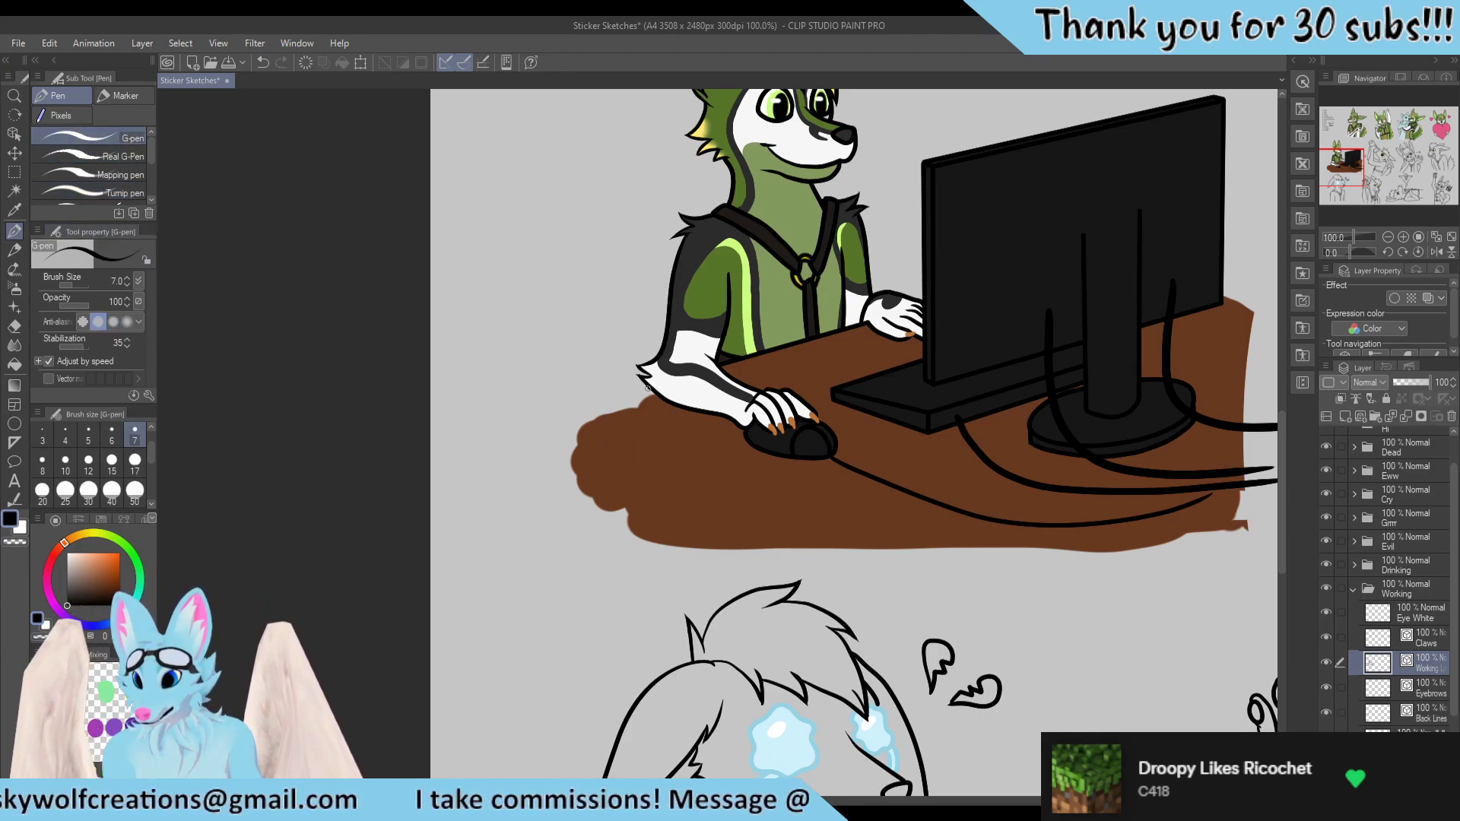
pyautogui.moveTo(645, 391)
pyautogui.mouseDown()
pyautogui.moveTo(537, 420)
pyautogui.moveTo(551, 427)
pyautogui.mouseUp()
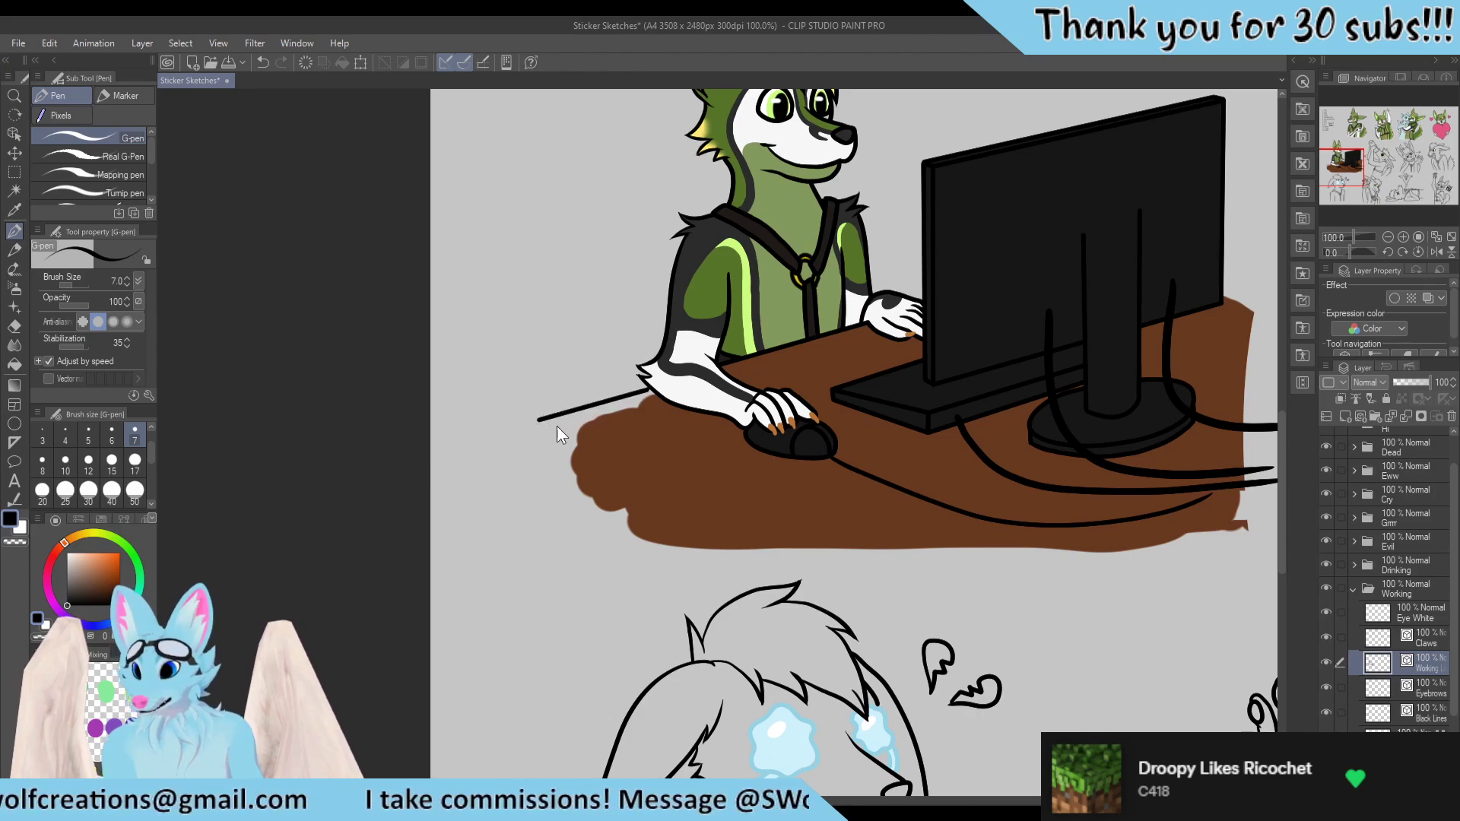
pyautogui.hotkey('ctrl', 'z')
pyautogui.scroll(5, 548, 415)
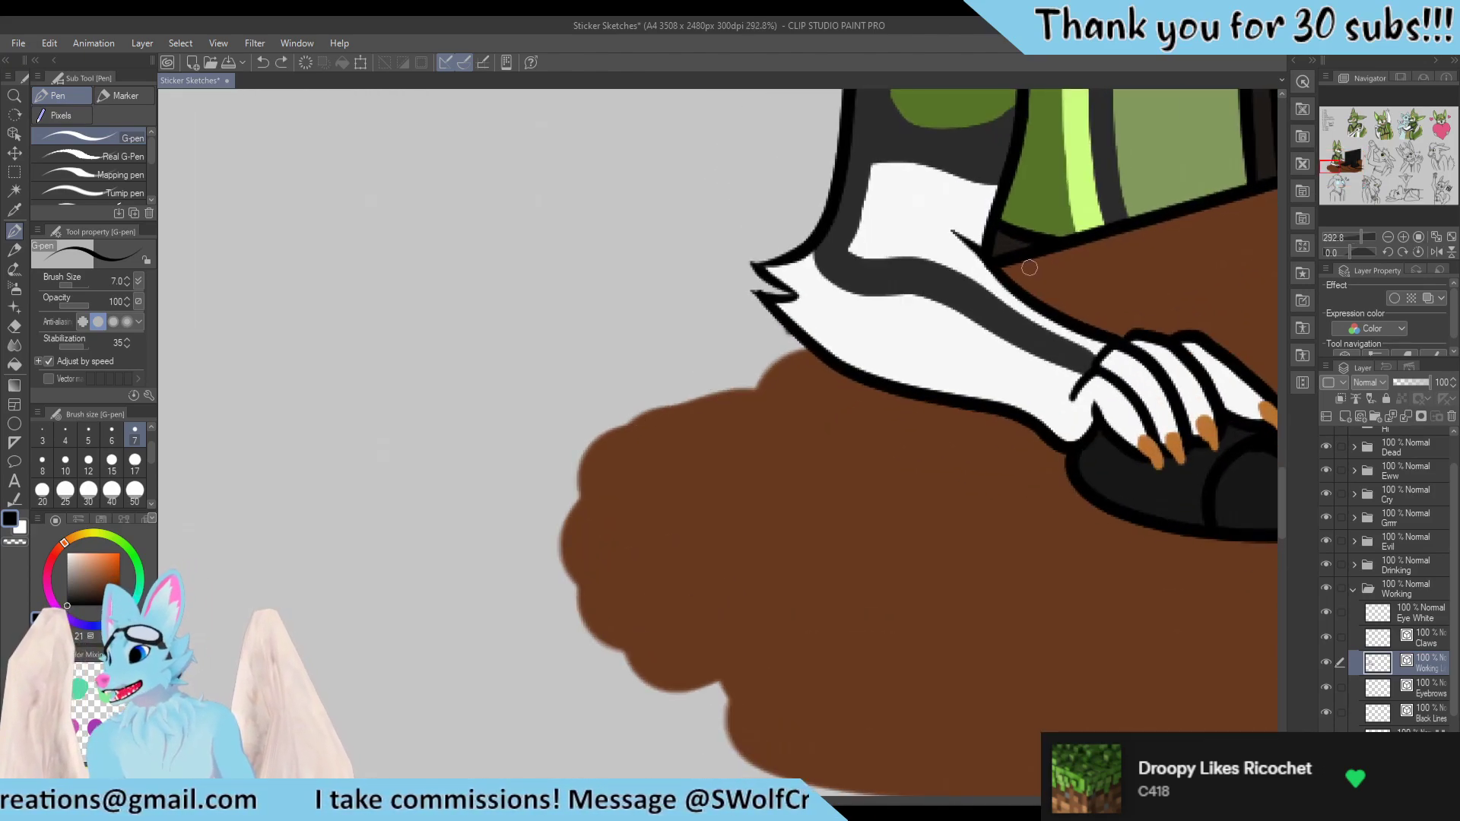
pyautogui.moveTo(992, 263)
pyautogui.mouseDown()
pyautogui.moveTo(494, 417)
pyautogui.moveTo(454, 416)
pyautogui.mouseUp()
# Erase the desk-edge line where it crosses the white arm
pyautogui.press('e')
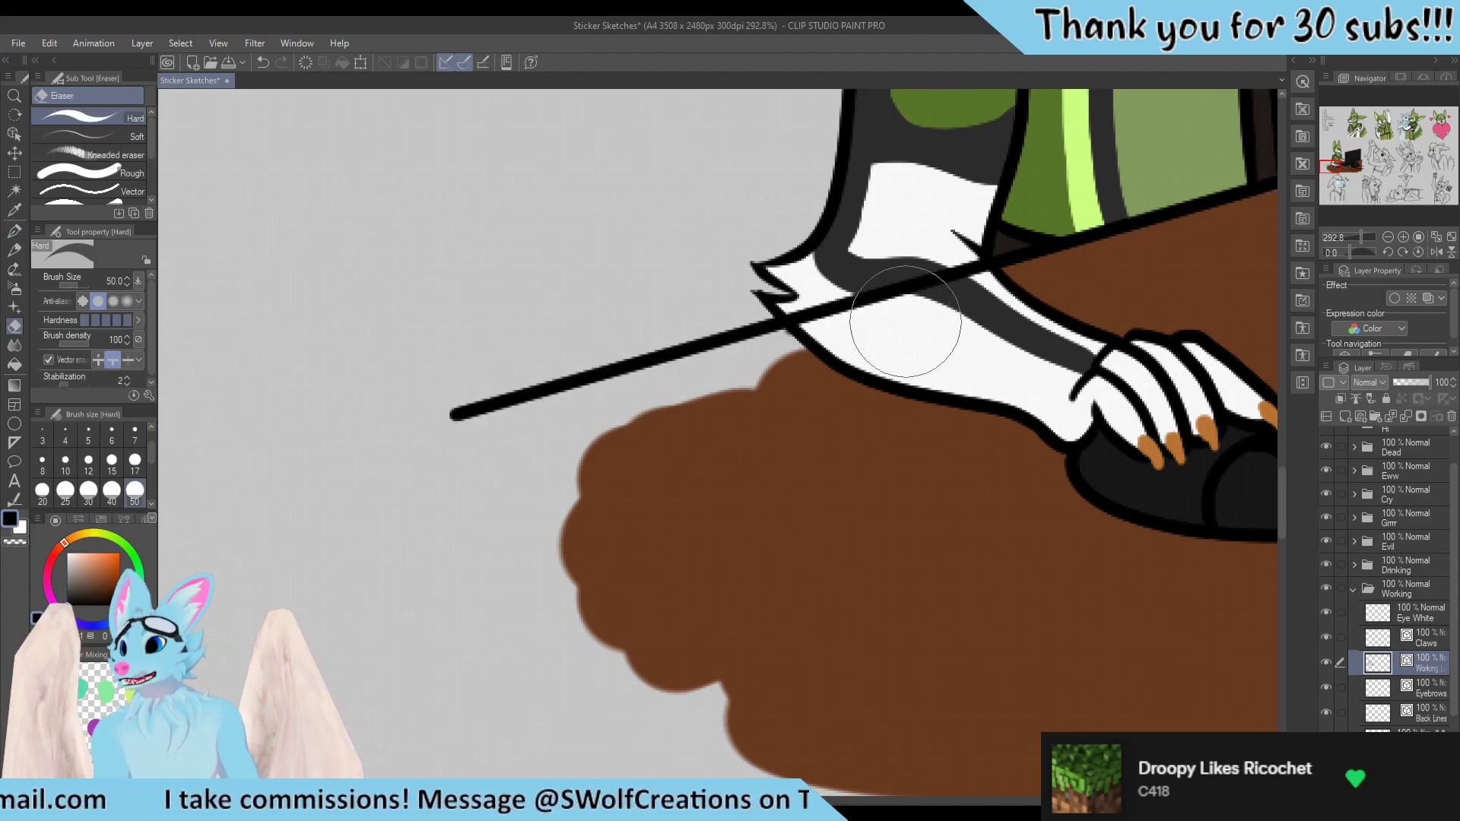
pyautogui.moveTo(909, 320); pyautogui.dragTo(953, 294)
pyautogui.press('p')
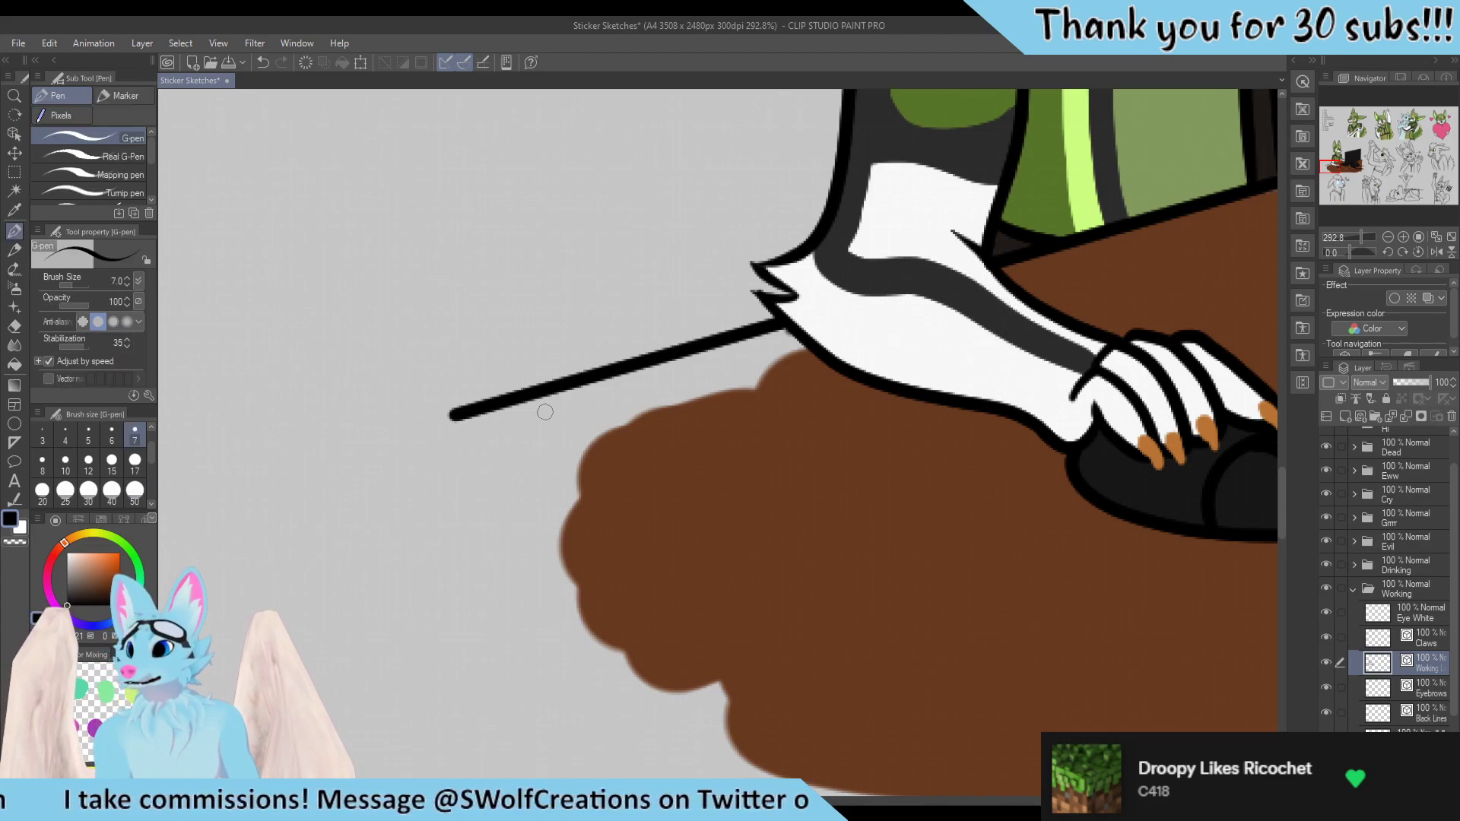
pyautogui.scroll(-1, 573, 380)
pyautogui.scroll(-10, 572, 380)
pyautogui.scroll(7, 714, 437)
pyautogui.press('alt')
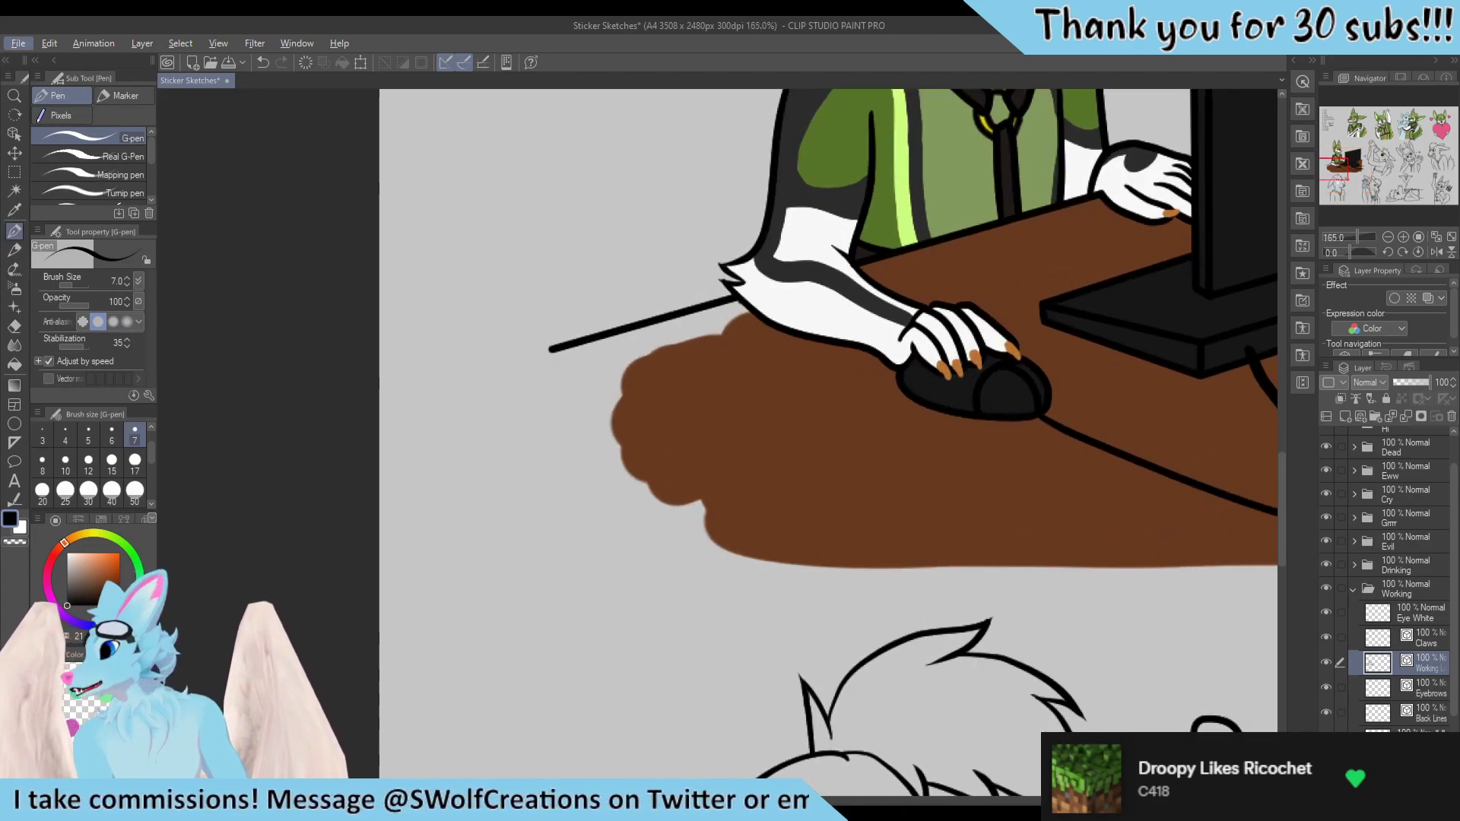
# Fill the gap beneath the desk line with the desk's brown at brush size 17
pyautogui.keyDown('ctrl'); pyautogui.keyDown('shift'); pyautogui.click(714, 436); pyautogui.keyUp('shift'); pyautogui.keyUp('ctrl')
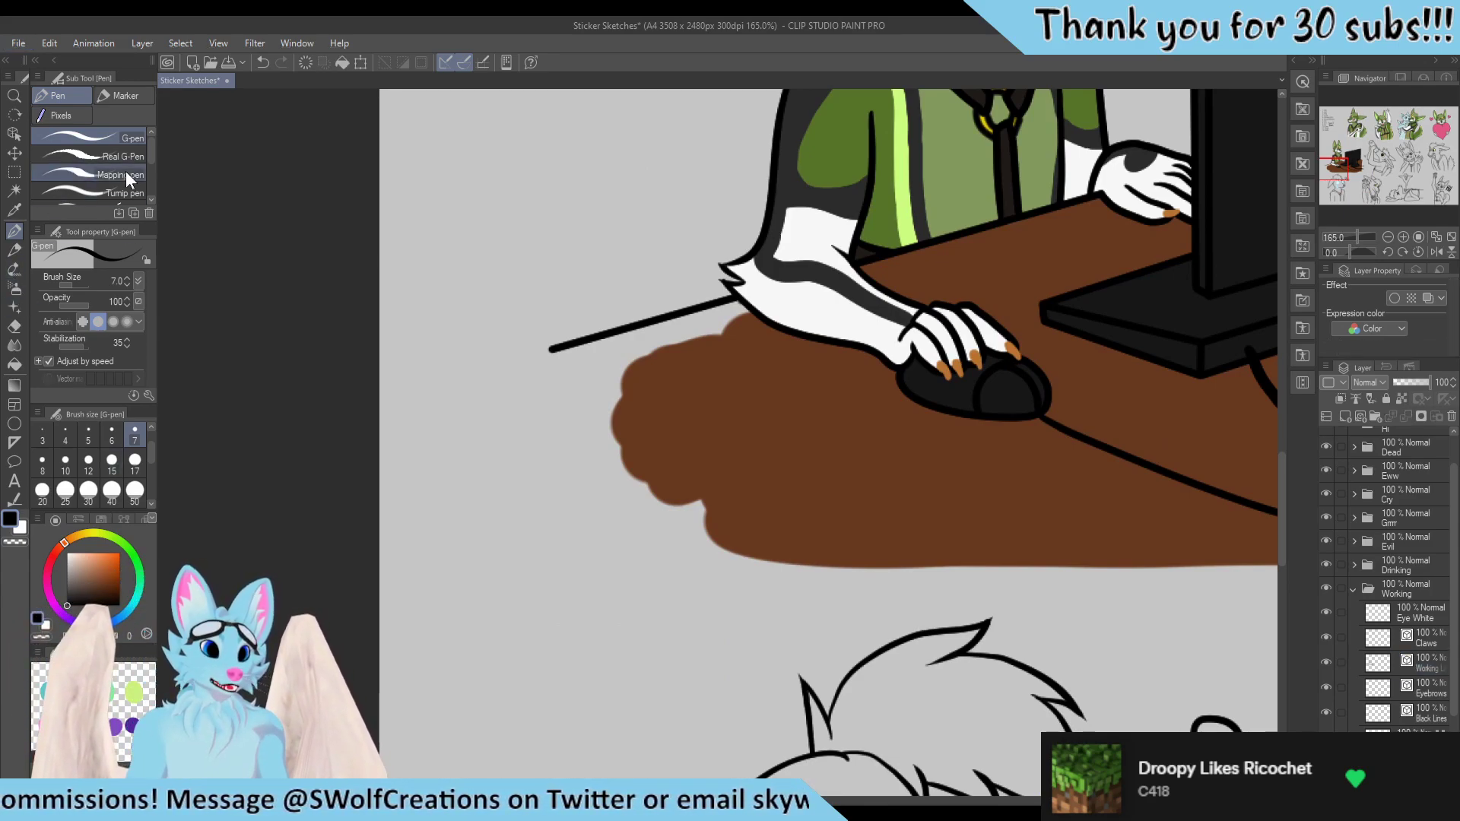
pyautogui.click(114, 192)
pyautogui.click(136, 463)
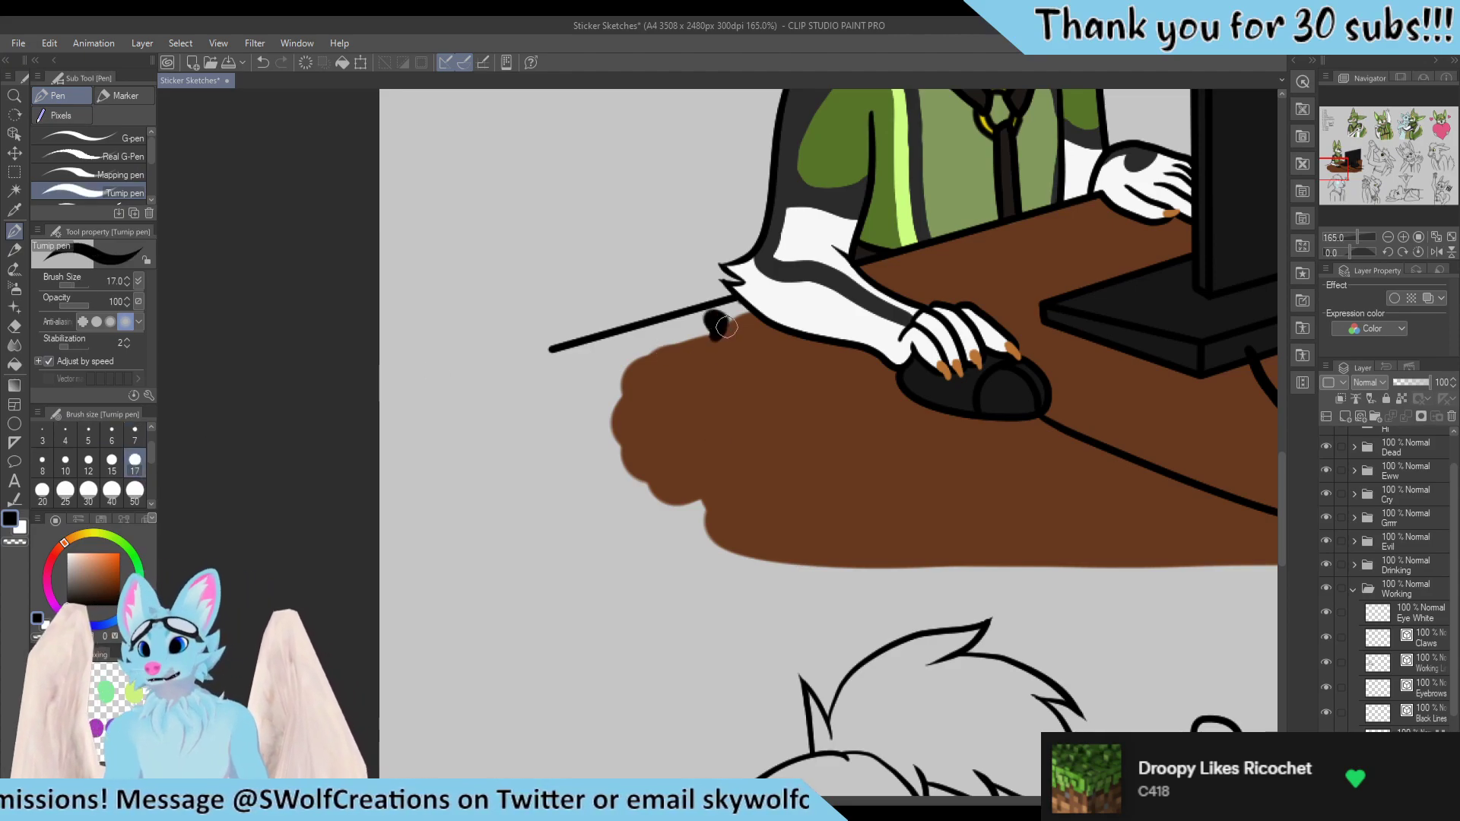
pyautogui.keyDown('alt'); pyautogui.click(732, 377); pyautogui.keyUp('alt')
pyautogui.moveTo(735, 324)
pyautogui.mouseDown()
pyautogui.moveTo(649, 373)
pyautogui.moveTo(638, 360)
pyautogui.moveTo(583, 375)
pyautogui.moveTo(721, 310)
pyautogui.moveTo(598, 352)
pyautogui.moveTo(667, 335)
pyautogui.moveTo(668, 358)
pyautogui.moveTo(695, 346)
pyautogui.mouseUp()
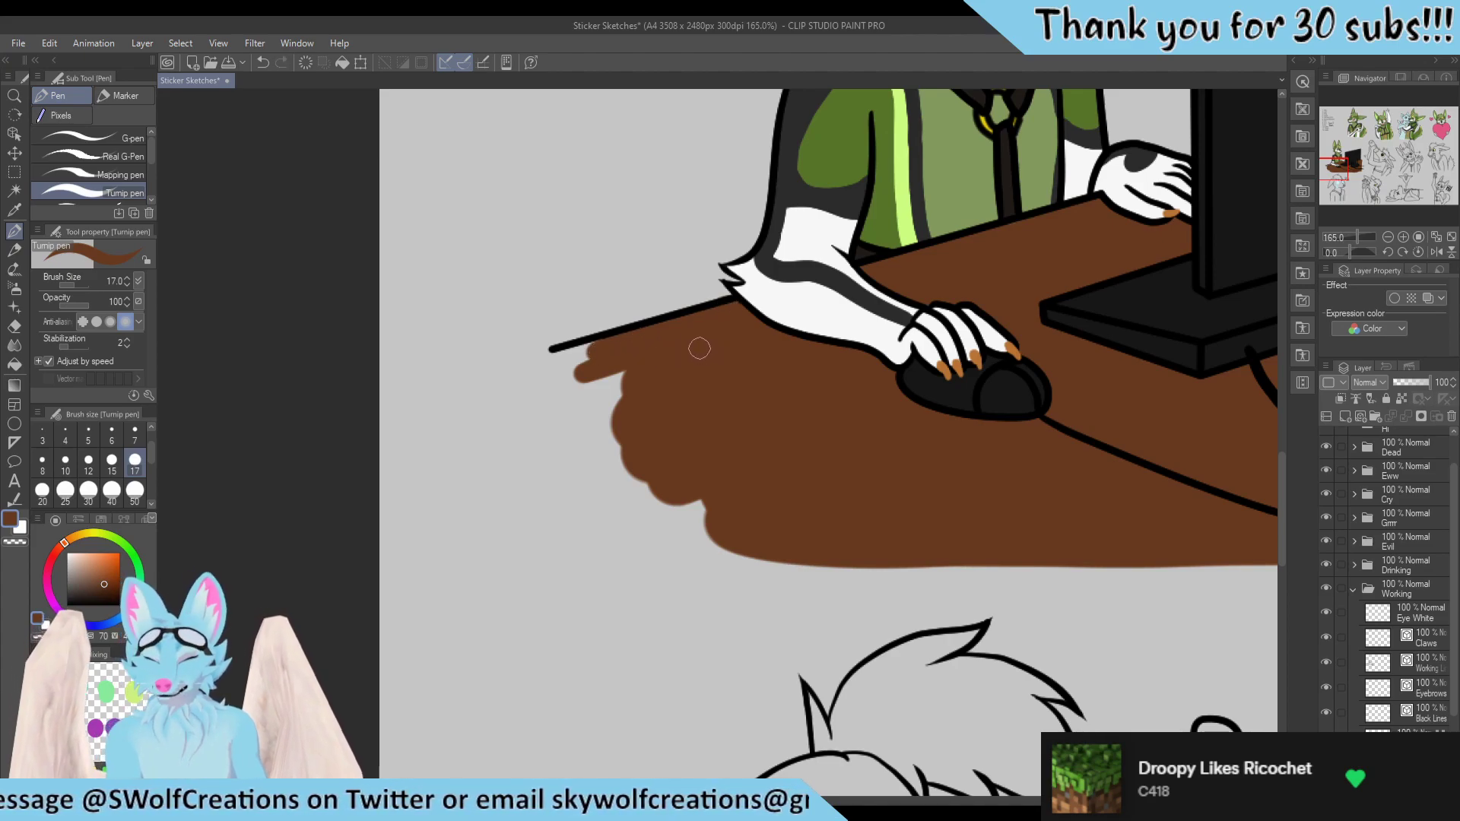
pyautogui.press('e')
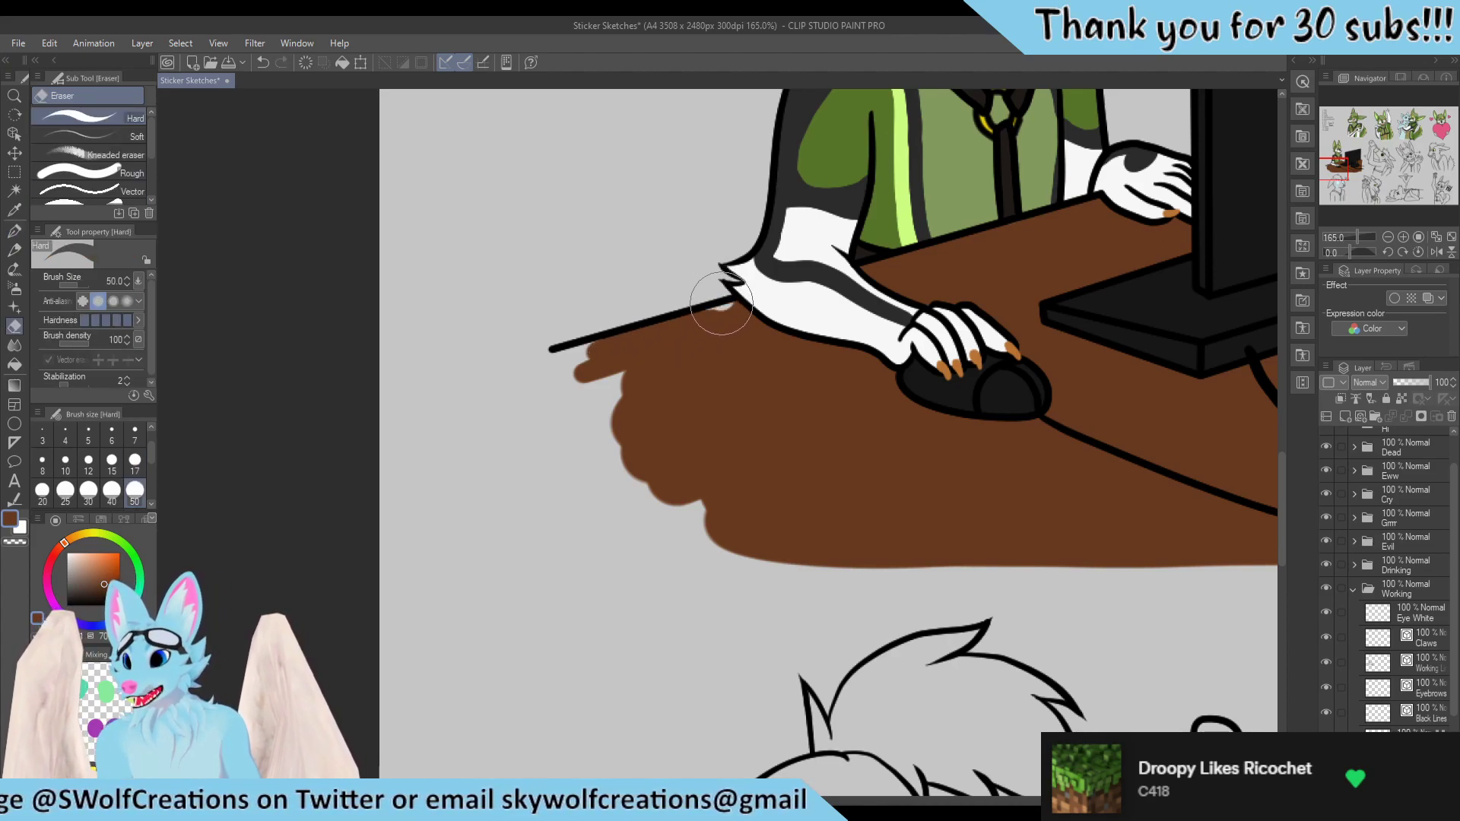
pyautogui.press('p')
pyautogui.moveTo(735, 310); pyautogui.dragTo(703, 320)
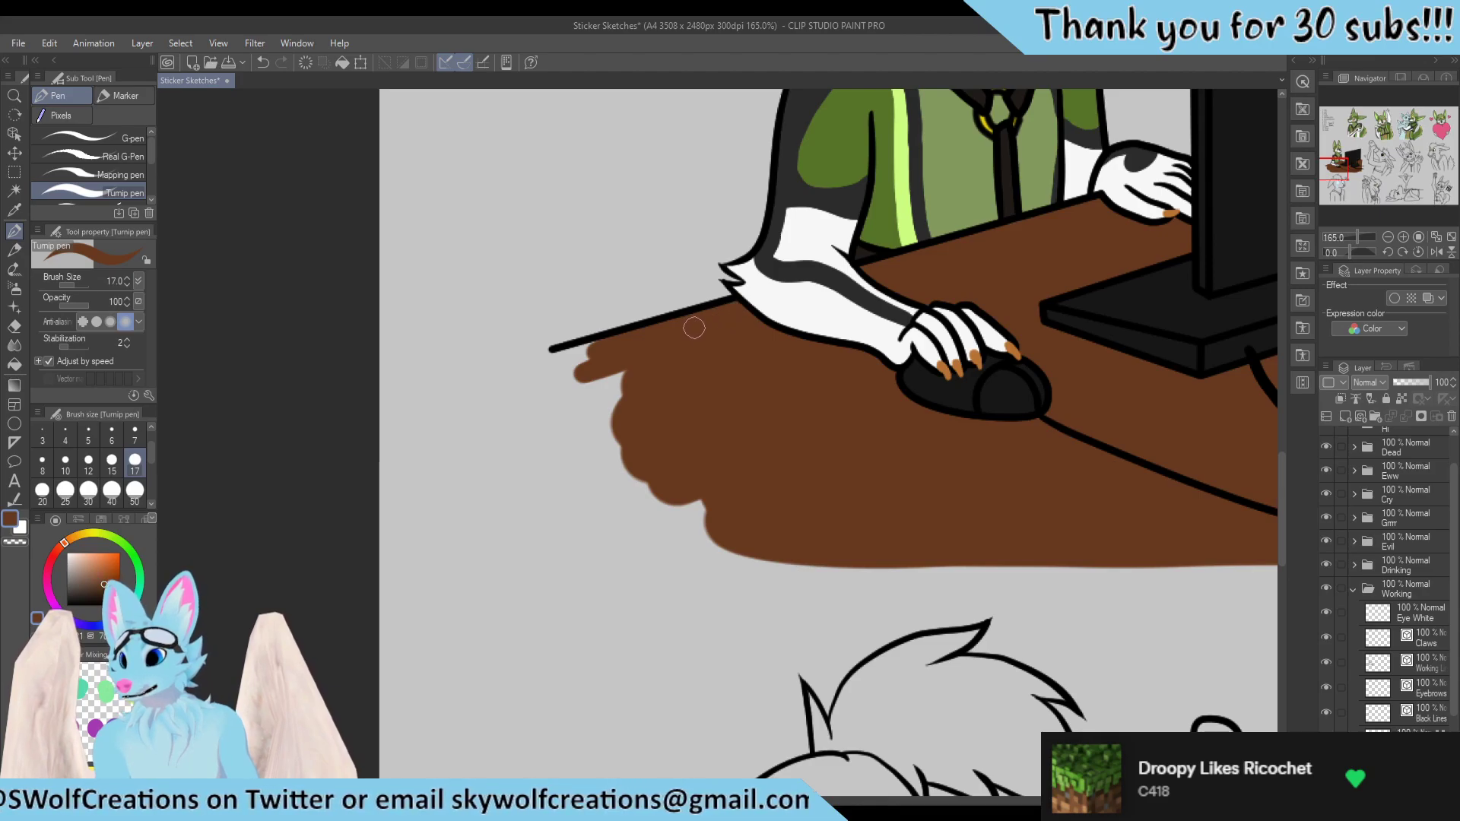
# Save the sticker sheet
pyautogui.scroll(-6, 718, 345)
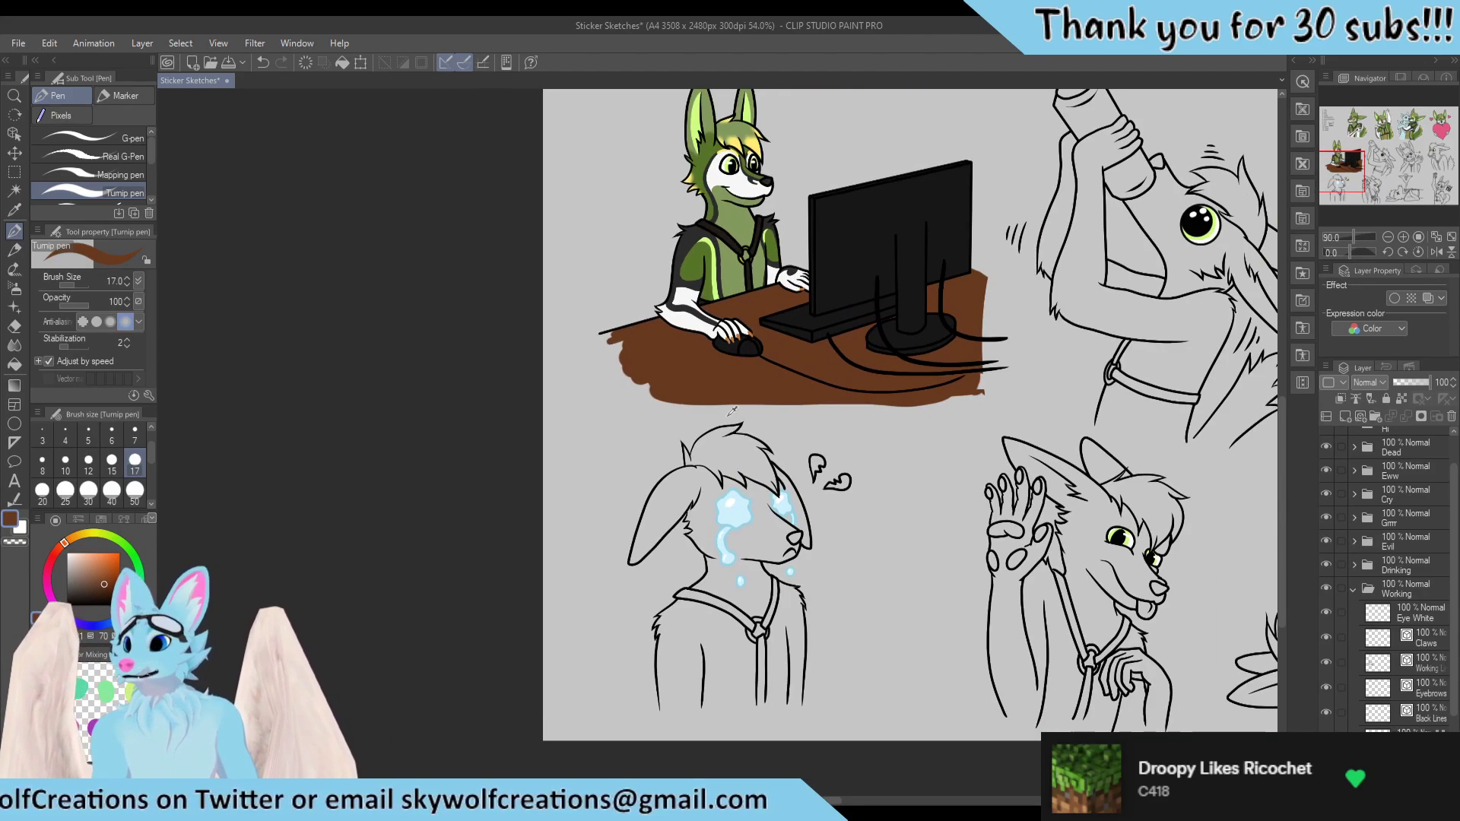
pyautogui.scroll(3, 819, 325)
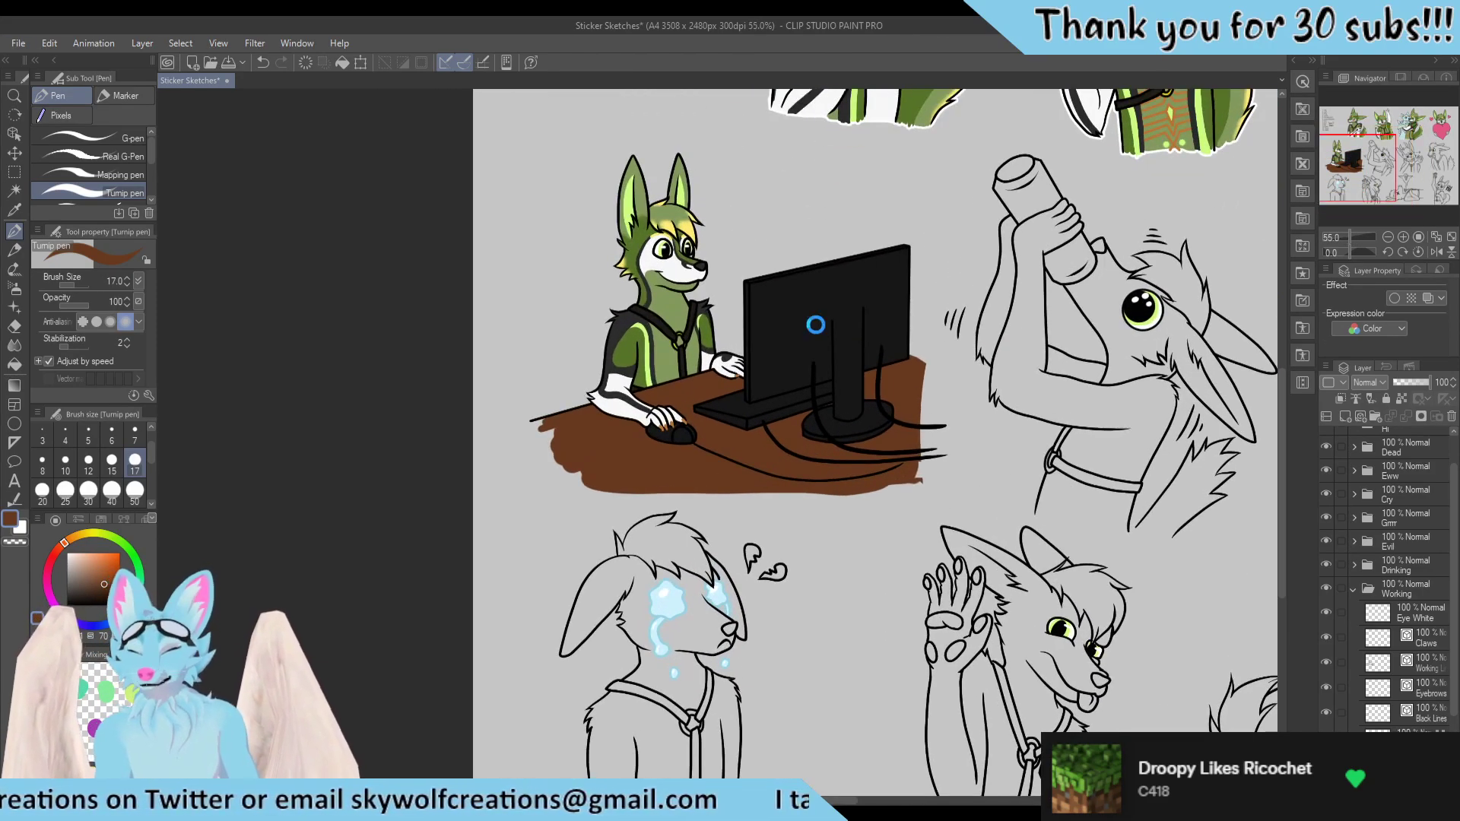
pyautogui.hotkey('ctrl', 's')
pyautogui.scroll(-4, 566, 368)
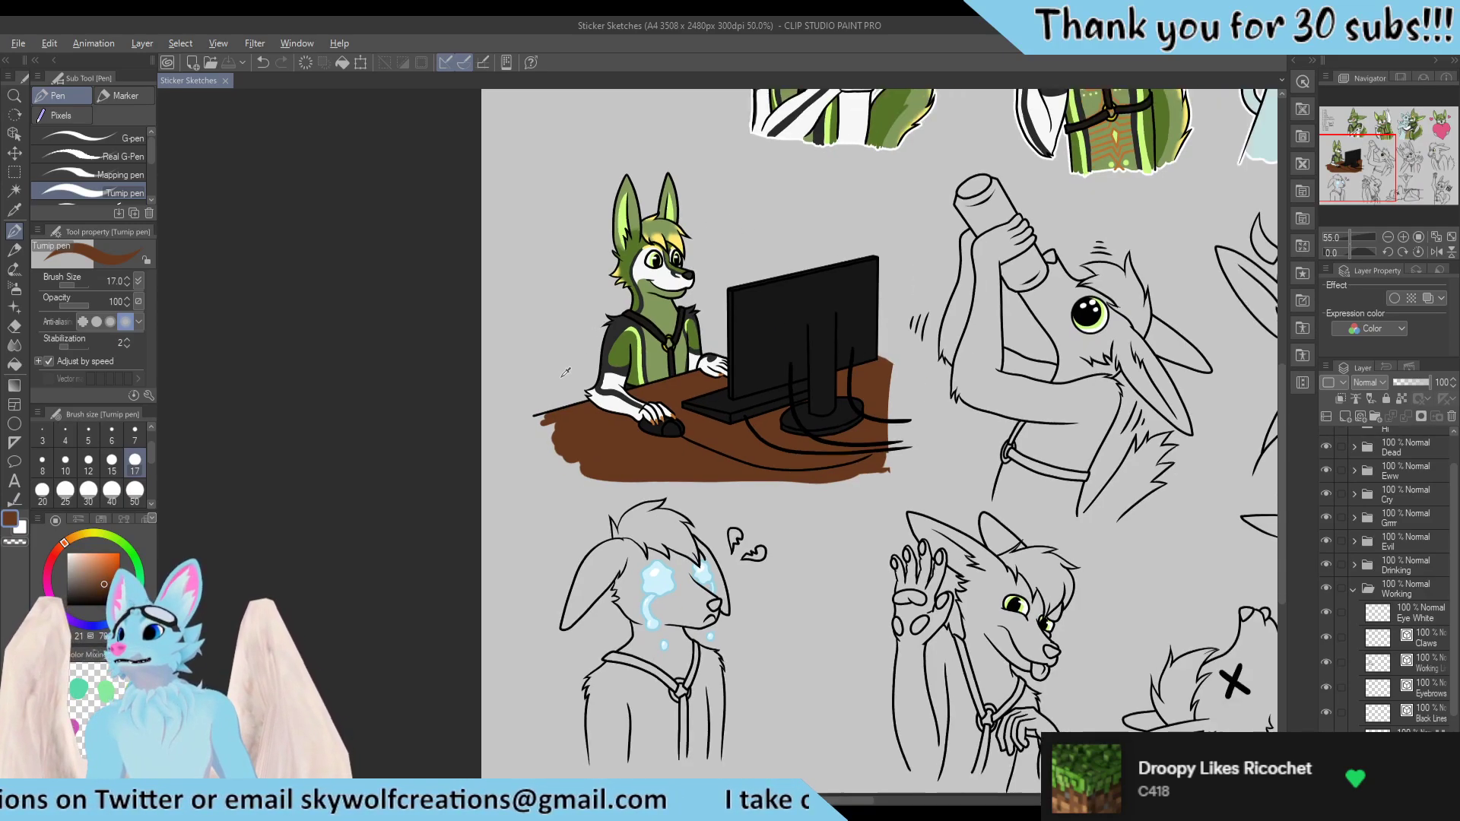
pyautogui.scroll(5, 582, 245)
pyautogui.scroll(5, 742, 558)
pyautogui.scroll(3, 727, 553)
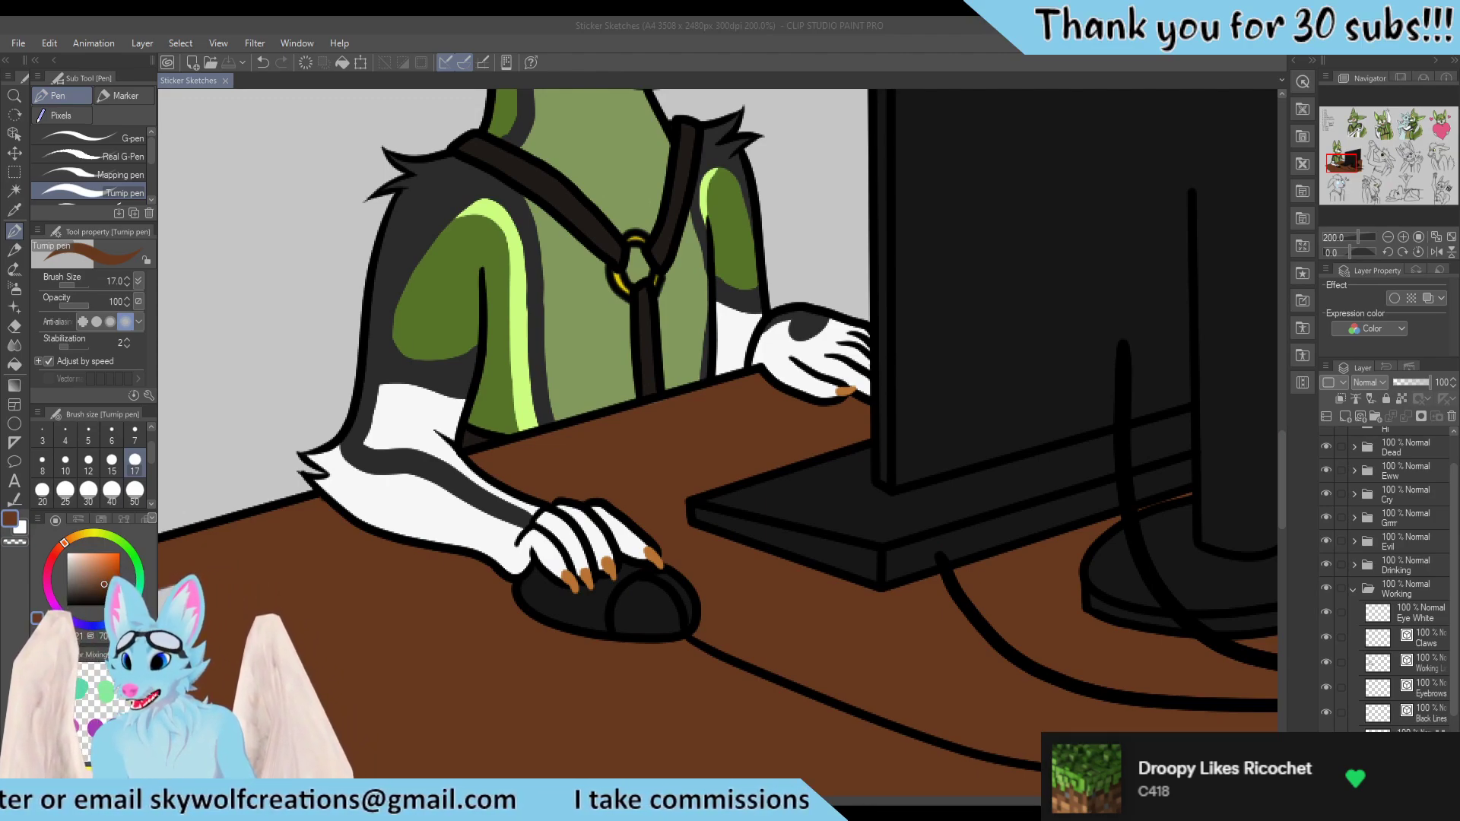
# Add a new vector layer below the Black Lines layer and pick the G-pen
pyautogui.click(1414, 736)
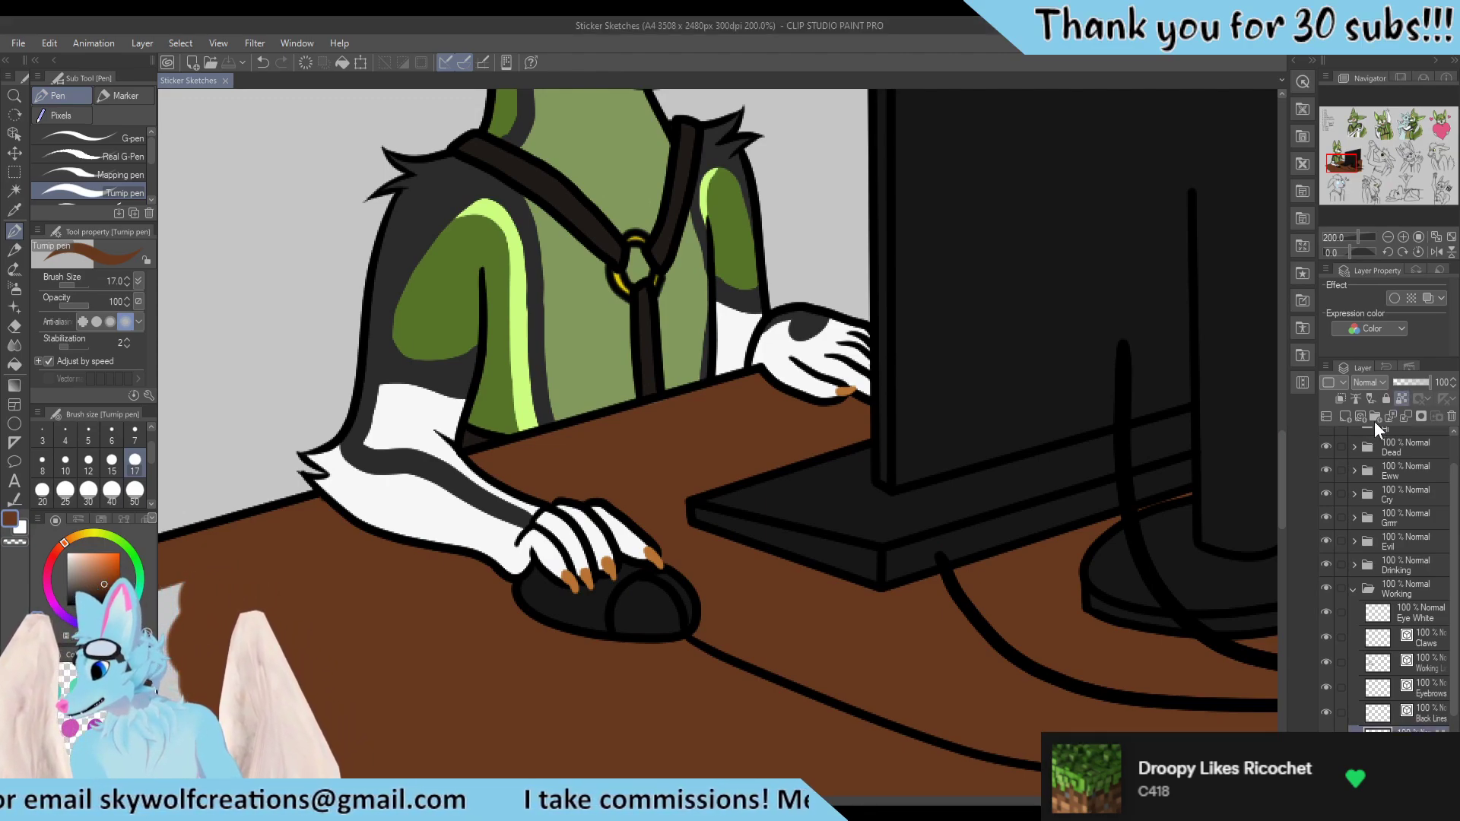
pyautogui.click(1361, 415)
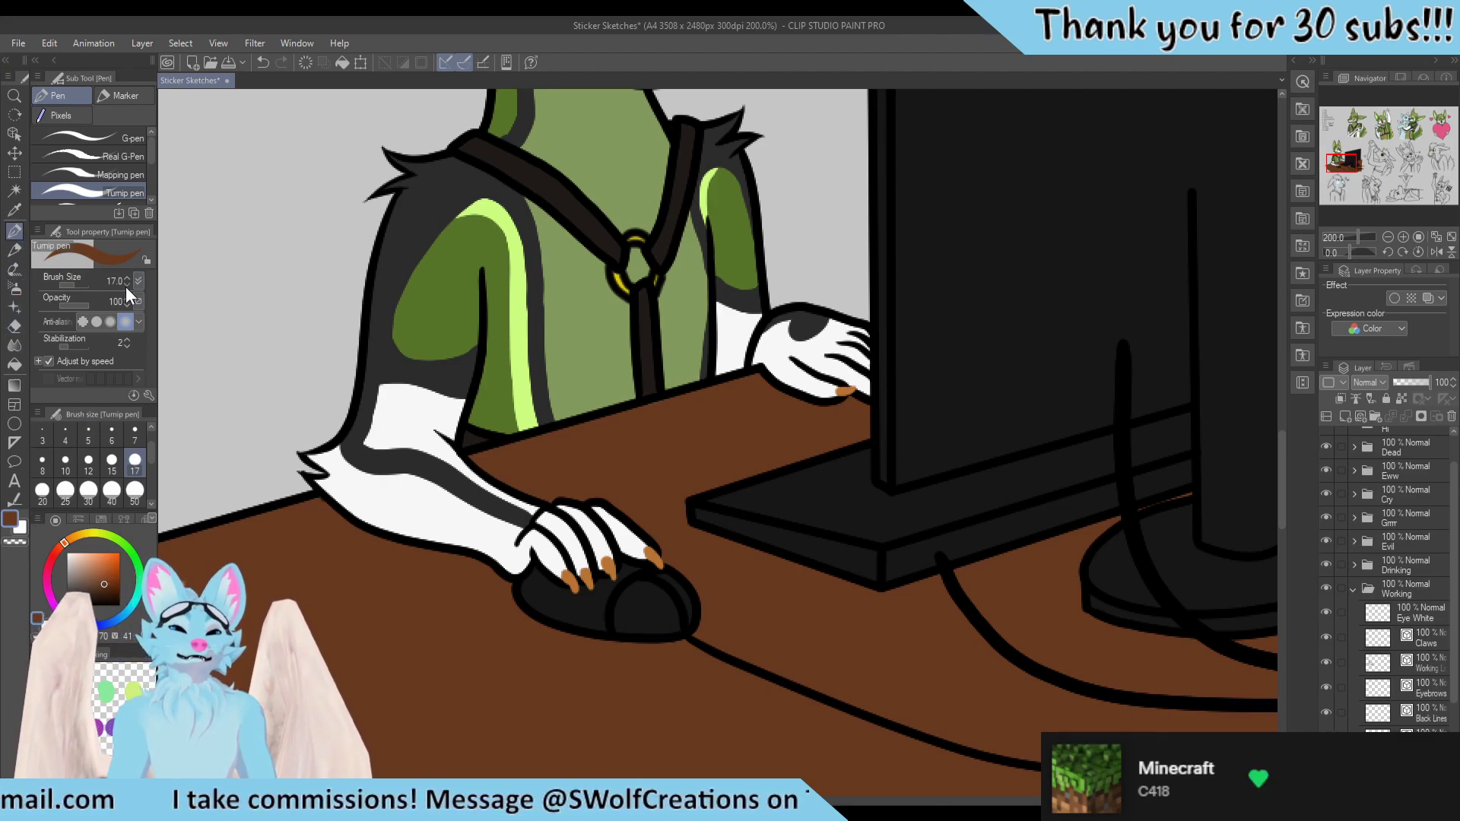
pyautogui.click(102, 141)
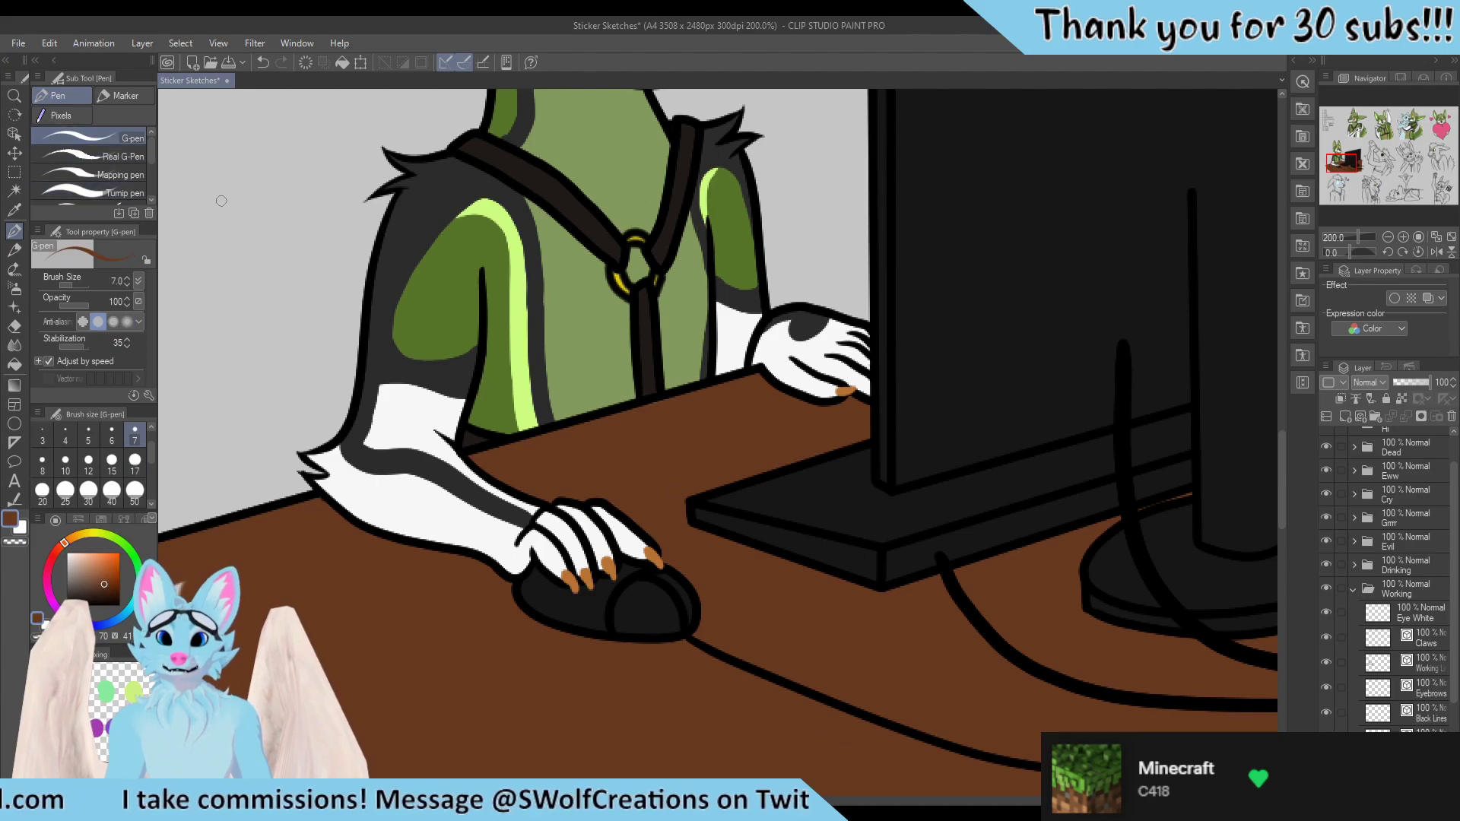
# Sample the claw orange and set a size-5 pen on the layer beneath the line art
pyautogui.scroll(4, 651, 522)
pyautogui.keyDown('alt'); pyautogui.click(628, 497); pyautogui.keyUp('alt')
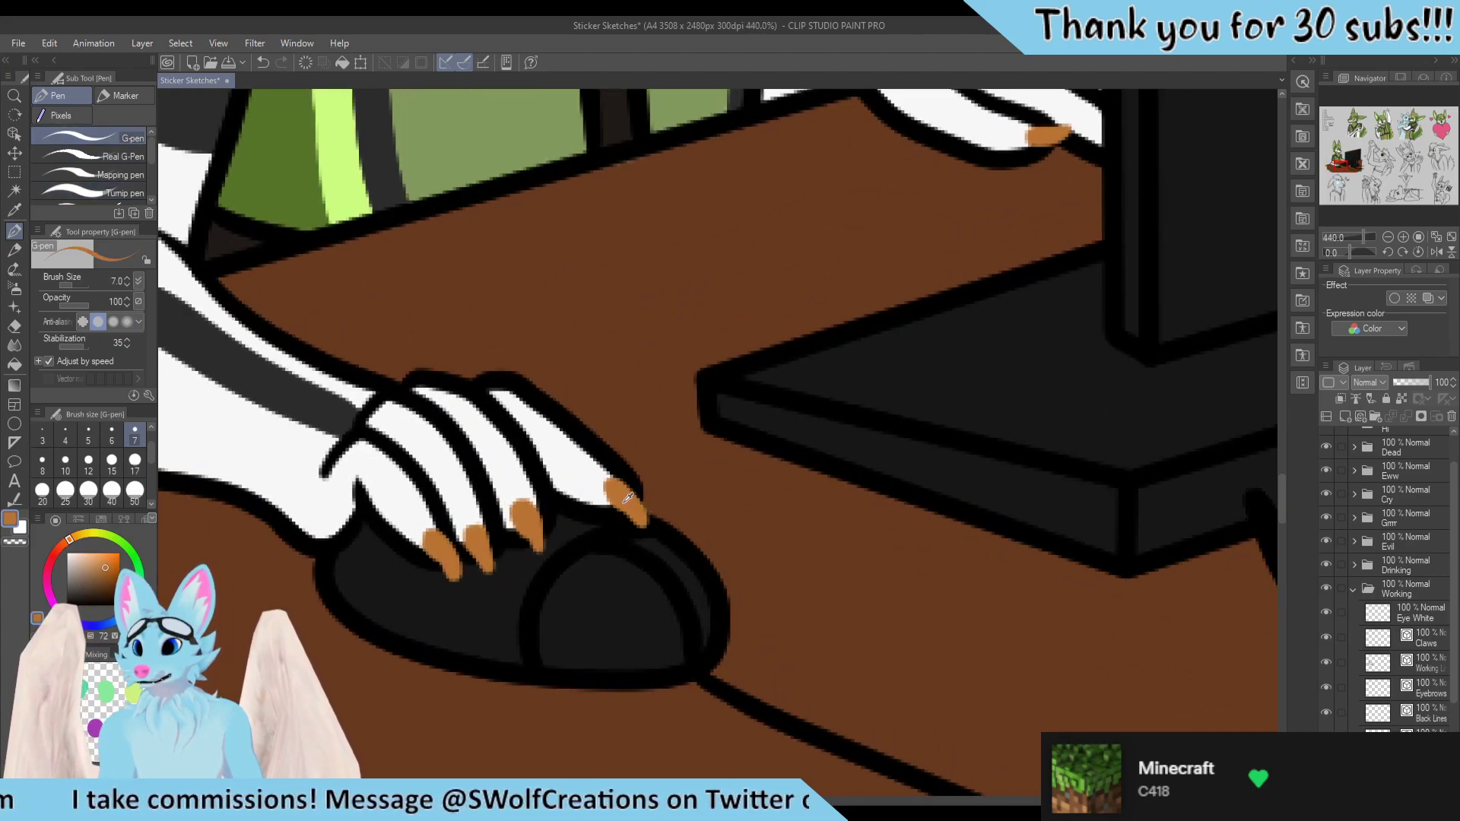
pyautogui.scroll(-5, 629, 498)
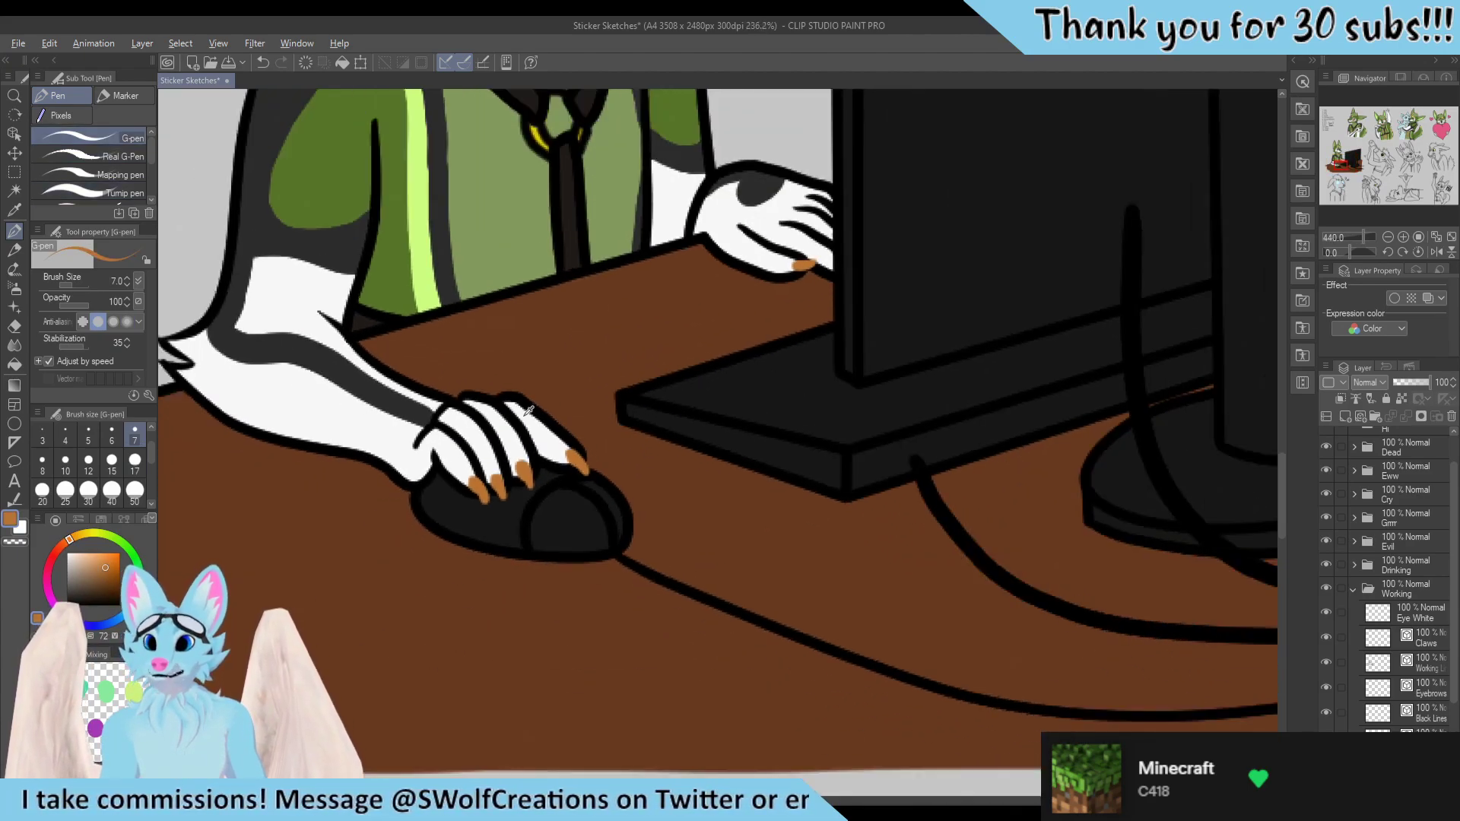
pyautogui.scroll(3, 544, 309)
pyautogui.press('alt')
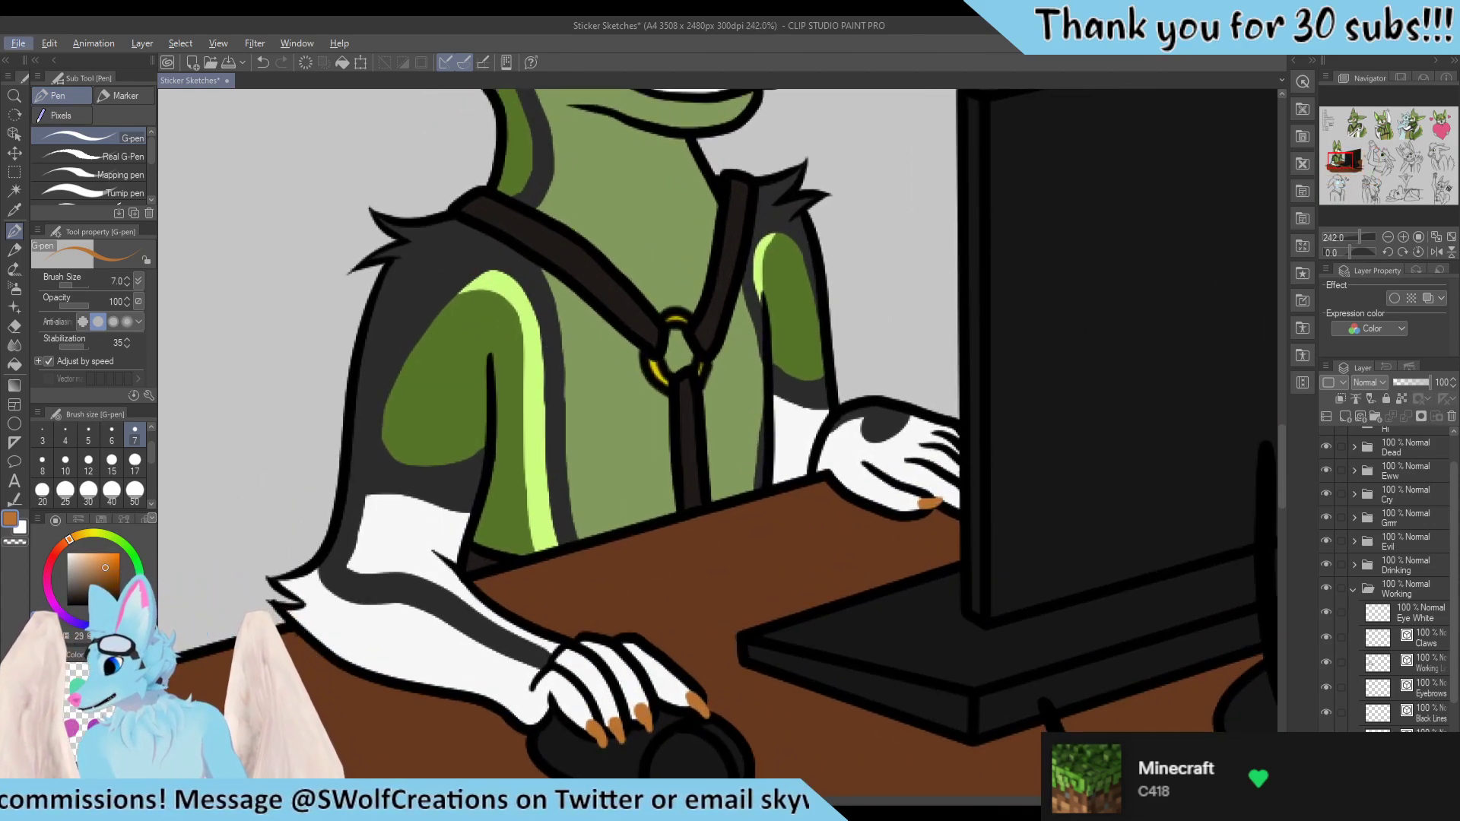
pyautogui.click(1414, 738)
pyautogui.press('alt')
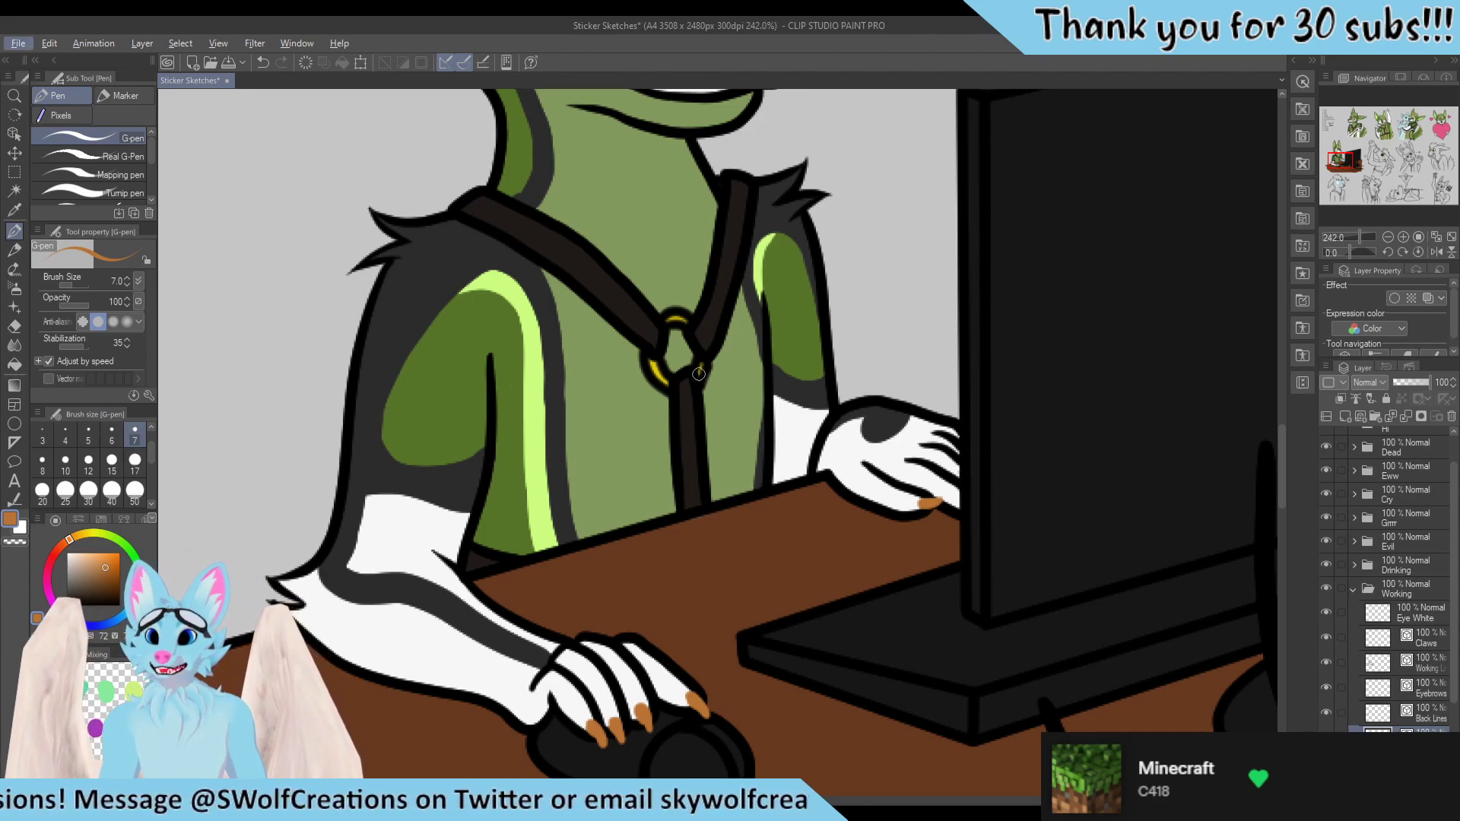
pyautogui.click(89, 432)
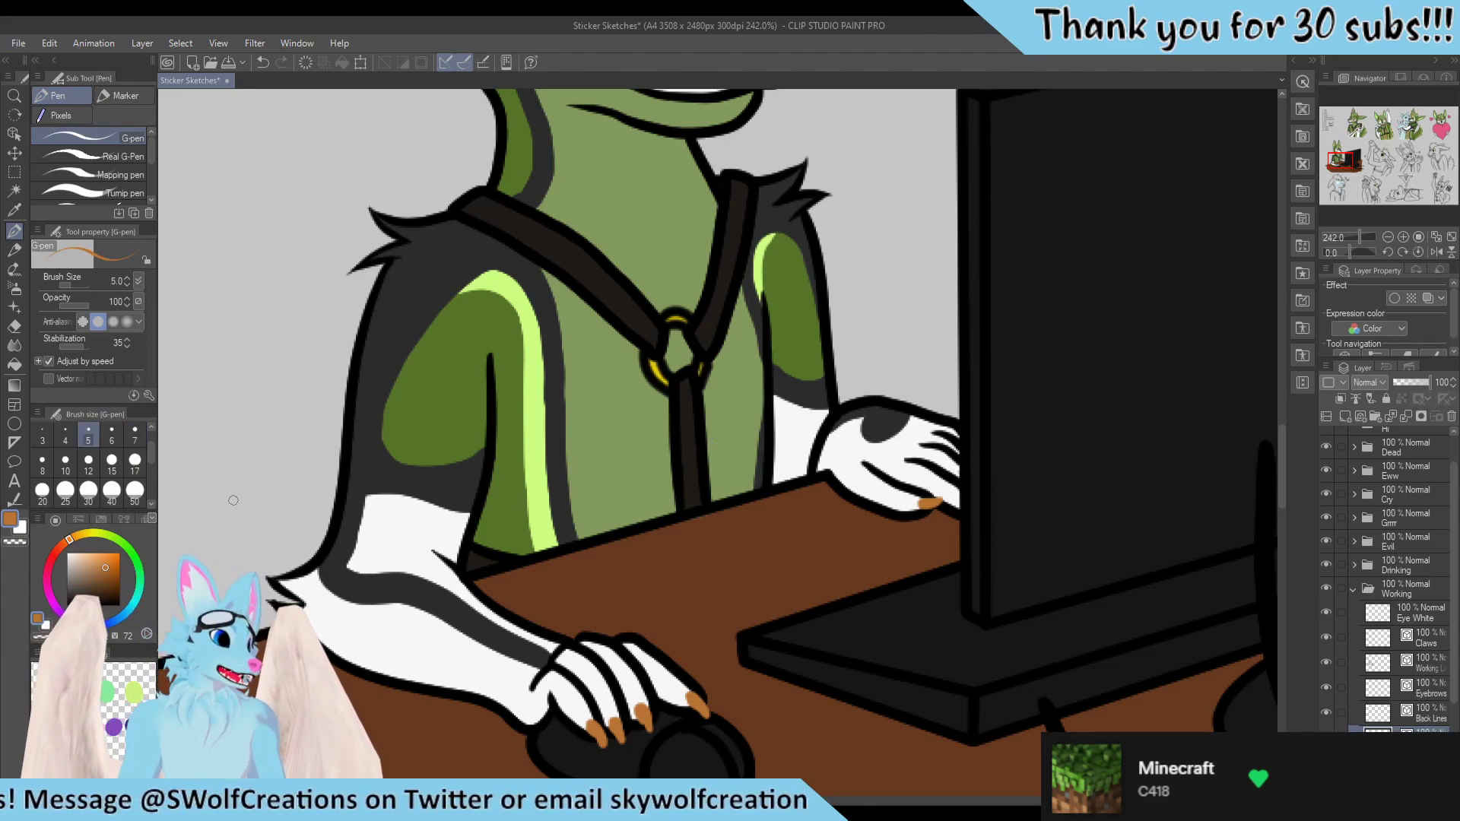
pyautogui.scroll(3, 753, 437)
pyautogui.press('alt')
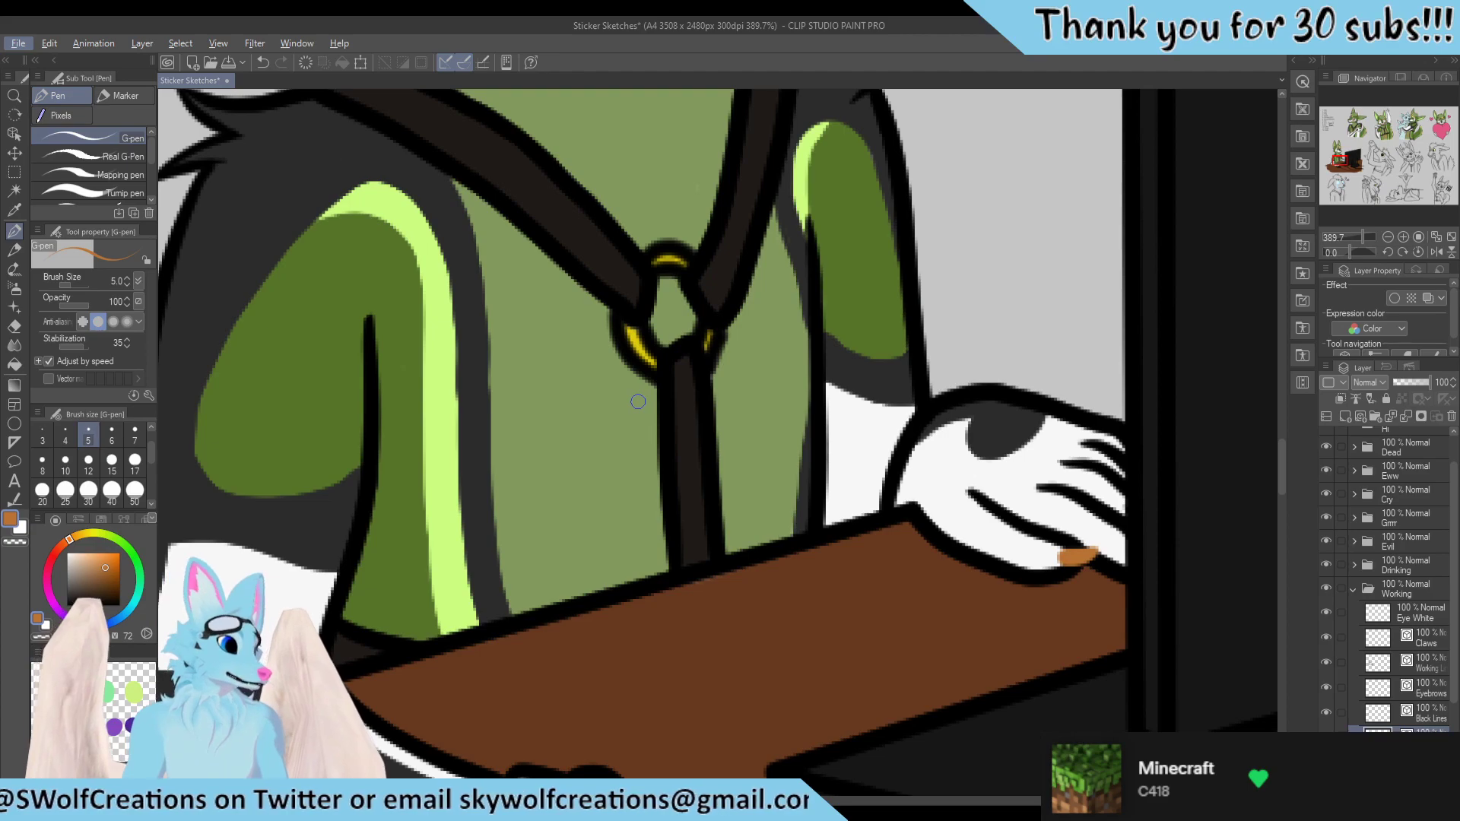
pyautogui.press('alt')
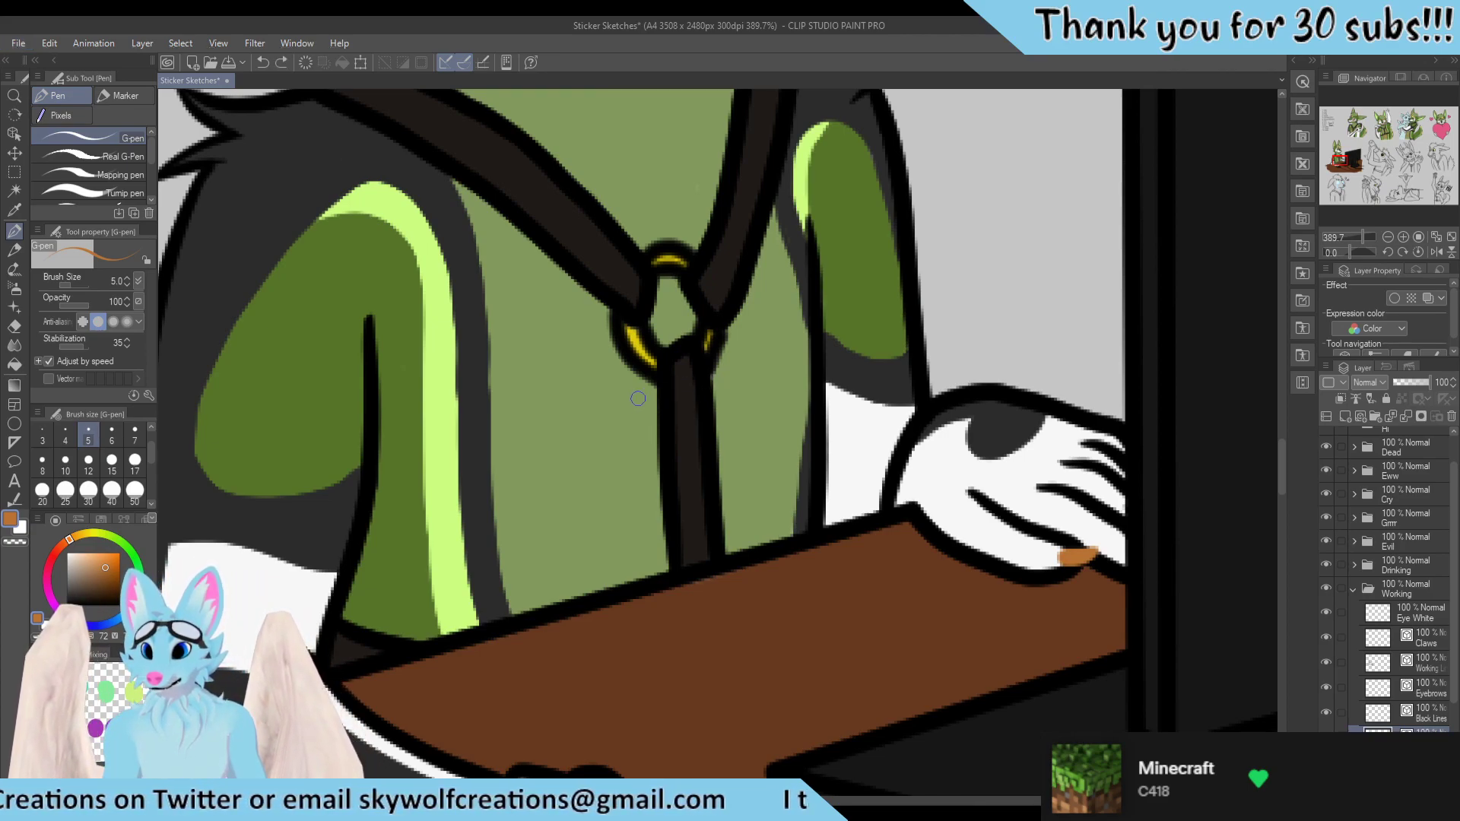
# Draw the first straight orange zigzag across the chest right of the strap, saving midway
pyautogui.moveTo(650, 398); pyautogui.dragTo(729, 378)
pyautogui.hotkey('ctrl', 'z')
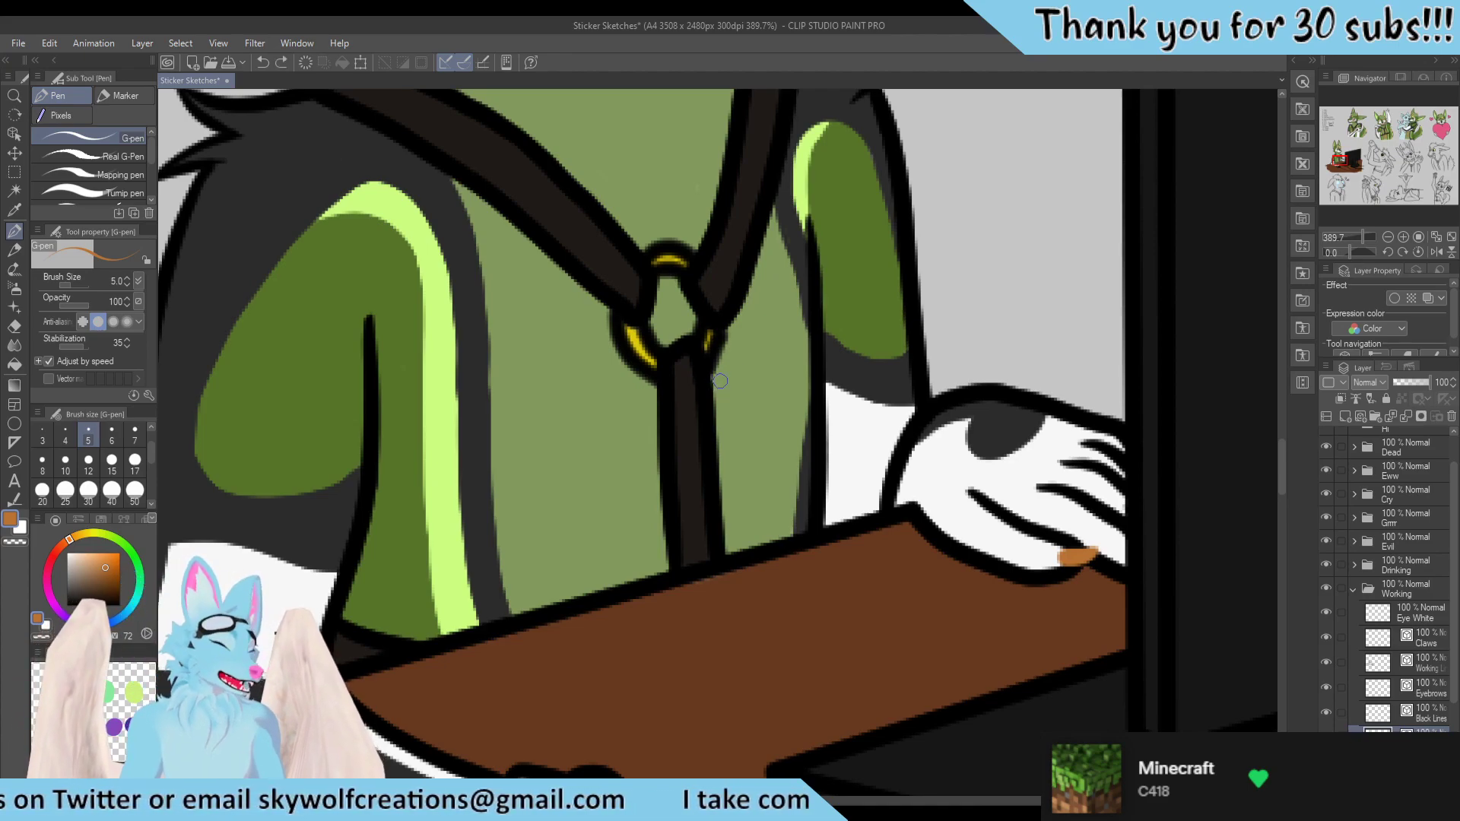
pyautogui.moveTo(636, 408)
pyautogui.mouseDown()
pyautogui.moveTo(734, 384)
pyautogui.moveTo(728, 428)
pyautogui.mouseUp()
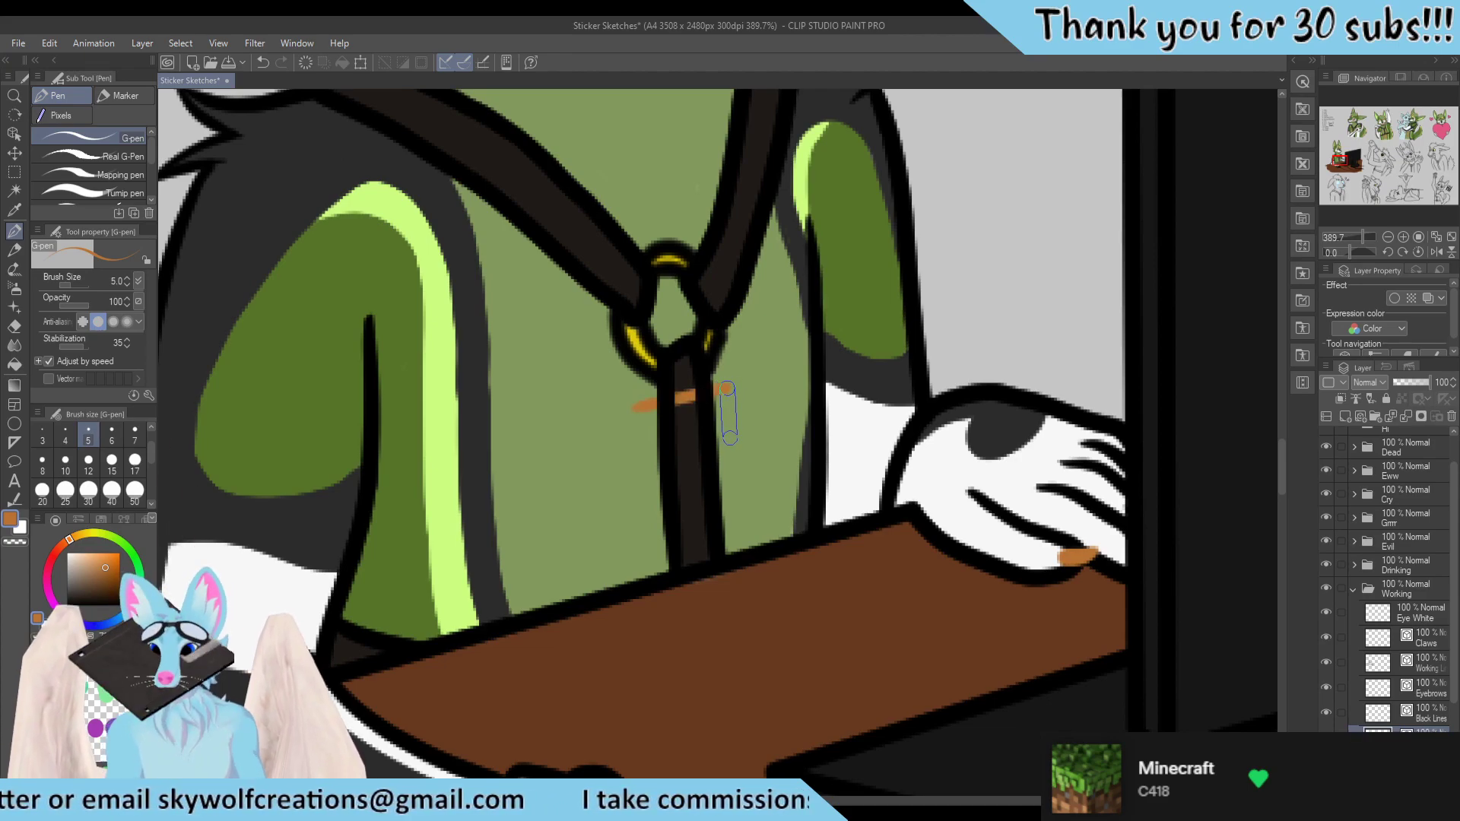
pyautogui.hotkey('ctrl', 's')
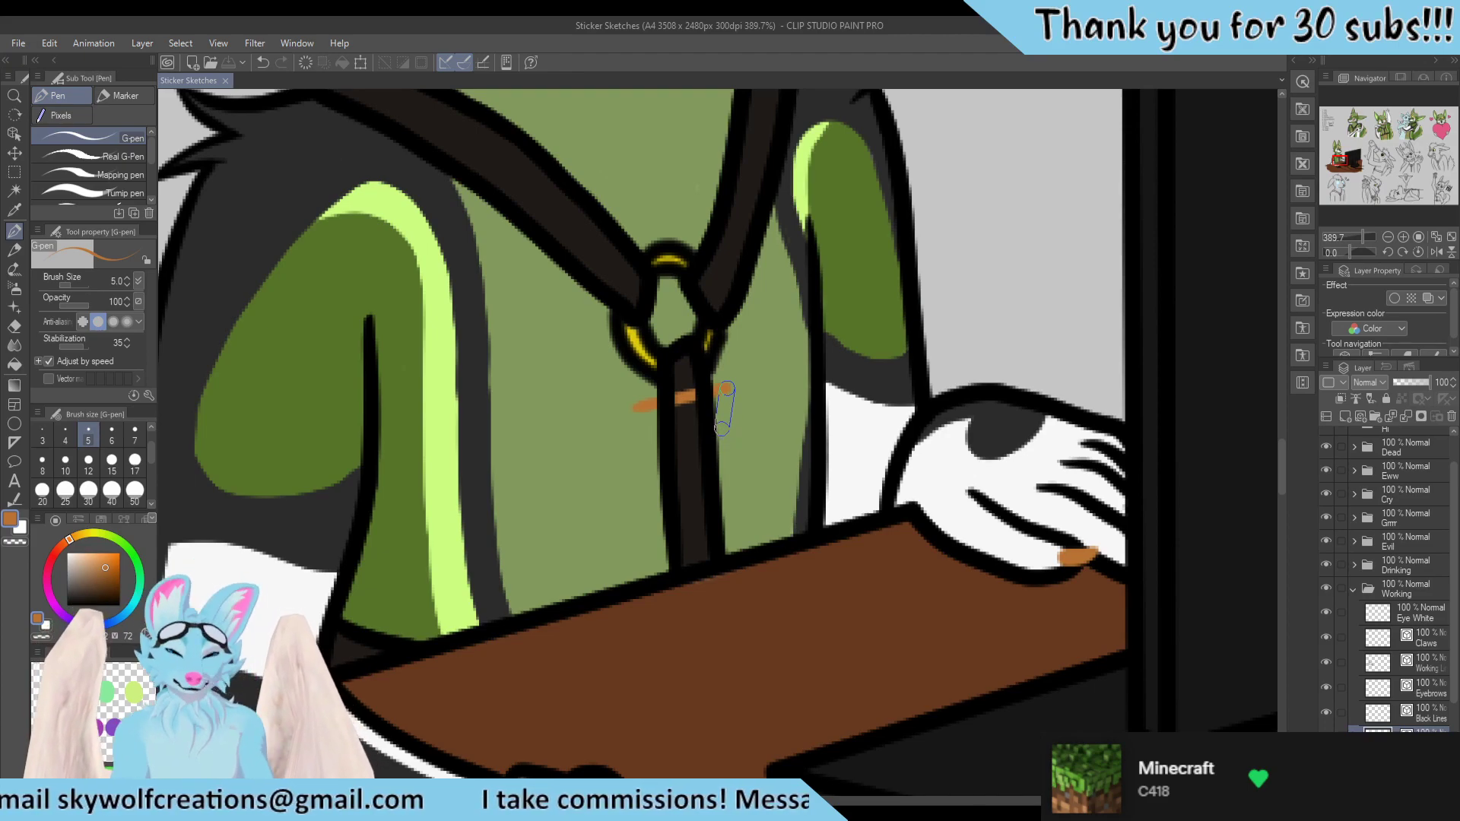
pyautogui.keyDown('shift'); pyautogui.click(728, 431); pyautogui.keyUp('shift')
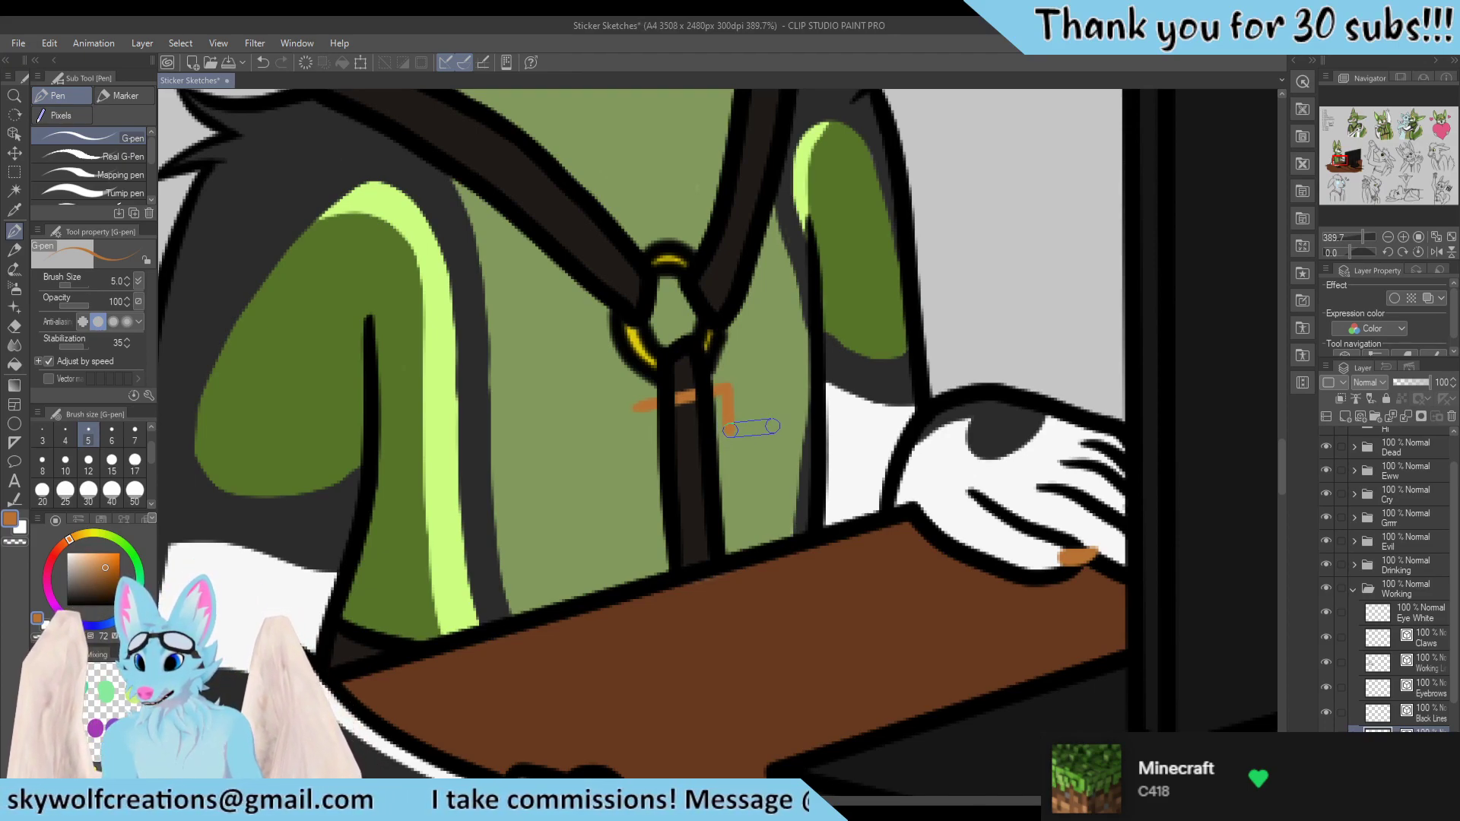
pyautogui.keyDown('shift'); pyautogui.click(773, 424); pyautogui.keyUp('shift')
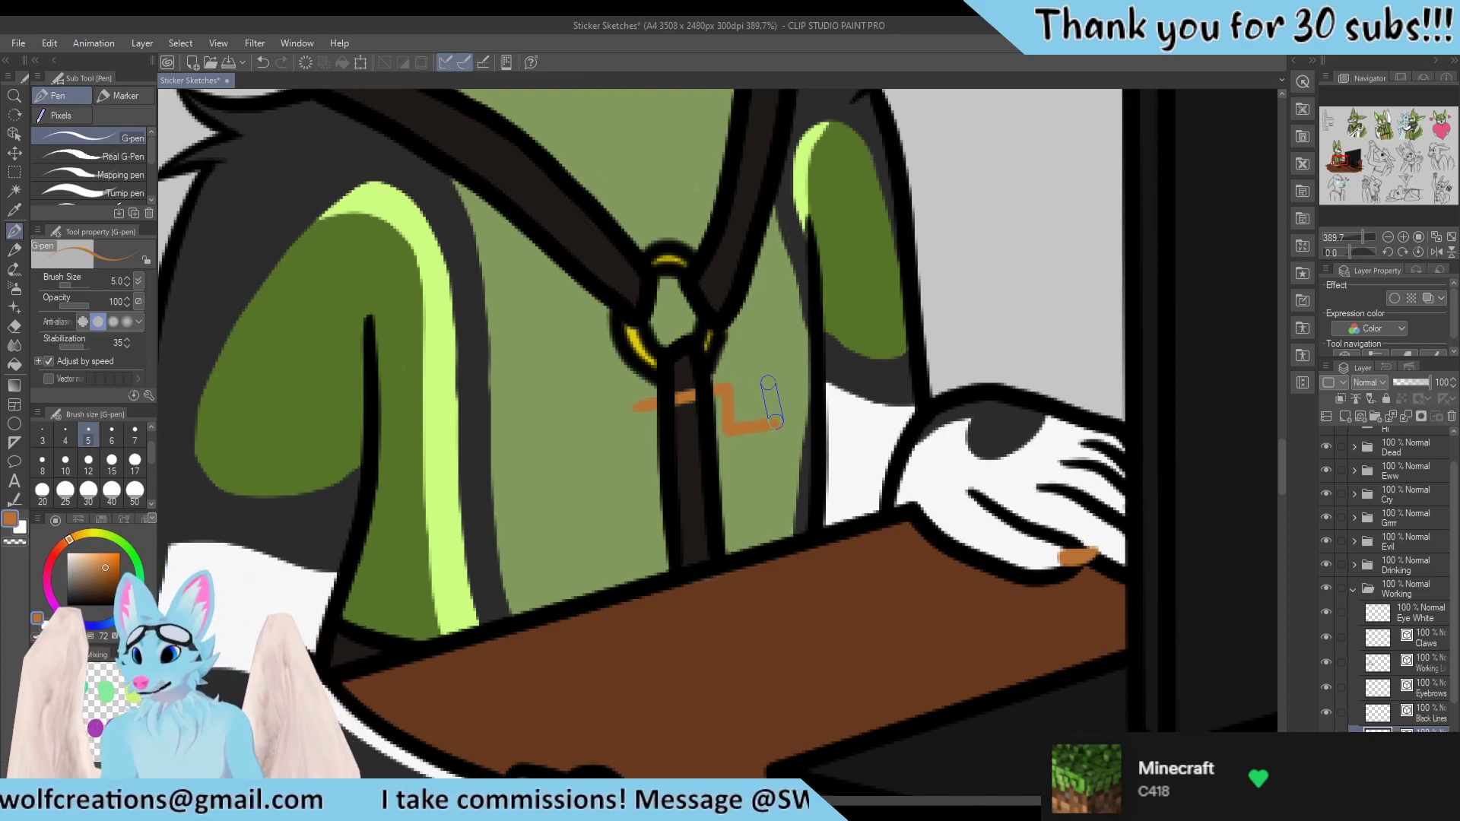
pyautogui.keyDown('shift'); pyautogui.click(774, 379); pyautogui.keyUp('shift')
pyautogui.keyDown('shift'); pyautogui.click(809, 371); pyautogui.keyUp('shift')
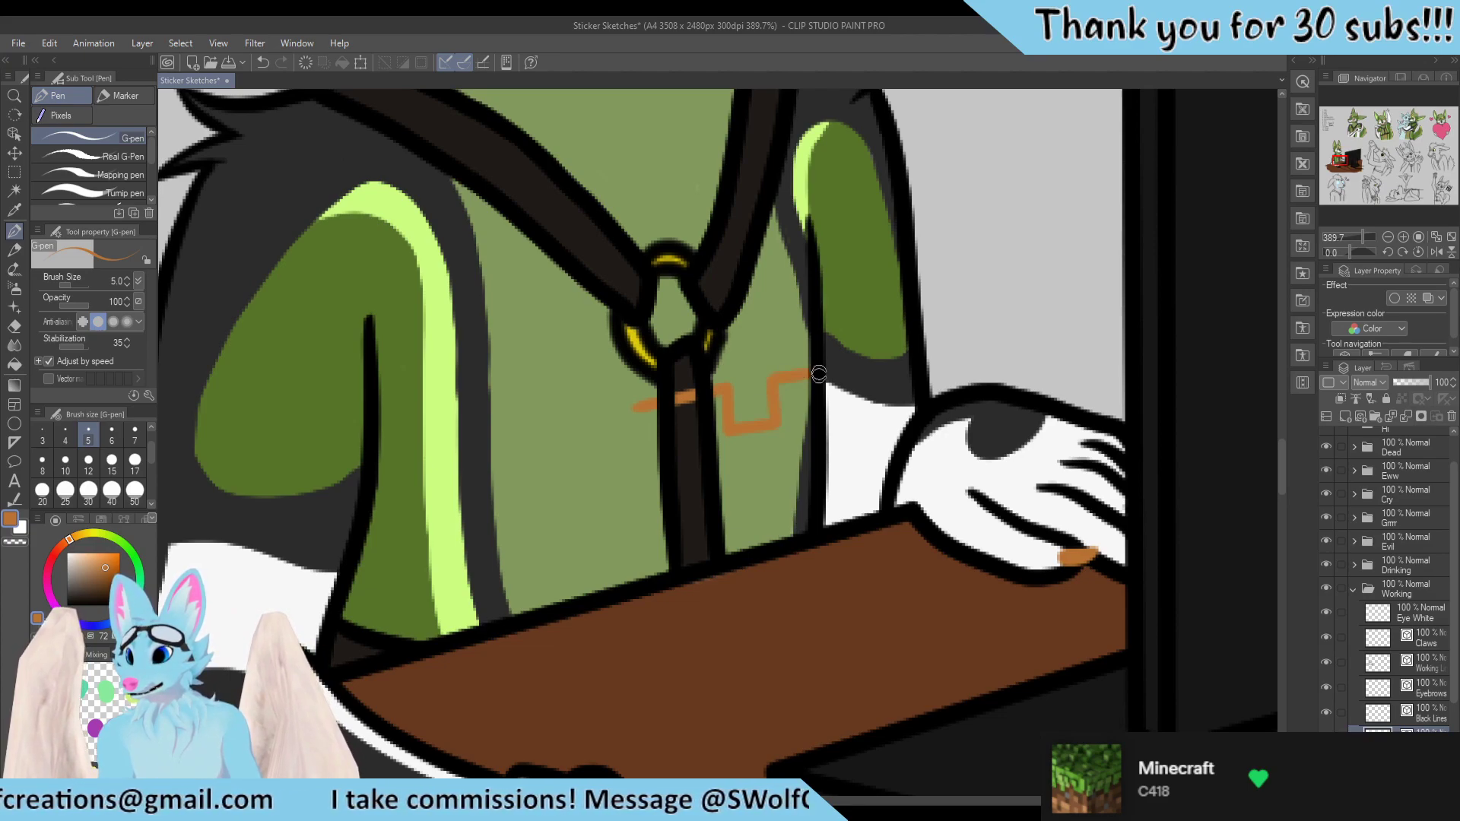
# Extend the orange zigzag in straight steps left of the strap across the chest
pyautogui.click(636, 409)
pyautogui.keyDown('shift'); pyautogui.click(639, 444); pyautogui.keyUp('shift')
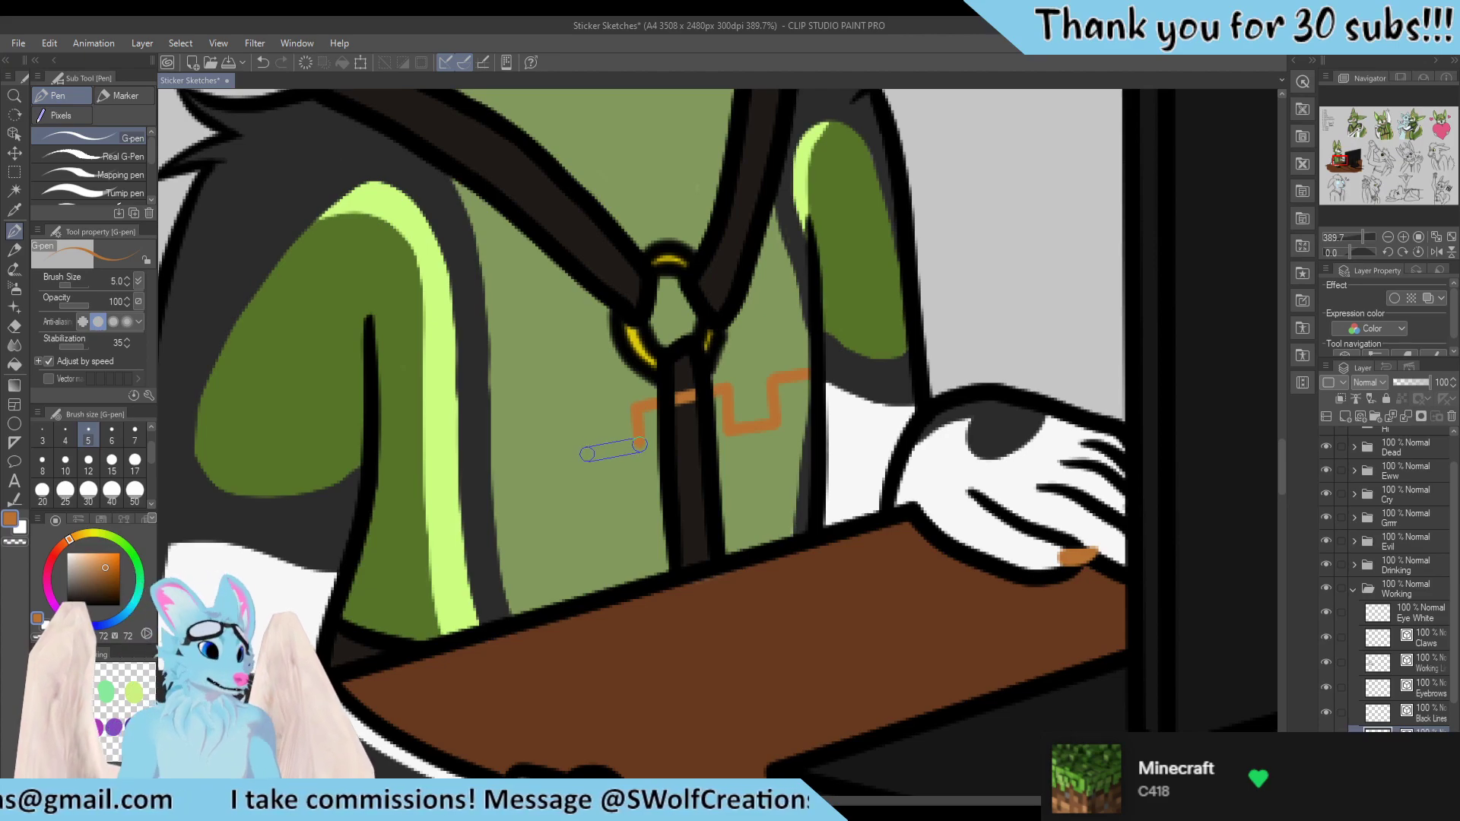
pyautogui.keyDown('shift'); pyautogui.click(595, 448); pyautogui.keyUp('shift')
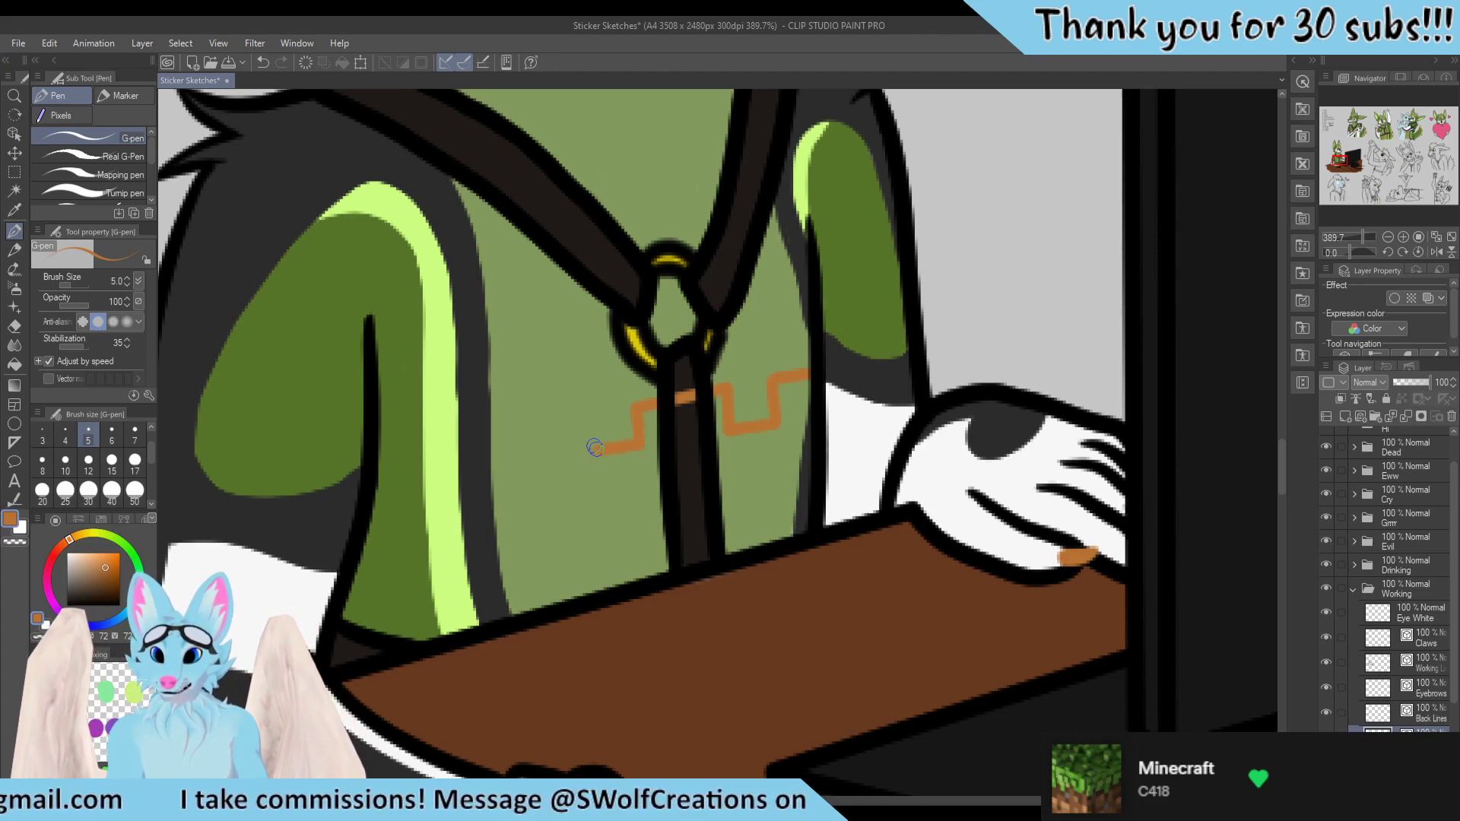
pyautogui.click(638, 411)
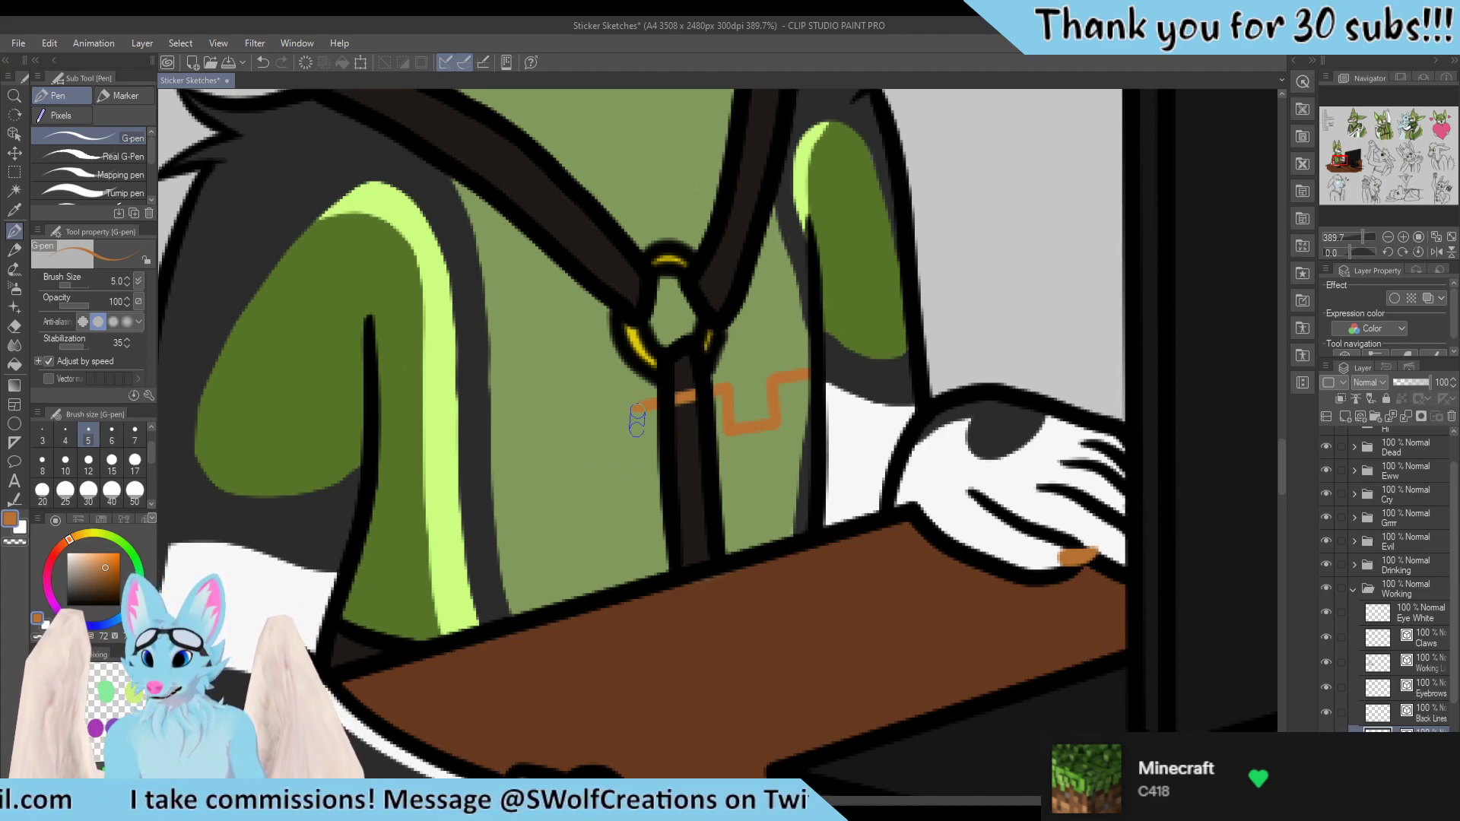
pyautogui.keyDown('shift'); pyautogui.click(640, 444); pyautogui.keyUp('shift')
pyautogui.keyDown('shift'); pyautogui.click(582, 453); pyautogui.keyUp('shift')
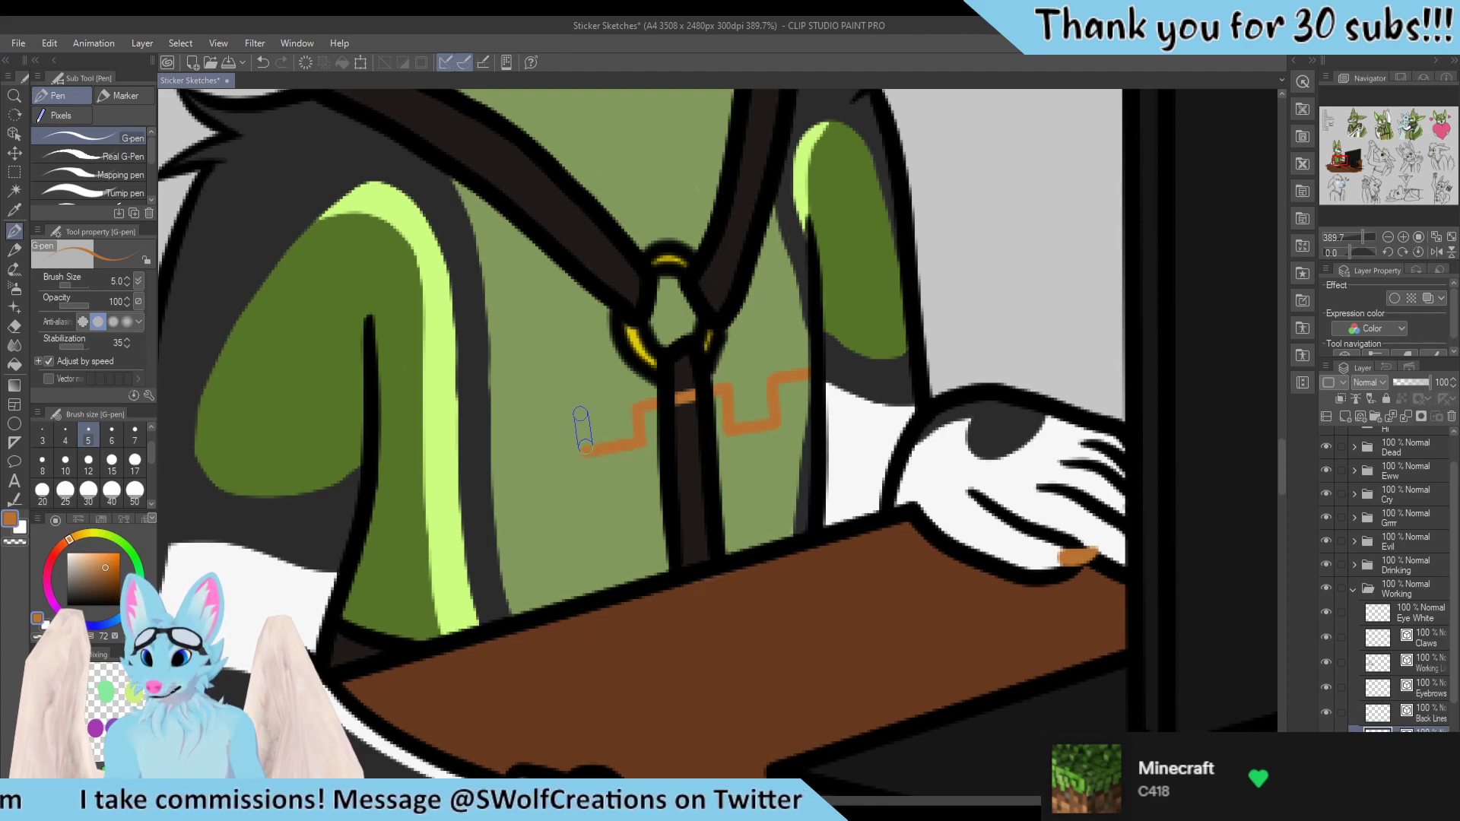
pyautogui.keyDown('shift'); pyautogui.click(580, 409); pyautogui.keyUp('shift')
pyautogui.keyDown('shift'); pyautogui.click(492, 418); pyautogui.keyUp('shift')
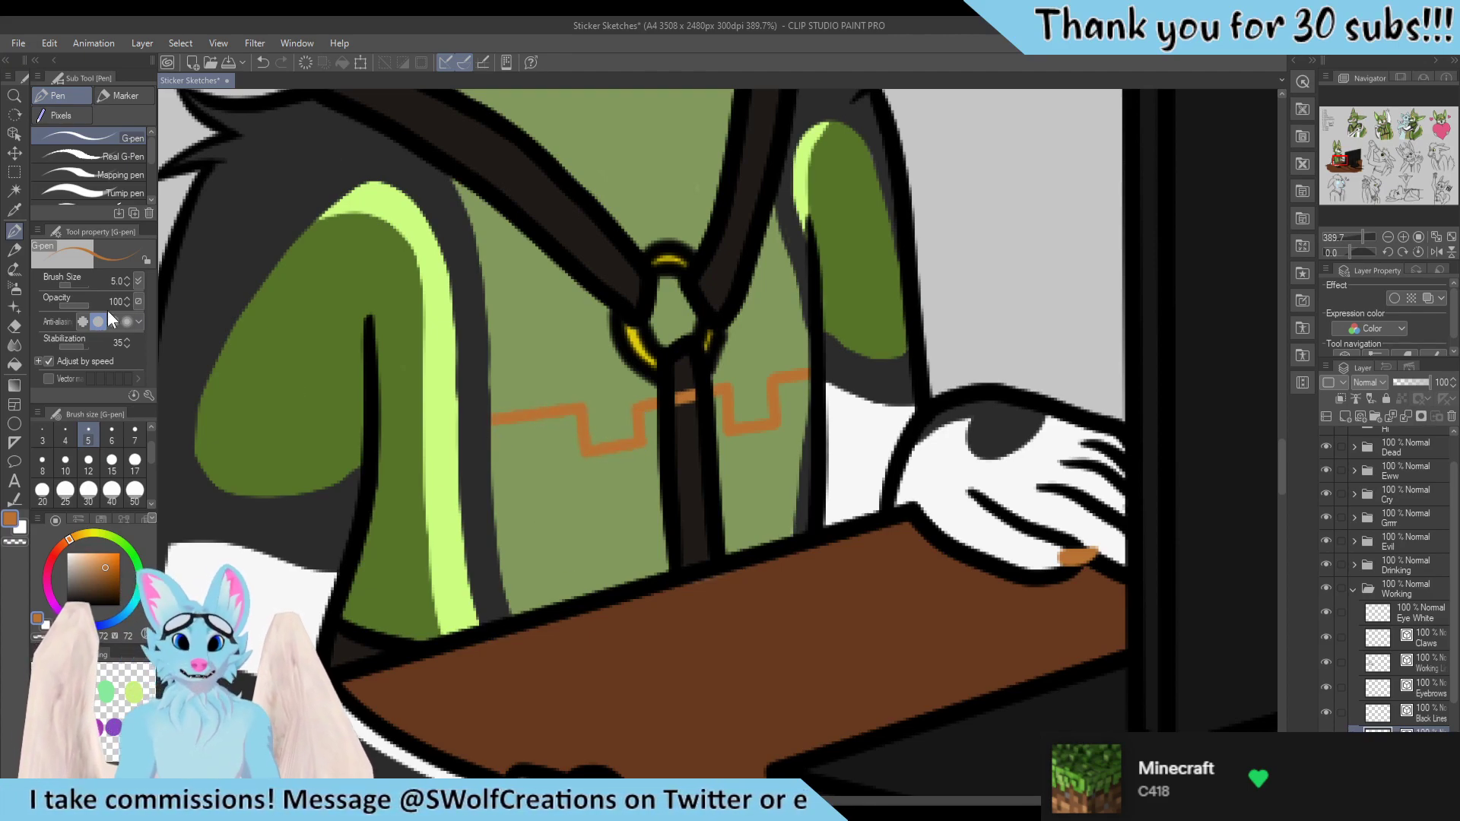
# Erase the stray orange segment lying on the dark strap with a size-7 eraser
pyautogui.click(14, 499)
pyautogui.click(133, 134)
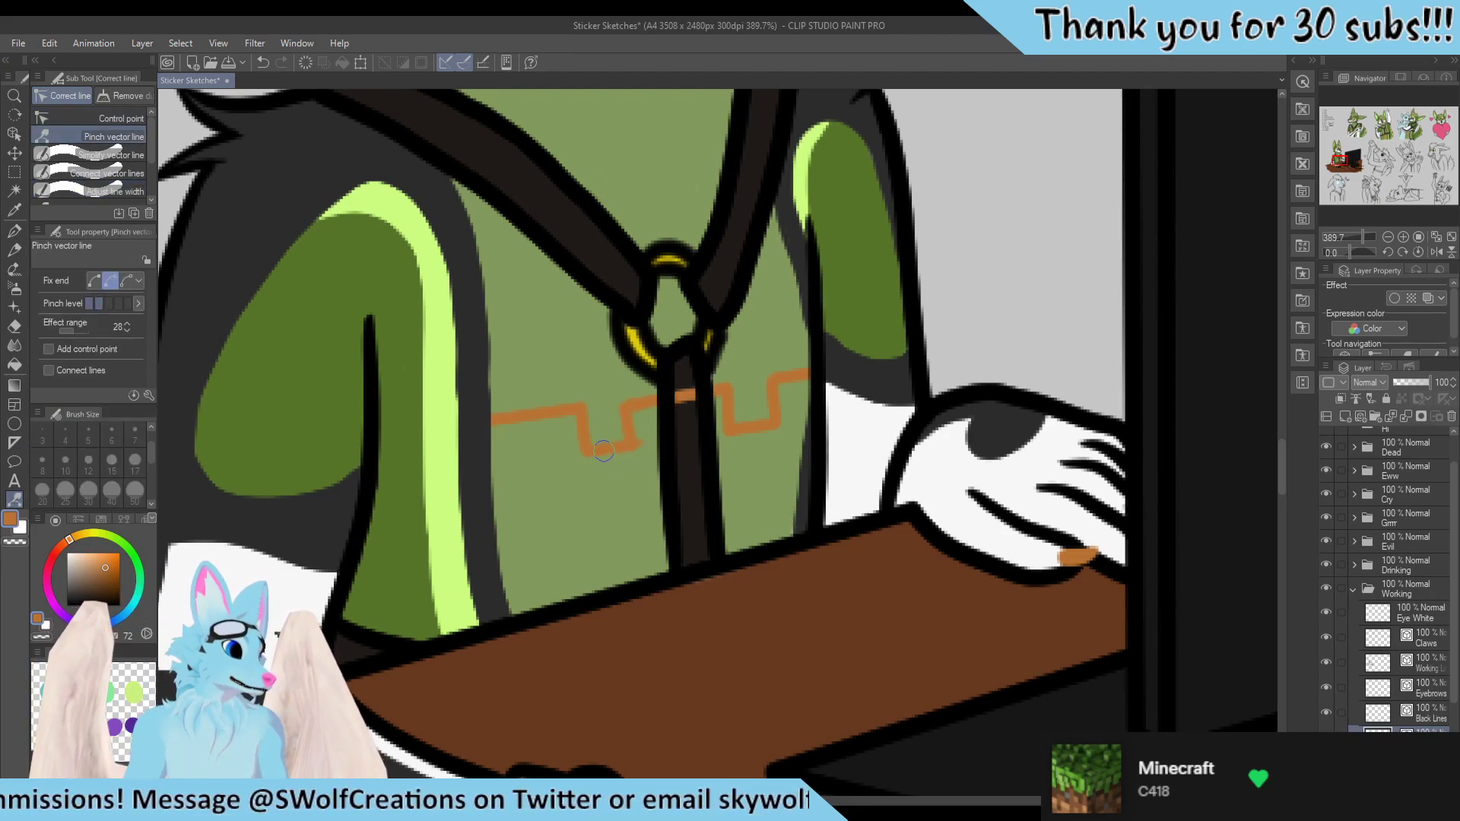
pyautogui.hotkey('ctrl', 'z')
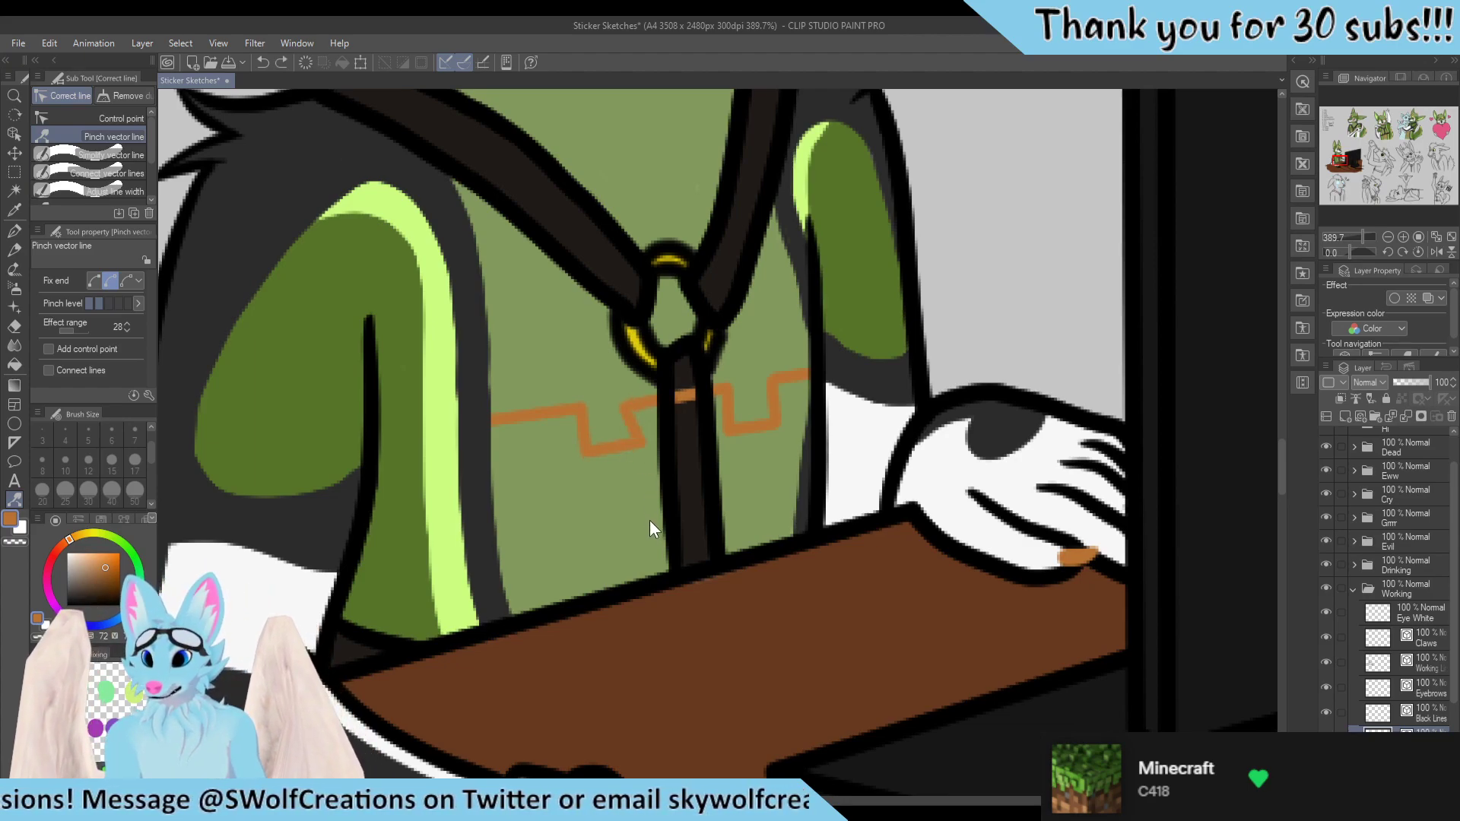
pyautogui.press('e')
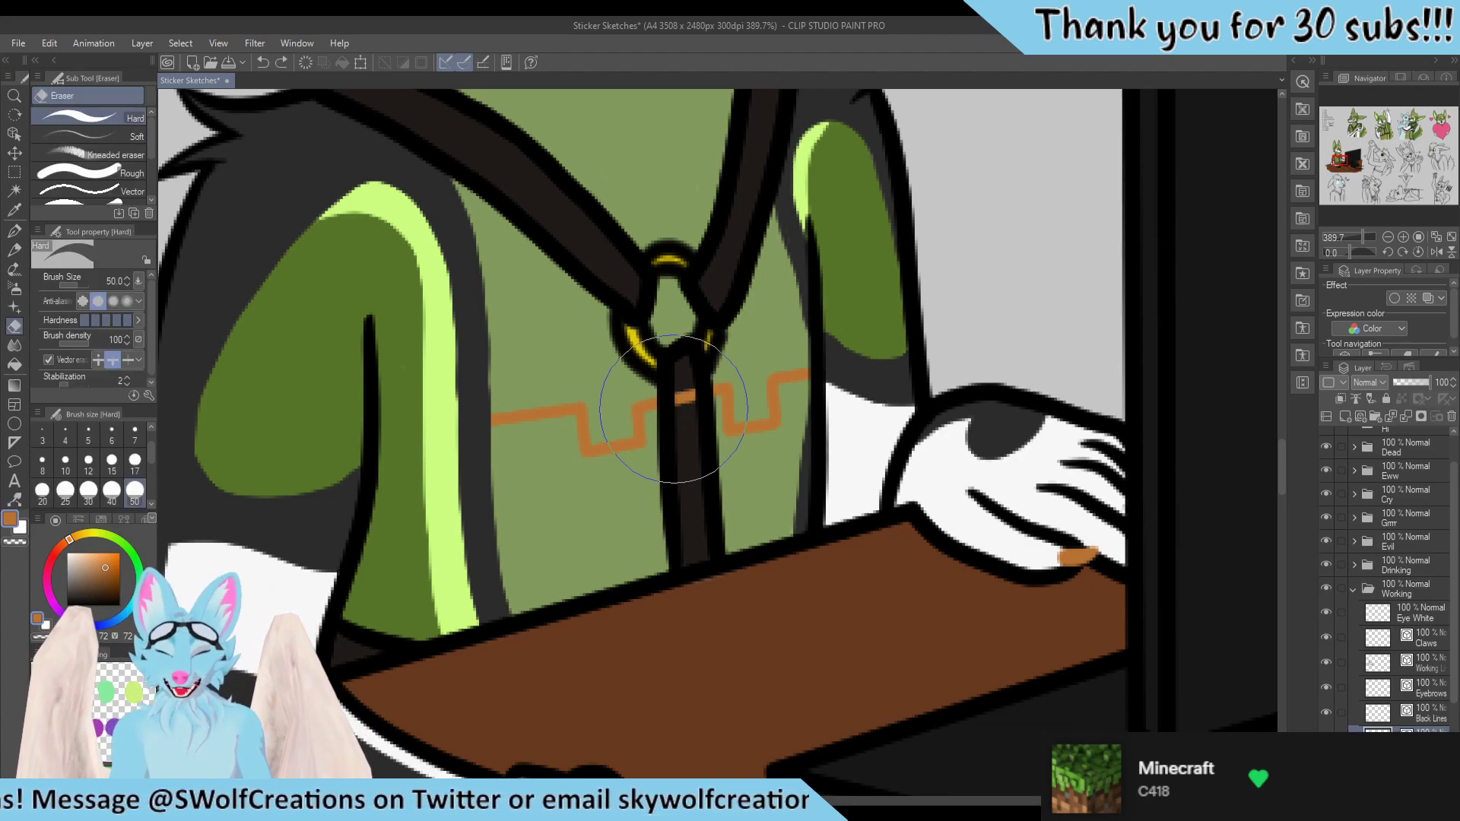
pyautogui.click(134, 433)
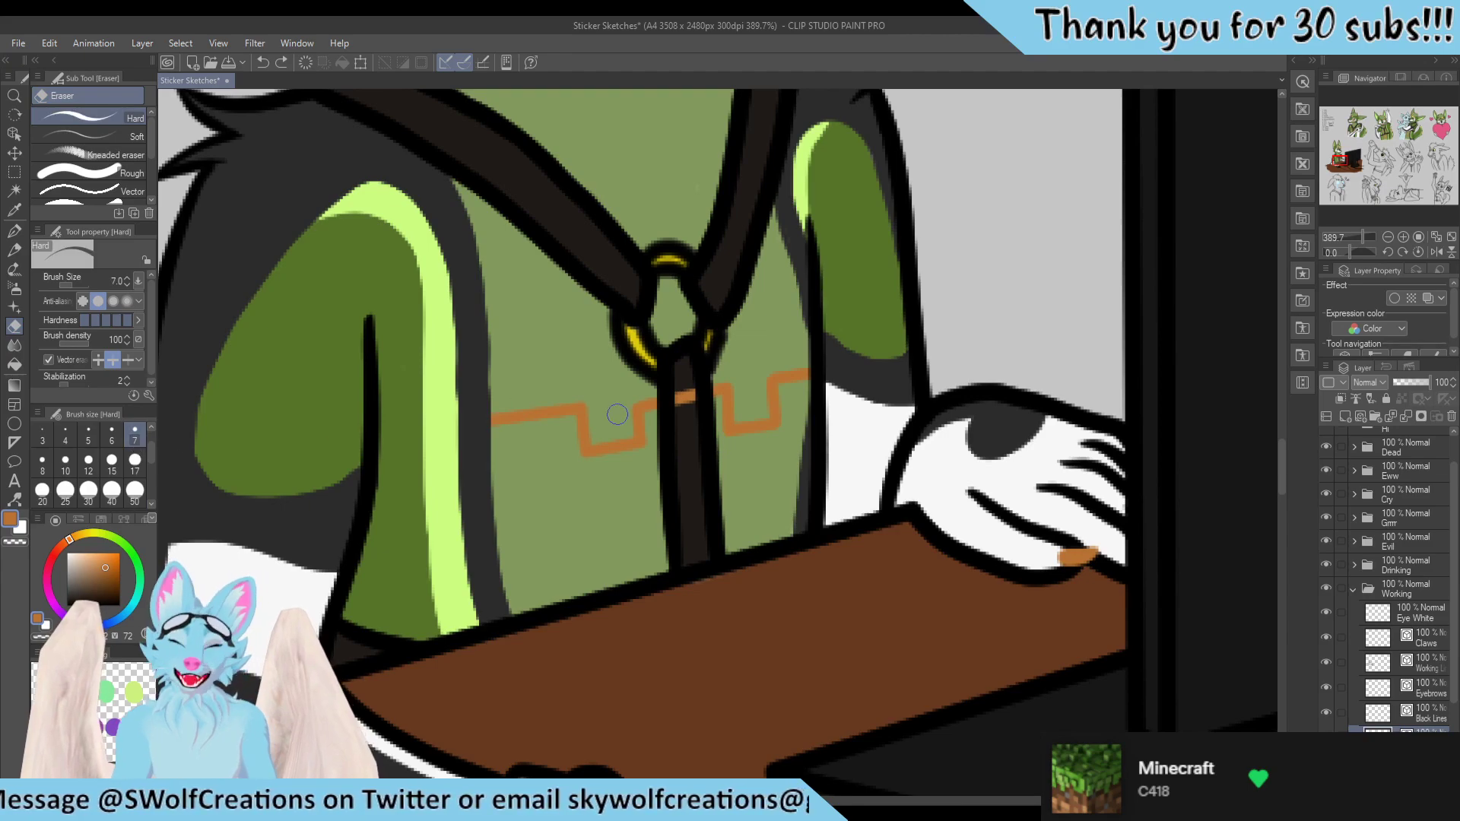
pyautogui.click(685, 397)
pyautogui.press('y')
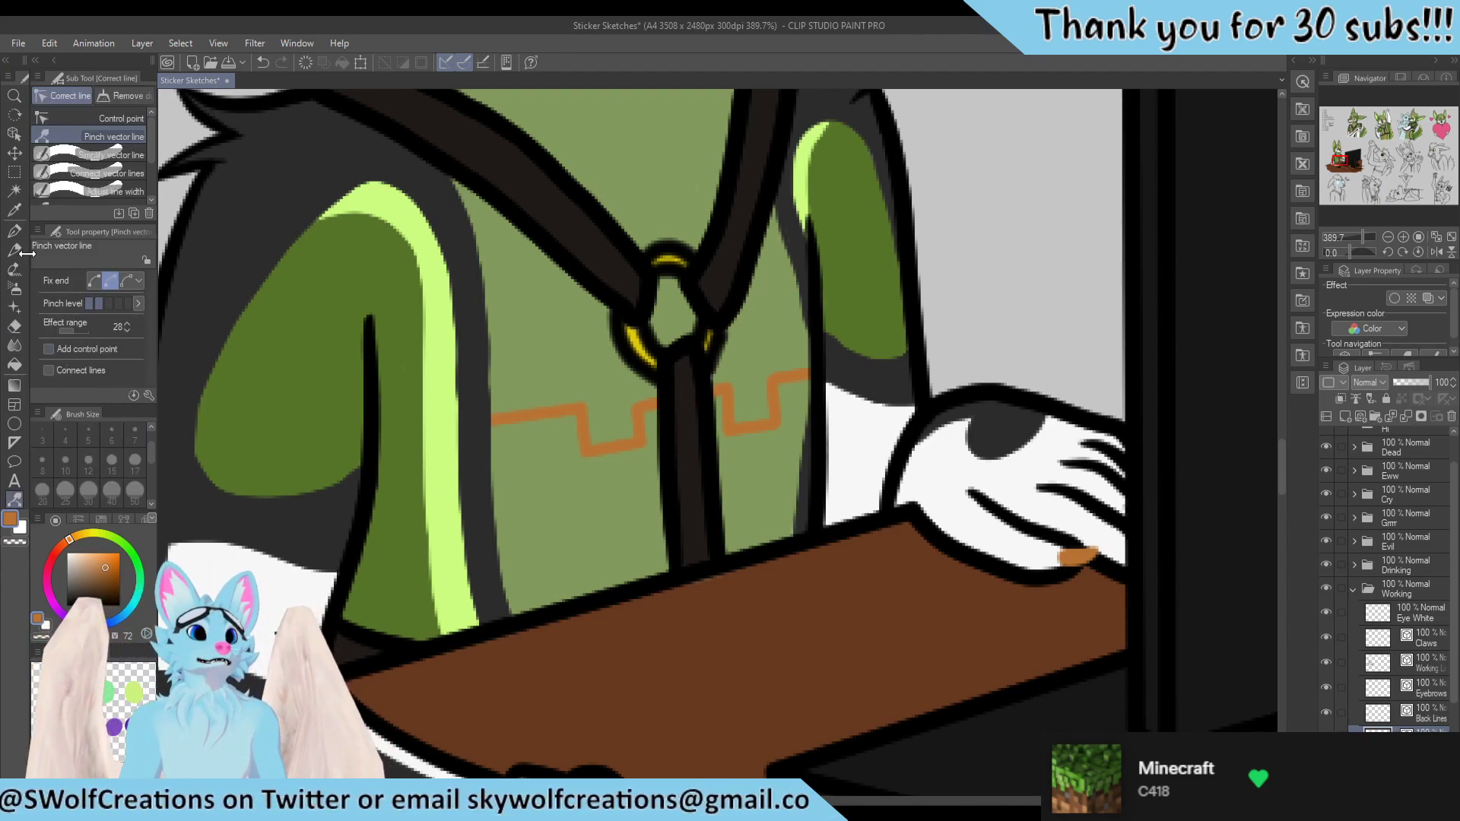
pyautogui.press('p')
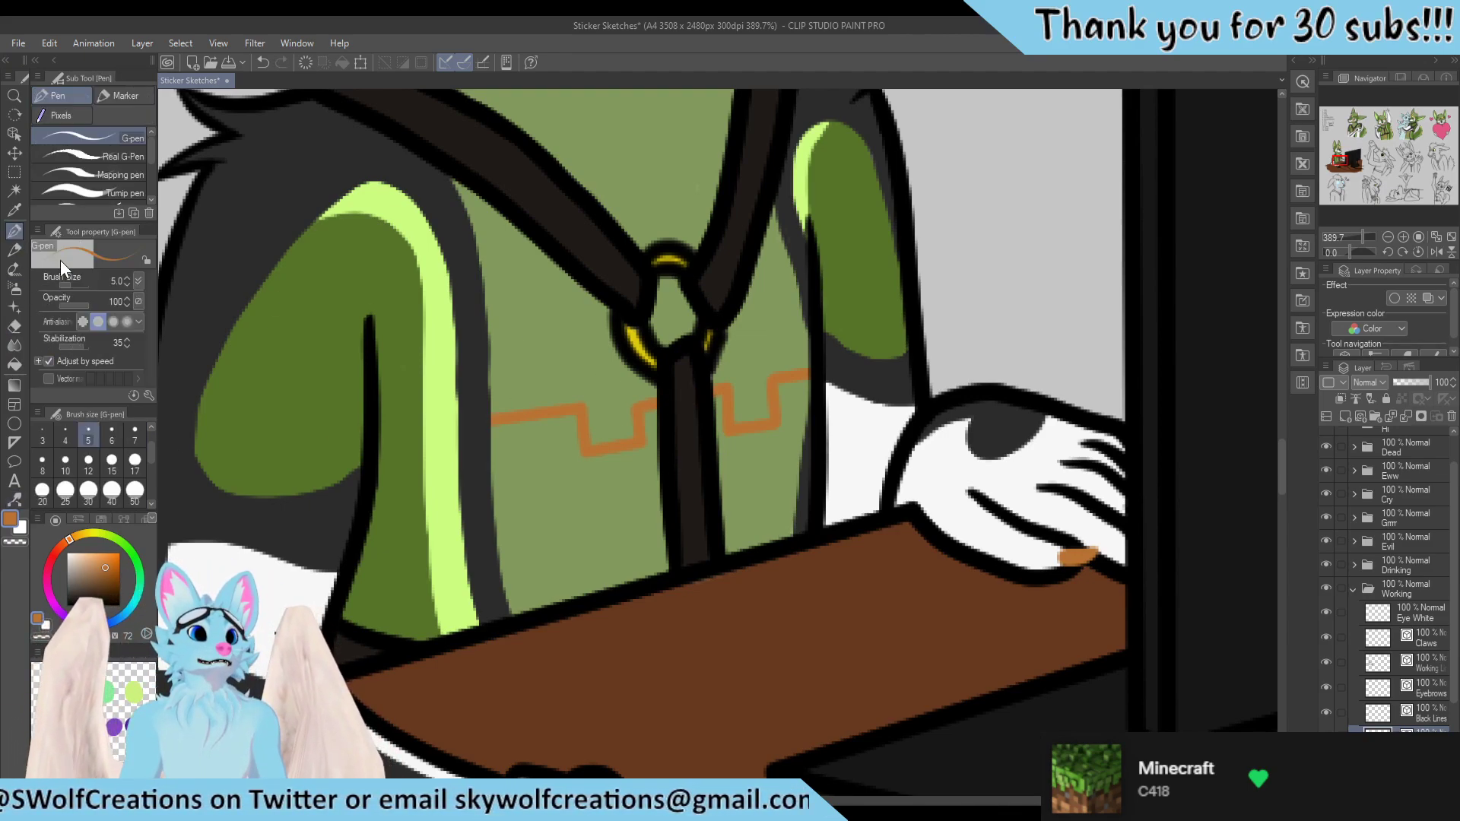
# Draw a second, lower orange zigzag row reaching toward the desk and the right arm
pyautogui.click(492, 446)
pyautogui.moveTo(560, 435); pyautogui.dragTo(559, 437)
pyautogui.moveTo(560, 438); pyautogui.dragTo(658, 474)
pyautogui.moveTo(658, 475); pyautogui.dragTo(660, 524)
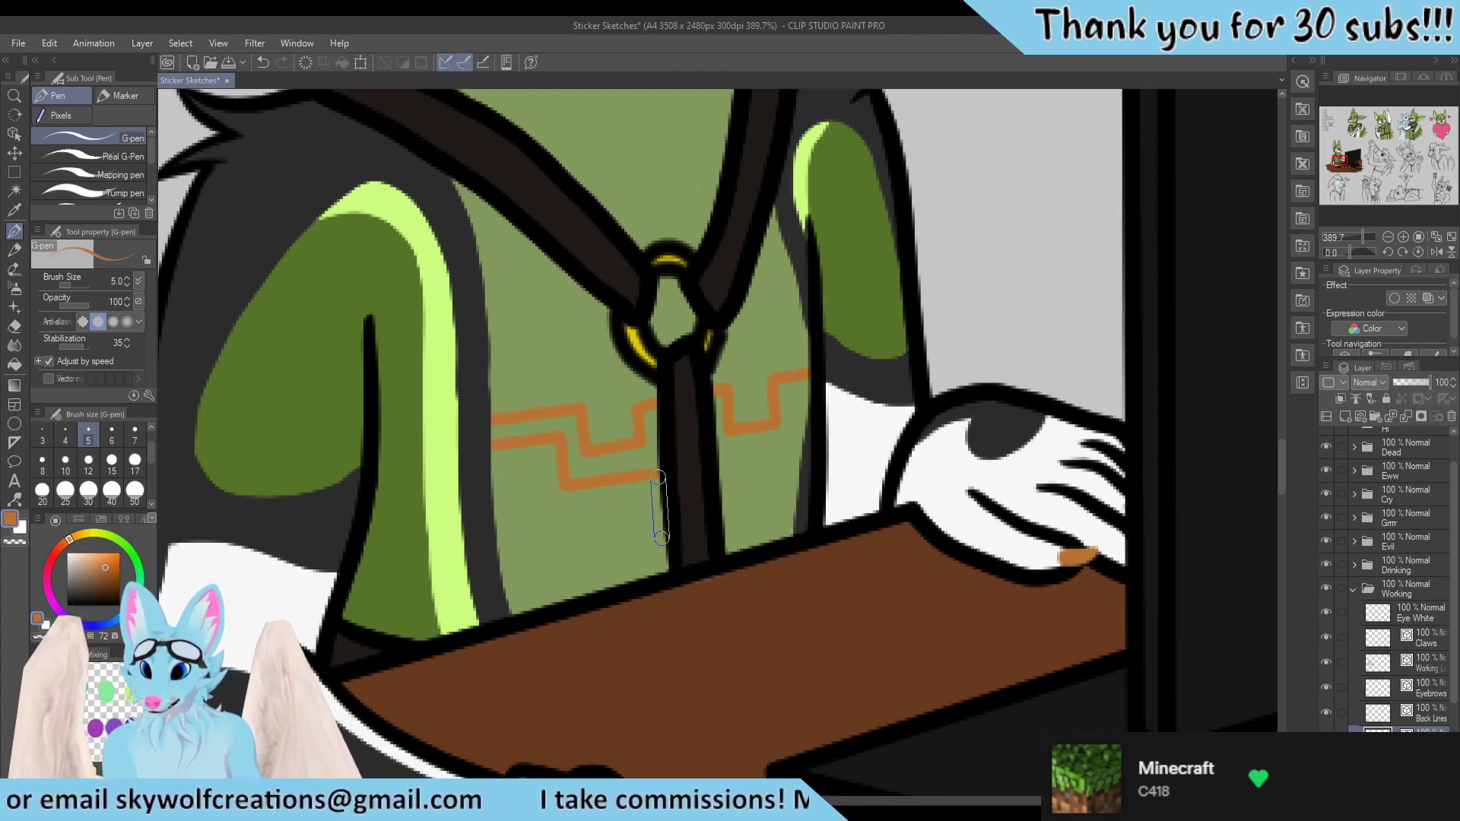
pyautogui.moveTo(661, 537); pyautogui.dragTo(661, 539)
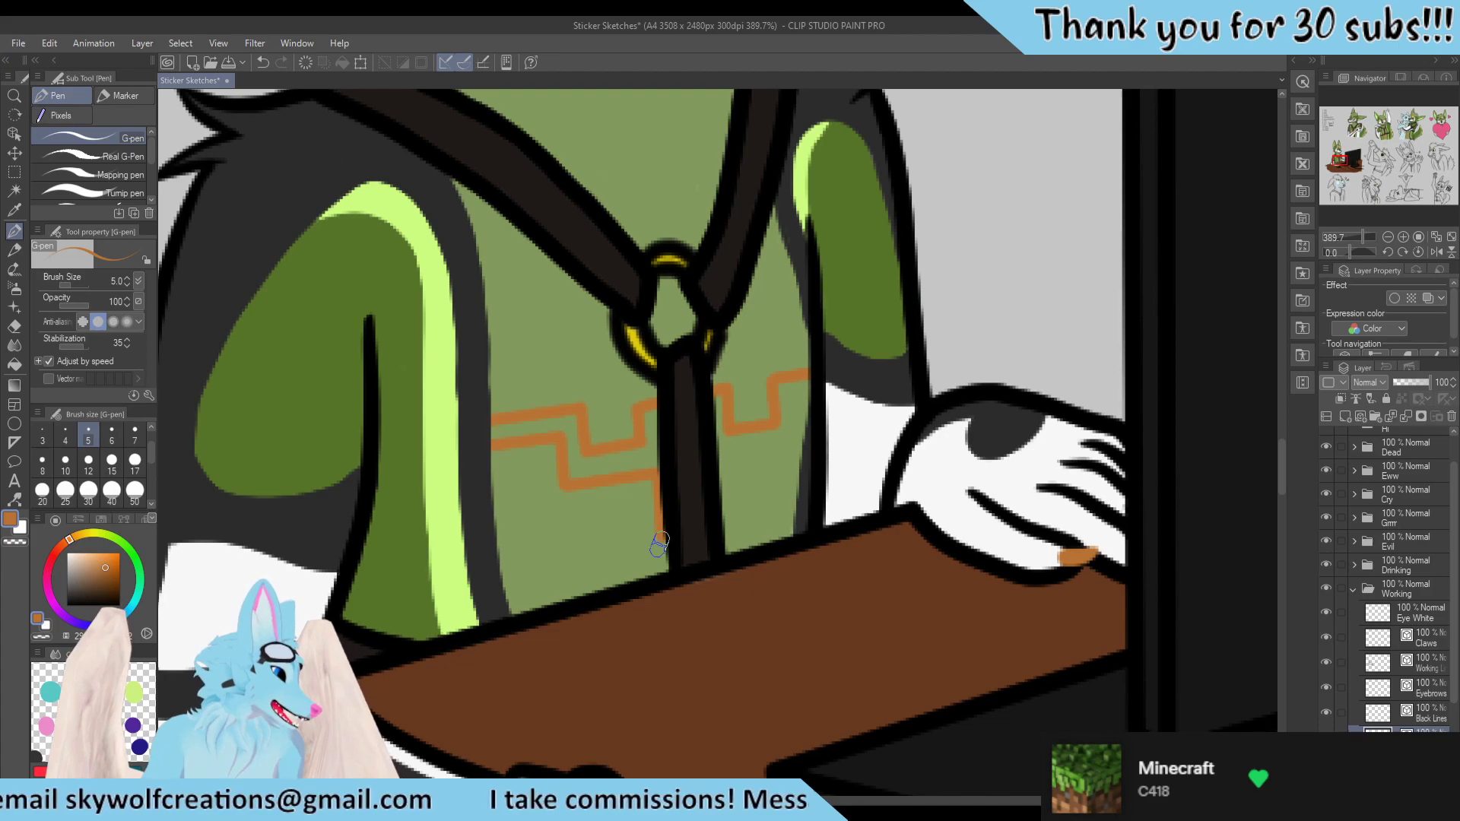
pyautogui.moveTo(652, 551); pyautogui.dragTo(628, 587)
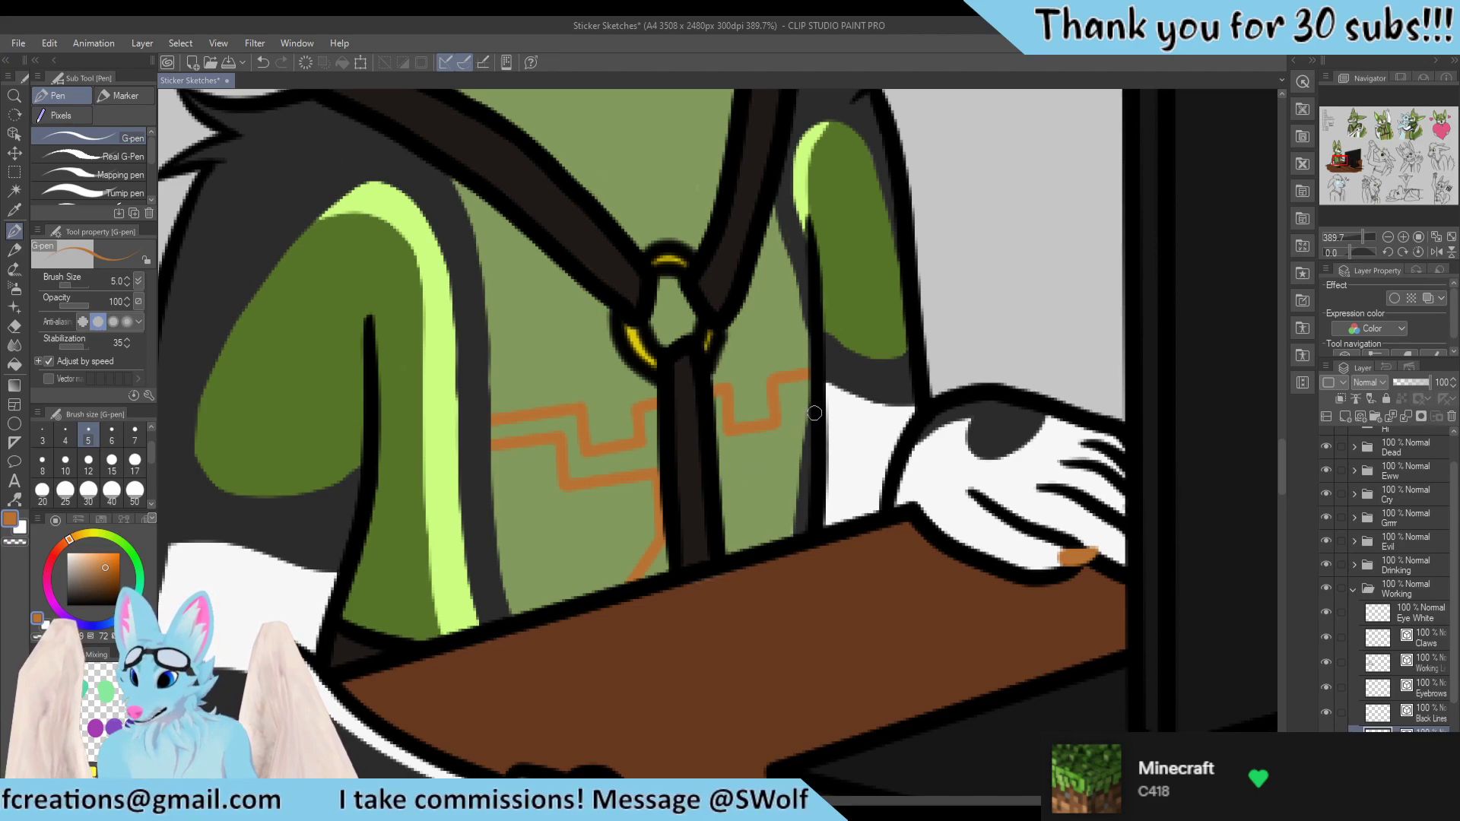
pyautogui.moveTo(797, 406)
pyautogui.mouseDown()
pyautogui.moveTo(818, 404)
pyautogui.moveTo(796, 445)
pyautogui.mouseUp()
pyautogui.moveTo(795, 446)
pyautogui.mouseDown()
pyautogui.moveTo(715, 466)
pyautogui.moveTo(718, 526)
pyautogui.moveTo(754, 552)
pyautogui.mouseUp()
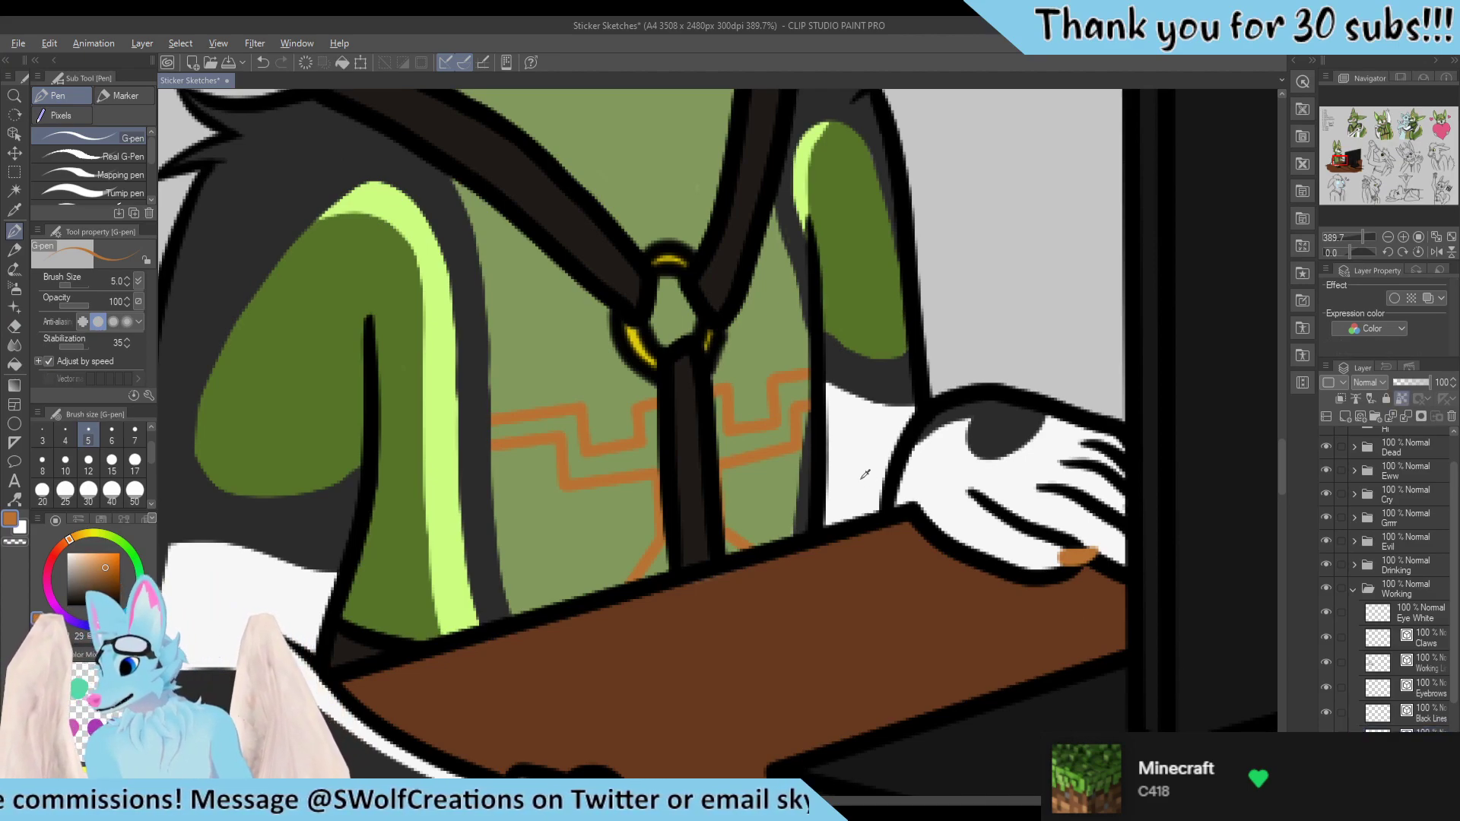
# Paint olive green along the arm's inner edge, then undo the last edit
pyautogui.keyDown('alt'); pyautogui.click(771, 502); pyautogui.keyUp('alt')
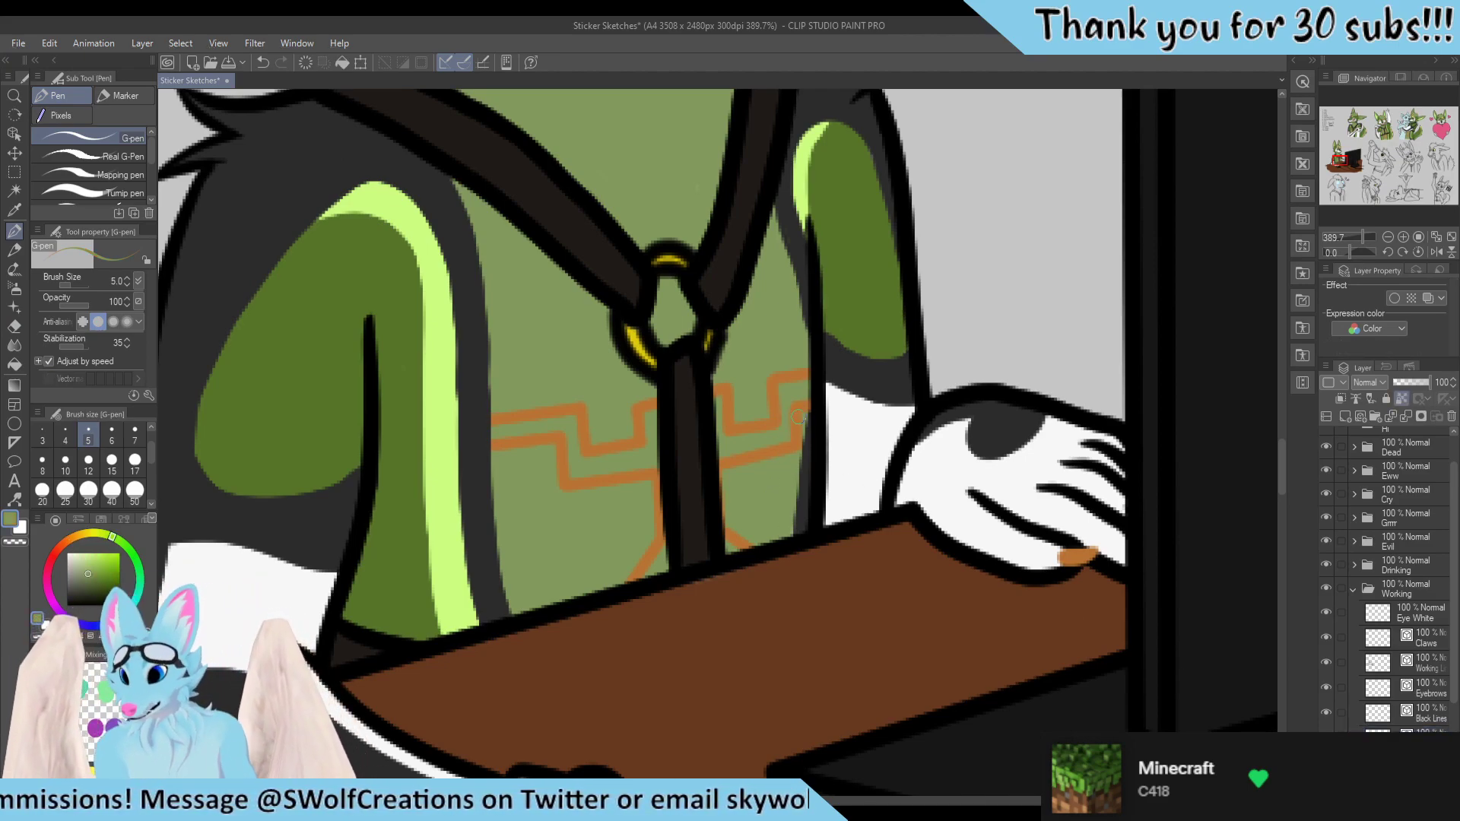
pyautogui.moveTo(798, 416)
pyautogui.mouseDown()
pyautogui.moveTo(790, 507)
pyautogui.moveTo(794, 477)
pyautogui.mouseUp()
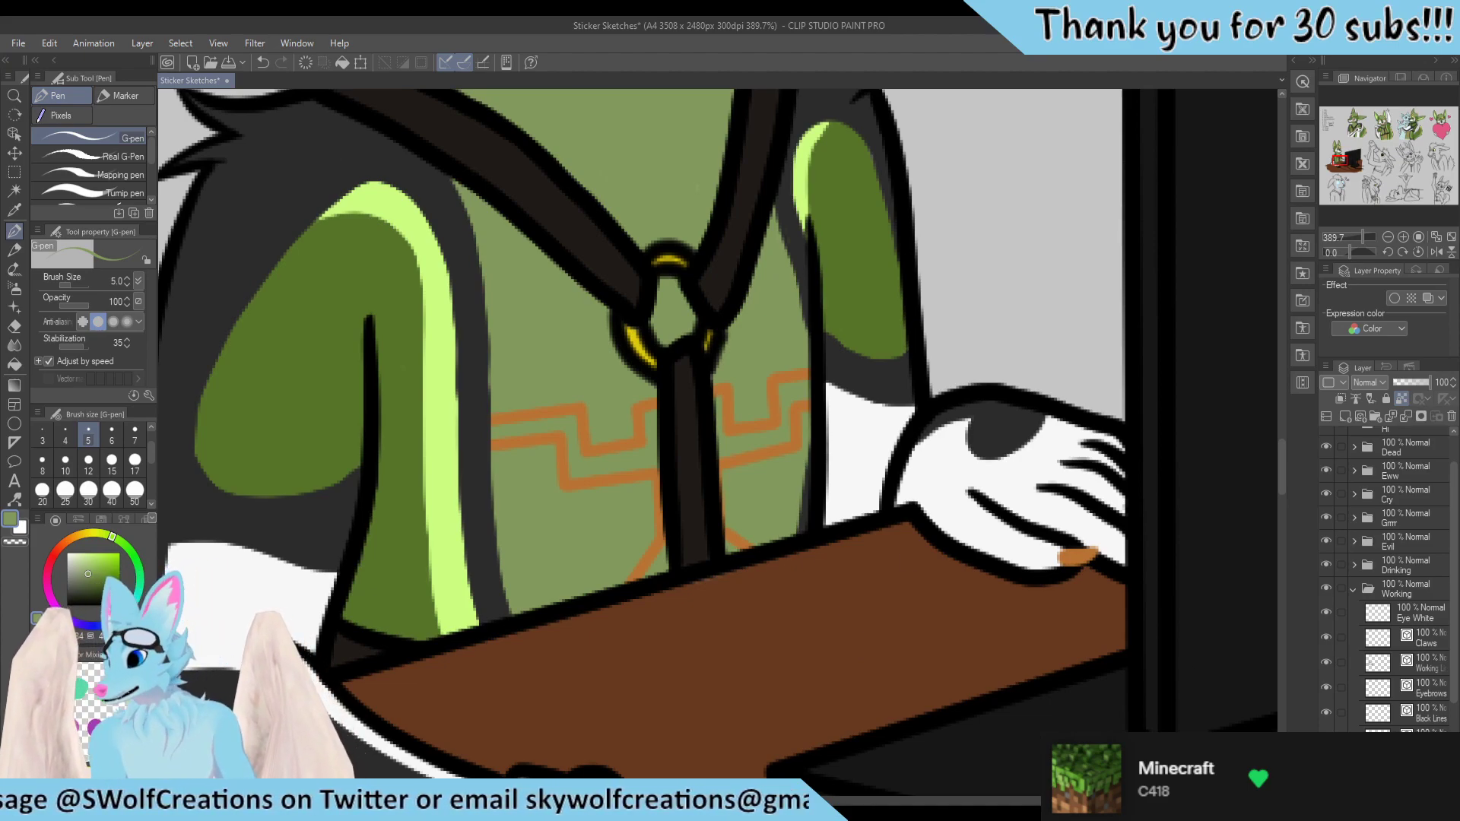
pyautogui.click(1428, 734)
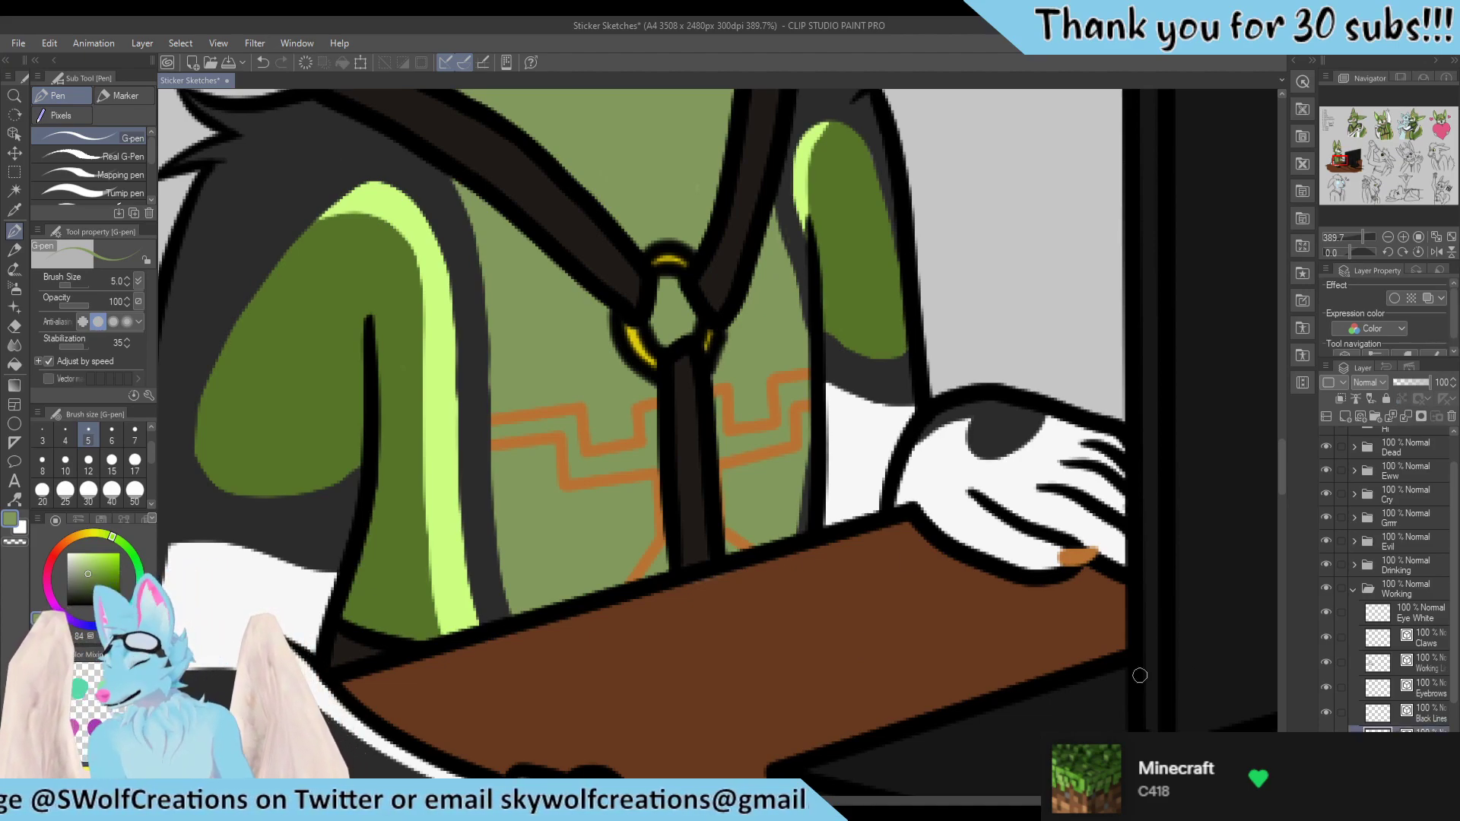
pyautogui.click(15, 501)
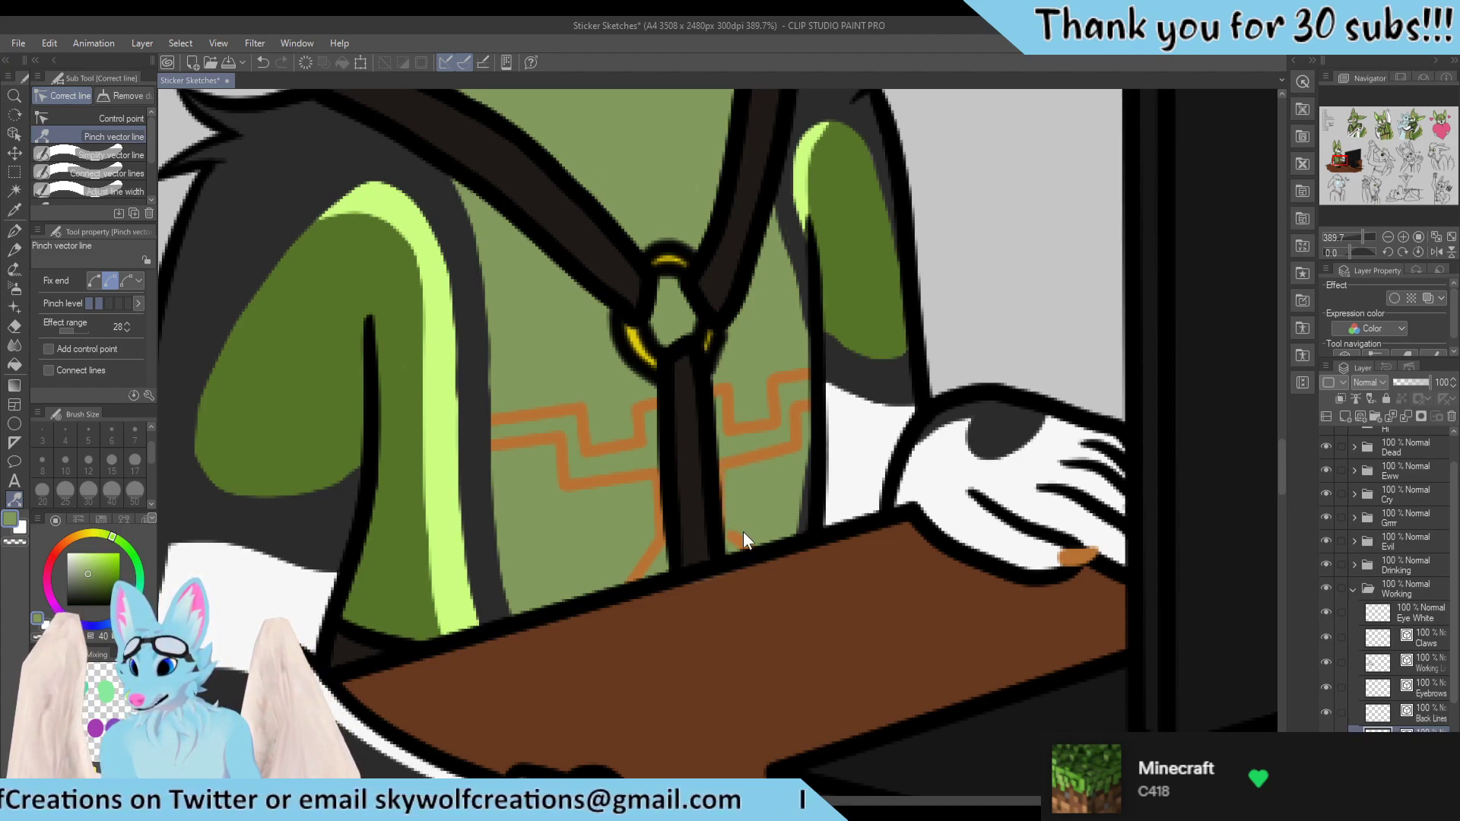
pyautogui.hotkey('ctrl', 'z')
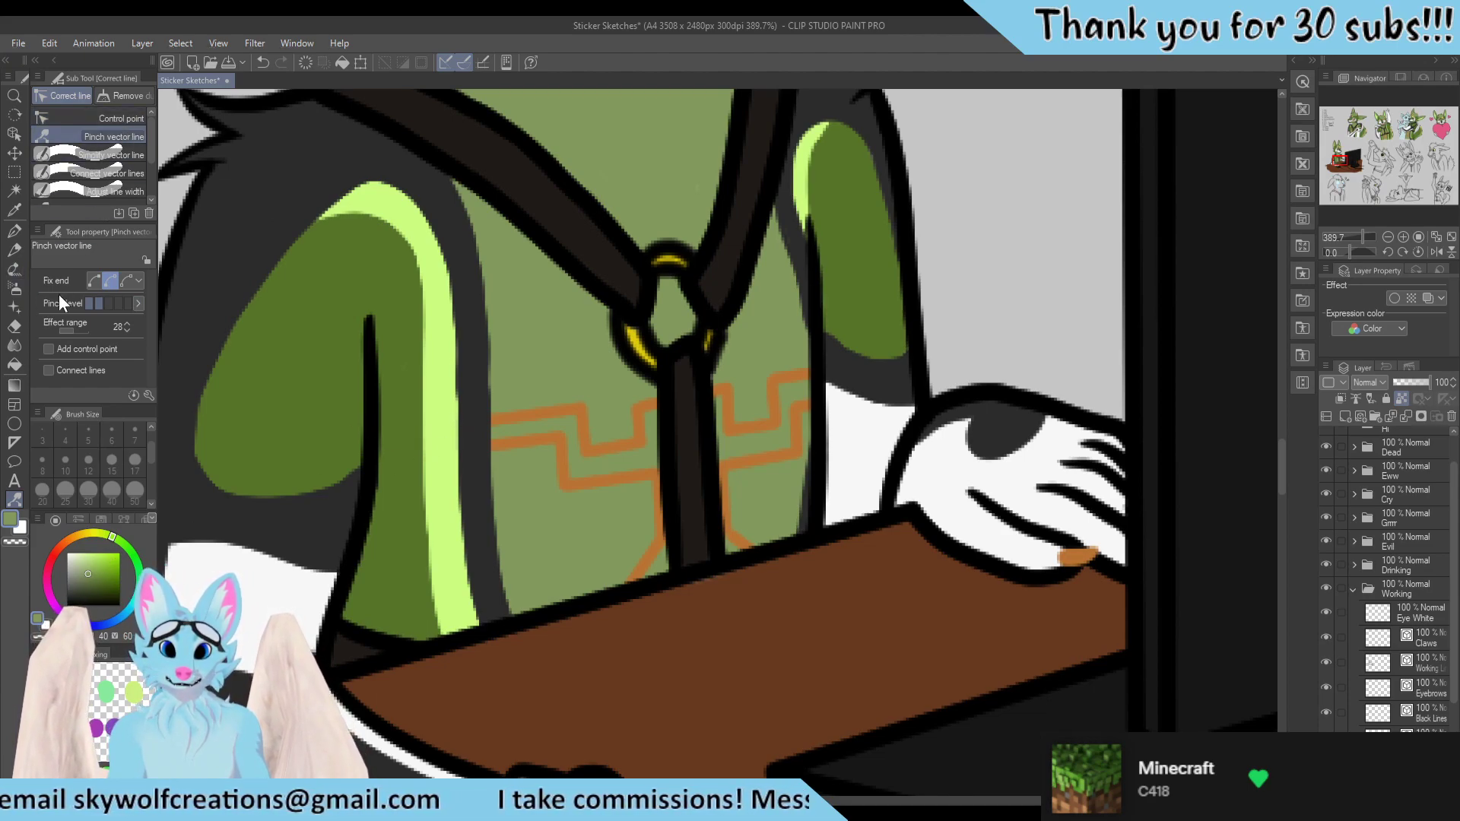
# Return to the G-pen with the sleeve stripe's light green at size 7
pyautogui.press('p')
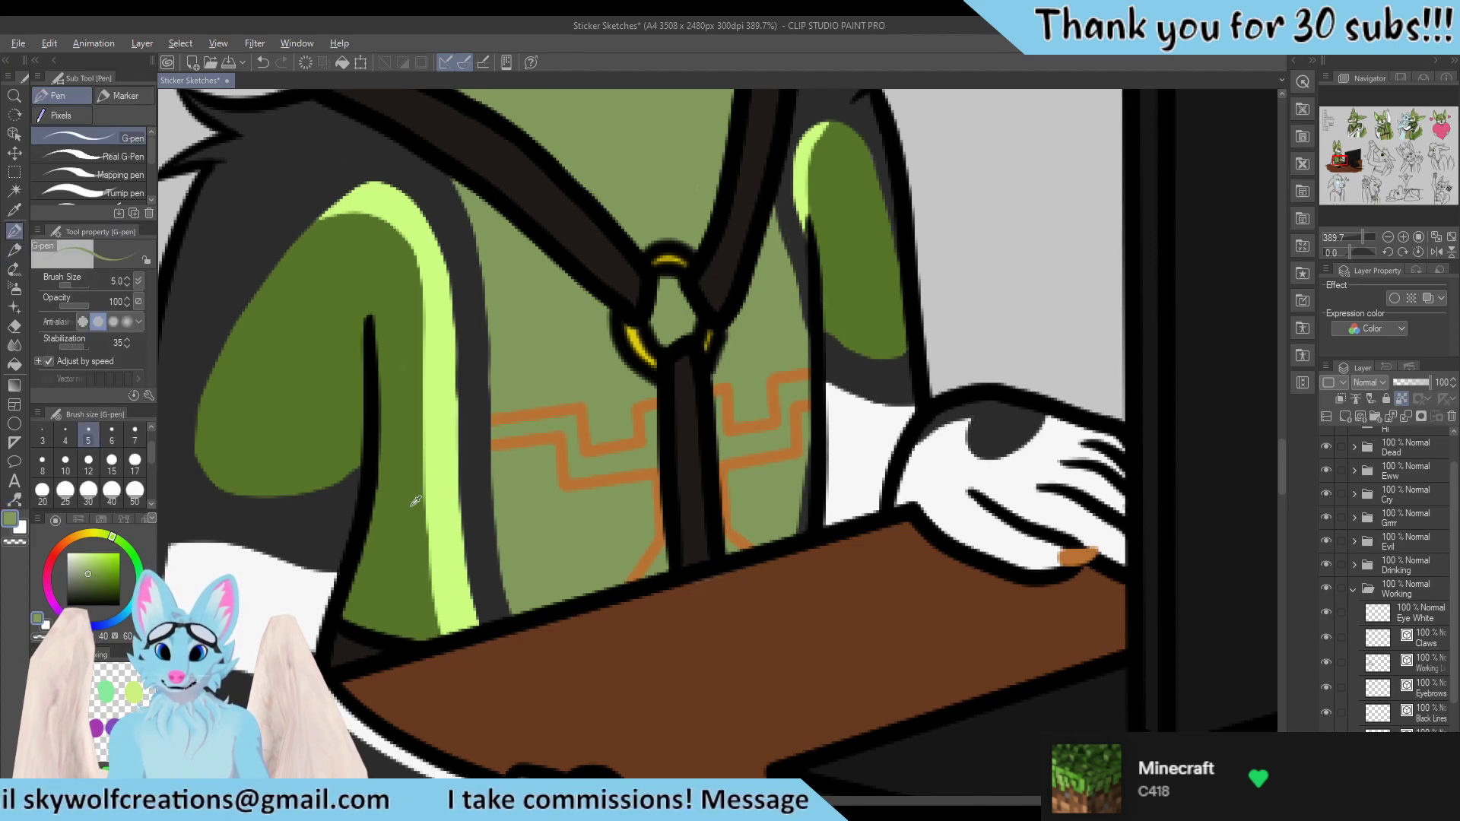
pyautogui.keyDown('alt'); pyautogui.click(449, 496); pyautogui.keyUp('alt')
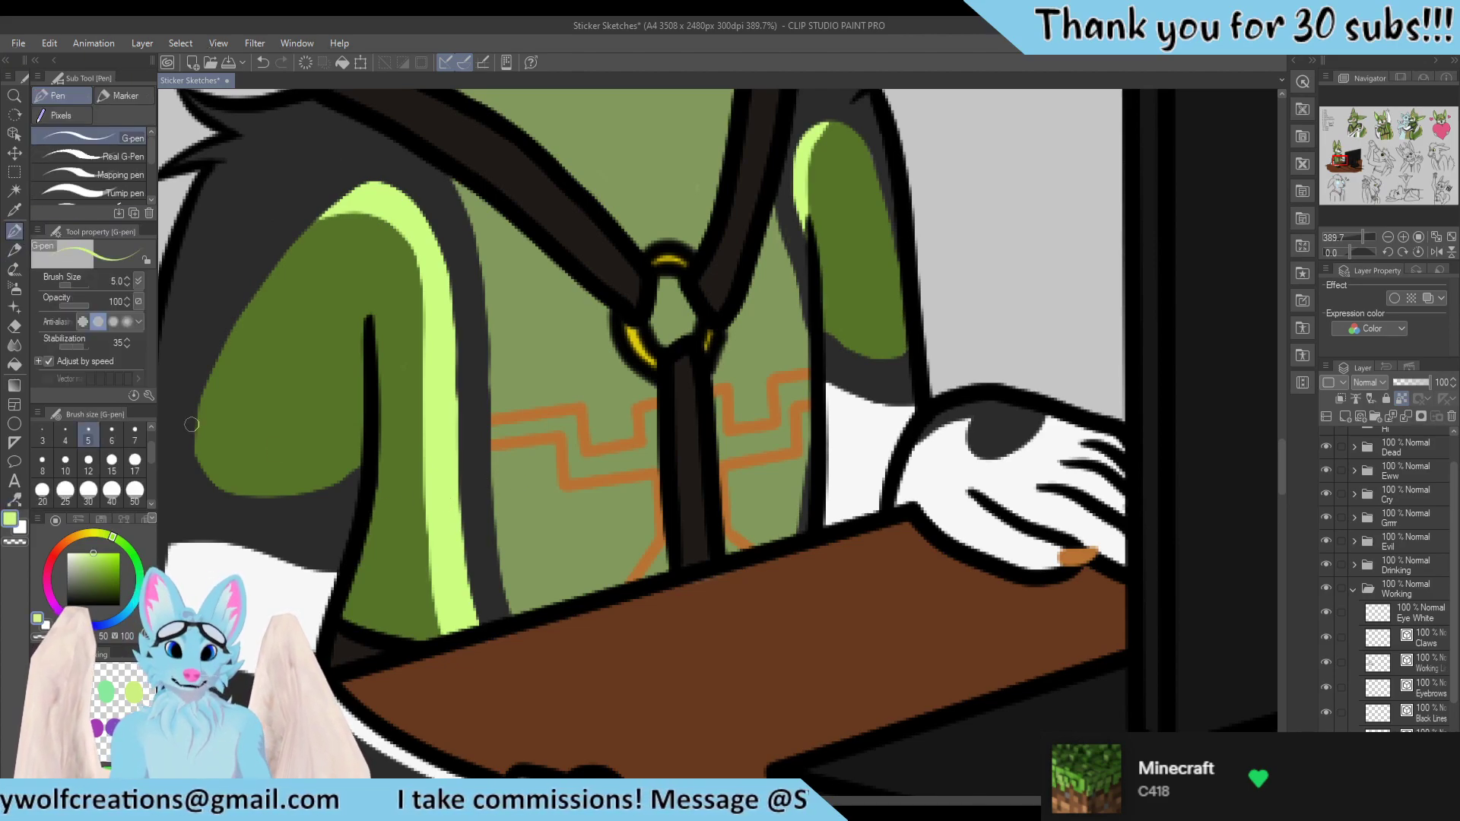
pyautogui.click(136, 434)
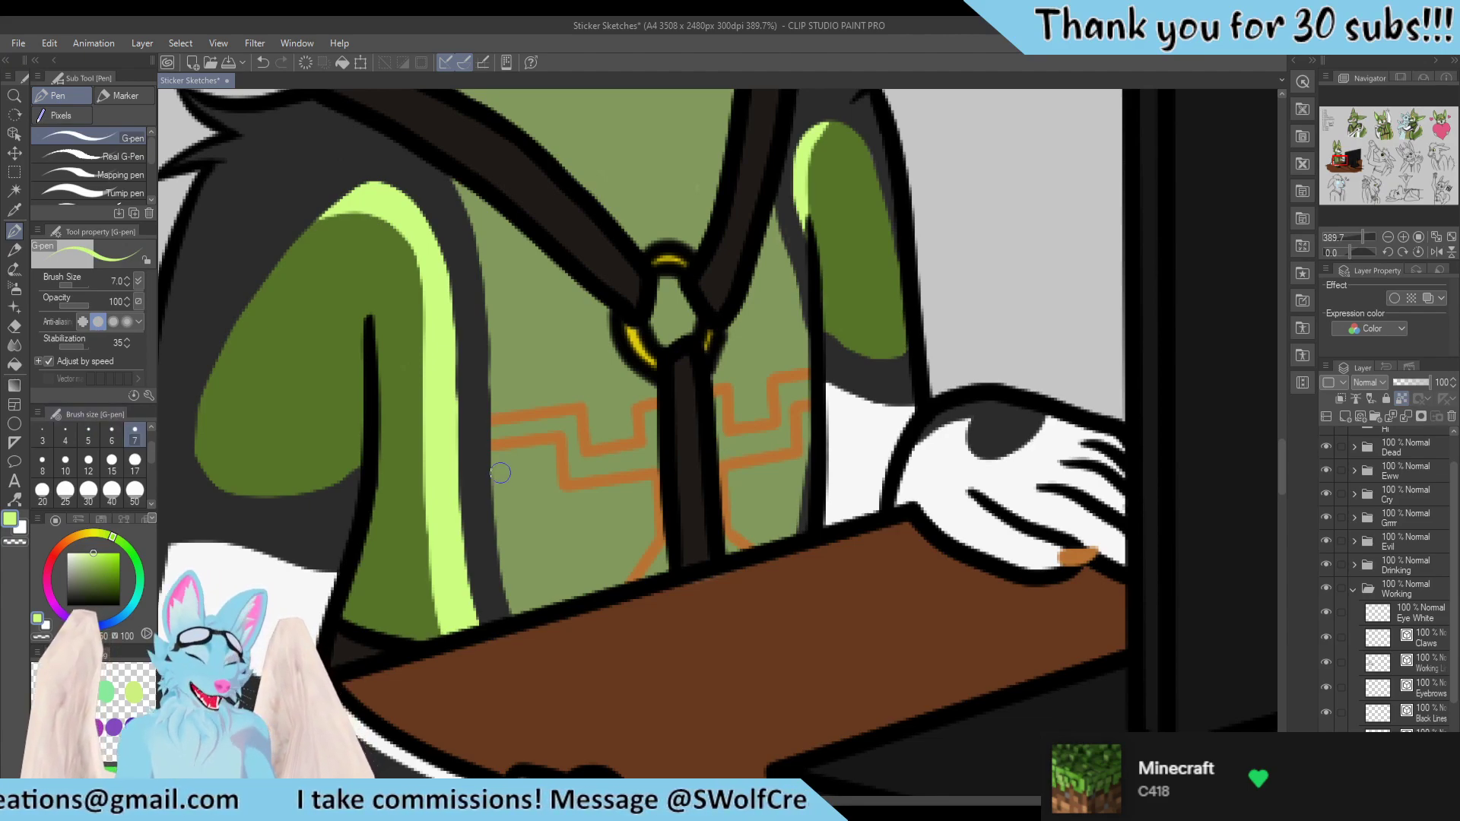
# Stamp four light-green size-10 dots below the orange zigzag
pyautogui.scroll(2, 520, 478)
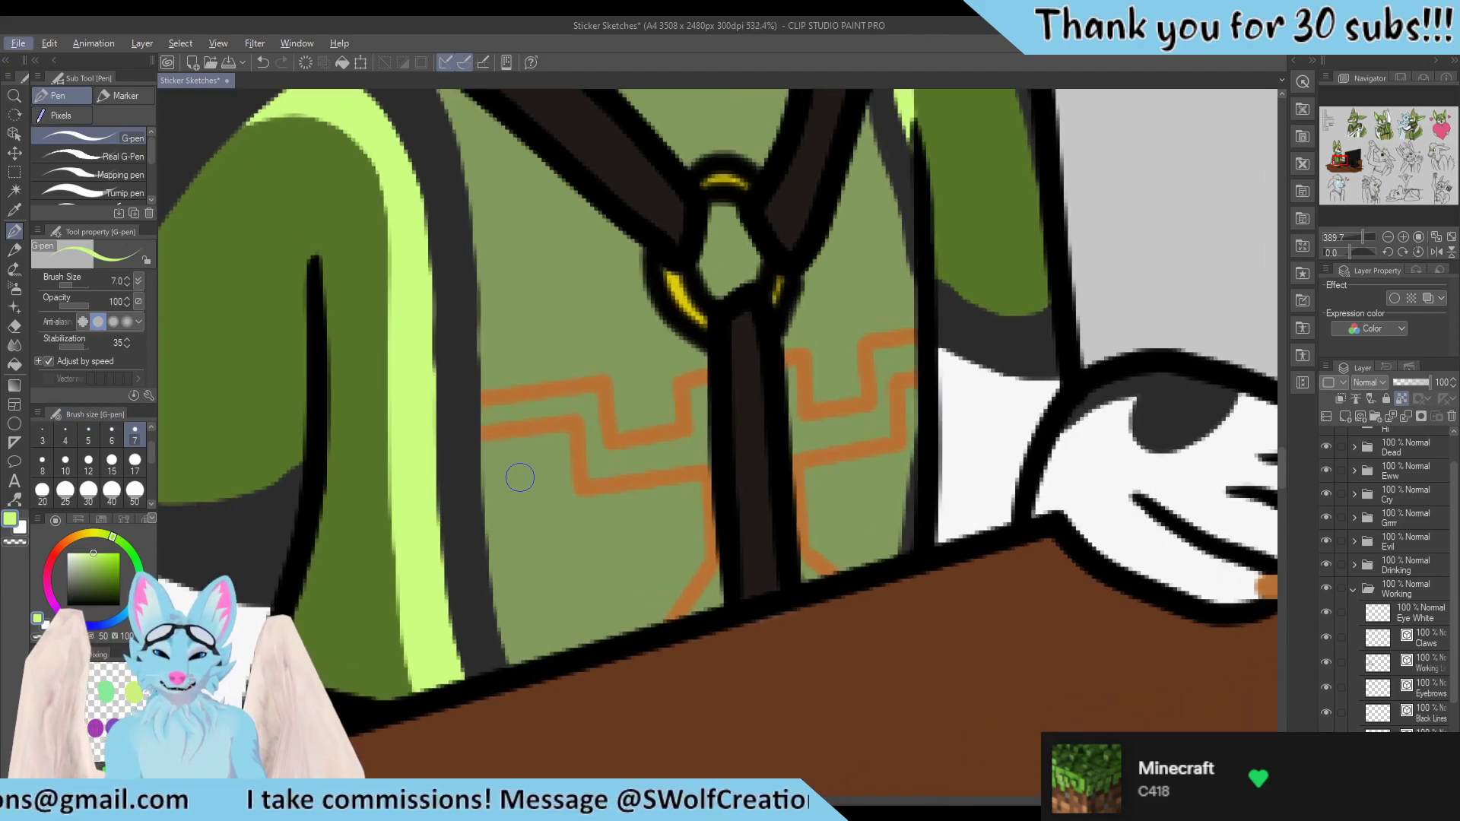
pyautogui.click(64, 465)
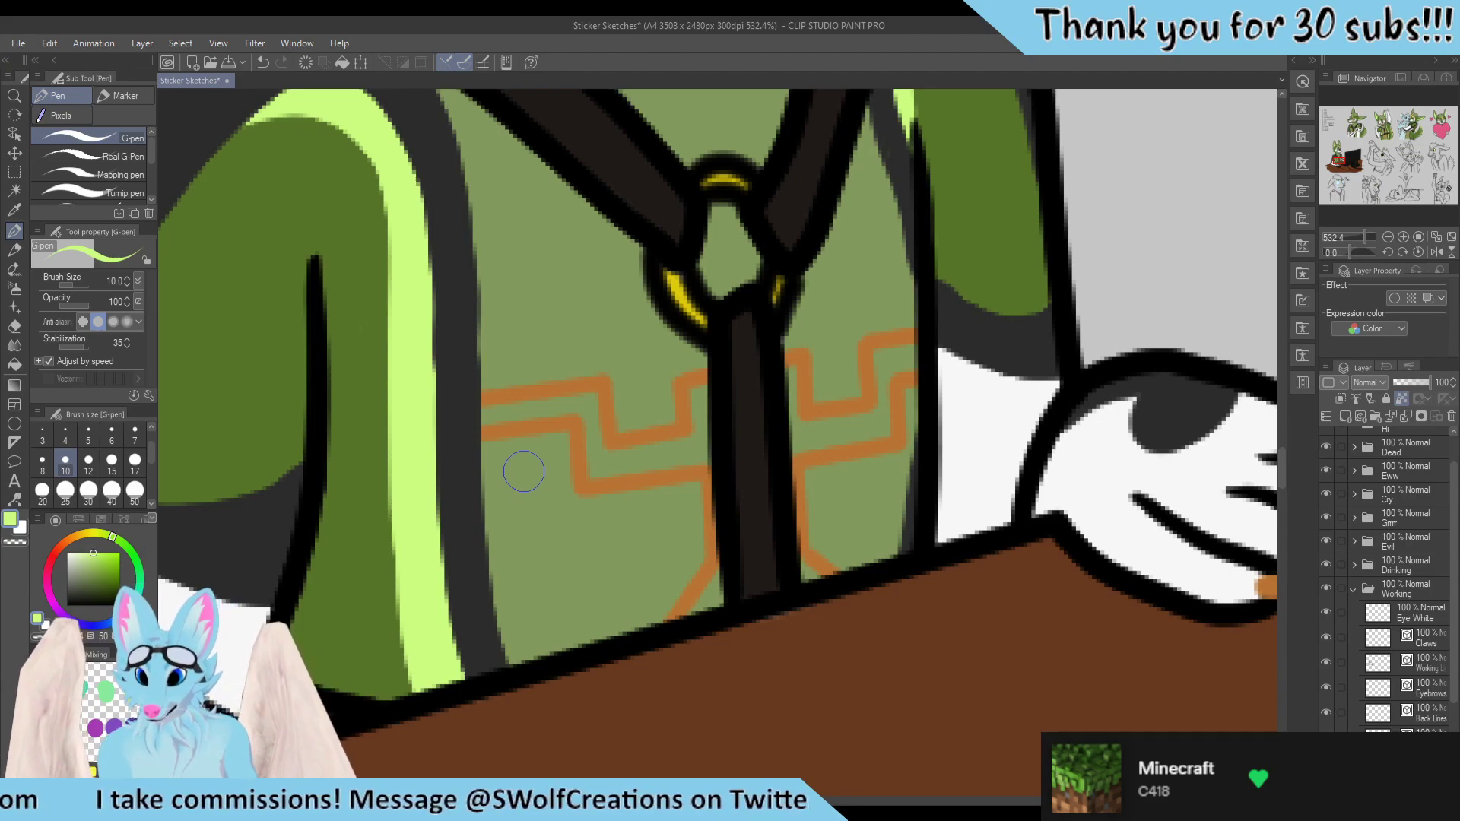
pyautogui.click(523, 471)
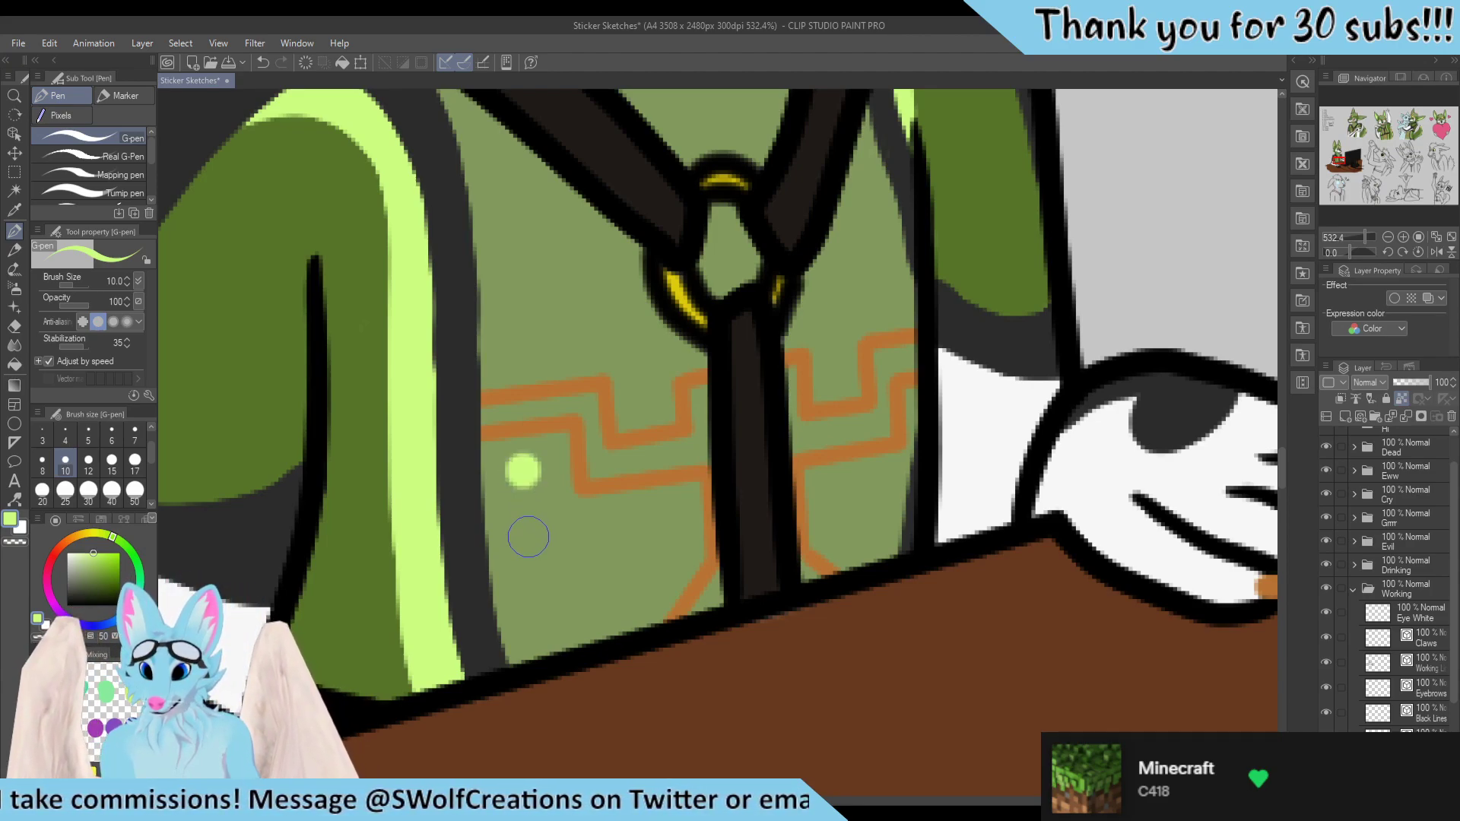
pyautogui.click(527, 537)
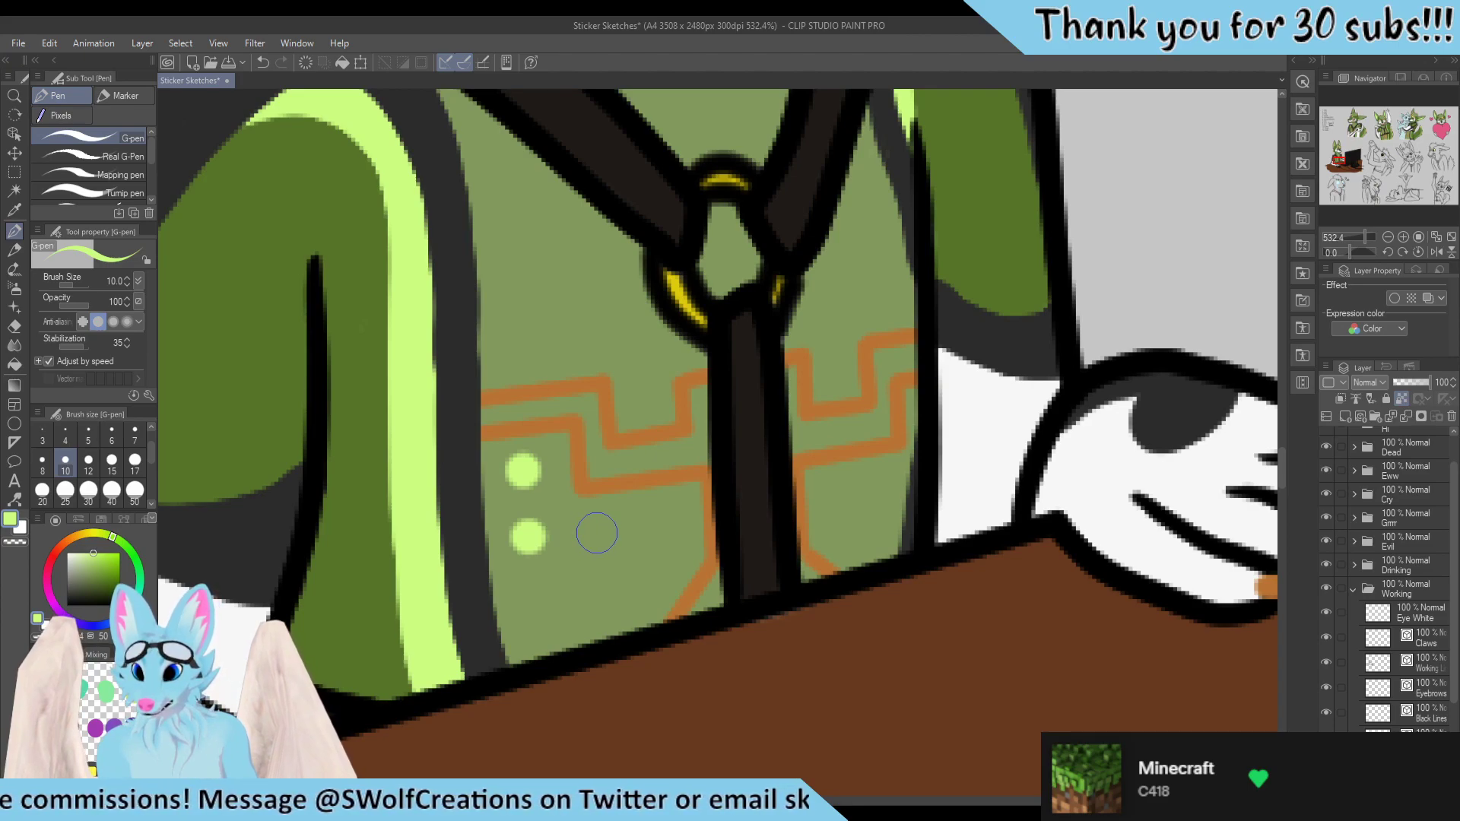
pyautogui.click(596, 533)
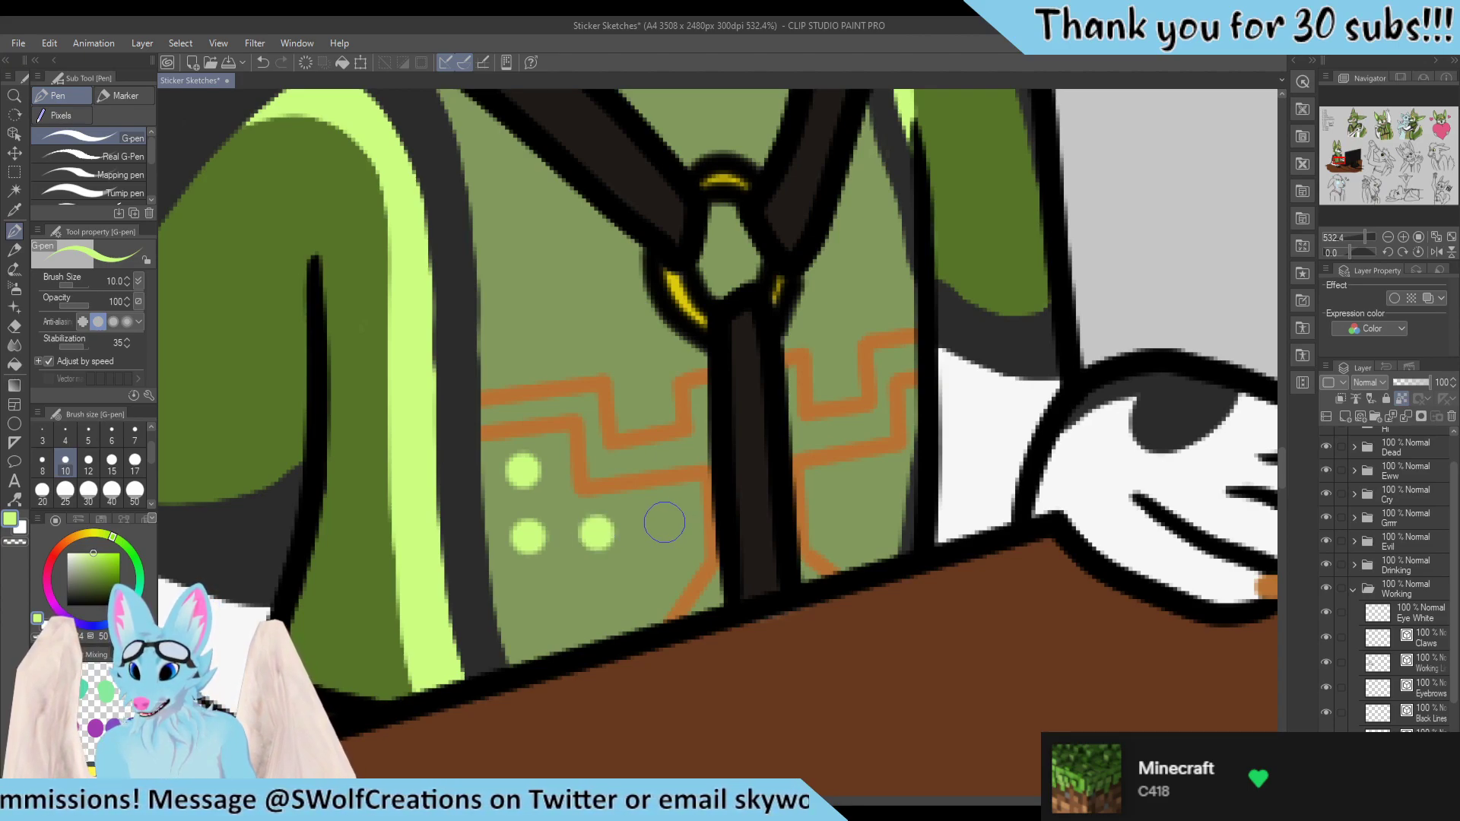
pyautogui.click(665, 522)
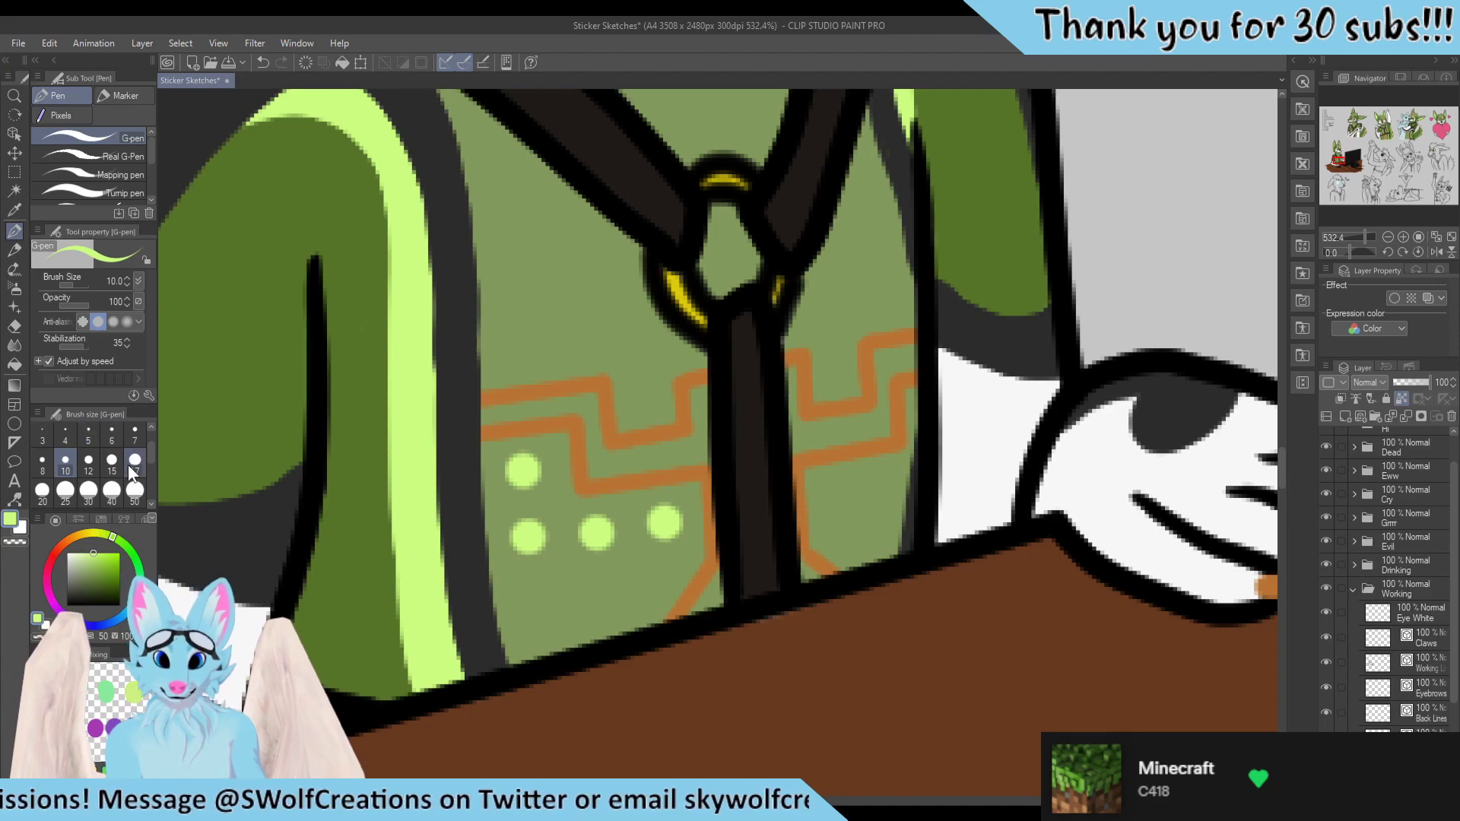
# Undo the third and fourth dots and repaint them at size 8
pyautogui.click(135, 432)
pyautogui.hotkey('ctrl', 'z')
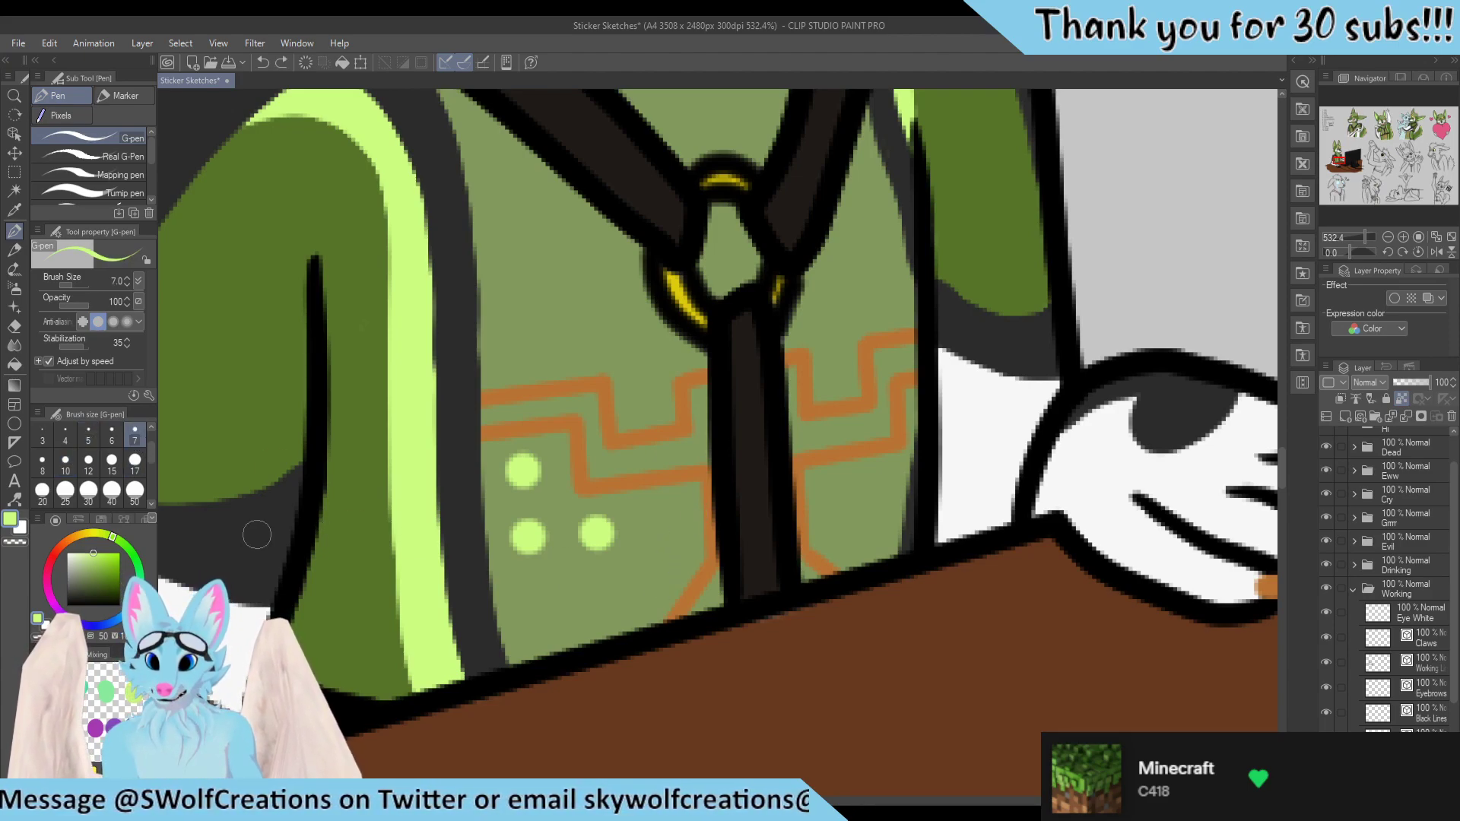
pyautogui.hotkey('ctrl', 'z')
pyautogui.click(53, 461)
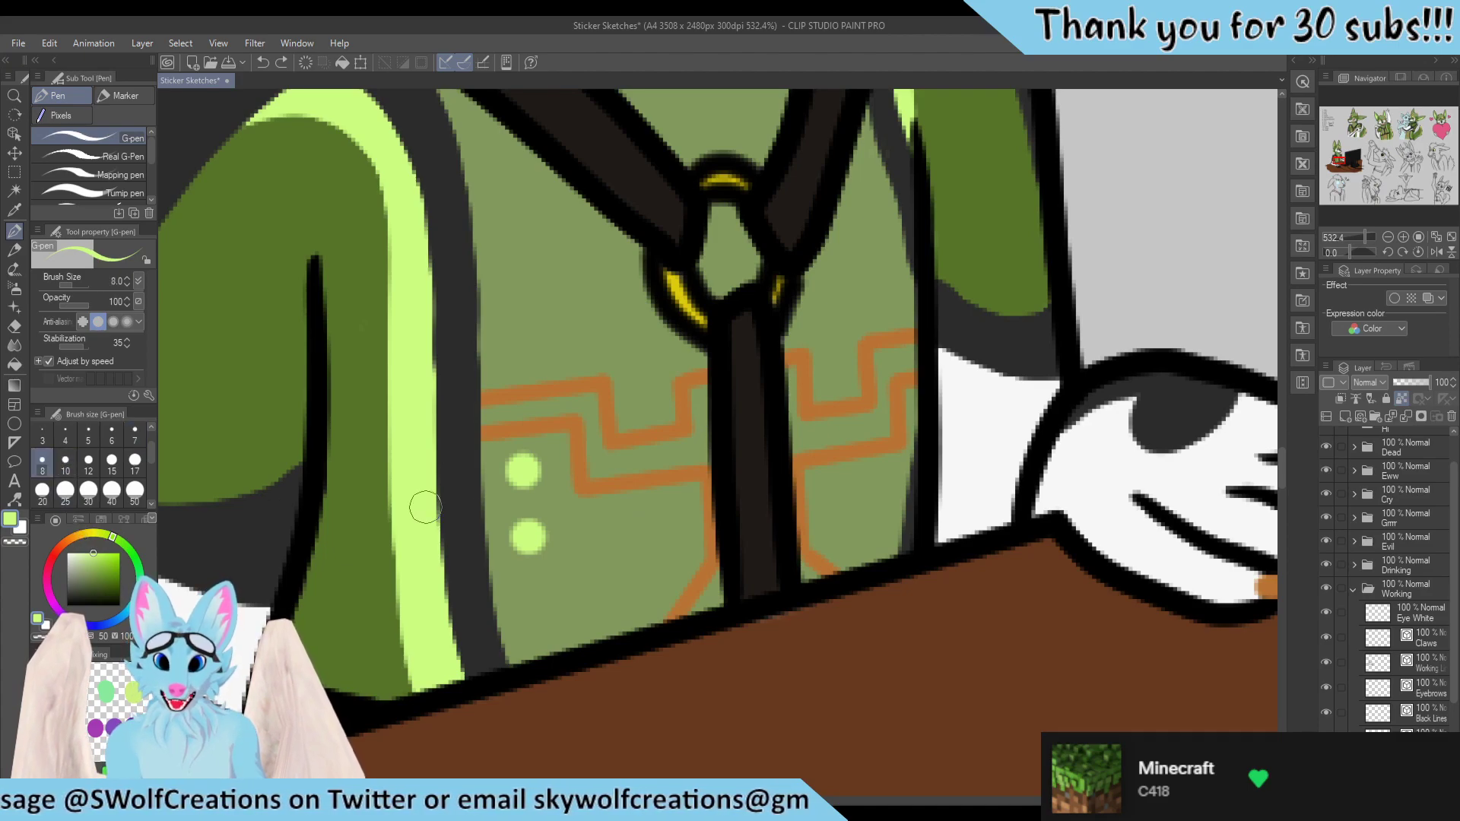
pyautogui.click(590, 533)
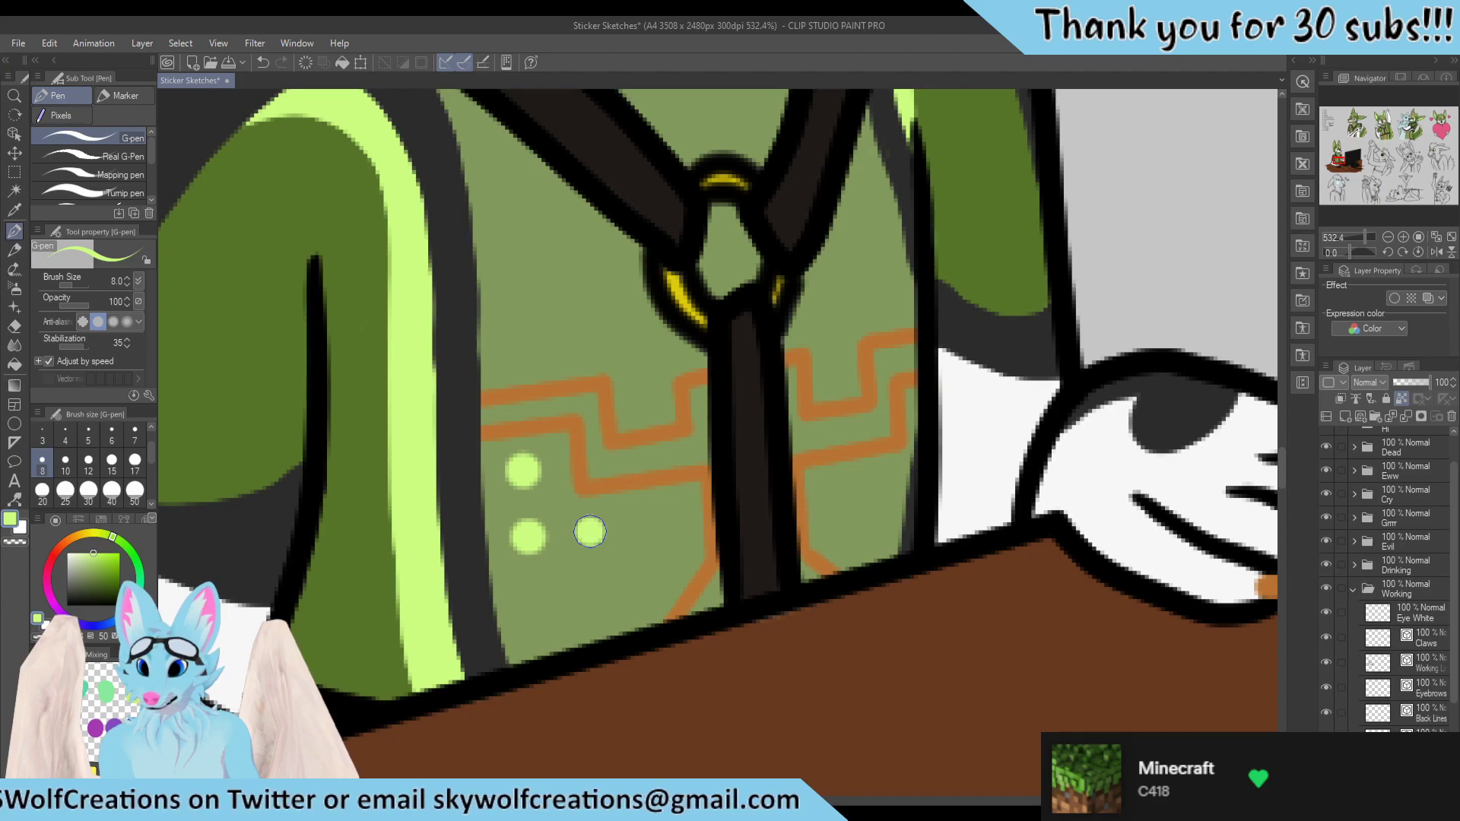
pyautogui.click(658, 524)
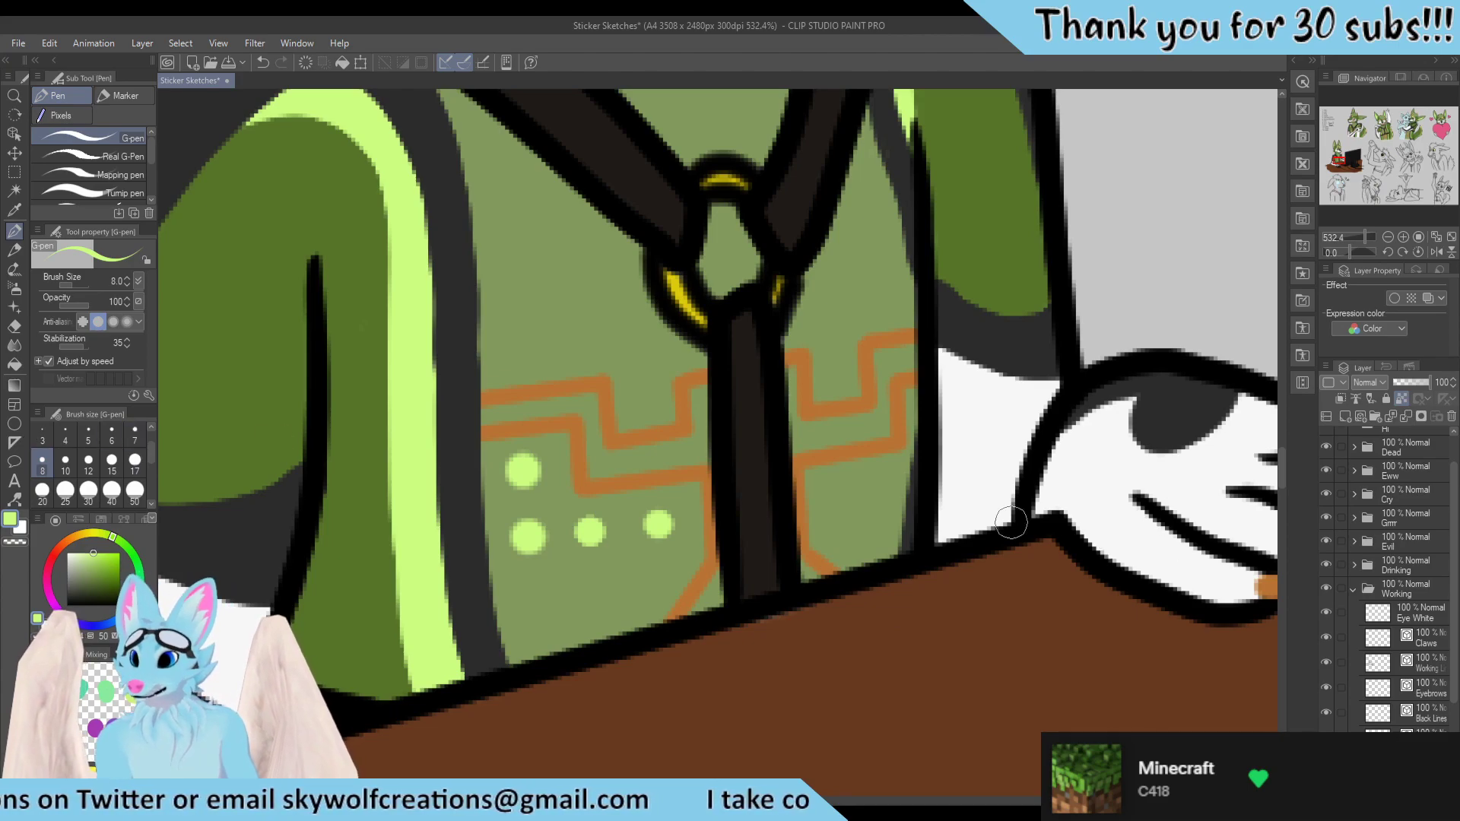
# Add dots right of the strap at sizes 7 and 6, undoing the last edit
pyautogui.click(137, 435)
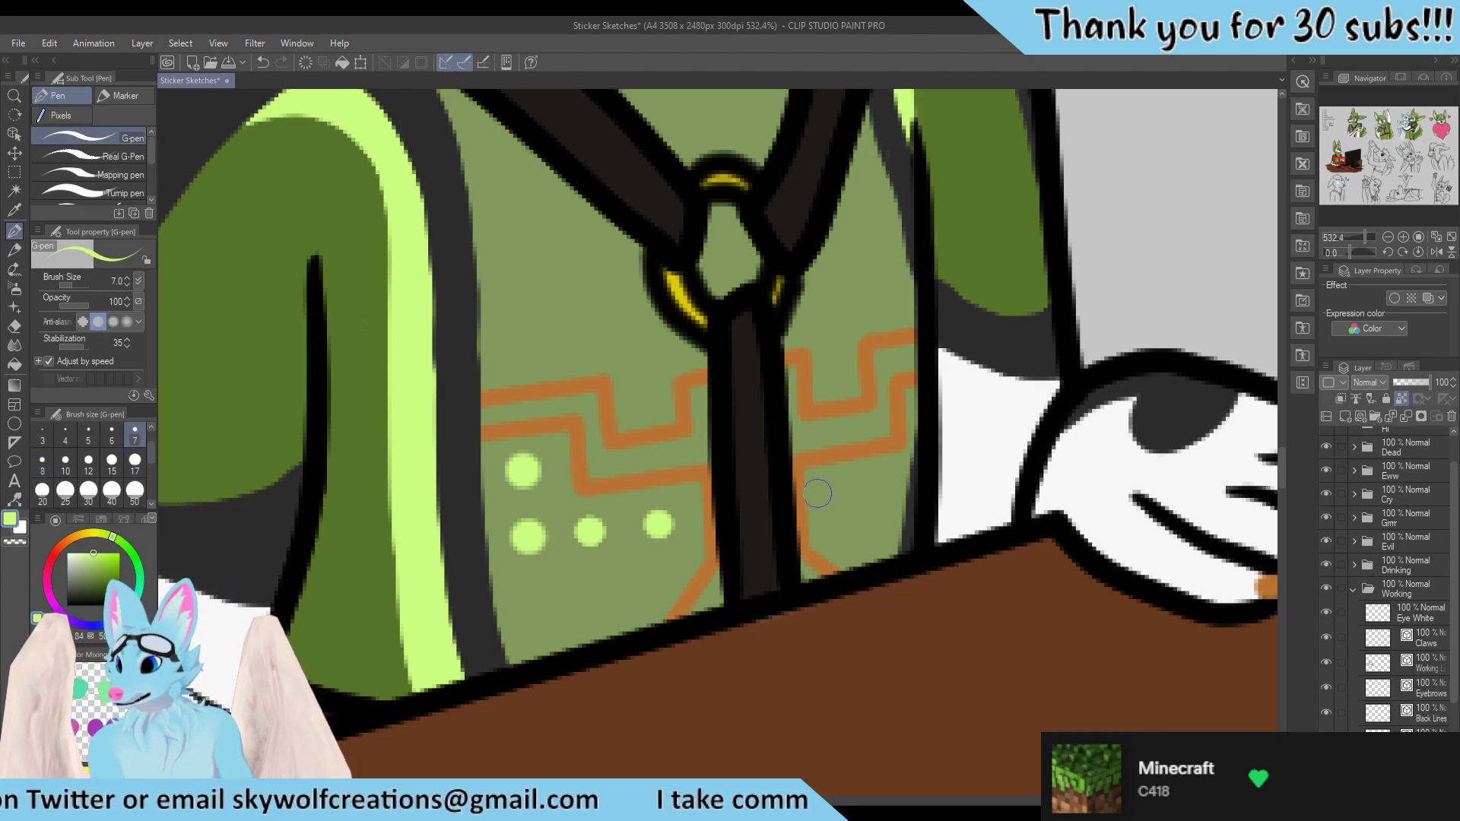
pyautogui.click(826, 492)
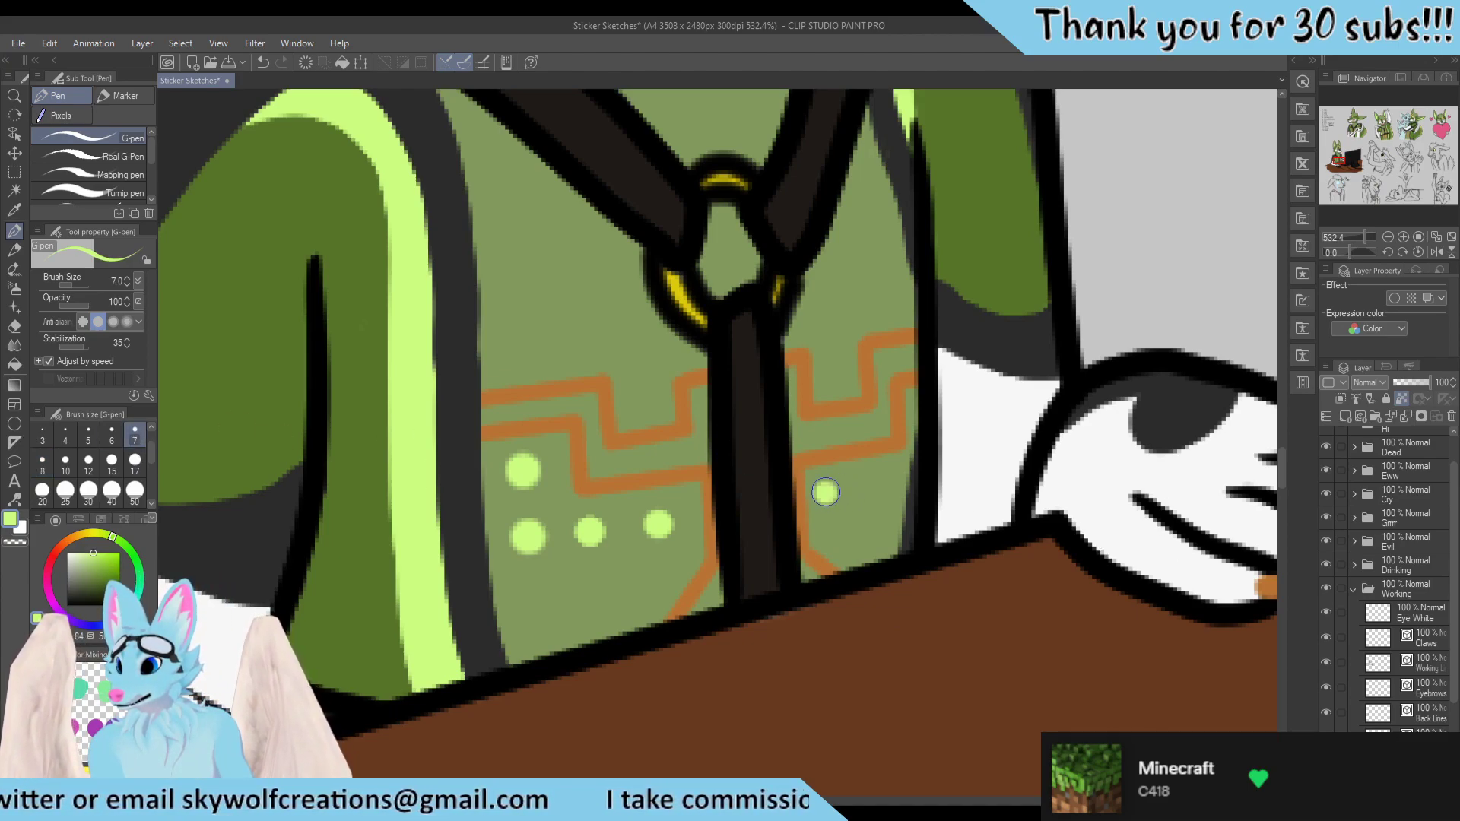
pyautogui.click(113, 431)
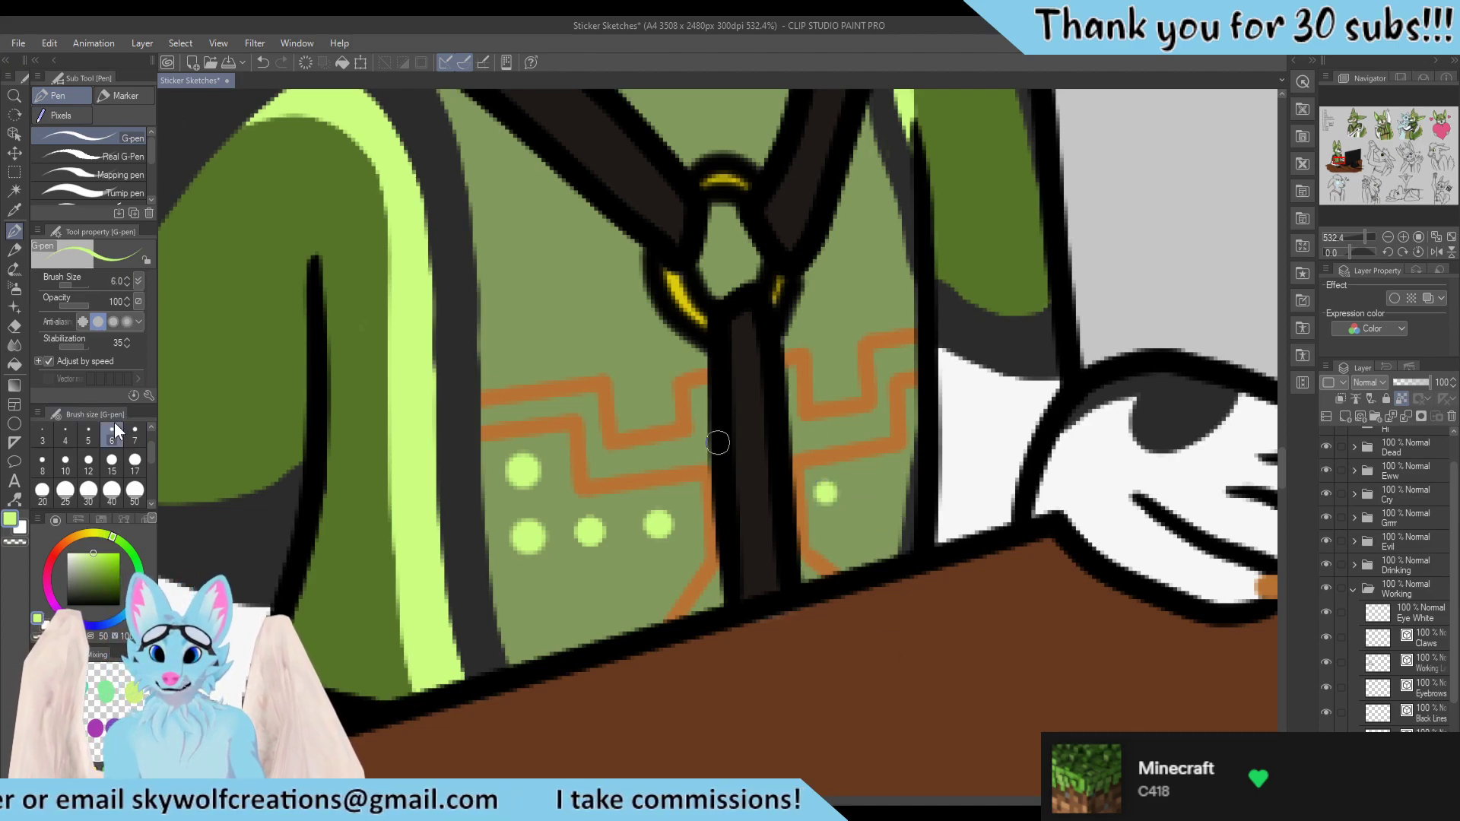
pyautogui.click(865, 487)
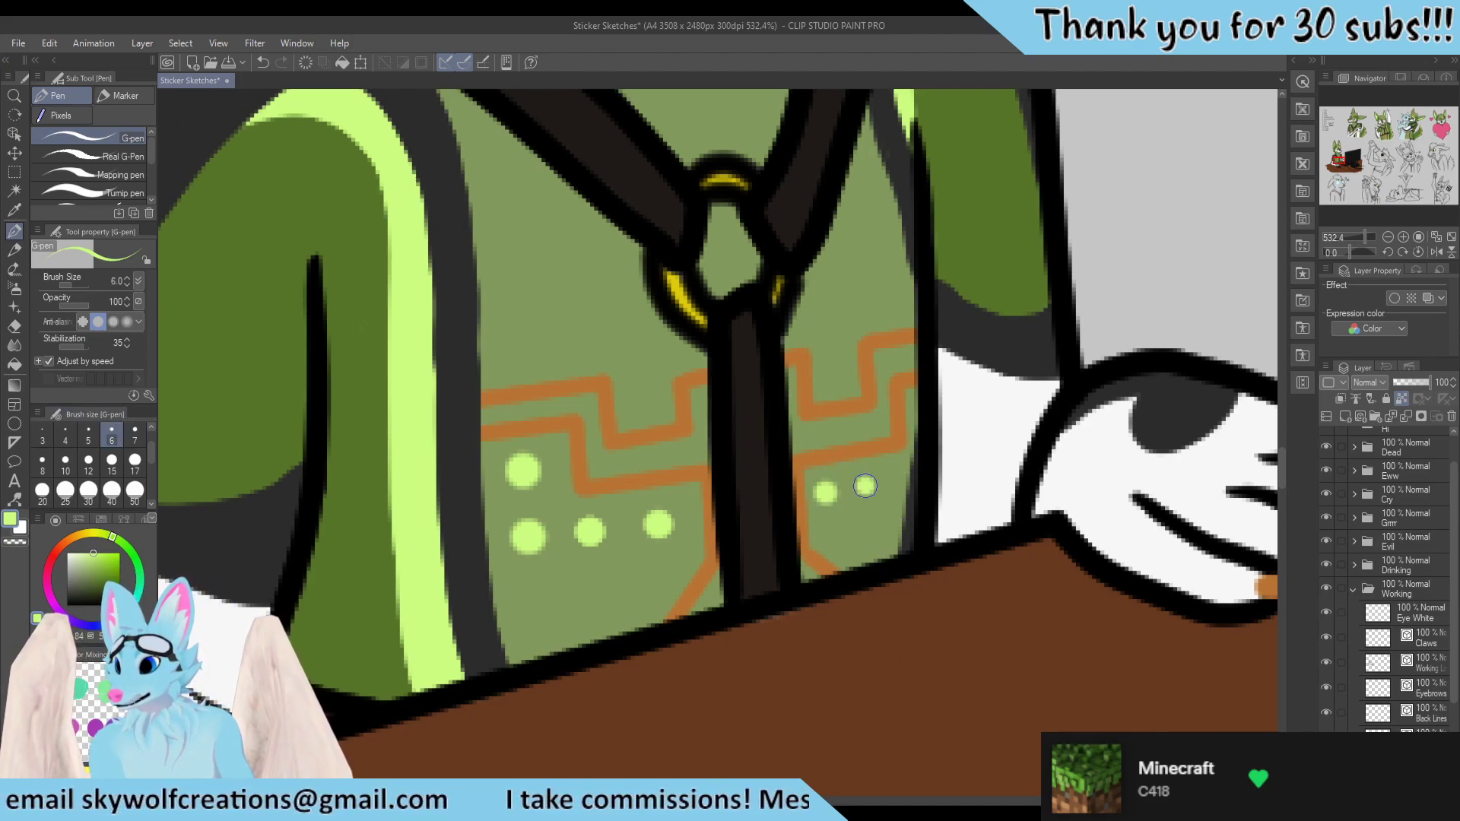
pyautogui.click(89, 431)
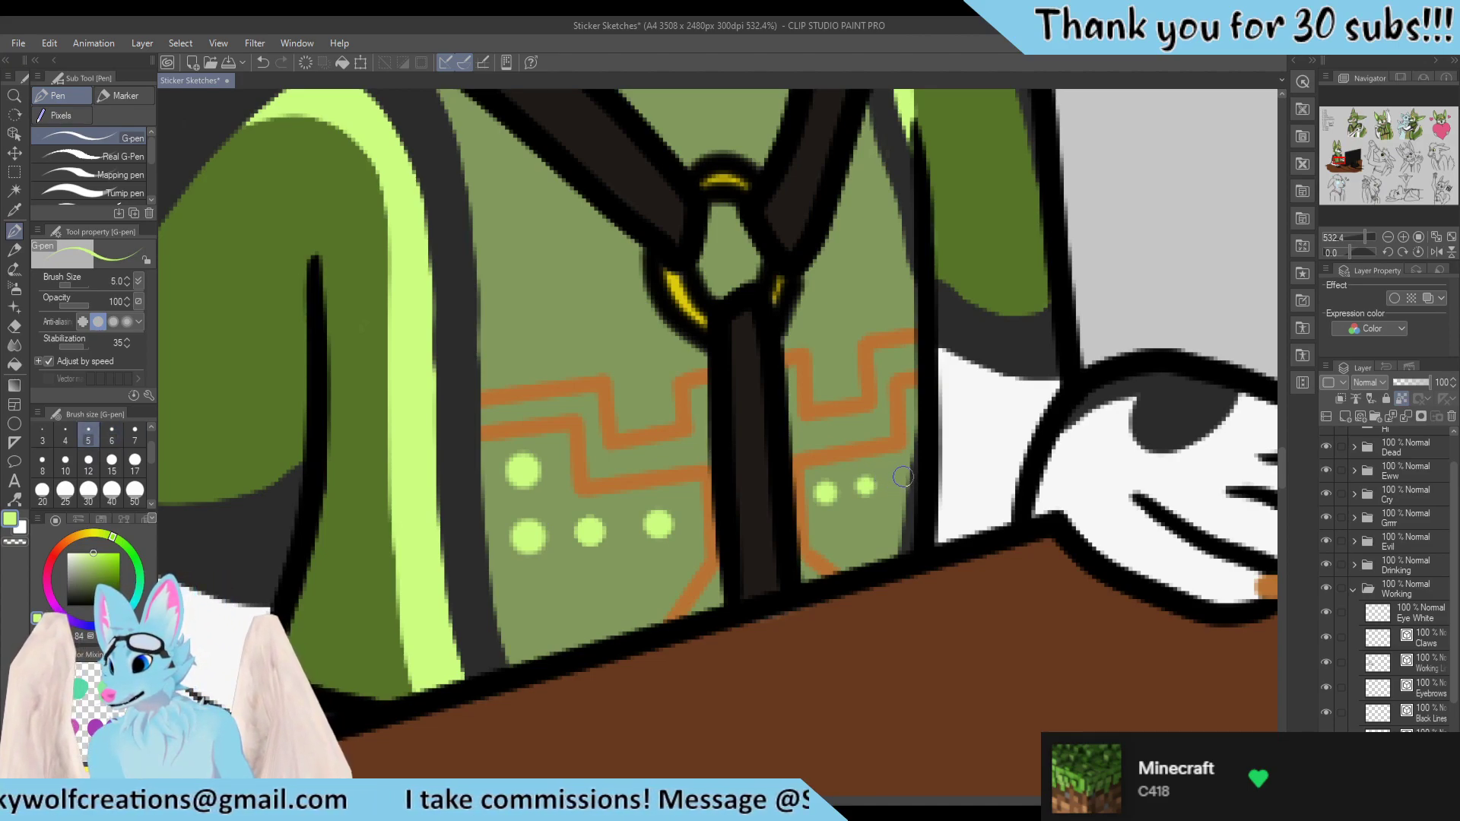
pyautogui.hotkey('ctrl', 'z')
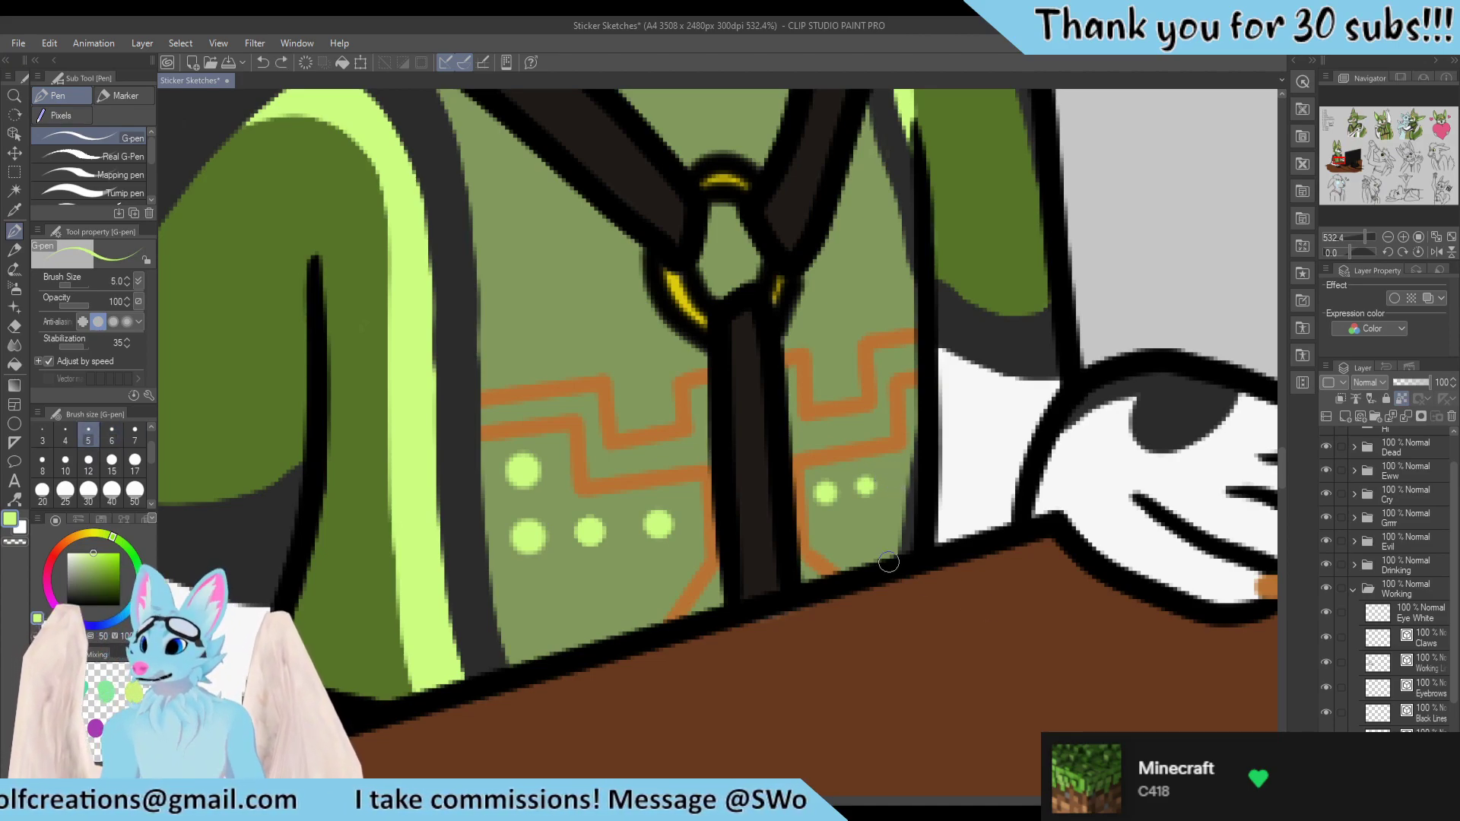
# Paint over the dots right of the strap with the jacket's greens
pyautogui.keyDown('alt'); pyautogui.click(885, 533); pyautogui.keyUp('alt')
pyautogui.moveTo(927, 421); pyautogui.dragTo(897, 562)
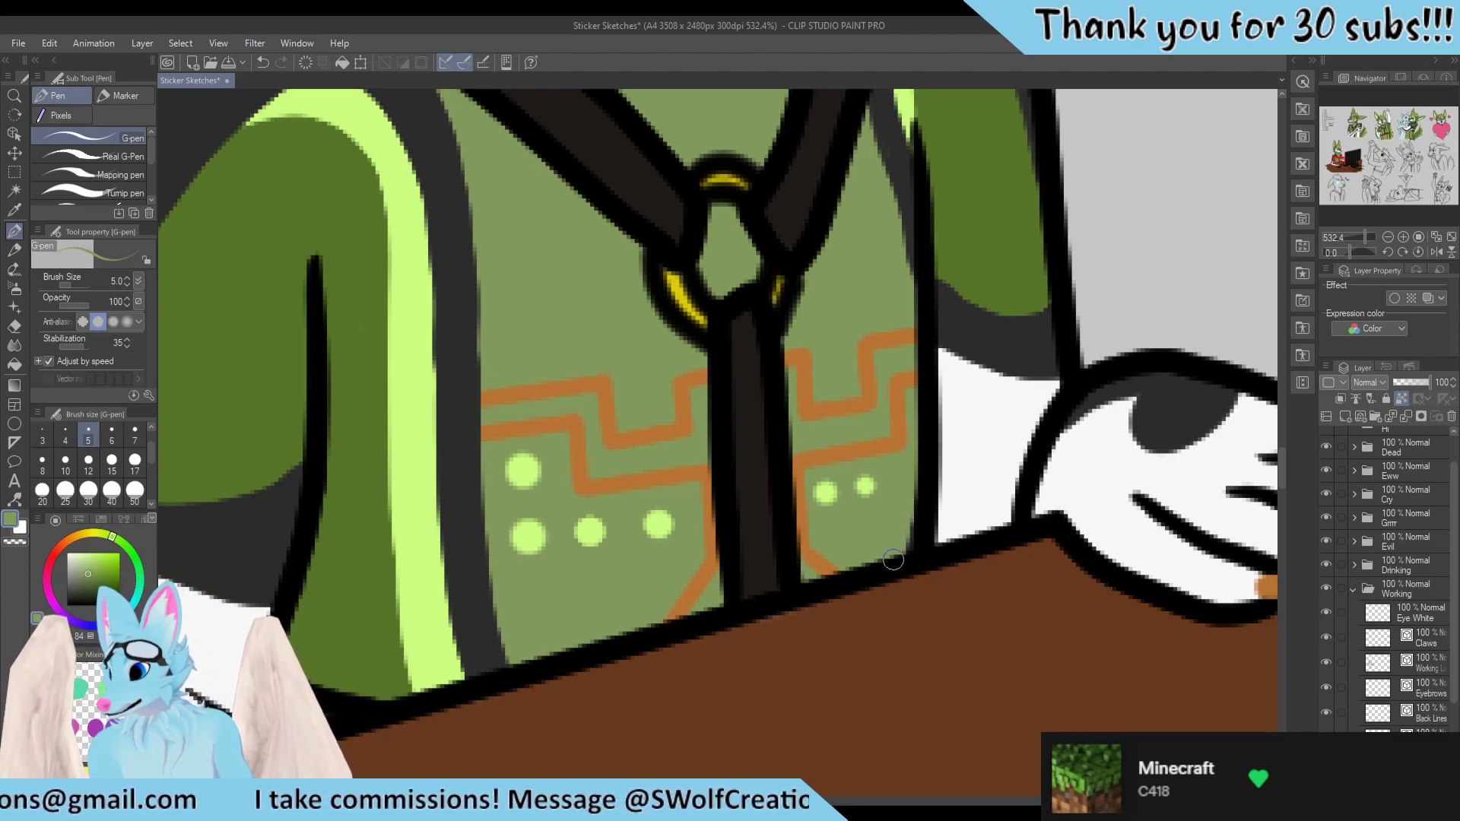
pyautogui.keyDown('alt'); pyautogui.click(658, 523); pyautogui.keyUp('alt')
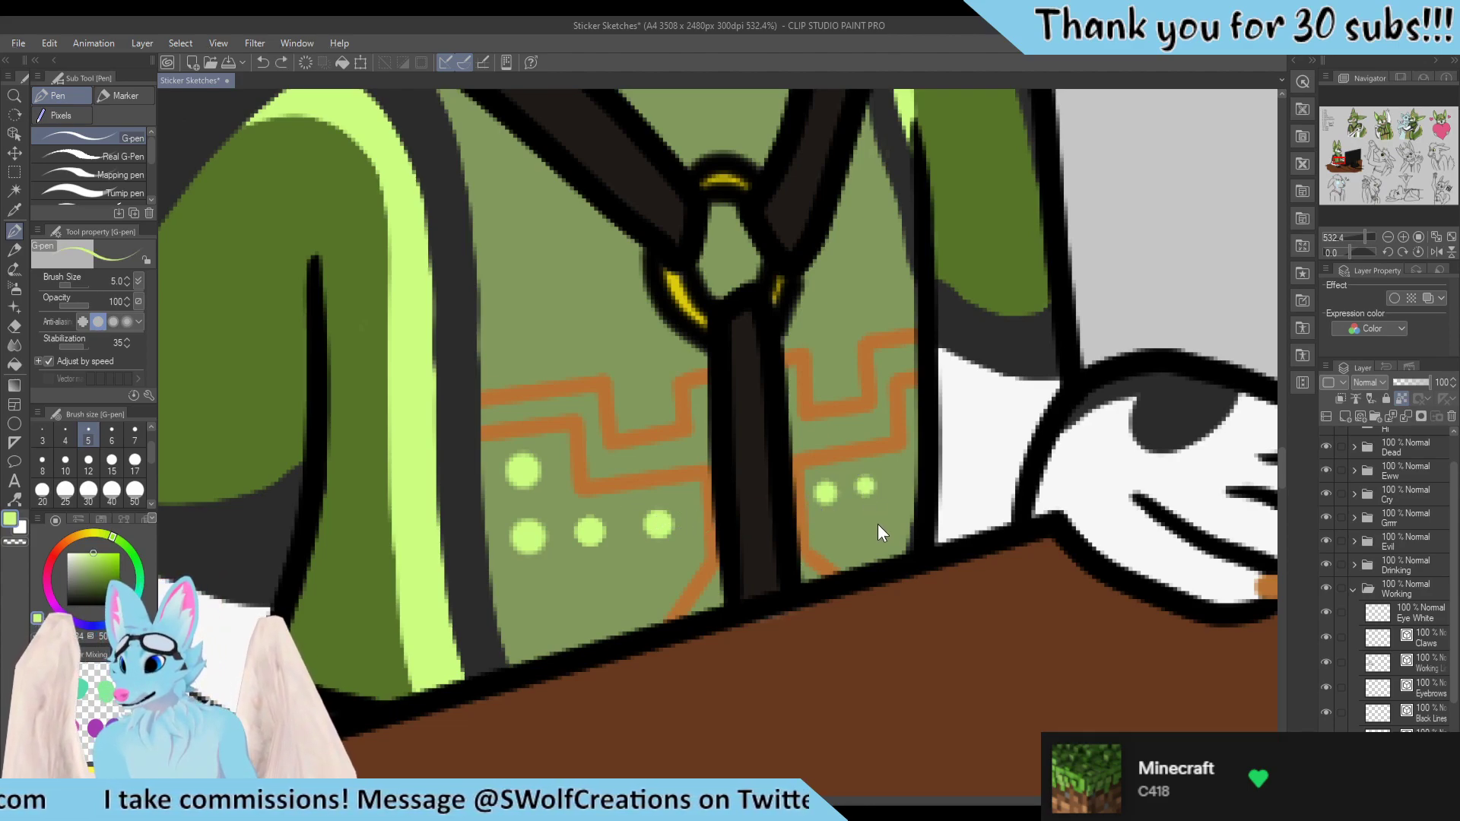
pyautogui.keyDown('alt'); pyautogui.click(891, 519); pyautogui.keyUp('alt')
pyautogui.moveTo(877, 527); pyautogui.dragTo(878, 483)
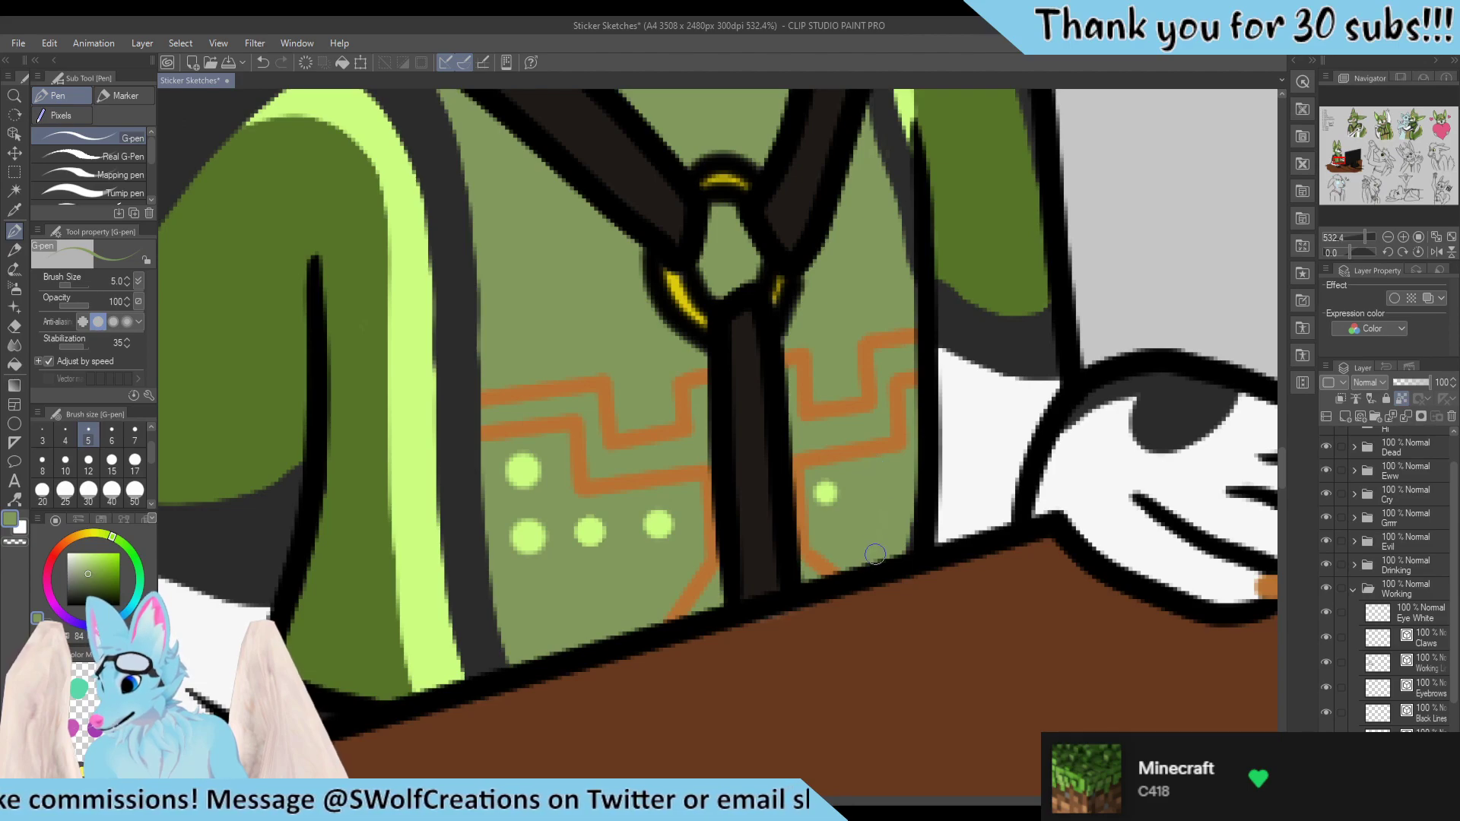
pyautogui.moveTo(833, 490)
pyautogui.mouseDown()
pyautogui.moveTo(838, 524)
pyautogui.moveTo(825, 487)
pyautogui.mouseUp()
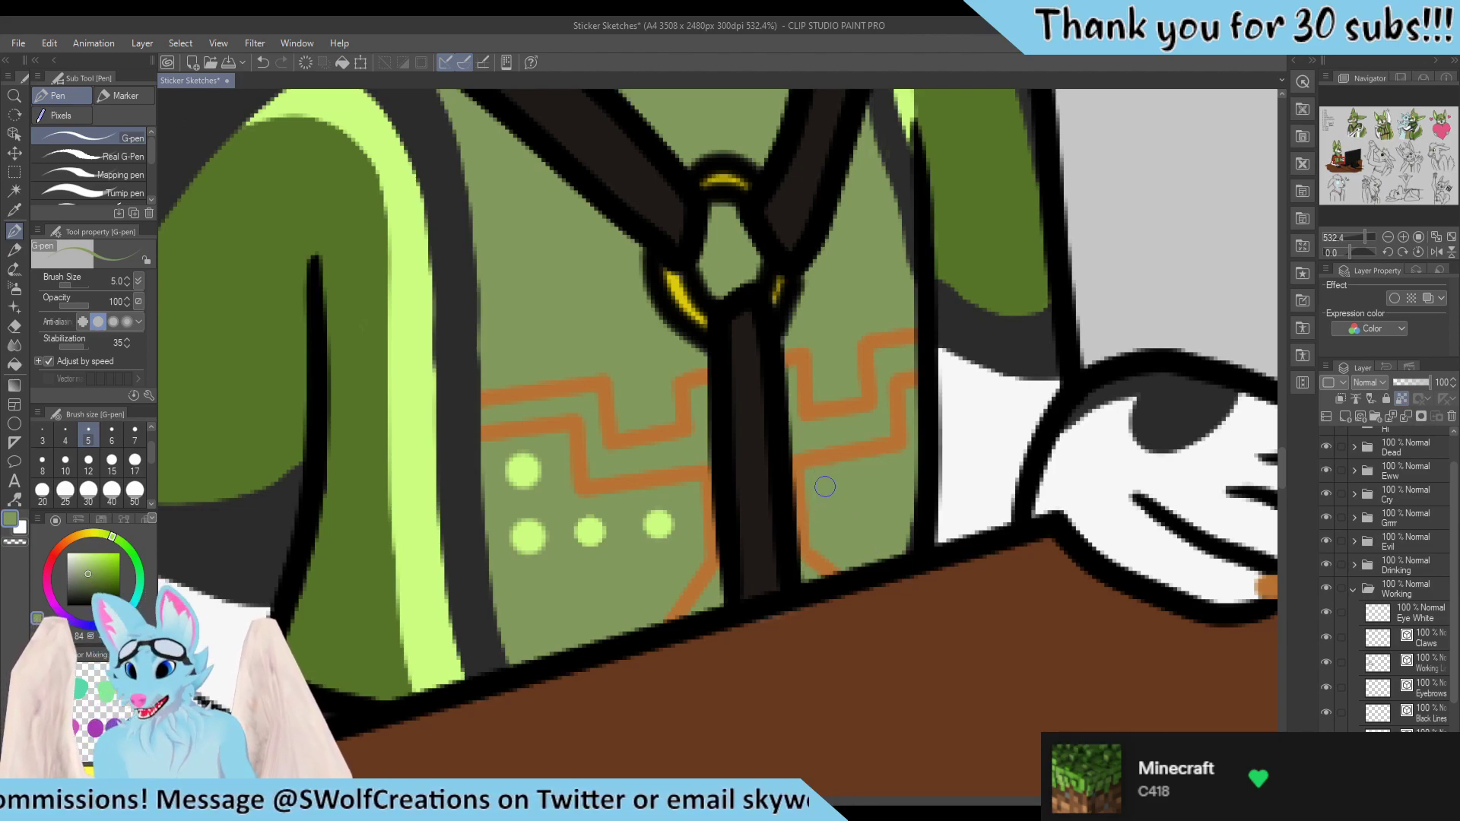